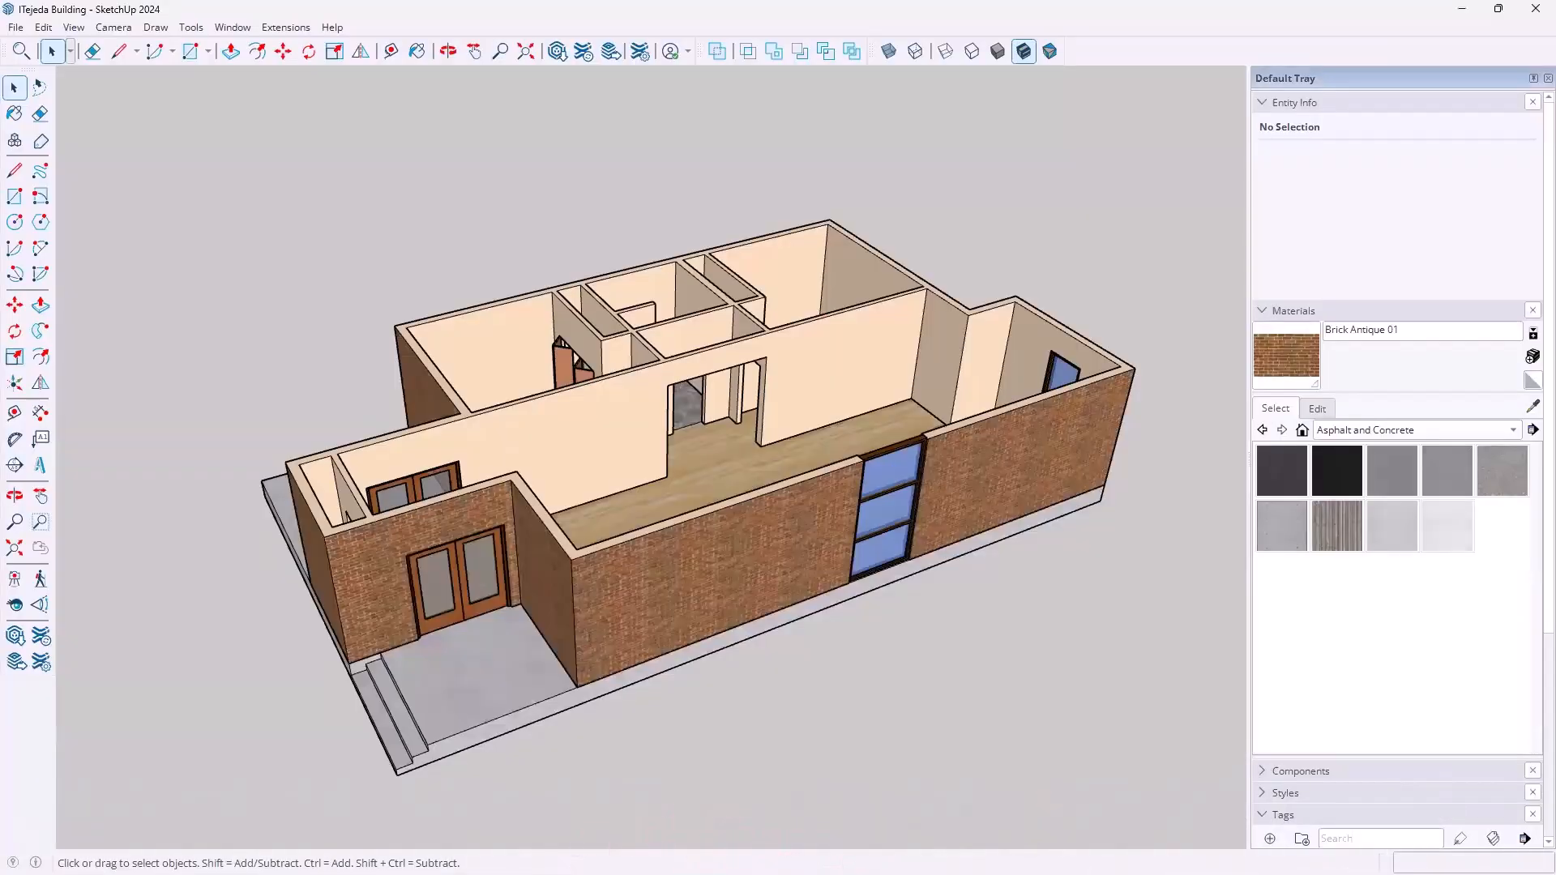
# Hide the 3DWalls, 3DFoundation, 3DDoors and AWALLS tags
pyautogui.scroll(-3, 739, 271)
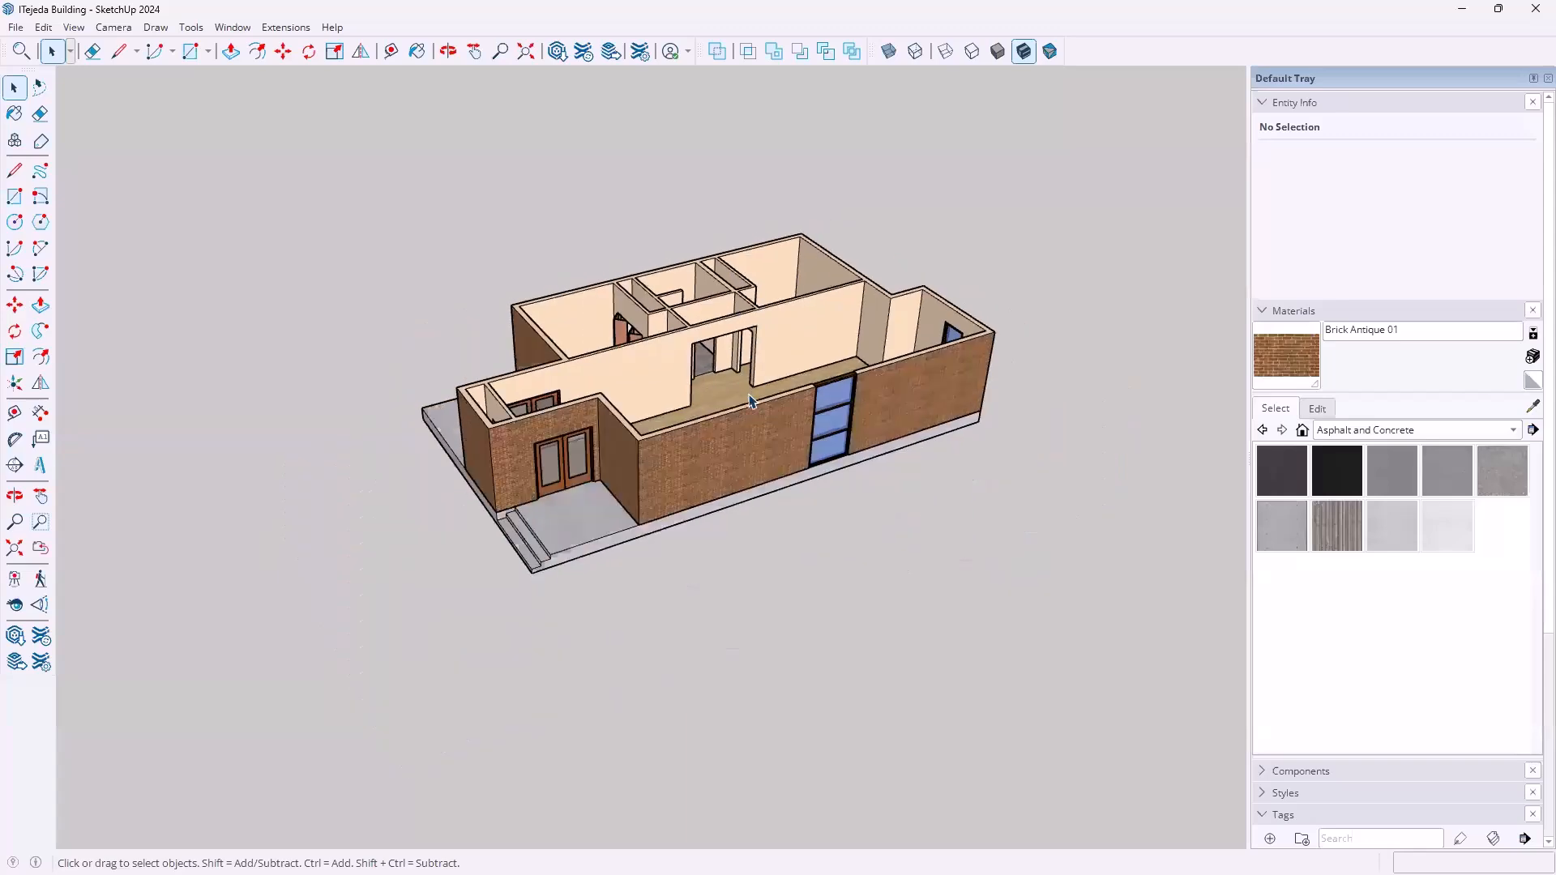
pyautogui.moveTo(782, 417)
pyautogui.mouseDown(button='middle')
pyautogui.moveTo(762, 519)
pyautogui.moveTo(580, 746)
pyautogui.moveTo(680, 649)
pyautogui.moveTo(541, 635)
pyautogui.moveTo(514, 660)
pyautogui.moveTo(528, 681)
pyautogui.moveTo(650, 643)
pyautogui.moveTo(736, 549)
pyautogui.moveTo(632, 584)
pyautogui.moveTo(525, 659)
pyautogui.moveTo(881, 461)
pyautogui.moveTo(810, 454)
pyautogui.moveTo(764, 401)
pyautogui.mouseUp(button='middle')
pyautogui.keyDown('shift'); pyautogui.moveTo(679, 636); pyautogui.dragTo(709, 576, button='middle'); pyautogui.keyUp('shift')
pyautogui.scroll(-5, 1372, 766)
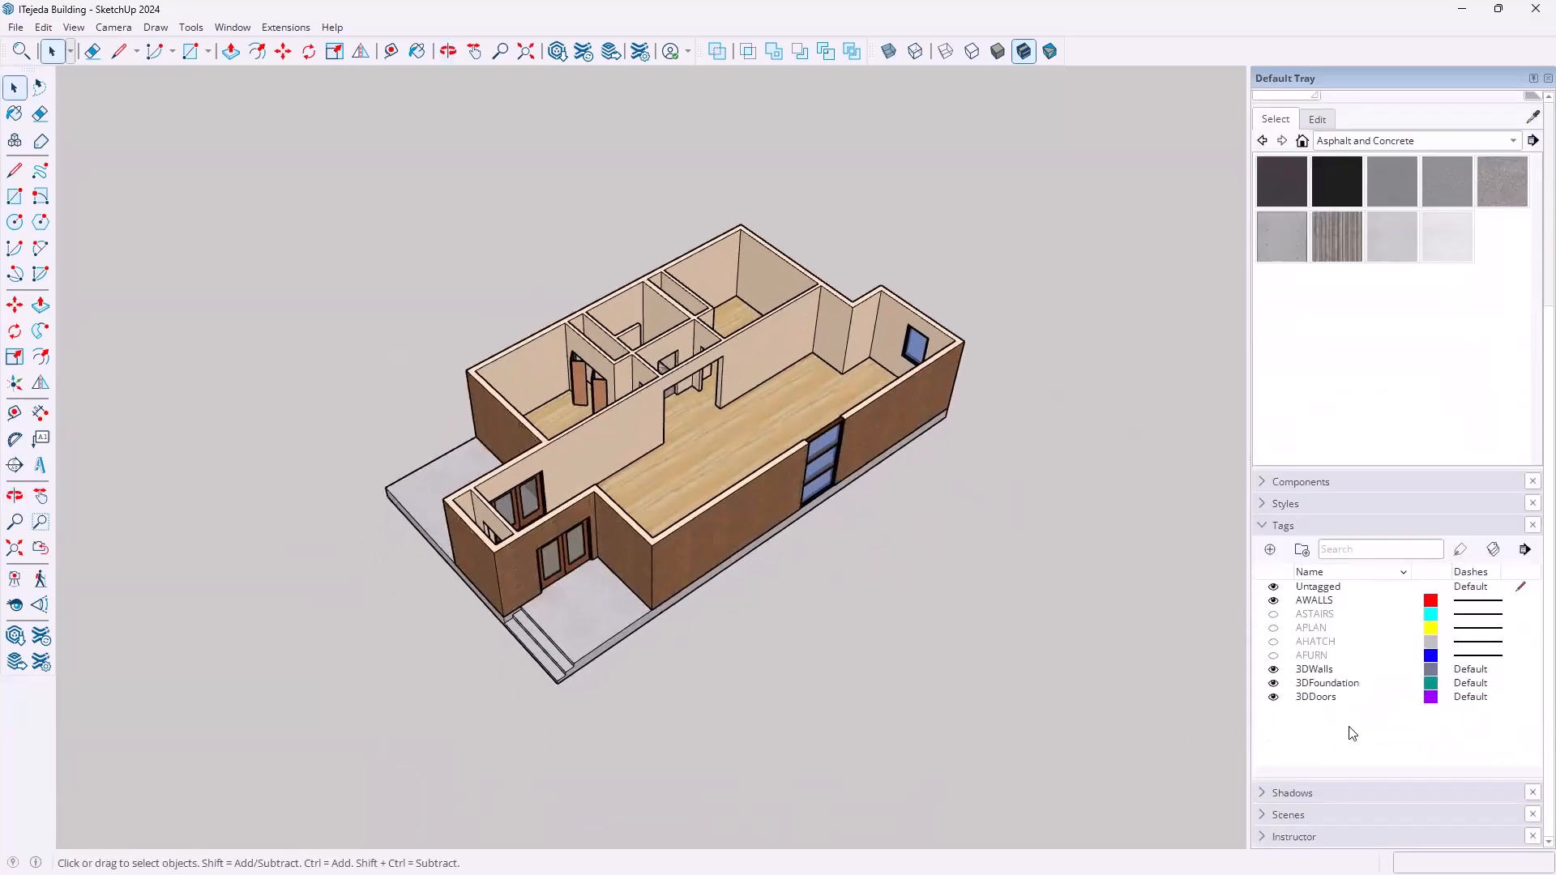
pyautogui.click(1273, 670)
pyautogui.click(1273, 684)
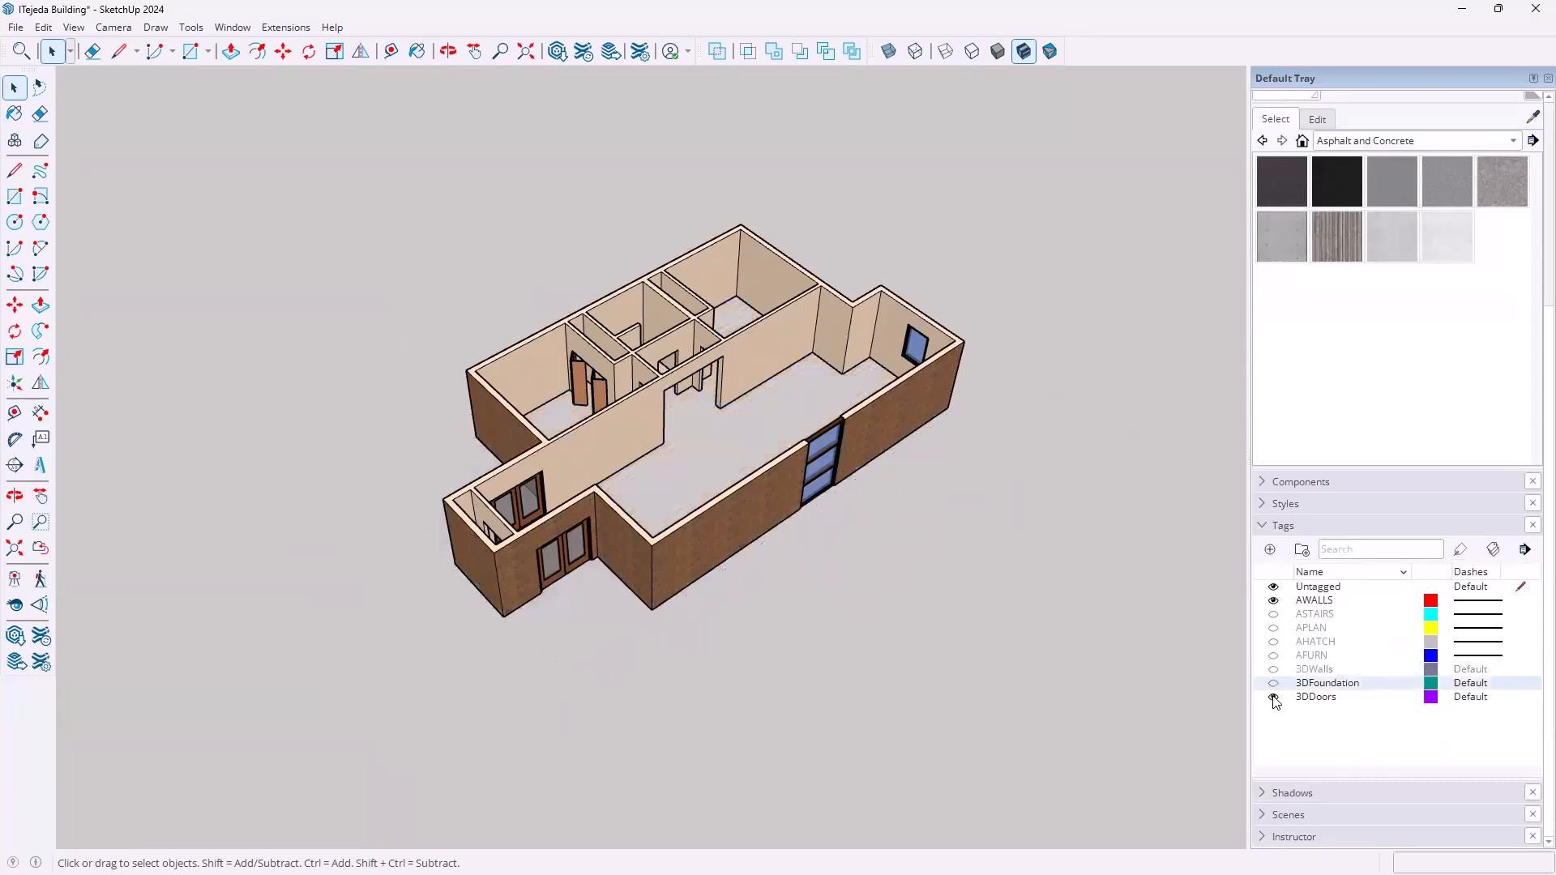
pyautogui.click(1274, 697)
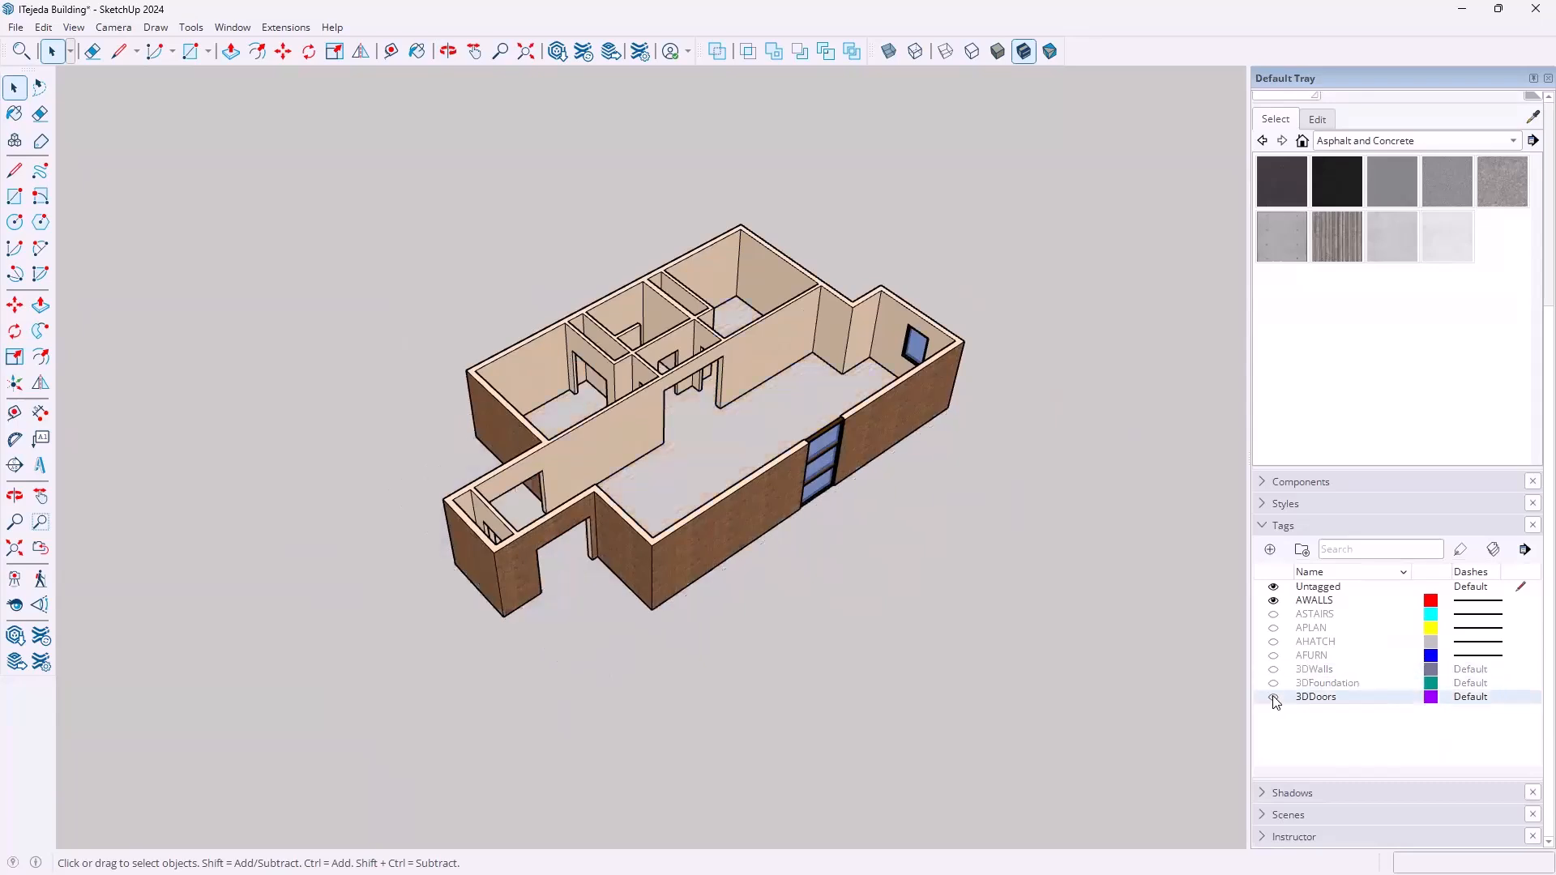
pyautogui.click(1273, 600)
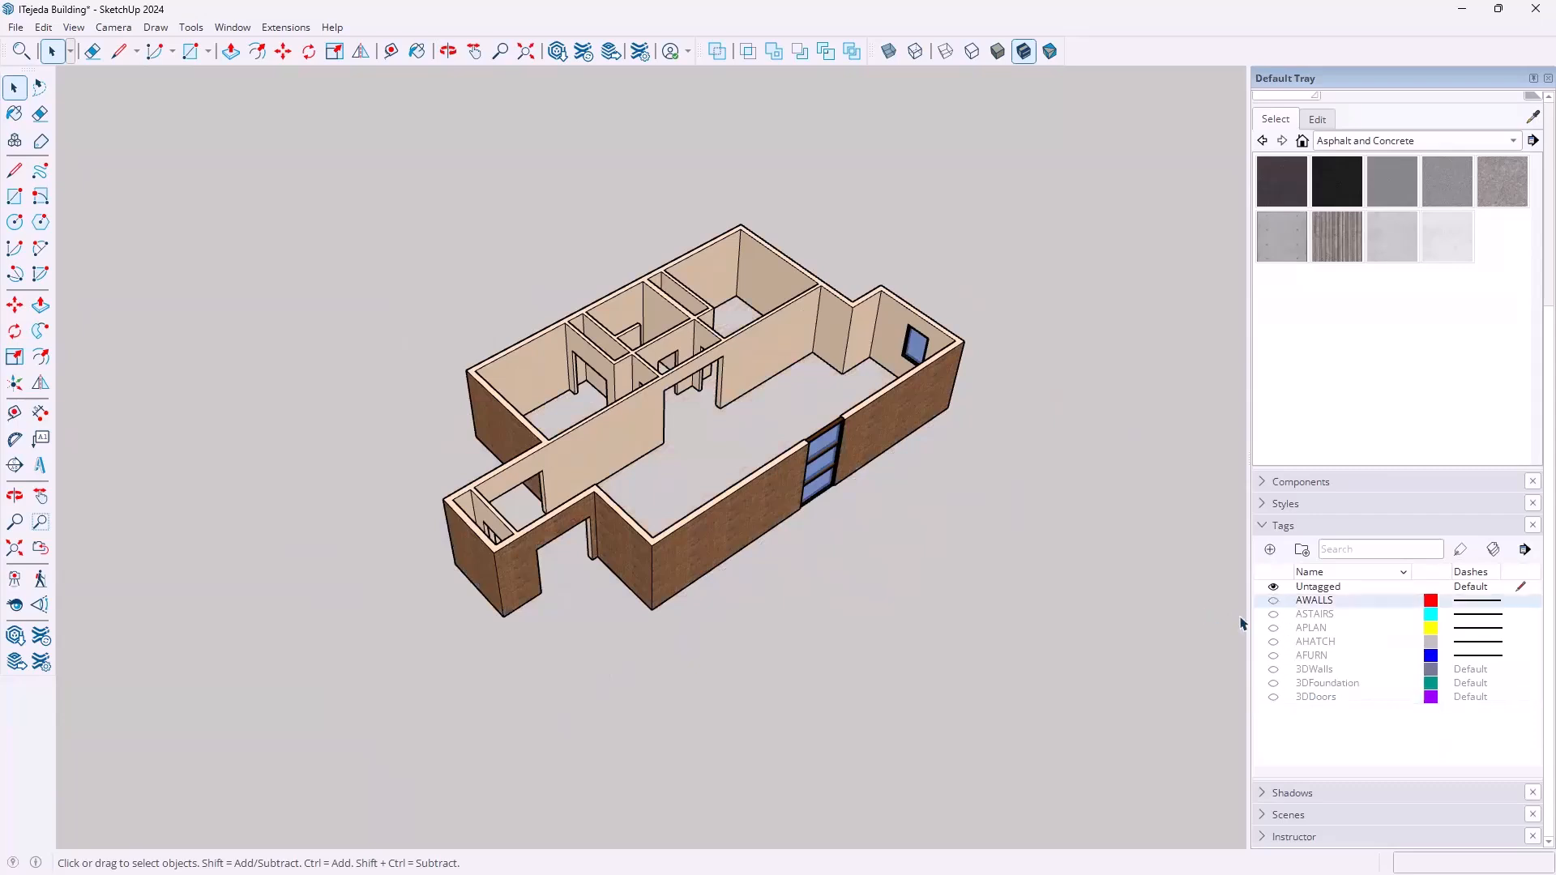
# Assign the still-visible building walls group to the 3DWalls tag
pyautogui.click(885, 403)
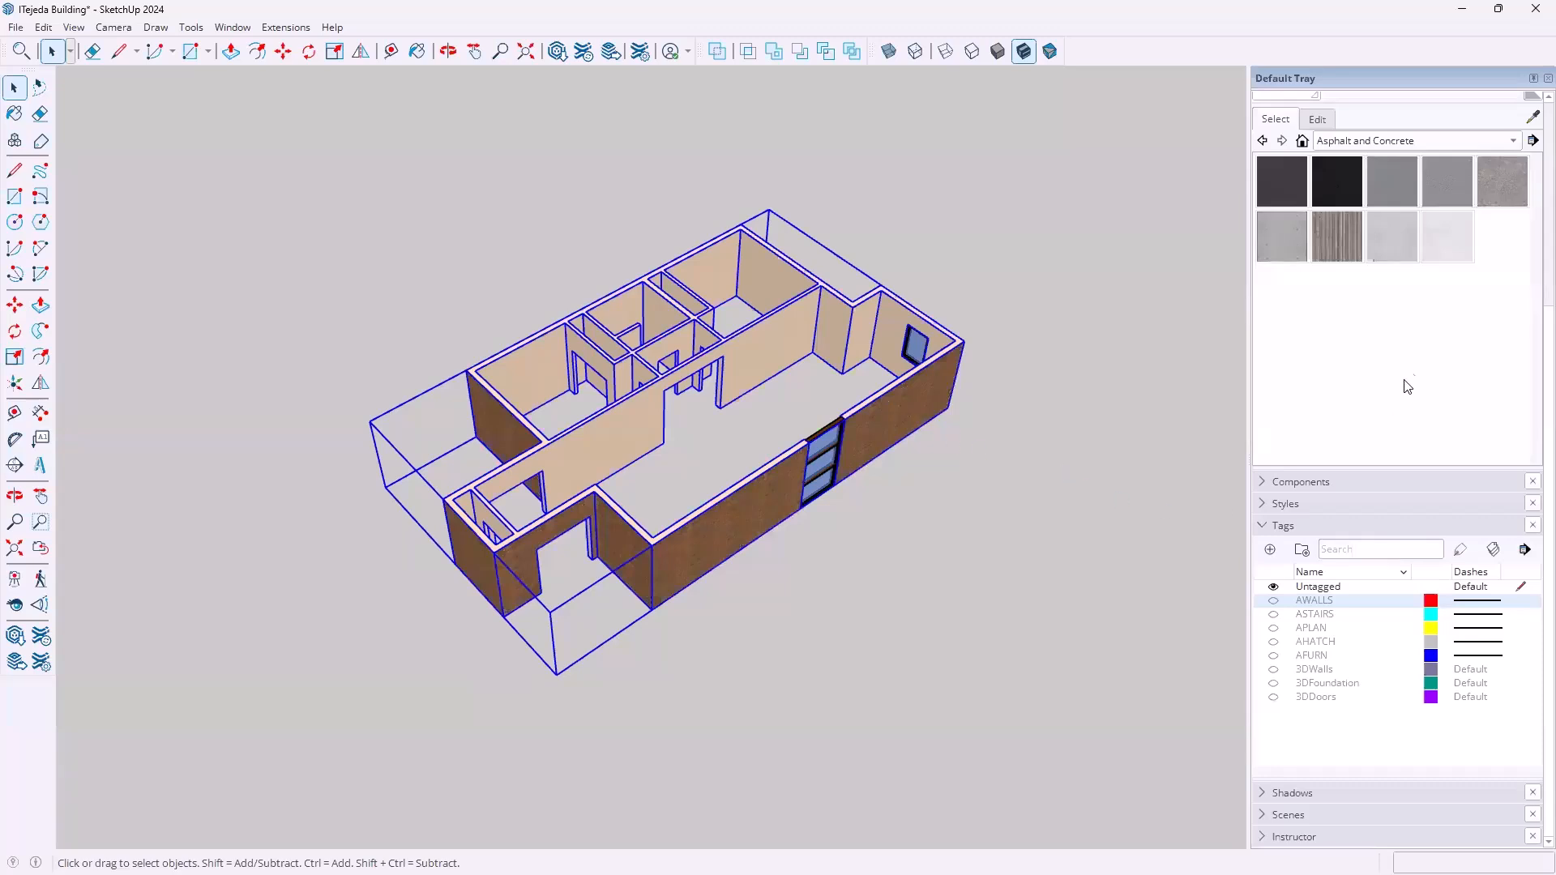
pyautogui.scroll(4, 1394, 157)
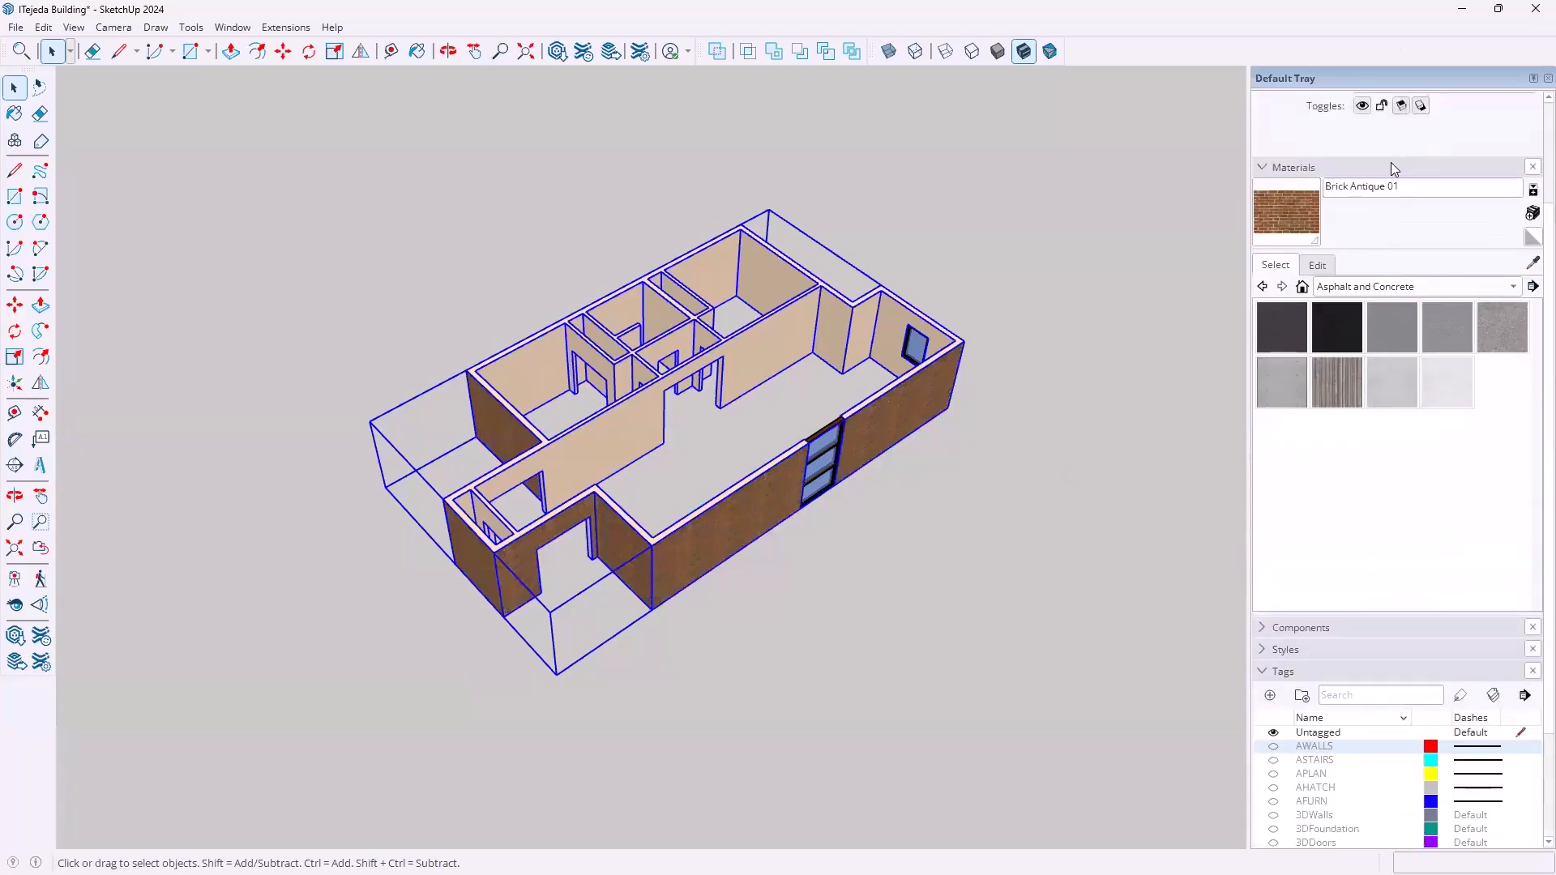
pyautogui.click(1408, 159)
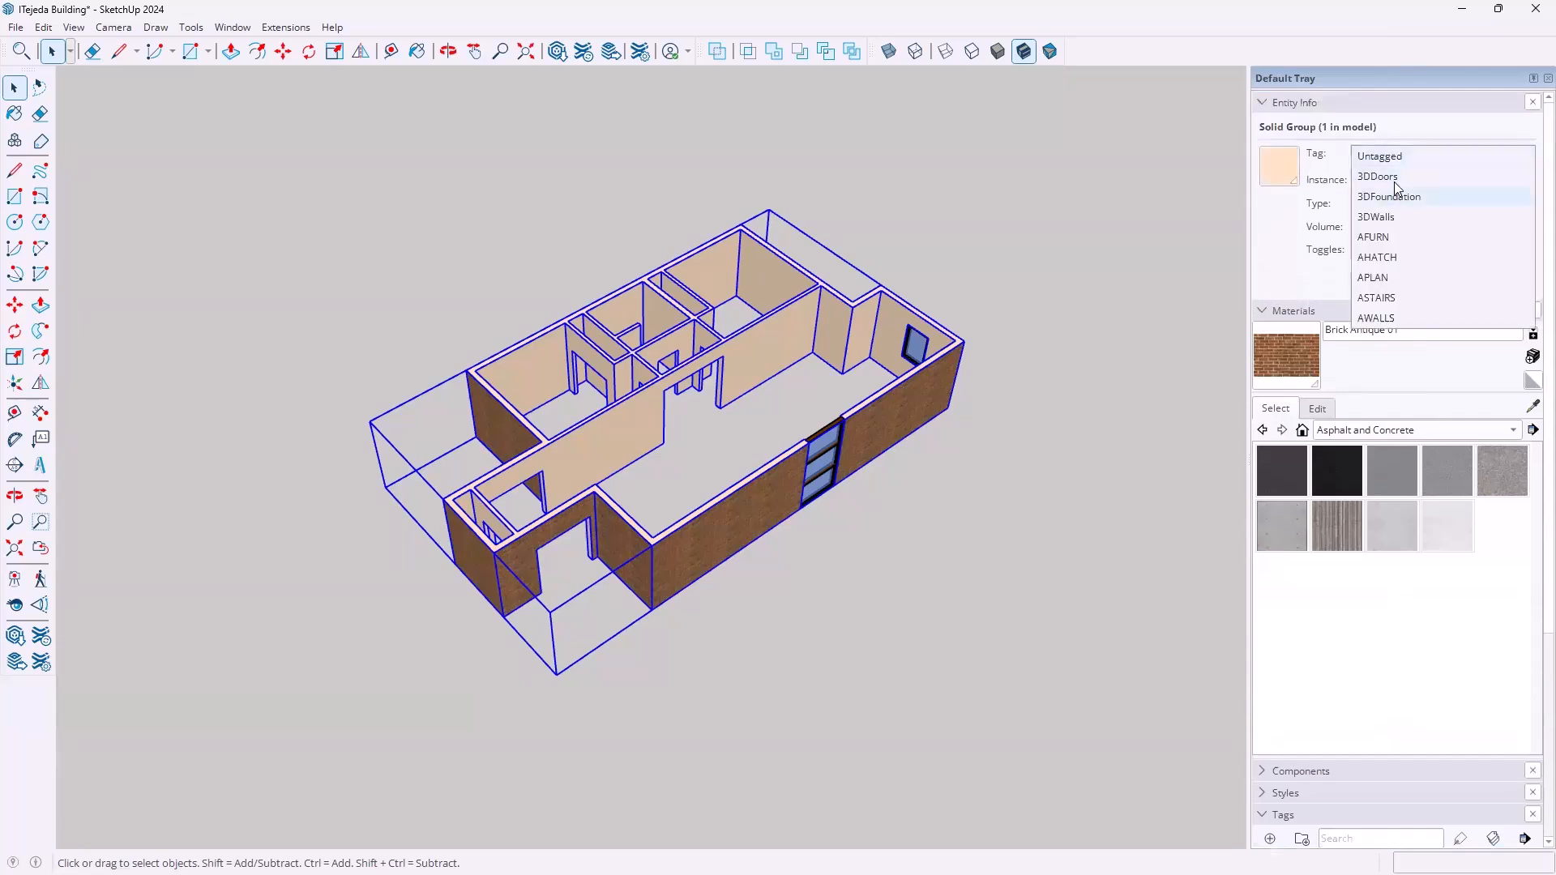
pyautogui.click(1378, 217)
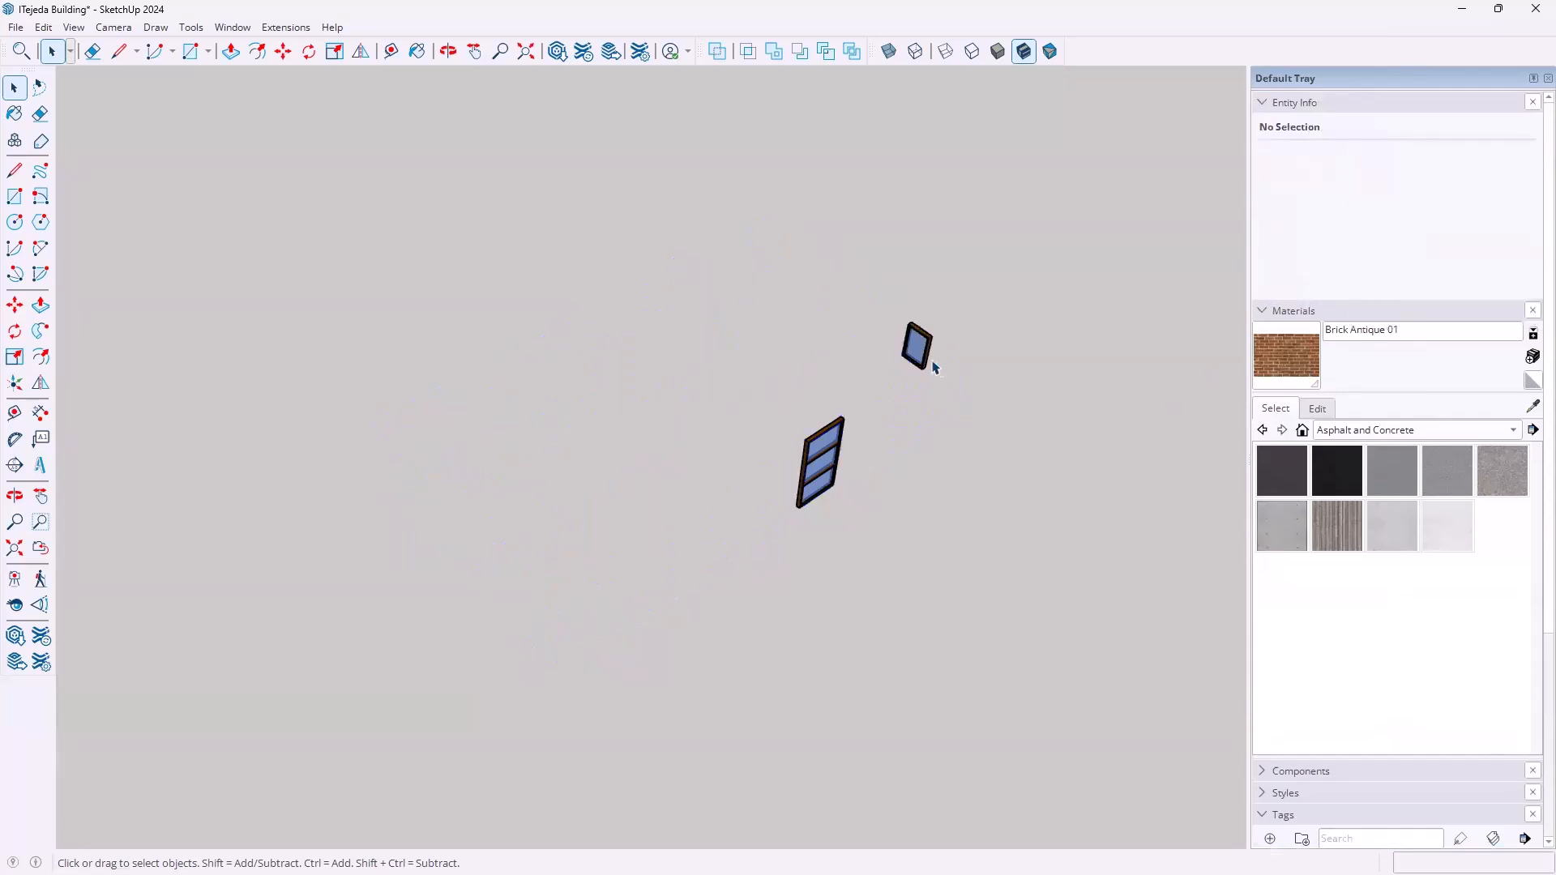
# Select all remaining window groups and assign them to the 3DDoors tag
pyautogui.scroll(-3, 1331, 759)
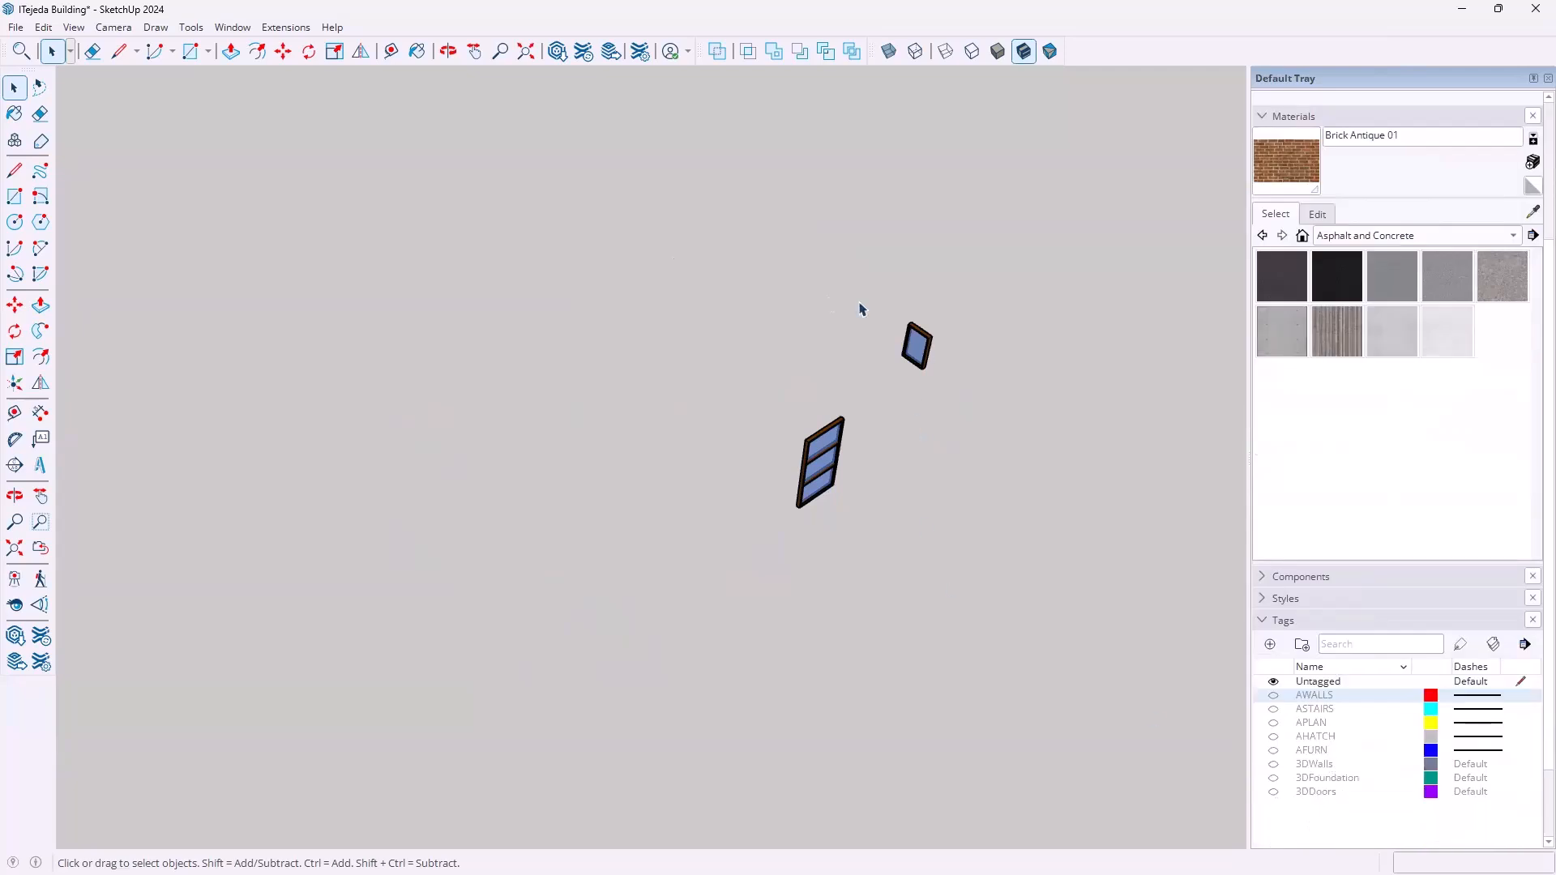
pyautogui.moveTo(718, 241); pyautogui.dragTo(1078, 690)
pyautogui.scroll(3, 1368, 251)
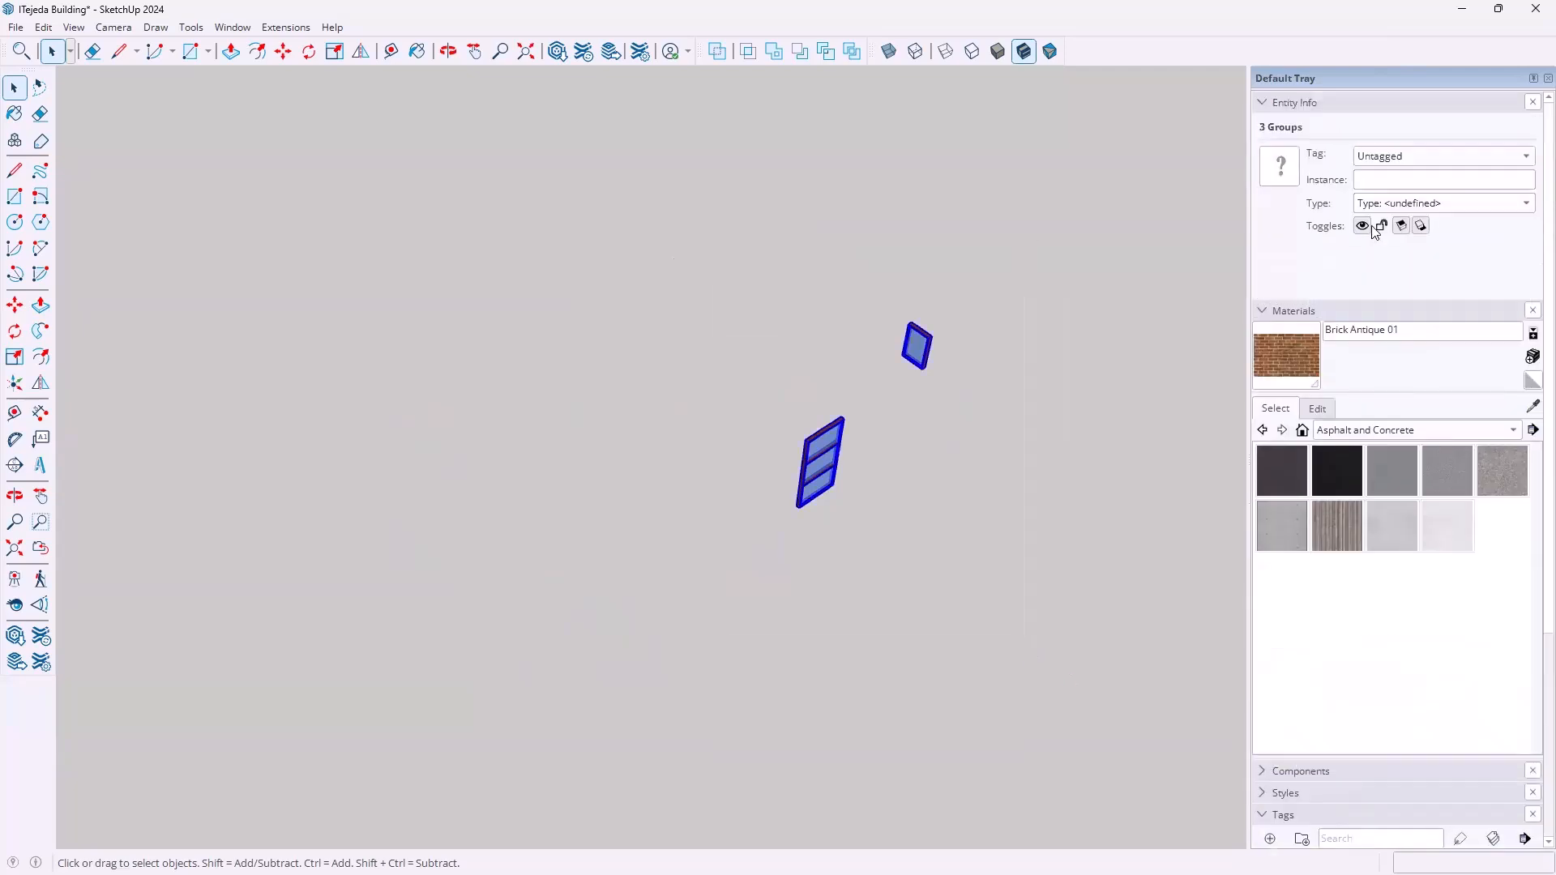
pyautogui.click(1425, 160)
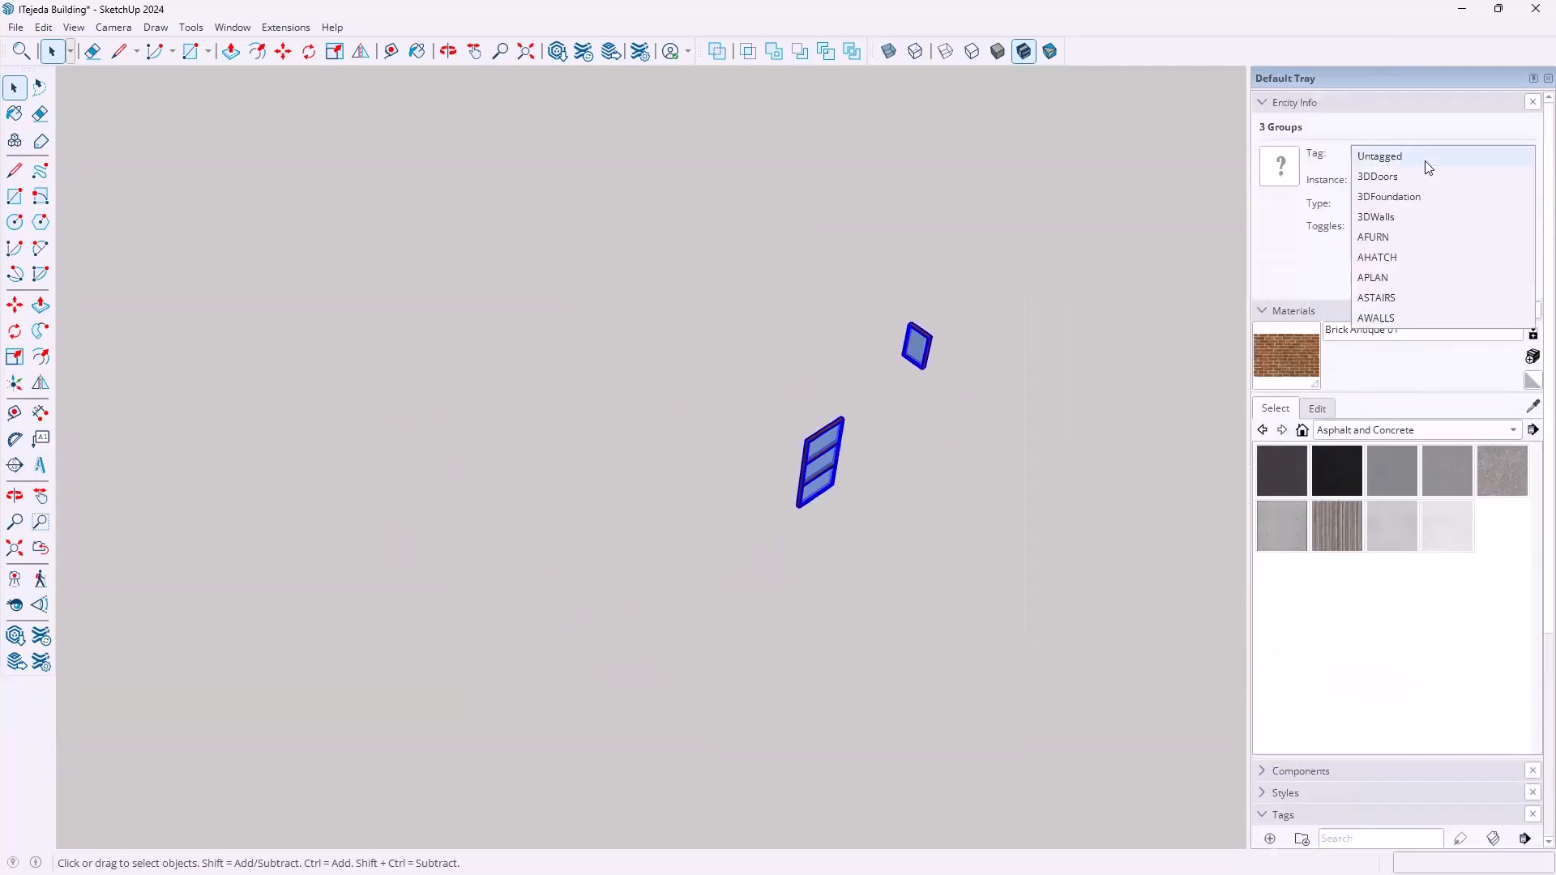
pyautogui.click(1383, 177)
# Show the AWALLS tag to bring back the 2D wall outlines of the plan
pyautogui.scroll(-5, 1391, 762)
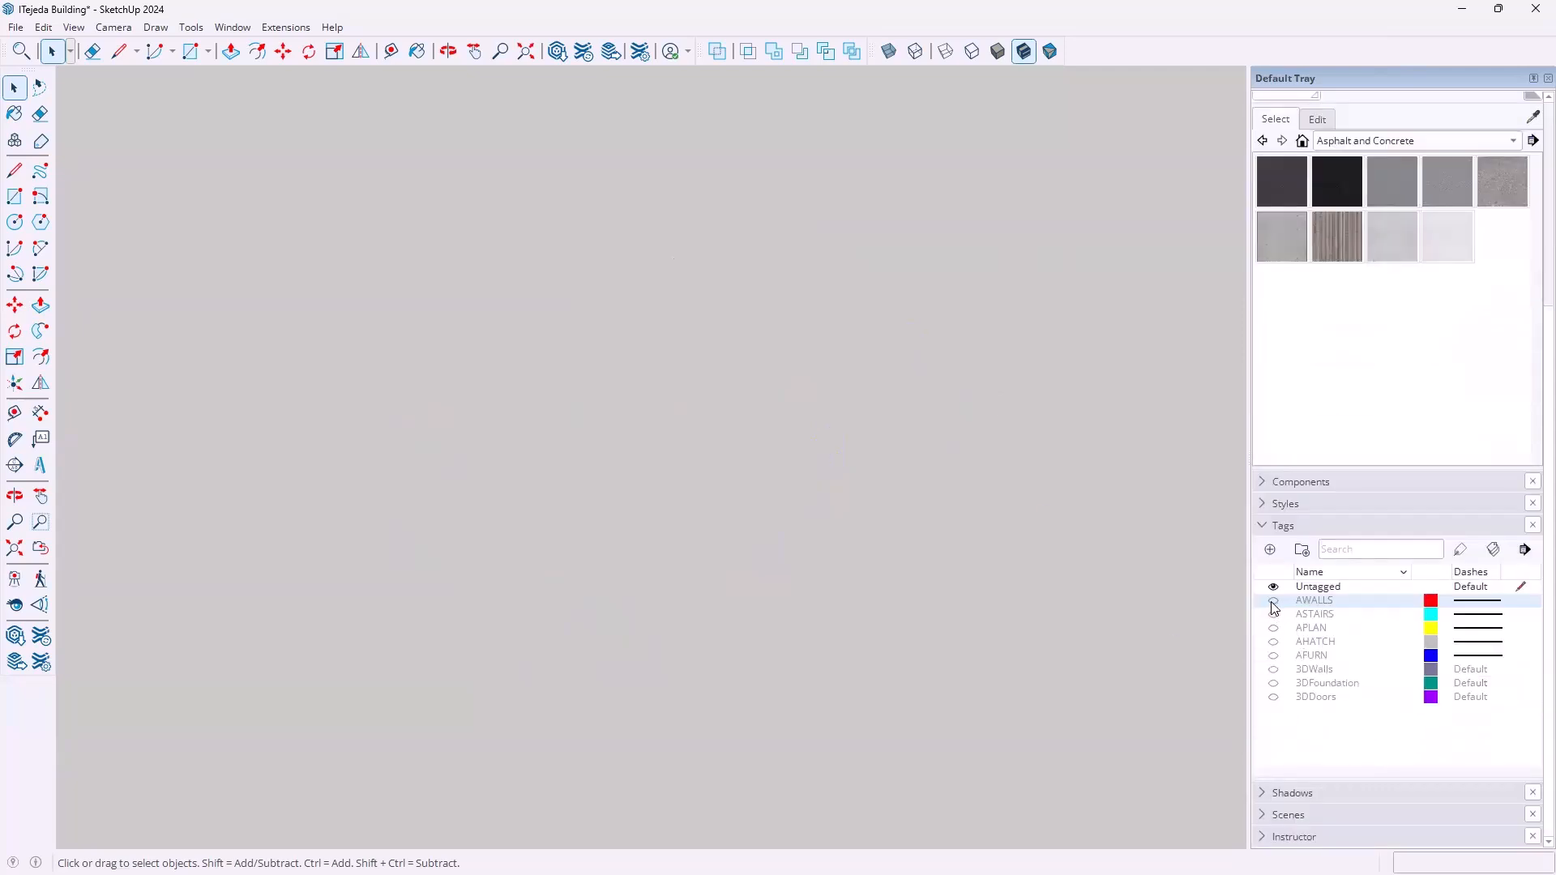
pyautogui.click(1273, 601)
pyautogui.press('o')
pyautogui.moveTo(858, 455); pyautogui.dragTo(591, 573)
pyautogui.press('space')
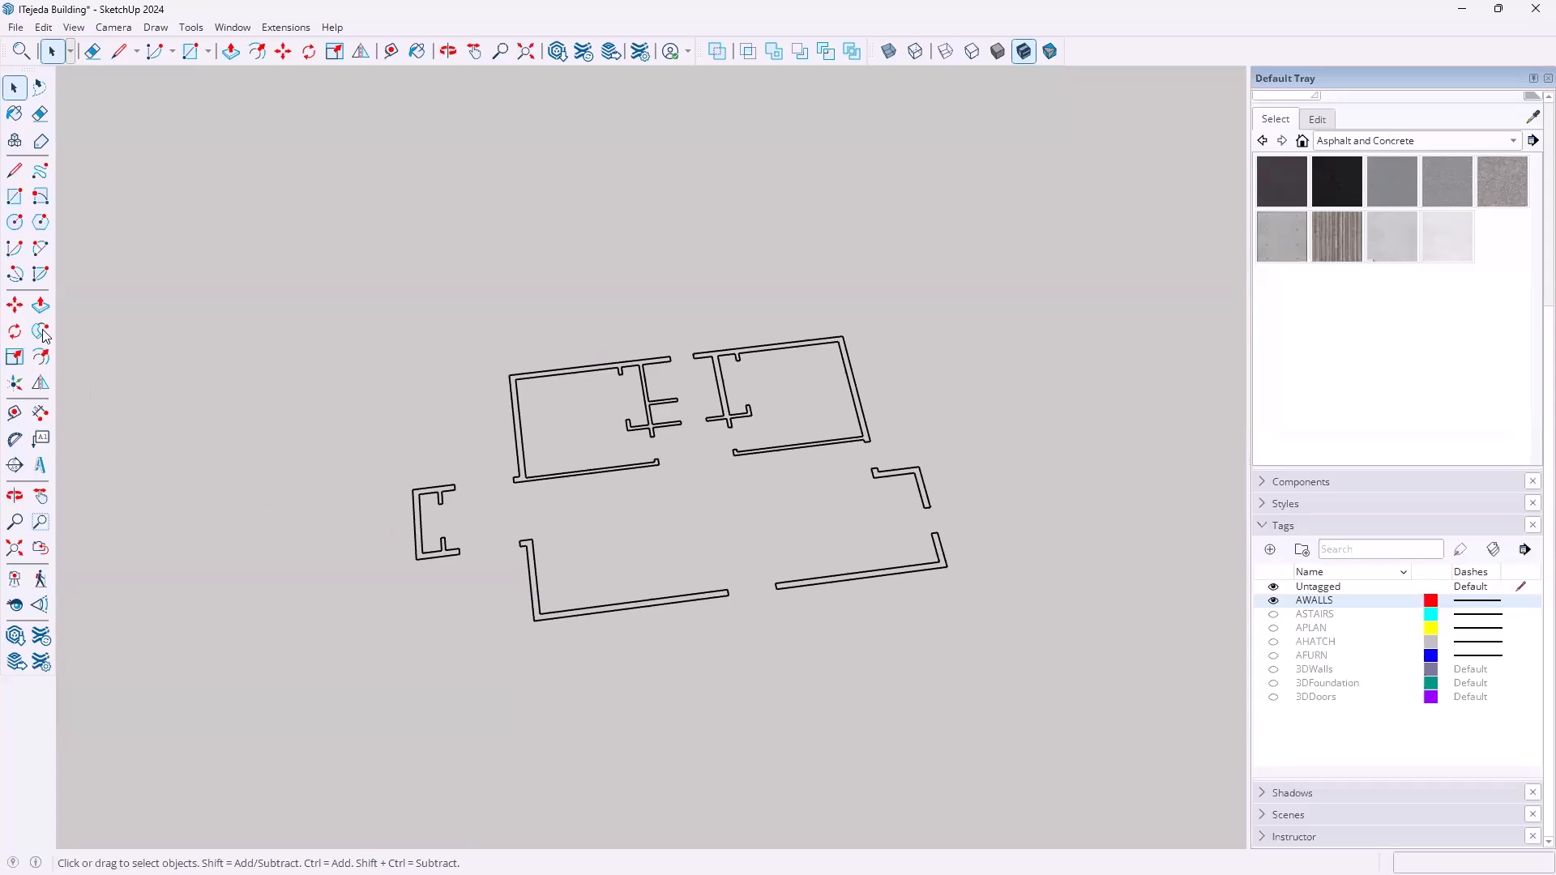
# Draw lines along the outer faces of the long front wall and the end wall opposite the entrance, extending each past the plan
pyautogui.click(14, 170)
pyautogui.click(946, 567)
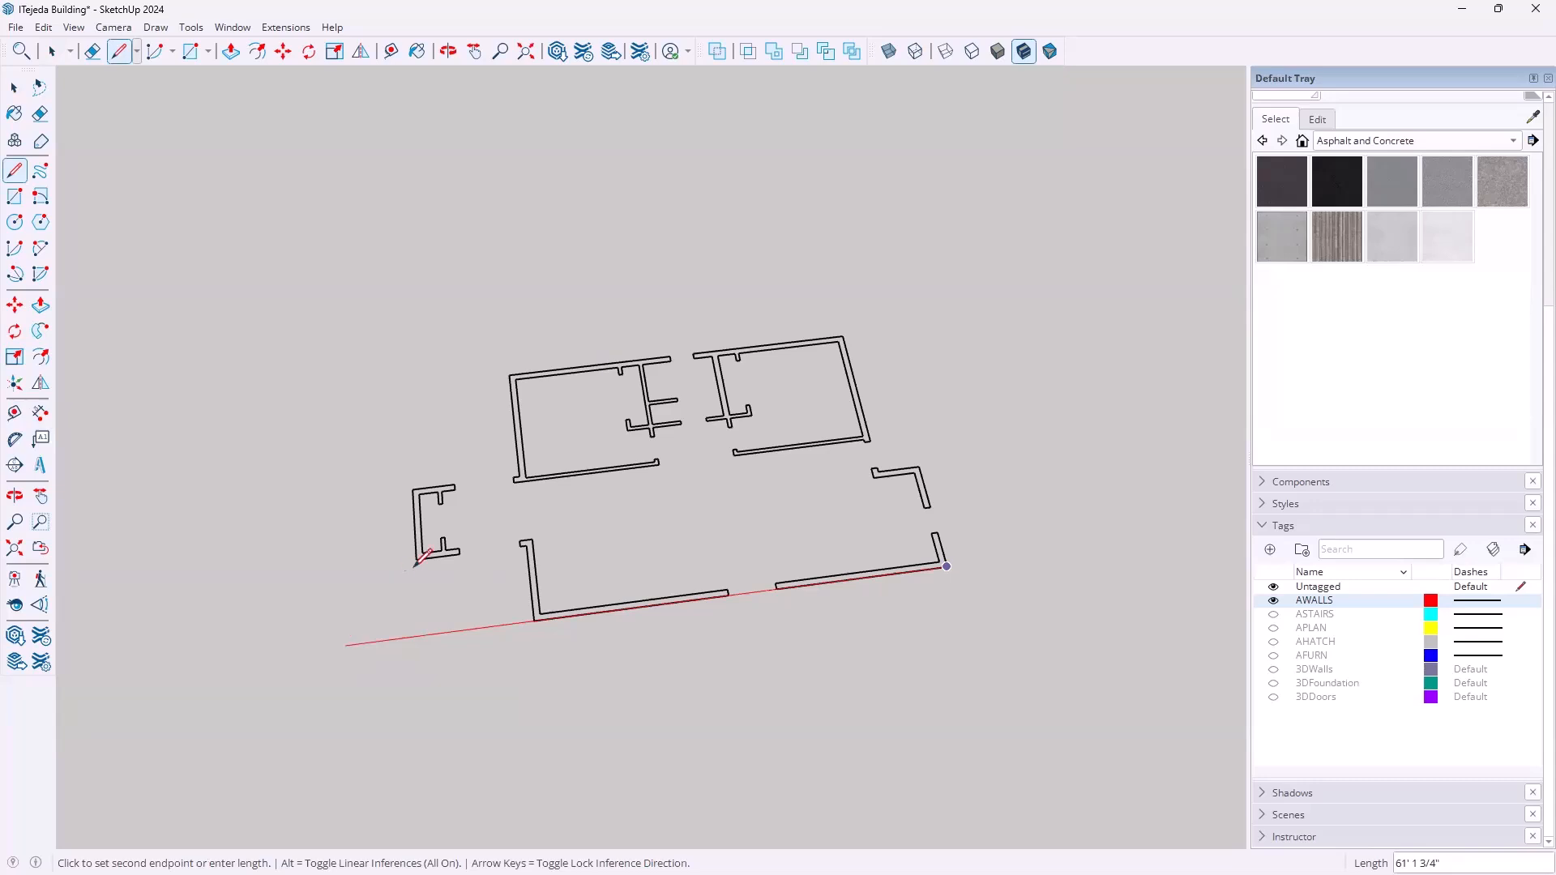
pyautogui.click(364, 642)
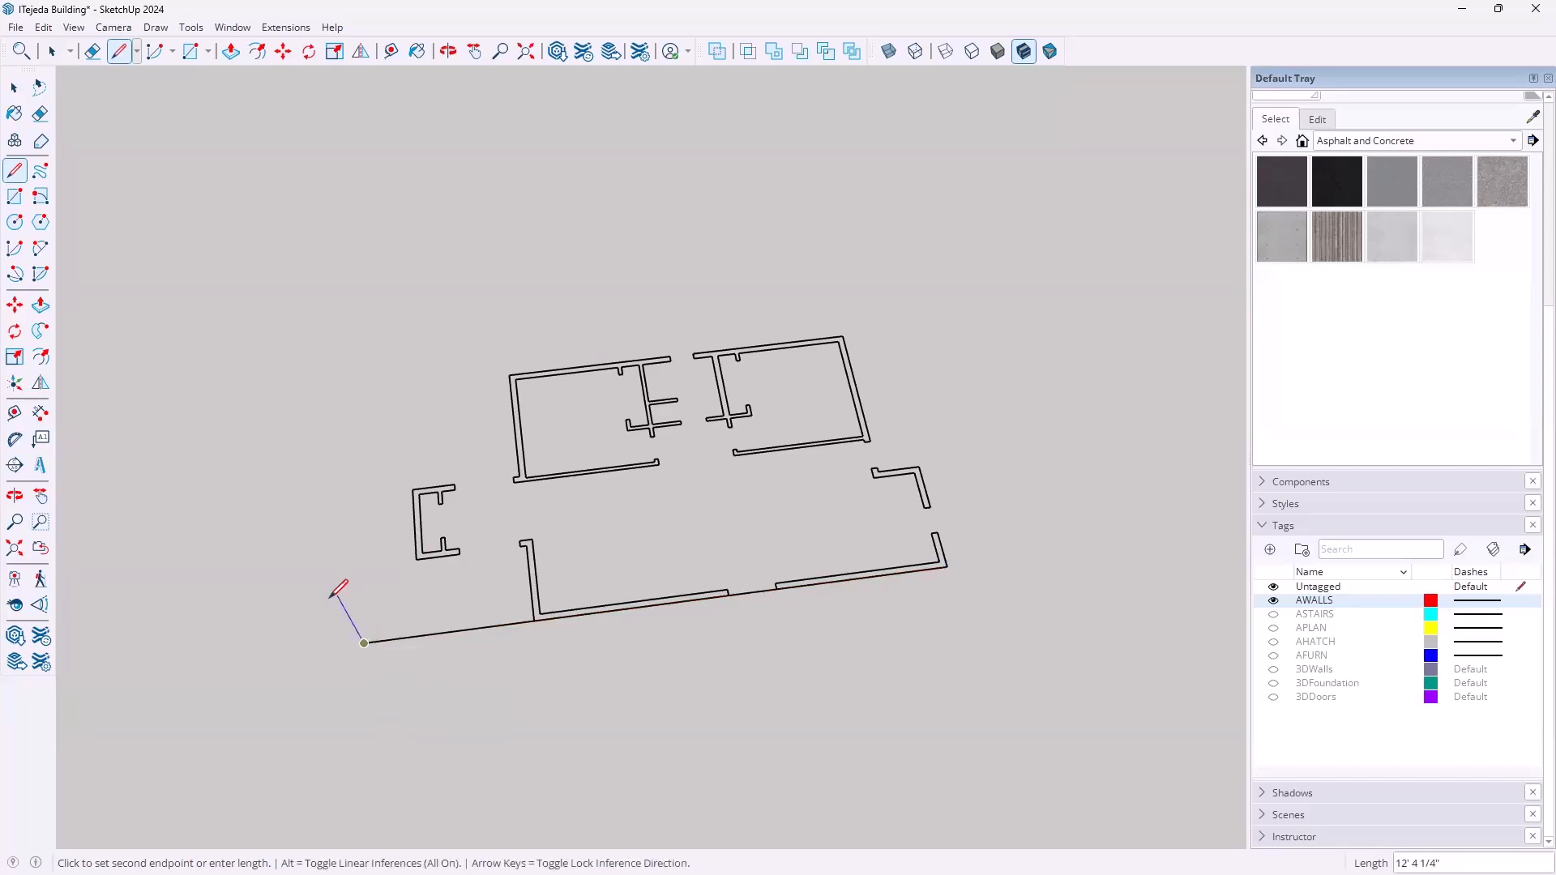
pyautogui.press('Escape')
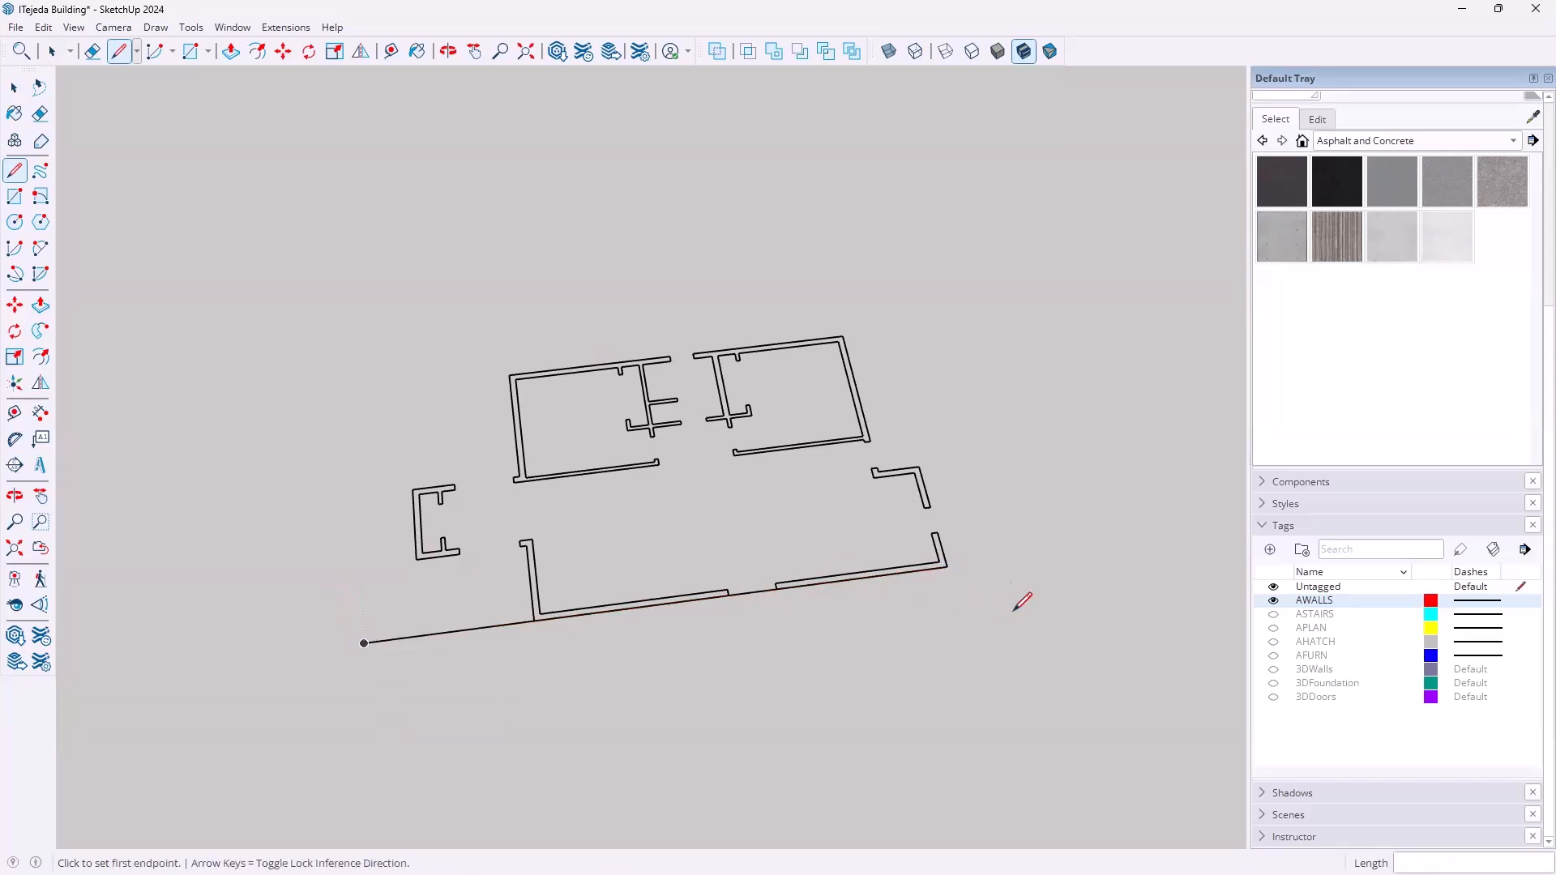
pyautogui.click(947, 565)
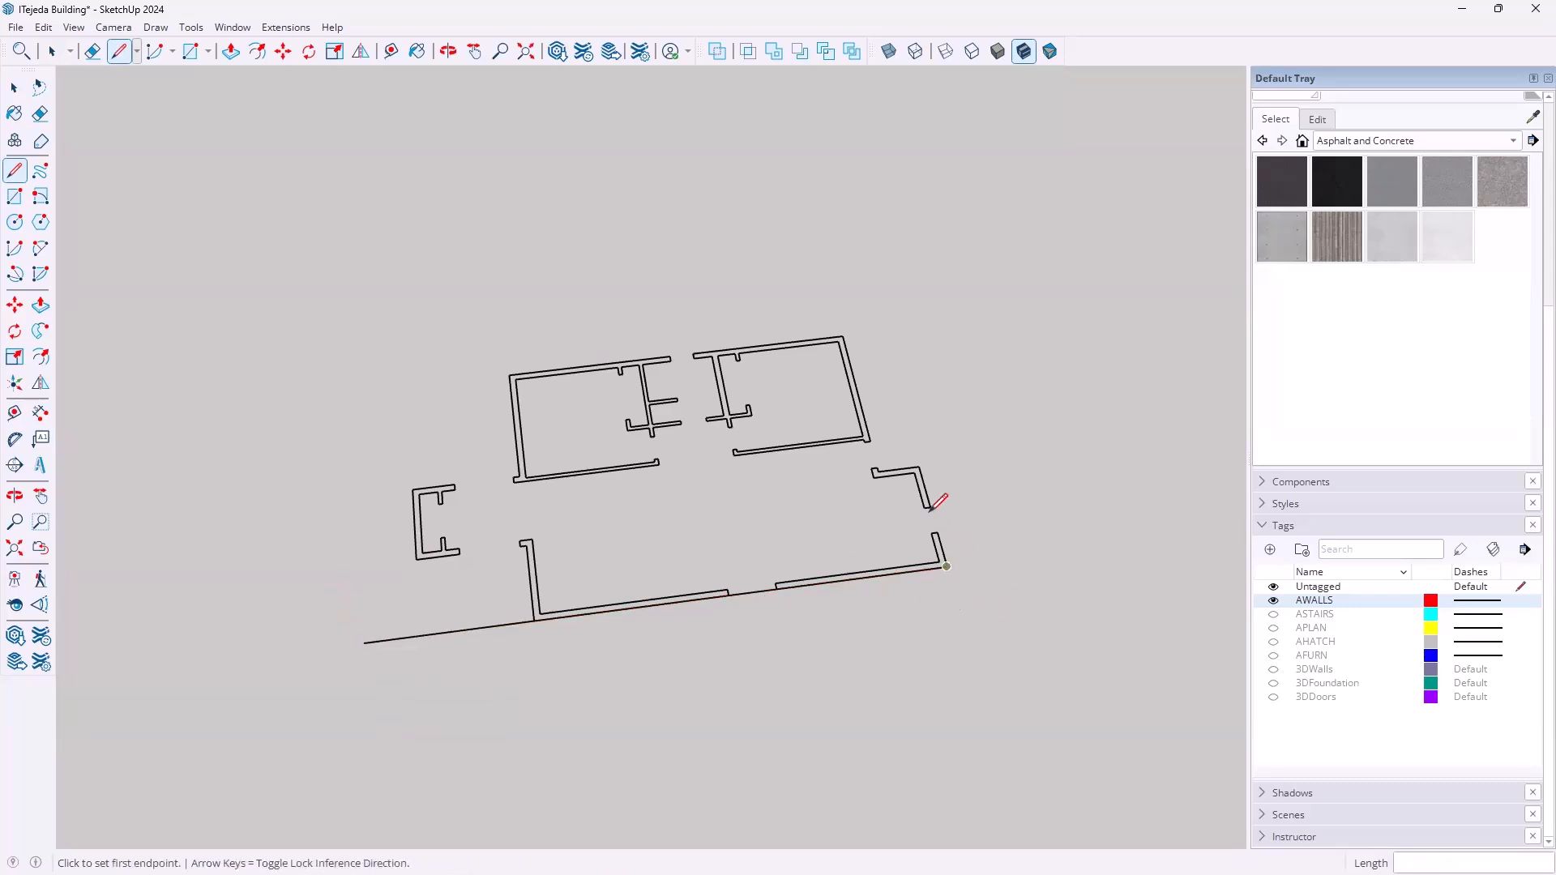
pyautogui.click(881, 261)
pyautogui.press('Escape')
# Draw a line along the outer face of the long rear wall, extending beyond both ends of the building
pyautogui.click(509, 375)
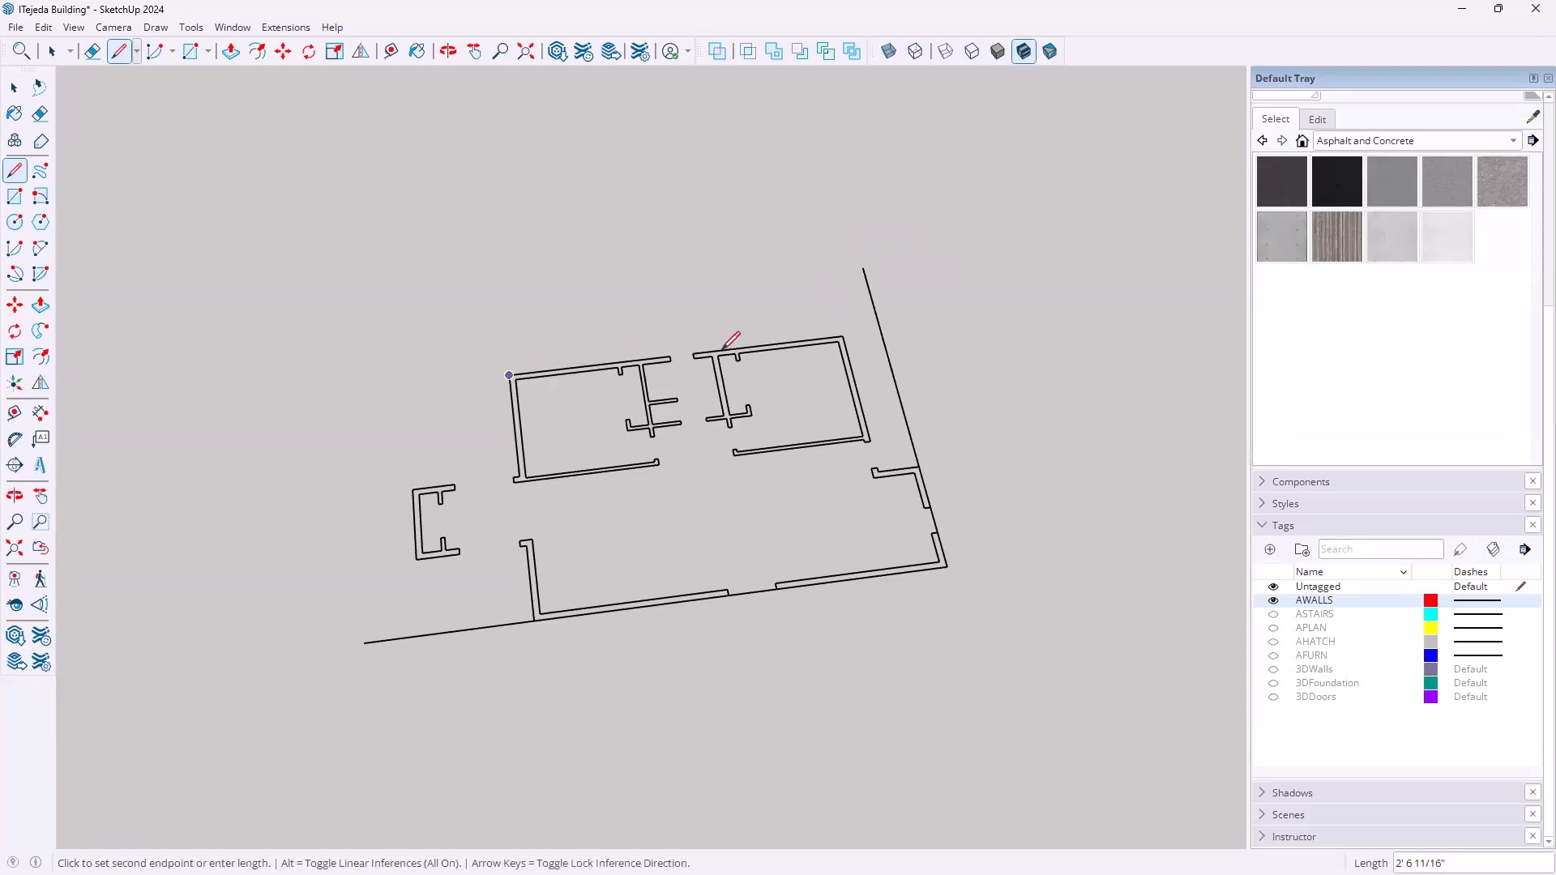
pyautogui.click(968, 323)
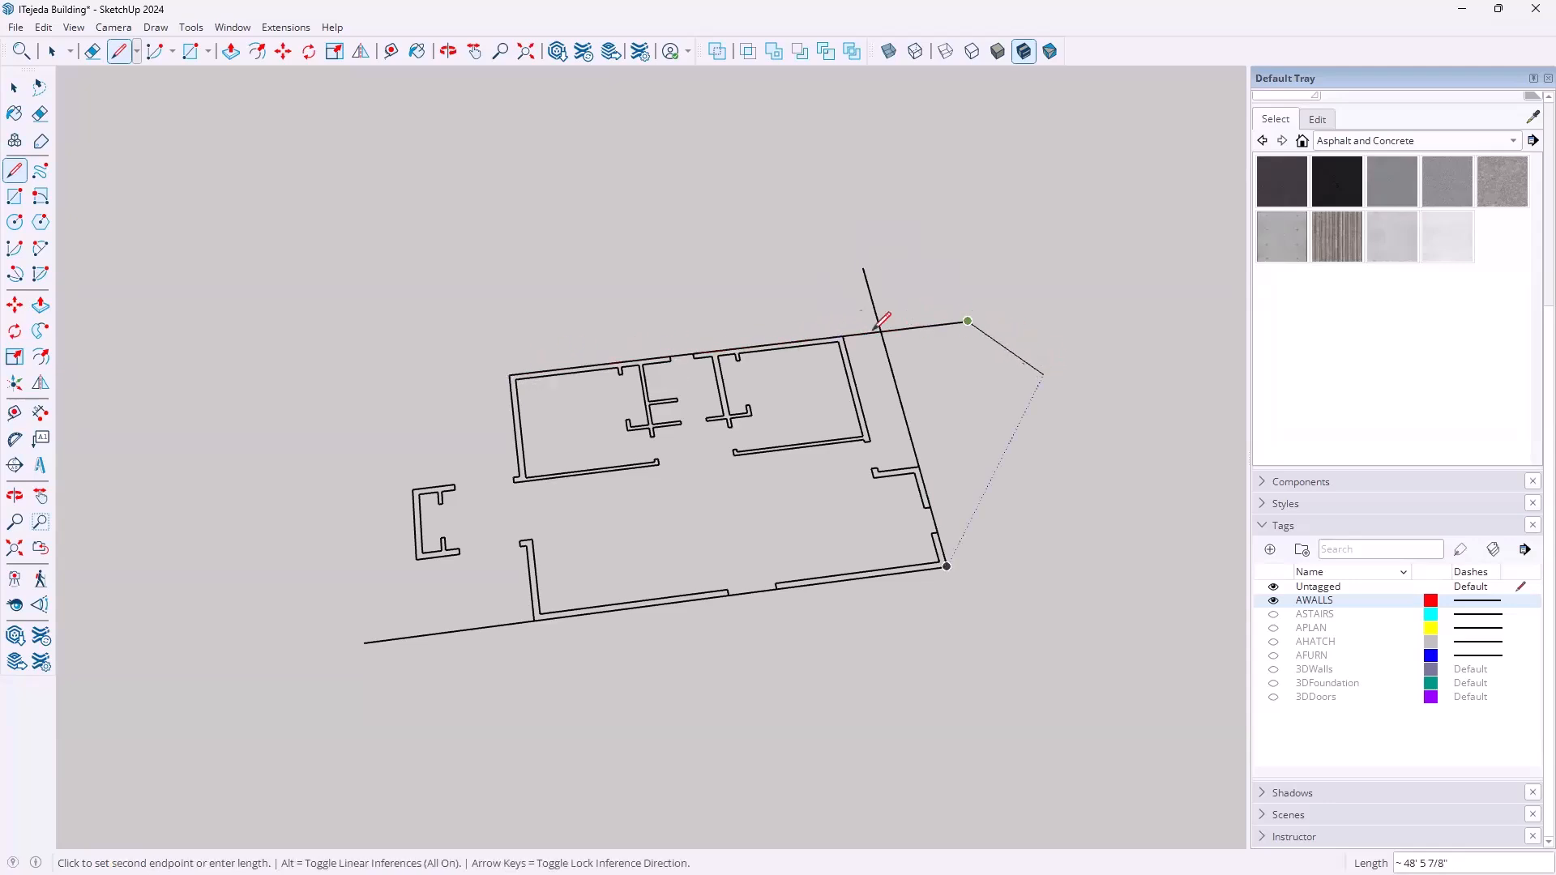
pyautogui.click(323, 397)
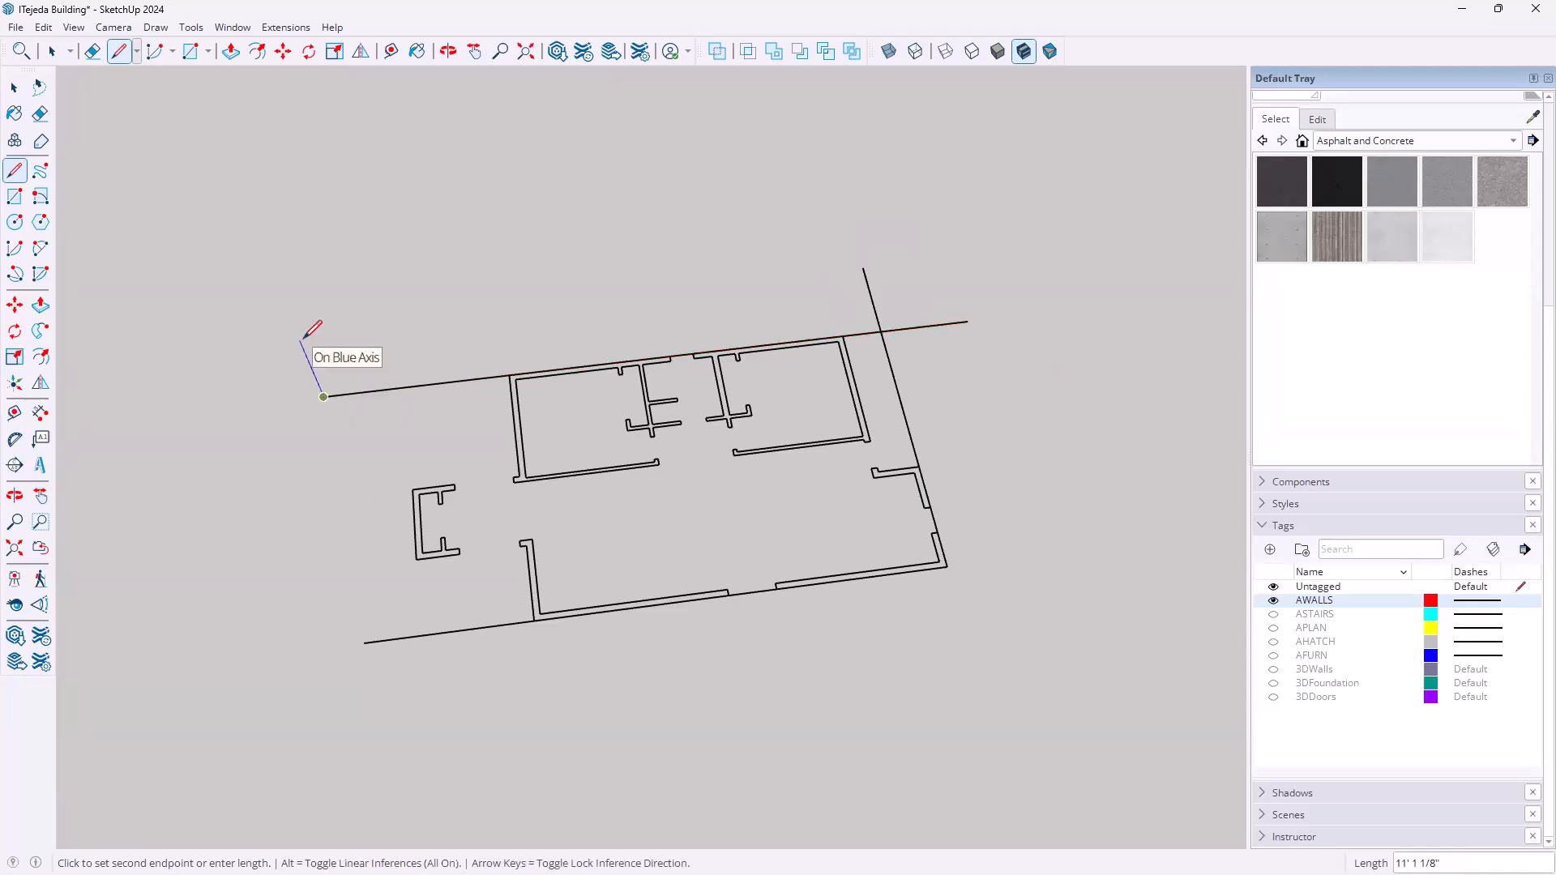
pyautogui.press('Escape')
# Draw a line along the outer face of the entrance-end wall, crossing the front and rear lines to close a rectangular face
pyautogui.click(416, 559)
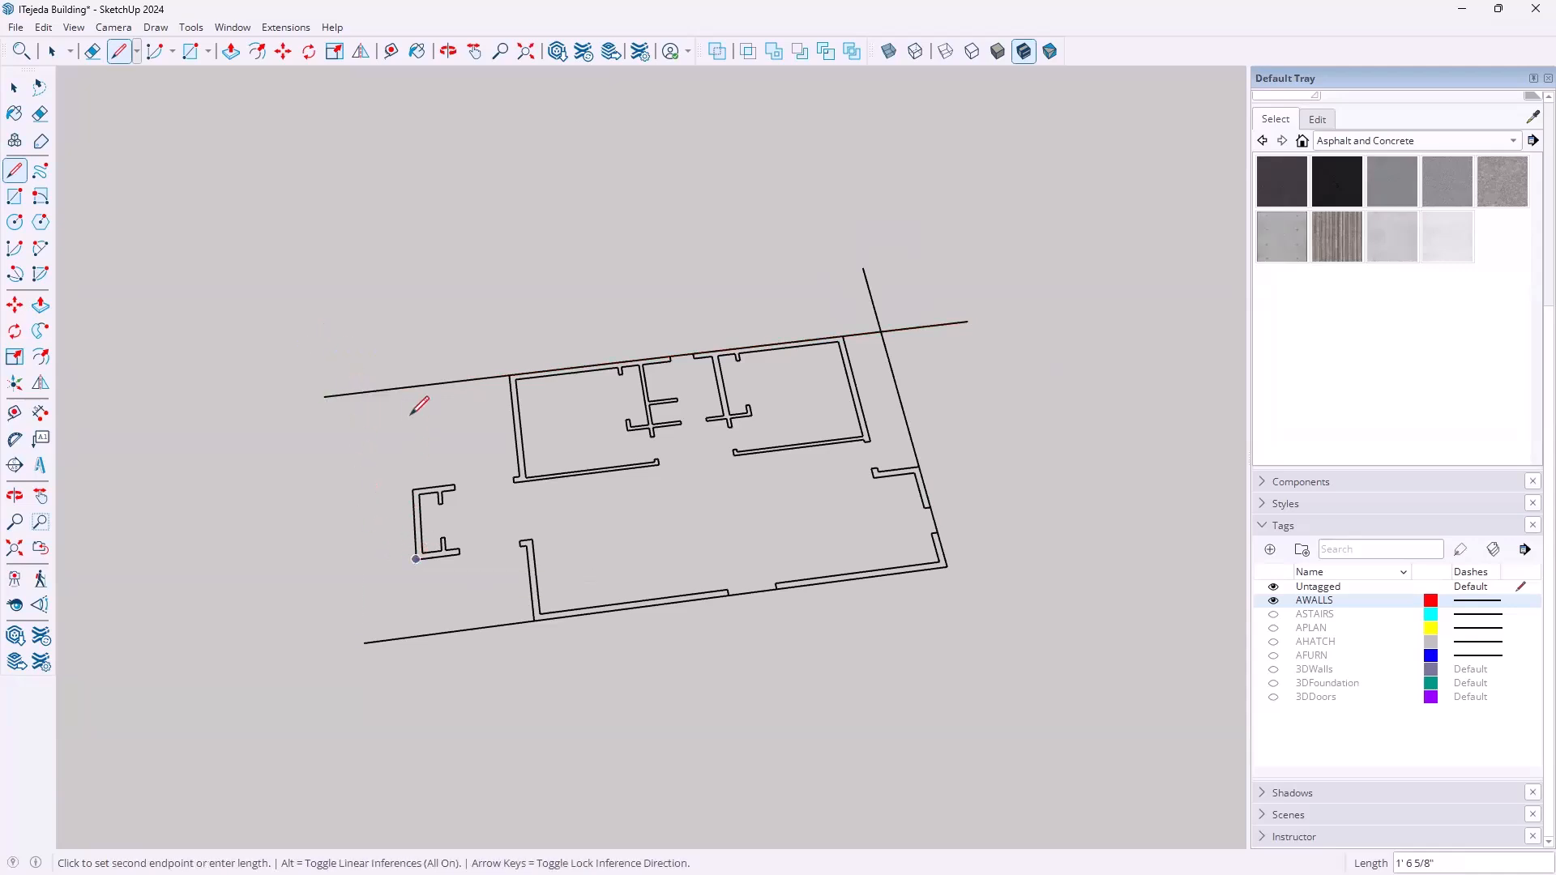
pyautogui.click(406, 342)
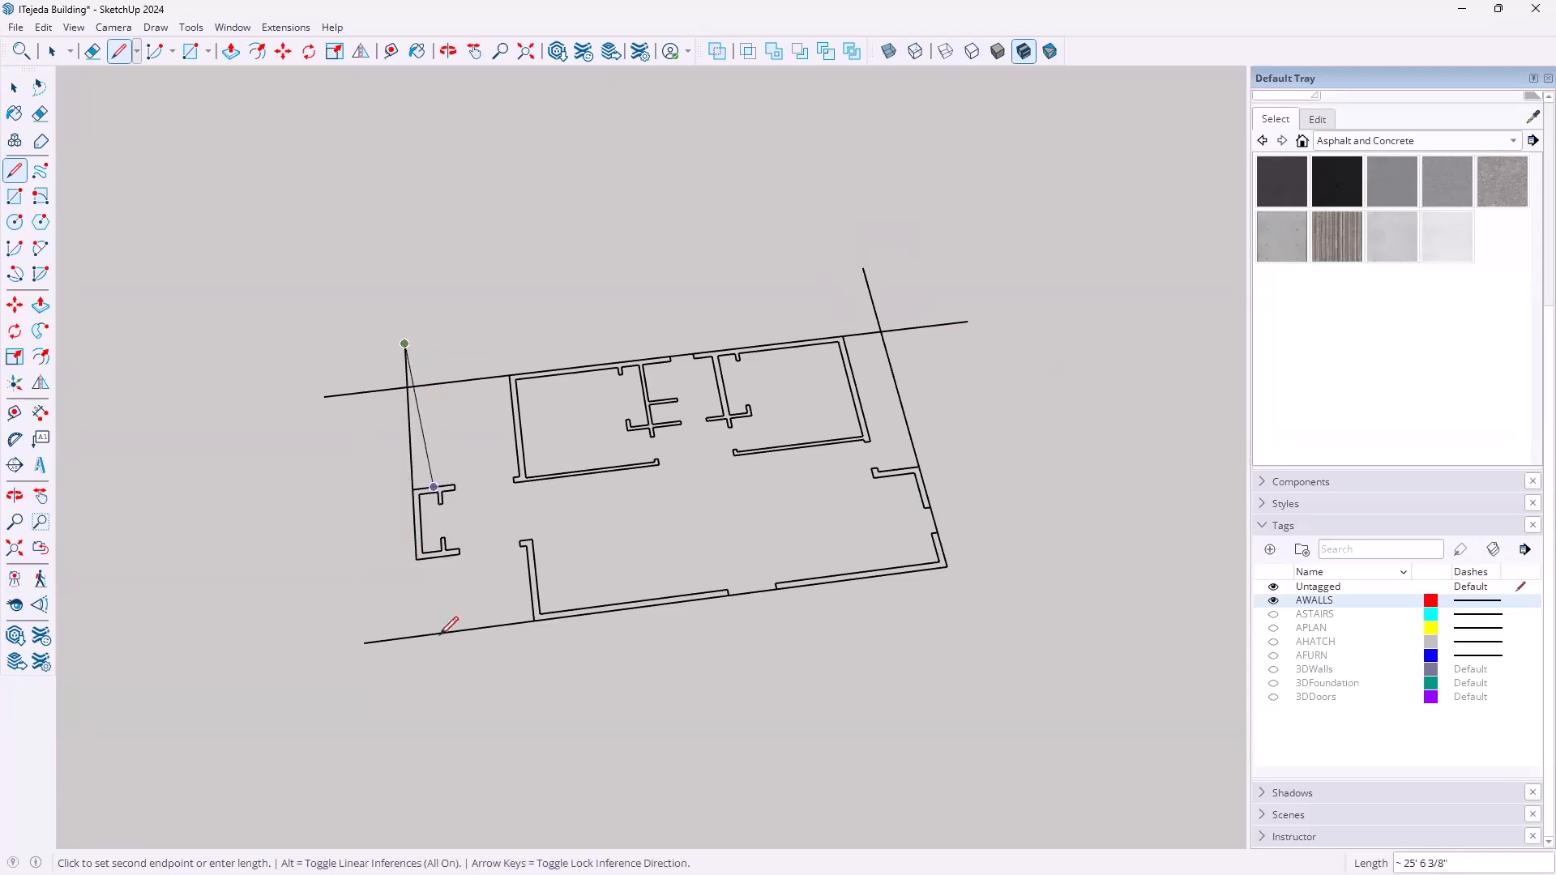
pyautogui.click(422, 687)
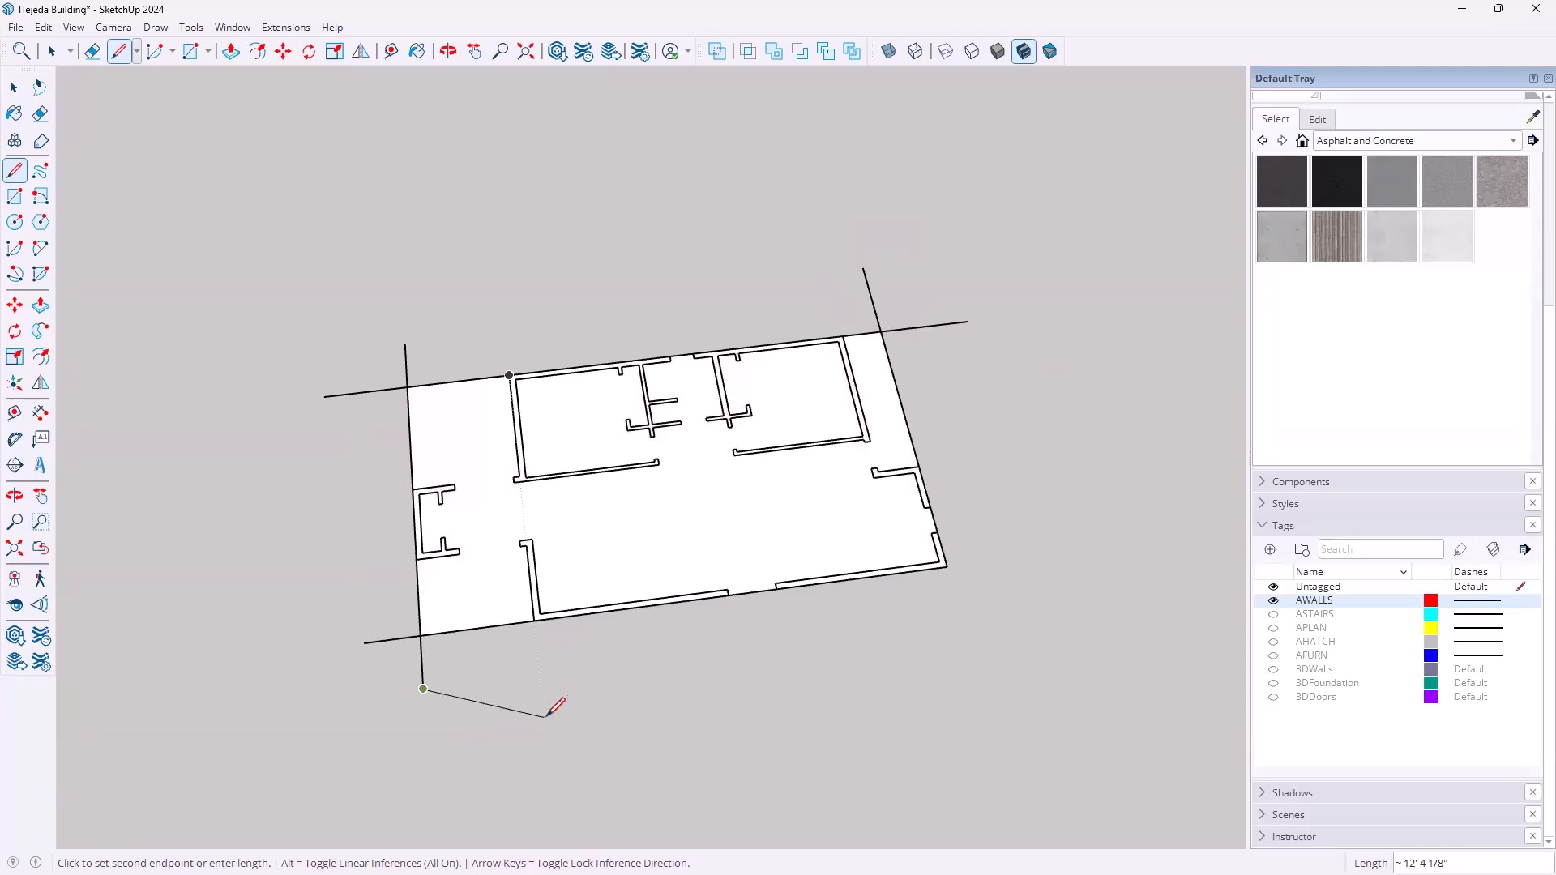
pyautogui.moveTo(559, 715); pyautogui.dragTo(851, 590, button='middle')
pyautogui.press('Escape')
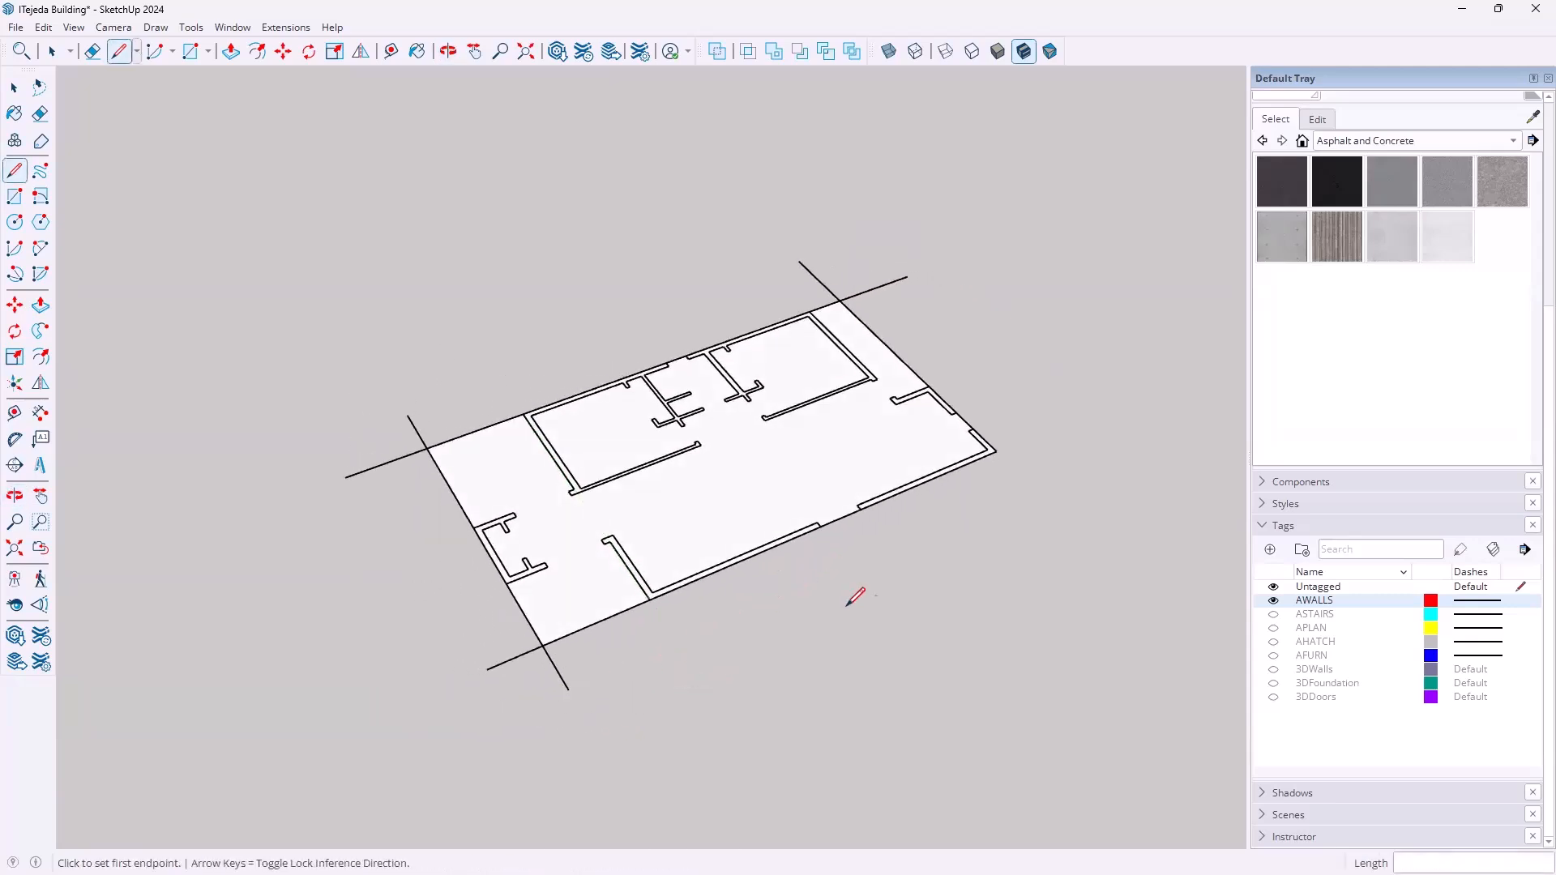
# Hide the AWALLS tag and erase the line ends that overshoot the rectangle's corners
pyautogui.click(1273, 601)
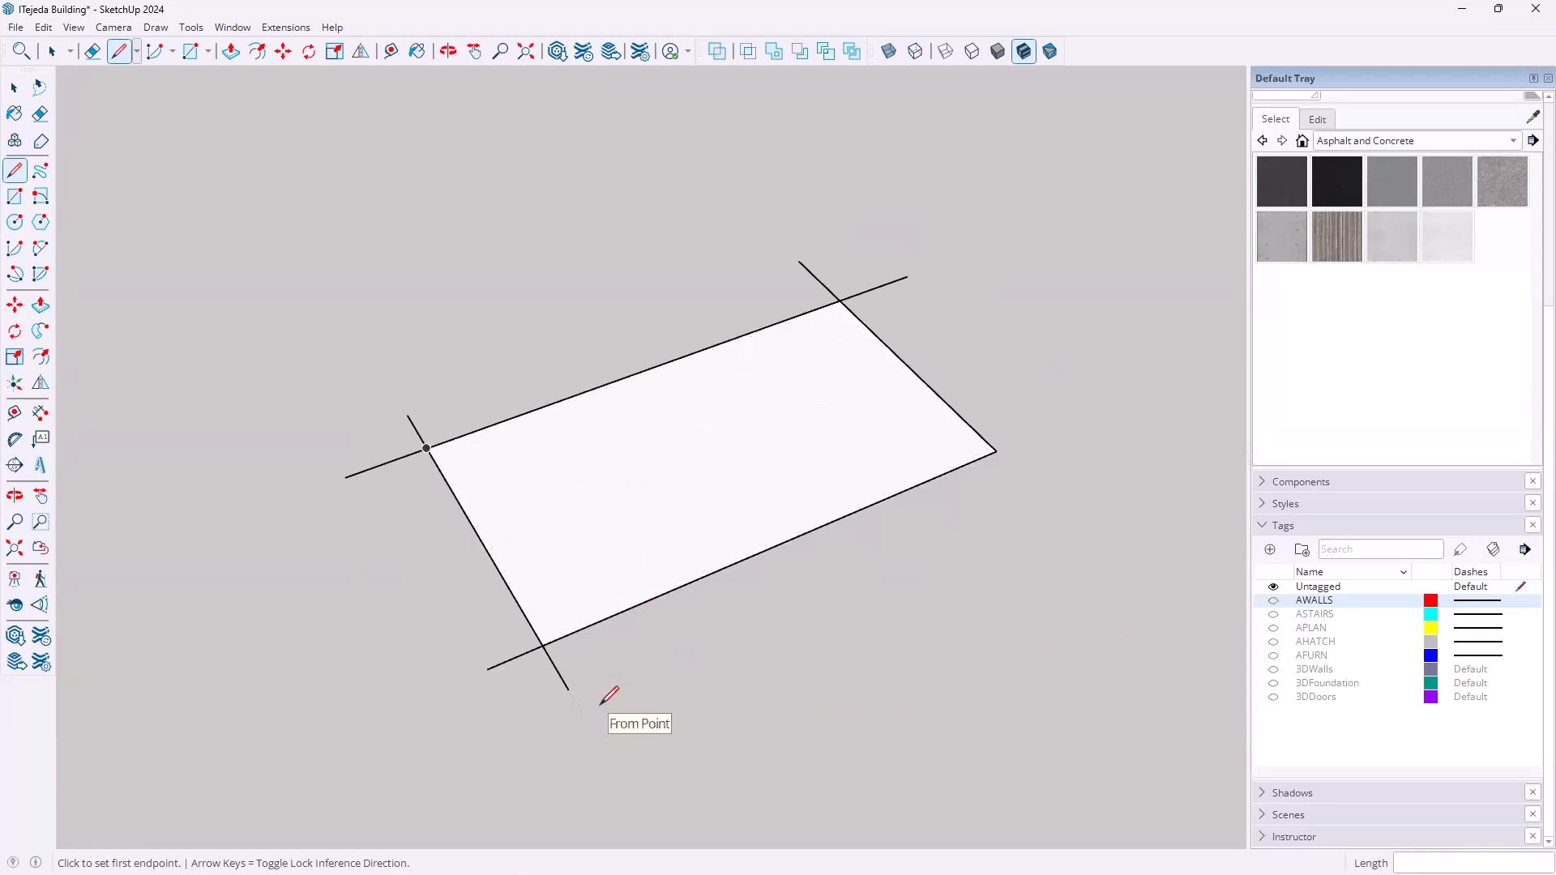
pyautogui.press('e')
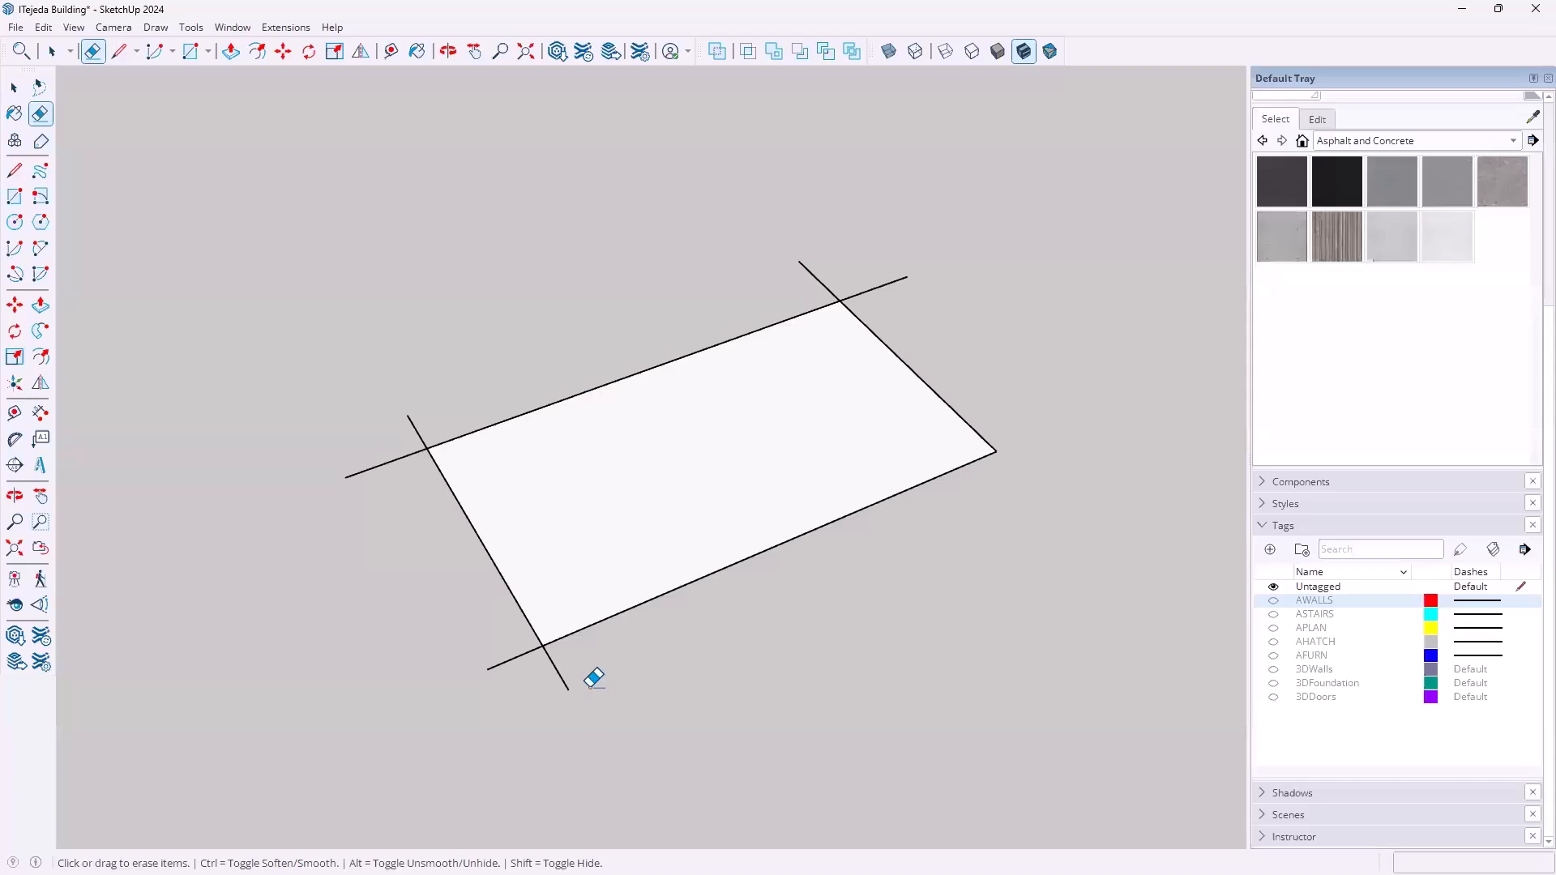
pyautogui.click(554, 670)
pyautogui.click(515, 657)
pyautogui.moveTo(379, 478); pyautogui.dragTo(401, 435)
pyautogui.click(416, 422)
pyautogui.click(821, 281)
pyautogui.moveTo(1096, 331); pyautogui.dragTo(1024, 382)
pyautogui.press('space')
# Switch to the browser to examine the hip roof illustration on the roof types page, and return to SketchUp
pyautogui.moveTo(803, 577); pyautogui.dragTo(672, 697, button='middle')
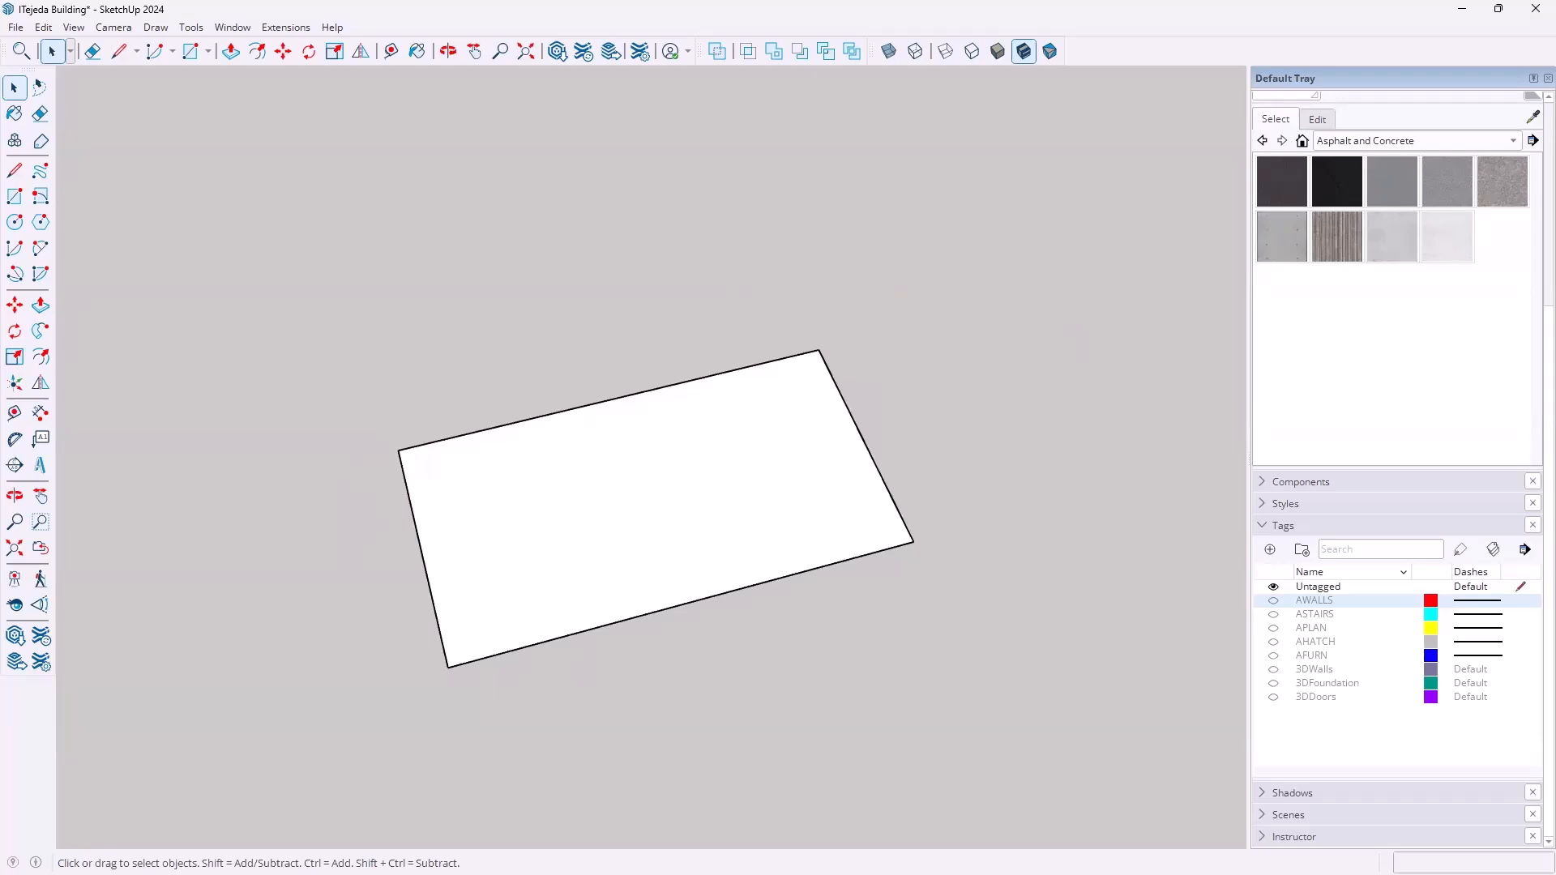
pyautogui.hotkey('alt', 'Tab')
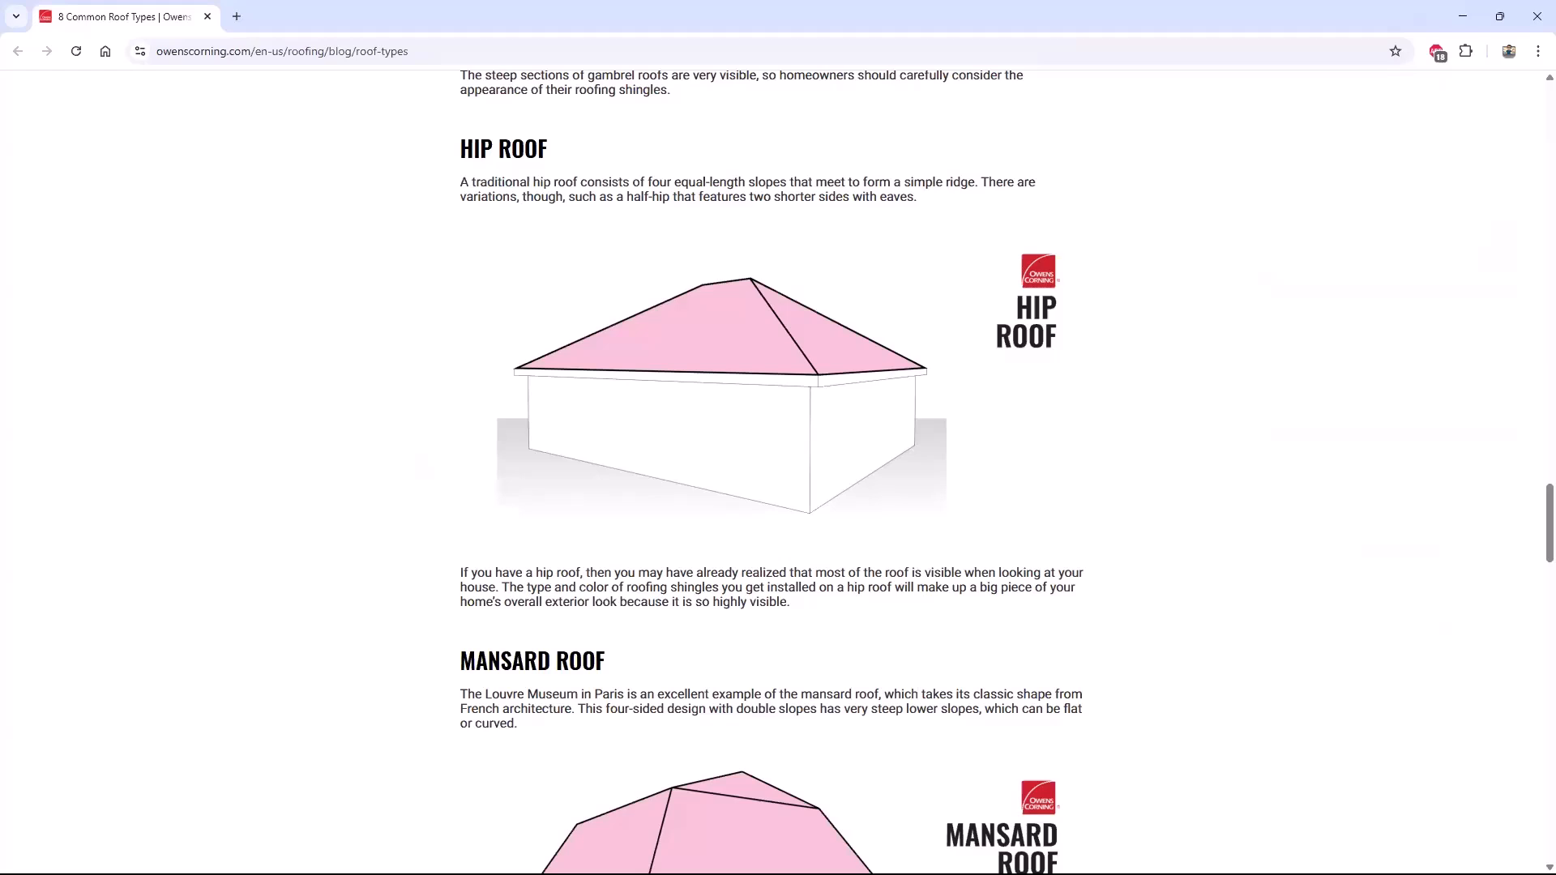
pyautogui.hotkey('alt', 'Tab')
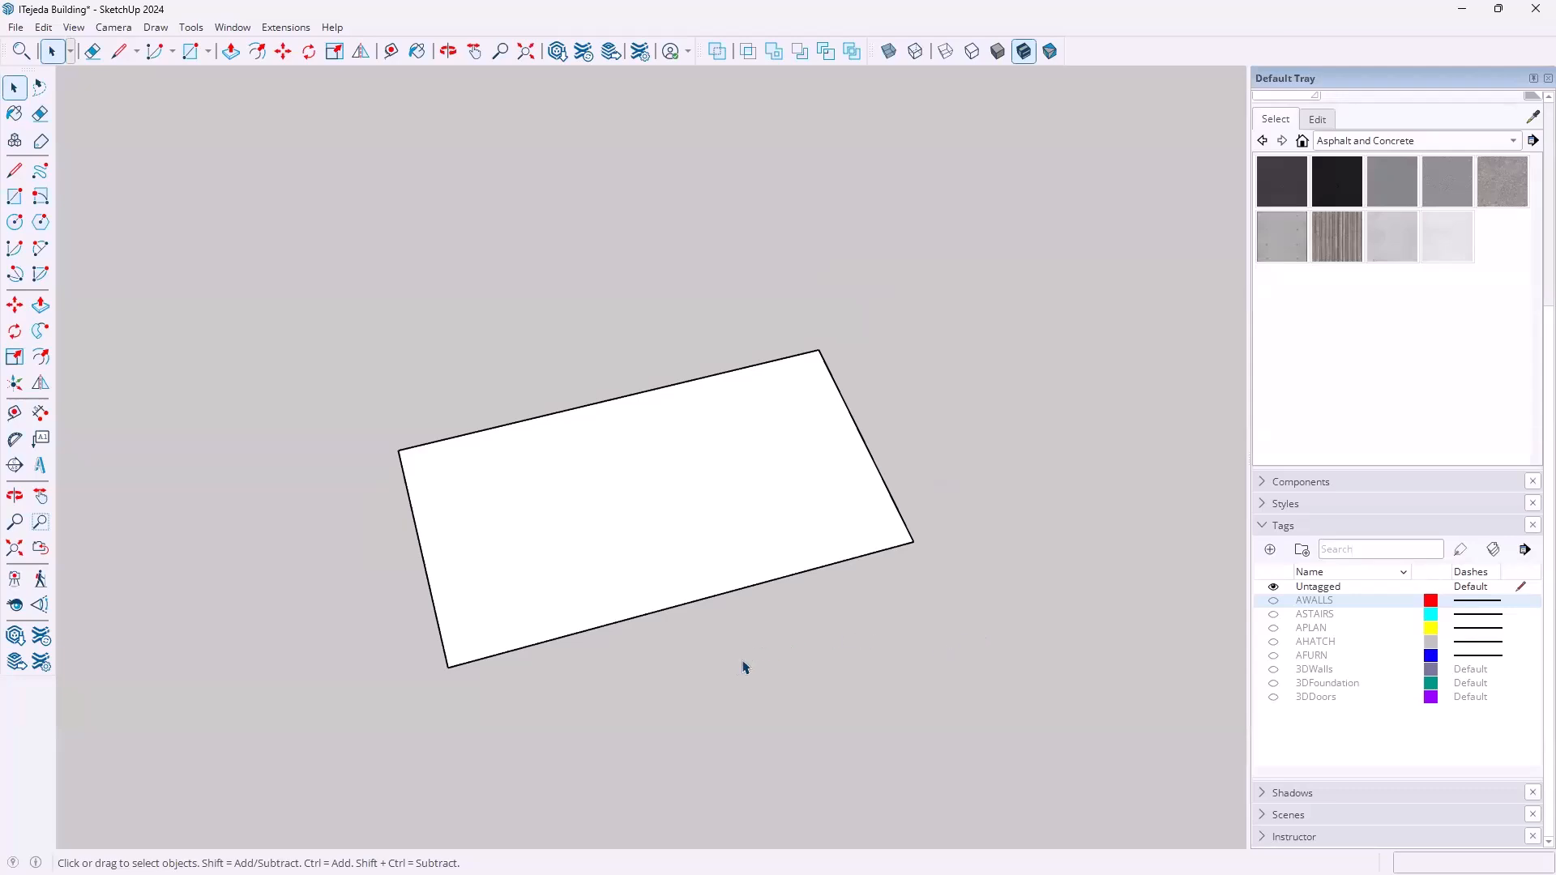
# Offset the rectangle's edges 12 inches outward to form the roof overhang
pyautogui.click(43, 357)
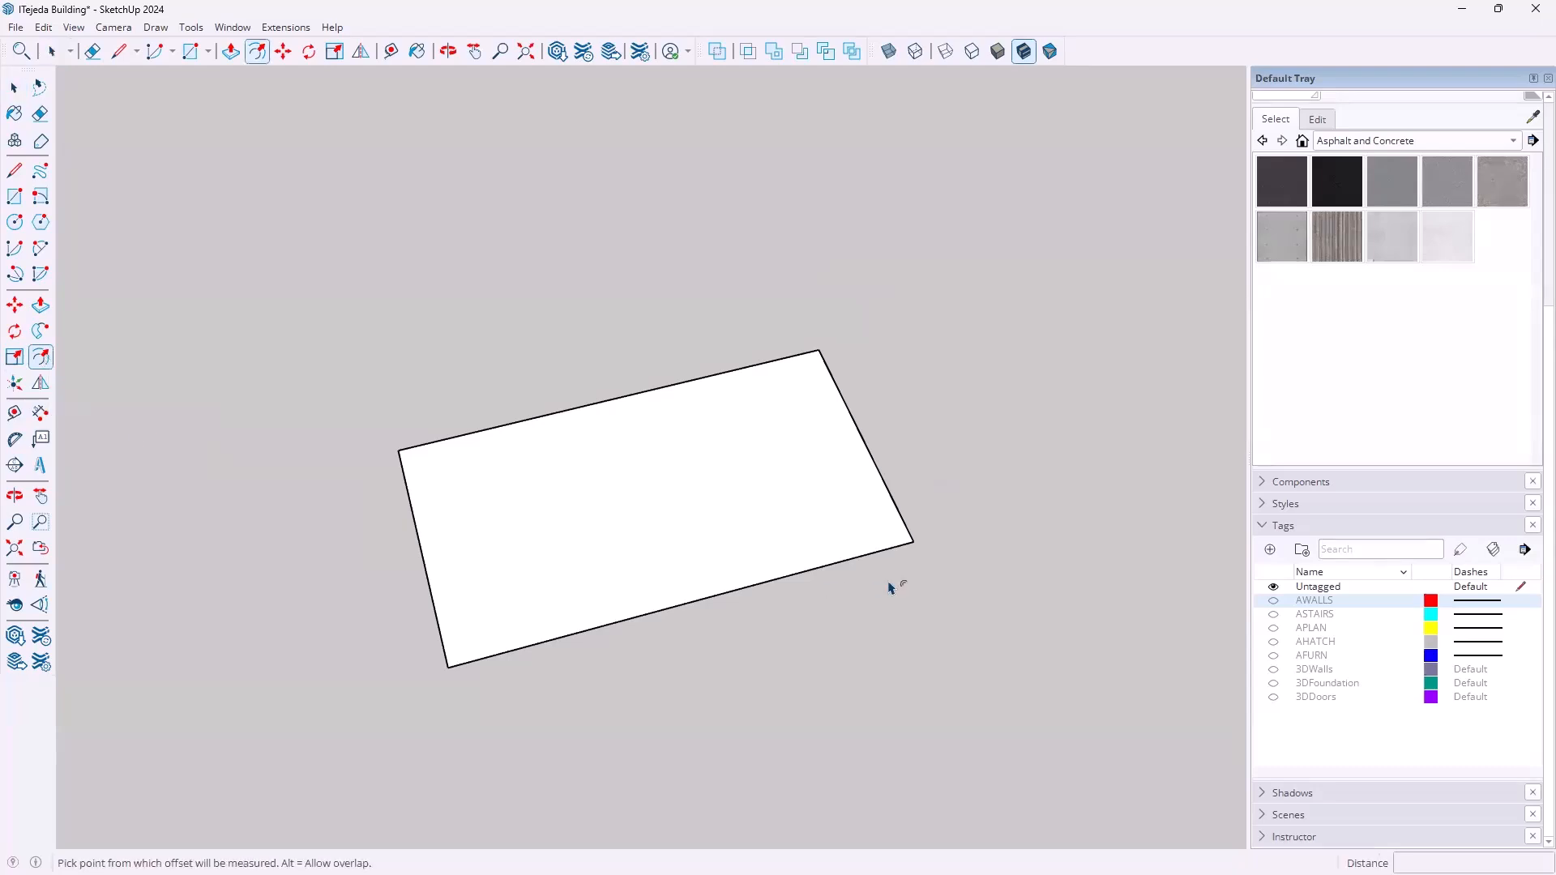
pyautogui.click(881, 480)
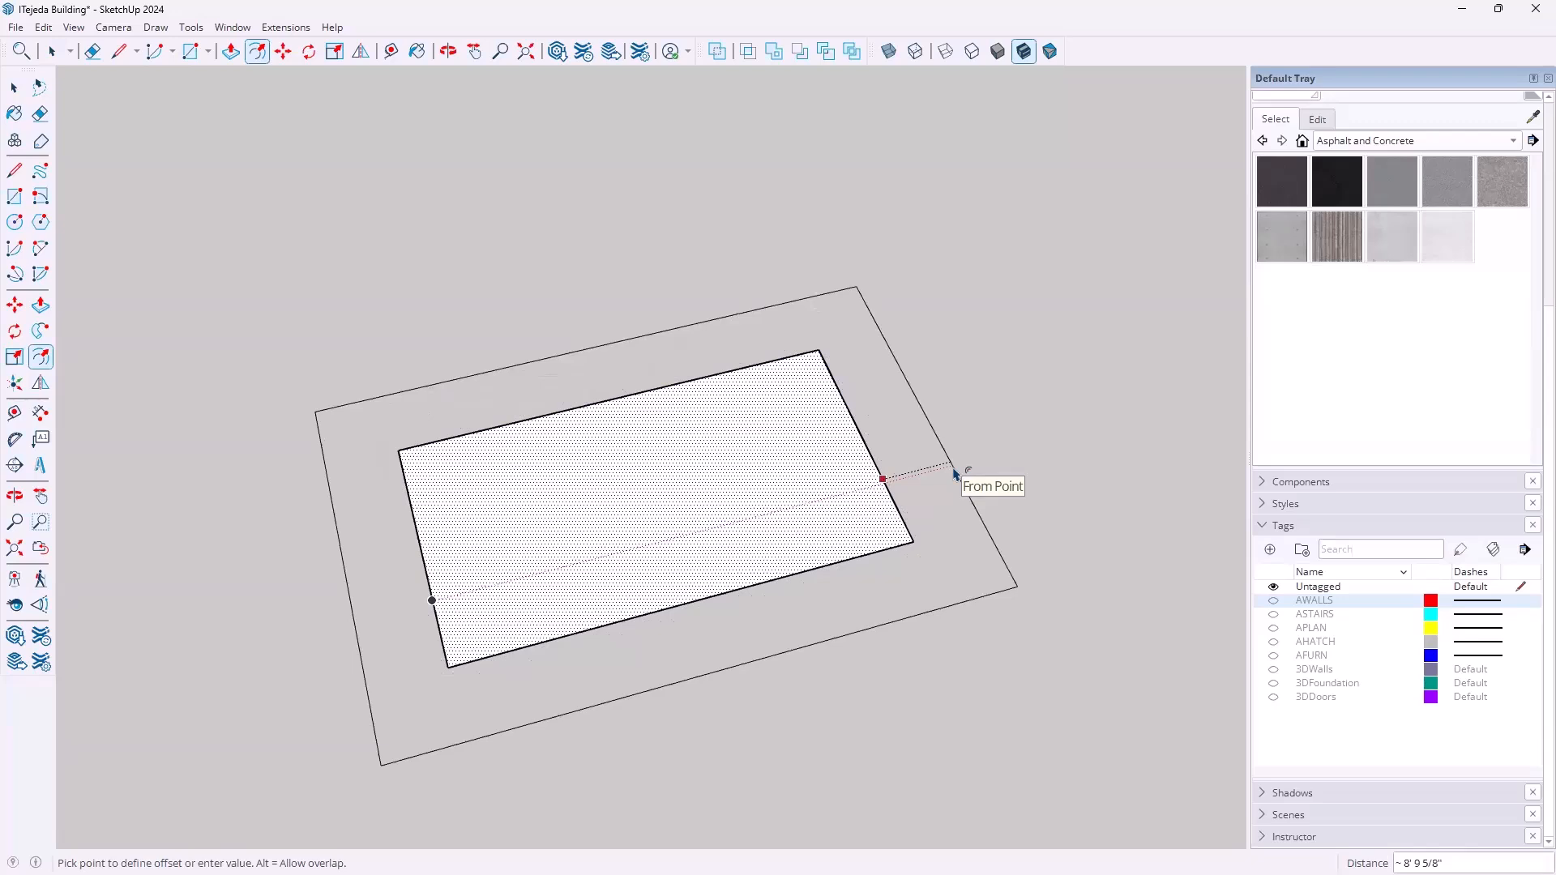
pyautogui.write('12')
pyautogui.press('Return')
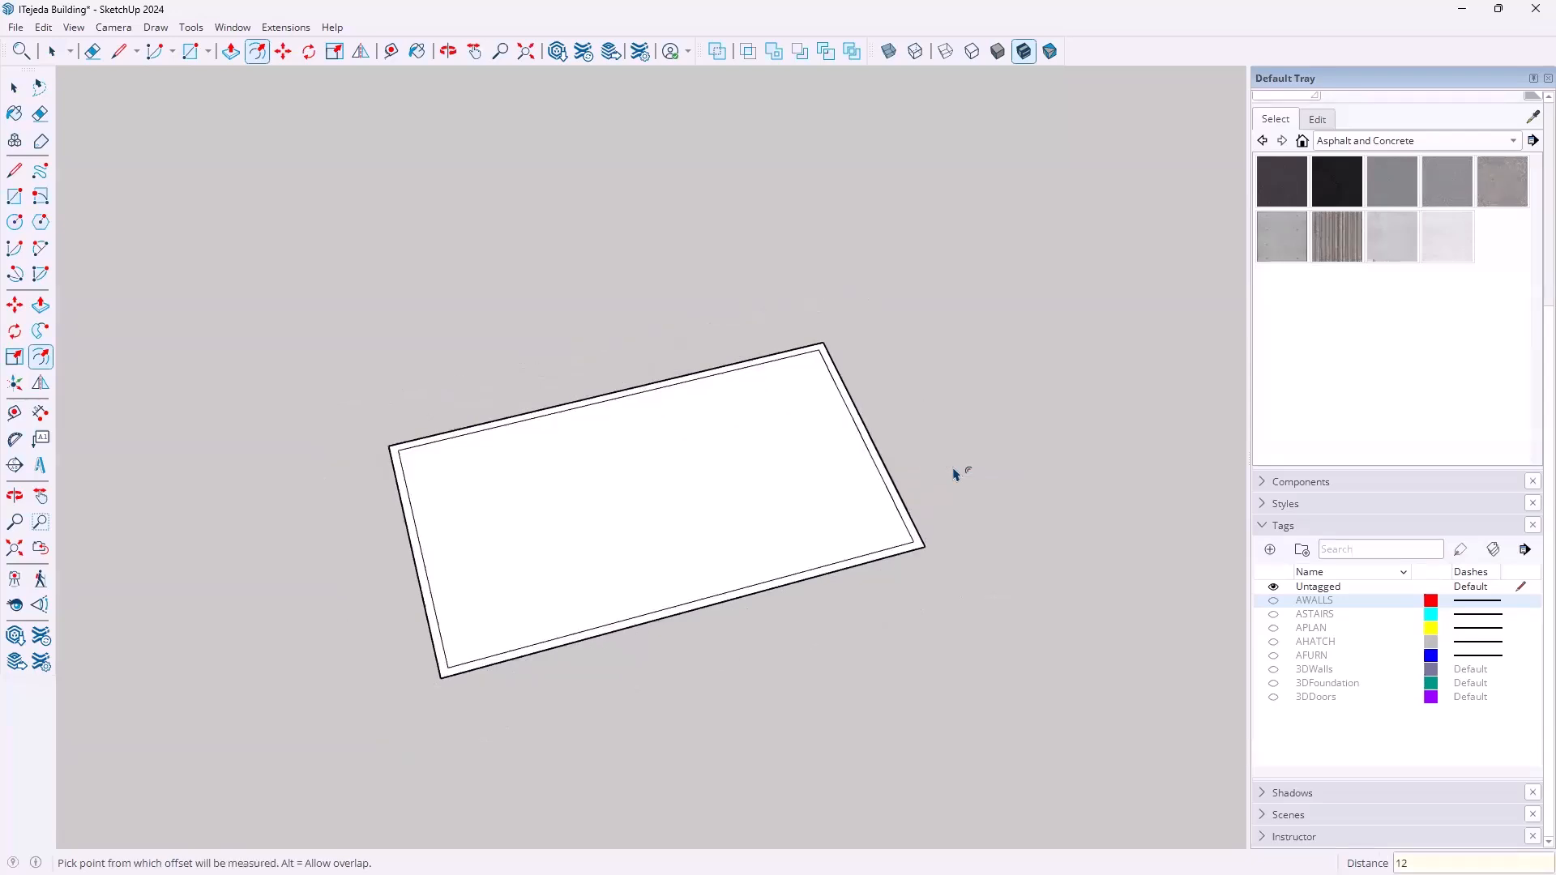
# Erase all edges of the inner rectangle so only the outer overhang outline remains
pyautogui.click(680, 587)
pyautogui.scroll(2, 660, 571)
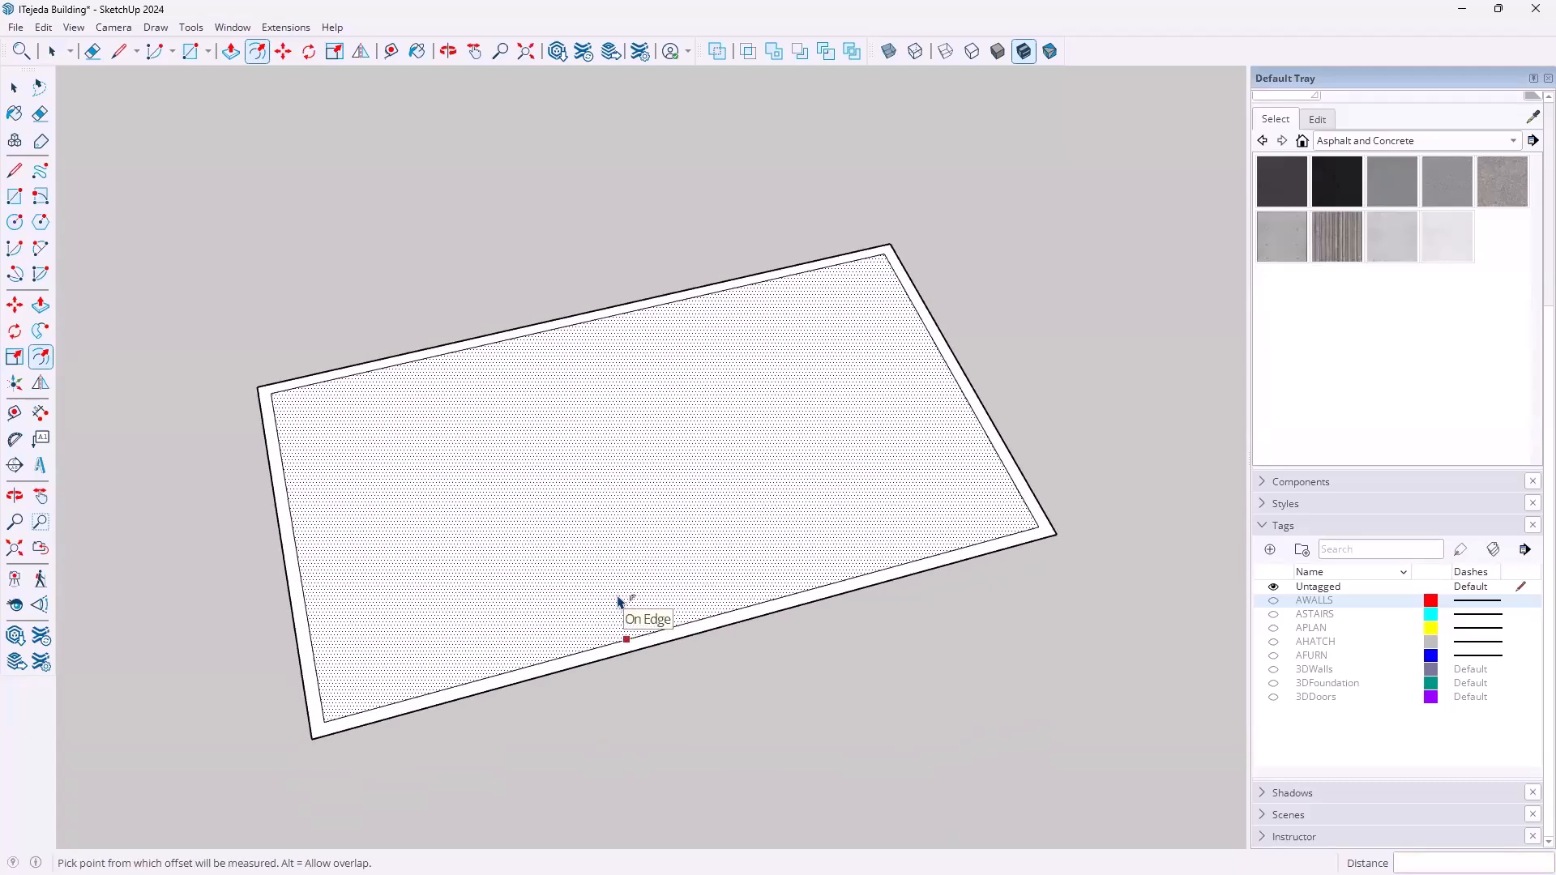
pyautogui.press('e')
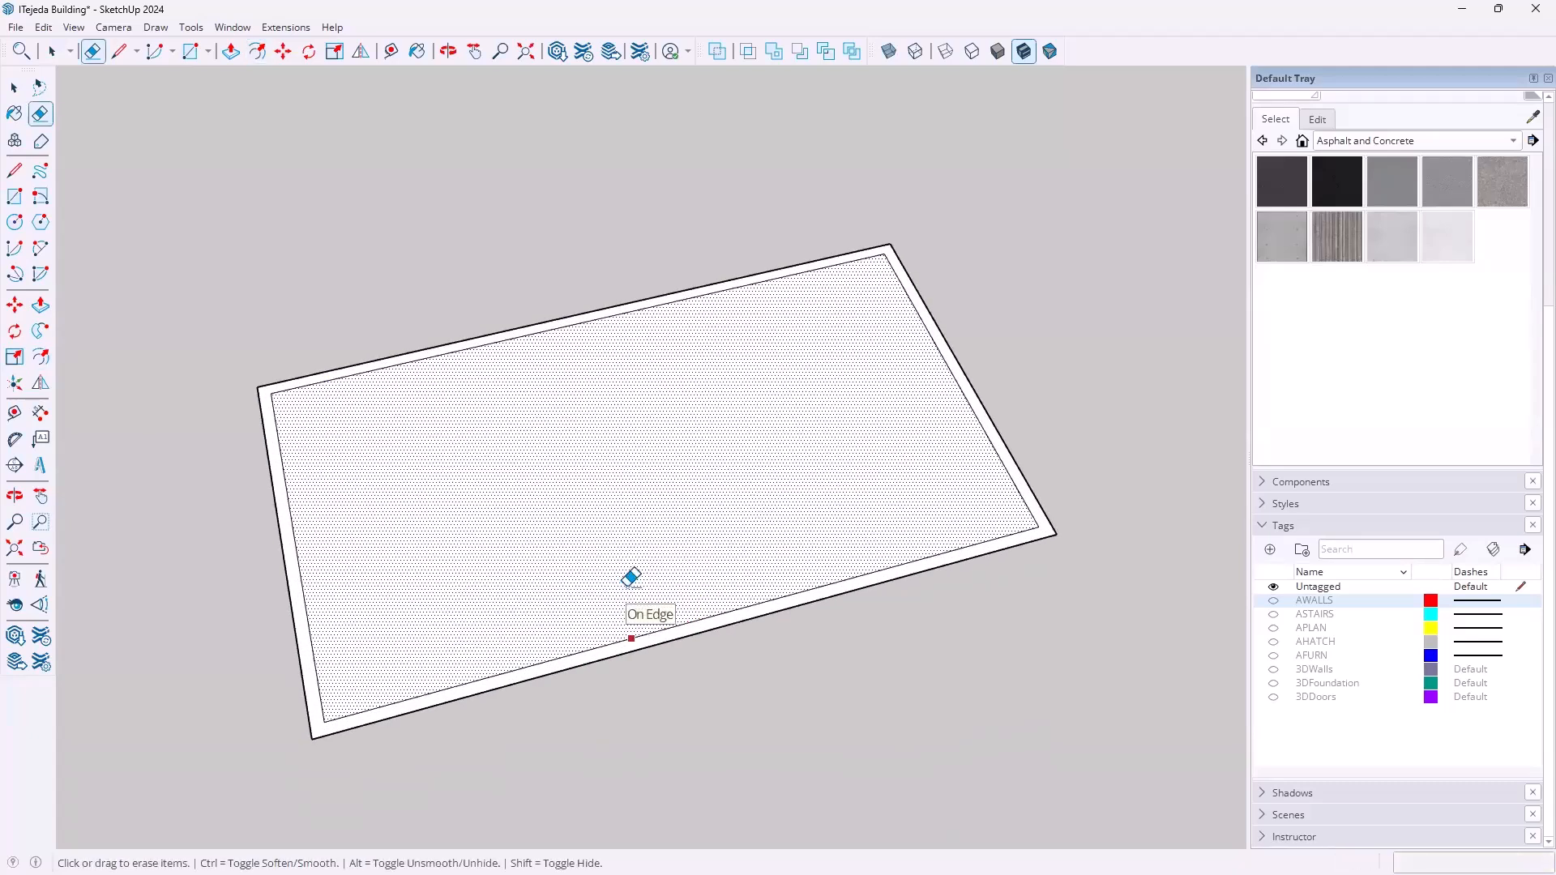
pyautogui.click(699, 617)
pyautogui.click(1000, 455)
pyautogui.click(841, 263)
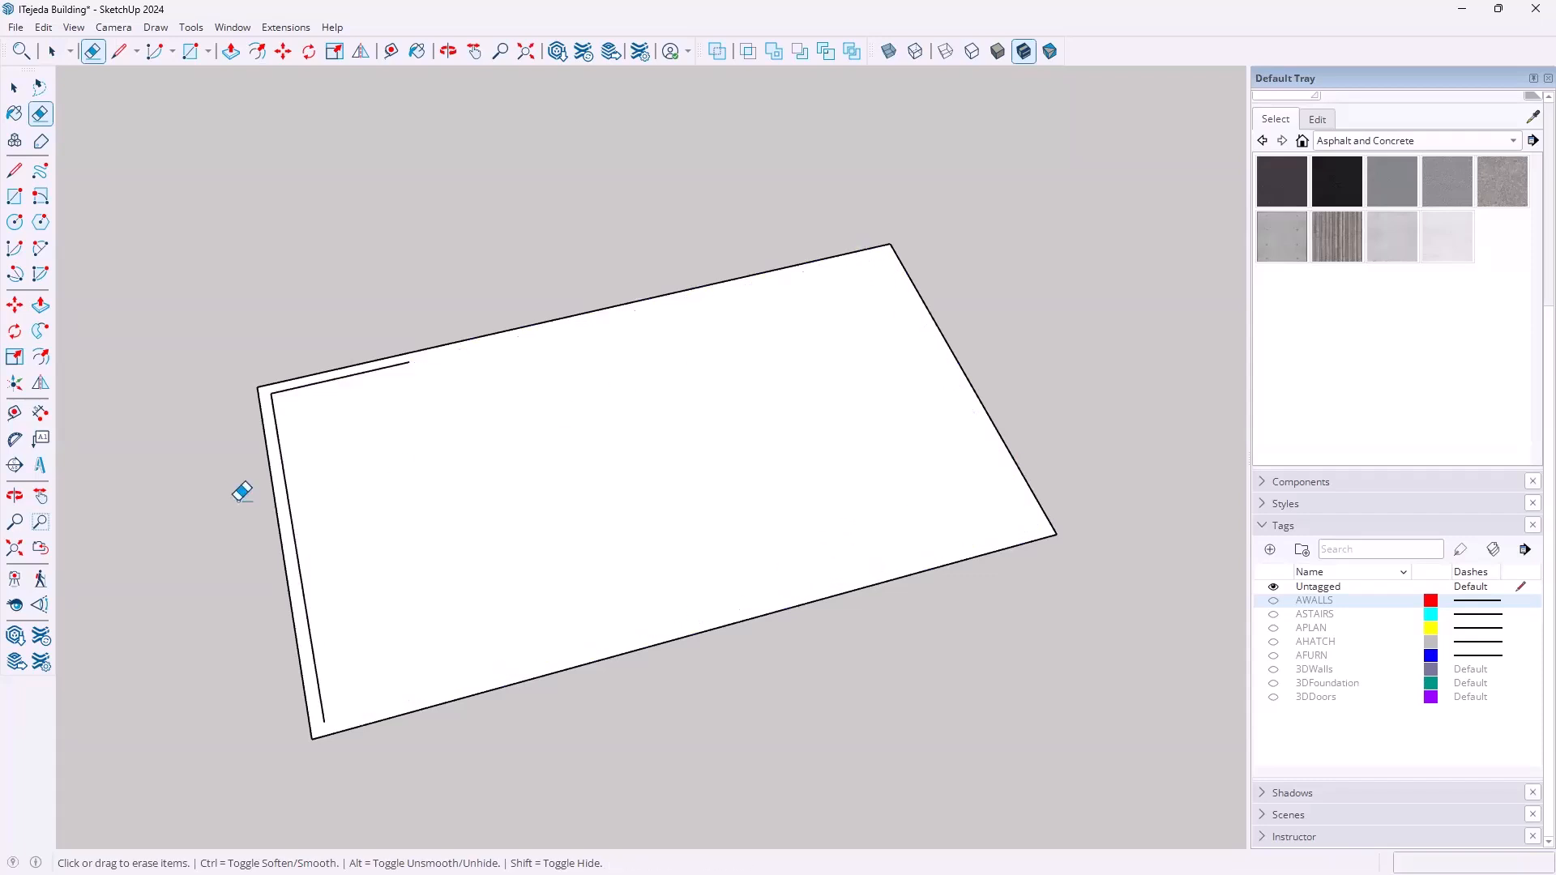
pyautogui.click(279, 438)
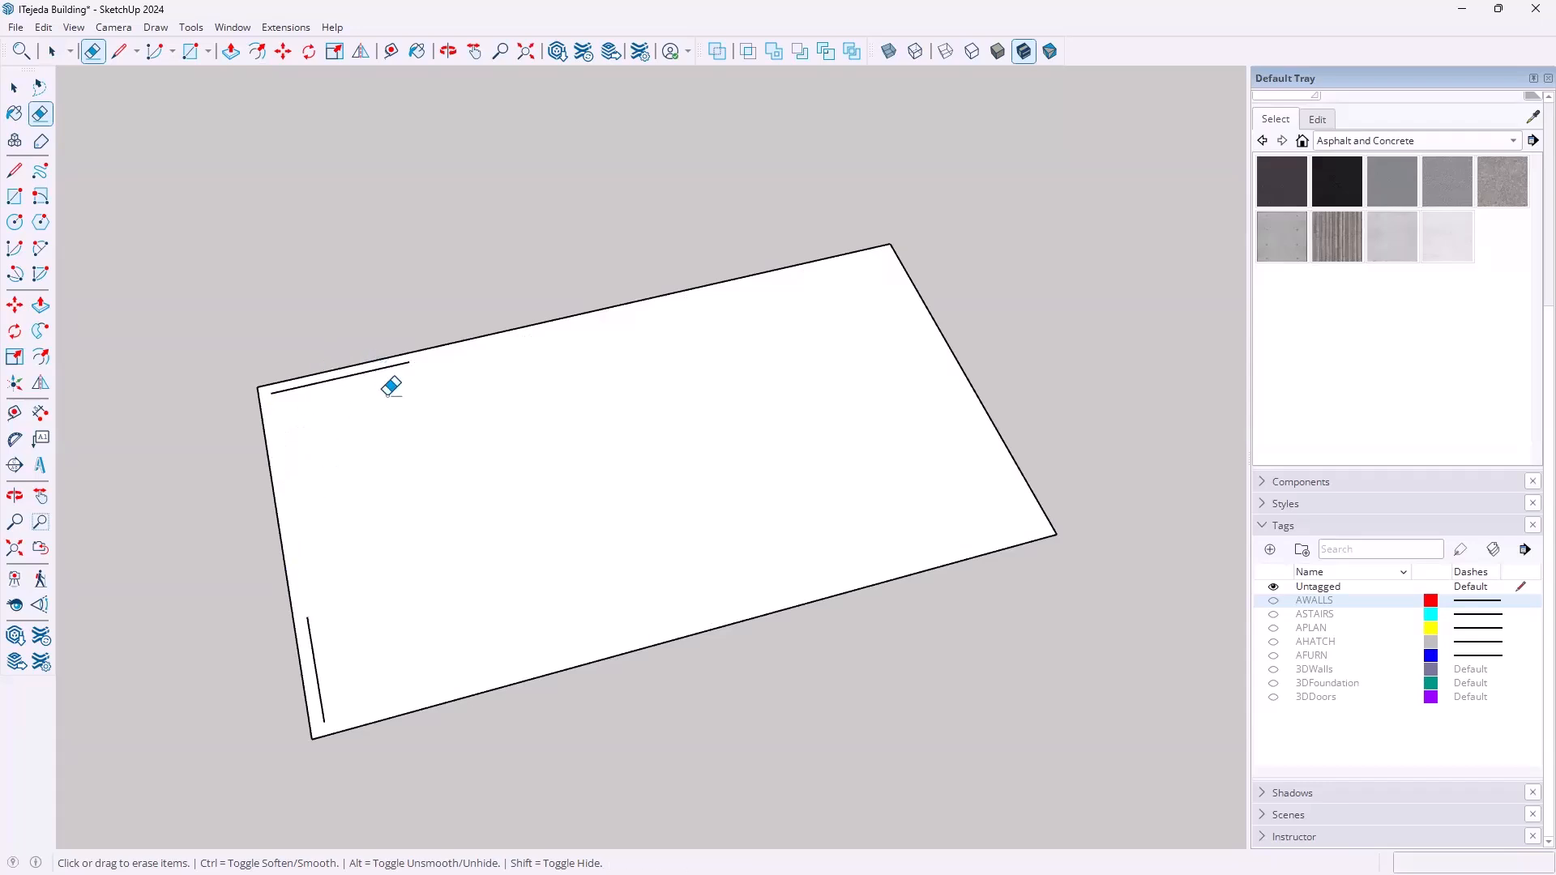
pyautogui.click(392, 358)
pyautogui.moveTo(346, 613); pyautogui.dragTo(389, 648)
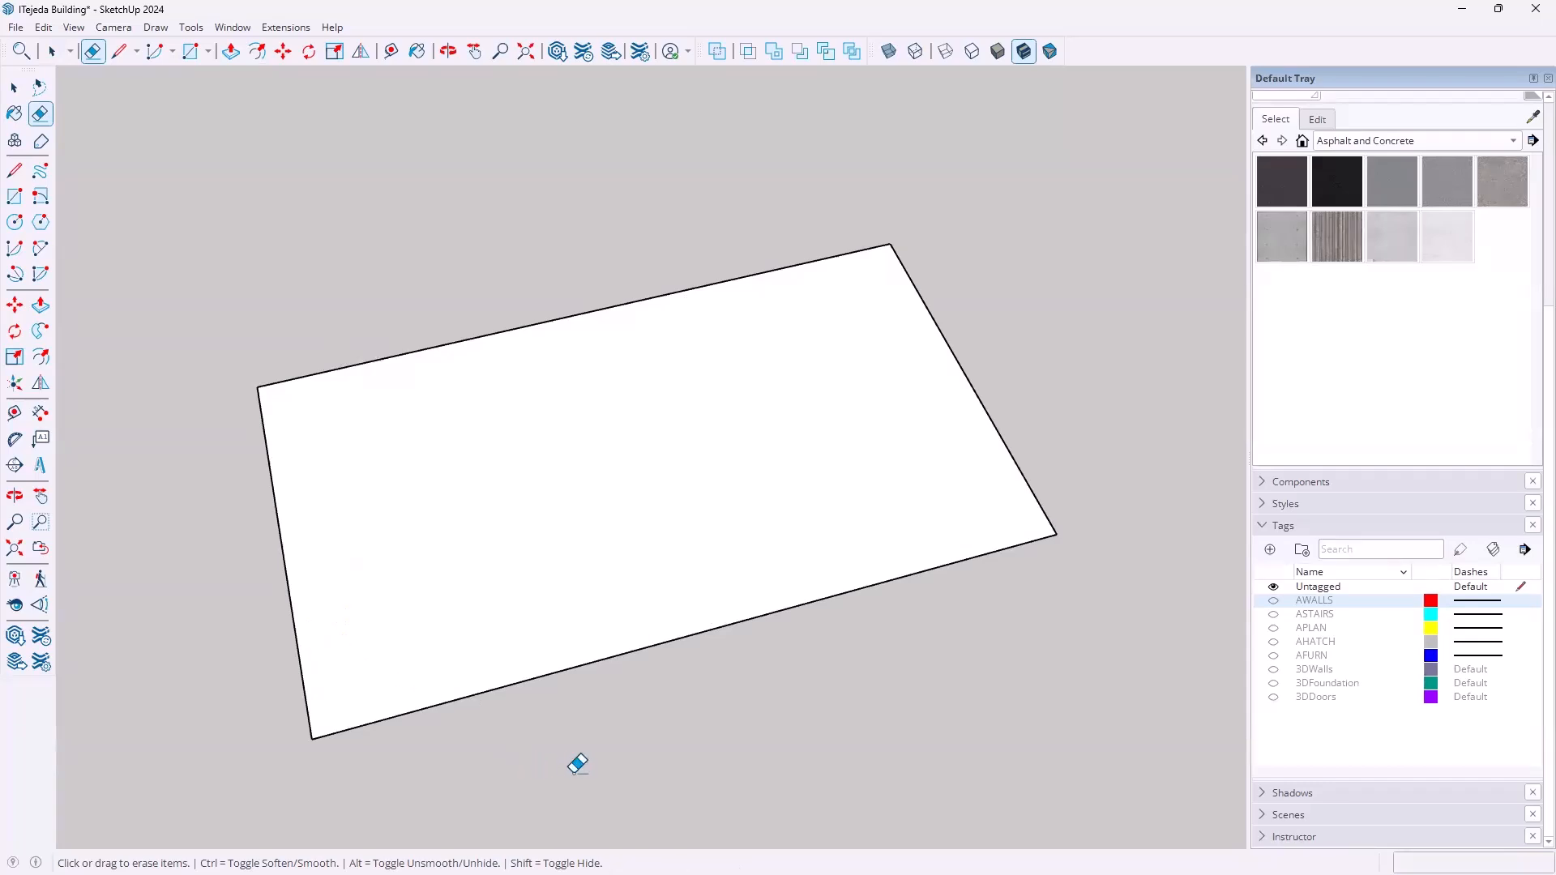
pyautogui.press('space')
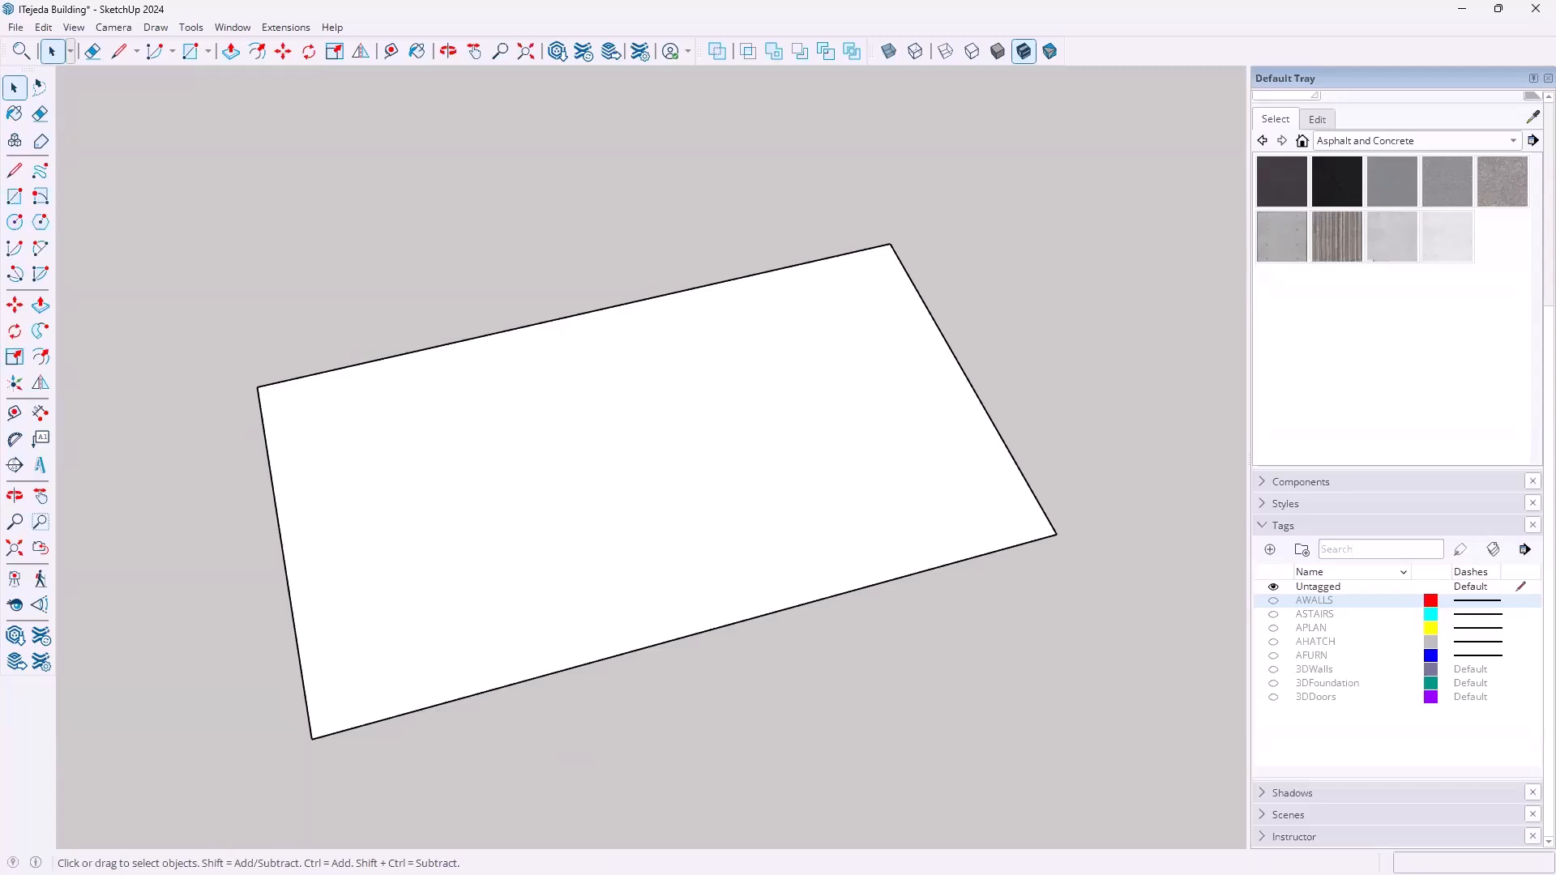
# Push/Pull the roof outline face upward 12 inches to form a slab
pyautogui.hotkey('alt', 'Tab')
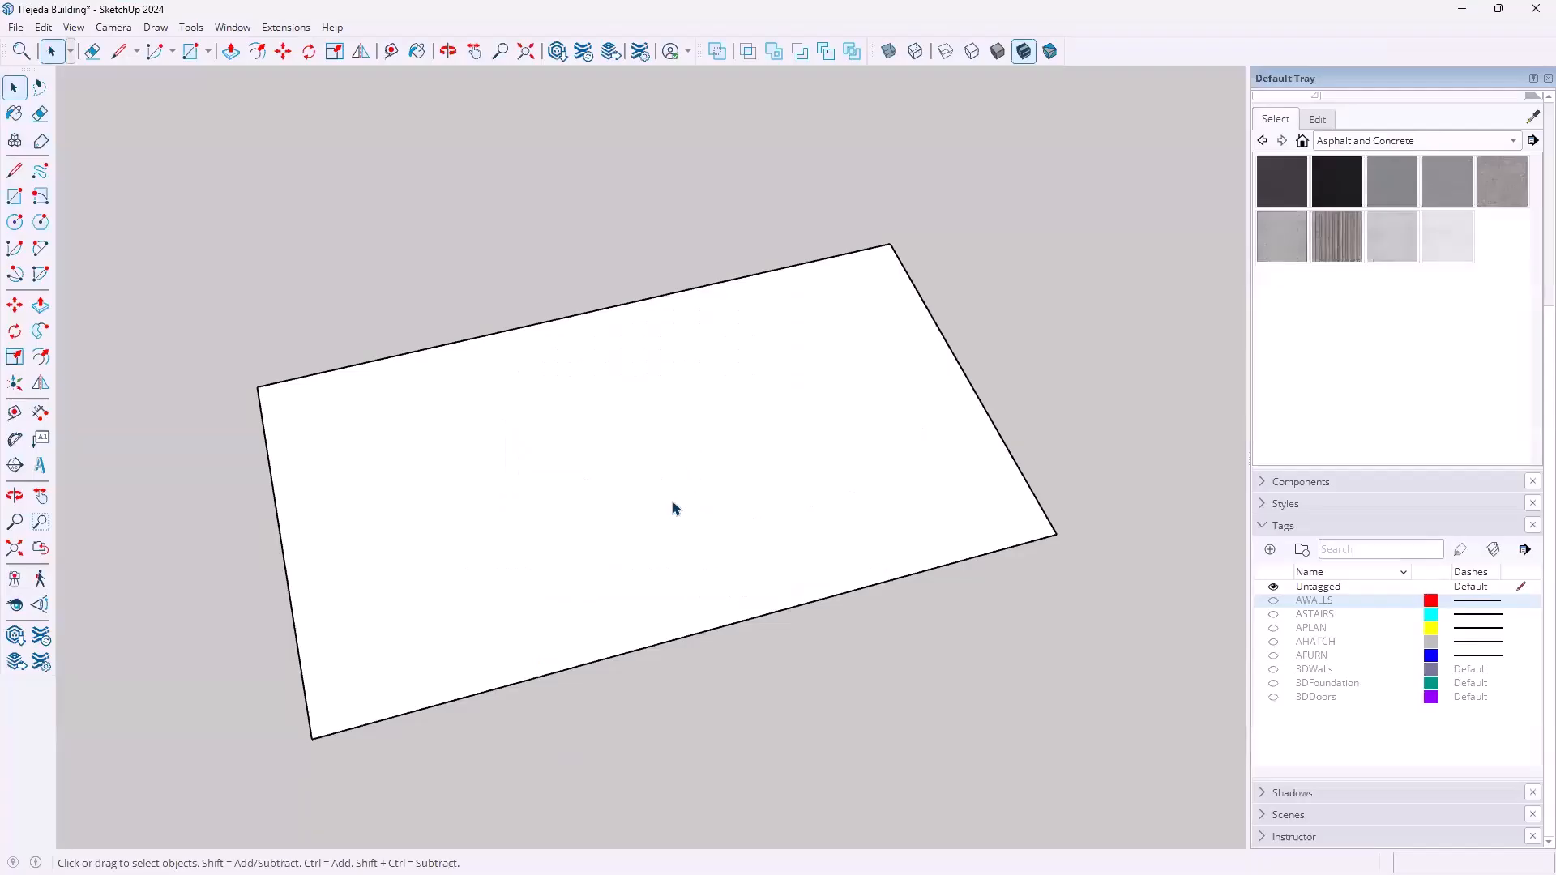
pyautogui.moveTo(674, 511)
pyautogui.mouseDown(button='middle')
pyautogui.moveTo(710, 363)
pyautogui.moveTo(692, 411)
pyautogui.mouseUp(button='middle')
pyautogui.press('p')
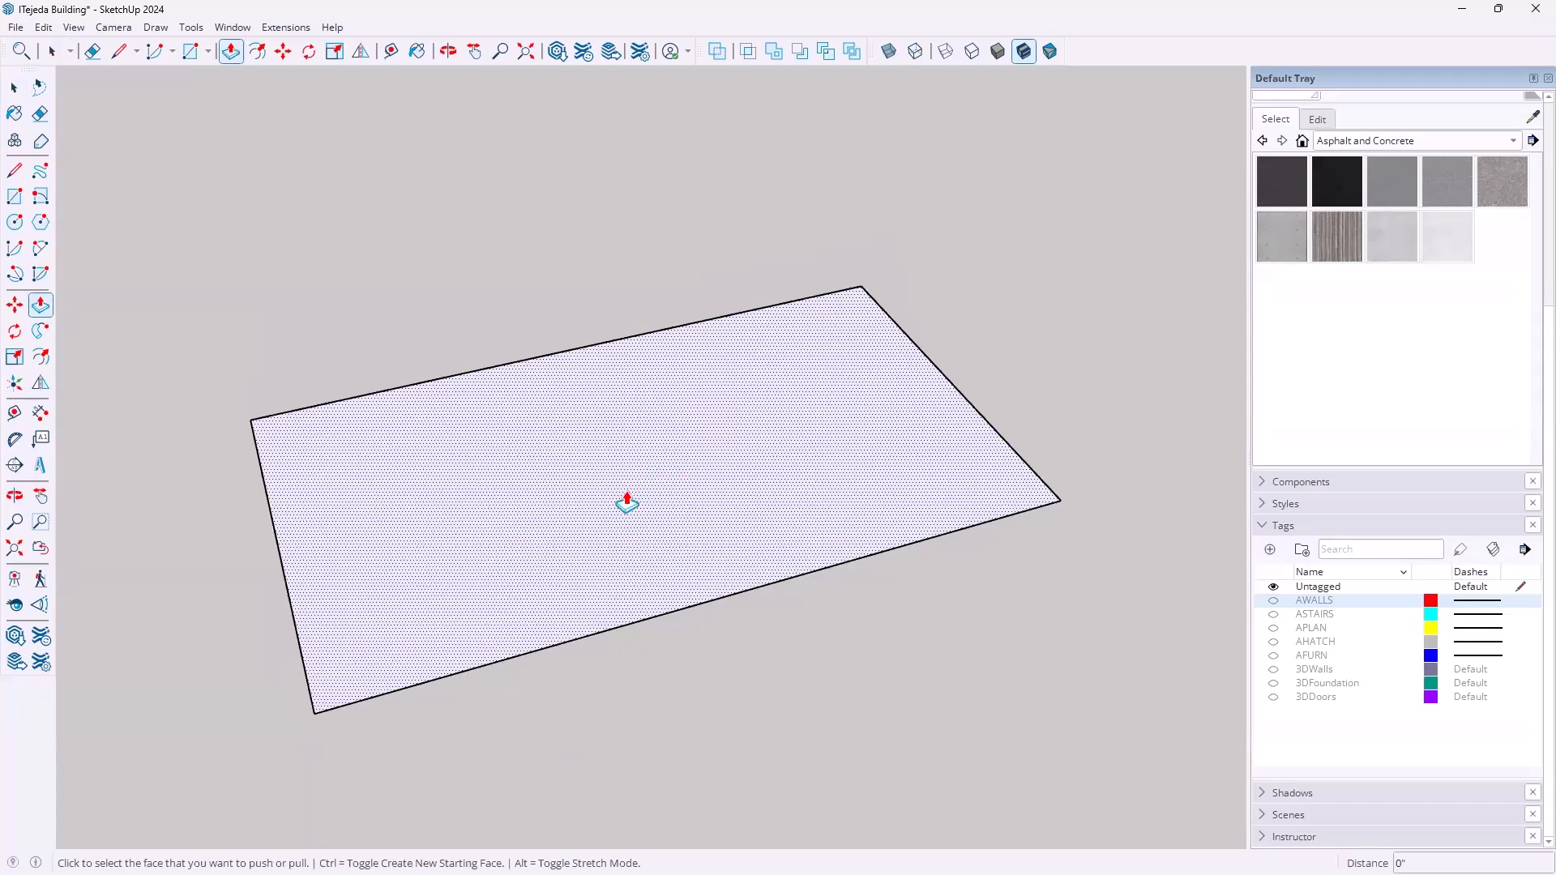
pyautogui.click(627, 505)
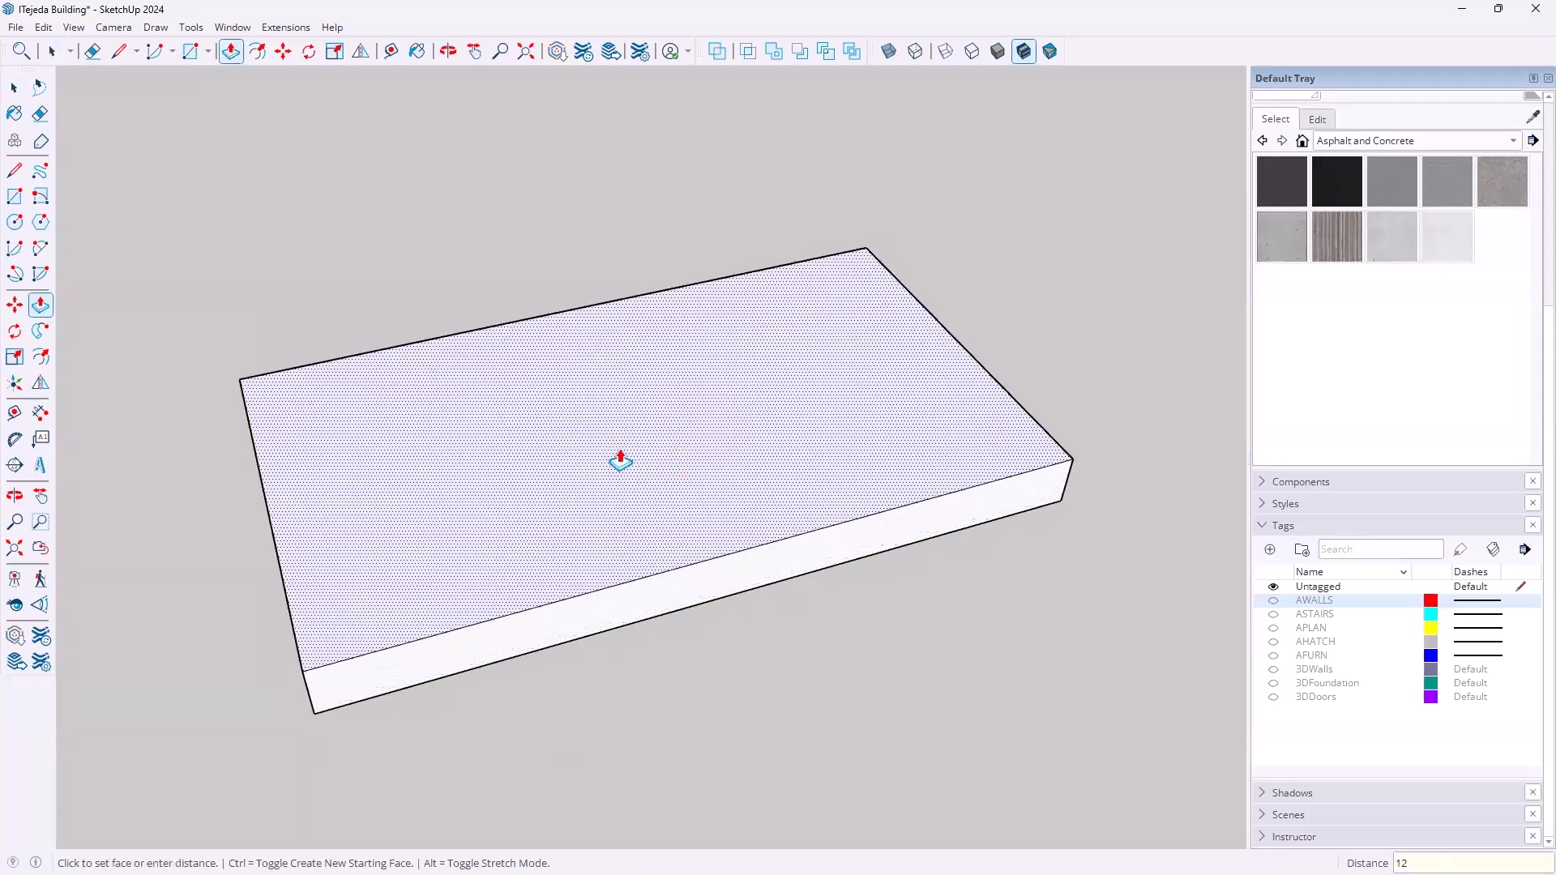
pyautogui.press('Return')
# Erase the stray vertical seam lines dividing the slab's side faces
pyautogui.moveTo(622, 621); pyautogui.dragTo(956, 332, button='middle')
pyautogui.scroll(5, 541, 565)
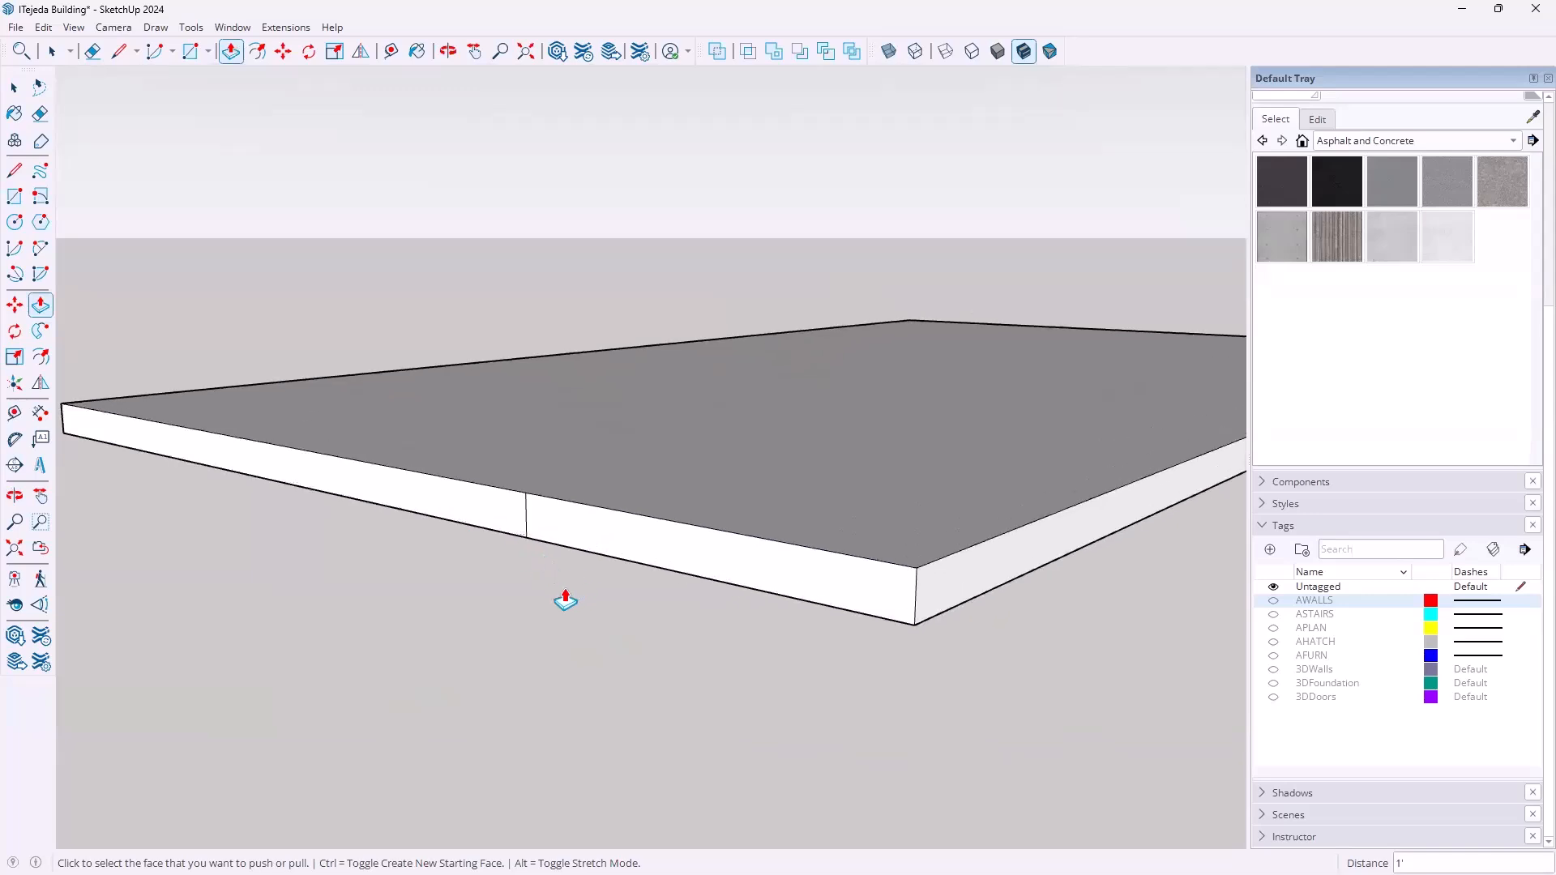
pyautogui.press('e')
pyautogui.moveTo(527, 518); pyautogui.dragTo(601, 445)
pyautogui.scroll(-1, 602, 444)
pyautogui.scroll(-2, 605, 435)
pyautogui.moveTo(576, 454)
pyautogui.mouseDown(button='middle')
pyautogui.moveTo(625, 503)
pyautogui.moveTo(1174, 583)
pyautogui.moveTo(569, 519)
pyautogui.moveTo(740, 524)
pyautogui.moveTo(712, 574)
pyautogui.mouseUp(button='middle')
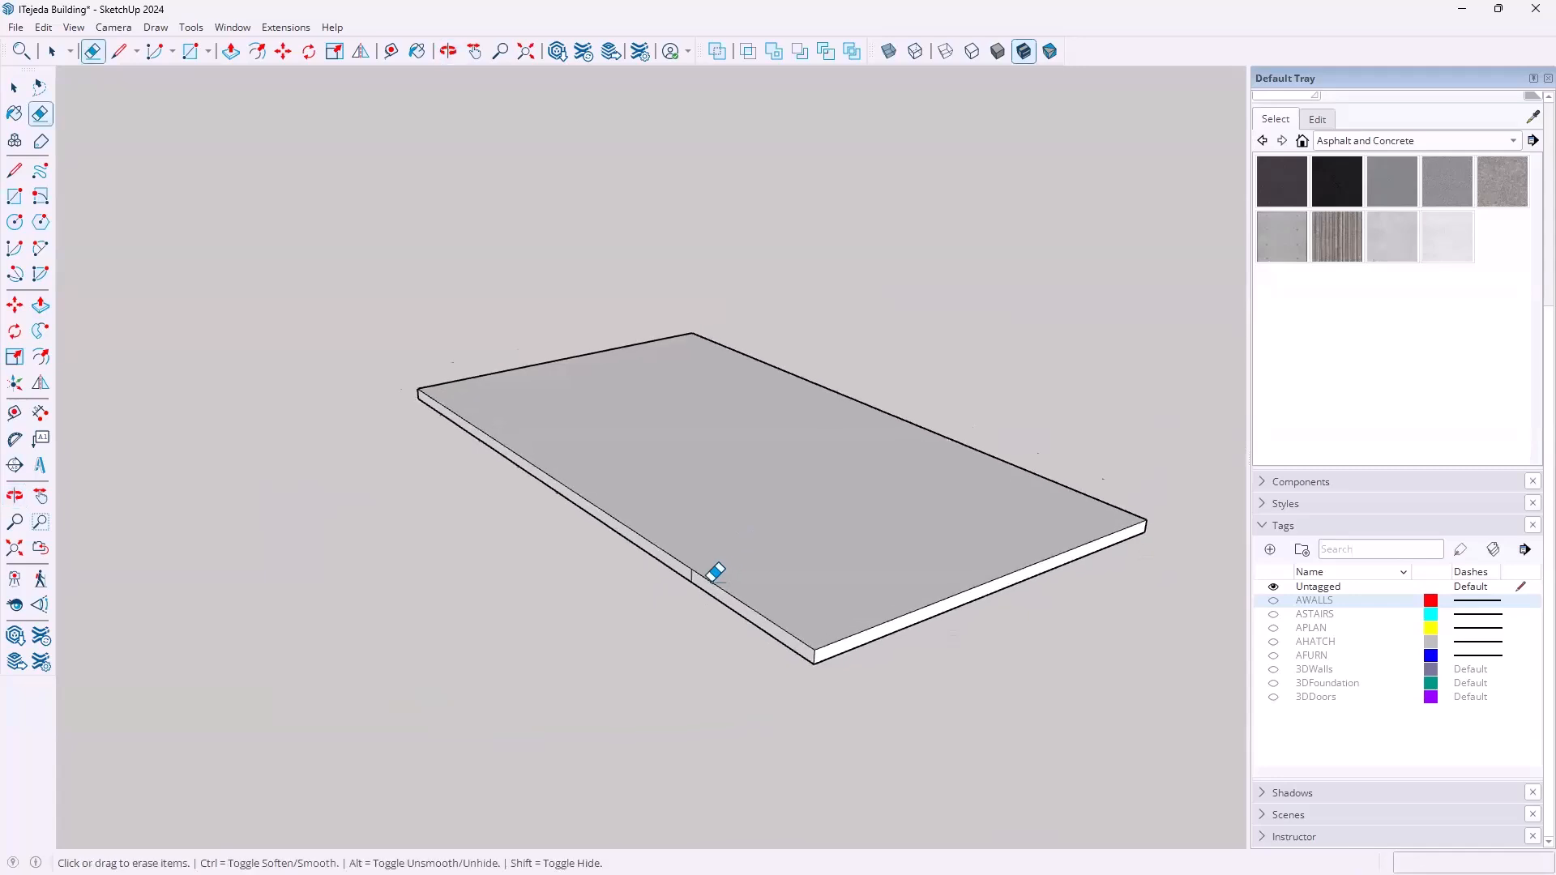
pyautogui.scroll(2, 705, 569)
pyautogui.moveTo(677, 564)
pyautogui.mouseDown()
pyautogui.moveTo(655, 521)
pyautogui.moveTo(490, 434)
pyautogui.mouseUp()
# Draw a centre line across the slab's top face between the midpoints of its two short edges
pyautogui.scroll(-3, 438, 442)
pyautogui.moveTo(437, 442)
pyautogui.mouseDown(button='middle')
pyautogui.moveTo(727, 560)
pyautogui.moveTo(561, 571)
pyautogui.moveTo(772, 472)
pyautogui.moveTo(1001, 393)
pyautogui.moveTo(369, 511)
pyautogui.moveTo(1132, 698)
pyautogui.moveTo(525, 573)
pyautogui.mouseUp(button='middle')
pyautogui.moveTo(872, 649); pyautogui.dragTo(473, 518, button='middle')
pyautogui.moveTo(610, 718)
pyautogui.mouseDown(button='middle')
pyautogui.moveTo(806, 615)
pyautogui.moveTo(911, 671)
pyautogui.moveTo(858, 583)
pyautogui.moveTo(738, 681)
pyautogui.moveTo(757, 764)
pyautogui.moveTo(813, 805)
pyautogui.mouseUp(button='middle')
pyautogui.scroll(4, 715, 594)
pyautogui.moveTo(721, 565); pyautogui.dragTo(667, 560, button='middle')
pyautogui.press('o')
pyautogui.moveTo(472, 487)
pyautogui.mouseDown()
pyautogui.moveTo(664, 382)
pyautogui.moveTo(651, 393)
pyautogui.mouseUp()
pyautogui.press('e')
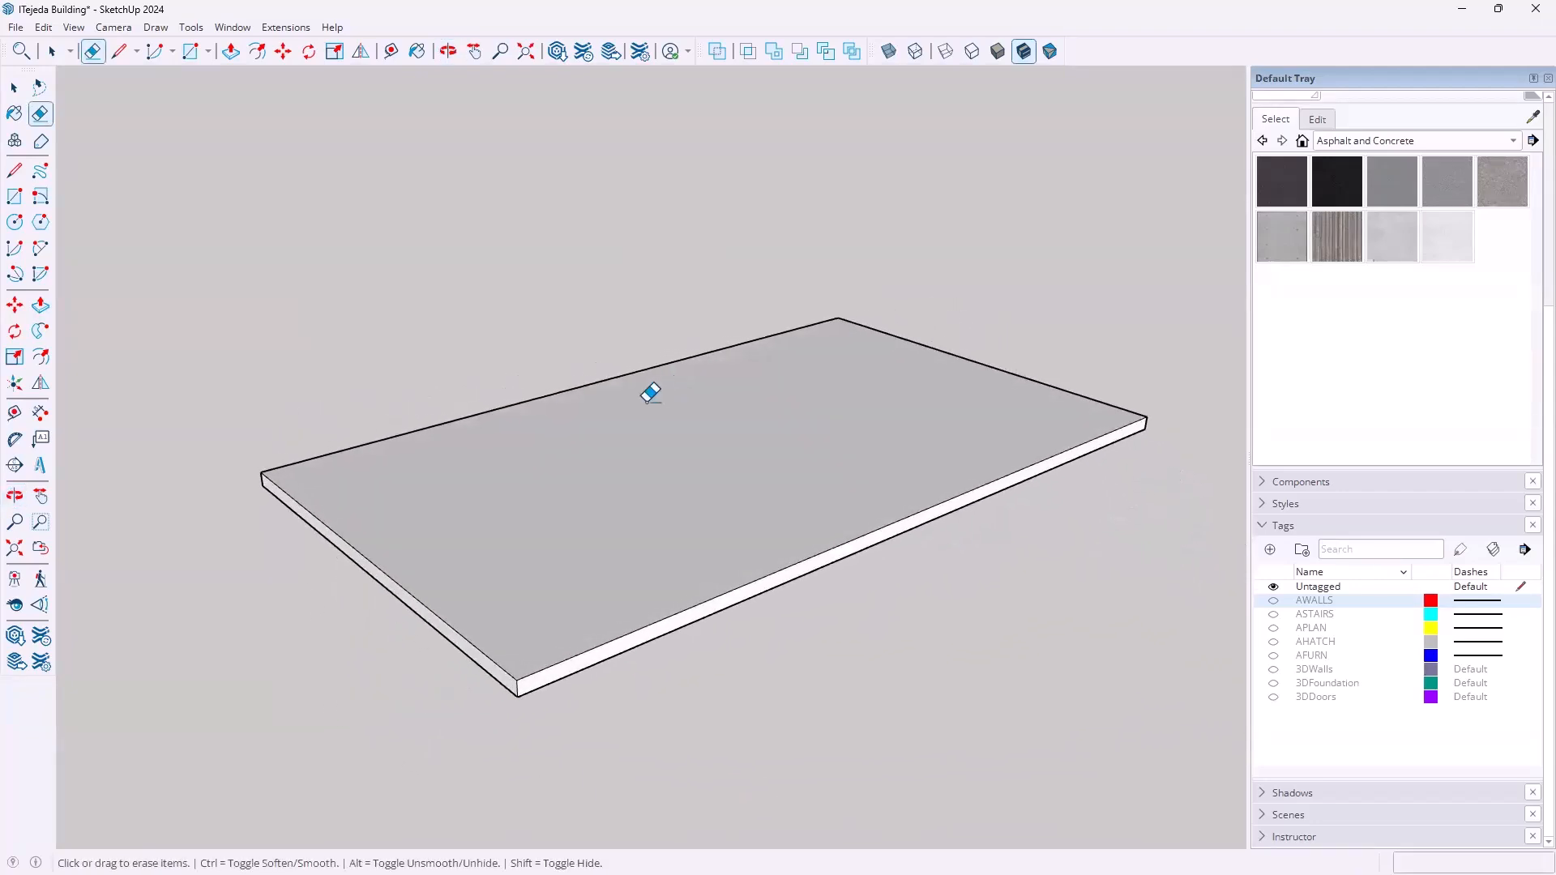
pyautogui.press('l')
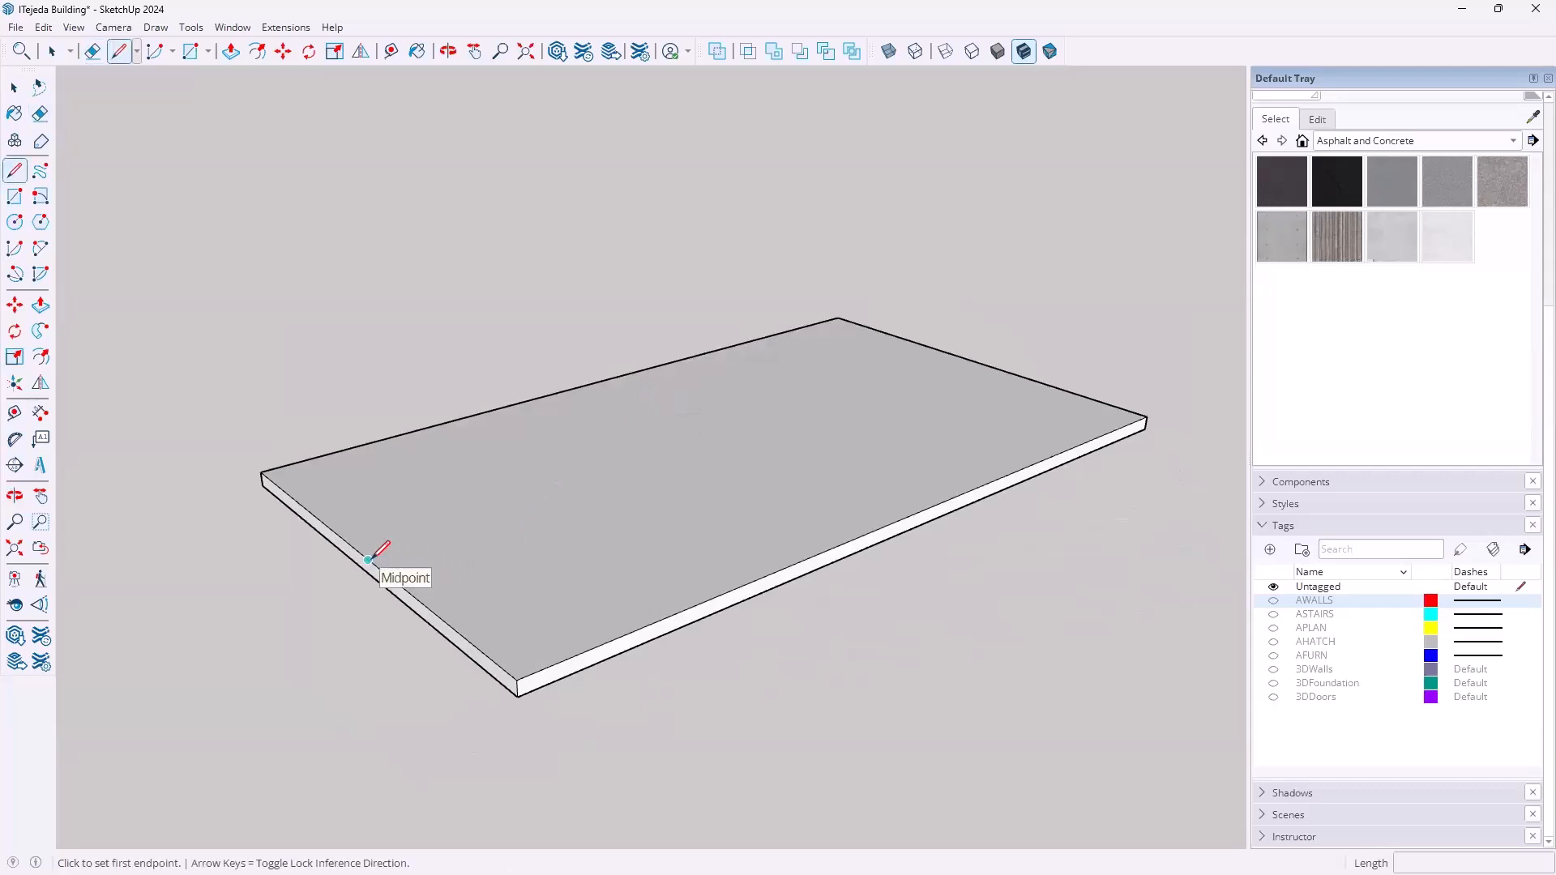
pyautogui.click(369, 559)
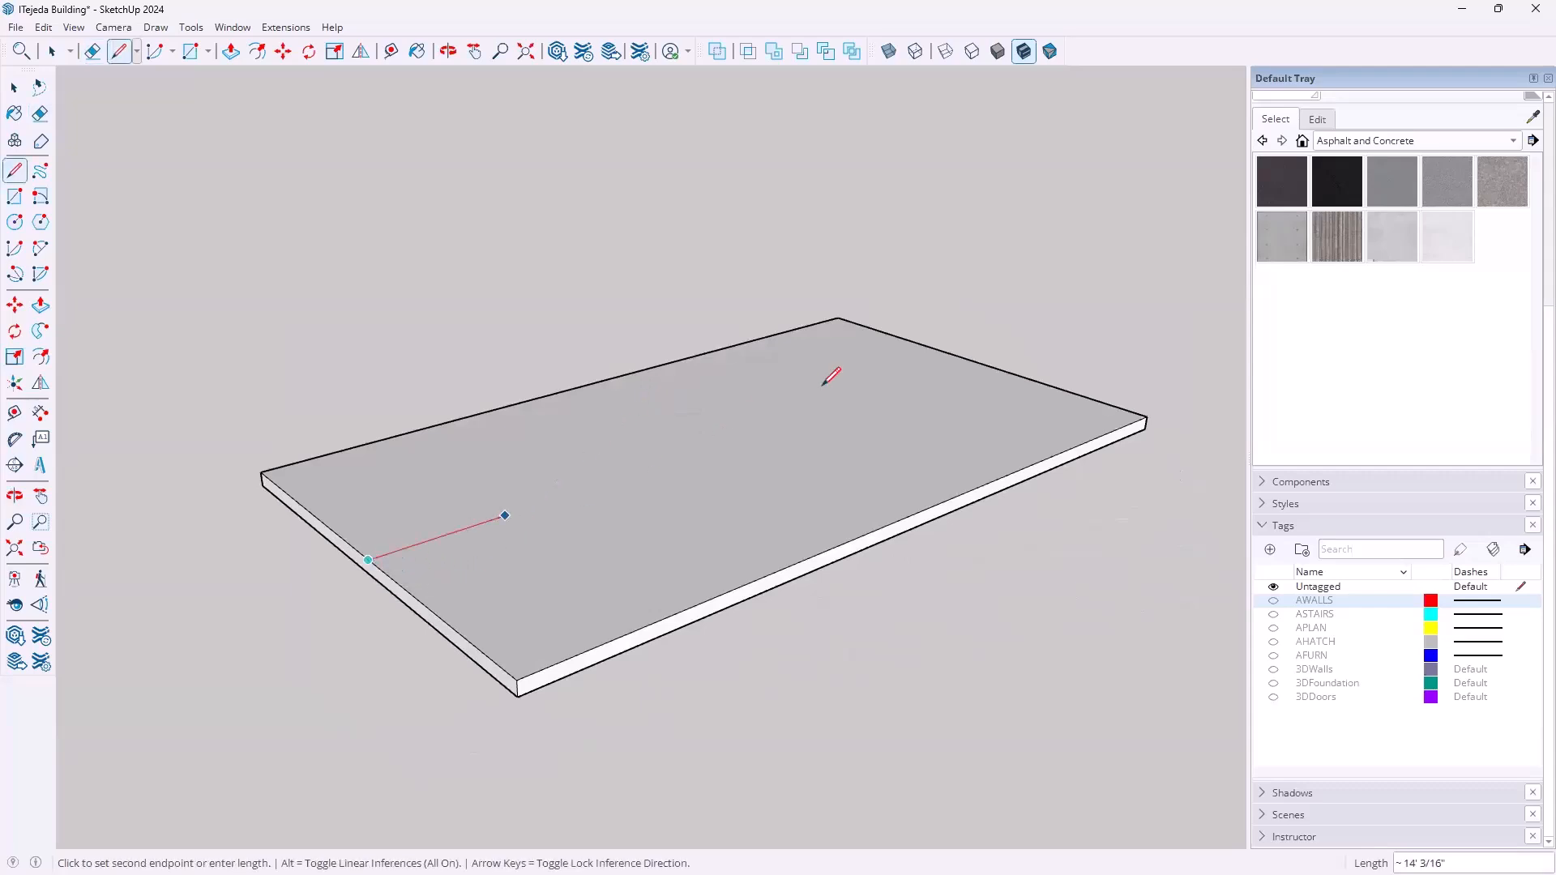
pyautogui.click(977, 360)
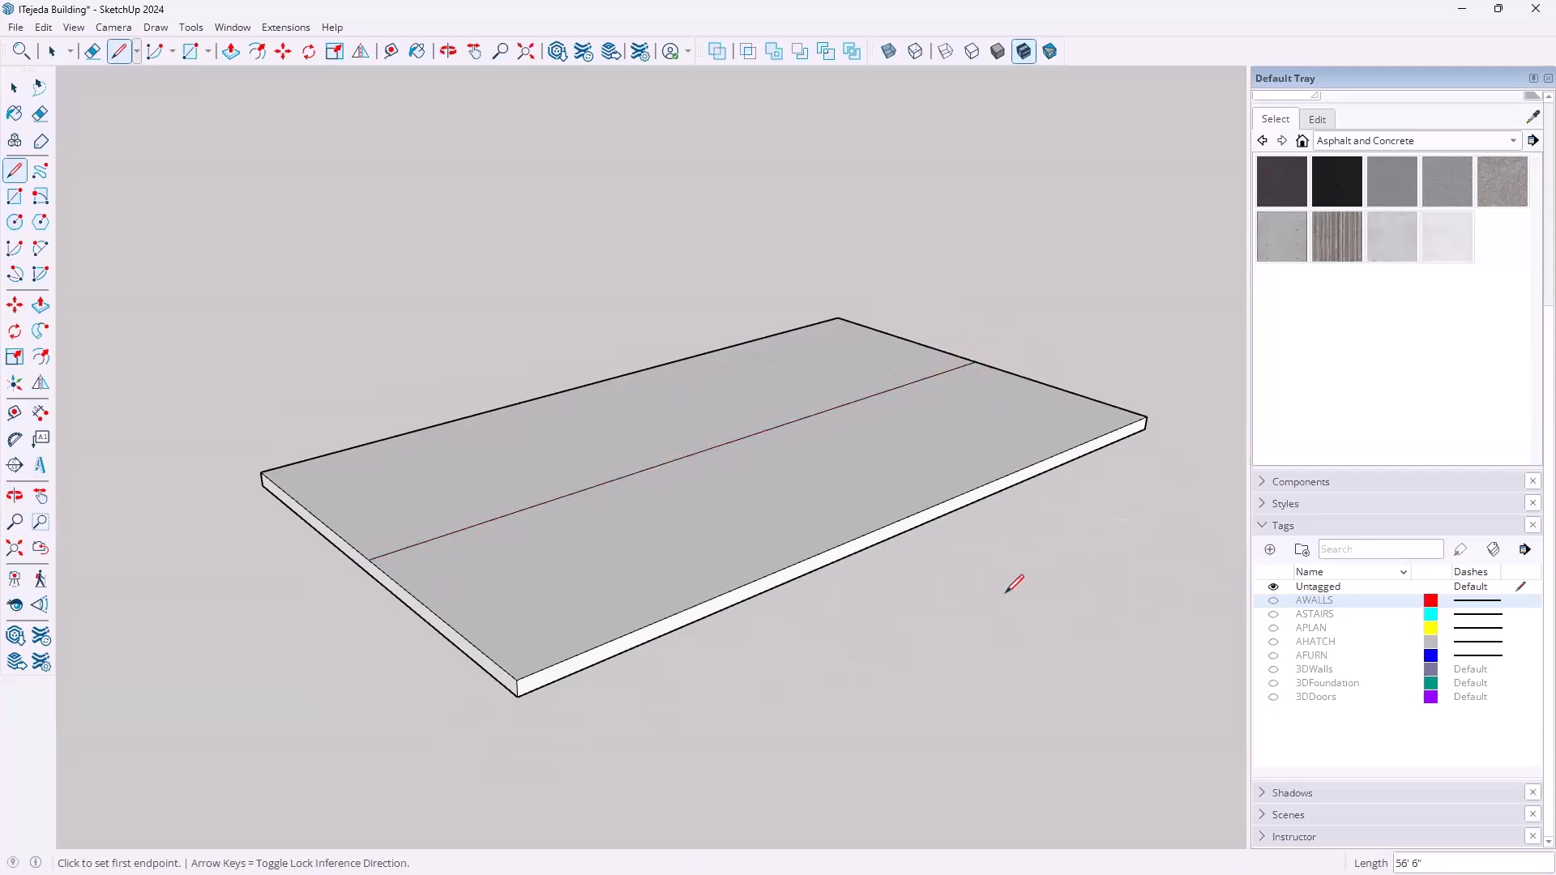
pyautogui.press('space')
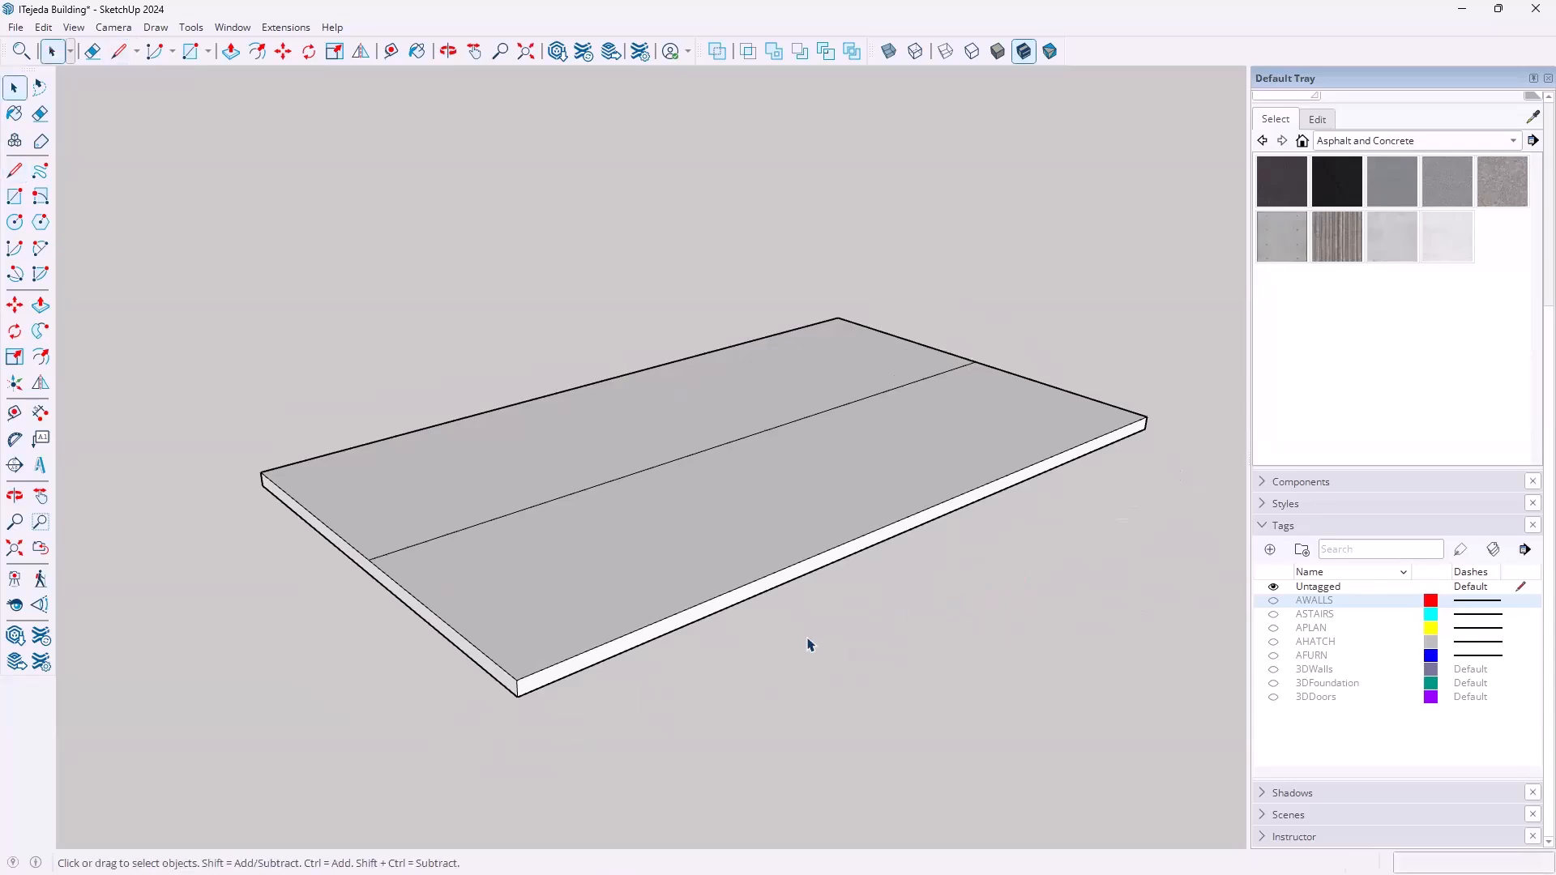
# Move the centre line 6' straight up along the blue axis to form the roof ridge
pyautogui.click(723, 450)
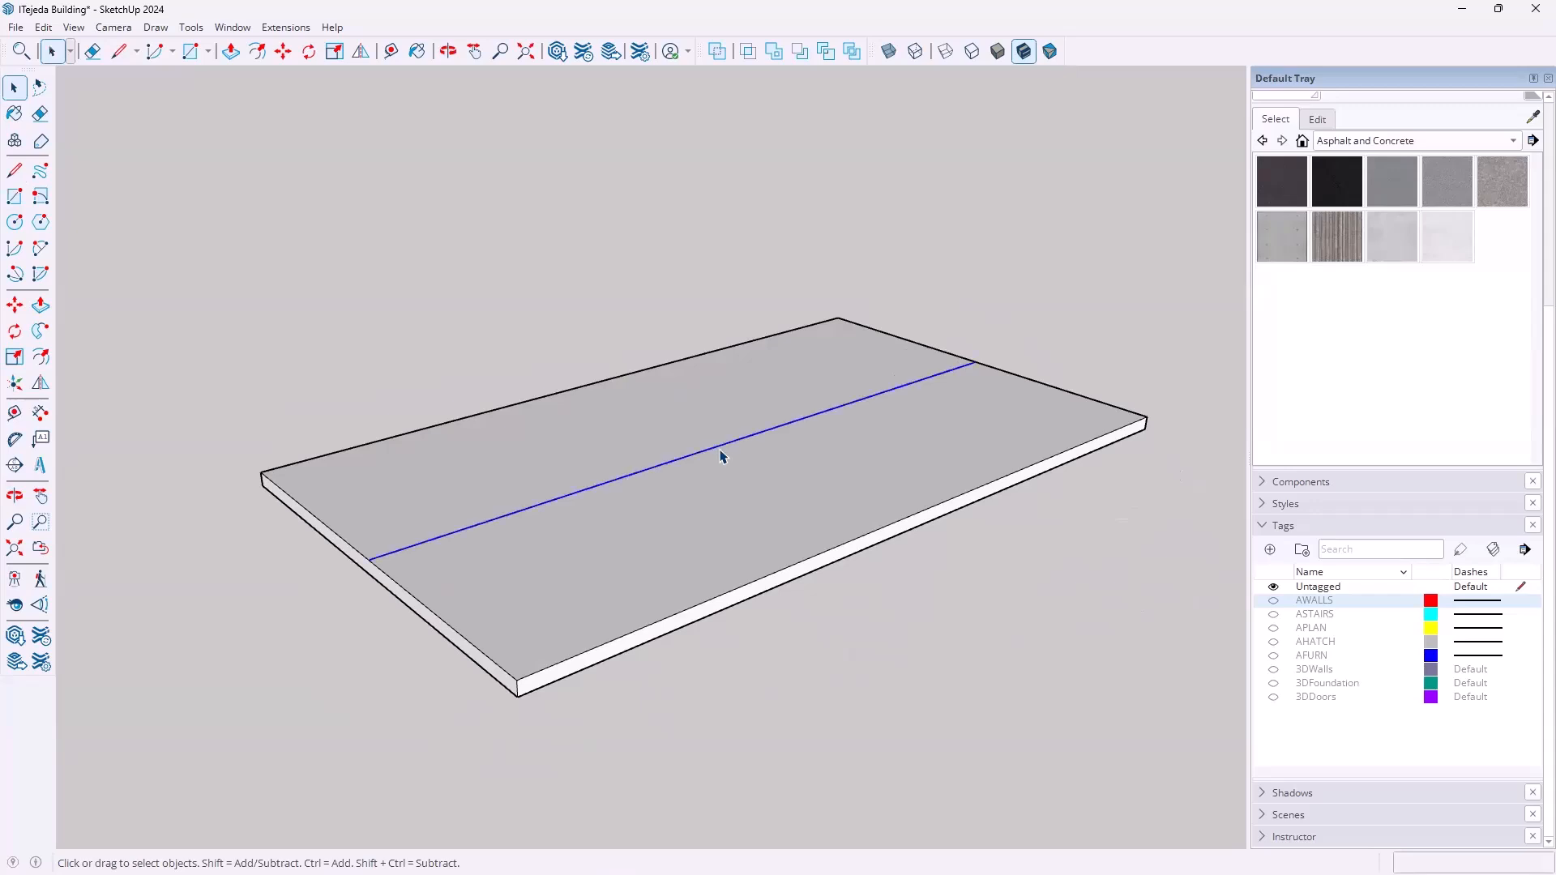
pyautogui.press('m')
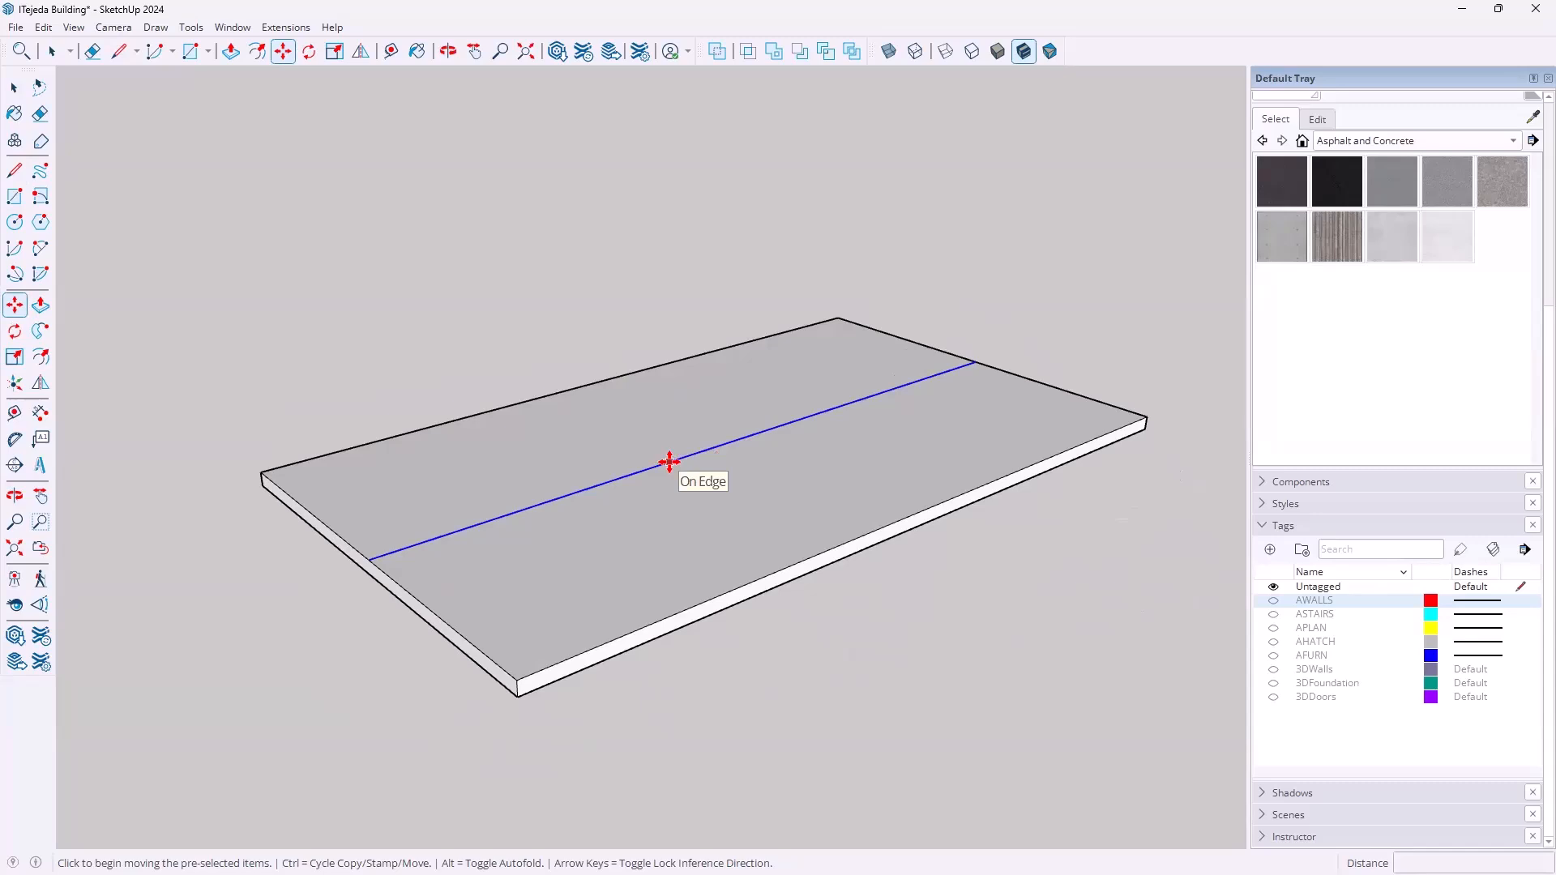
pyautogui.click(670, 463)
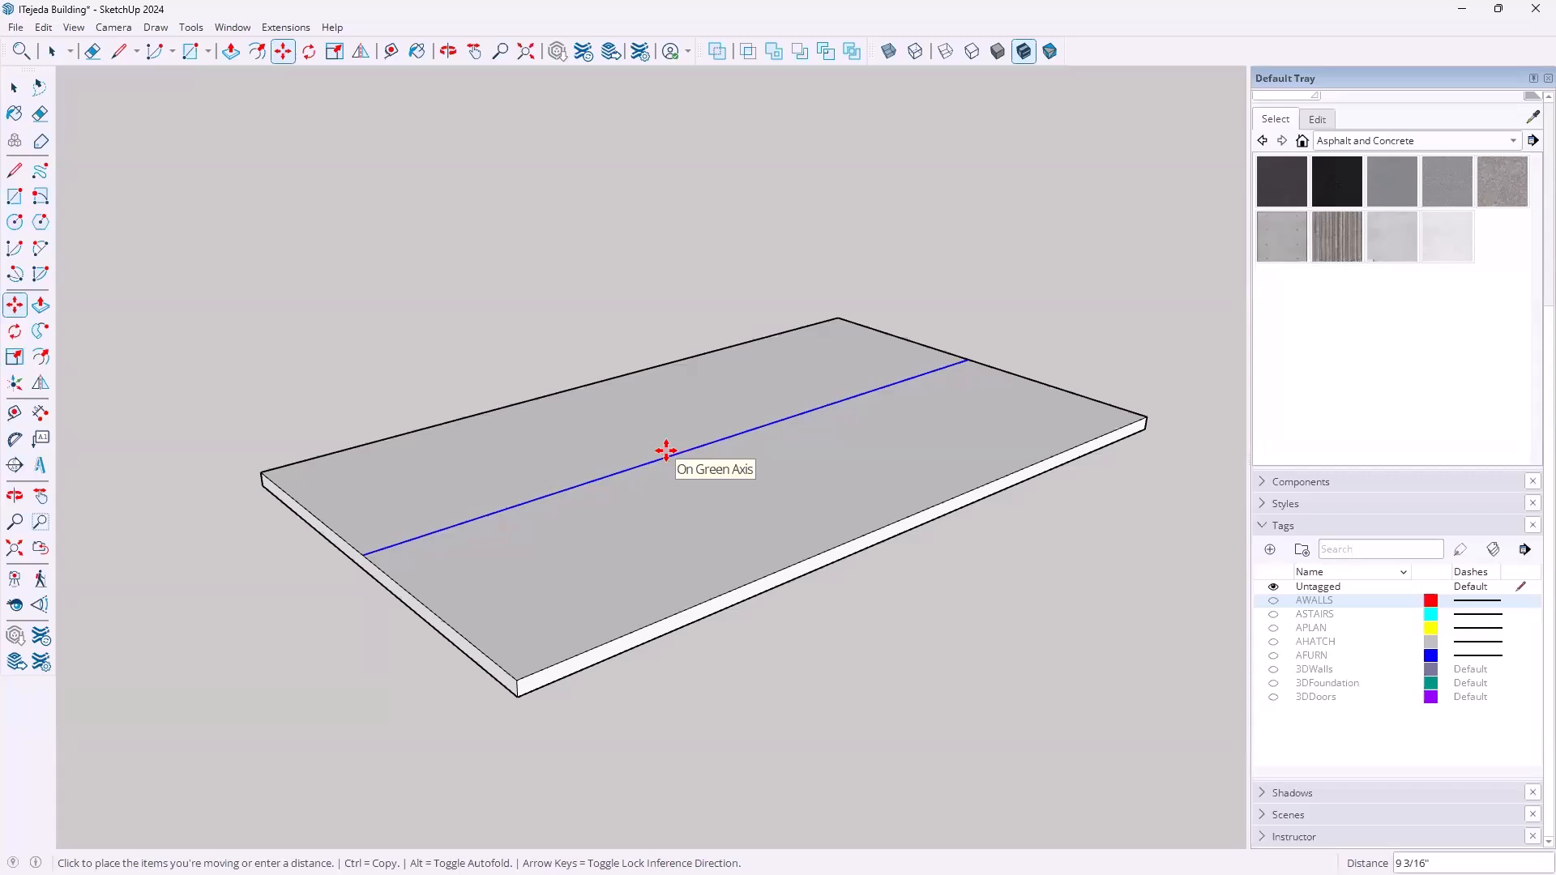
pyautogui.press('Up')
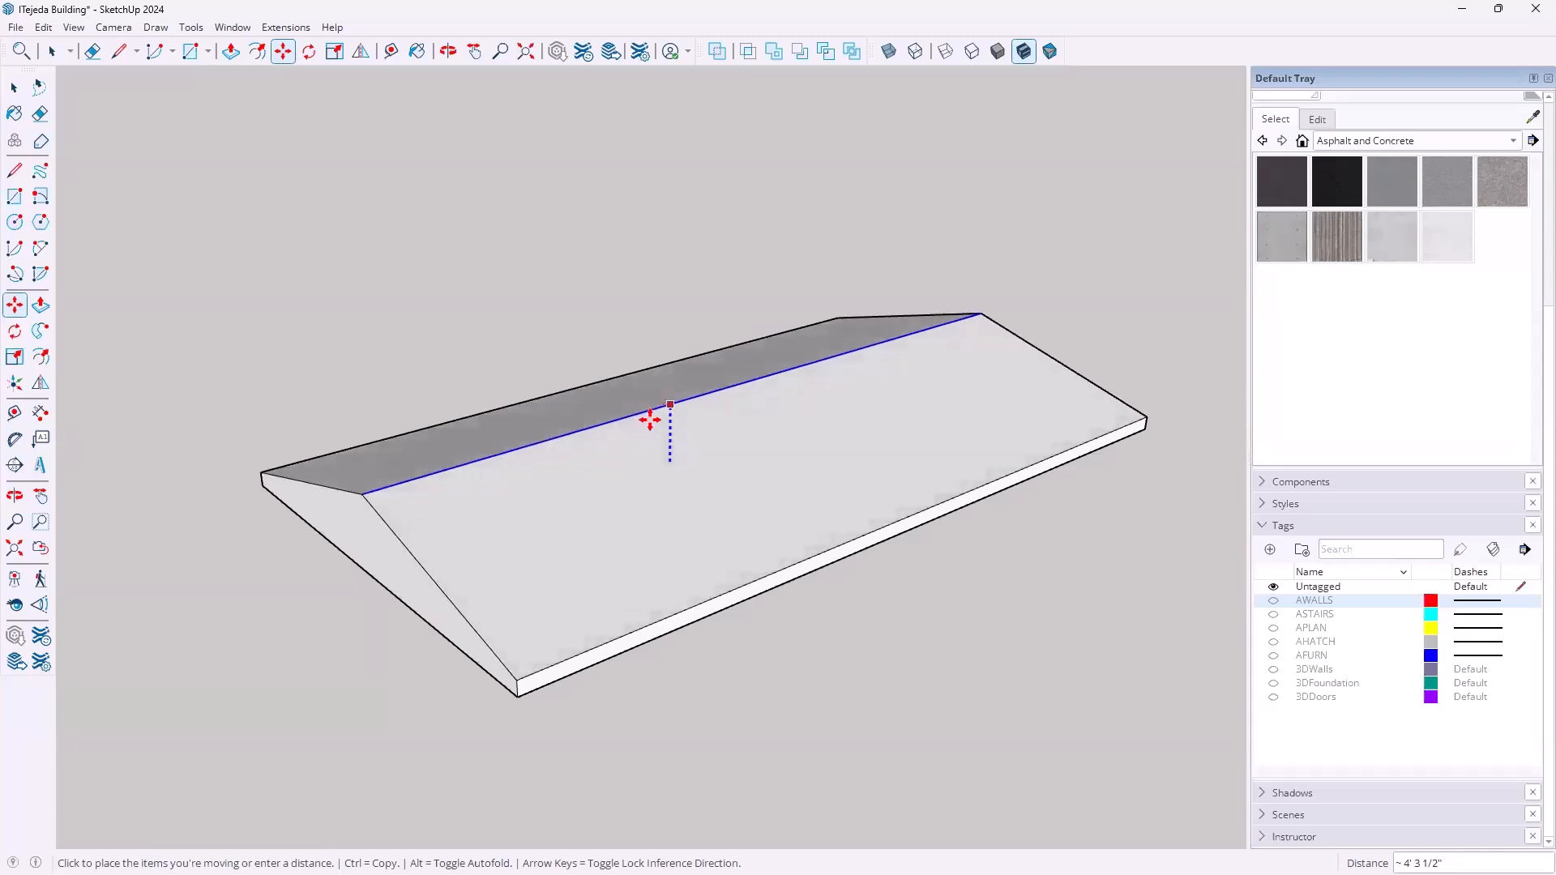
pyautogui.moveTo(589, 440); pyautogui.dragTo(715, 276, button='middle')
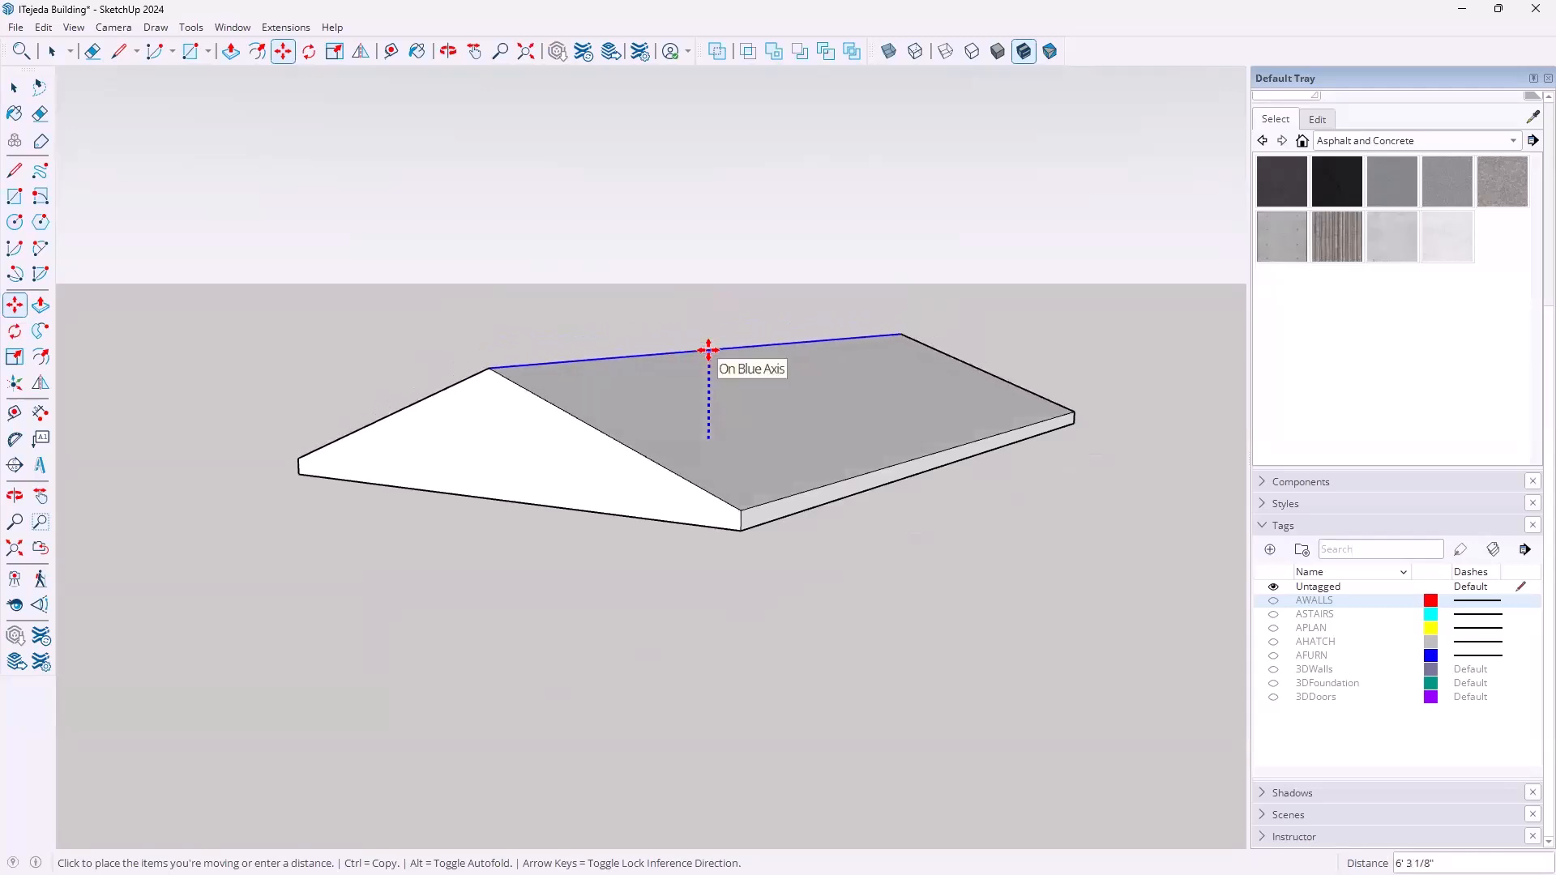
pyautogui.write('6')
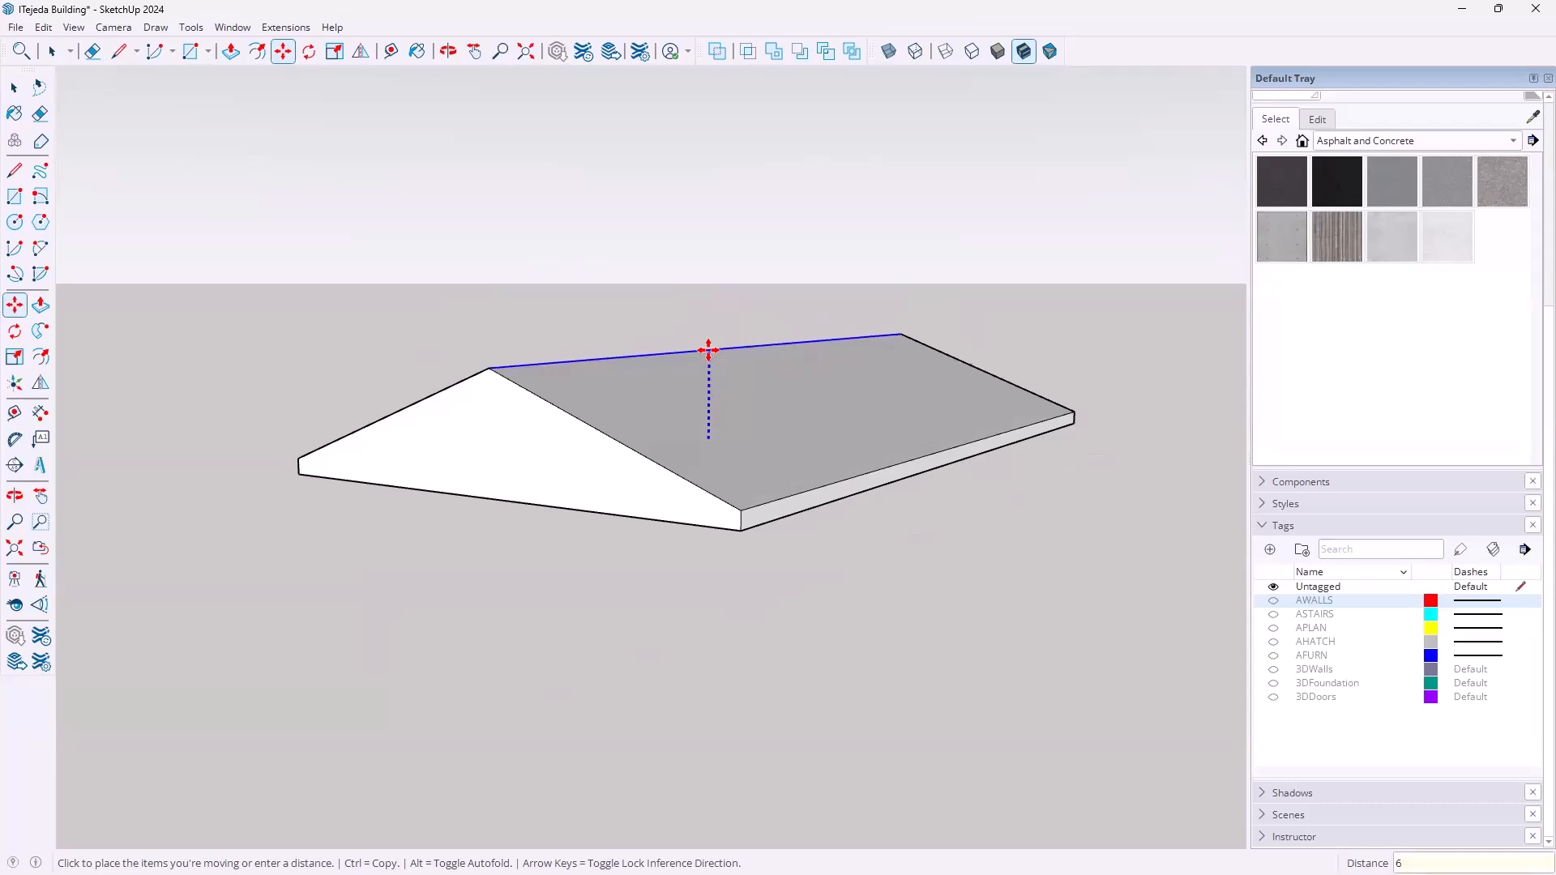
pyautogui.write("'")
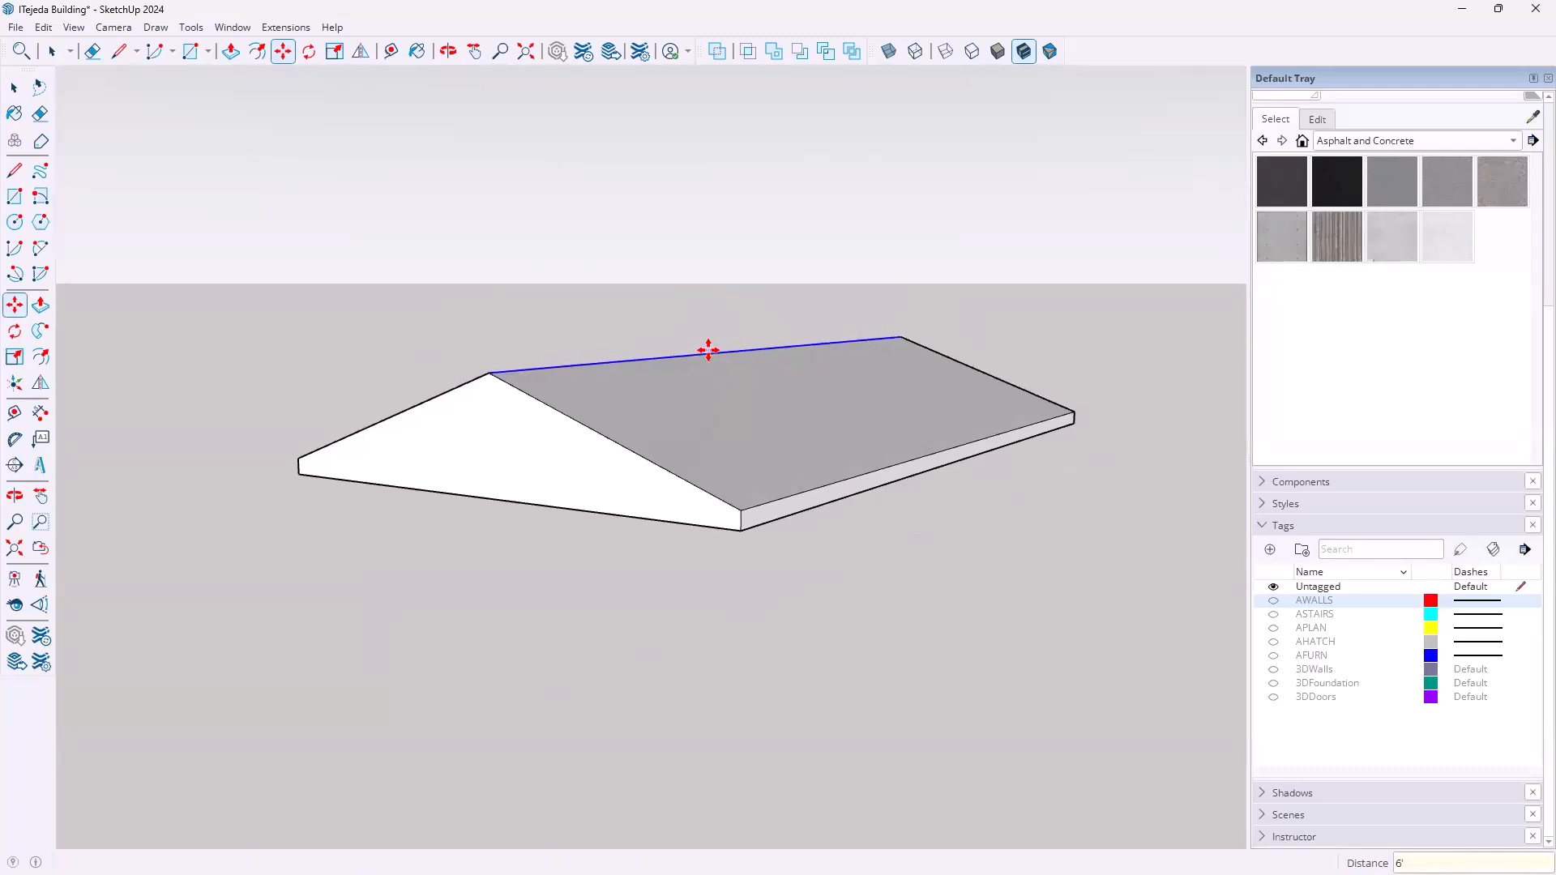
pyautogui.press('Return')
# Draw a line between the two upper eave corners of one gable end, separating the triangle from the fascia below
pyautogui.moveTo(744, 360); pyautogui.dragTo(681, 521, button='middle')
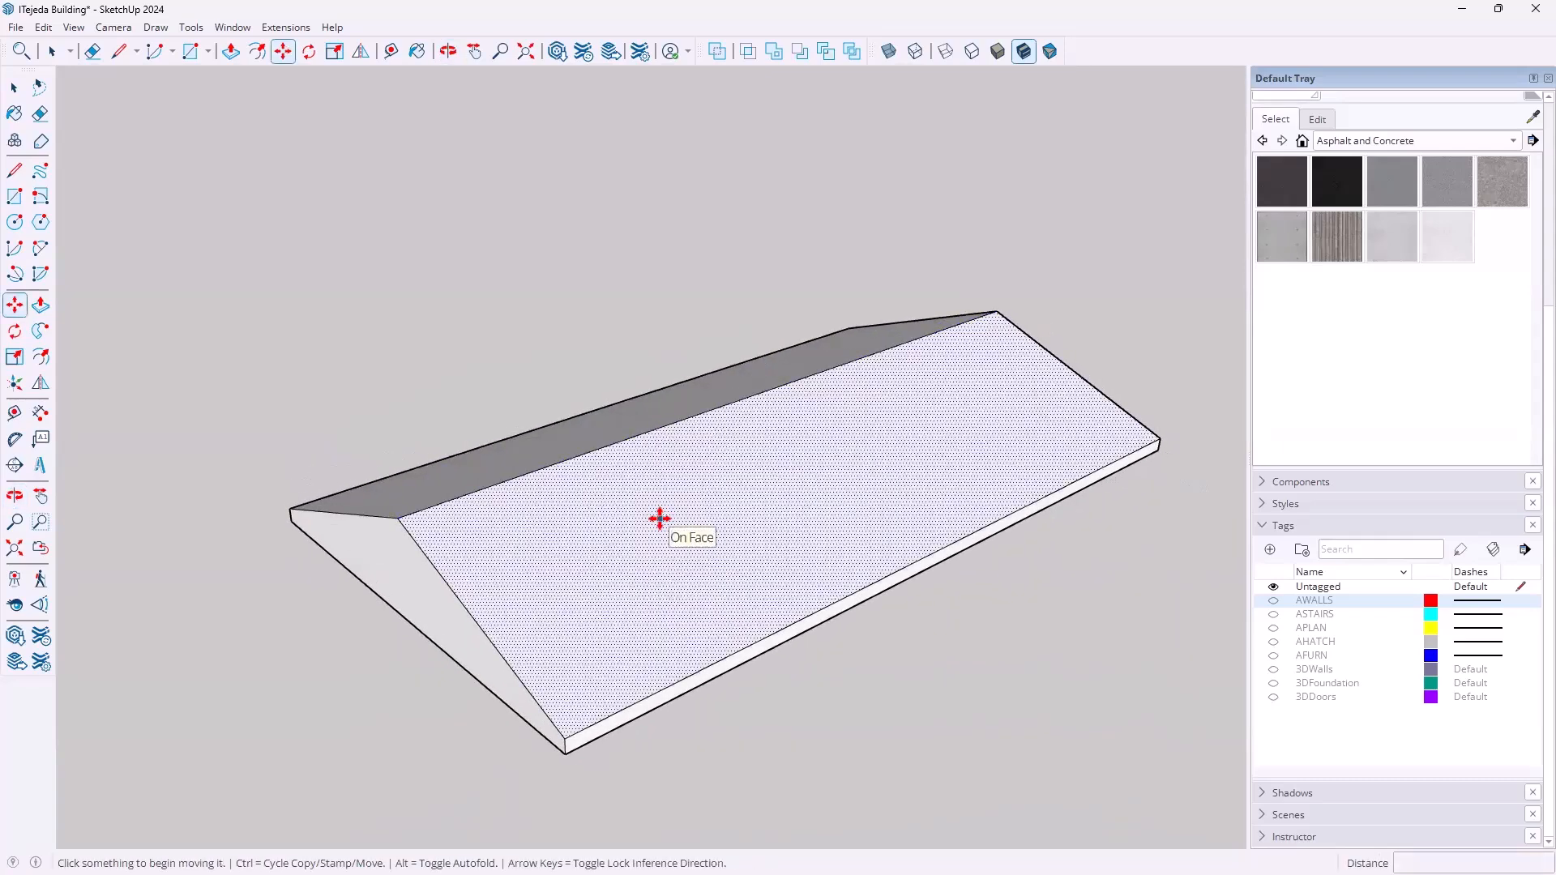
pyautogui.press('space')
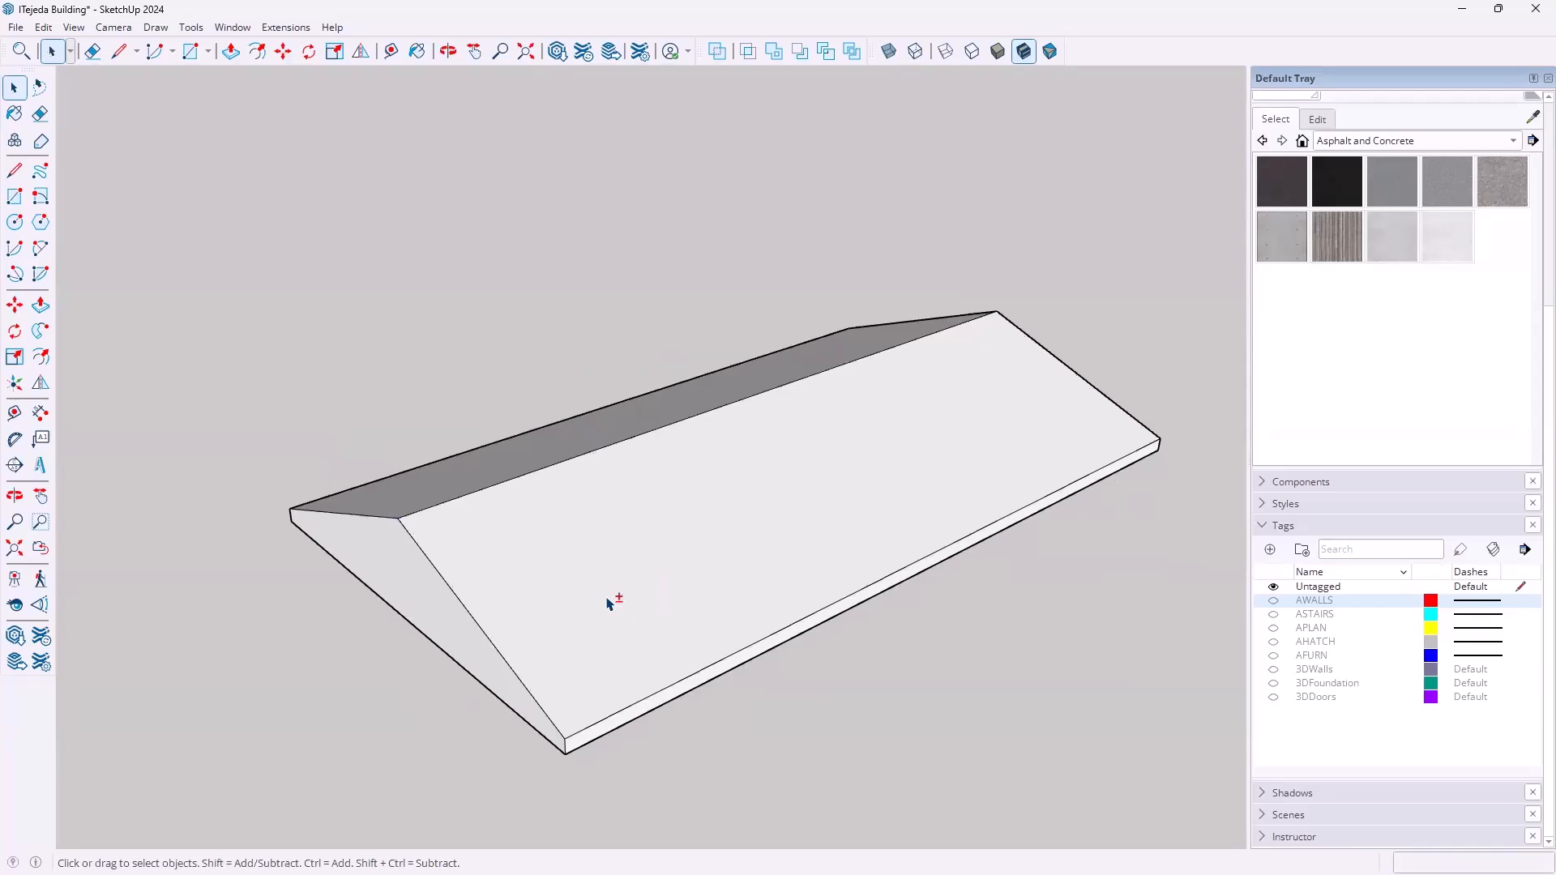
pyautogui.moveTo(601, 584); pyautogui.dragTo(619, 496, button='middle')
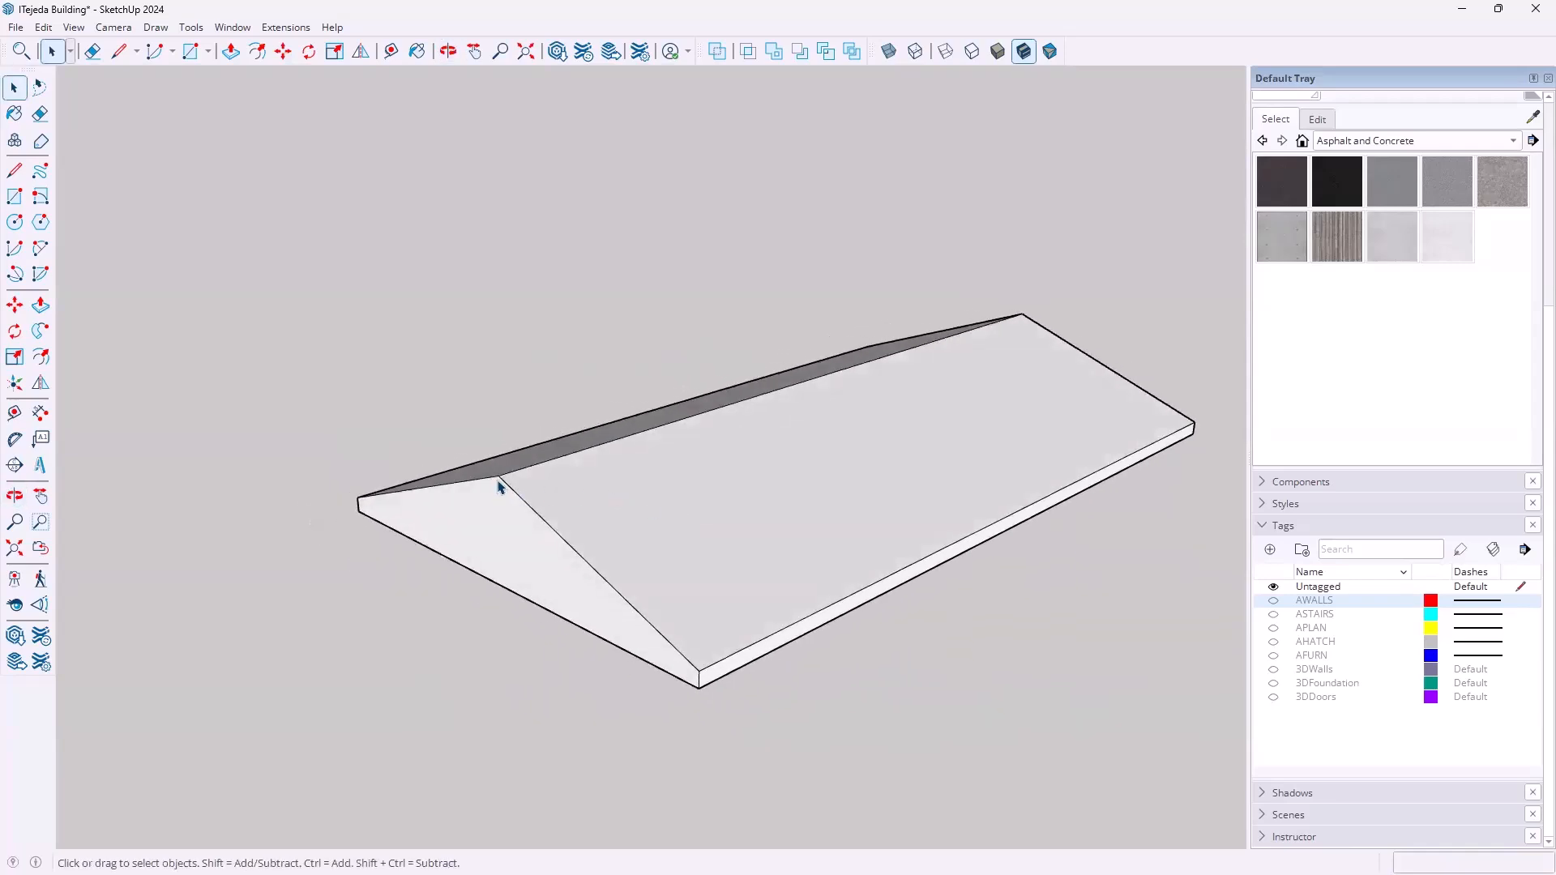
pyautogui.moveTo(476, 483); pyautogui.dragTo(371, 512, button='middle')
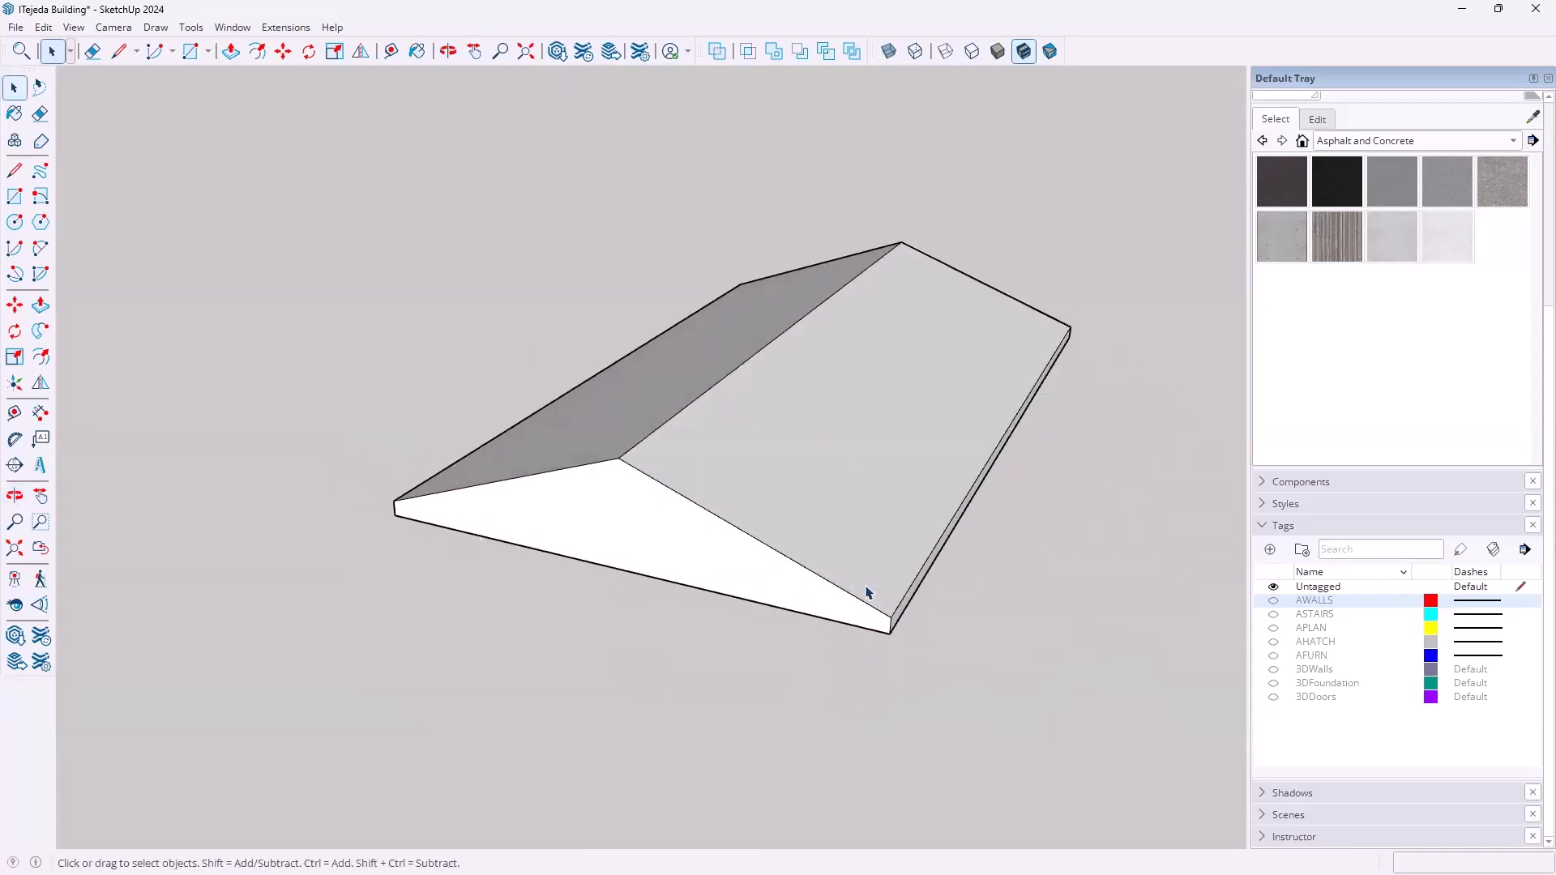
pyautogui.press('l')
pyautogui.click(393, 500)
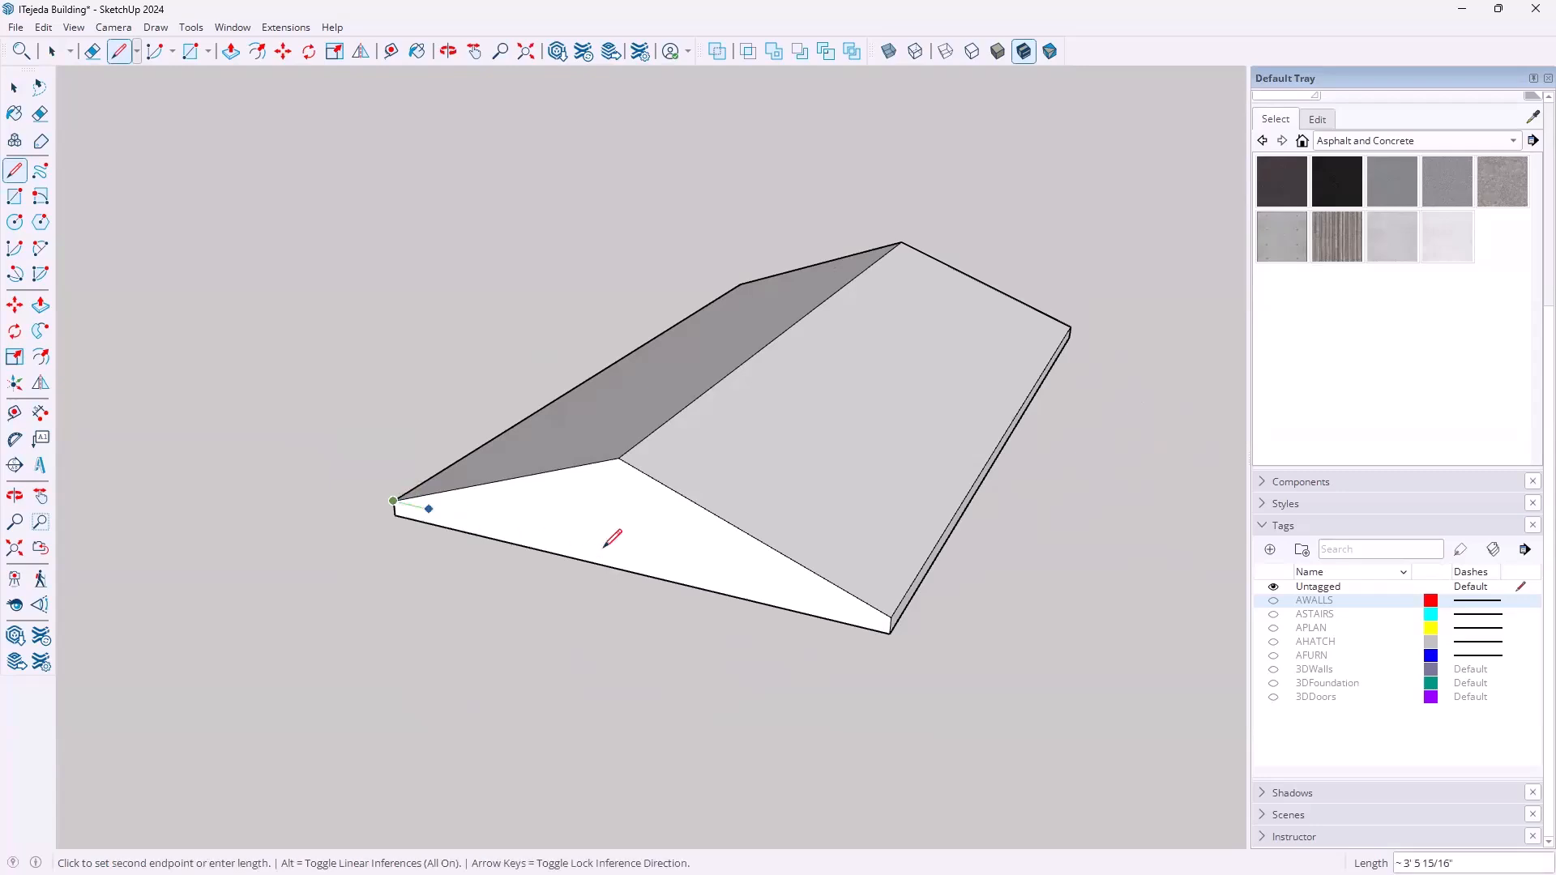
pyautogui.click(890, 618)
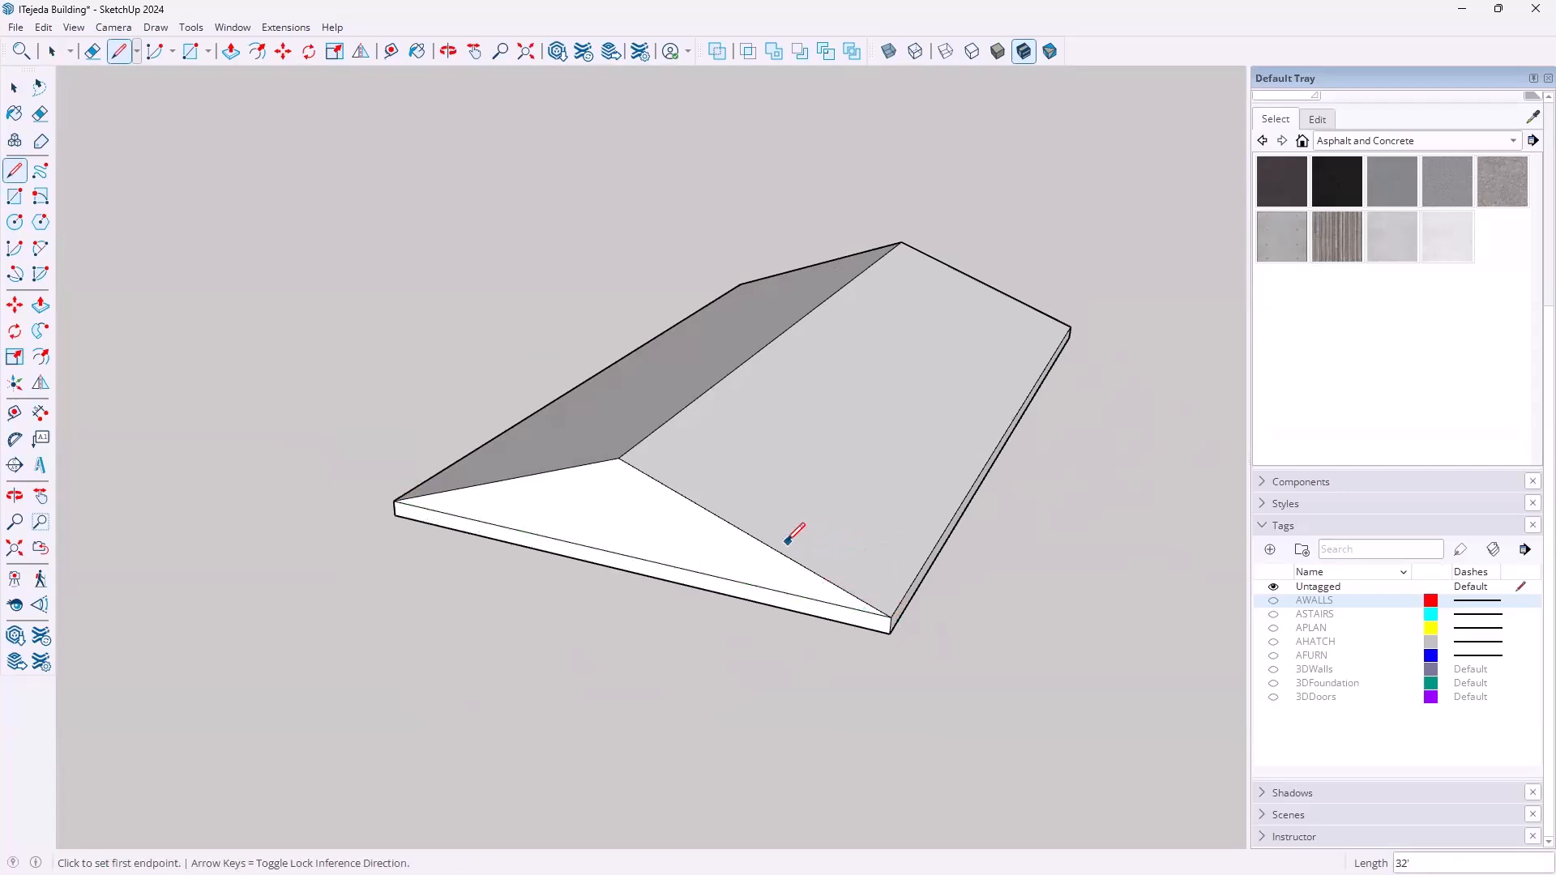
pyautogui.press('space')
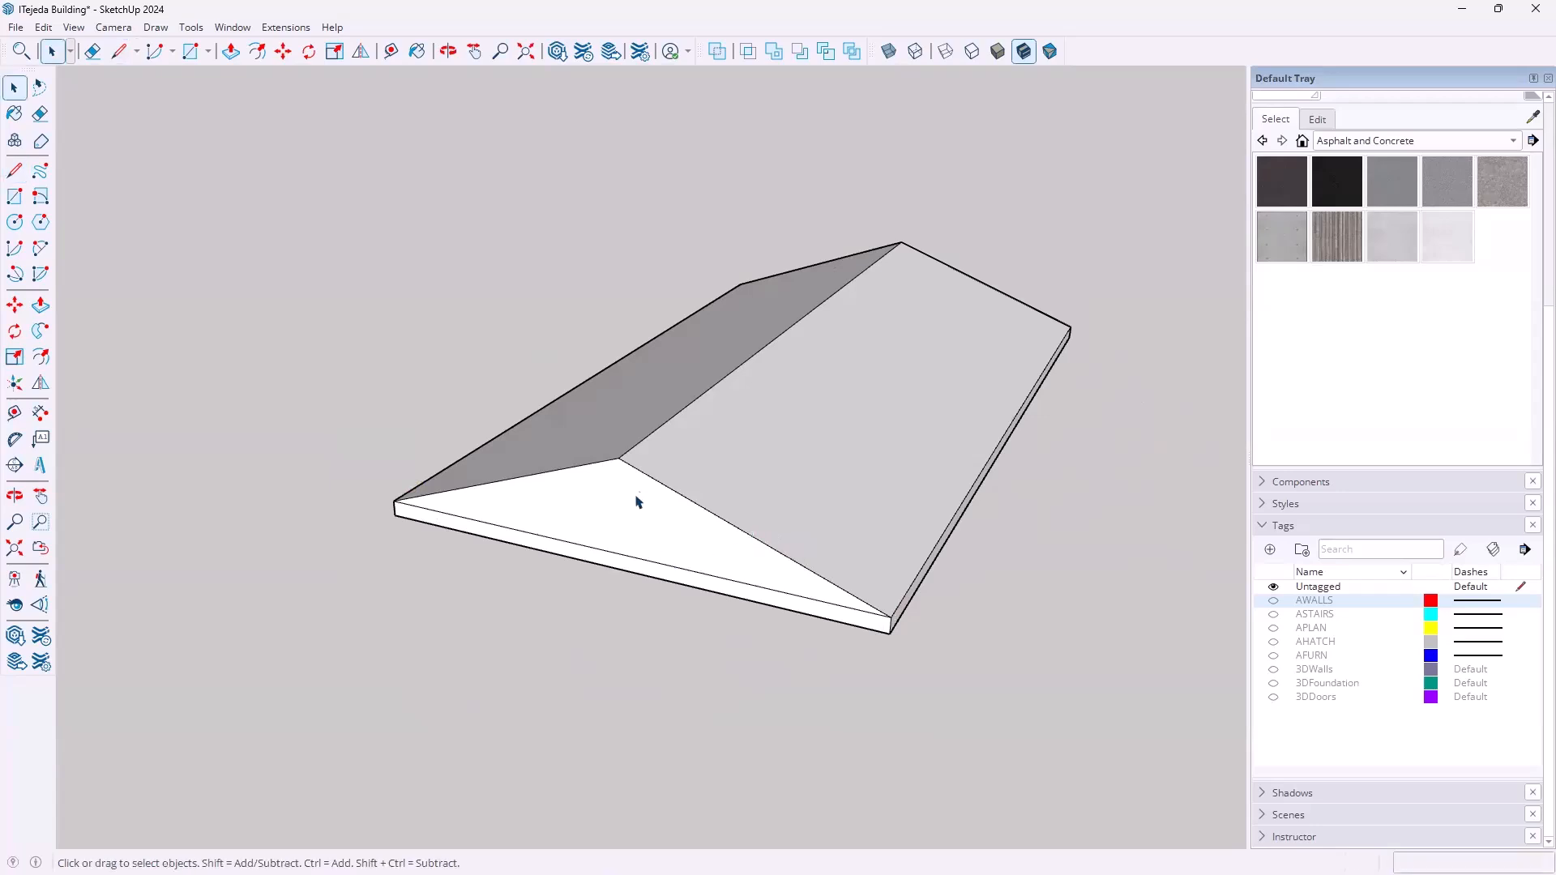
# Try to move the ridge's end point inward from the gable end to slope it into a hip
pyautogui.moveTo(730, 566); pyautogui.dragTo(496, 483, button='middle')
pyautogui.scroll(2, 496, 484)
pyautogui.scroll(1, 496, 484)
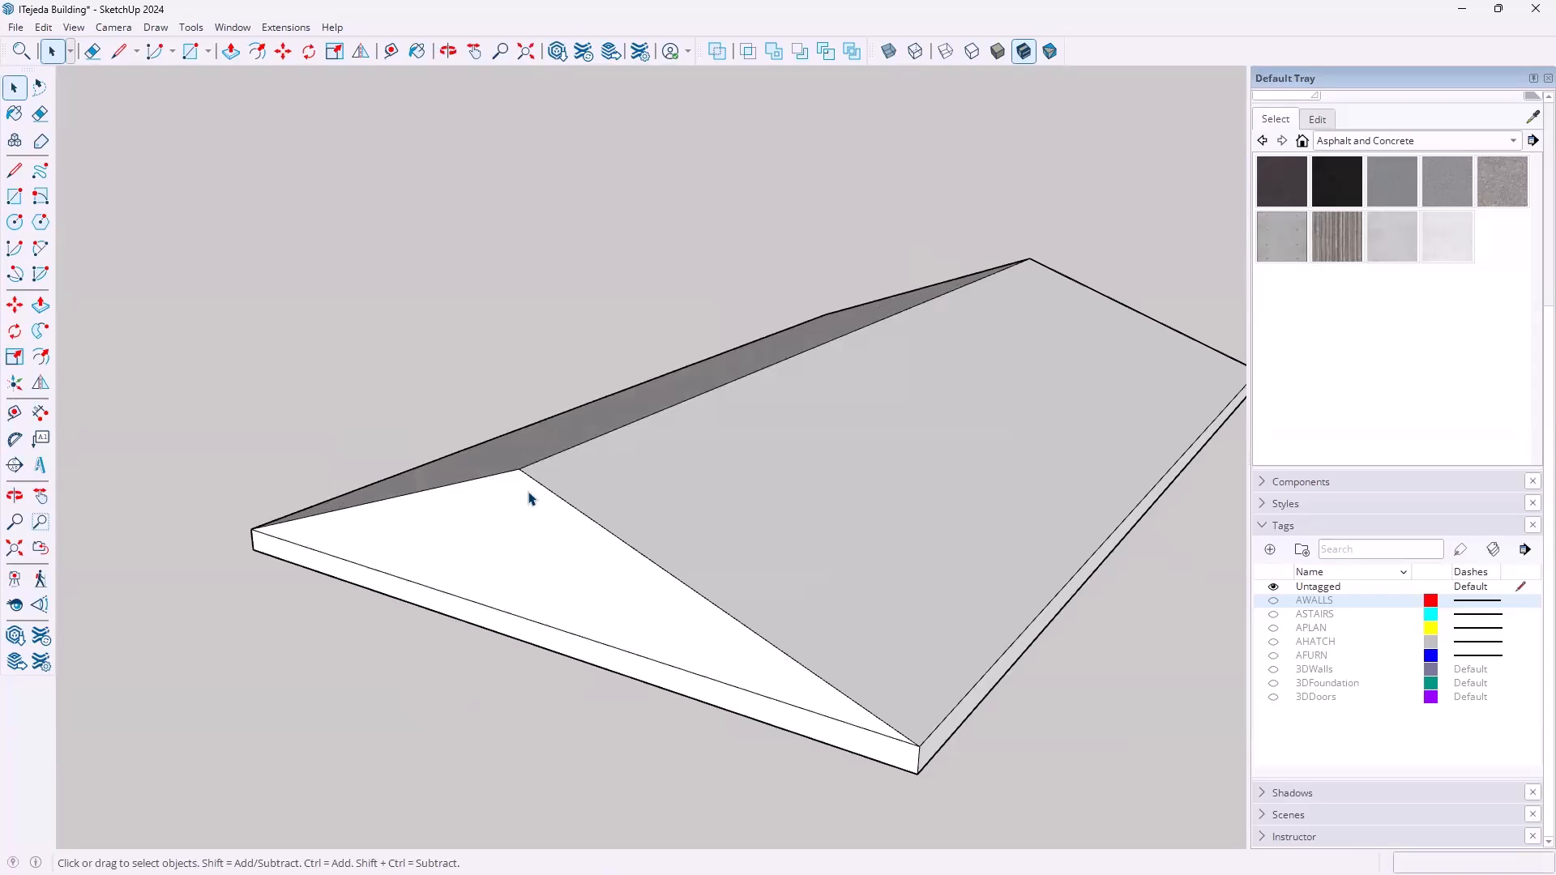
pyautogui.press('m')
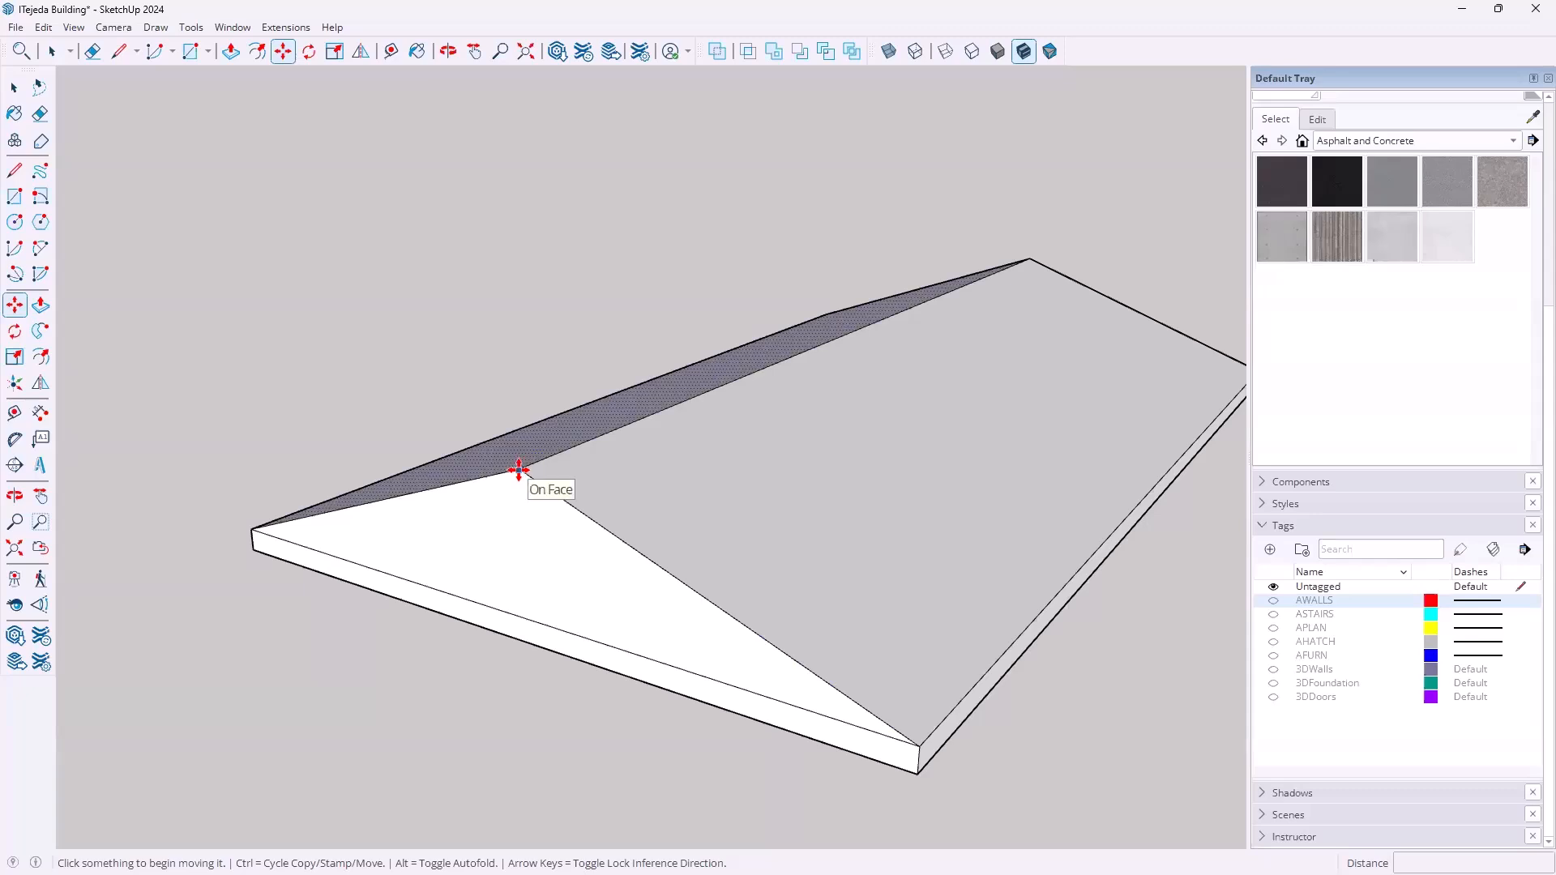
pyautogui.click(519, 470)
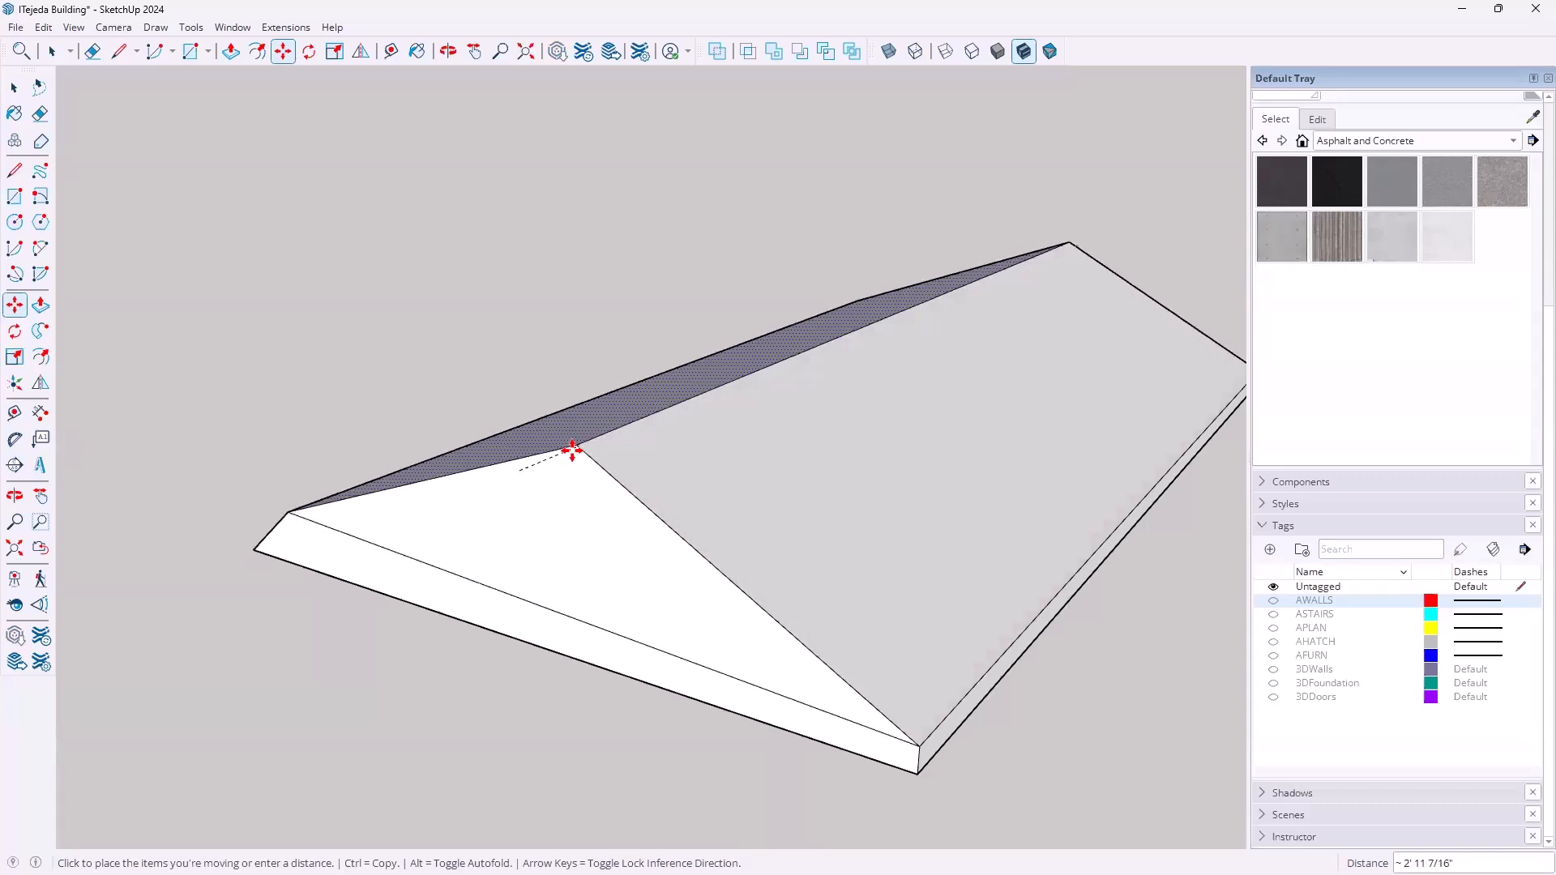
pyautogui.scroll(-2, 573, 451)
pyautogui.moveTo(573, 451); pyautogui.dragTo(973, 406, button='middle')
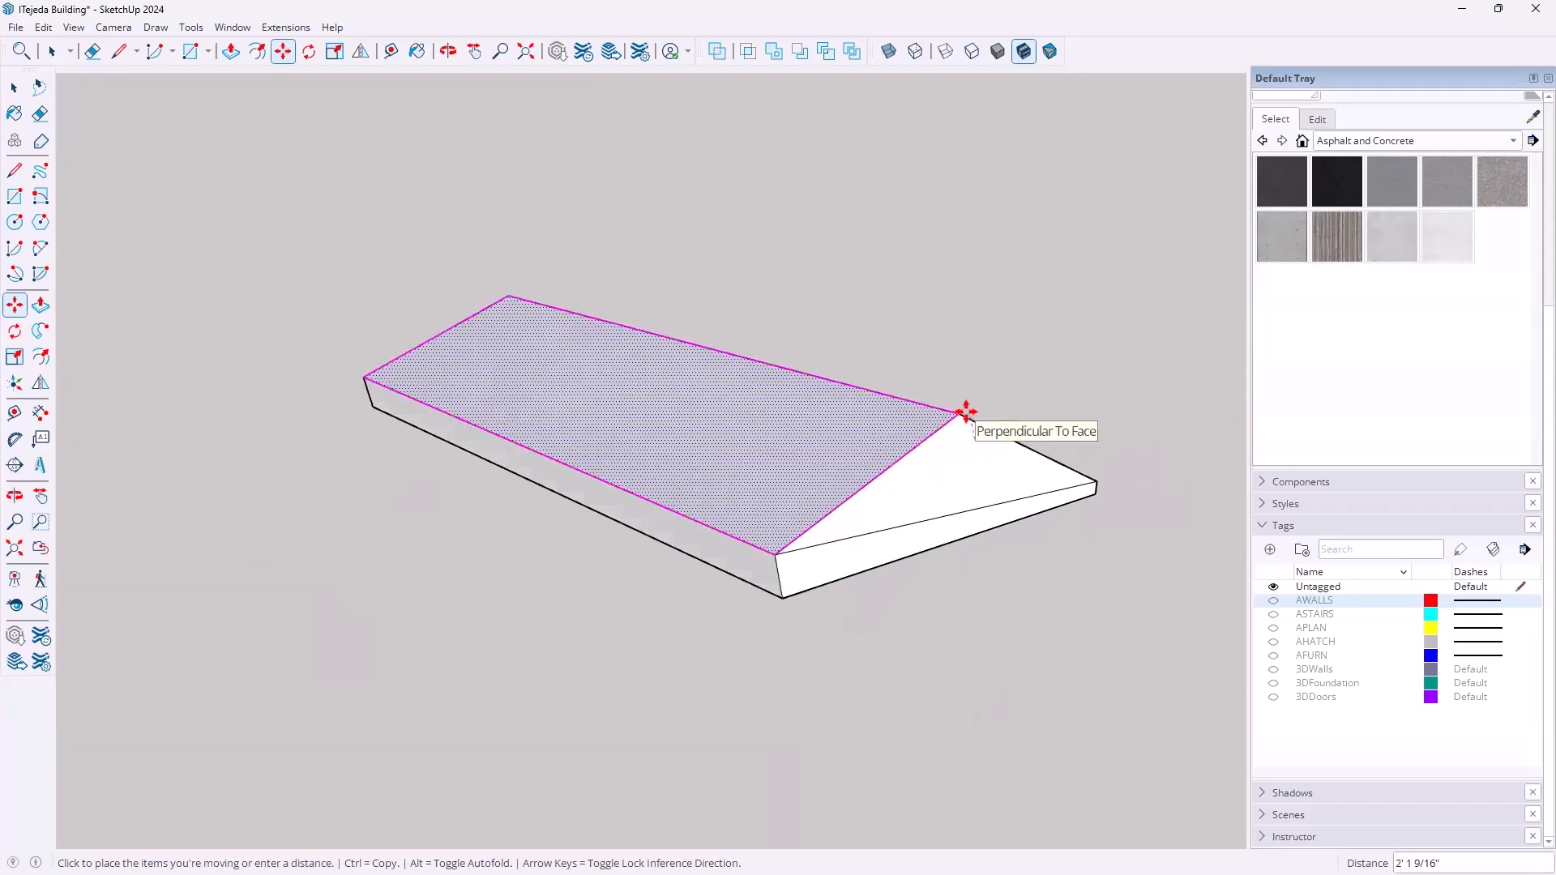
pyautogui.click(966, 412)
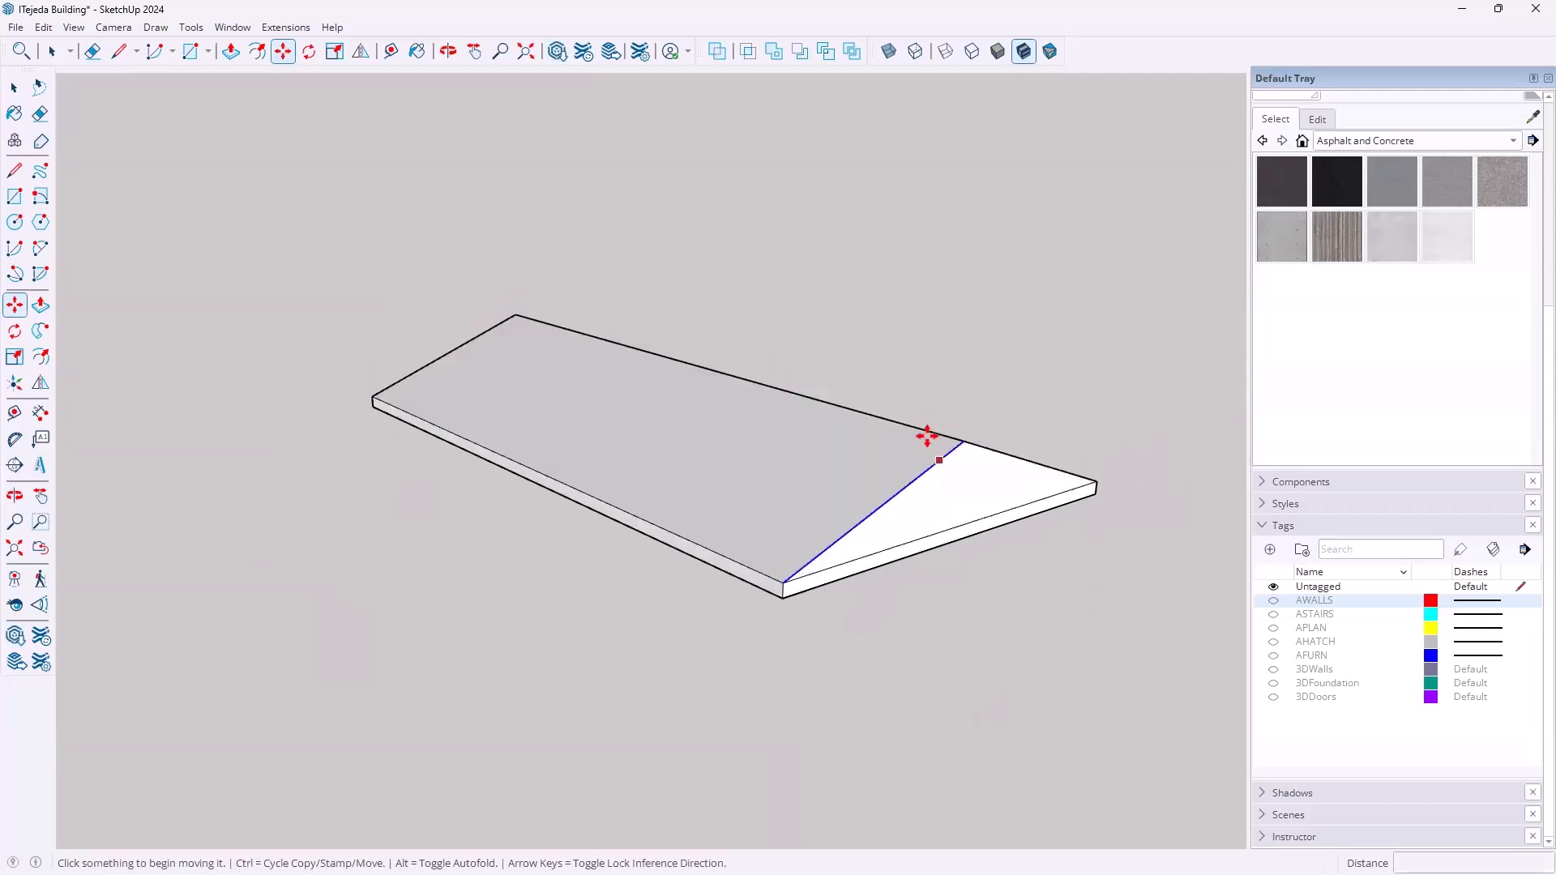
# Move the ridge's end point 6' inward along the red axis to slope the gable with the dividing line into a hip
pyautogui.moveTo(901, 460); pyautogui.dragTo(917, 670, button='middle')
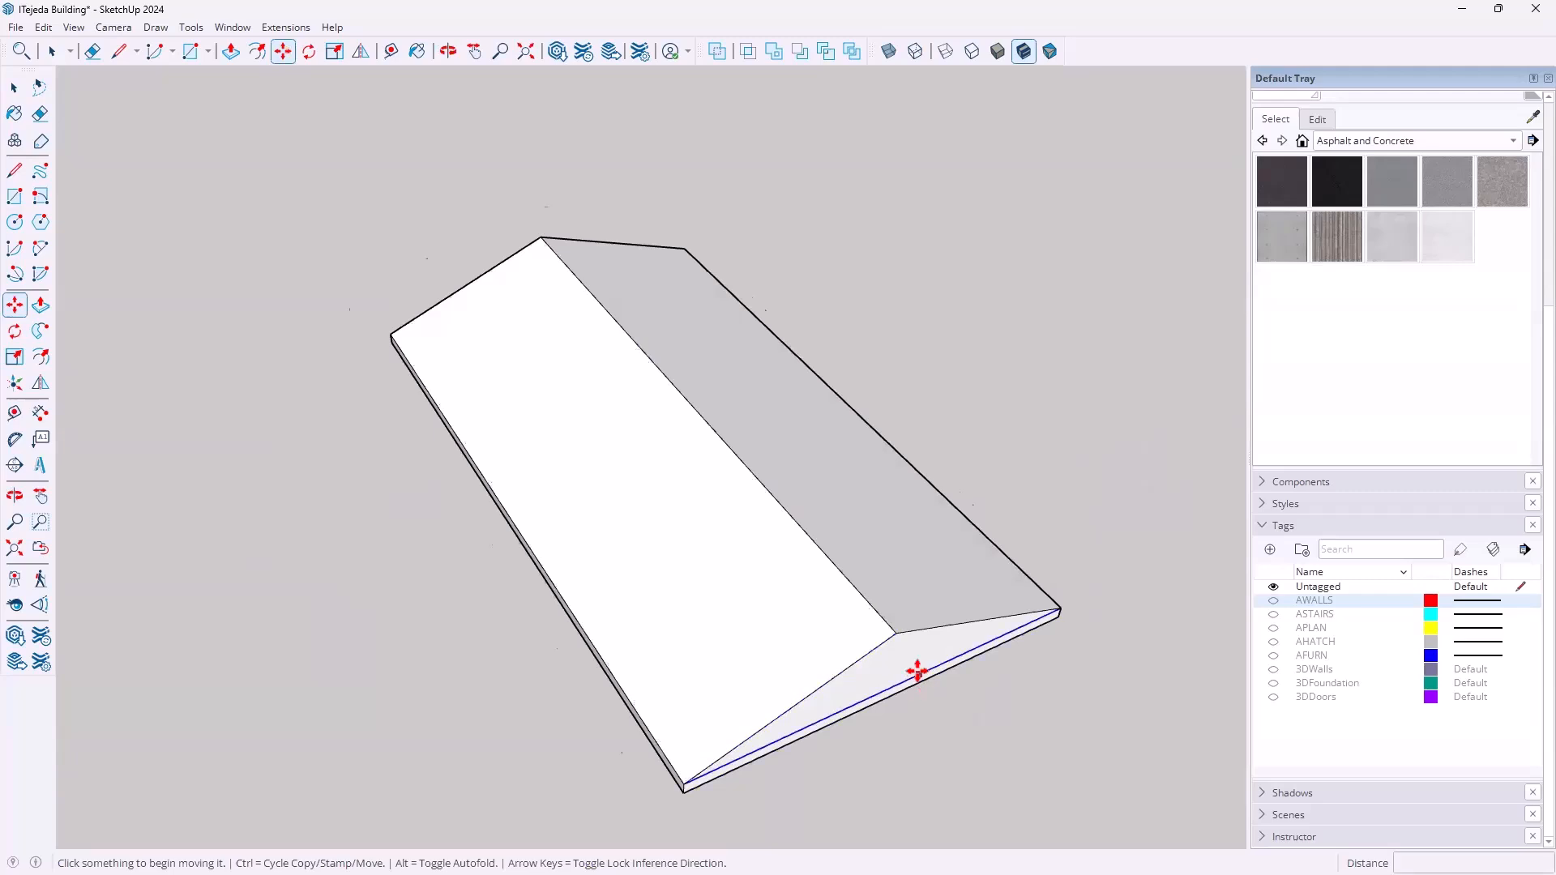
pyautogui.scroll(5, 920, 713)
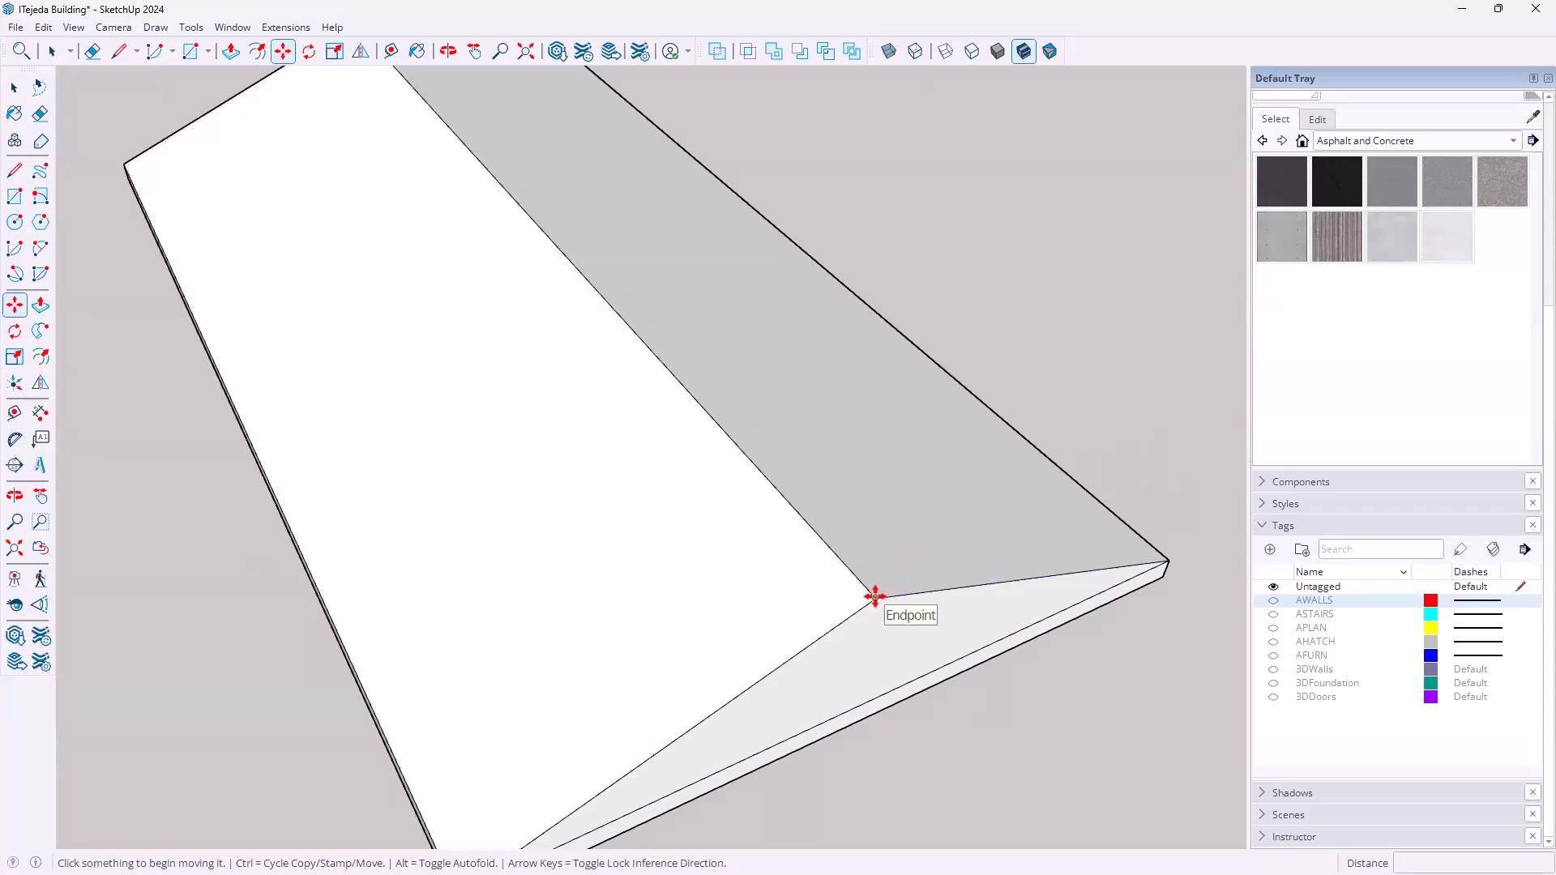
pyautogui.click(875, 597)
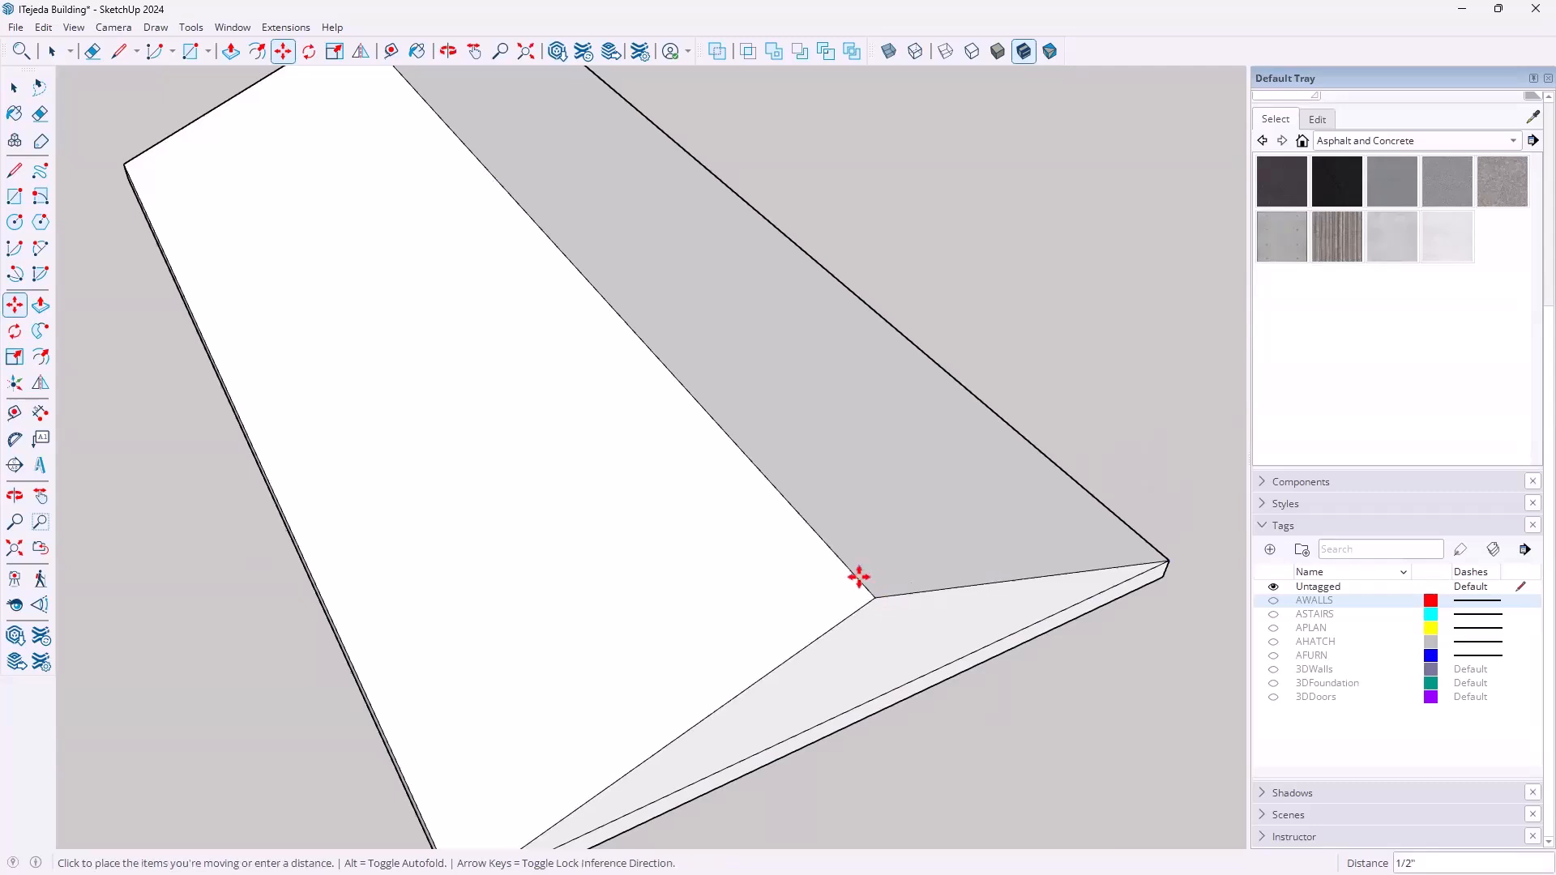
pyautogui.moveTo(813, 533); pyautogui.dragTo(1025, 271, button='middle')
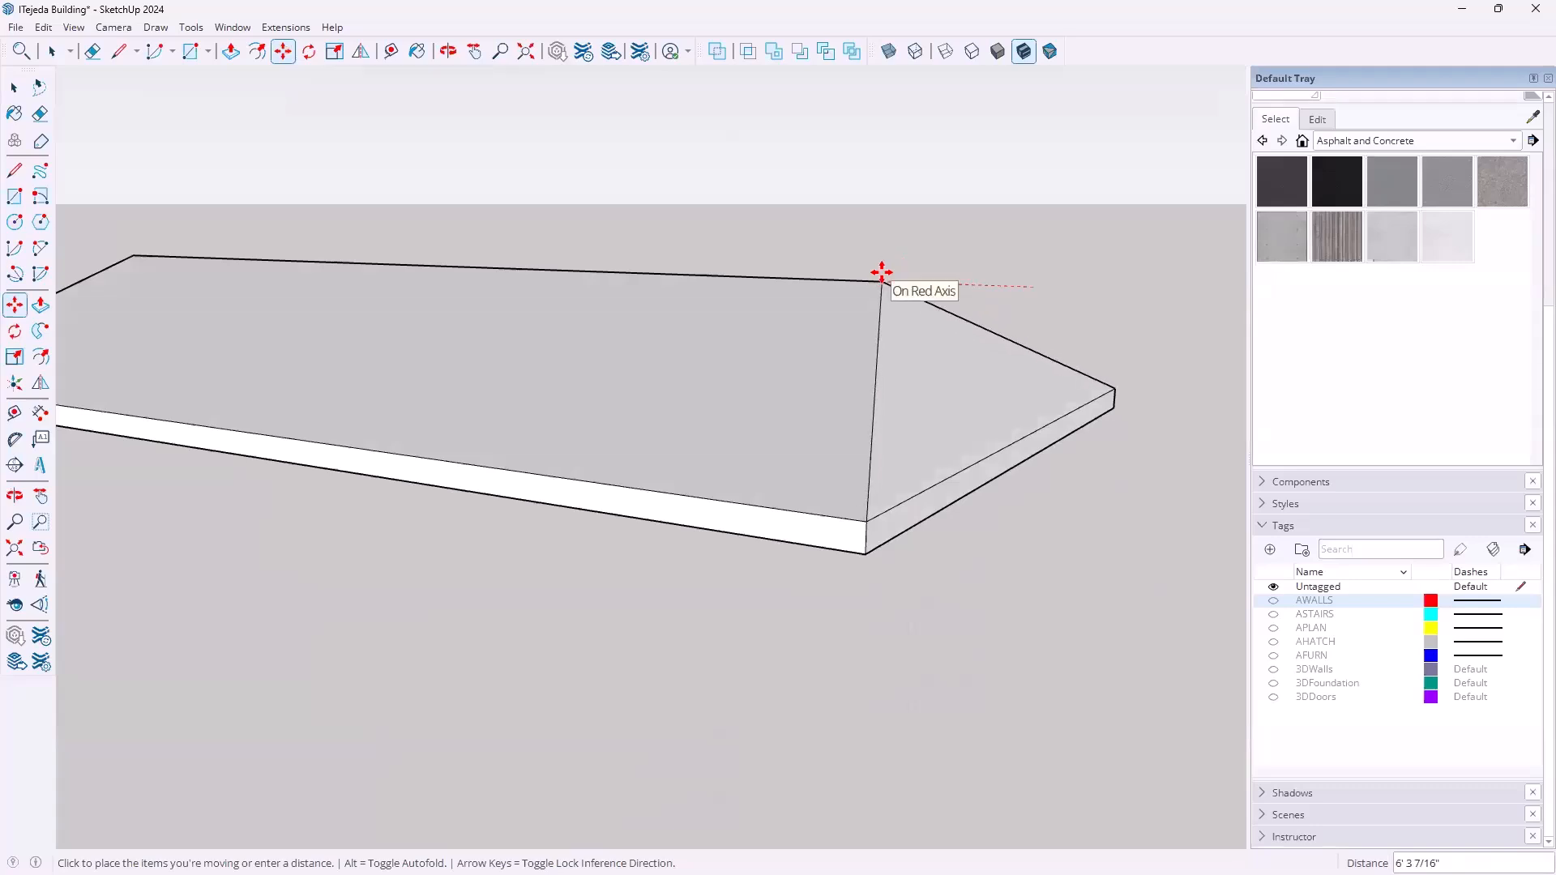
pyautogui.write("6'")
pyautogui.press('Return')
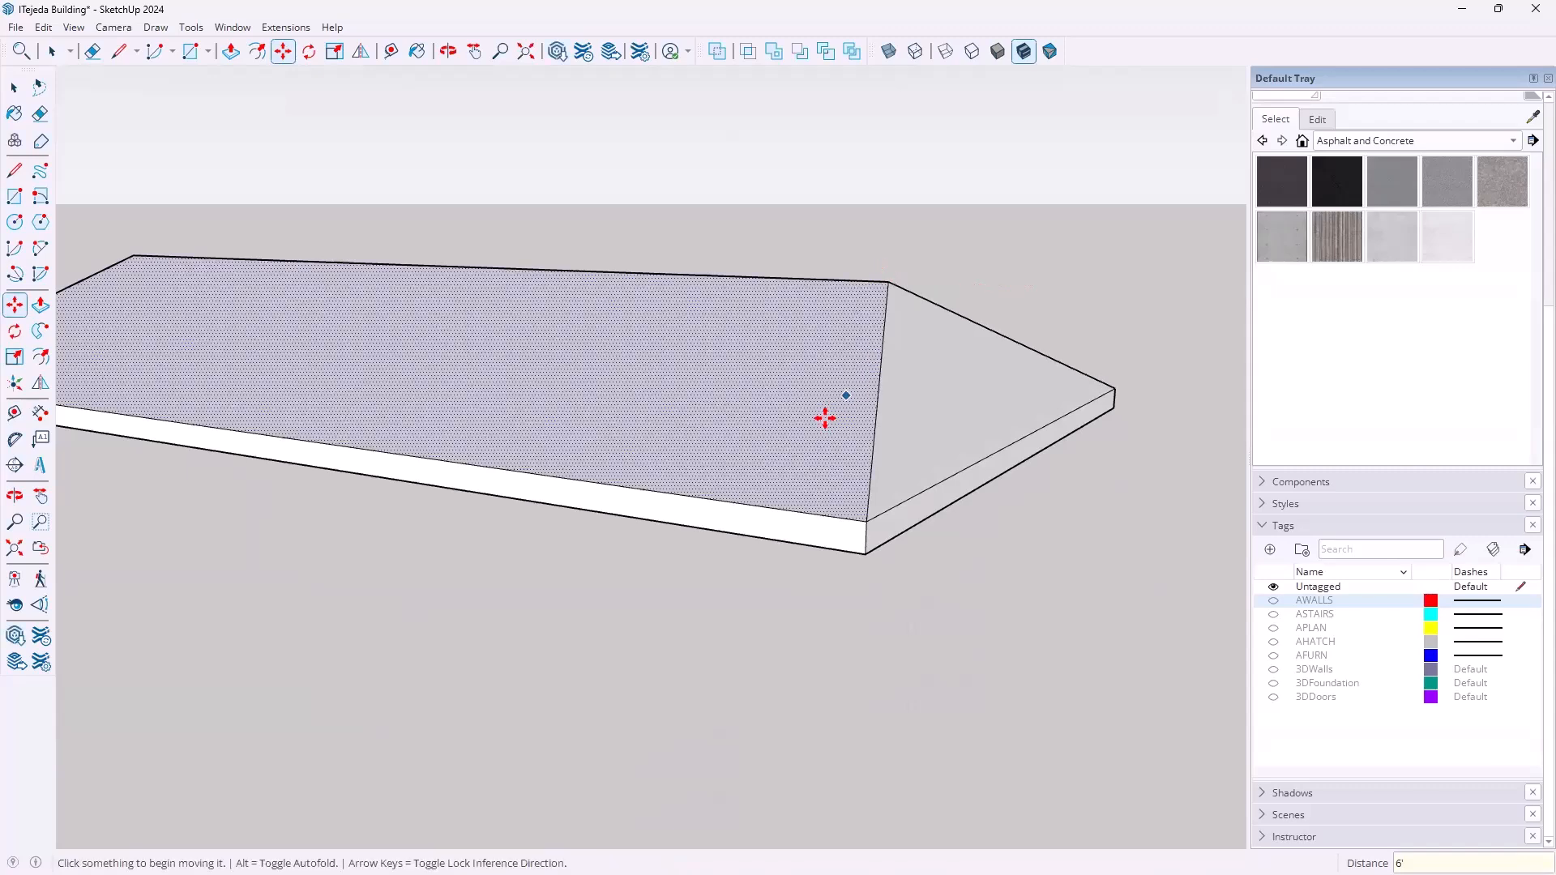
# Try to move the ridge's other end point inward along the red axis while its gable and fascia are still one face
pyautogui.moveTo(768, 465); pyautogui.dragTo(759, 405, button='middle')
pyautogui.scroll(-2, 758, 405)
pyautogui.keyDown('shift'); pyautogui.moveTo(886, 409); pyautogui.dragTo(846, 472, button='middle'); pyautogui.keyUp('shift')
pyautogui.moveTo(965, 510); pyautogui.dragTo(293, 342, button='middle')
pyautogui.scroll(5, 764, 614)
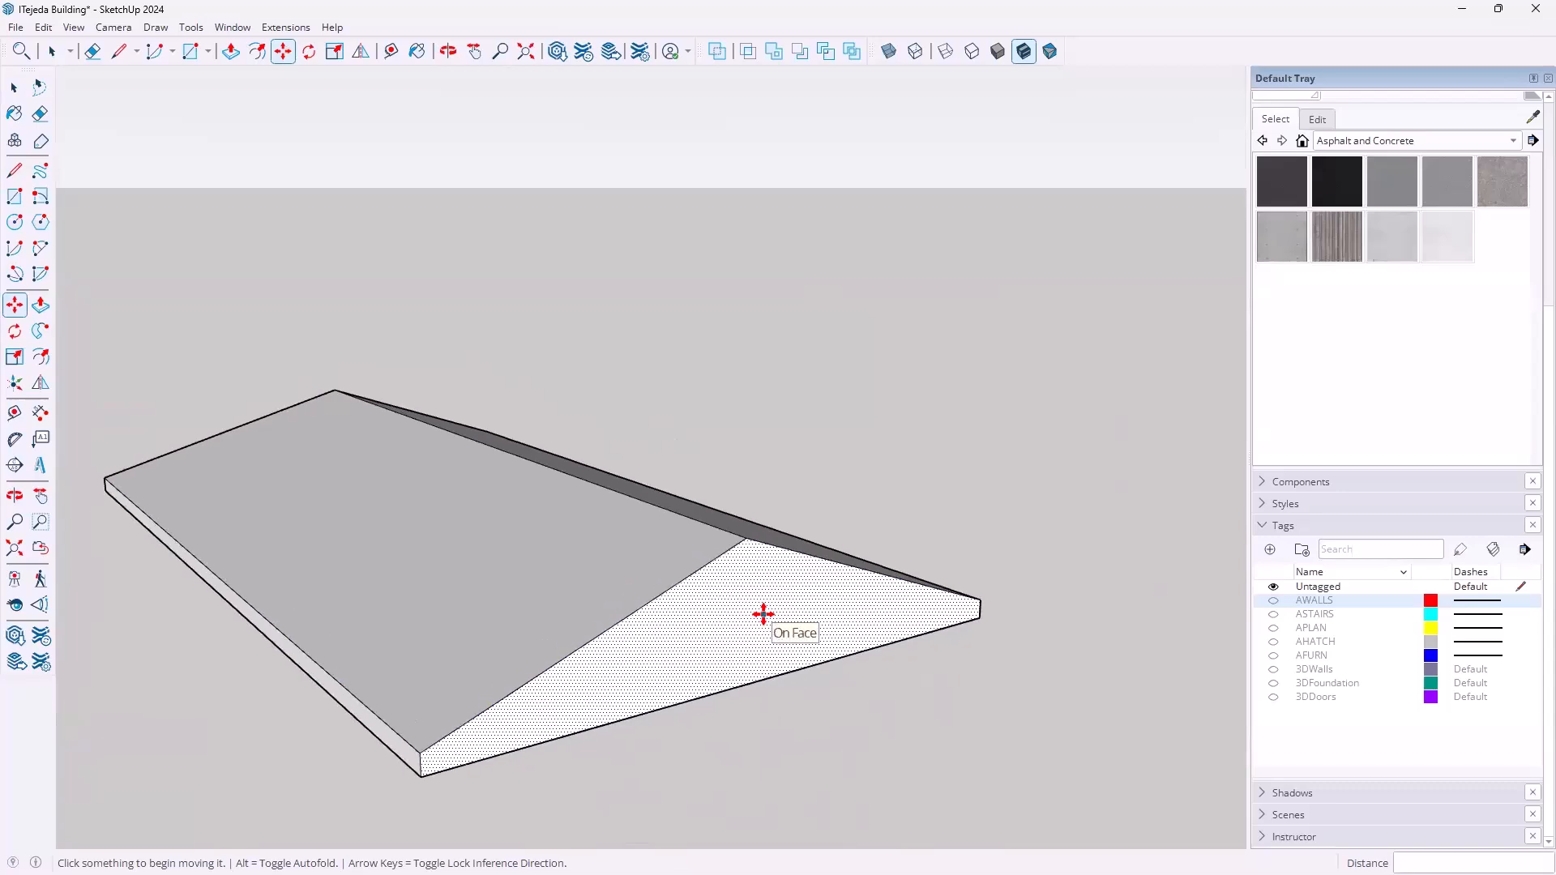
pyautogui.moveTo(771, 591); pyautogui.dragTo(889, 407, button='middle')
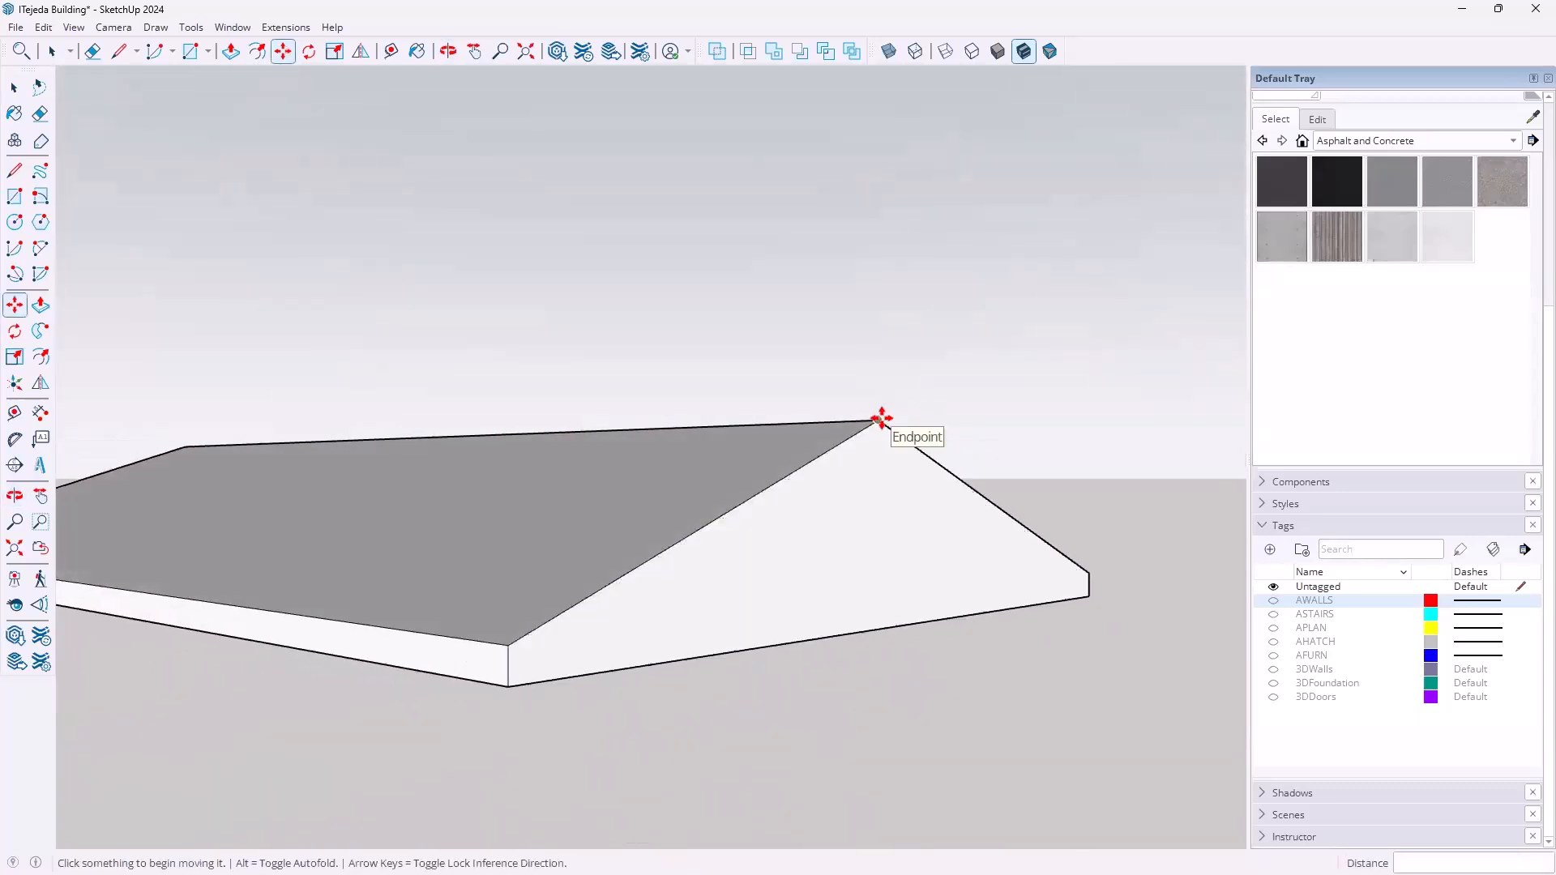
pyautogui.click(874, 421)
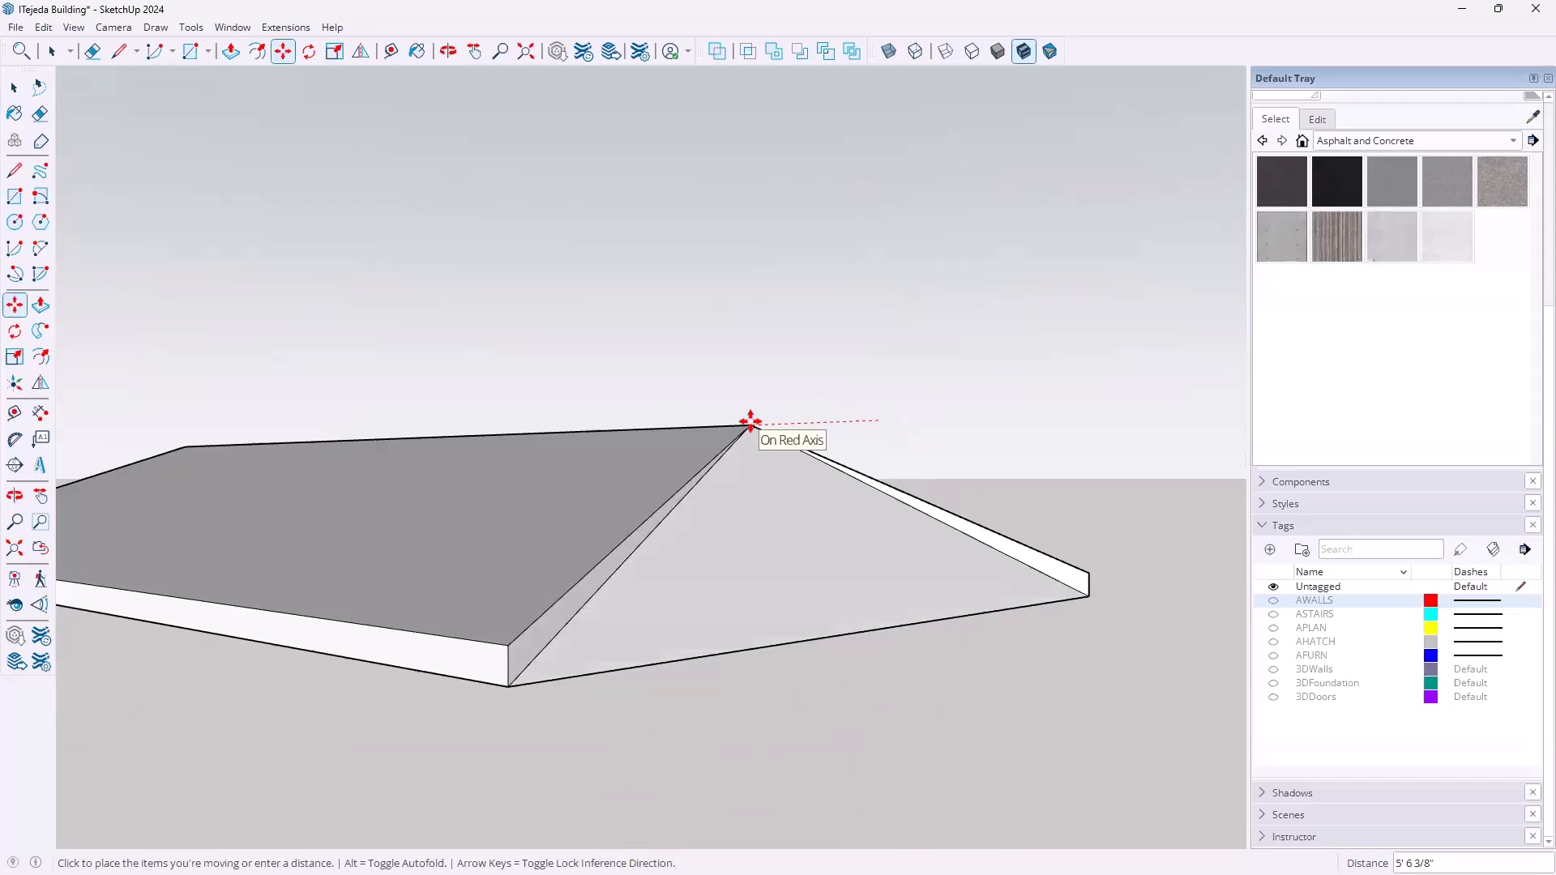
pyautogui.moveTo(746, 415)
pyautogui.mouseDown(button='middle')
pyautogui.moveTo(766, 401)
pyautogui.moveTo(756, 437)
pyautogui.moveTo(684, 486)
pyautogui.moveTo(649, 483)
pyautogui.moveTo(716, 420)
pyautogui.mouseUp(button='middle')
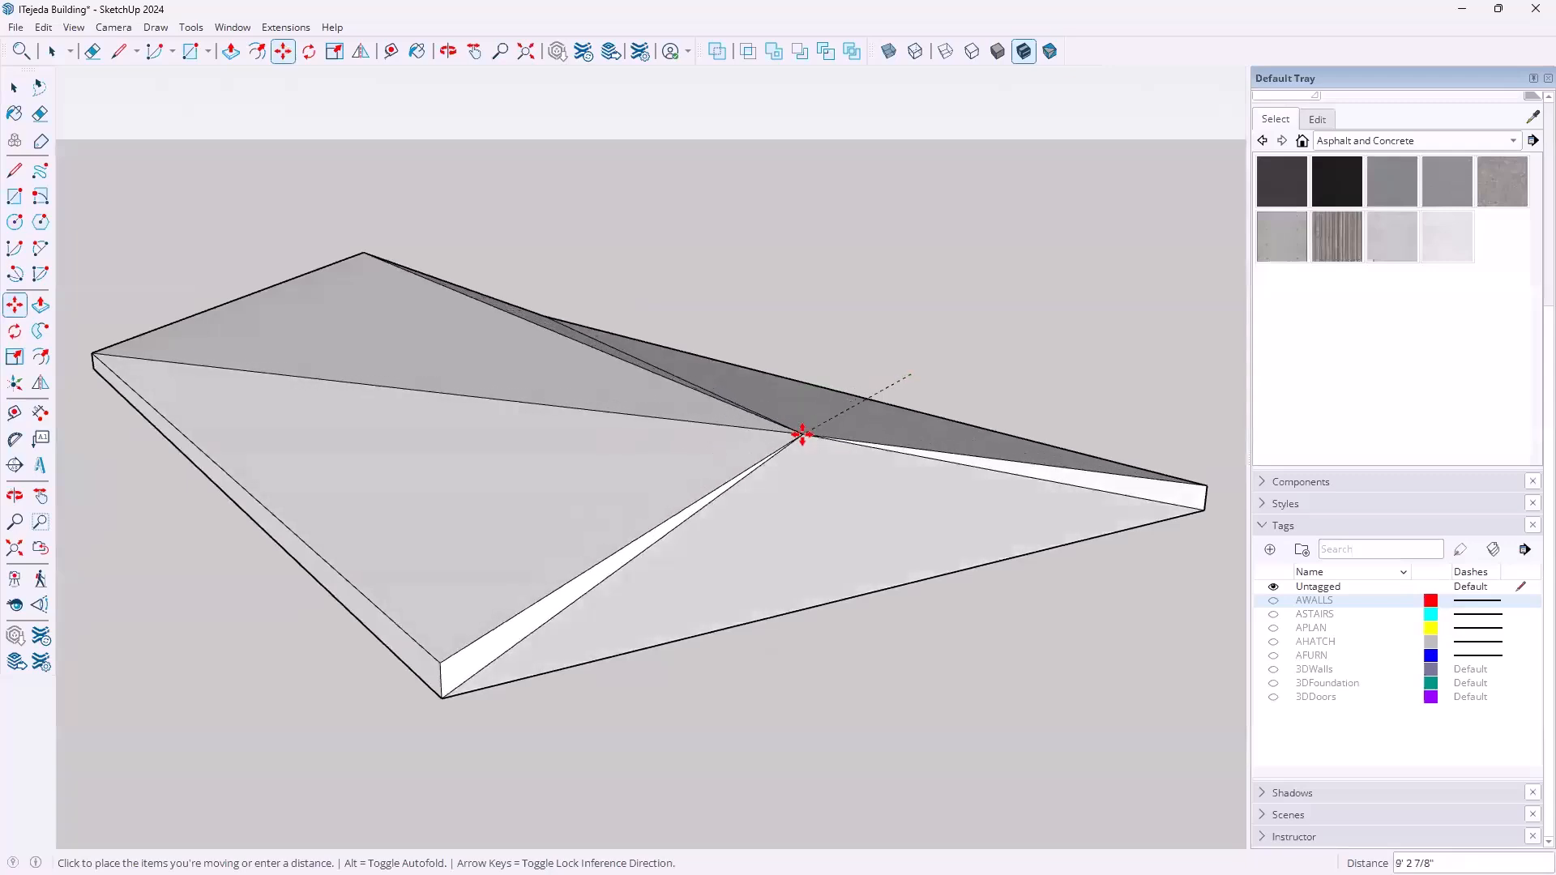
pyautogui.click(801, 436)
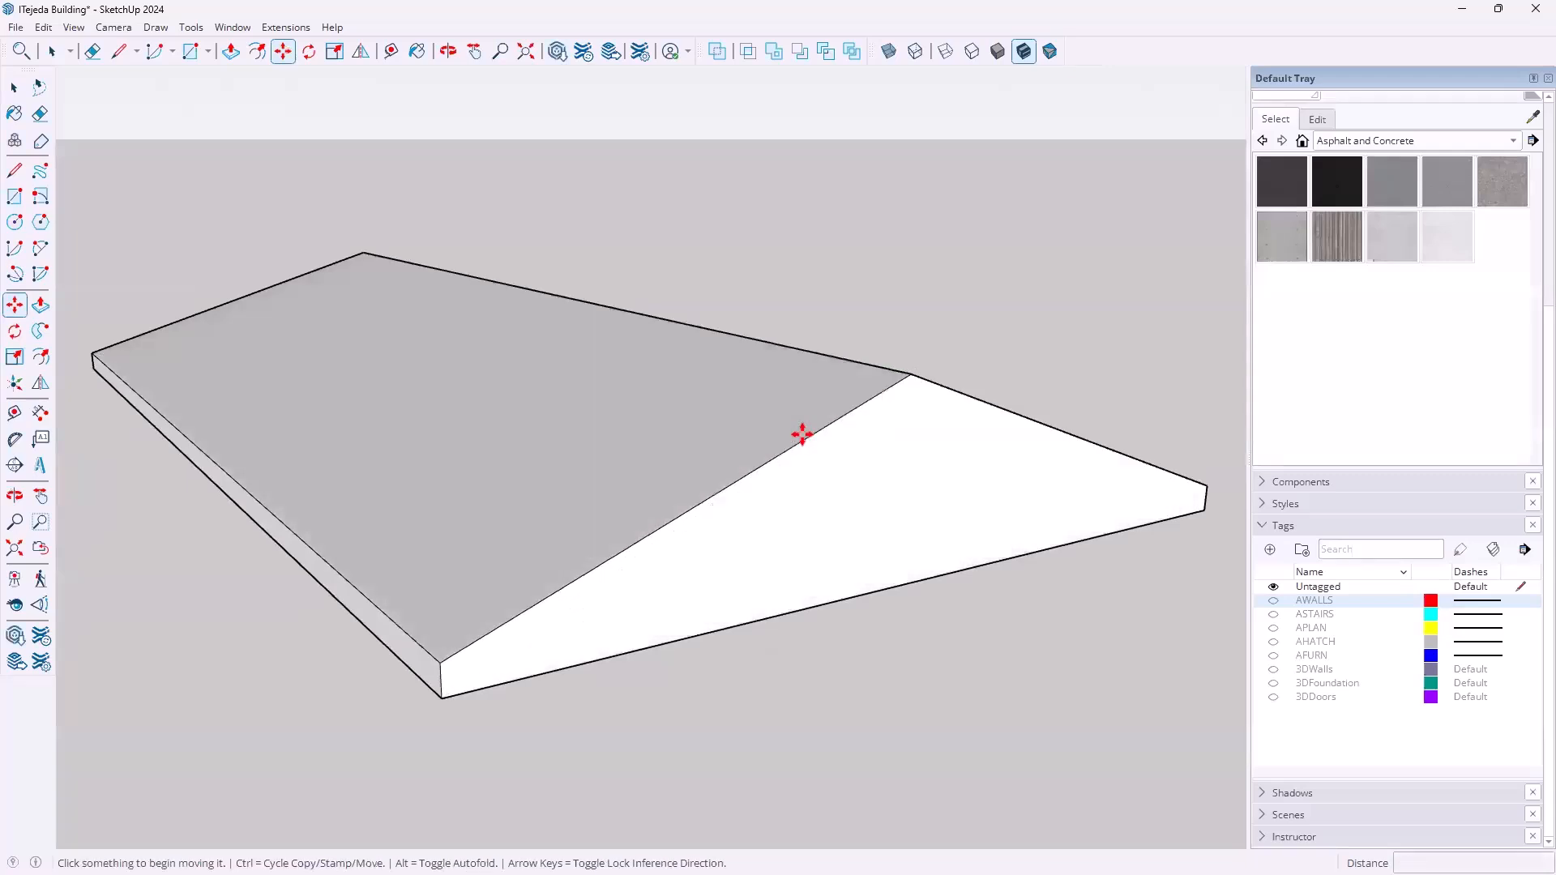
# Draw a line between the two upper eave corners of the remaining gable end, separating its triangle from the fascia
pyautogui.press('l')
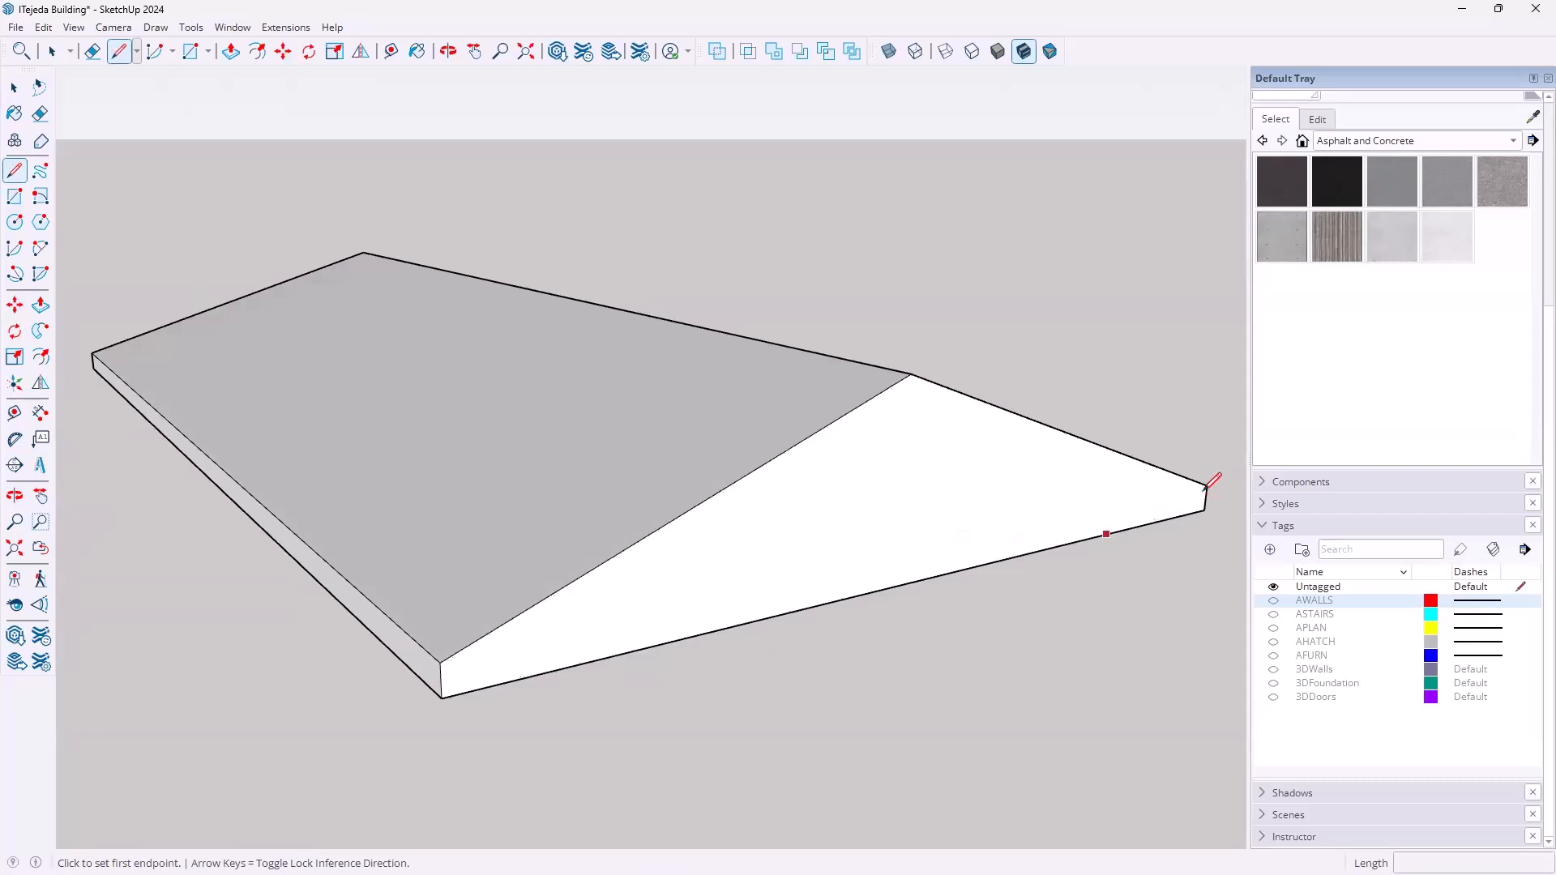
pyautogui.click(1207, 485)
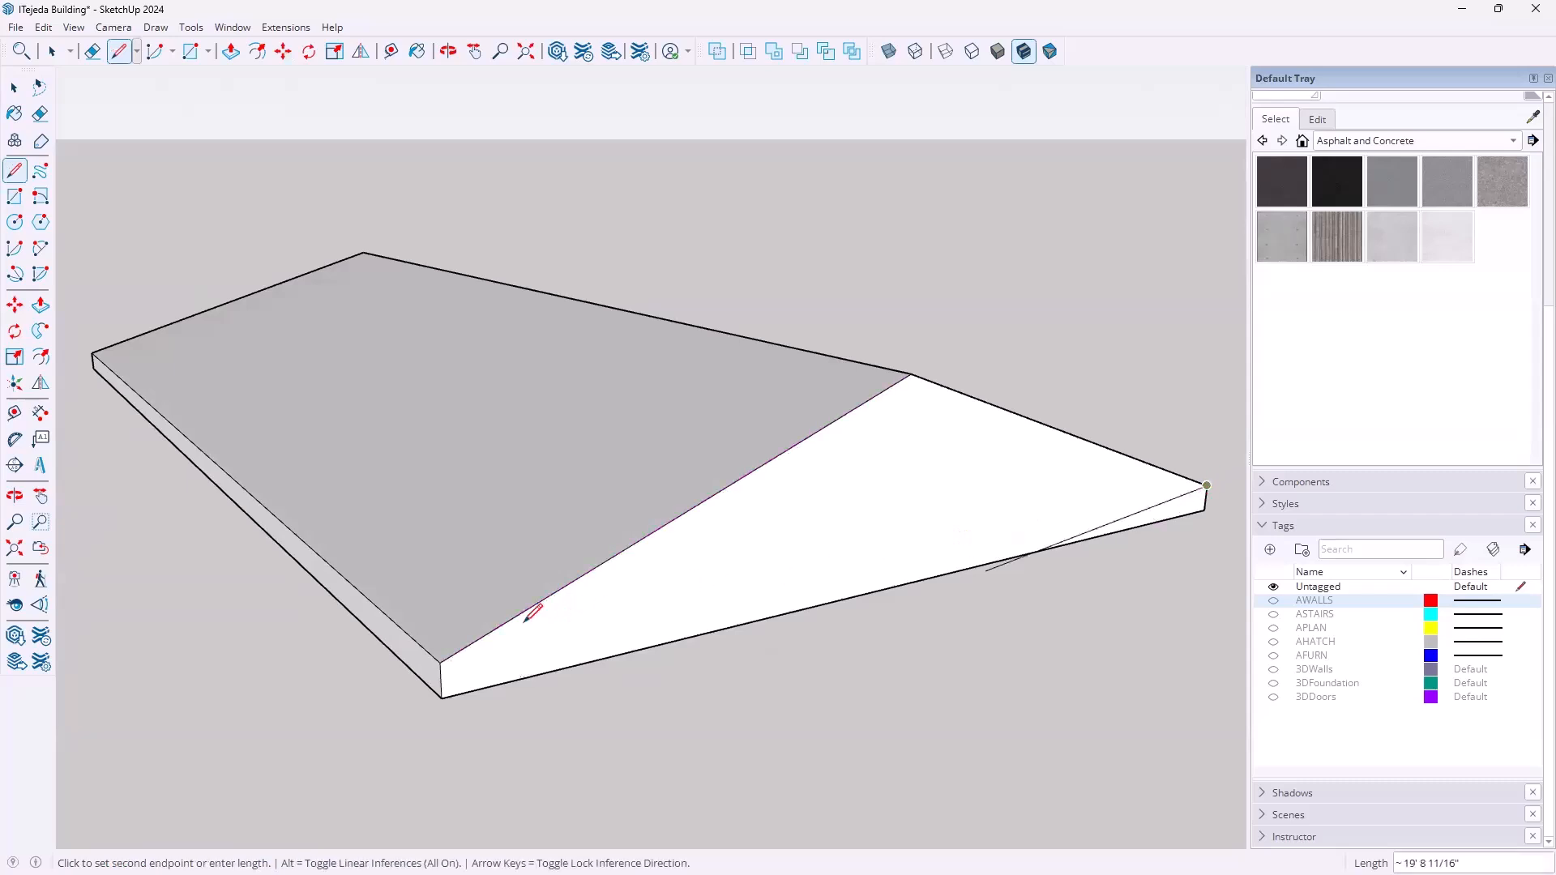
pyautogui.click(440, 662)
# Move the ridge's end point at the remaining gable 6' inward along the red axis to form the second hip
pyautogui.moveTo(591, 469); pyautogui.dragTo(654, 625, button='middle')
pyautogui.press('m')
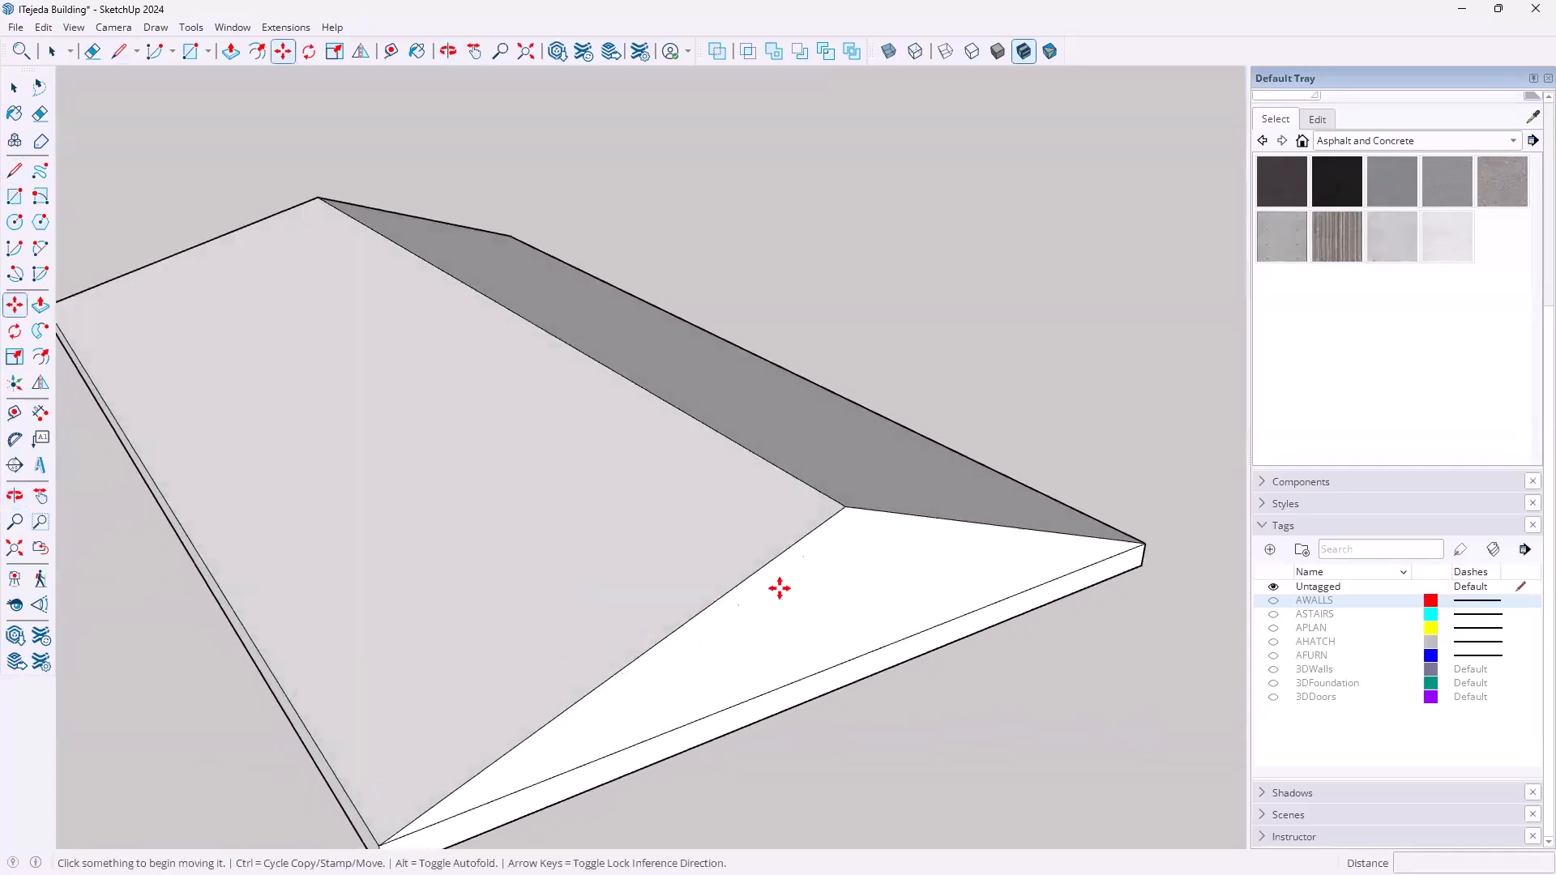
pyautogui.click(843, 507)
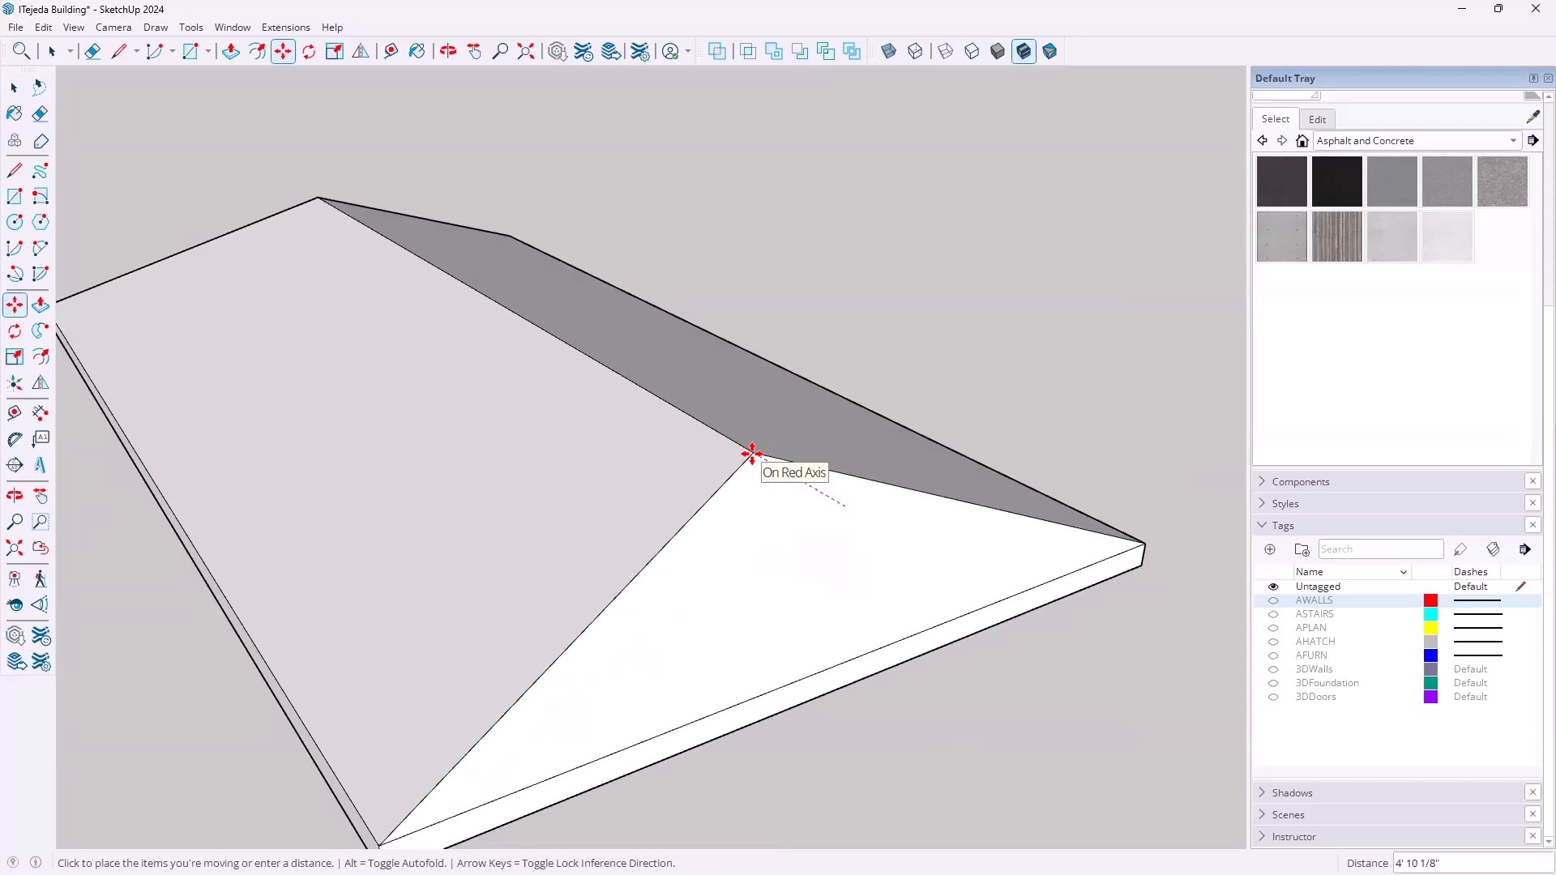
pyautogui.write("6'")
pyautogui.press('Return')
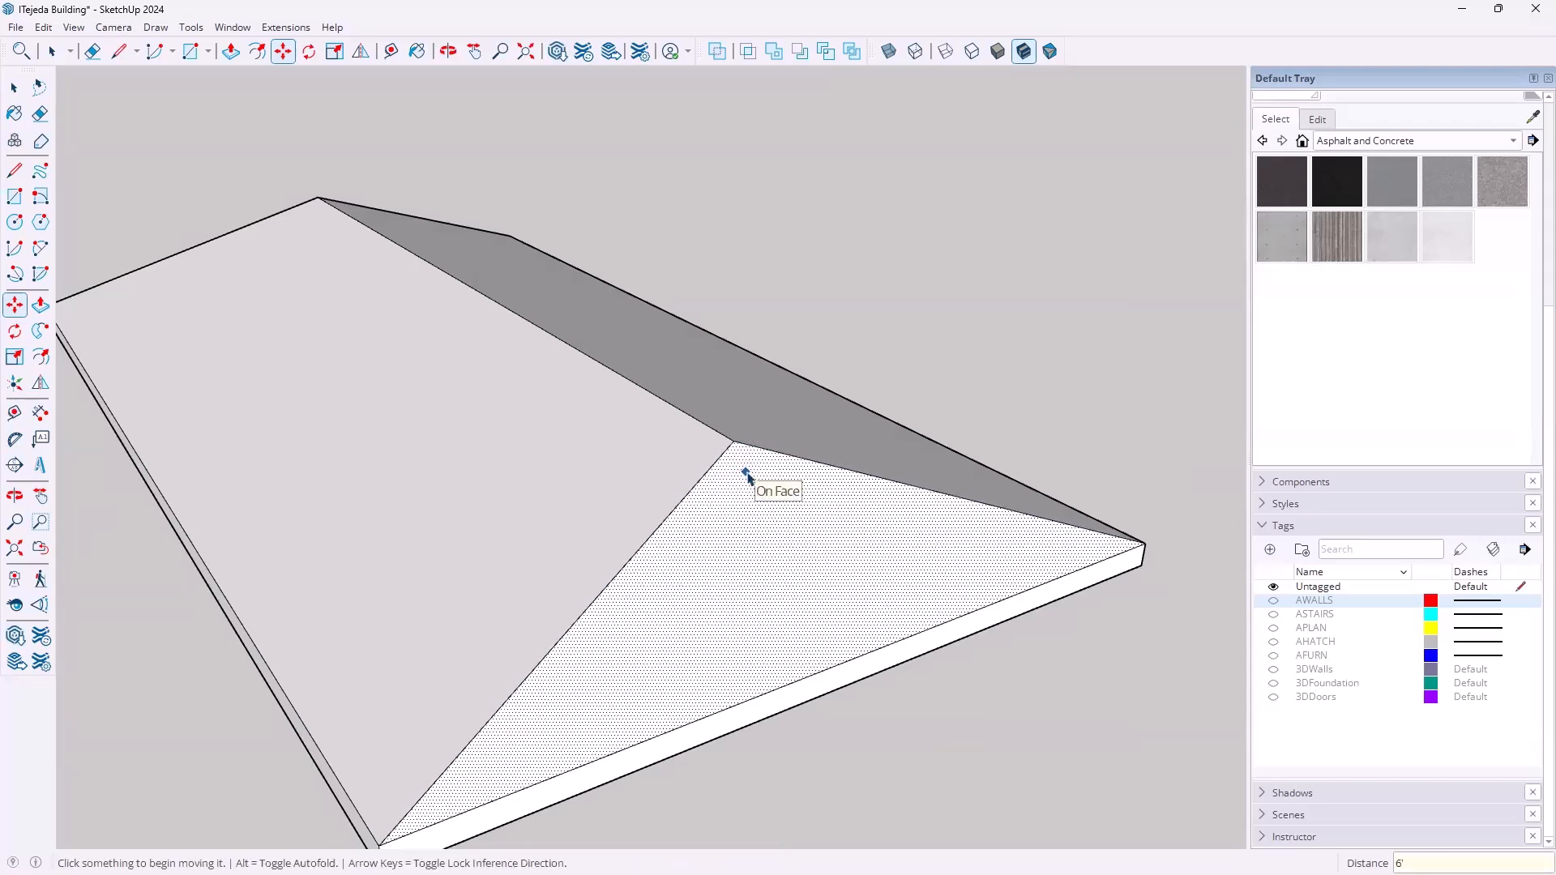
# Select all connected geometry of the hip roof and make it a group
pyautogui.press('space')
pyautogui.scroll(-5, 746, 476)
pyautogui.moveTo(519, 551); pyautogui.dragTo(717, 586, button='middle')
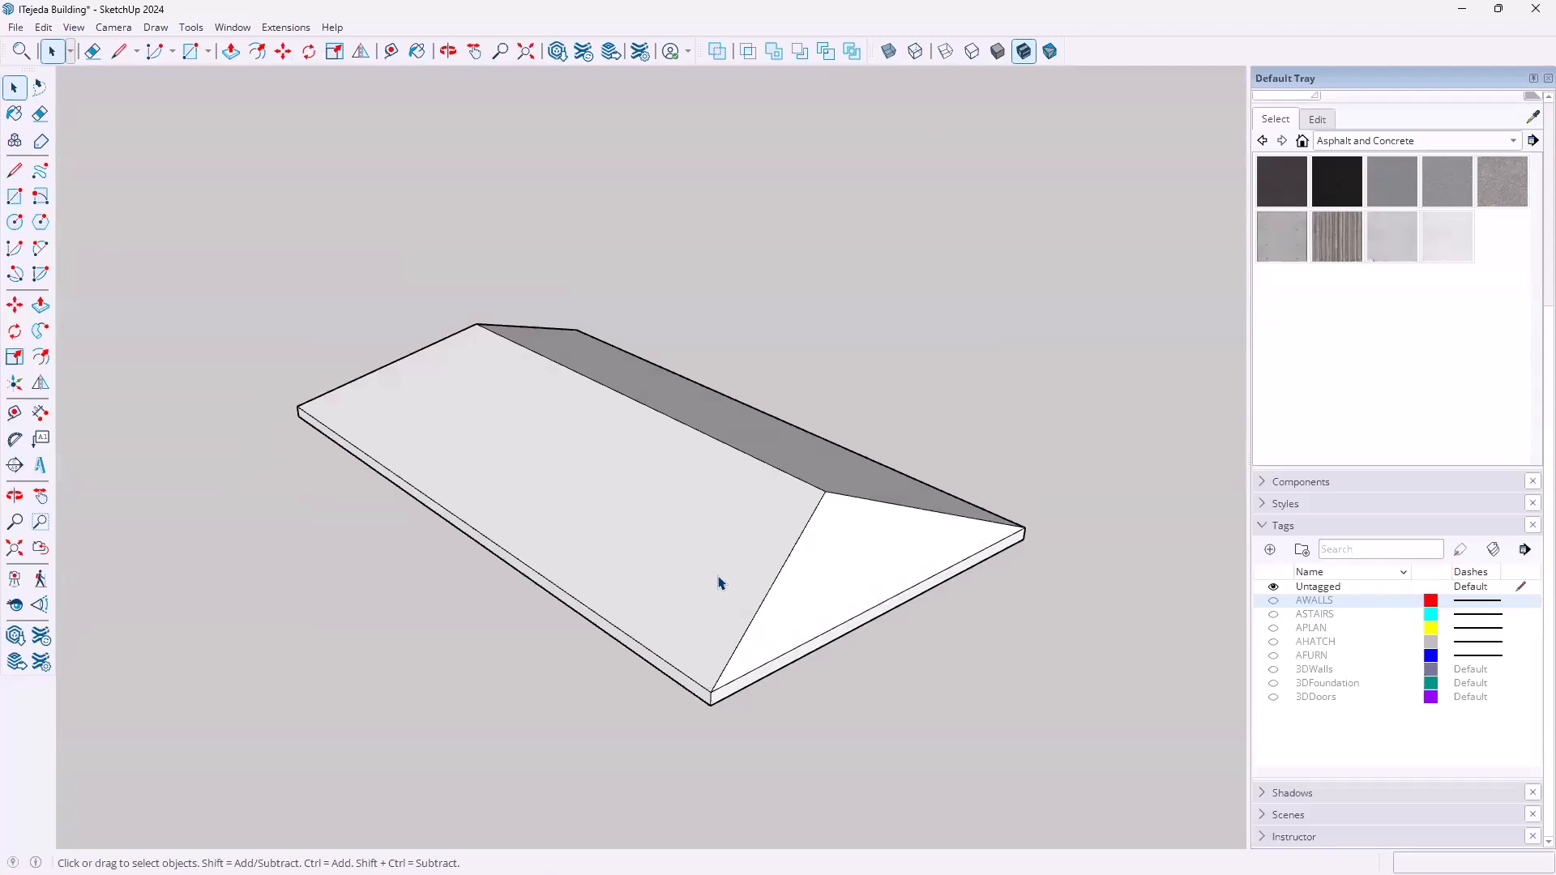
pyautogui.tripleClick(718, 582)
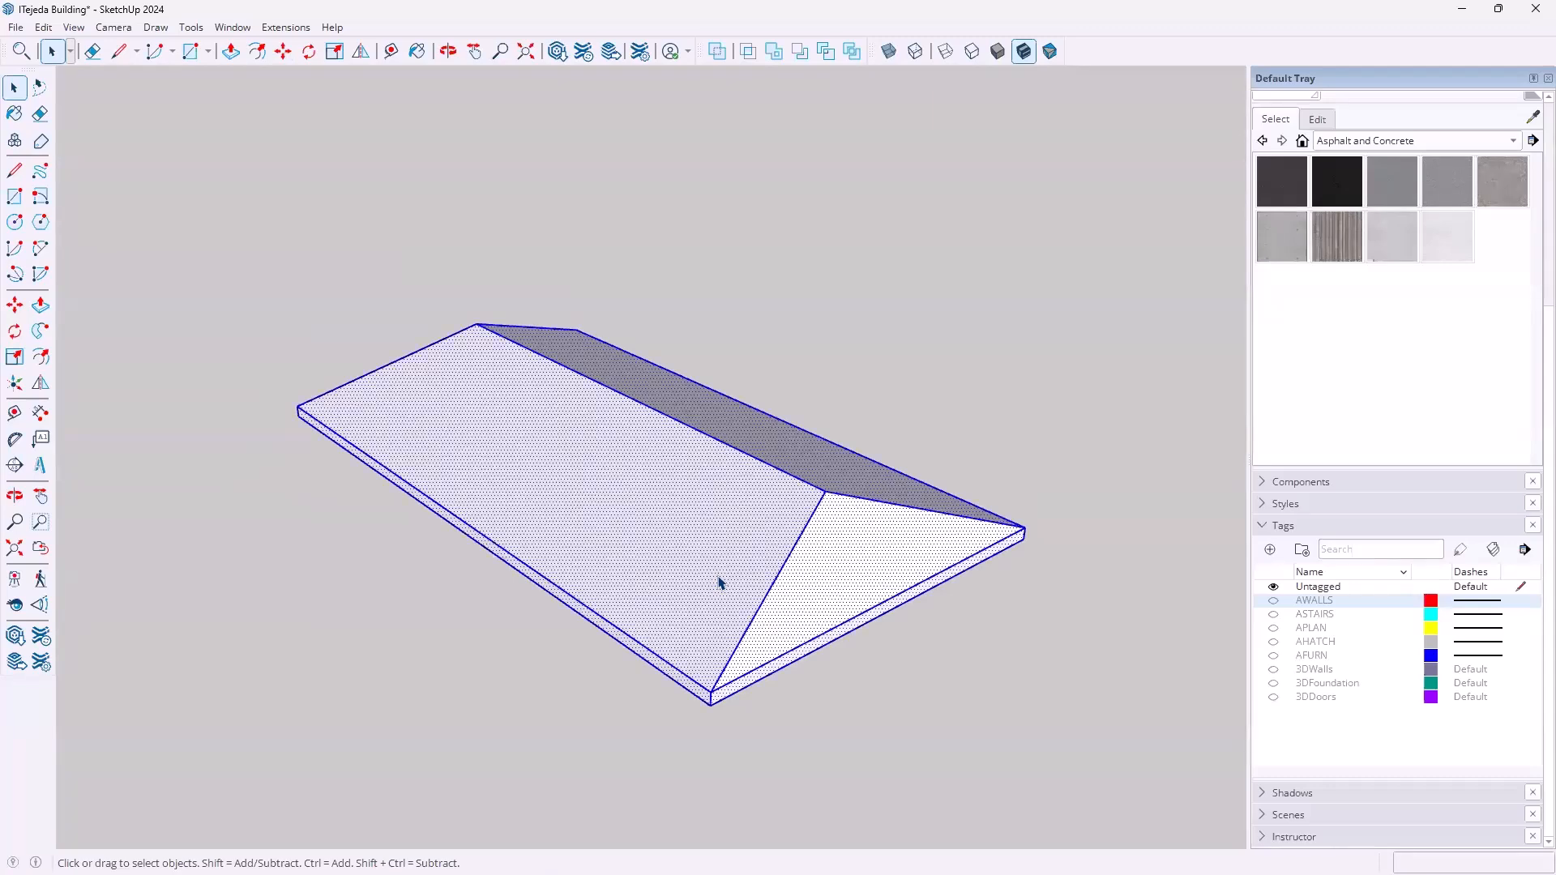
pyautogui.rightClick(720, 581)
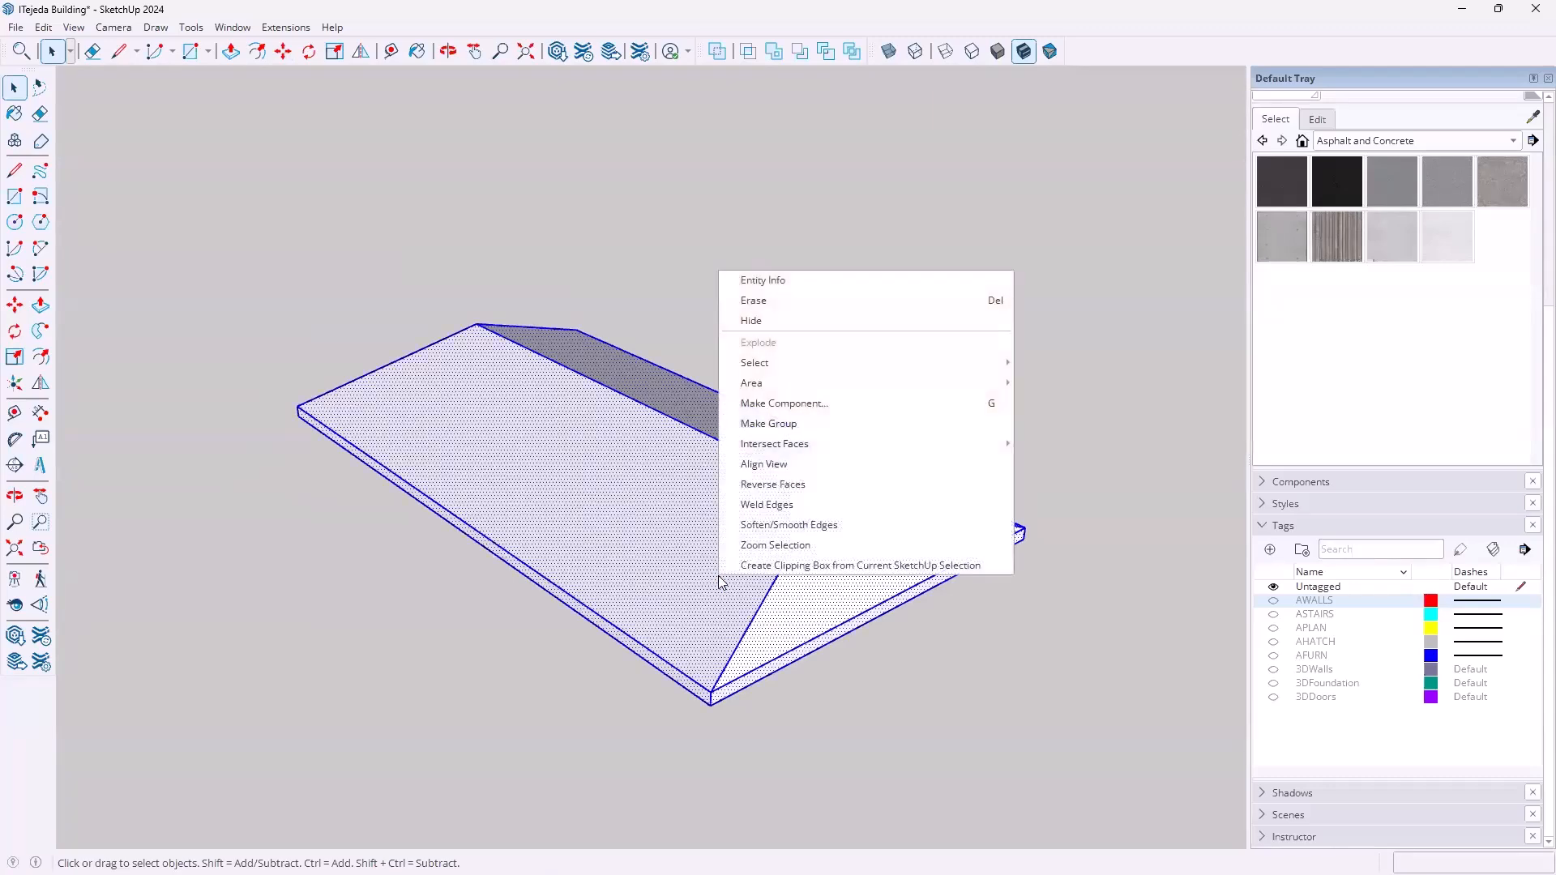
pyautogui.click(759, 424)
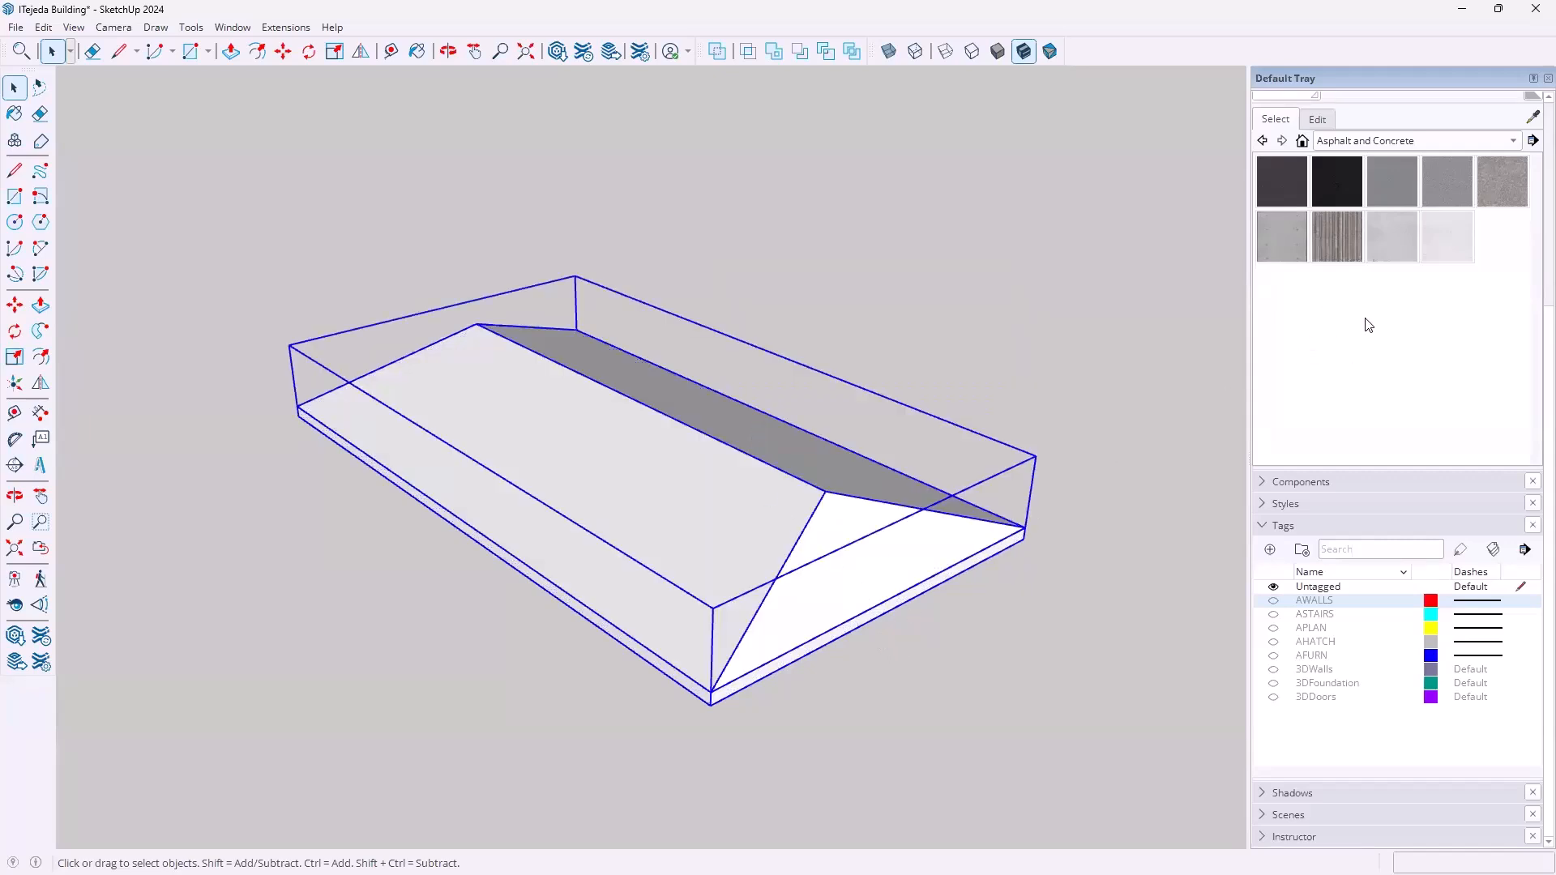
# Paint the roof group with Roofing Shingles Multi from the Roofing materials
pyautogui.click(1514, 141)
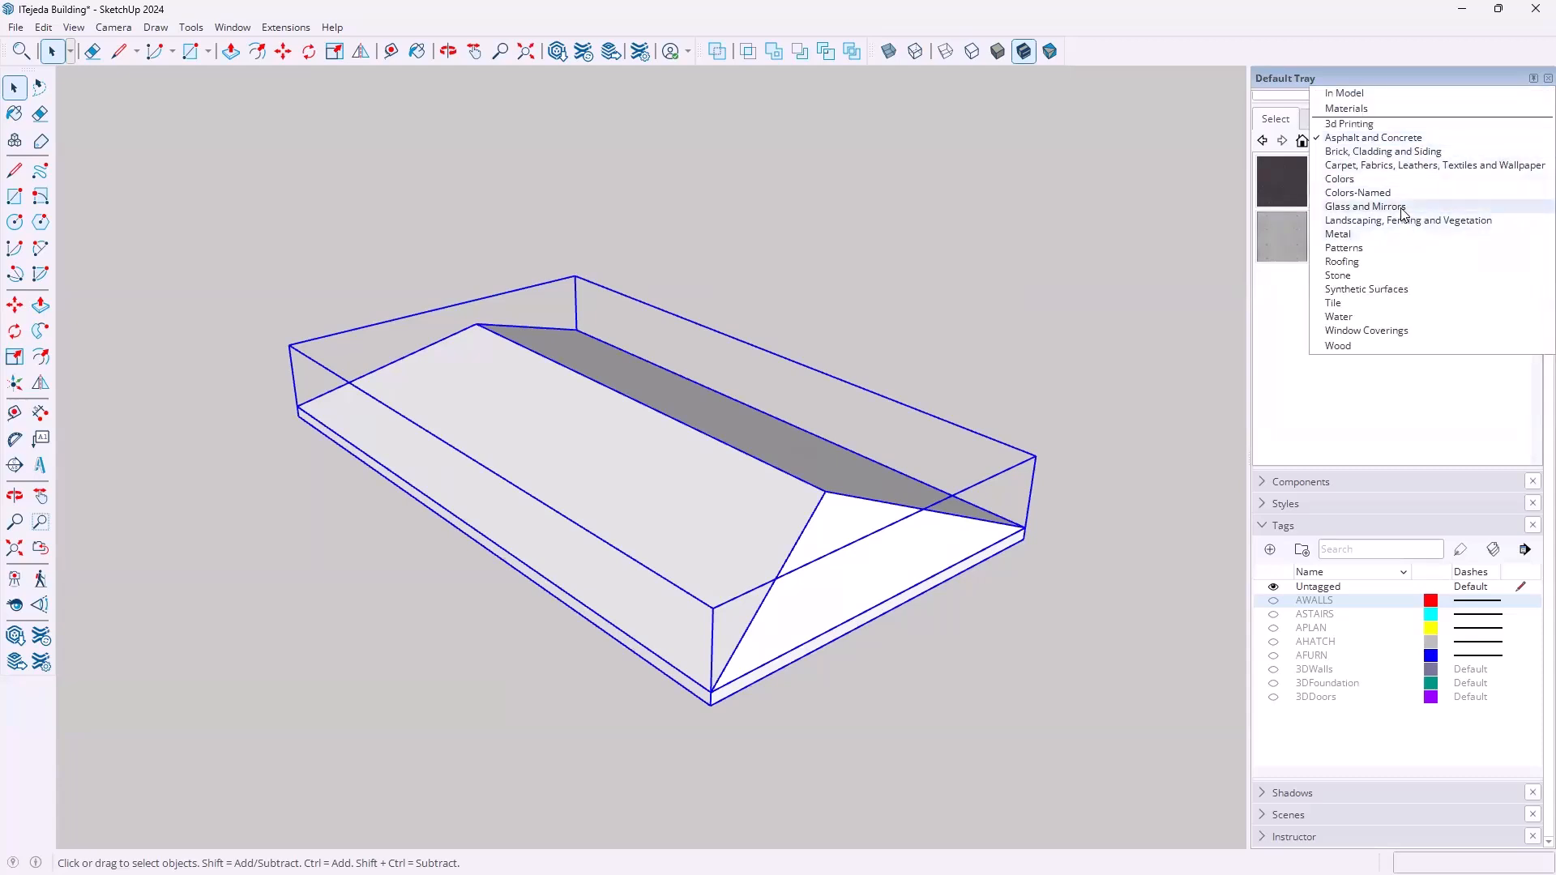
pyautogui.click(1344, 261)
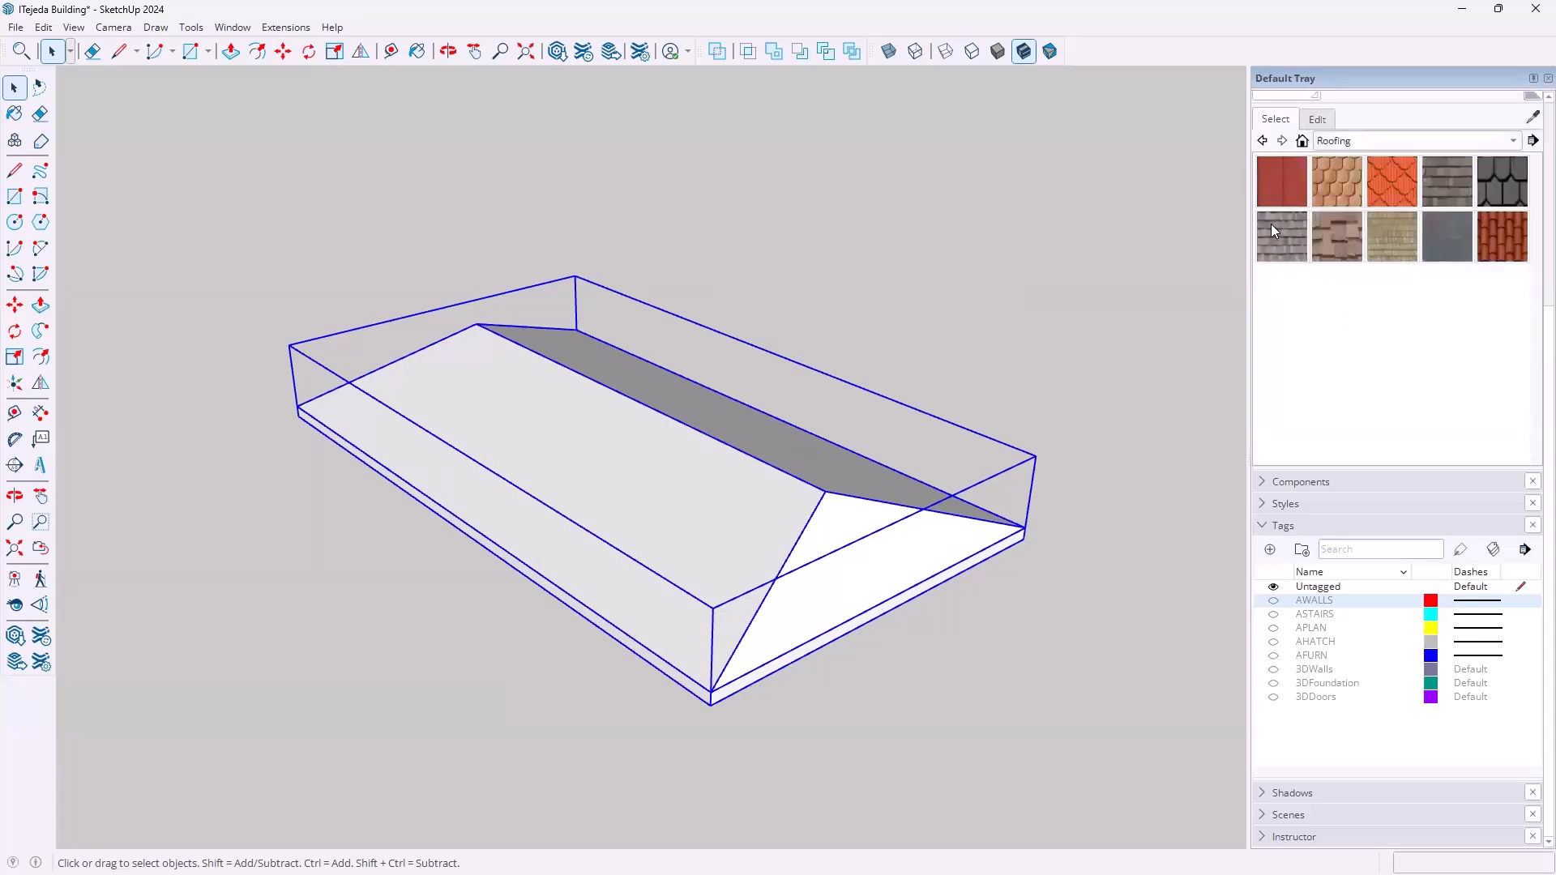
pyautogui.click(1271, 223)
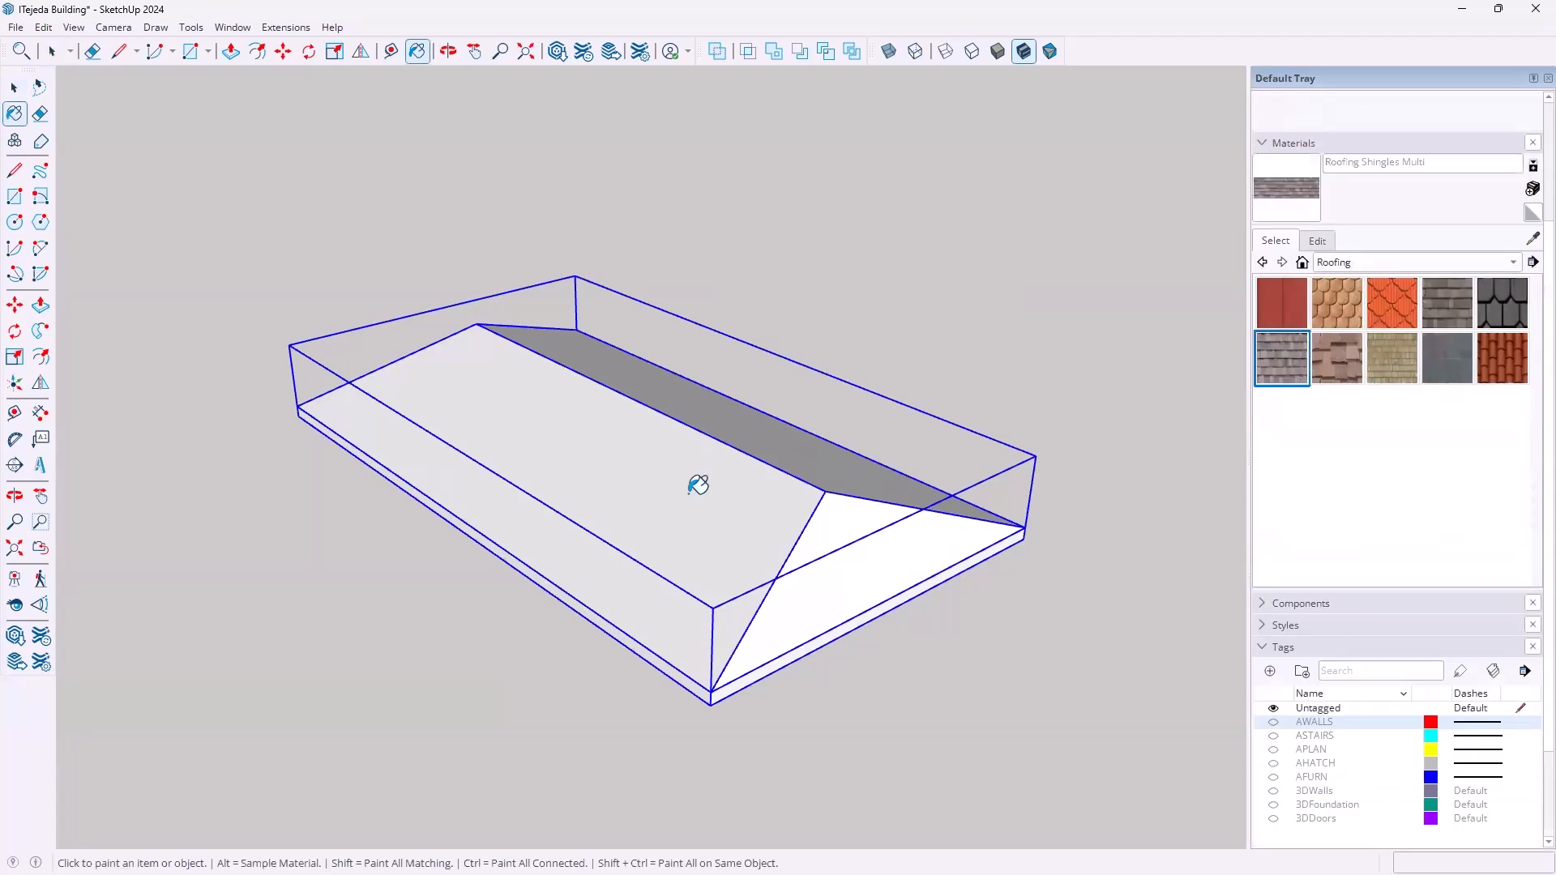
pyautogui.click(698, 485)
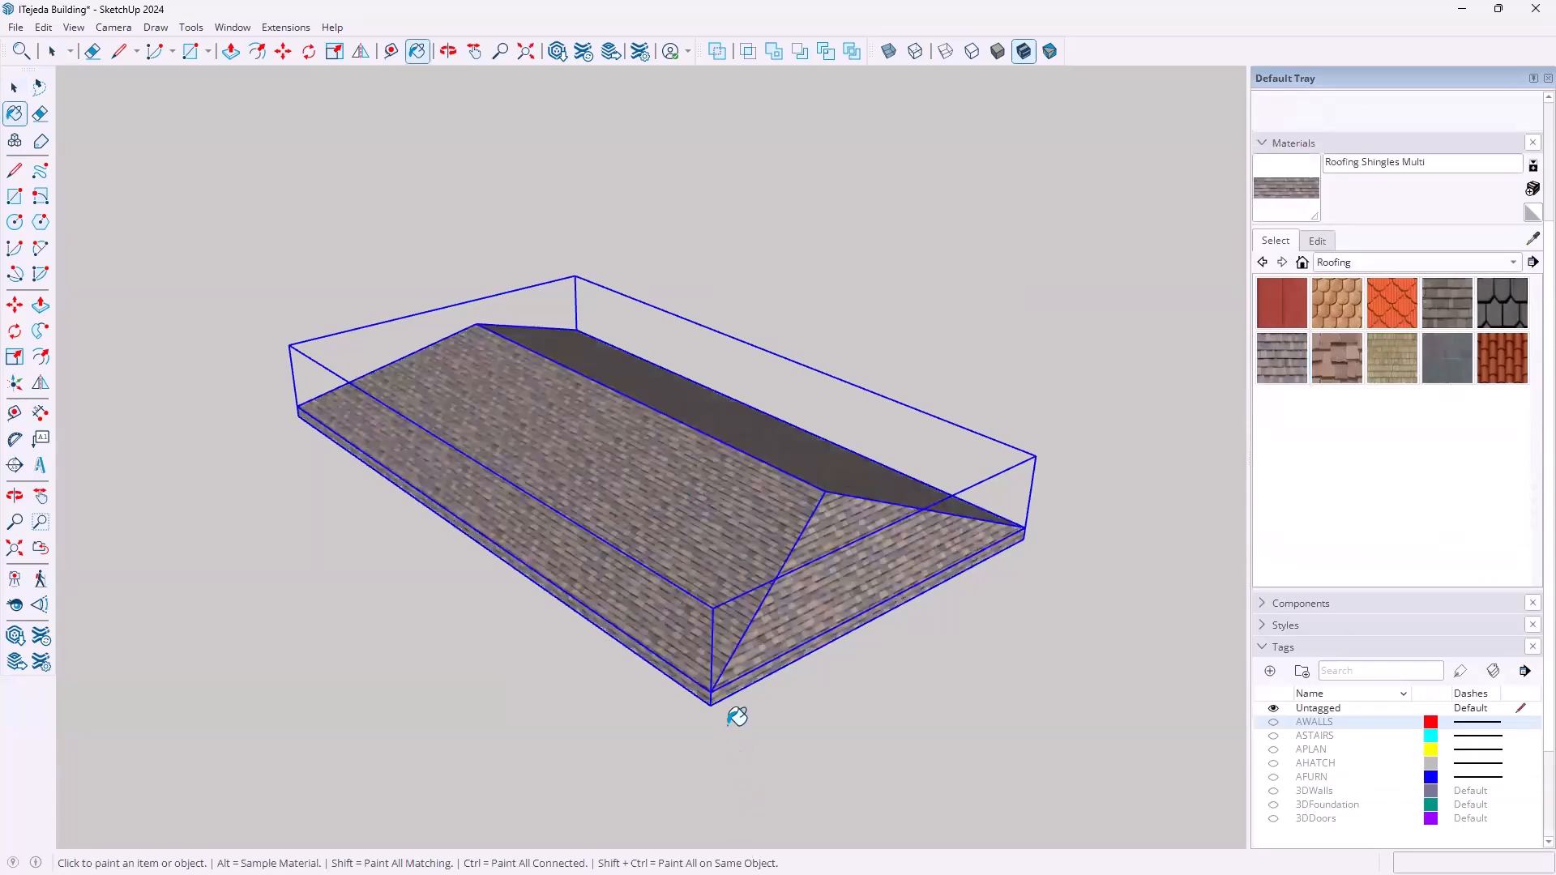
# Open the roof group for editing and paint the two fascia faces meeting at the near corner with Color C07
pyautogui.scroll(6, 737, 717)
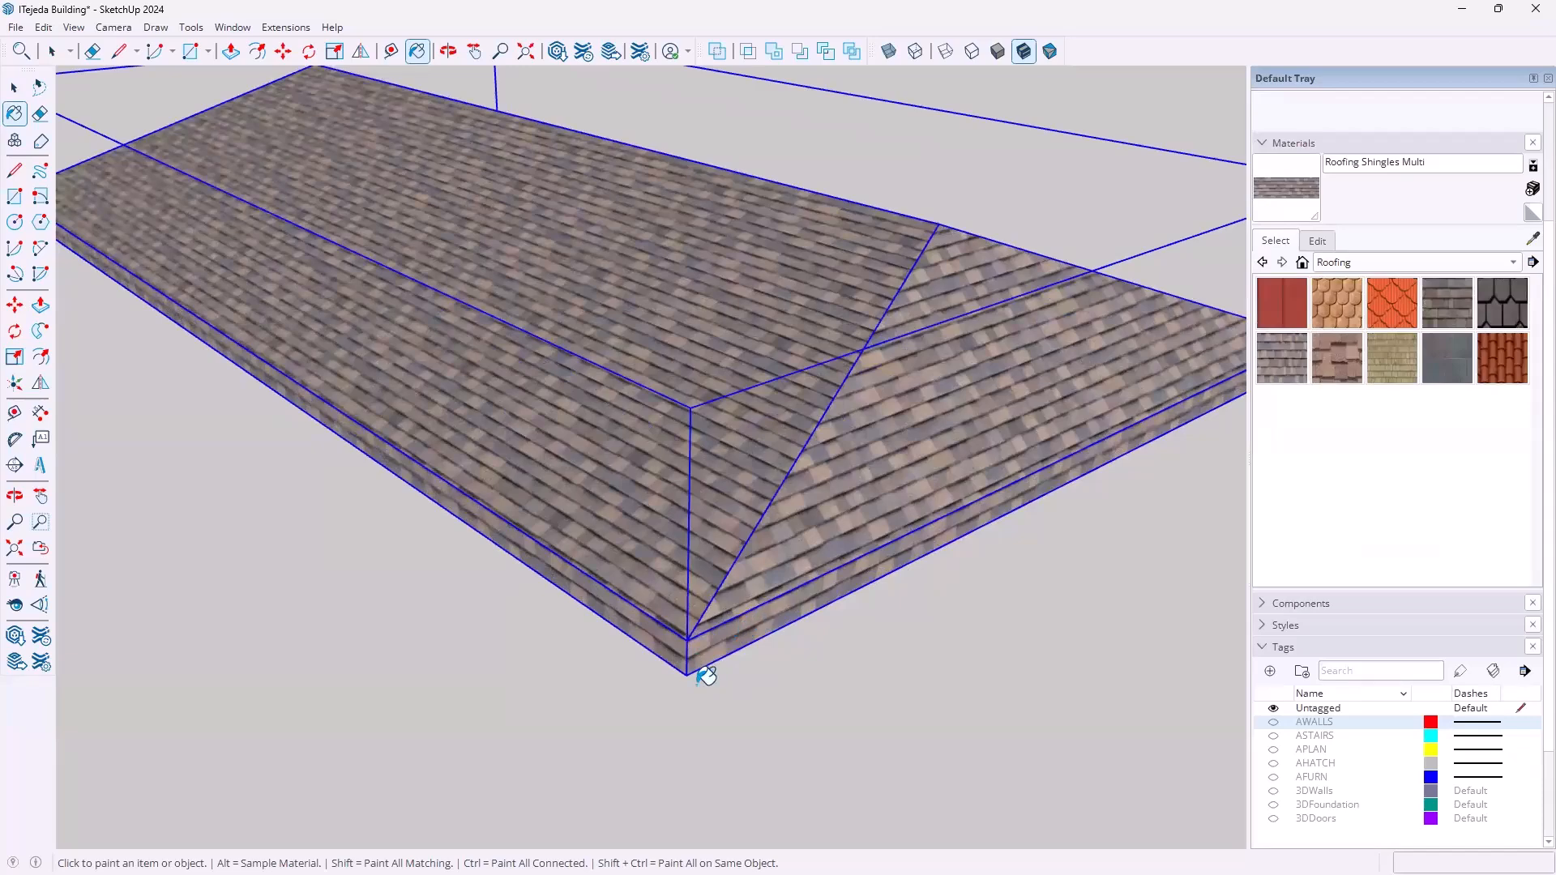
pyautogui.moveTo(684, 719)
pyautogui.mouseDown(button='middle')
pyautogui.moveTo(726, 716)
pyautogui.moveTo(785, 612)
pyautogui.moveTo(727, 559)
pyautogui.moveTo(708, 566)
pyautogui.mouseUp(button='middle')
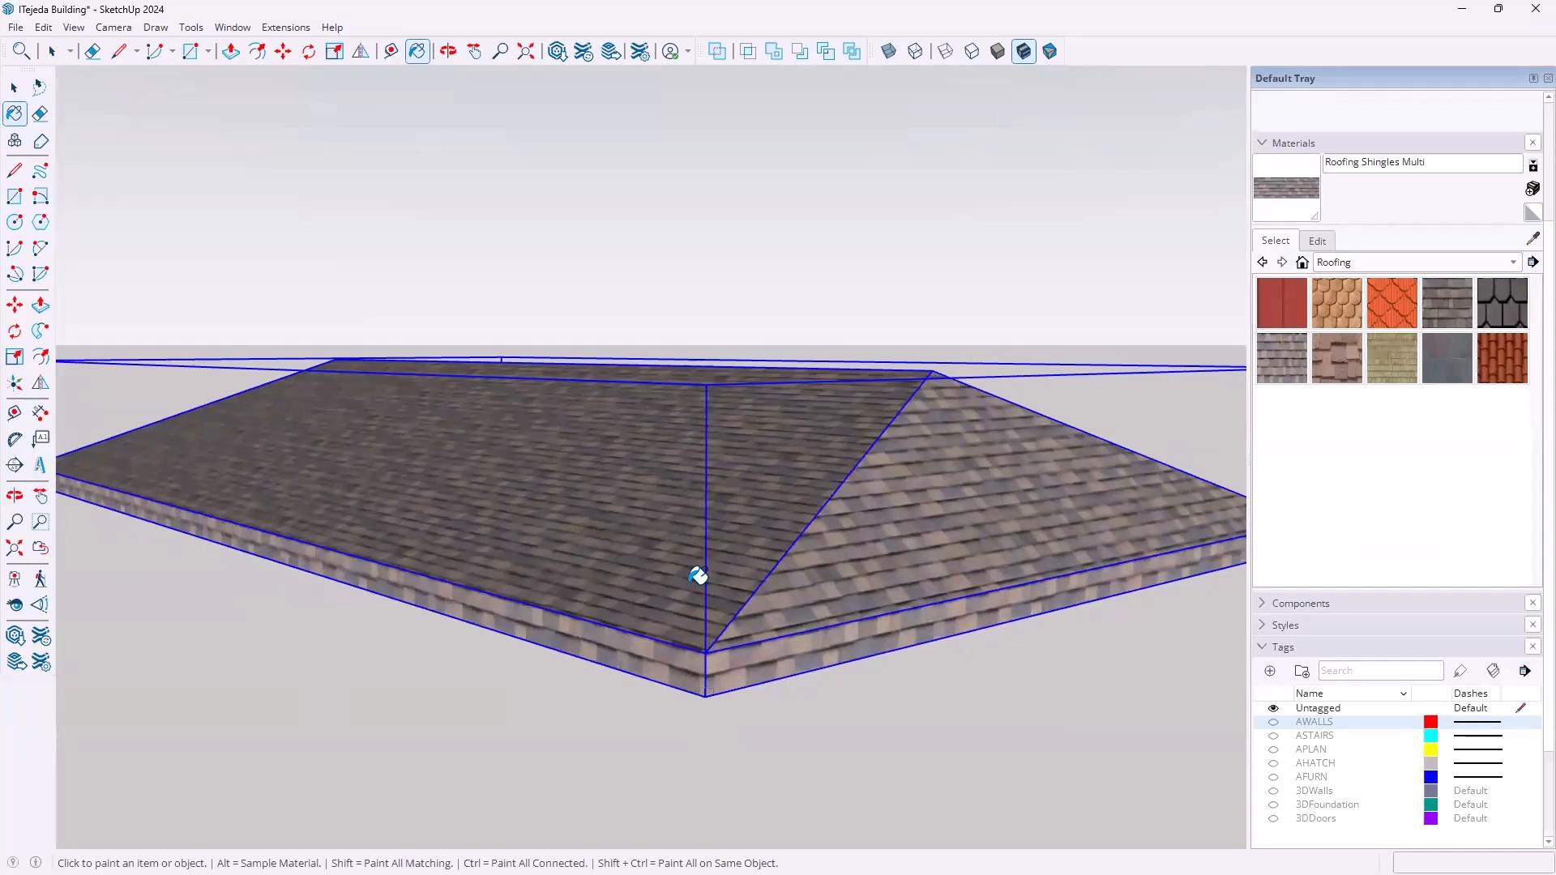
pyautogui.press('space')
pyautogui.doubleClick(641, 523)
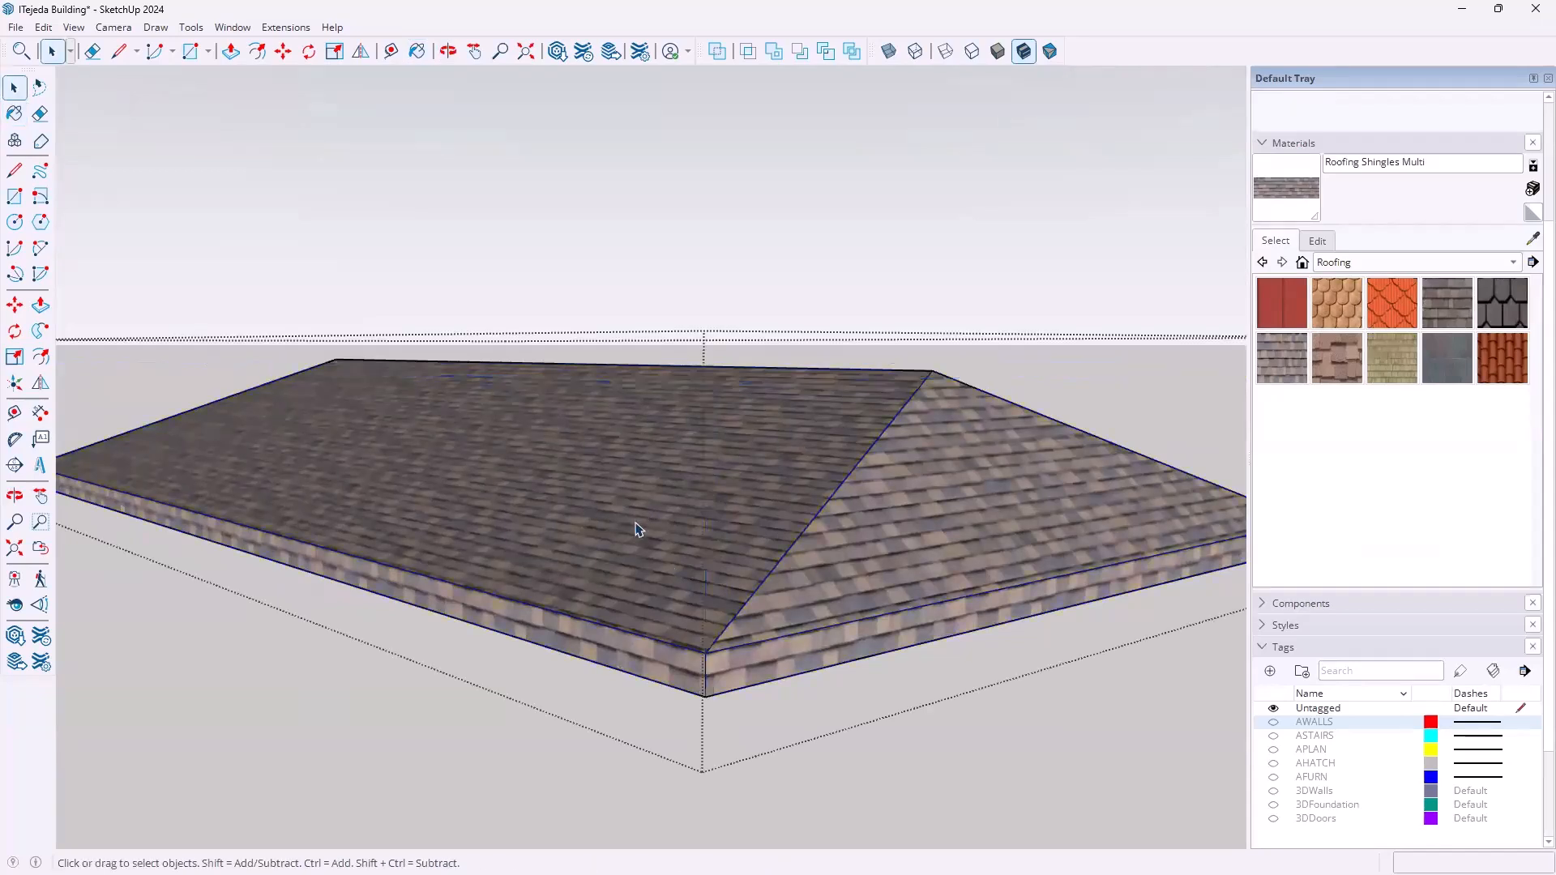
pyautogui.click(1513, 264)
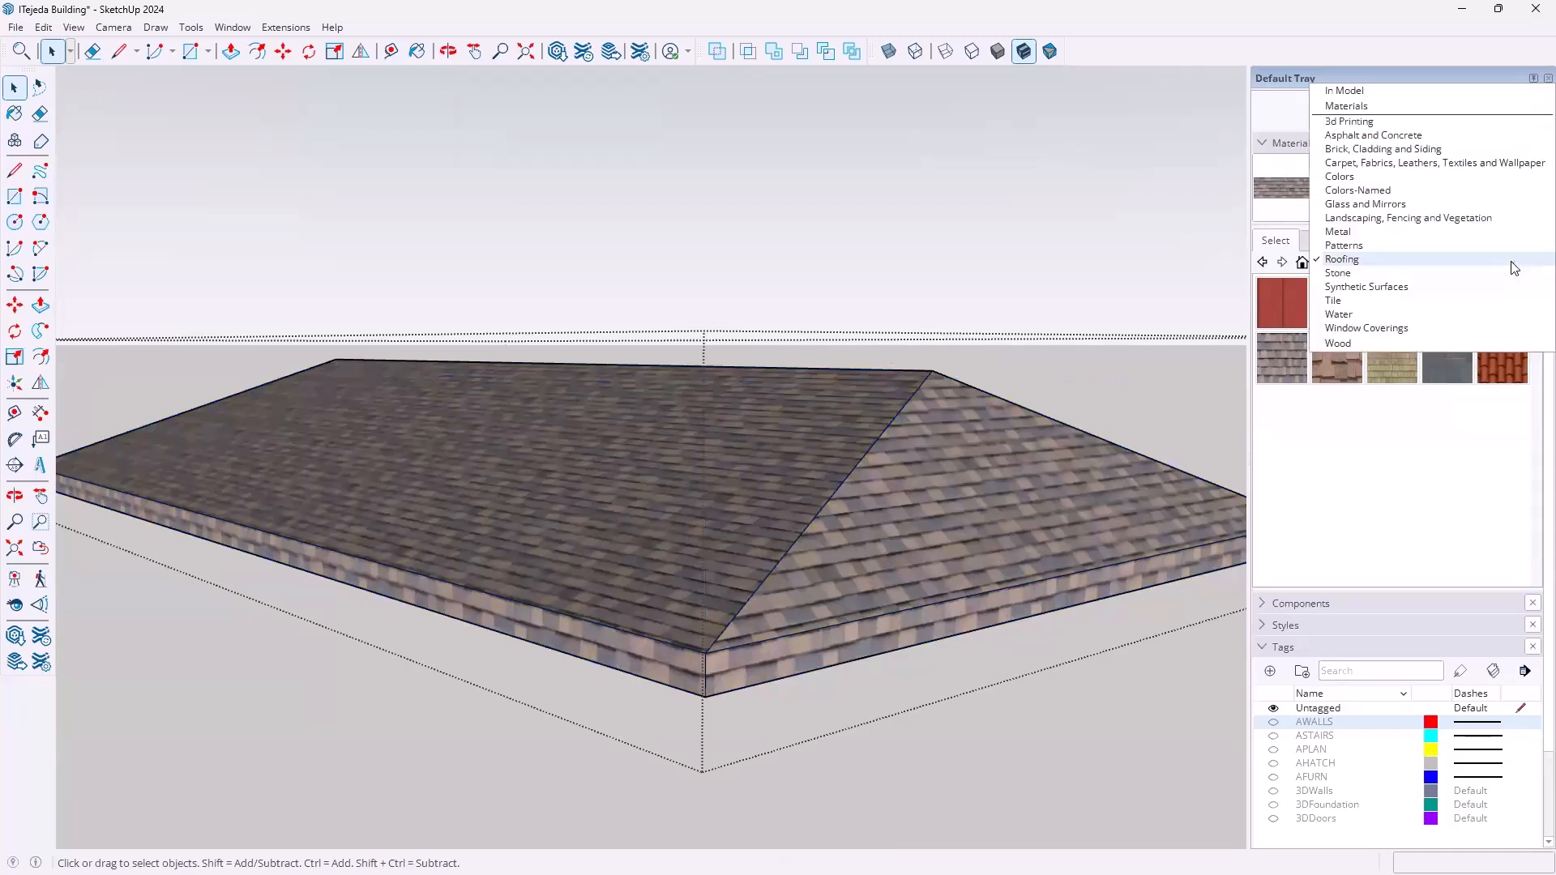
pyautogui.click(1364, 188)
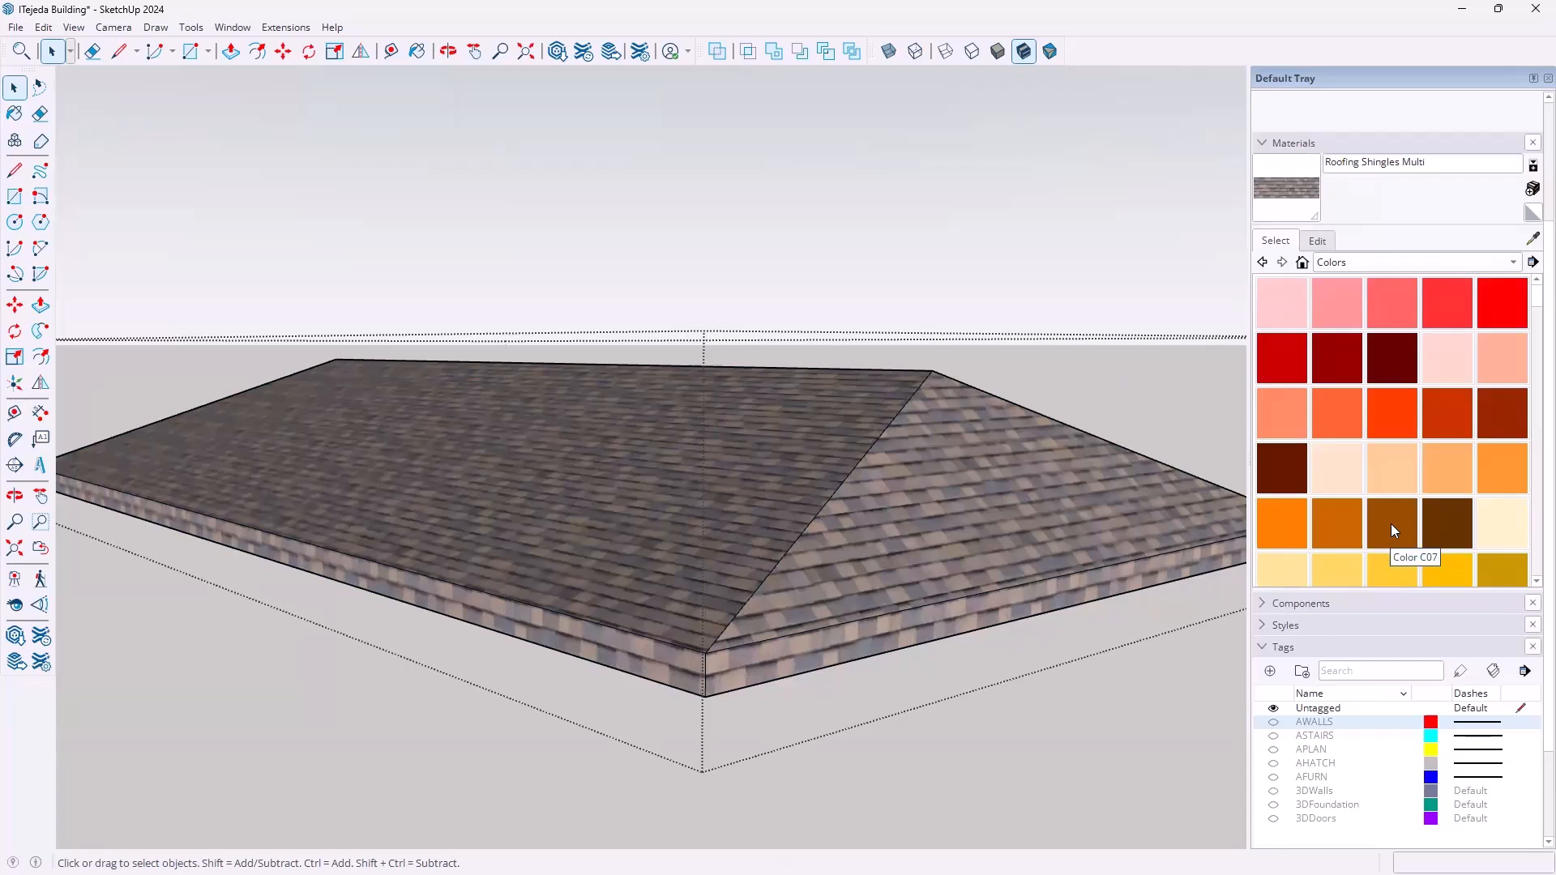
pyautogui.click(1392, 525)
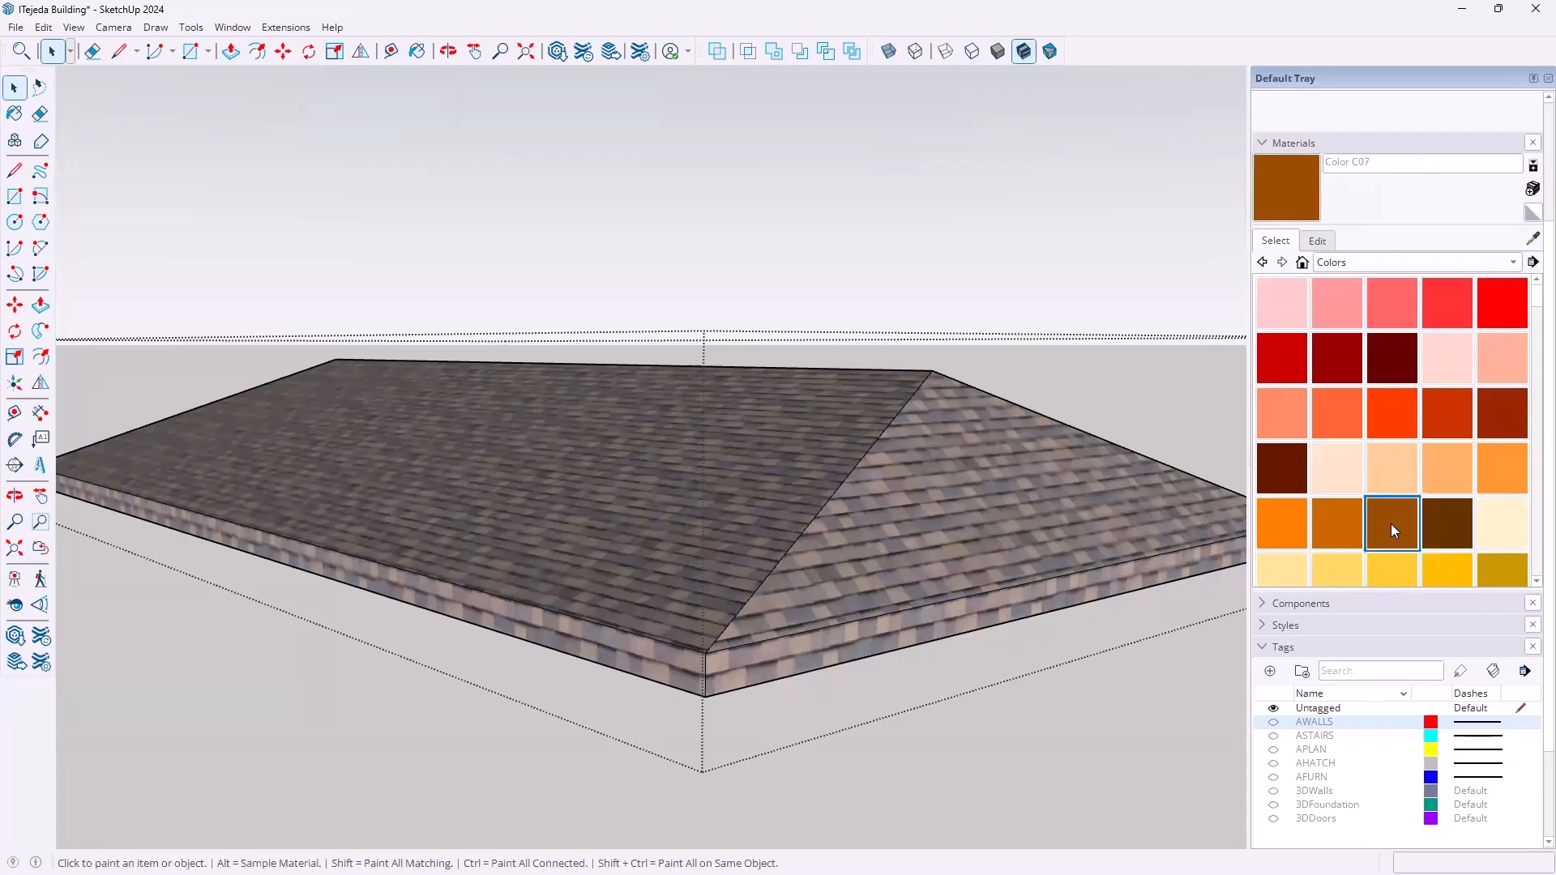
pyautogui.click(786, 655)
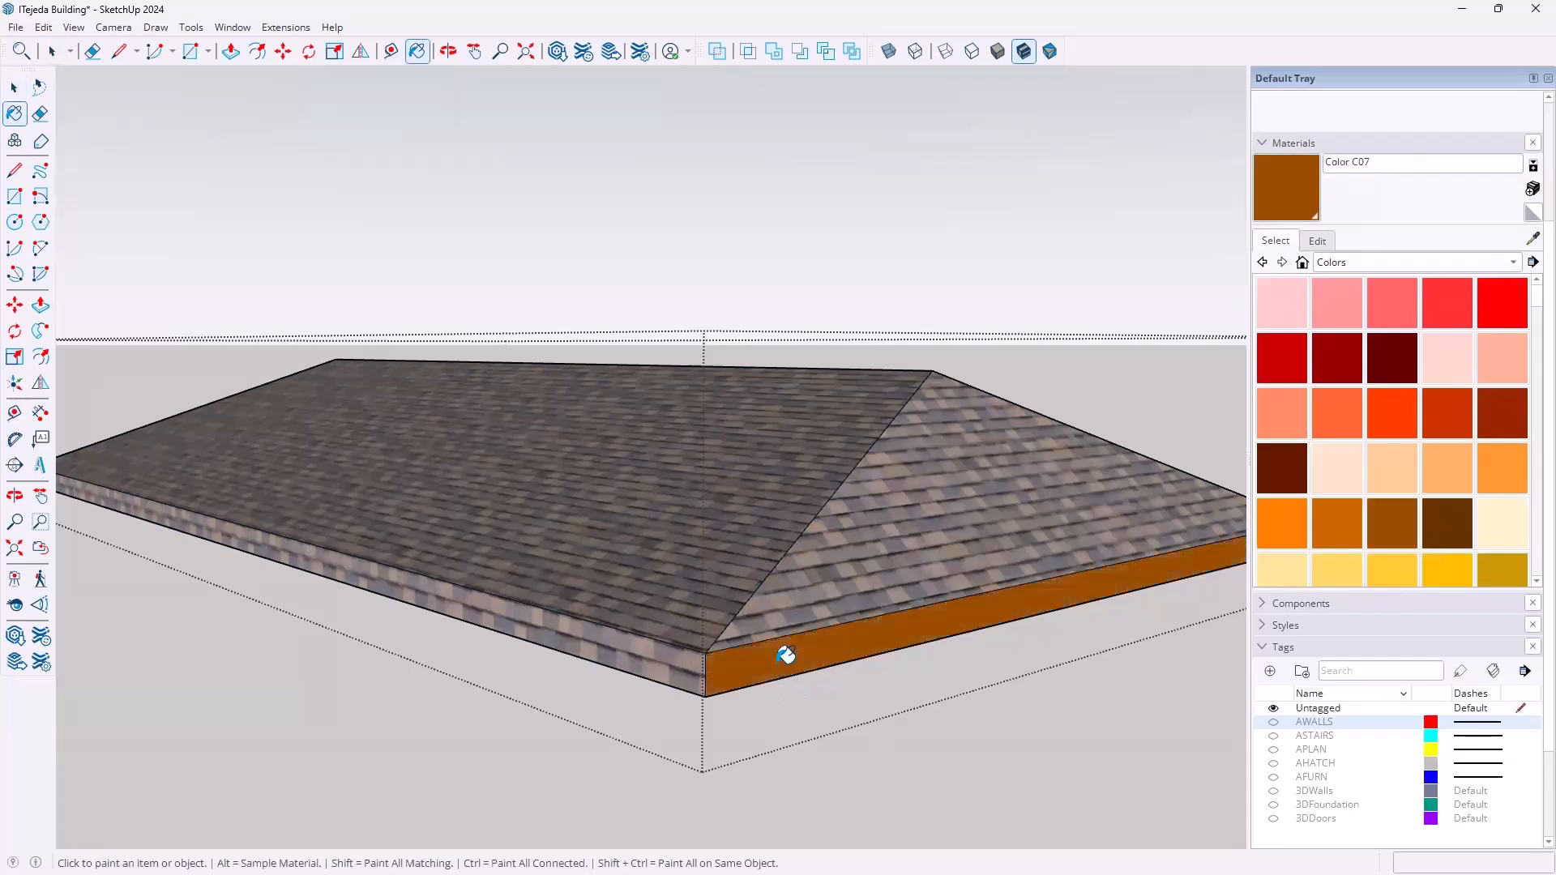
pyautogui.click(686, 652)
# Paint the two remaining fascia faces on the roof's opposite sides with Color C07
pyautogui.scroll(-3, 694, 645)
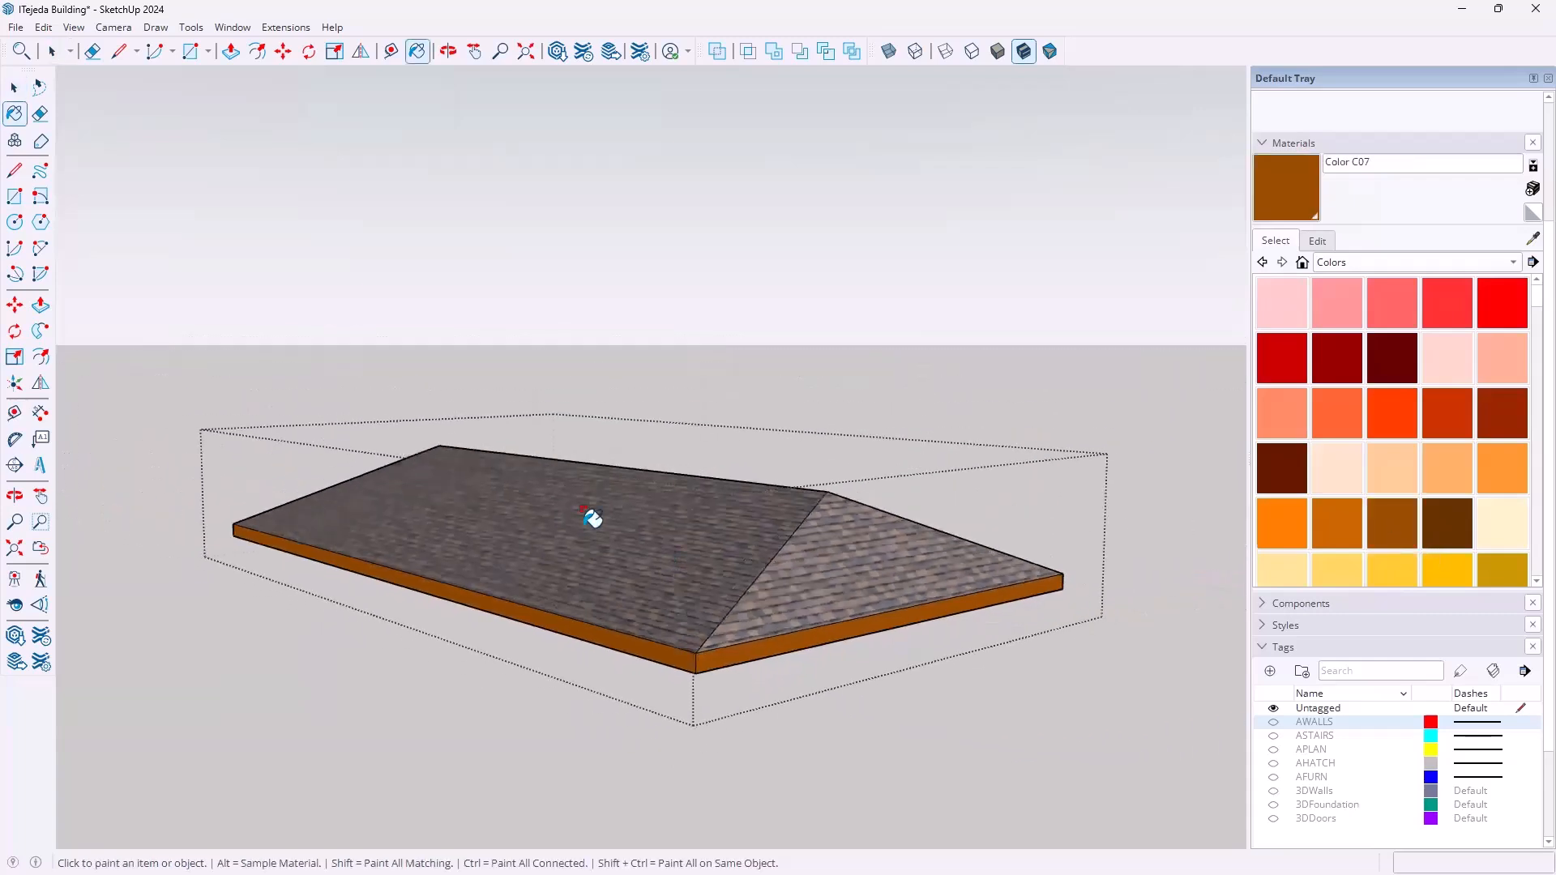
pyautogui.moveTo(430, 410); pyautogui.dragTo(810, 584, button='middle')
pyautogui.scroll(3, 815, 567)
pyautogui.click(813, 559)
pyautogui.click(869, 559)
pyautogui.scroll(-3, 896, 520)
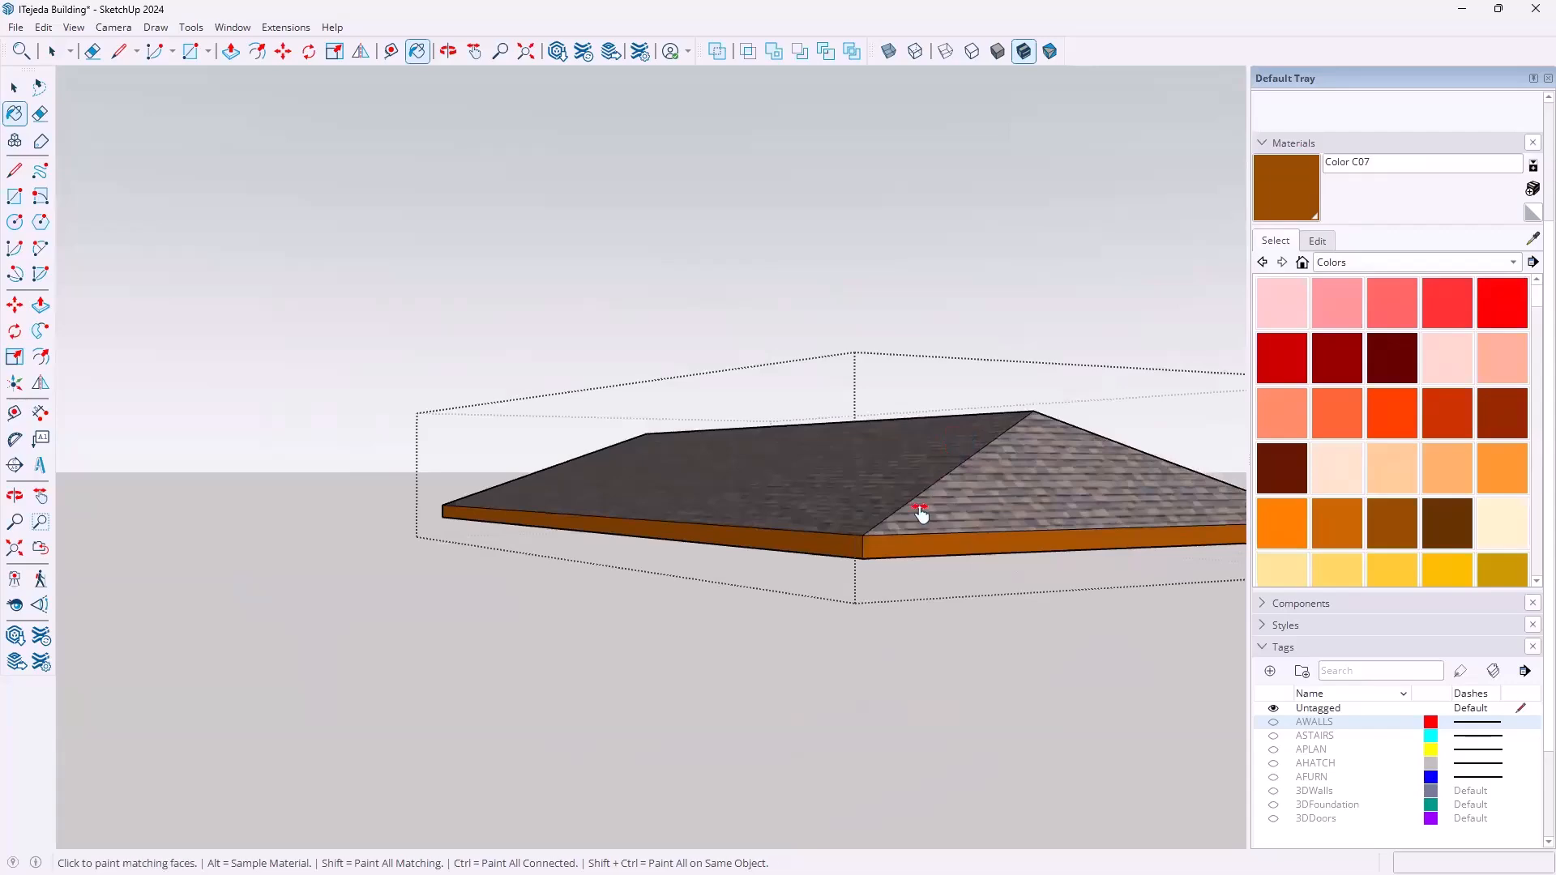
# Close the roof group to finish editing it
pyautogui.keyDown('shift'); pyautogui.moveTo(922, 513); pyautogui.dragTo(878, 592, button='middle'); pyautogui.keyUp('shift')
pyautogui.moveTo(522, 595)
pyautogui.mouseDown(button='middle')
pyautogui.moveTo(762, 556)
pyautogui.moveTo(750, 642)
pyautogui.moveTo(618, 705)
pyautogui.moveTo(689, 538)
pyautogui.moveTo(674, 497)
pyautogui.moveTo(763, 532)
pyautogui.mouseUp(button='middle')
pyautogui.scroll(-2, 866, 458)
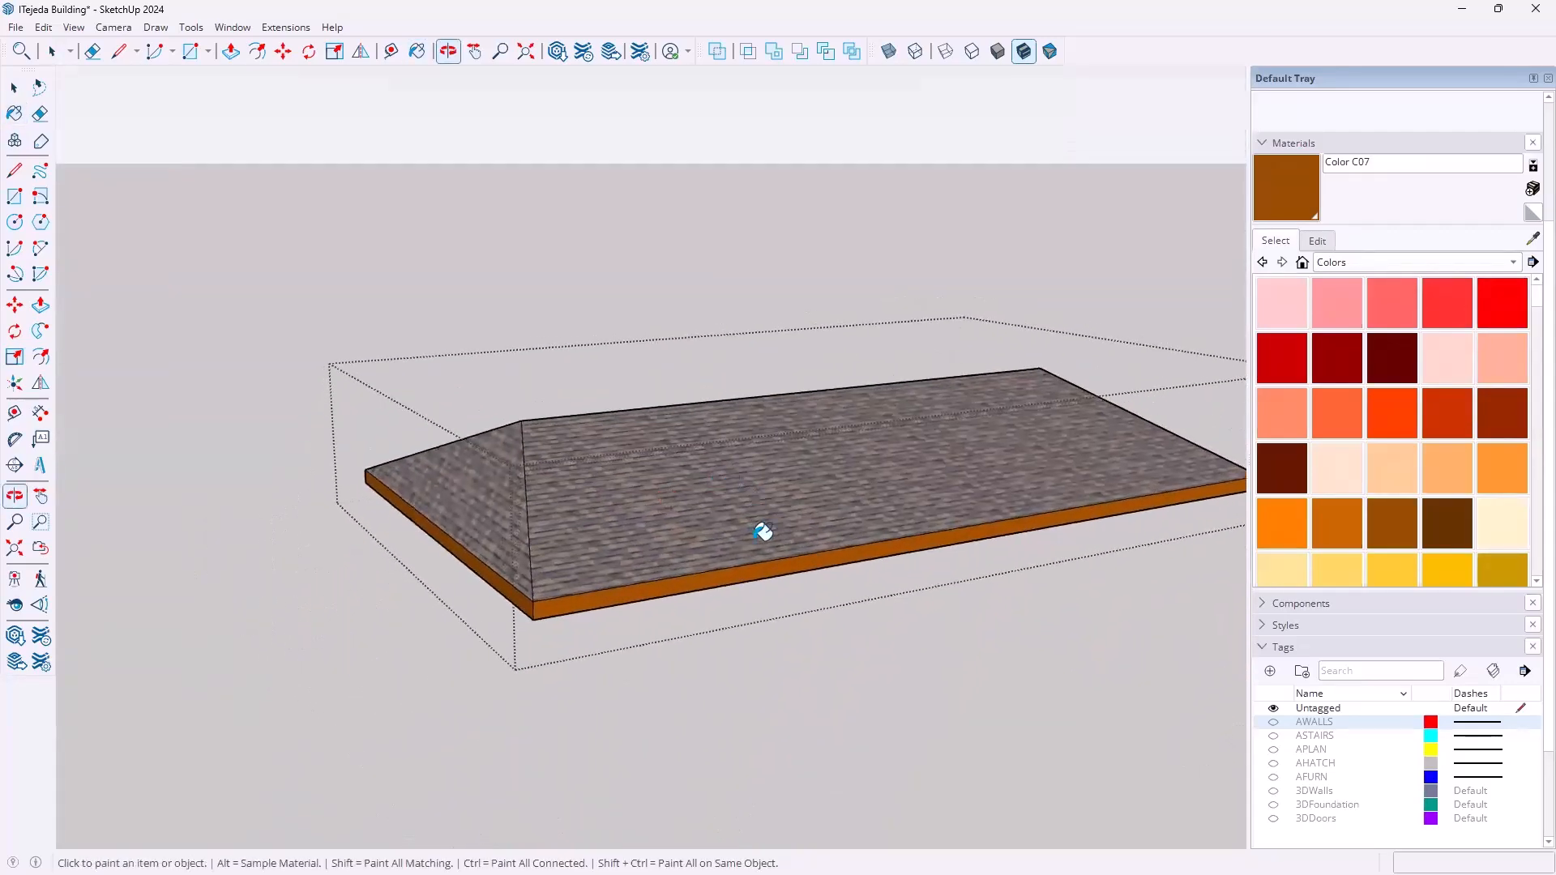
pyautogui.press('space')
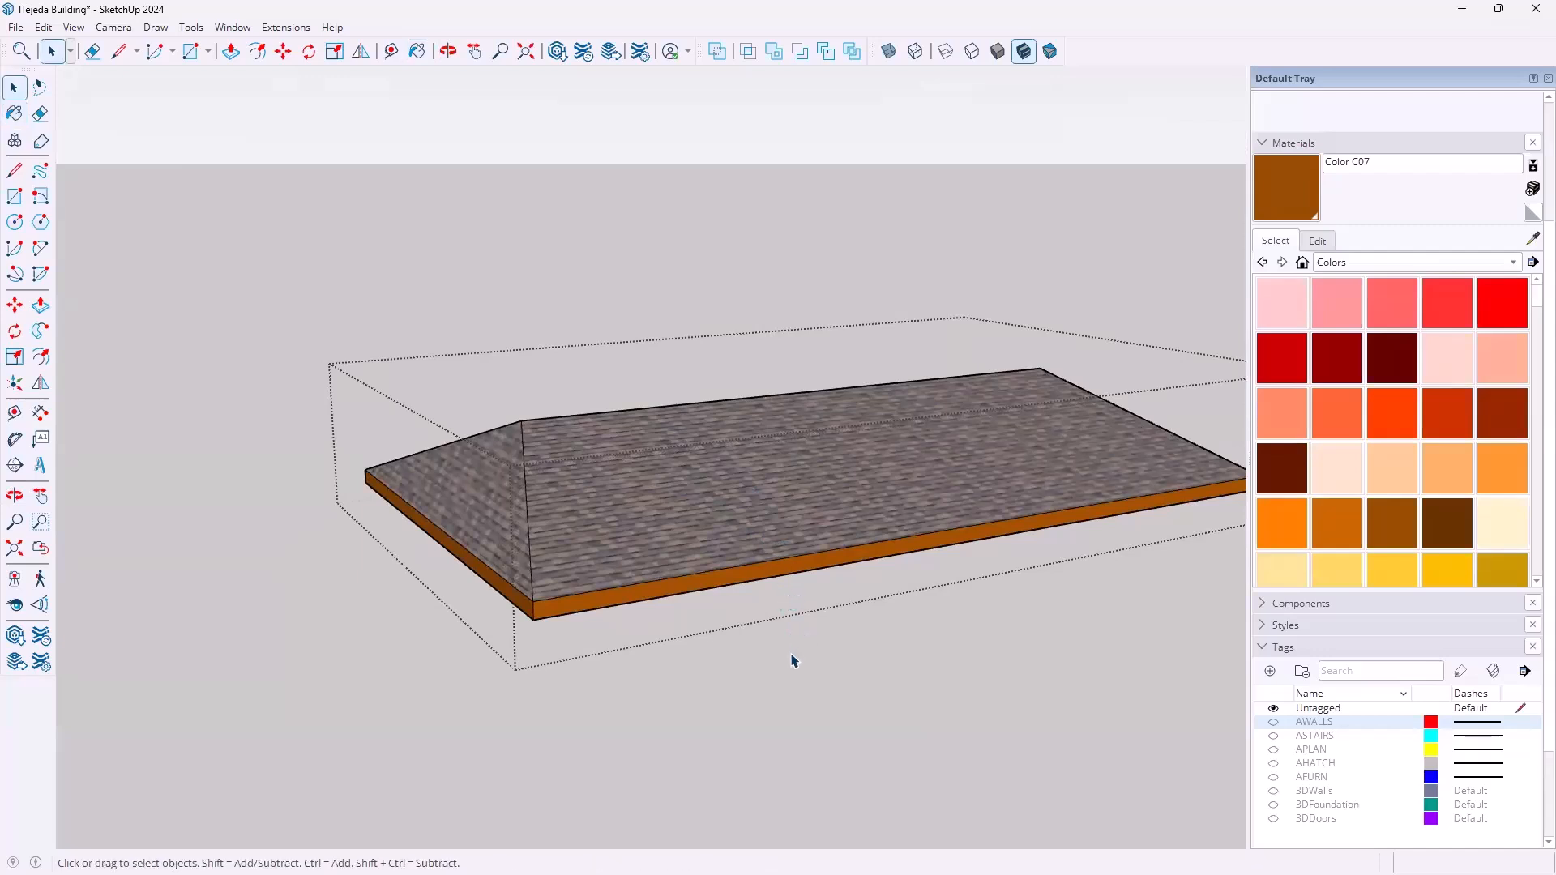
pyautogui.click(801, 678)
pyautogui.moveTo(844, 645); pyautogui.dragTo(882, 641, button='middle')
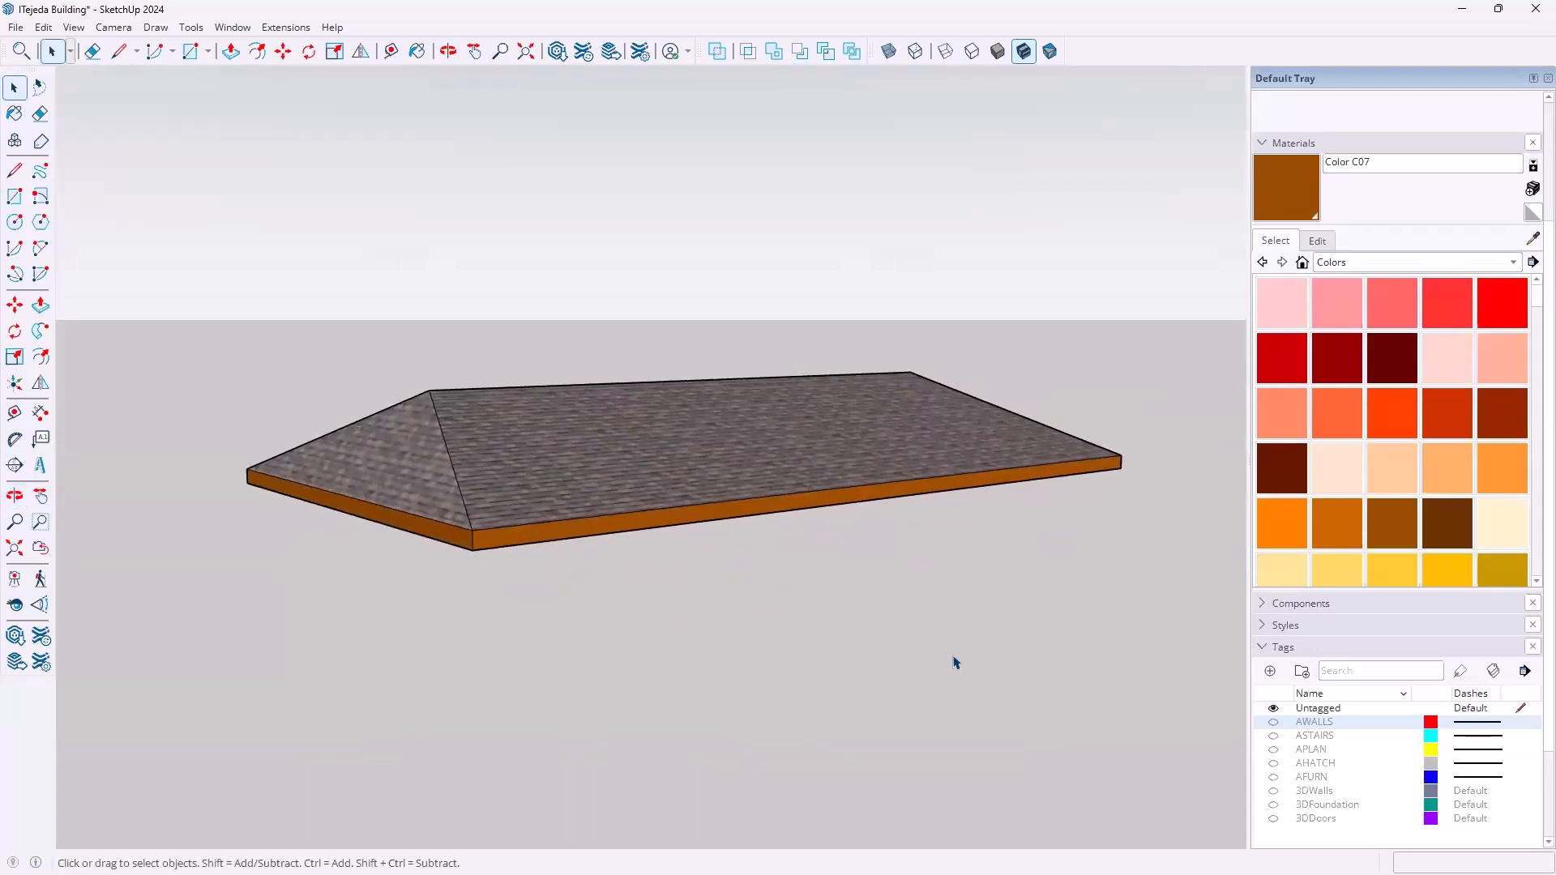
# Make the 3DWalls tag visible and turn on X-ray display to see through the walls and roof
pyautogui.click(1273, 792)
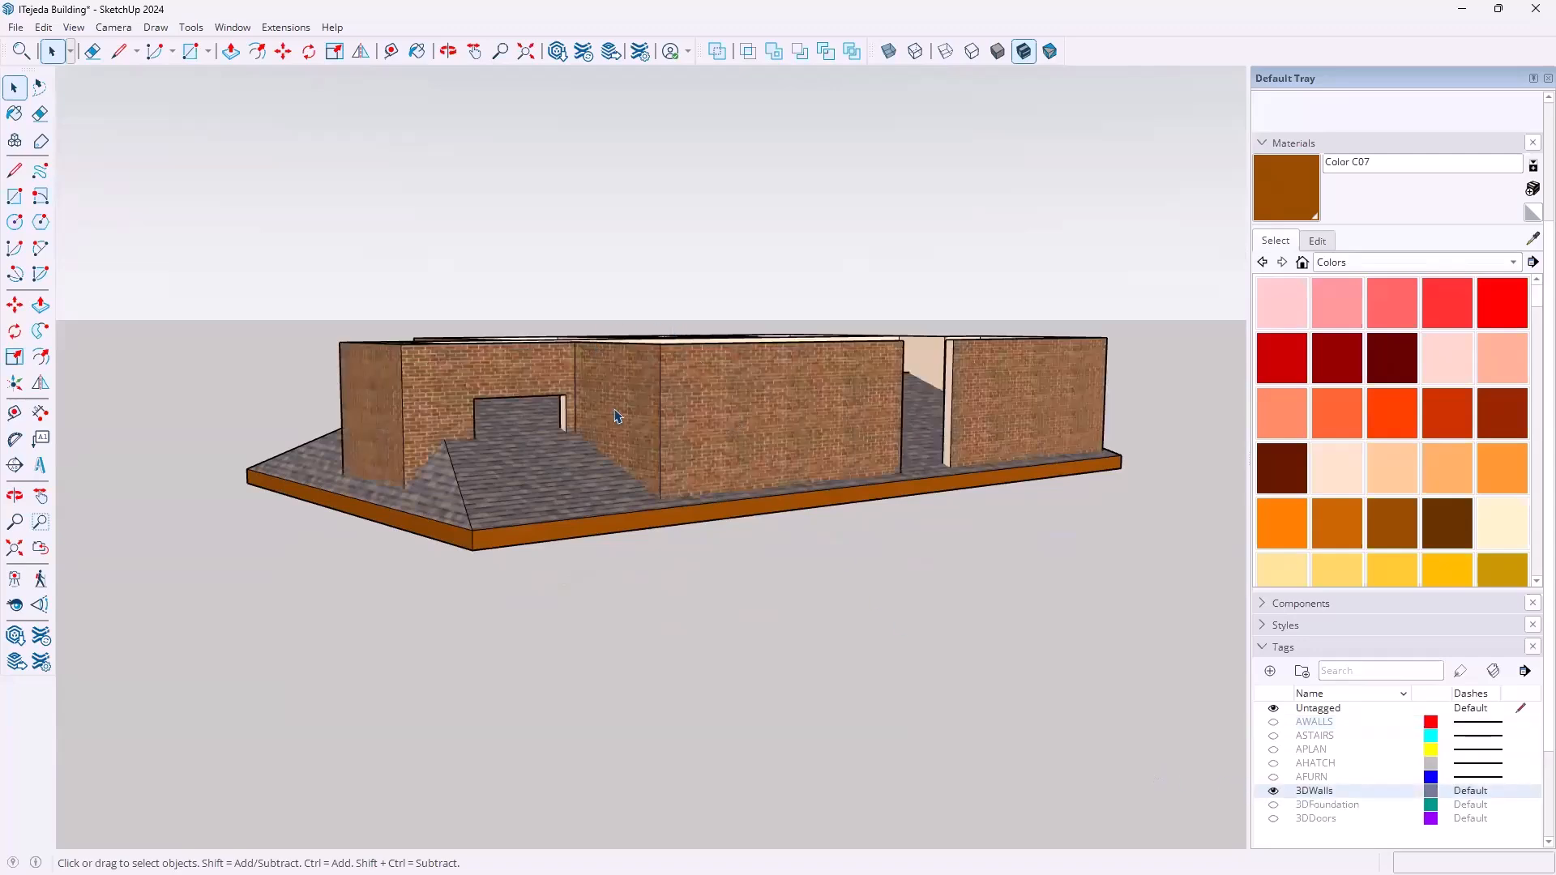
pyautogui.moveTo(548, 377); pyautogui.dragTo(655, 649, button='middle')
pyautogui.scroll(2, 655, 649)
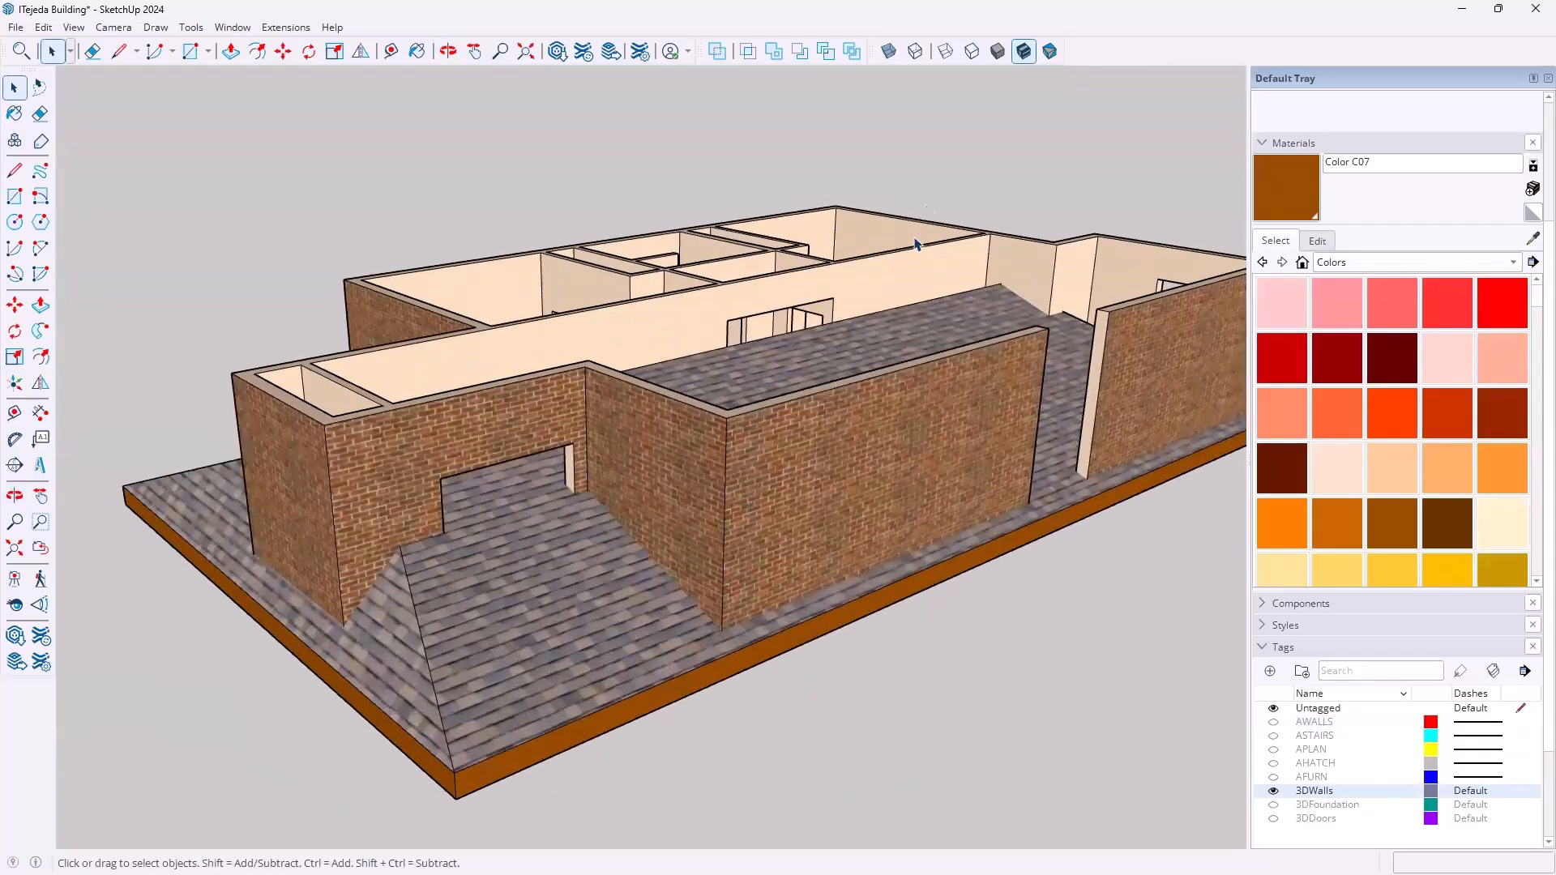
pyautogui.click(888, 52)
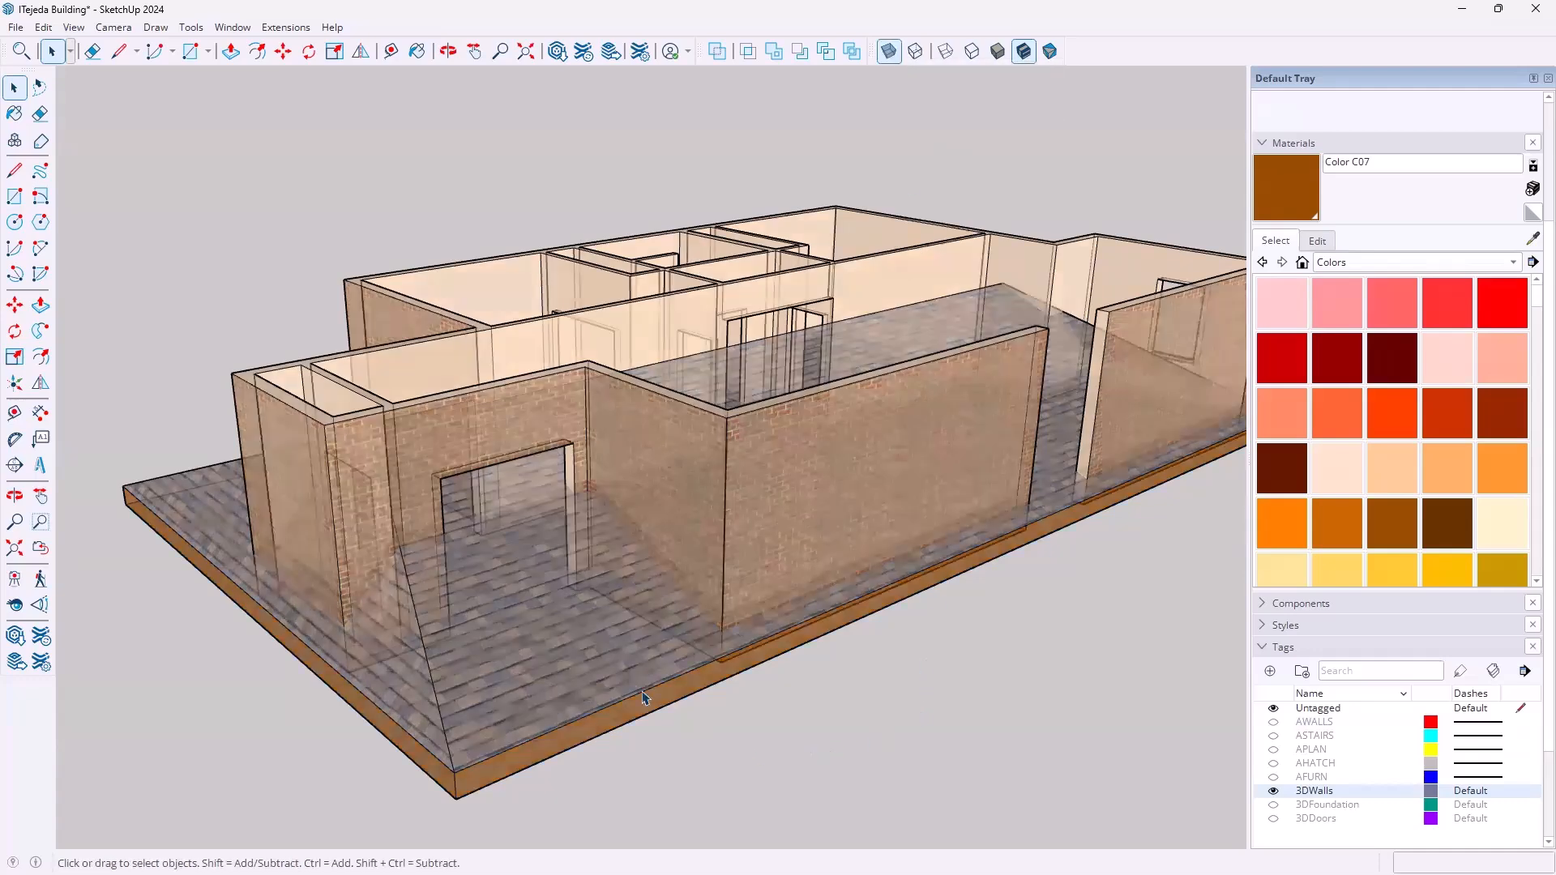
pyautogui.moveTo(633, 590); pyautogui.dragTo(556, 546, button='middle')
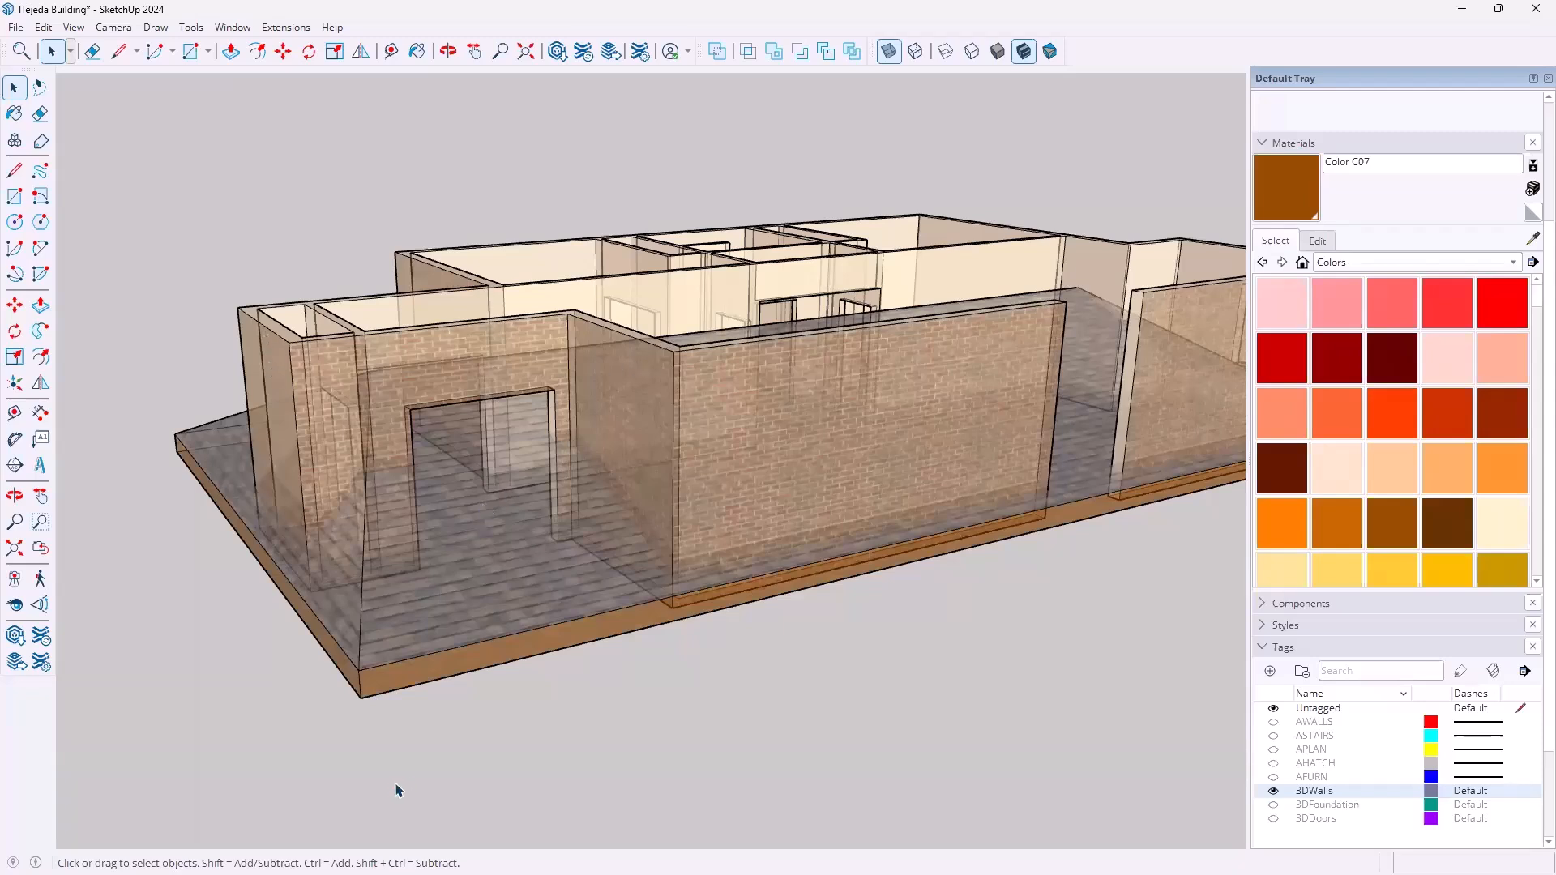
# Move the roof group 10' straight up from its lower corner to the height of the wall tops
pyautogui.click(436, 694)
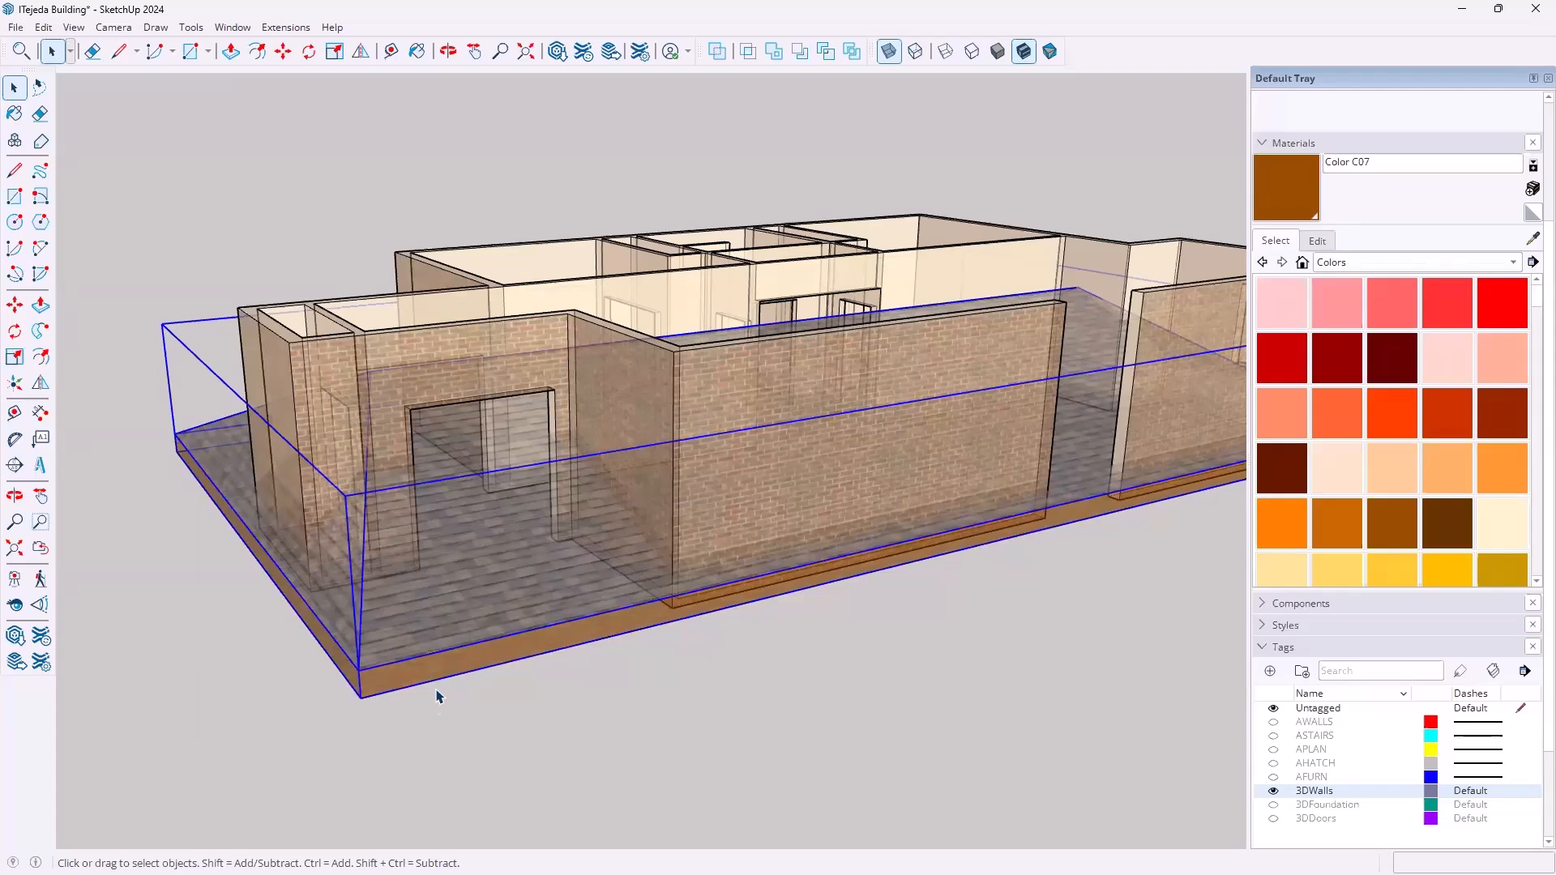
pyautogui.press('m')
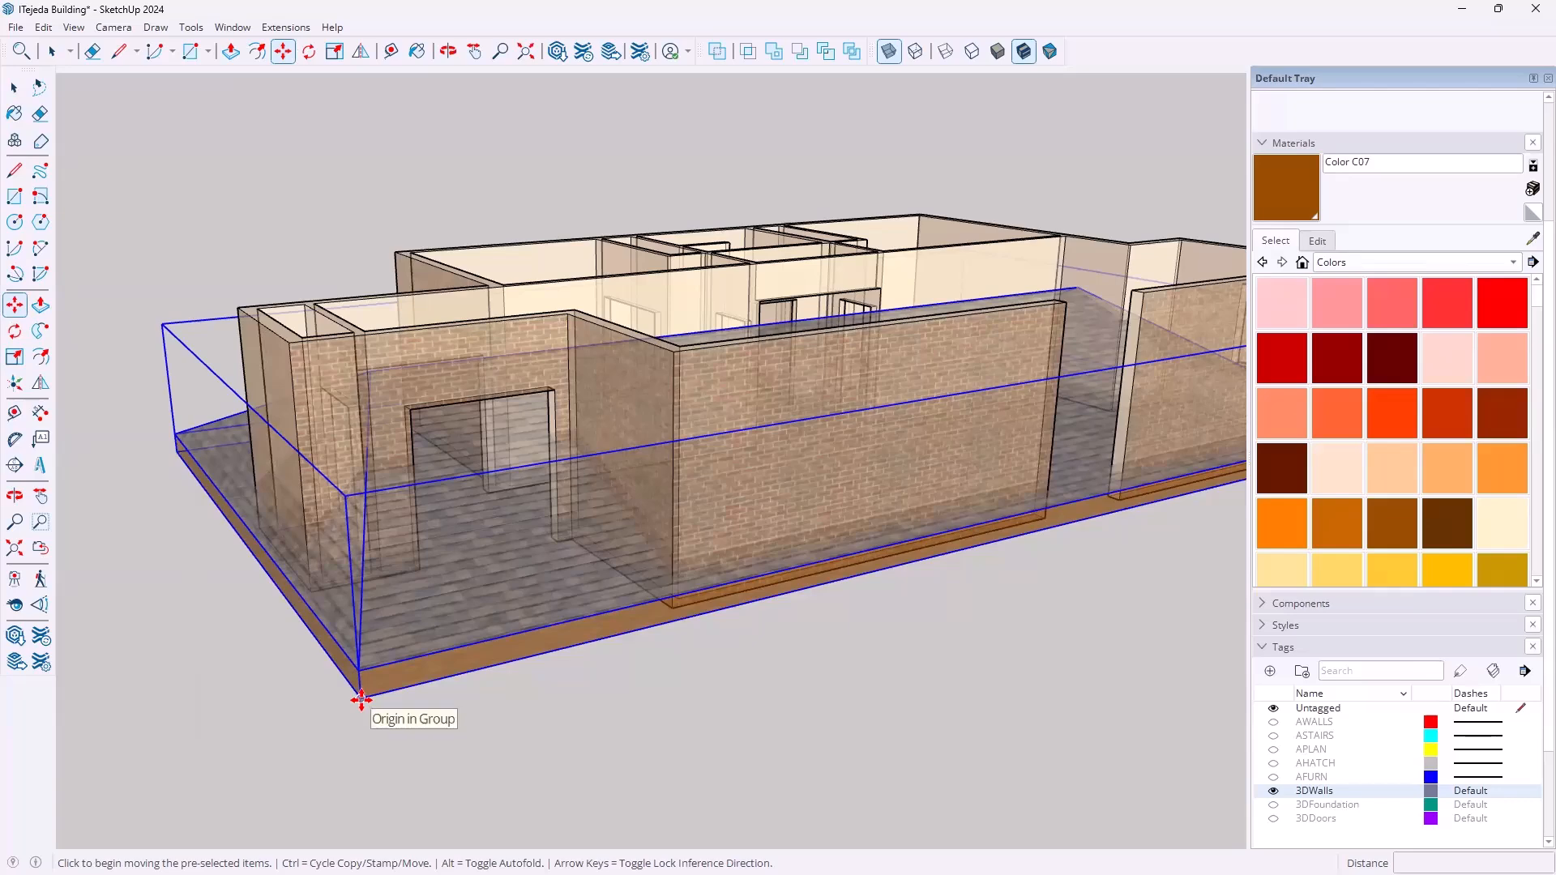
pyautogui.click(361, 699)
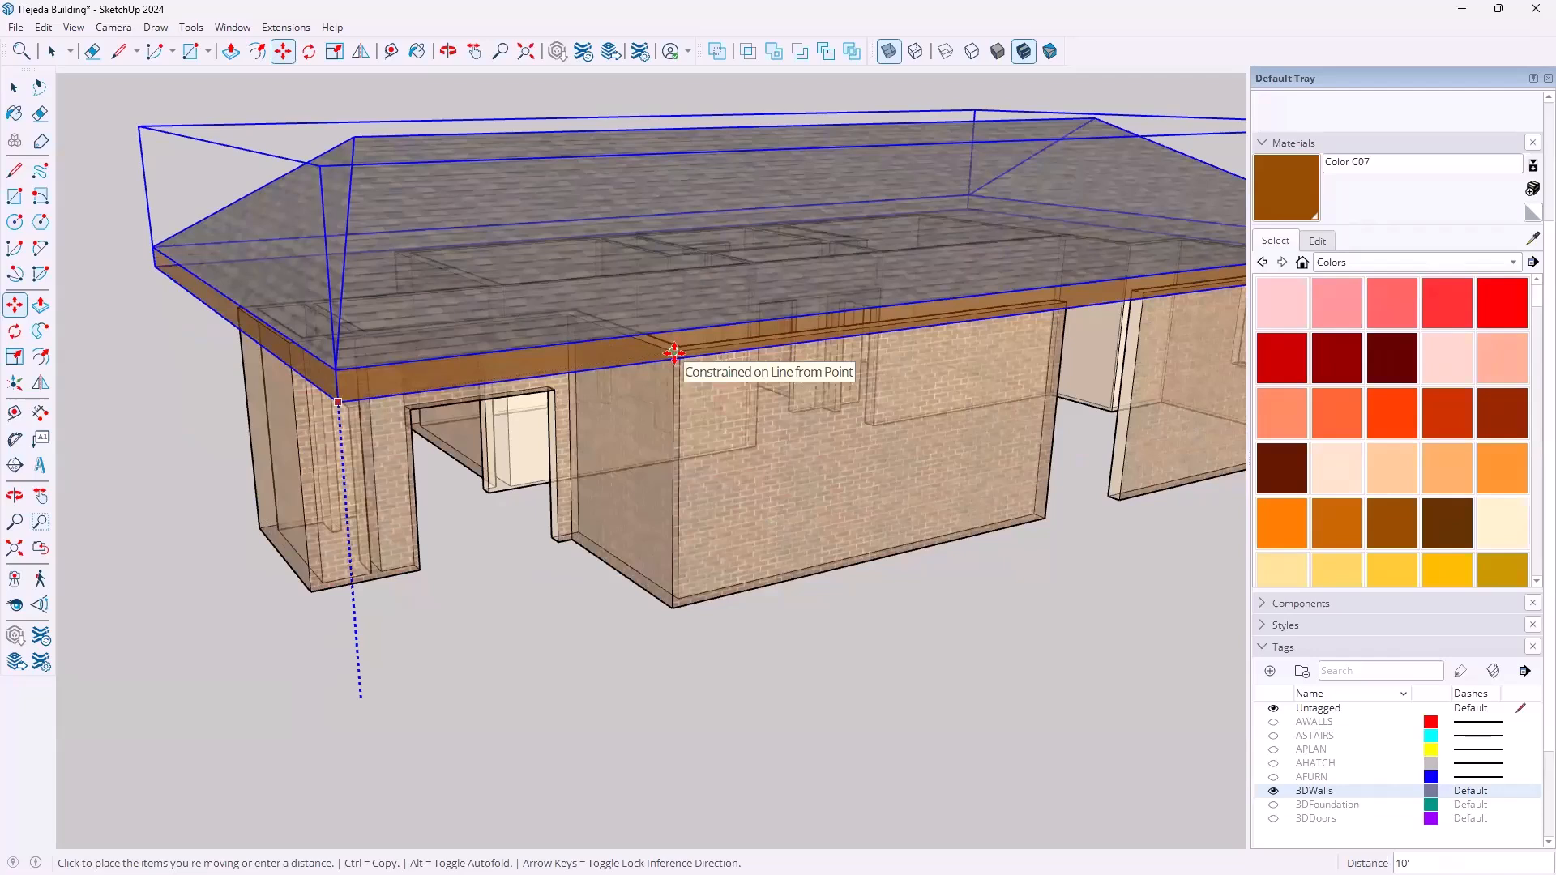
pyautogui.click(674, 353)
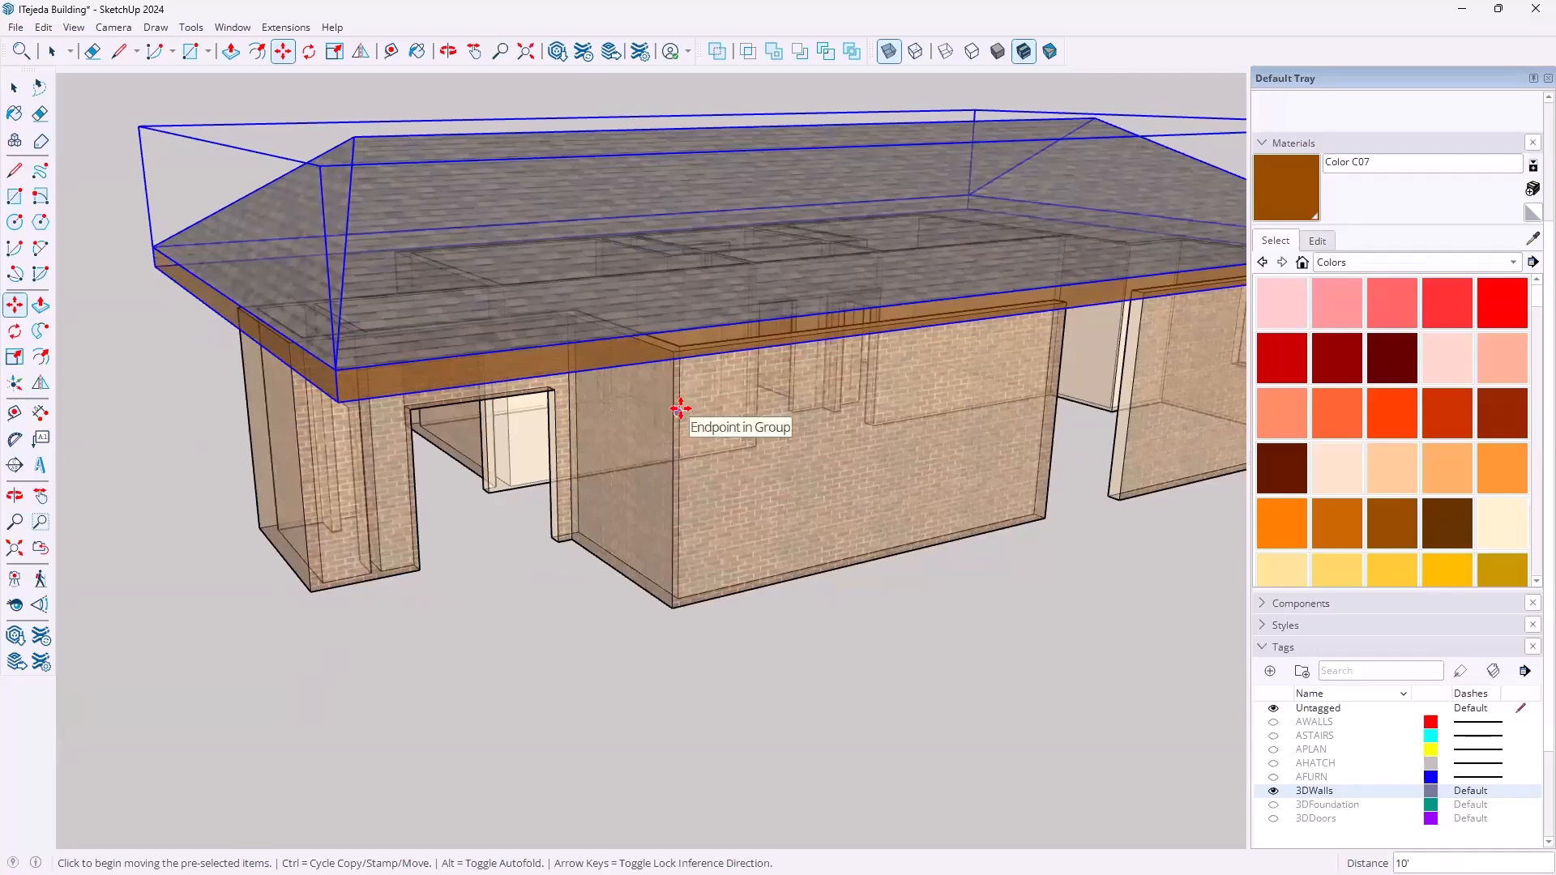
# Turn off X-ray display and deselect the raised roof group
pyautogui.click(889, 52)
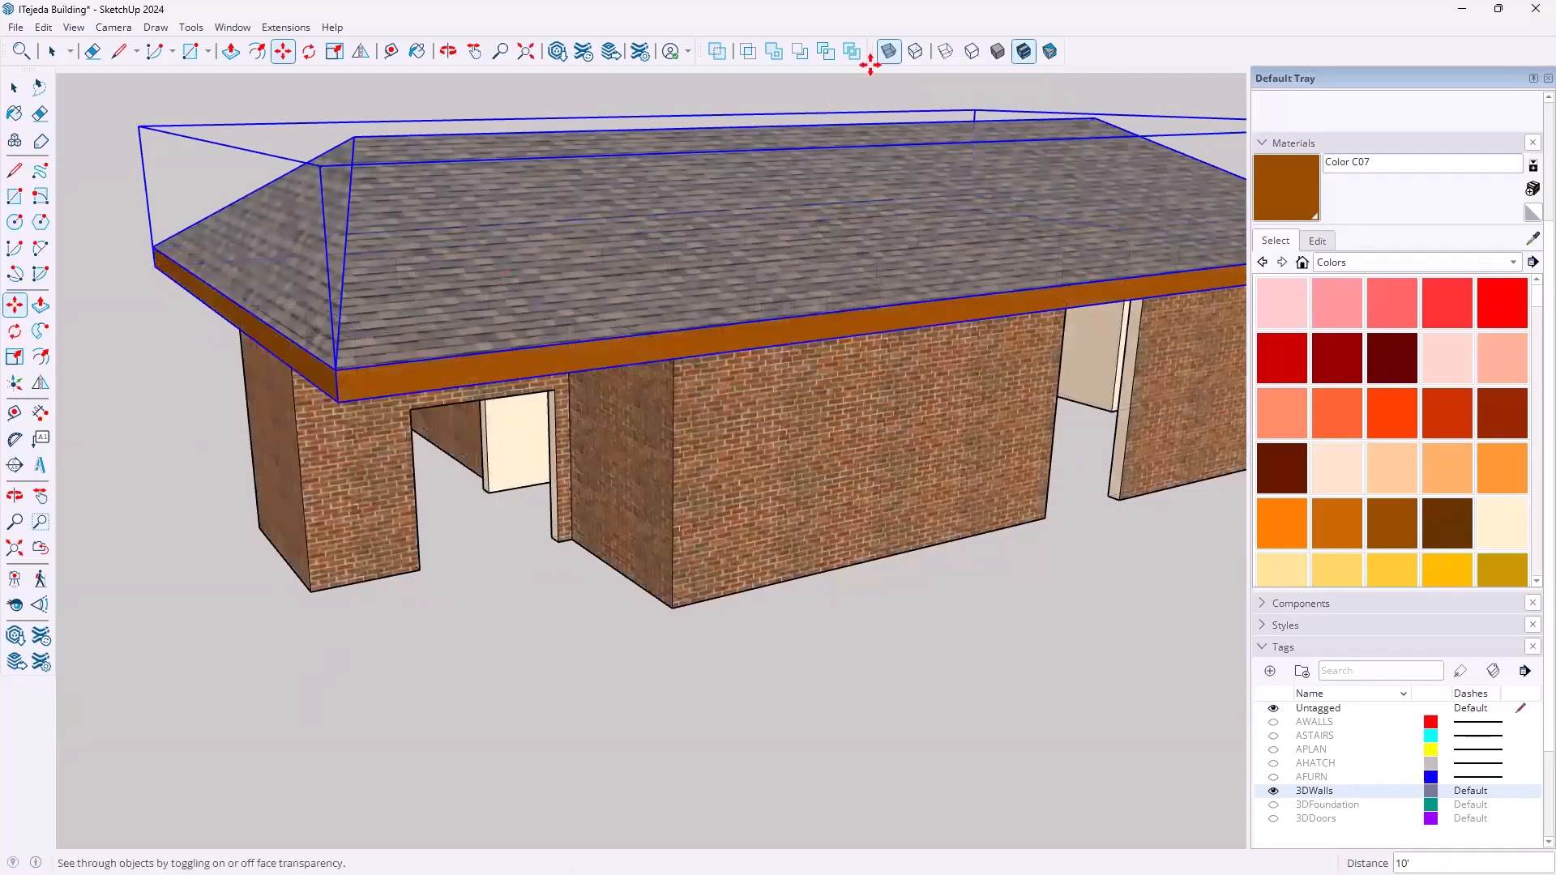
pyautogui.press('o')
pyautogui.moveTo(792, 451); pyautogui.dragTo(702, 500)
pyautogui.moveTo(702, 500); pyautogui.dragTo(714, 503, button='middle')
pyautogui.scroll(-2, 715, 504)
pyautogui.hotkey('ctrl', 't')
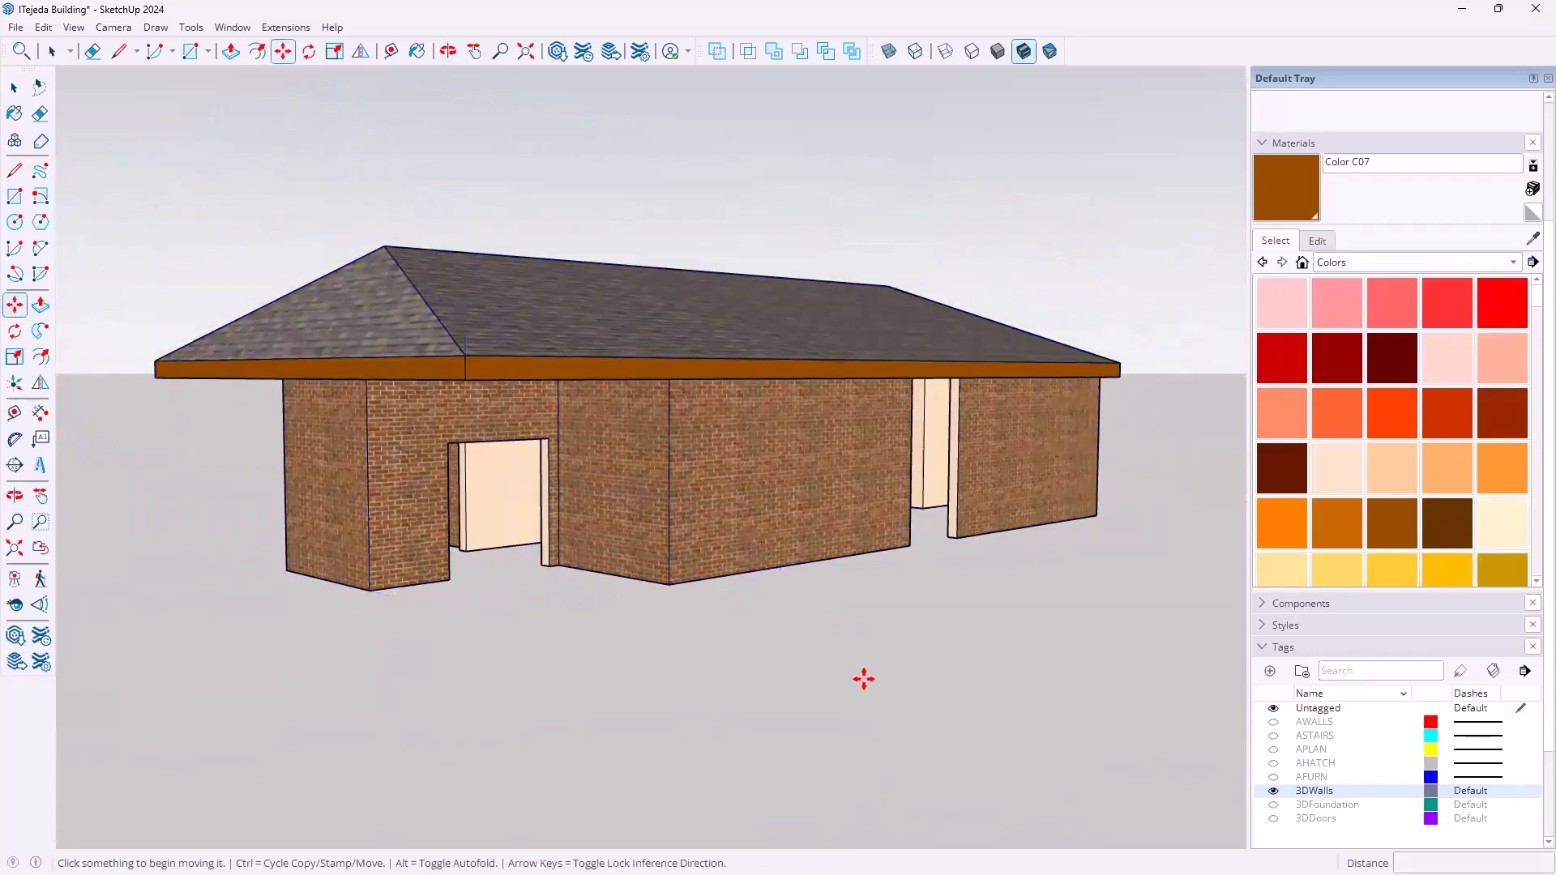
pyautogui.press('space')
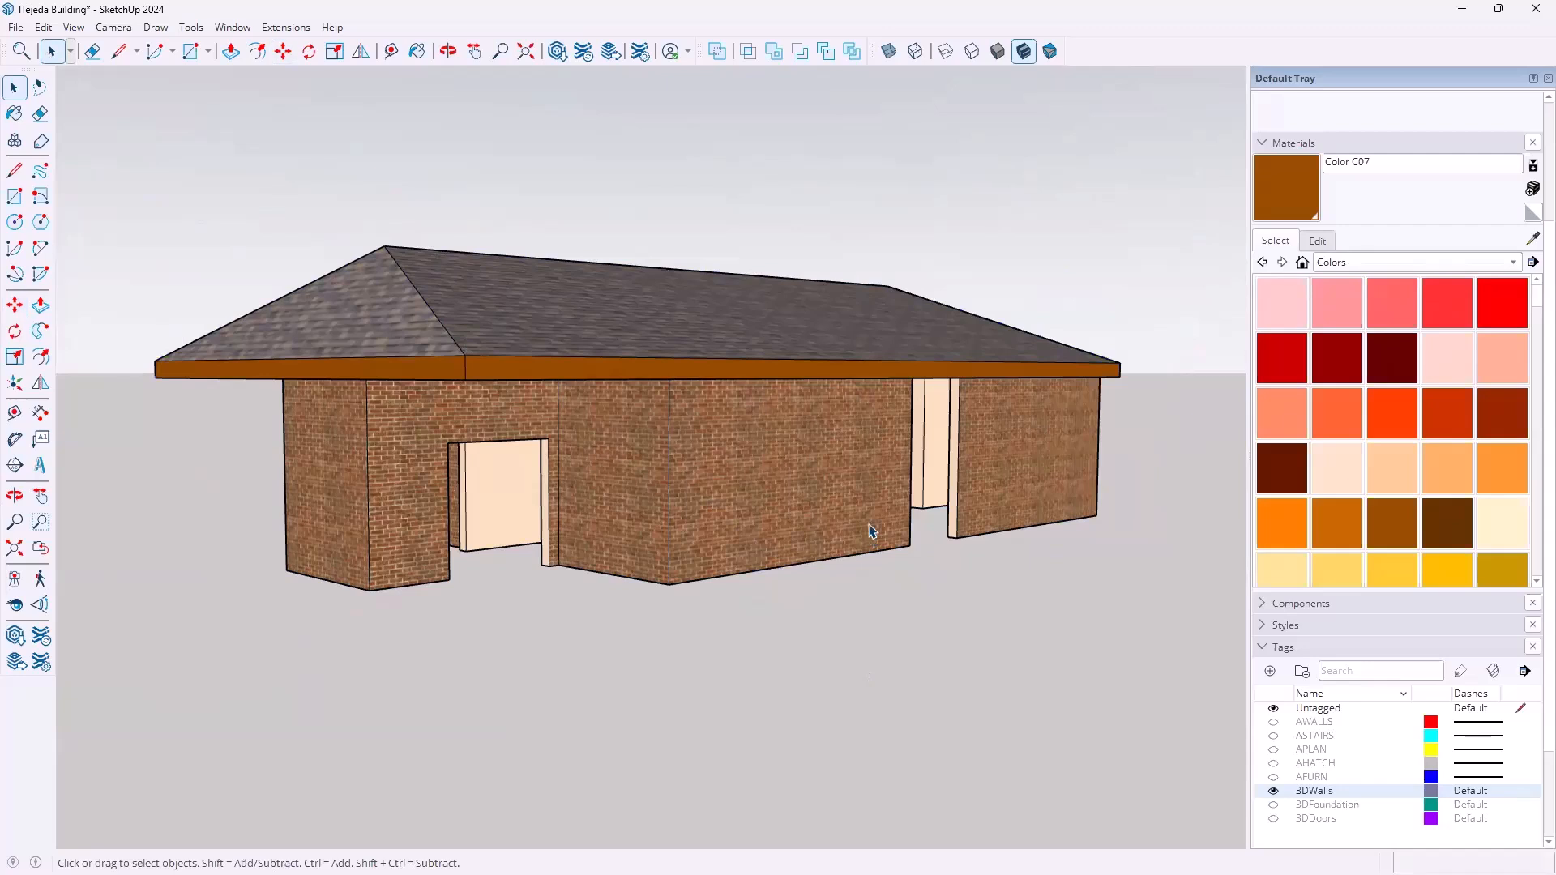
# Make the 3DFoundation and 3DDoors tags visible
pyautogui.scroll(-1, 865, 636)
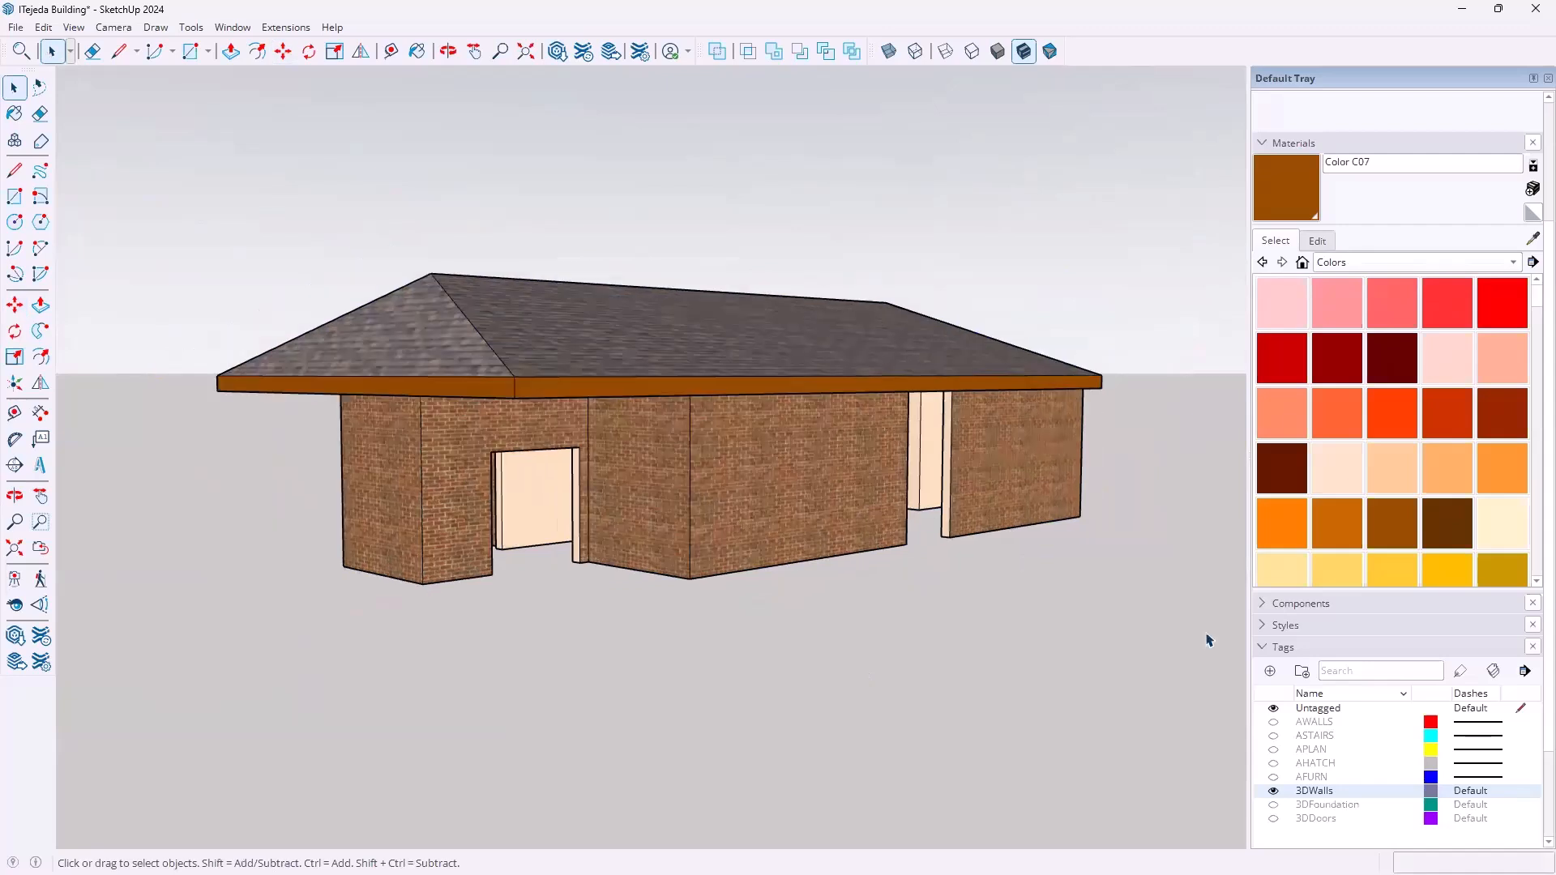
pyautogui.click(1273, 805)
pyautogui.click(1274, 819)
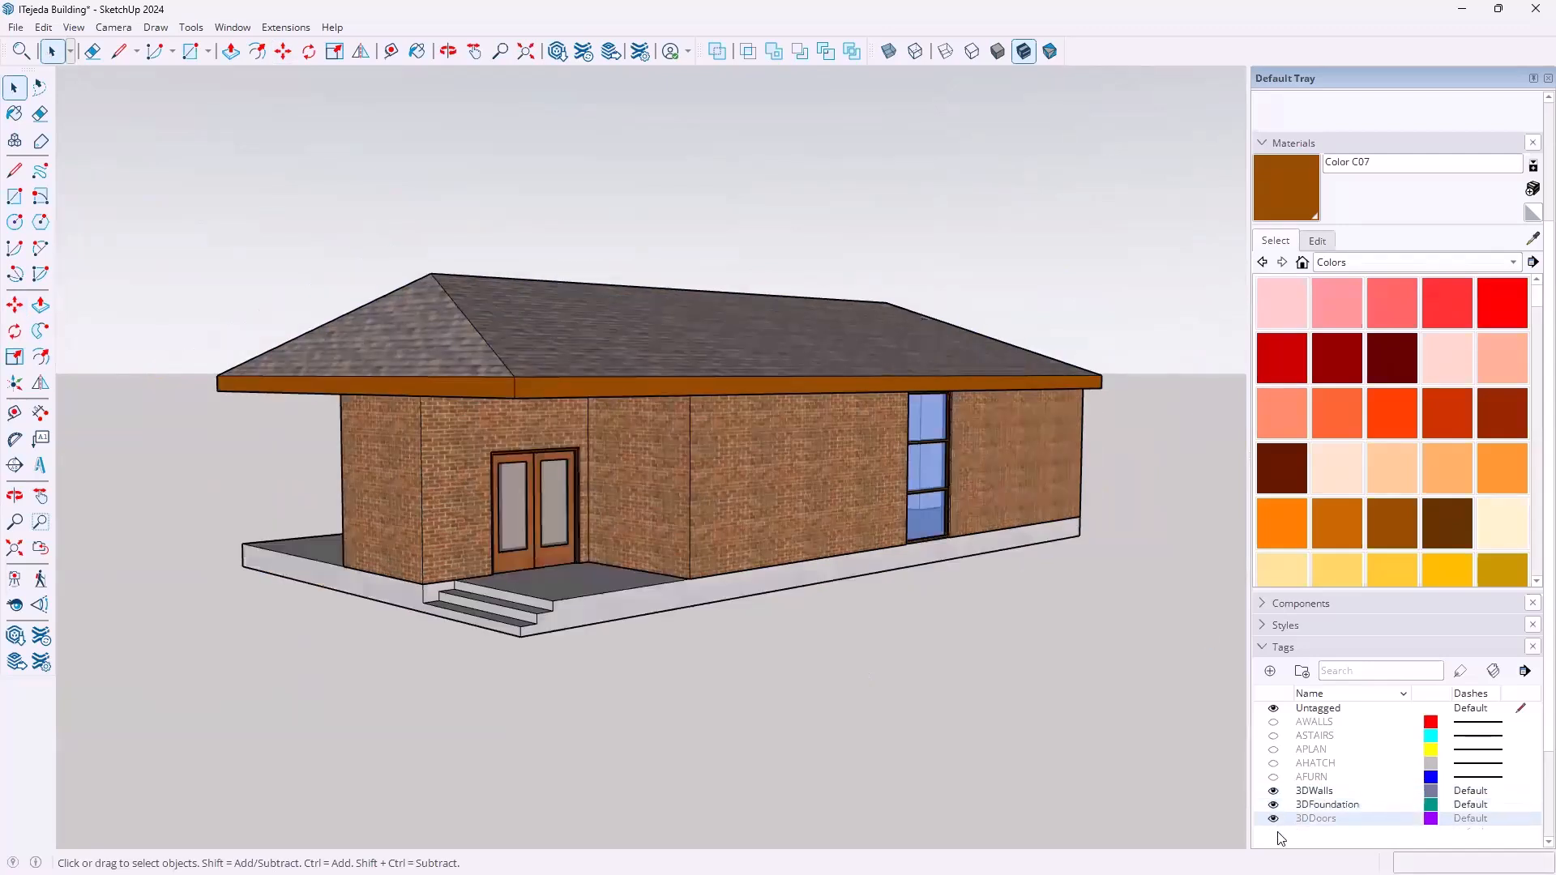
# Examine the building's long side and the interior behind the tall window, including the underside of the roof
pyautogui.moveTo(788, 466); pyautogui.dragTo(267, 397, button='middle')
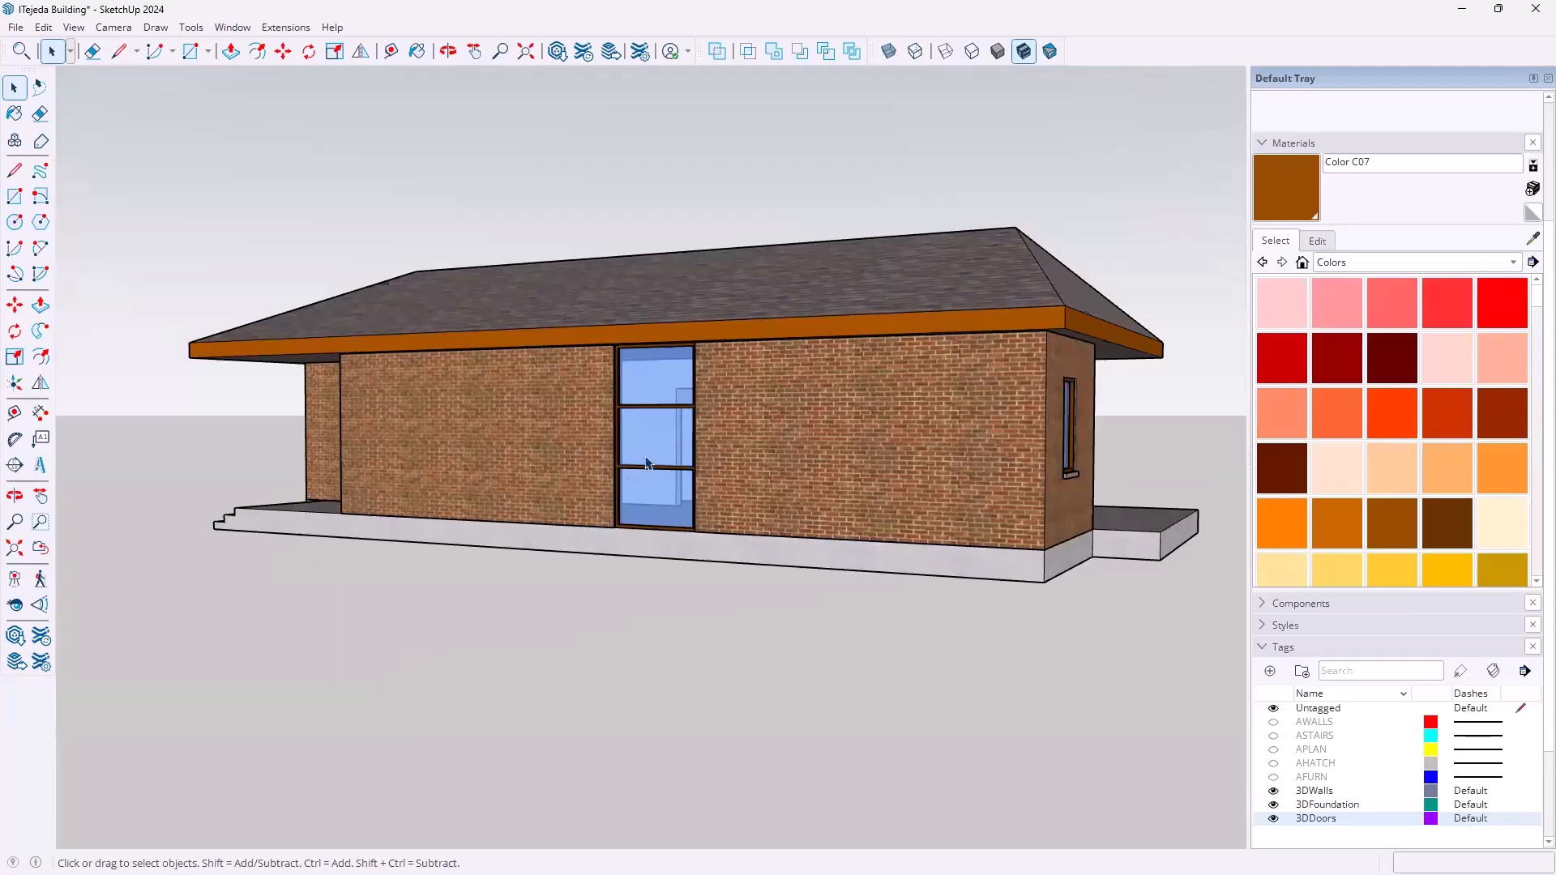
pyautogui.scroll(10, 657, 431)
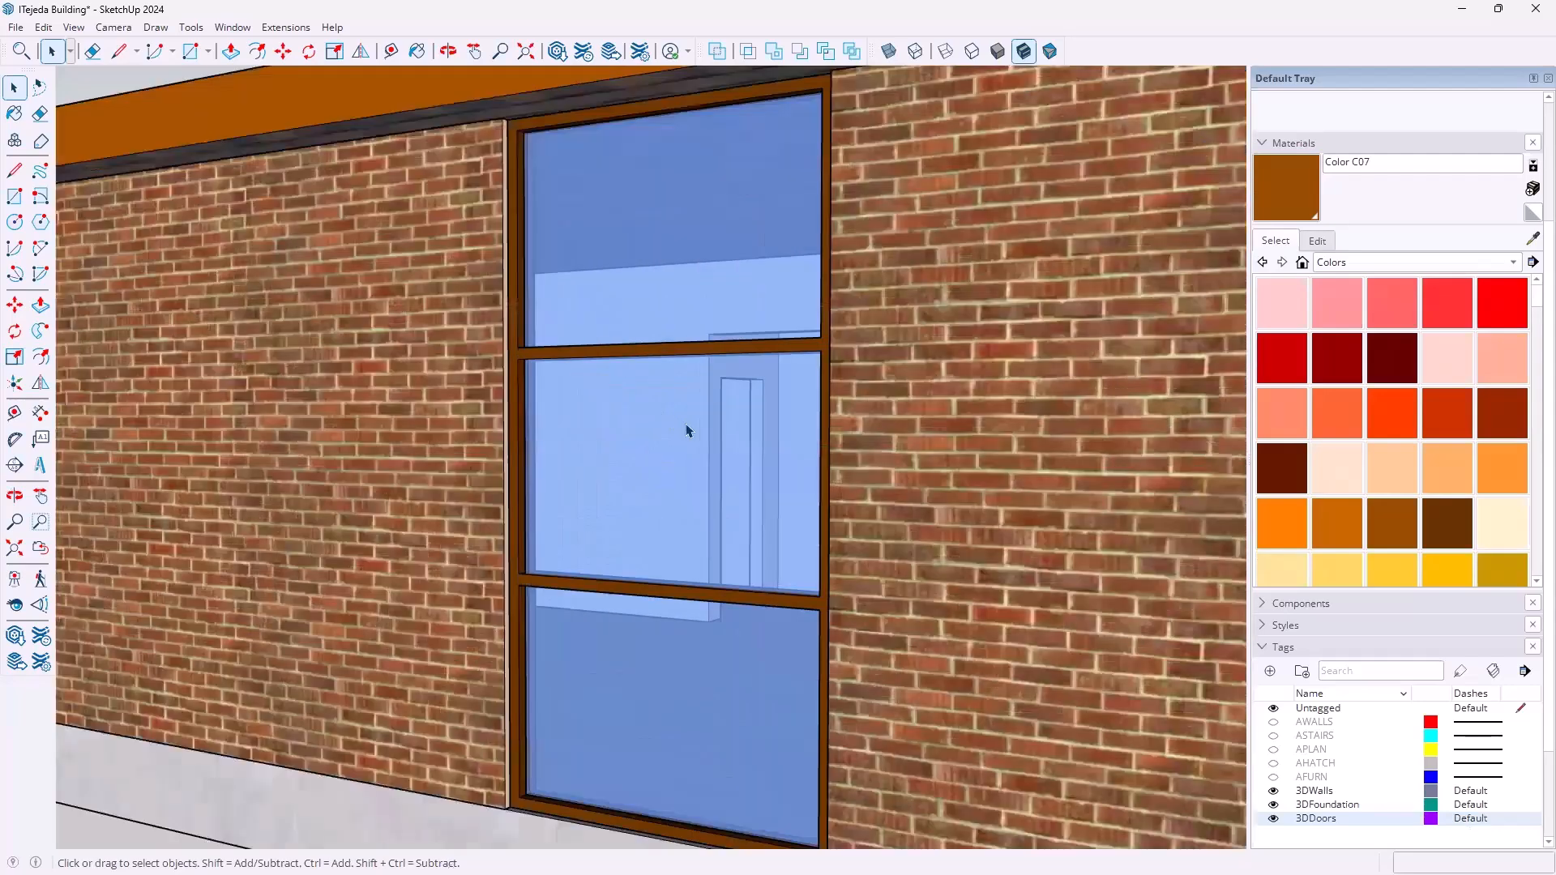
pyautogui.scroll(10, 690, 436)
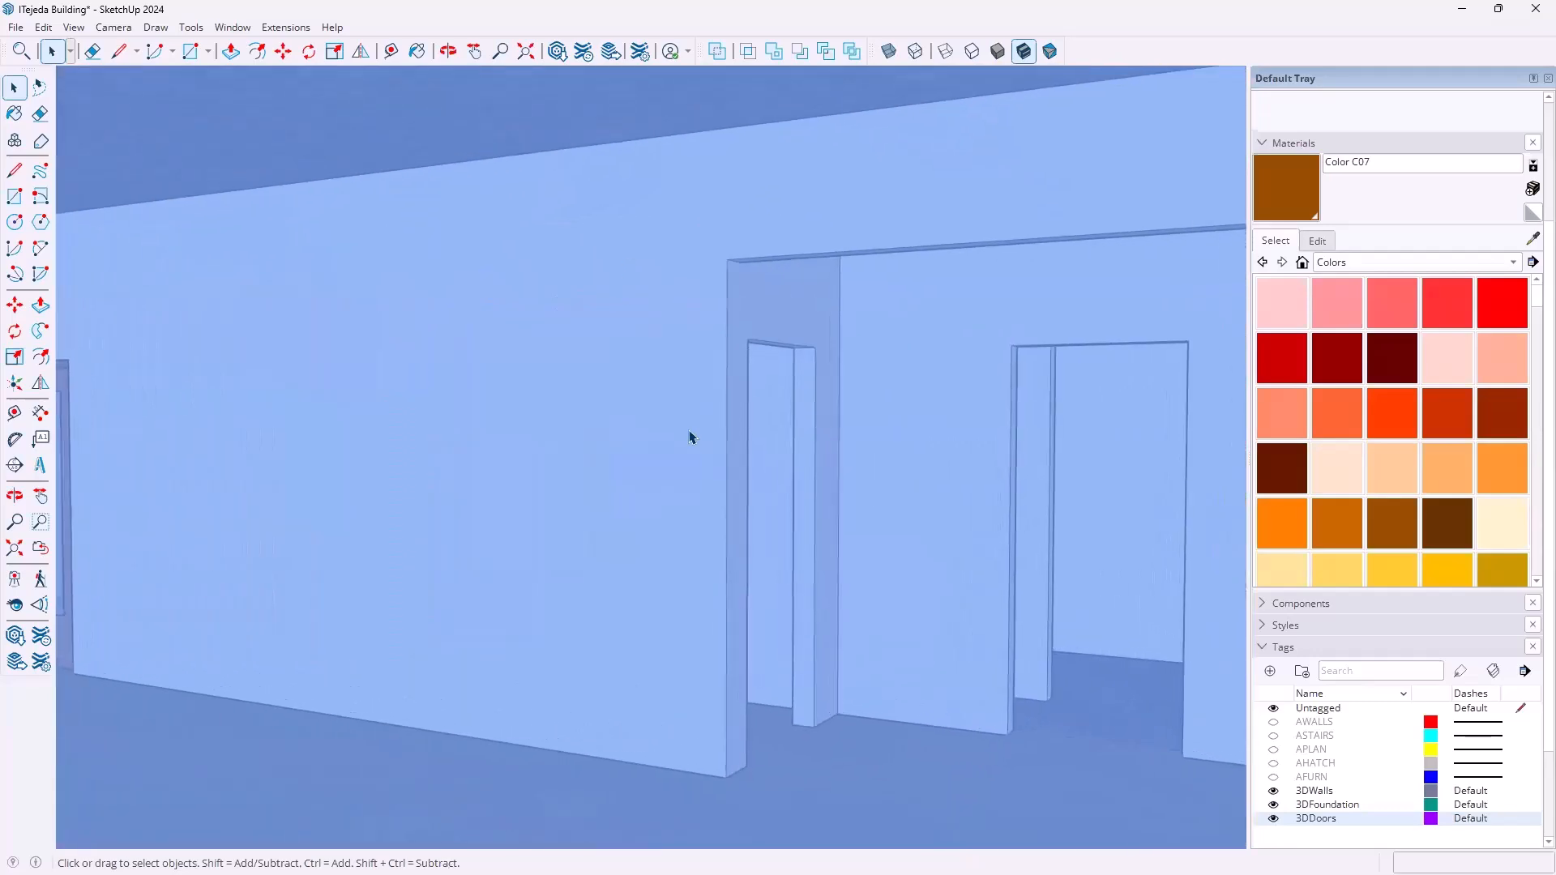
pyautogui.scroll(3, 689, 440)
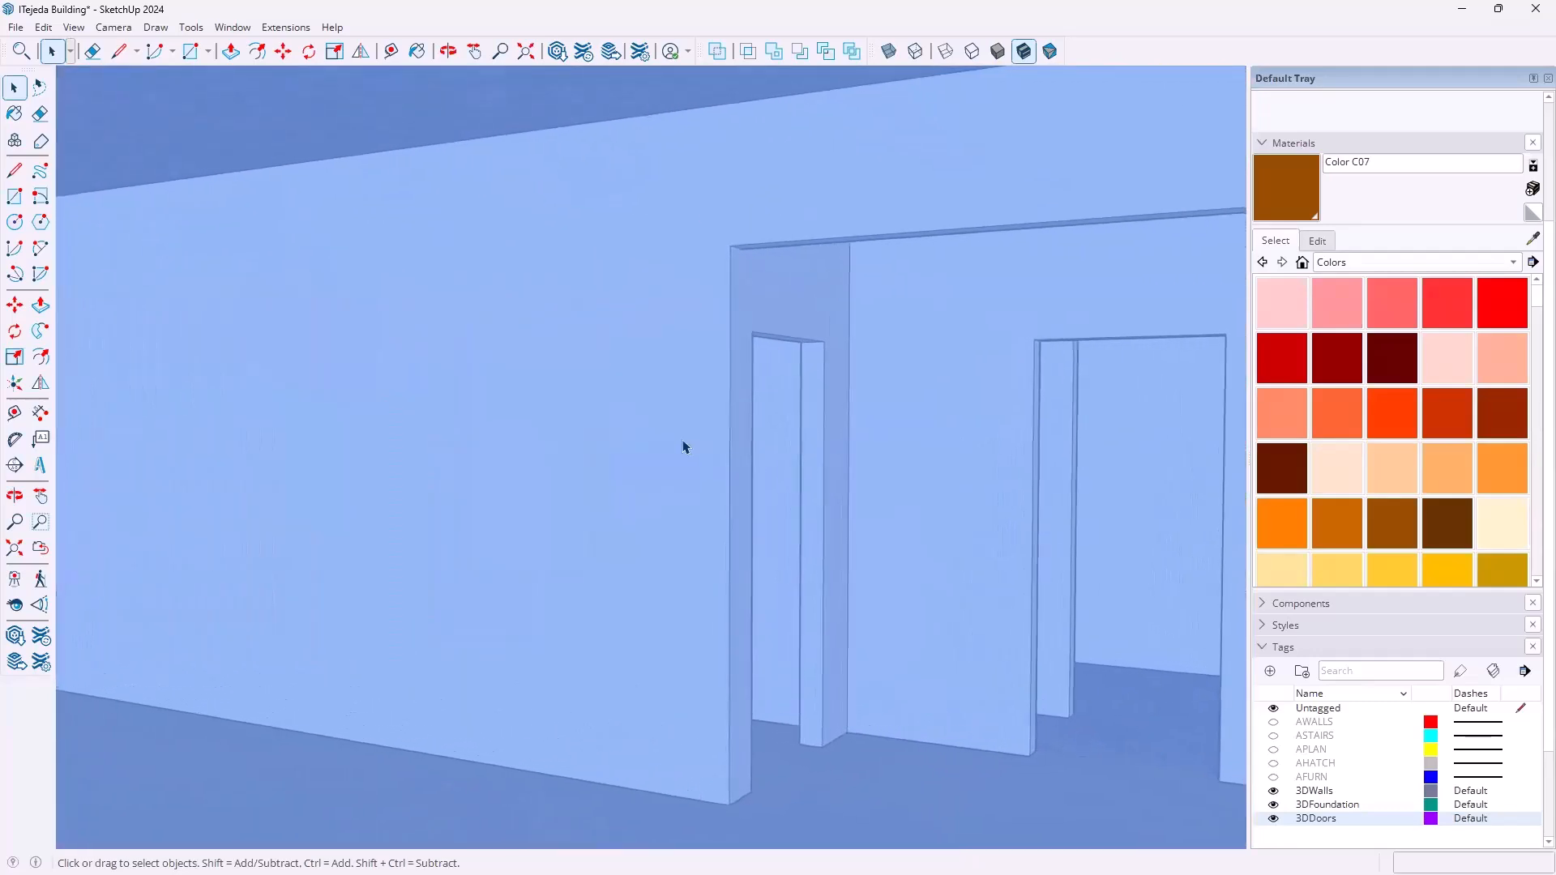
pyautogui.scroll(2, 685, 447)
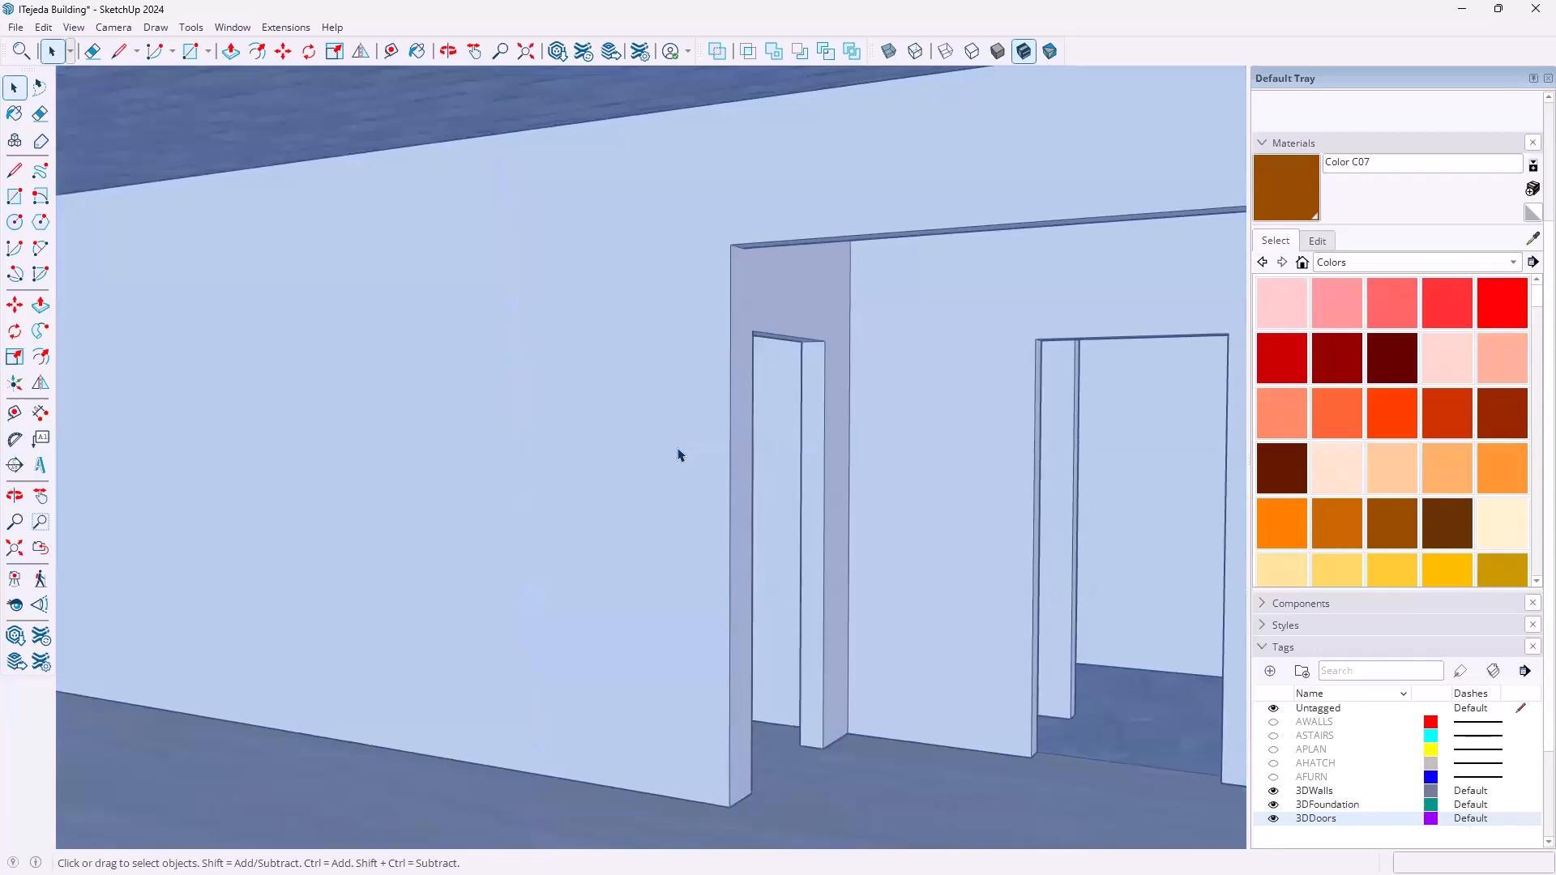
pyautogui.scroll(2, 676, 452)
pyautogui.moveTo(834, 461); pyautogui.dragTo(585, 241, button='middle')
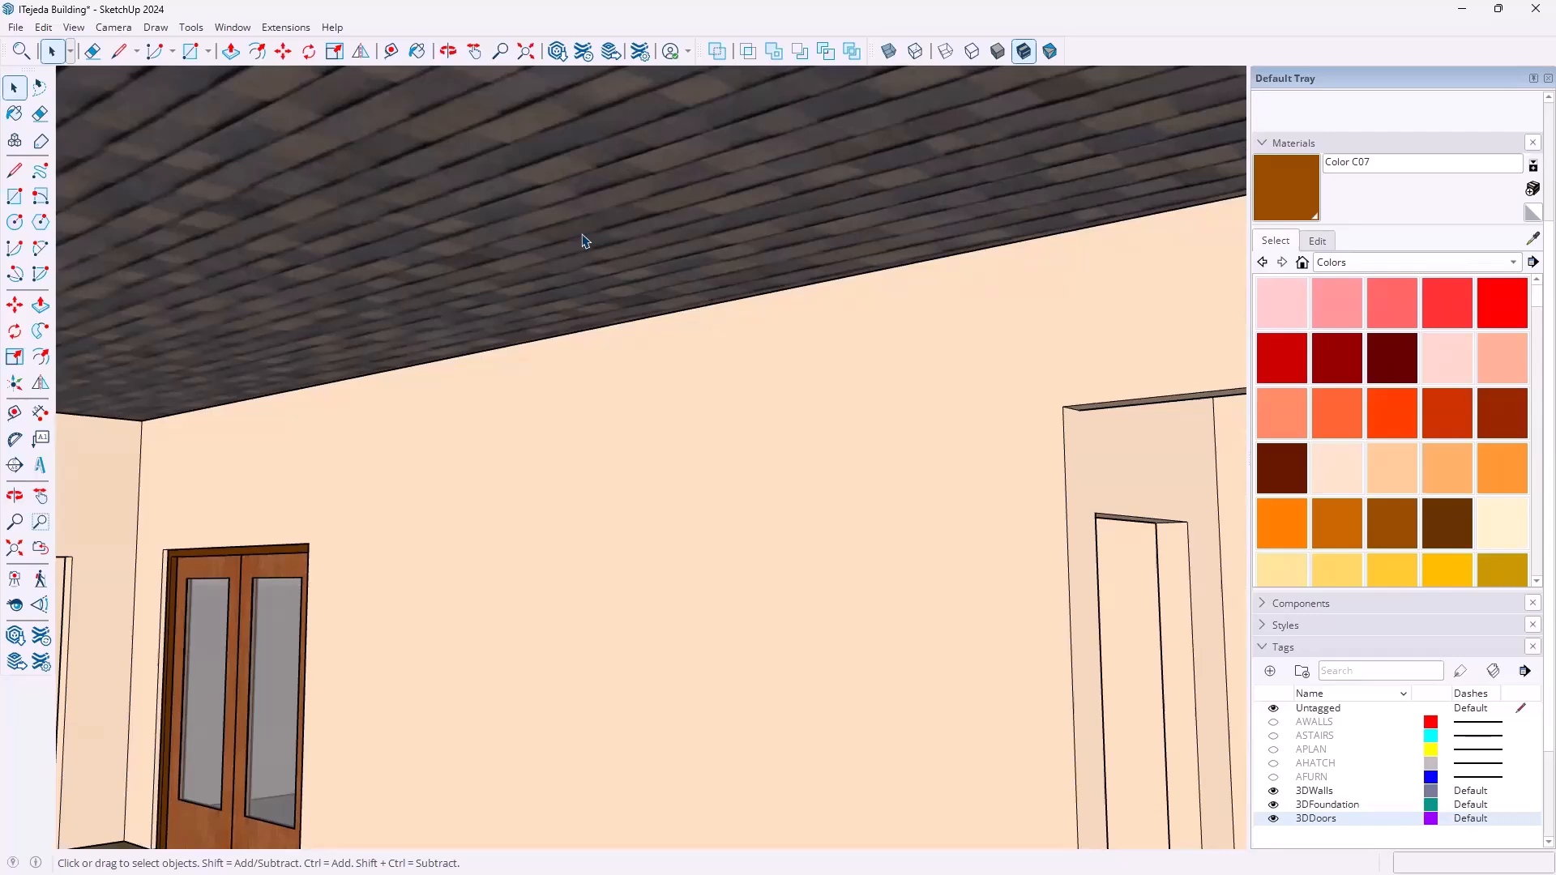
# Open the roof group for editing and paint its underside above the tall window with Color C07
pyautogui.scroll(-10, 588, 240)
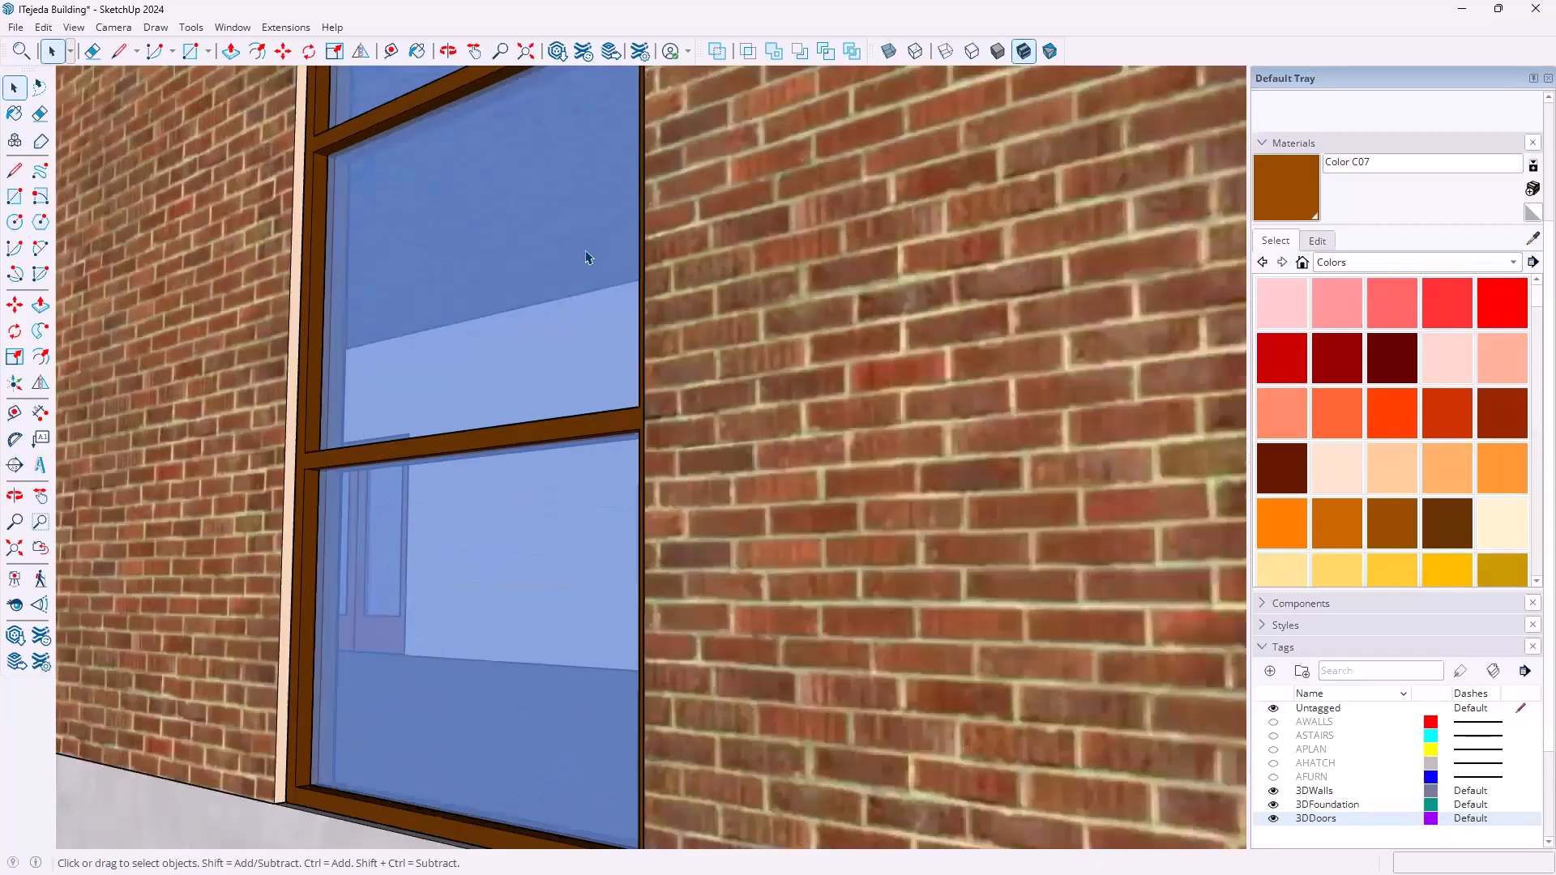
pyautogui.scroll(-5, 587, 257)
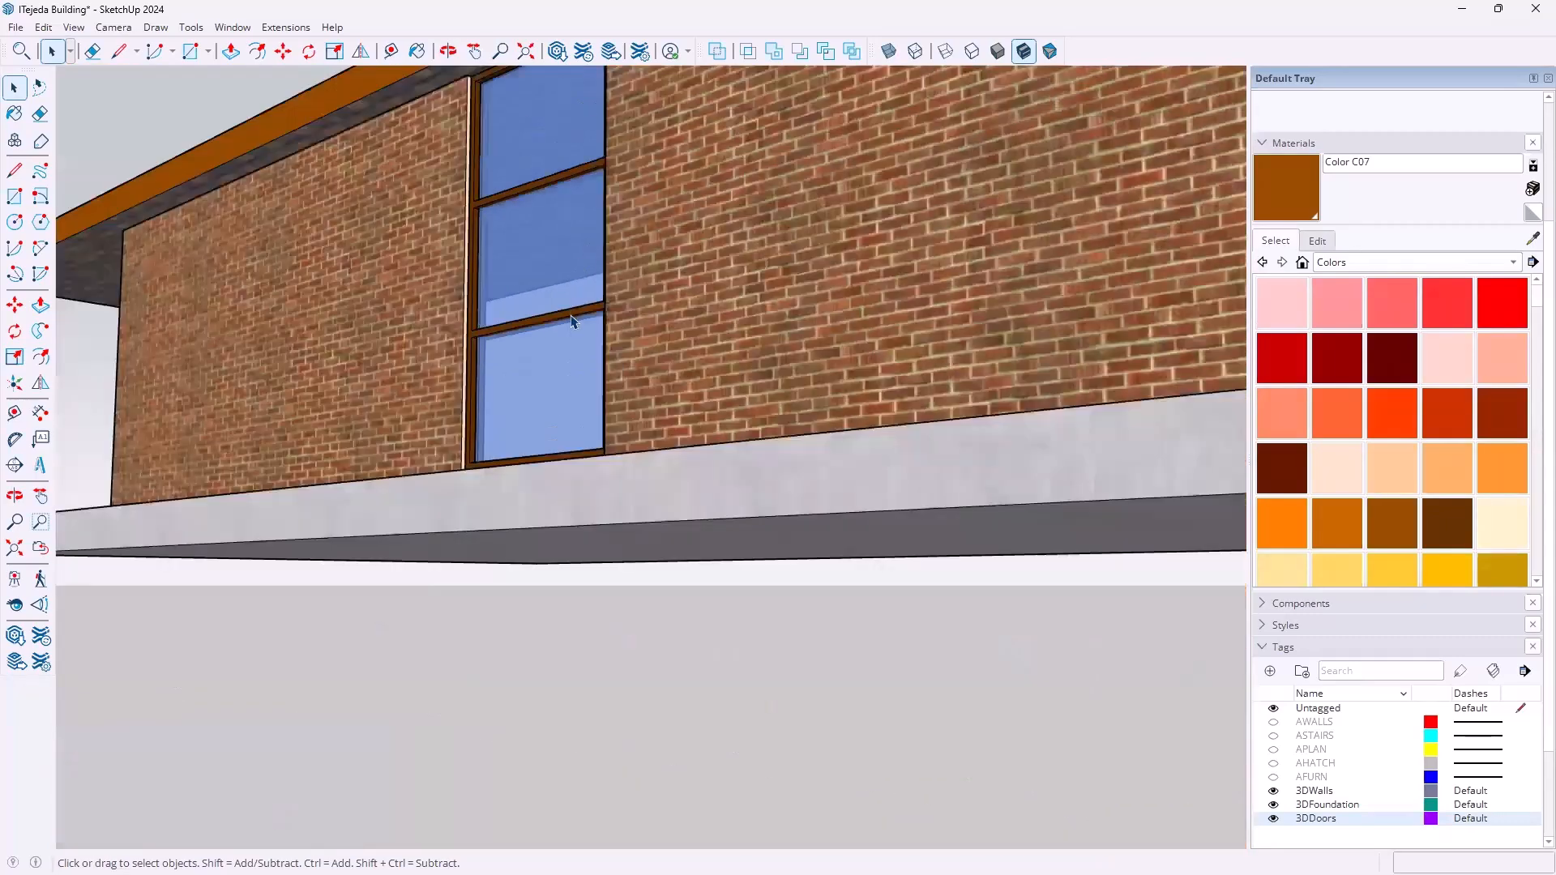
pyautogui.moveTo(608, 462); pyautogui.dragTo(625, 209, button='middle')
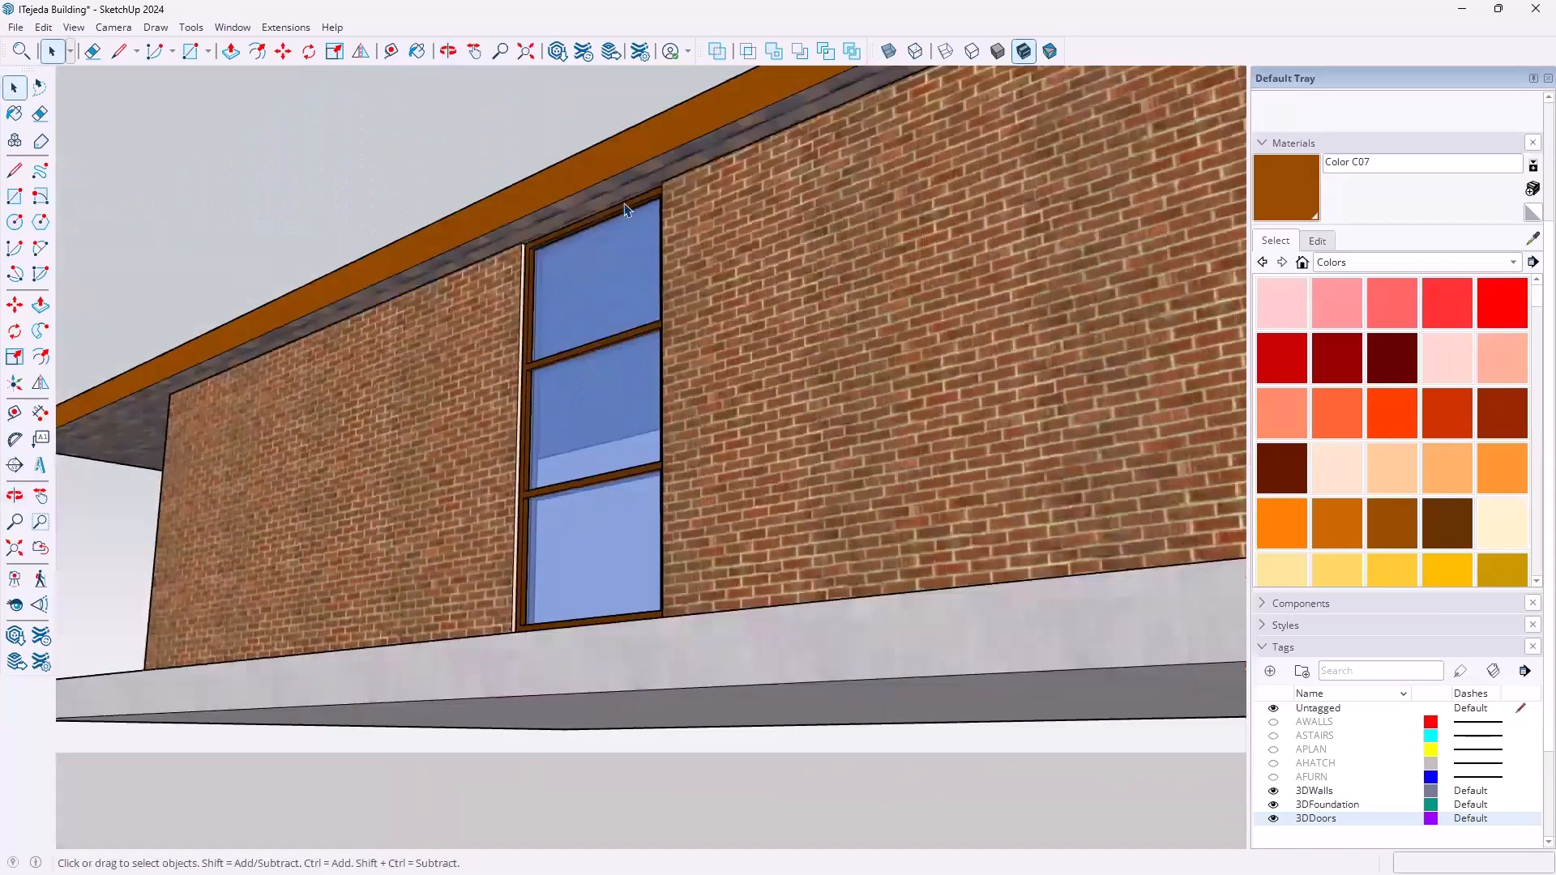
pyautogui.moveTo(511, 298); pyautogui.dragTo(620, 344, button='middle')
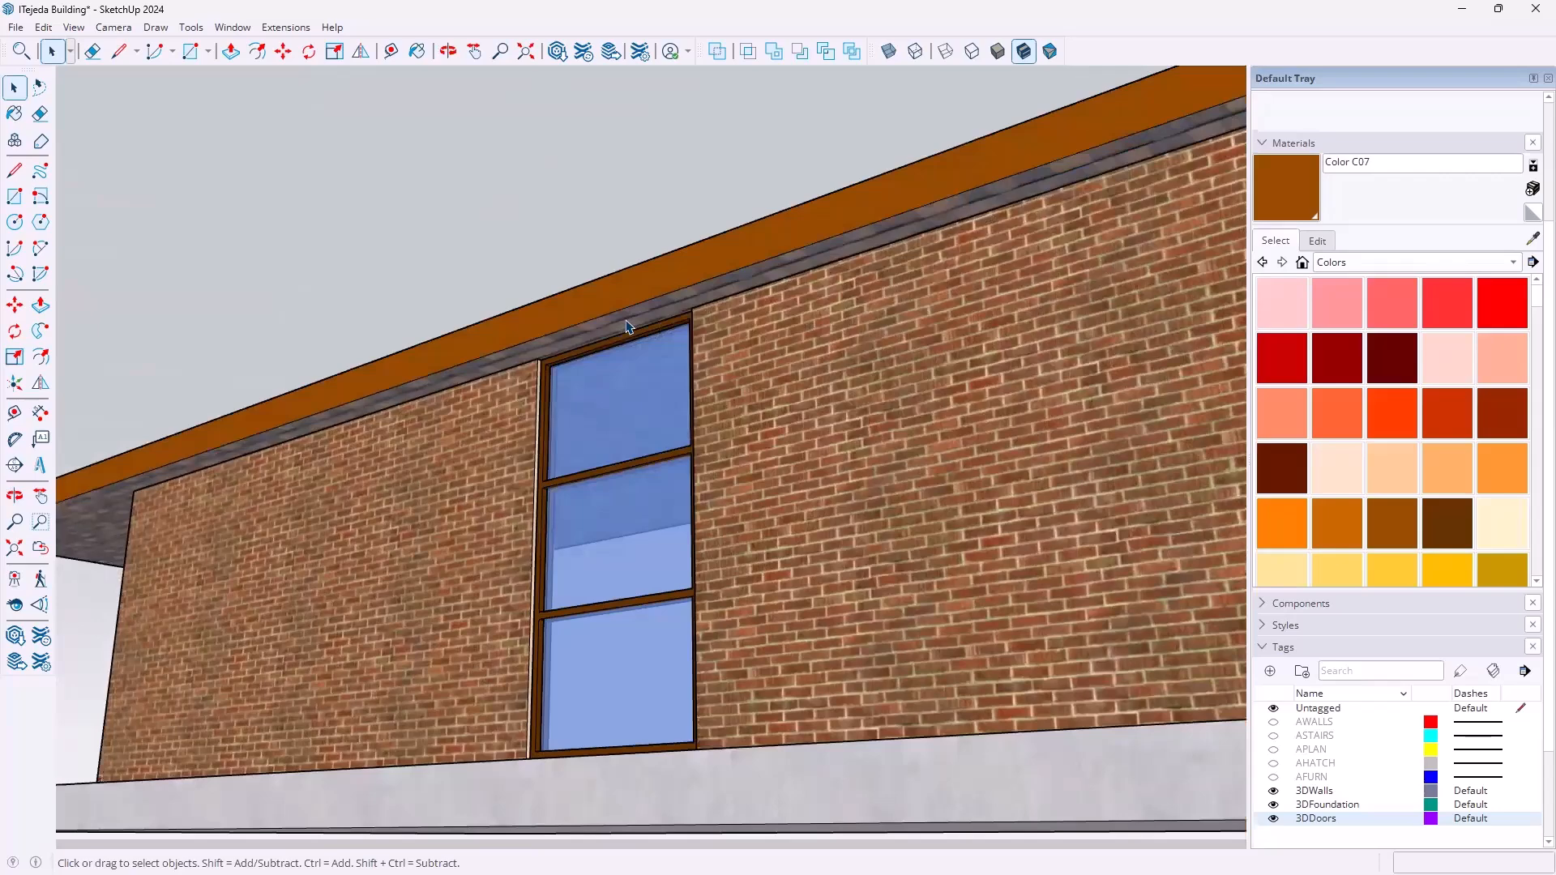
pyautogui.doubleClick(633, 319)
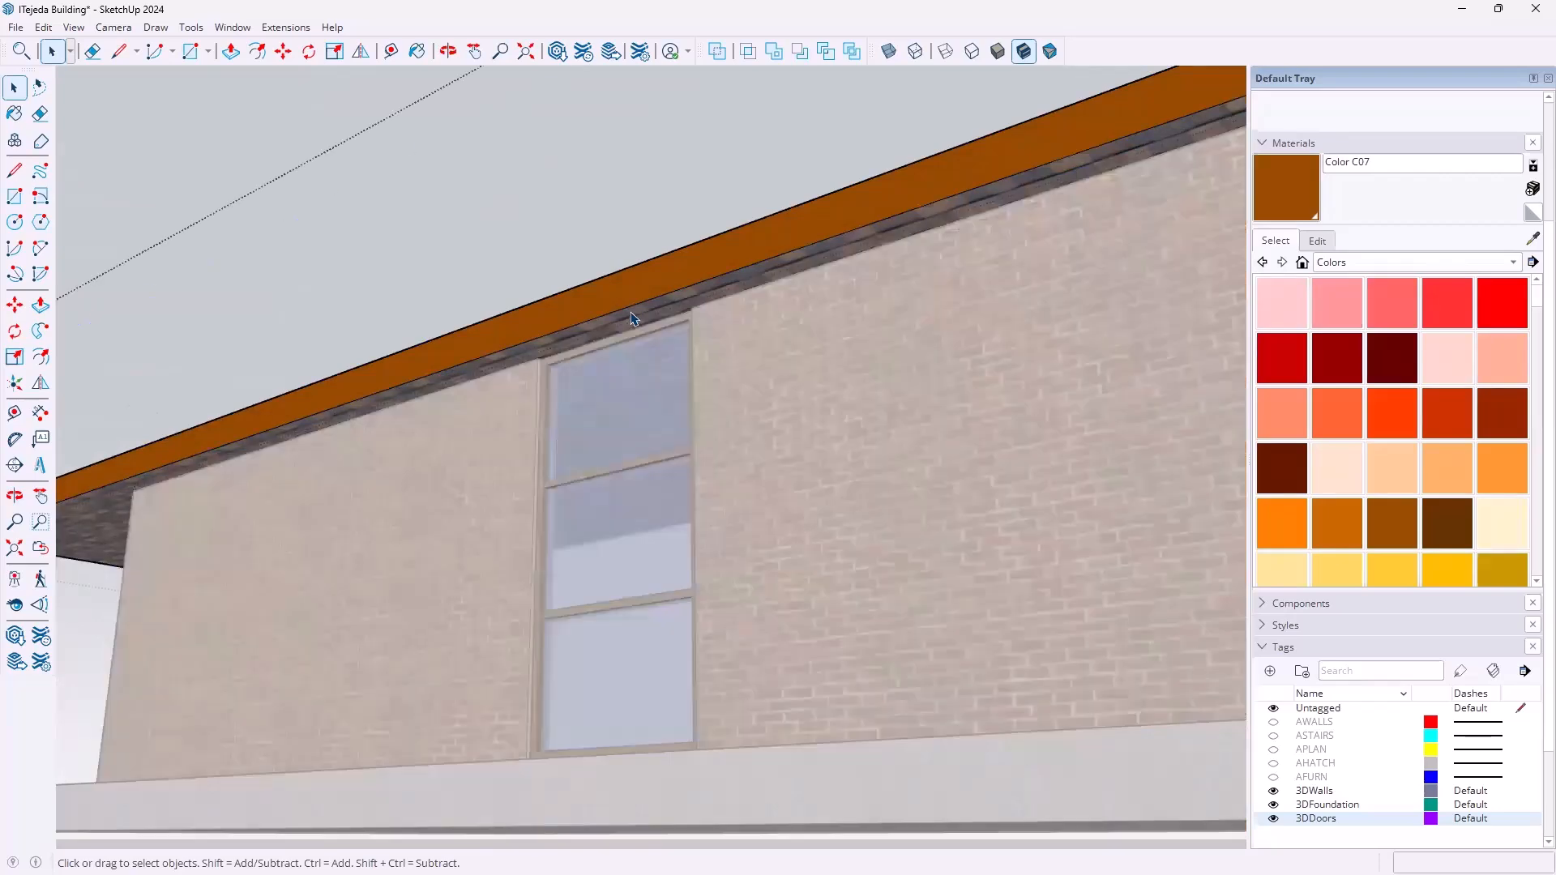
pyautogui.click(1288, 188)
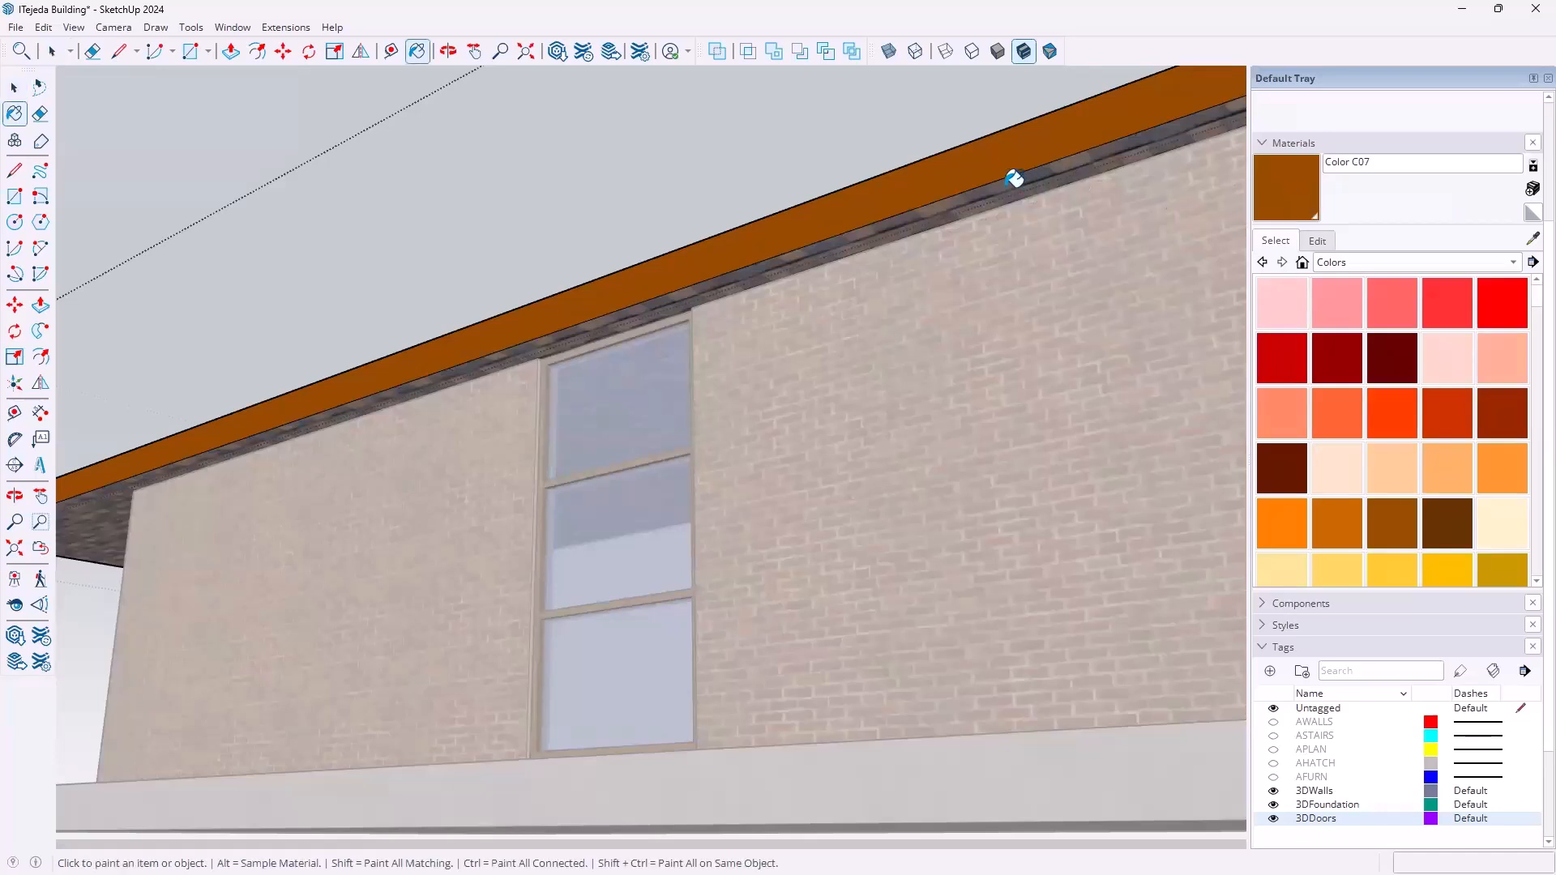
pyautogui.scroll(3, 781, 236)
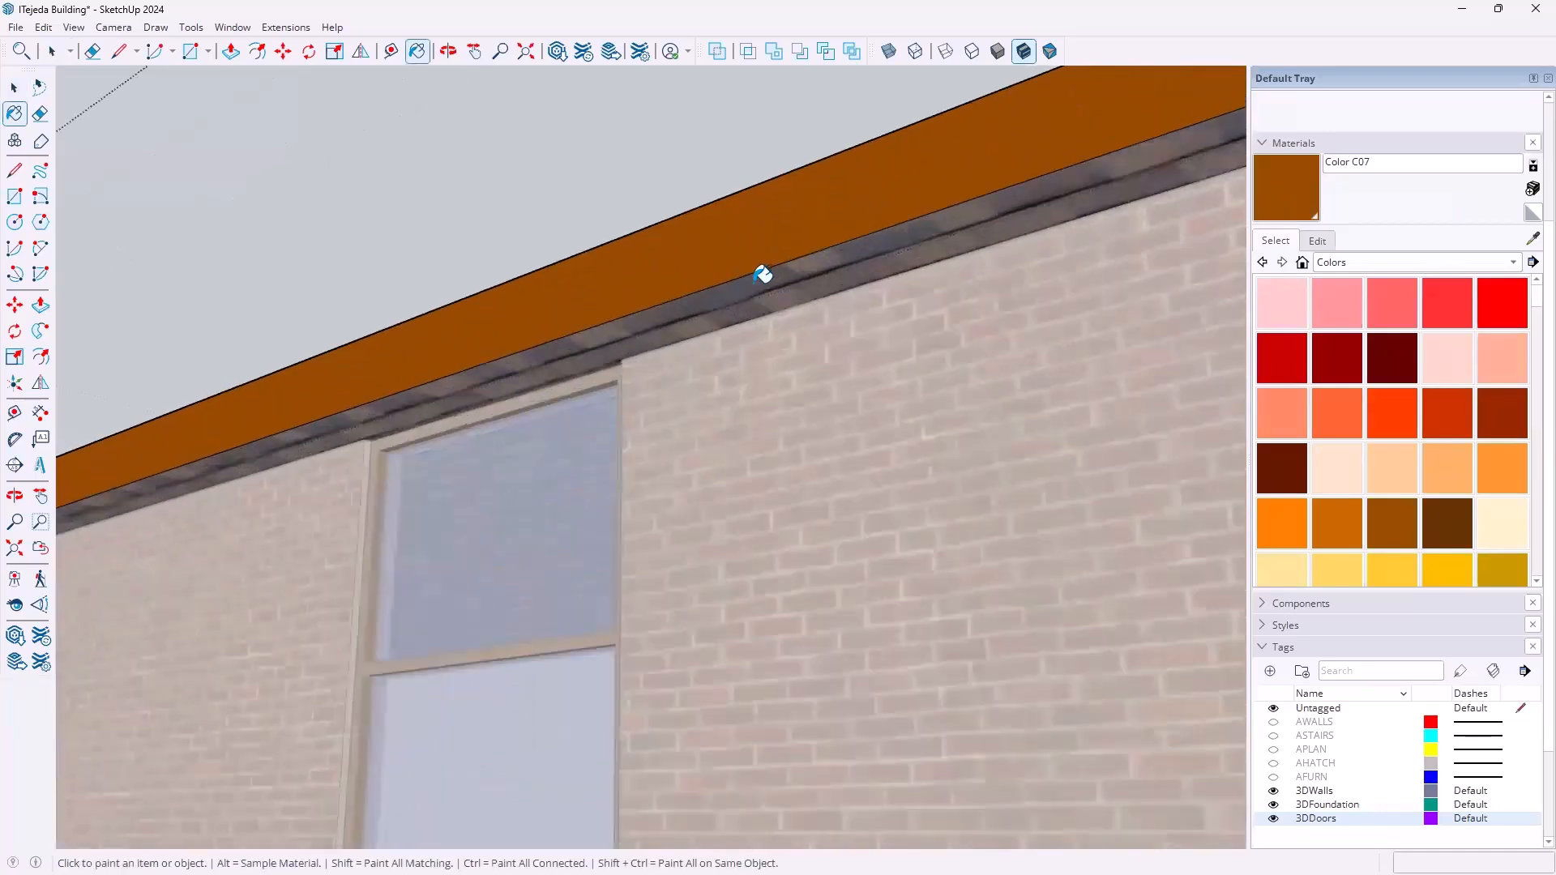
pyautogui.click(758, 269)
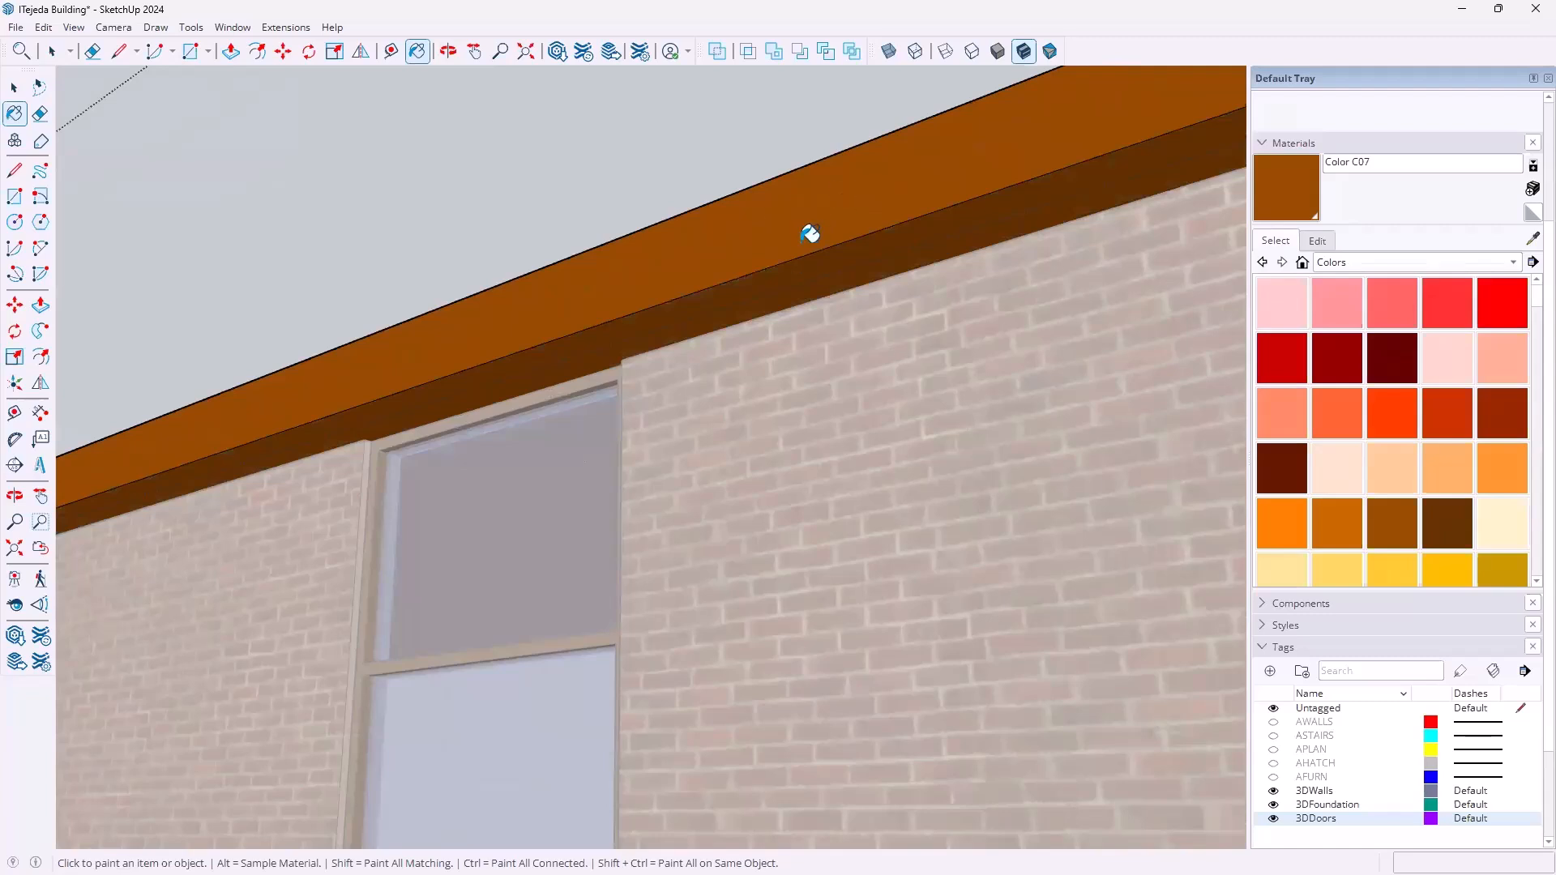
pyautogui.press('space')
# Check the painted eaves around the building and close the roof group
pyautogui.moveTo(824, 295)
pyautogui.mouseDown(button='middle')
pyautogui.moveTo(799, 361)
pyautogui.moveTo(660, 227)
pyautogui.moveTo(504, 358)
pyautogui.moveTo(511, 392)
pyautogui.moveTo(698, 514)
pyautogui.moveTo(641, 539)
pyautogui.moveTo(685, 532)
pyautogui.mouseUp(button='middle')
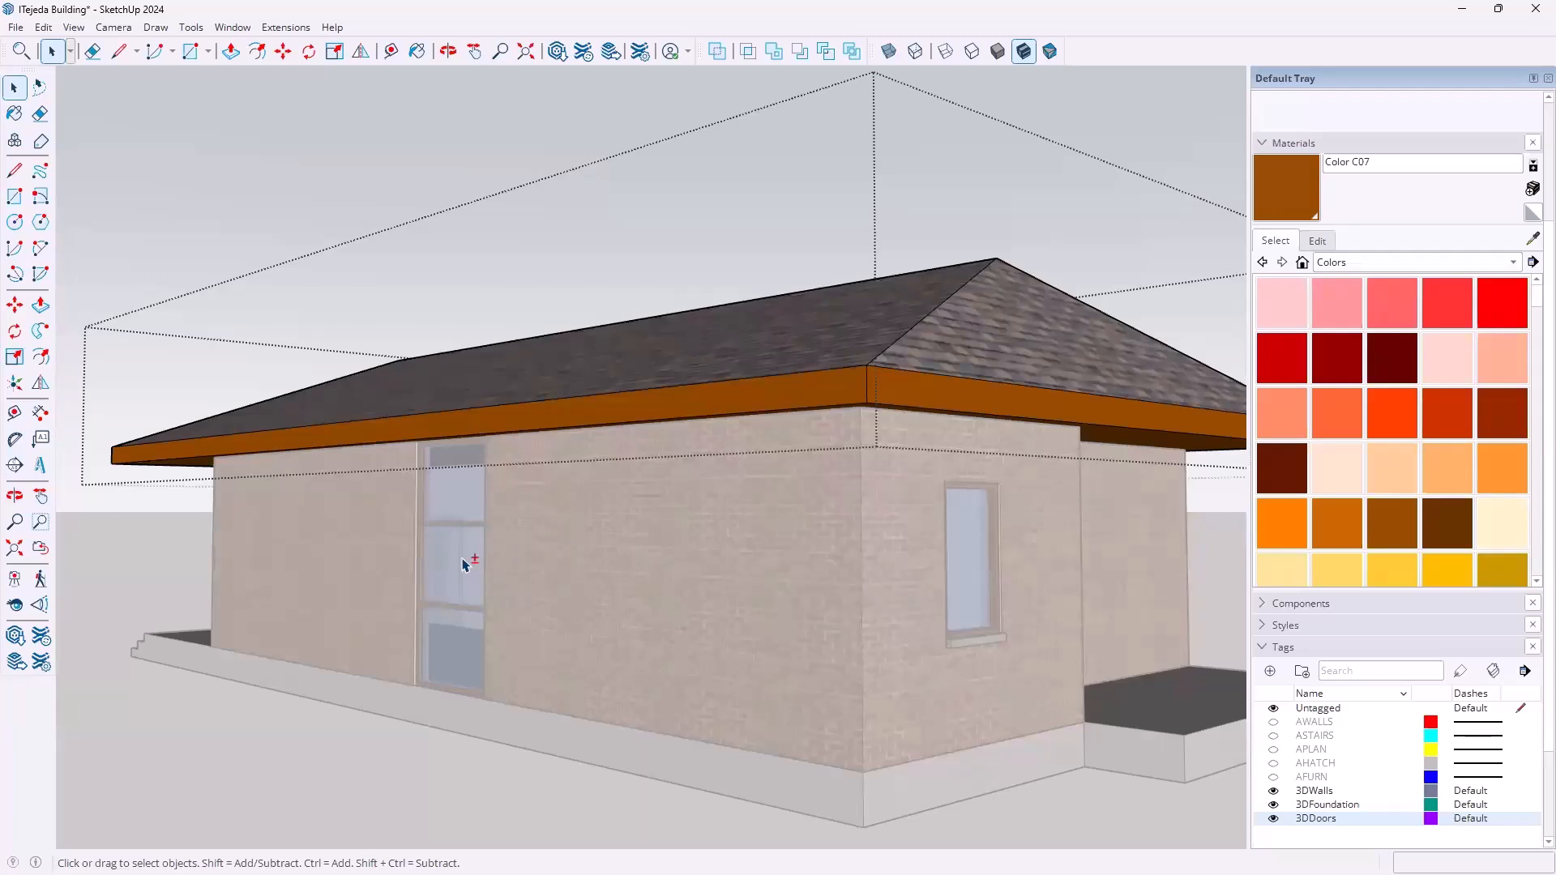
pyautogui.moveTo(542, 611); pyautogui.dragTo(755, 554, button='middle')
pyautogui.scroll(4, 741, 555)
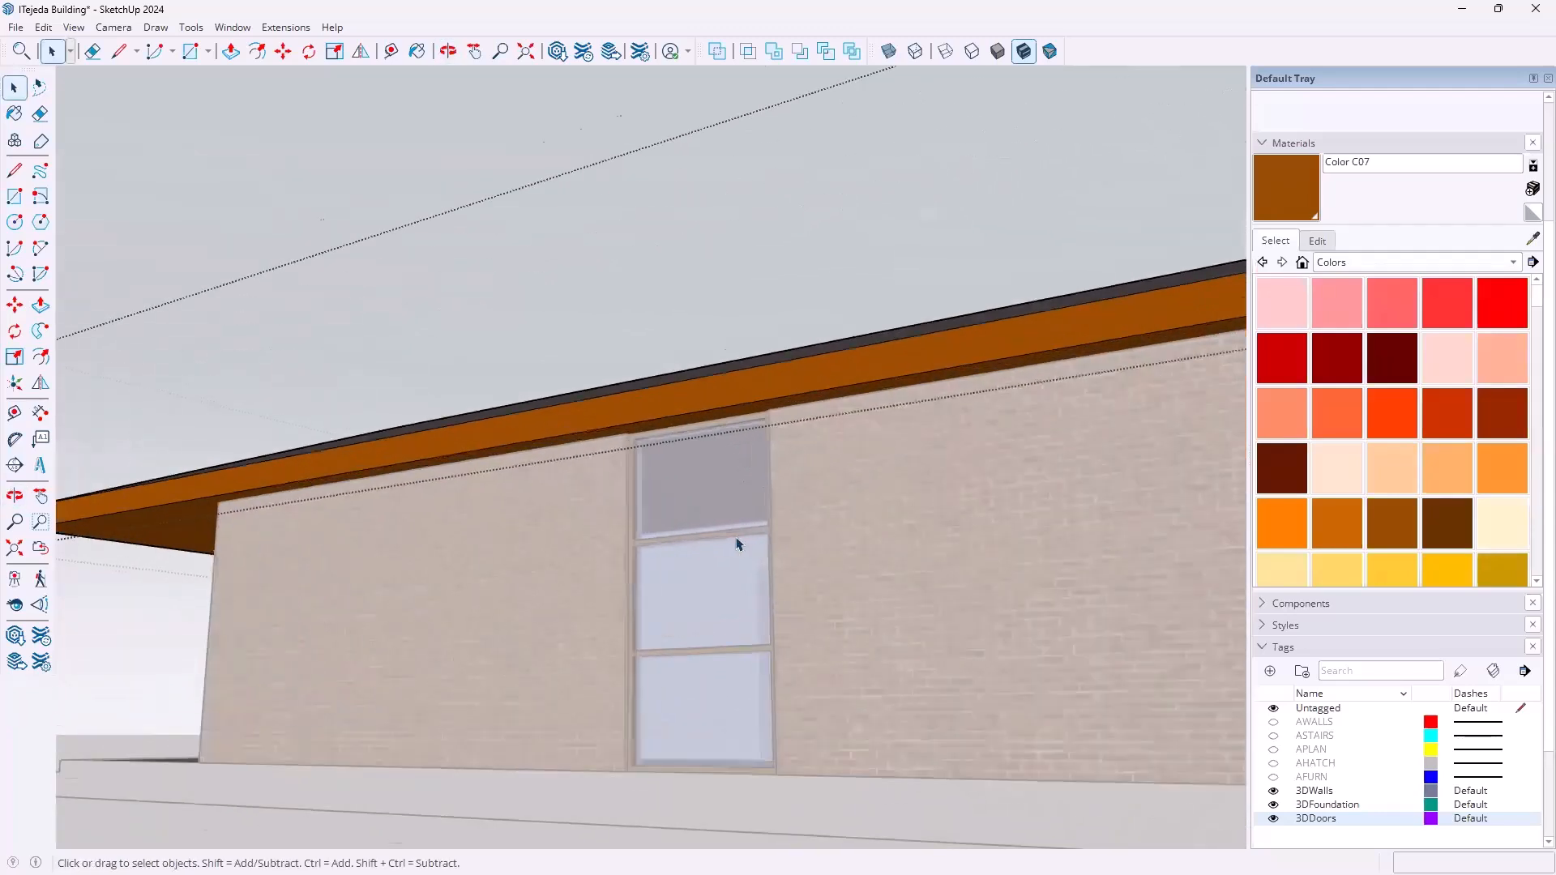
pyautogui.scroll(-5, 710, 496)
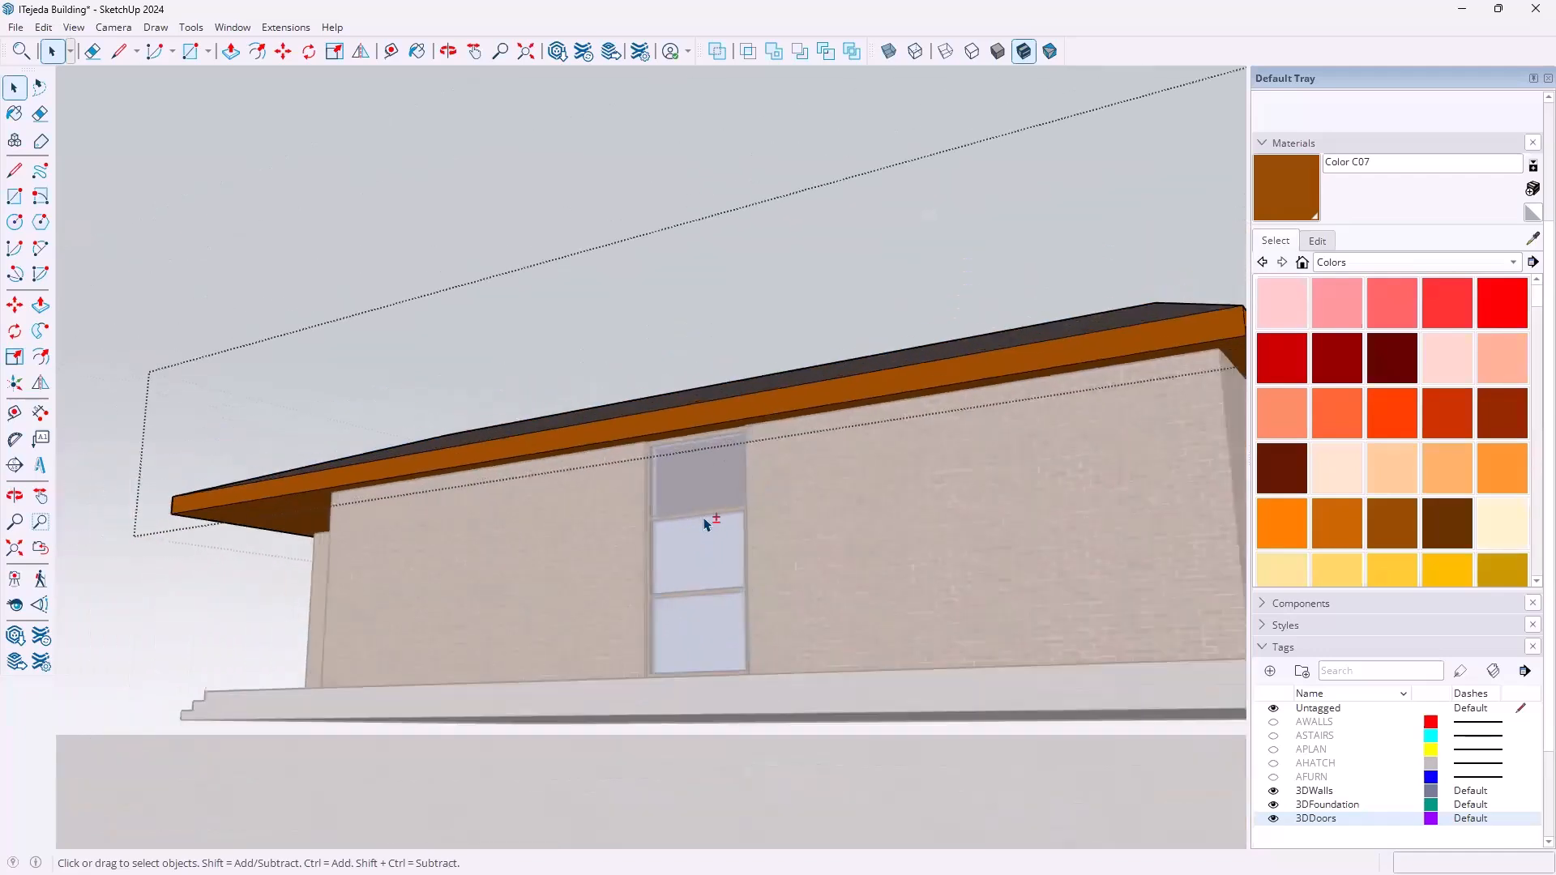
pyautogui.moveTo(633, 458); pyautogui.dragTo(597, 428, button='middle')
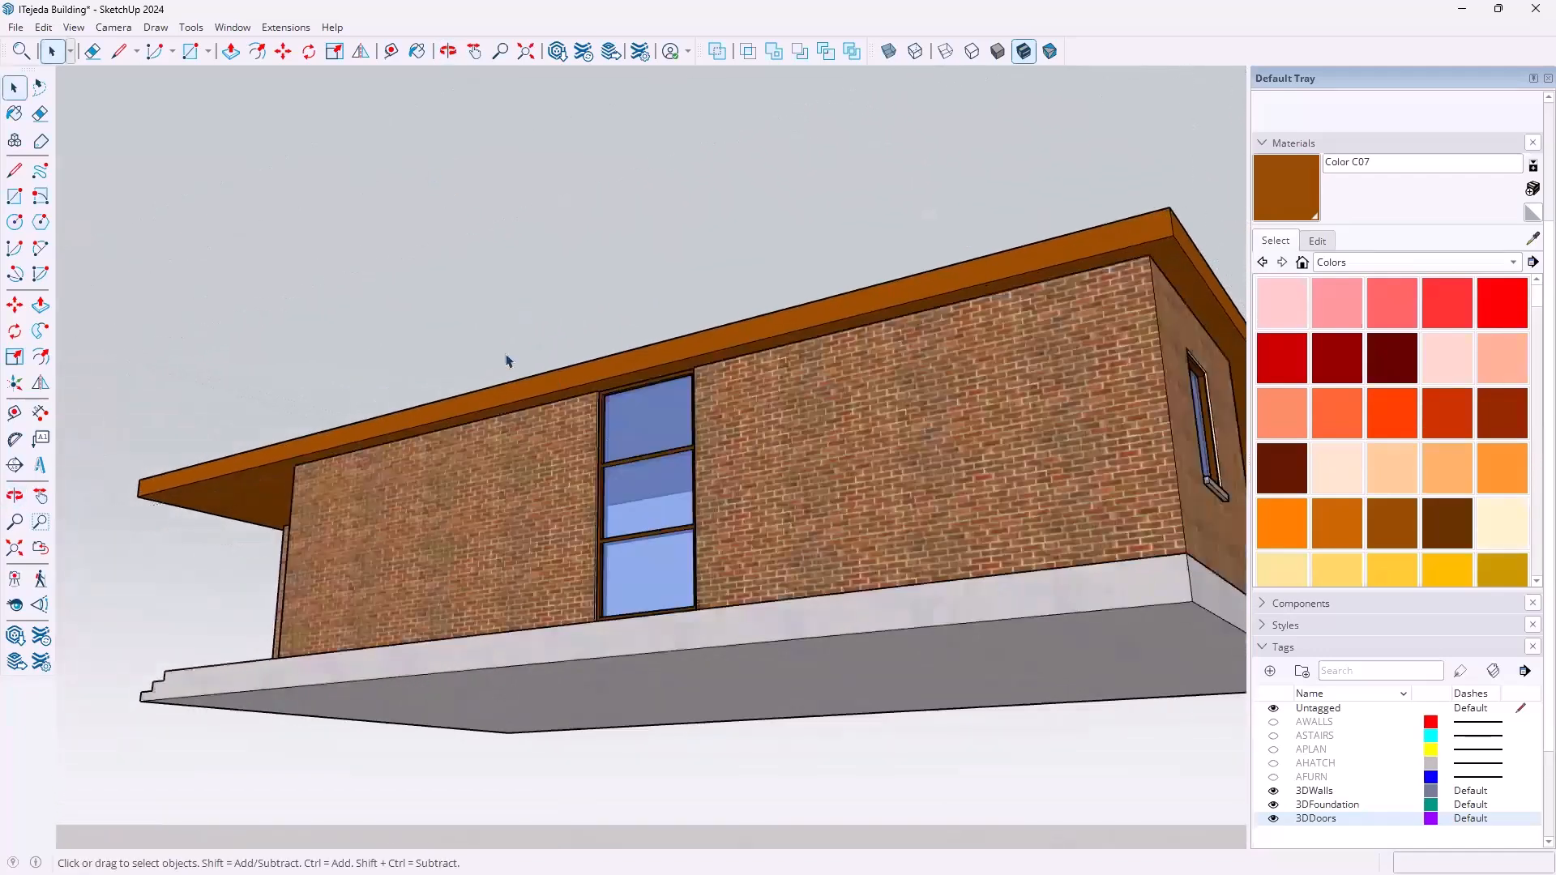
# Open the foundation group for editing and hide the rest of the model to expose its floor
pyautogui.moveTo(640, 264); pyautogui.dragTo(250, 727, button='middle')
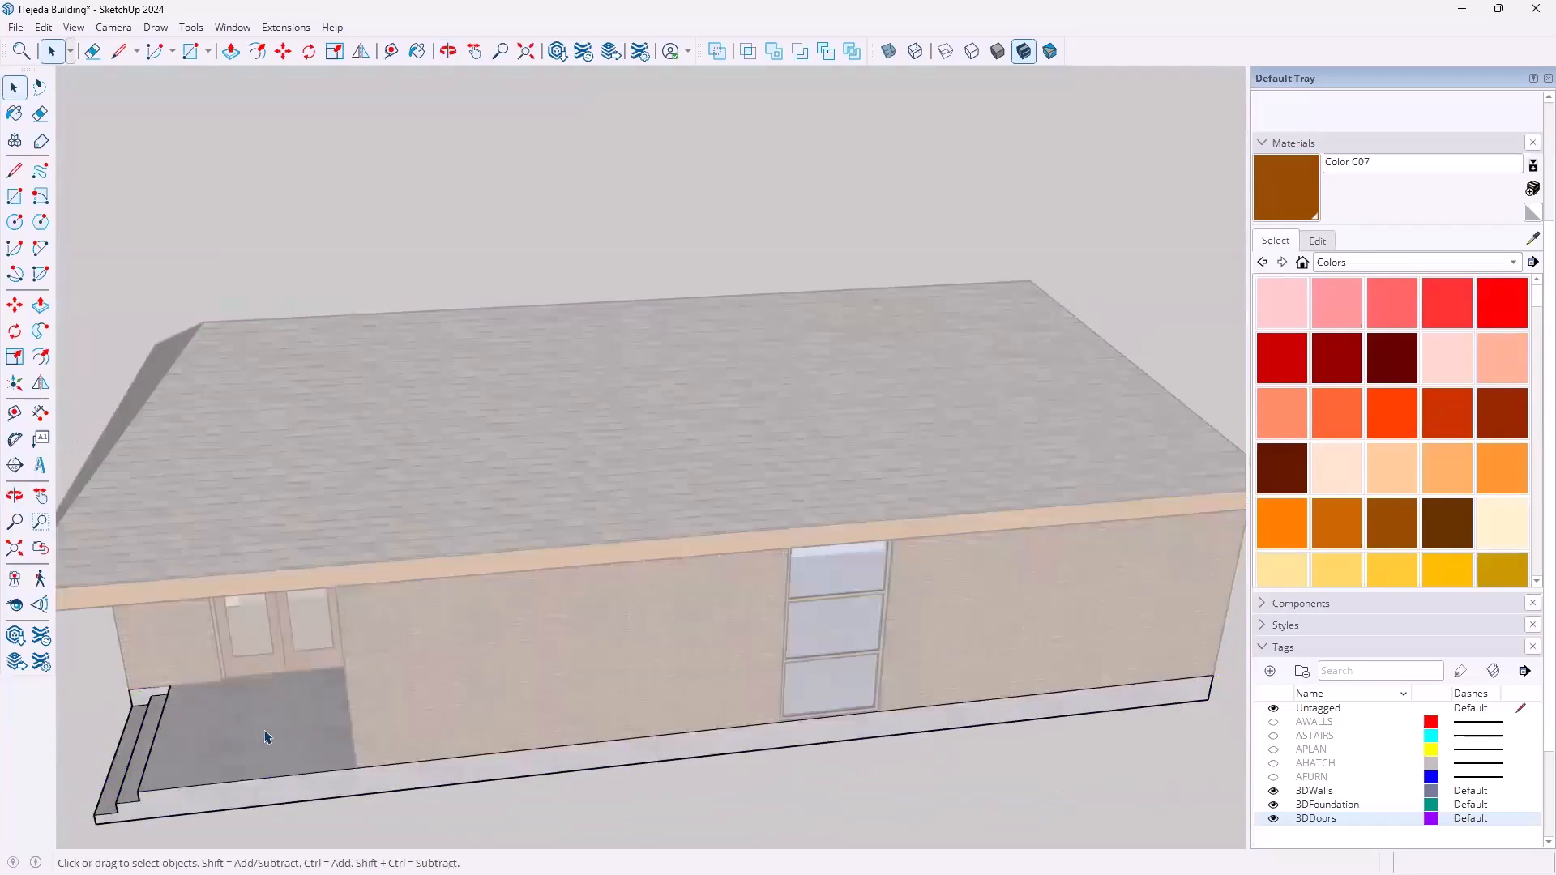
pyautogui.moveTo(348, 647); pyautogui.dragTo(389, 341, button='middle')
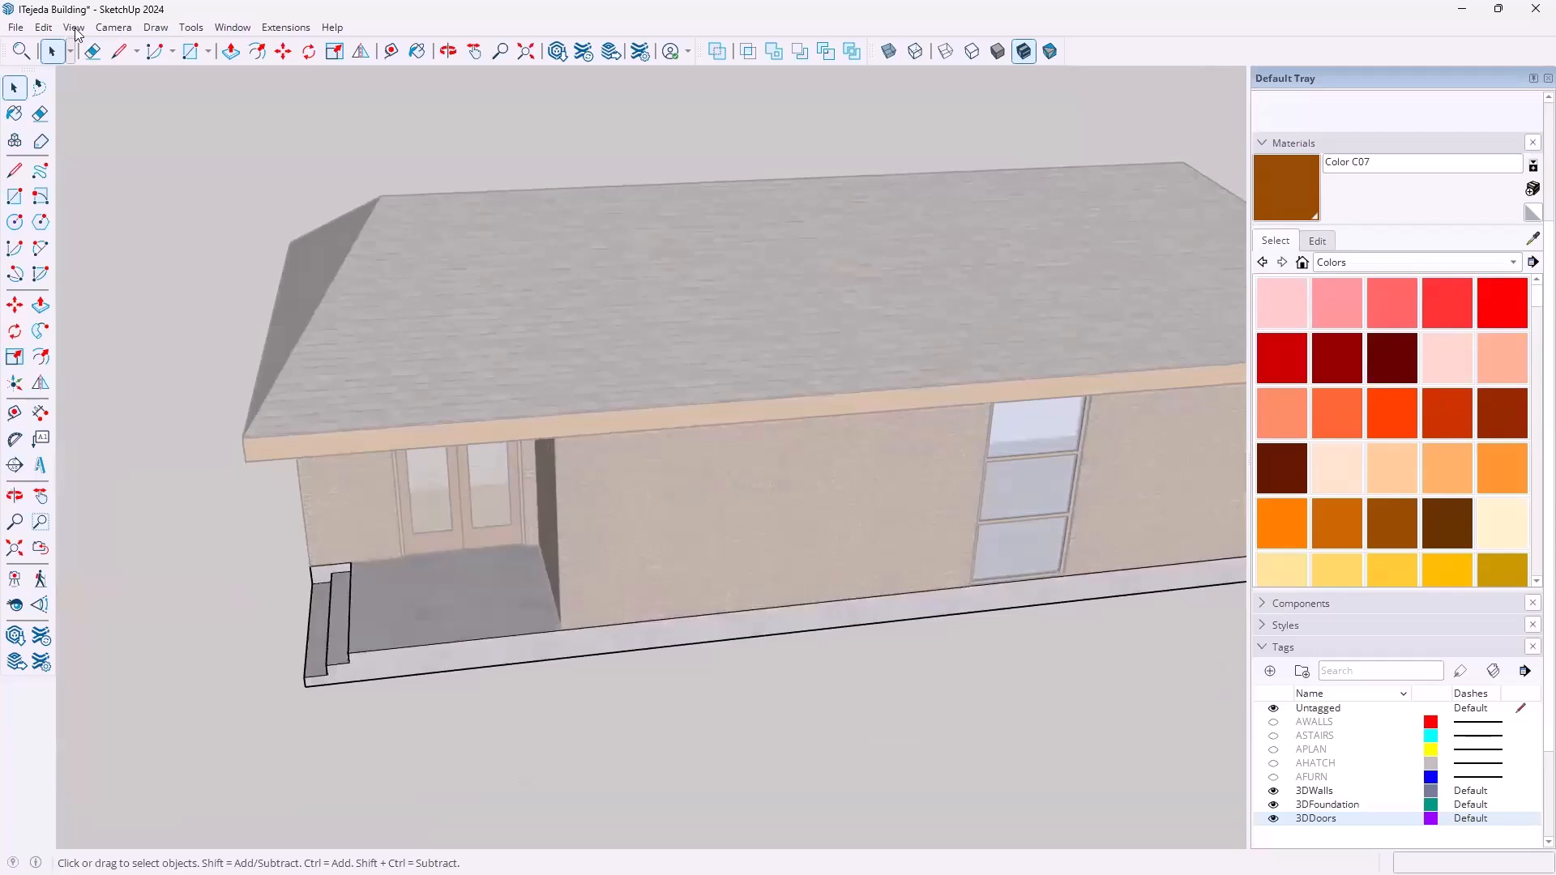
pyautogui.click(74, 27)
pyautogui.moveTo(124, 322)
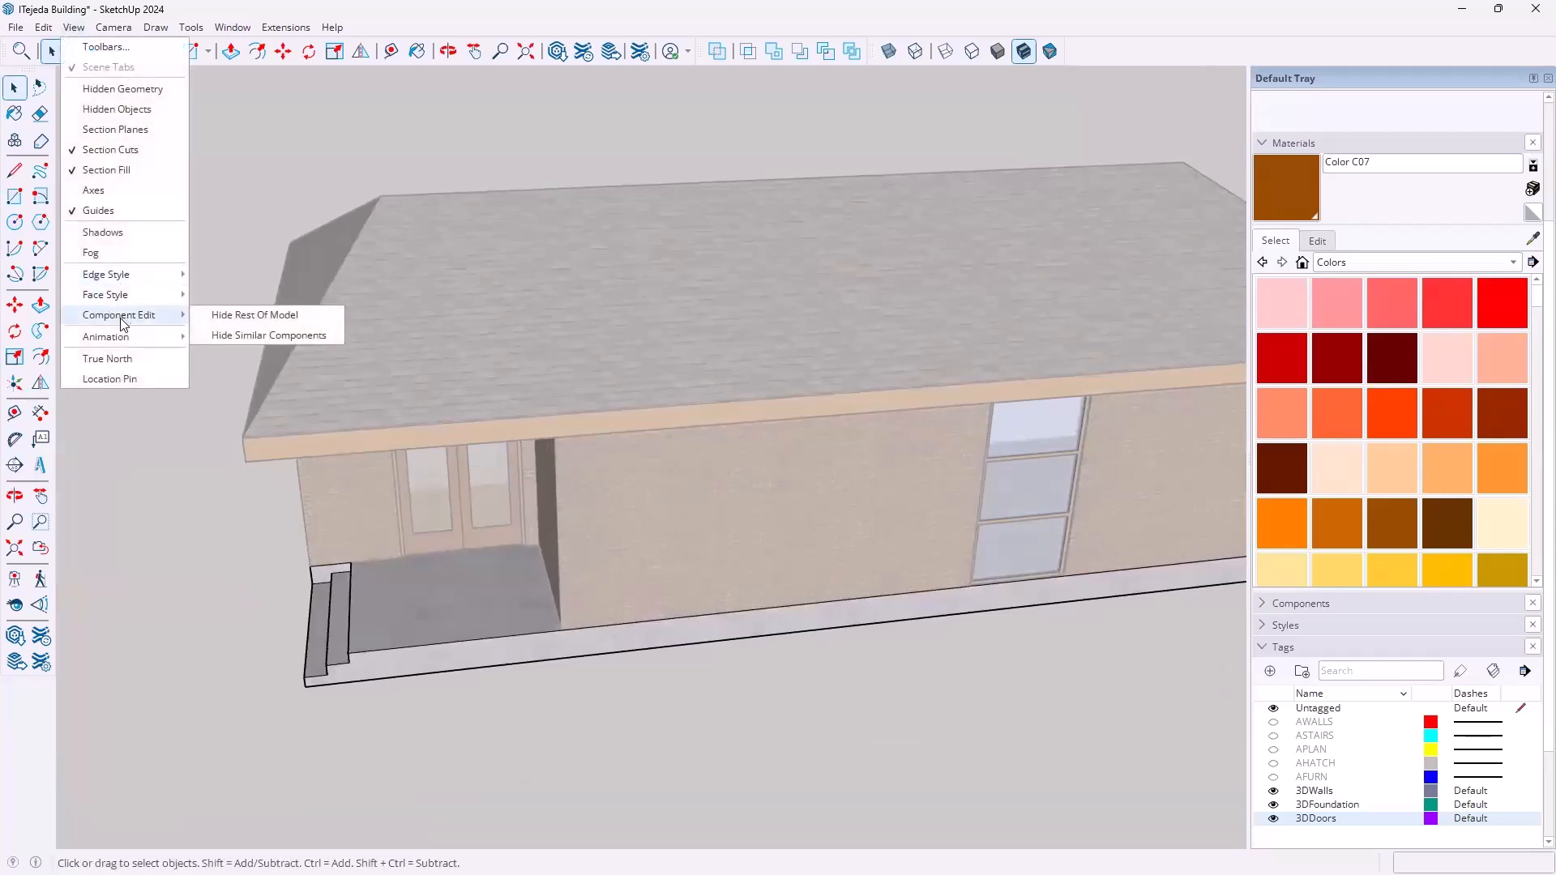
pyautogui.click(214, 322)
pyautogui.moveTo(410, 511); pyautogui.dragTo(452, 591, button='middle')
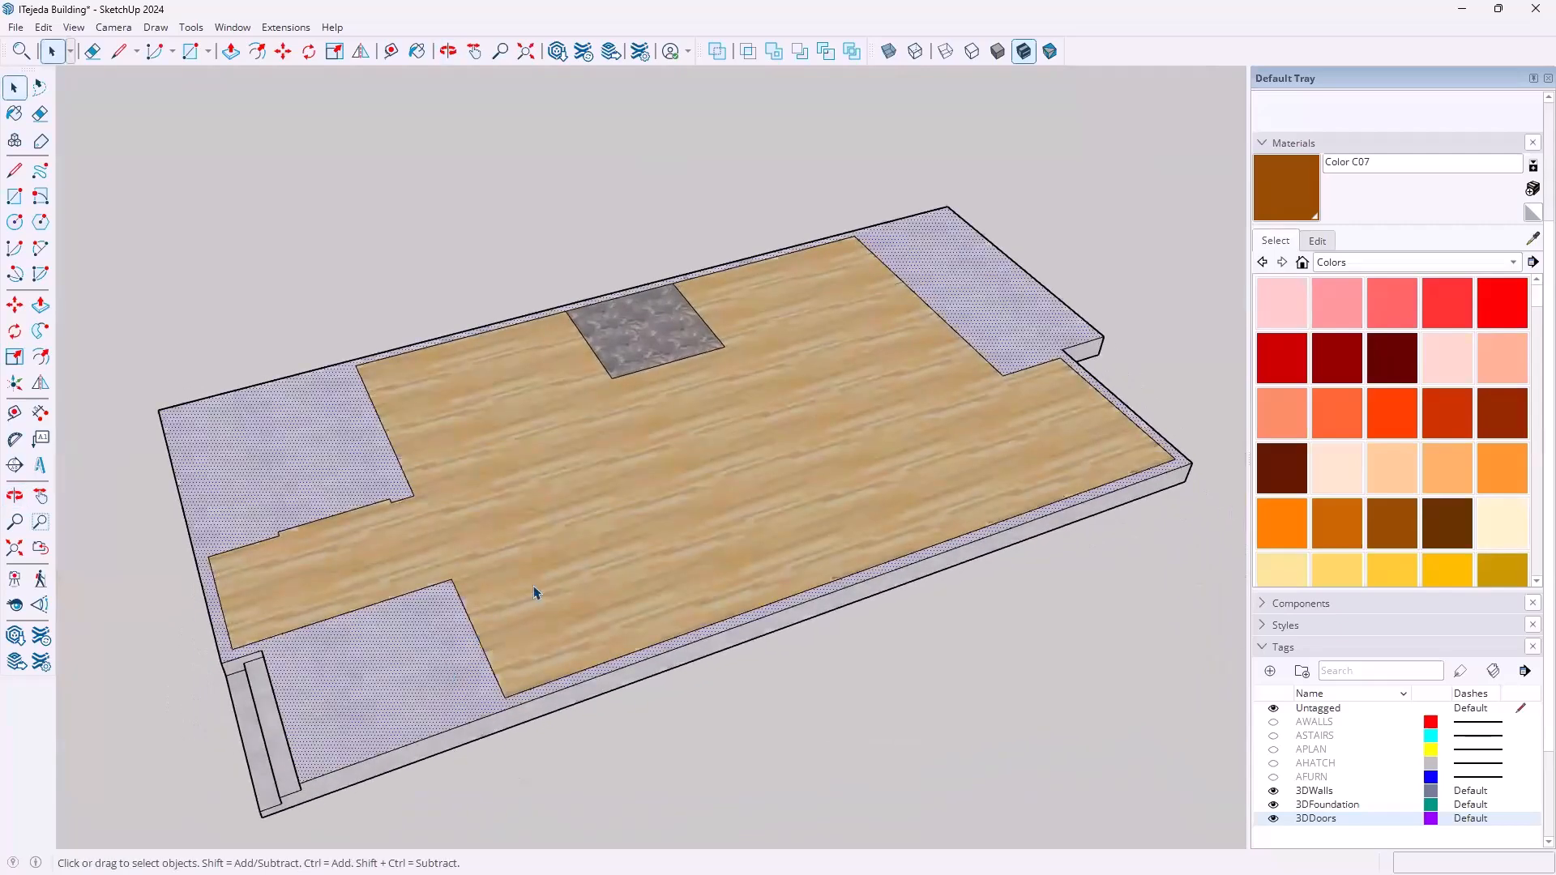
# Close the foundation group and hide the roof to get access to the rooms from above
pyautogui.click(437, 517)
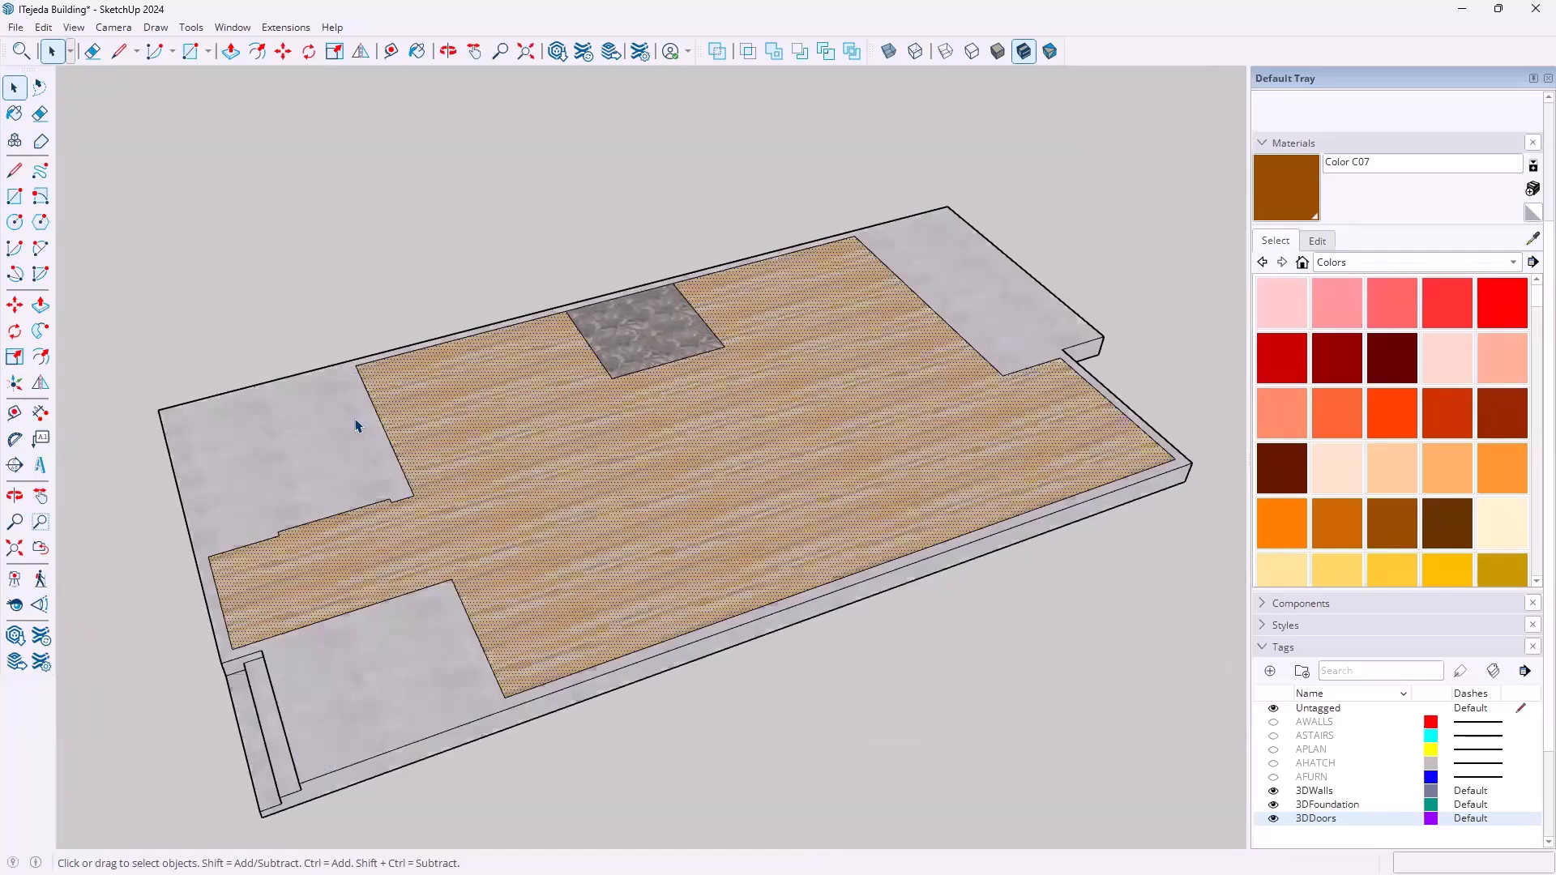
pyautogui.click(381, 259)
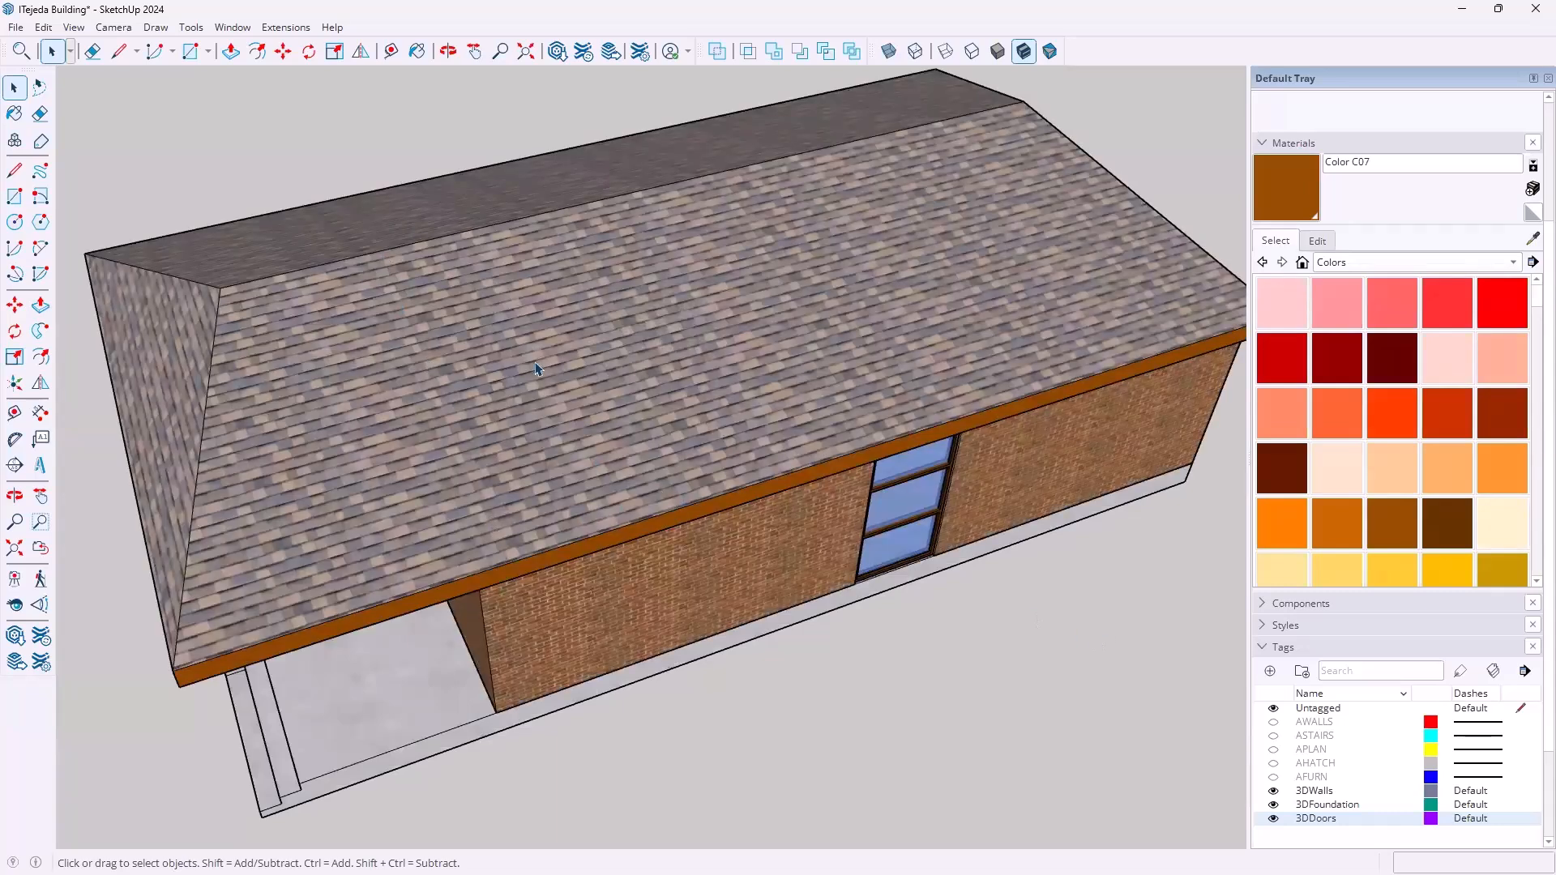
pyautogui.rightClick(509, 257)
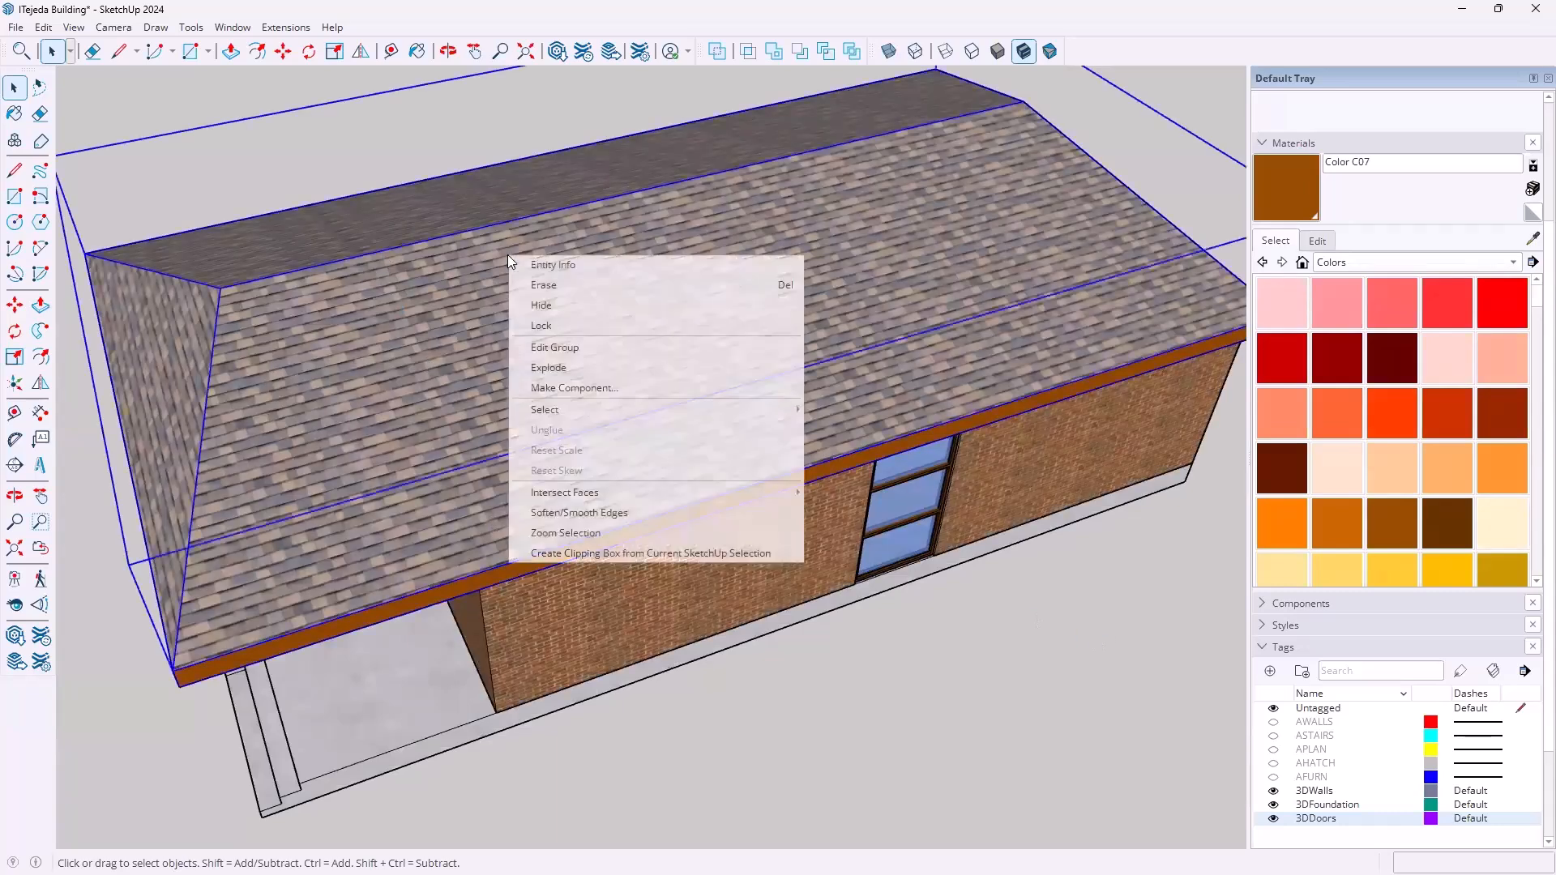
pyautogui.click(527, 305)
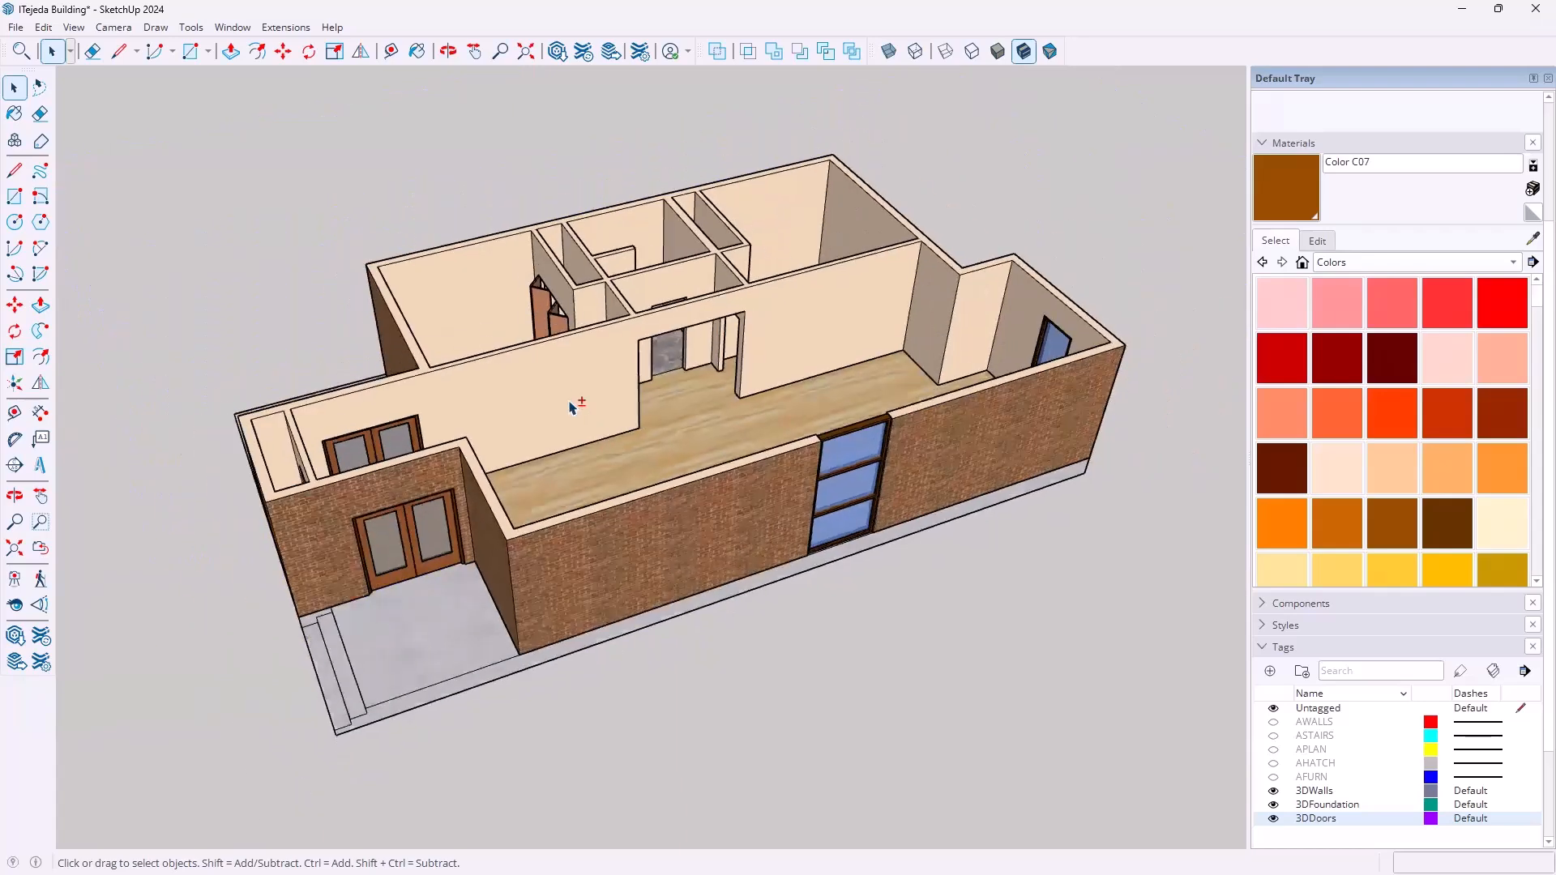
# Open the foundation group, copy its wood floor face together with the small stone-patterned floor face, and close the group
pyautogui.moveTo(643, 497); pyautogui.dragTo(872, 522, button='middle')
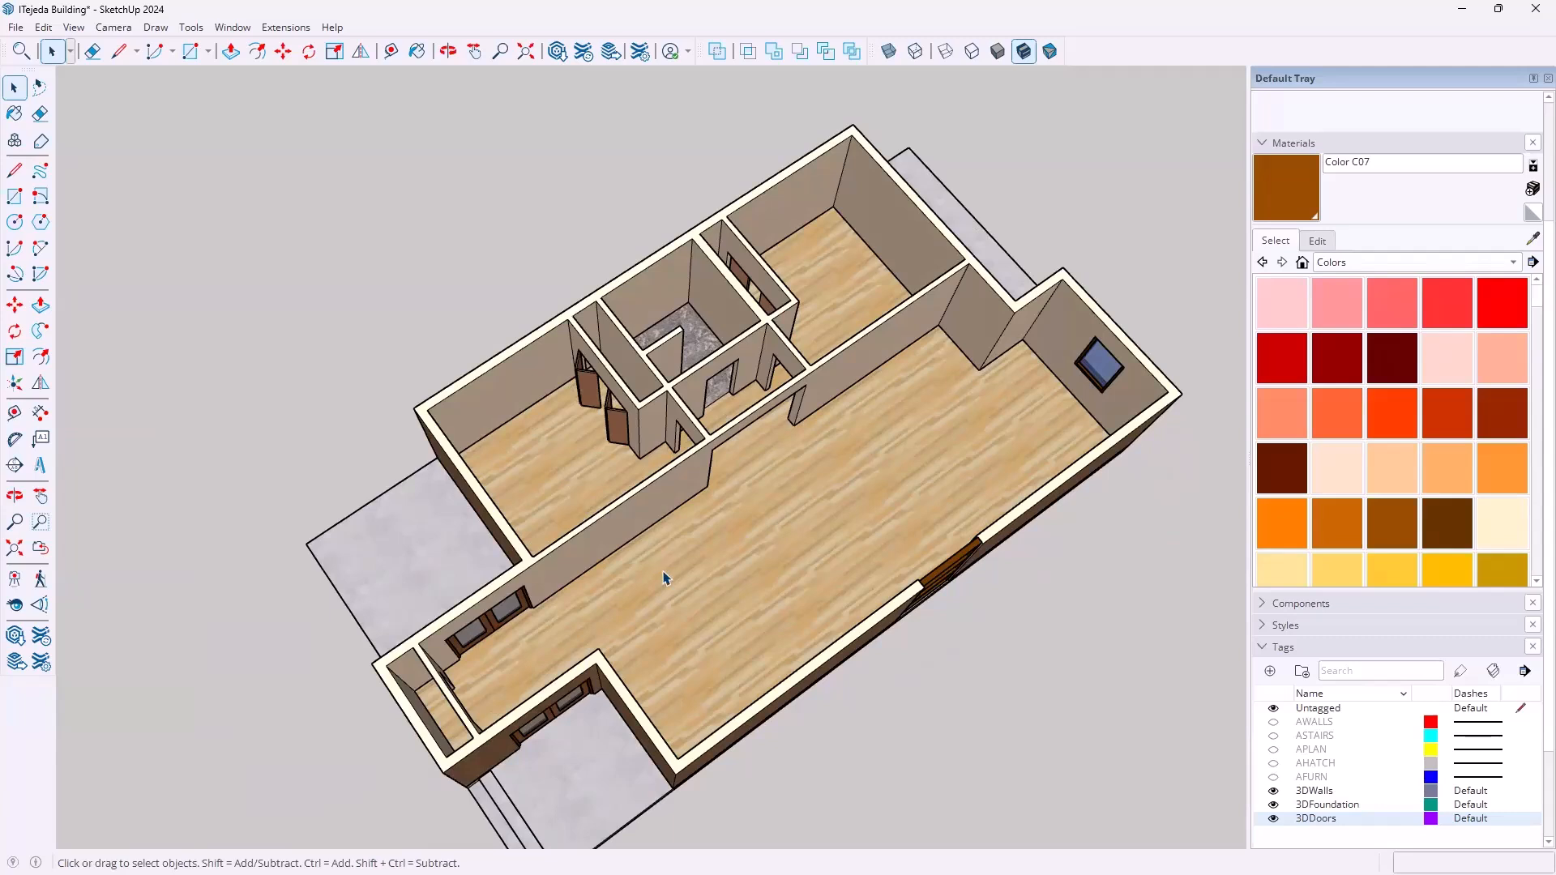
pyautogui.click(724, 582)
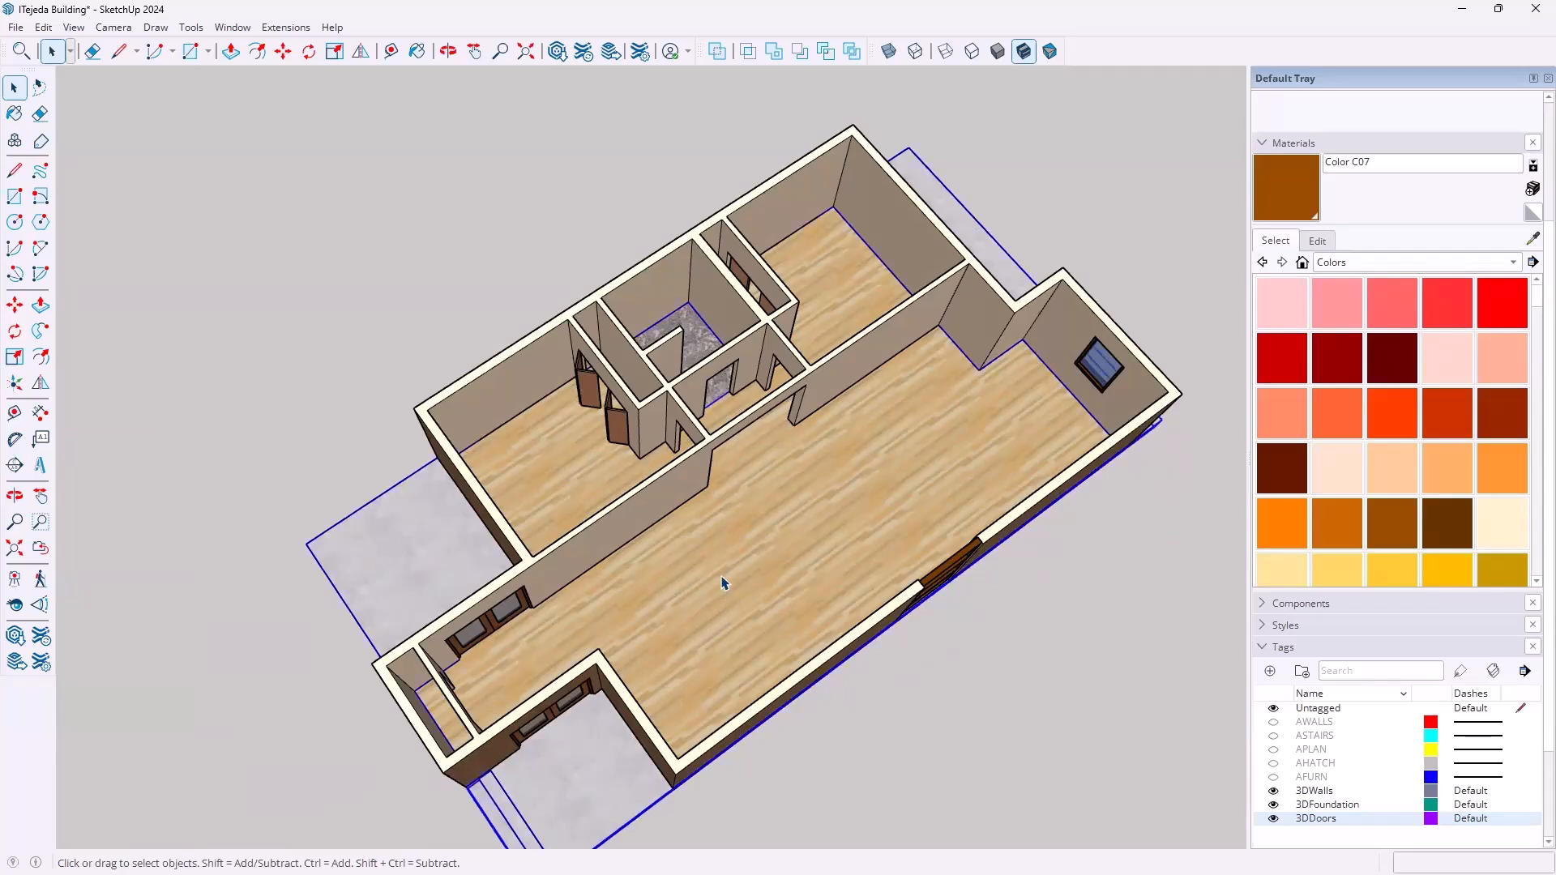
pyautogui.doubleClick(632, 592)
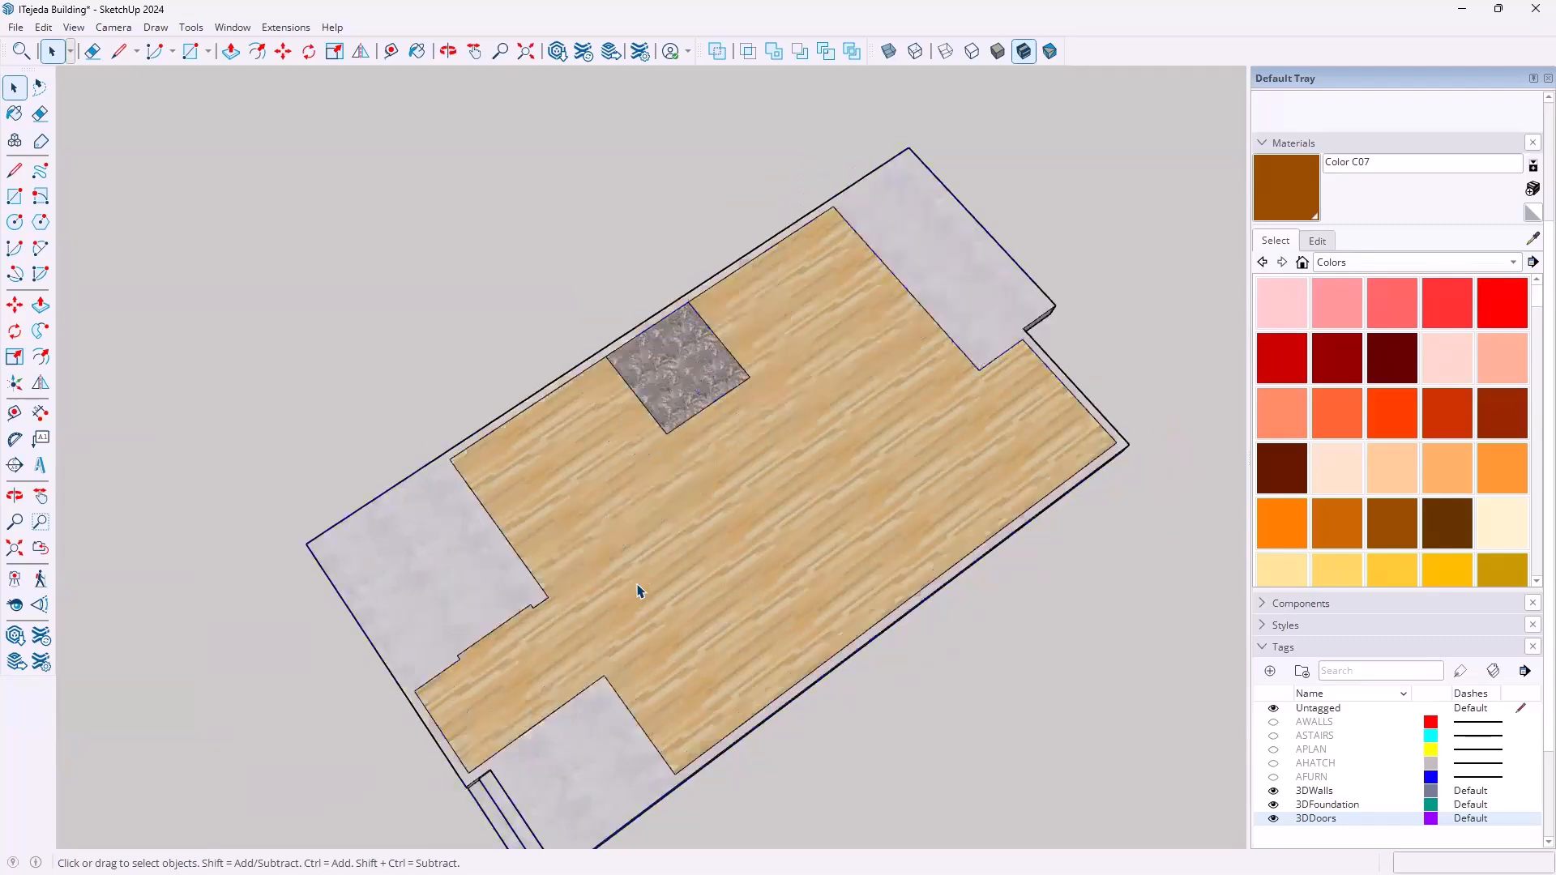
pyautogui.click(669, 555)
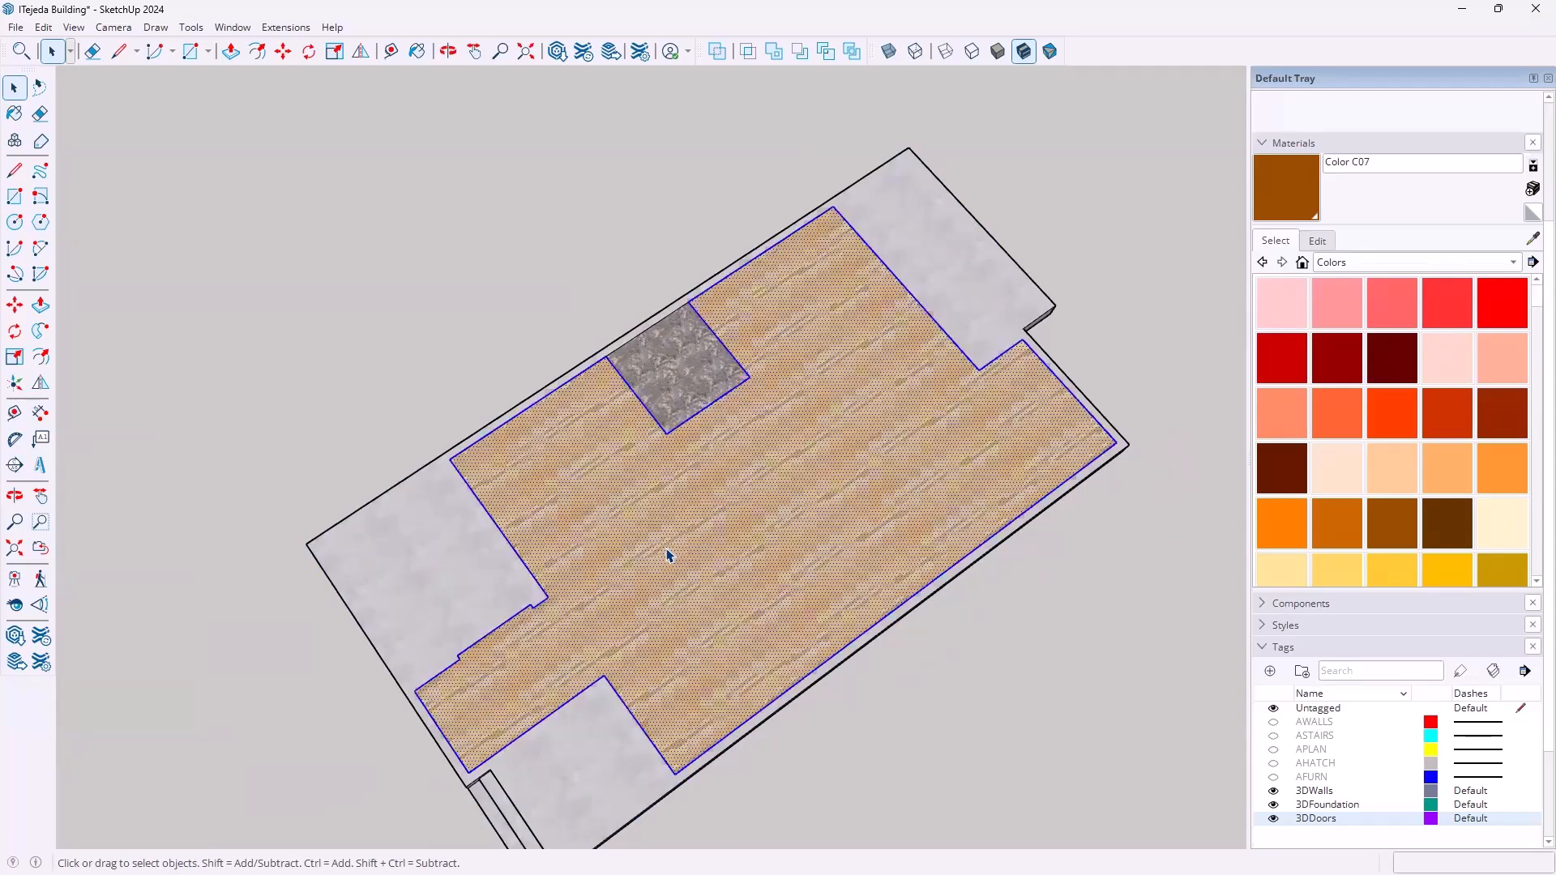
pyautogui.keyDown('shift'); pyautogui.click(686, 373); pyautogui.keyUp('shift')
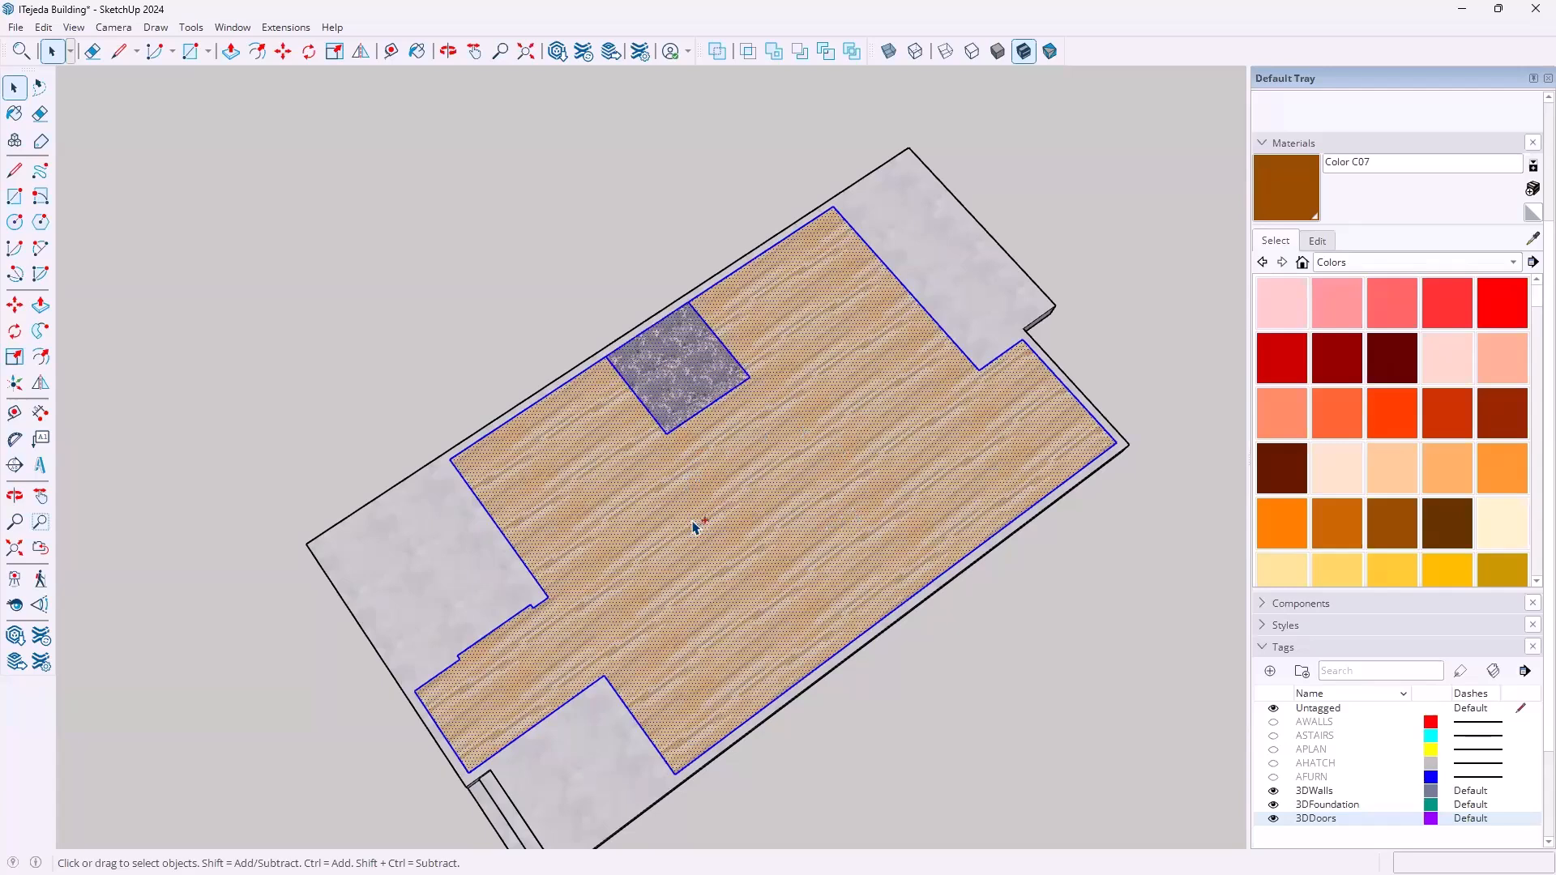
pyautogui.click(510, 218)
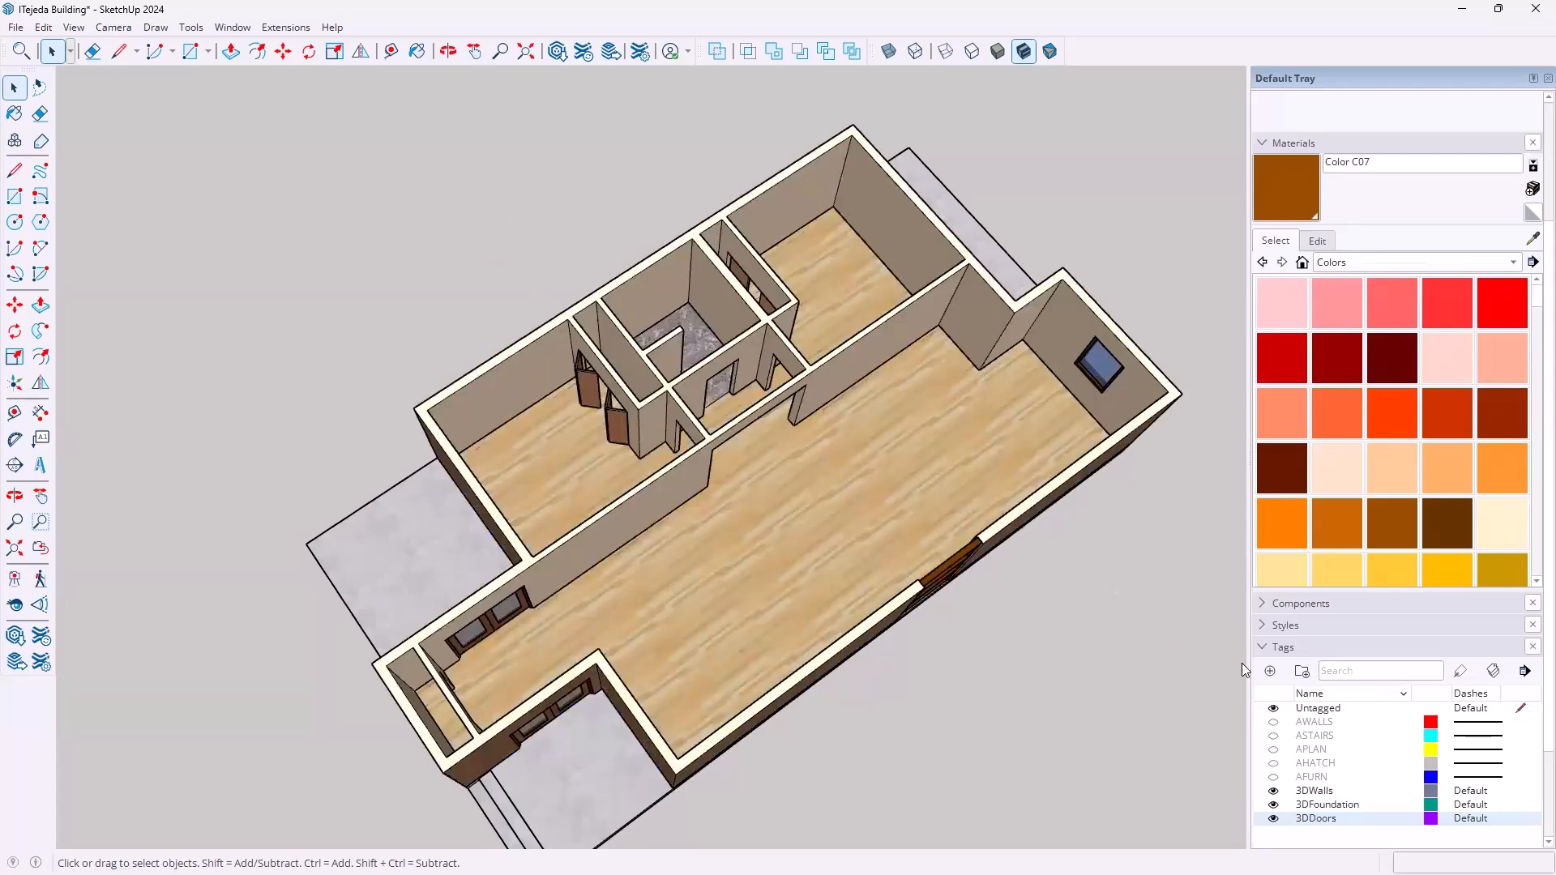
# Unhide all hidden objects to bring the roof back onto the building
pyautogui.click(73, 29)
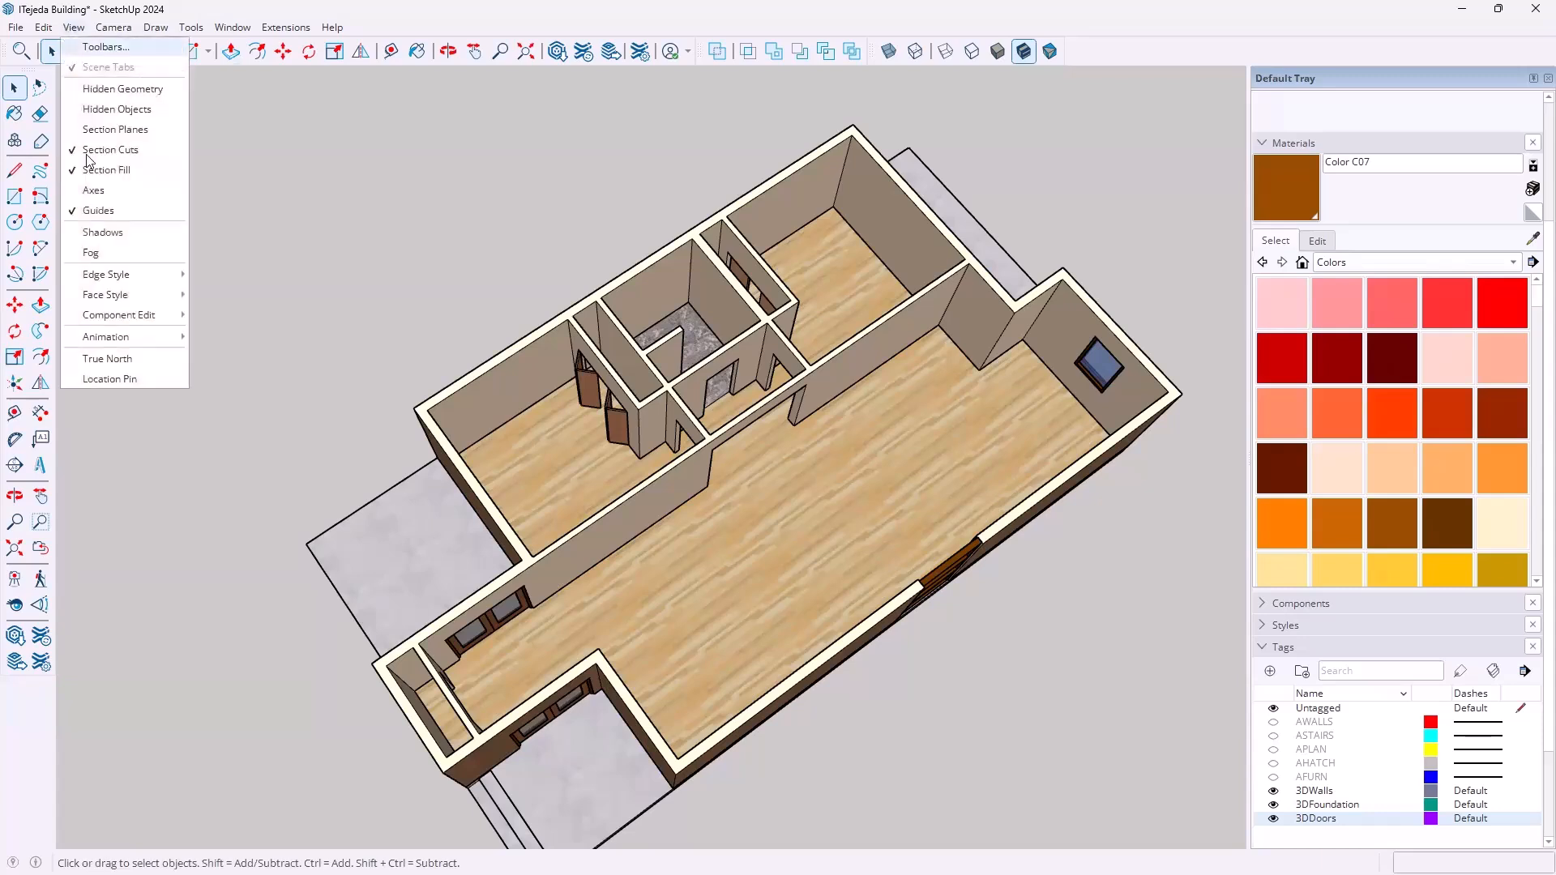
pyautogui.moveTo(42, 27)
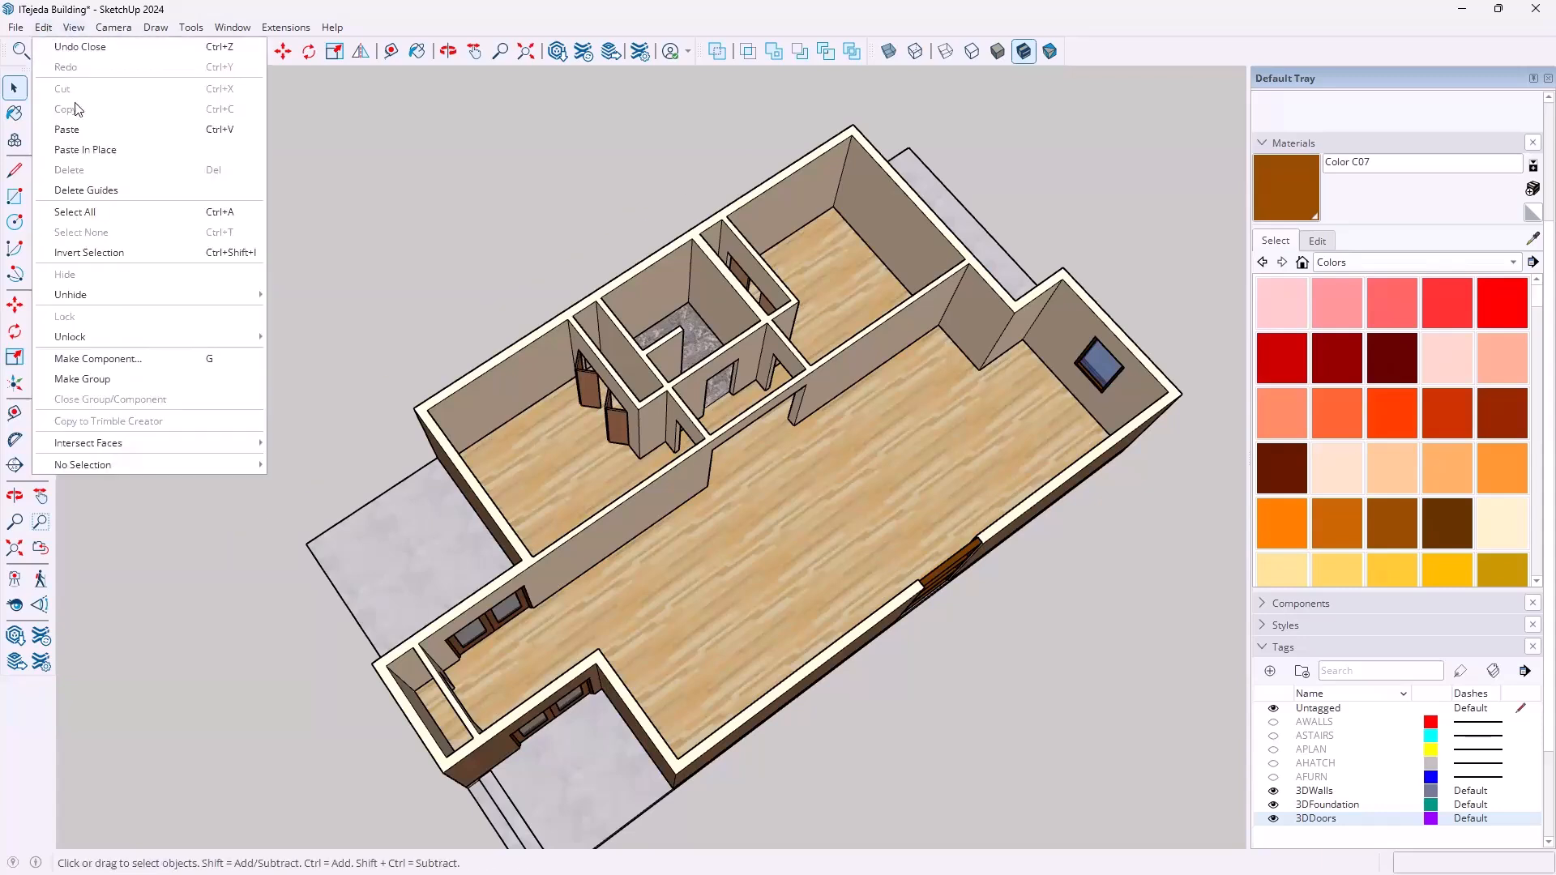
pyautogui.moveTo(84, 297)
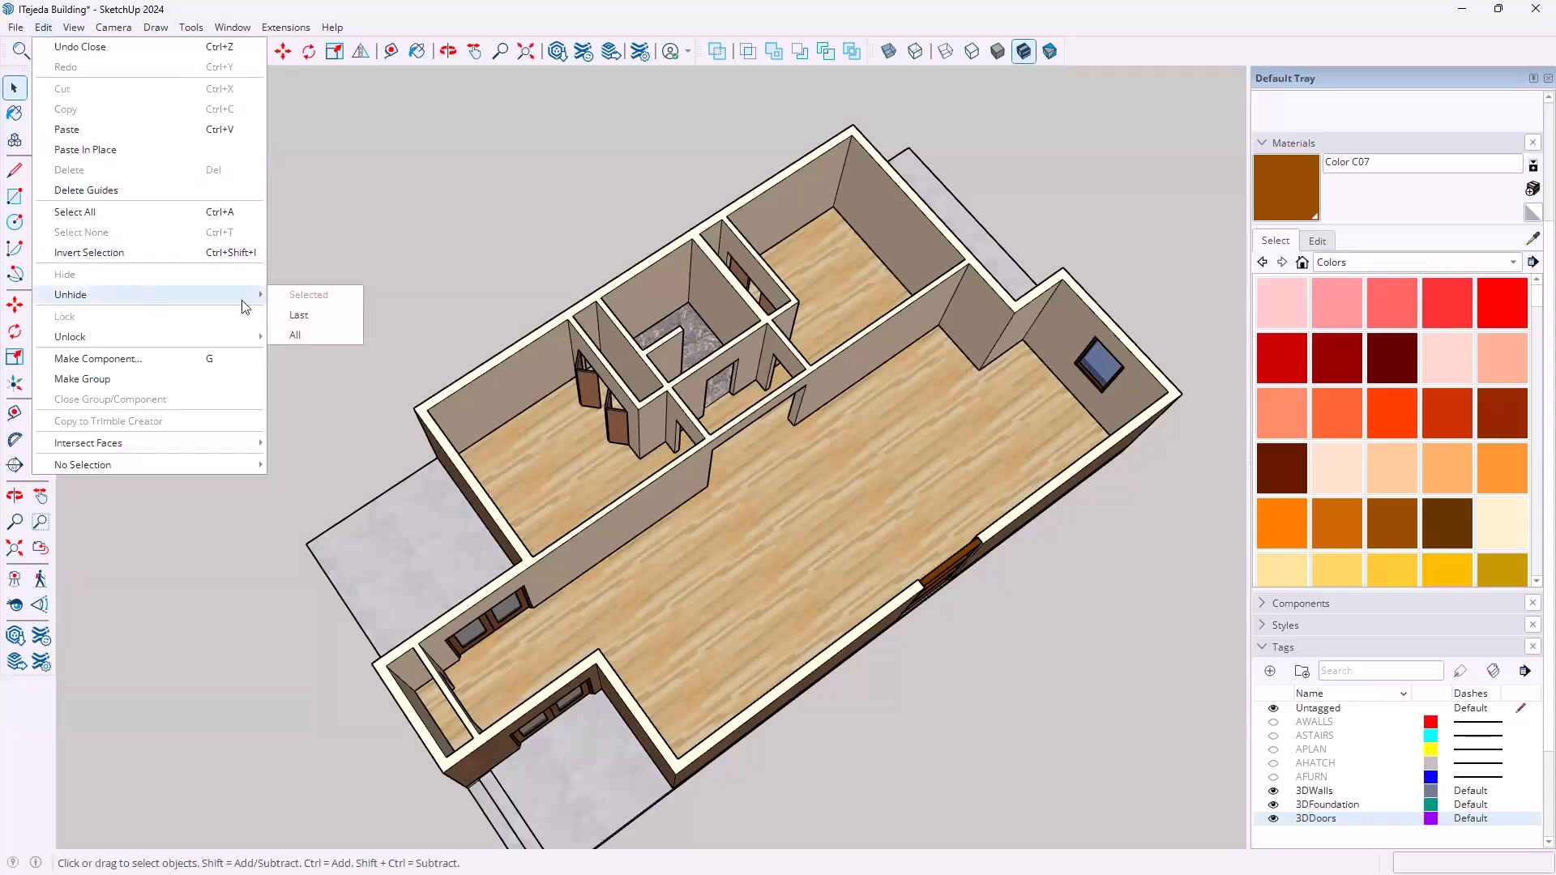
pyautogui.click(298, 334)
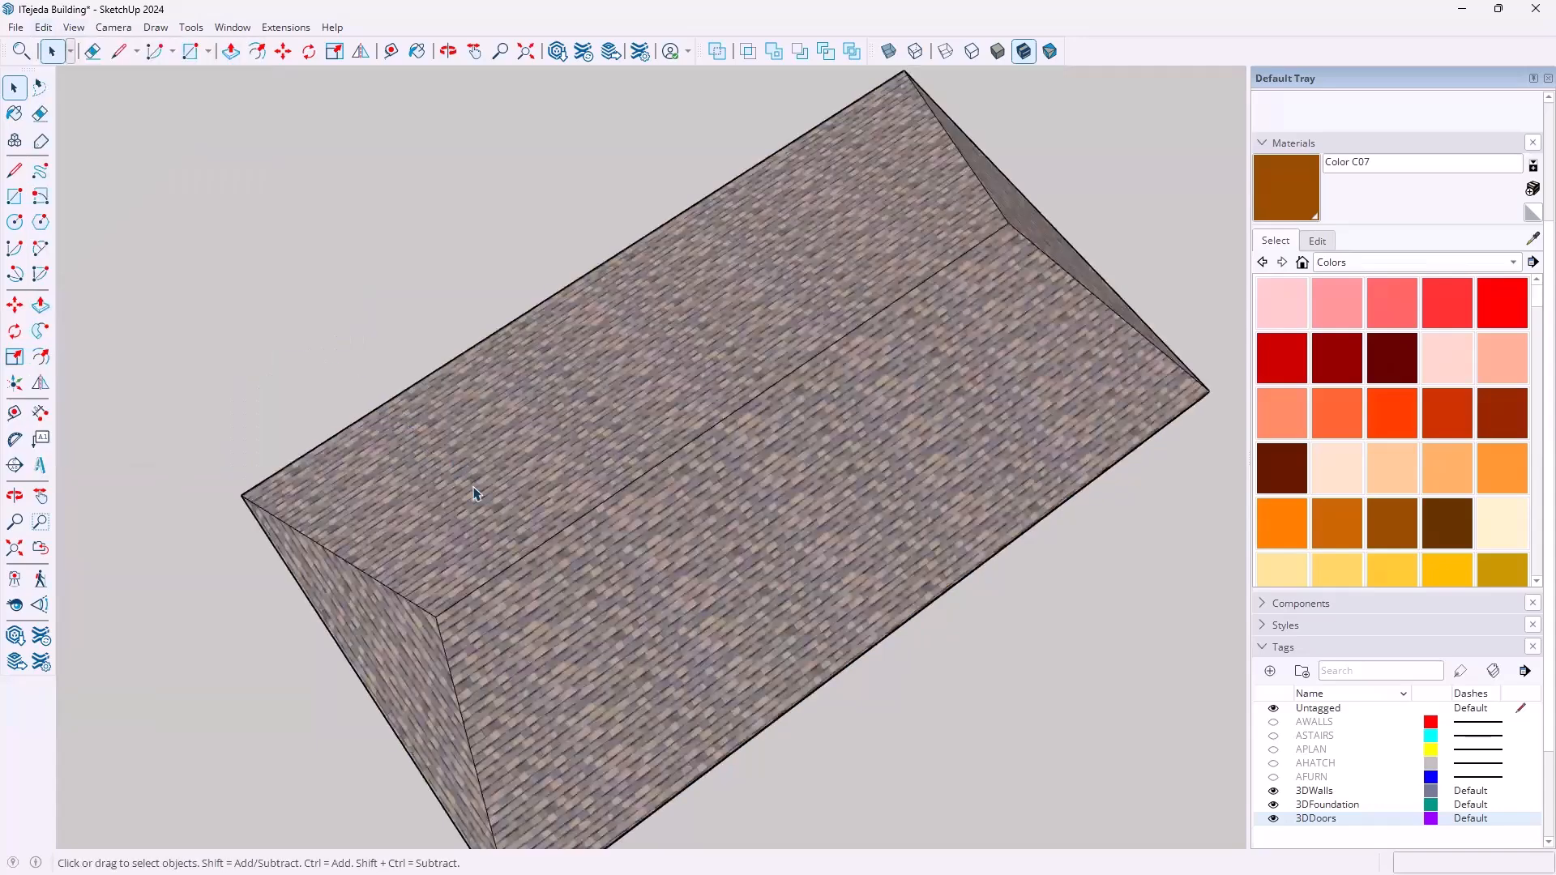
pyautogui.scroll(-3, 482, 495)
pyautogui.moveTo(704, 780); pyautogui.dragTo(674, 305, button='middle')
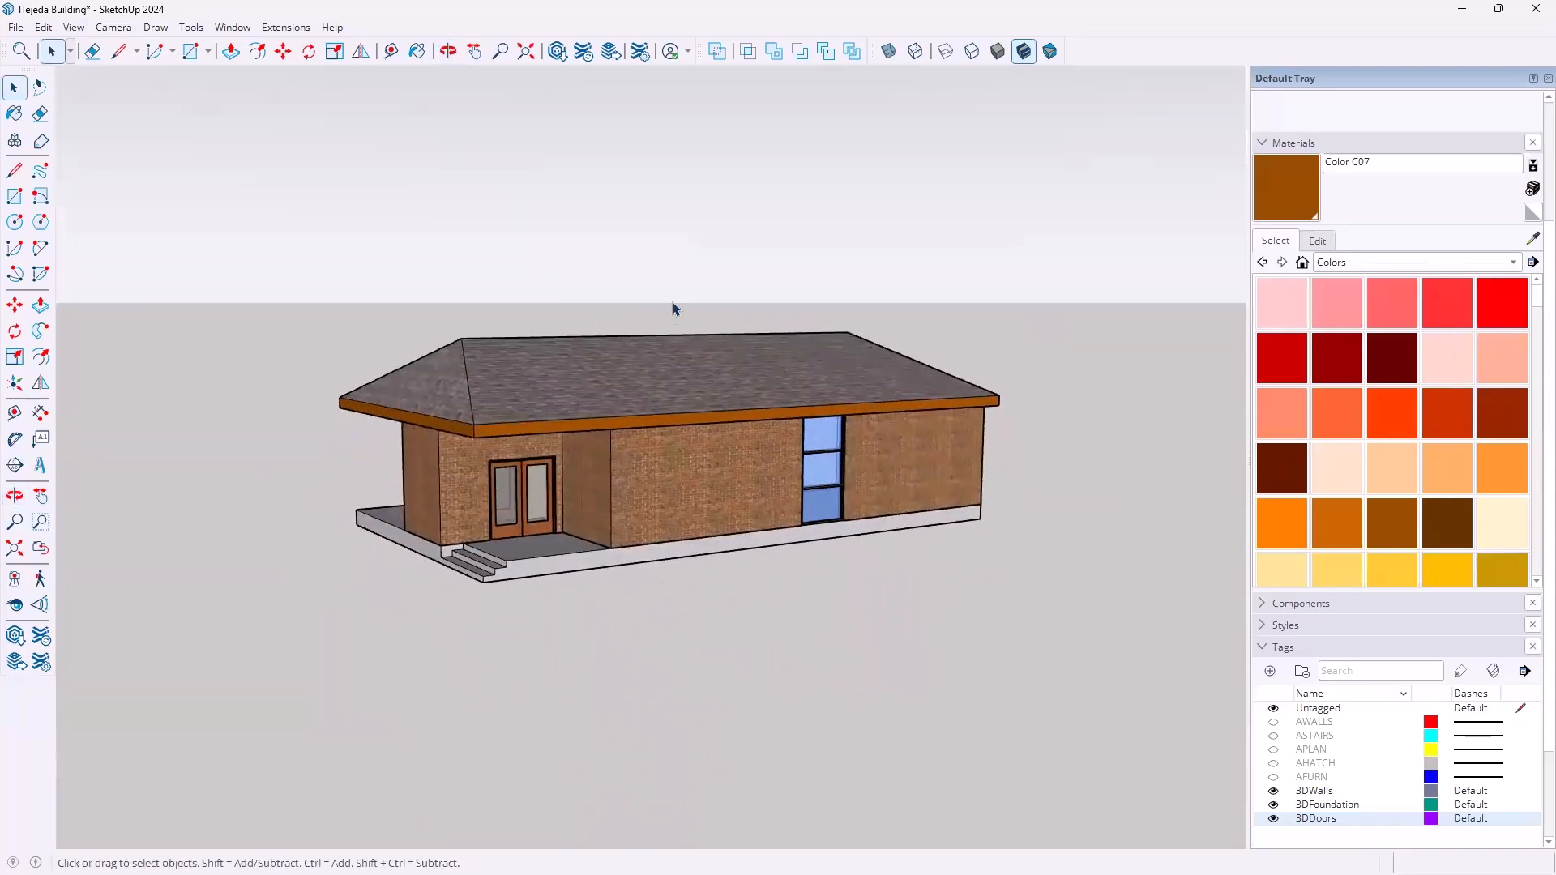
# Open the roof group for editing and paste the copied floor faces in place
pyautogui.doubleClick(620, 381)
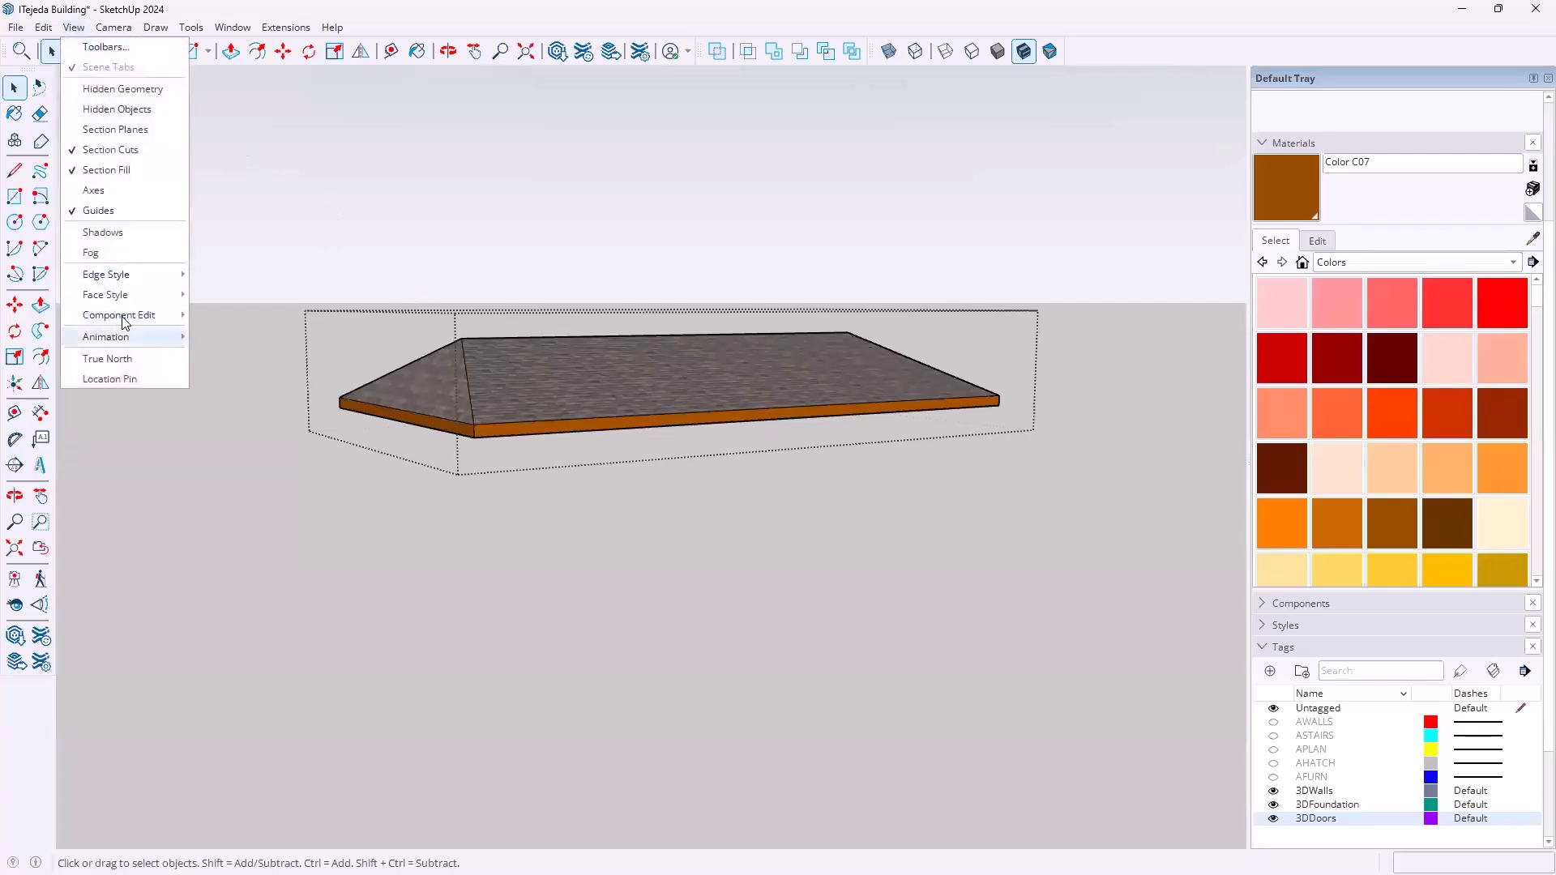
pyautogui.moveTo(125, 318)
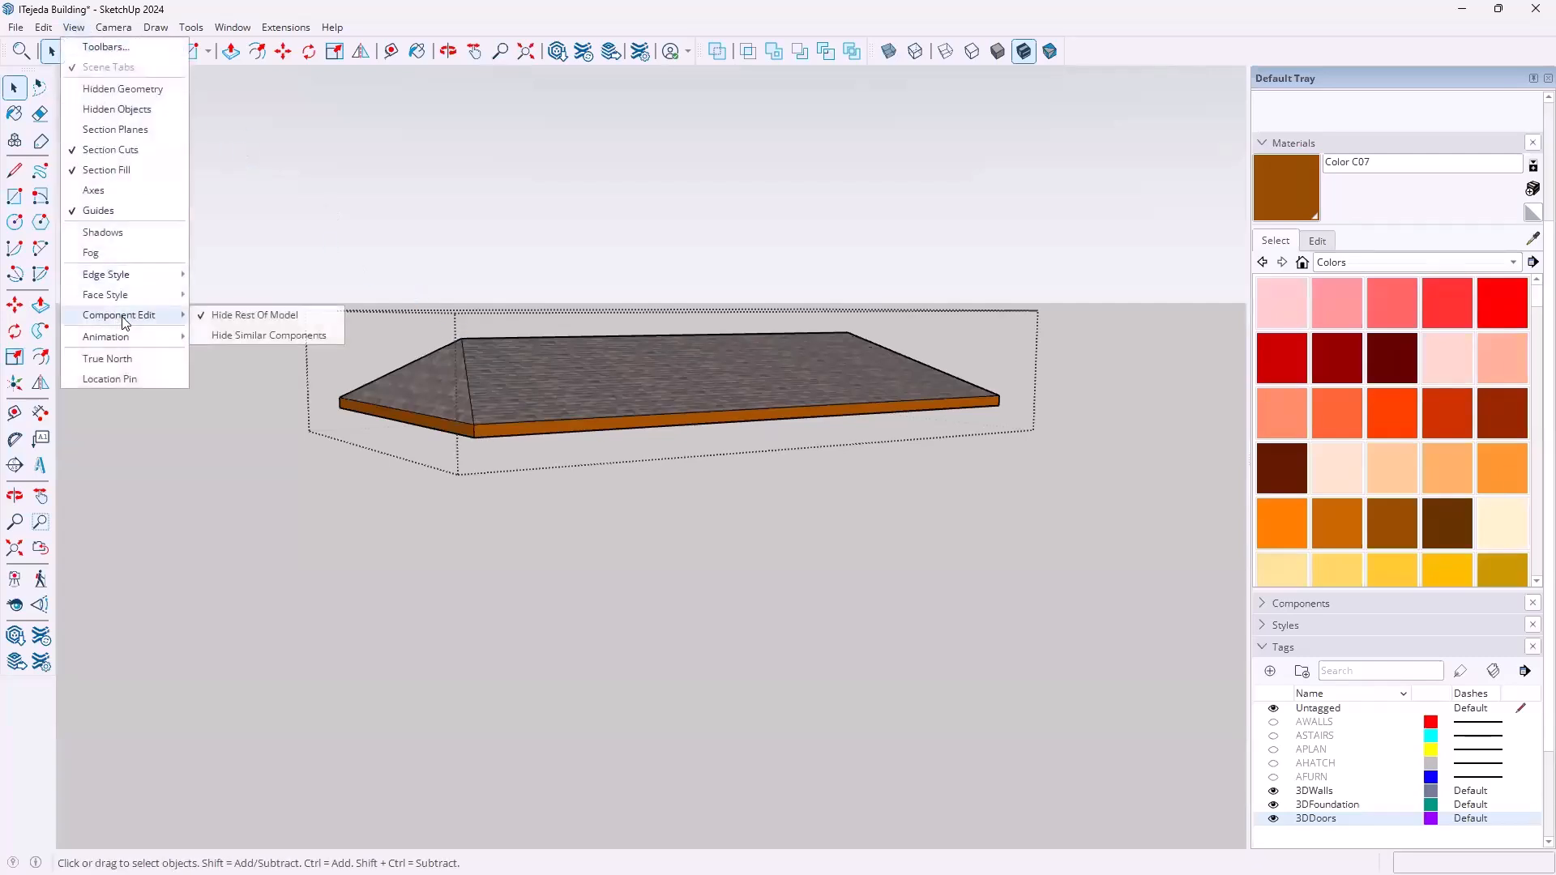
pyautogui.click(491, 237)
pyautogui.doubleClick(582, 376)
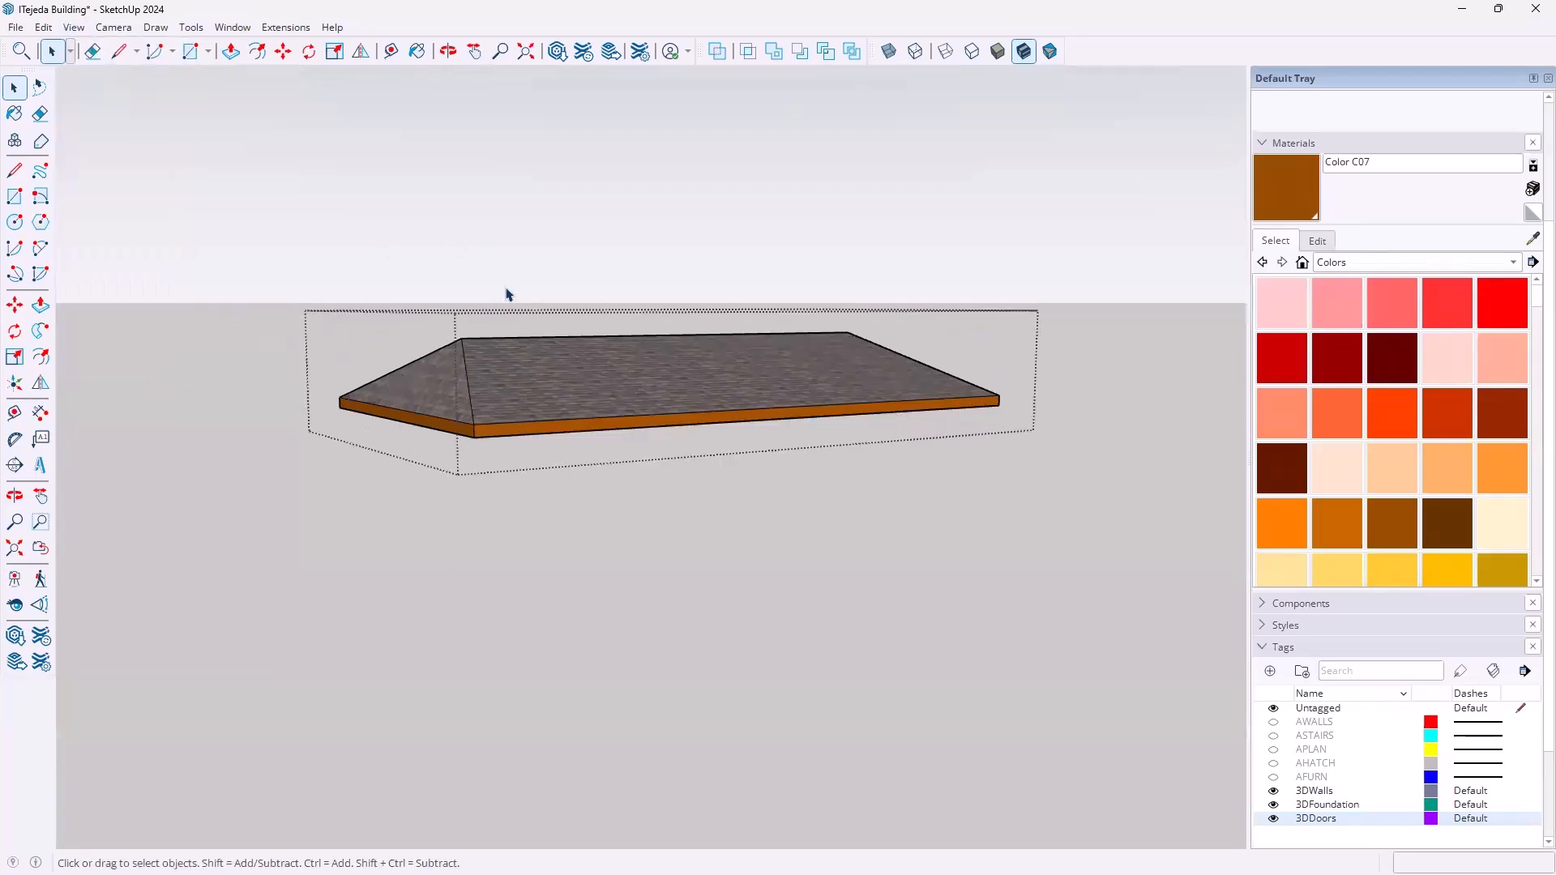
pyautogui.click(44, 28)
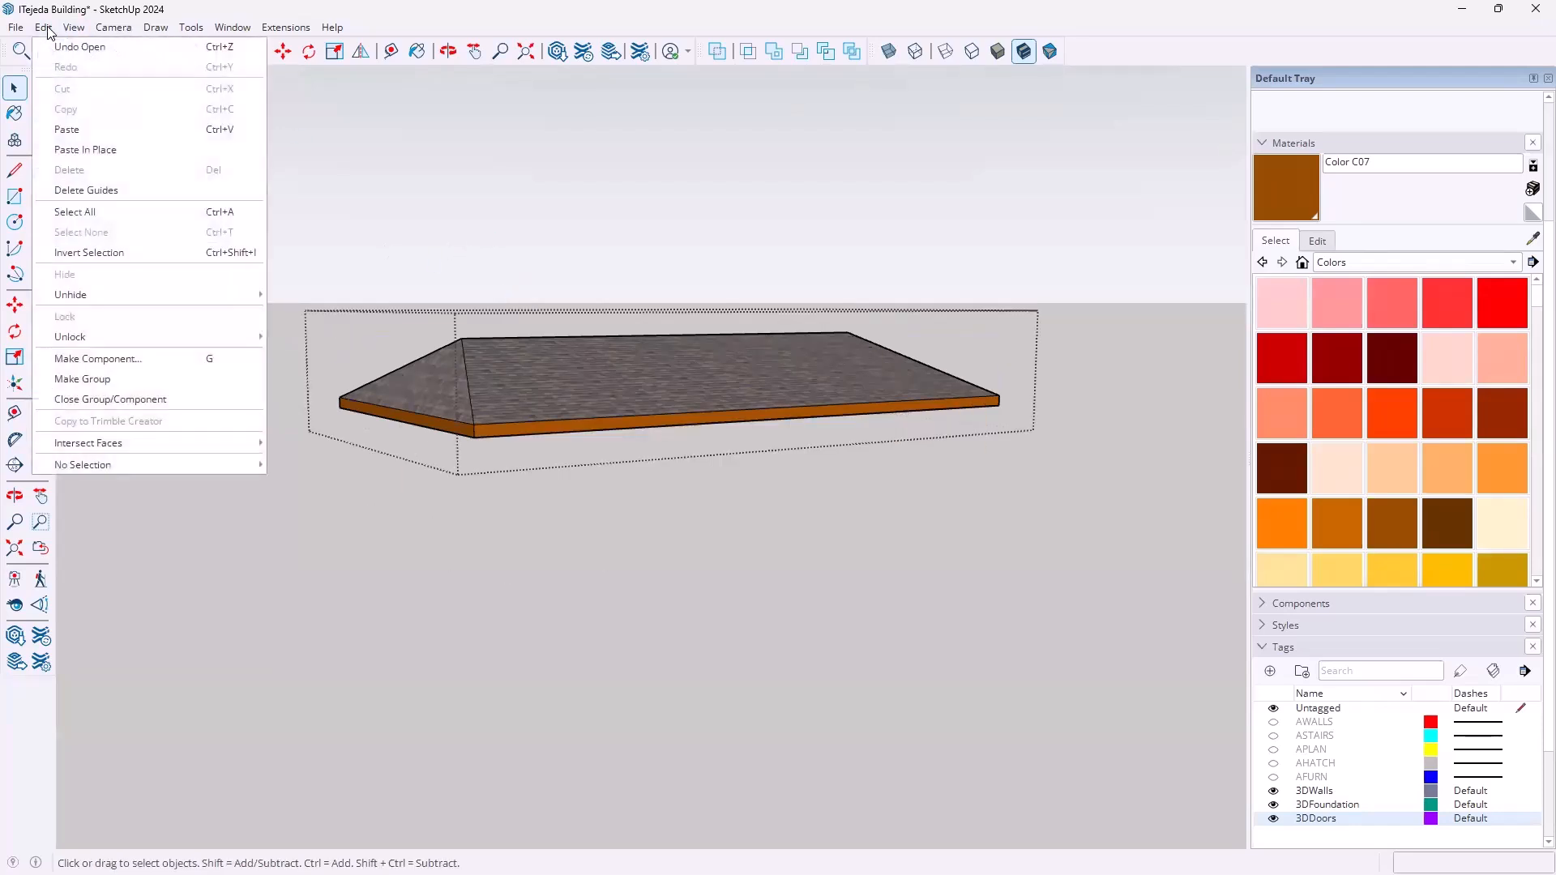
pyautogui.click(95, 151)
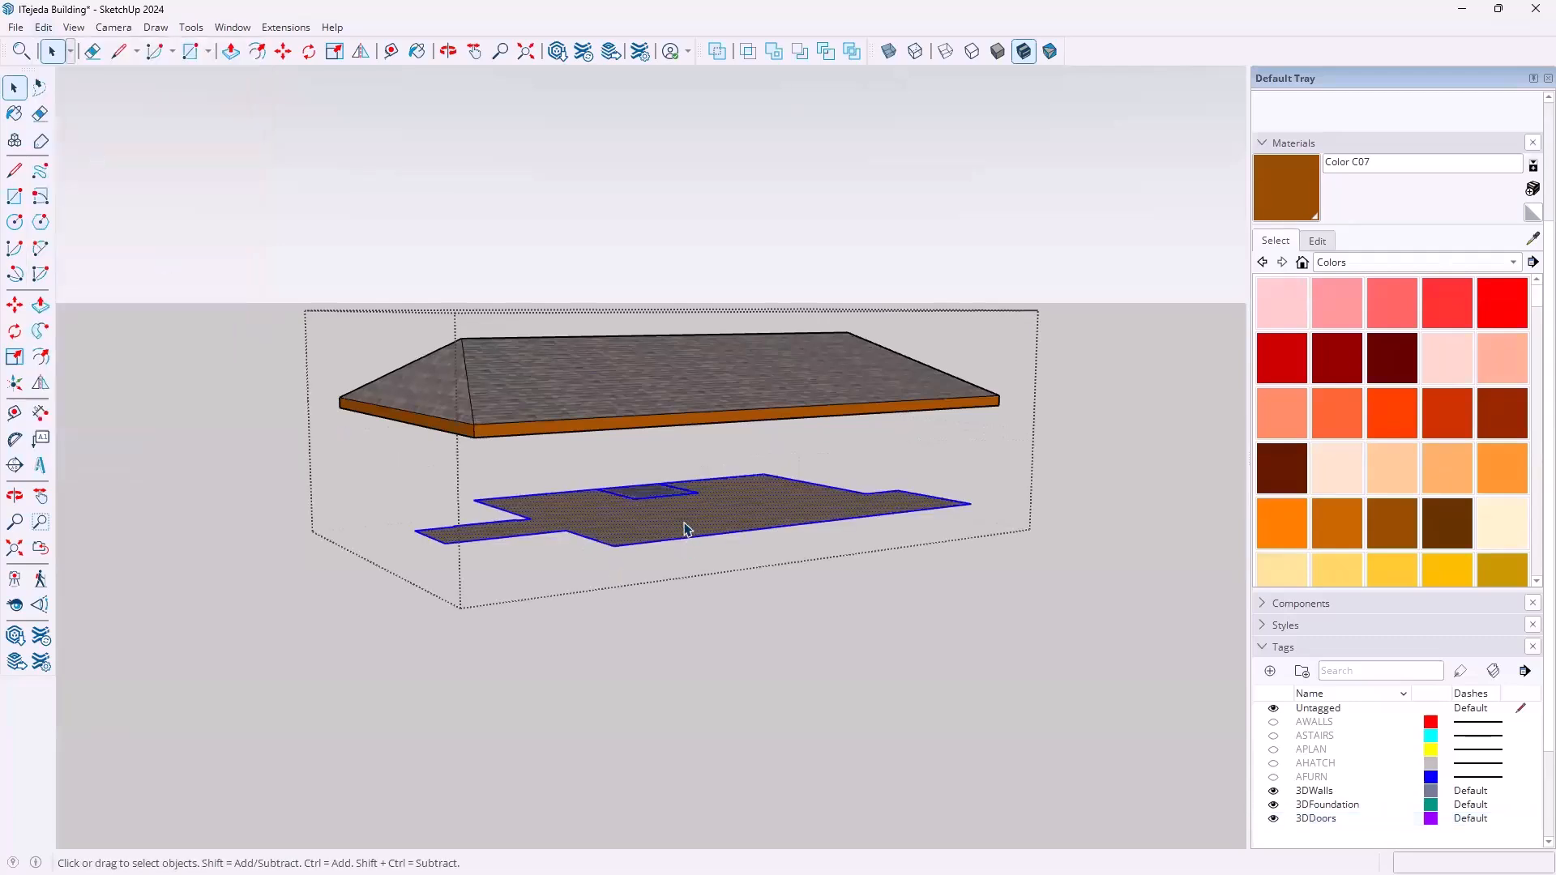
# Move the pasted floor faces vertically 10' up onto the underside of the roof and deselect them
pyautogui.moveTo(679, 526); pyautogui.dragTo(771, 280, button='middle')
pyautogui.scroll(6, 713, 438)
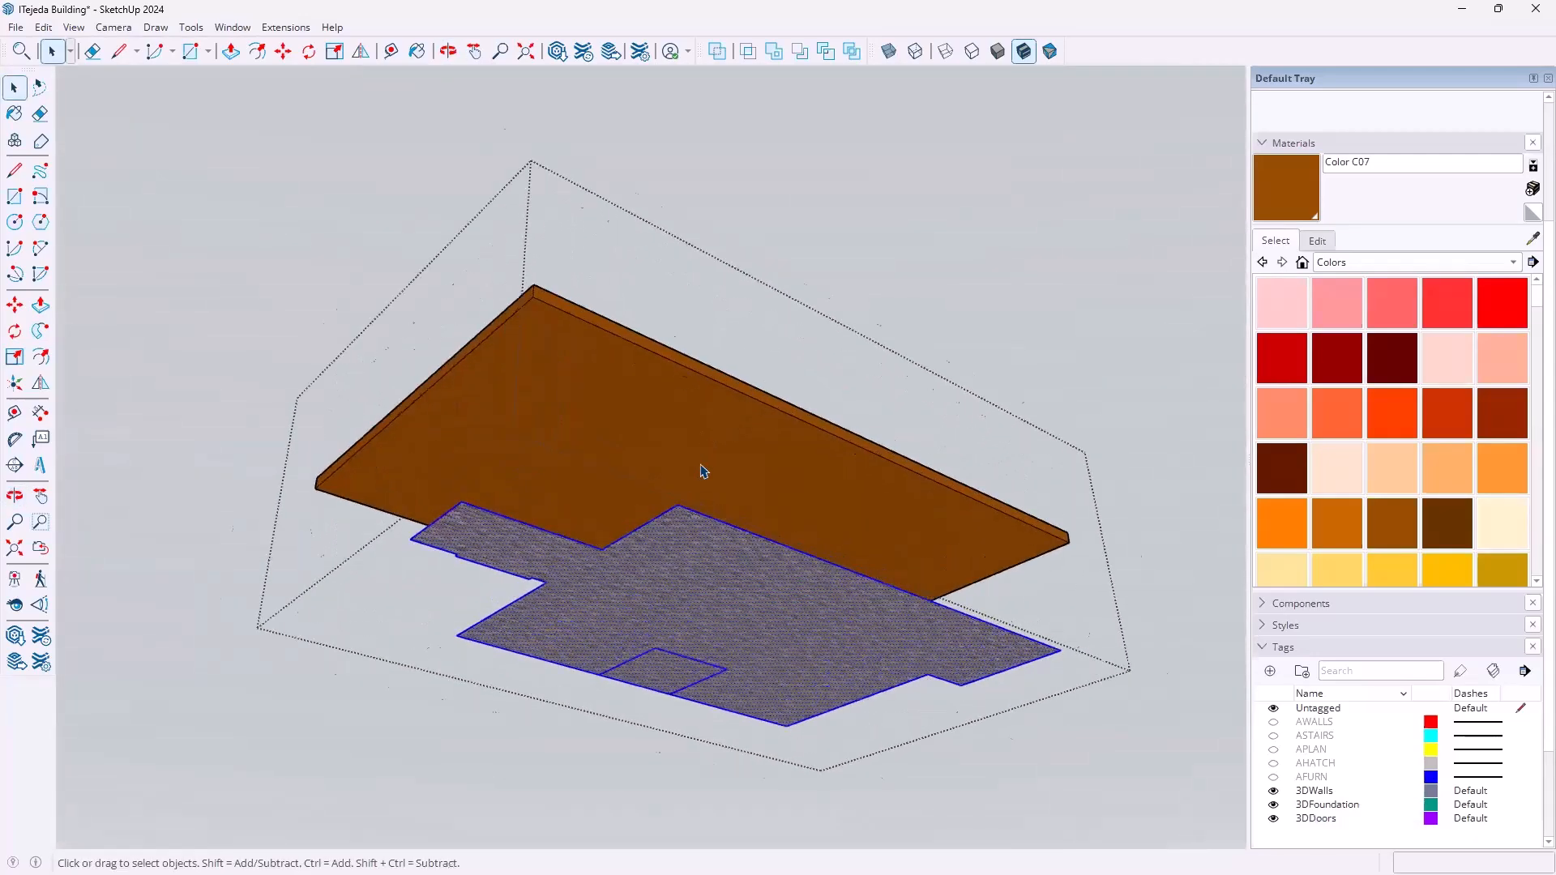
pyautogui.moveTo(605, 375); pyautogui.dragTo(738, 470, button='middle')
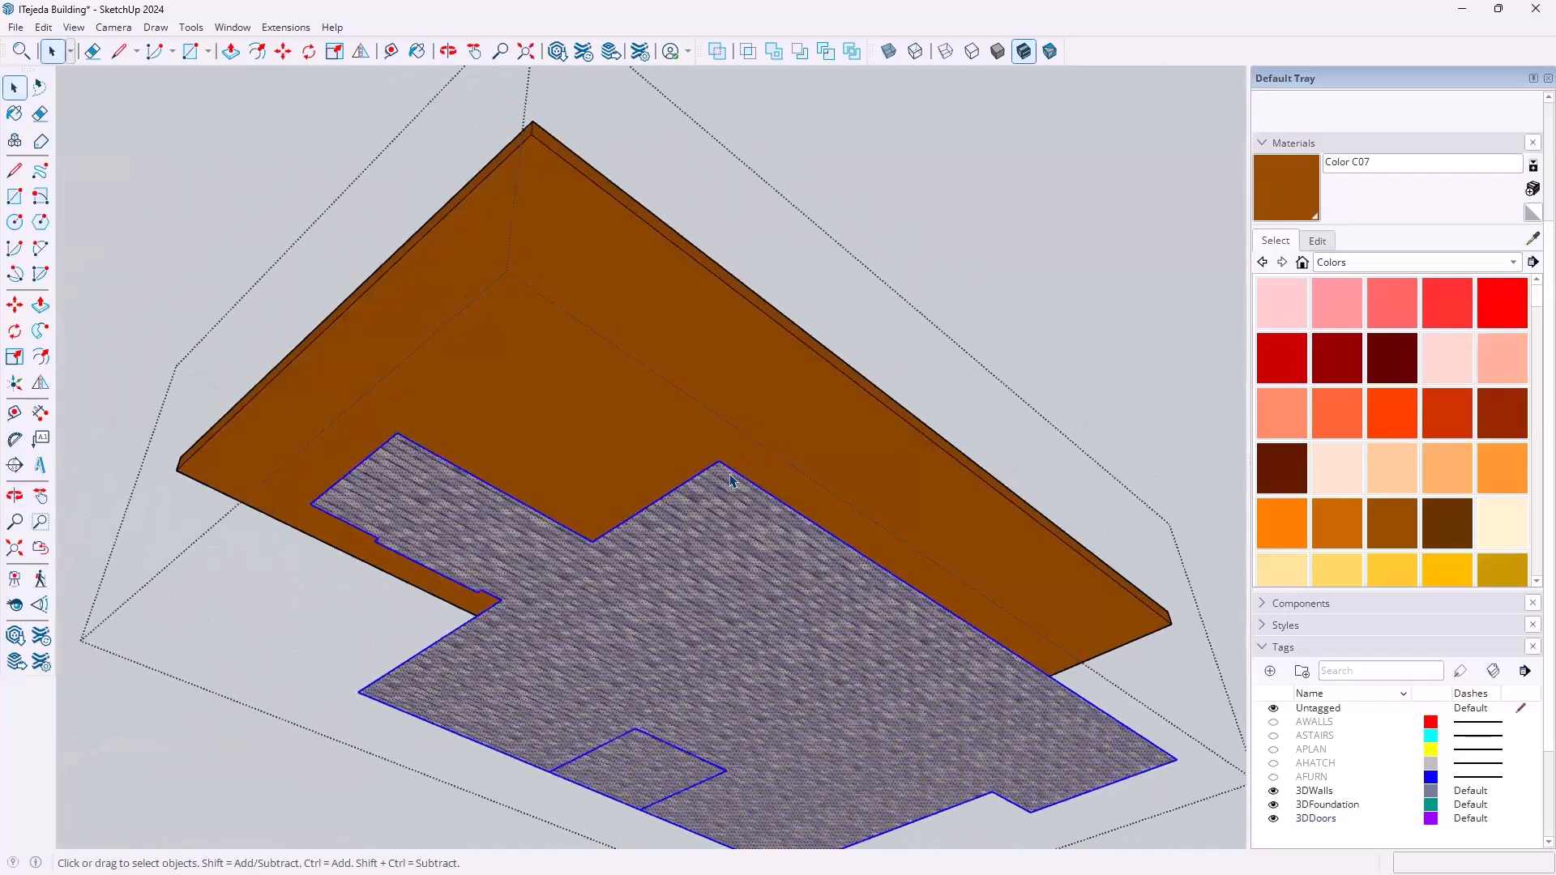
pyautogui.press('m')
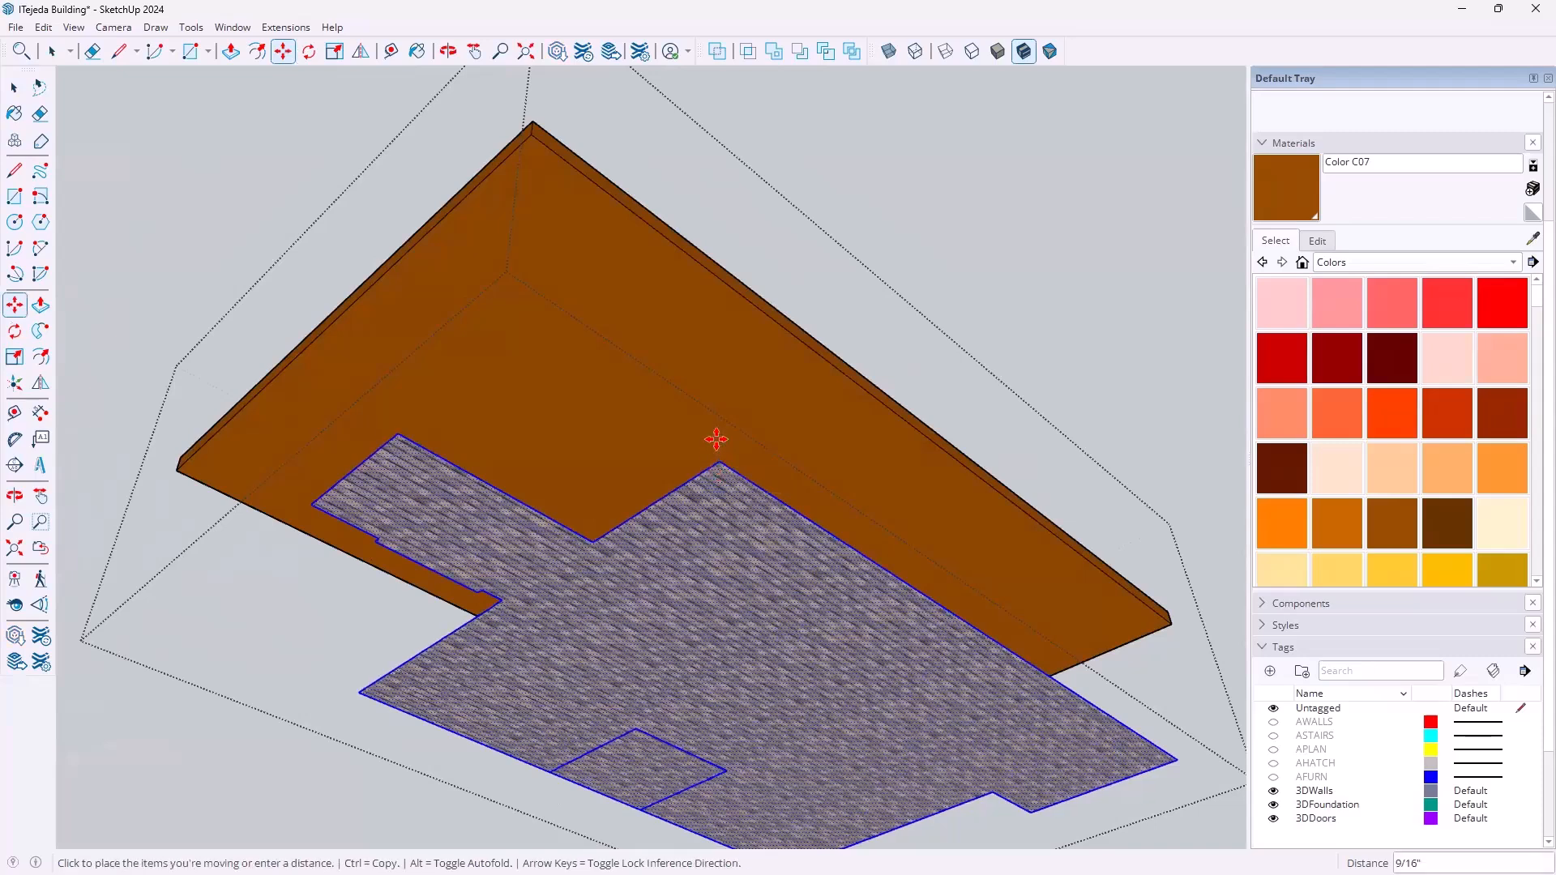
pyautogui.click(718, 464)
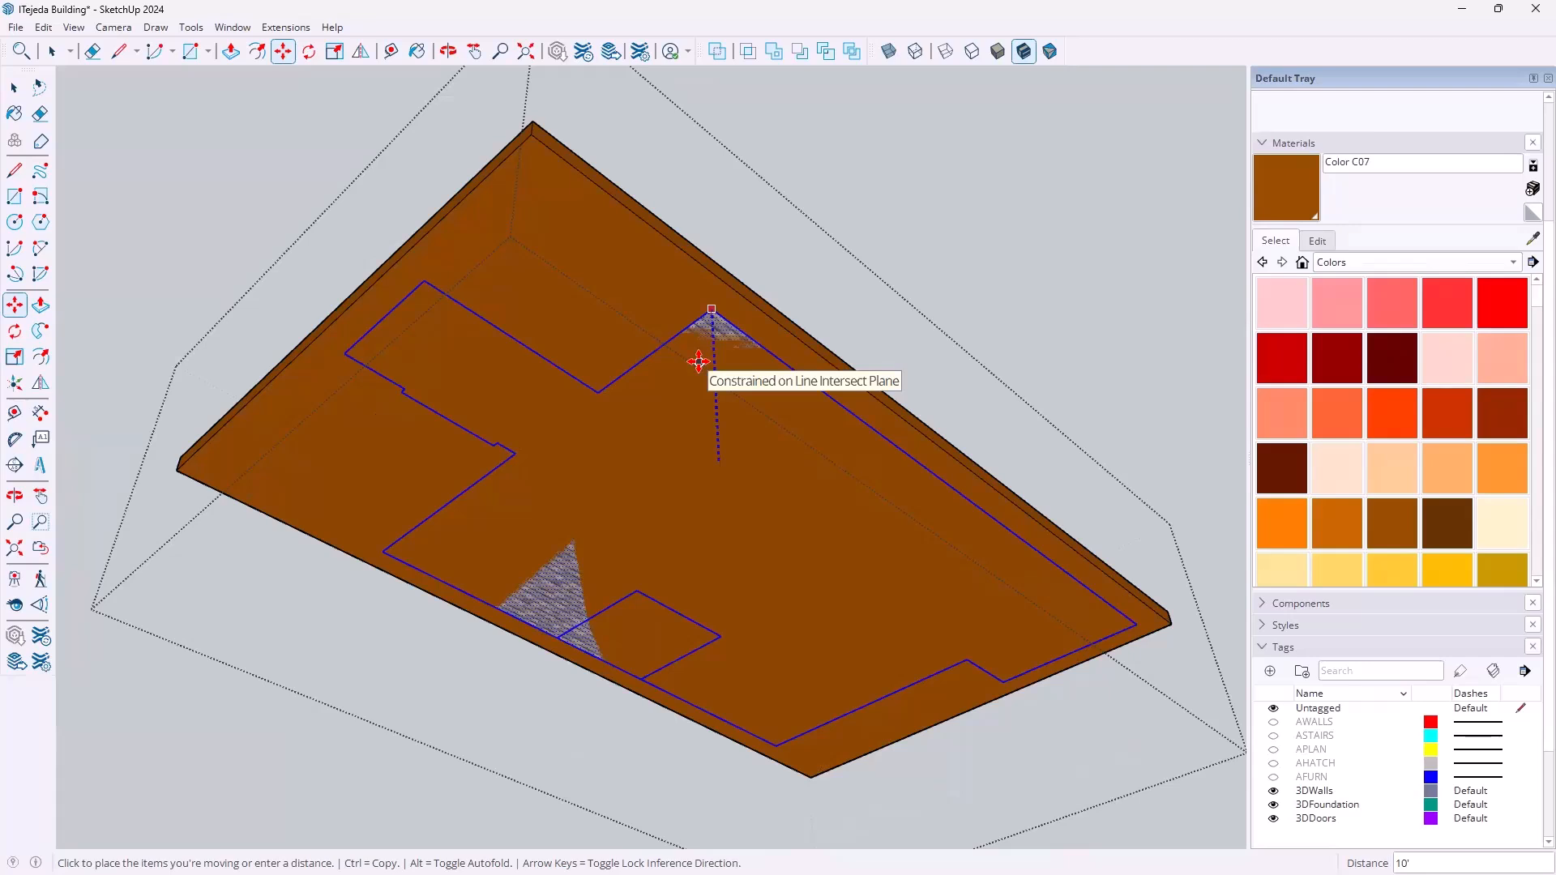
pyautogui.click(698, 362)
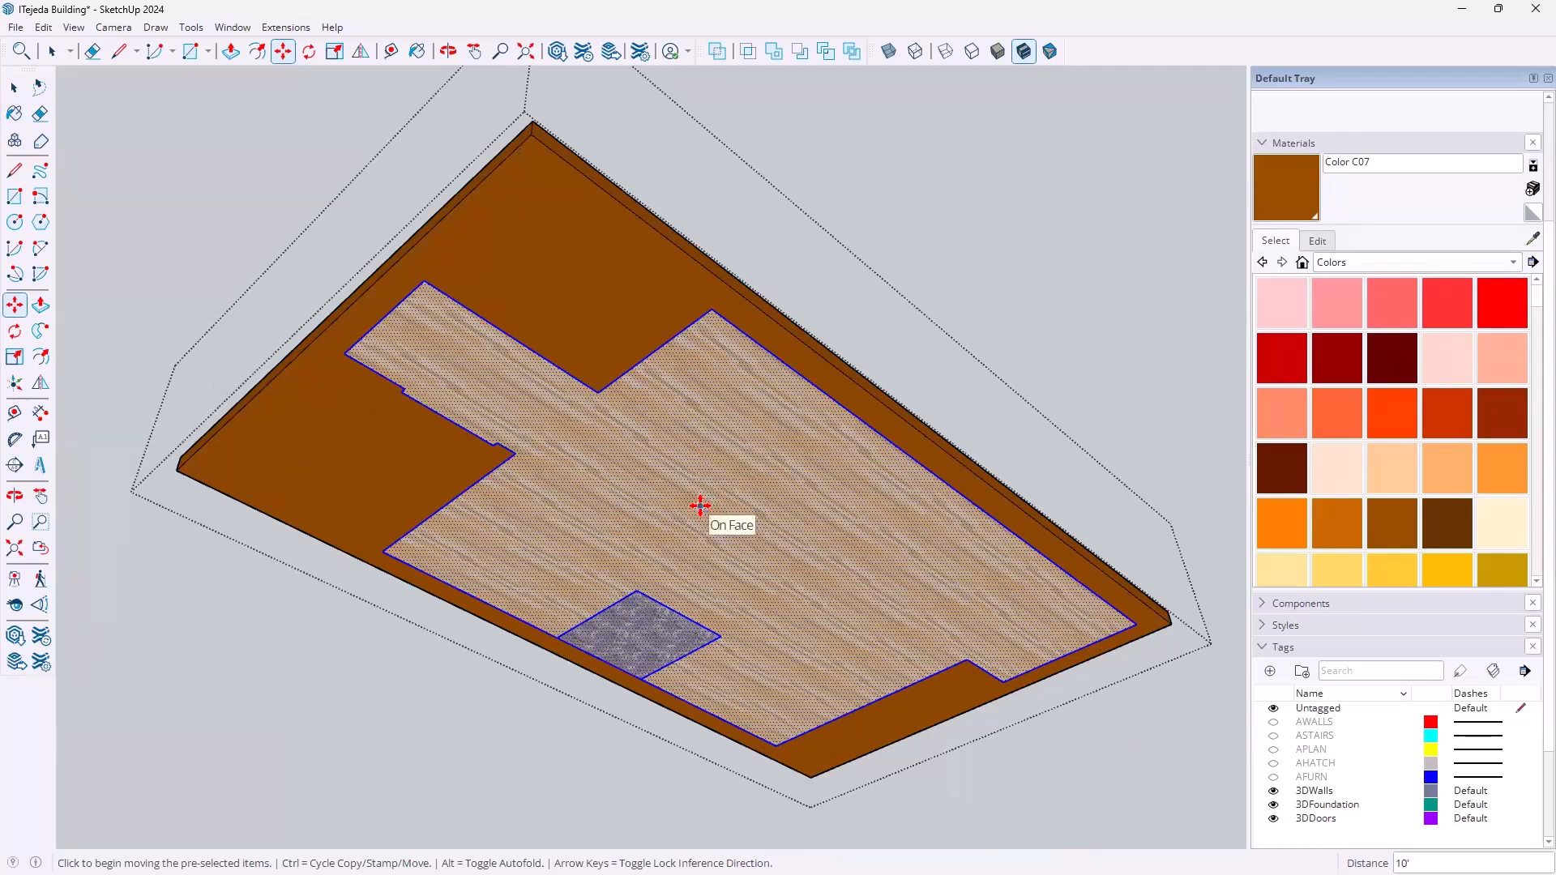
pyautogui.press('space')
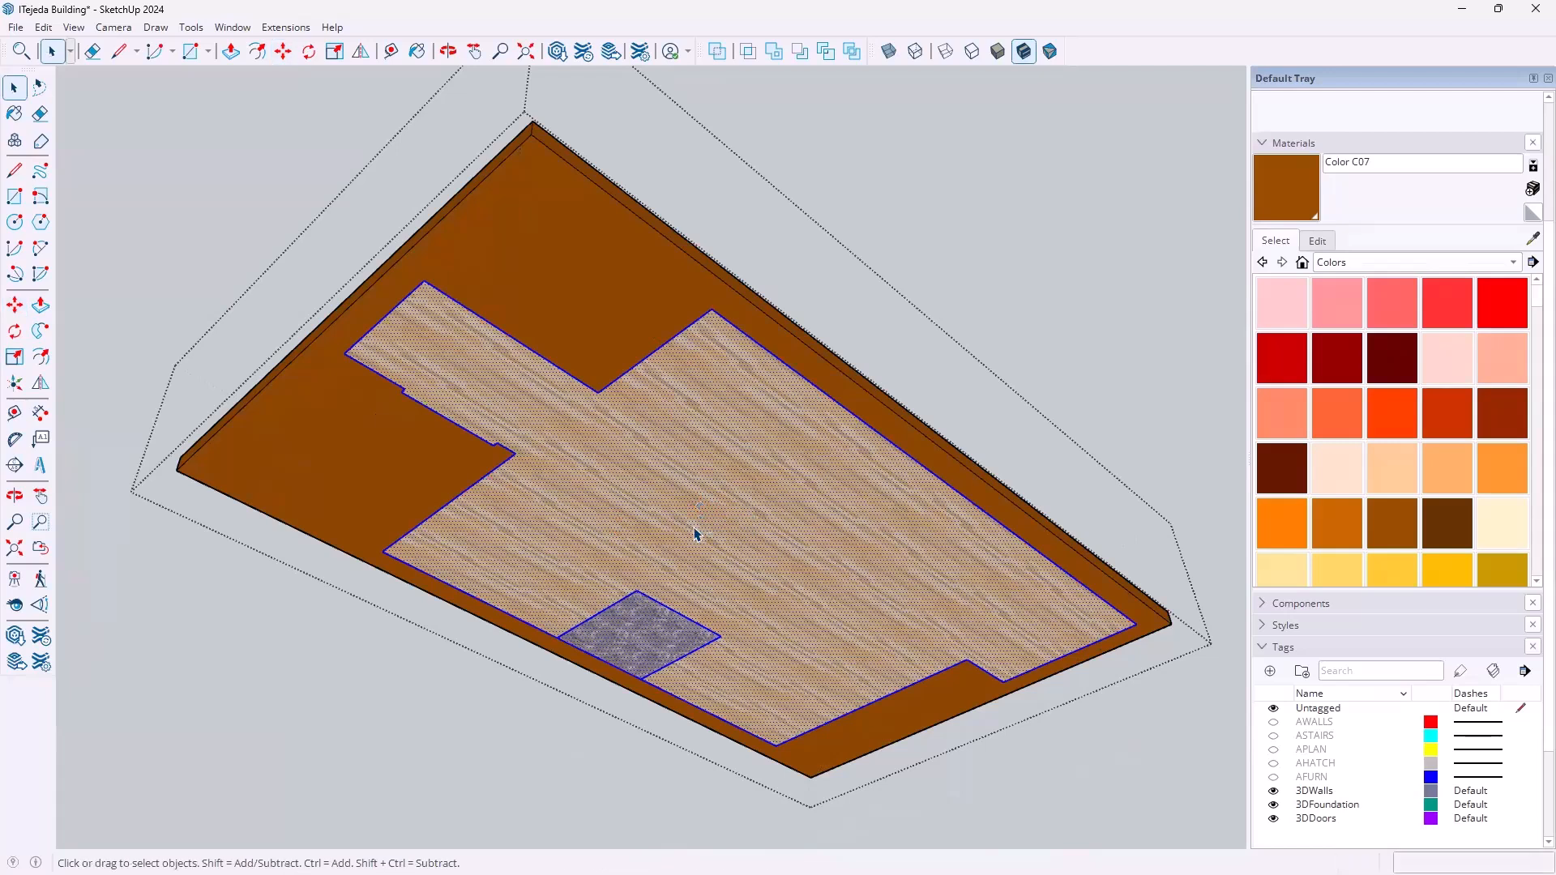
pyautogui.click(699, 213)
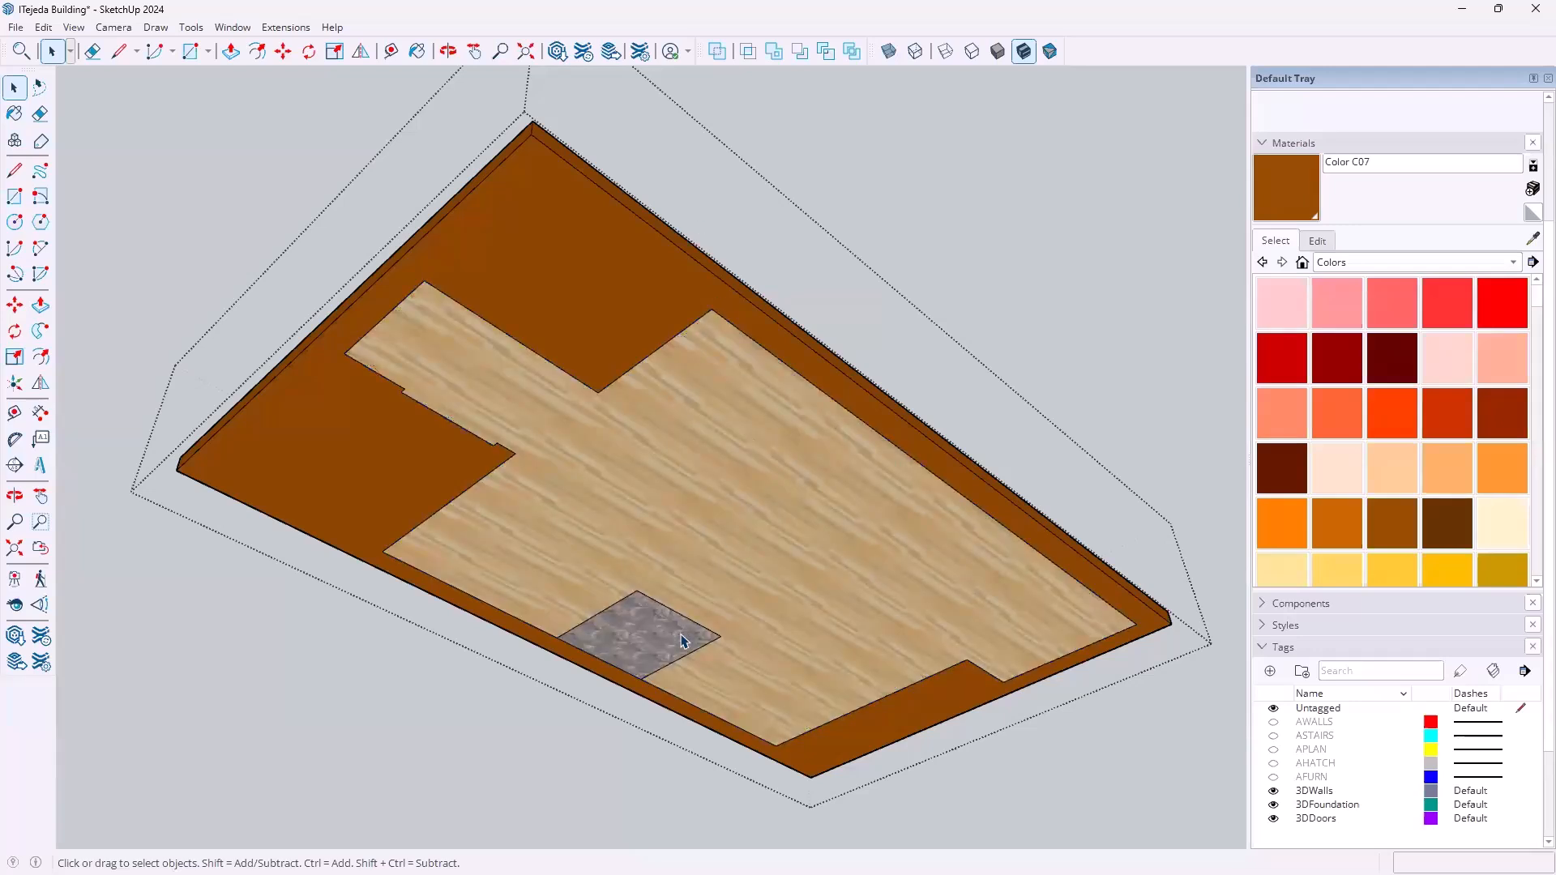
# Erase the three edges separating the small stone-patterned patch from the wood-textured ceiling face
pyautogui.press('e')
pyautogui.scroll(3, 664, 661)
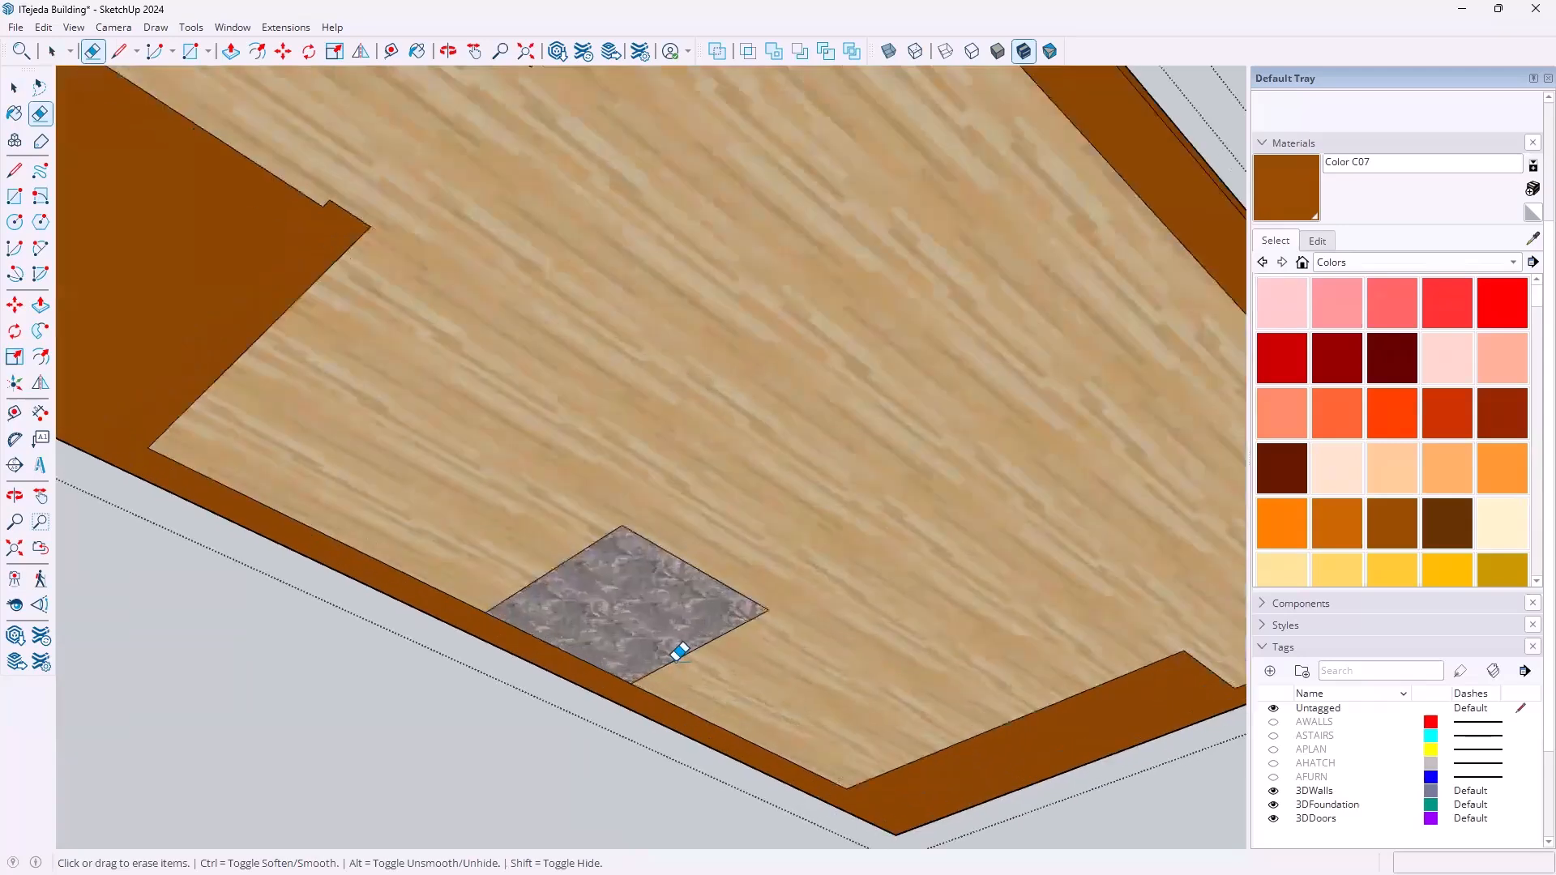
pyautogui.click(683, 653)
pyautogui.click(728, 574)
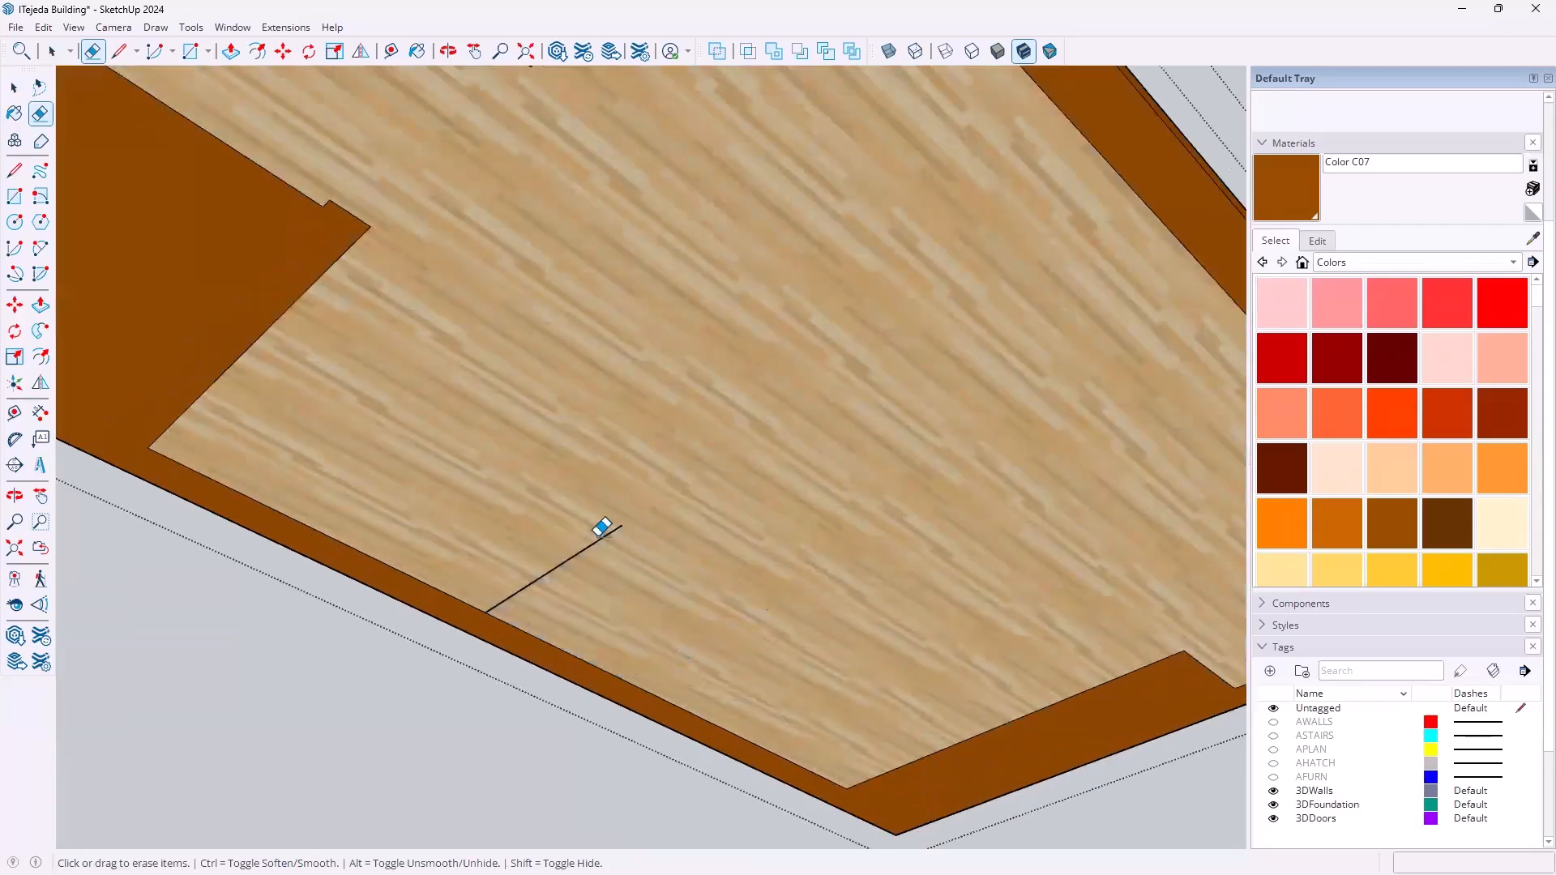
pyautogui.click(608, 529)
pyautogui.scroll(-3, 718, 482)
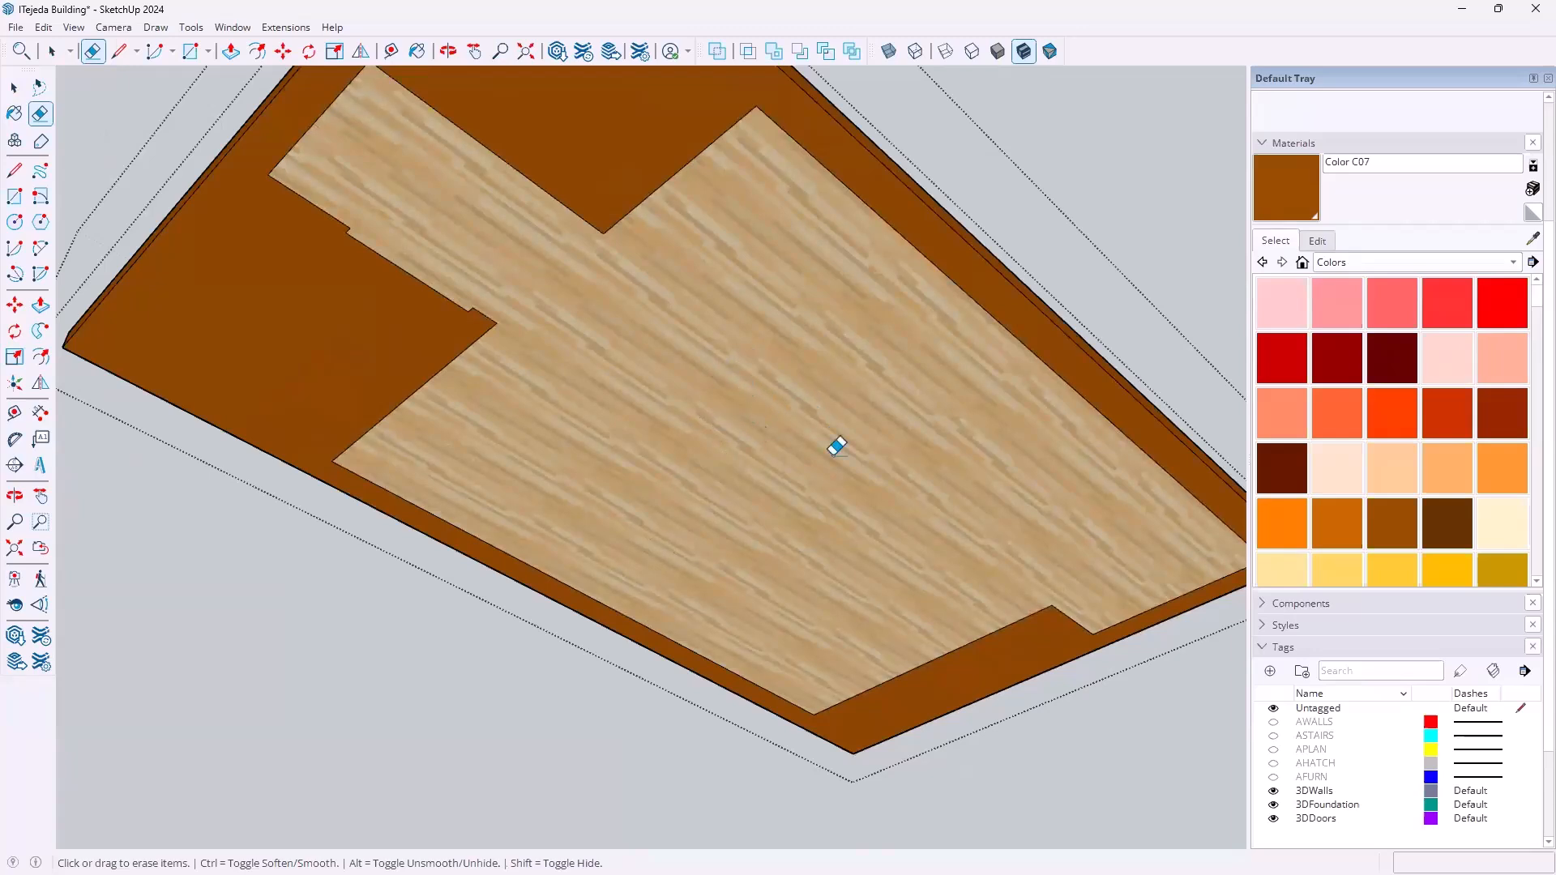
# Paint the ceiling face on the roof's underside with Color C02 and close the roof group
pyautogui.click(1386, 470)
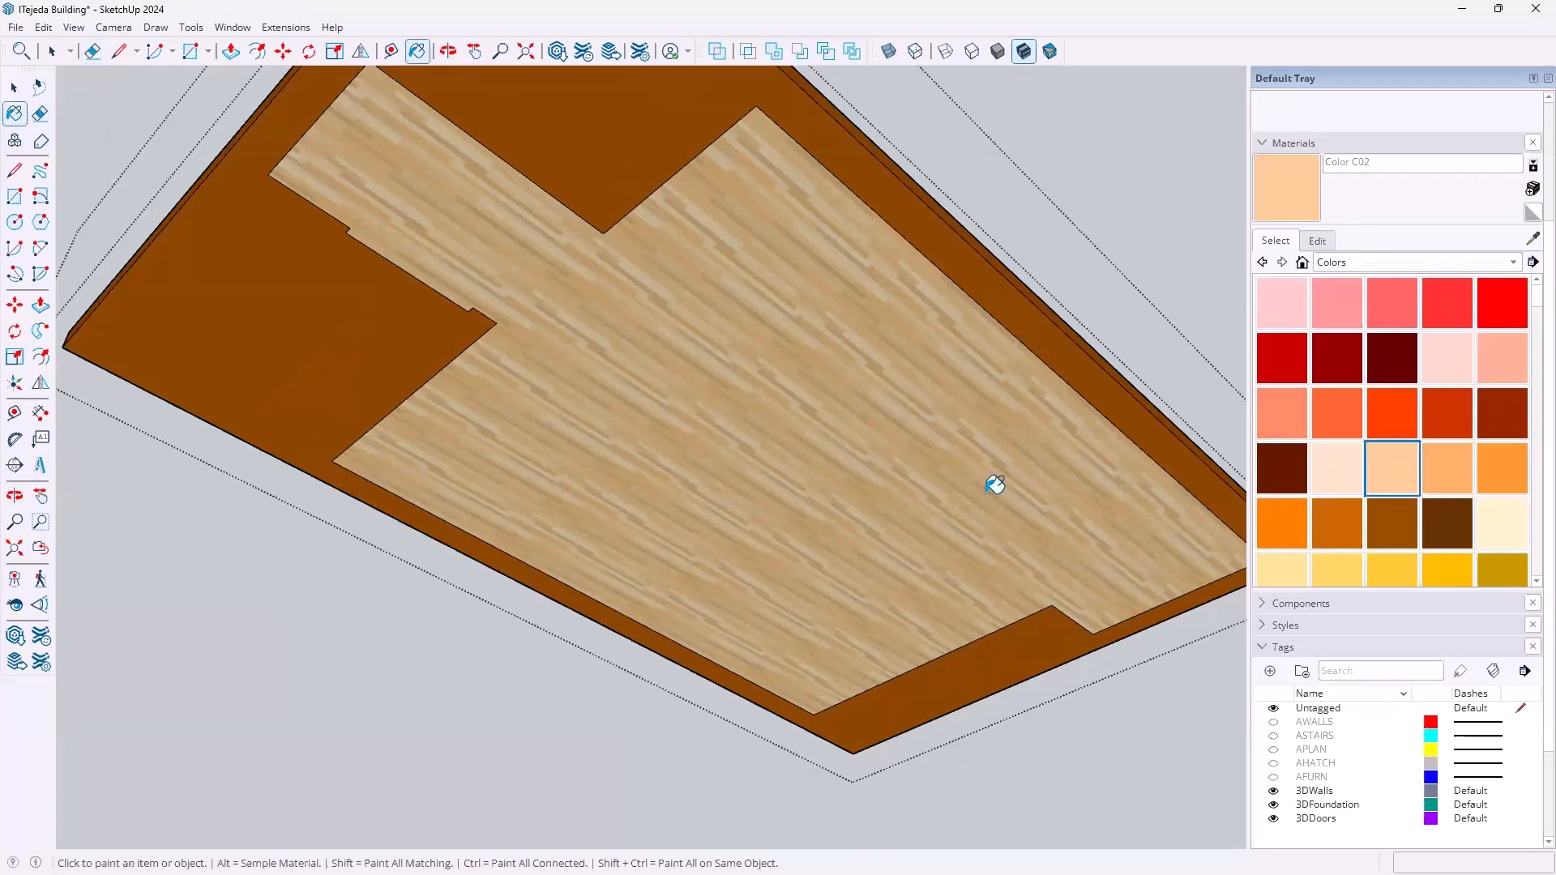
pyautogui.click(935, 465)
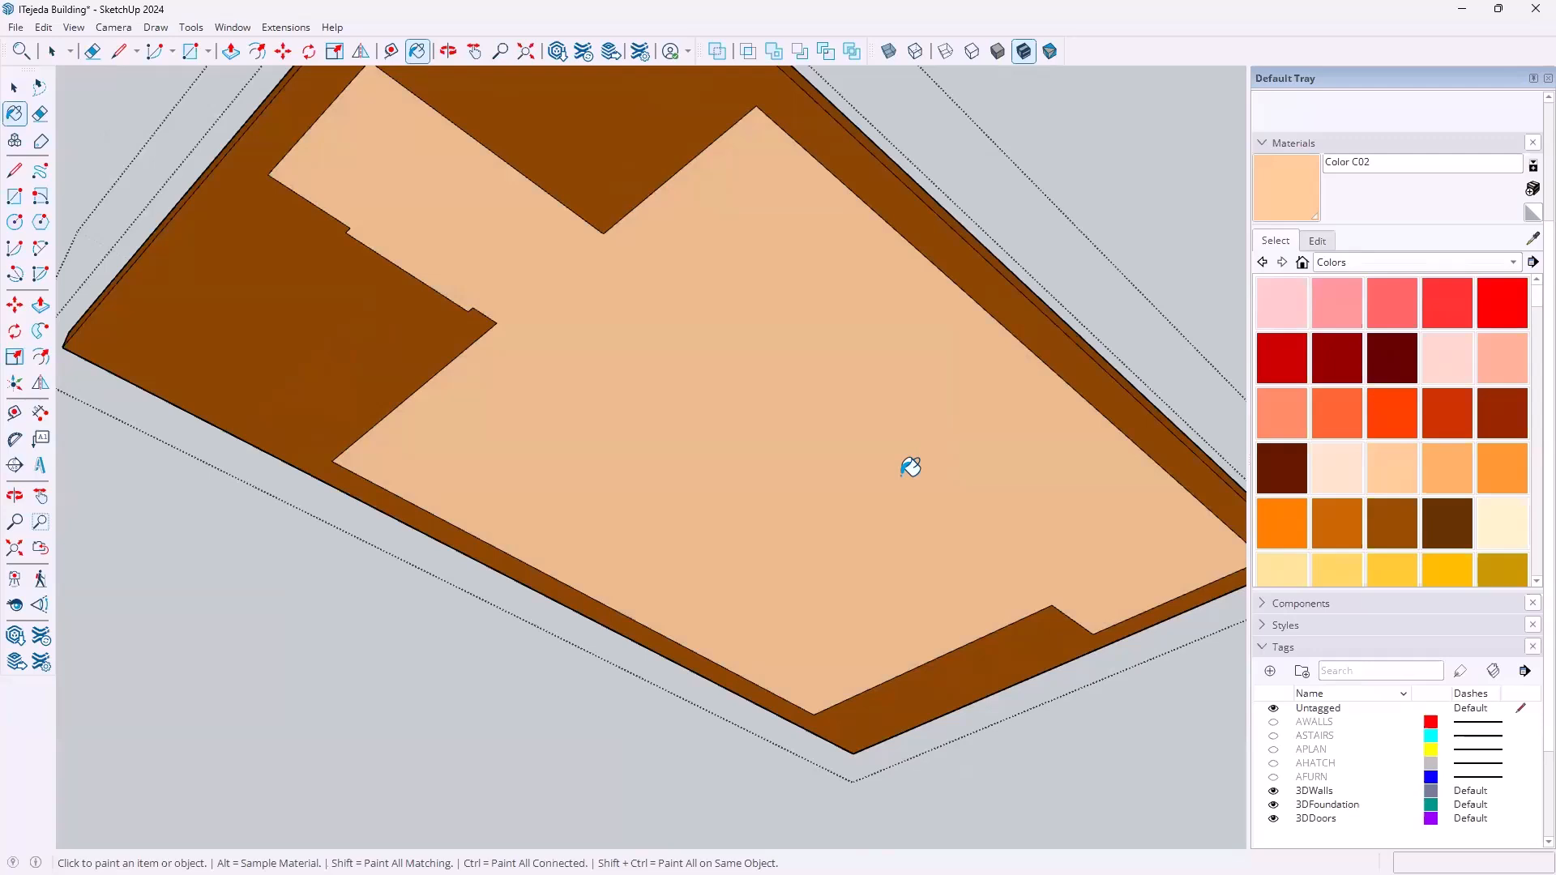
pyautogui.press('space')
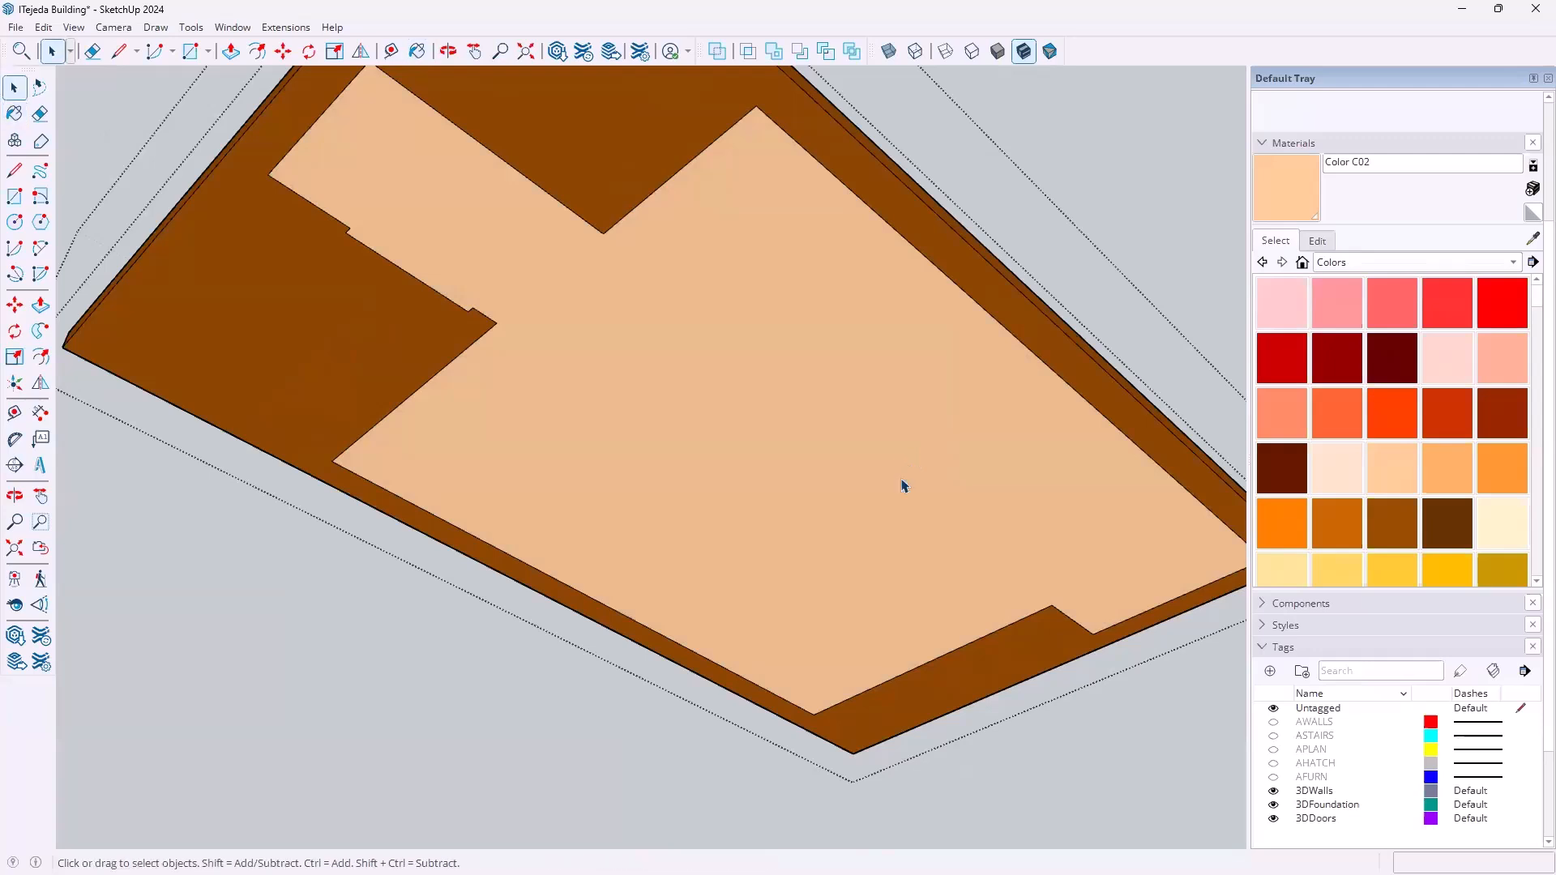
pyautogui.scroll(-5, 904, 482)
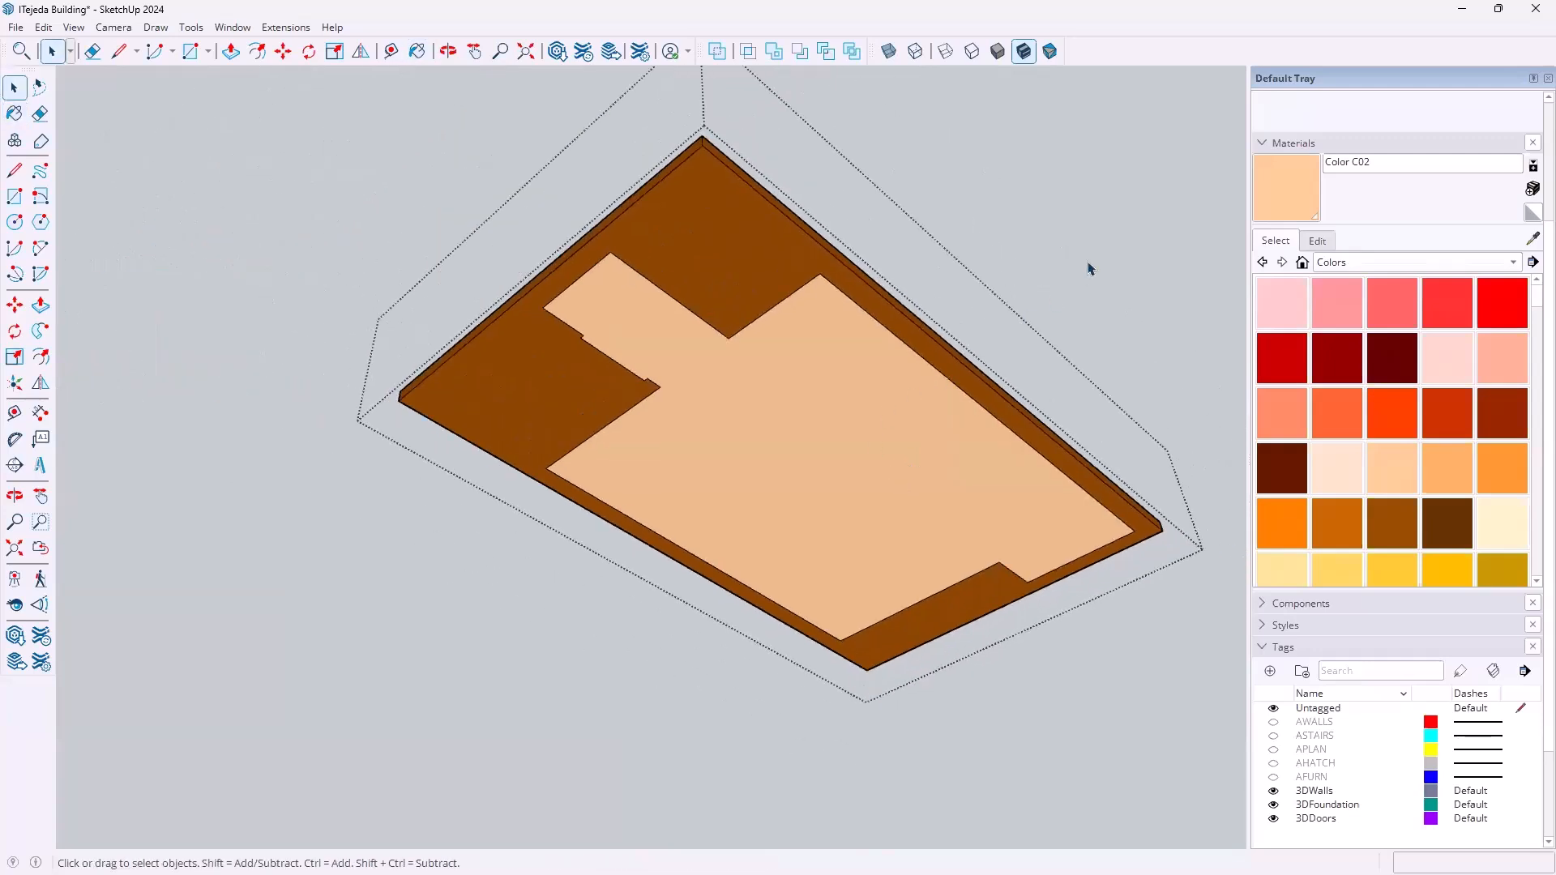
pyautogui.click(1089, 263)
# Examine the painted ceiling through the tall window on the building's long side
pyautogui.moveTo(950, 293); pyautogui.dragTo(243, 803, button='middle')
pyautogui.keyDown('shift'); pyautogui.moveTo(668, 612); pyautogui.dragTo(550, 652, button='middle'); pyautogui.keyUp('shift')
pyautogui.moveTo(550, 653); pyautogui.dragTo(589, 689, button='middle')
pyautogui.scroll(10, 632, 648)
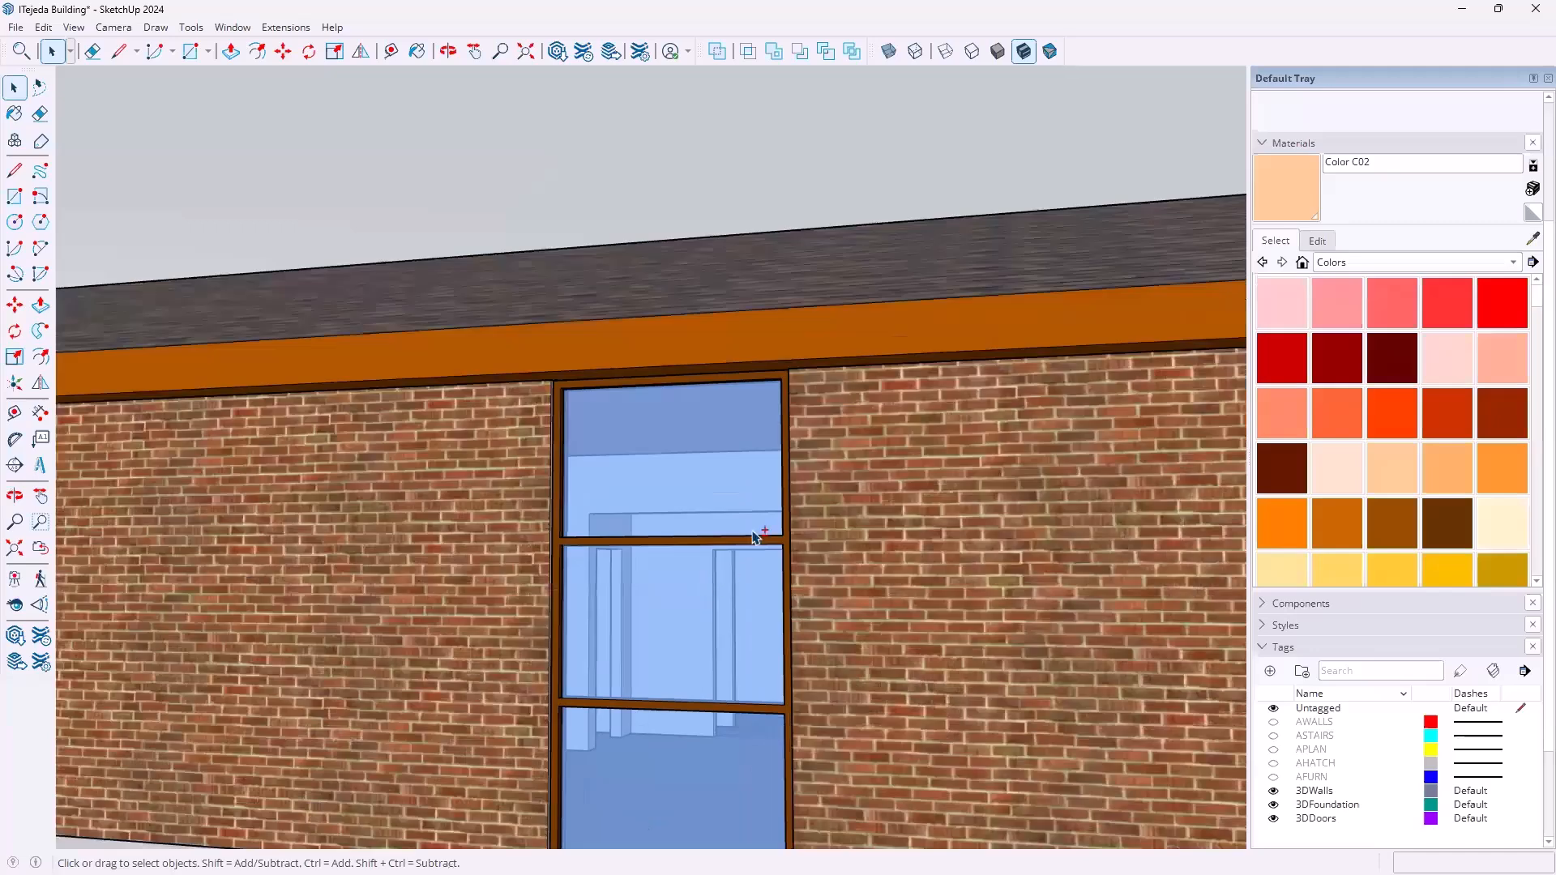
# Examine the painted ceiling, walls and doors from inside the main room through the tall window
pyautogui.moveTo(878, 467)
pyautogui.mouseDown(button='middle')
pyautogui.moveTo(955, 455)
pyautogui.moveTo(896, 486)
pyautogui.mouseUp(button='middle')
pyautogui.scroll(2, 895, 487)
pyautogui.scroll(2, 883, 513)
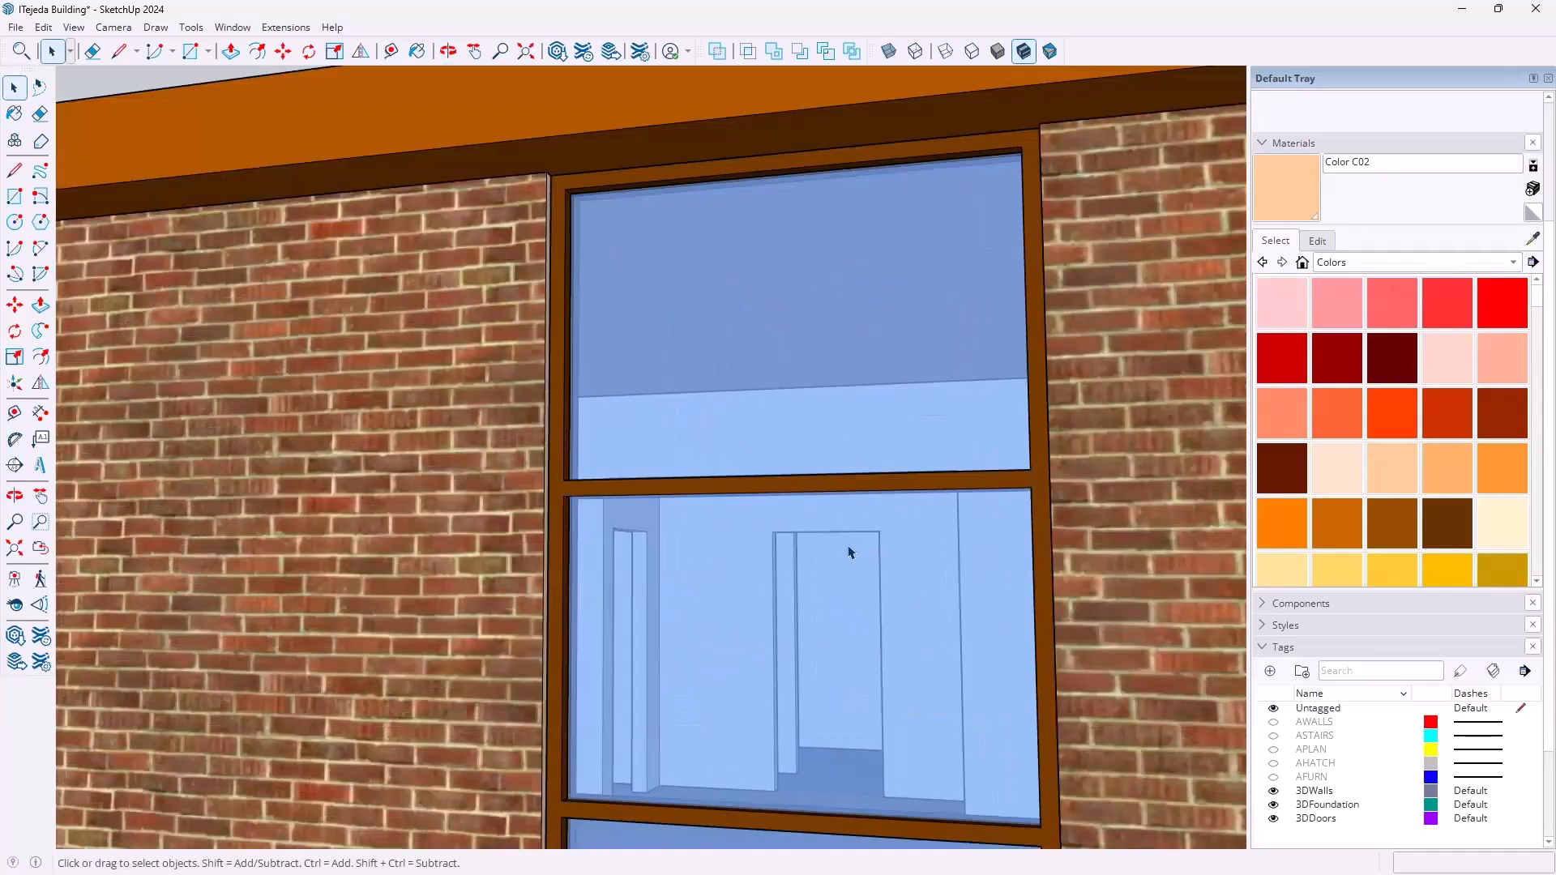
pyautogui.scroll(1, 850, 551)
pyautogui.scroll(2, 851, 493)
pyautogui.moveTo(861, 489); pyautogui.dragTo(486, 469, button='middle')
pyautogui.moveTo(764, 484); pyautogui.dragTo(619, 479, button='middle')
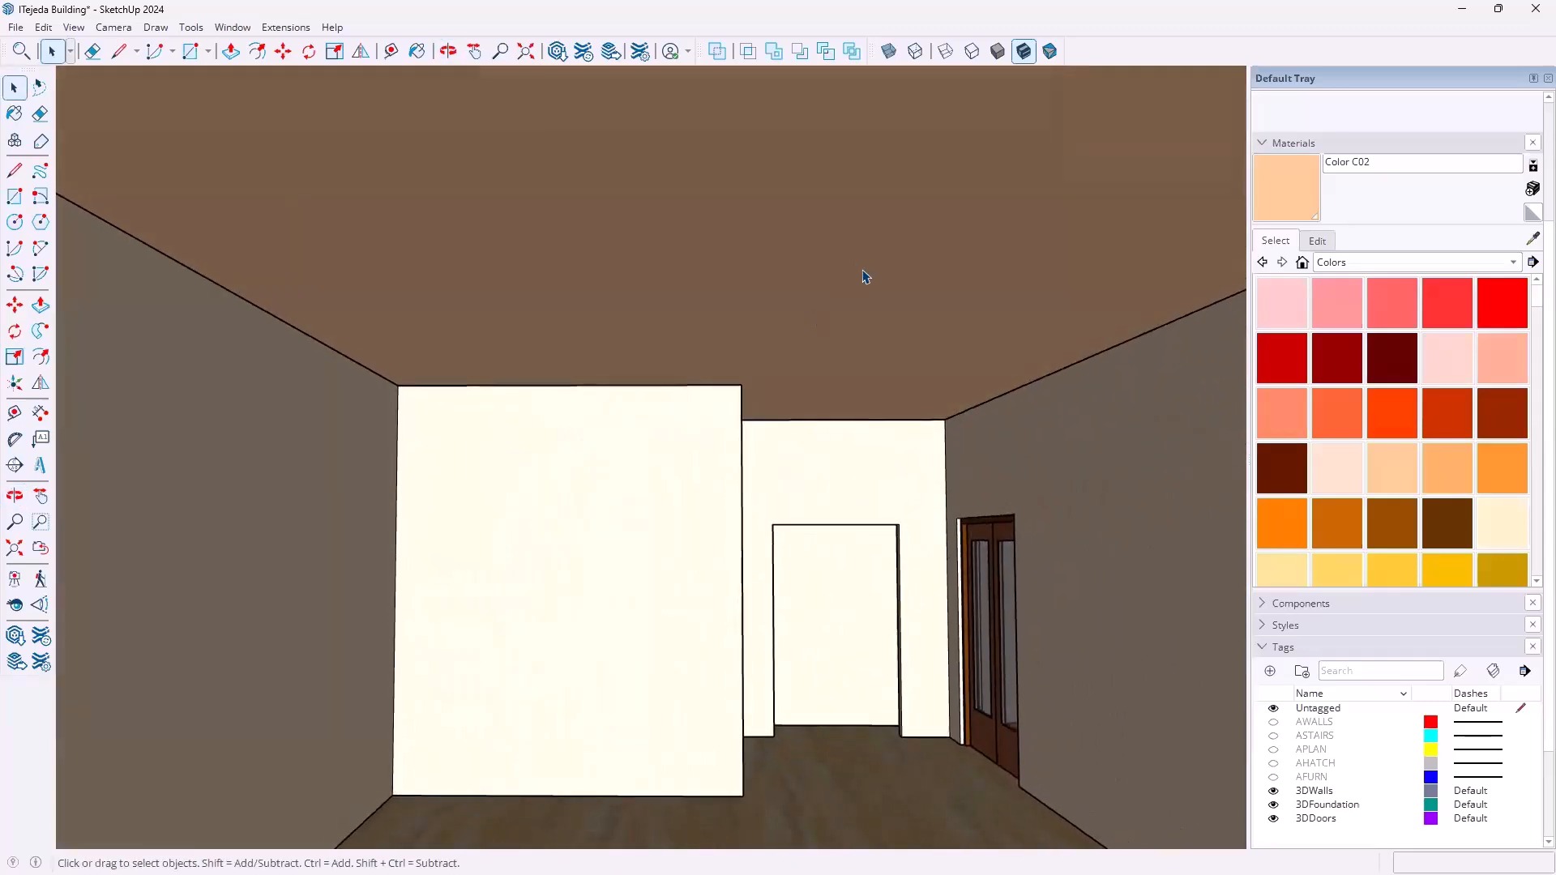
pyautogui.moveTo(965, 559); pyautogui.dragTo(993, 454, button='middle')
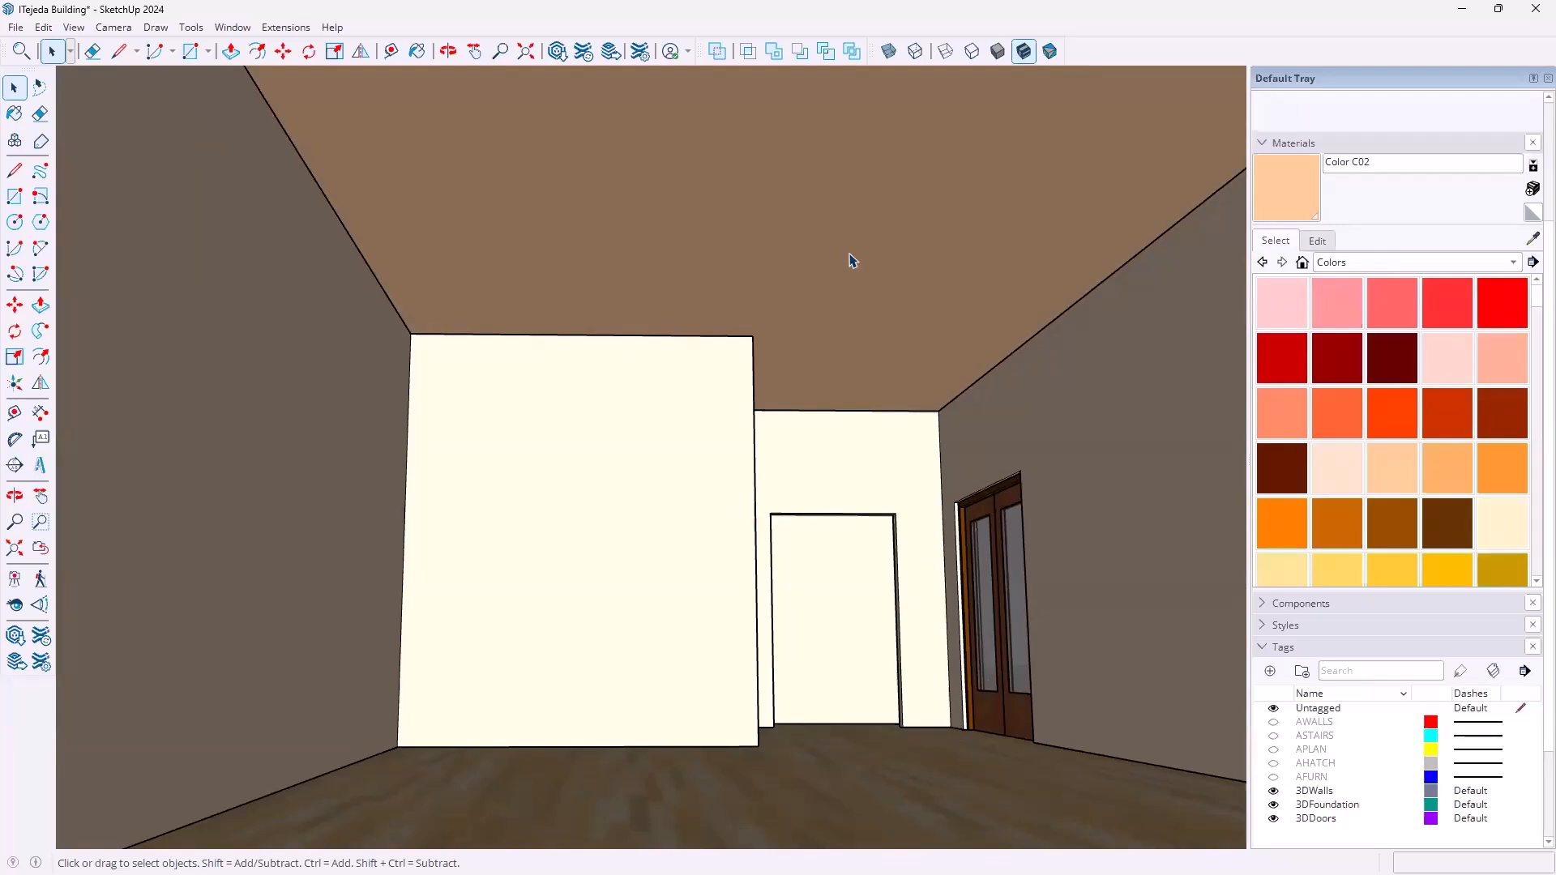
# Add a new tag named 3dRoof for the roof
pyautogui.click(525, 51)
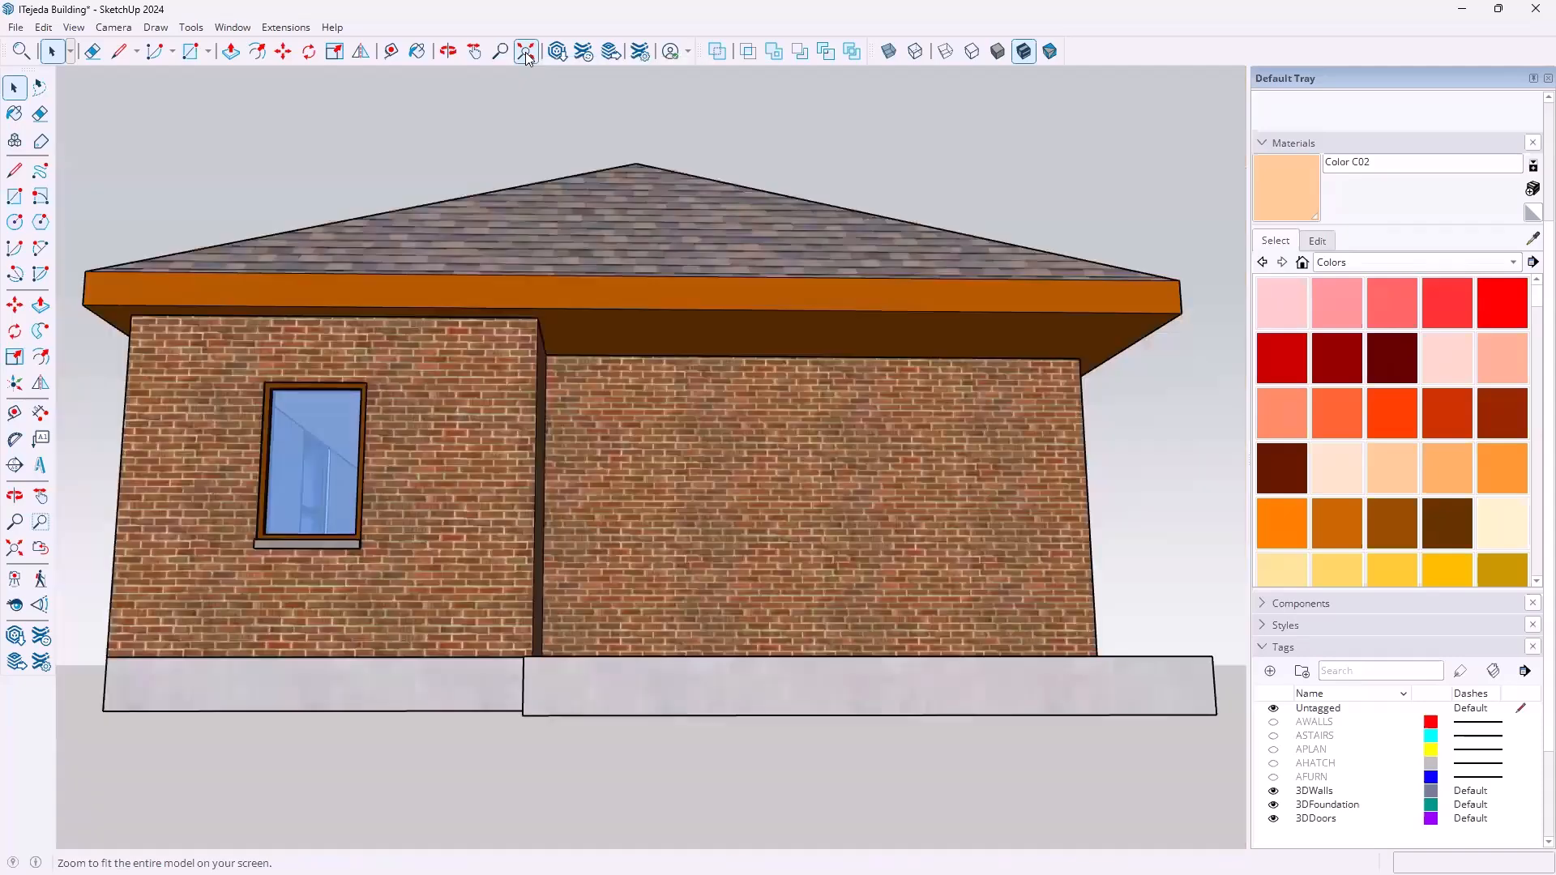
pyautogui.scroll(-3, 835, 510)
pyautogui.moveTo(765, 318); pyautogui.dragTo(1216, 333, button='middle')
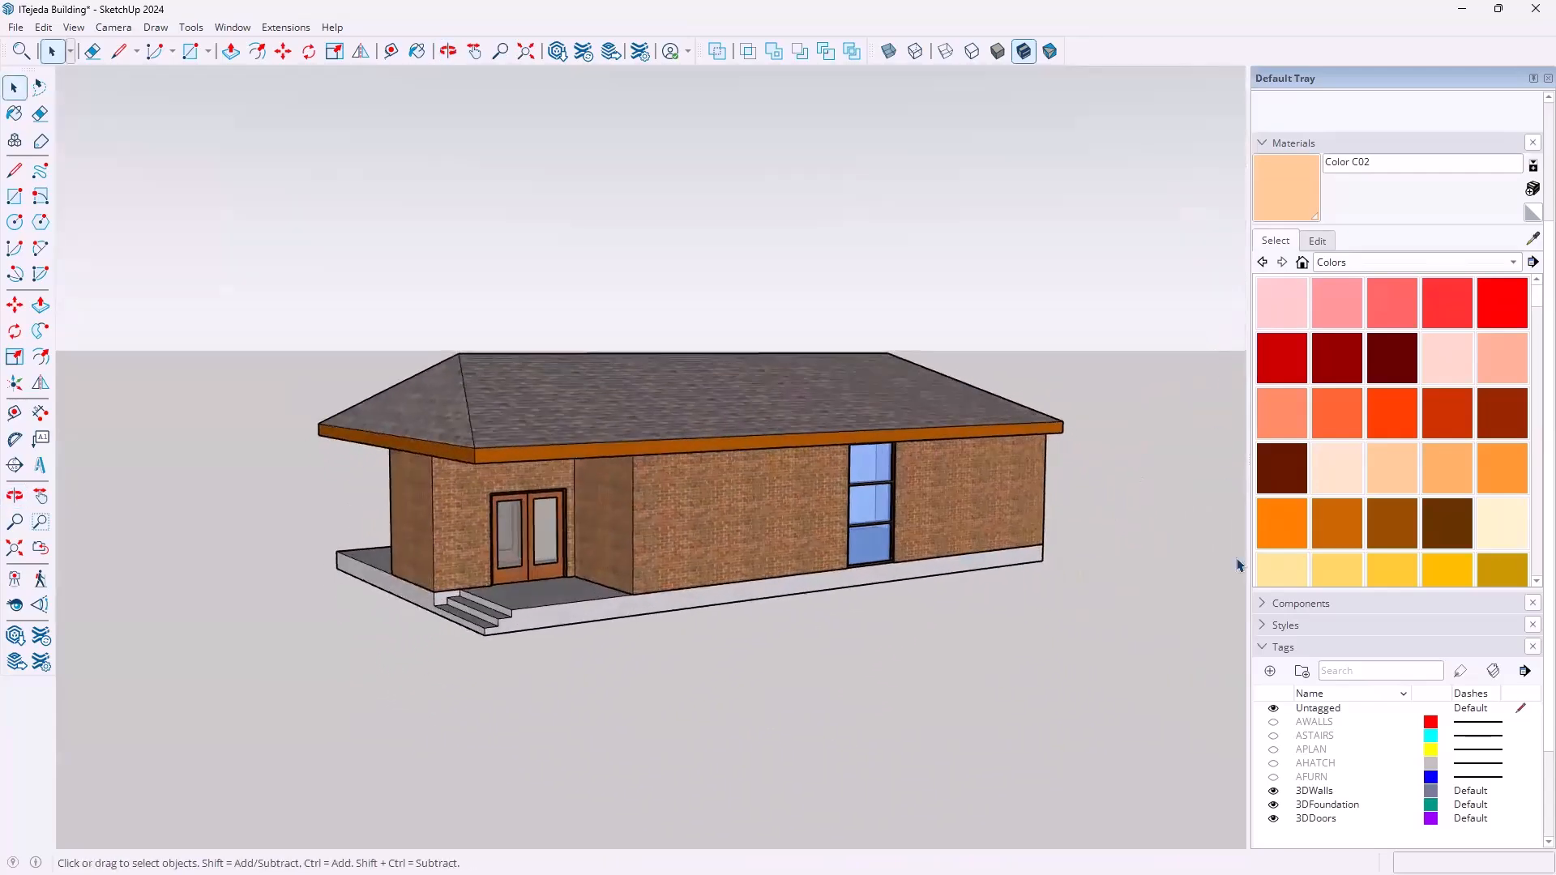
pyautogui.click(1270, 672)
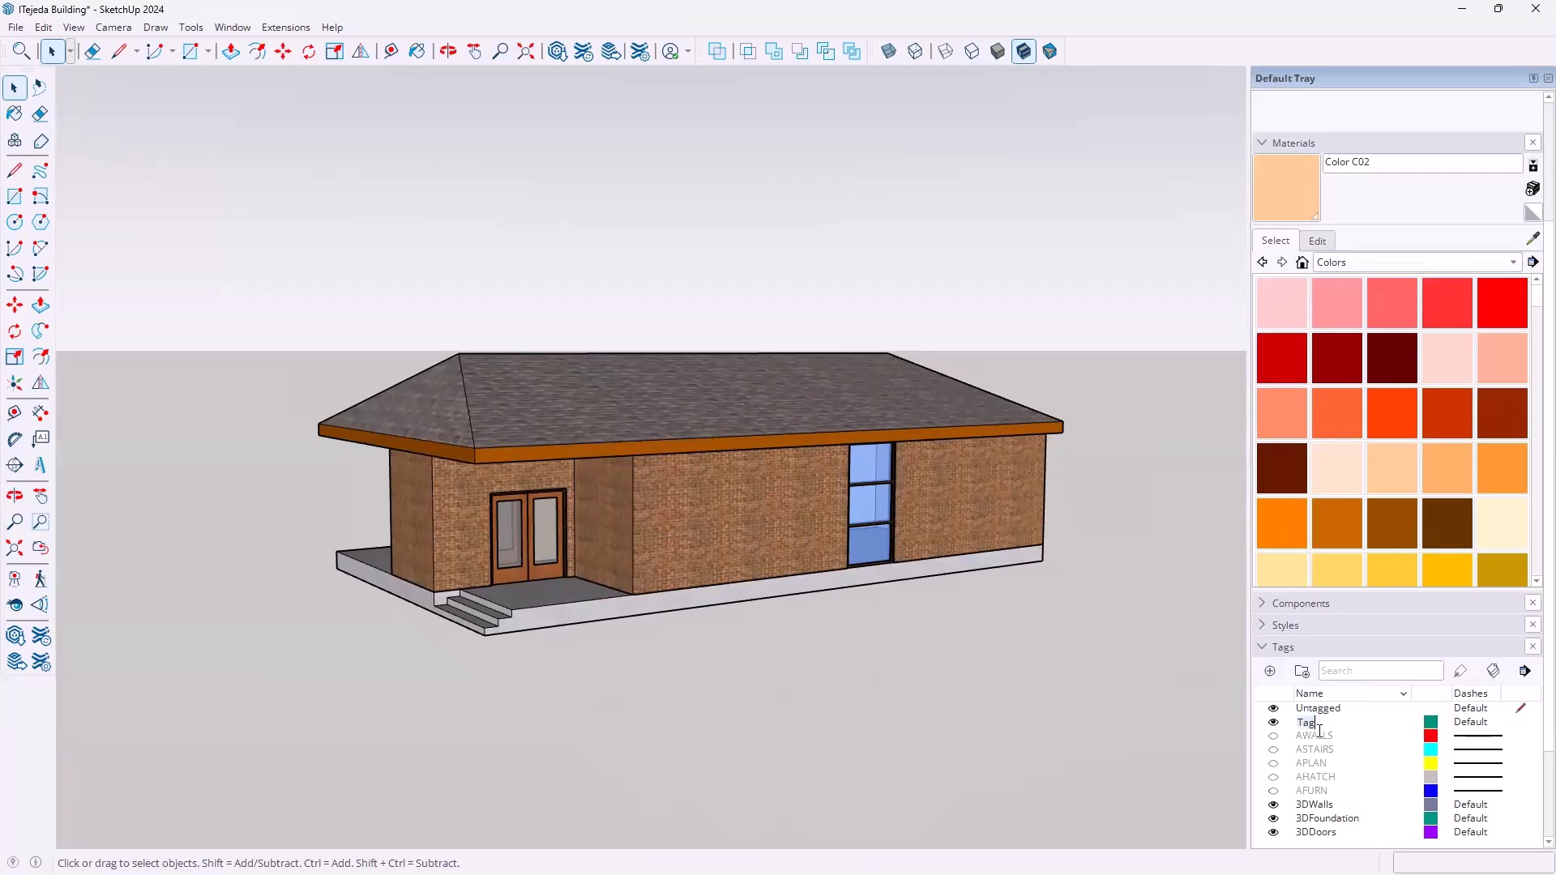
pyautogui.write('#3drOO')
pyautogui.press('BackSpace')
pyautogui.press('BackSpace')
pyautogui.press('BackSpace')
pyautogui.press('BackSpace')
pyautogui.write('Roof')
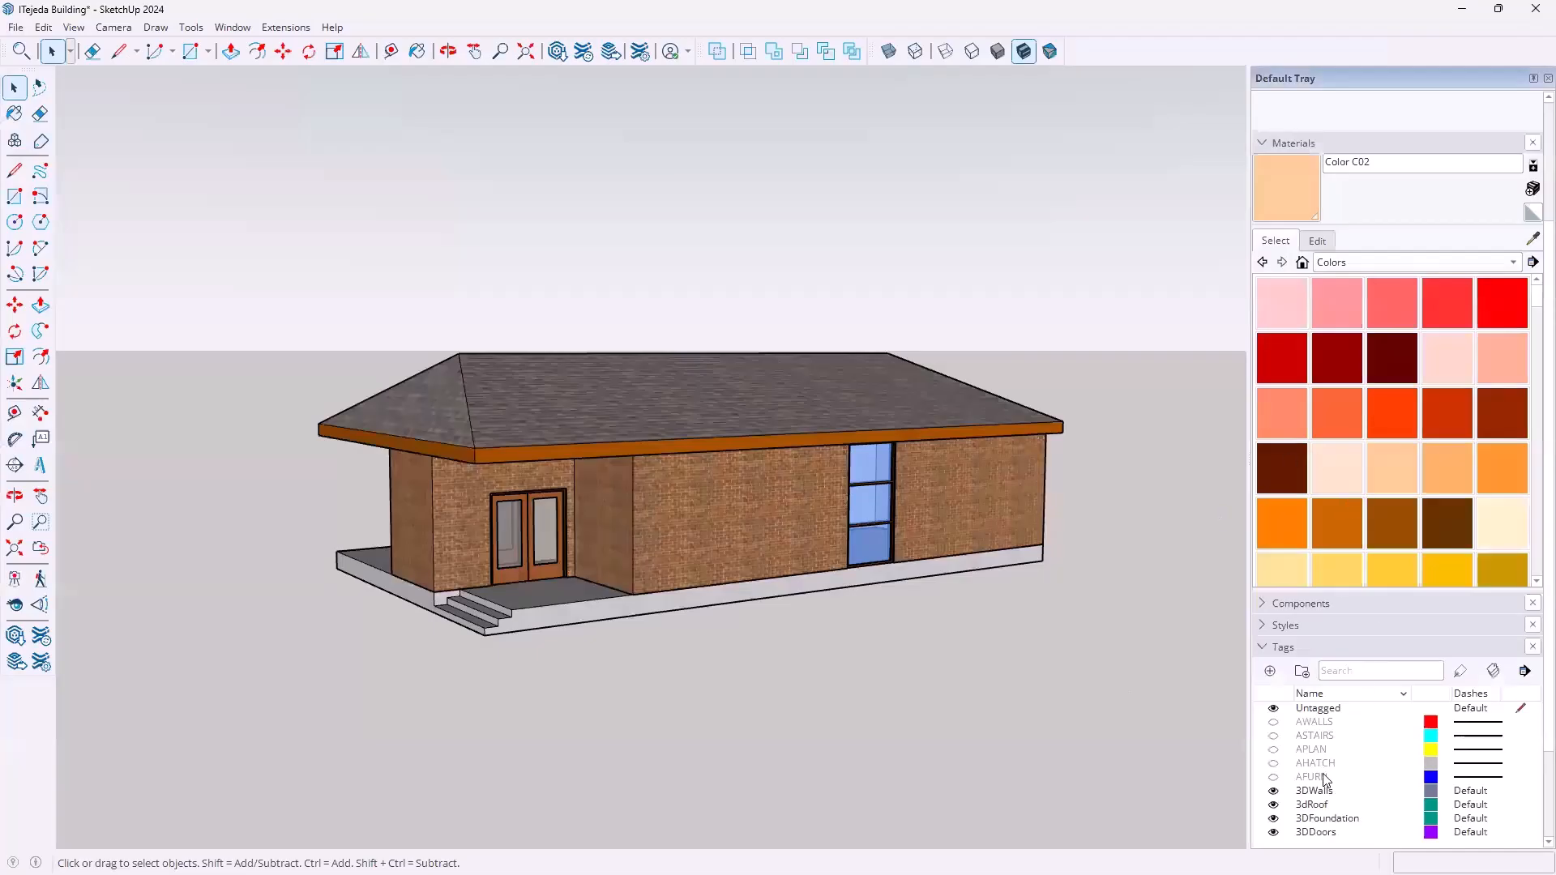
# Rename the 3dRoof tag as 3DRoof-Hip
pyautogui.scroll(-1, 1338, 821)
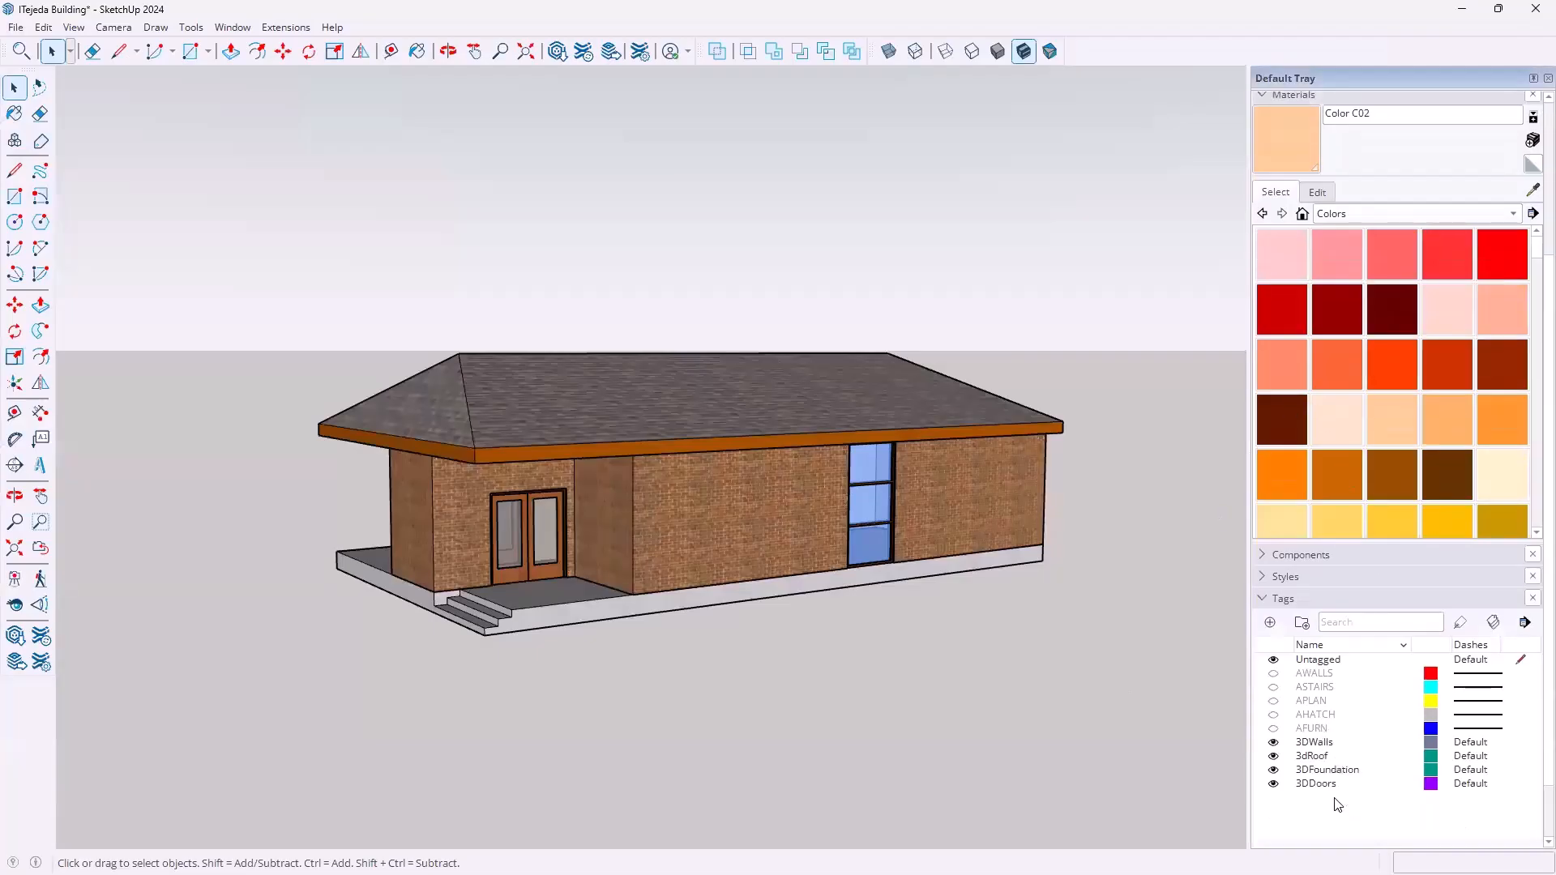
pyautogui.doubleClick(1319, 757)
pyautogui.write('-H')
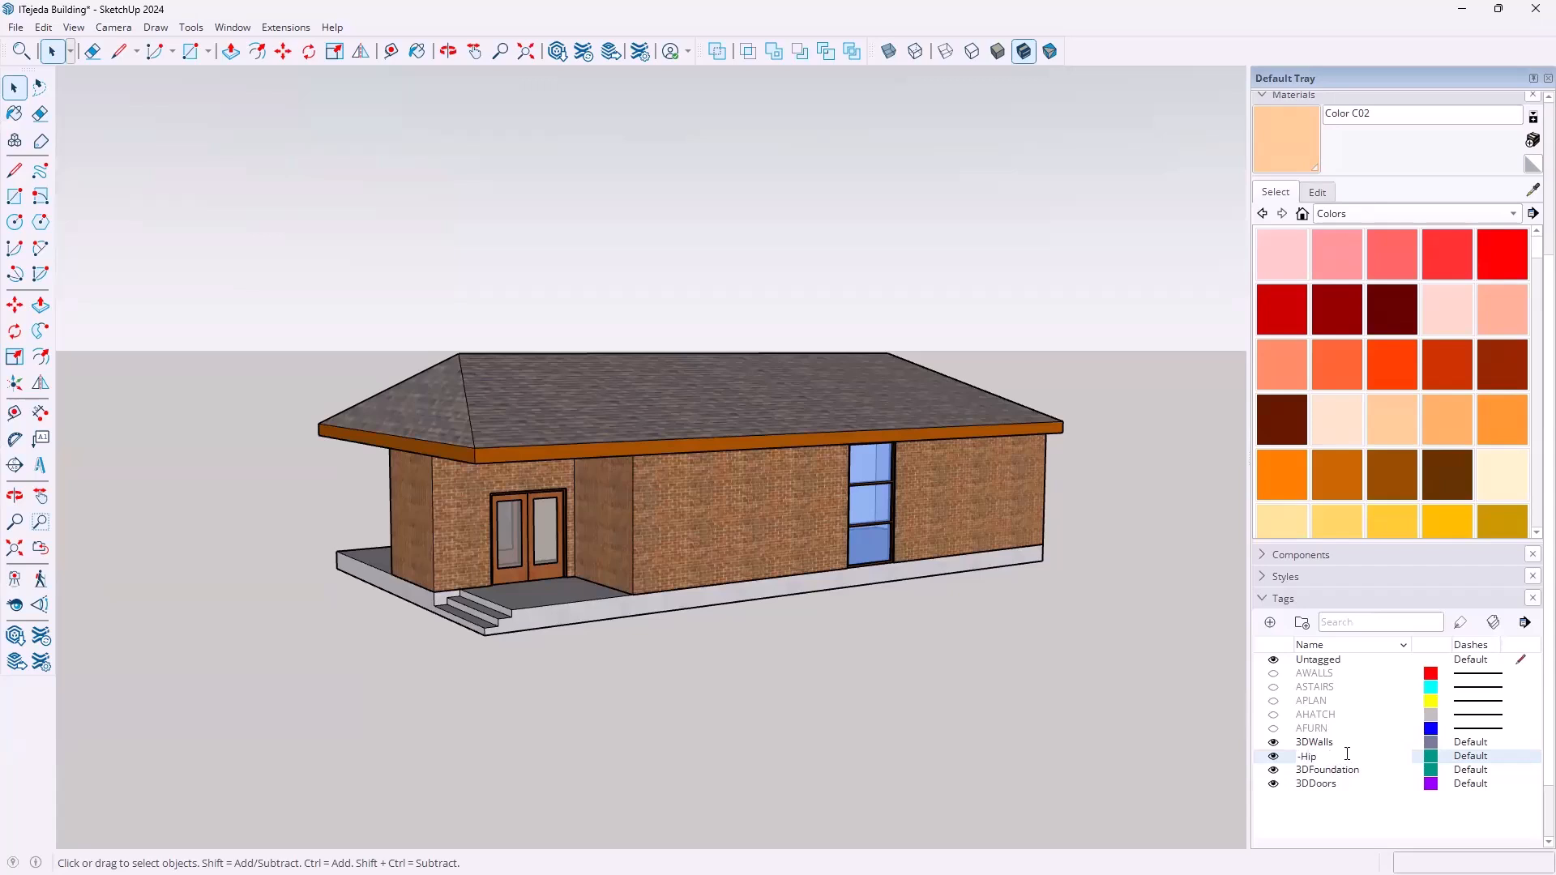
pyautogui.press('BackSpace')
pyautogui.press('BackSpace')
pyautogui.press('BackSpace')
pyautogui.write('3DRoof-Hip')
pyautogui.press('Return')
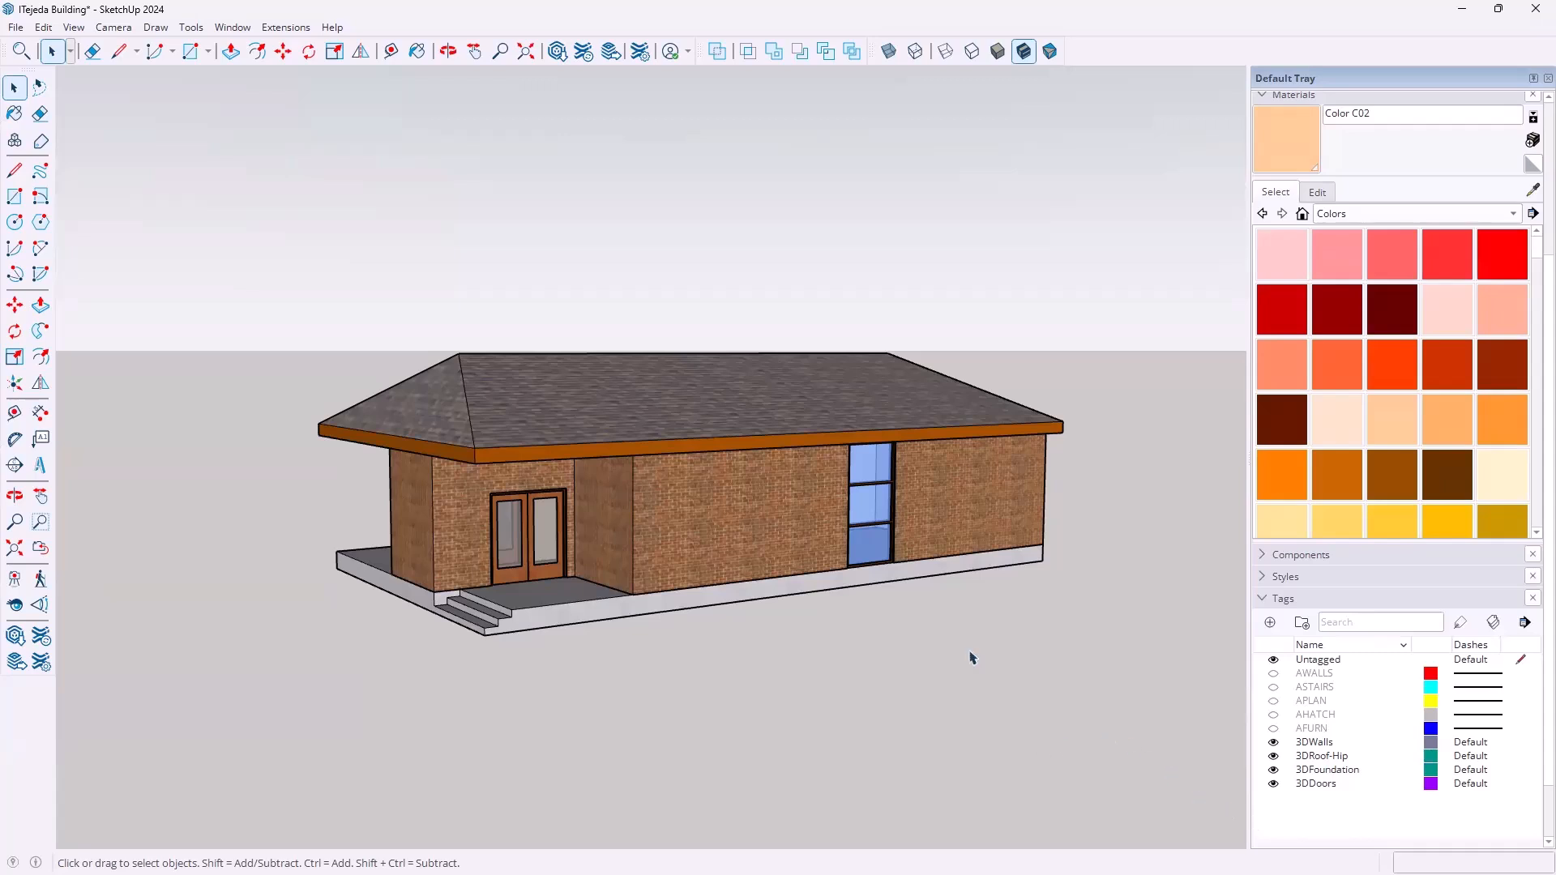
# Assign the hip roof group to the 3DRoof-Hip tag
pyautogui.click(788, 387)
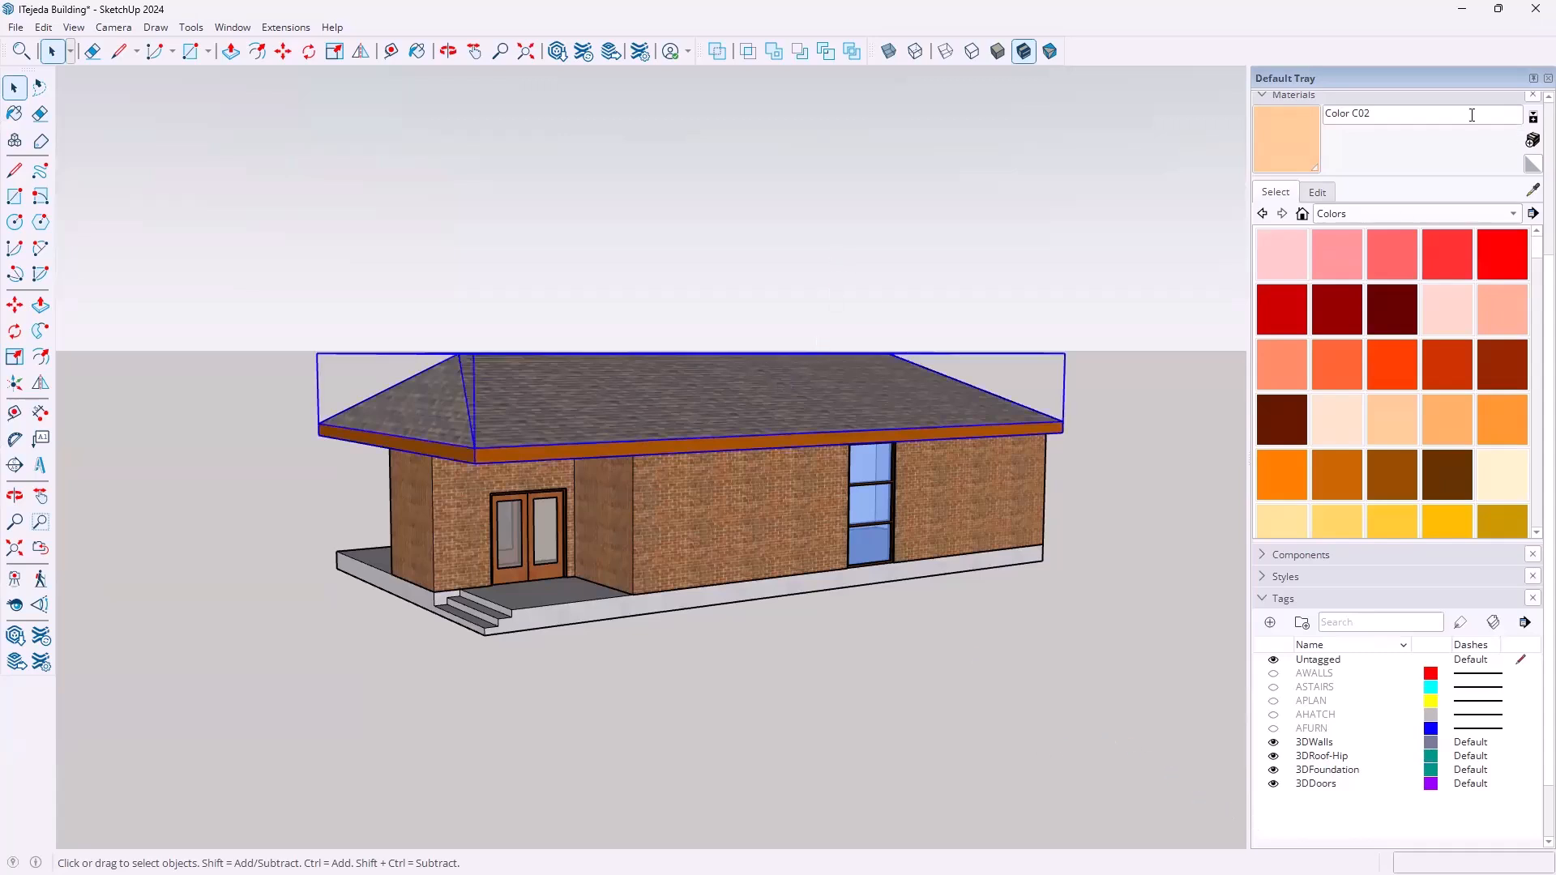
pyautogui.scroll(3, 1380, 144)
pyautogui.click(1415, 158)
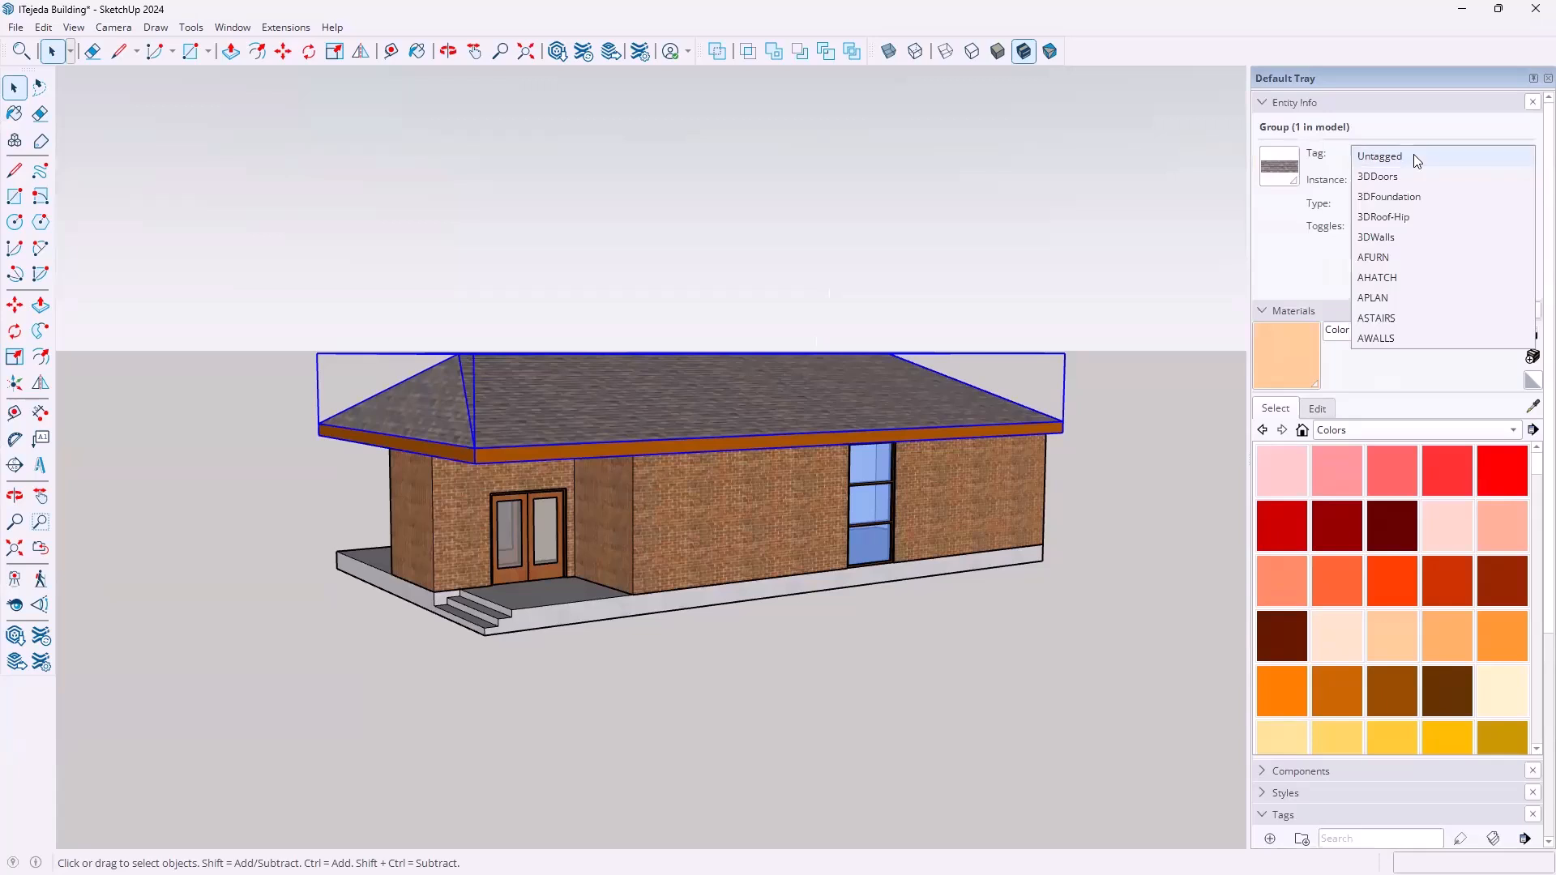
pyautogui.click(1411, 217)
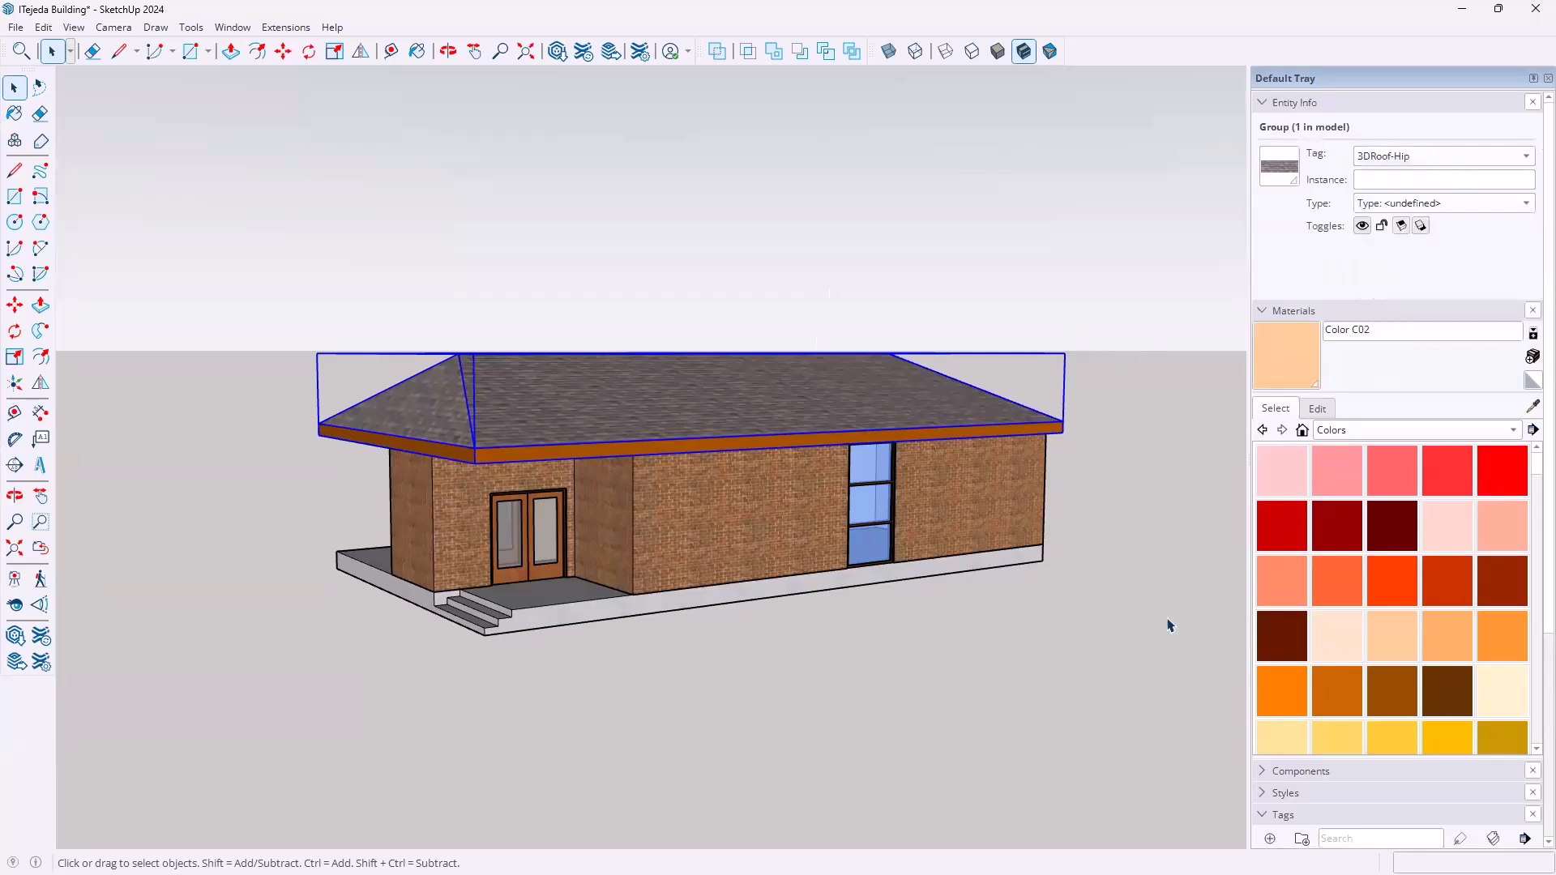
# Hide the 3DRoof-Hip tag to expose the building's interior
pyautogui.scroll(-4, 1151, 465)
pyautogui.scroll(-3, 1348, 606)
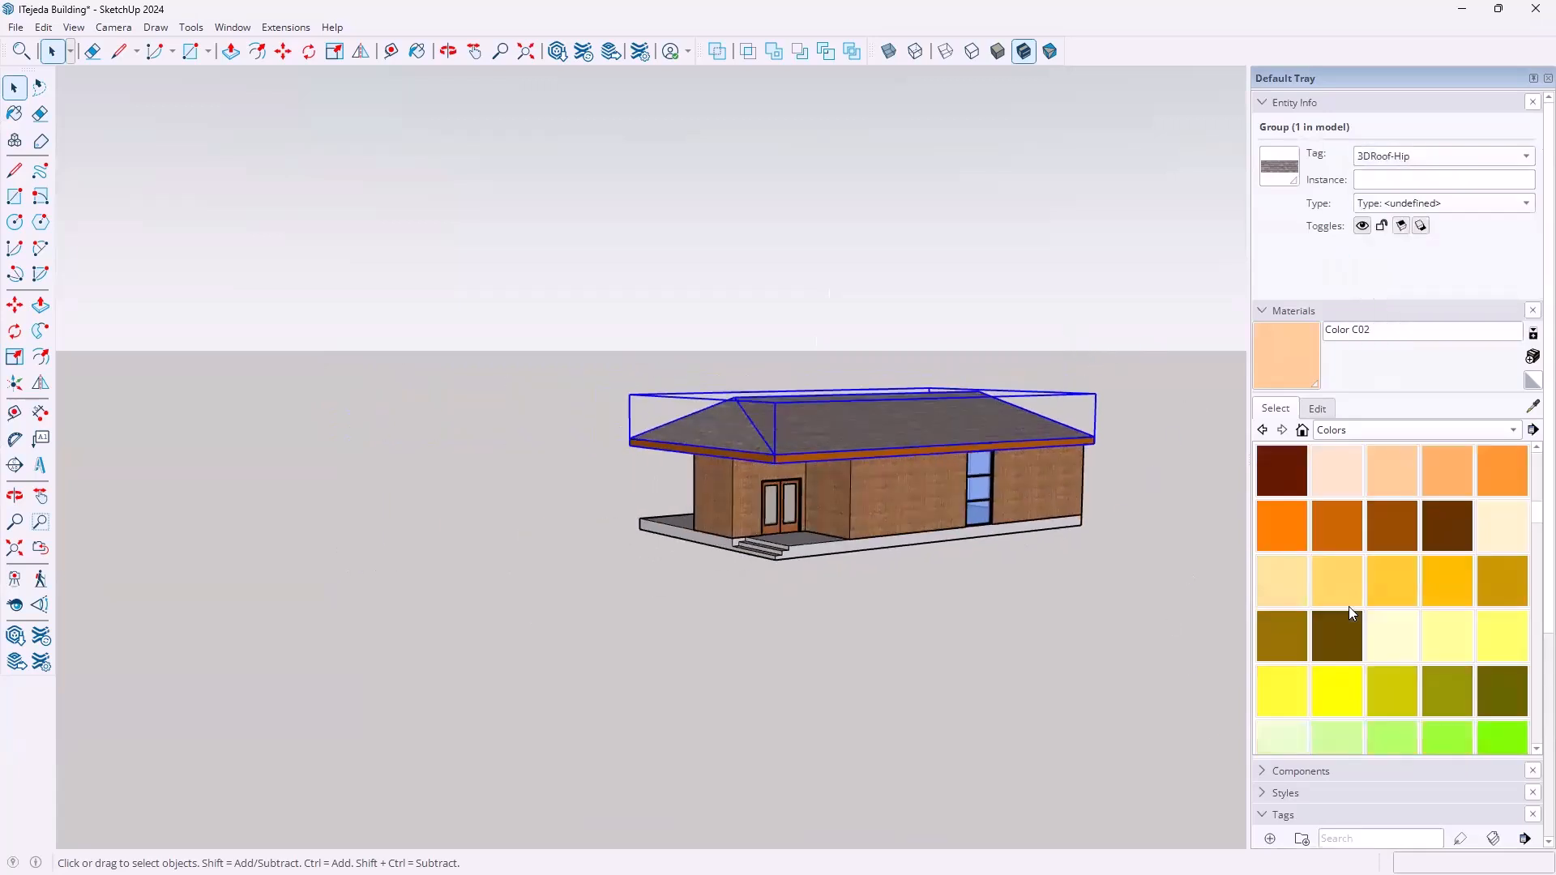
pyautogui.scroll(-3, 1382, 660)
pyautogui.scroll(-3, 1385, 689)
pyautogui.scroll(-3, 1349, 791)
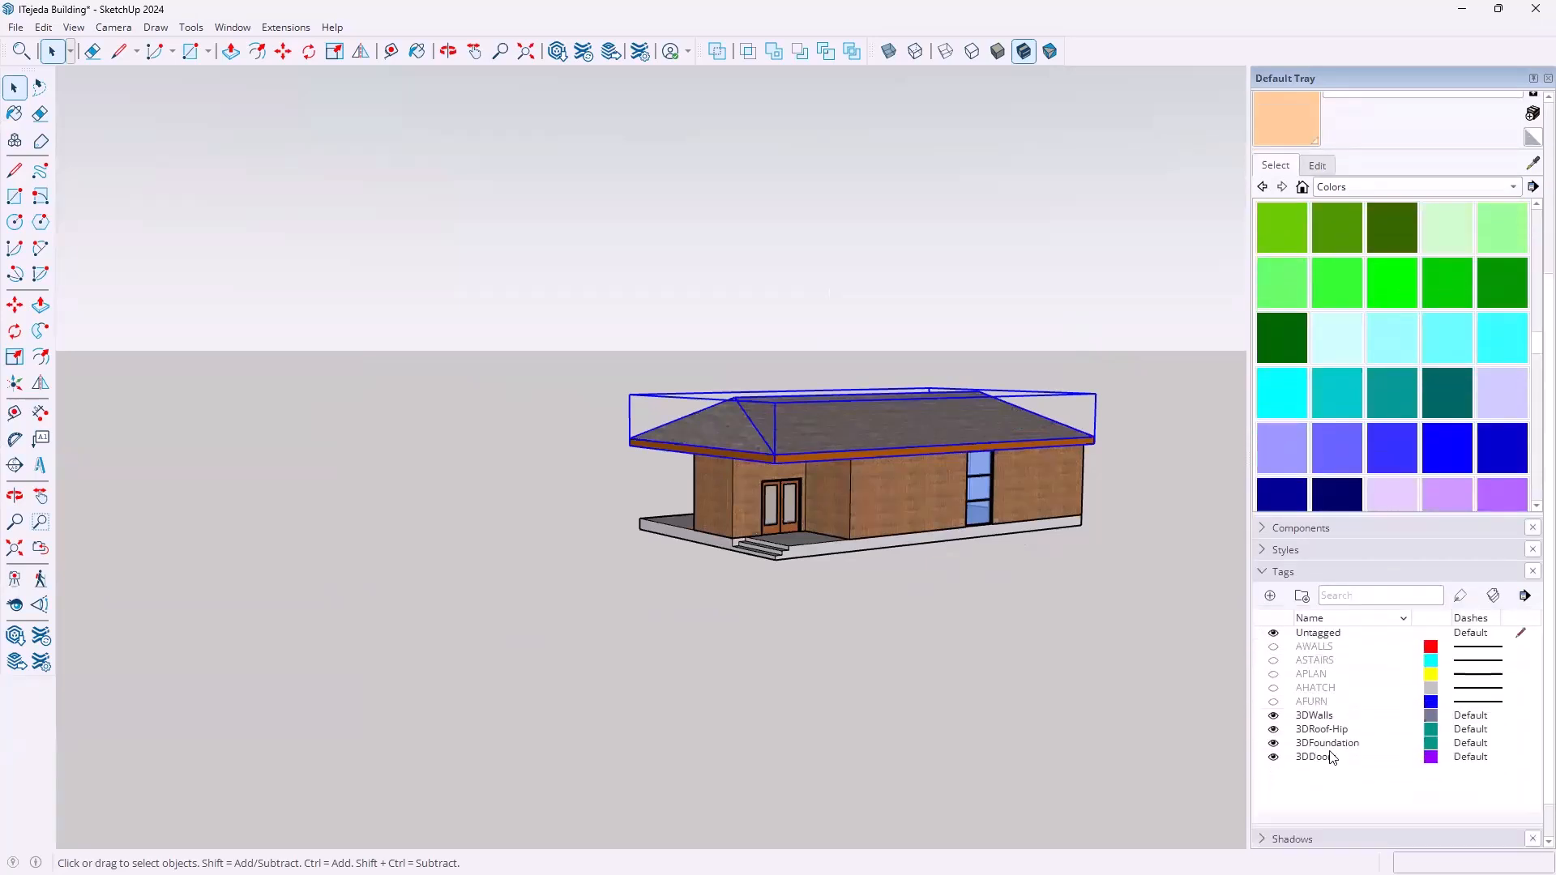
pyautogui.click(1274, 732)
# Draw a 54' 6" by 30' rectangle at wall-top height, from the outer wall corner to above the opposite foundation corner
pyautogui.moveTo(681, 327); pyautogui.dragTo(632, 782, button='middle')
pyautogui.scroll(3, 775, 528)
pyautogui.moveTo(657, 600); pyautogui.dragTo(789, 712, button='middle')
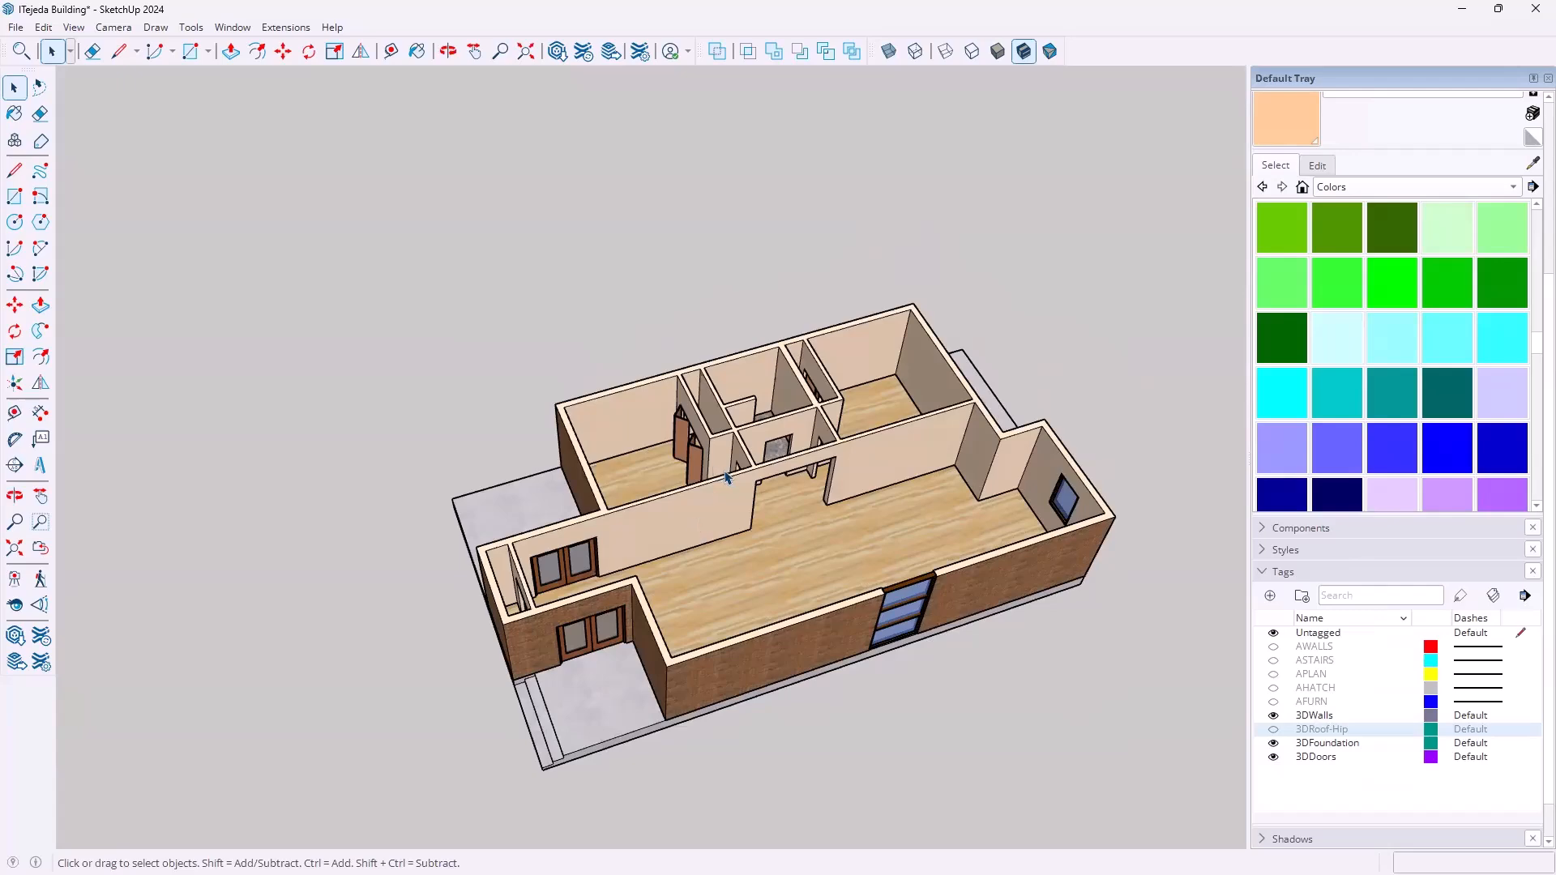
pyautogui.moveTo(828, 457); pyautogui.dragTo(888, 474, button='middle')
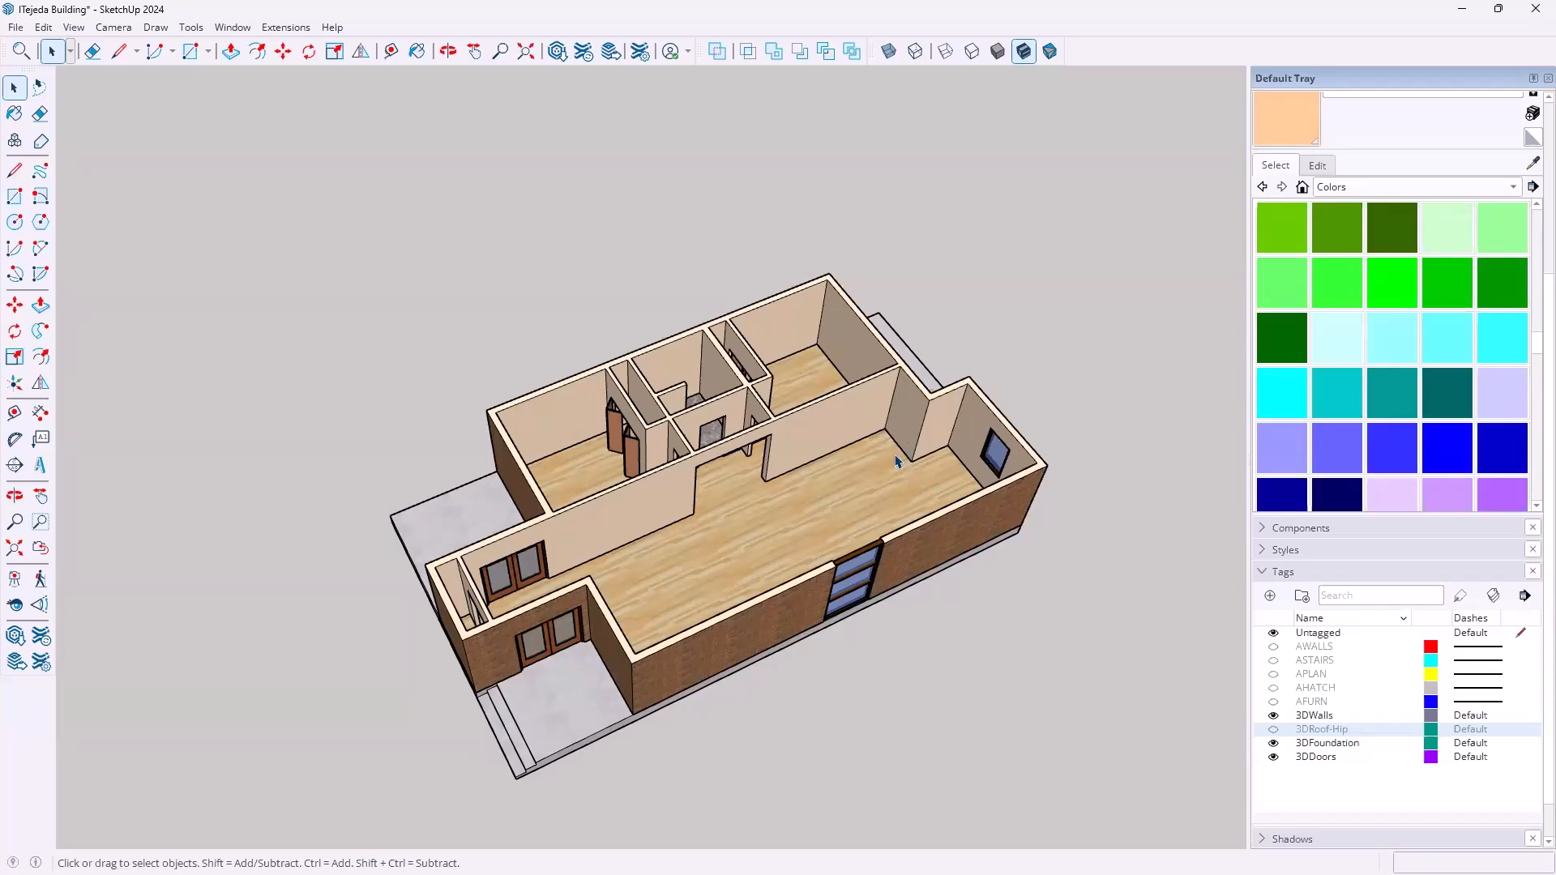
pyautogui.moveTo(896, 432); pyautogui.dragTo(744, 606, button='middle')
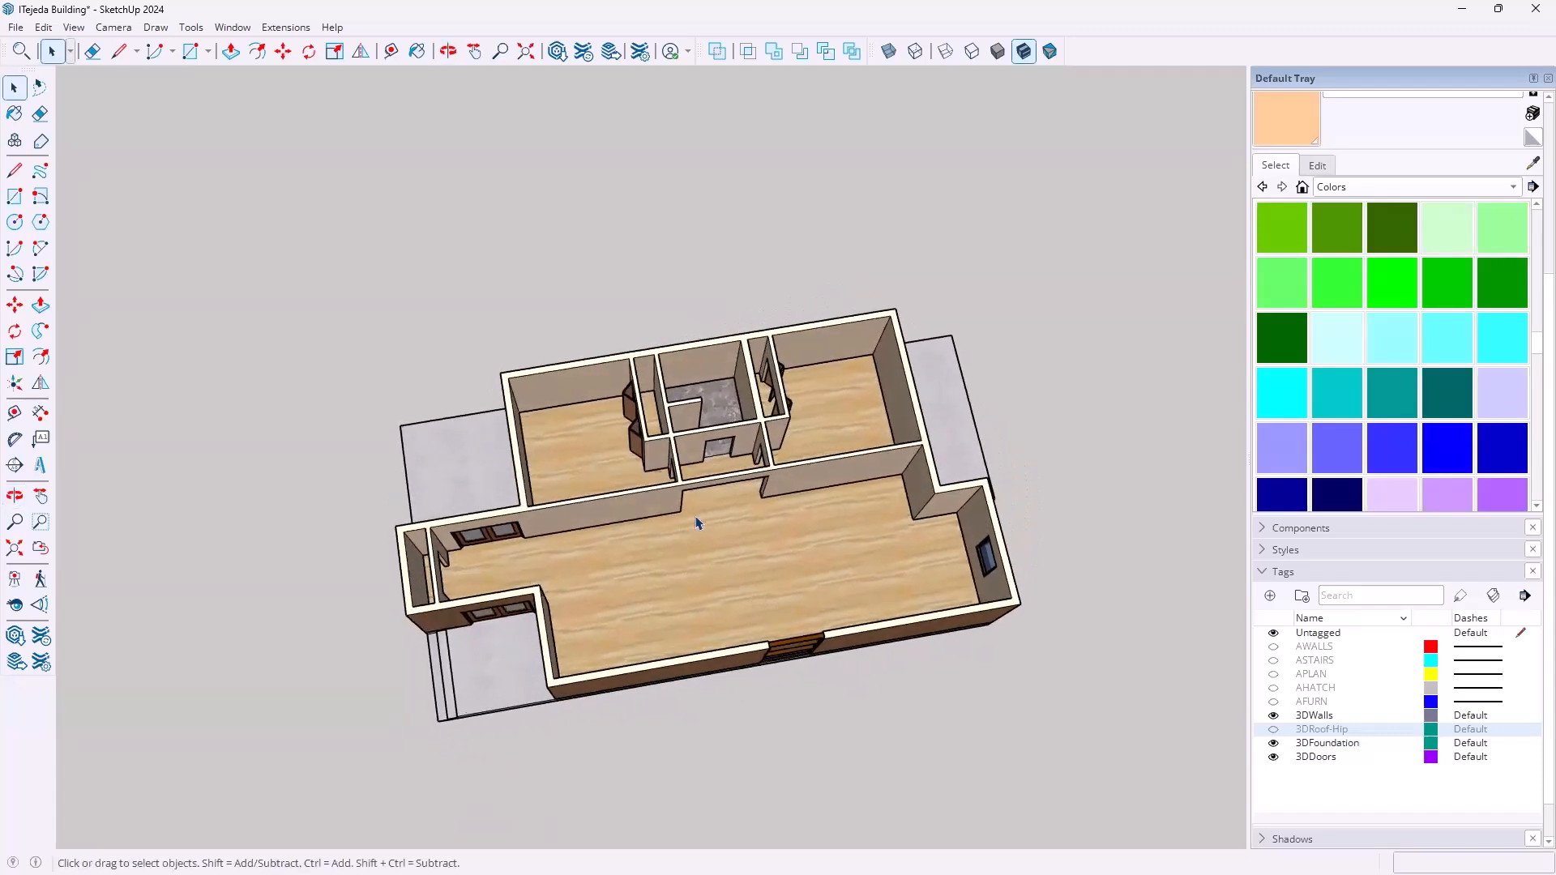
pyautogui.click(14, 200)
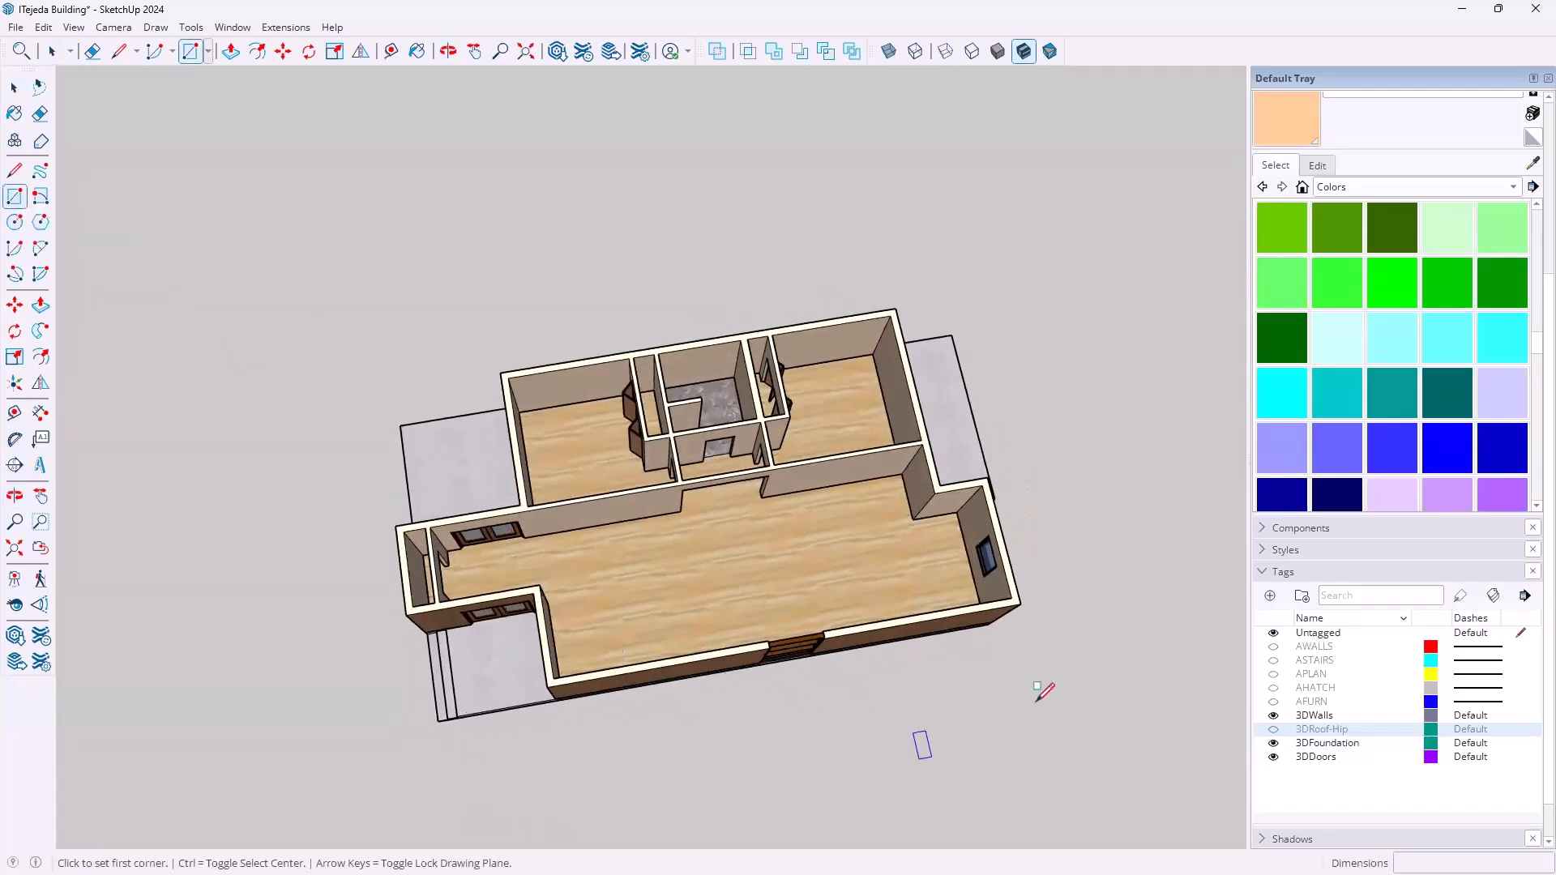
pyautogui.click(1020, 604)
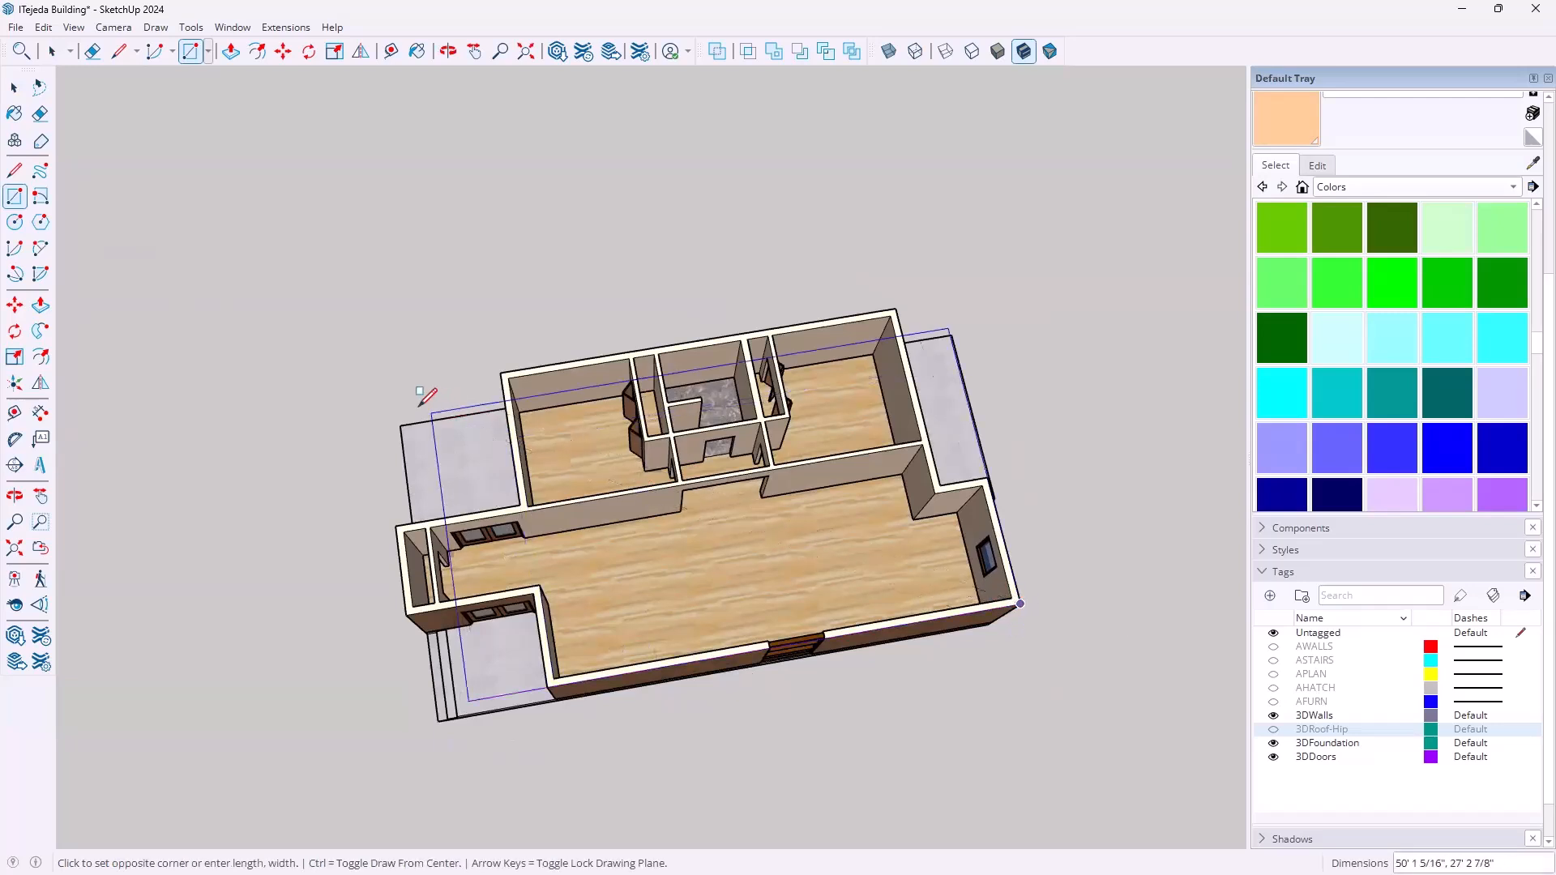
pyautogui.moveTo(421, 440); pyautogui.dragTo(702, 261, button='middle')
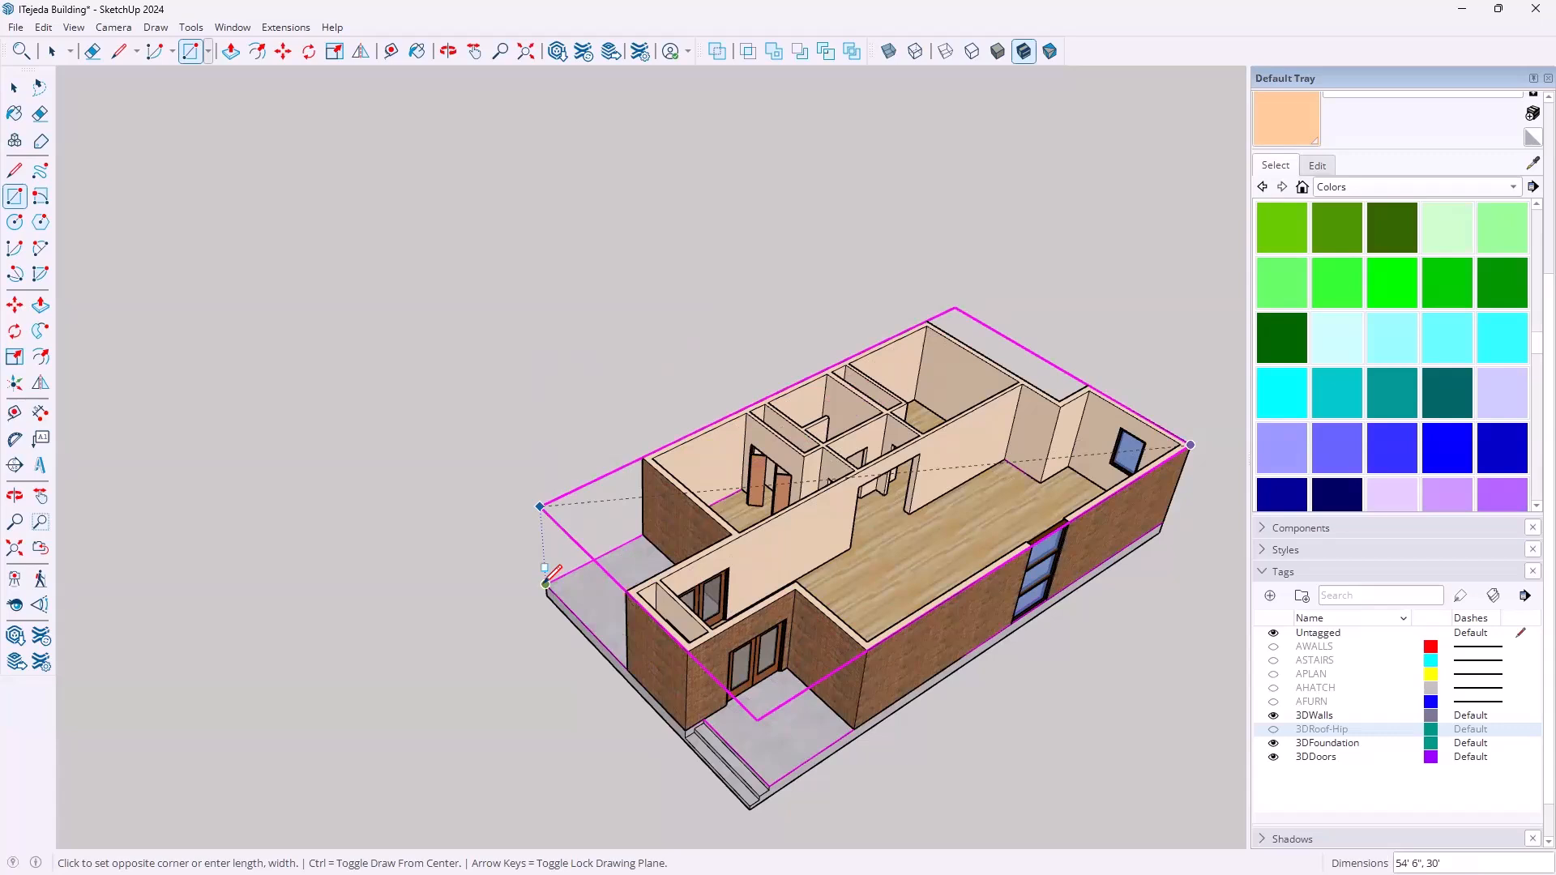
pyautogui.click(546, 583)
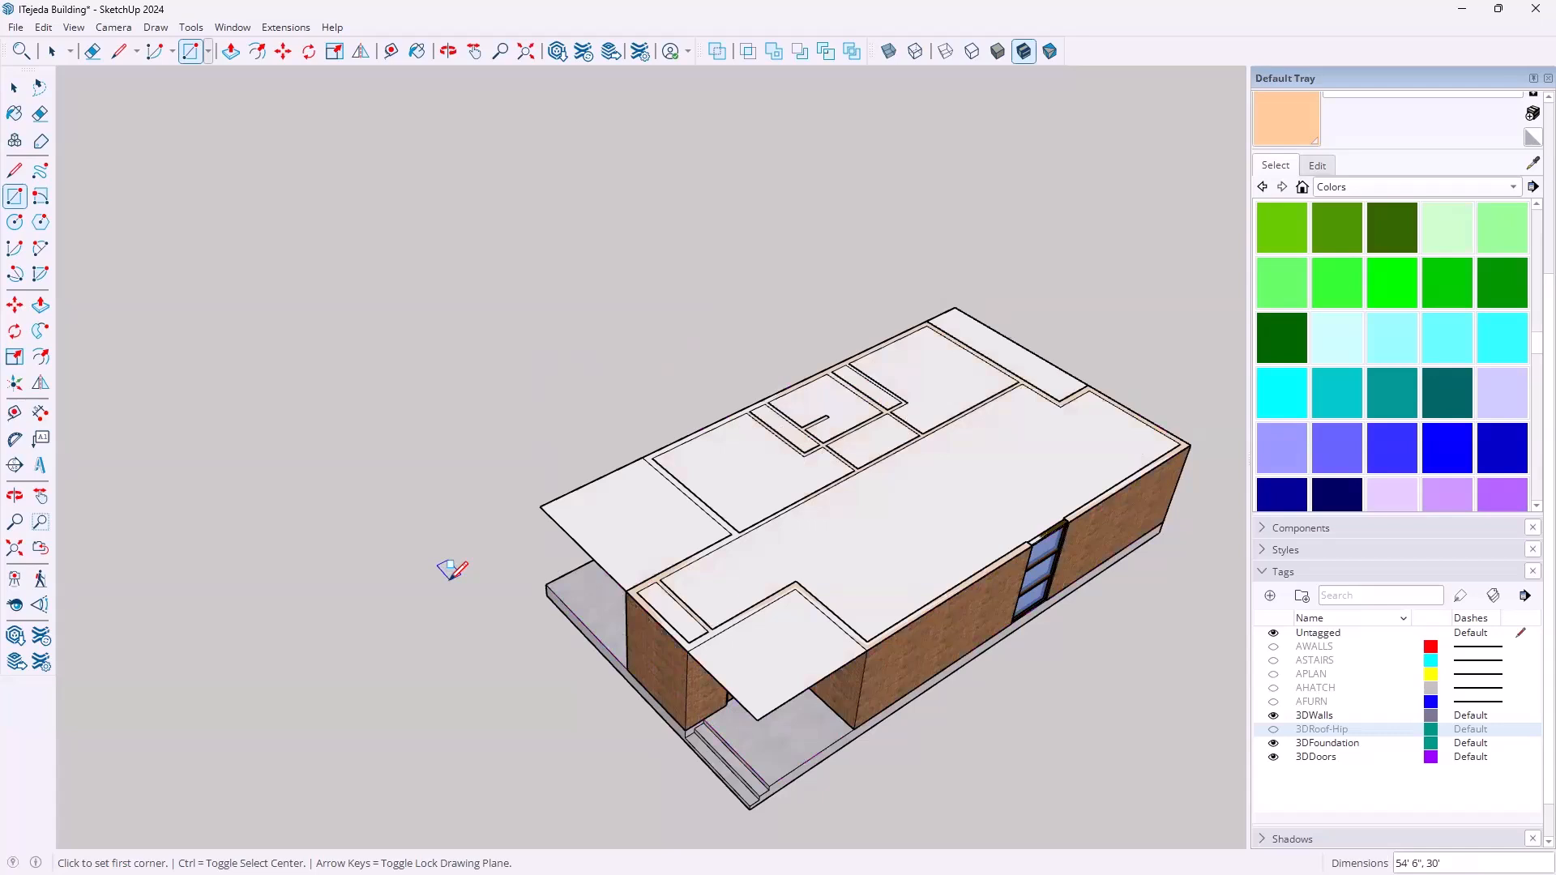
pyautogui.press('space')
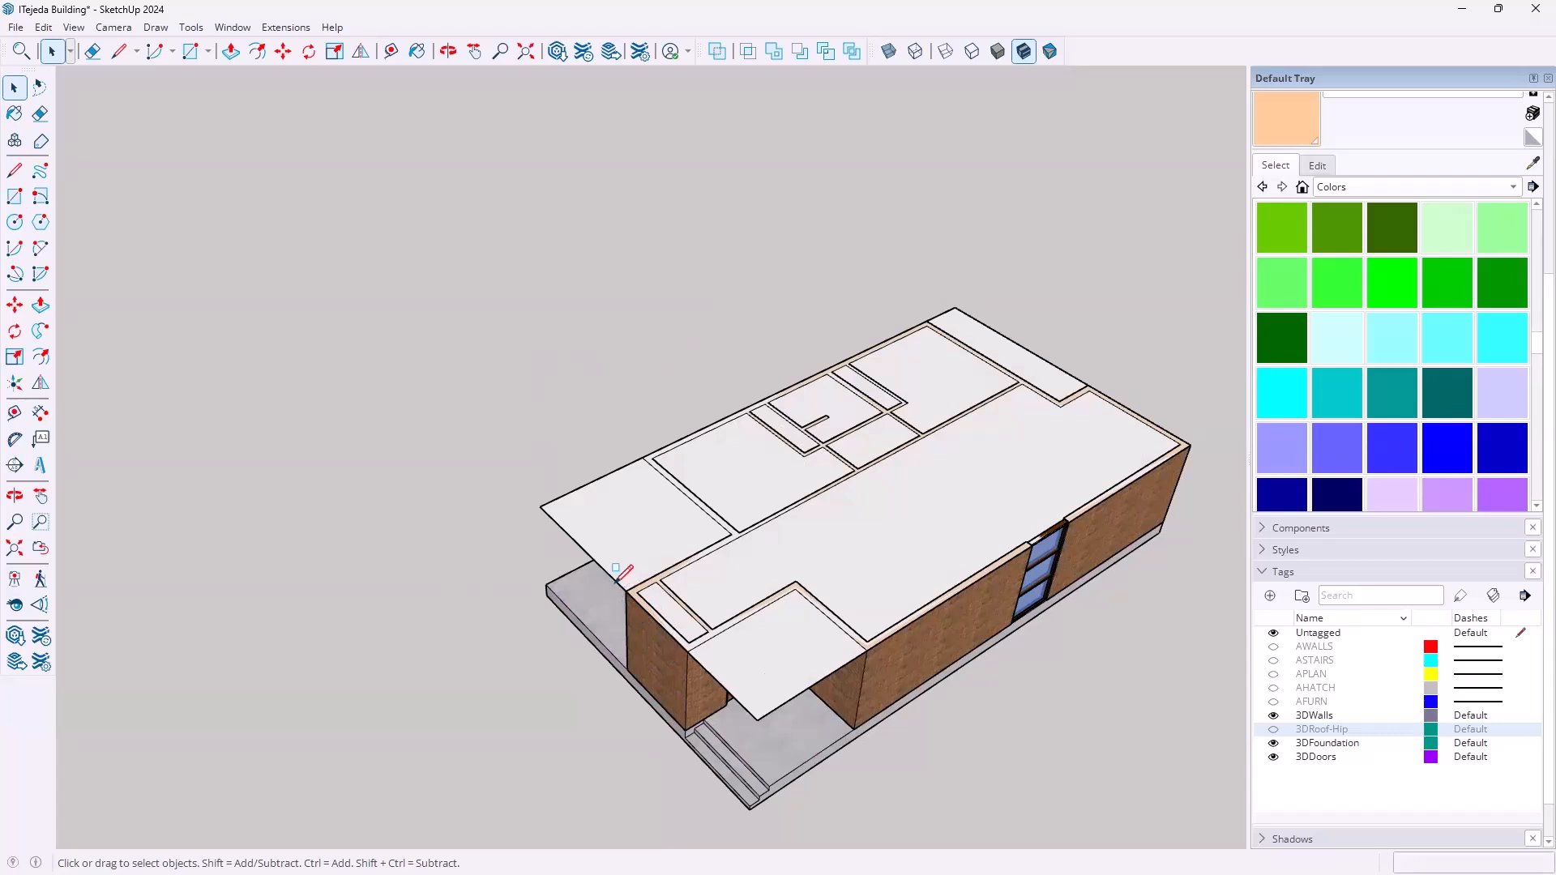
# Offset the wall-top rectangle's outline outward by 18 inches to form the roof overhang
pyautogui.click(42, 359)
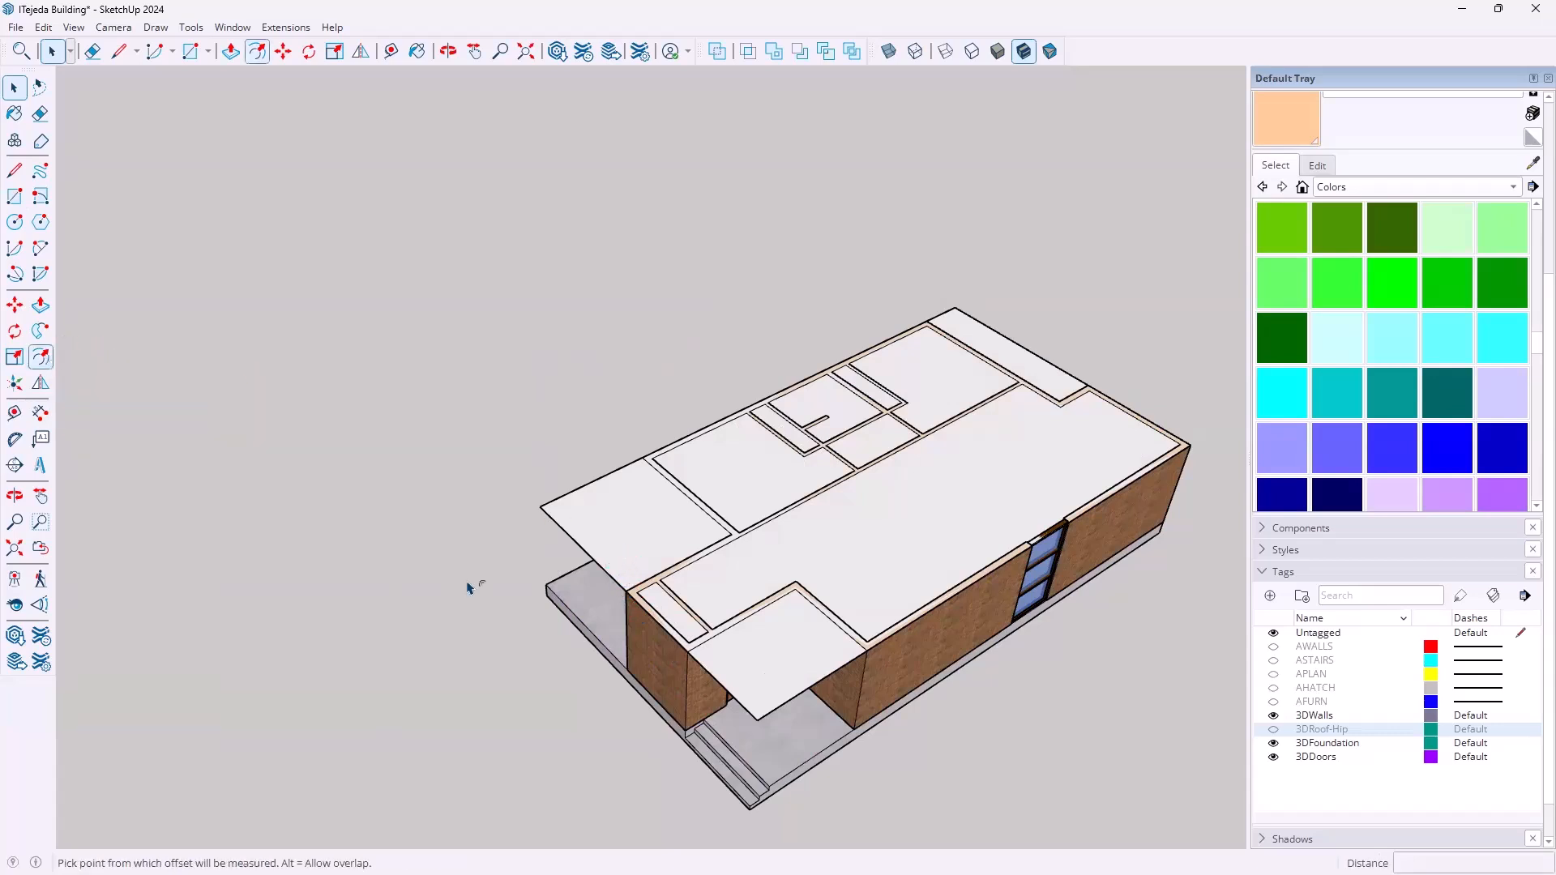
pyautogui.click(577, 543)
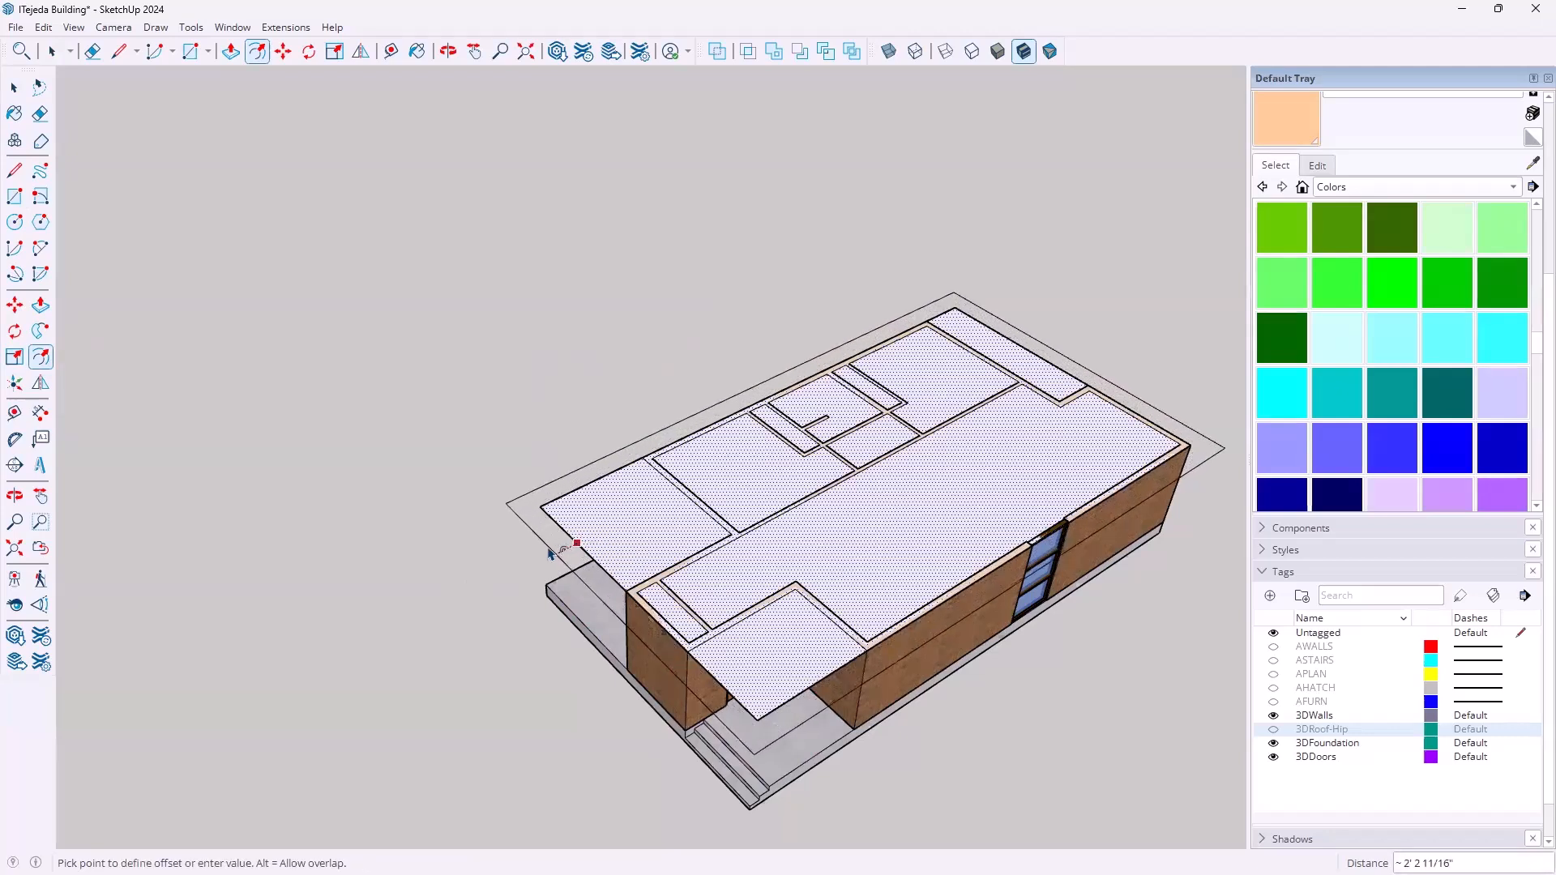
pyautogui.write('18')
pyautogui.press('Return')
pyautogui.press('space')
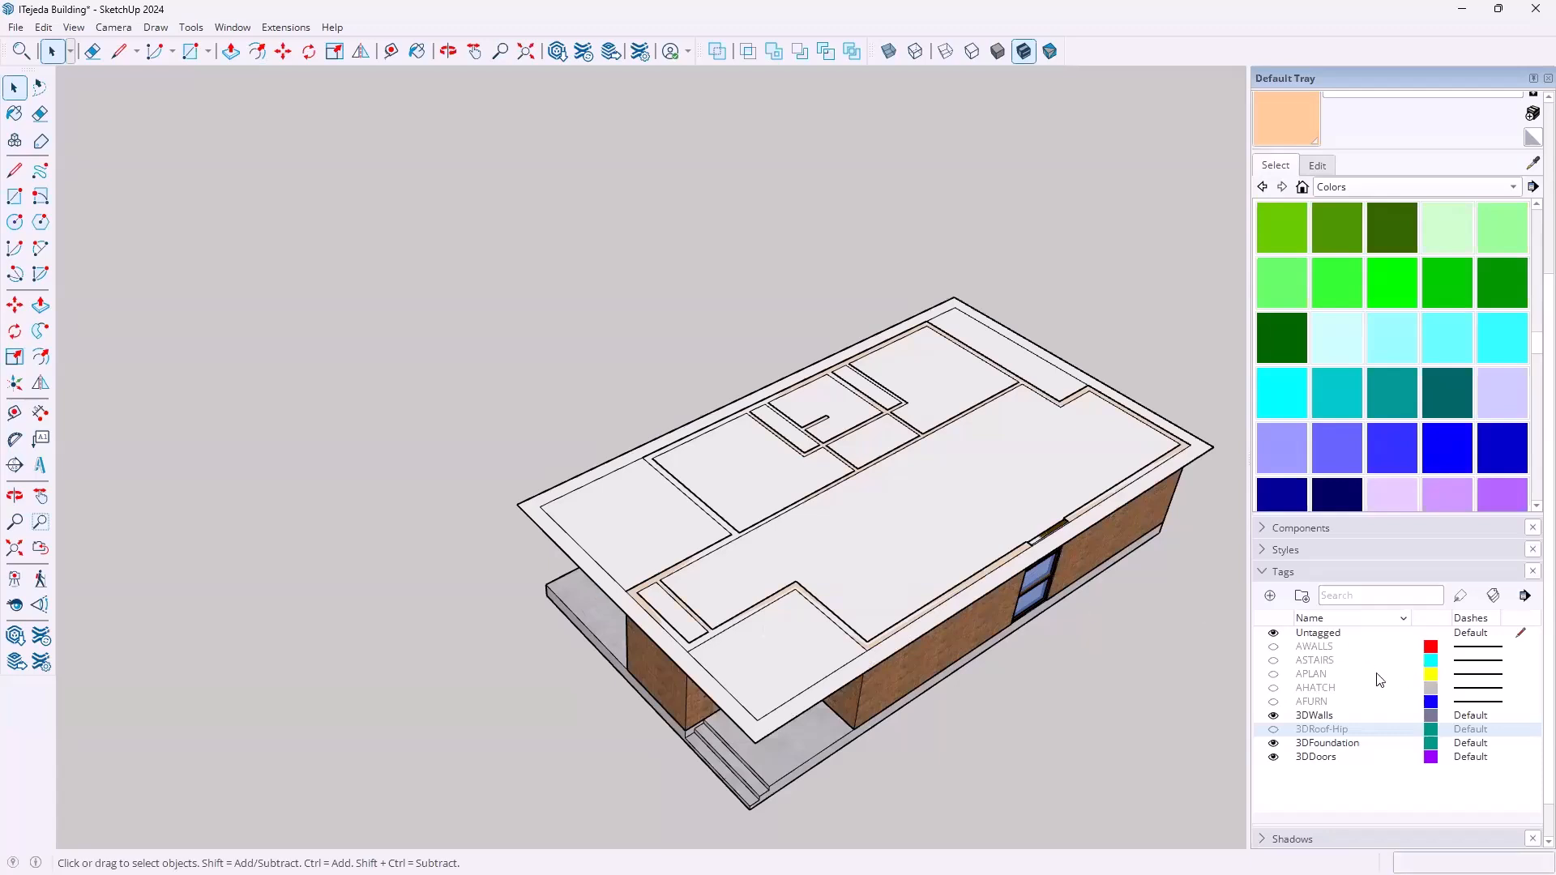
# Hide the 3DWalls and 3DDoors tags and erase the four inner rectangle edges to leave one roof face
pyautogui.click(1273, 716)
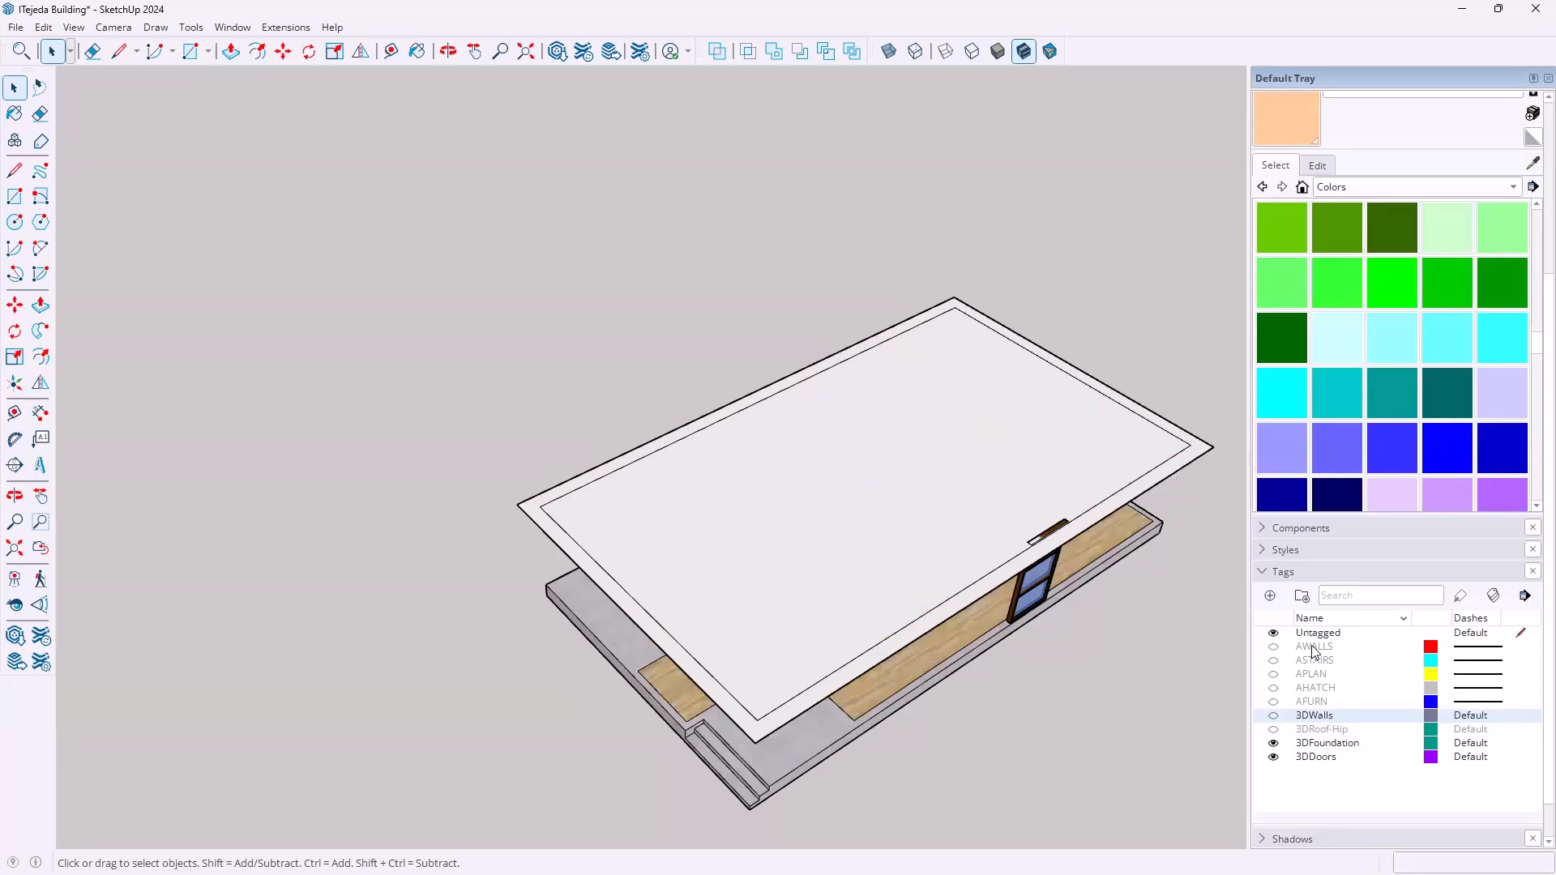
pyautogui.click(1273, 757)
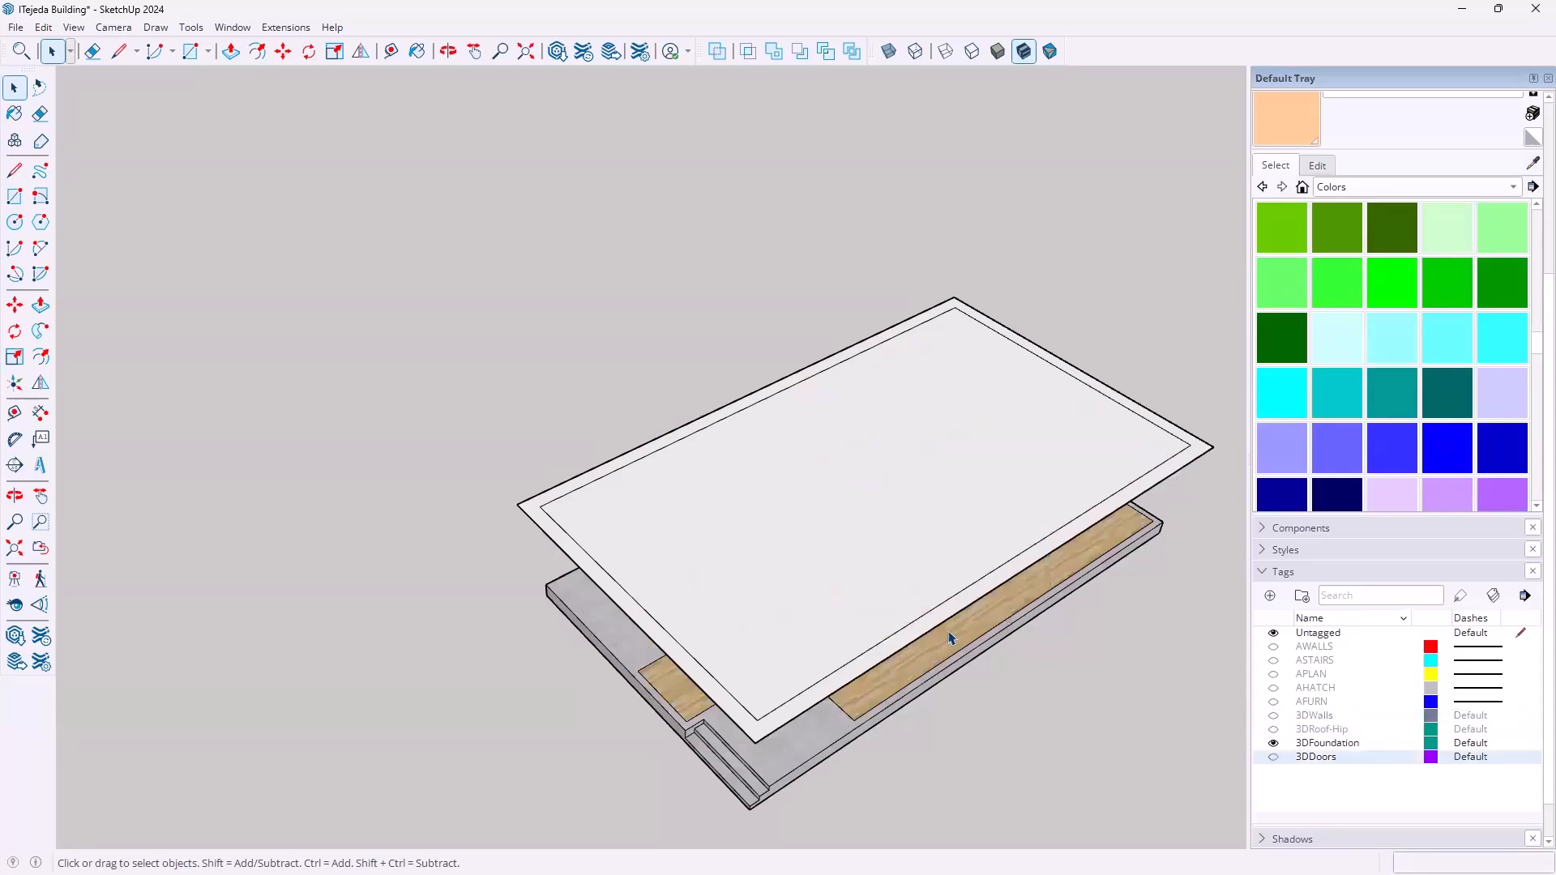
pyautogui.moveTo(846, 551); pyautogui.dragTo(799, 636, button='middle')
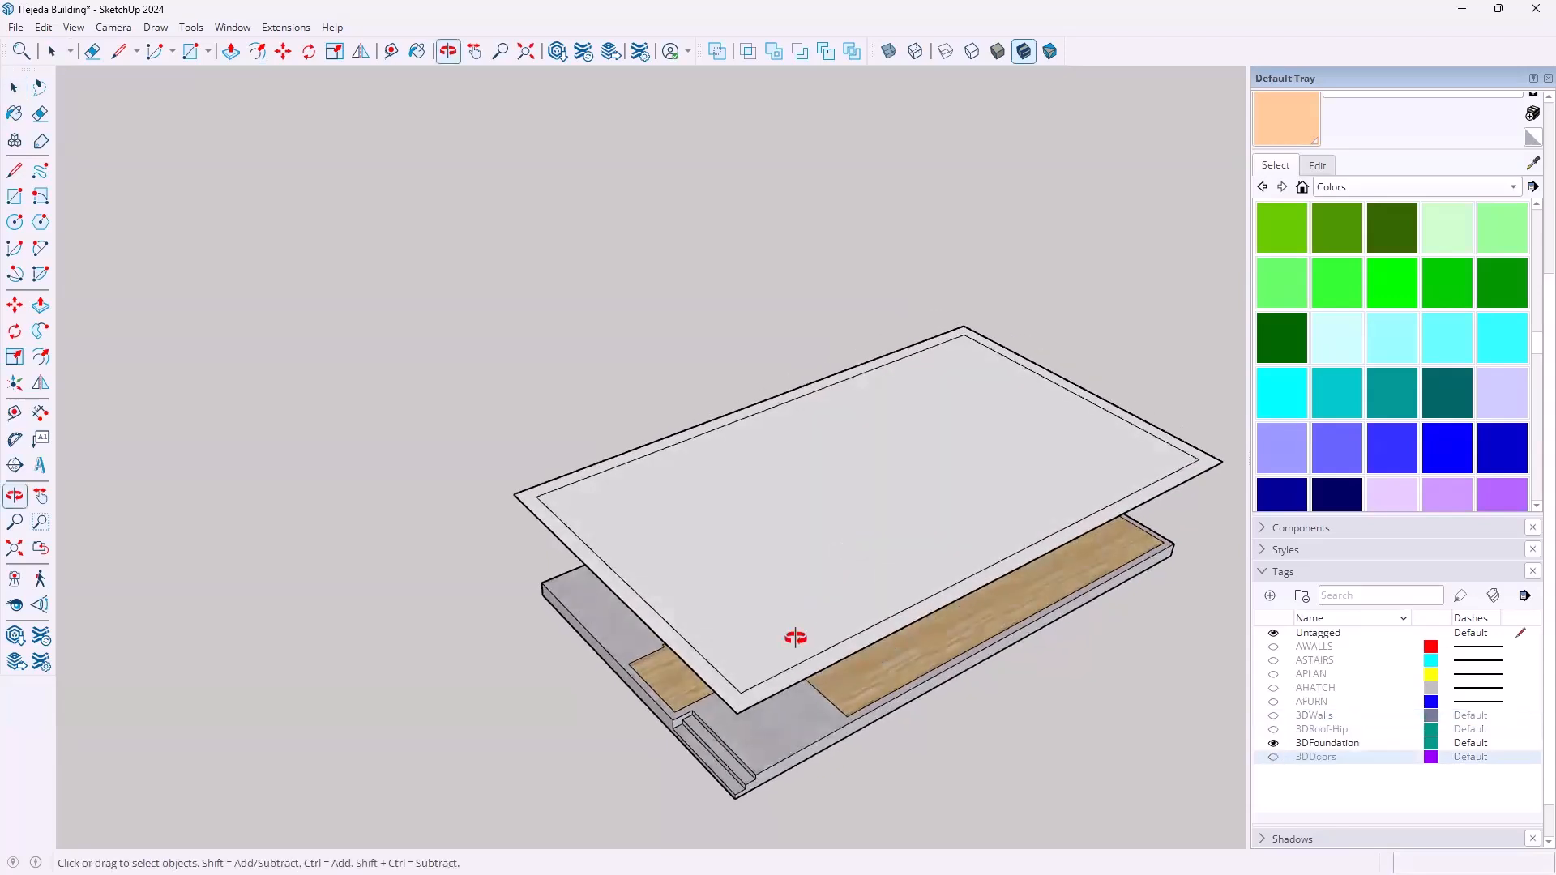
pyautogui.press('e')
pyautogui.click(836, 631)
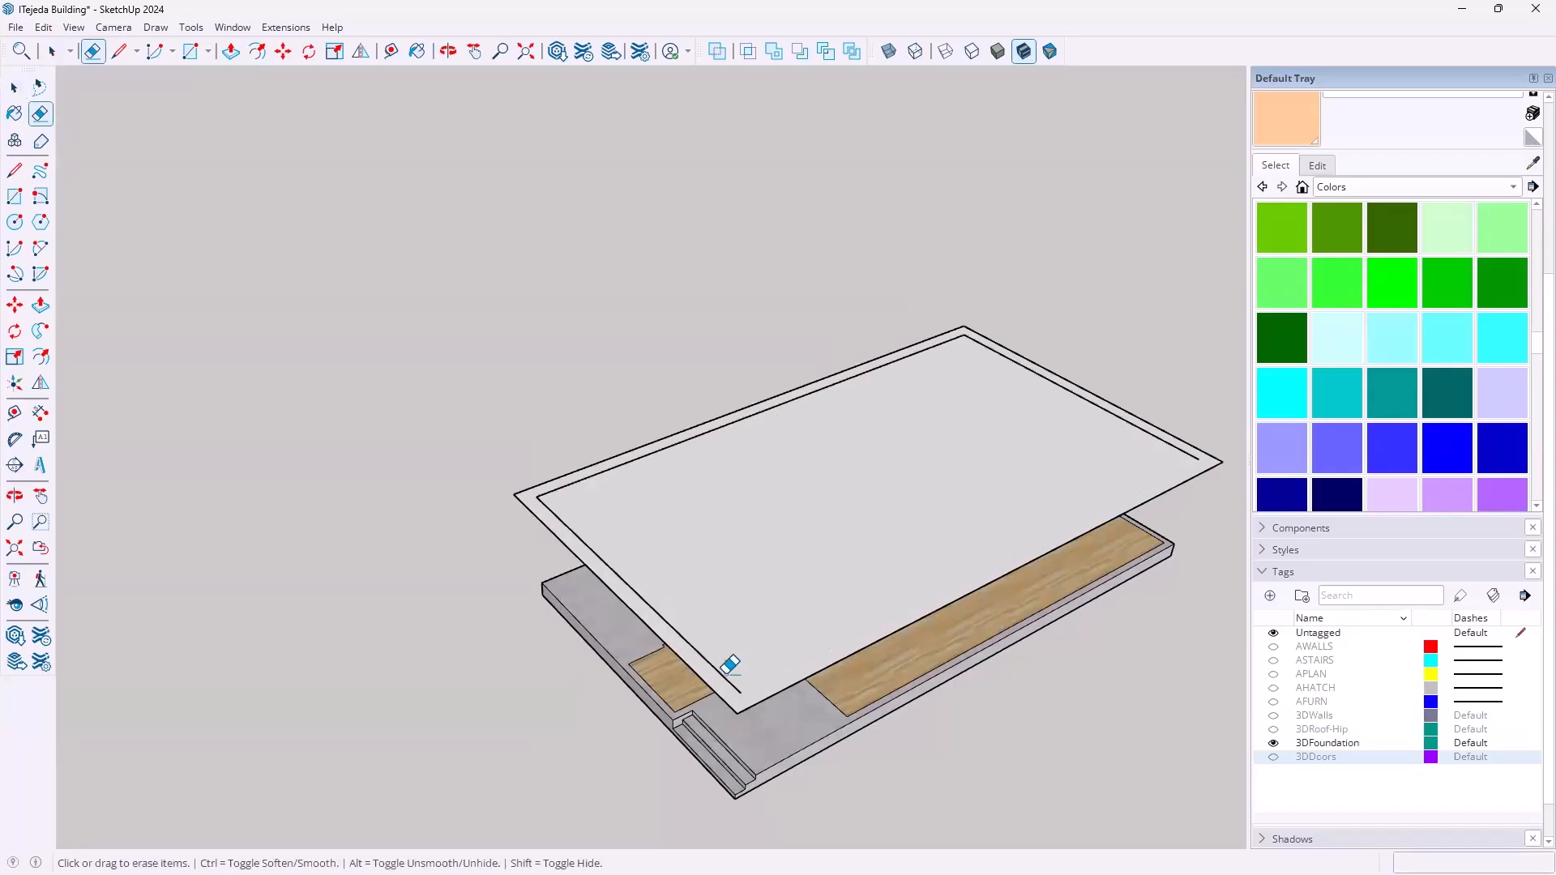
pyautogui.click(731, 670)
pyautogui.click(812, 391)
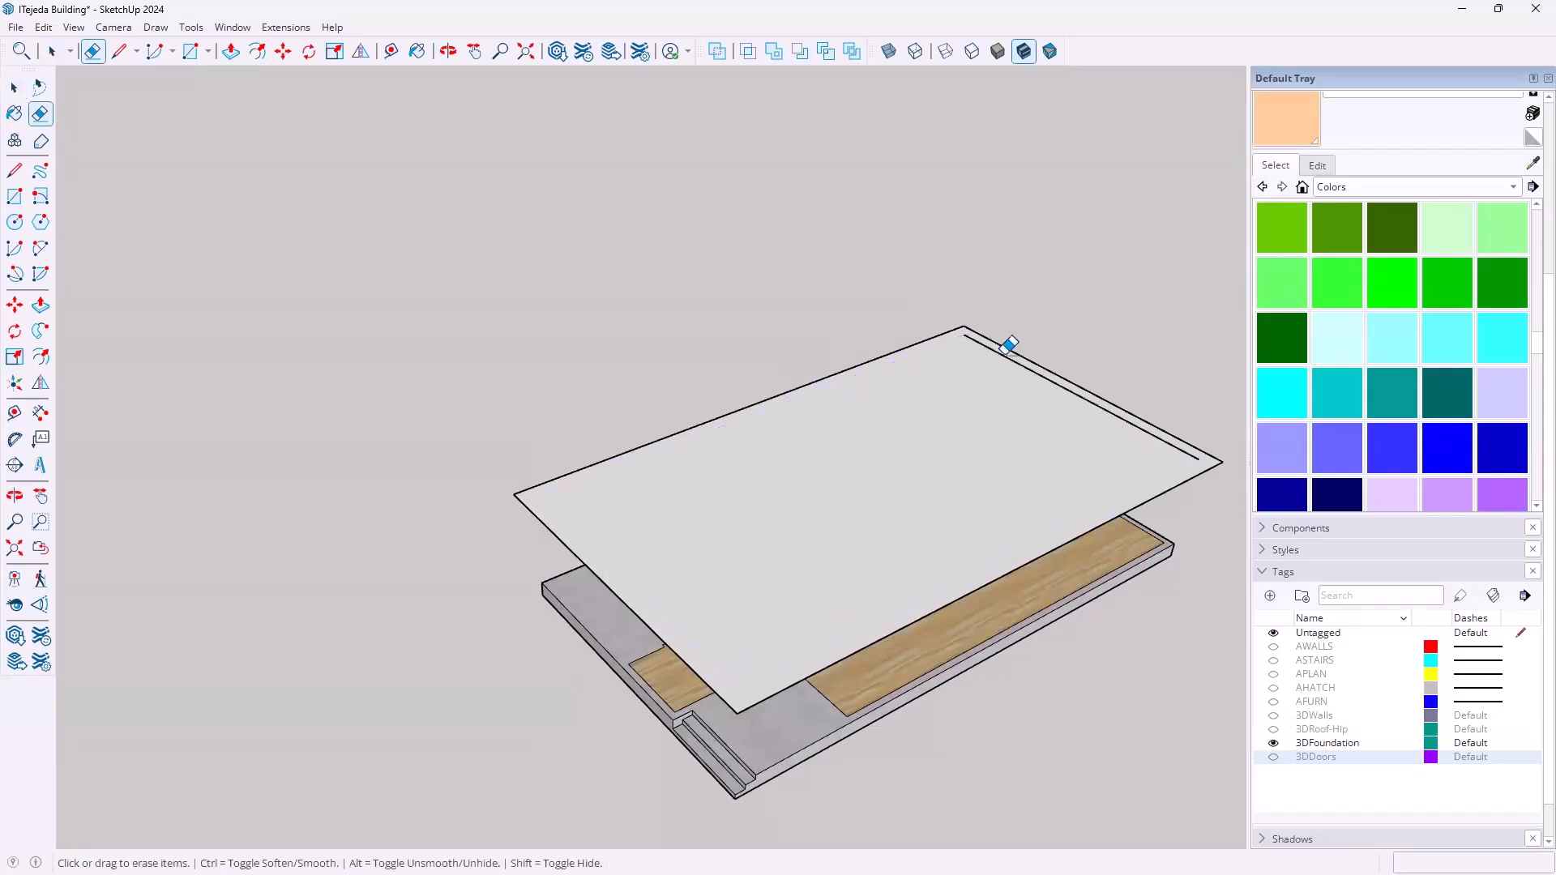
pyautogui.click(1011, 346)
pyautogui.press('space')
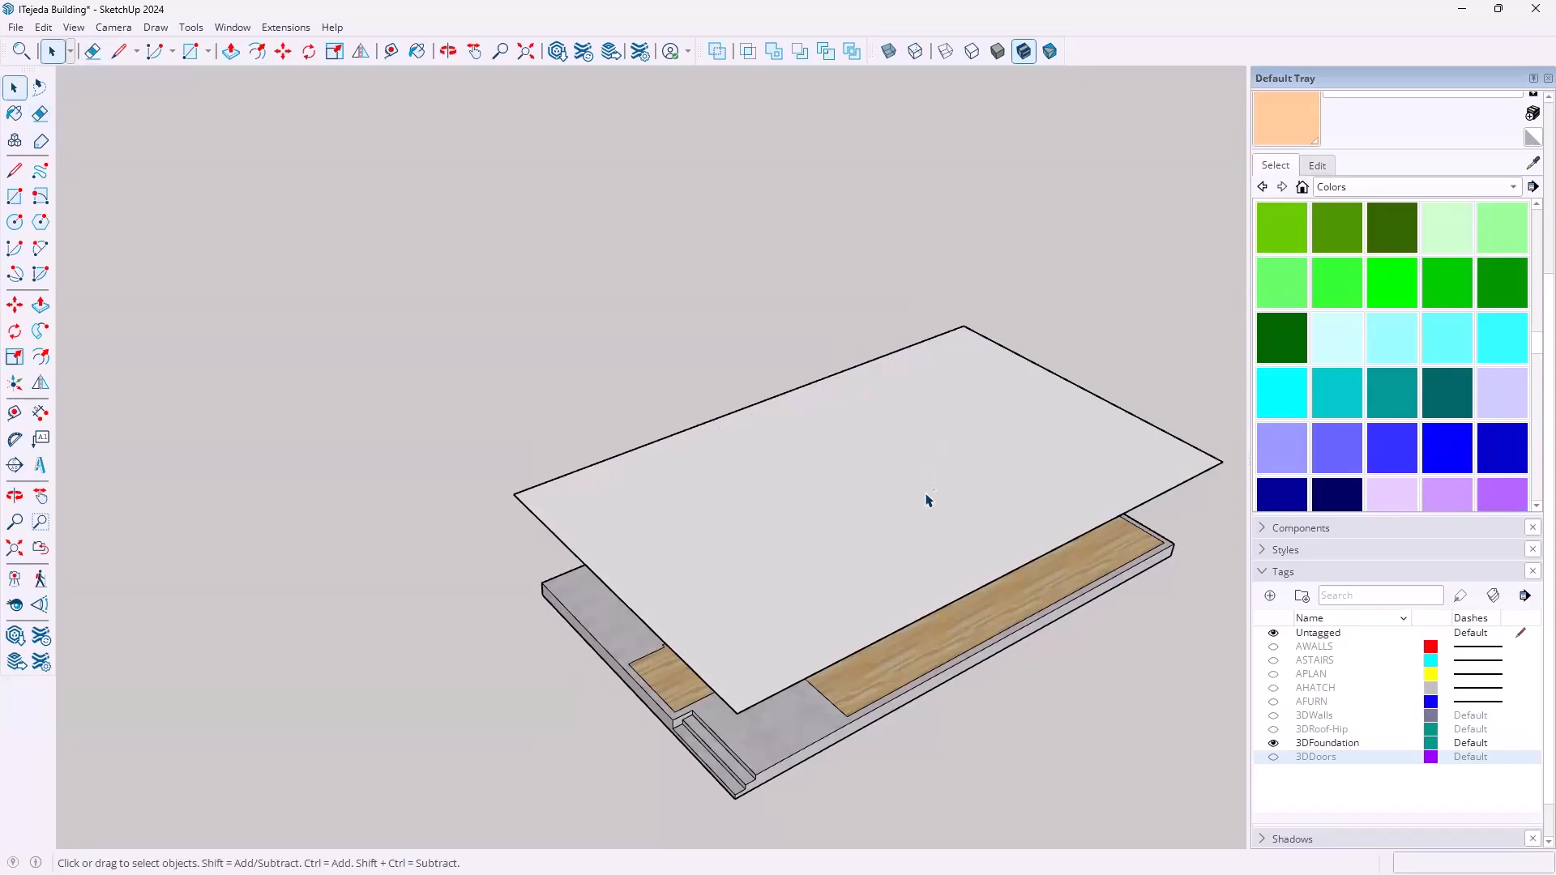
# Extrude the flat roof face upward 12 inches and make the whole slab a group
pyautogui.moveTo(928, 507); pyautogui.dragTo(740, 386, button='middle')
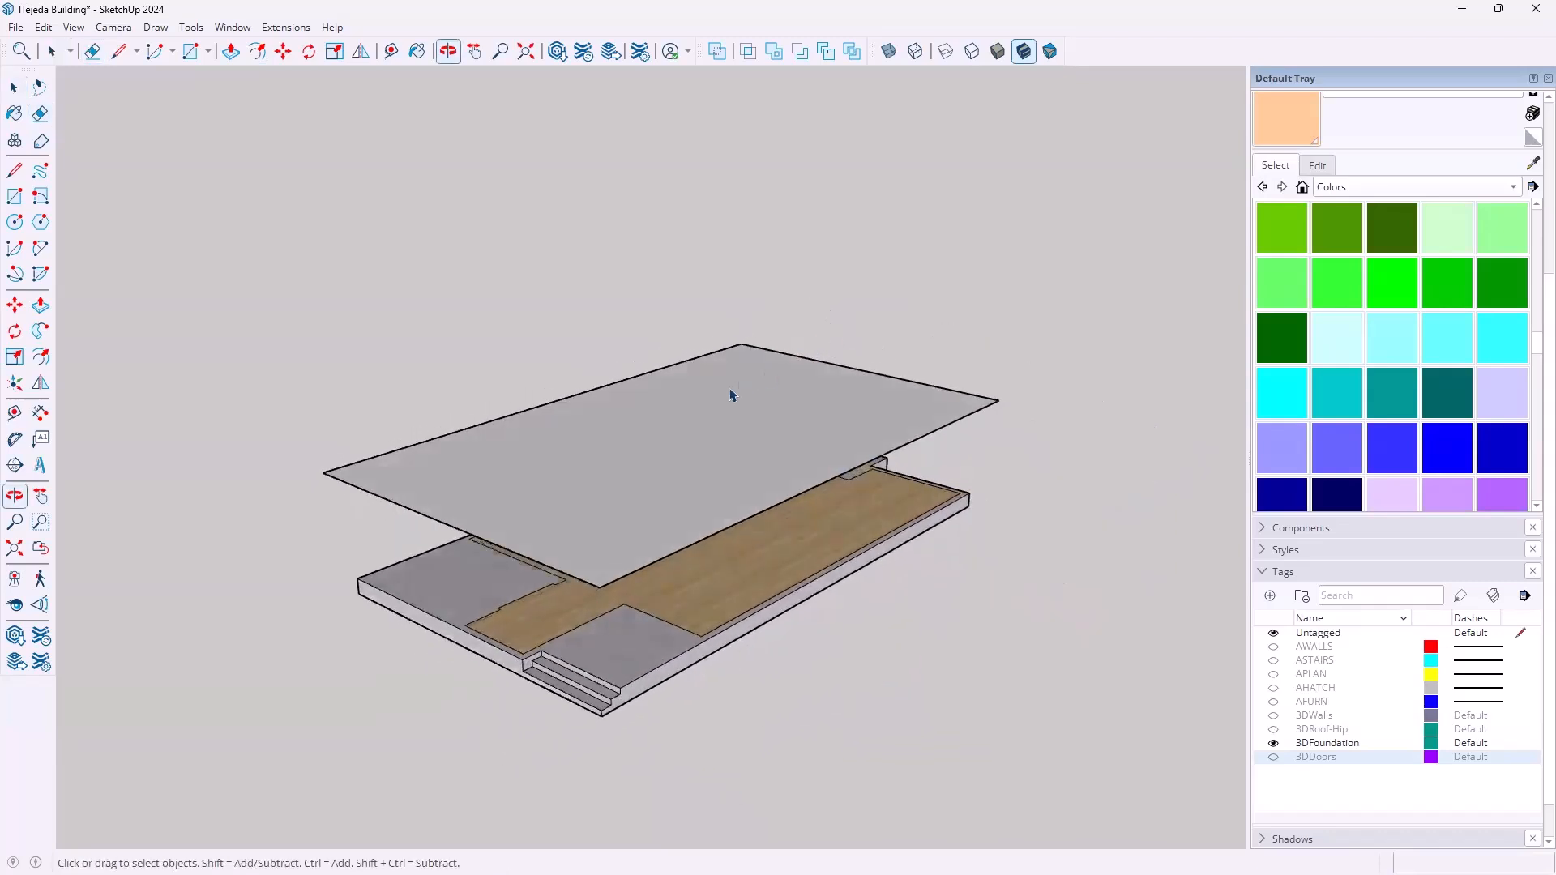
pyautogui.press('p')
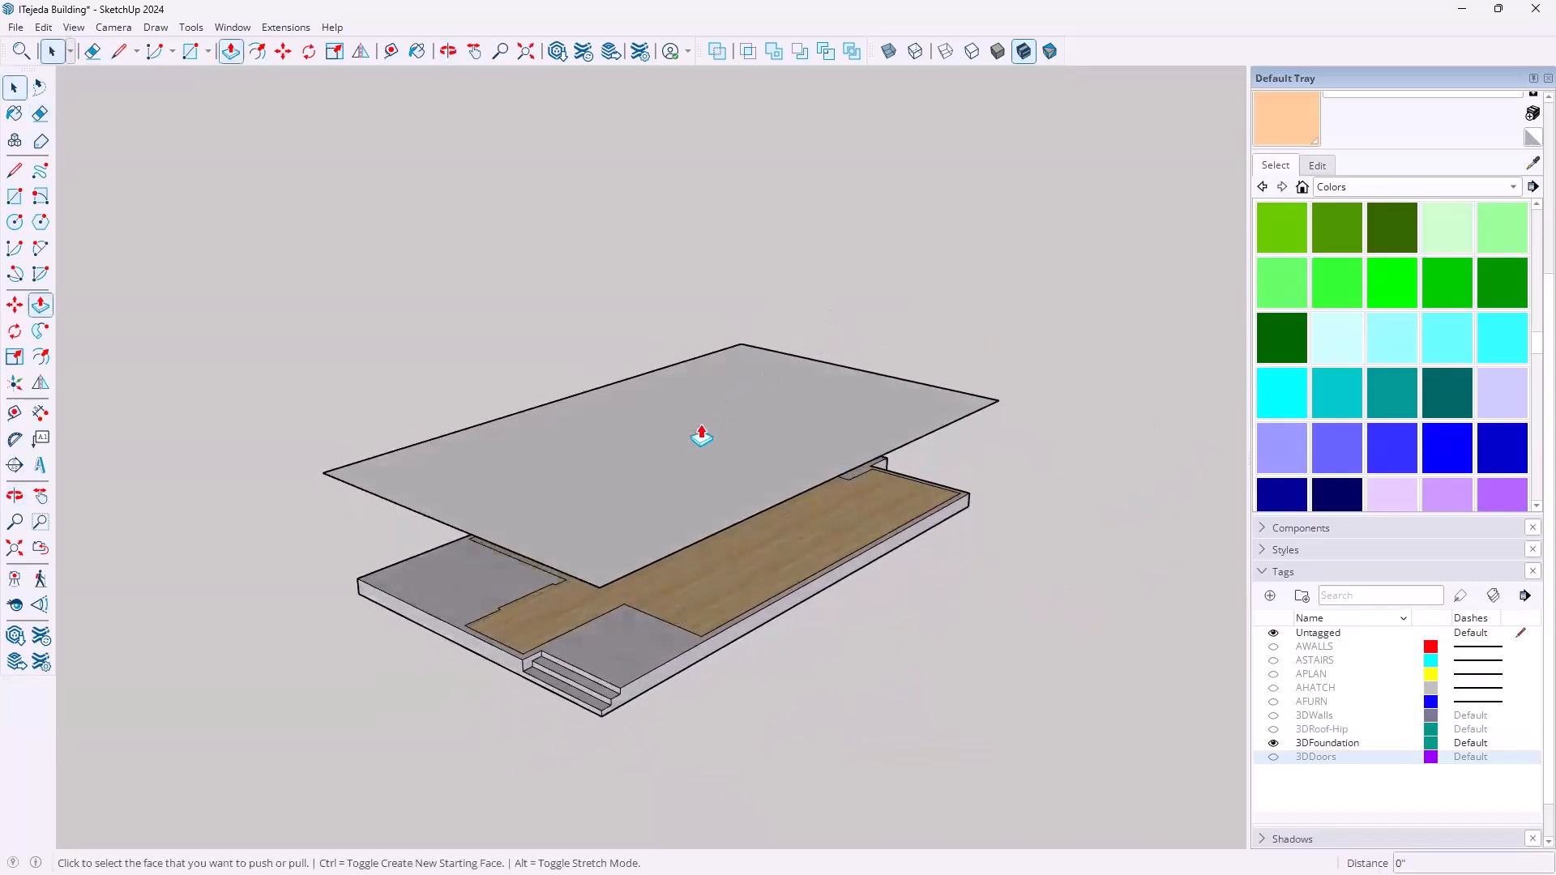
pyautogui.click(699, 432)
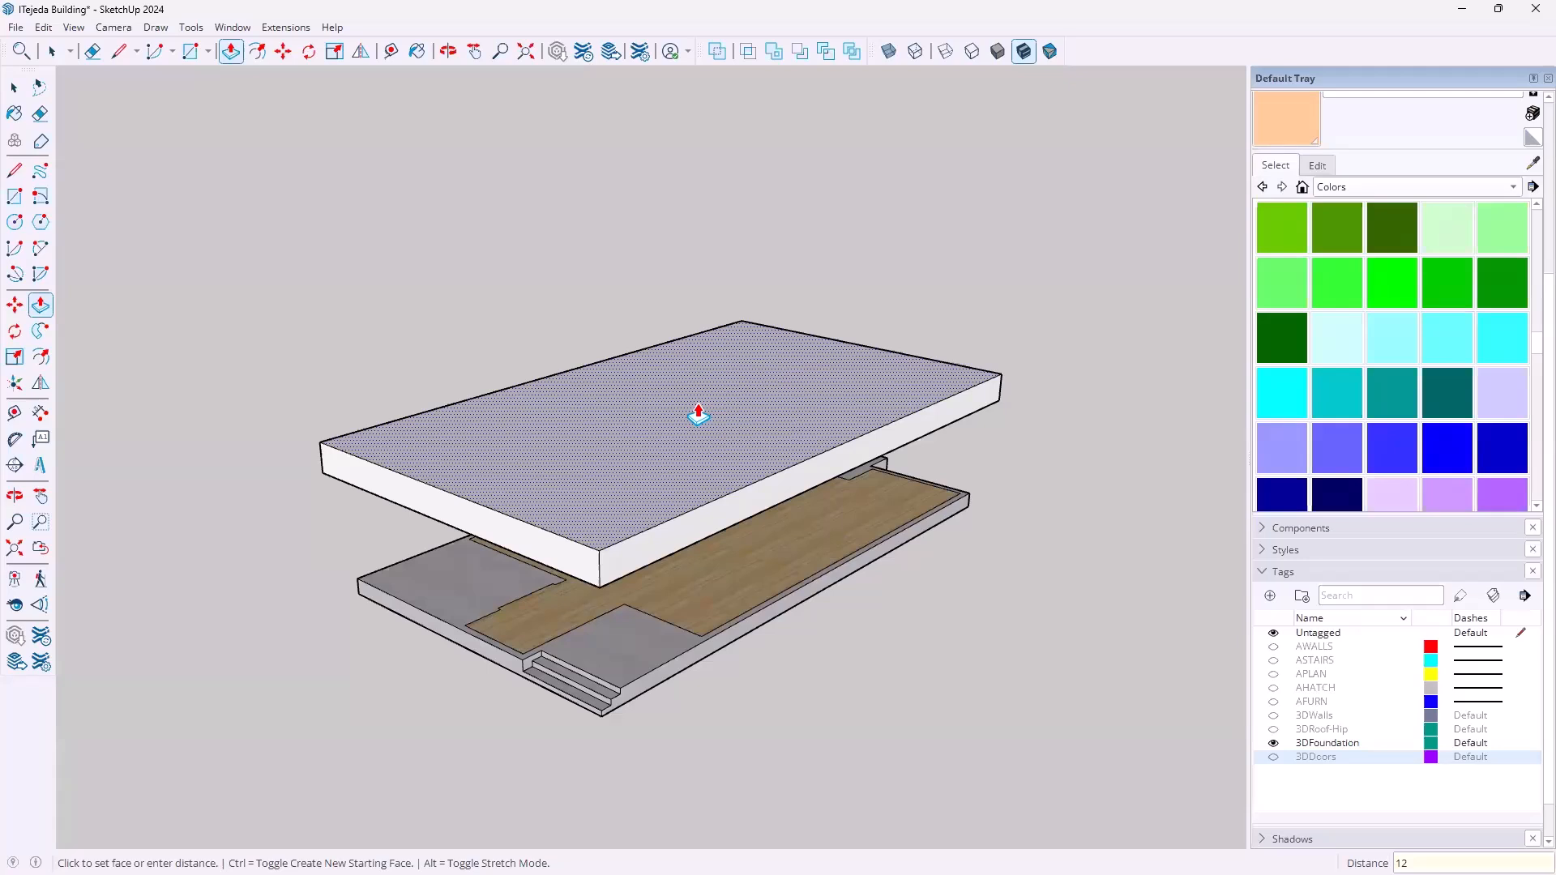
pyautogui.write('12')
pyautogui.press('Return')
pyautogui.press('space')
pyautogui.tripleClick(684, 476)
pyautogui.rightClick(684, 469)
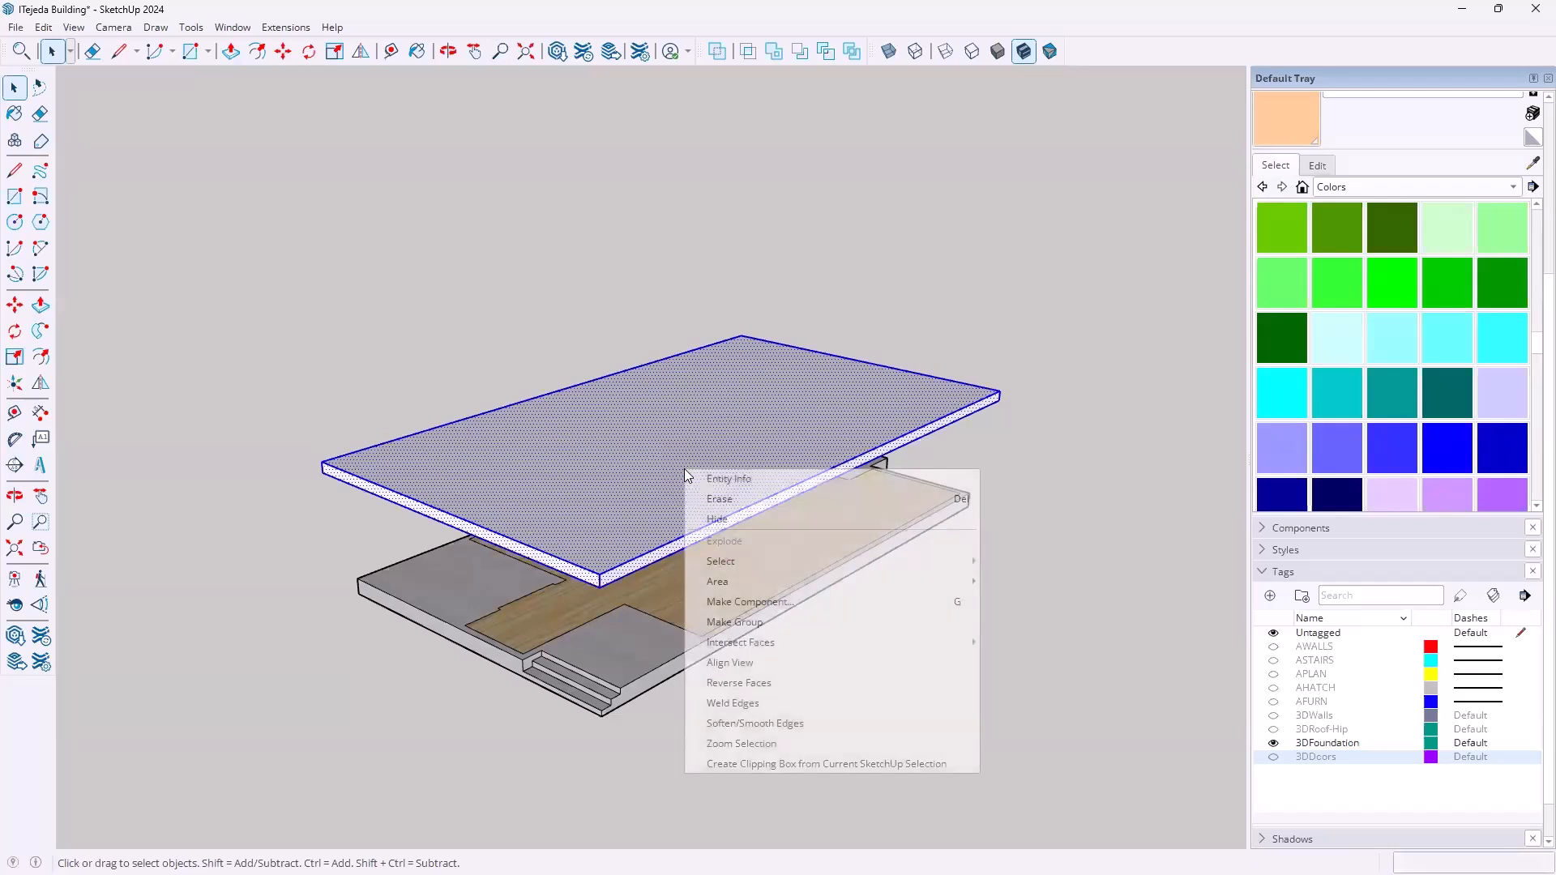
pyautogui.click(725, 622)
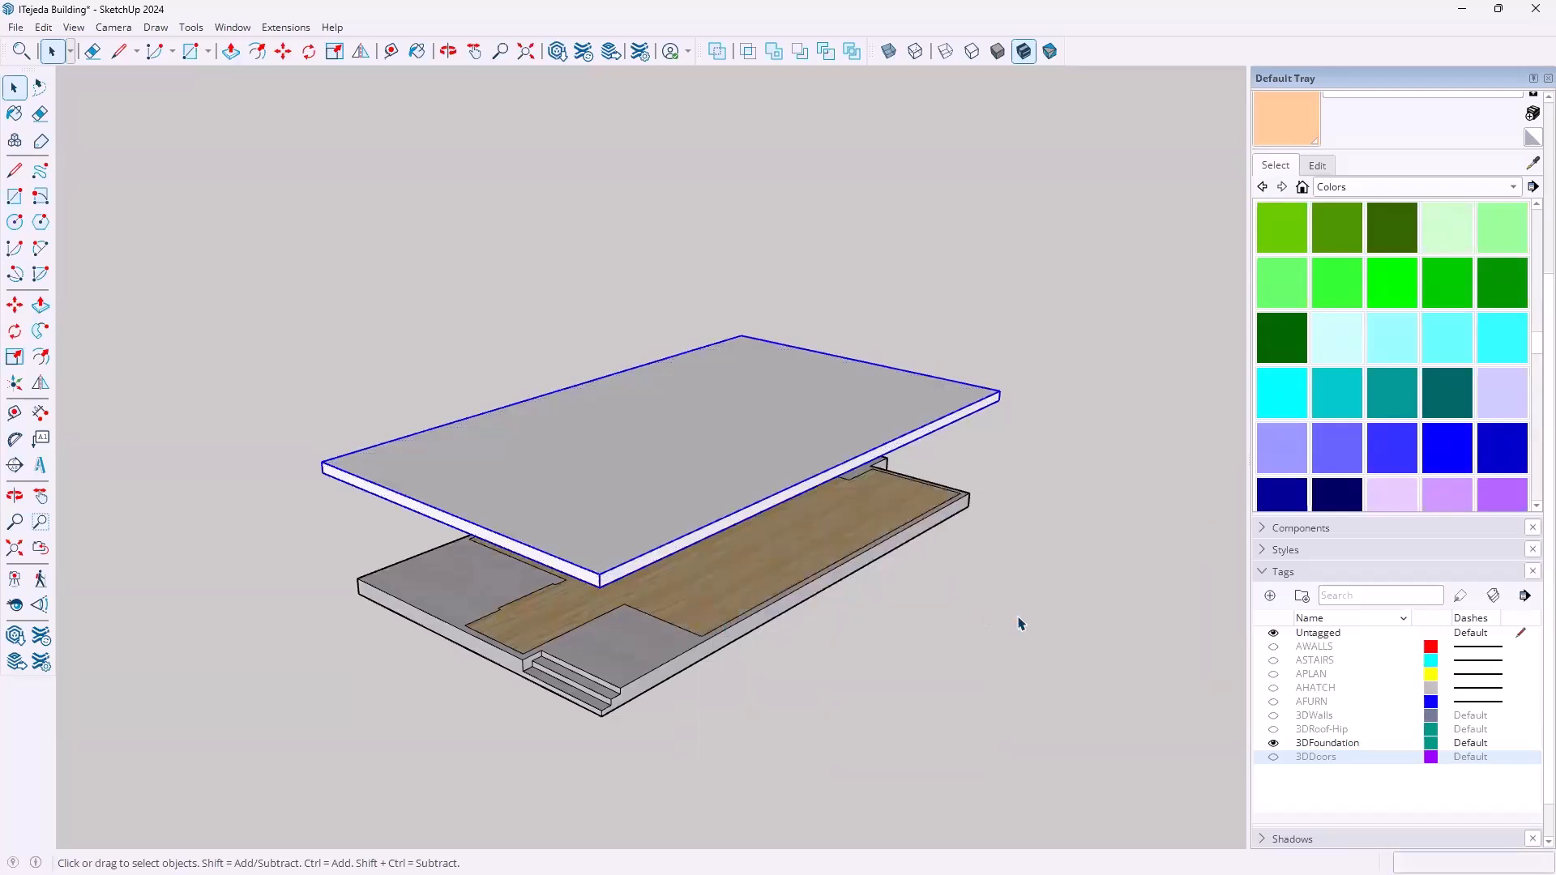
# Make the 3DDoors and 3DWalls tags visible again beneath the flat roof
pyautogui.click(1273, 757)
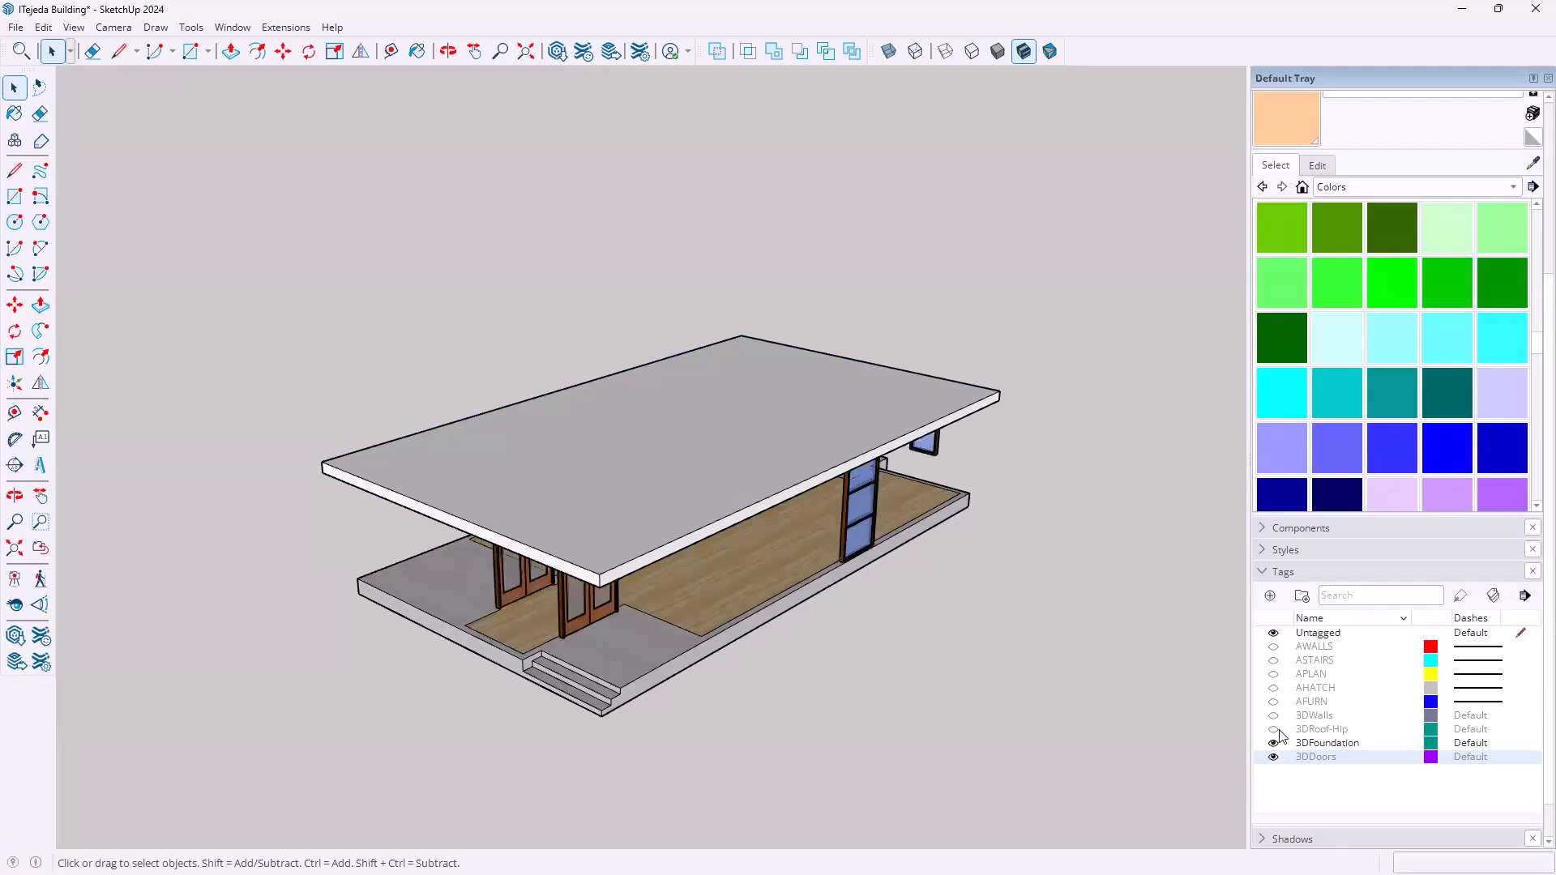
pyautogui.click(1274, 715)
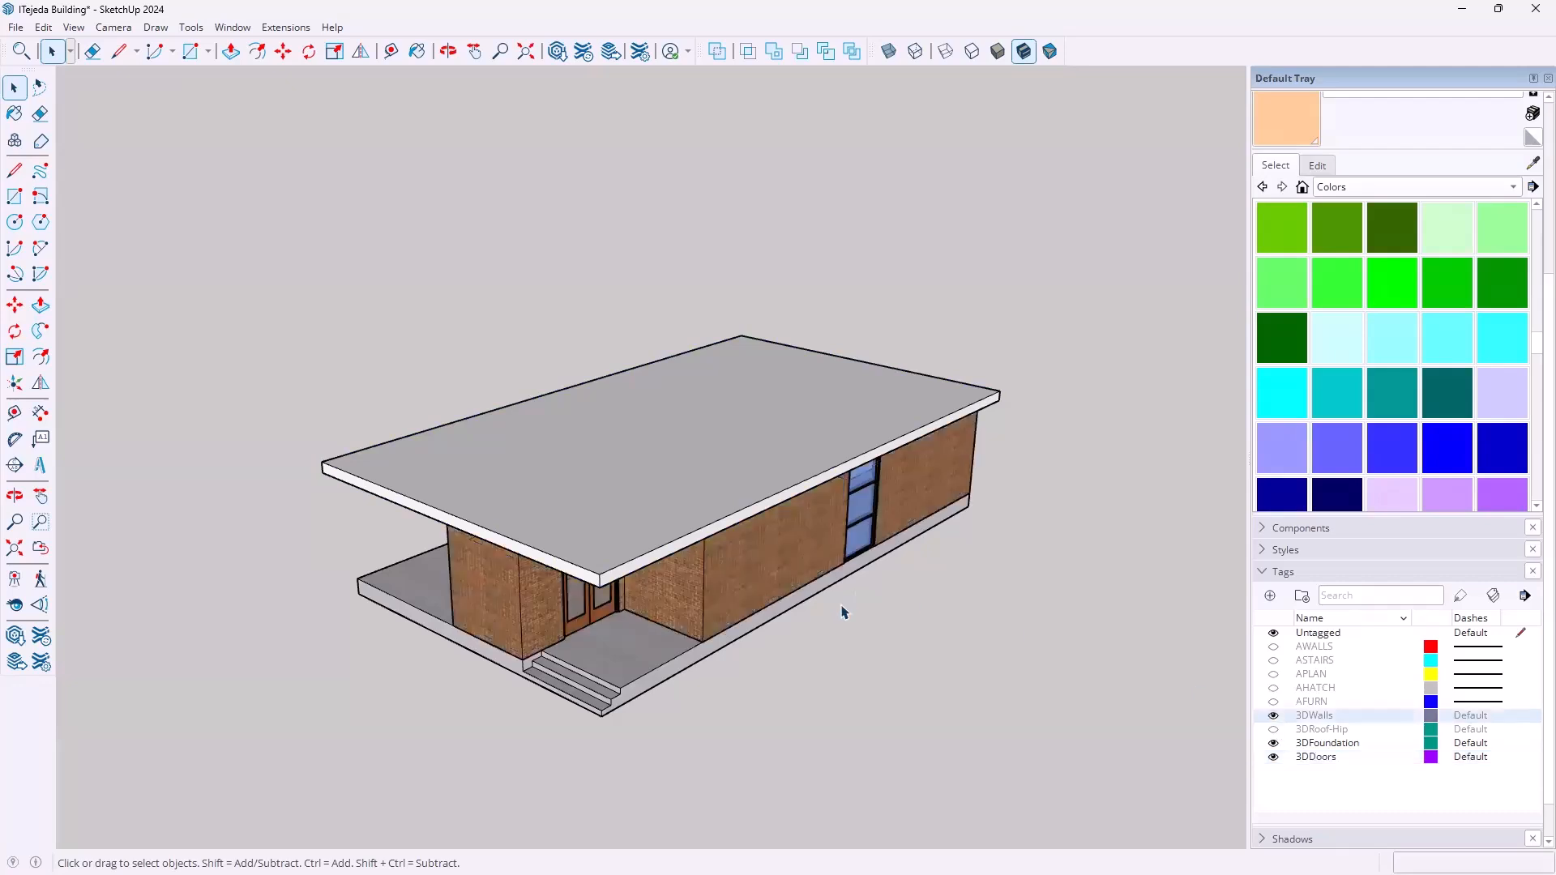
pyautogui.press('o')
pyautogui.moveTo(848, 615); pyautogui.dragTo(1060, 476)
pyautogui.moveTo(1061, 475); pyautogui.dragTo(1123, 478, button='middle')
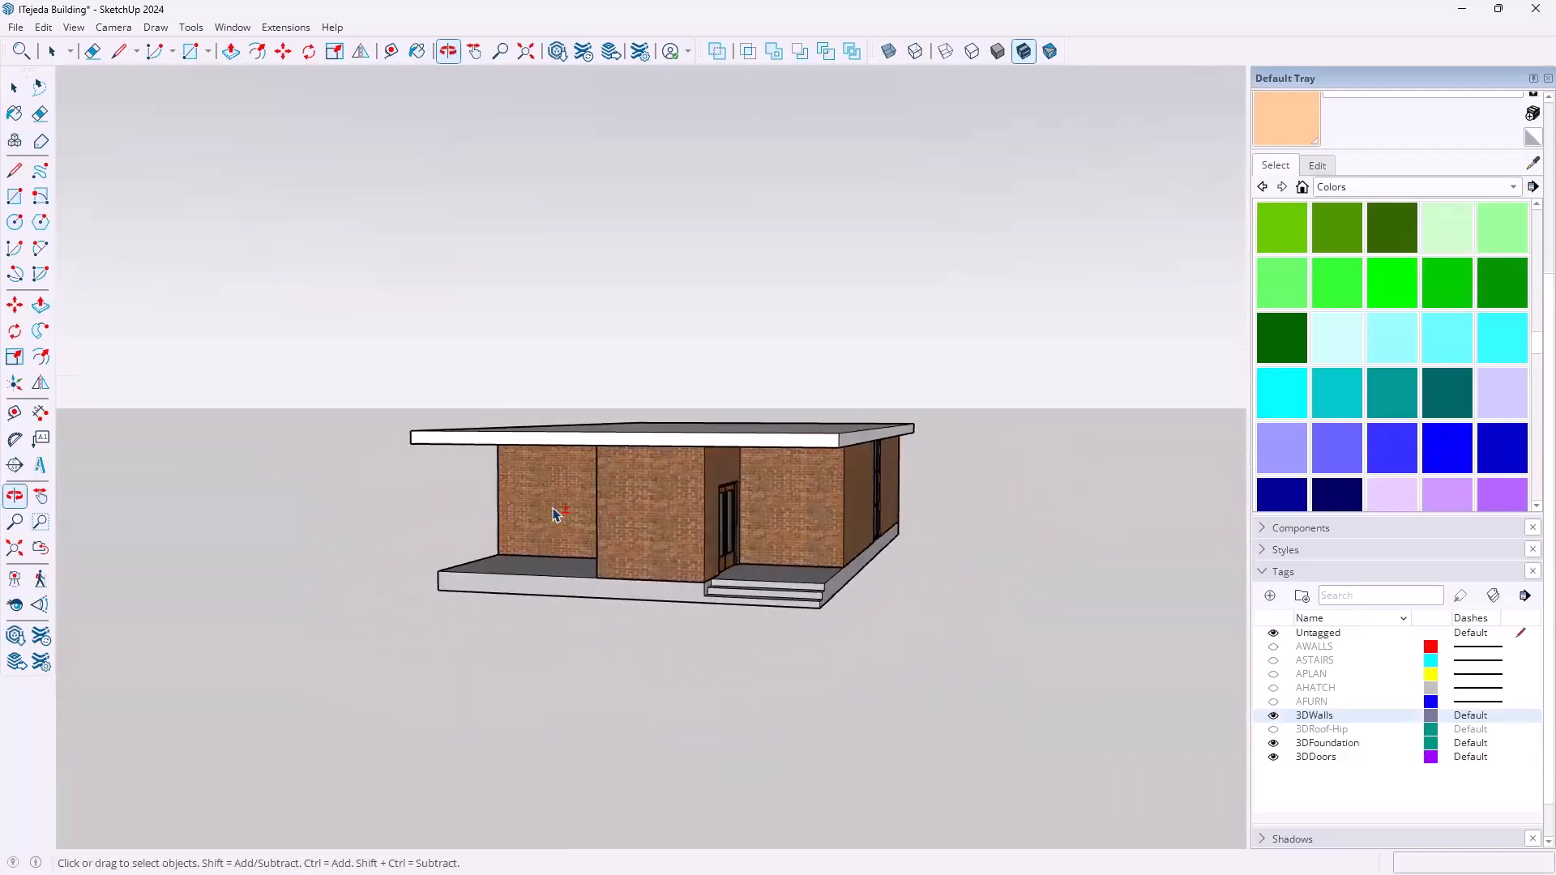
pyautogui.moveTo(622, 556); pyautogui.dragTo(996, 643, button='middle')
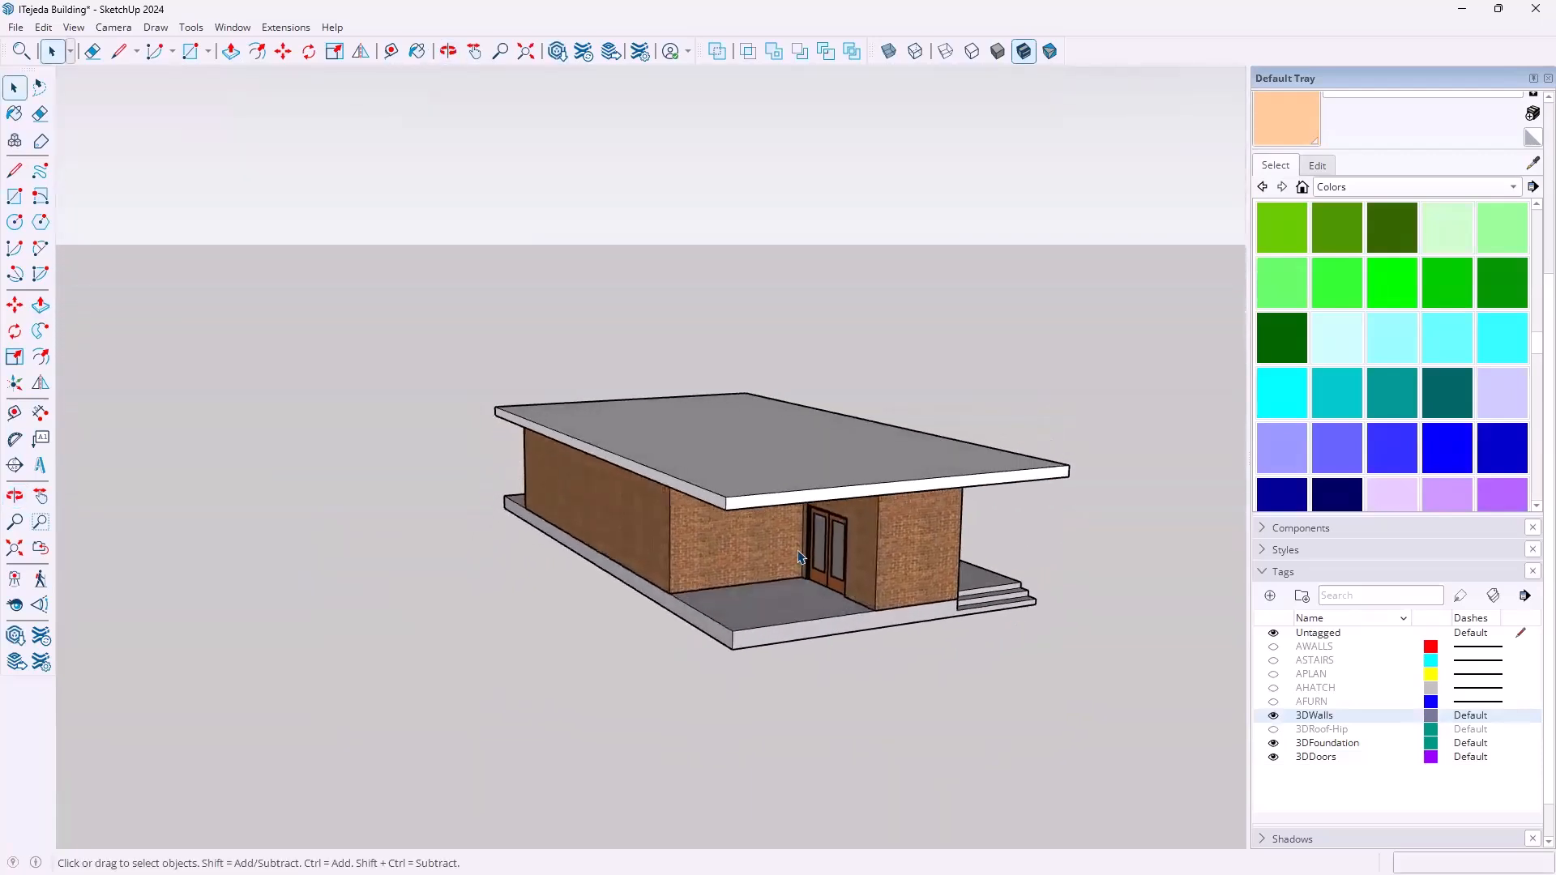
# Draw a rectangle over the recessed corner patio, from one outer wall base corner to the opposite one
pyautogui.scroll(4, 745, 547)
pyautogui.moveTo(782, 397); pyautogui.dragTo(841, 437, button='middle')
pyautogui.press('space')
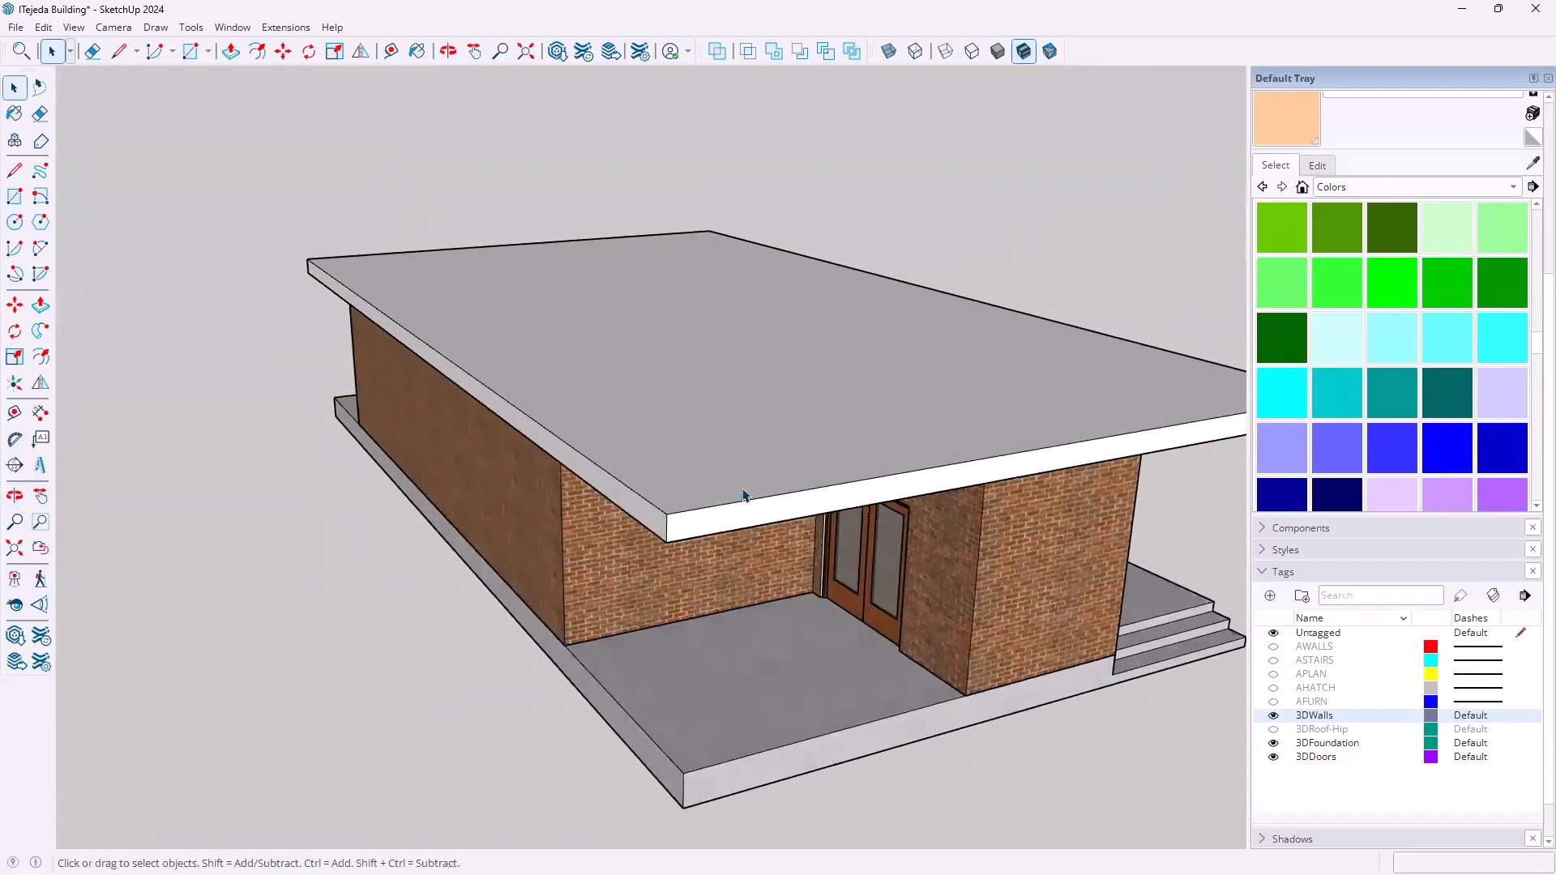
pyautogui.moveTo(730, 455); pyautogui.dragTo(645, 577, button='middle')
pyautogui.scroll(3, 746, 702)
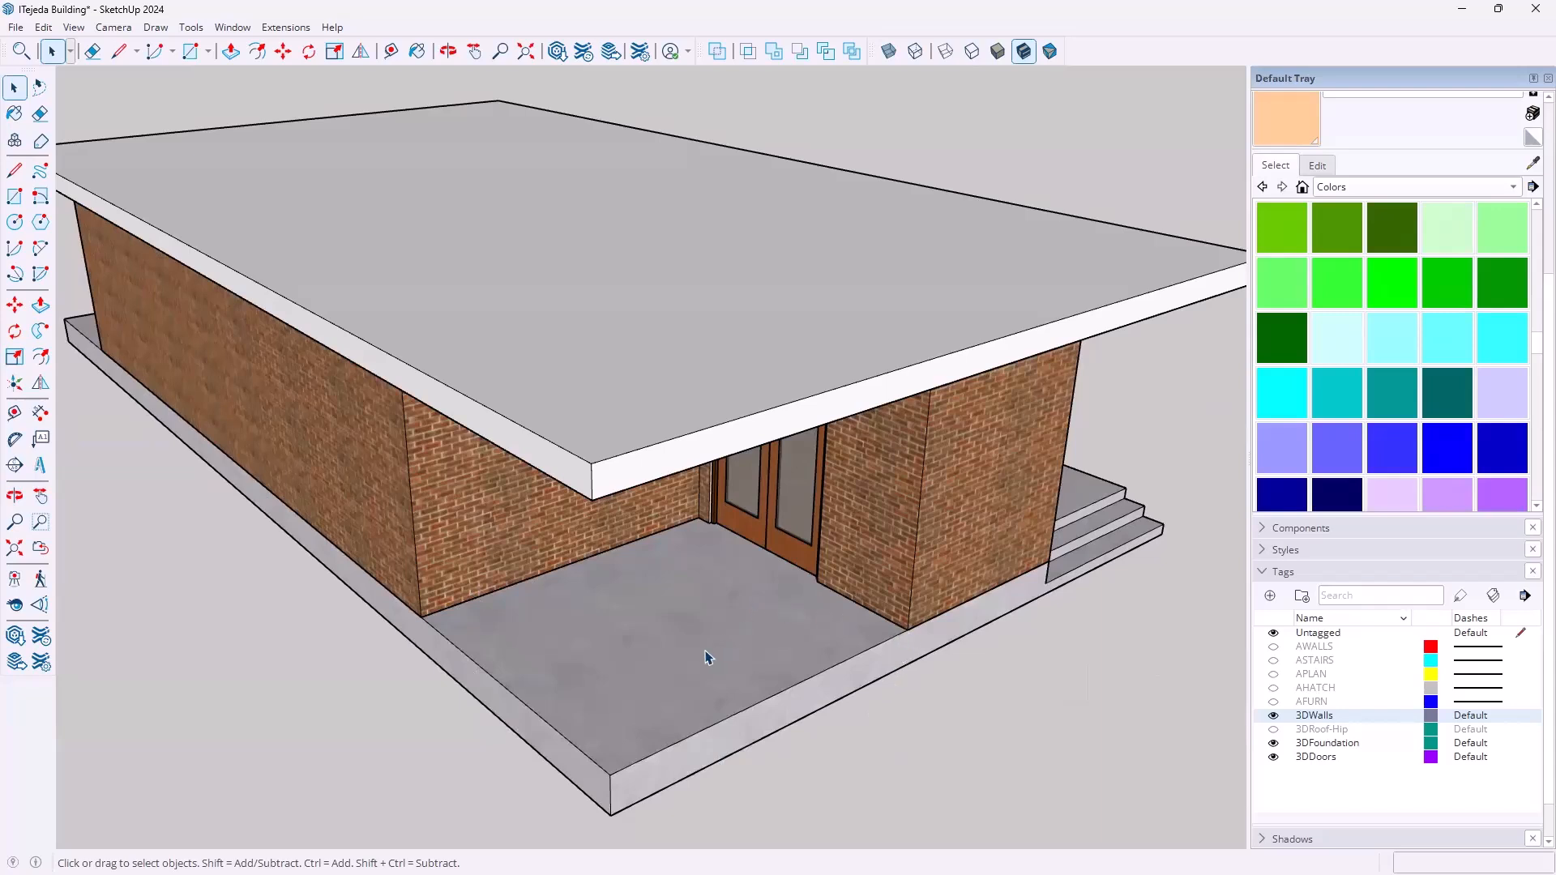
pyautogui.click(14, 200)
pyautogui.click(421, 618)
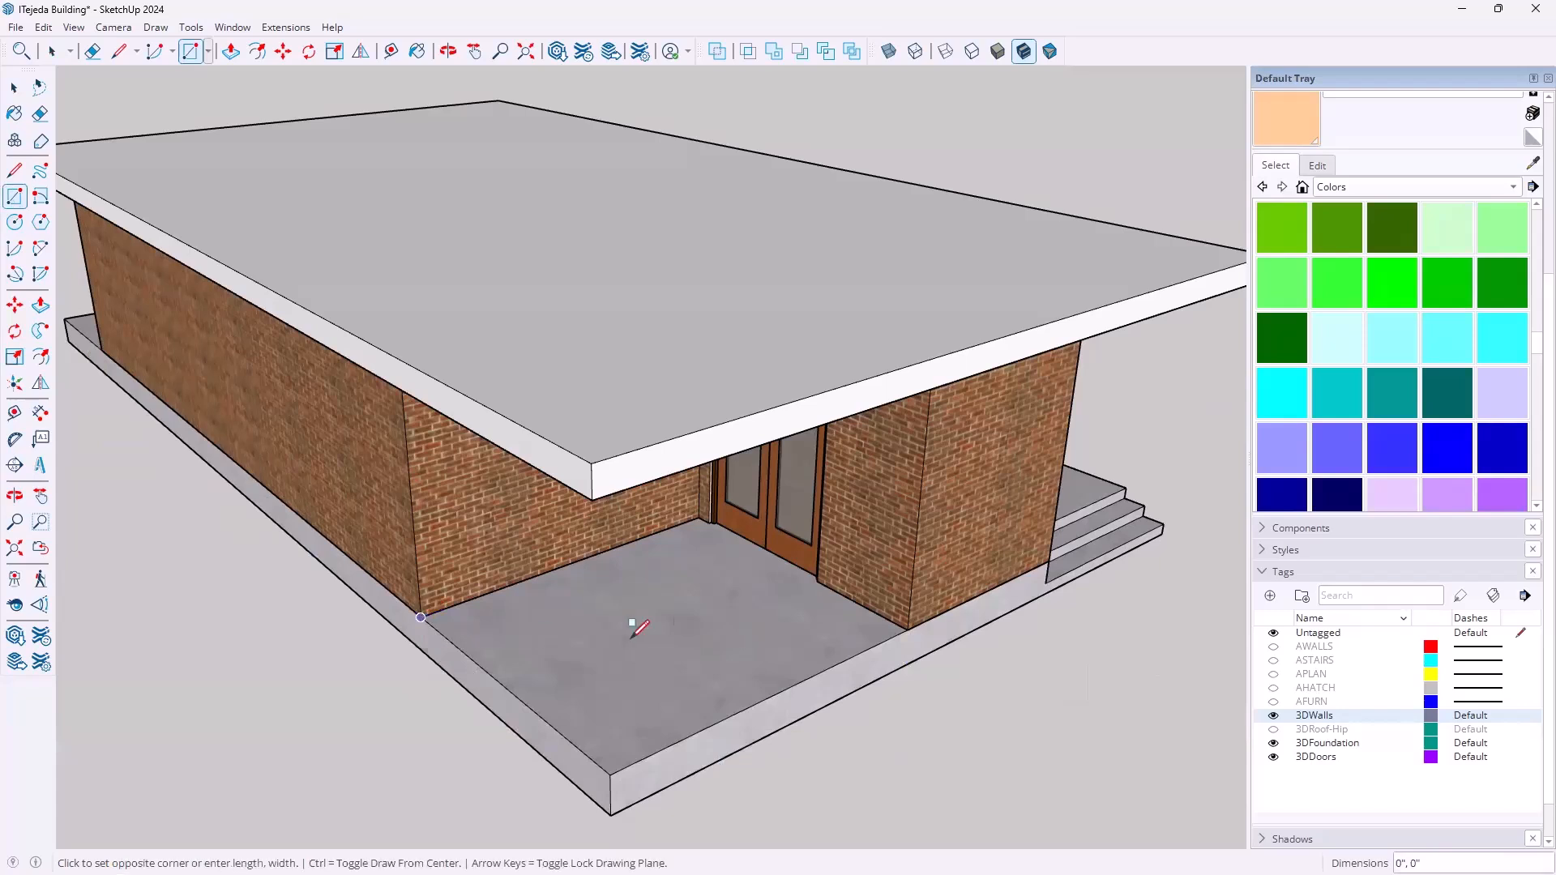
pyautogui.click(906, 628)
pyautogui.press('space')
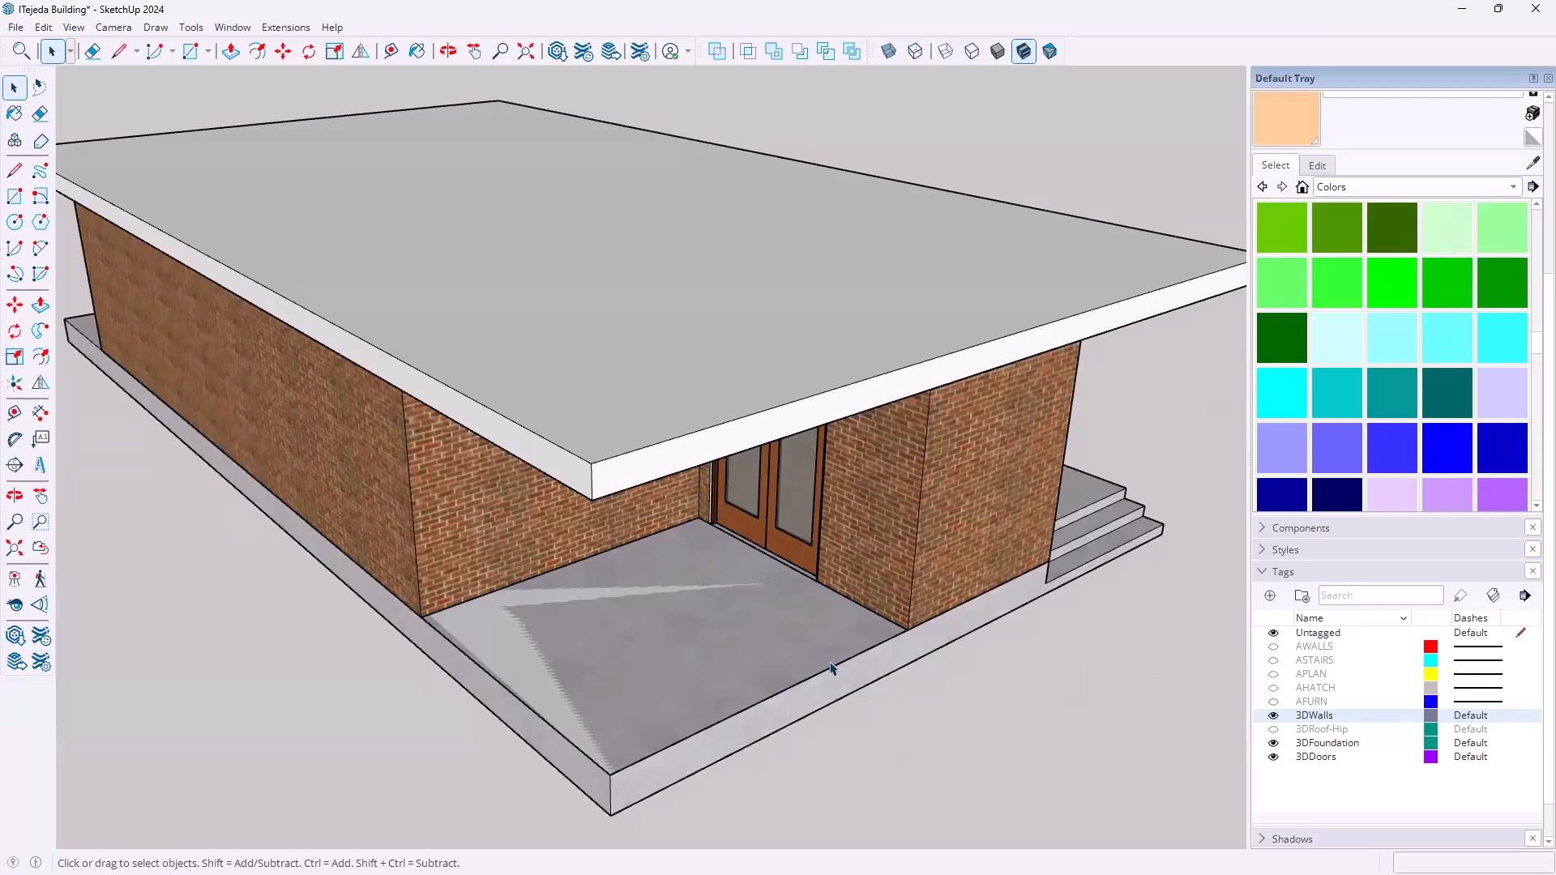
# Hide the 3DFoundation tag and offset the patio rectangle's outline inward by 2 feet
pyautogui.moveTo(809, 670); pyautogui.dragTo(760, 637, button='middle')
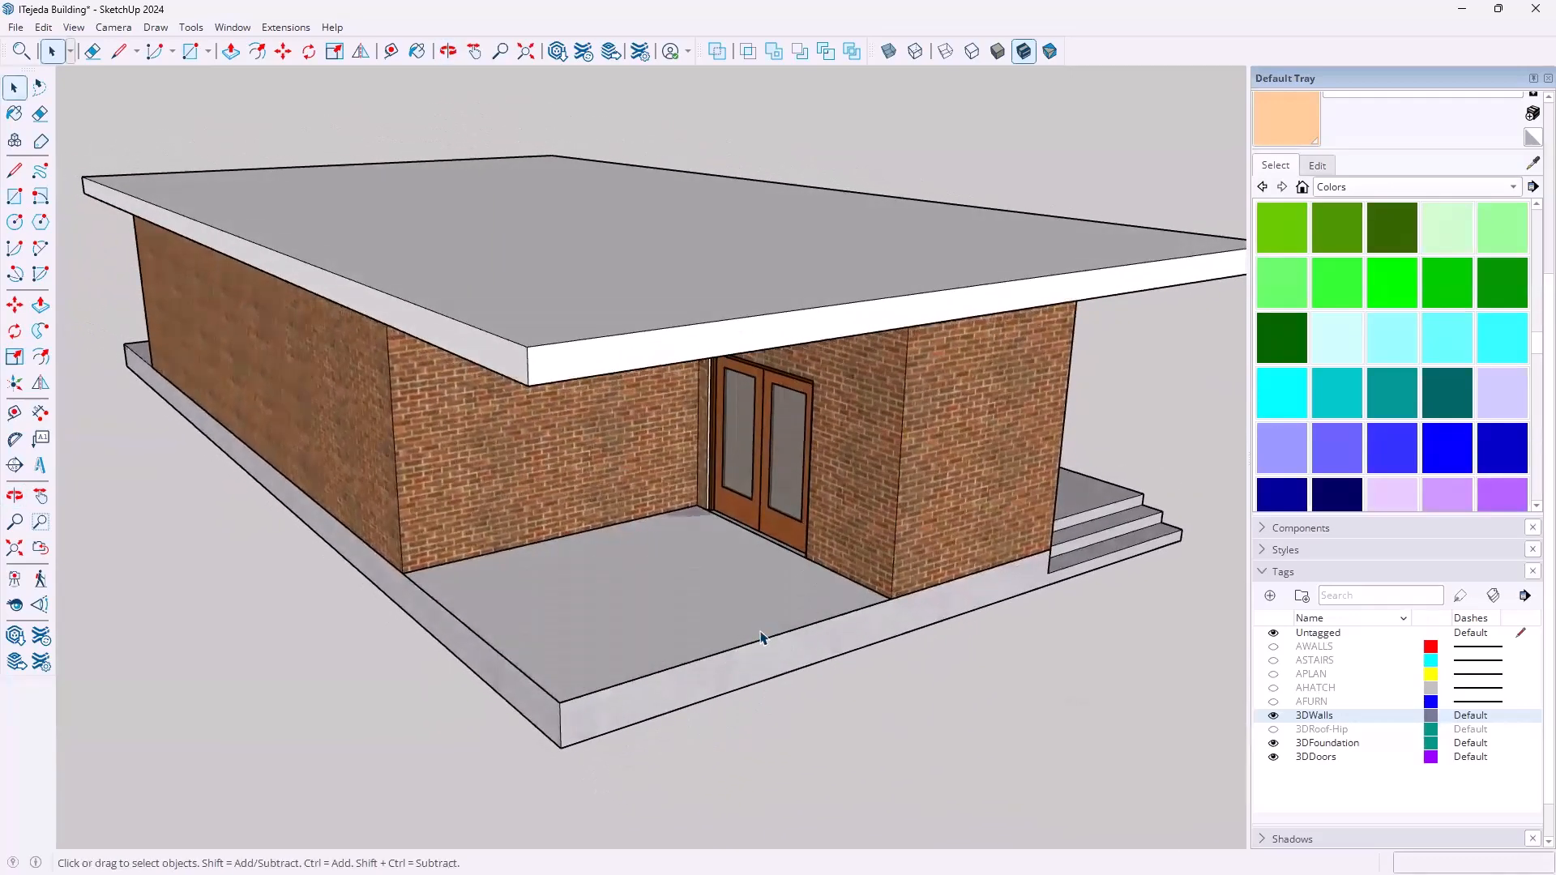
pyautogui.click(1273, 743)
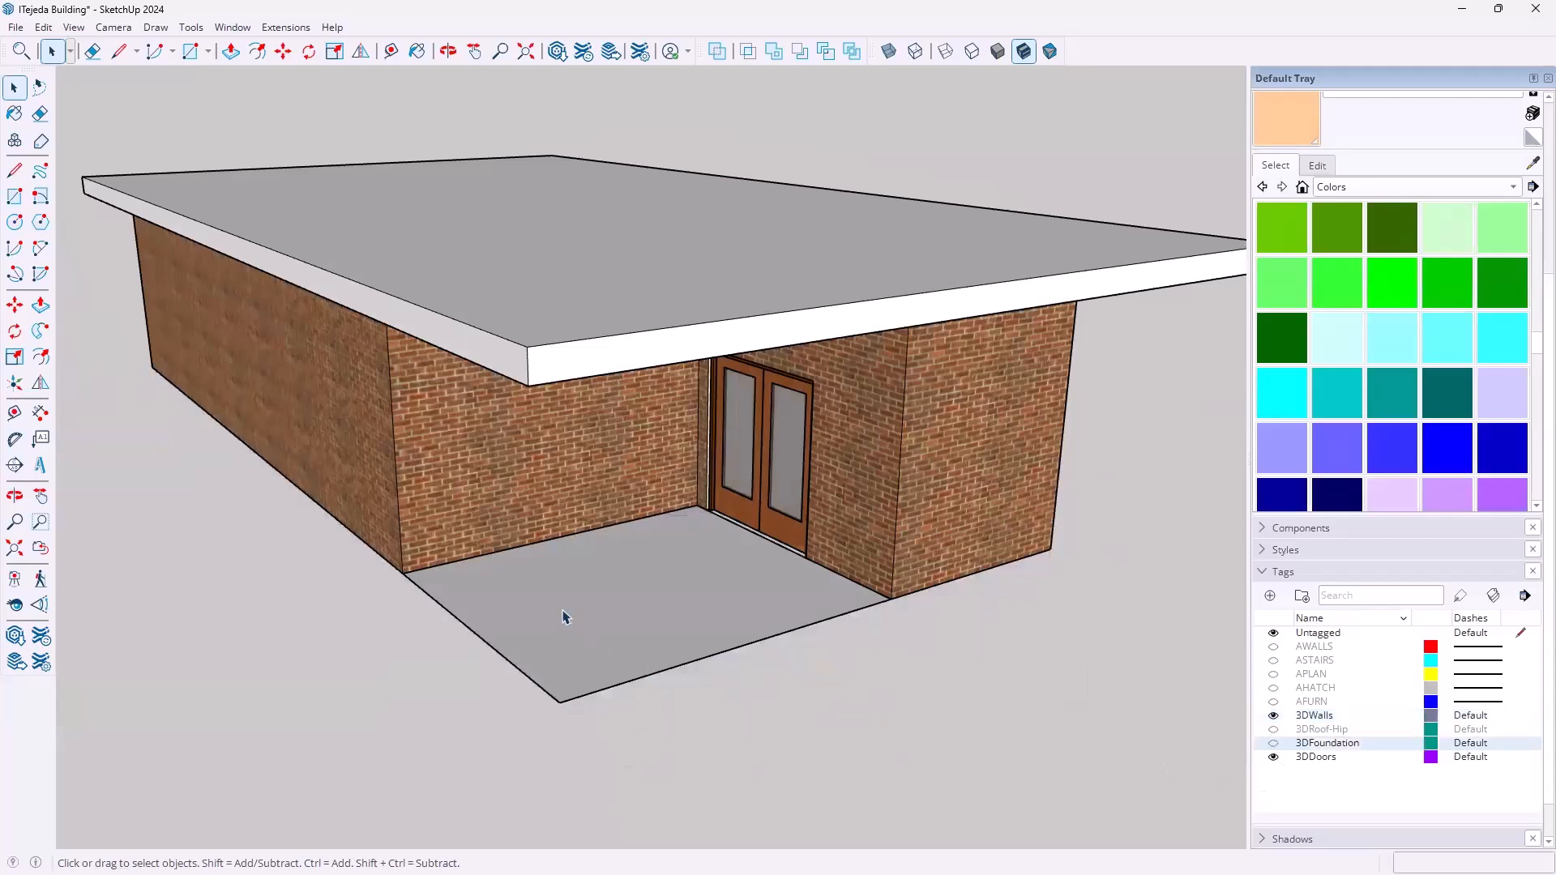
pyautogui.scroll(3, 557, 613)
pyautogui.moveTo(562, 583); pyautogui.dragTo(588, 643, button='middle')
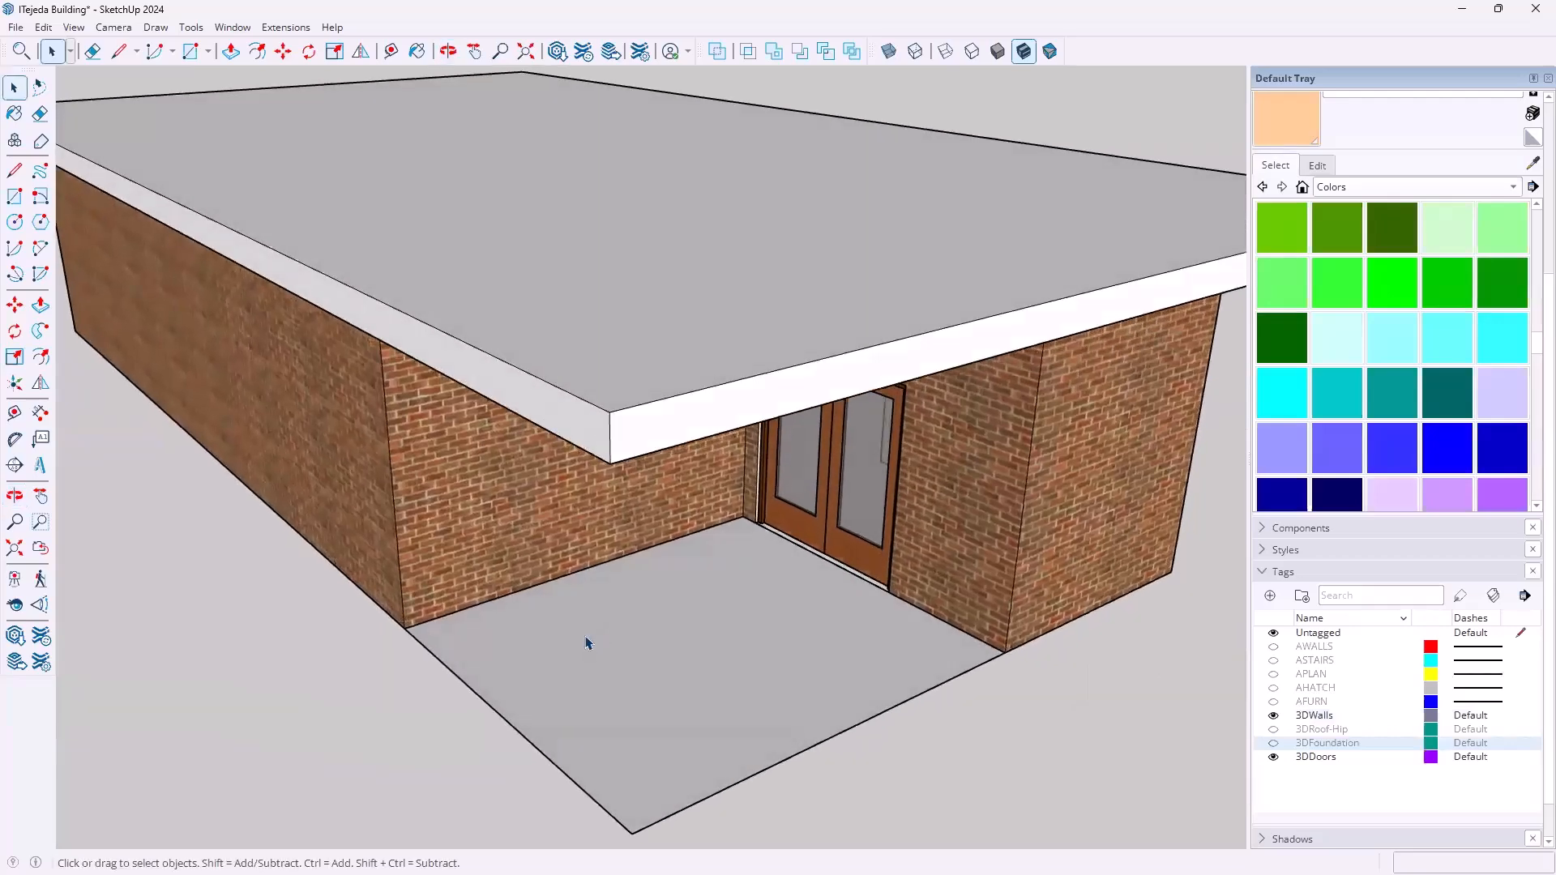
pyautogui.click(40, 356)
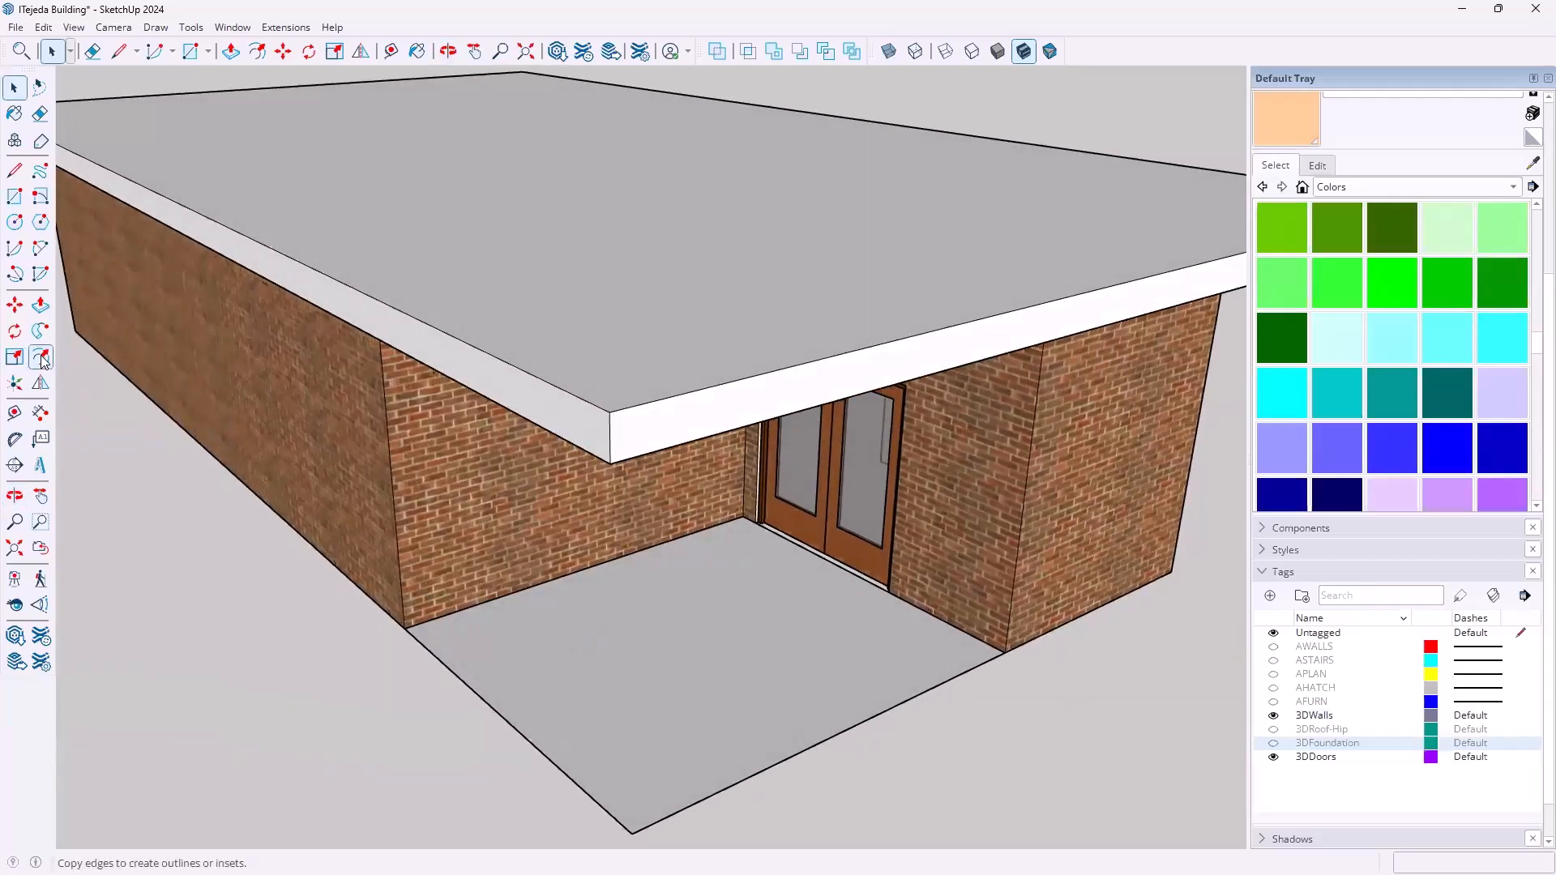
pyautogui.click(531, 741)
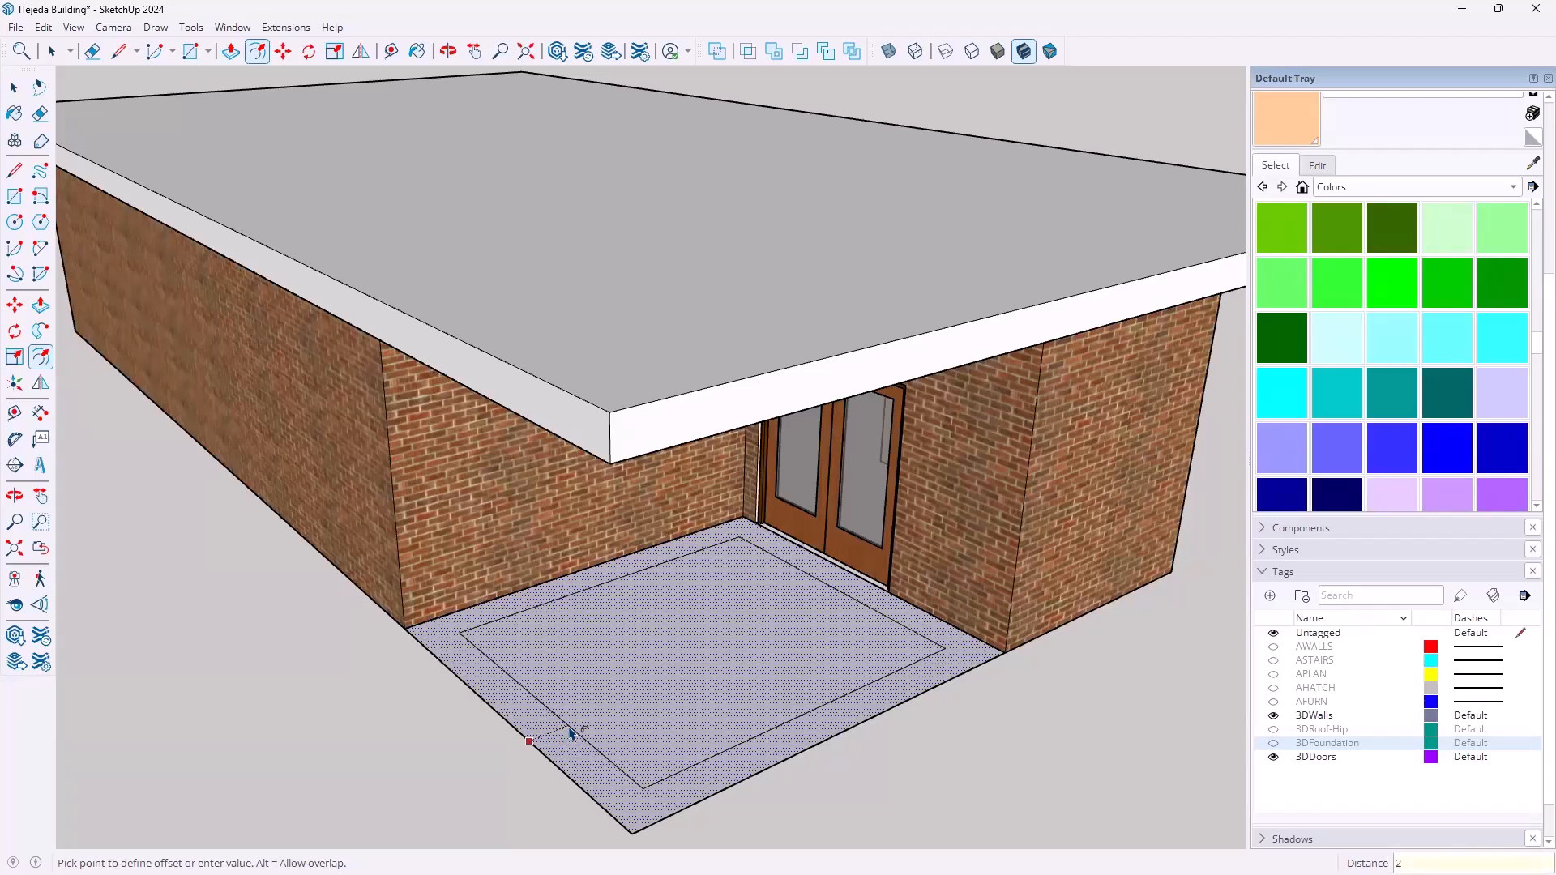
pyautogui.write("2'")
pyautogui.press('Return')
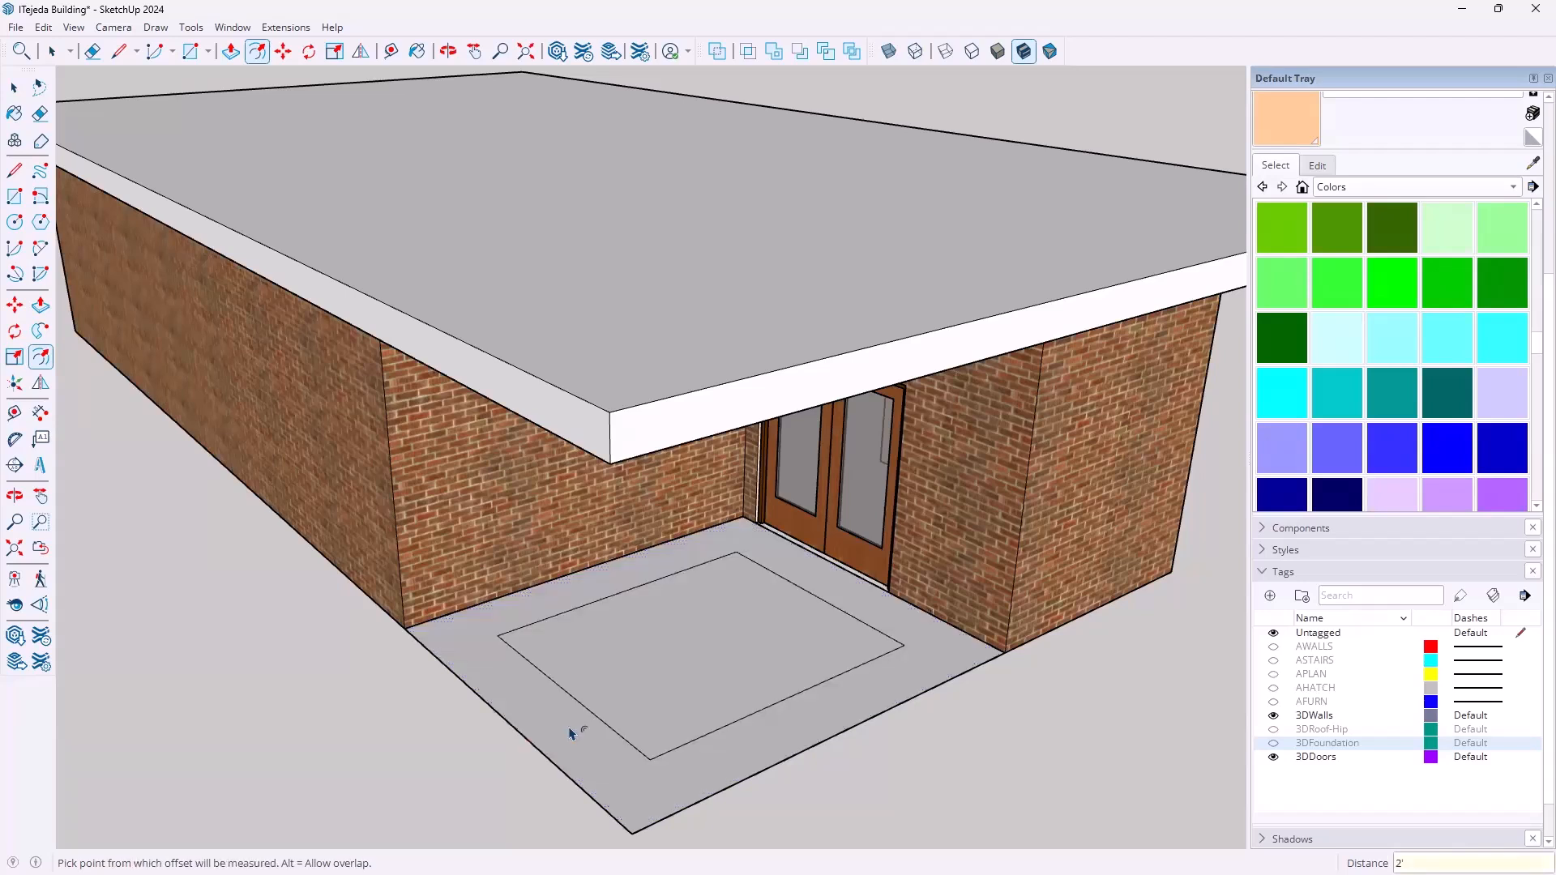
# Delete the outer border face and its perimeter edges, keeping only the inset patio rectangle
pyautogui.press('space')
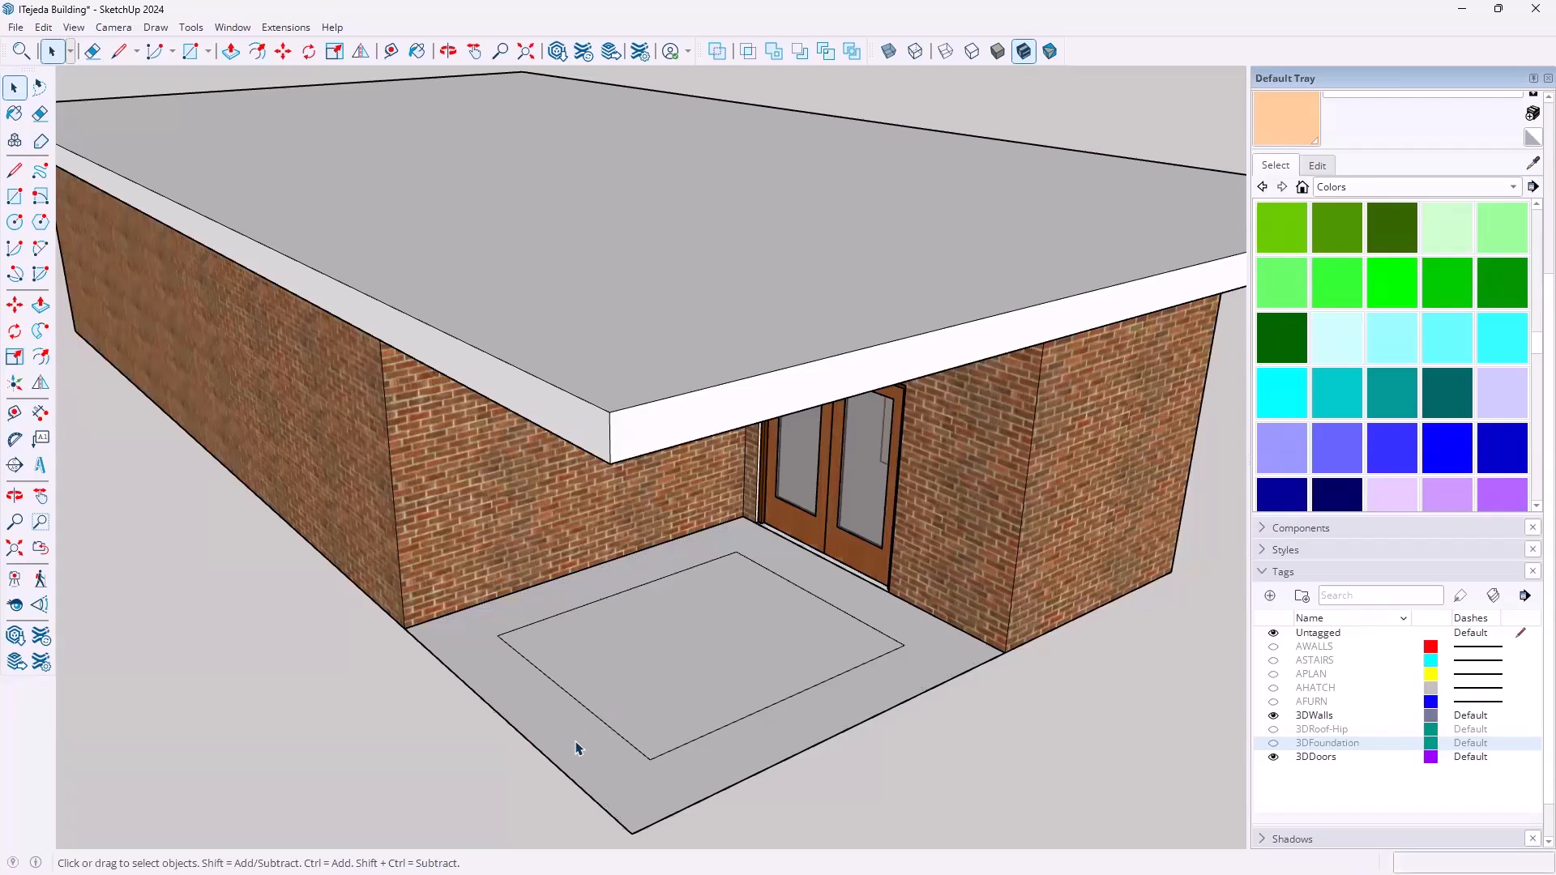
pyautogui.click(578, 747)
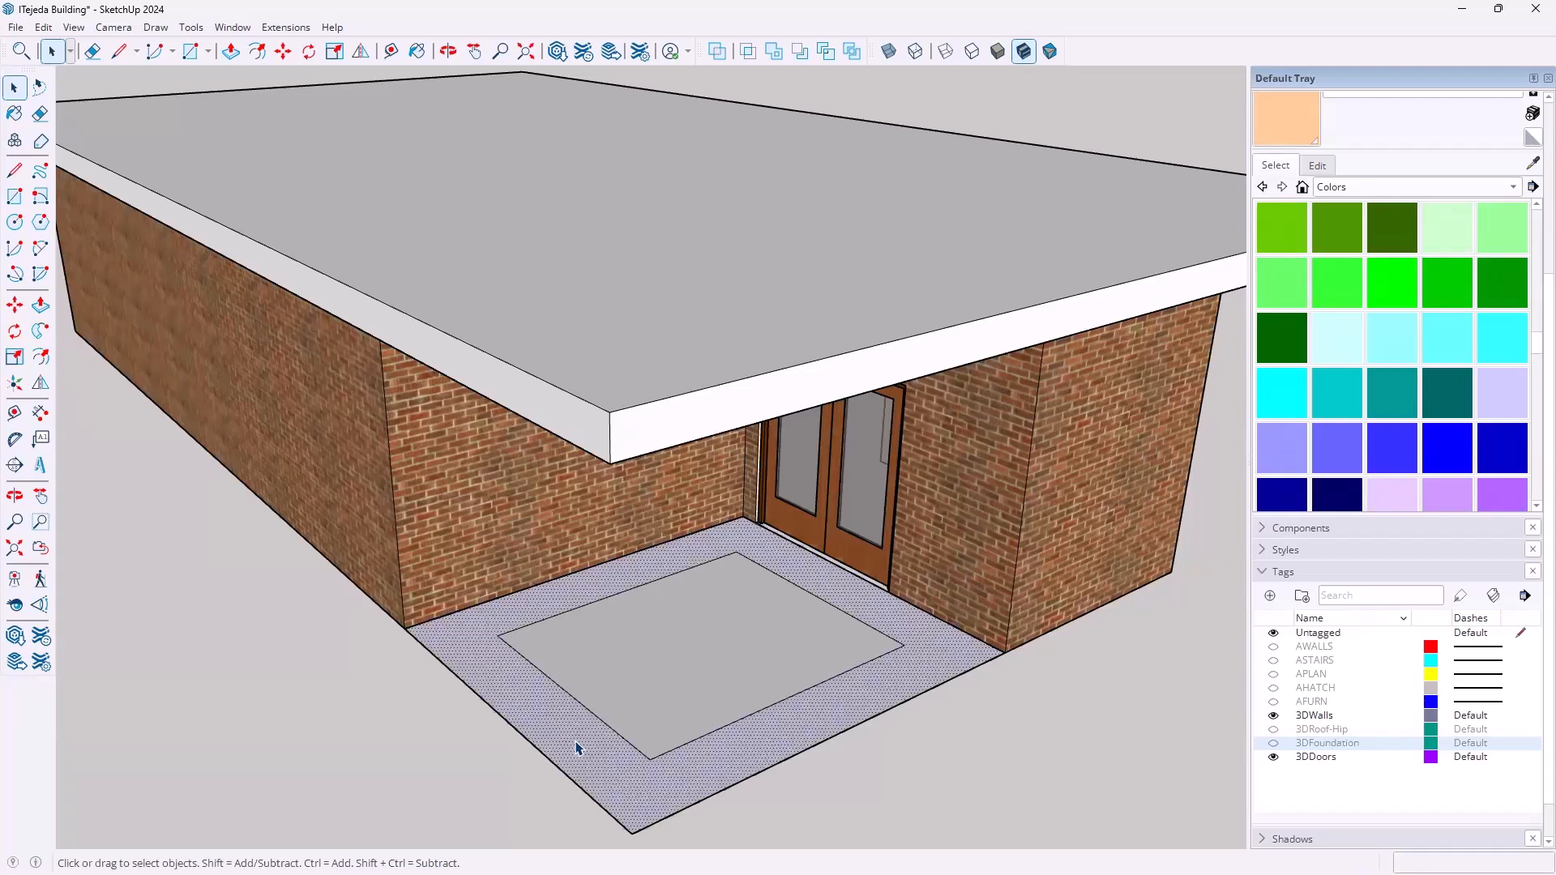
pyautogui.press('Delete')
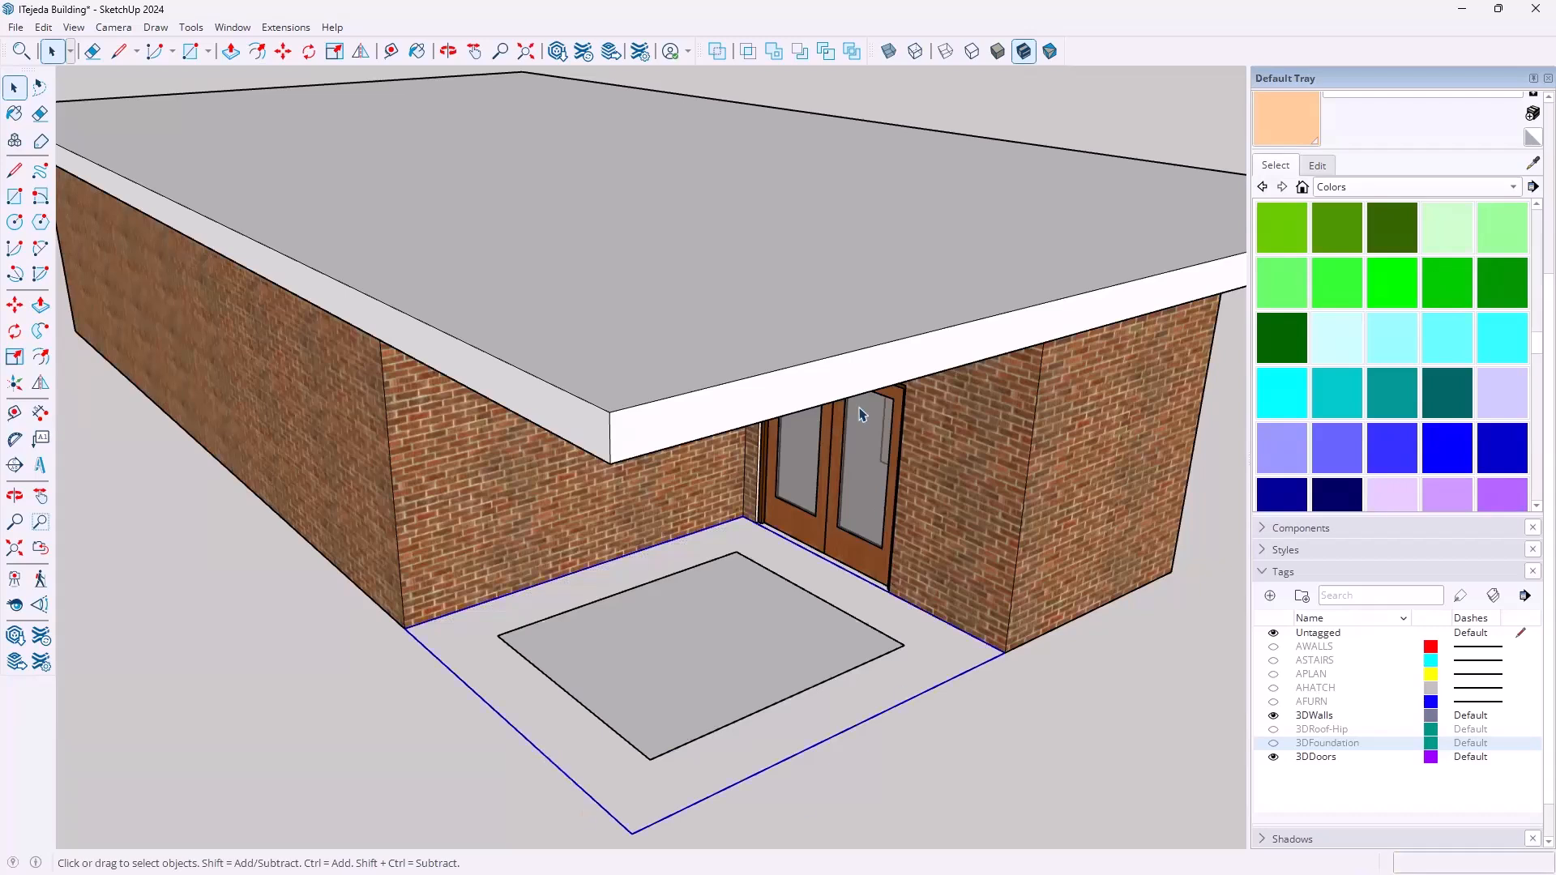
pyautogui.press('Delete')
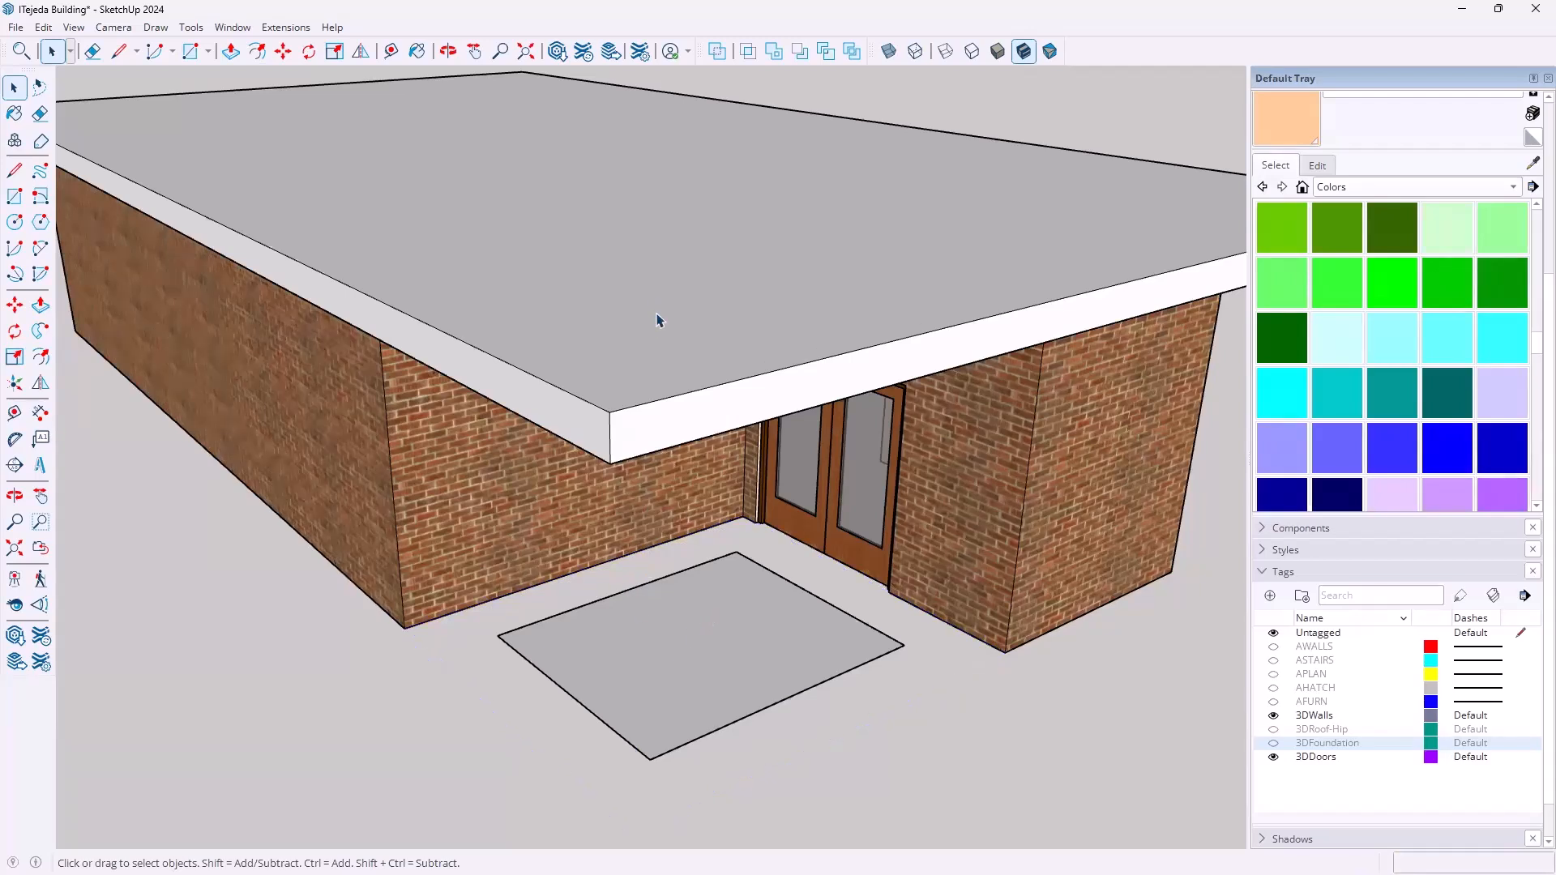
# Check the entity information of the roof slab to see whether it is a solid group
pyautogui.scroll(-3, 671, 339)
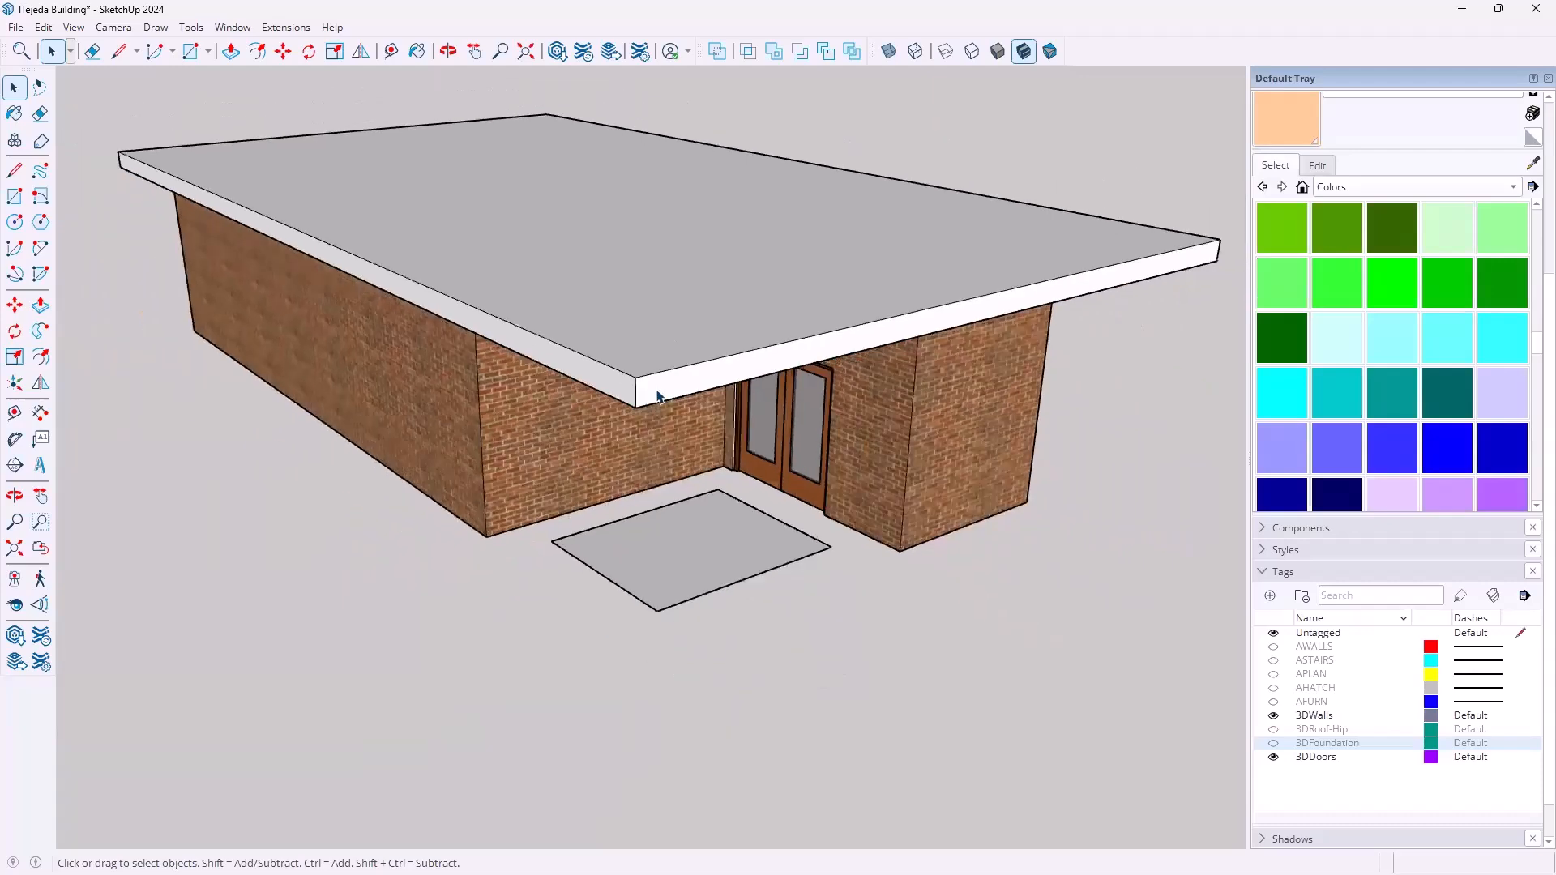
pyautogui.moveTo(650, 403); pyautogui.dragTo(686, 369, button='middle')
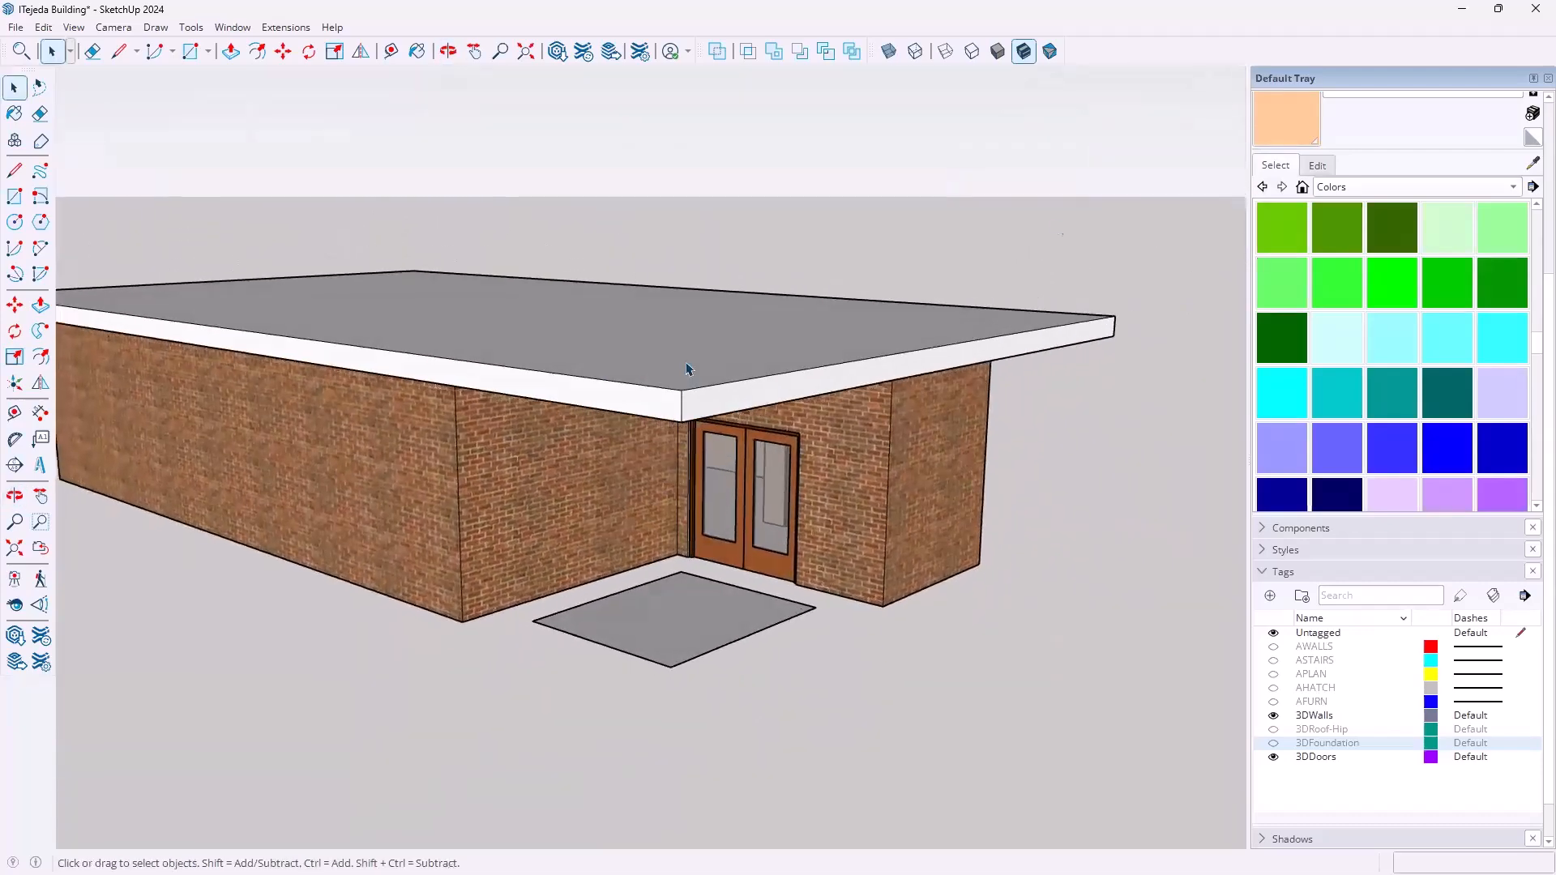
pyautogui.scroll(3, 1480, 138)
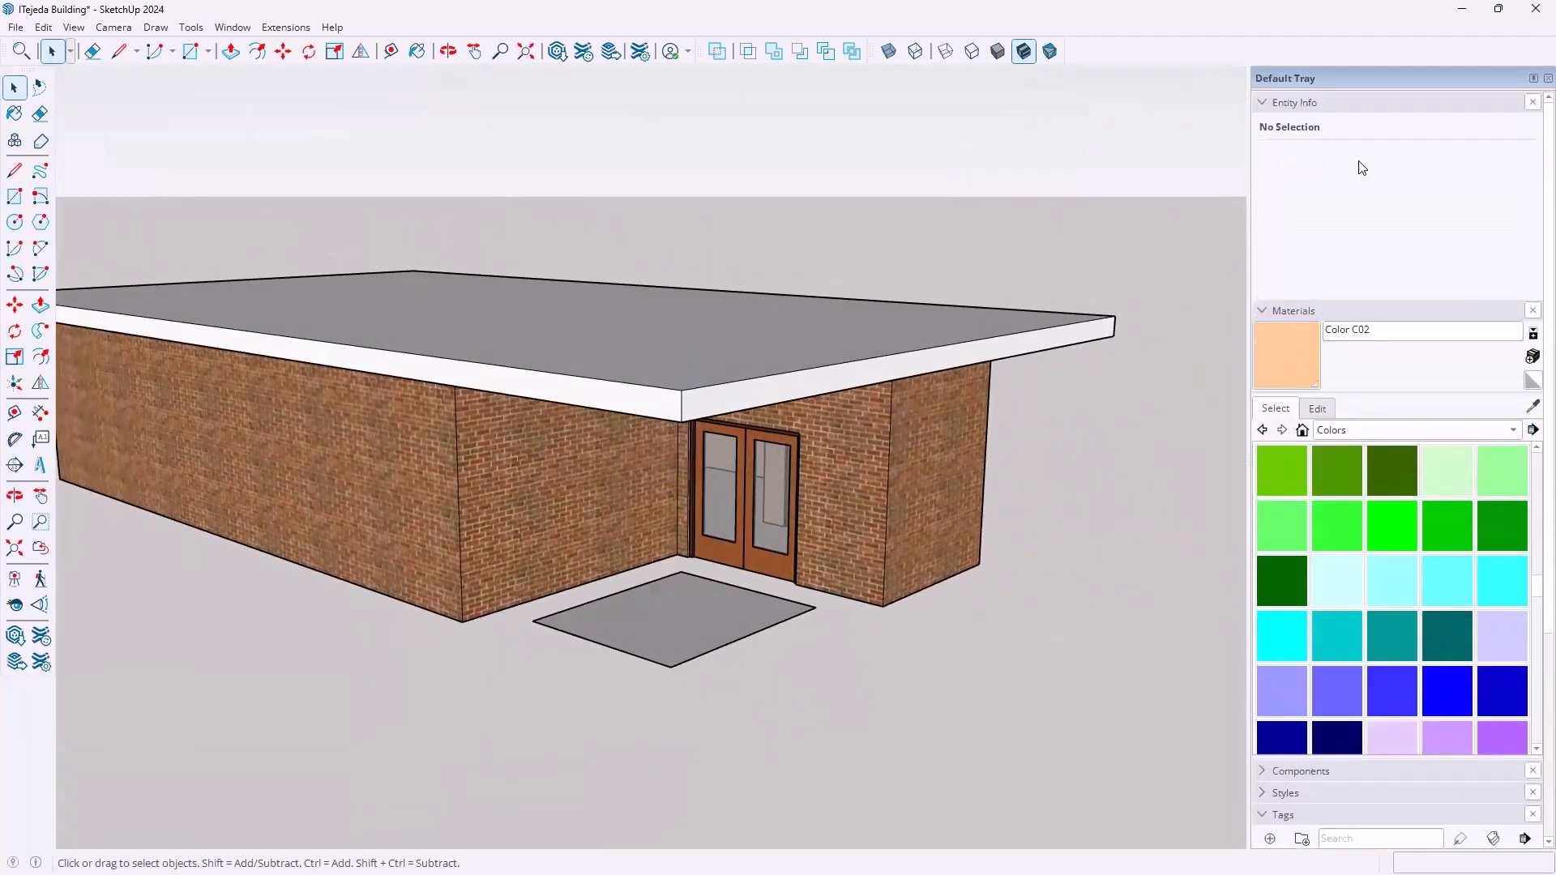
pyautogui.click(1061, 337)
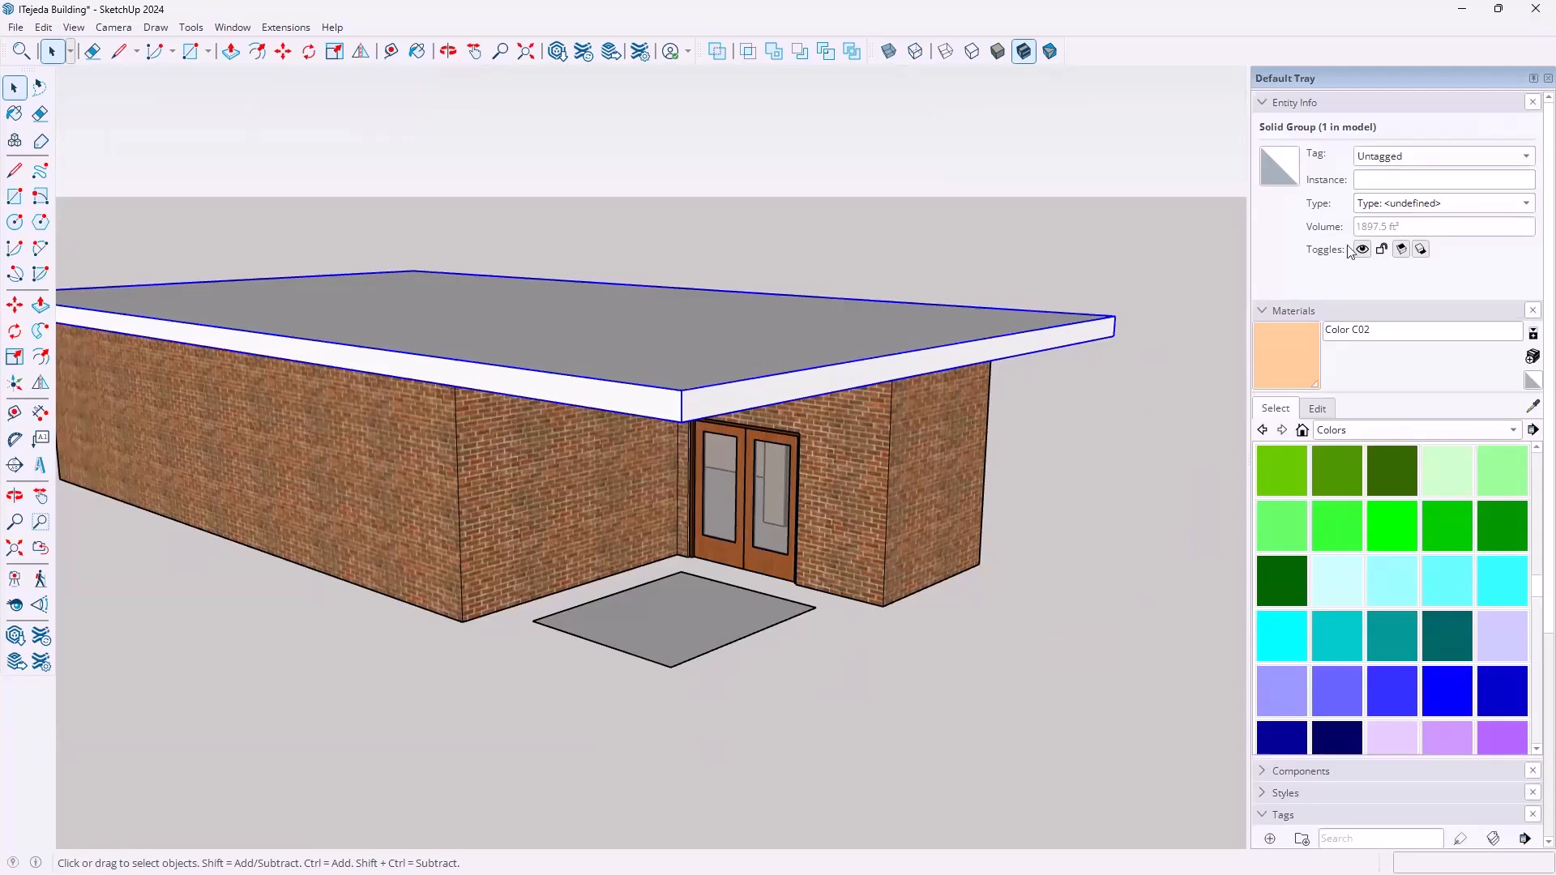
pyautogui.click(762, 714)
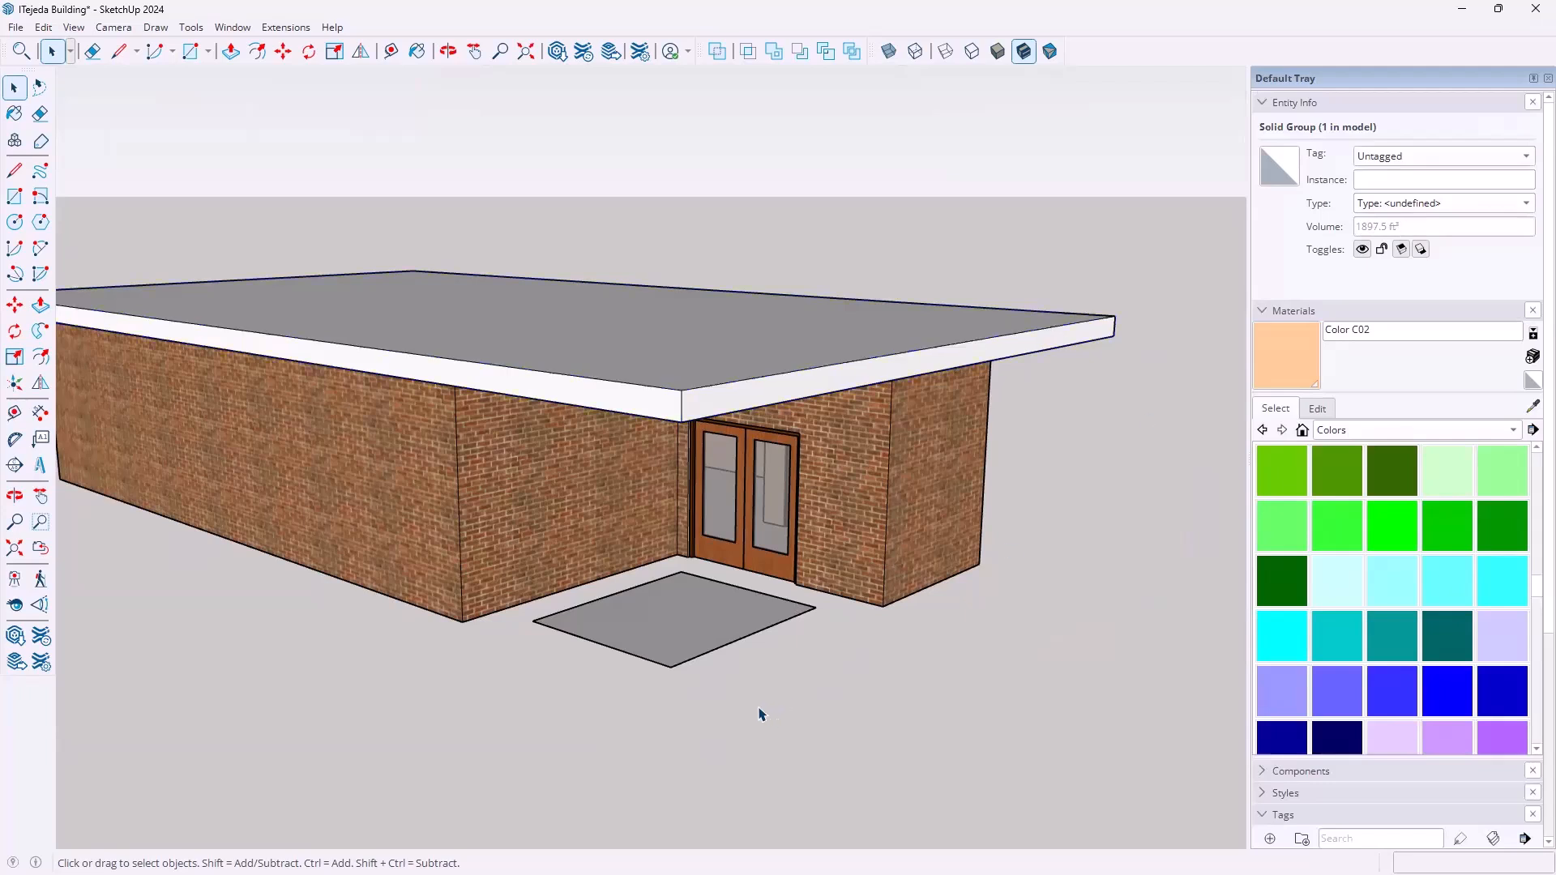
# Extrude the inset patio rectangle about 16' 6" up through the roof slab and make the resulting box a group
pyautogui.click(699, 635)
pyautogui.press('p')
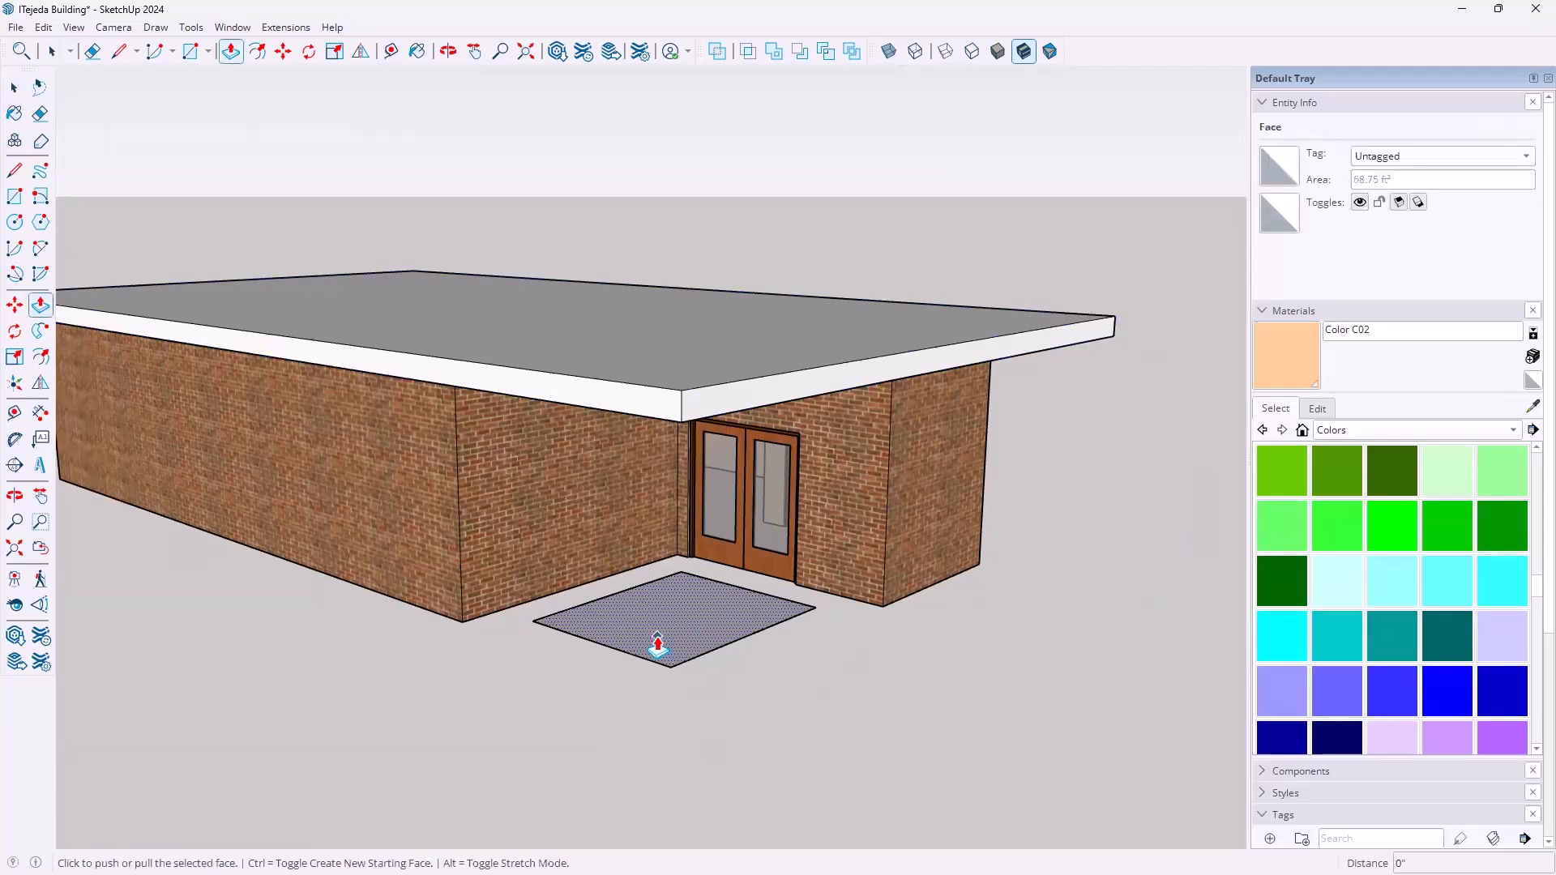
pyautogui.click(657, 634)
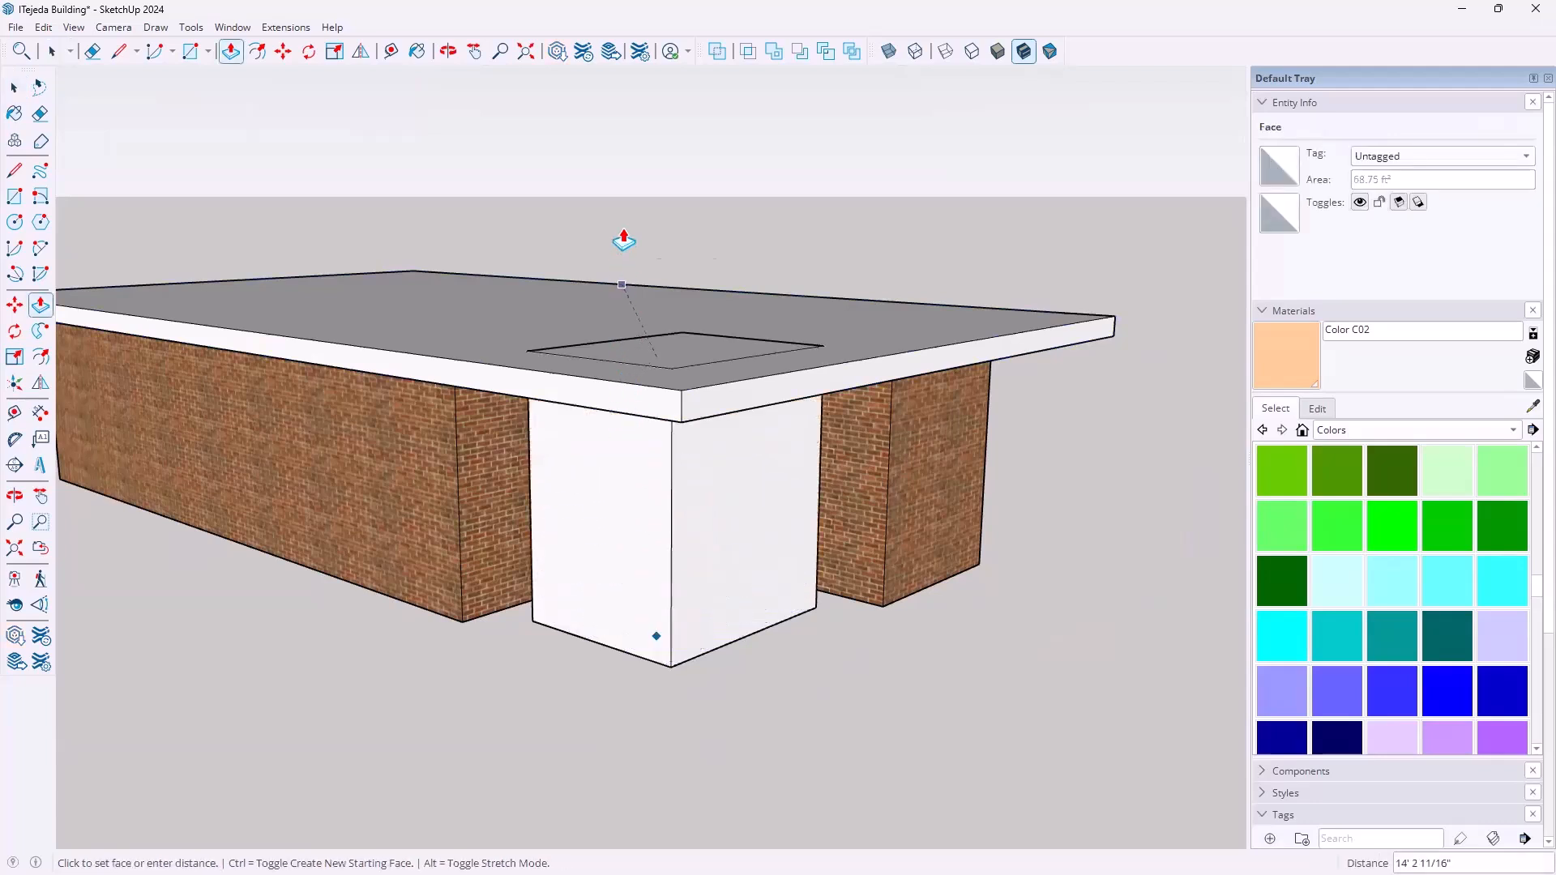
pyautogui.click(622, 213)
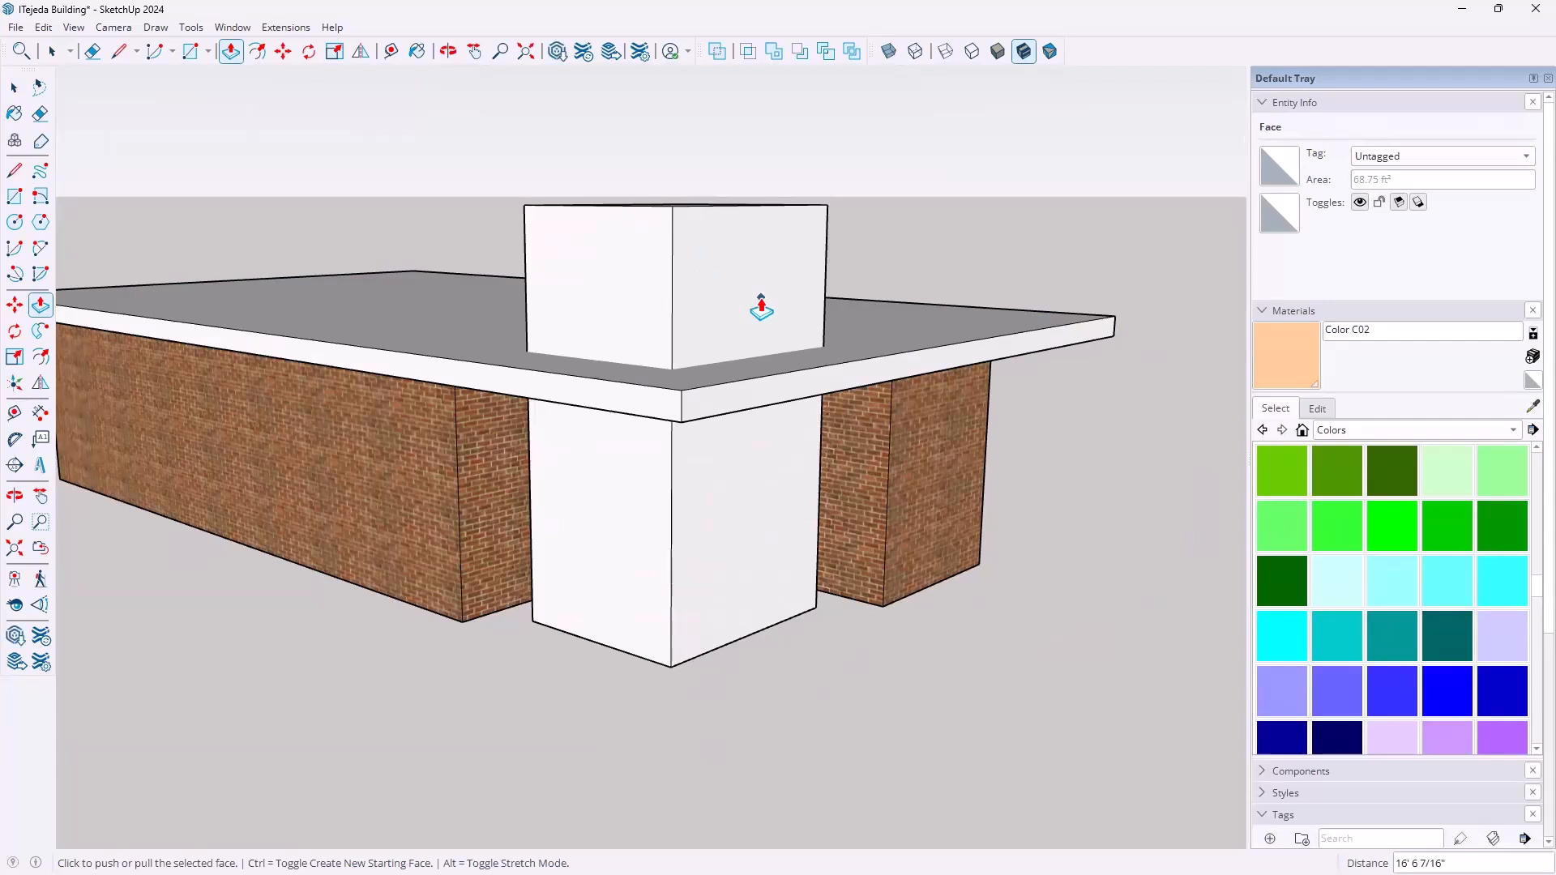
pyautogui.press('space')
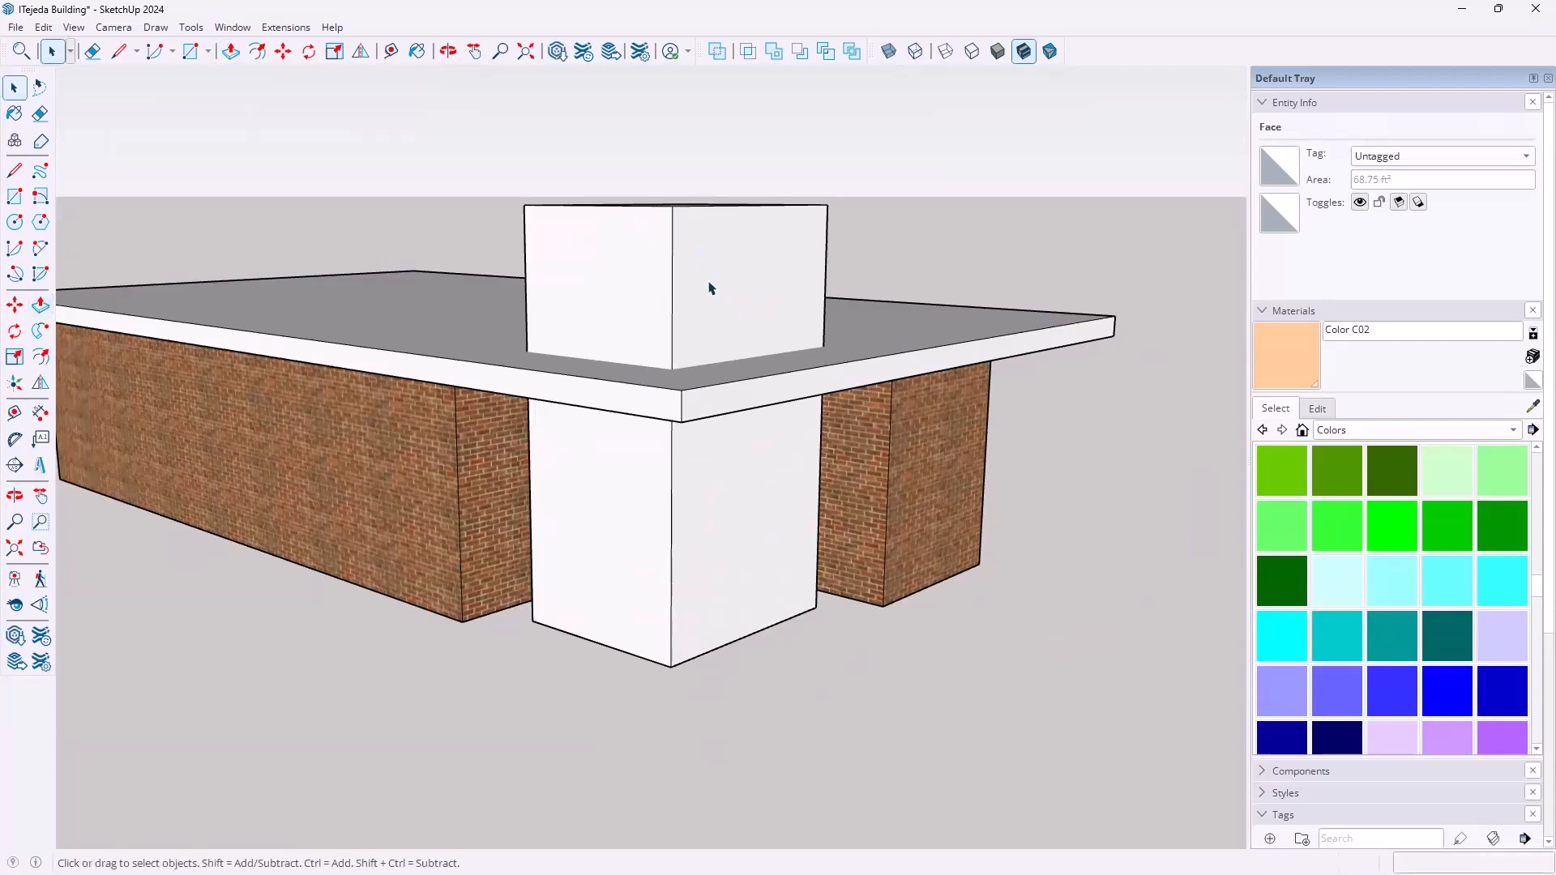
pyautogui.tripleClick(710, 287)
pyautogui.rightClick(708, 288)
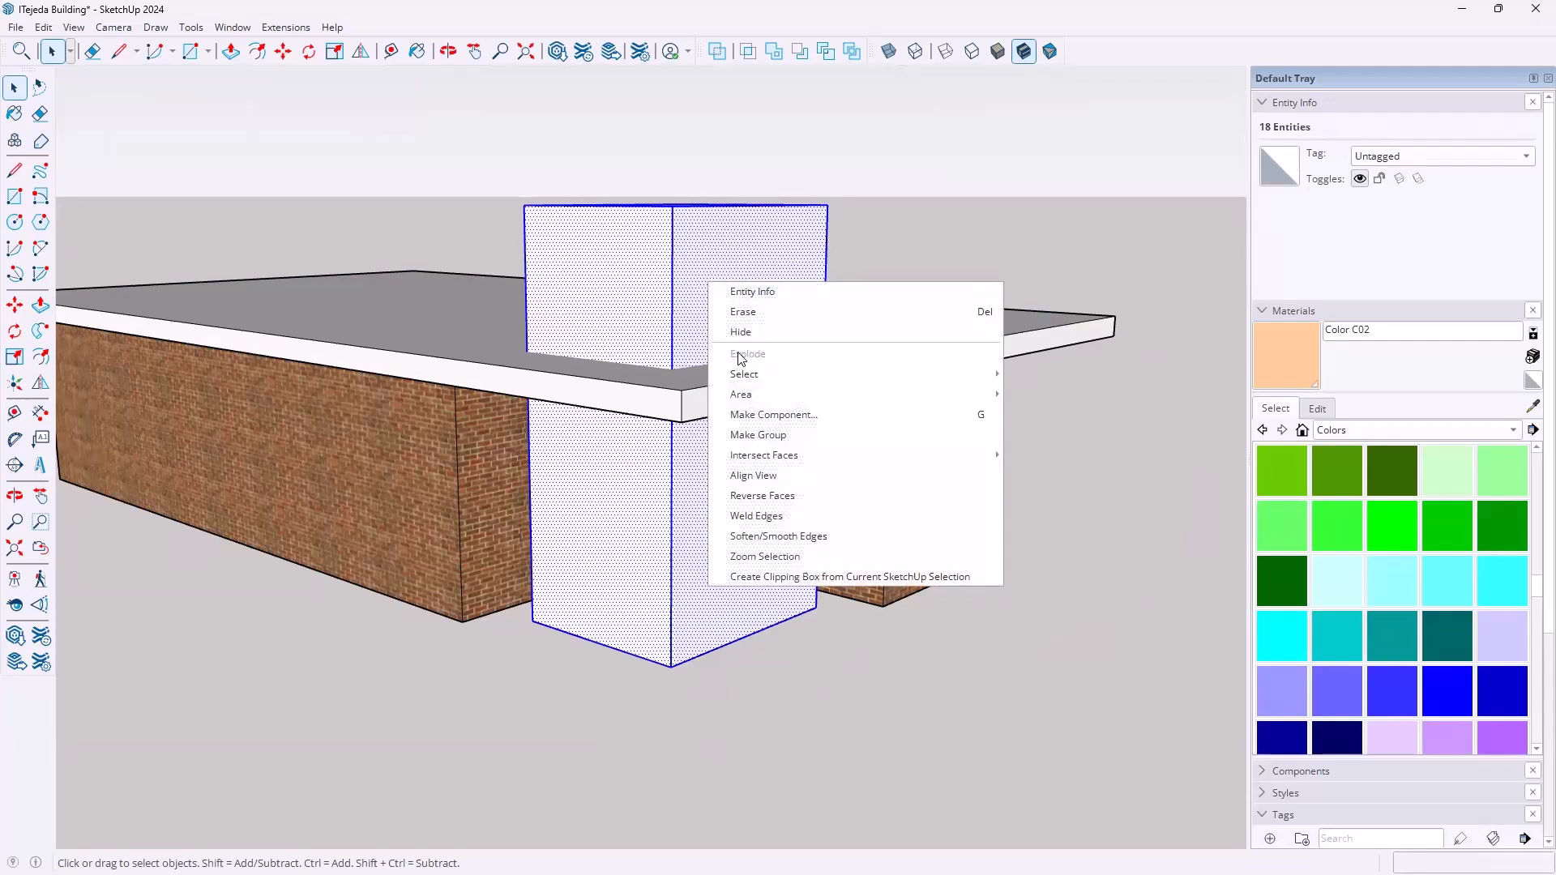
pyautogui.click(757, 436)
# Check the entity information of the box and the roof slab to see whether both are solid groups
pyautogui.click(858, 719)
pyautogui.click(686, 257)
pyautogui.click(996, 346)
pyautogui.click(1055, 514)
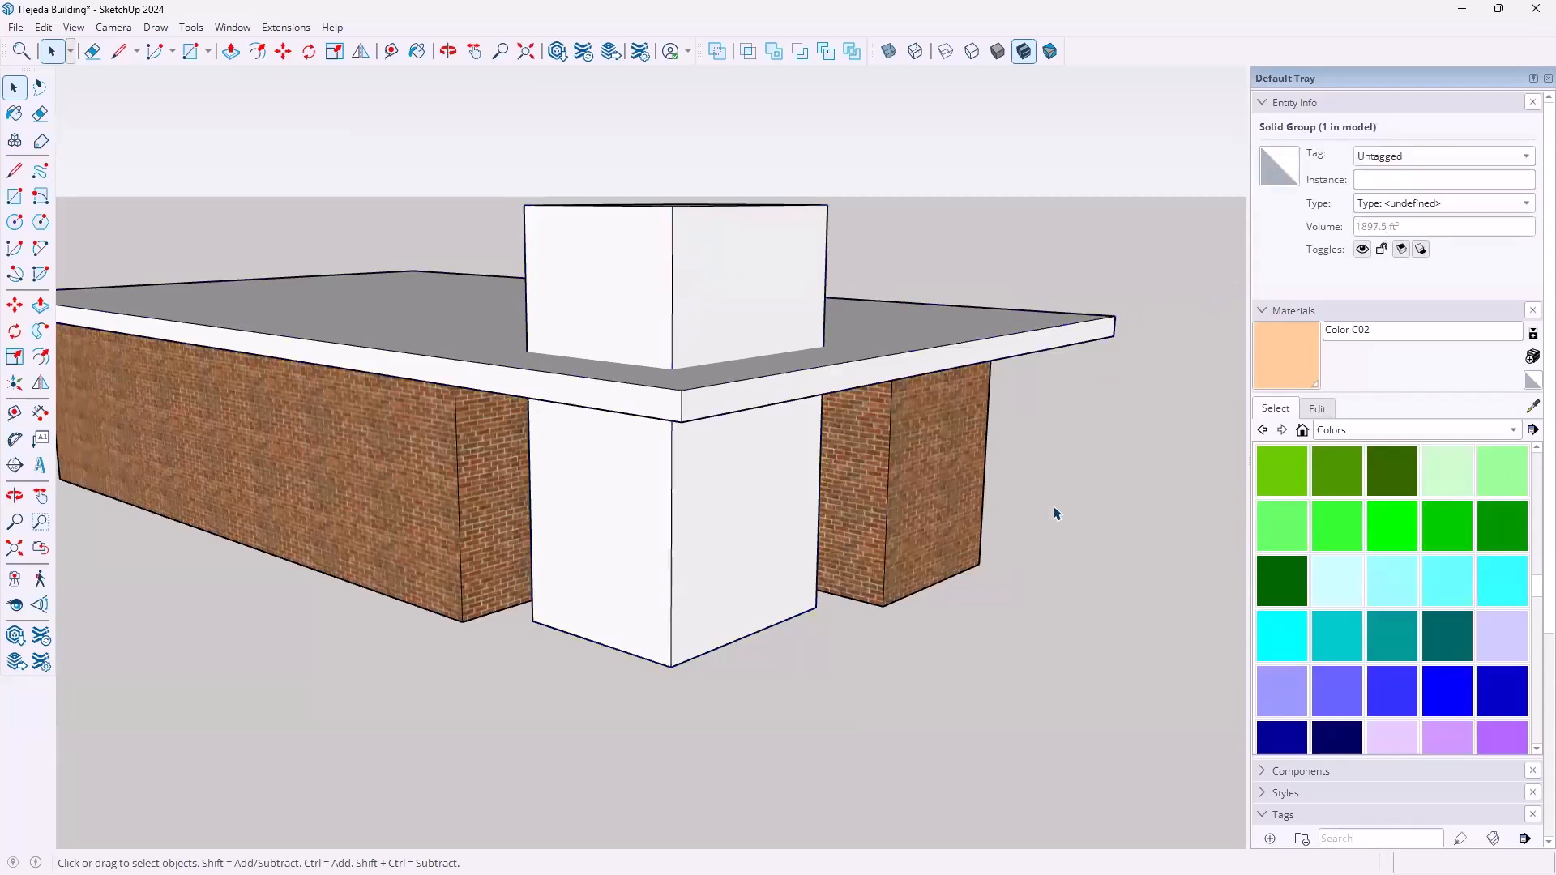
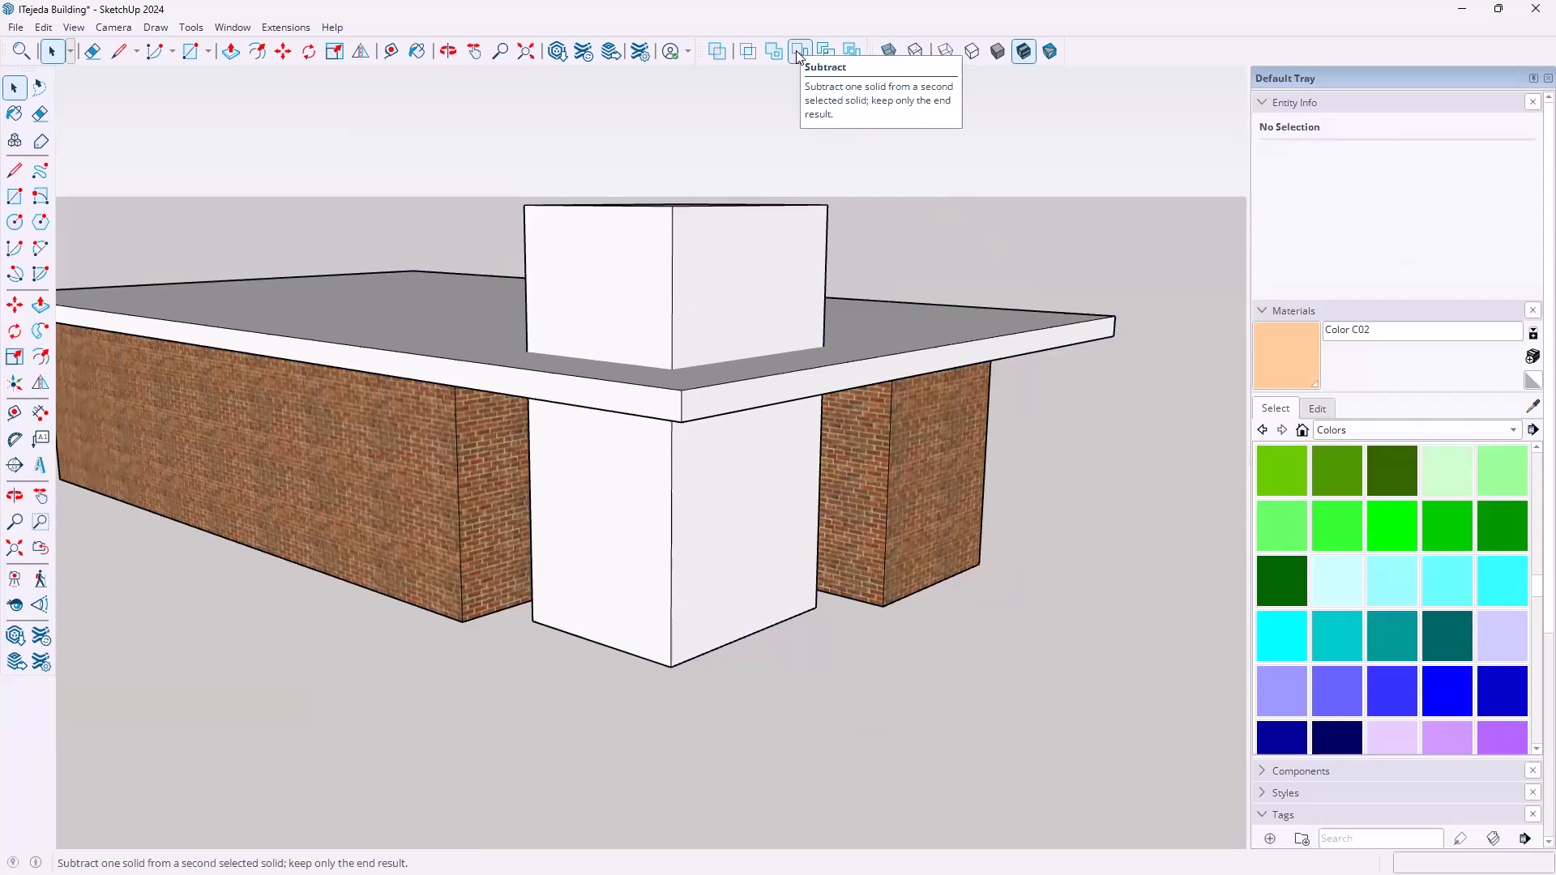
# Subtract the box solid from the roof slab to cut a rectangular opening above the corner patio
pyautogui.click(798, 51)
pyautogui.click(657, 290)
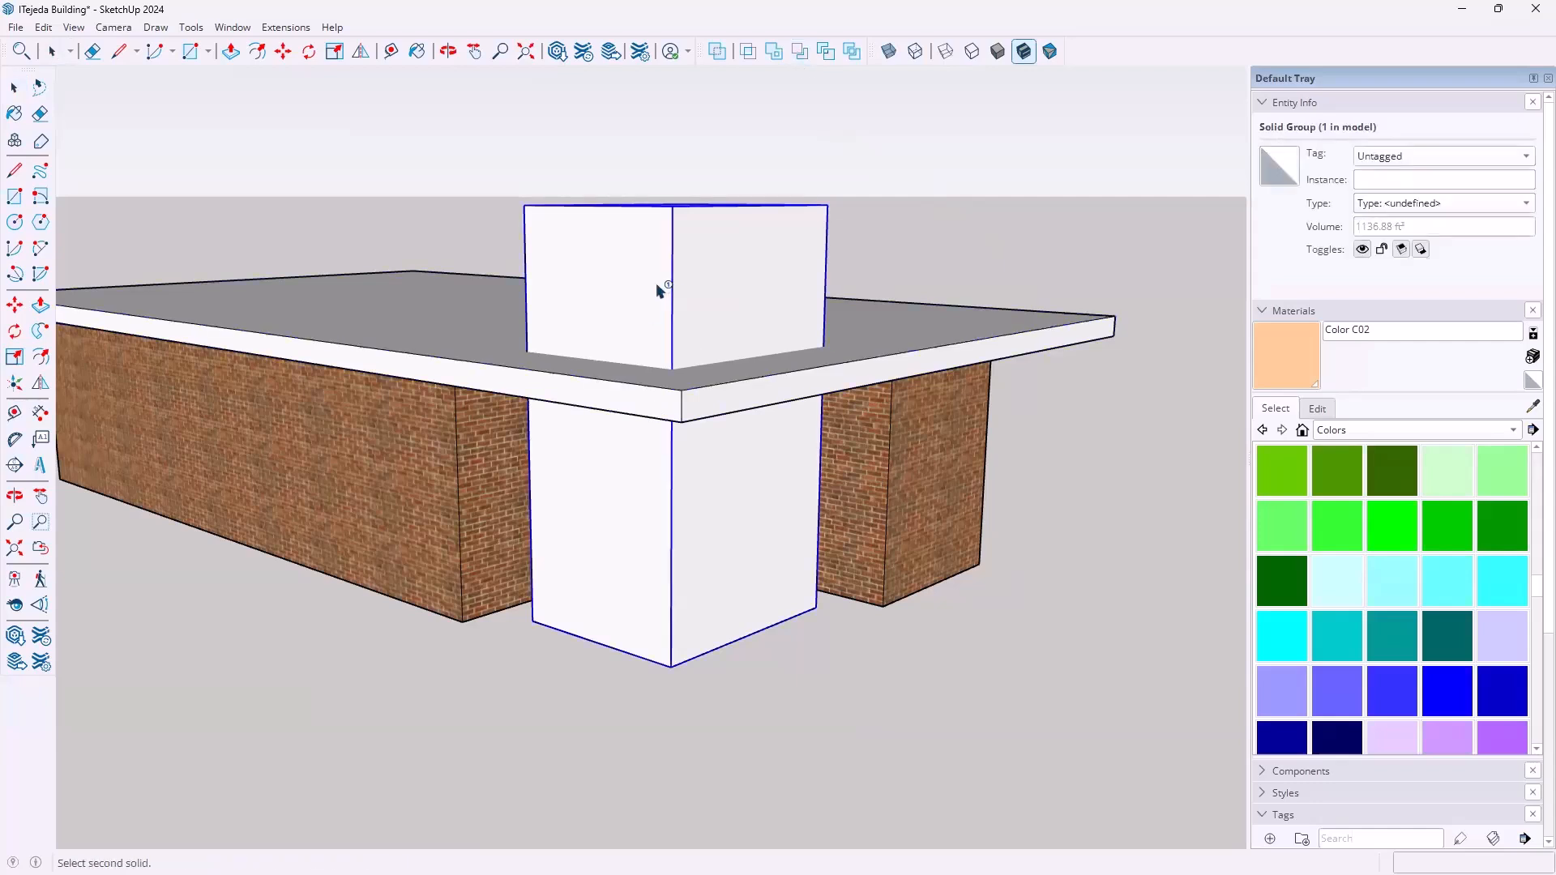
pyautogui.click(921, 366)
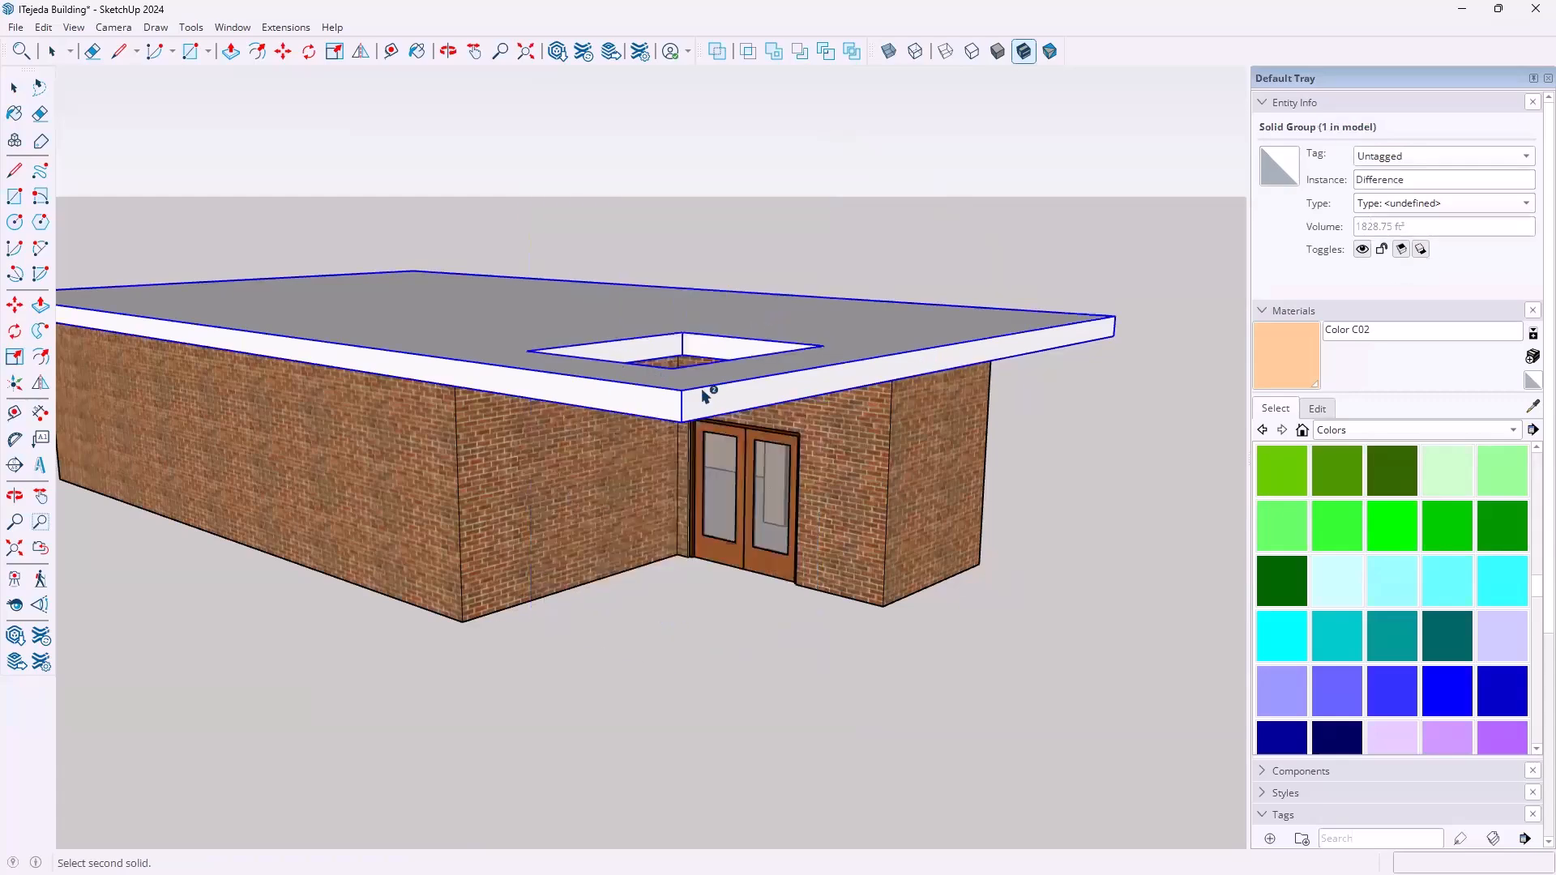
pyautogui.moveTo(688, 370); pyautogui.dragTo(679, 444, button='middle')
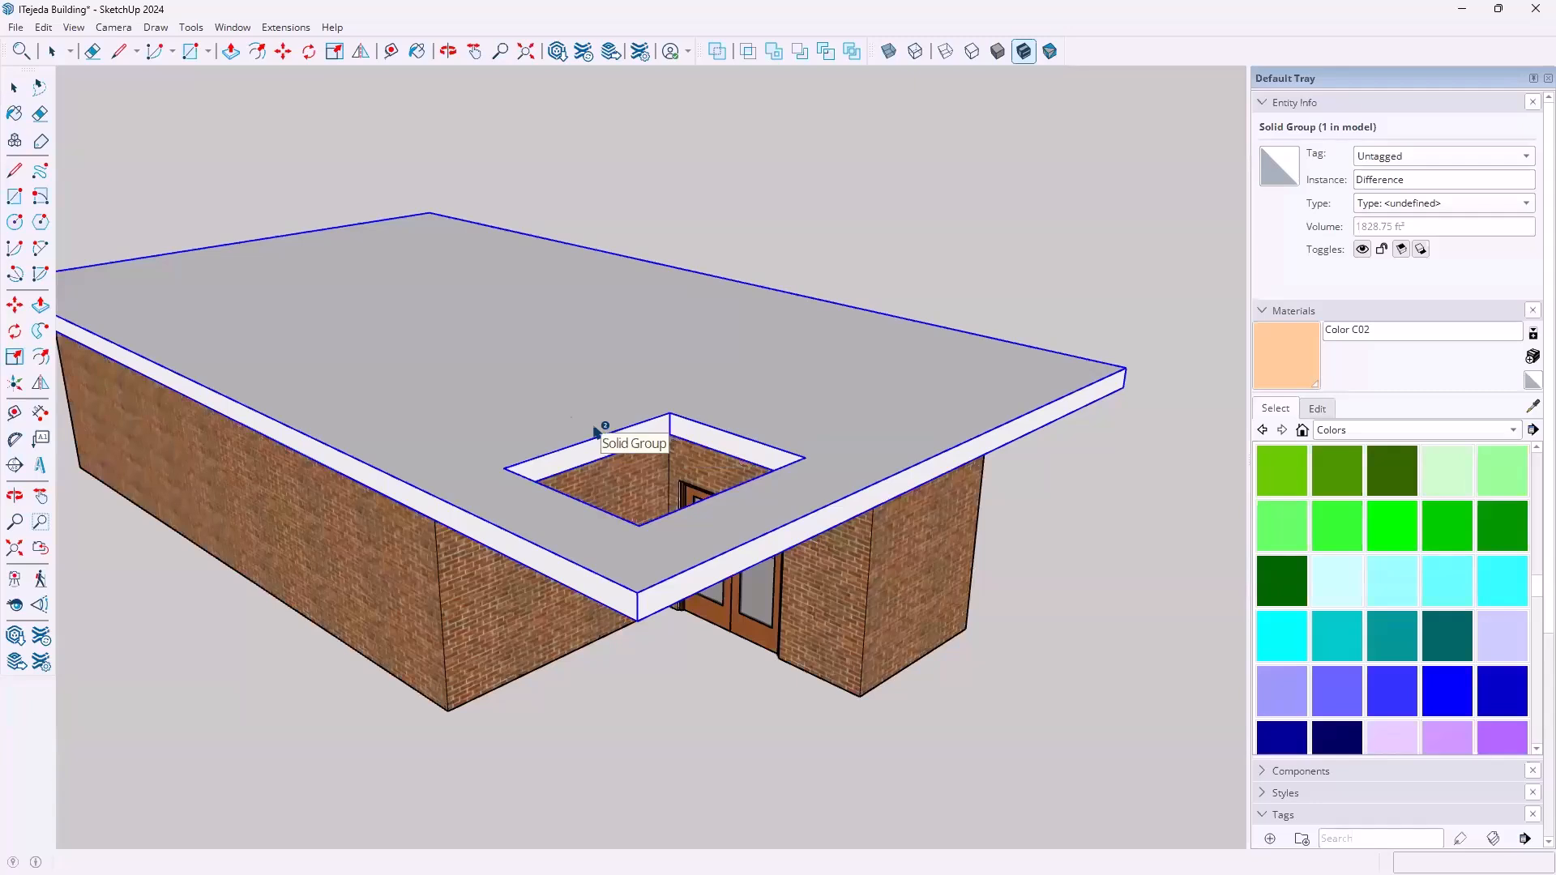
# Undo the subtraction and the making of the box, back to the flat patio rectangle on the ground
pyautogui.click(44, 27)
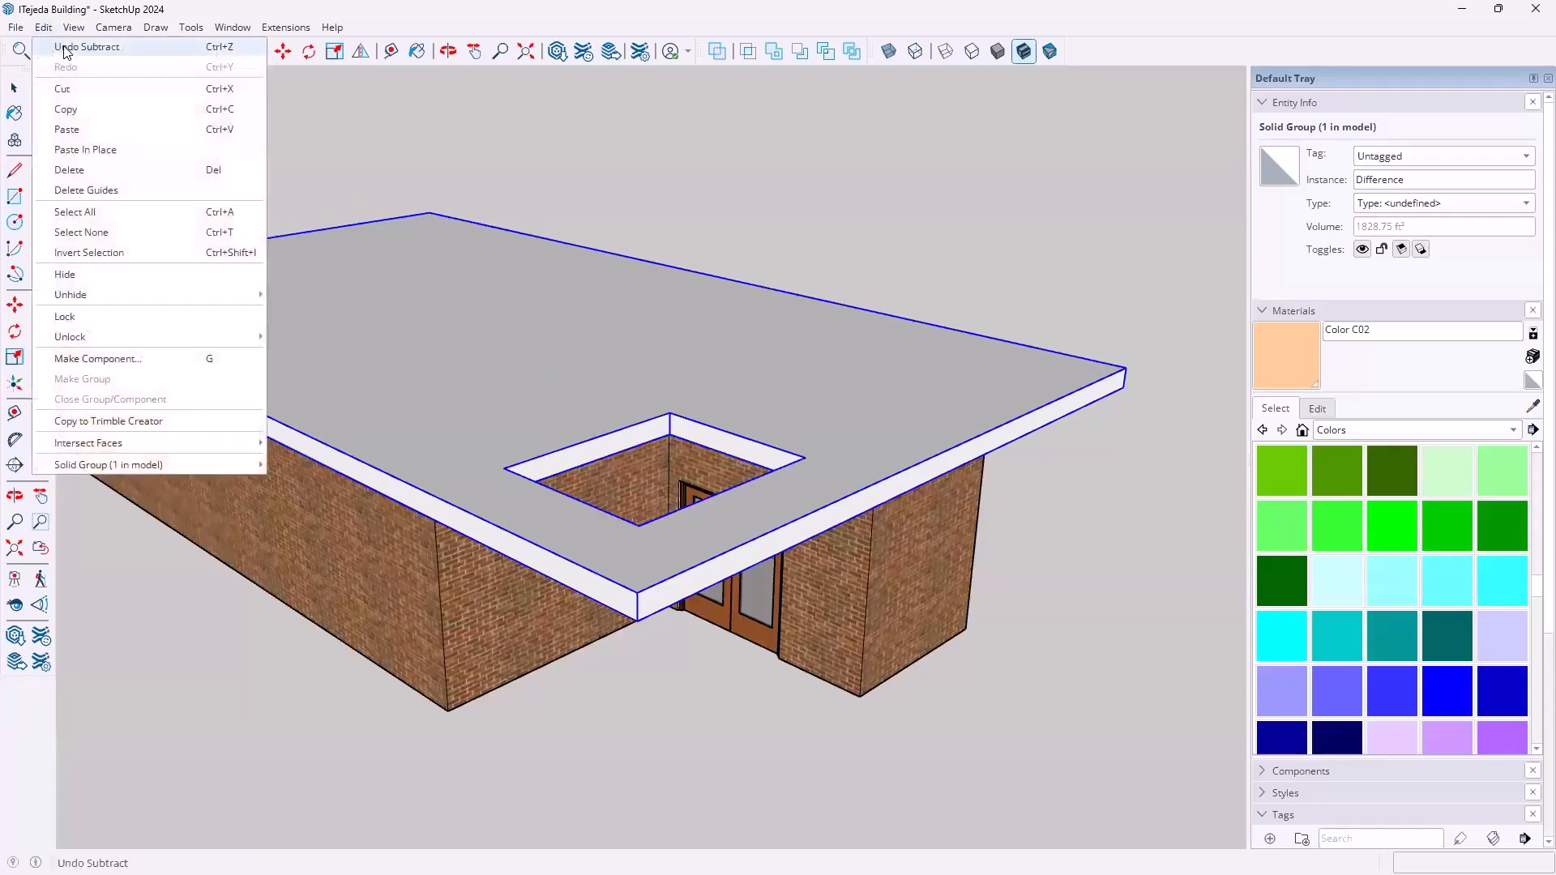
pyautogui.click(69, 47)
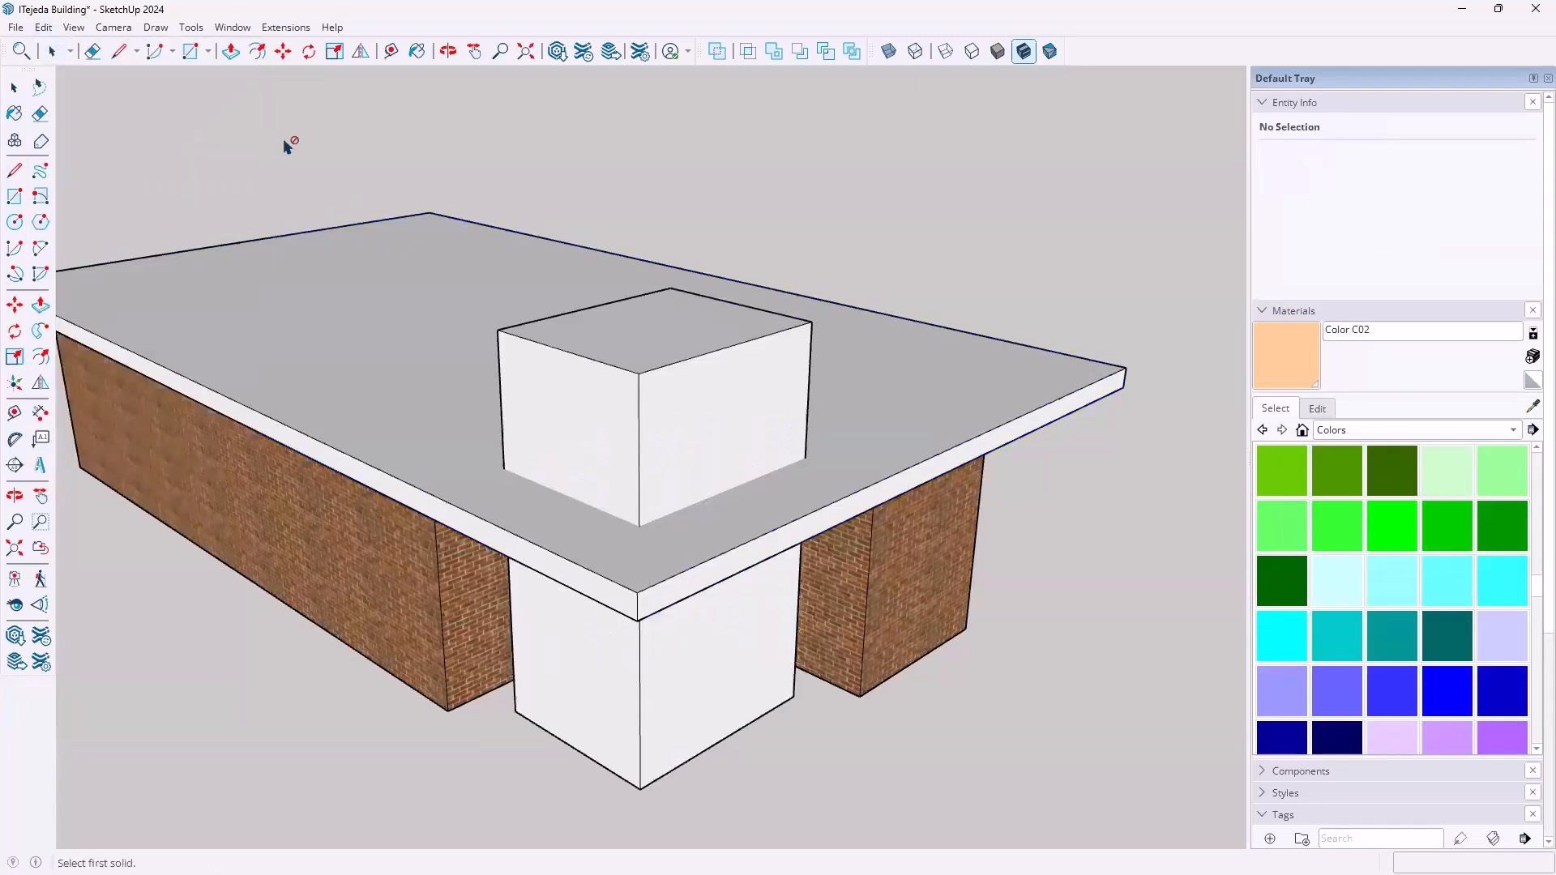
pyautogui.hotkey('ctrl', 'z')
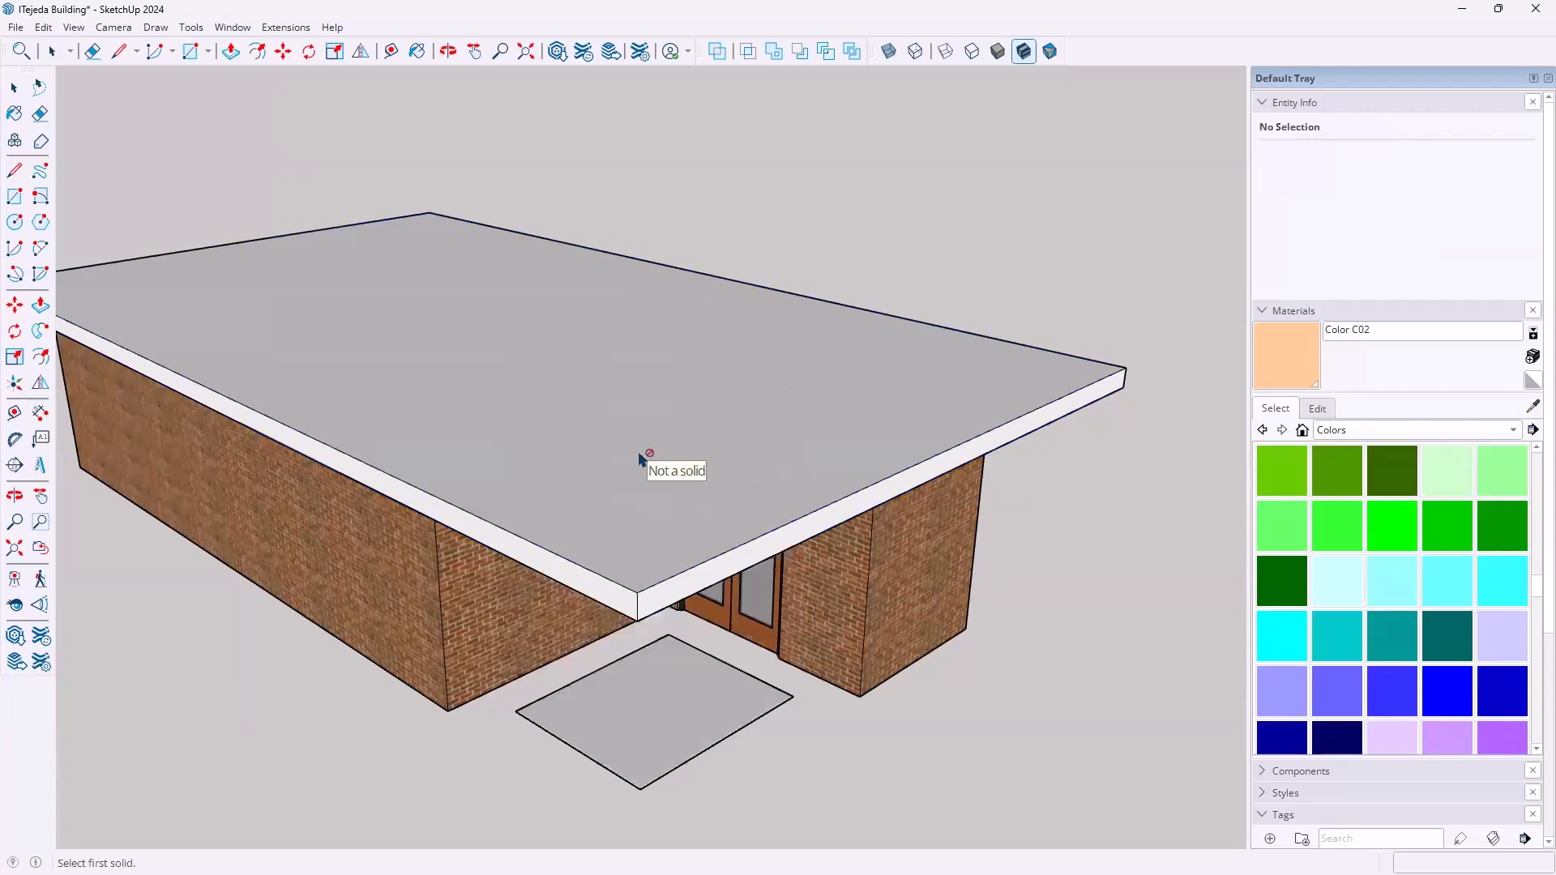
# Extrude the patio rectangle up through and well above the roof slab with Push/Pull, and make the resulting box a group
pyautogui.press('space')
pyautogui.moveTo(656, 709); pyautogui.dragTo(787, 562, button='middle')
pyautogui.click(786, 562)
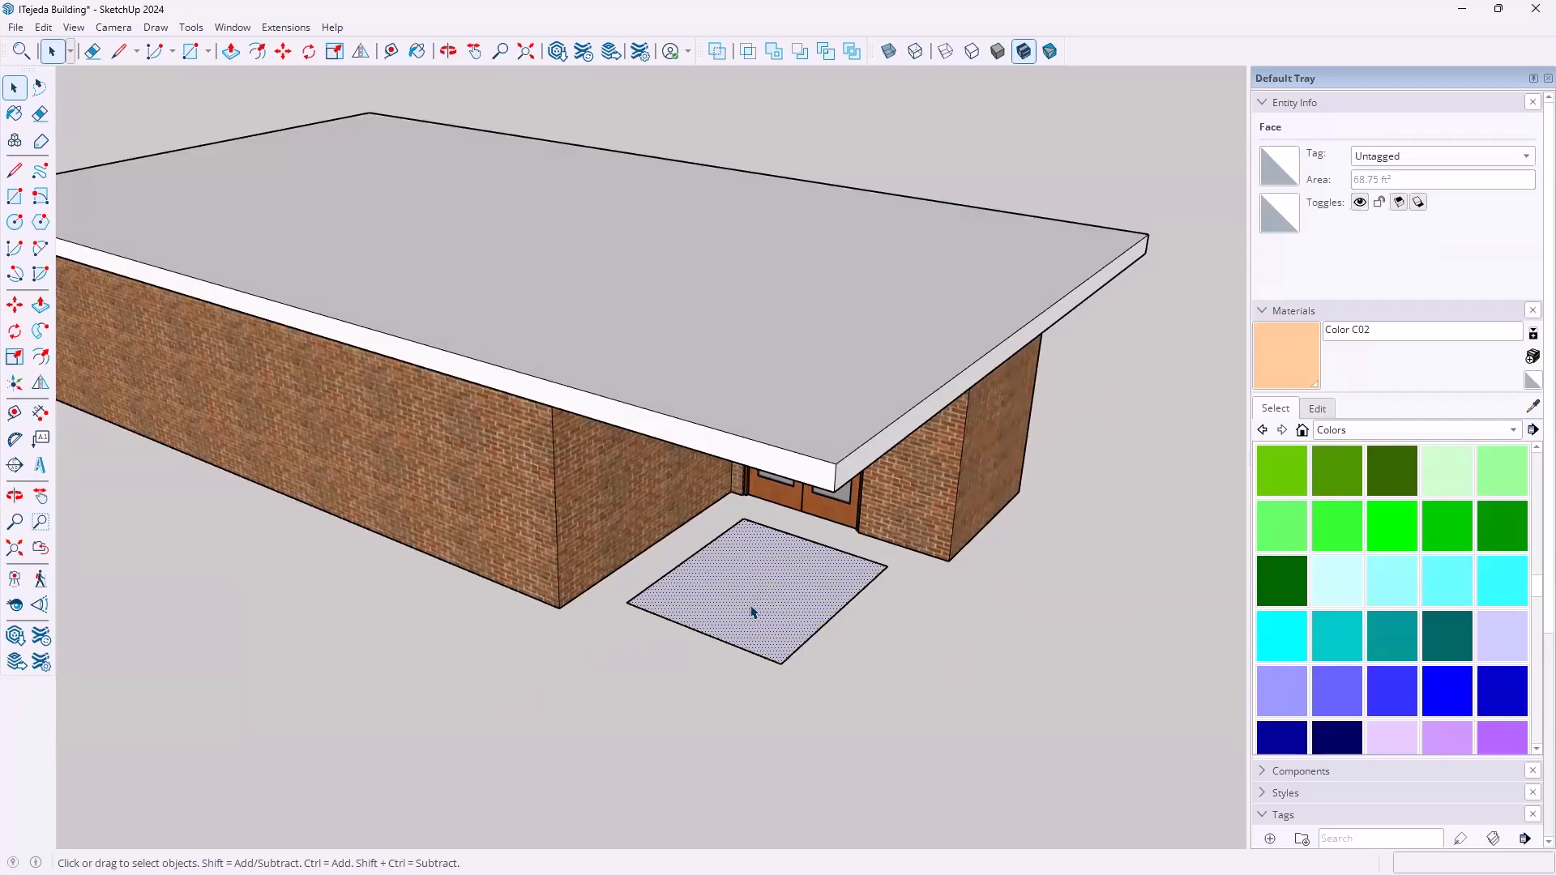
pyautogui.press('p')
pyautogui.click(760, 618)
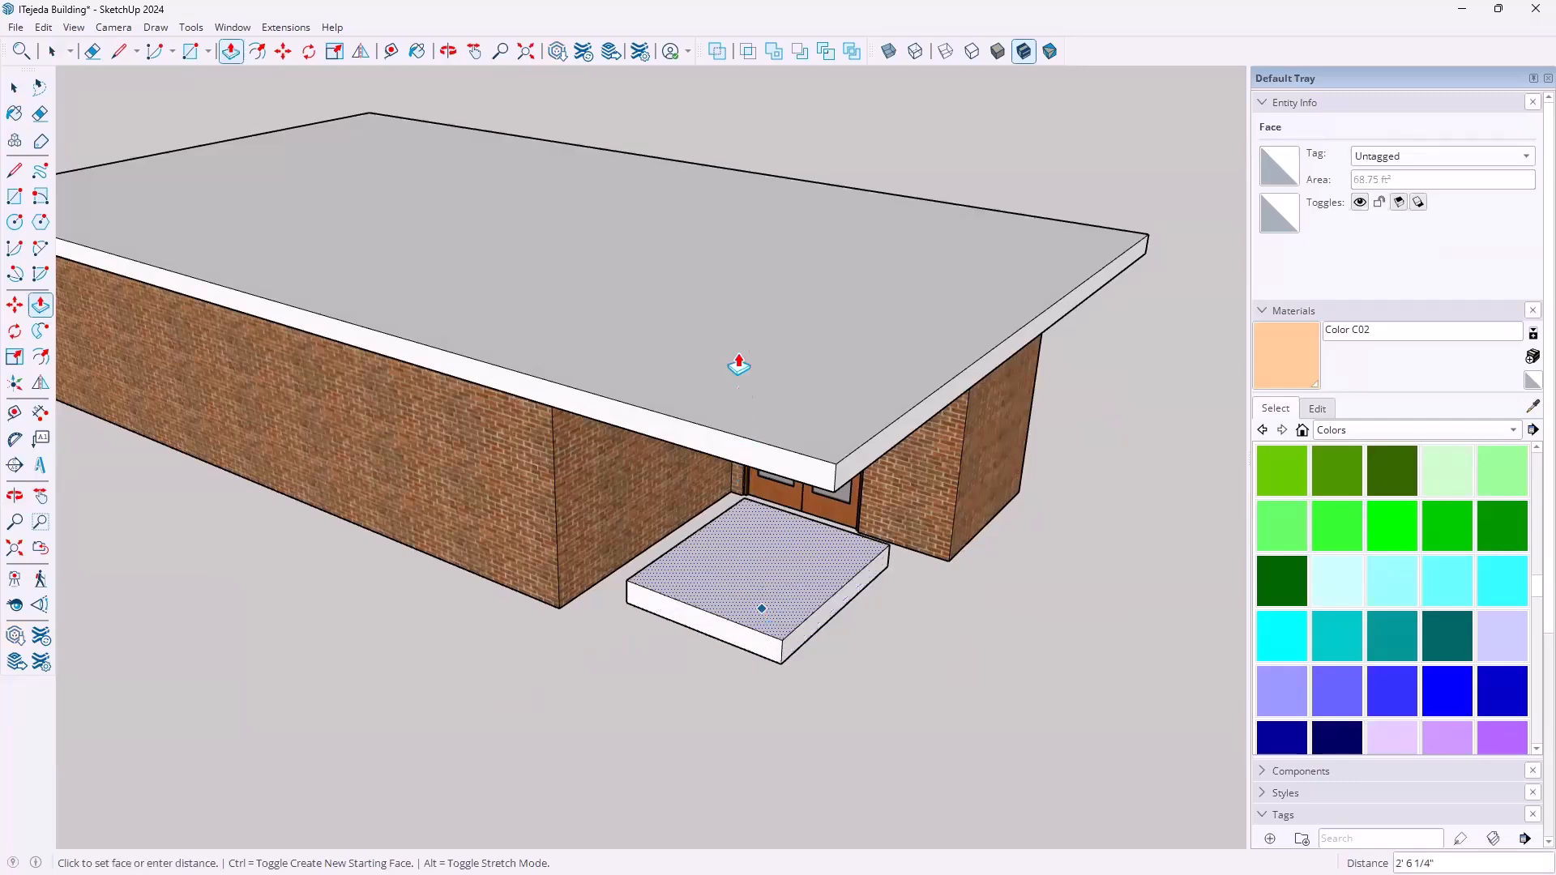
pyautogui.click(856, 177)
pyautogui.moveTo(750, 344); pyautogui.dragTo(761, 414, button='middle')
pyautogui.press('space')
pyautogui.tripleClick(739, 406)
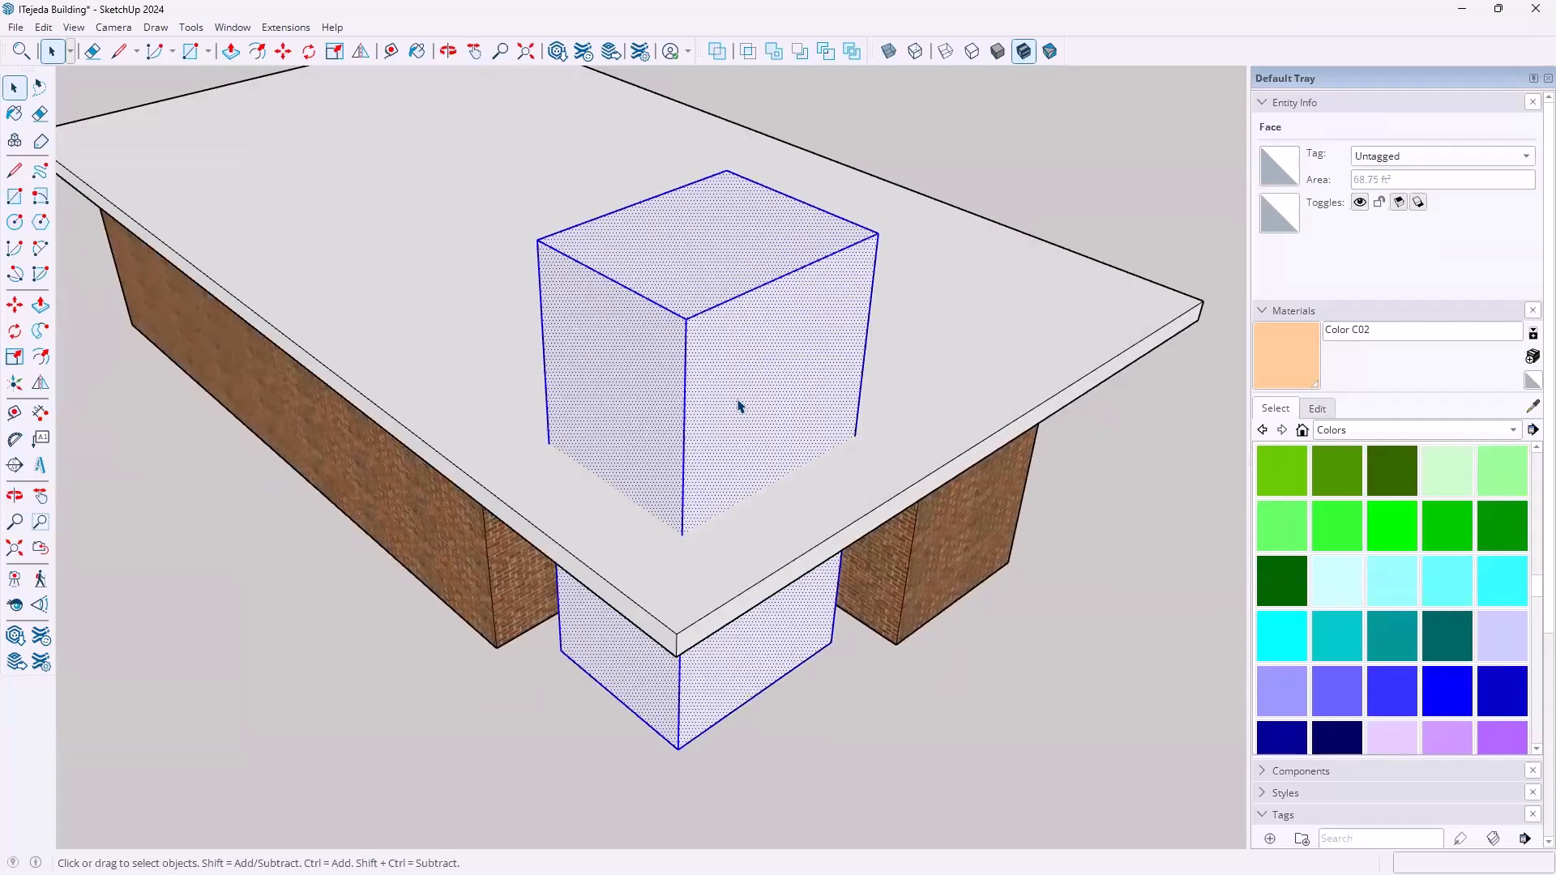
pyautogui.rightClick(738, 400)
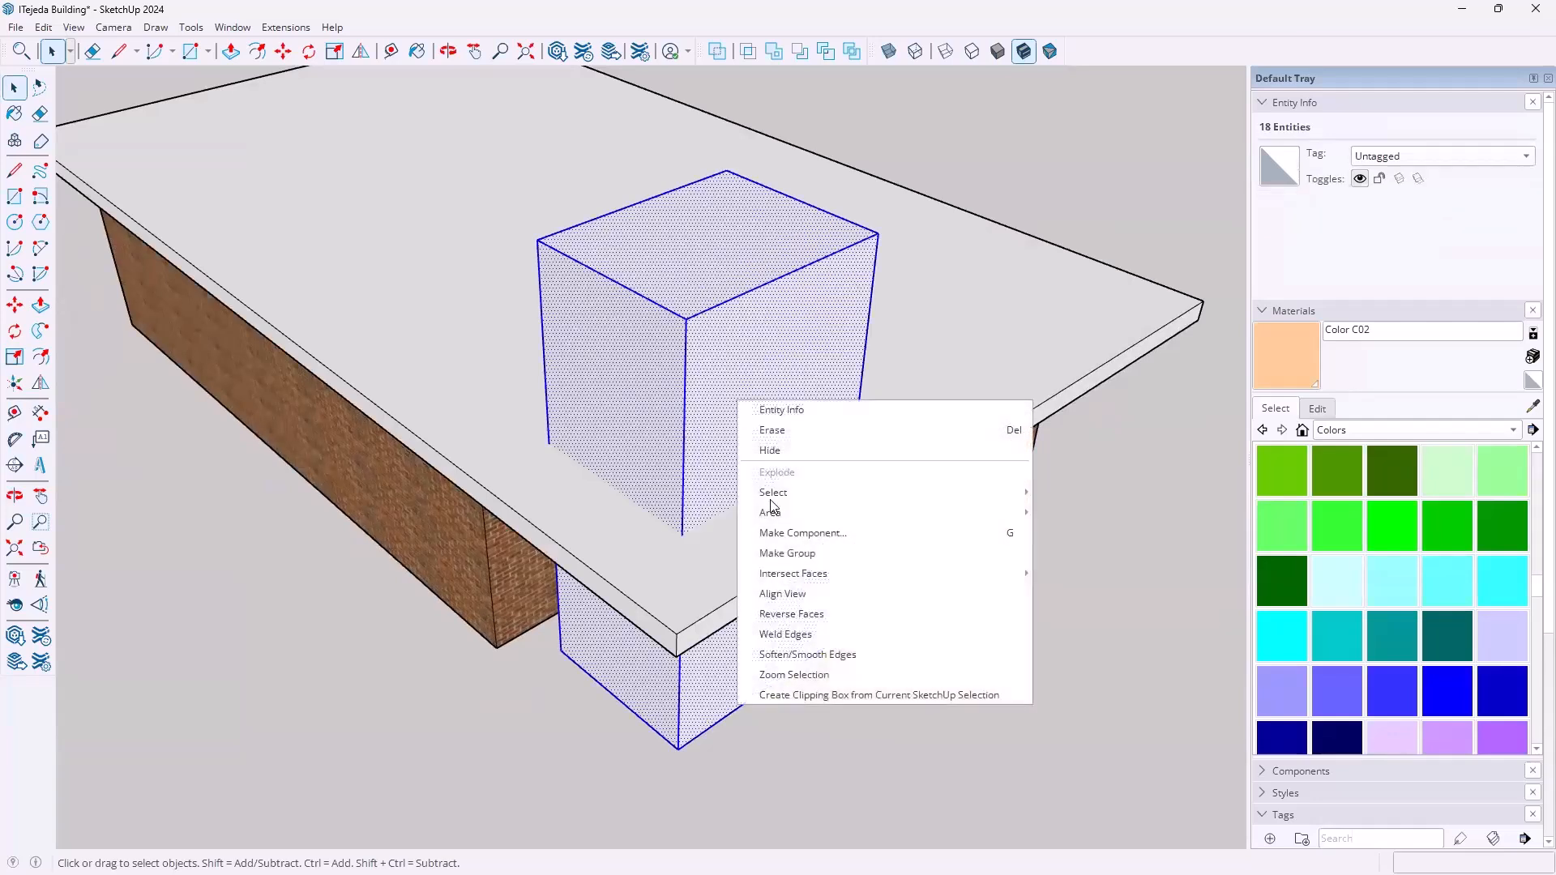
pyautogui.click(774, 555)
pyautogui.click(837, 698)
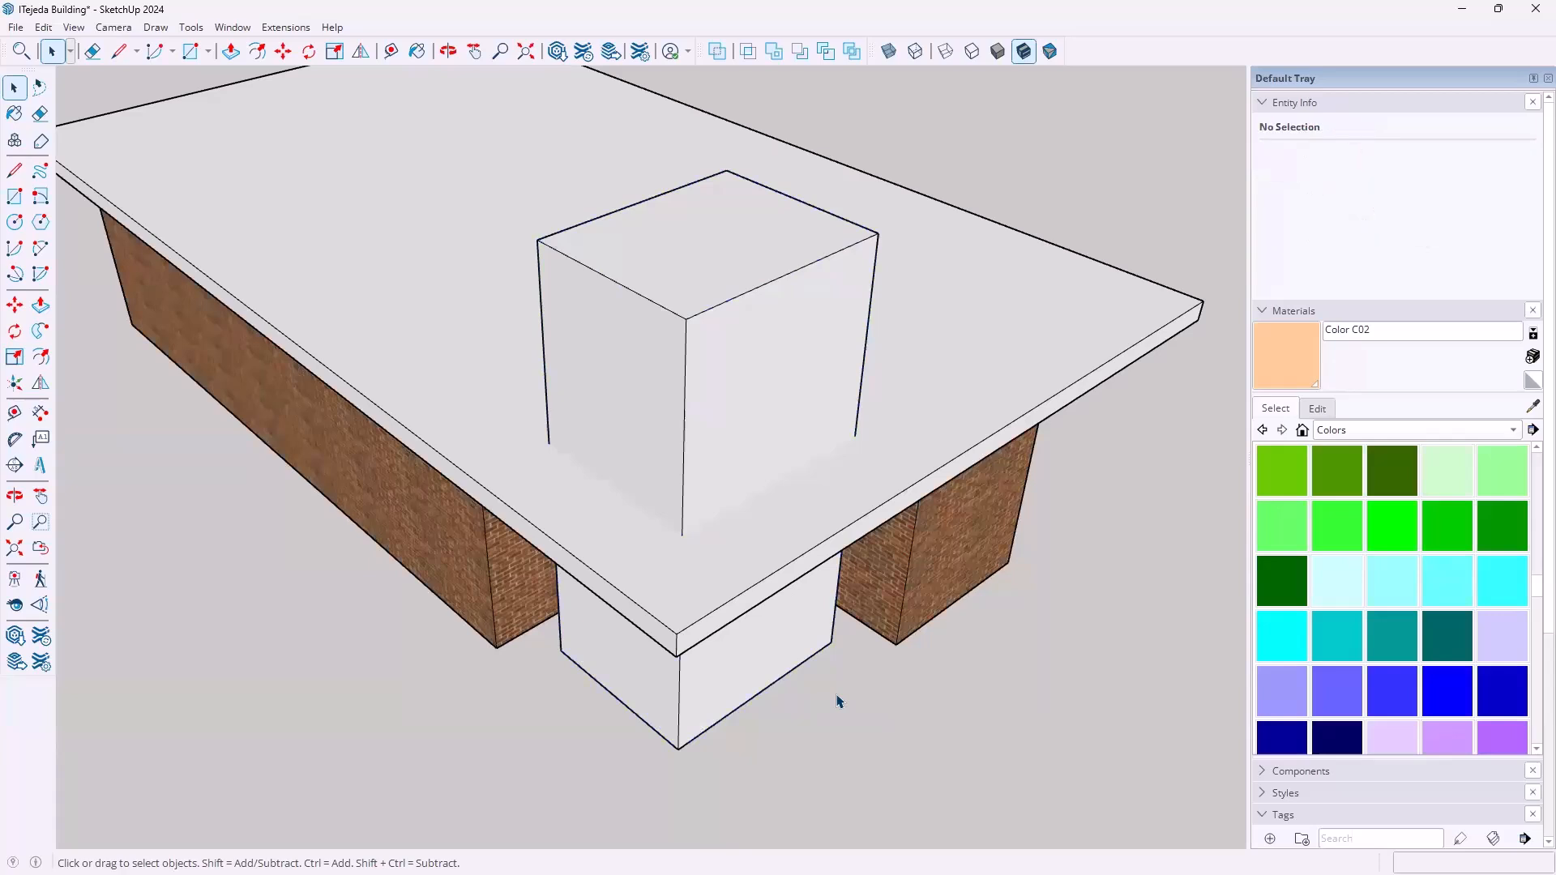
# Intersect the faces of the roof slab group and the box group with the selection only
pyautogui.click(528, 511)
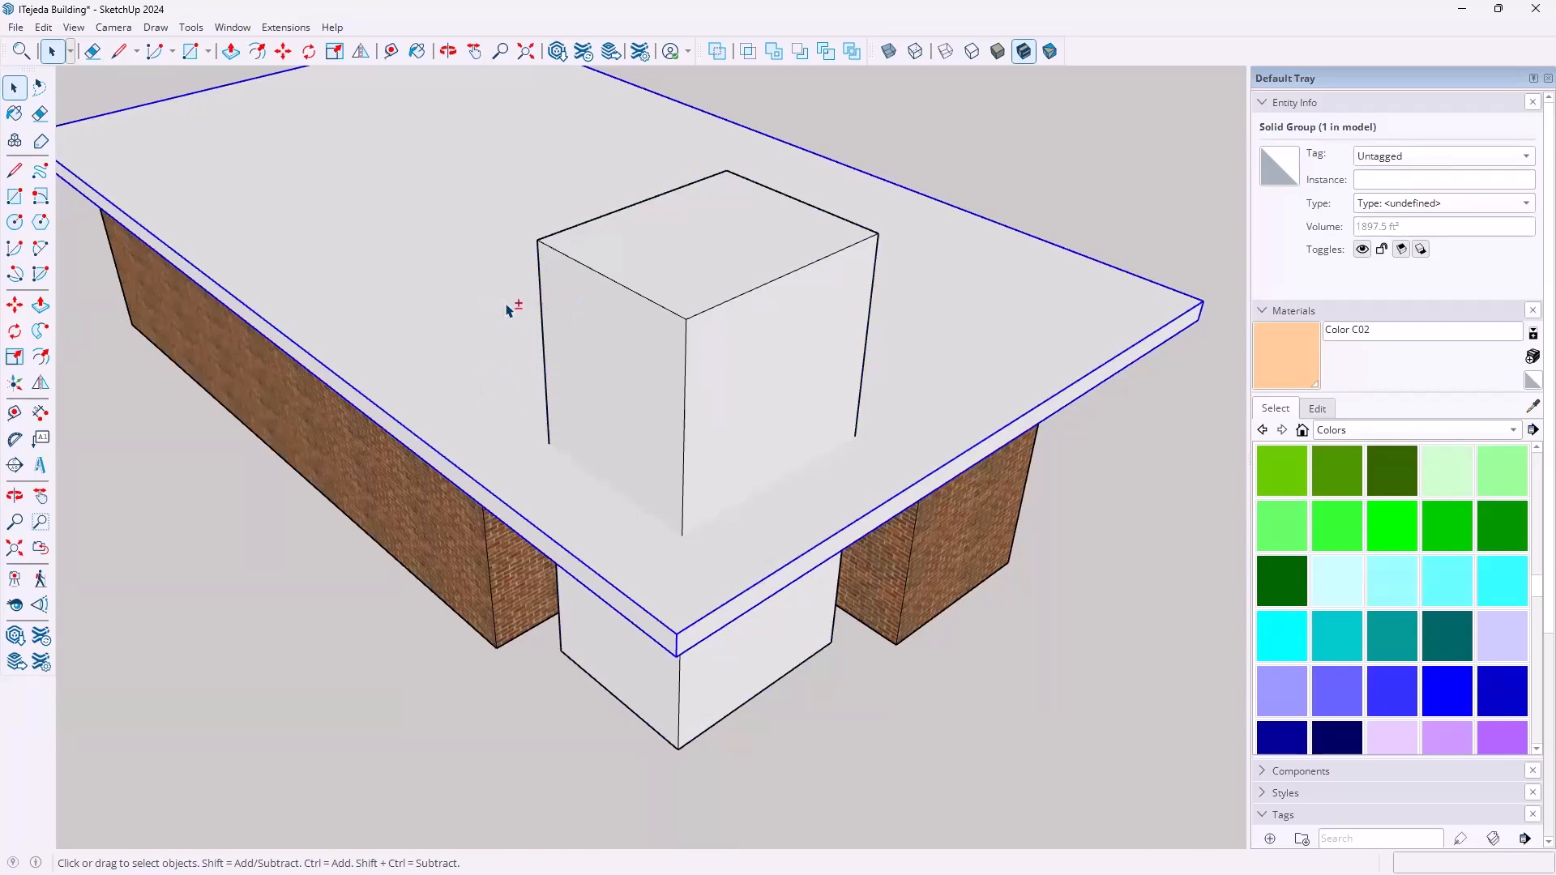
pyautogui.keyDown('shift'); pyautogui.click(632, 302); pyautogui.keyUp('shift')
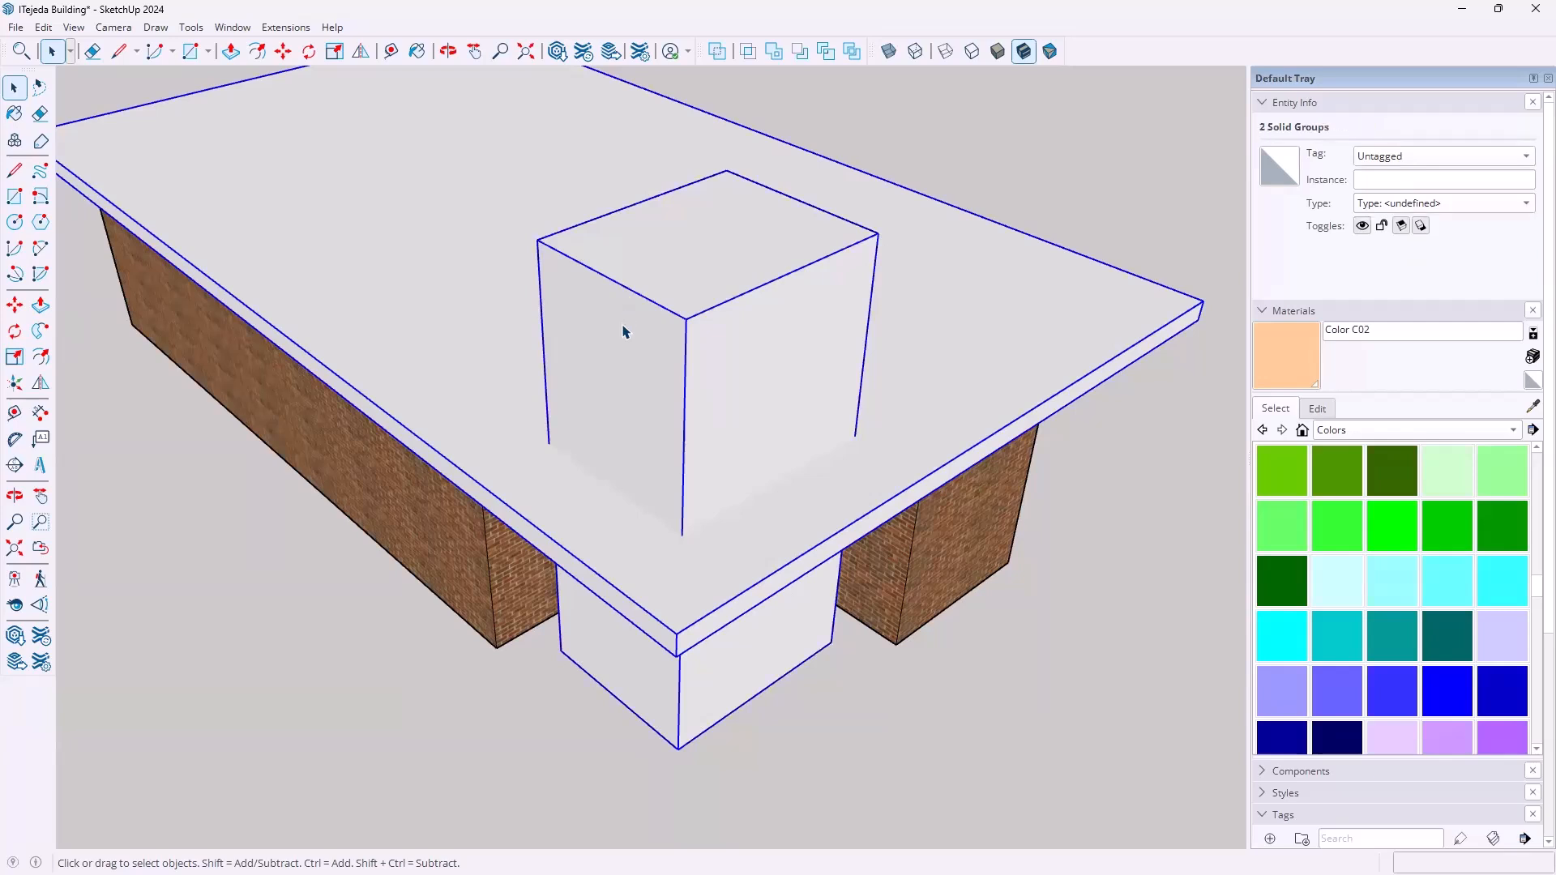
pyautogui.rightClick(629, 393)
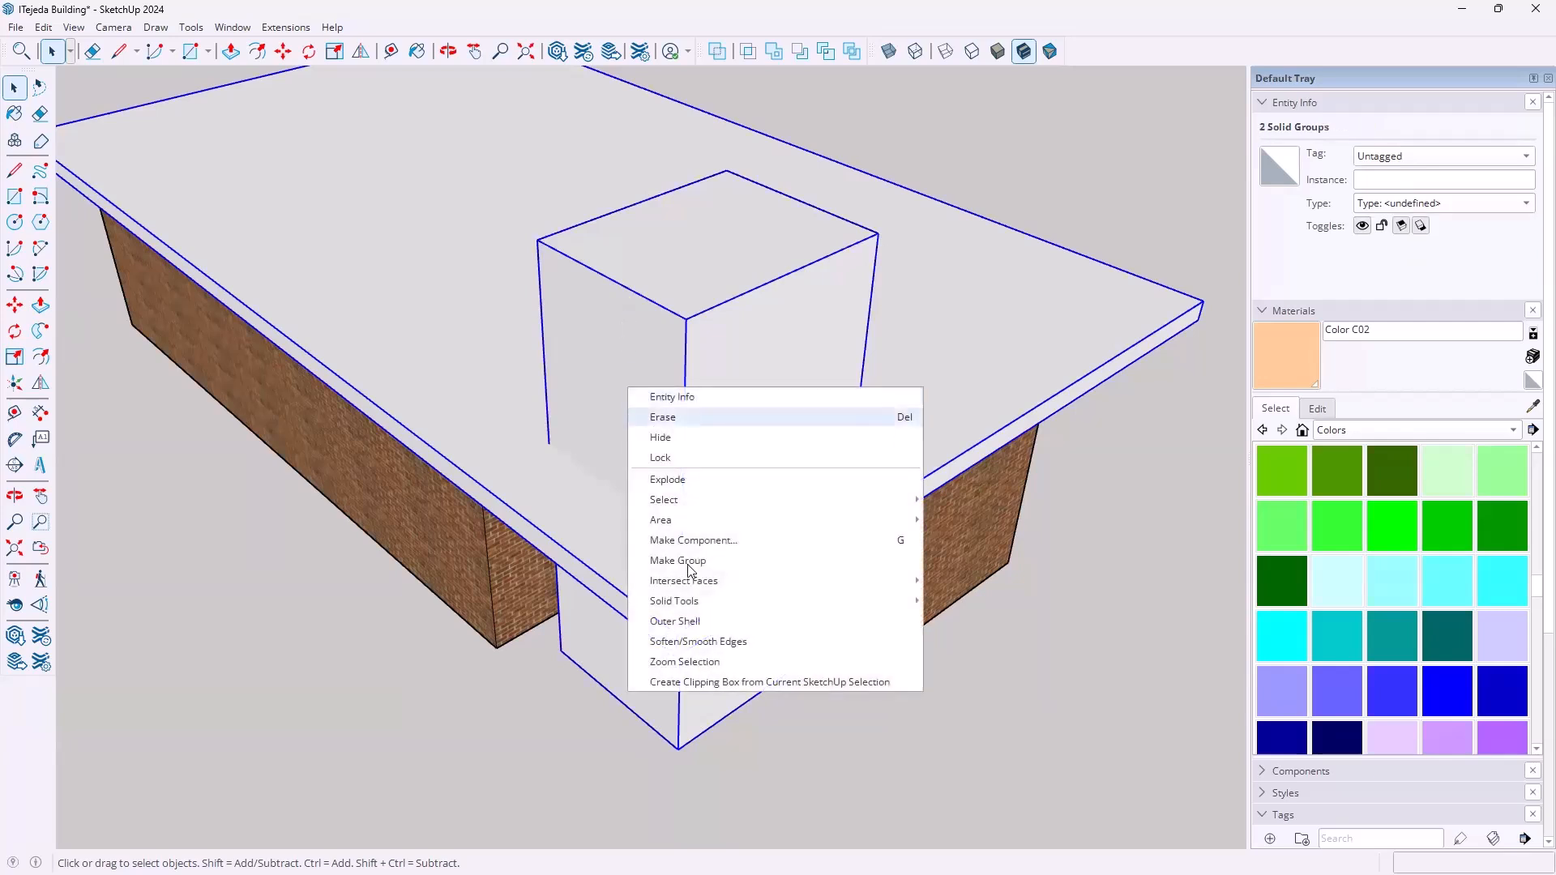
pyautogui.moveTo(693, 583)
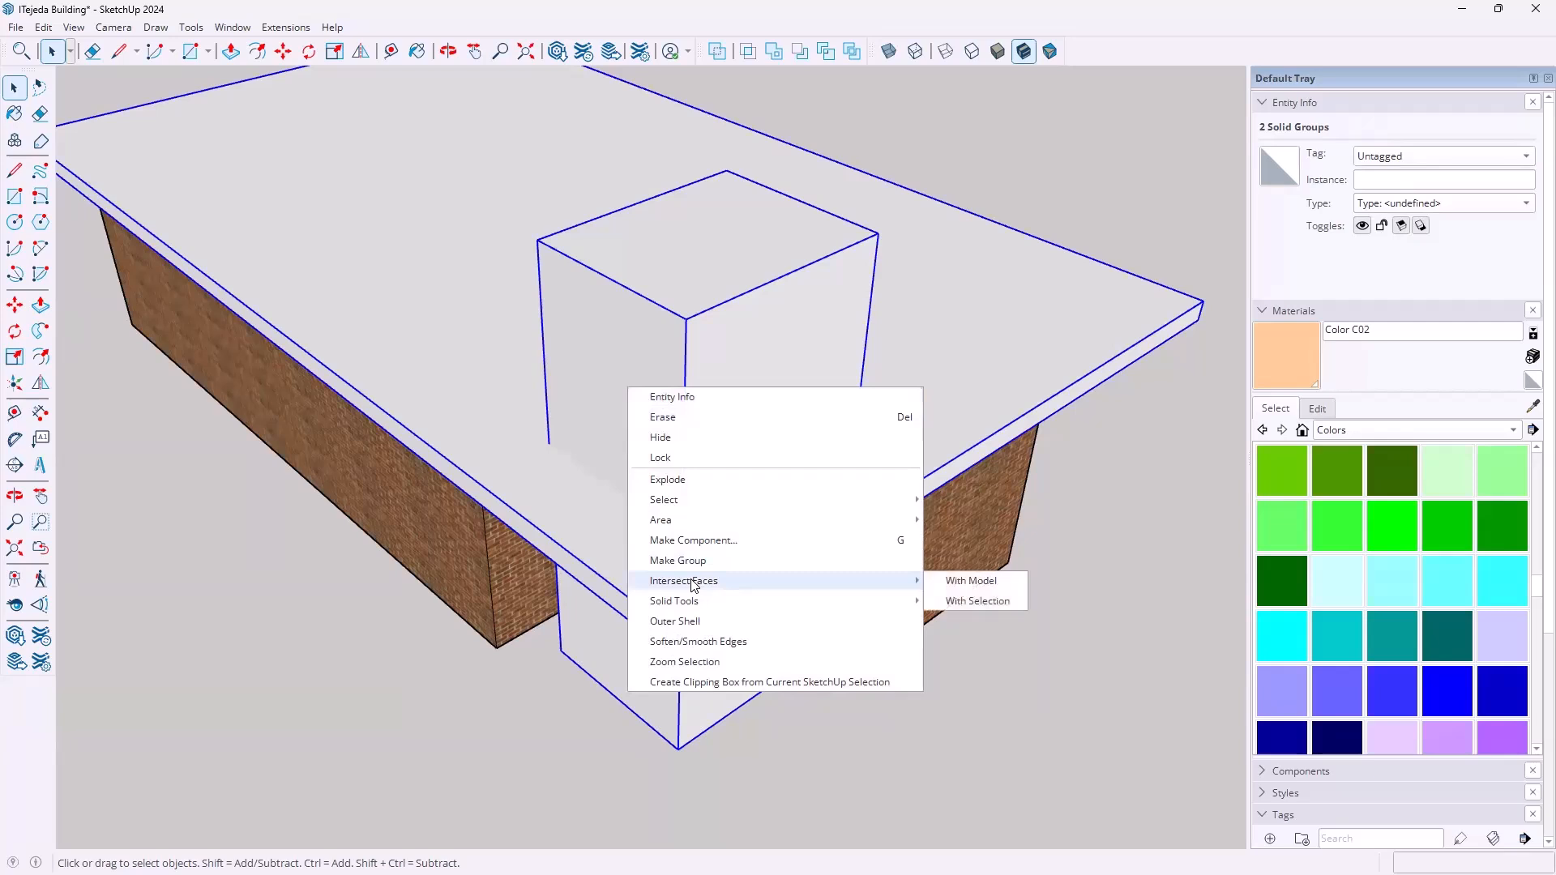
pyautogui.click(989, 600)
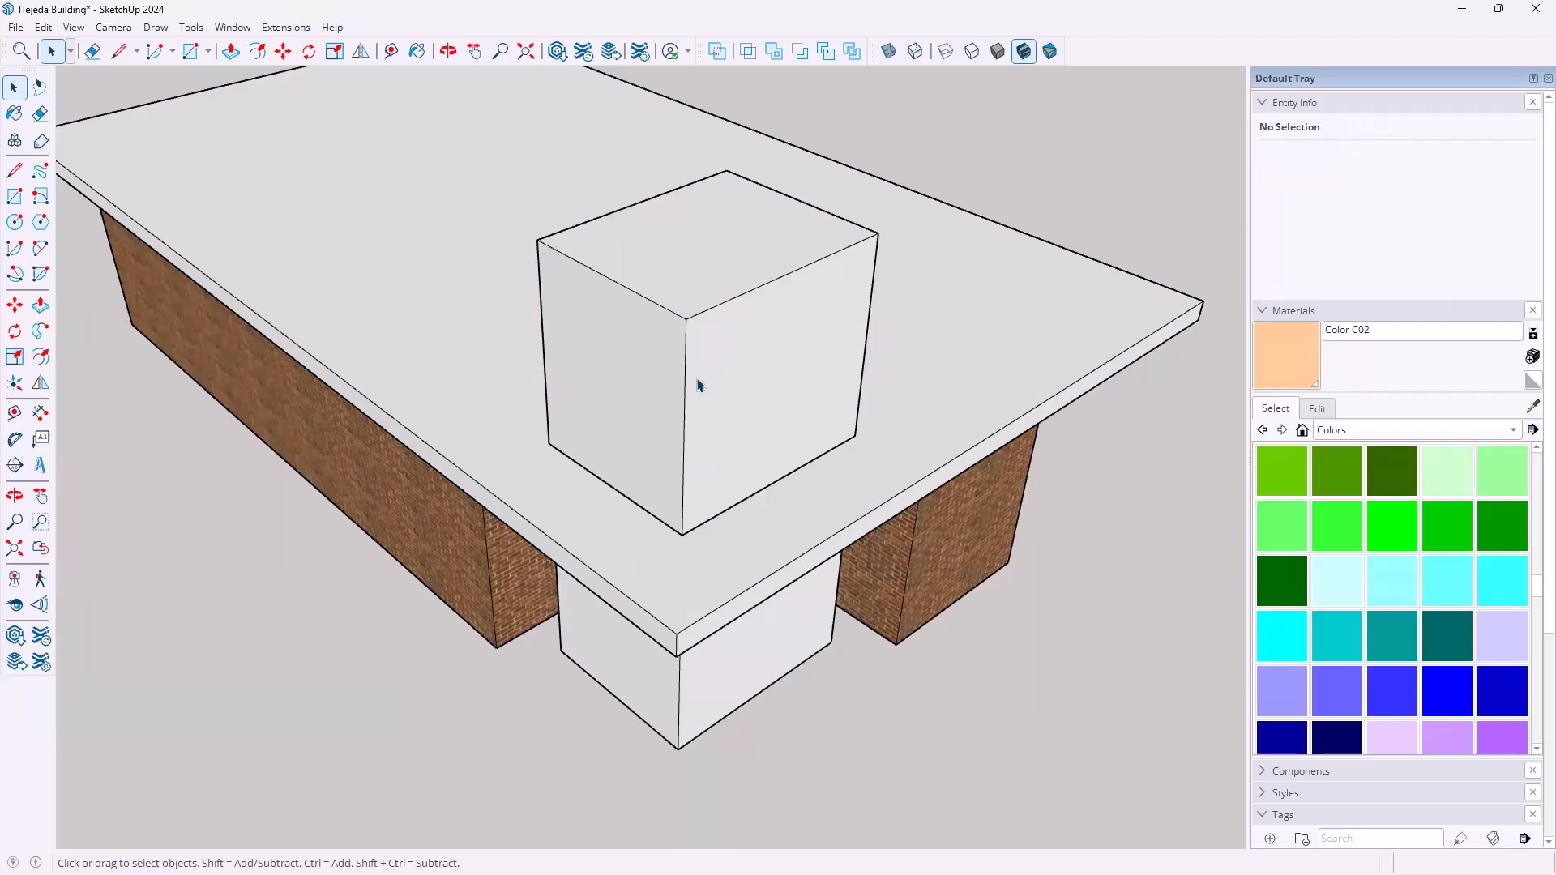
# Delete the box group, keeping the intersection edges on the roof slab
pyautogui.click(683, 328)
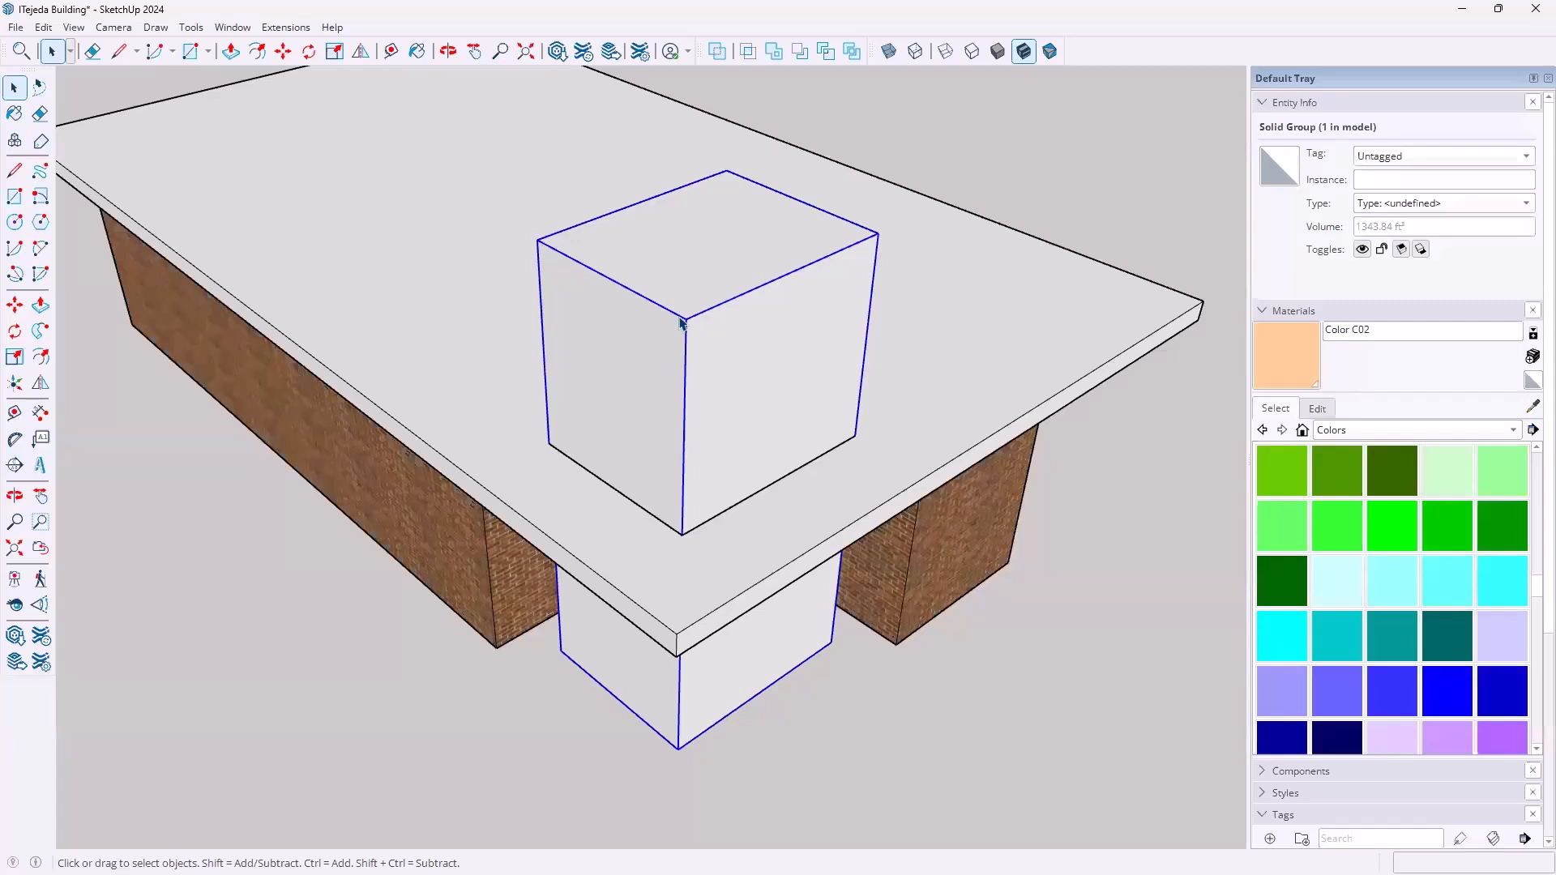
pyautogui.press('Delete')
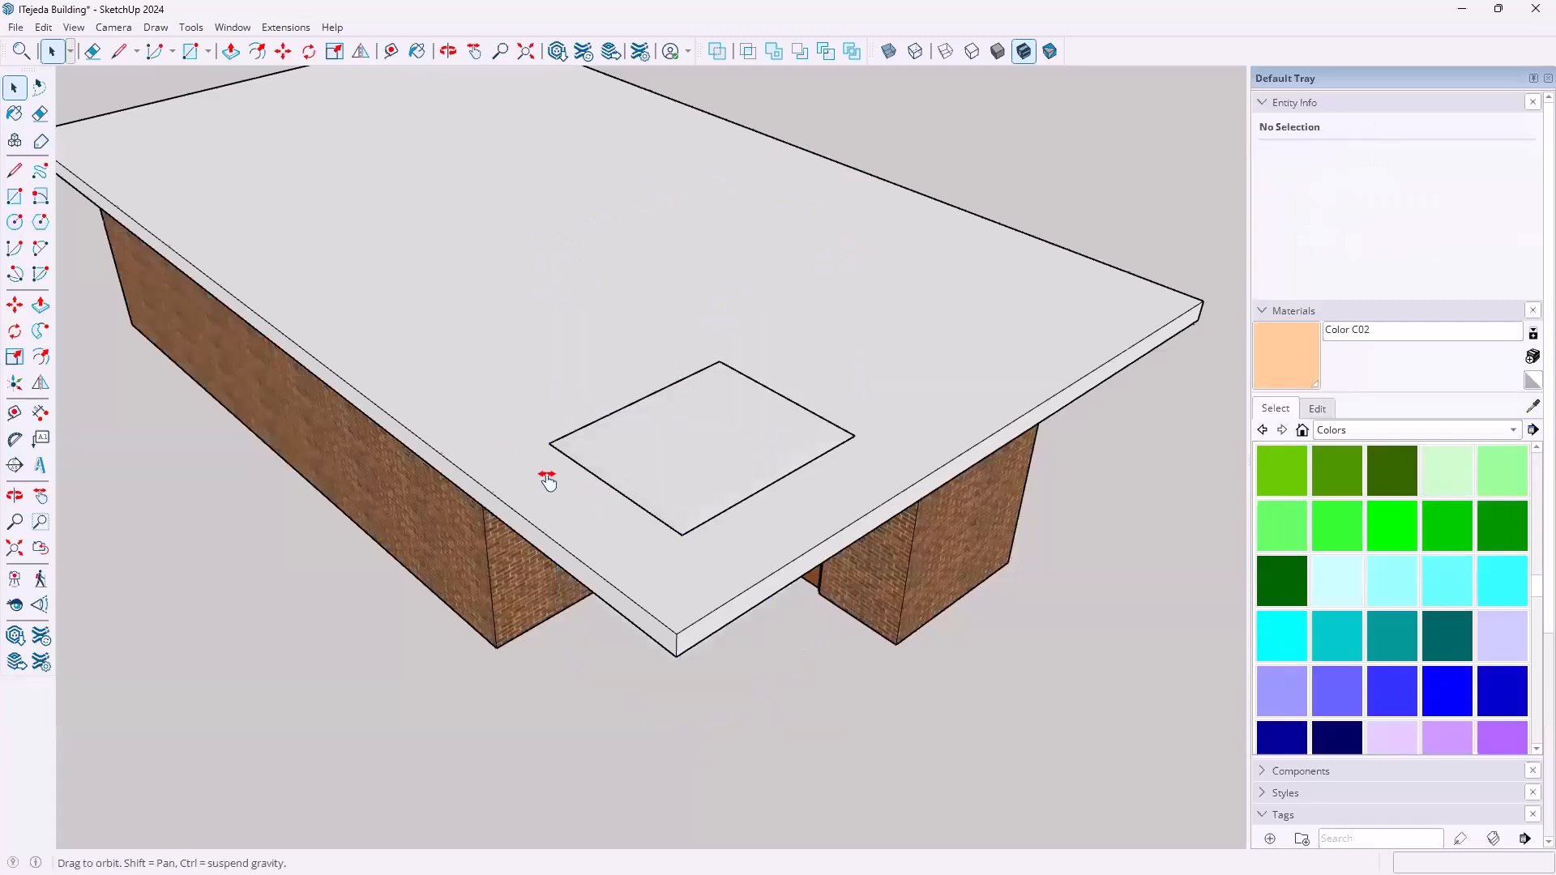
pyautogui.moveTo(548, 481); pyautogui.dragTo(580, 513, button='middle')
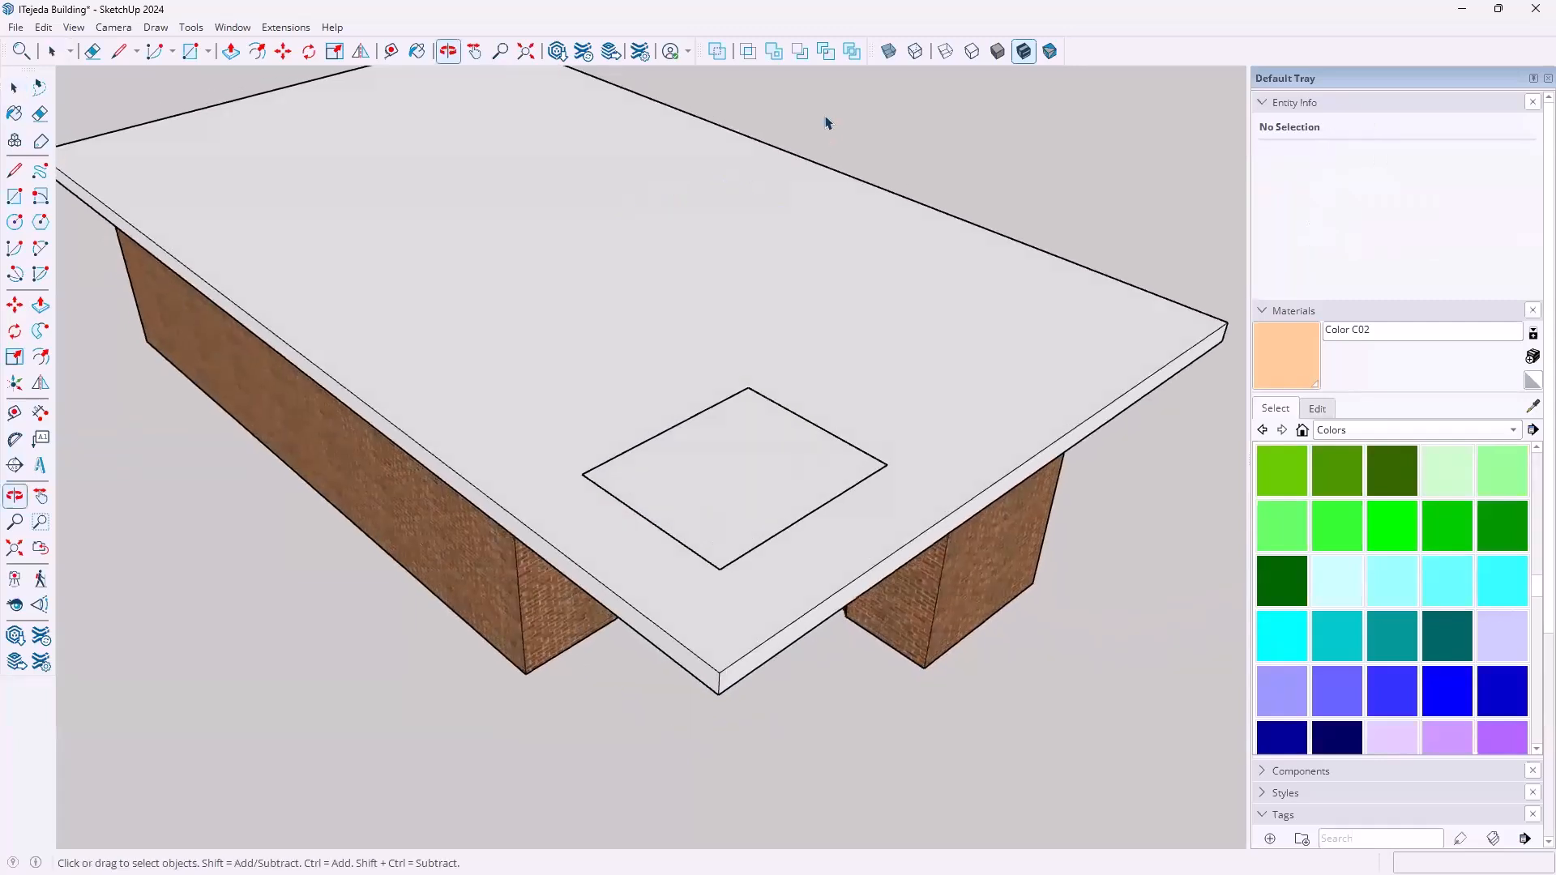
# Turn on X-ray display and delete the lower intersection rectangle on the underside of the roof slab
pyautogui.click(890, 51)
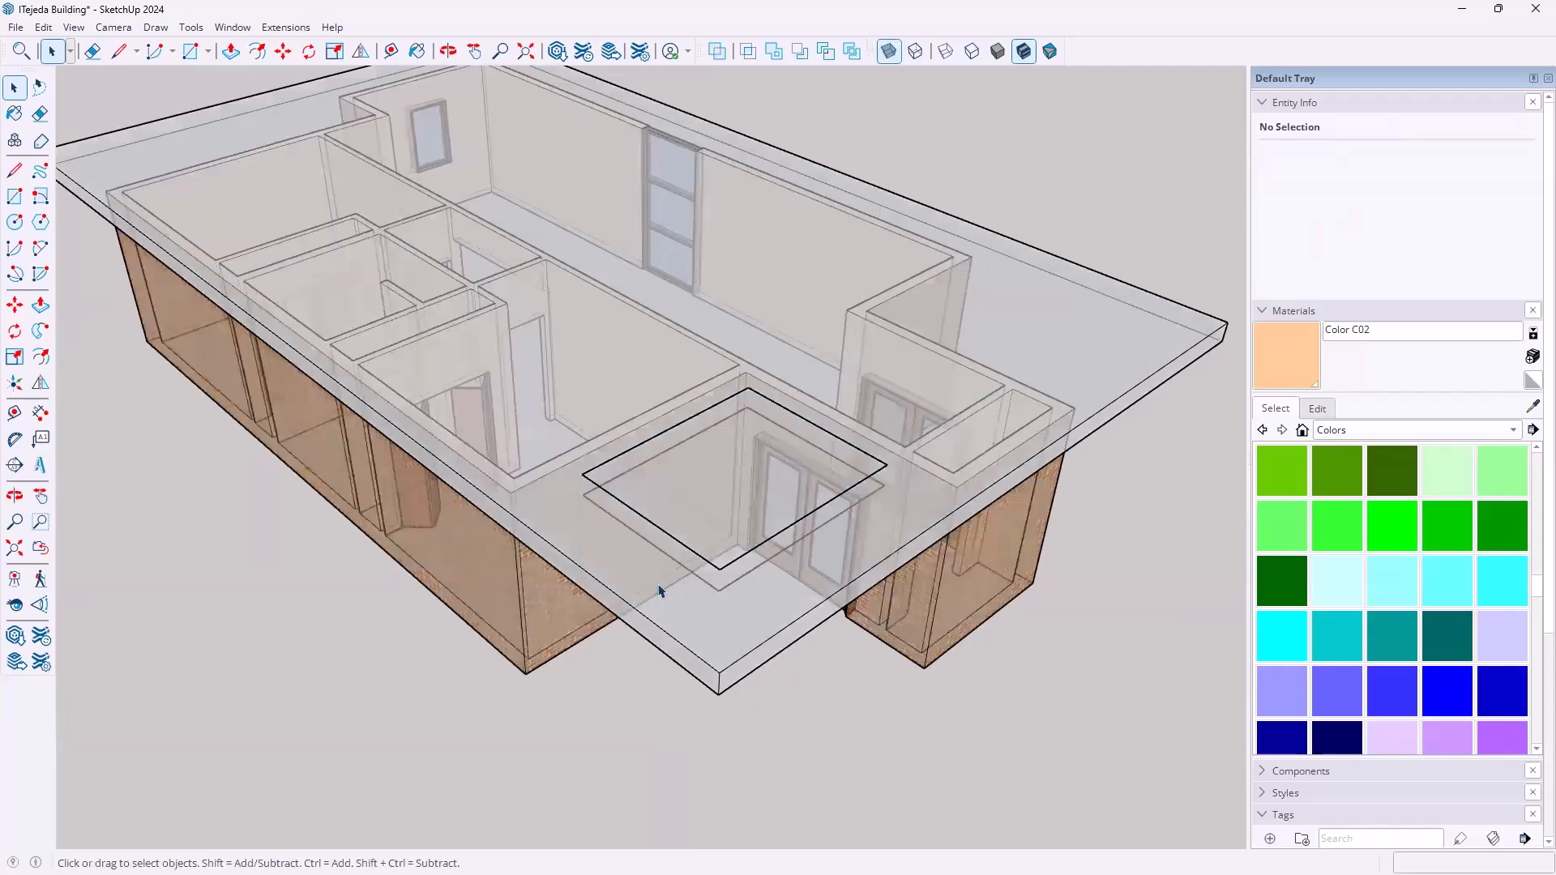
pyautogui.moveTo(721, 554); pyautogui.dragTo(514, 539, button='middle')
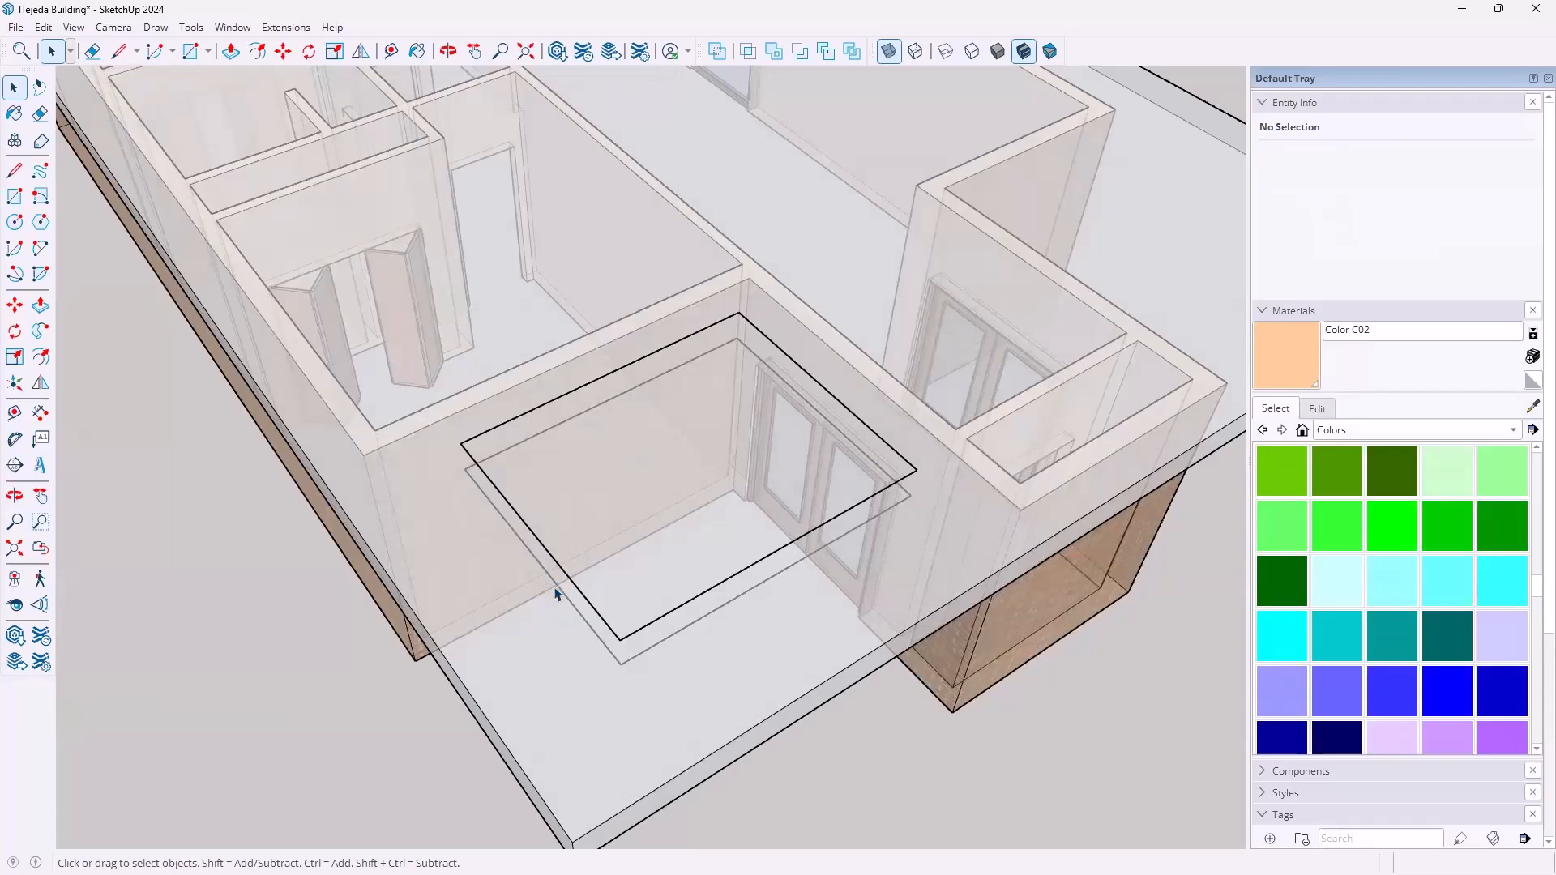
pyautogui.click(584, 621)
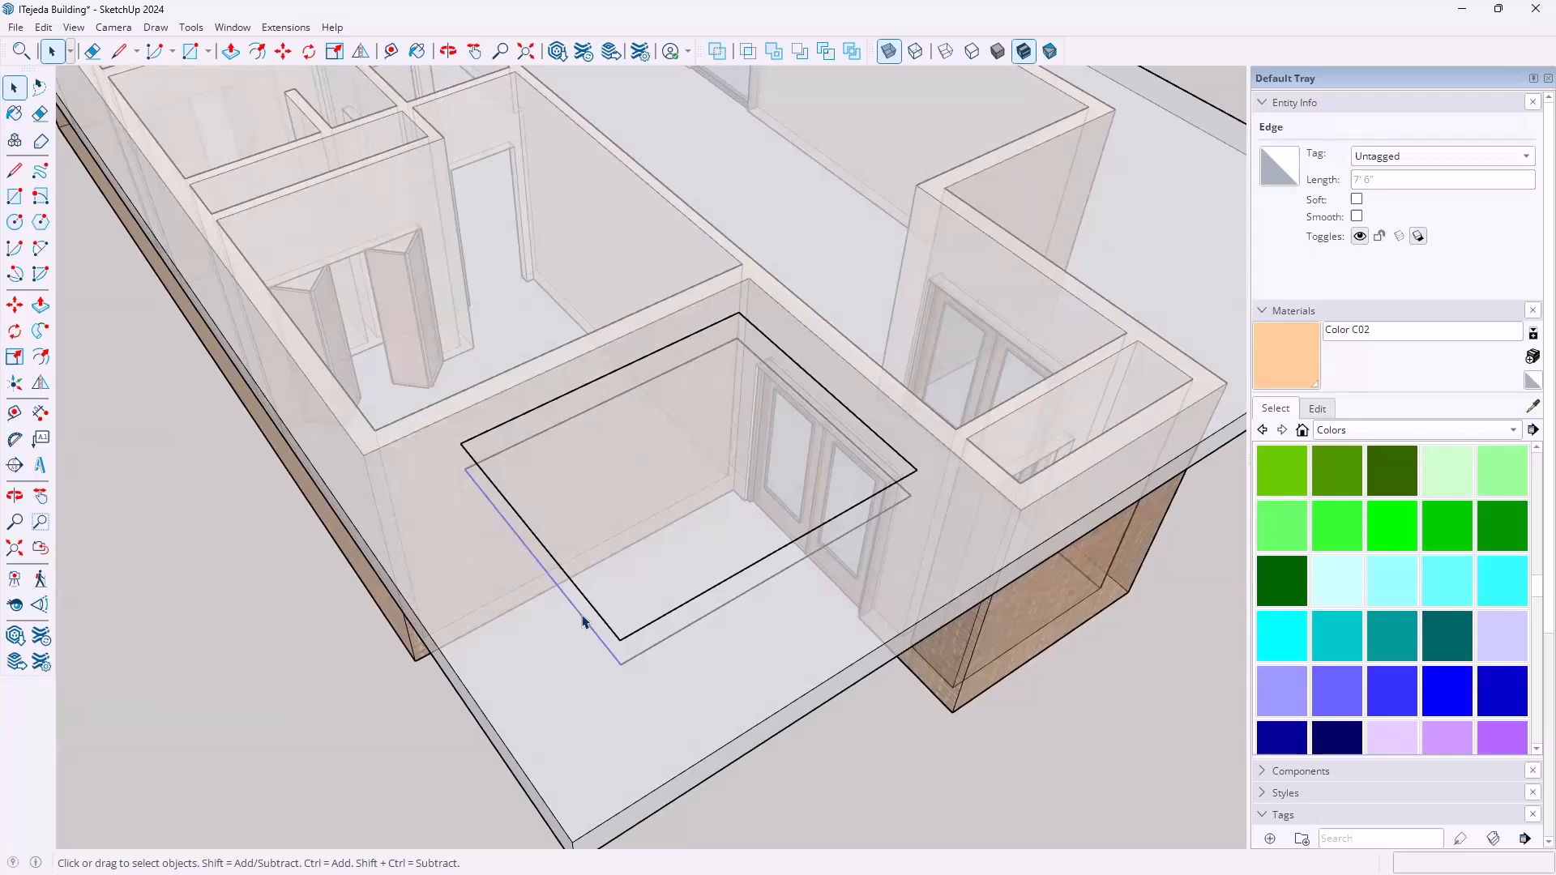
pyautogui.tripleClick(584, 622)
pyautogui.press('Delete')
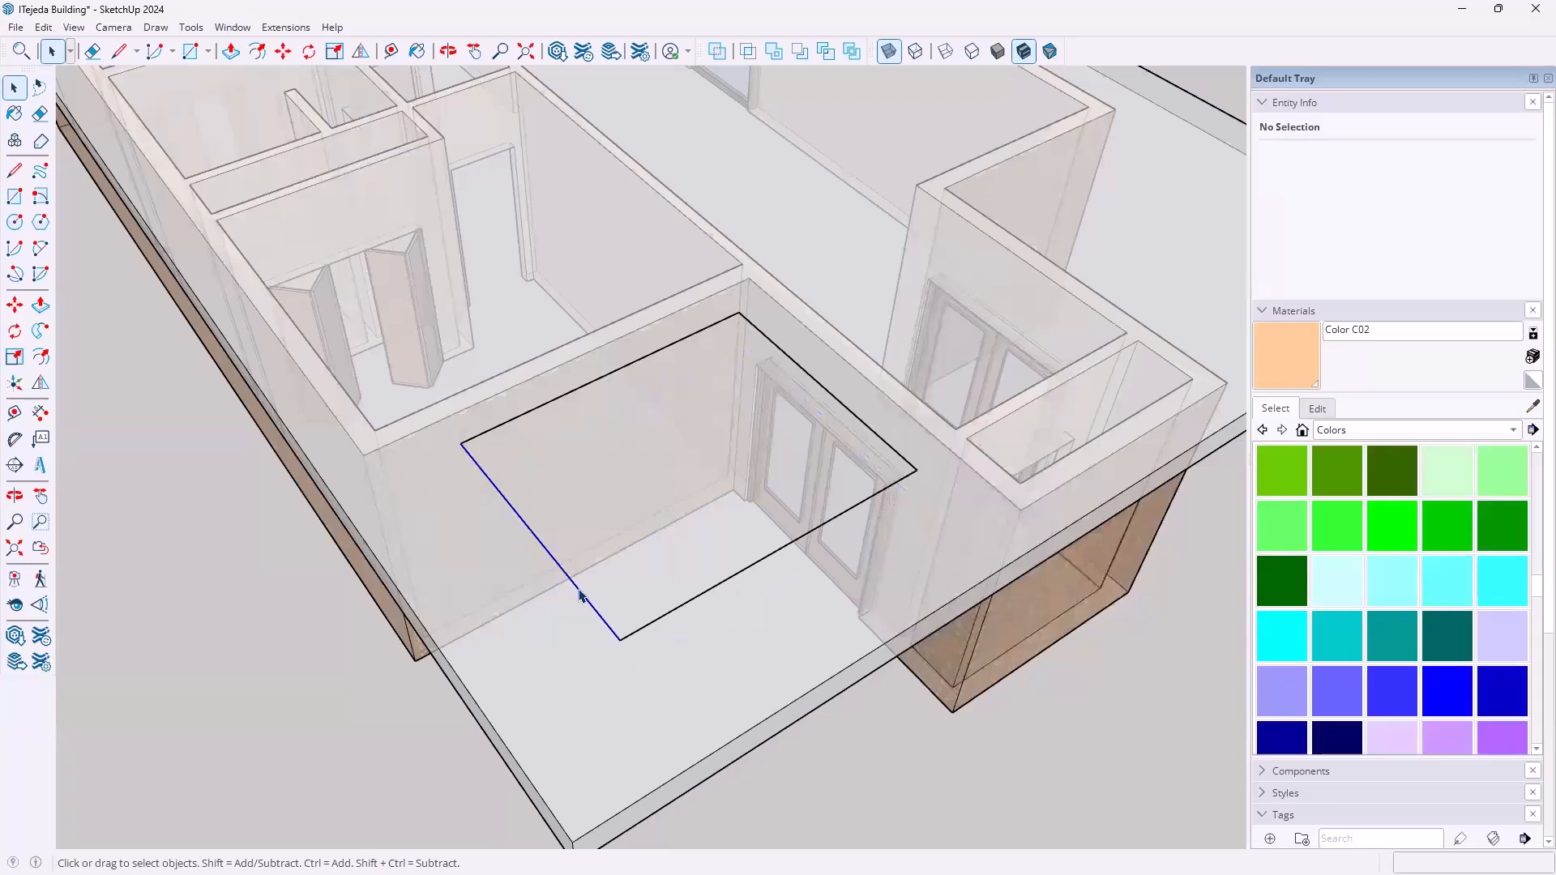
# Turn off X-ray display and hide the roof slab group, leaving the upper intersection rectangle in view
pyautogui.click(580, 596)
pyautogui.click(621, 422)
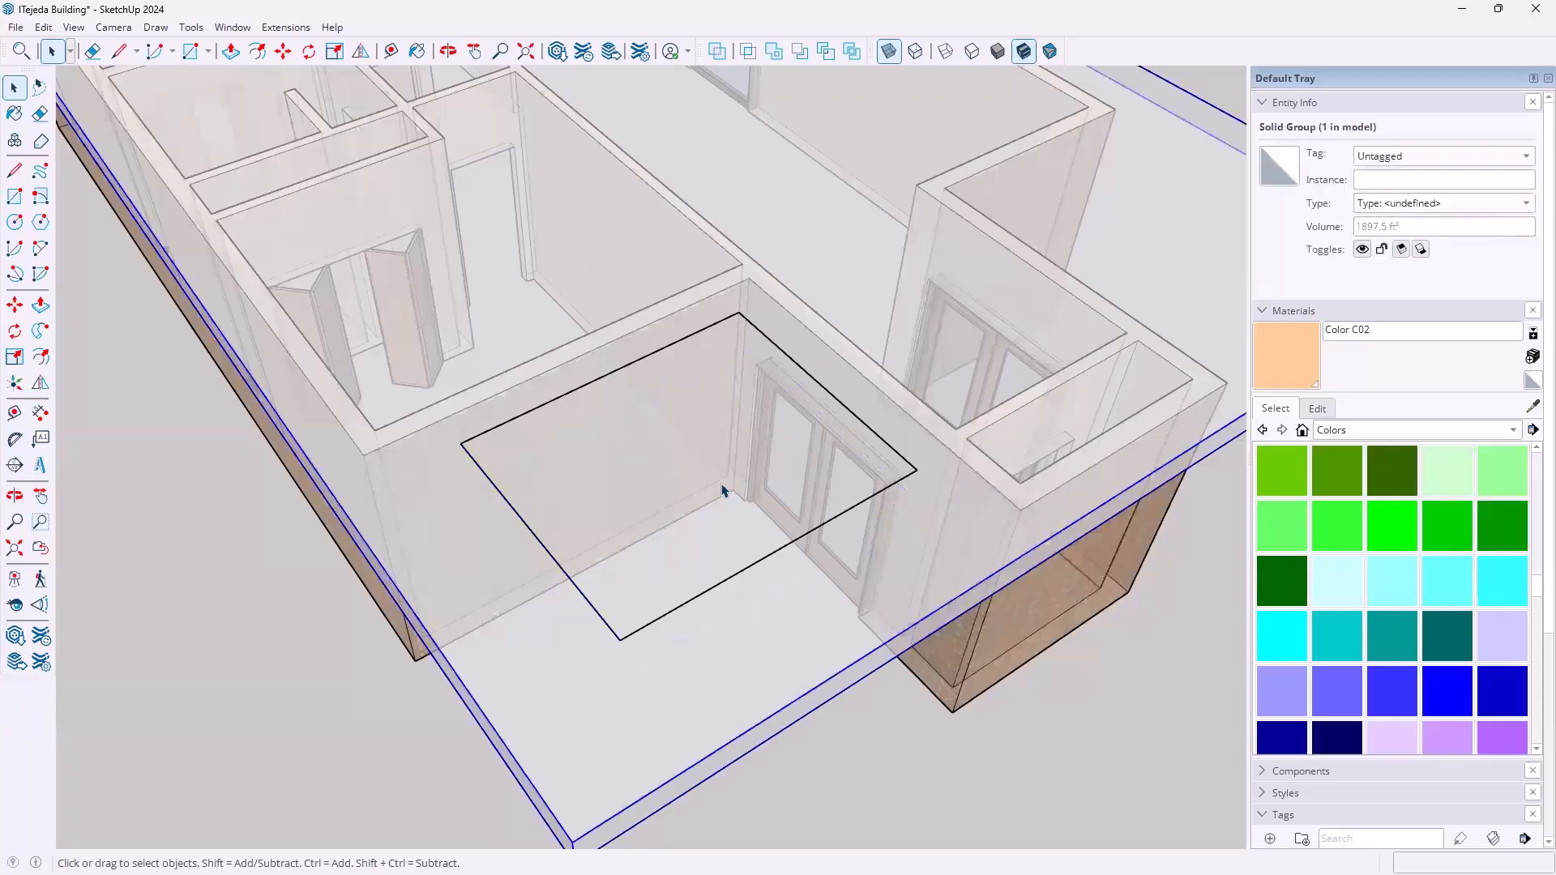
pyautogui.scroll(-3, 728, 487)
pyautogui.moveTo(497, 591); pyautogui.dragTo(872, 8, button='middle')
pyautogui.click(889, 51)
pyautogui.press('space')
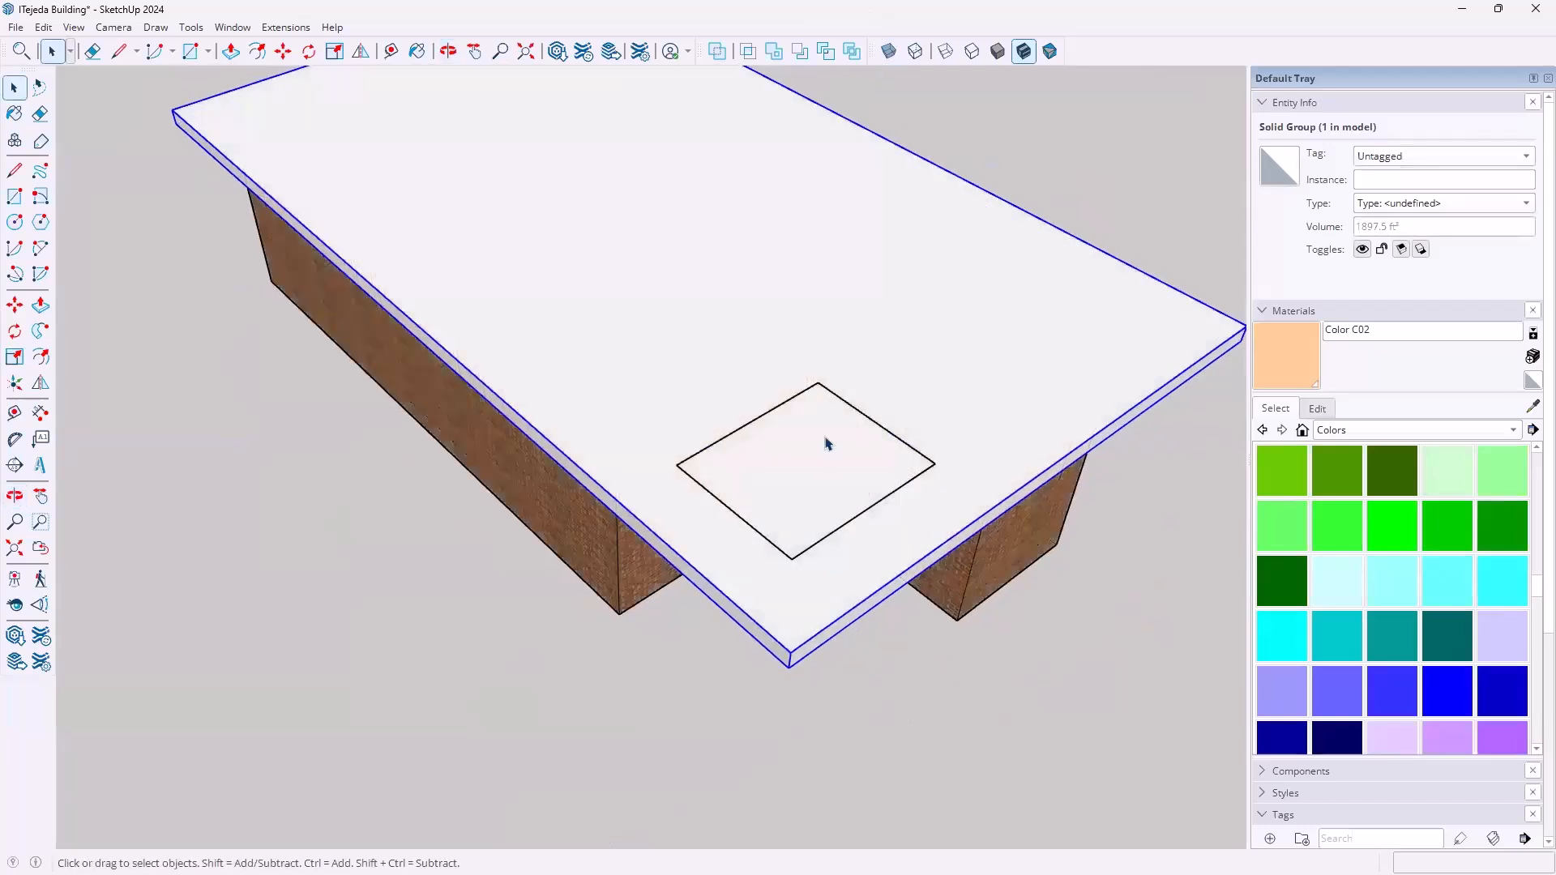
pyautogui.rightClick(734, 603)
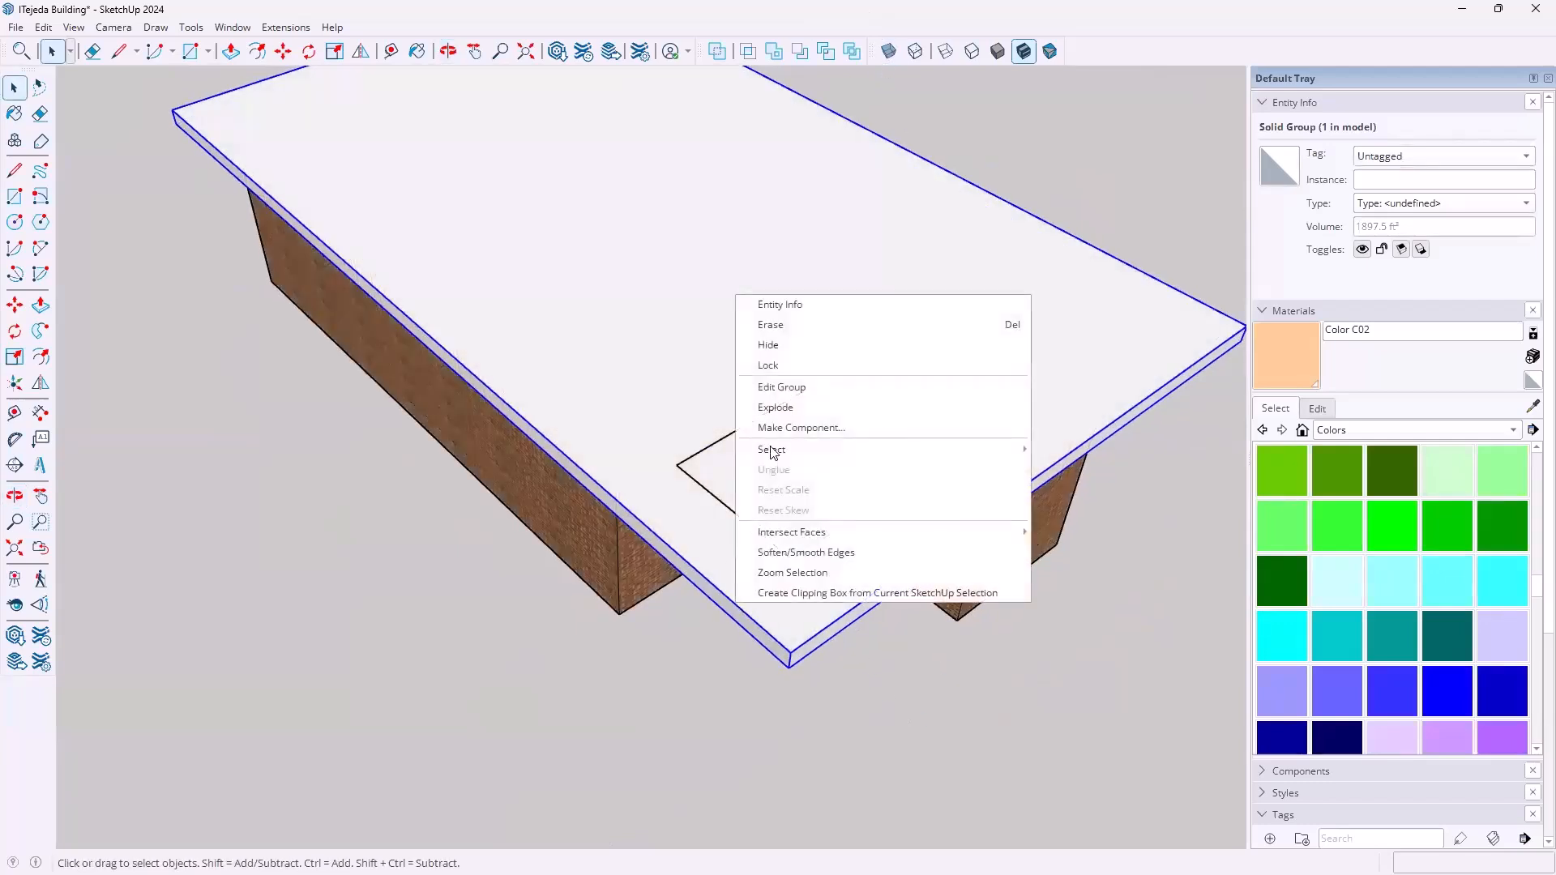
pyautogui.click(765, 351)
# Select all four edges of the remaining intersection rectangle above the patio and cut them to the clipboard
pyautogui.moveTo(701, 438); pyautogui.dragTo(681, 487, button='middle')
pyautogui.scroll(4, 681, 488)
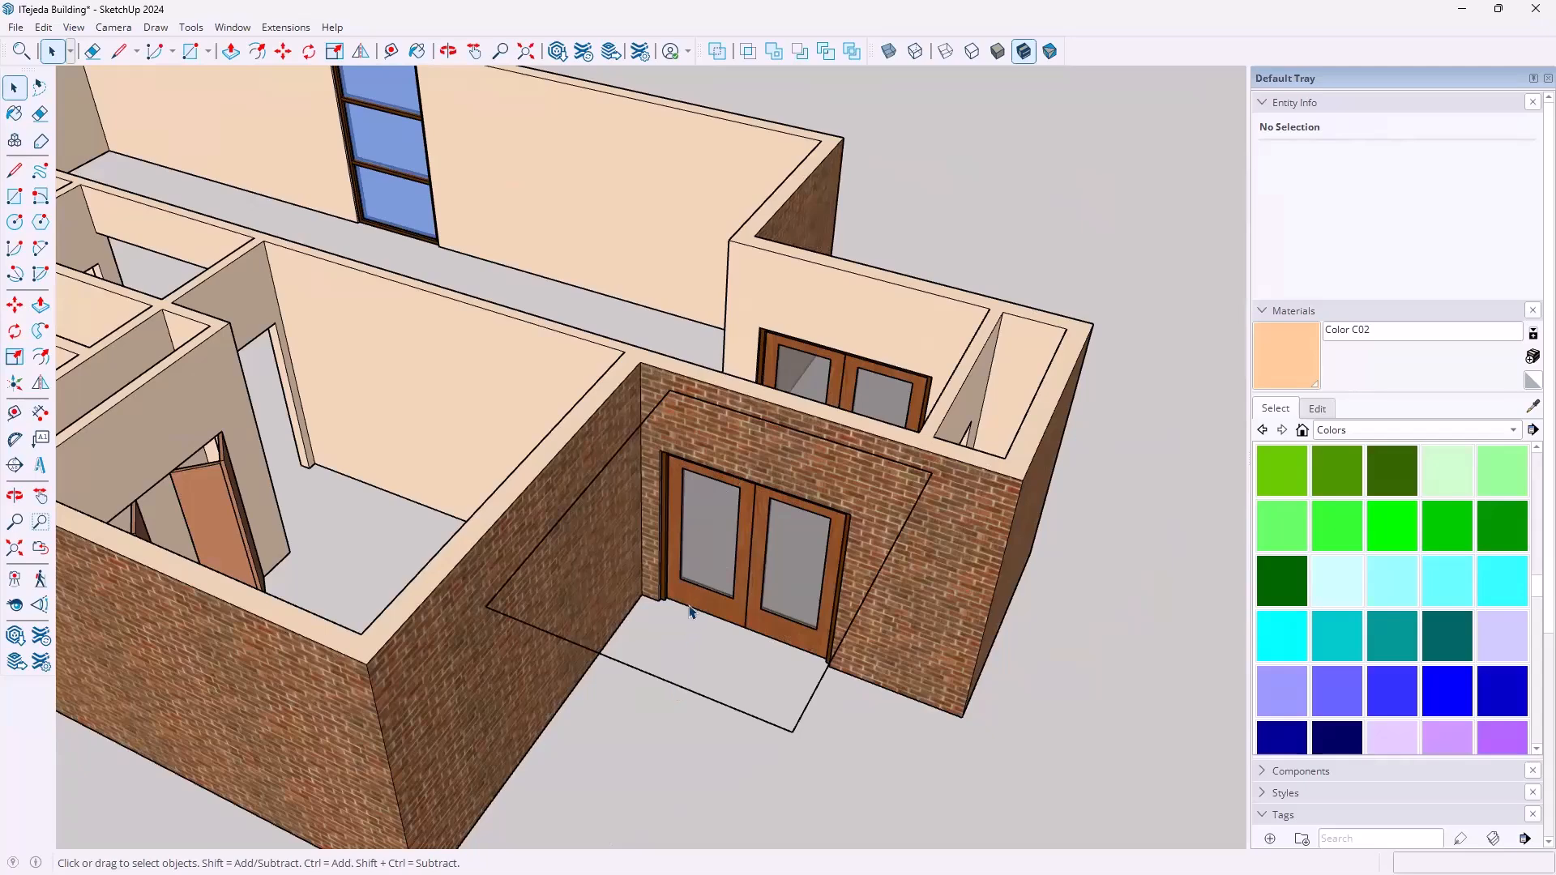
pyautogui.moveTo(771, 445); pyautogui.dragTo(517, 754, button='middle')
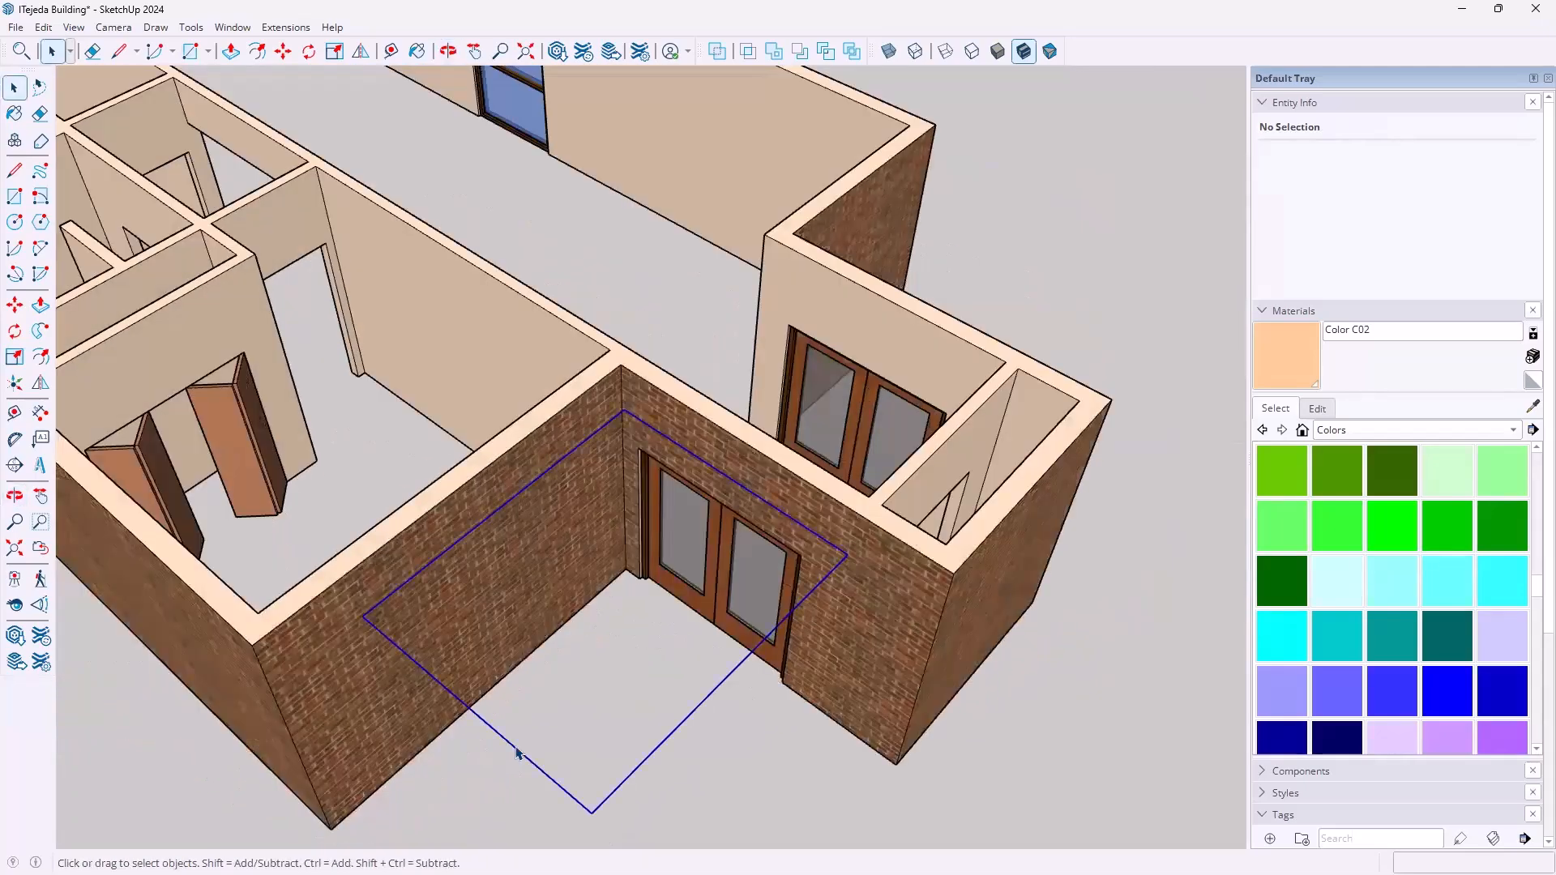
pyautogui.click(516, 754)
pyautogui.rightClick(516, 754)
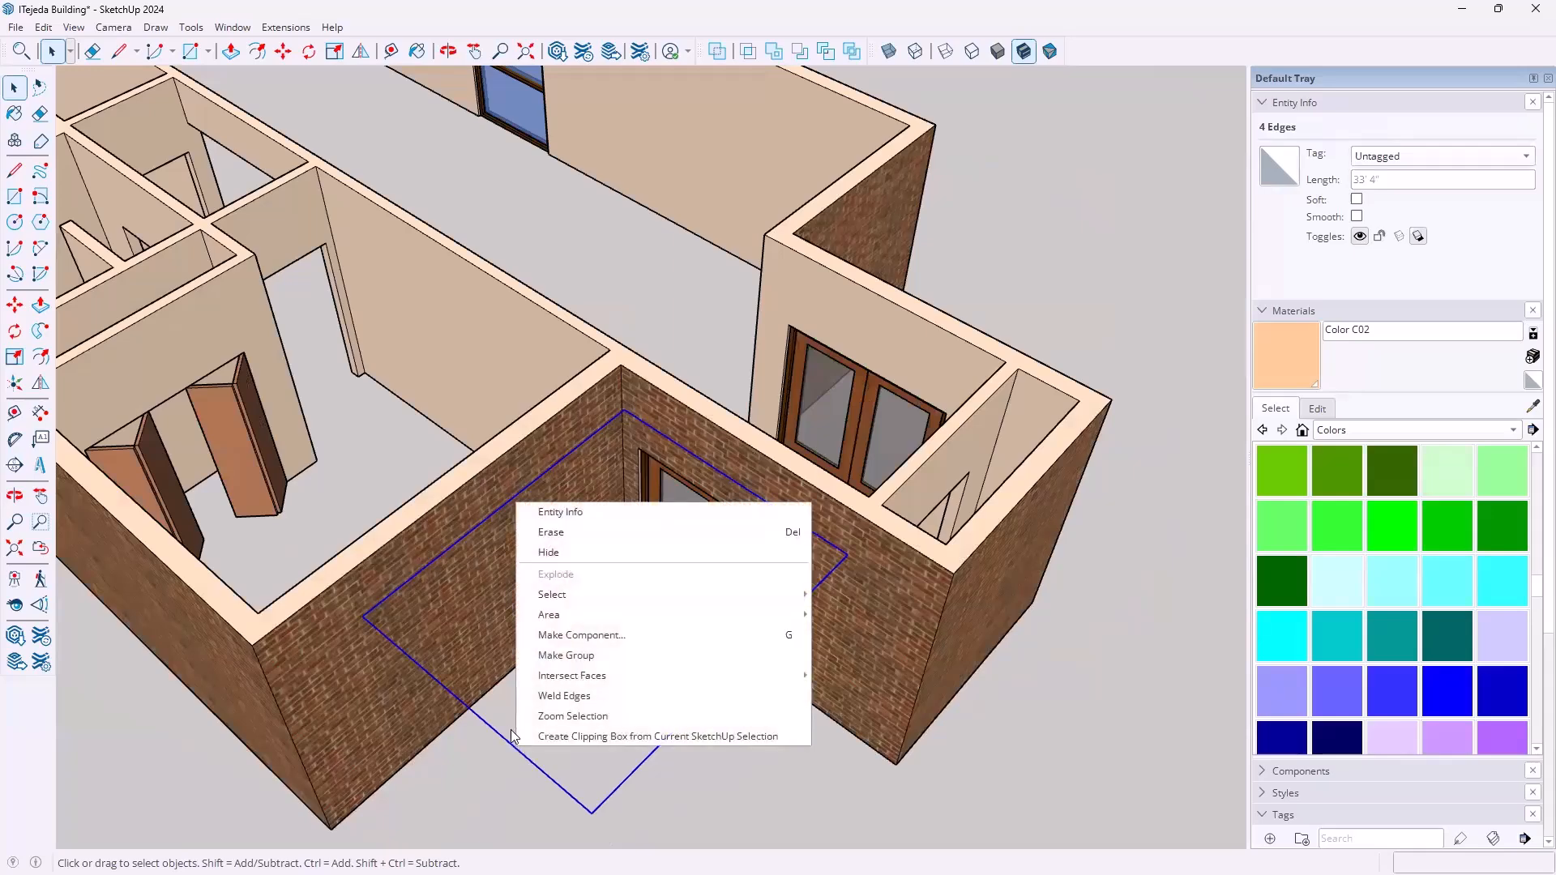
pyautogui.click(74, 27)
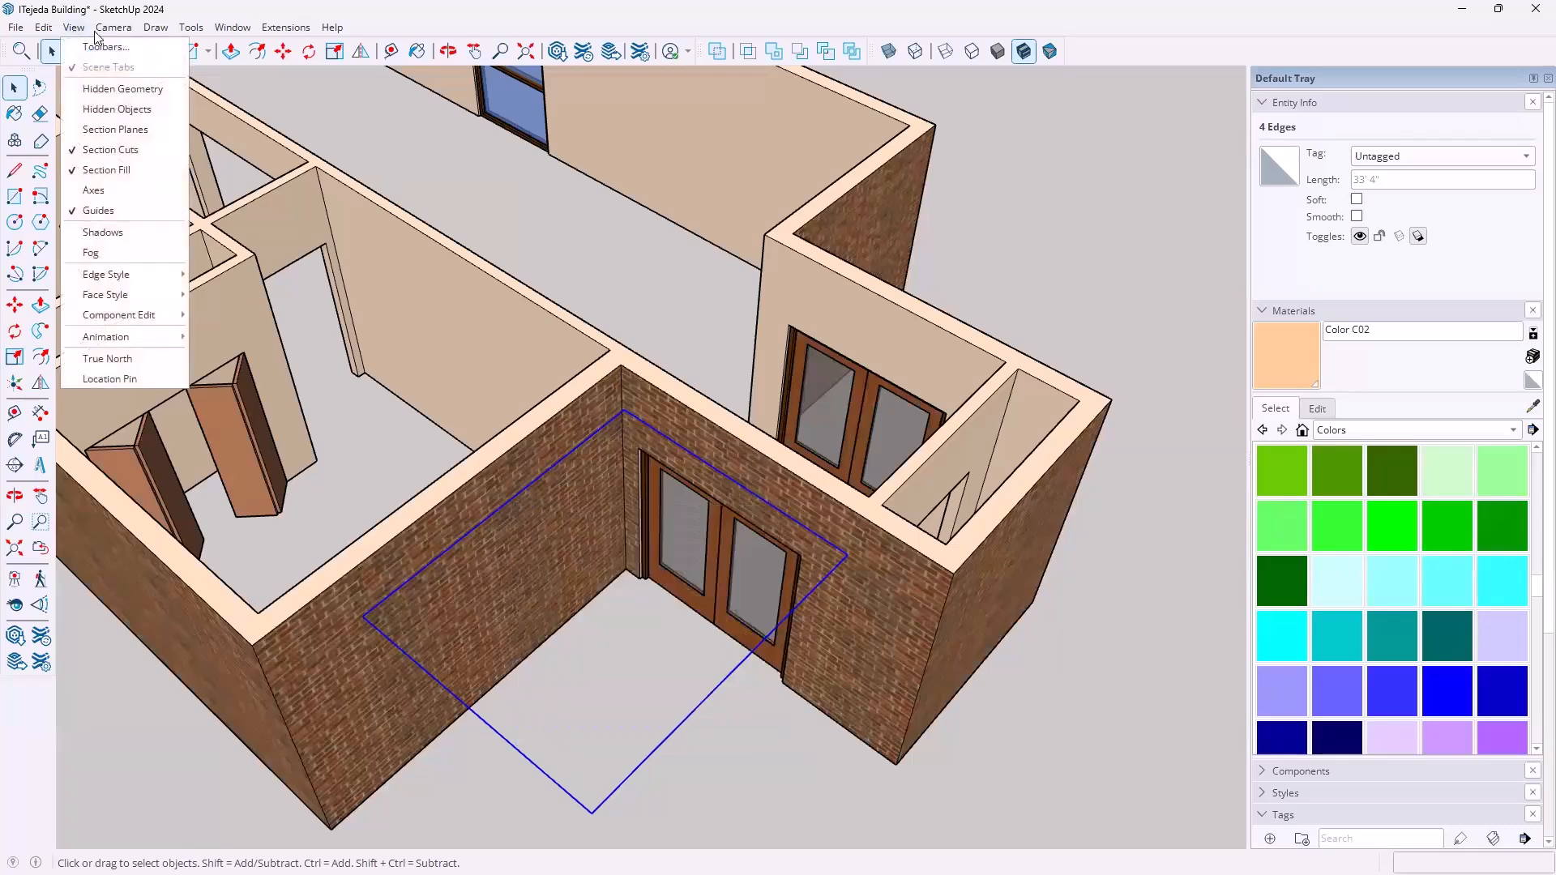
pyautogui.moveTo(45, 31)
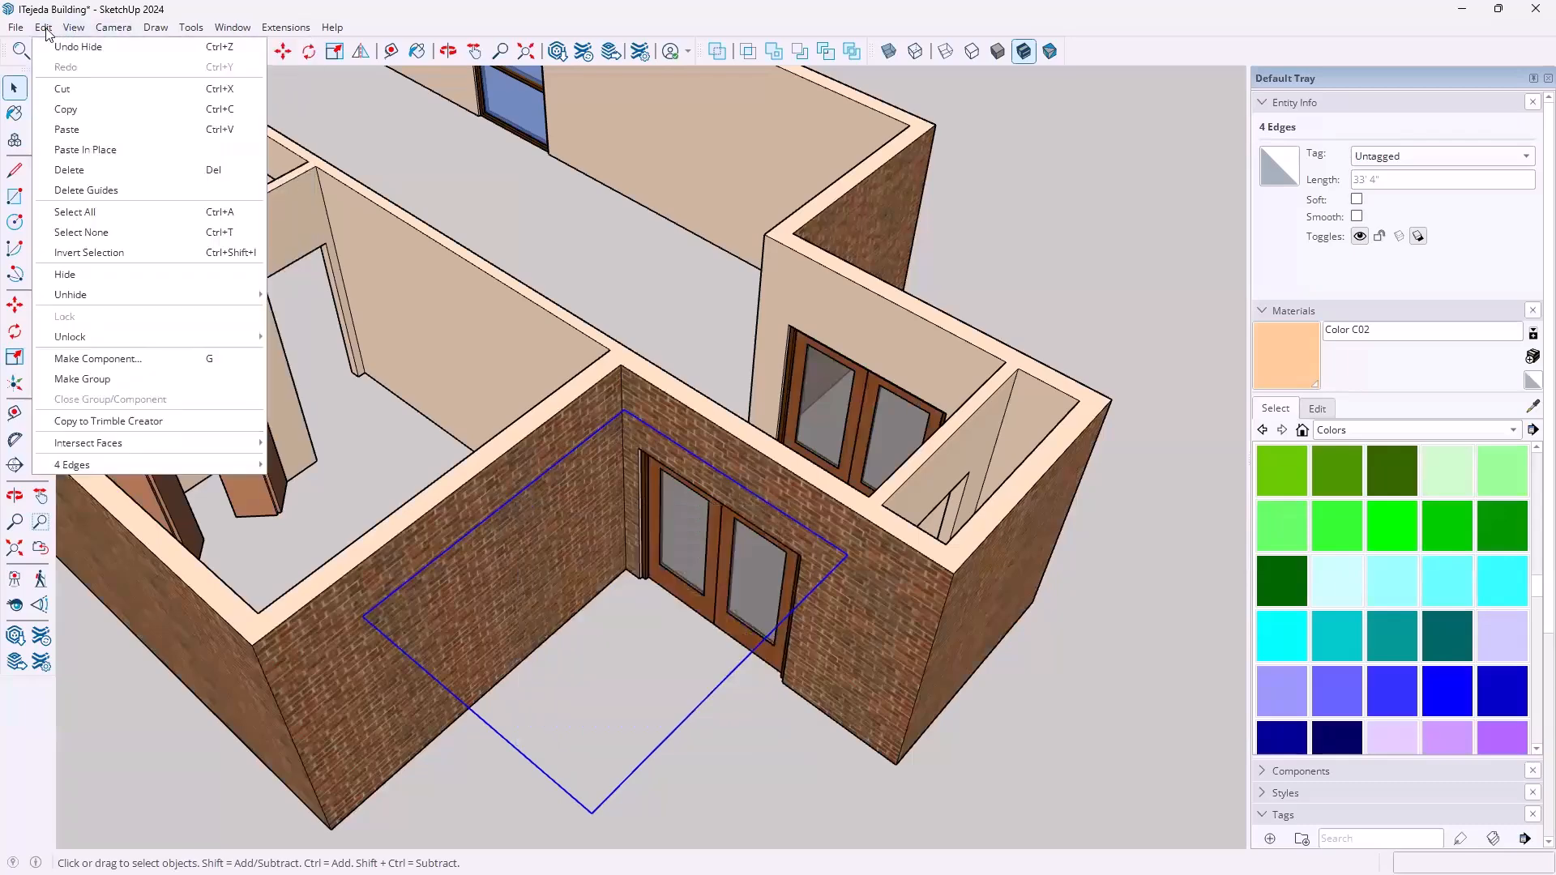
pyautogui.click(65, 89)
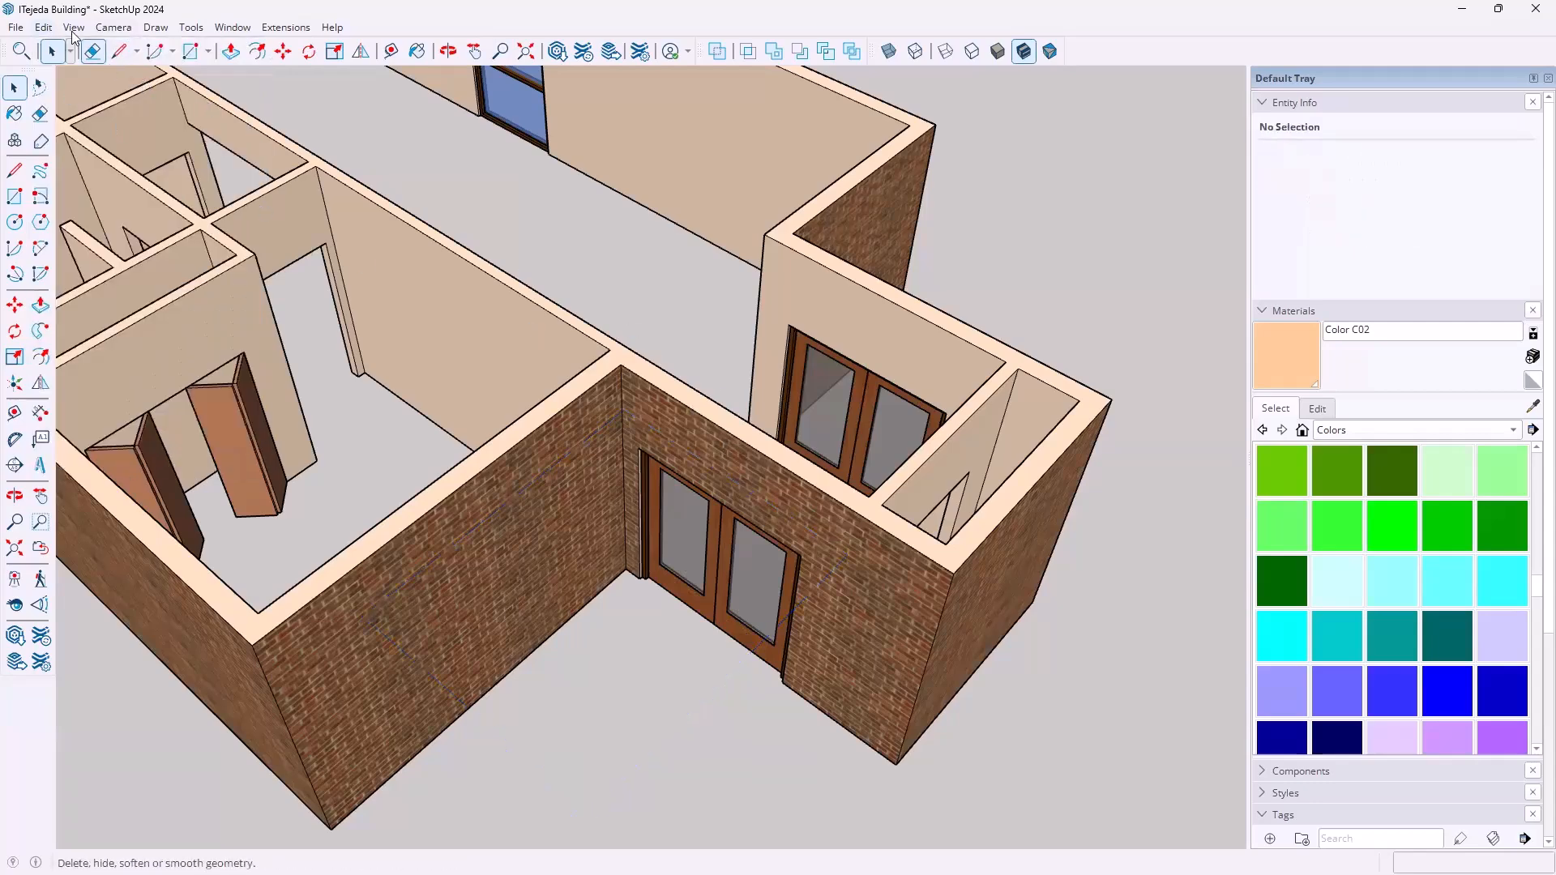
# Unhide the roof slab group over the walls
pyautogui.click(43, 29)
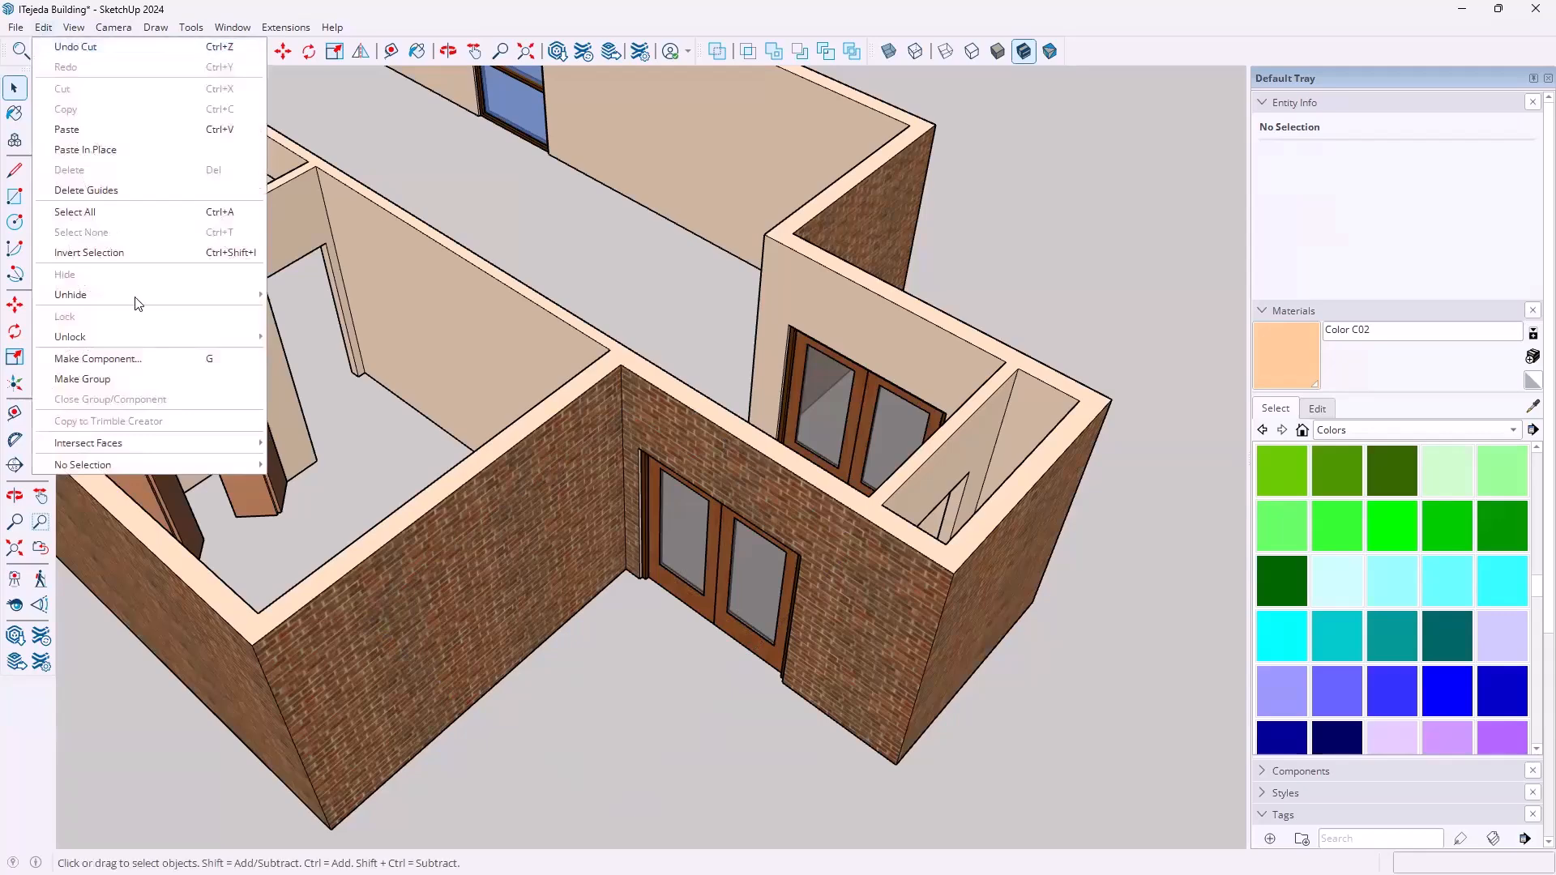
pyautogui.moveTo(140, 297)
pyautogui.click(299, 320)
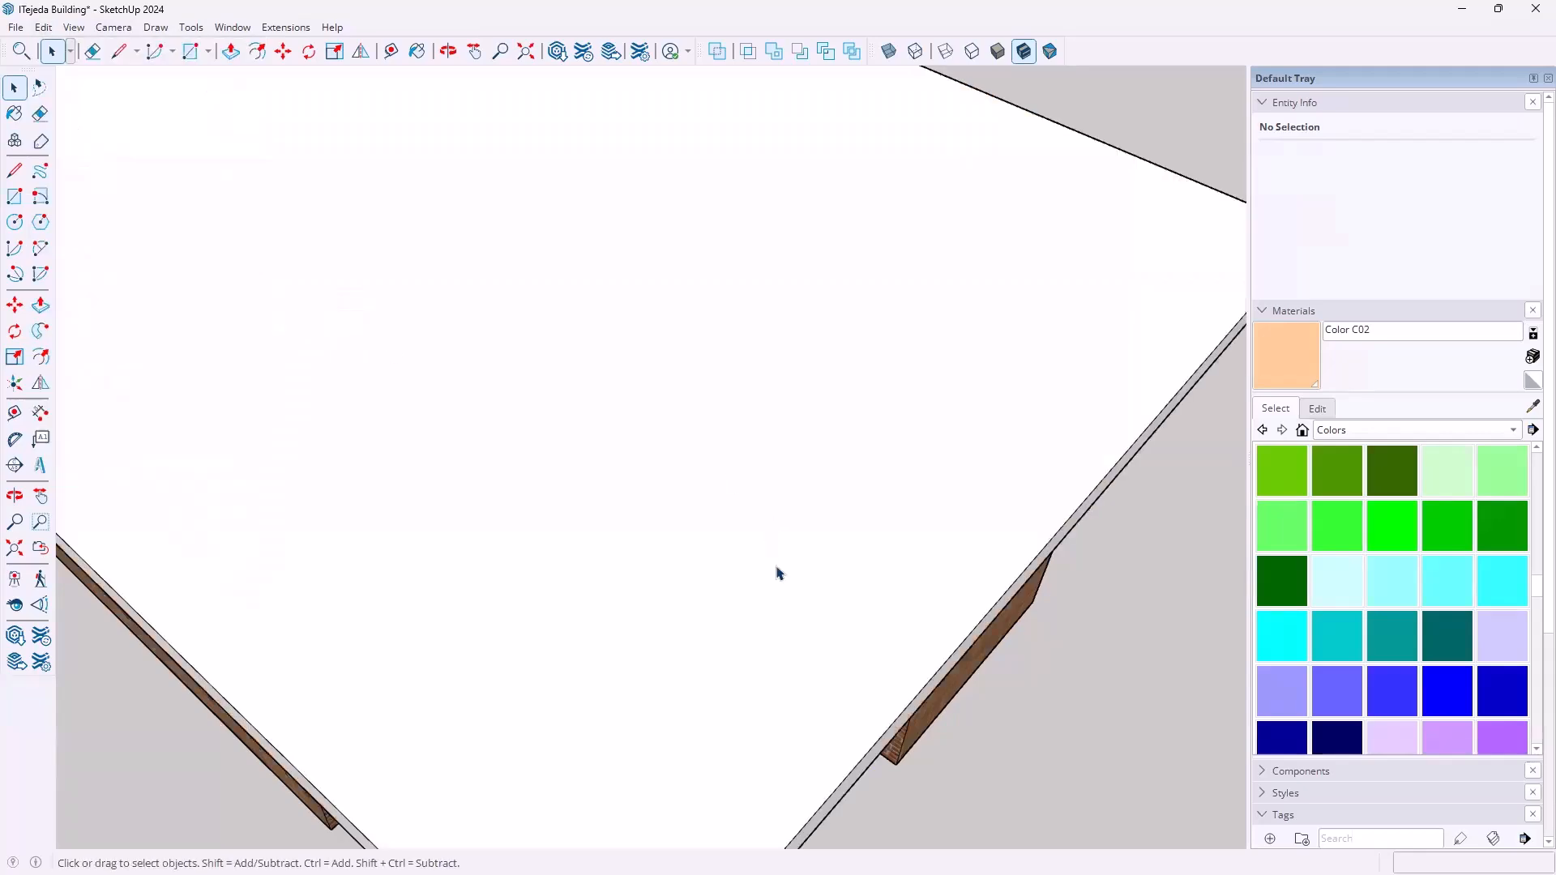
pyautogui.scroll(-3, 796, 580)
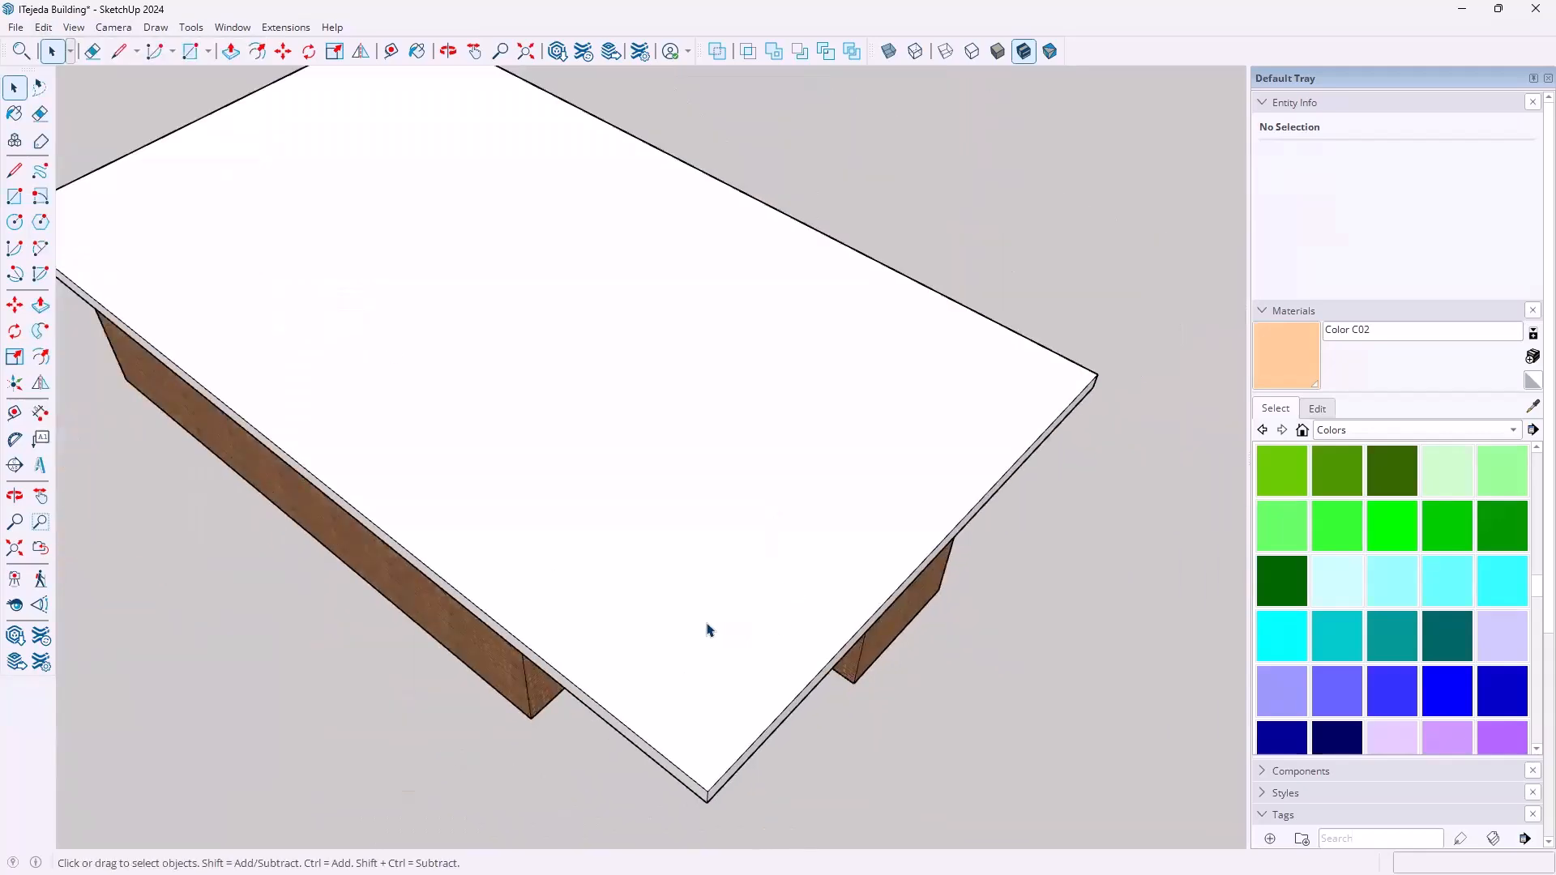
# Open the roof slab group for editing and paste the cut rectangle edges in place on its upper surface
pyautogui.doubleClick(708, 630)
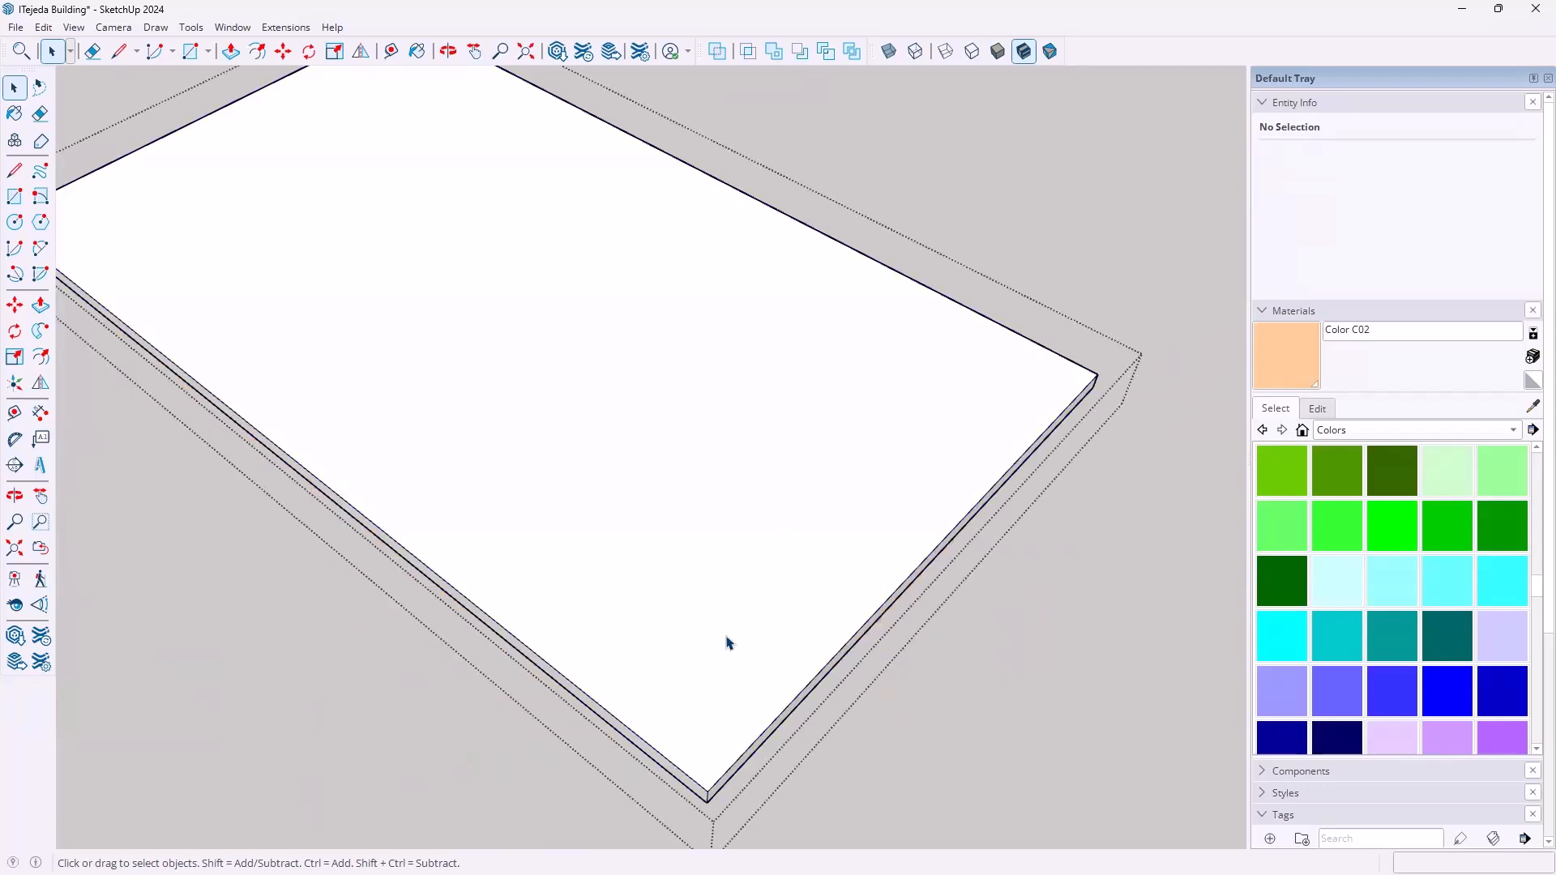
pyautogui.click(44, 29)
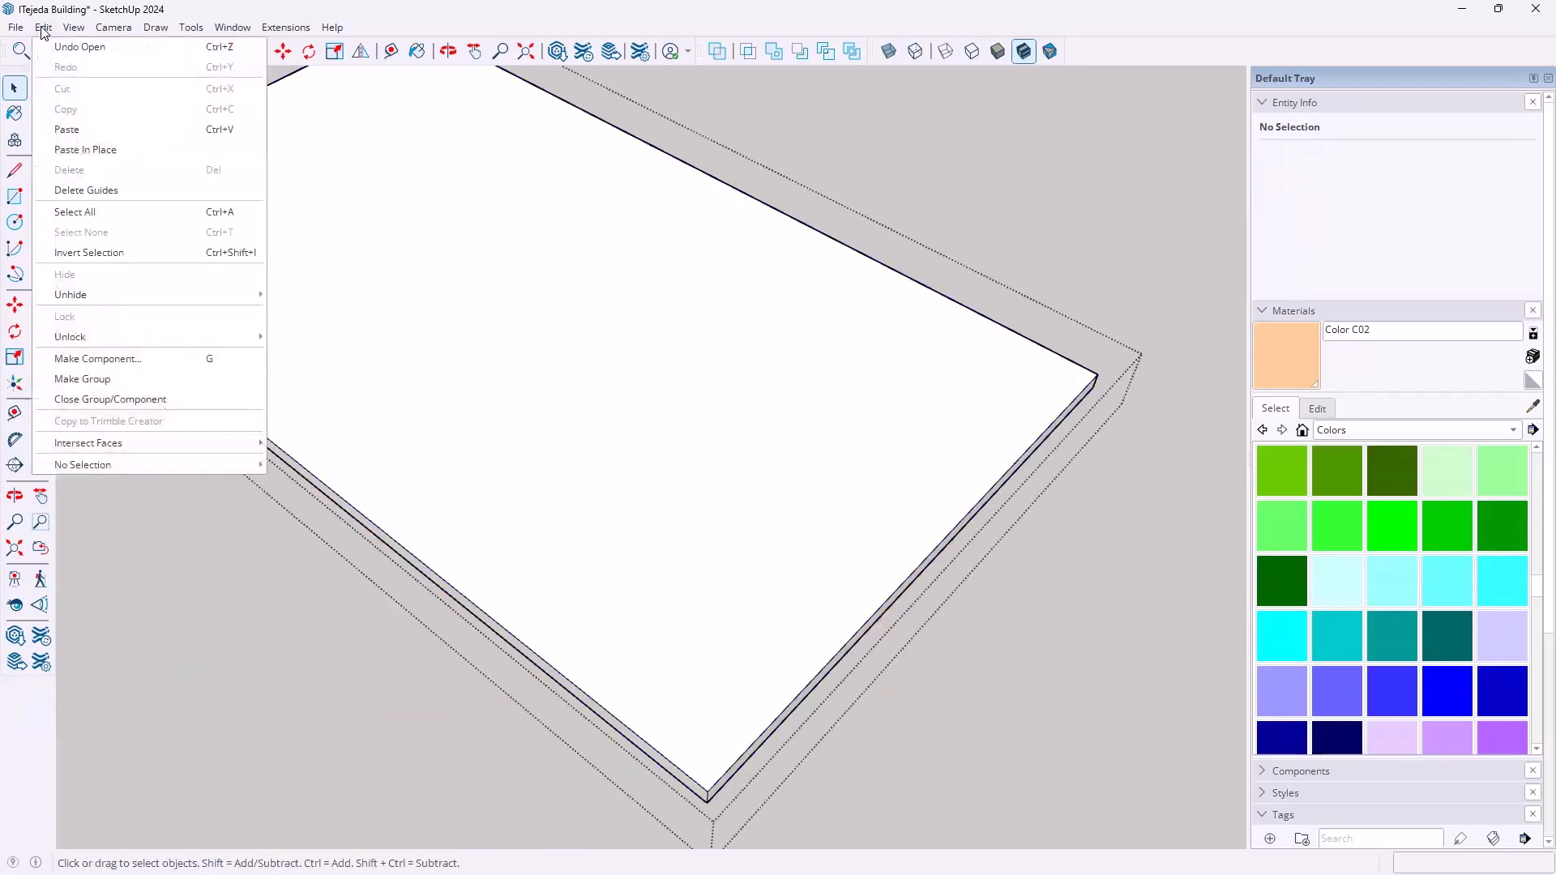
pyautogui.click(85, 150)
# Push the pasted rectangle 1' down through the roof slab to cut the opening above the patio, and close the group
pyautogui.click(713, 606)
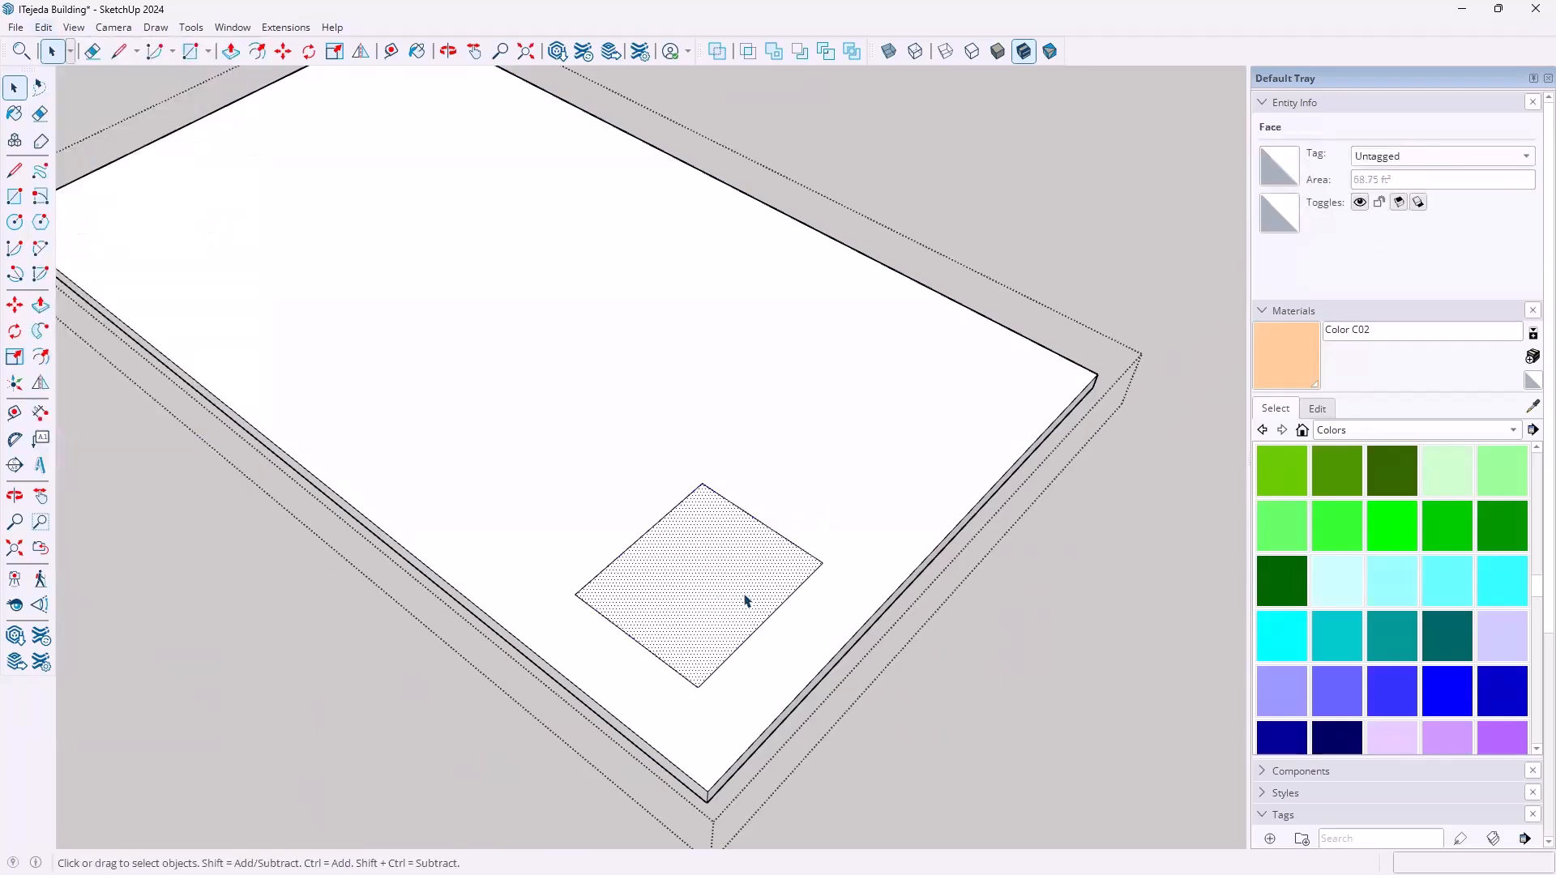
pyautogui.scroll(5, 708, 620)
pyautogui.press('o')
pyautogui.moveTo(723, 529); pyautogui.dragTo(802, 483)
pyautogui.press('space')
pyautogui.press('p')
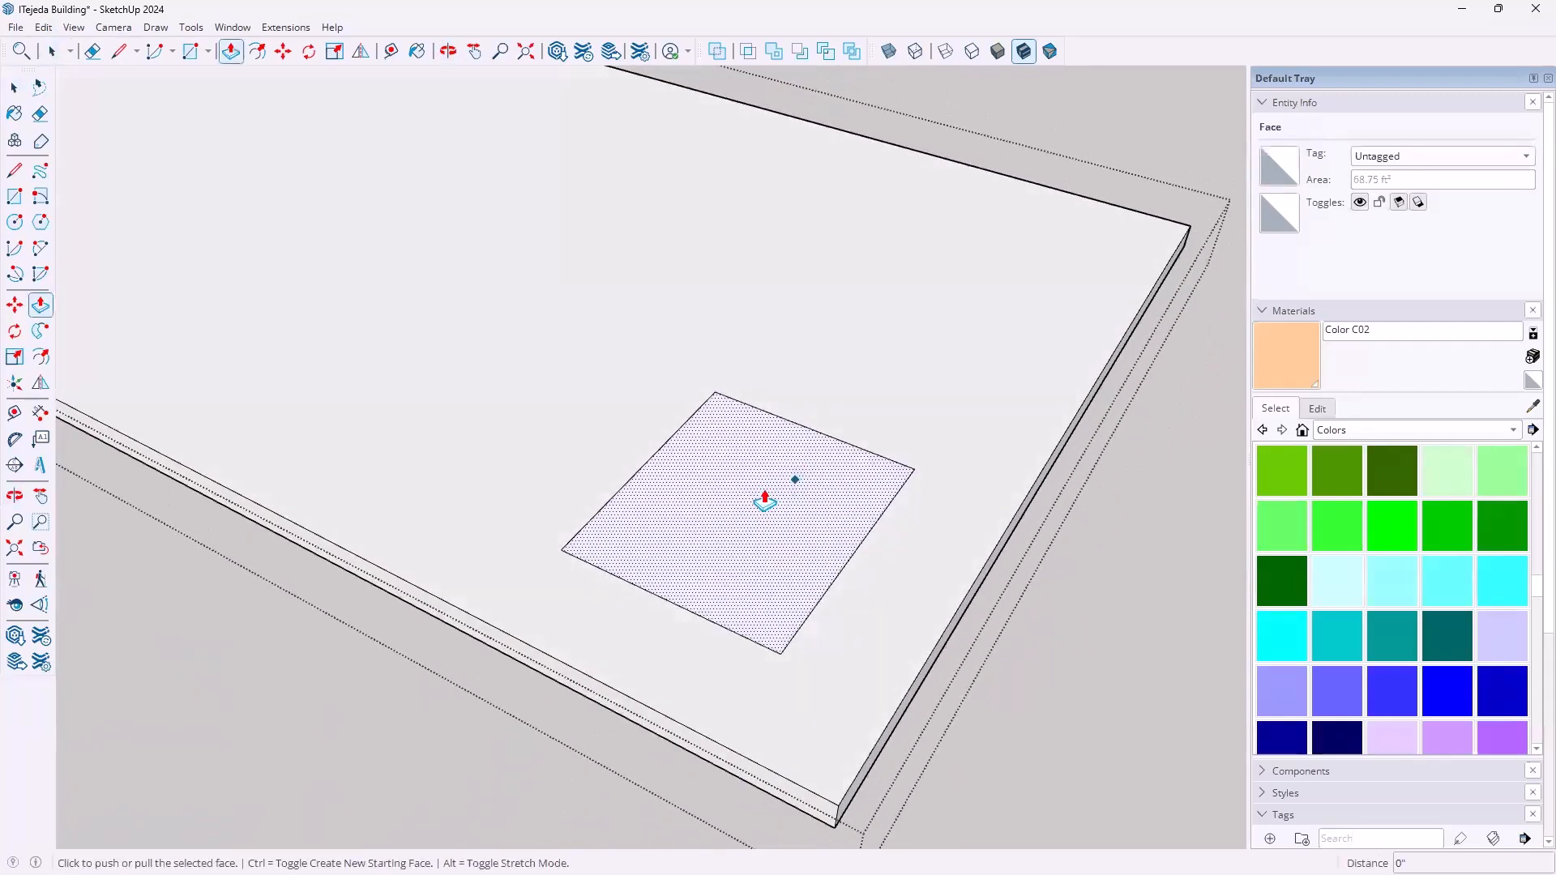
pyautogui.click(765, 500)
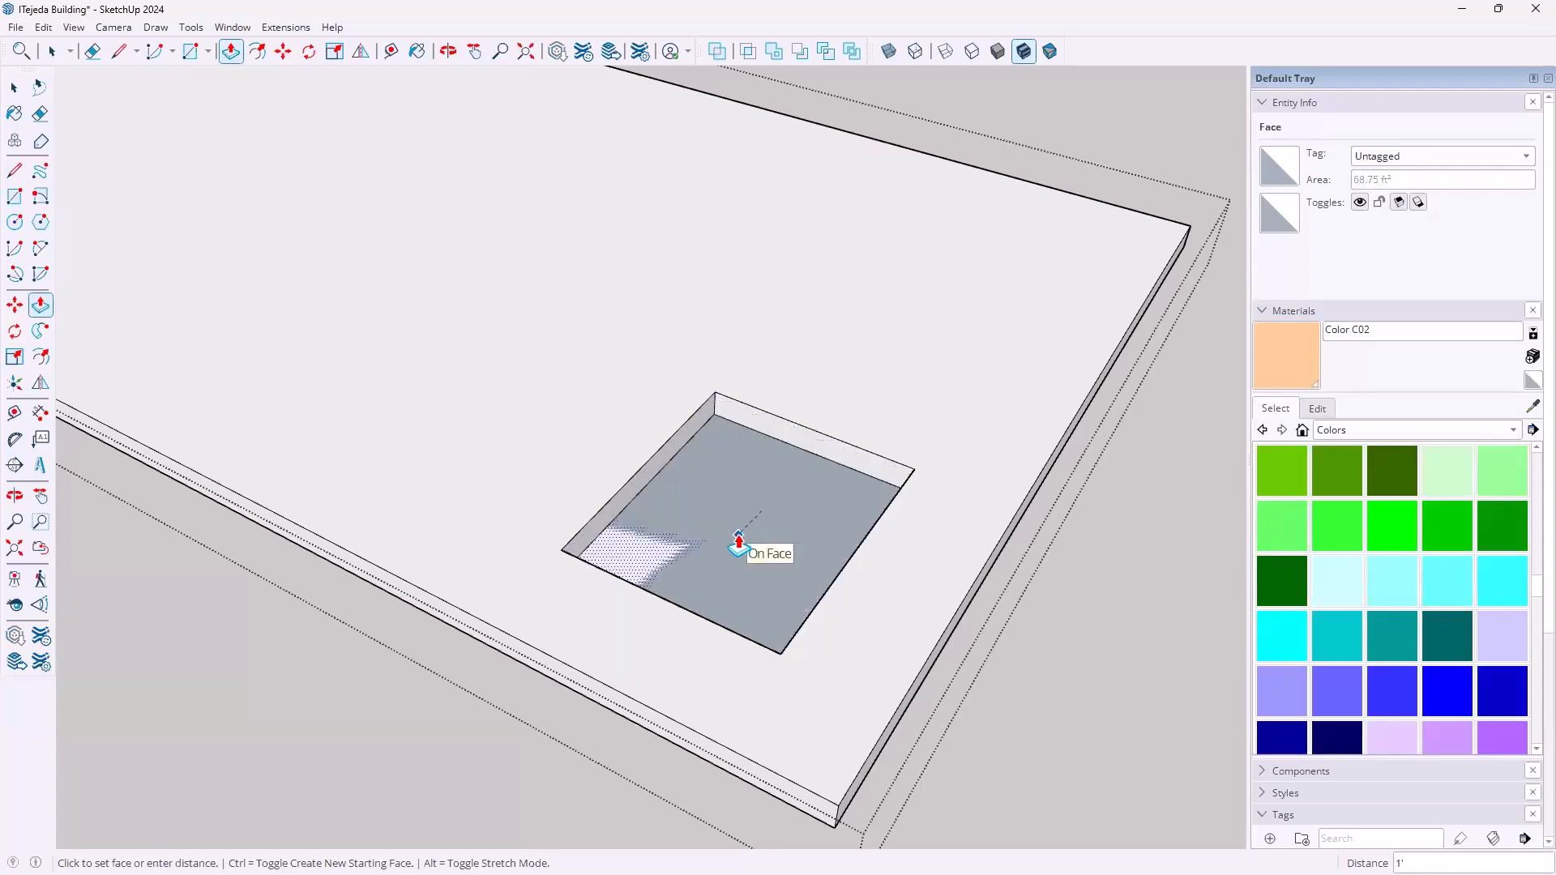
pyautogui.click(739, 543)
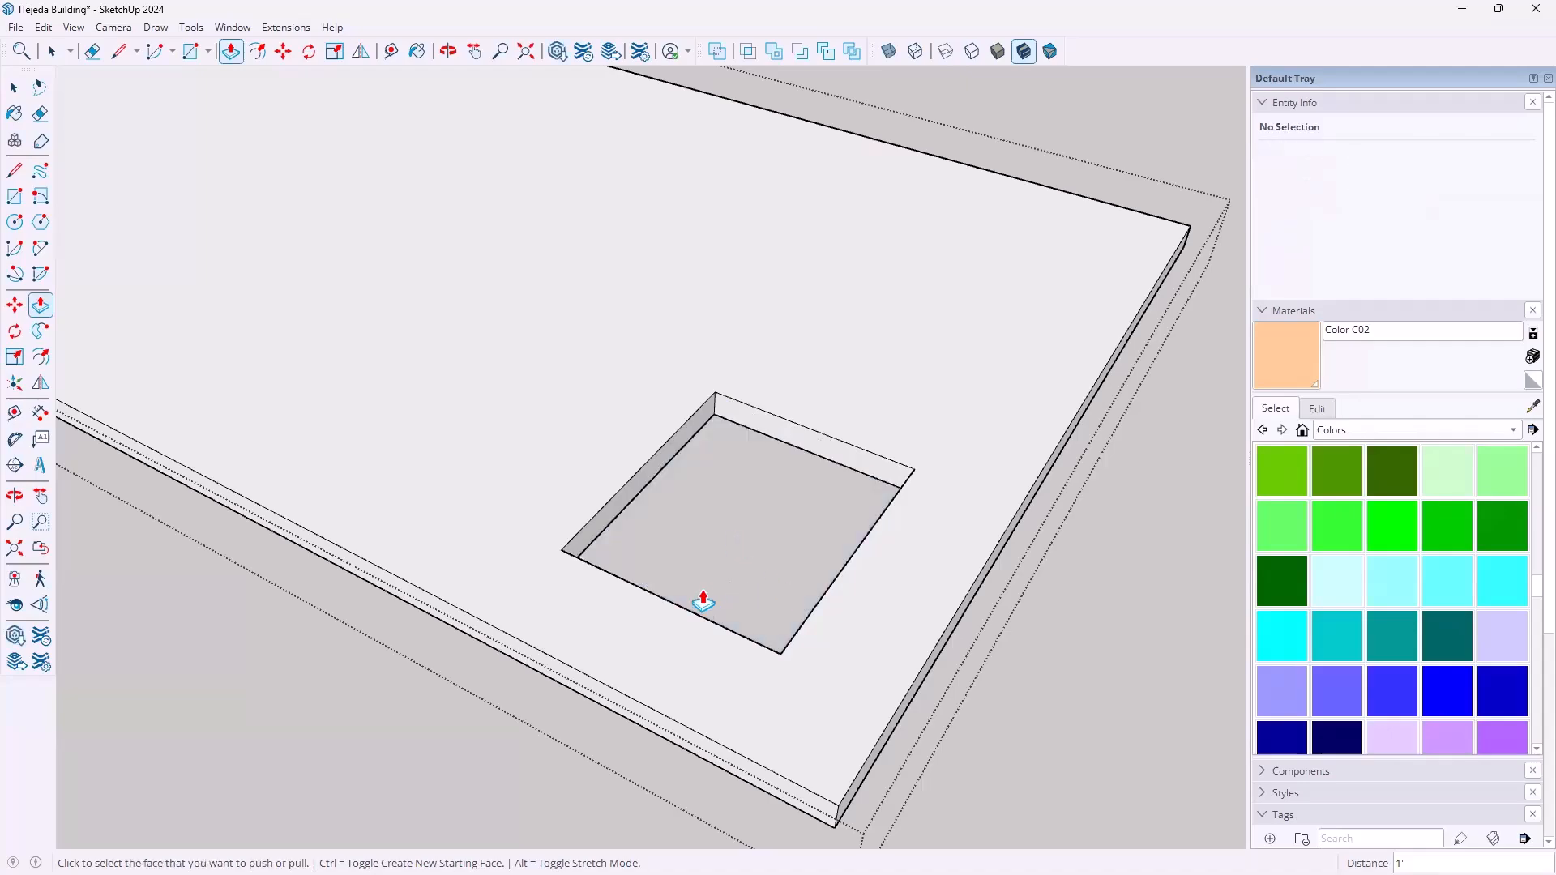
pyautogui.moveTo(705, 648); pyautogui.dragTo(731, 487, button='middle')
pyautogui.press('space')
pyautogui.scroll(-4, 738, 491)
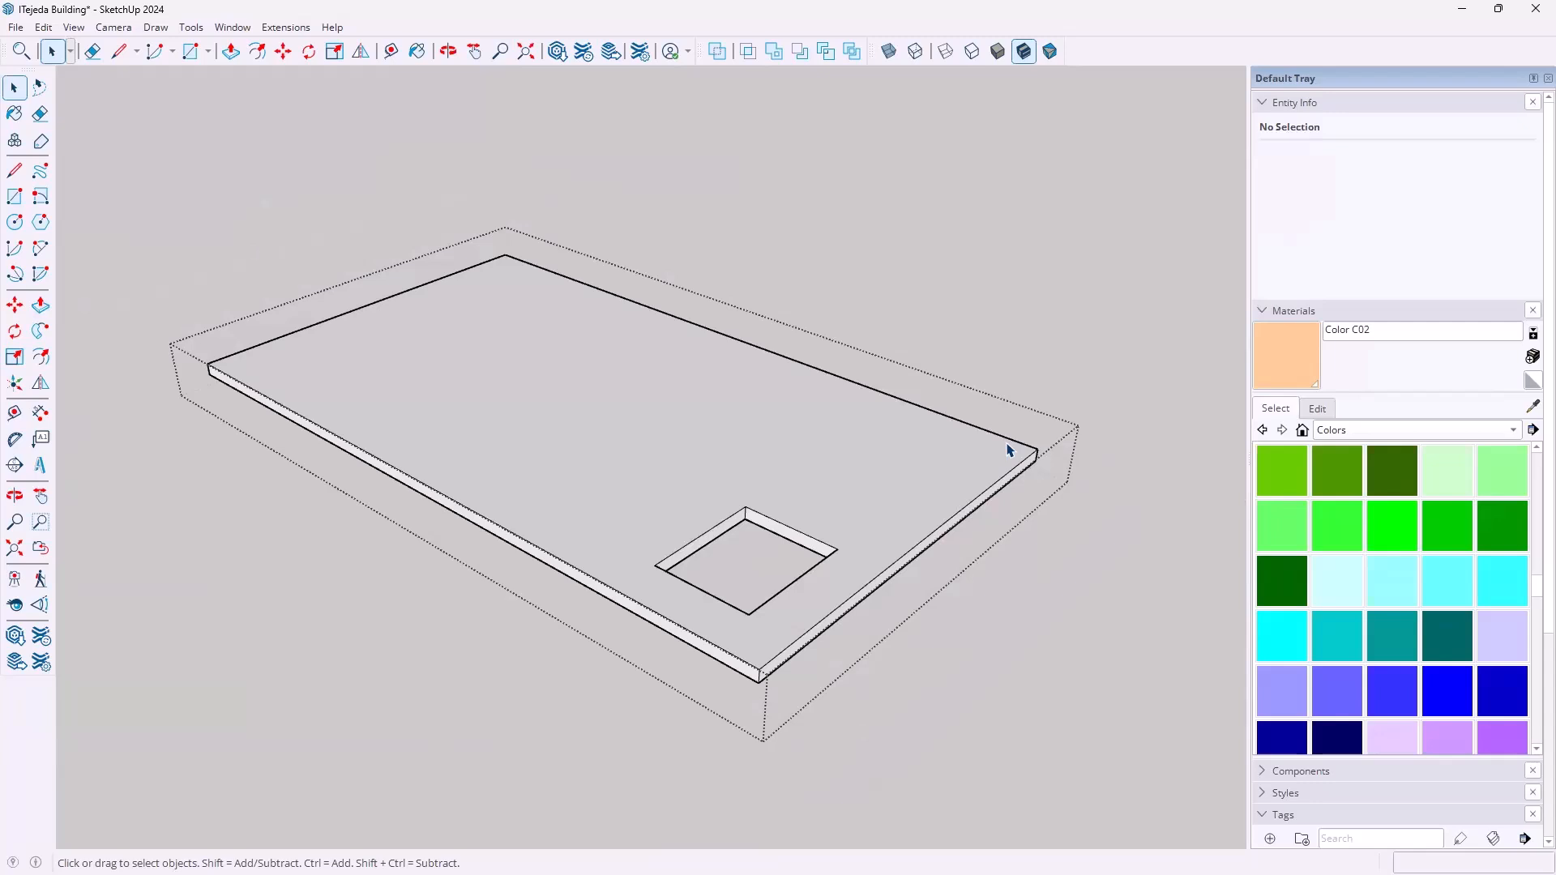
pyautogui.click(1051, 355)
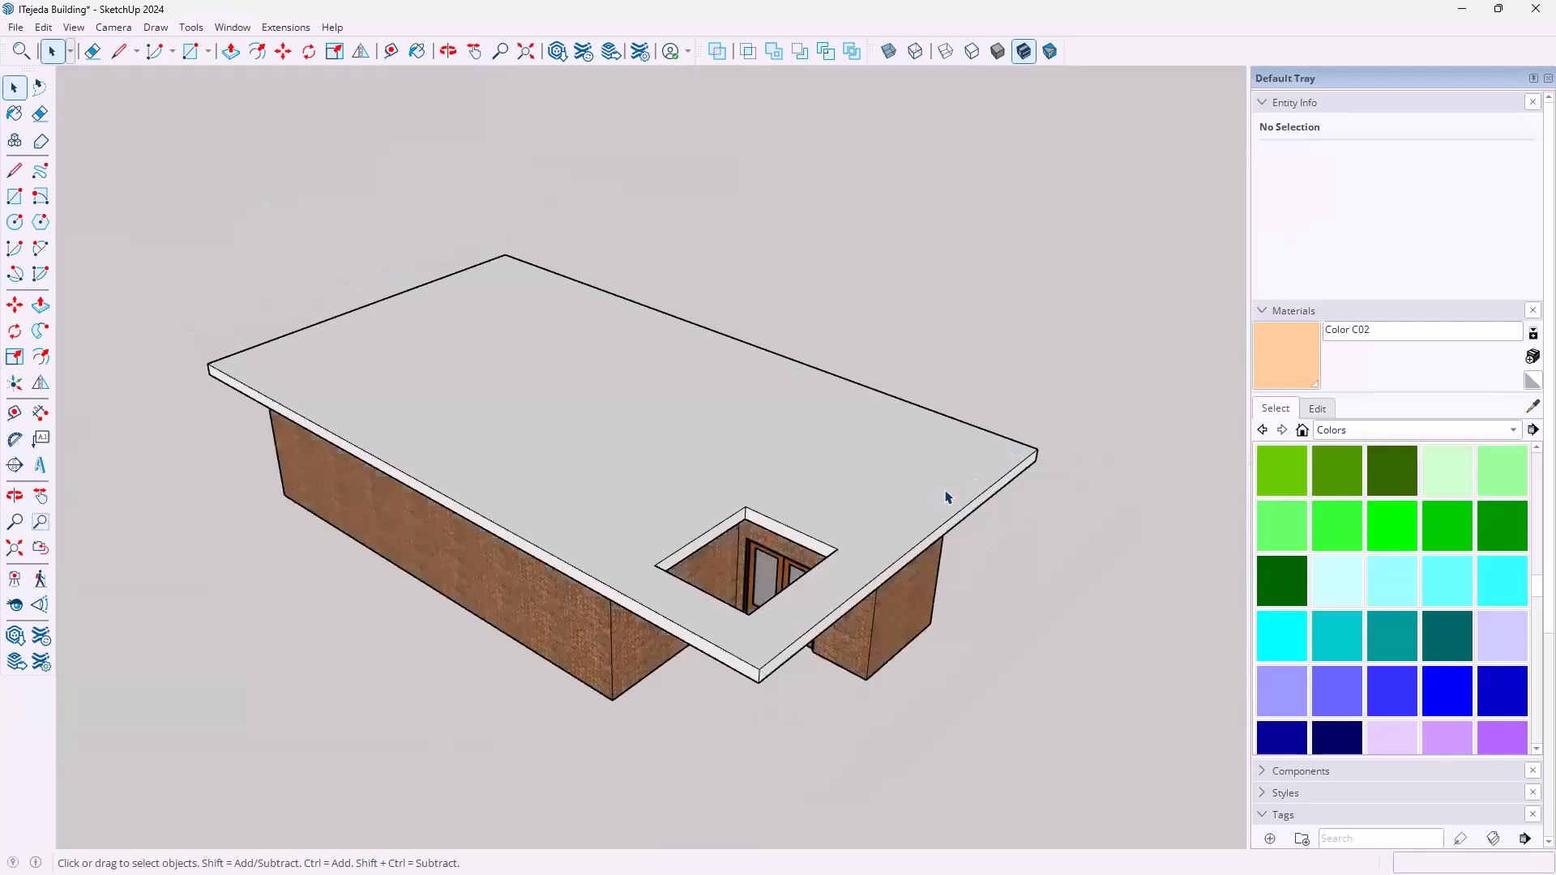
# Make the 3DRoof-Hip and 3DFoundation tags visible
pyautogui.scroll(-3, 1354, 779)
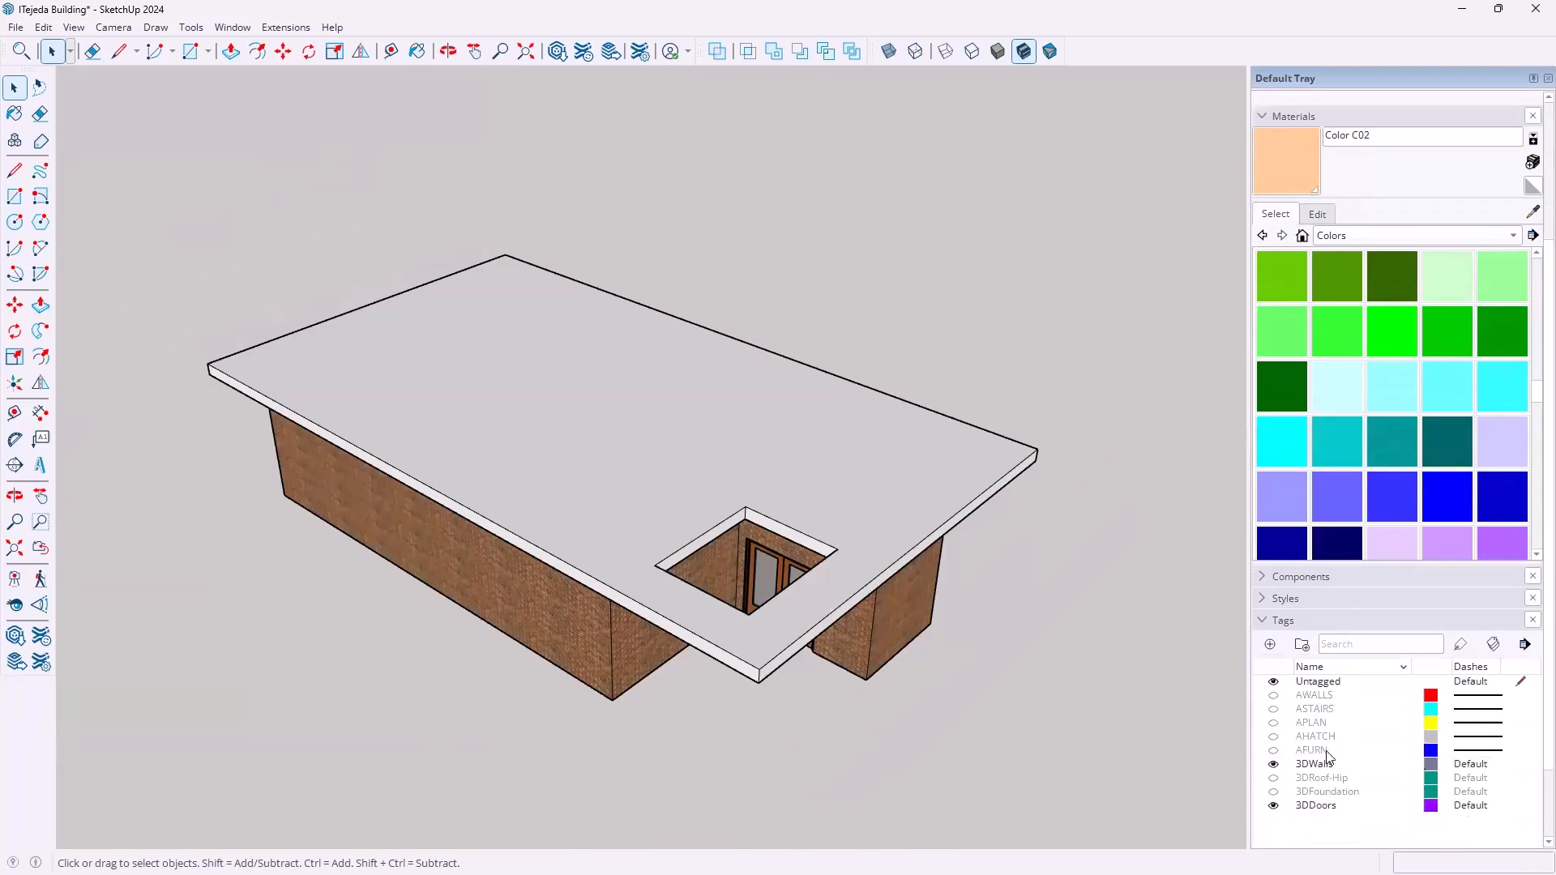
pyautogui.click(1274, 778)
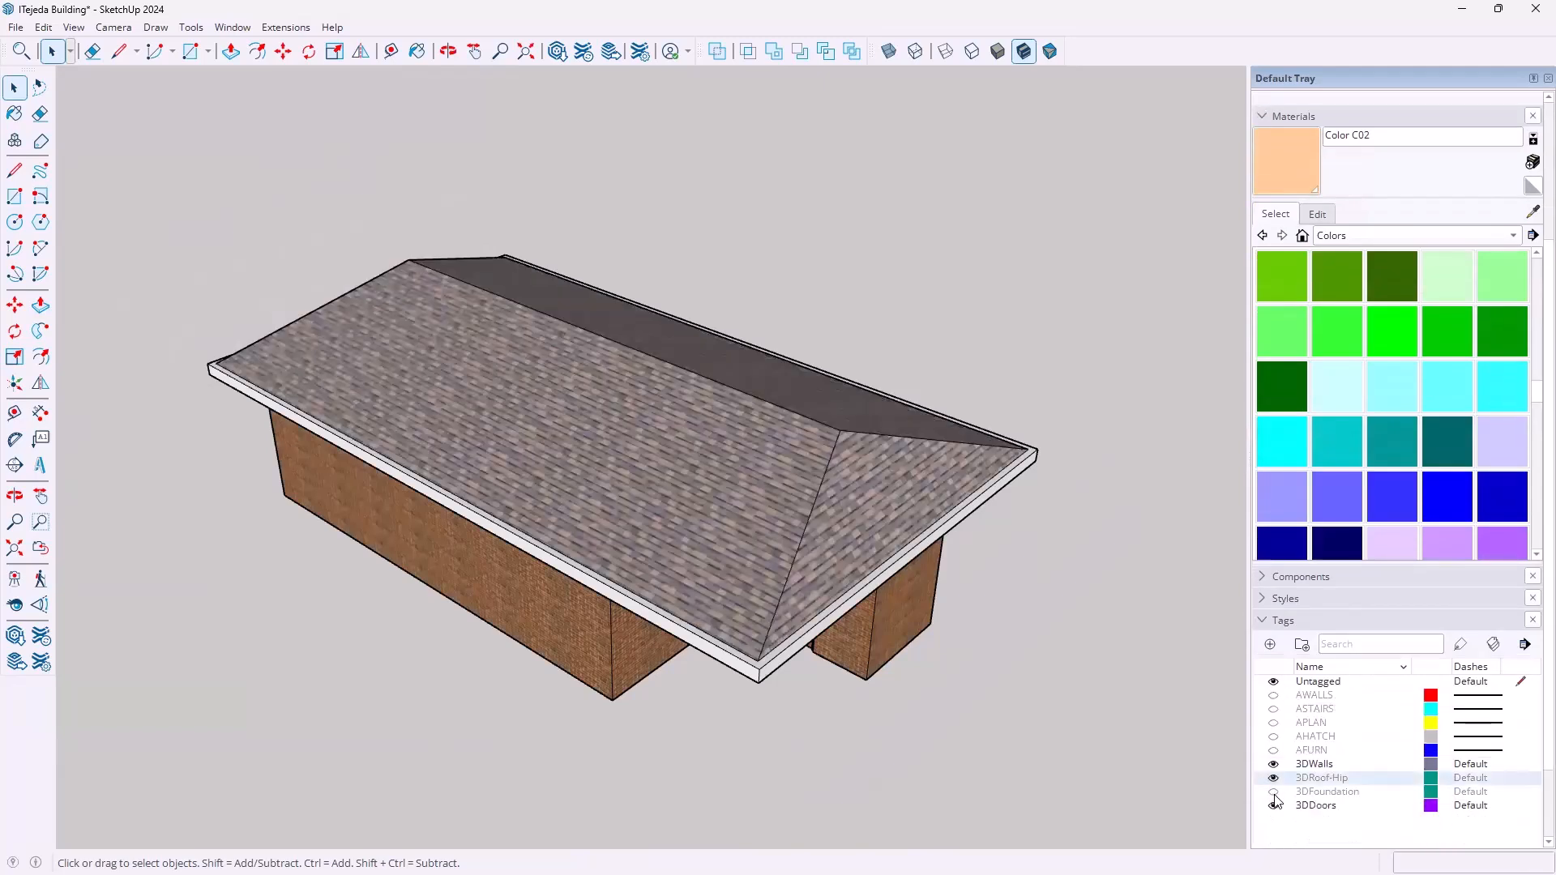
pyautogui.click(1274, 793)
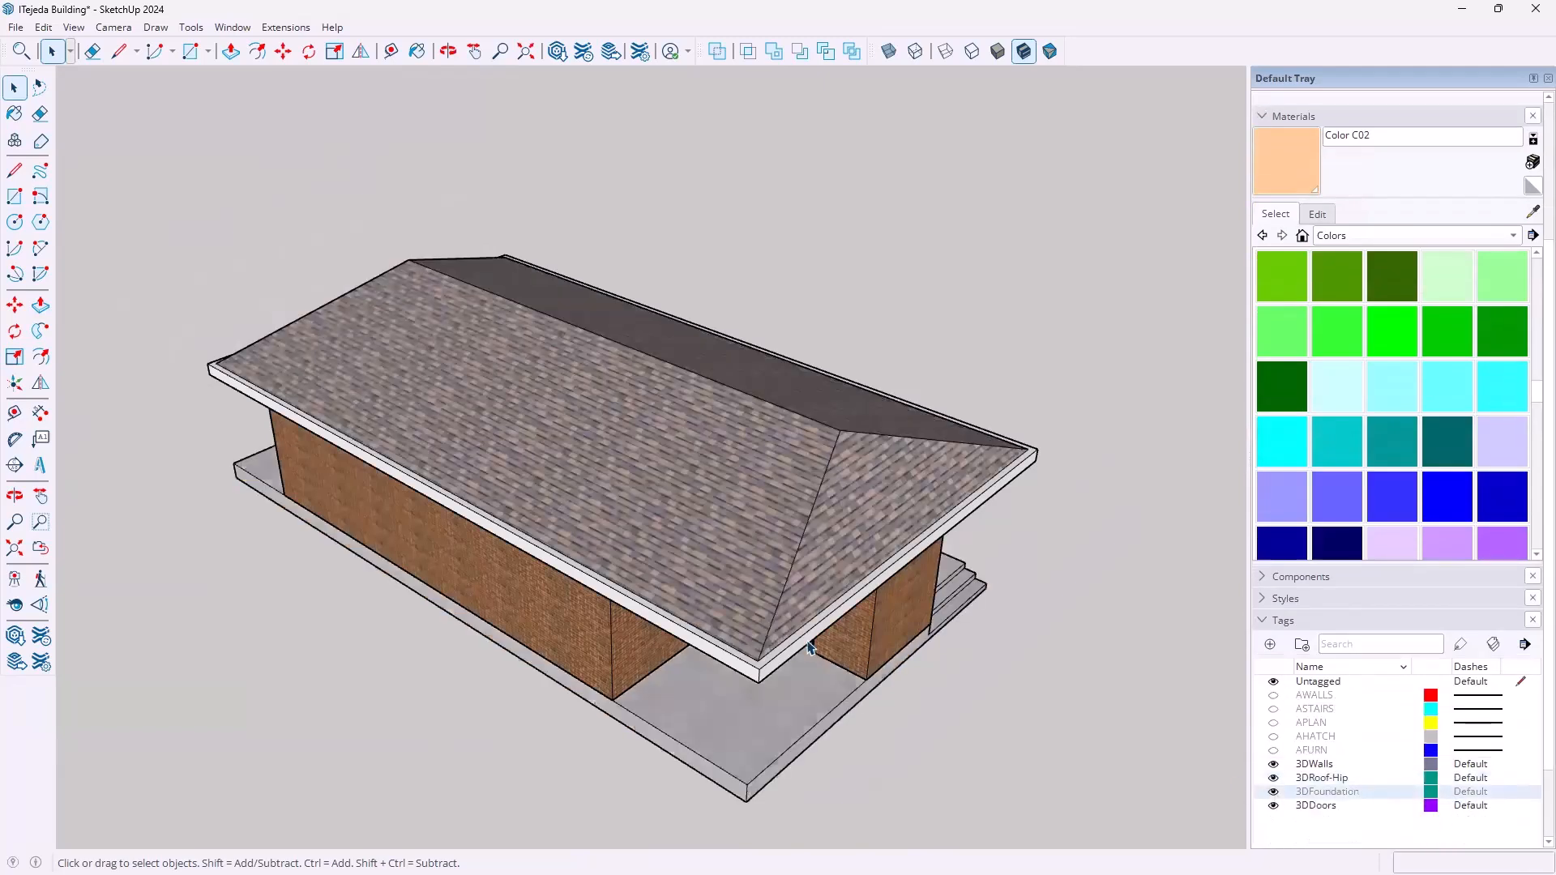
pyautogui.moveTo(838, 664); pyautogui.dragTo(1000, 604, button='middle')
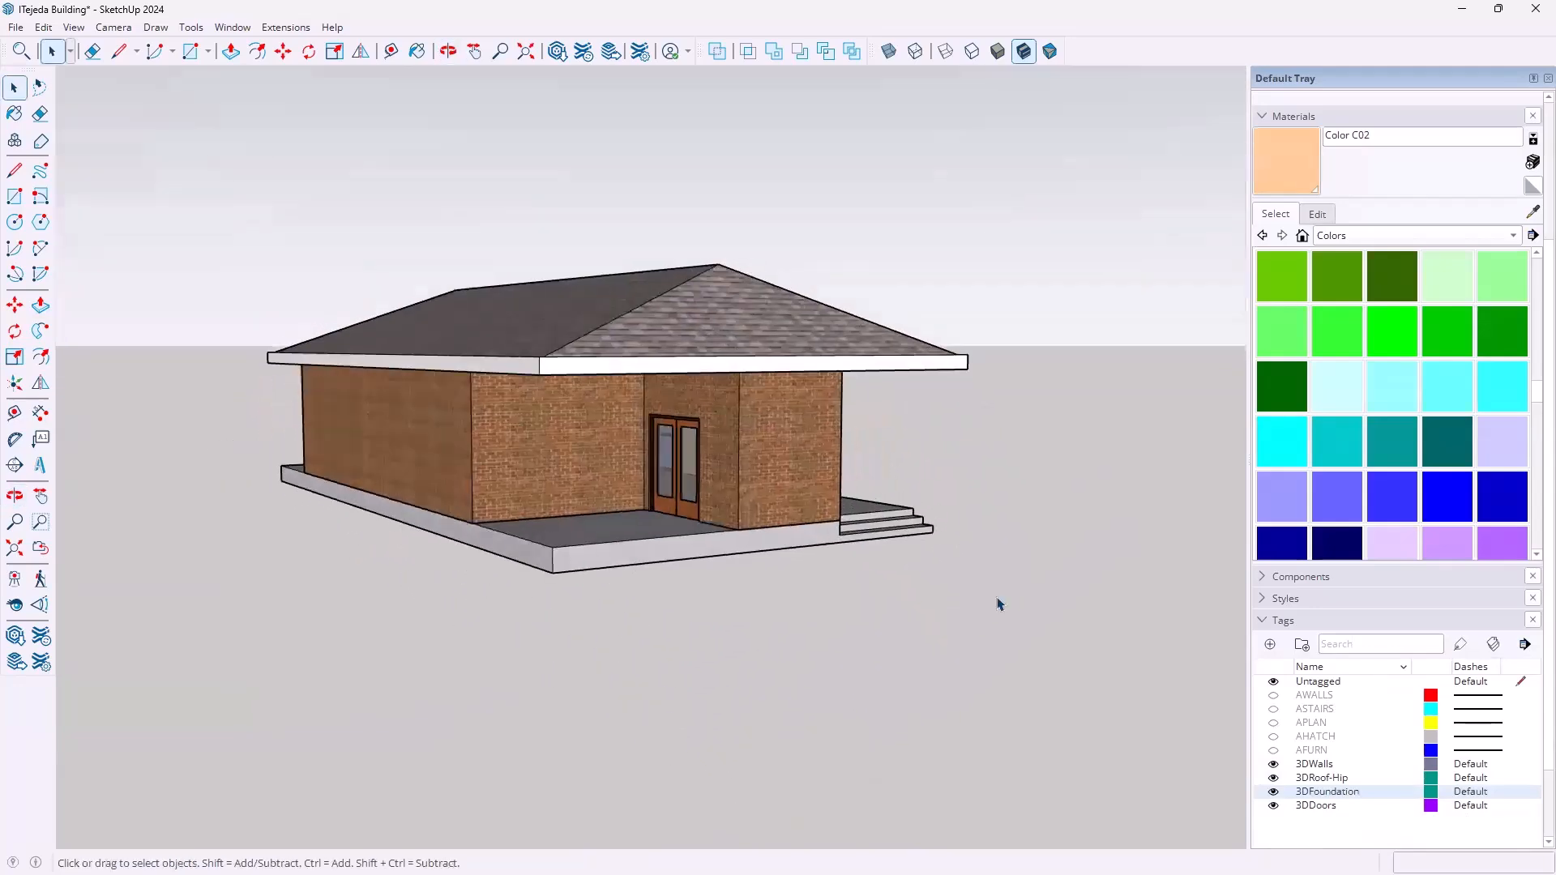
# Hide the 3DRoof-Hip tag, leaving the flat roof slab on the building
pyautogui.click(1274, 779)
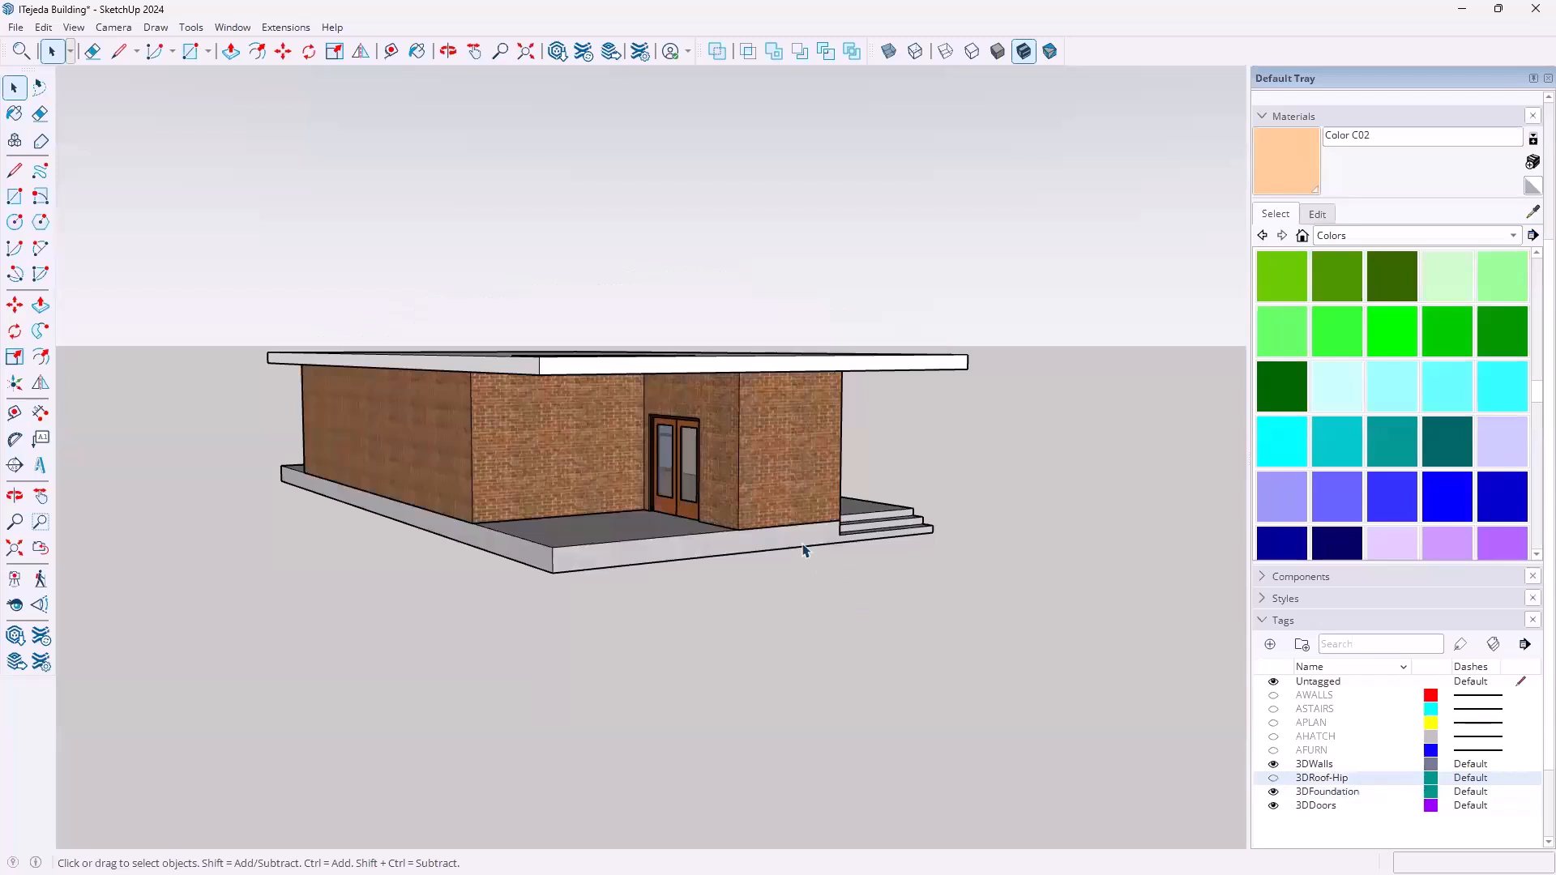
pyautogui.press('o')
pyautogui.moveTo(713, 422); pyautogui.dragTo(868, 584)
pyautogui.press('space')
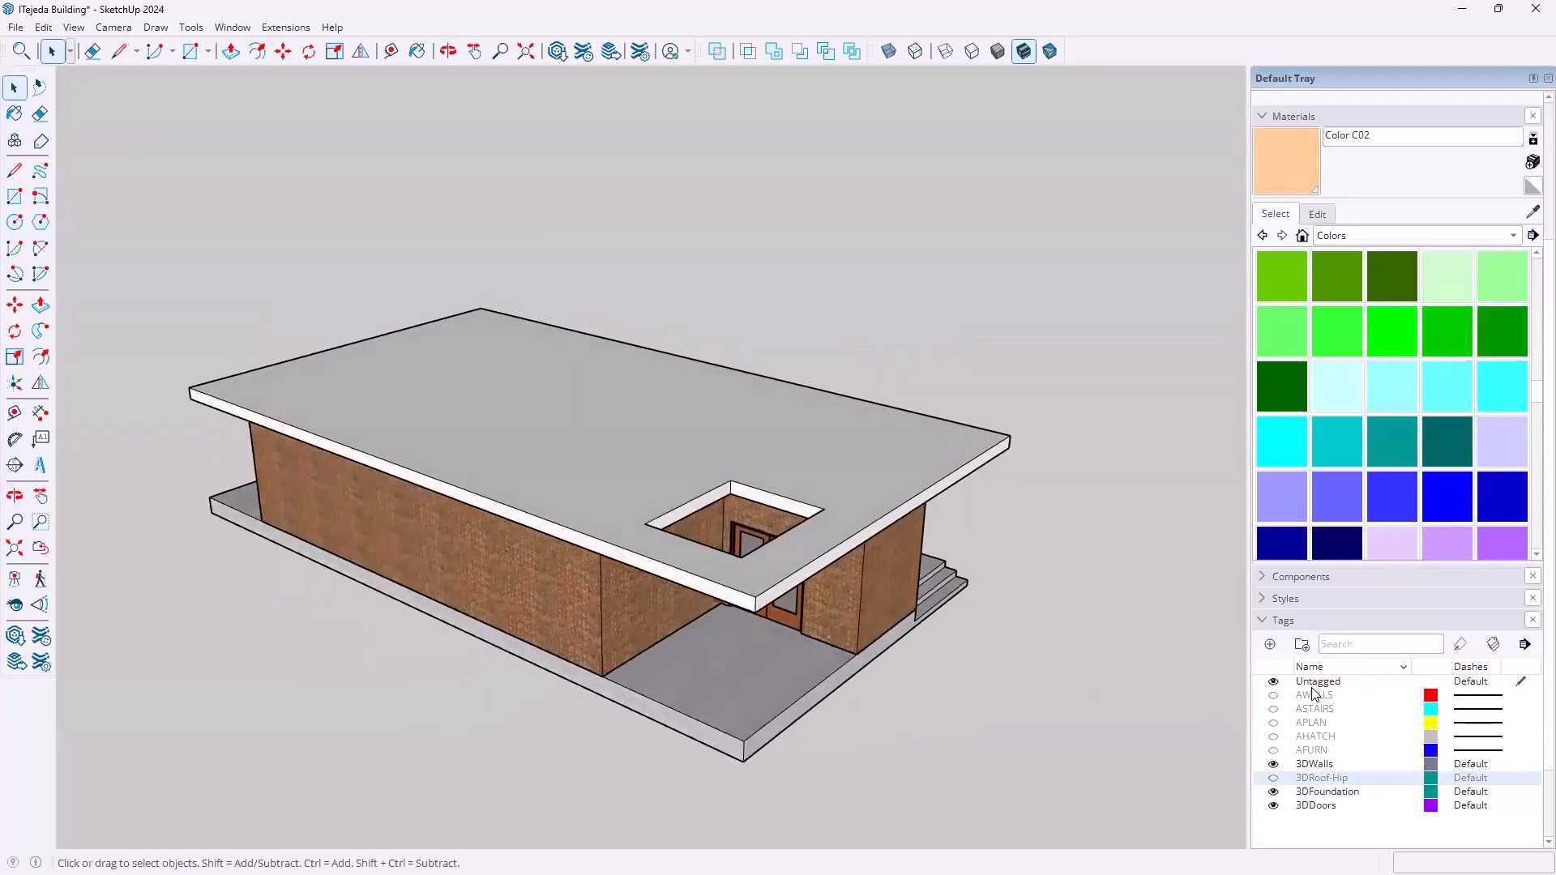
# Create a new tag named 3DRoof-Flat
pyautogui.click(1271, 644)
pyautogui.write('3DRoof-Flat')
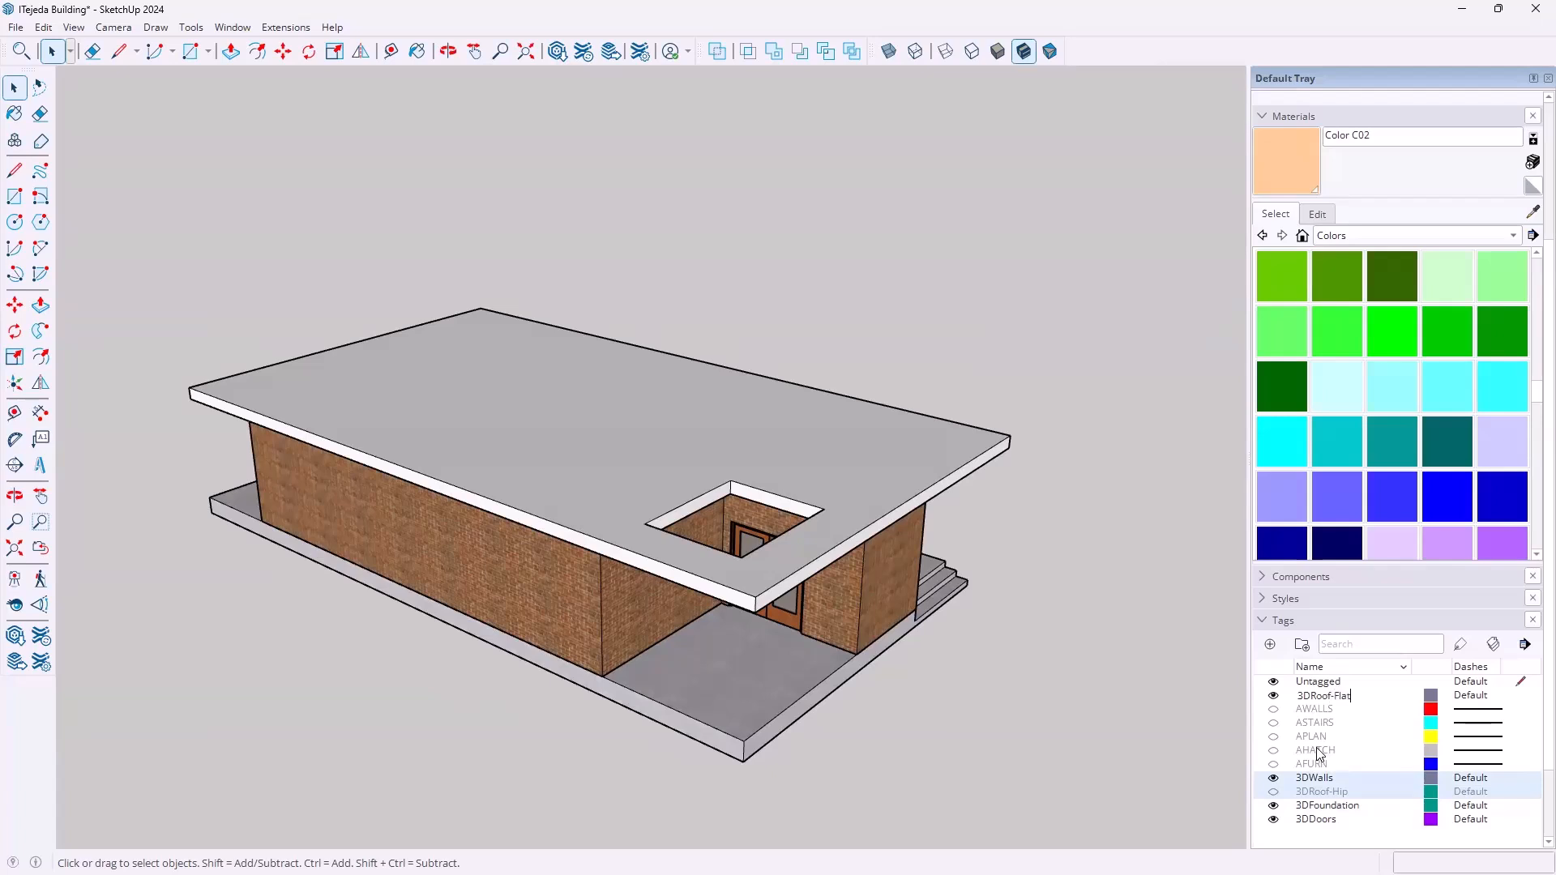
pyautogui.press('Return')
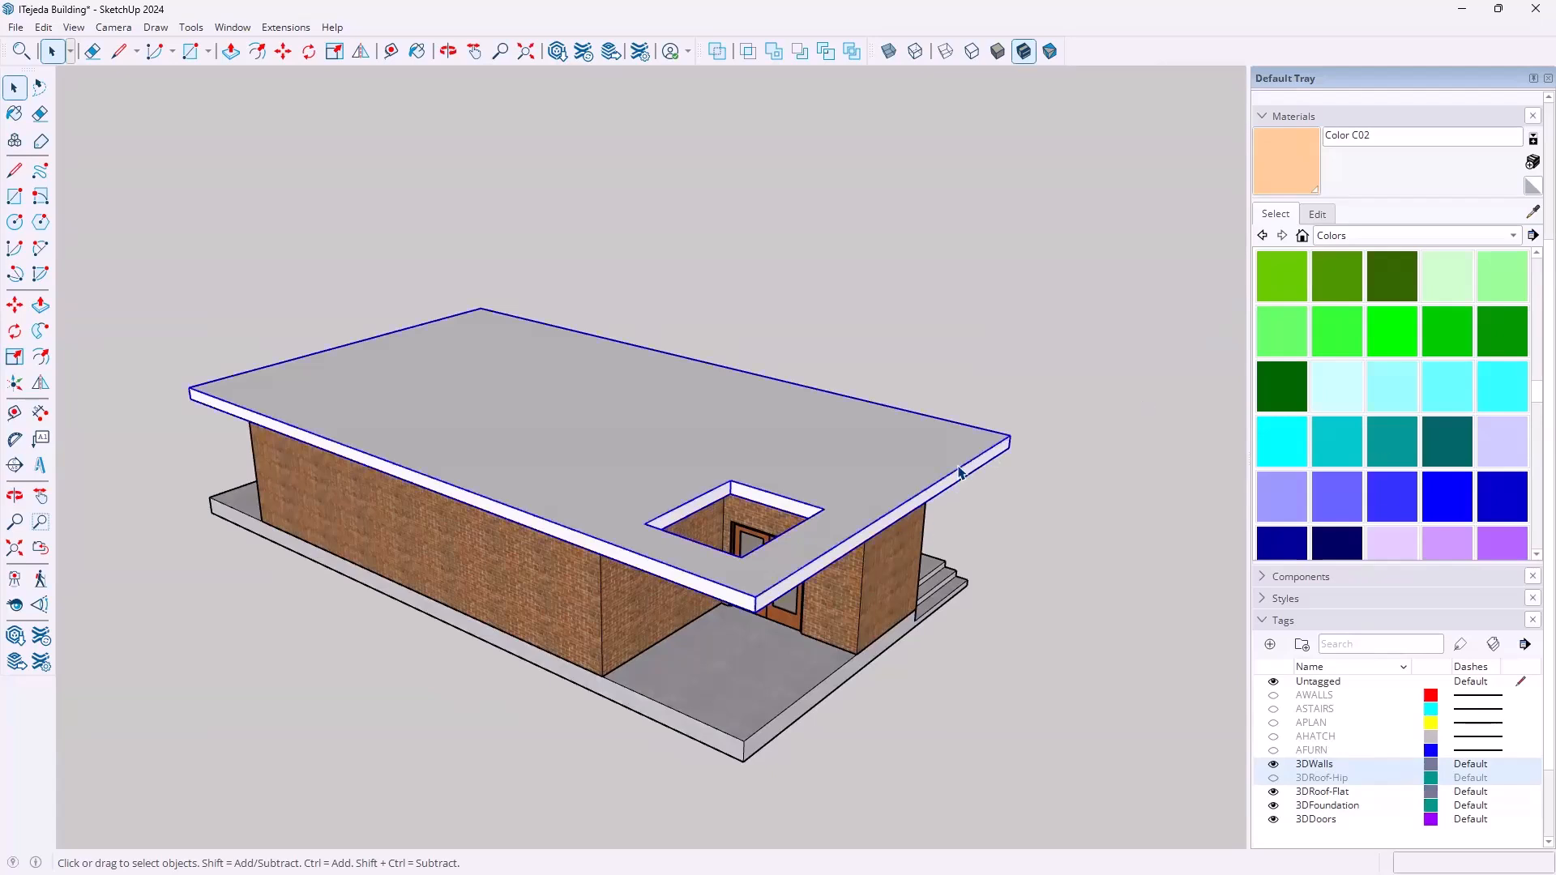
# Assign the flat roof slab group to the 3DRoof-Flat tag
pyautogui.scroll(2, 1378, 201)
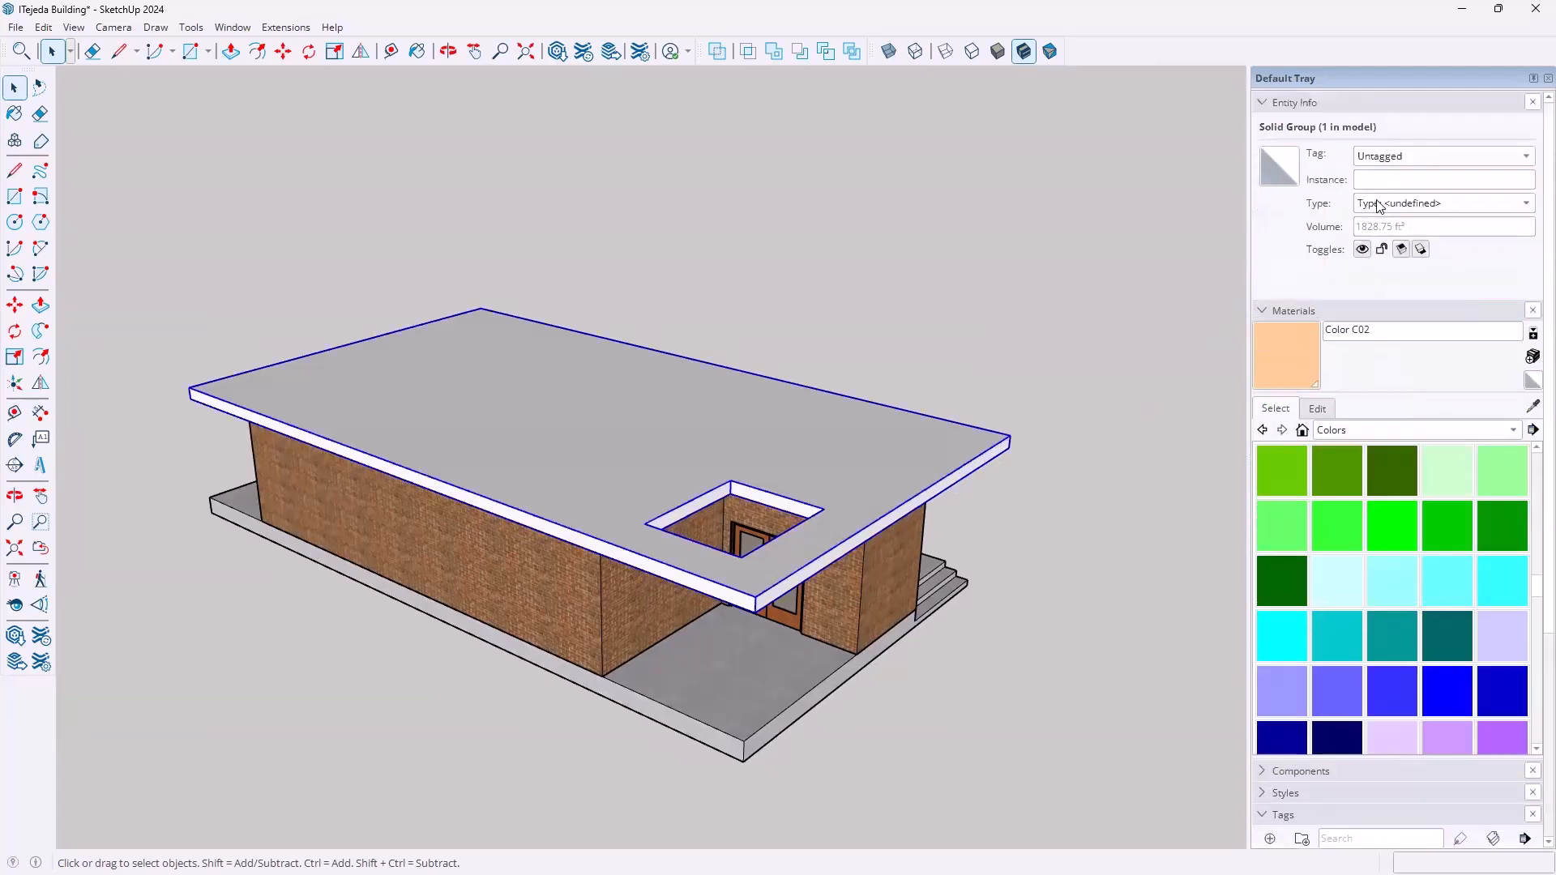
pyautogui.click(1407, 159)
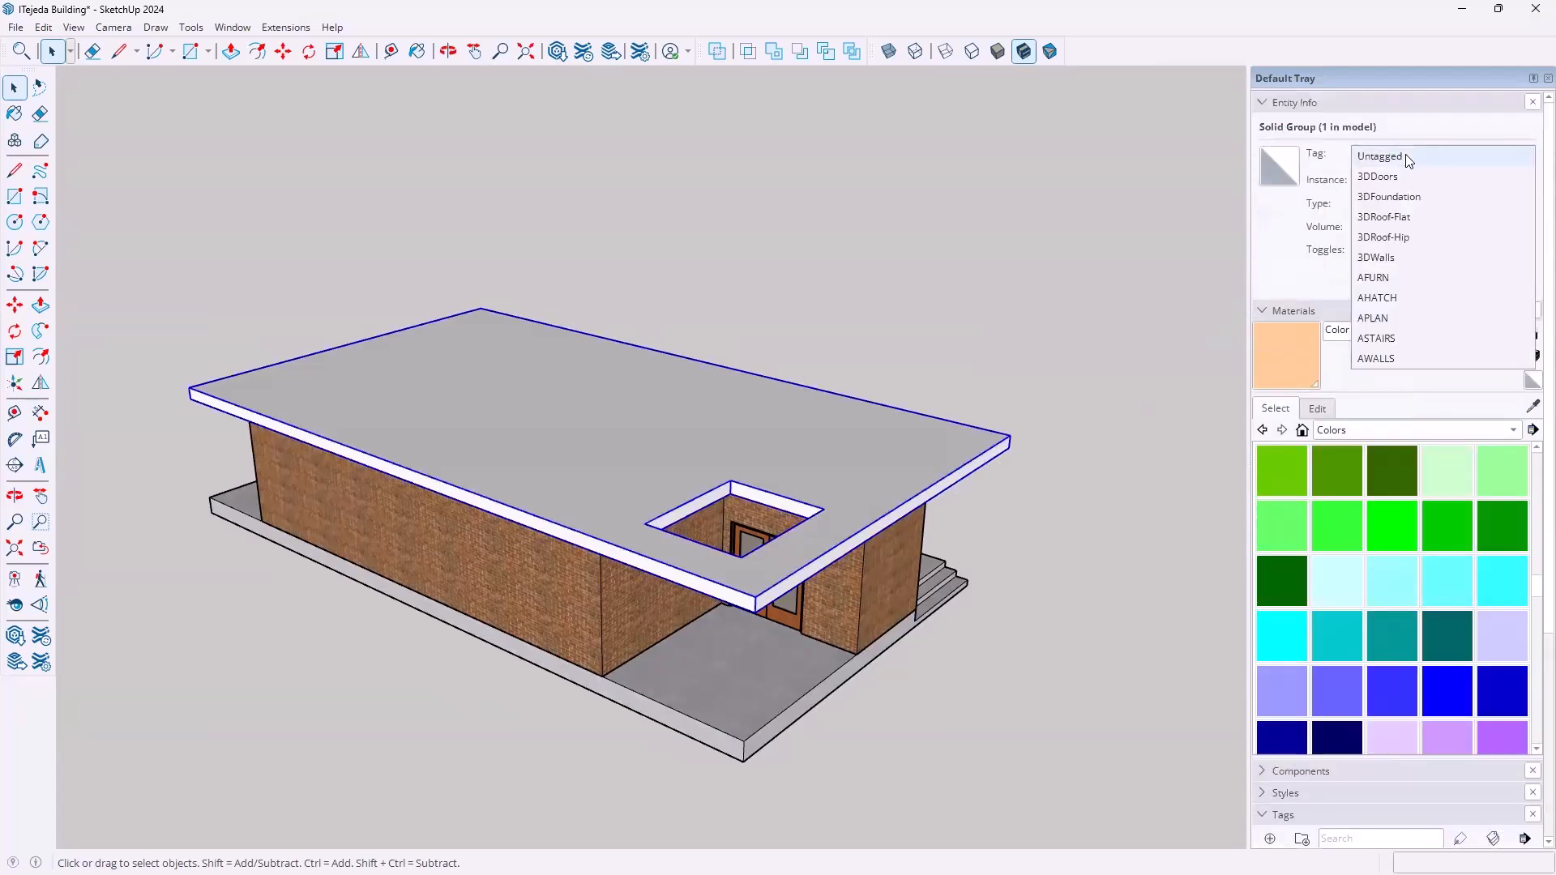
pyautogui.click(1405, 218)
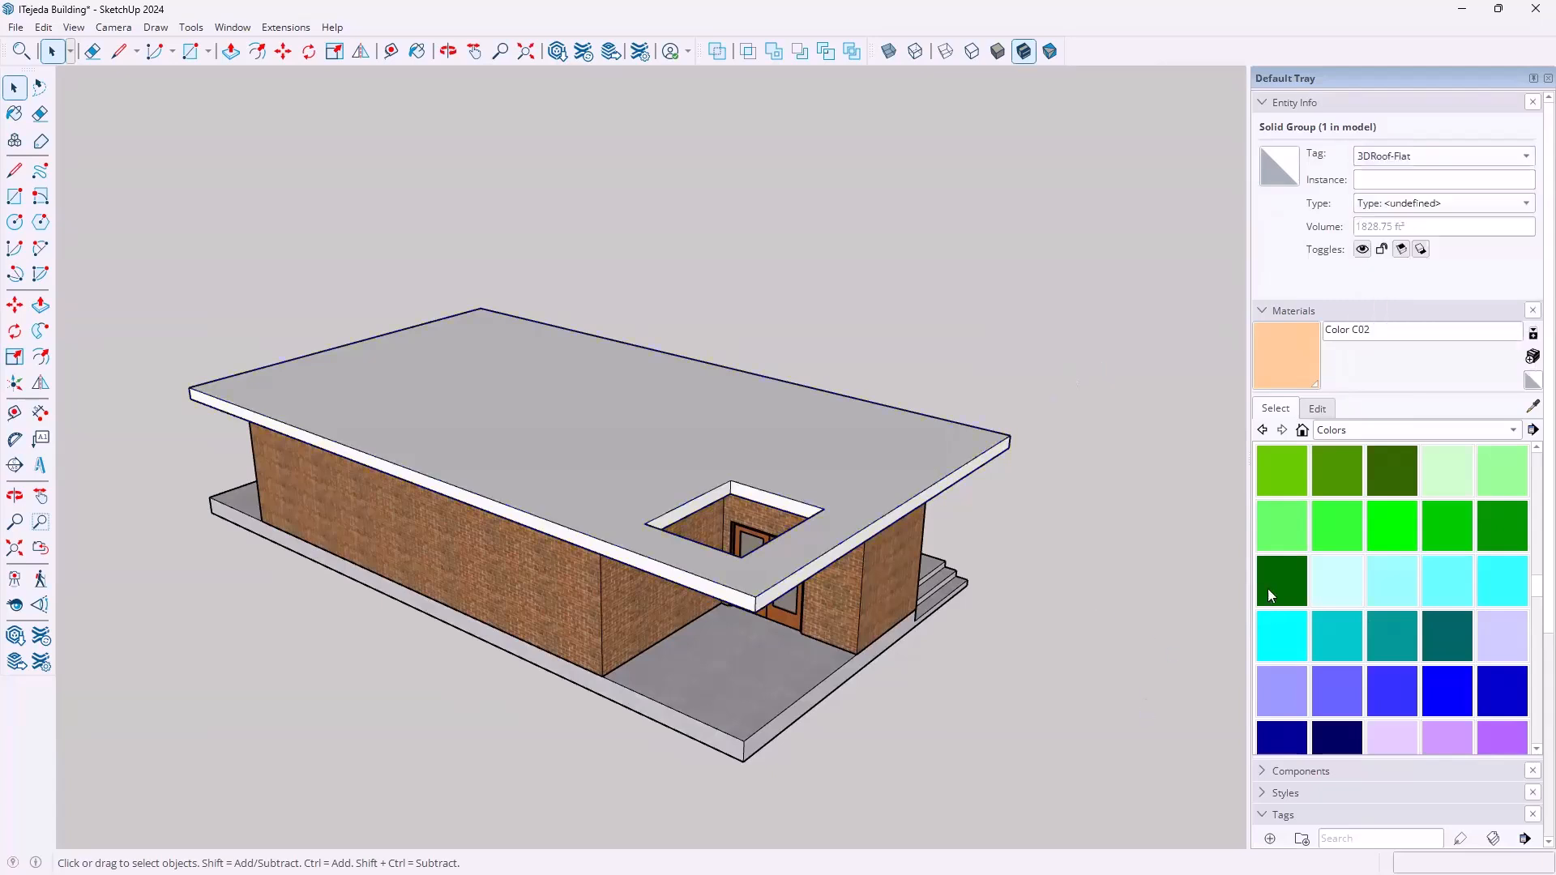
# Hide the 3DRoof-Flat tag to take the flat slab off the building
pyautogui.scroll(-5, 1401, 537)
pyautogui.scroll(-3, 1352, 812)
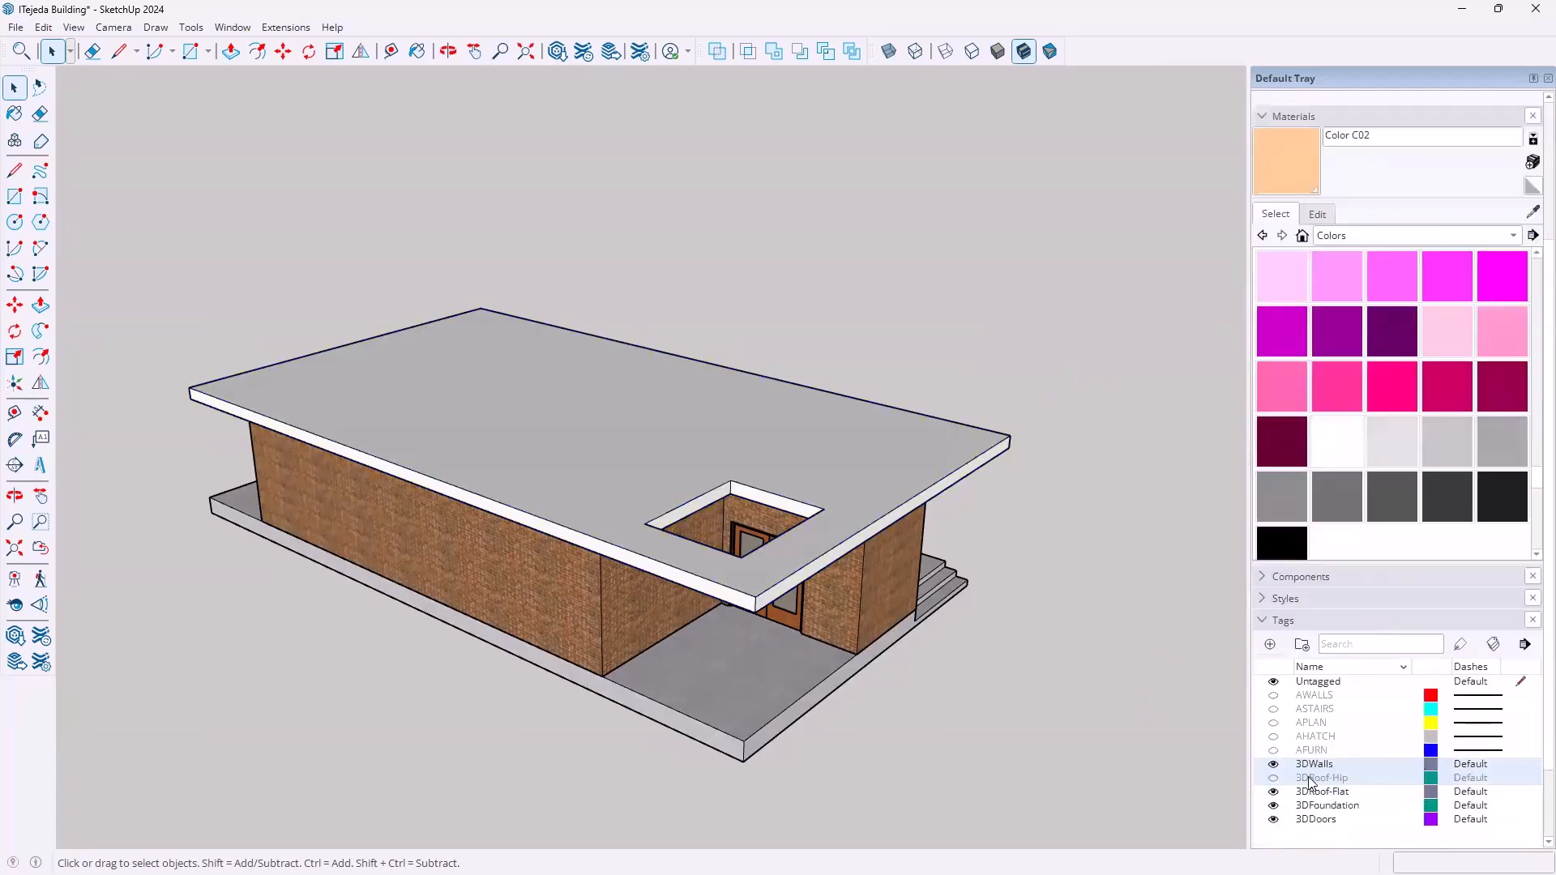
pyautogui.click(1275, 792)
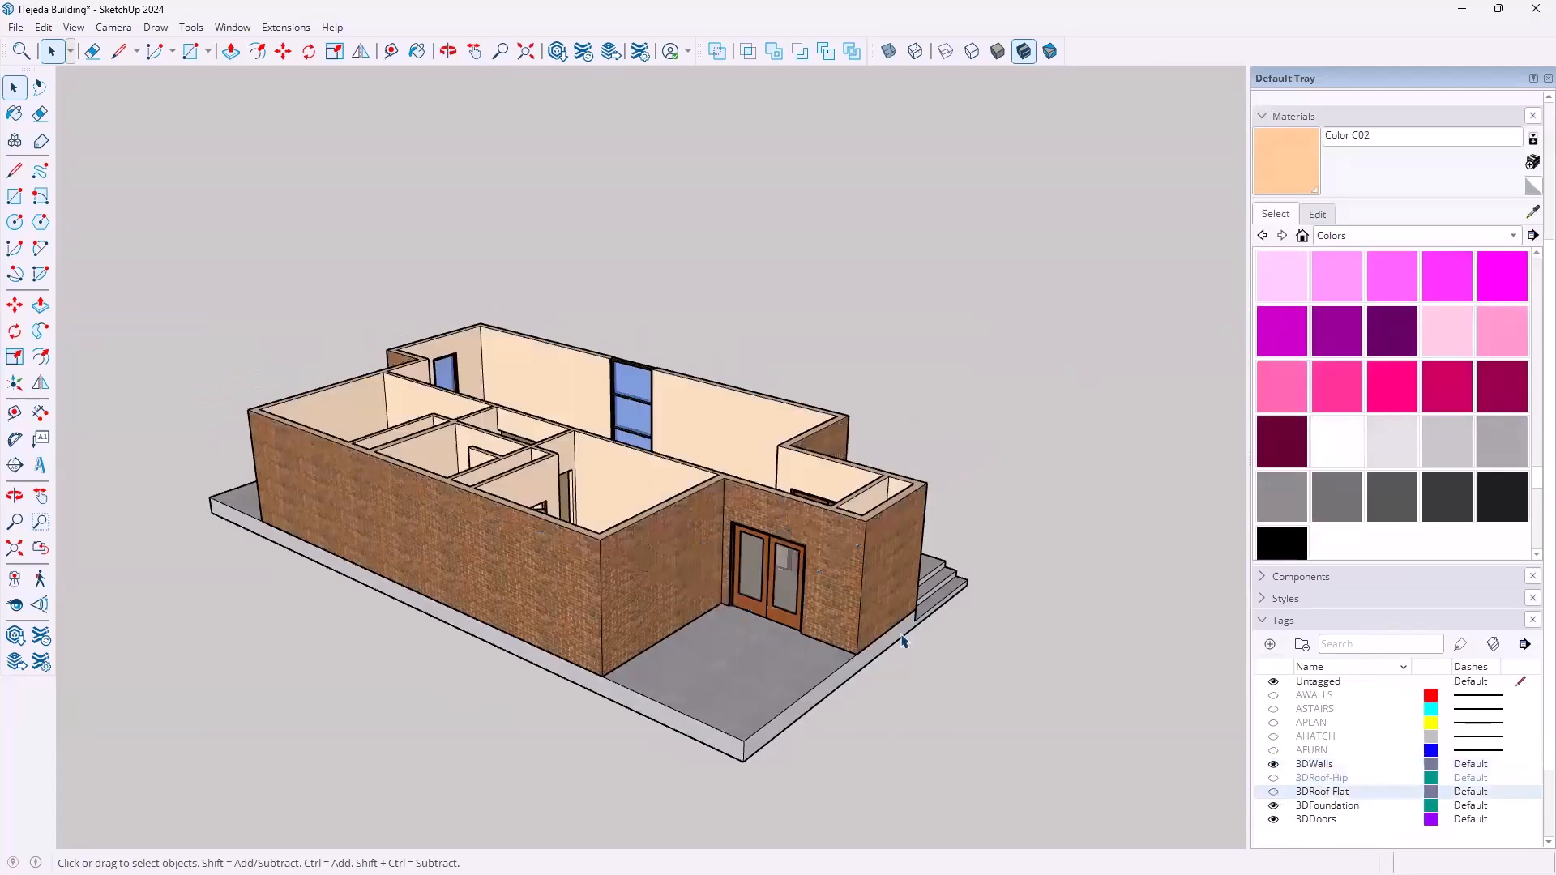
# Switch the 3DRoof-Hip tag on and off again to check the hip roof from the side with the entrance steps
pyautogui.press('o')
pyautogui.moveTo(966, 441); pyautogui.dragTo(335, 554)
pyautogui.keyDown('shift'); pyautogui.moveTo(335, 551); pyautogui.dragTo(592, 567, button='middle'); pyautogui.keyUp('shift')
pyautogui.moveTo(592, 567); pyautogui.dragTo(357, 518, button='middle')
pyautogui.moveTo(798, 605); pyautogui.dragTo(483, 485, button='middle')
pyautogui.moveTo(483, 485); pyautogui.dragTo(669, 515)
pyautogui.press('space')
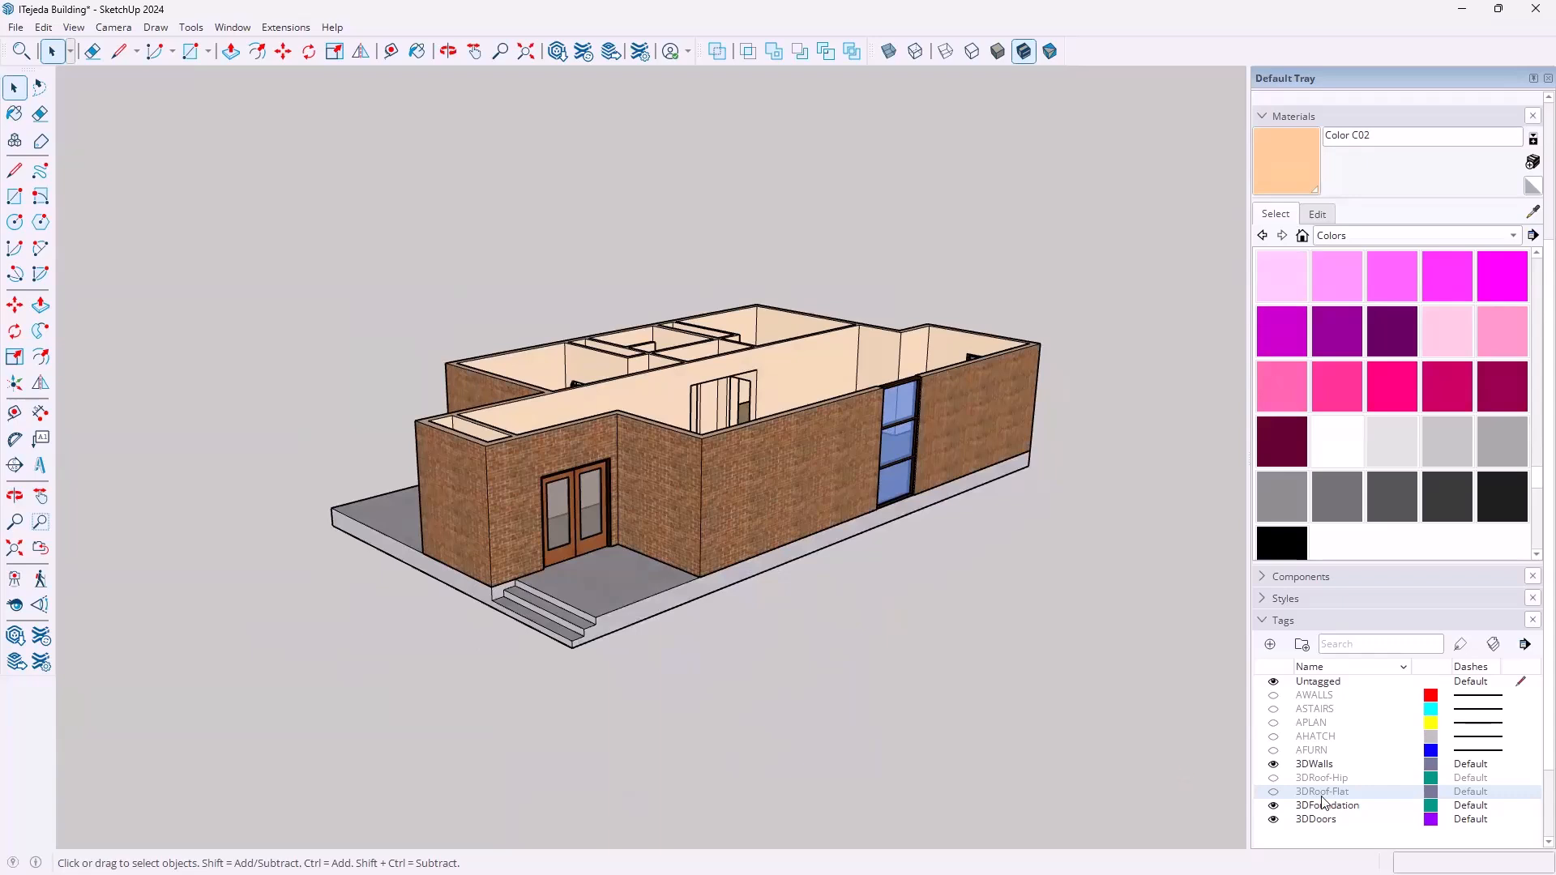
pyautogui.click(1274, 779)
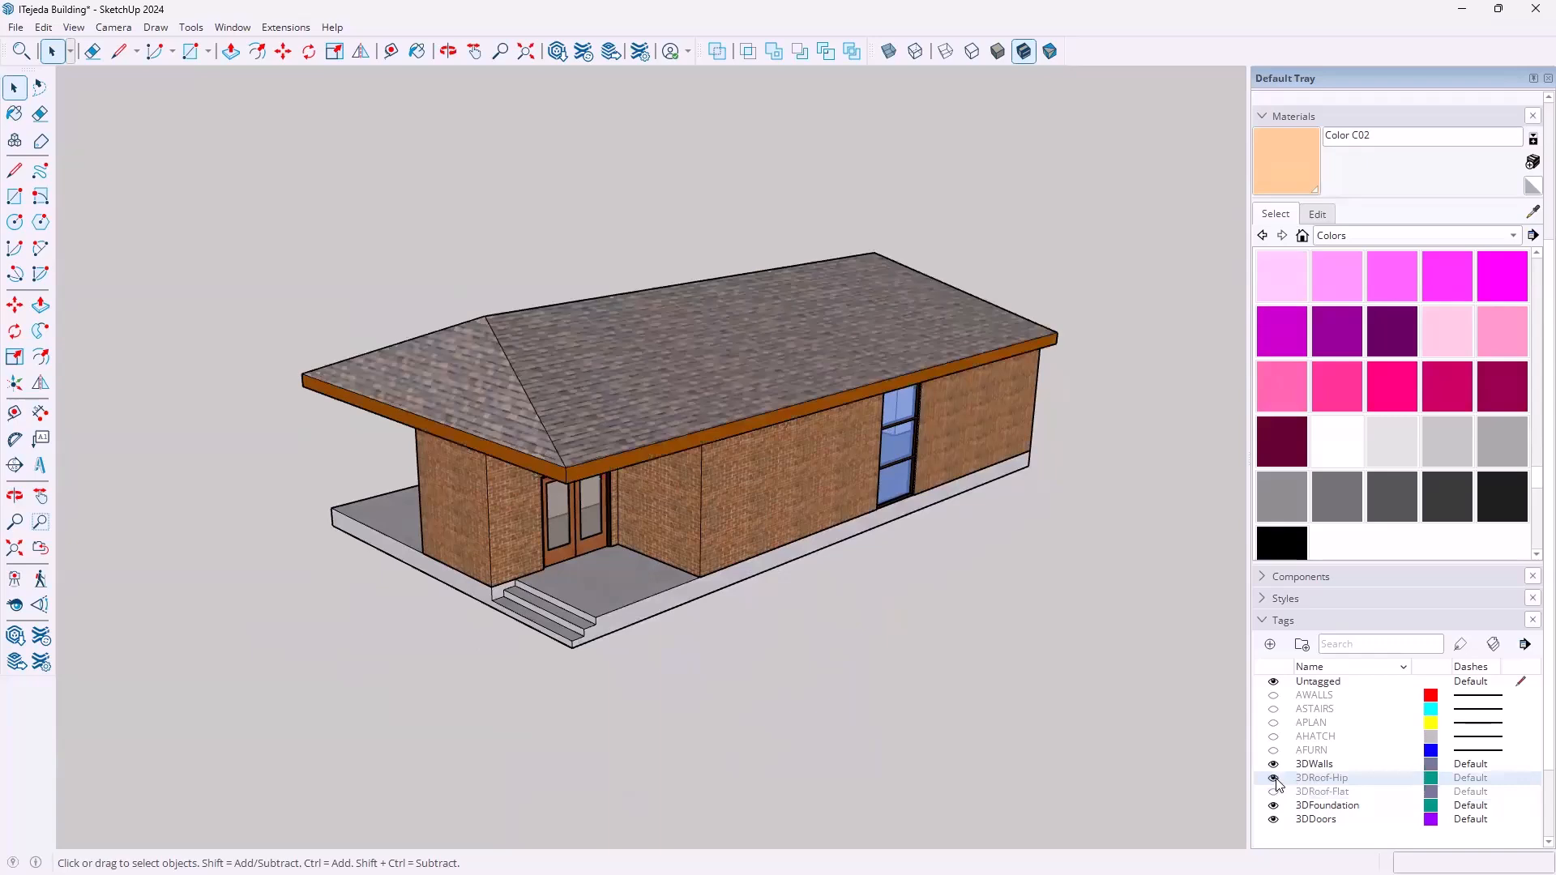
pyautogui.click(1274, 779)
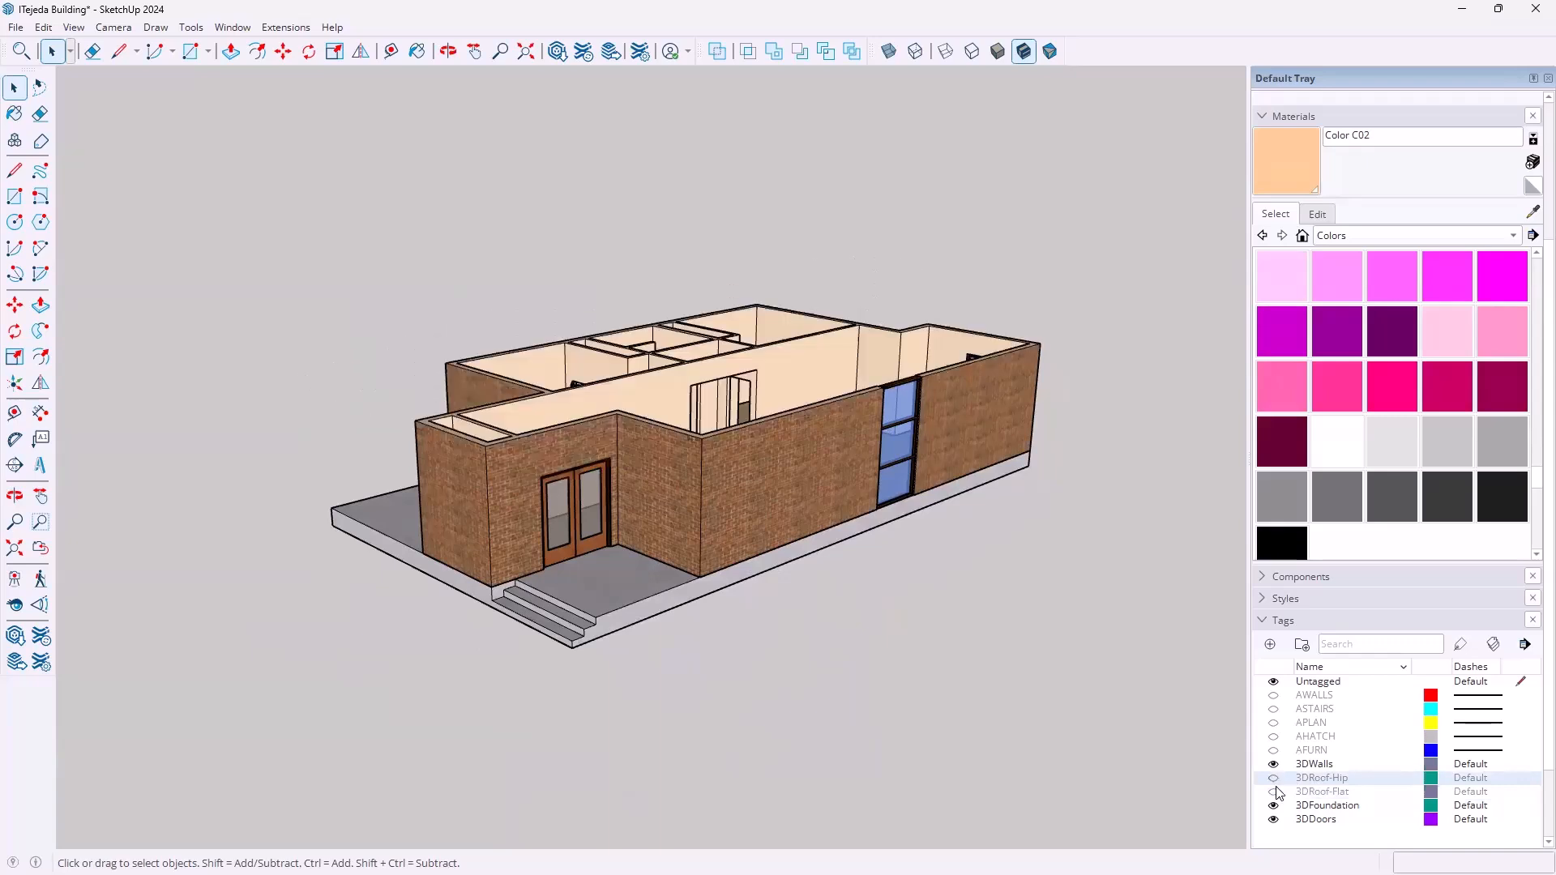
# Show the 3DRoof-Flat tag to view the flat roof and hide it again
pyautogui.click(1273, 793)
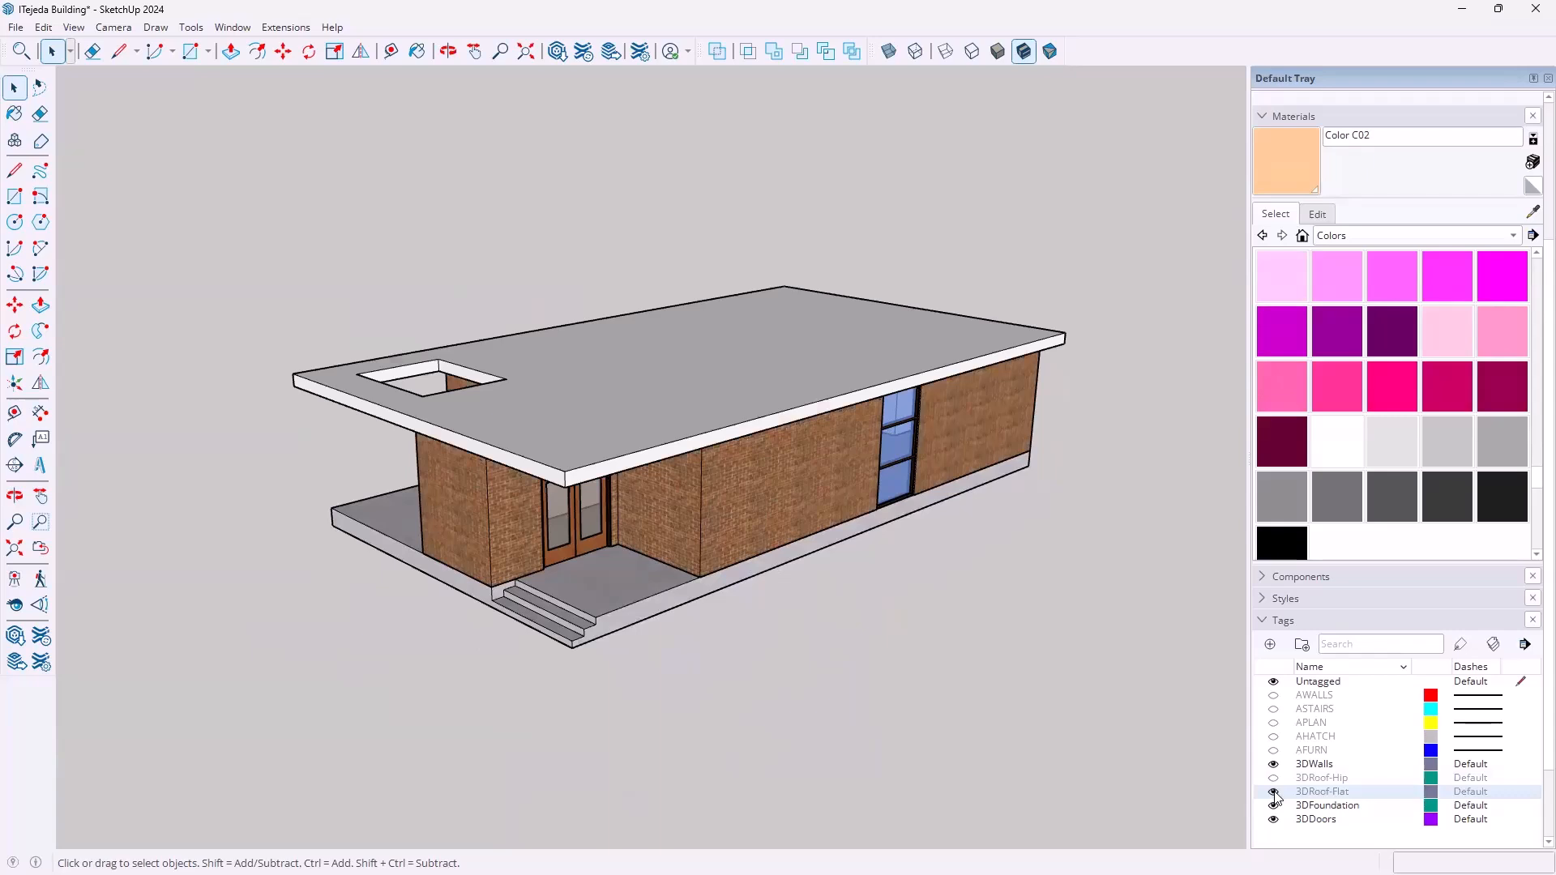
pyautogui.click(1273, 792)
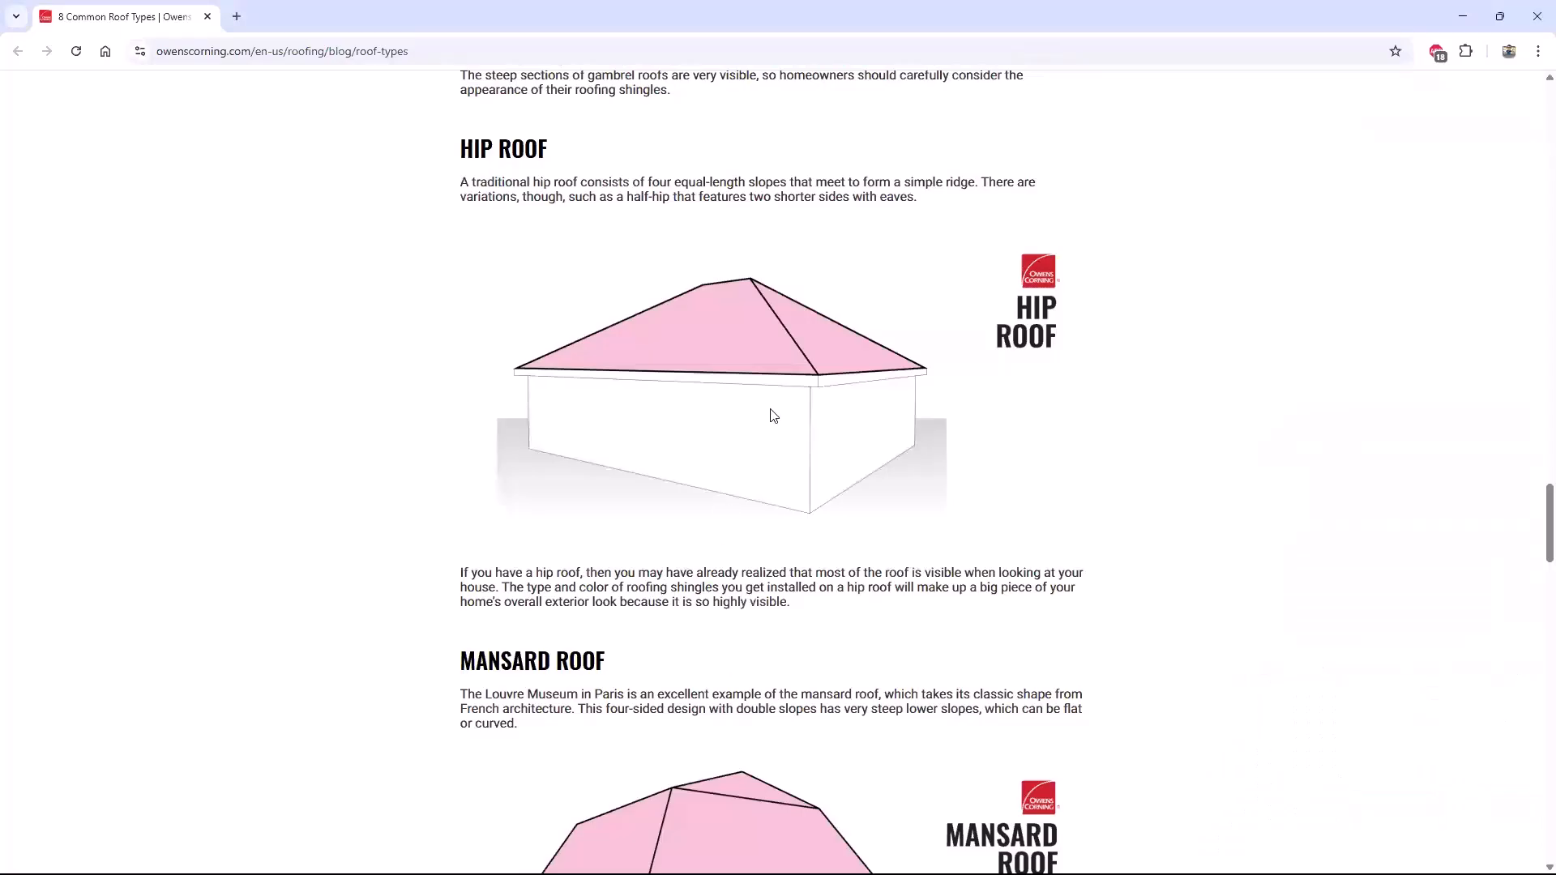
# Browse the roof types web page up to the Gable Roof section and switch back to SketchUp
pyautogui.scroll(10, 771, 413)
pyautogui.scroll(15, 770, 416)
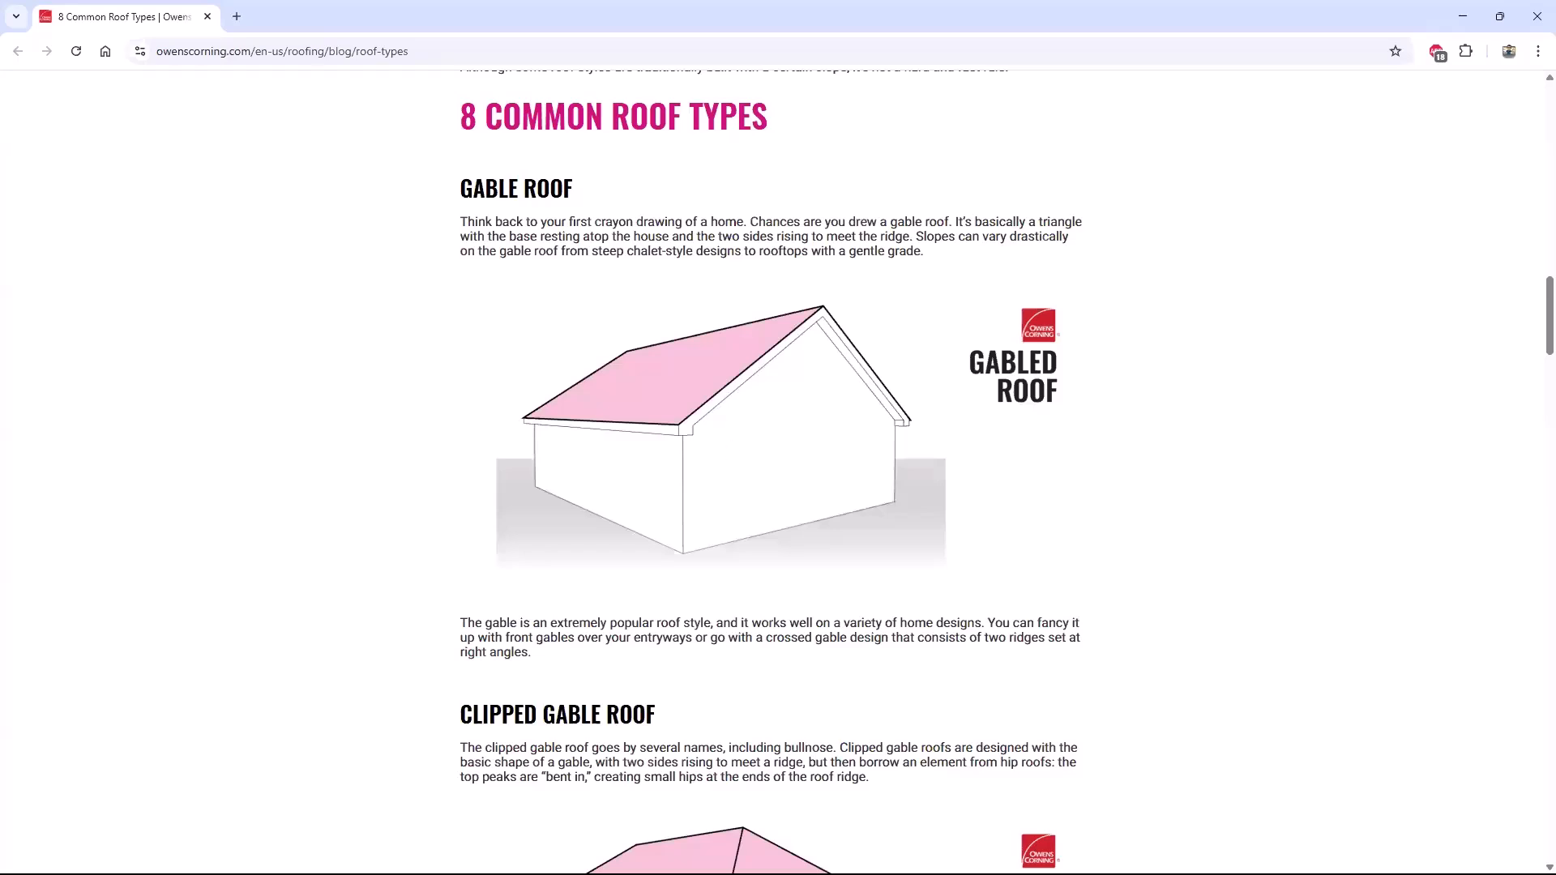
pyautogui.hotkey('alt', 'Tab')
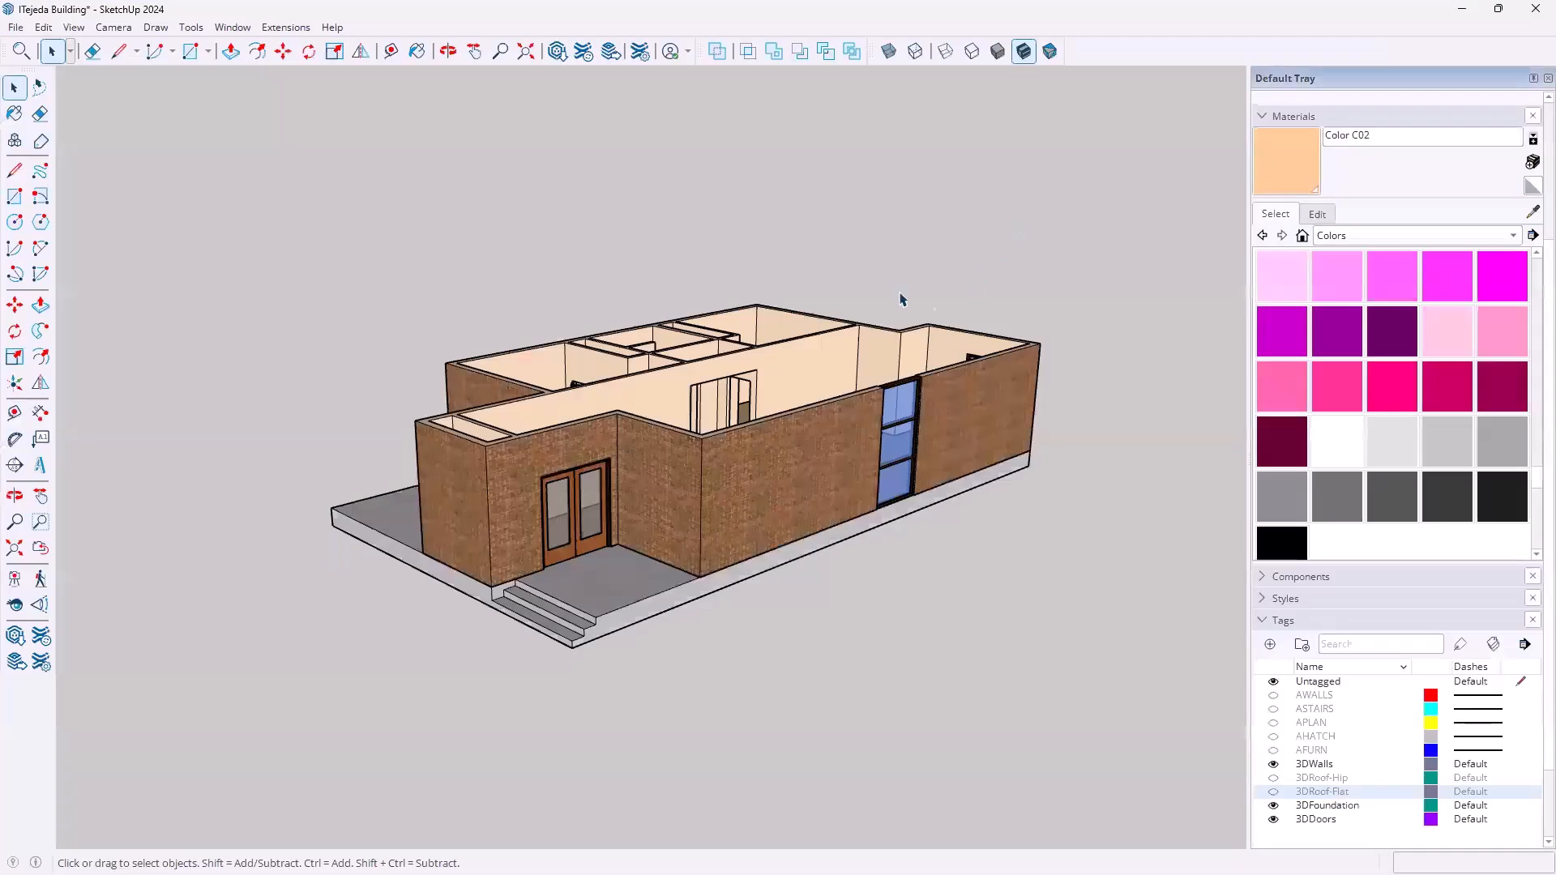
# Draw a rectangle from the foundation's back corner to the outer step corner, covering the whole slab at 57' 11" by 30'
pyautogui.scroll(-1, 725, 378)
pyautogui.moveTo(779, 295); pyautogui.dragTo(656, 642, button='middle')
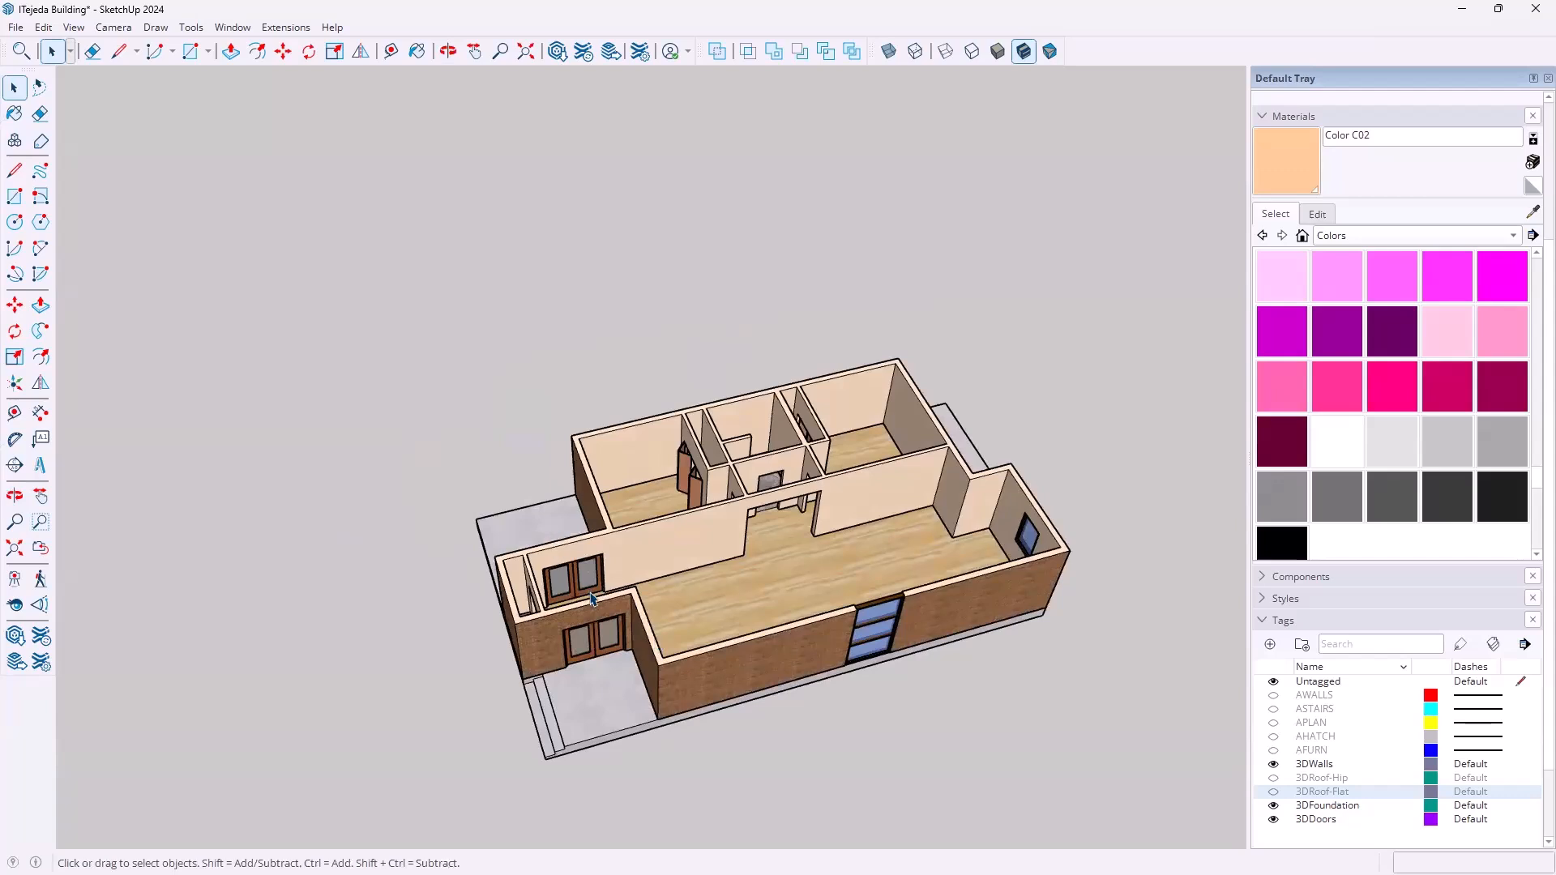
pyautogui.moveTo(680, 679); pyautogui.dragTo(441, 678, button='middle')
pyautogui.moveTo(683, 580); pyautogui.dragTo(472, 669, button='middle')
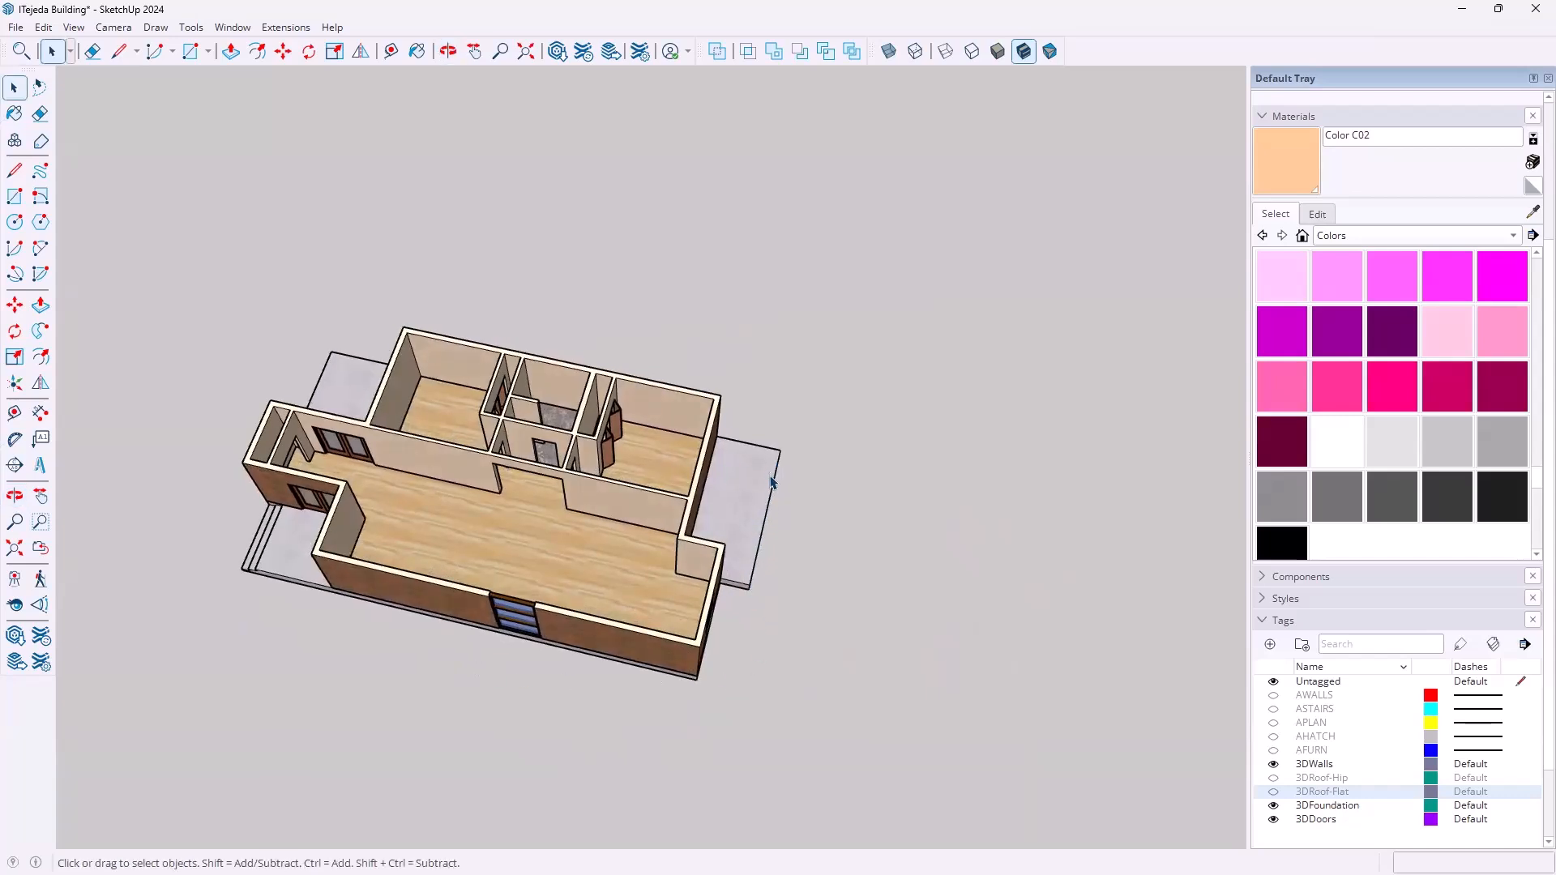
pyautogui.moveTo(712, 615)
pyautogui.mouseDown(button='middle')
pyautogui.moveTo(810, 684)
pyautogui.moveTo(963, 699)
pyautogui.mouseUp(button='middle')
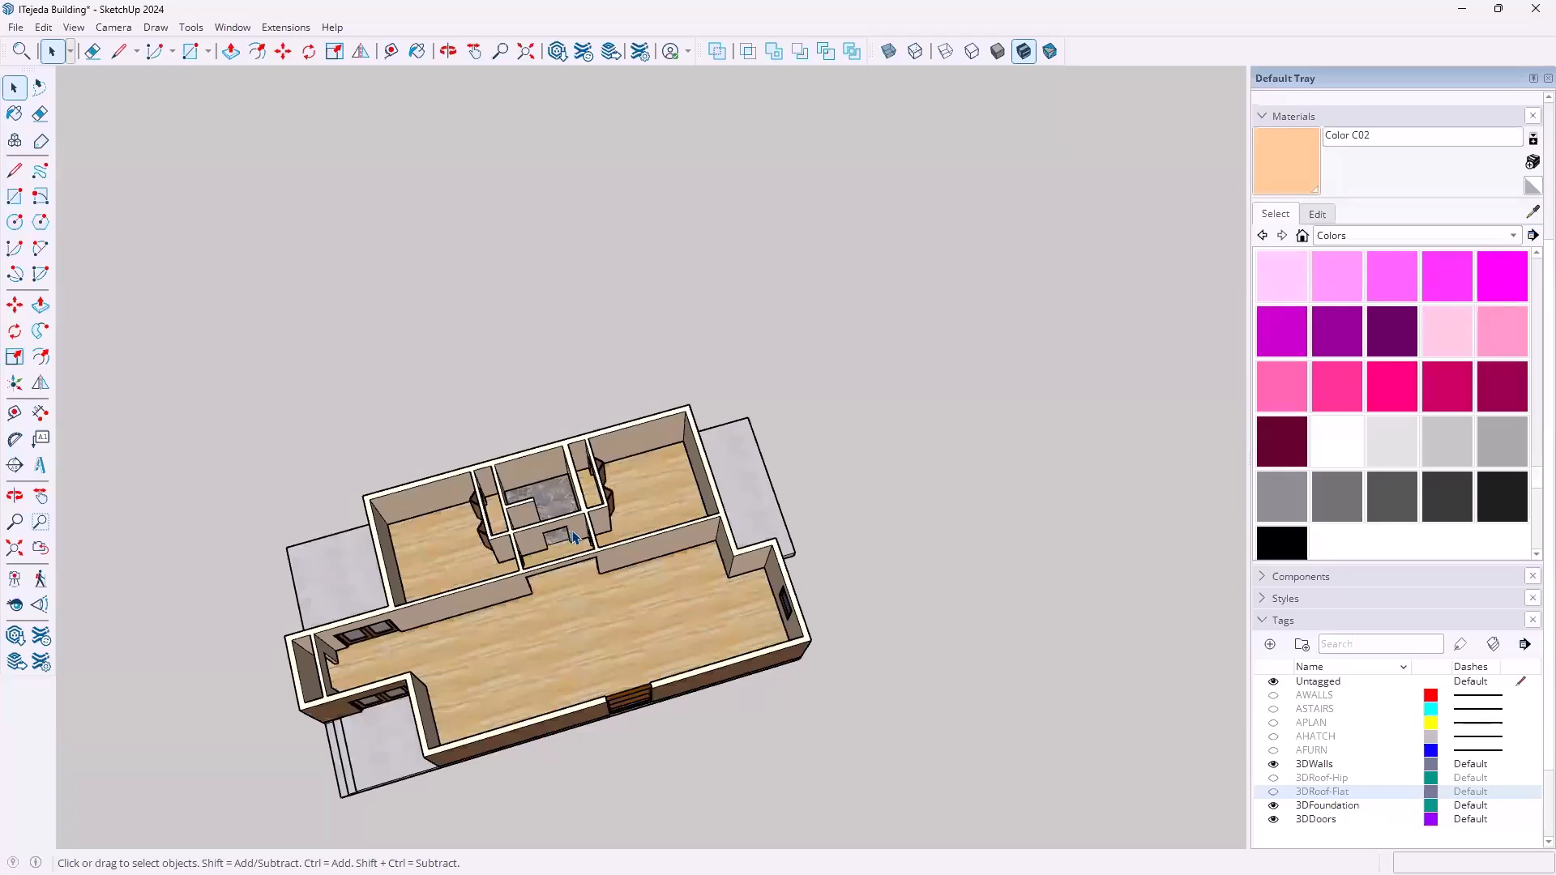
pyautogui.click(14, 197)
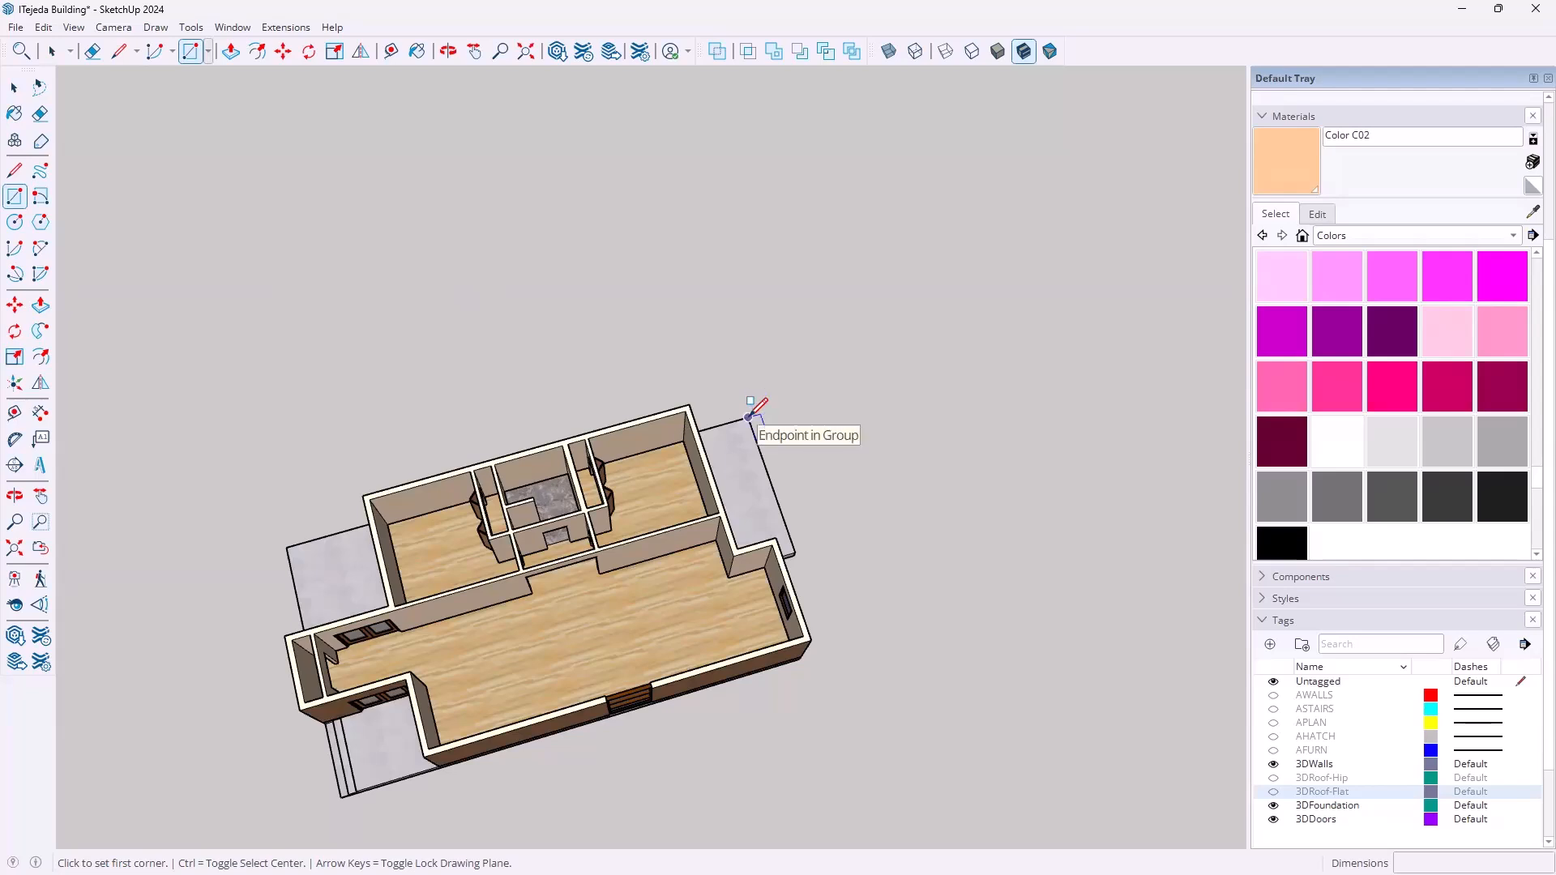
pyautogui.click(748, 417)
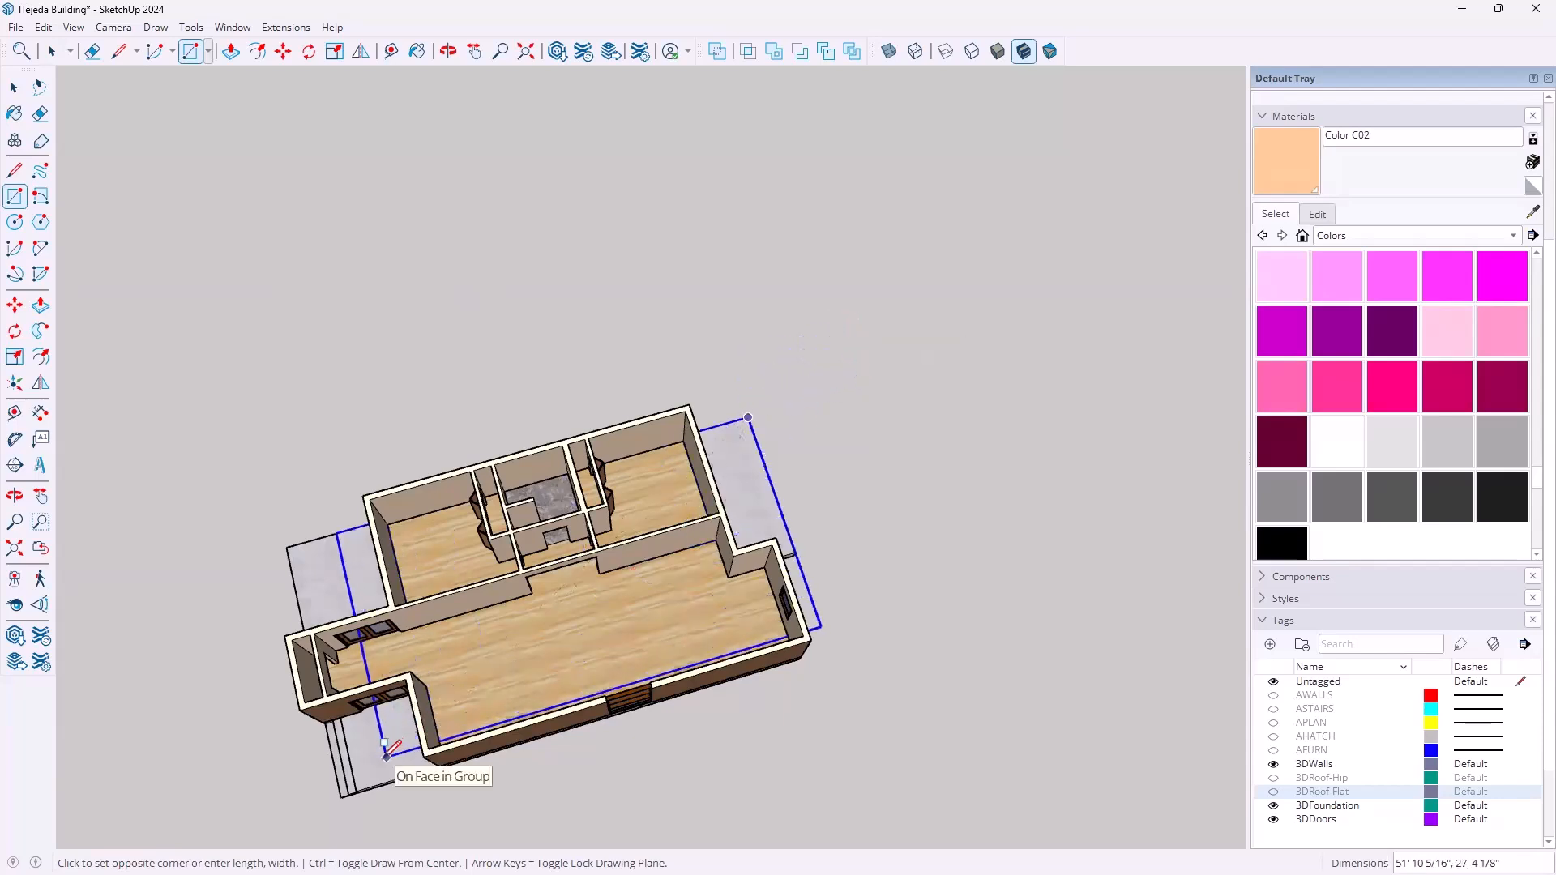
pyautogui.moveTo(393, 752); pyautogui.dragTo(908, 437, button='middle')
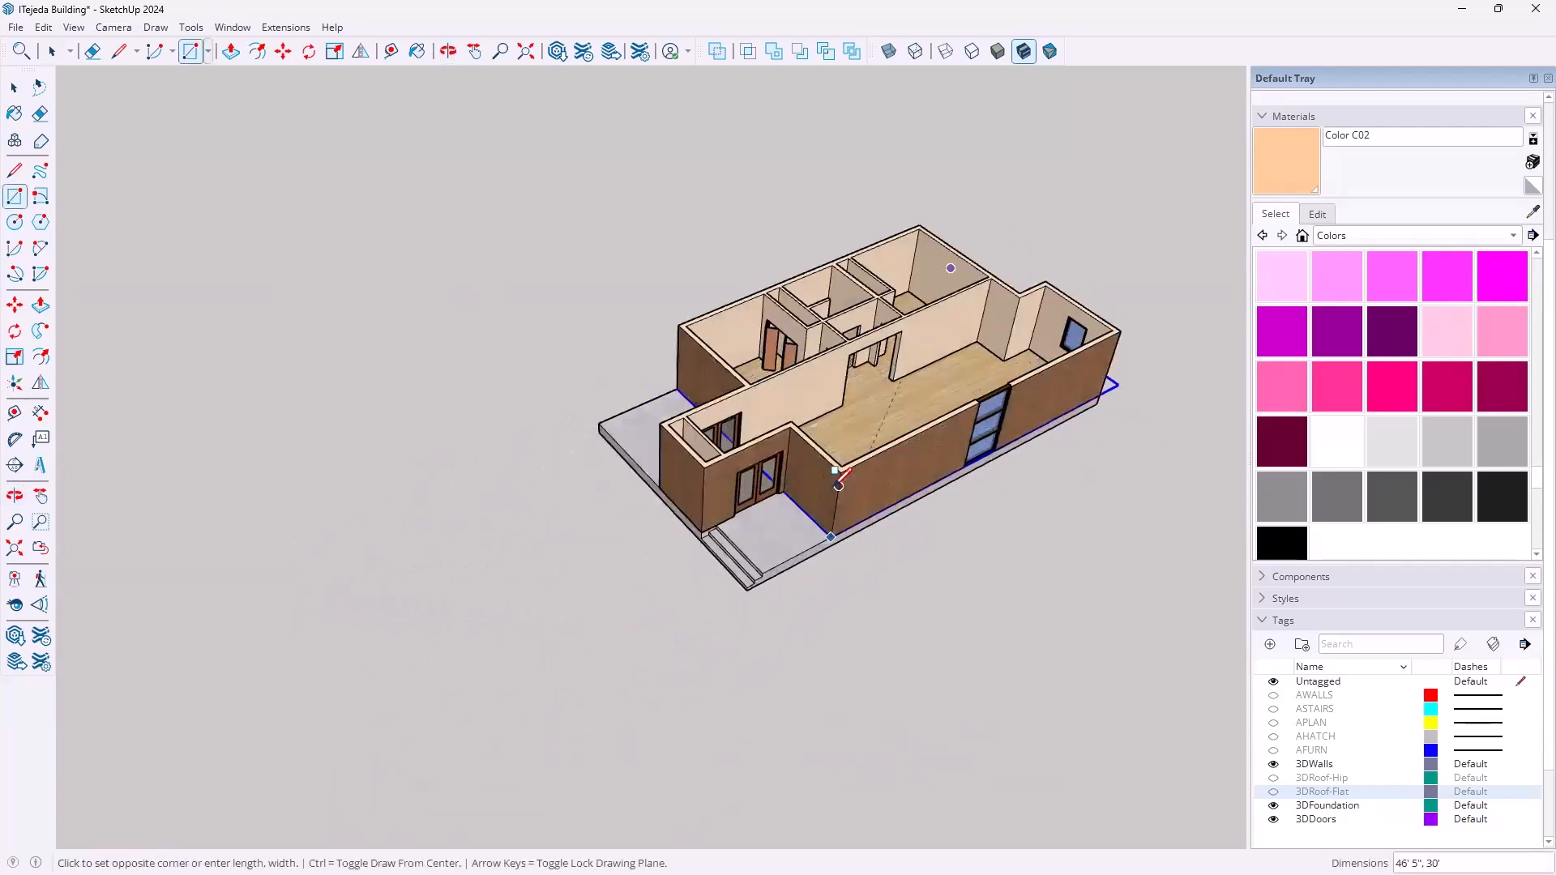
pyautogui.scroll(3, 839, 482)
pyautogui.scroll(2, 834, 478)
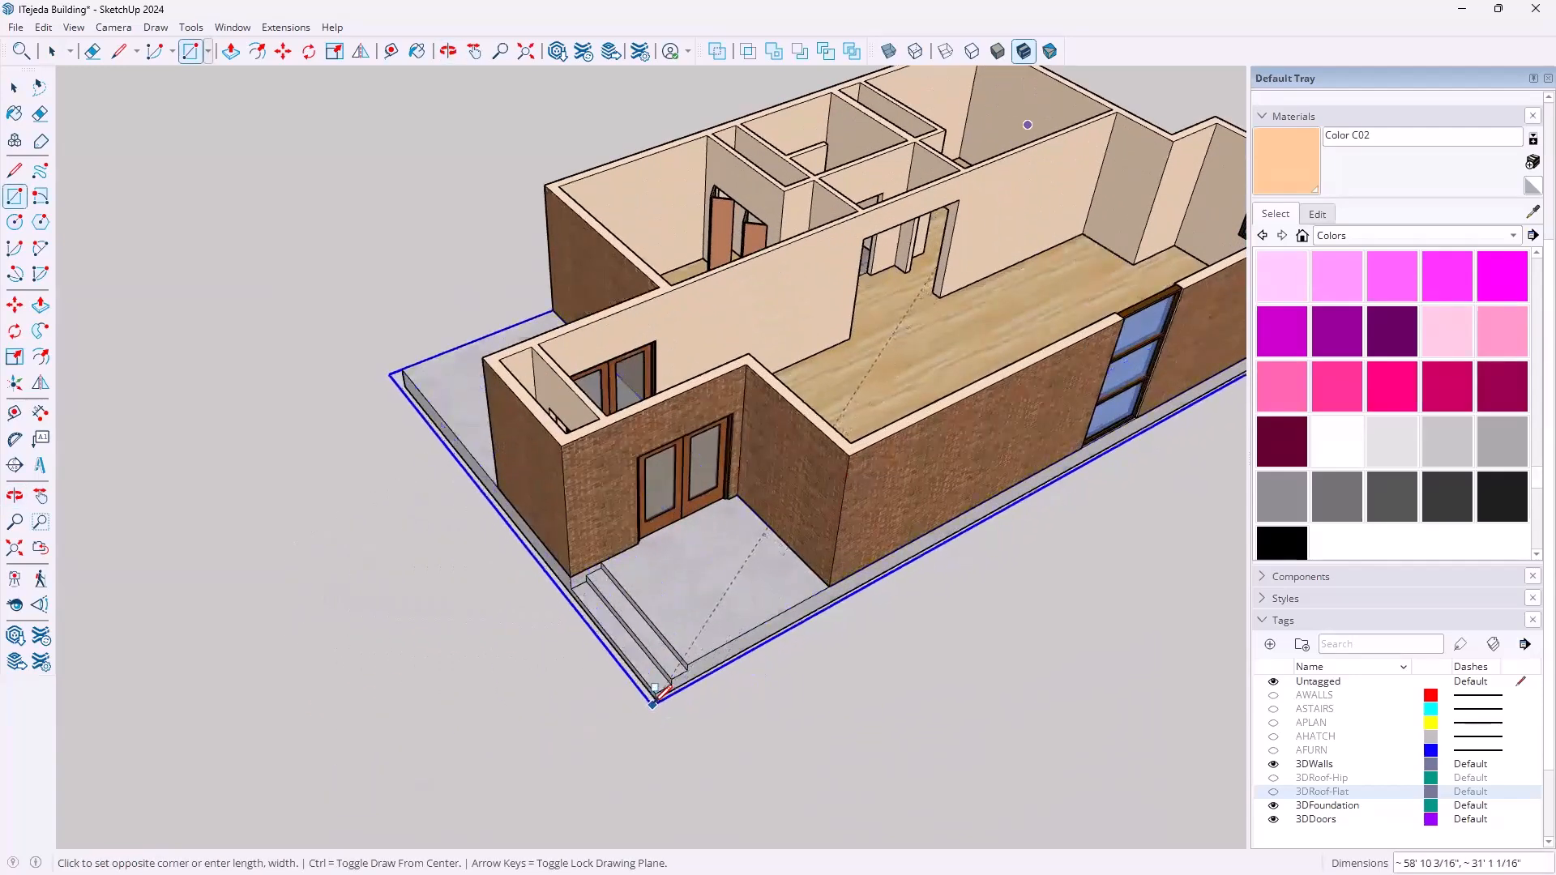
pyautogui.scroll(8, 655, 695)
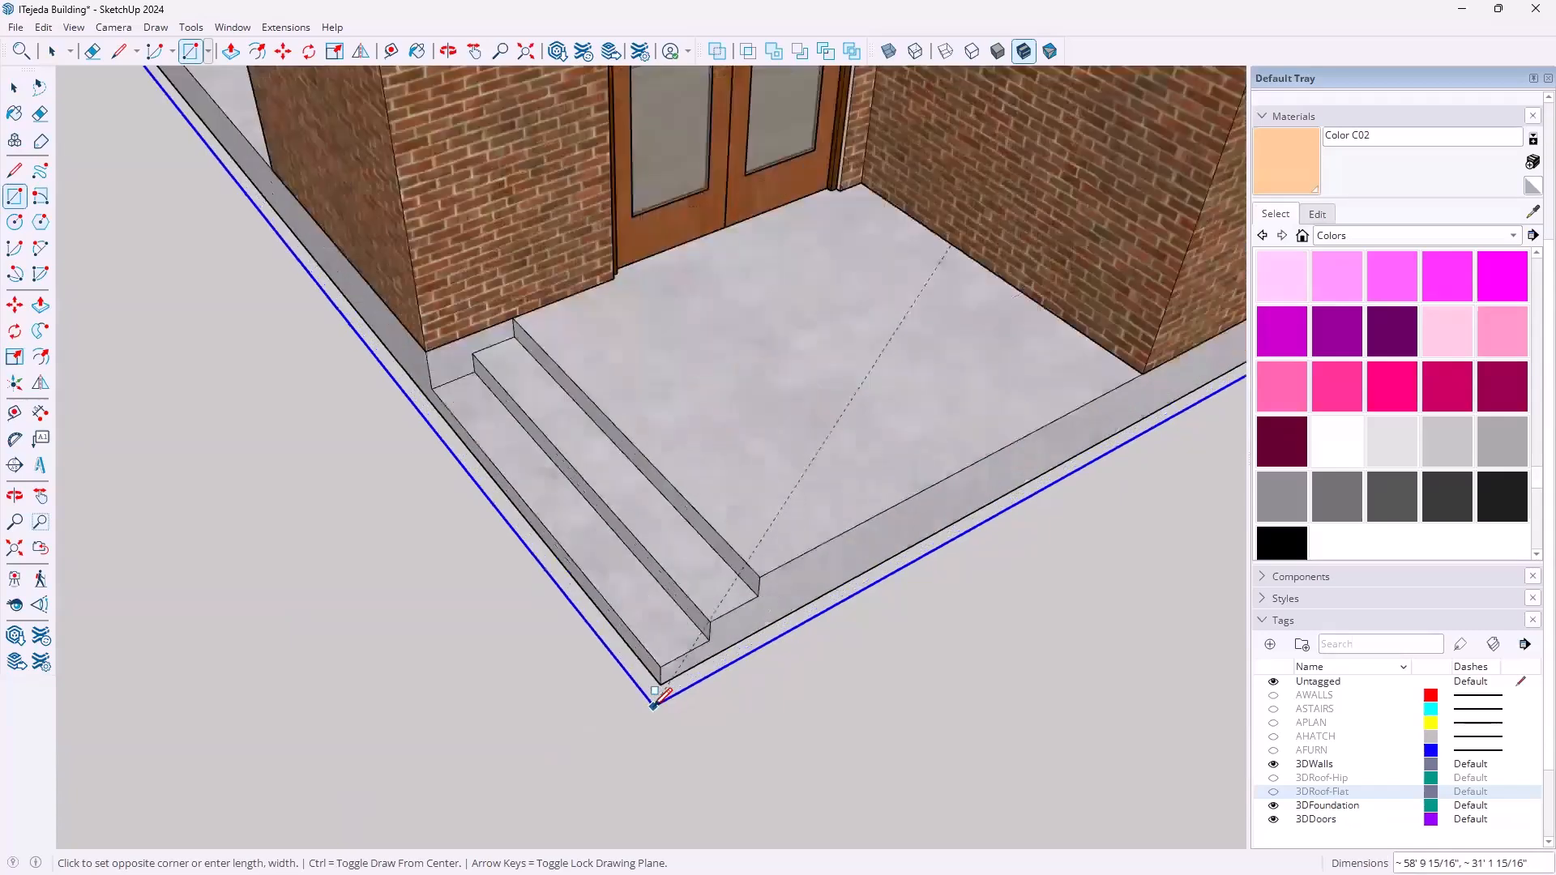
pyautogui.scroll(2, 655, 699)
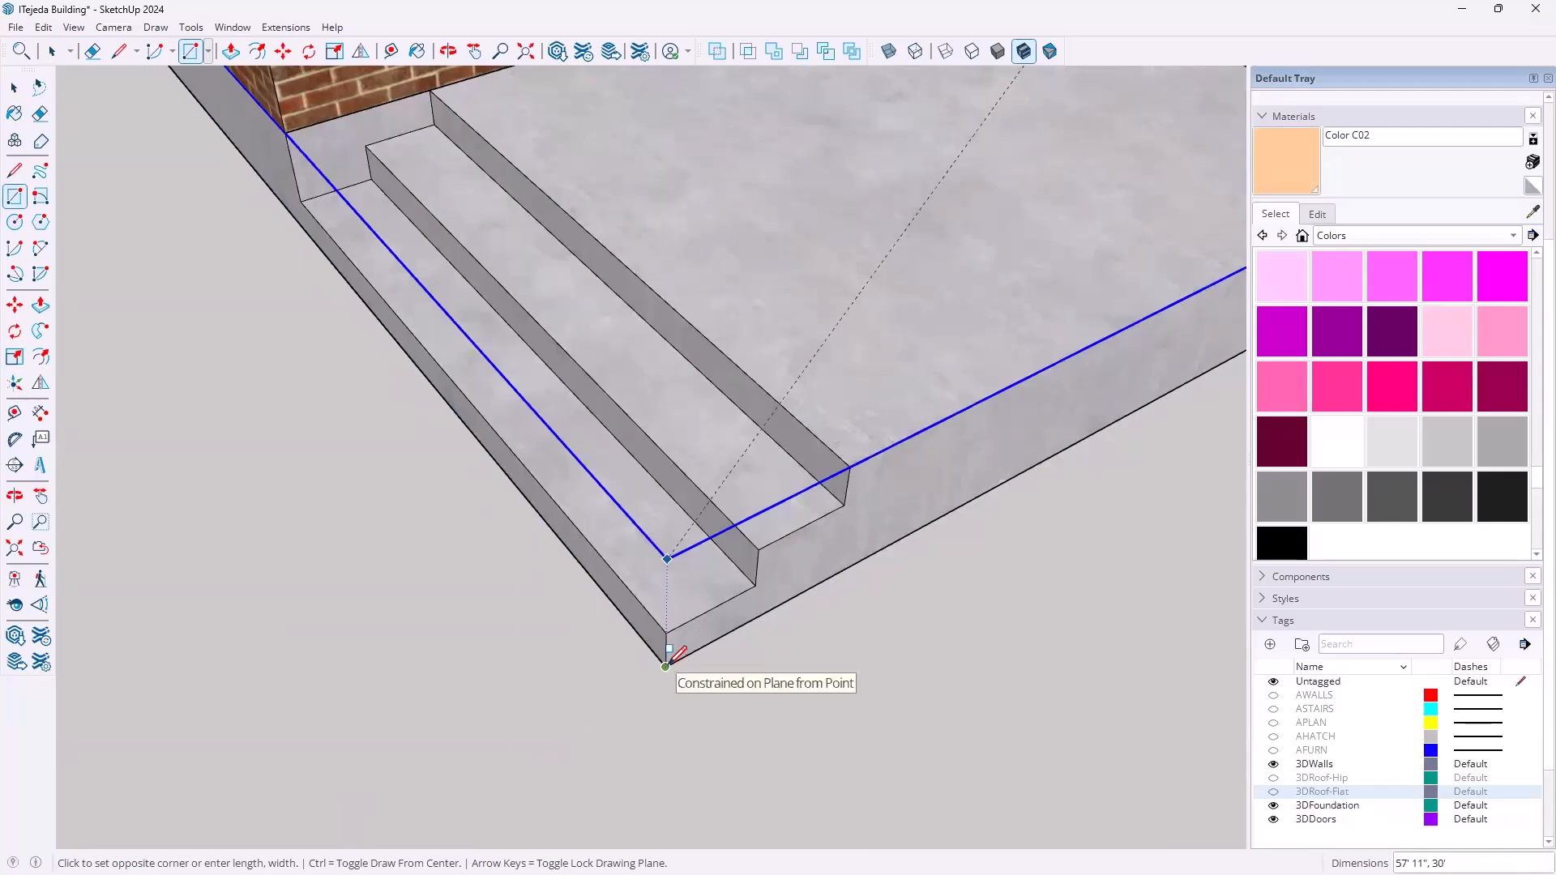
pyautogui.click(667, 661)
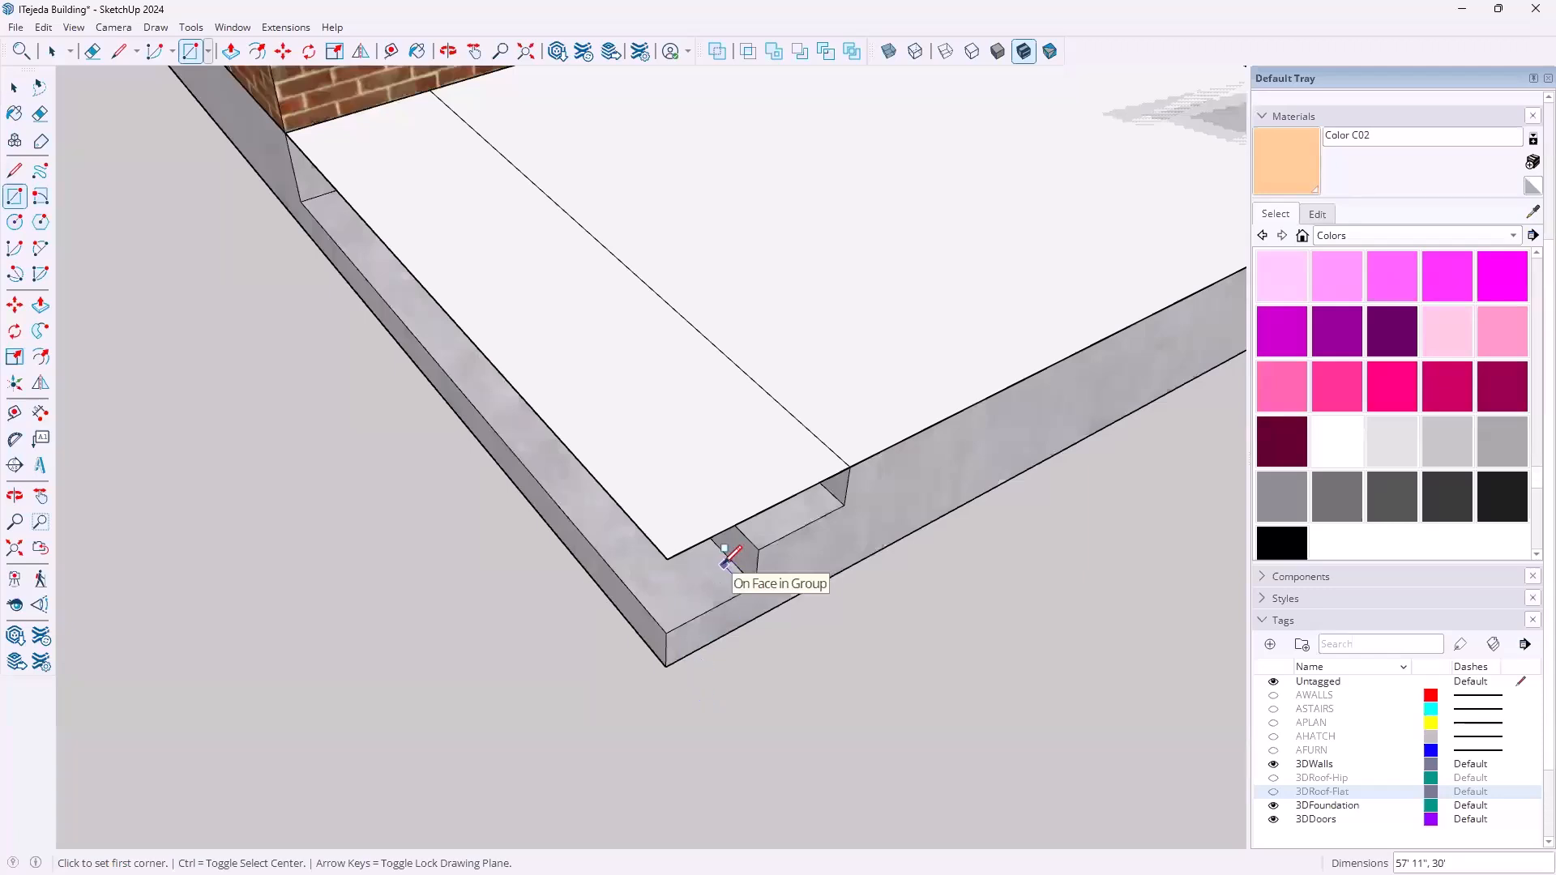
# Group the new rectangle's face together with its edges
pyautogui.press('space')
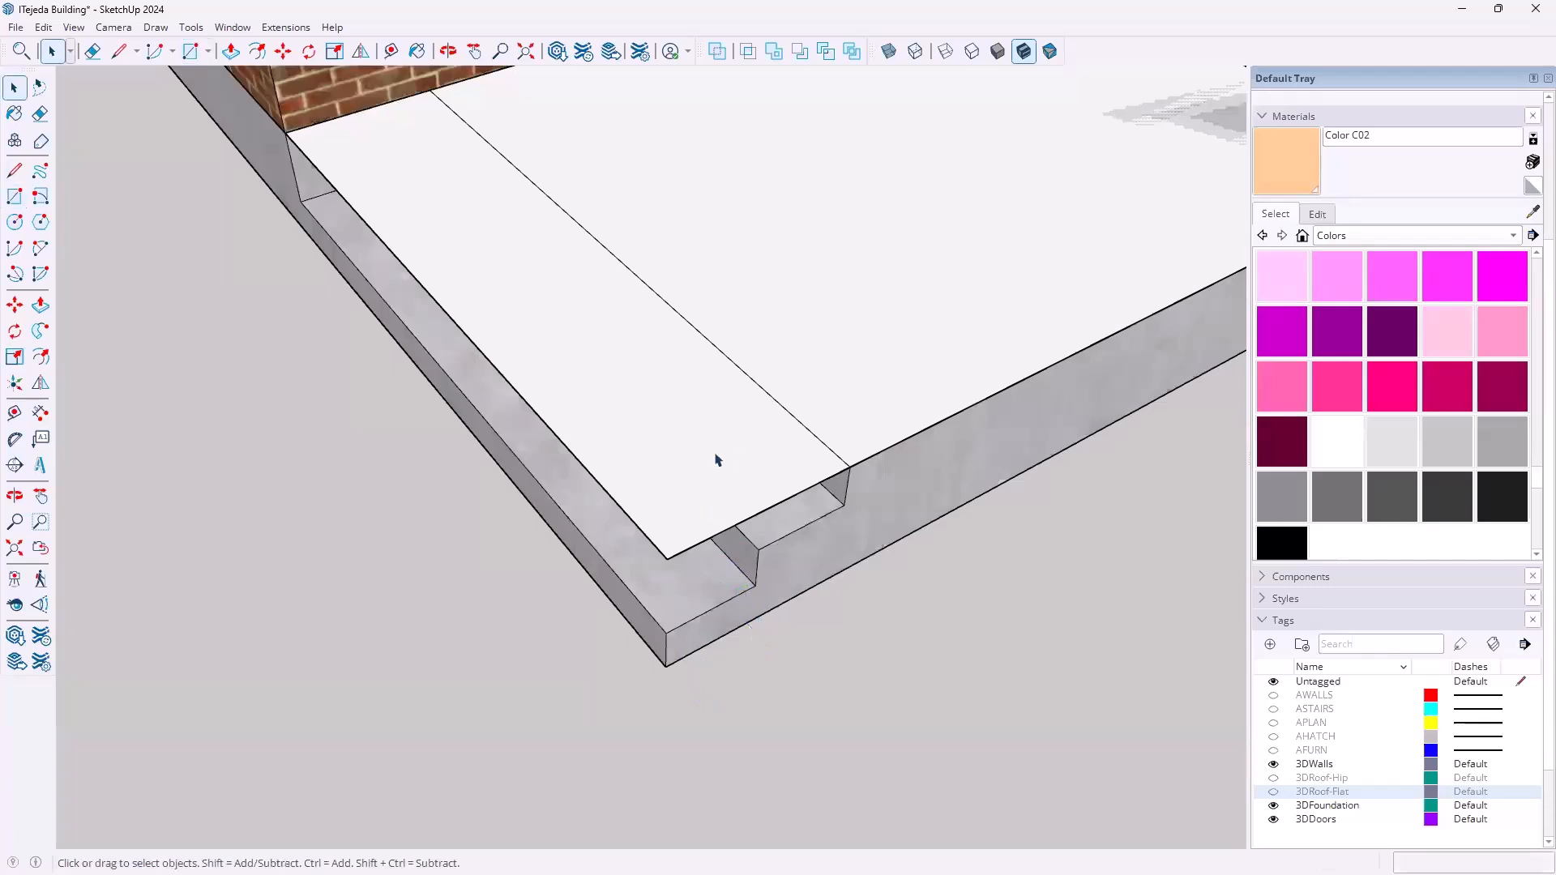
pyautogui.click(662, 456)
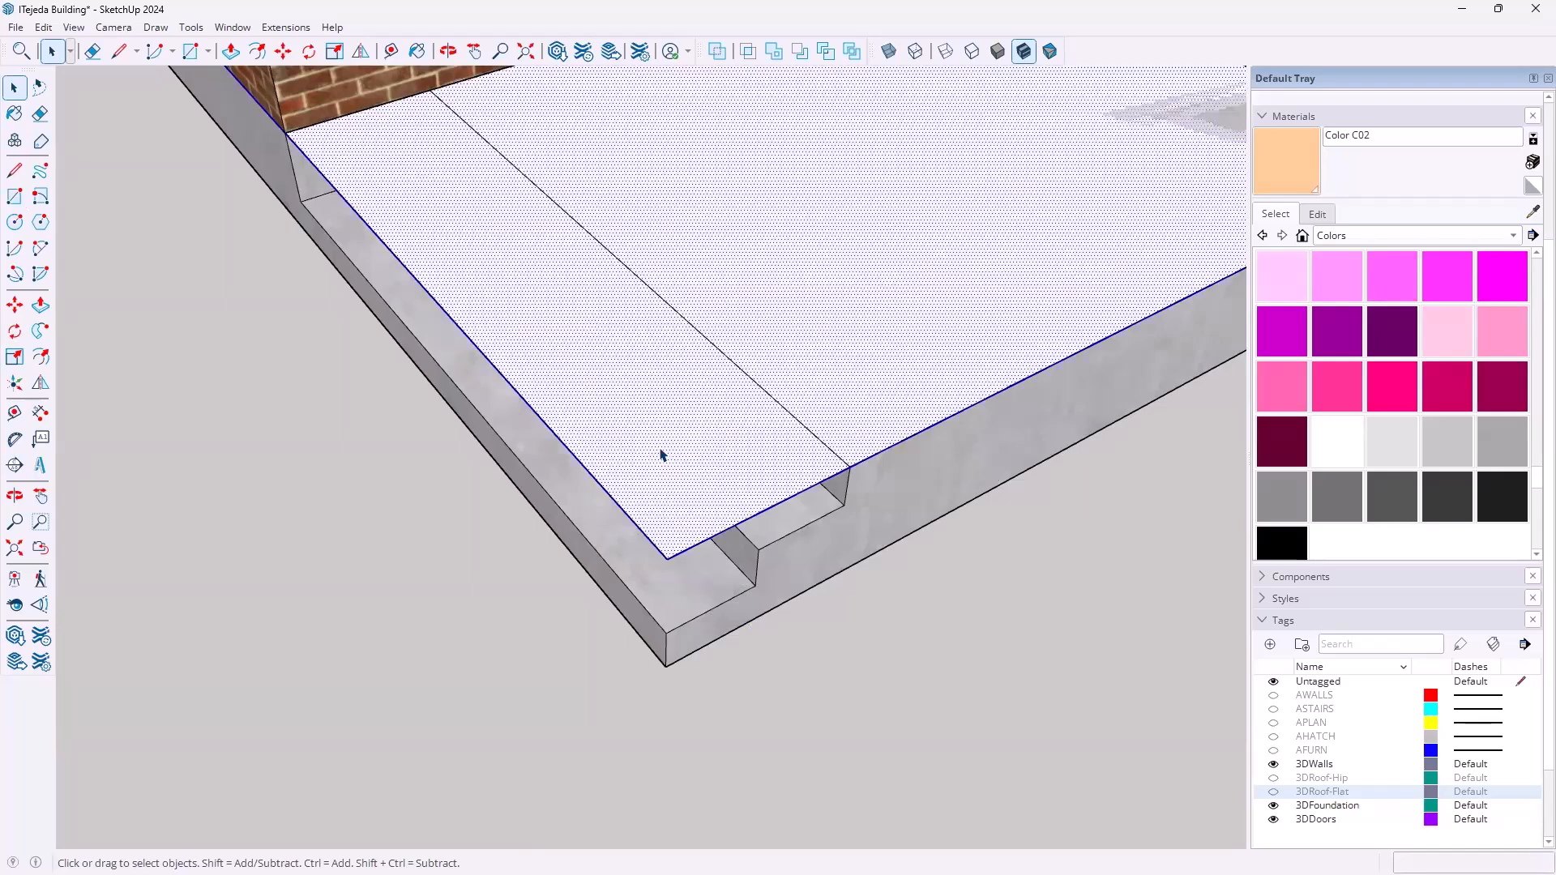
pyautogui.rightClick(661, 451)
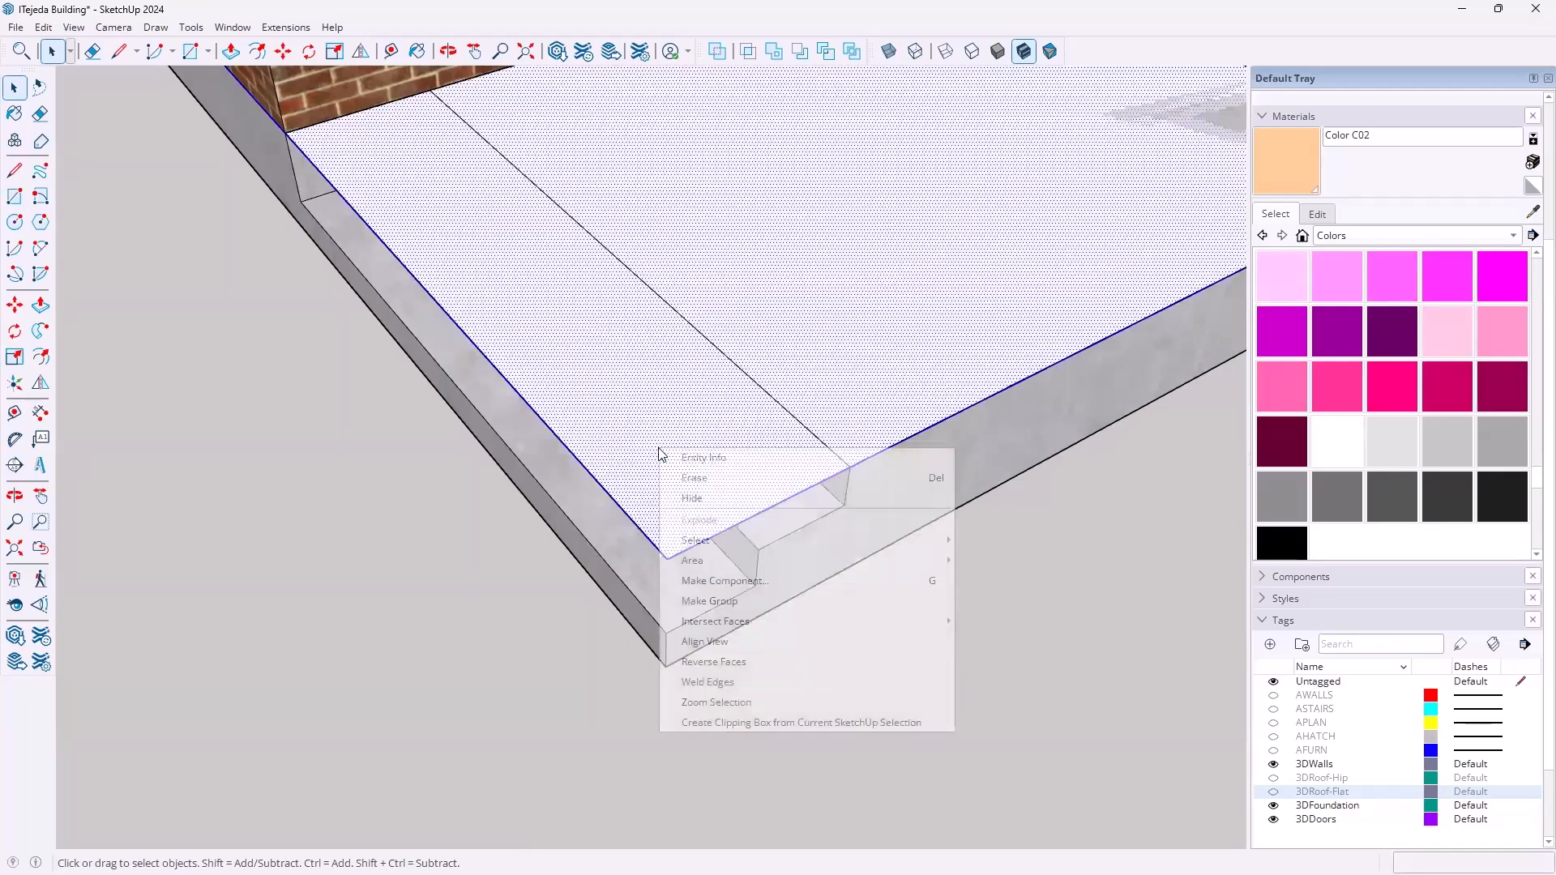
pyautogui.click(707, 601)
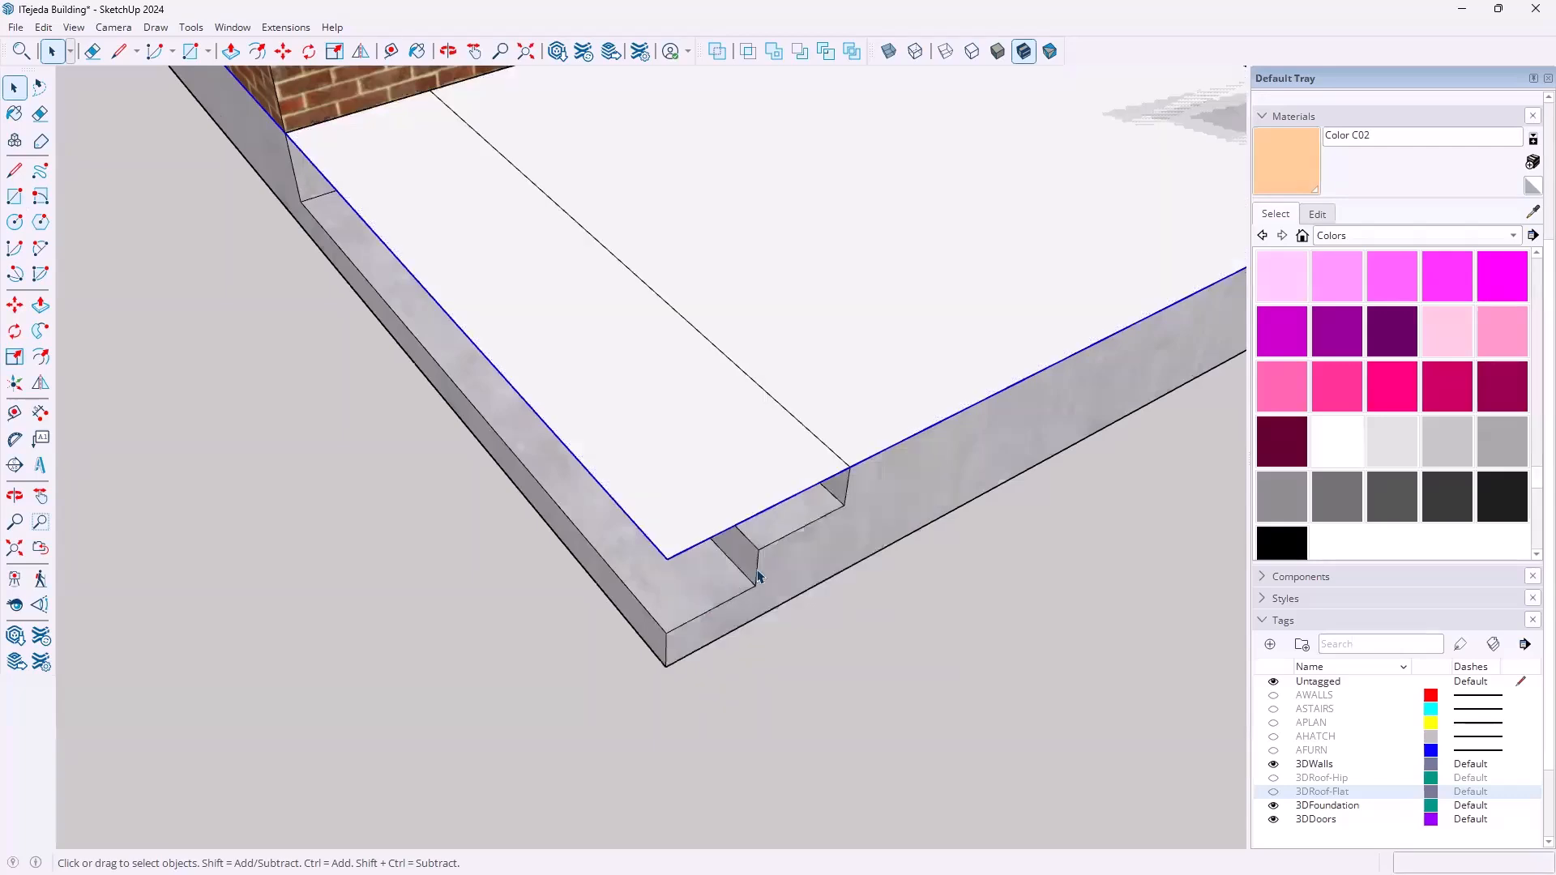
# Move the rectangle group straight up 10' from the base of the wall corner to the top of the wall
pyautogui.scroll(-5, 761, 571)
pyautogui.scroll(-2, 762, 567)
pyautogui.moveTo(643, 643); pyautogui.dragTo(591, 640, button='middle')
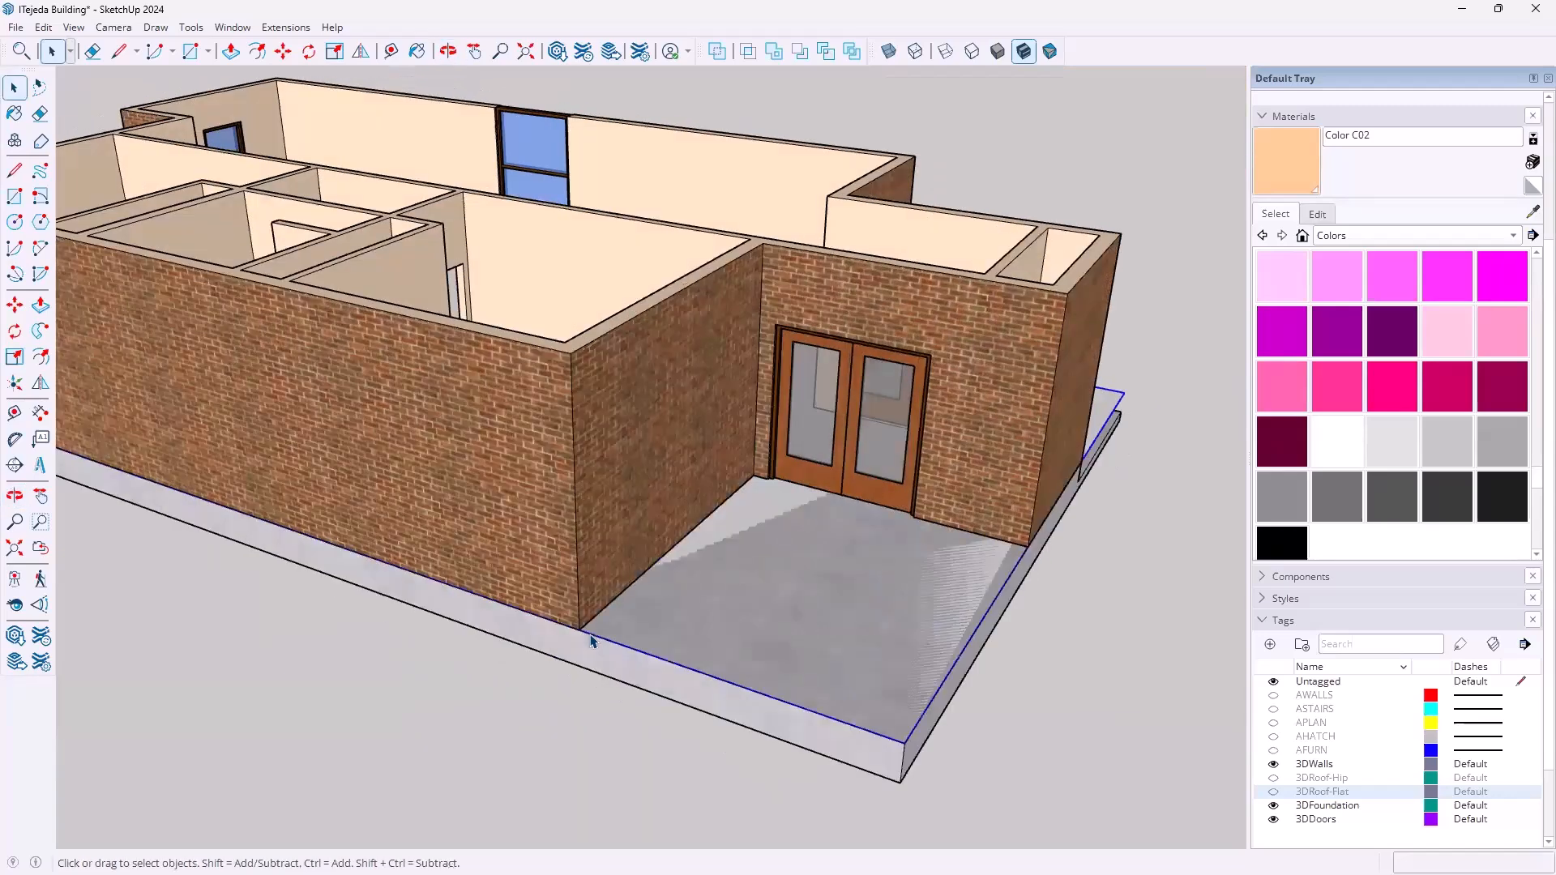
pyautogui.press('m')
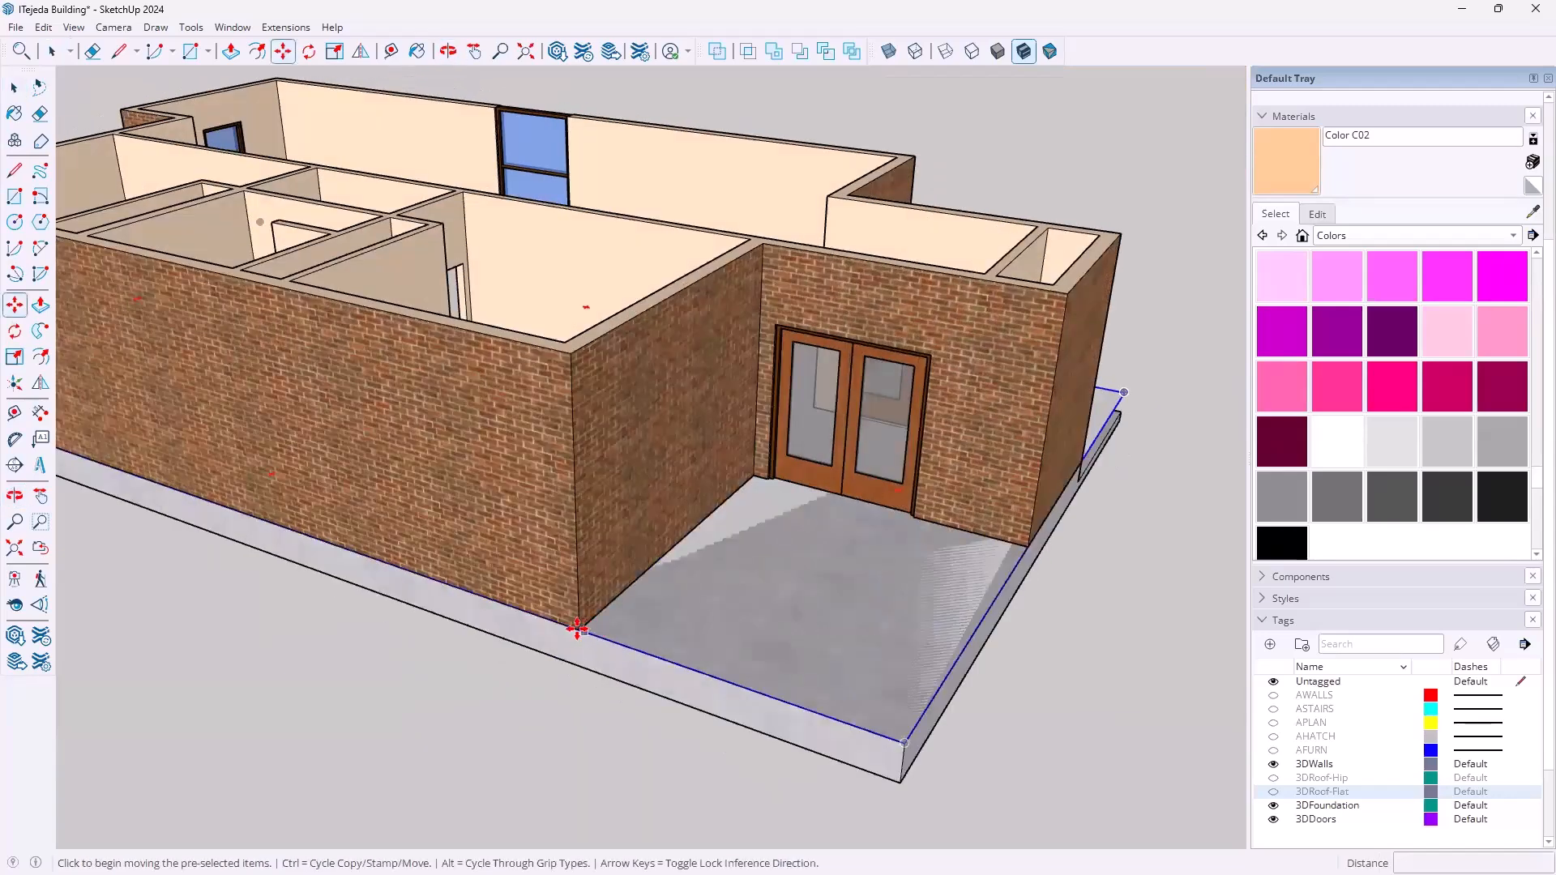
pyautogui.click(577, 628)
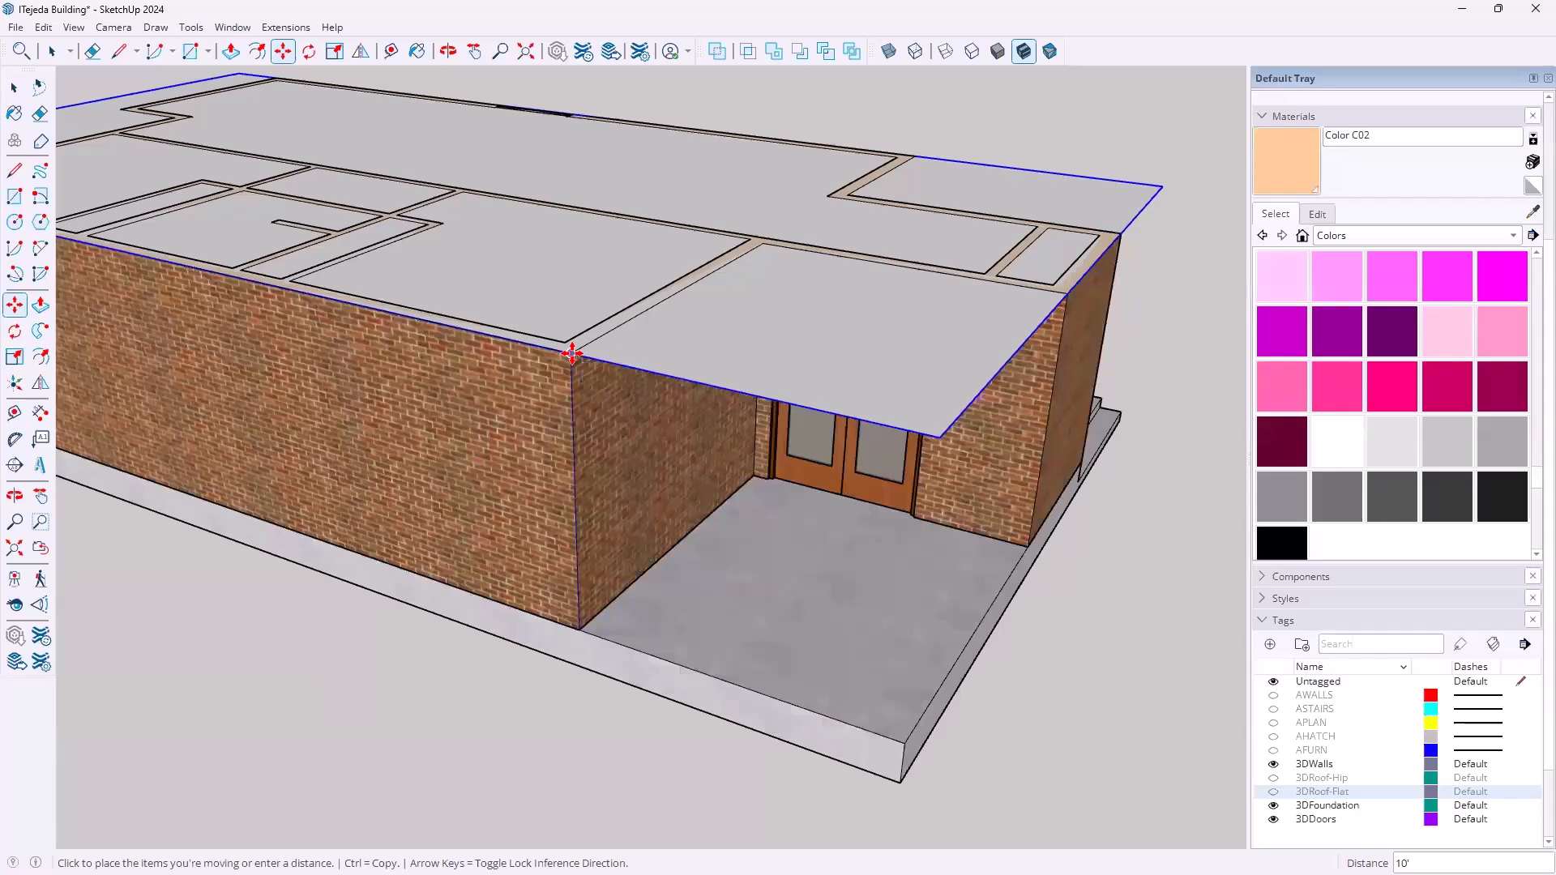
pyautogui.click(573, 355)
pyautogui.scroll(-3, 740, 451)
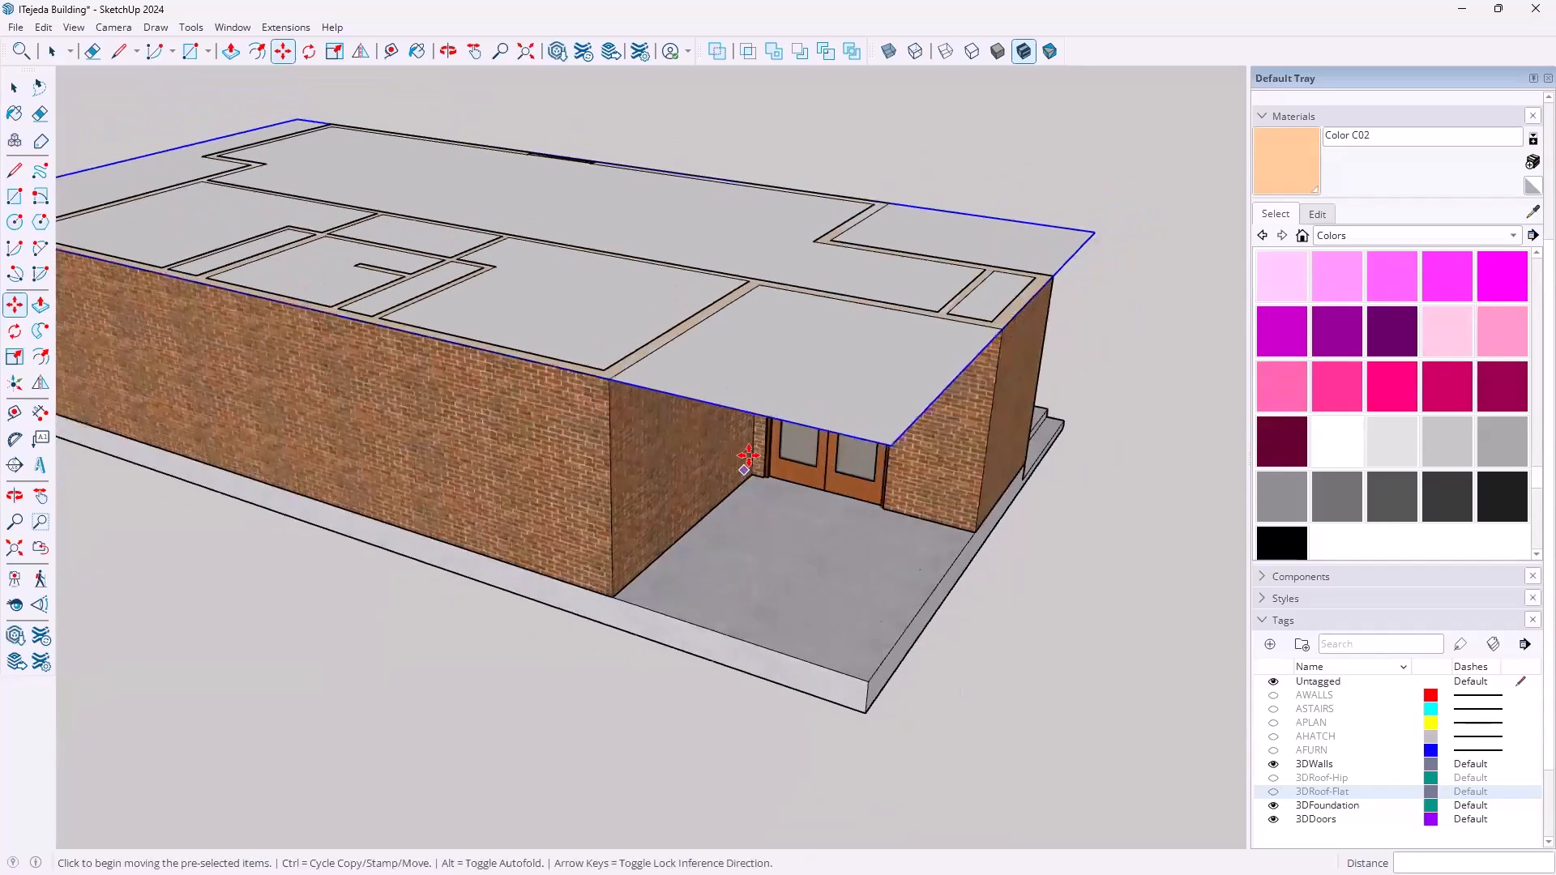
pyautogui.moveTo(755, 403); pyautogui.dragTo(832, 653, button='middle')
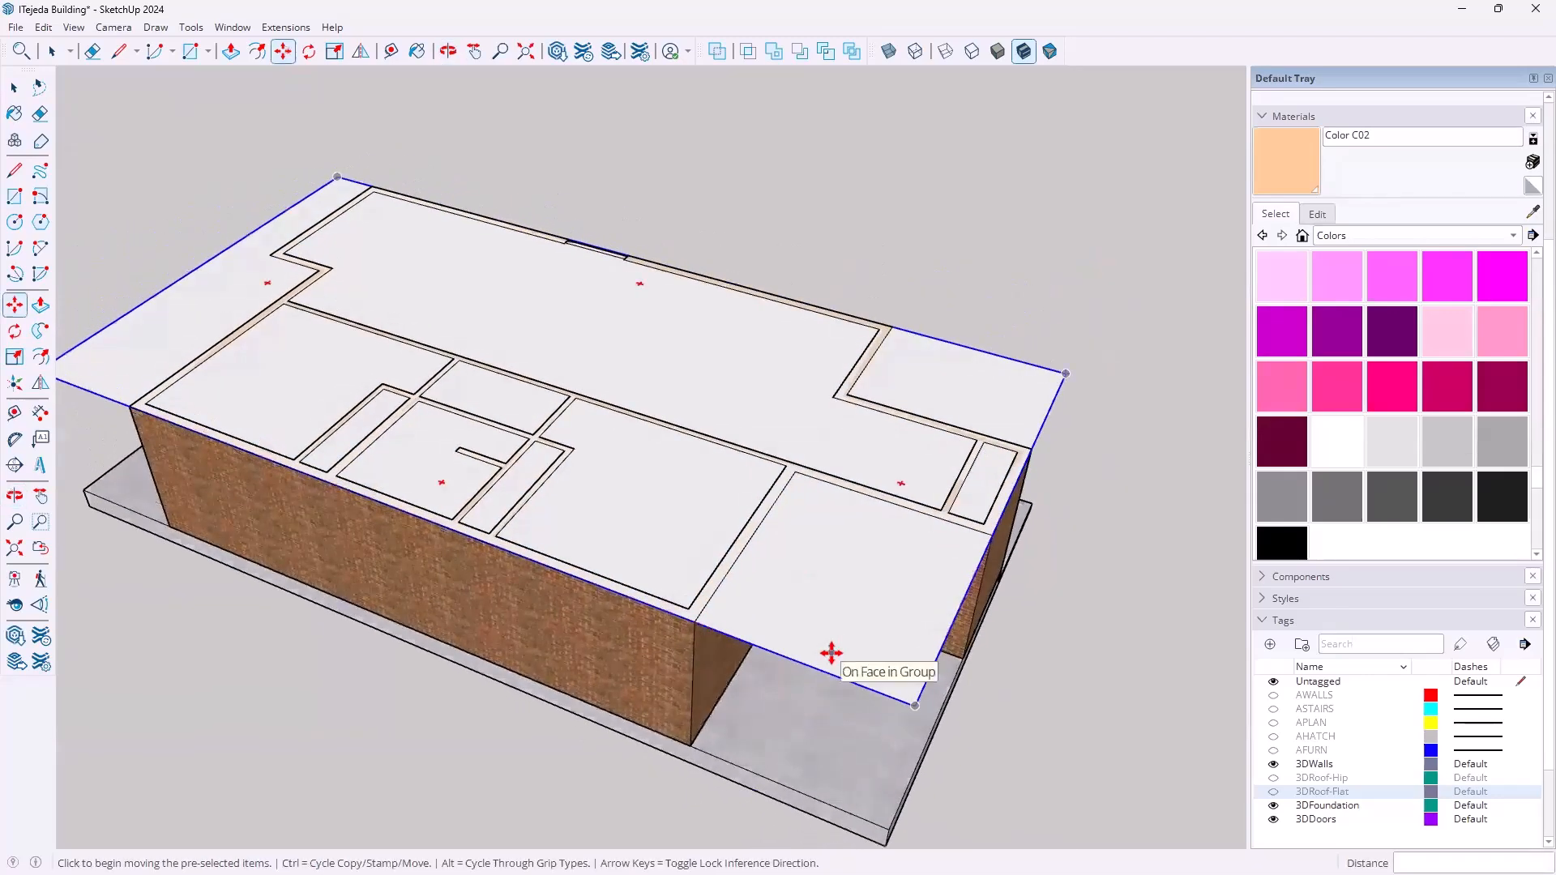
pyautogui.press('space')
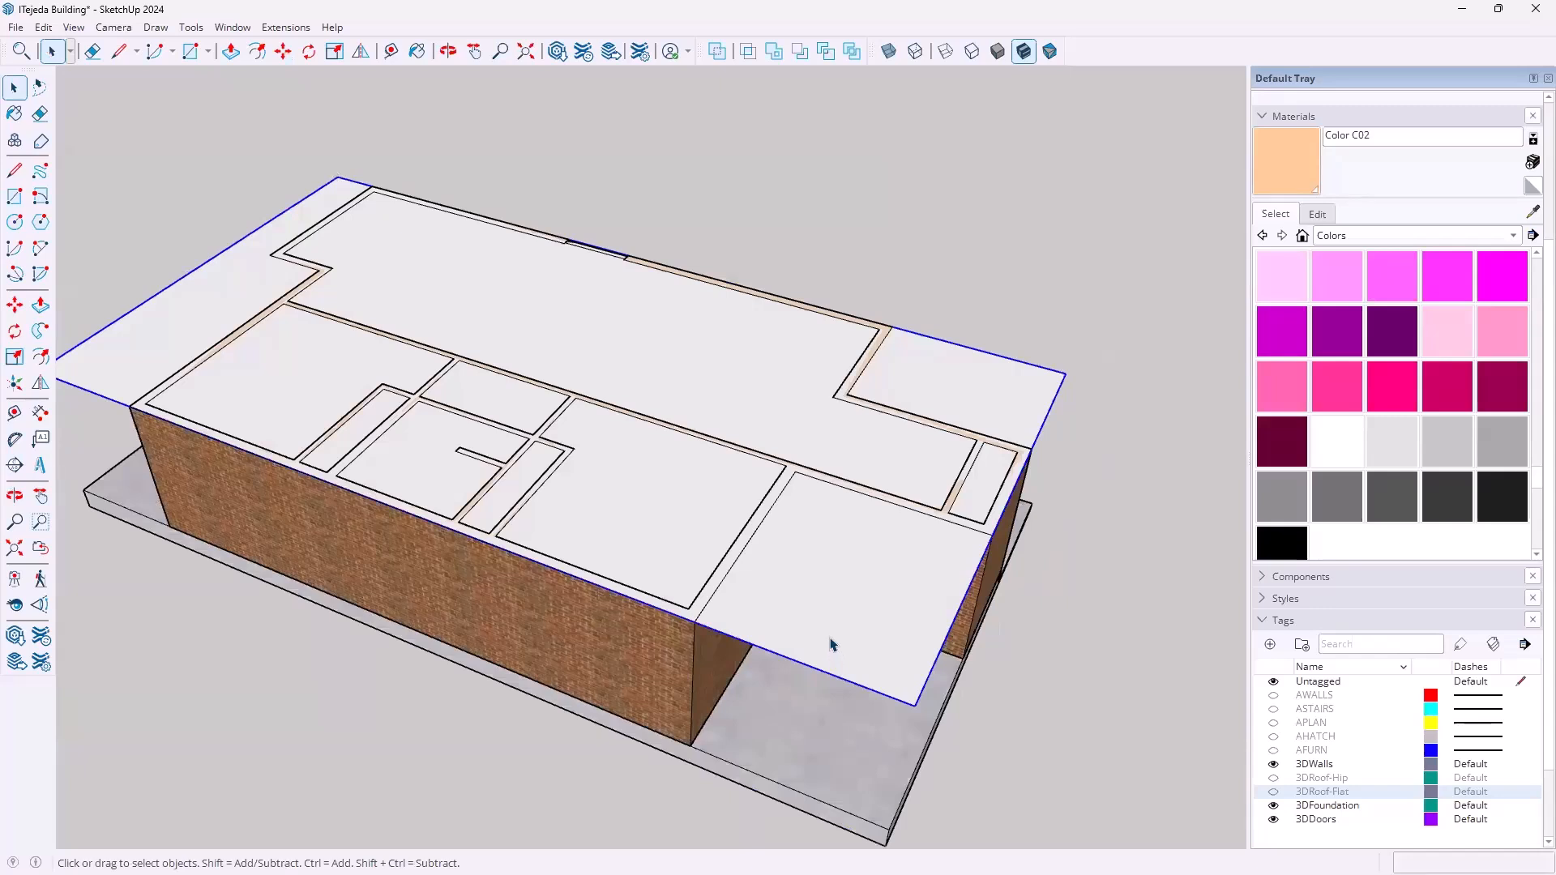
# Open the rectangle group and offset its face outline outward by 12" for the roof overhang
pyautogui.doubleClick(832, 644)
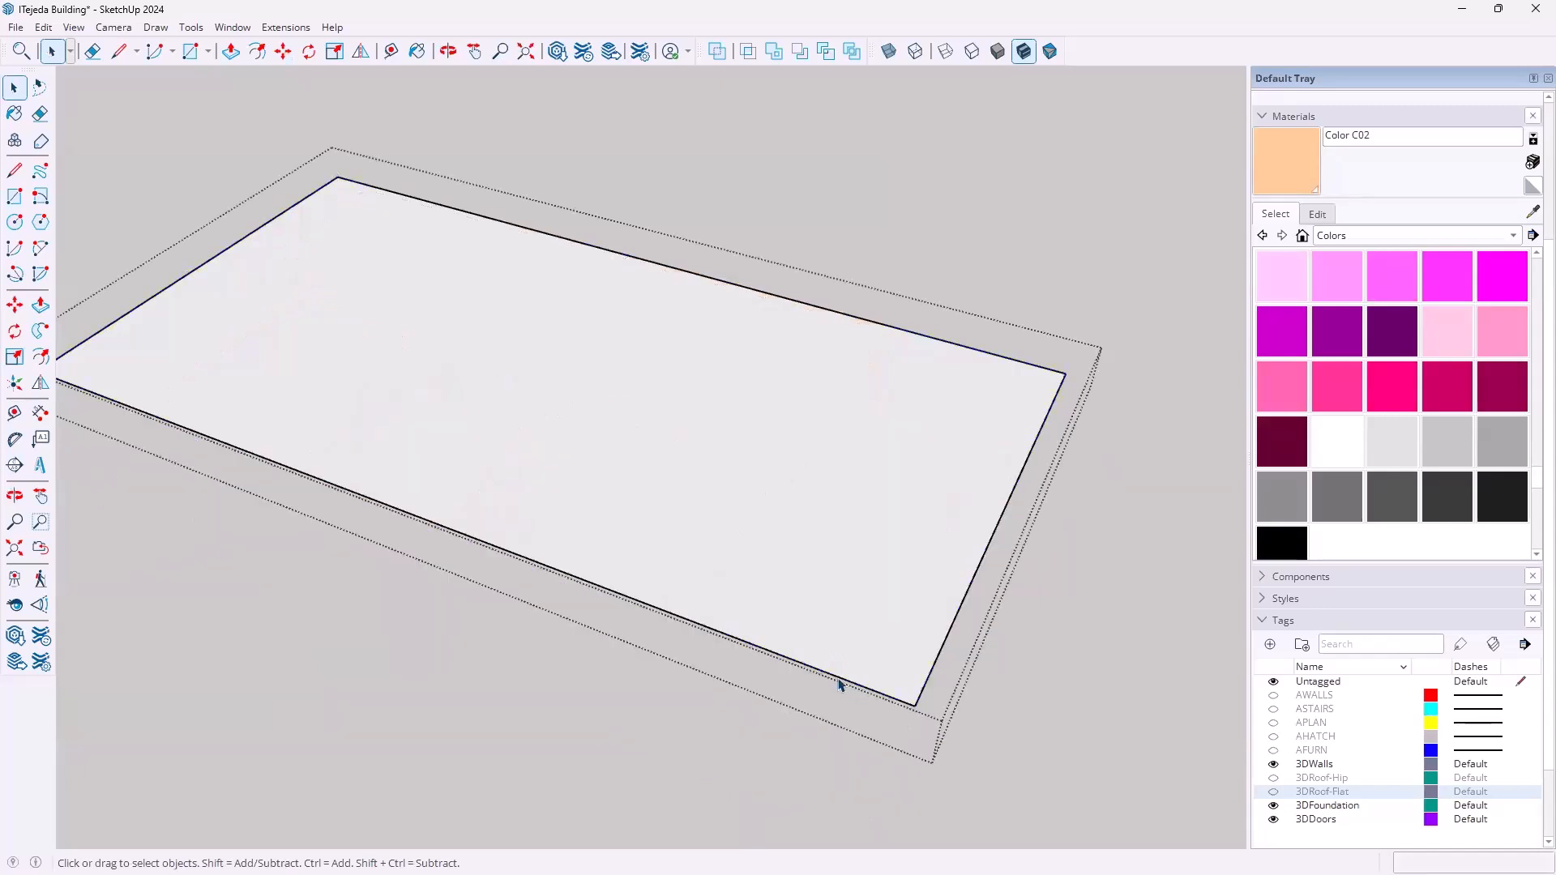
pyautogui.click(42, 358)
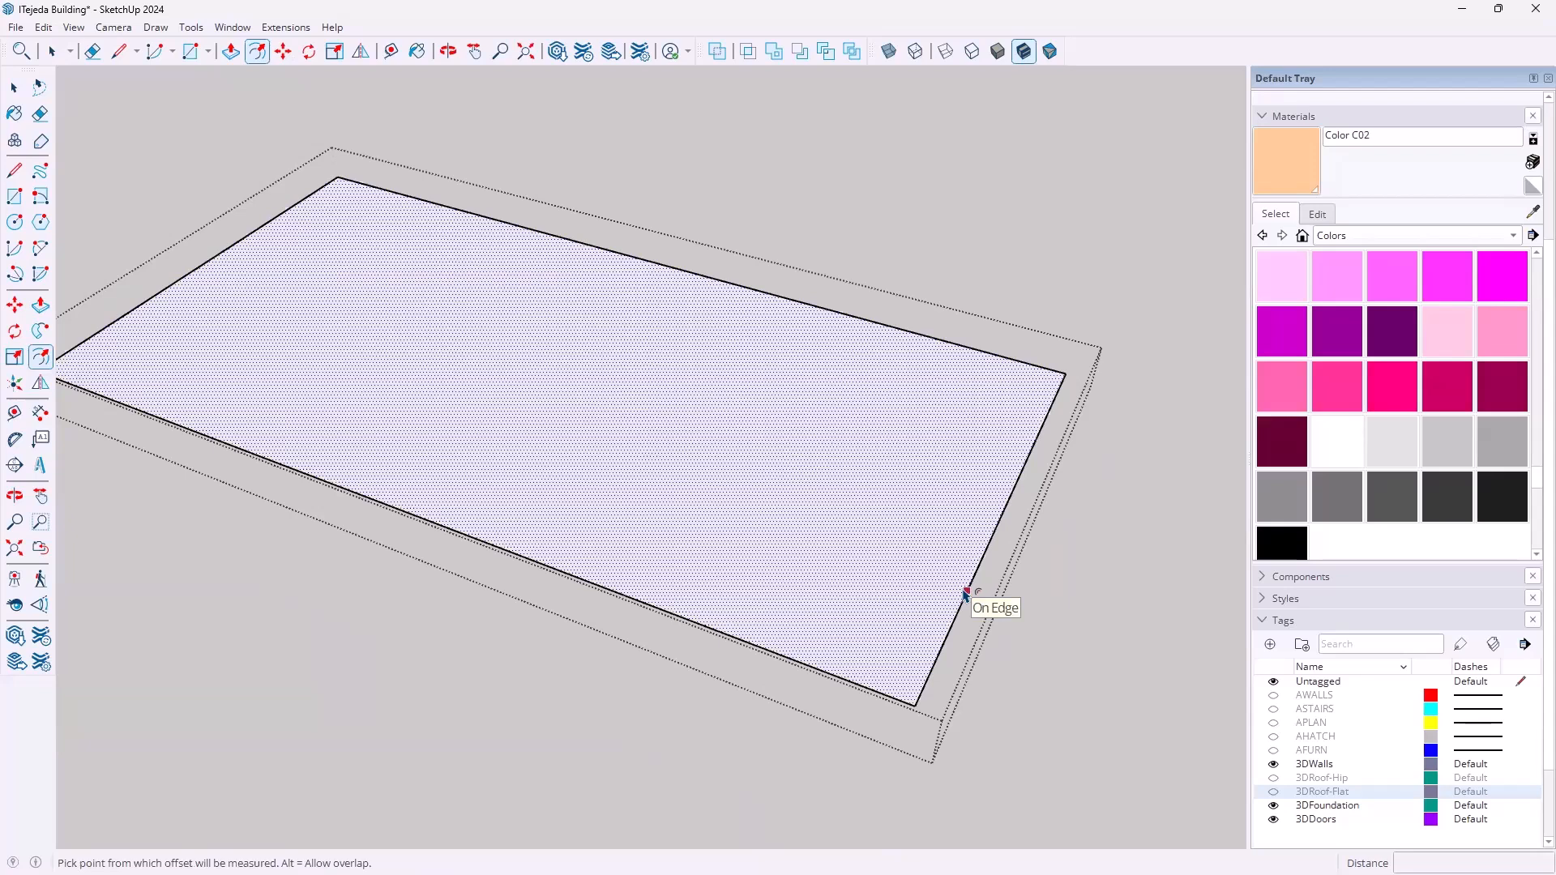
pyautogui.click(967, 592)
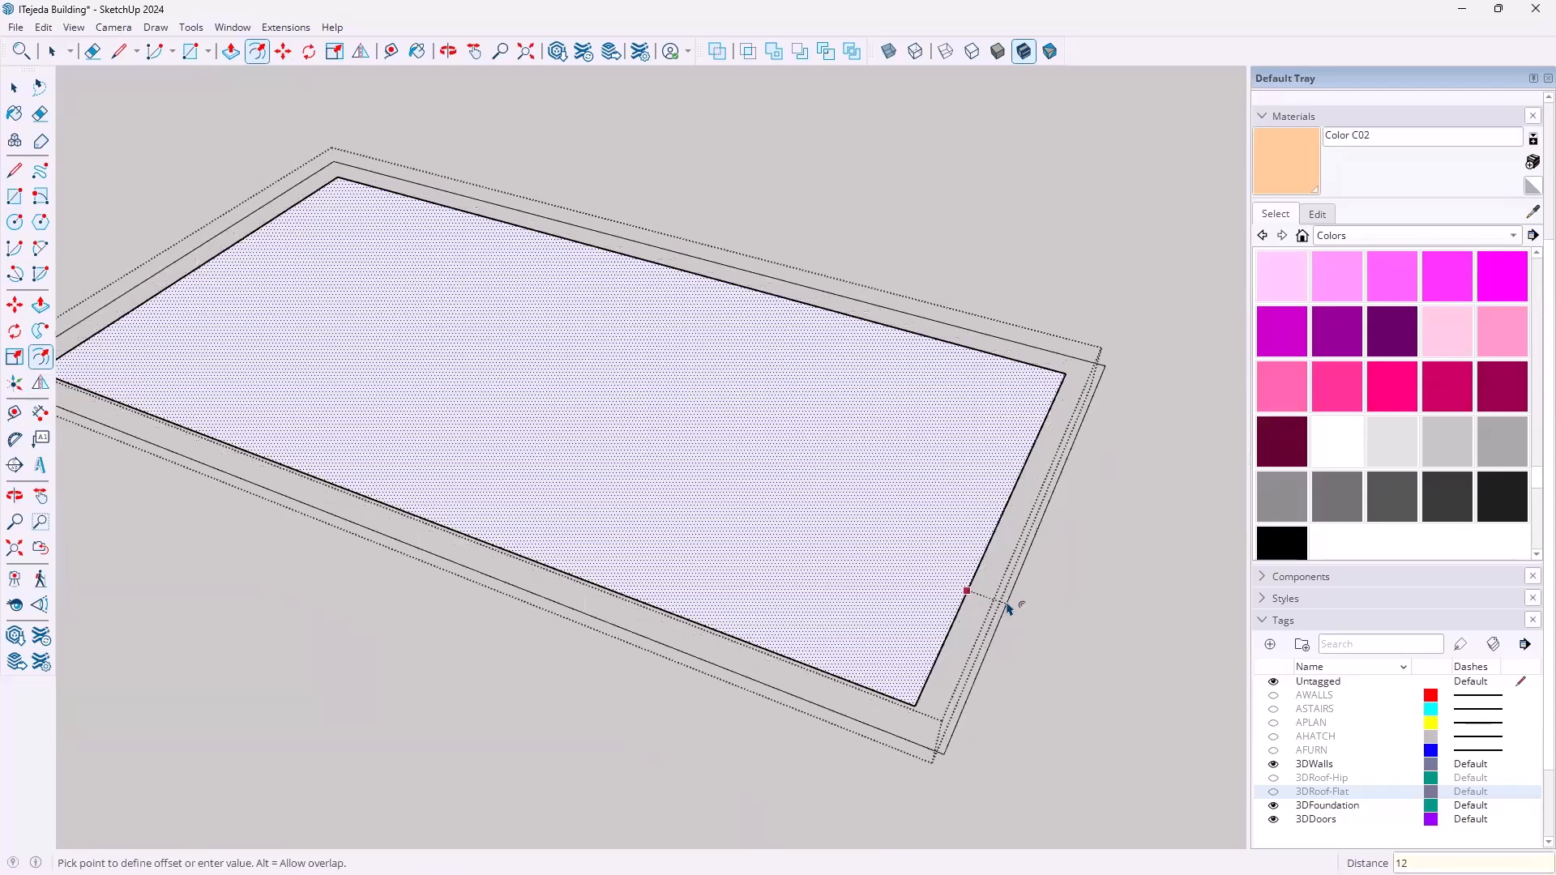
pyautogui.press('Return')
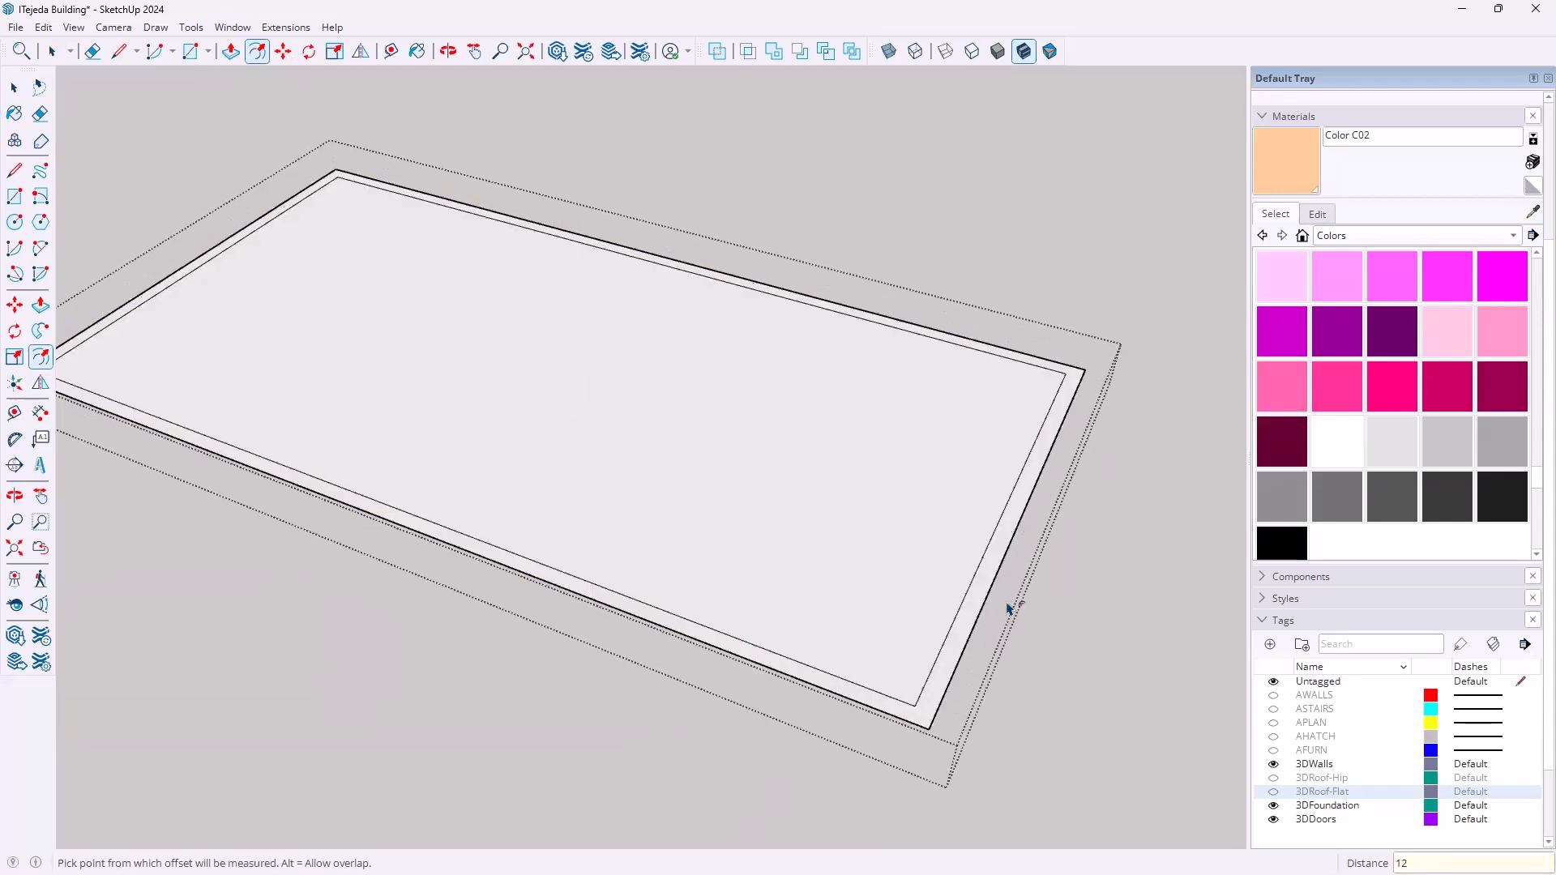
pyautogui.press('space')
# Erase the inner outline edges along one end and both long sides of the roof face, and close the group
pyautogui.moveTo(813, 638); pyautogui.dragTo(1104, 649, button='middle')
pyautogui.press('e')
pyautogui.moveTo(1101, 676); pyautogui.dragTo(1058, 708)
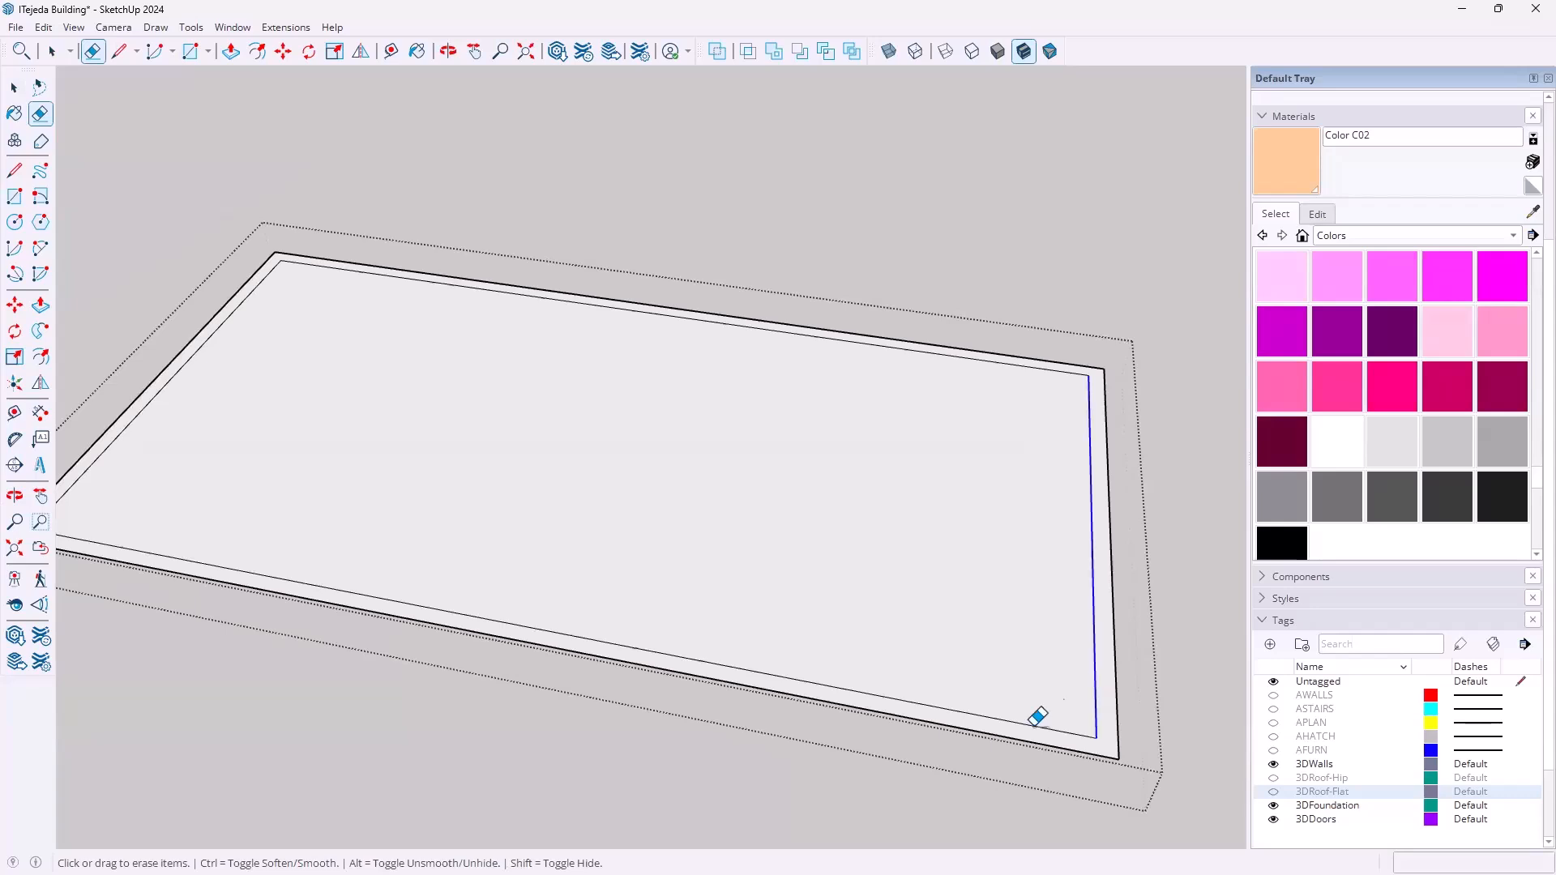
pyautogui.click(1028, 724)
pyautogui.moveTo(969, 349); pyautogui.dragTo(937, 375)
pyautogui.moveTo(644, 550)
pyautogui.mouseDown(button='middle')
pyautogui.moveTo(905, 569)
pyautogui.moveTo(549, 528)
pyautogui.mouseUp(button='middle')
pyautogui.moveTo(388, 699)
pyautogui.mouseDown(button='middle')
pyautogui.moveTo(698, 695)
pyautogui.moveTo(643, 705)
pyautogui.moveTo(778, 532)
pyautogui.moveTo(734, 638)
pyautogui.mouseUp(button='middle')
pyautogui.press('space')
pyautogui.click(944, 754)
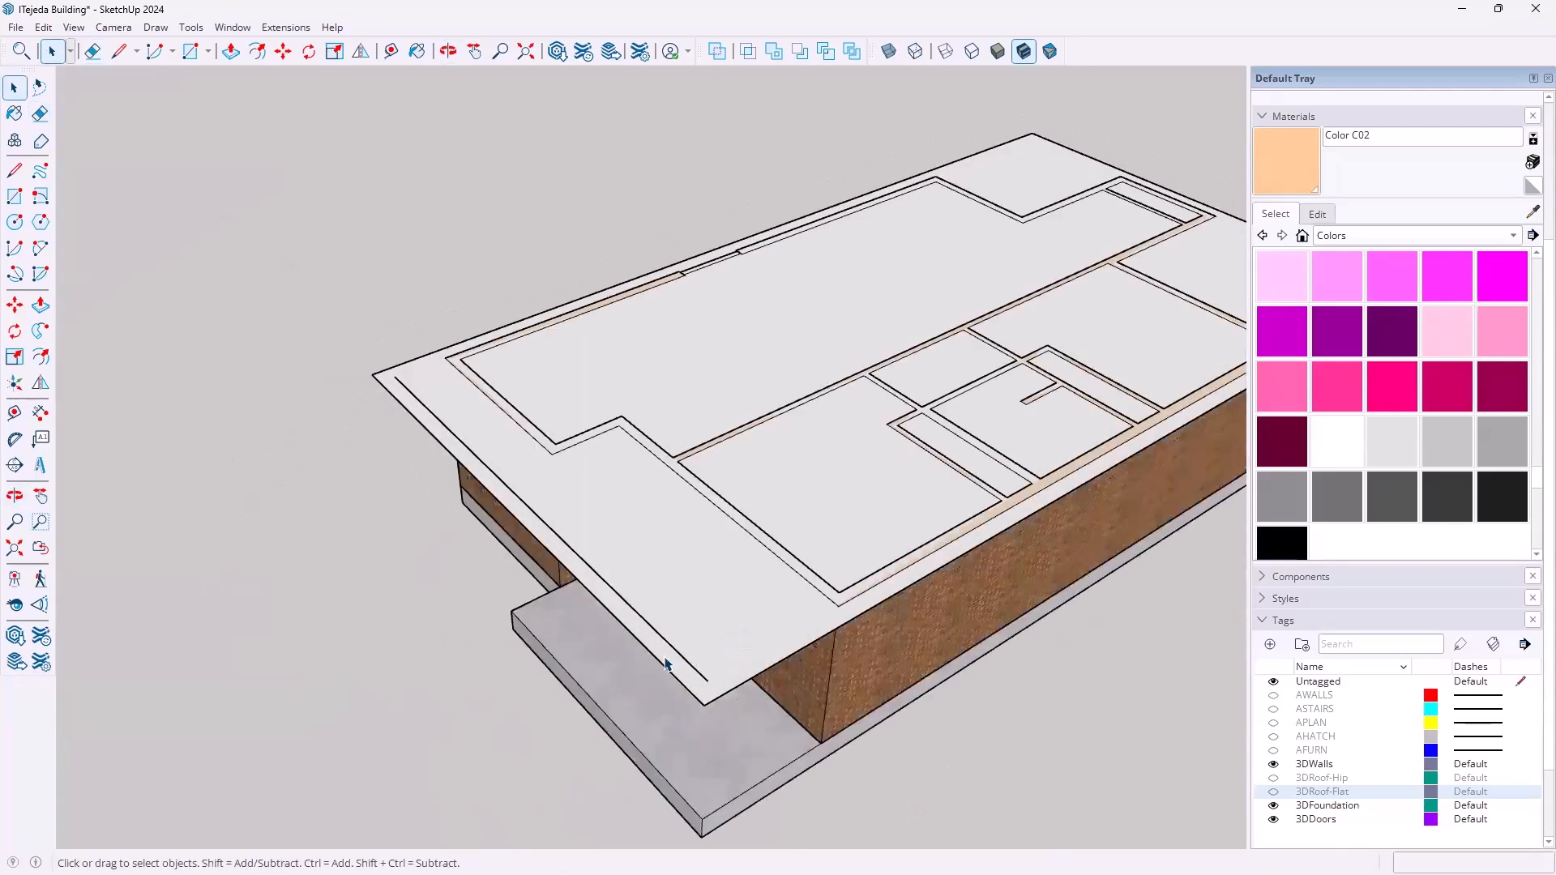
# Open the roof group and move its end edge inward 1' onto the remaining inner offset line
pyautogui.moveTo(673, 665); pyautogui.dragTo(486, 289, button='middle')
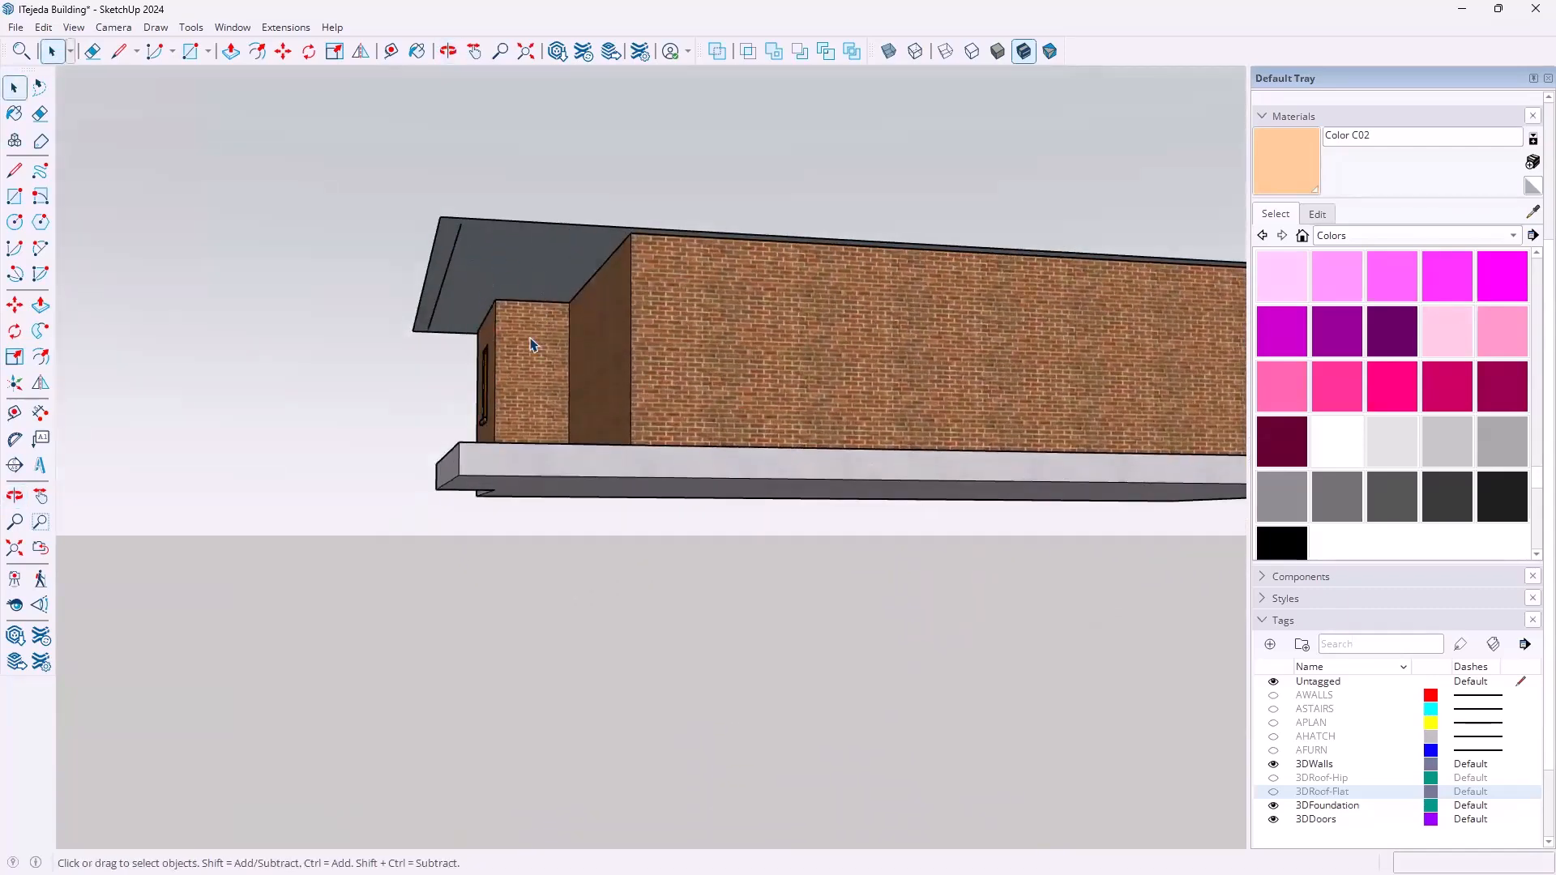
pyautogui.moveTo(538, 400); pyautogui.dragTo(724, 447, button='middle')
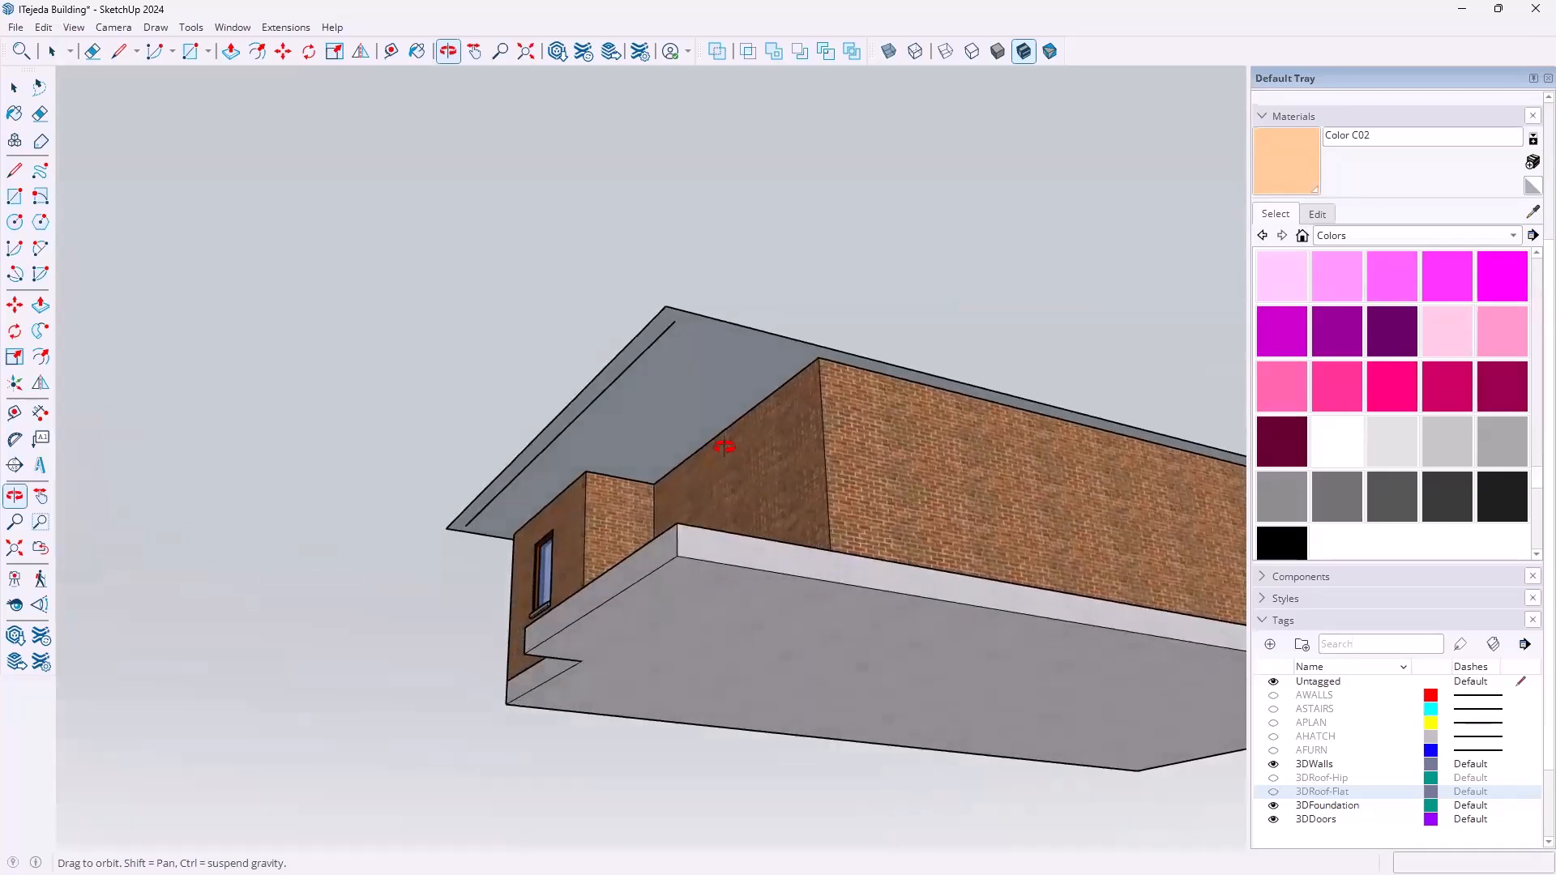
pyautogui.moveTo(724, 446); pyautogui.dragTo(641, 662, button='middle')
pyautogui.scroll(3, 610, 666)
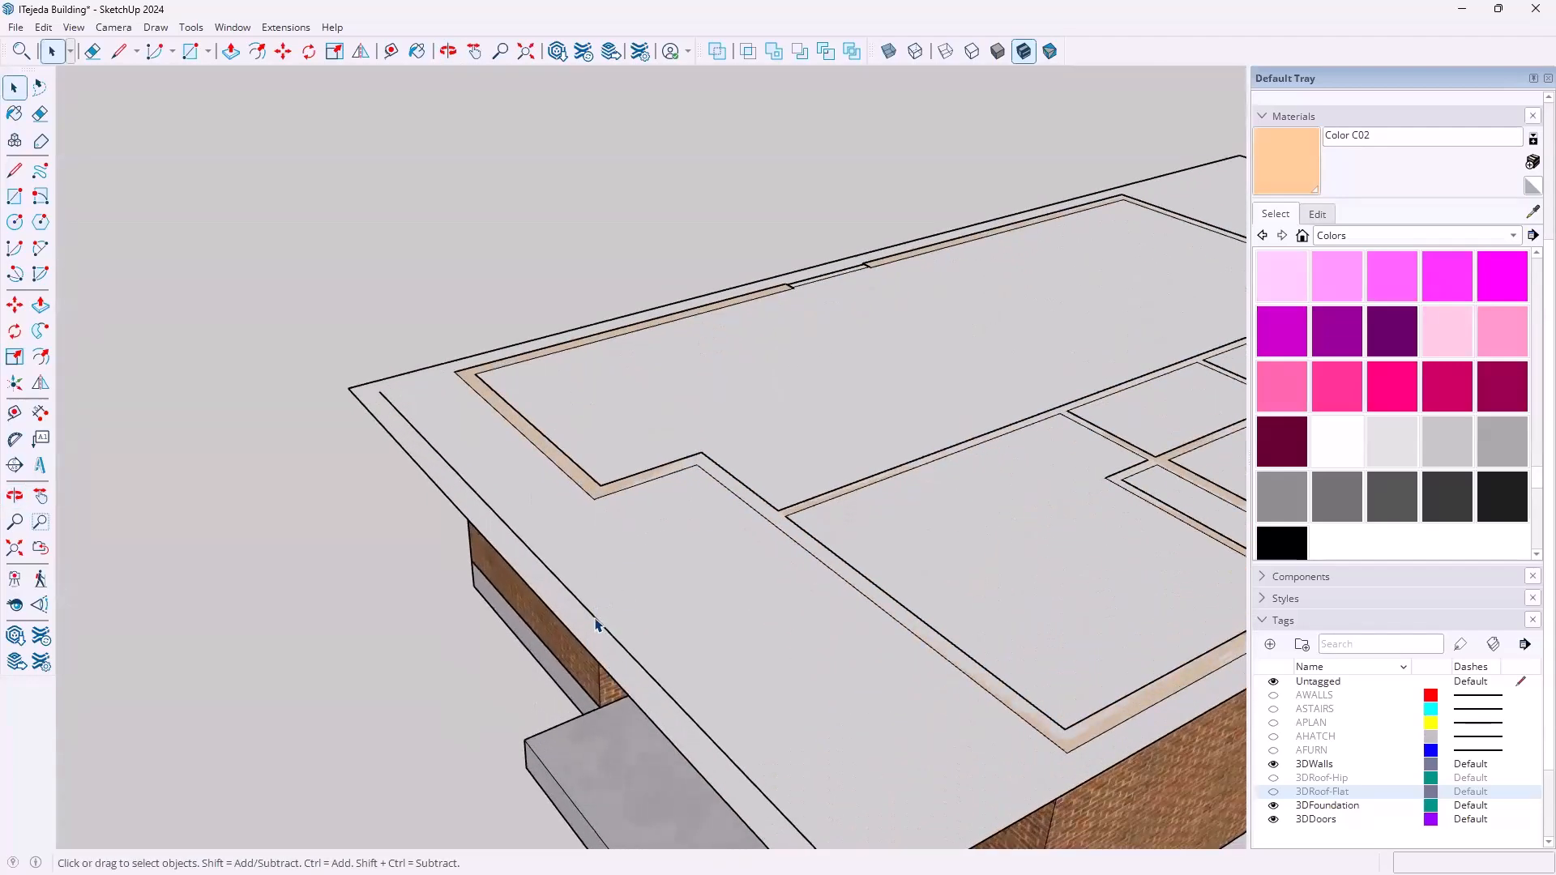
pyautogui.doubleClick(750, 674)
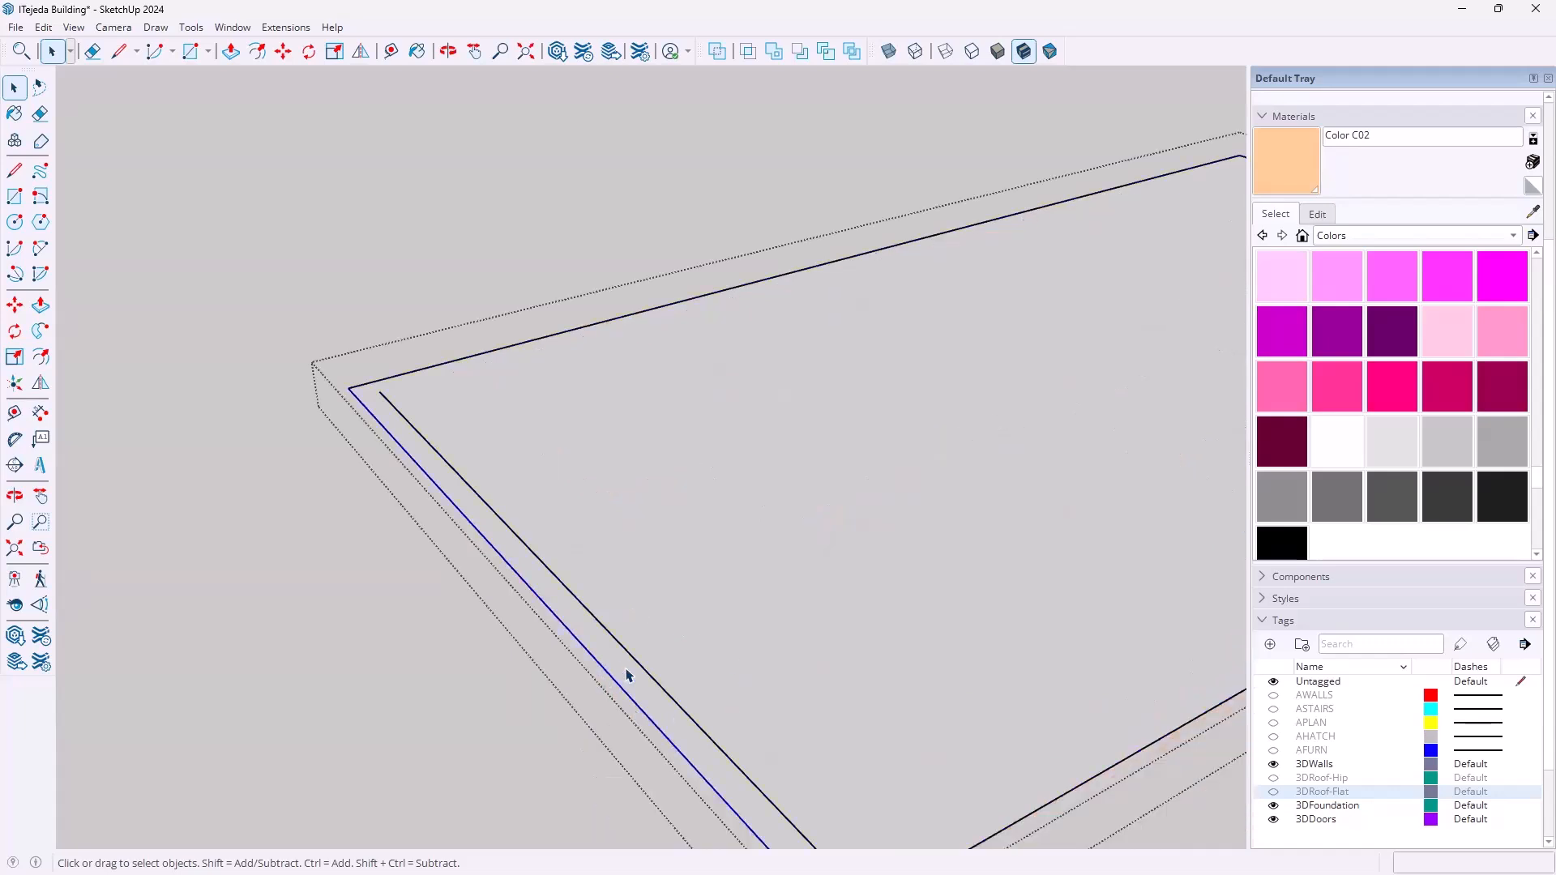
pyautogui.press('m')
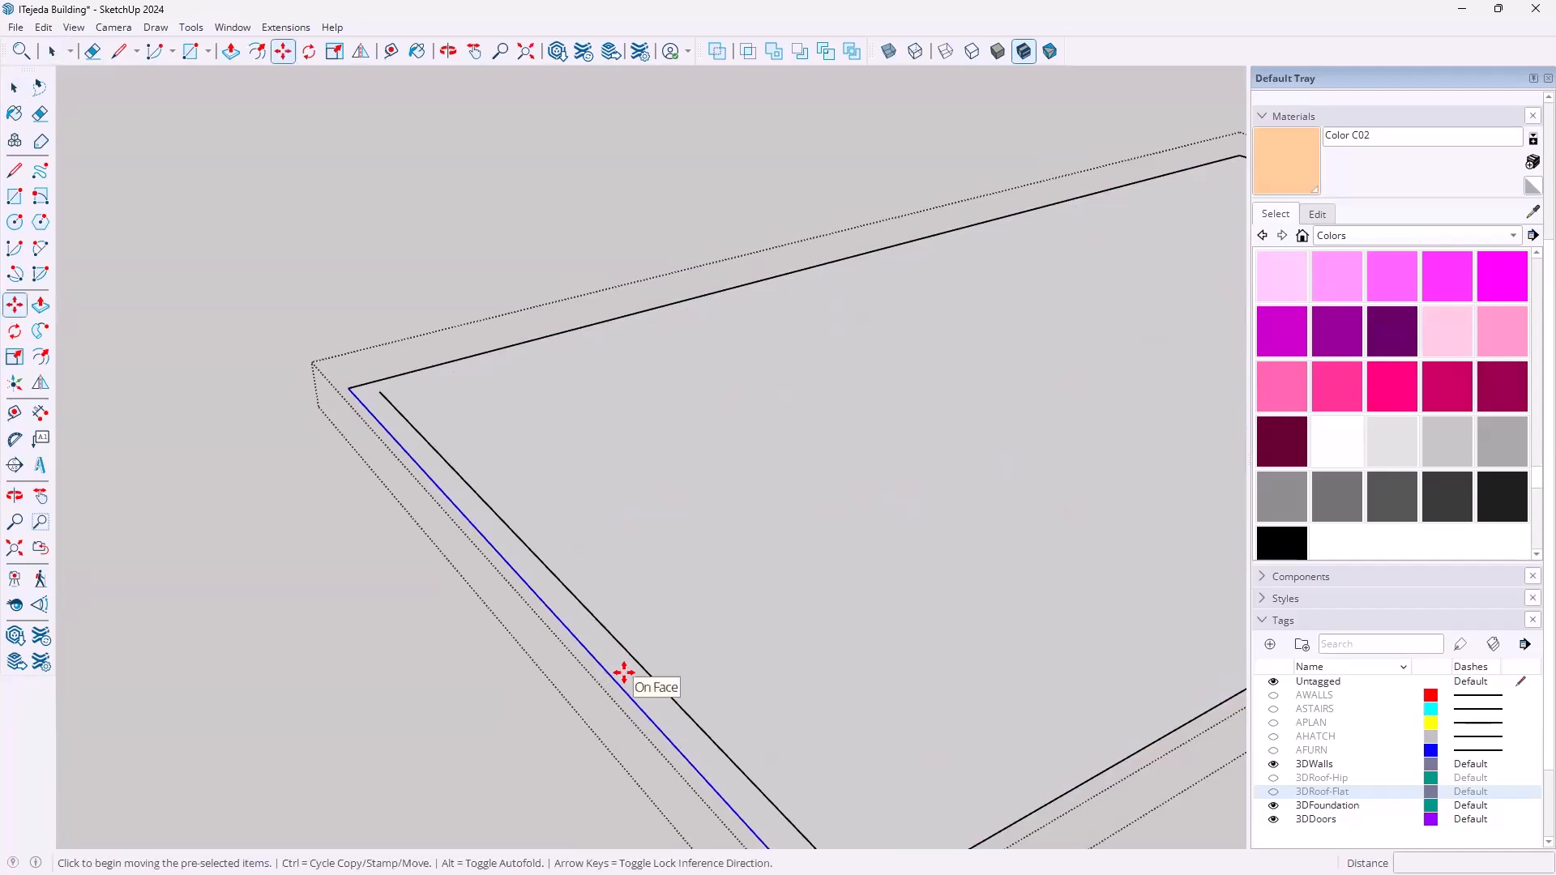
pyautogui.click(525, 581)
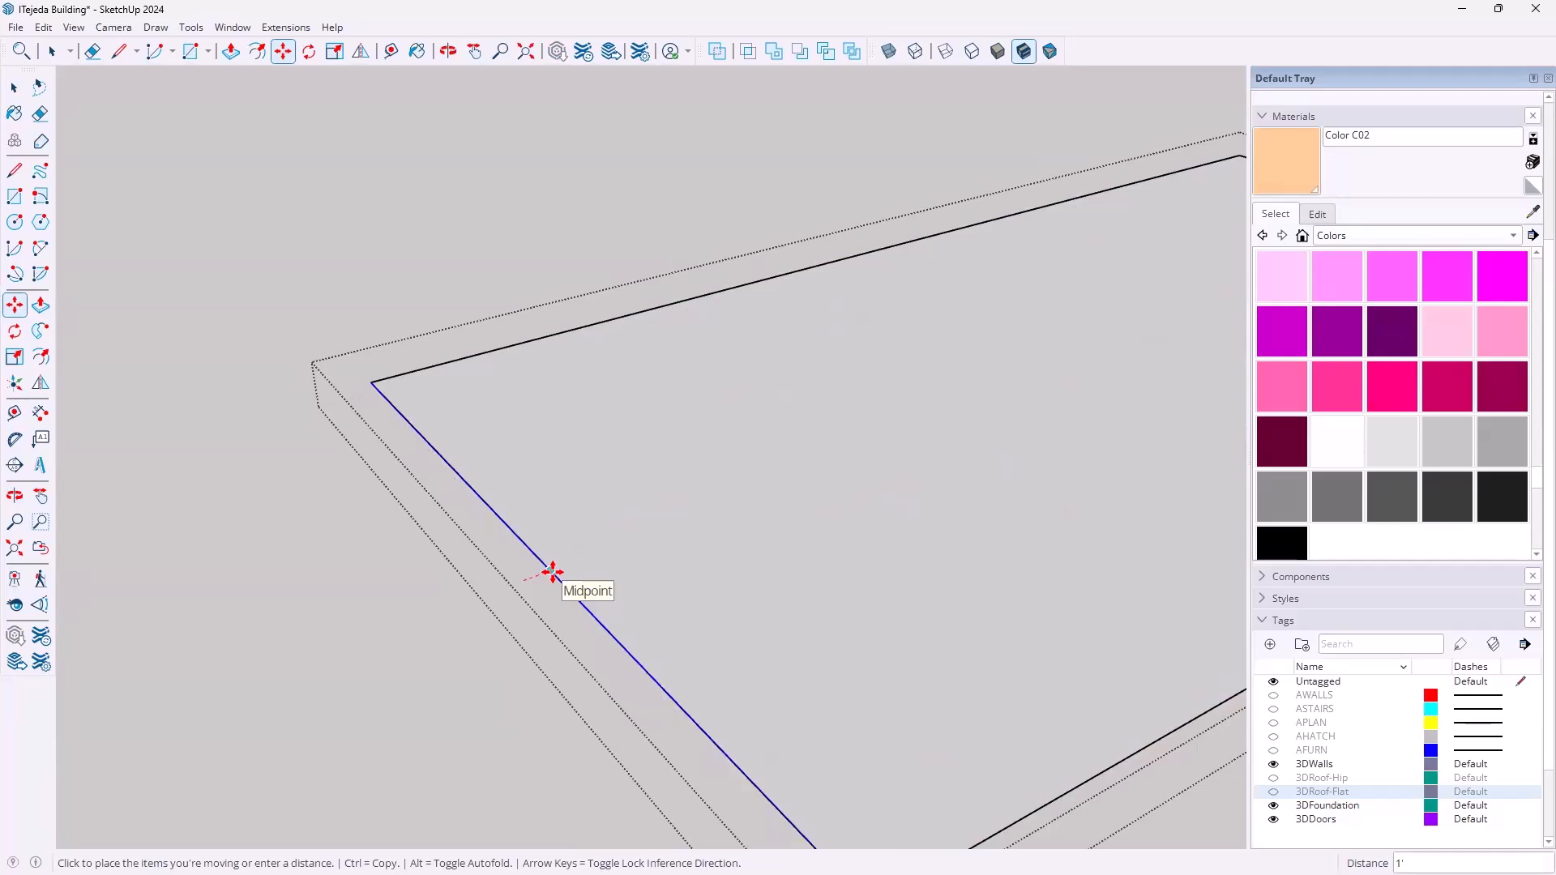
pyautogui.click(553, 573)
# Push/pull the roof face upward by 12" to give it thickness
pyautogui.scroll(-2, 660, 526)
pyautogui.moveTo(677, 562)
pyautogui.mouseDown(button='middle')
pyautogui.moveTo(521, 597)
pyautogui.moveTo(479, 548)
pyautogui.moveTo(472, 601)
pyautogui.mouseUp(button='middle')
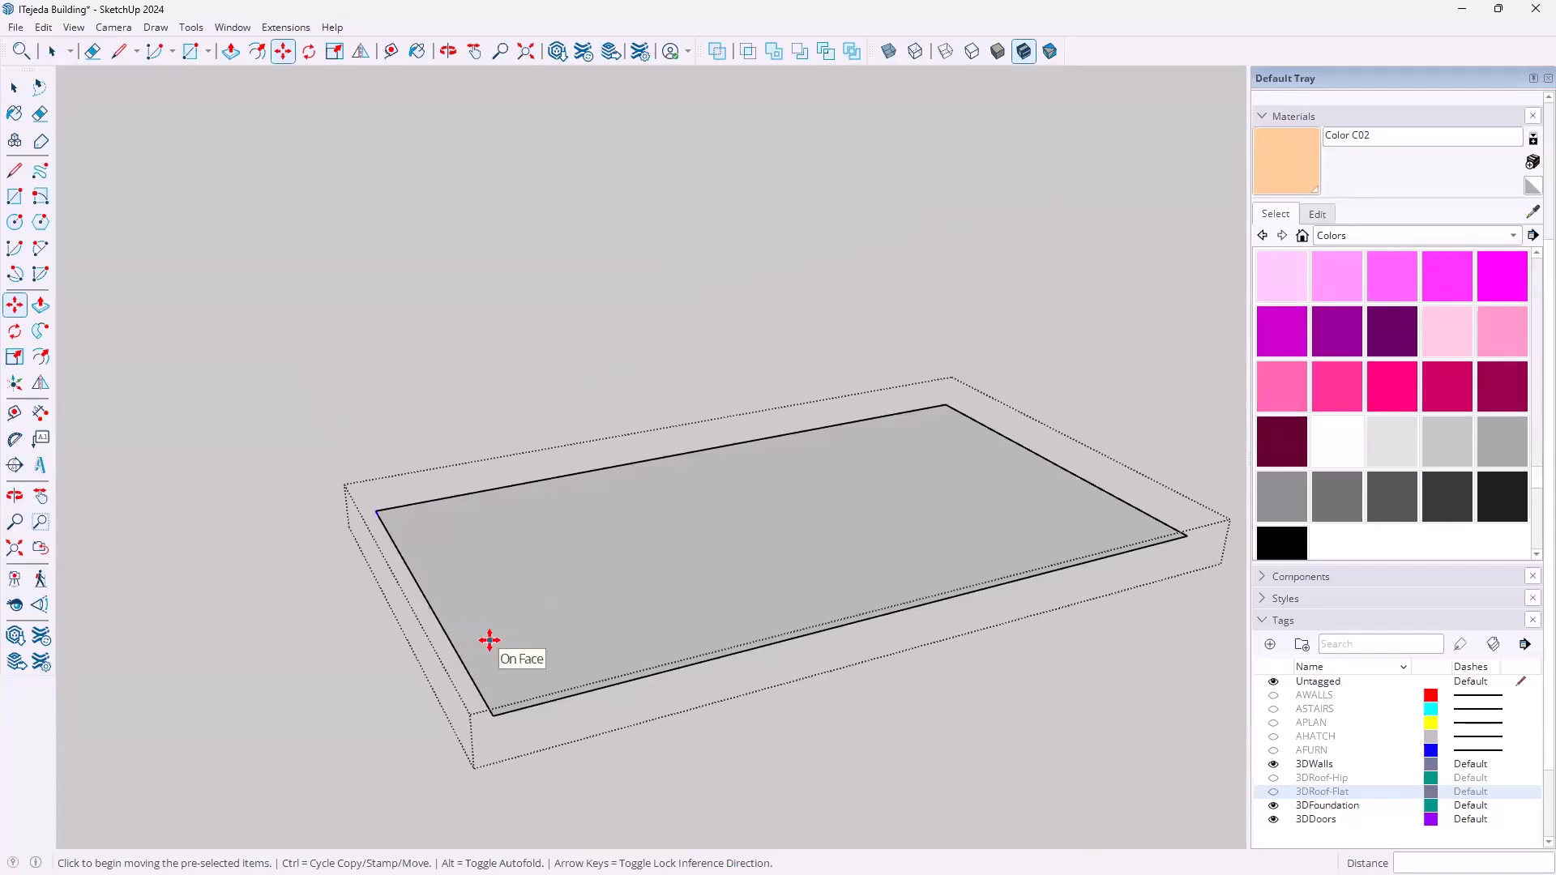
pyautogui.press('p')
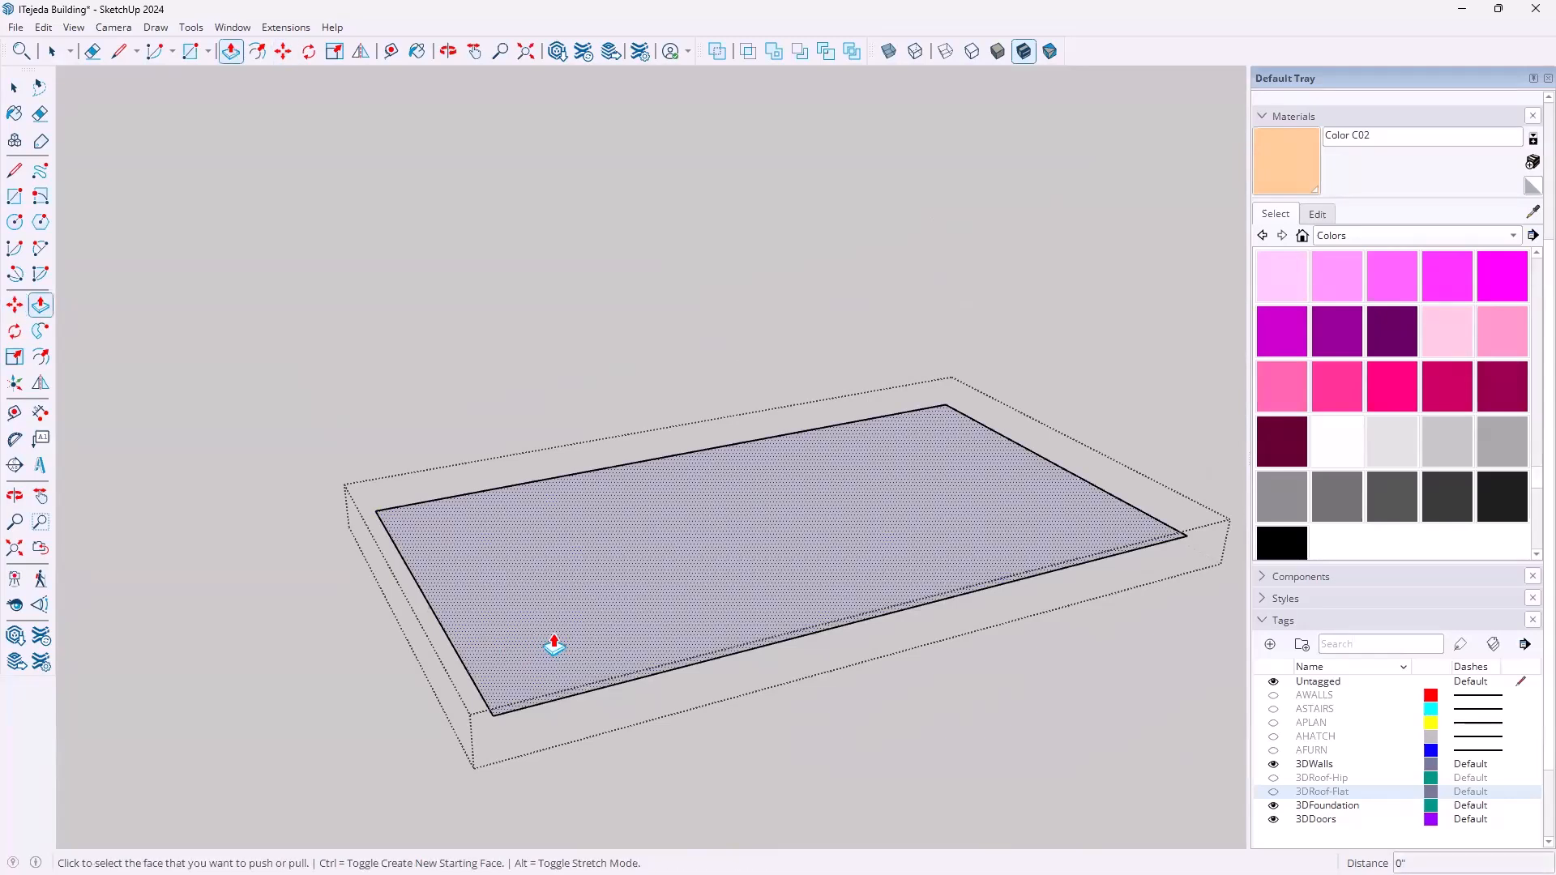
pyautogui.click(555, 646)
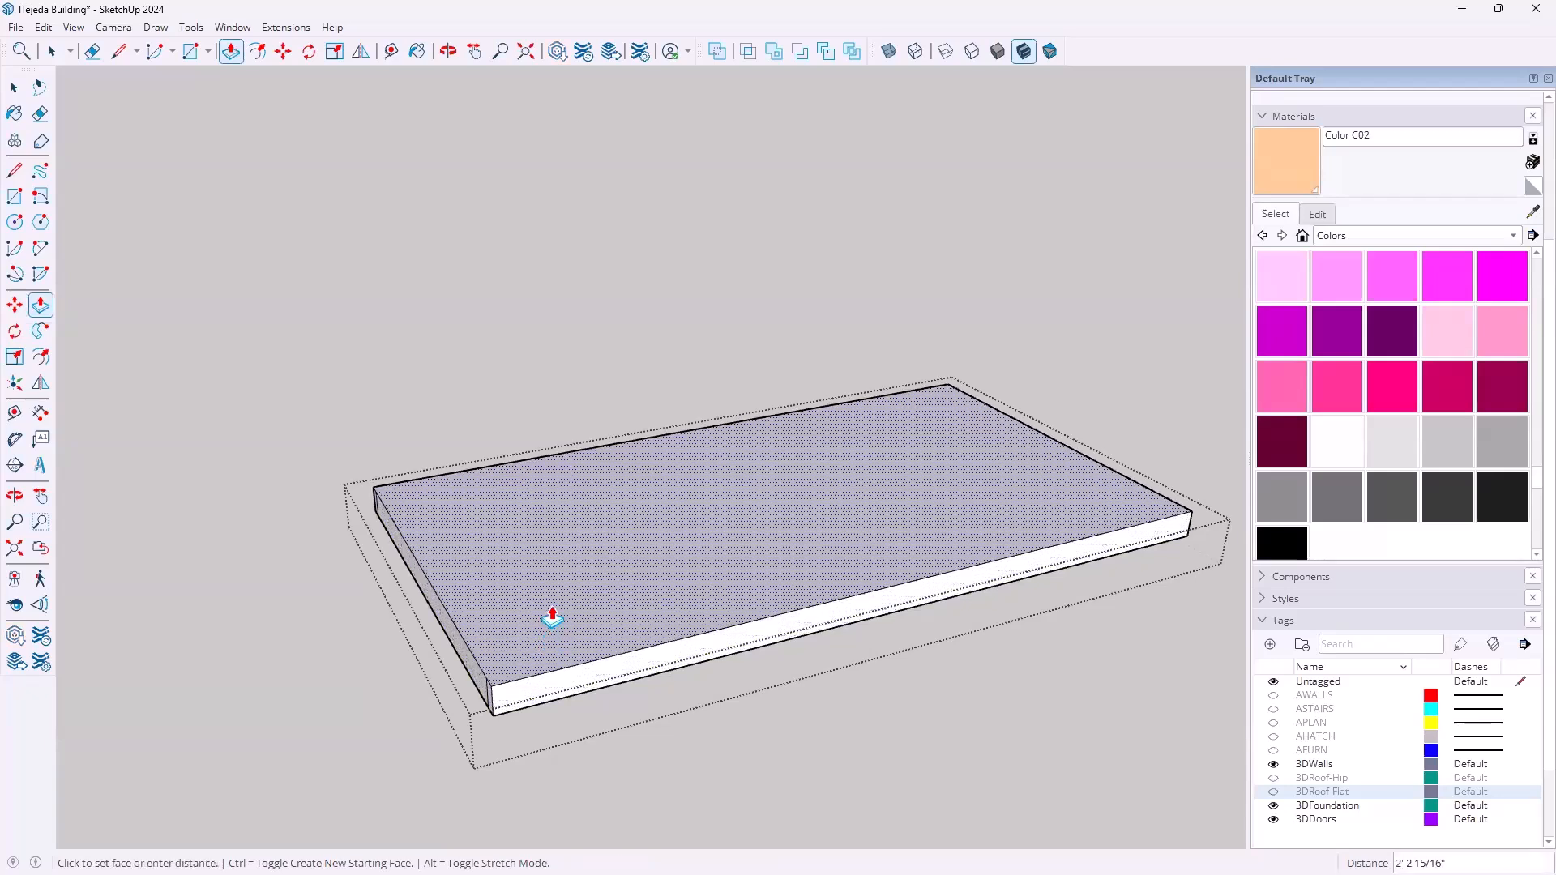
pyautogui.write('12')
pyautogui.press('Return')
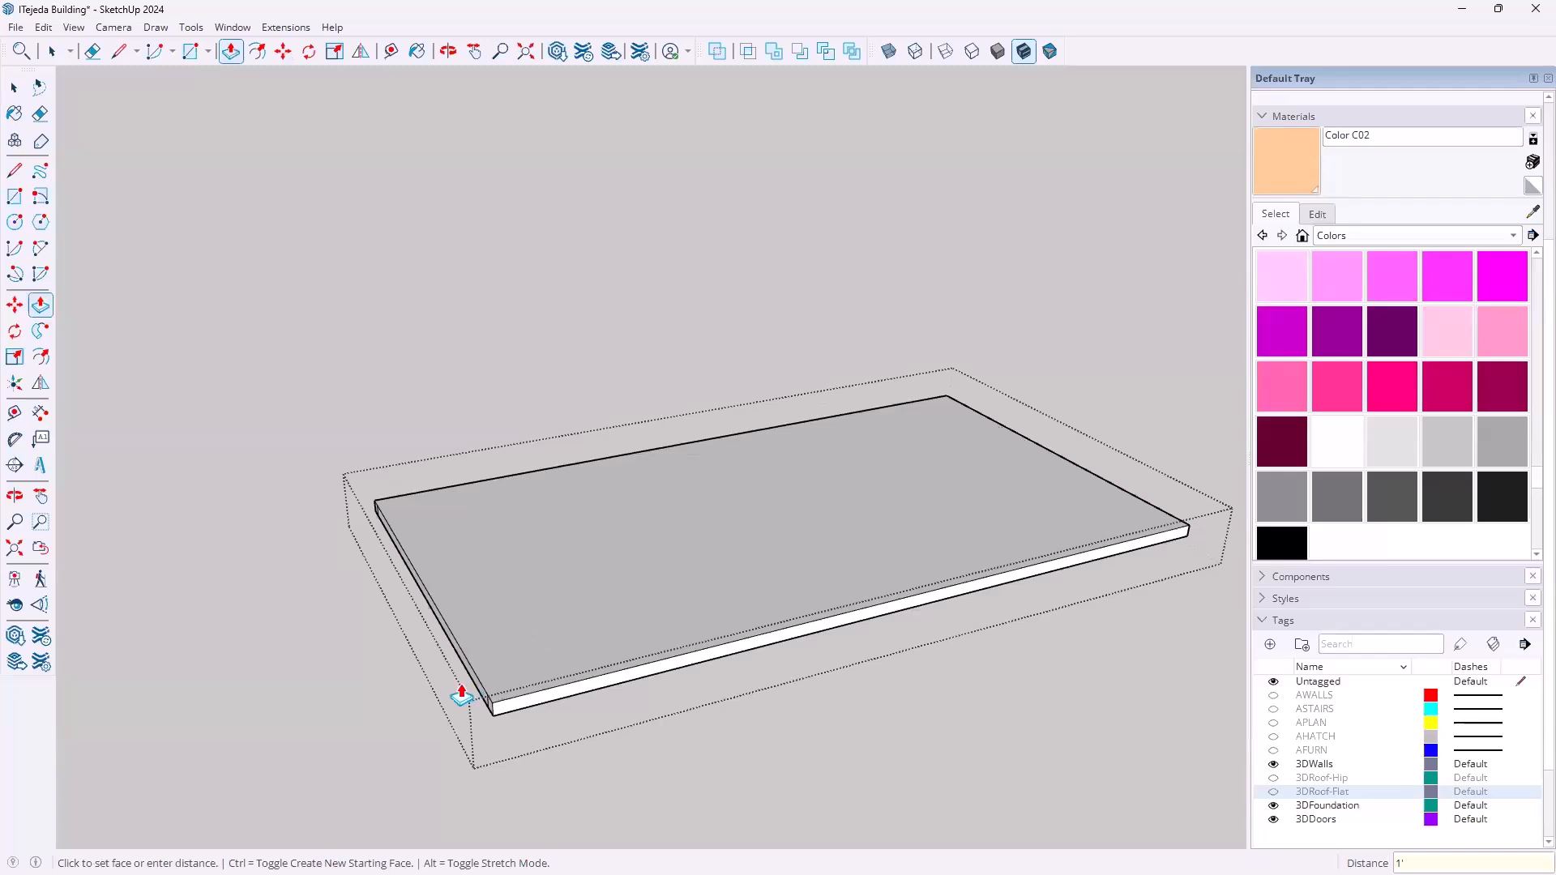
# Erase the two stray short vertical edges near the corners of the roof slab's end face
pyautogui.press('o')
pyautogui.moveTo(444, 687); pyautogui.dragTo(497, 584)
pyautogui.press('p')
pyautogui.scroll(5, 883, 685)
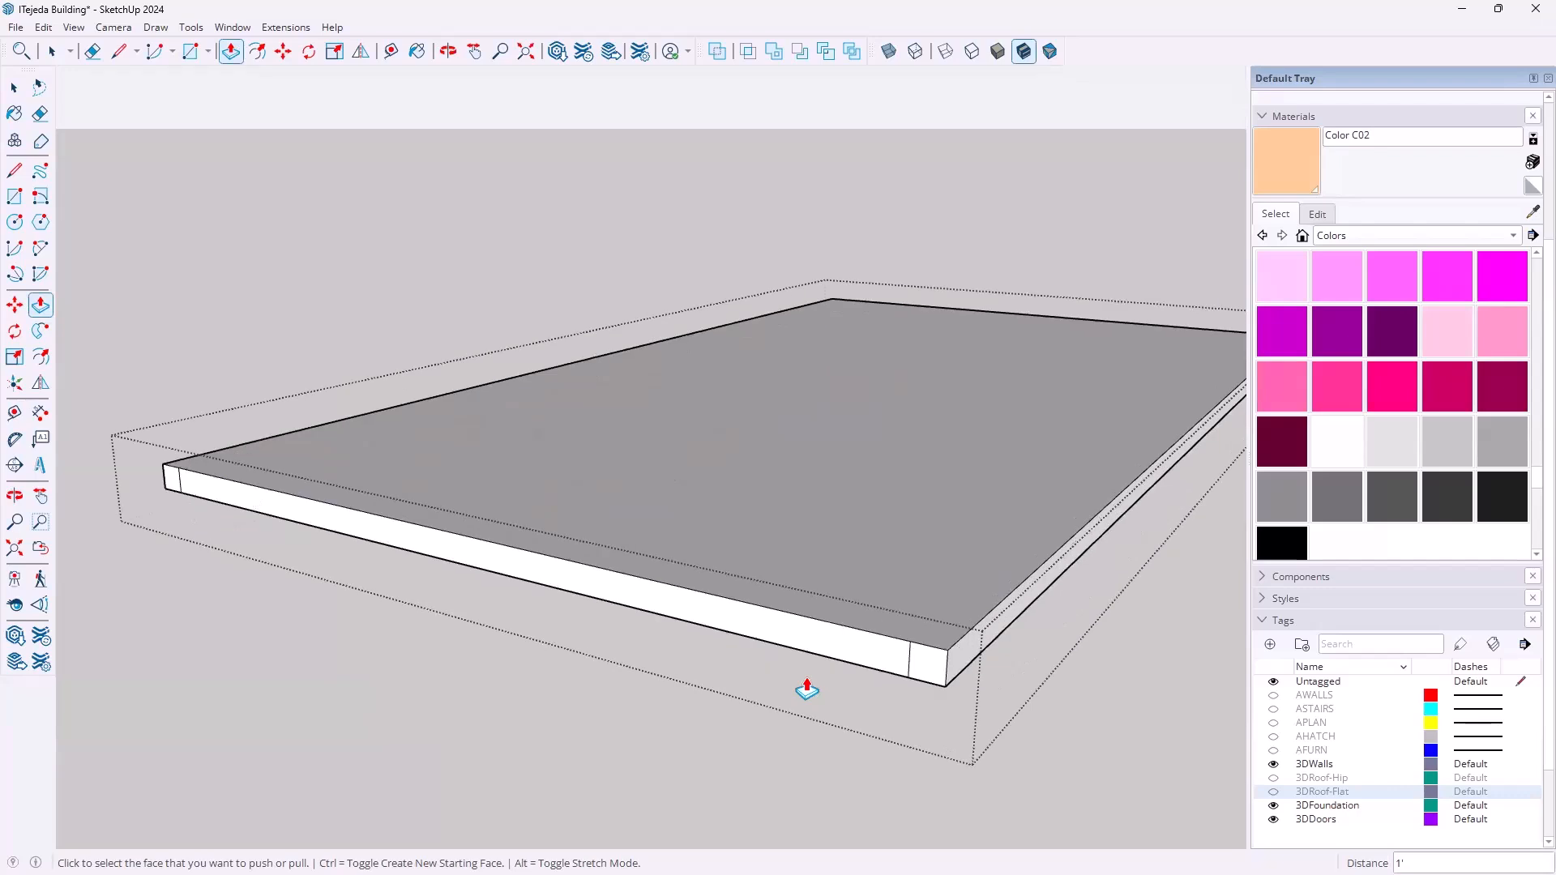
pyautogui.press('e')
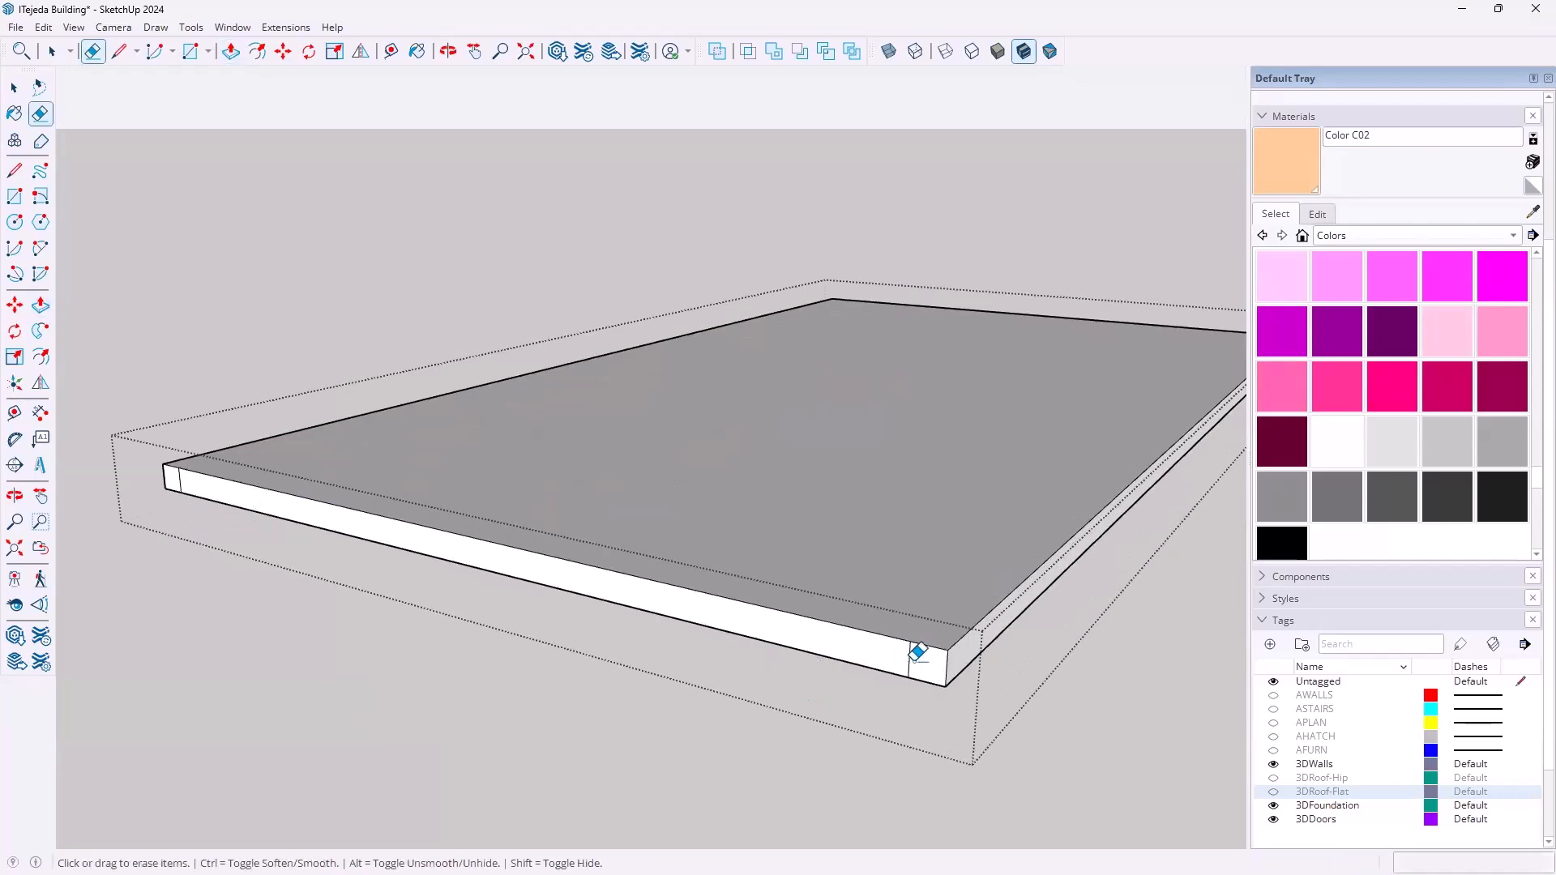
pyautogui.click(179, 477)
# Draw a centre line along the length of the slab's top face, joining the midpoints of its two short edges
pyautogui.scroll(-5, 627, 493)
pyautogui.moveTo(792, 514); pyautogui.dragTo(695, 746, button='middle')
pyautogui.press('l')
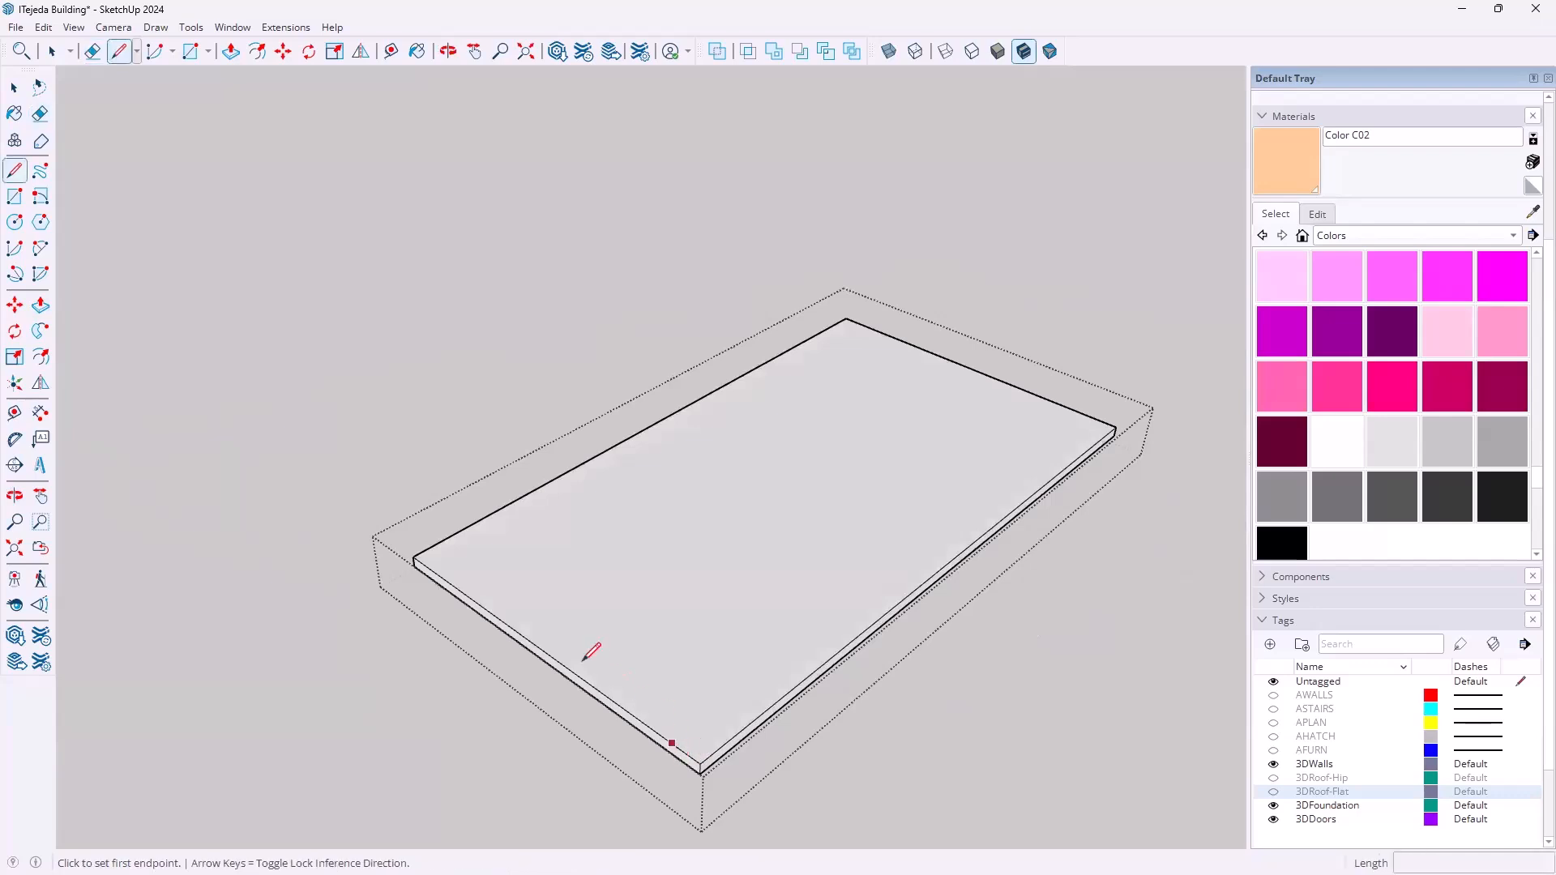
pyautogui.click(542, 649)
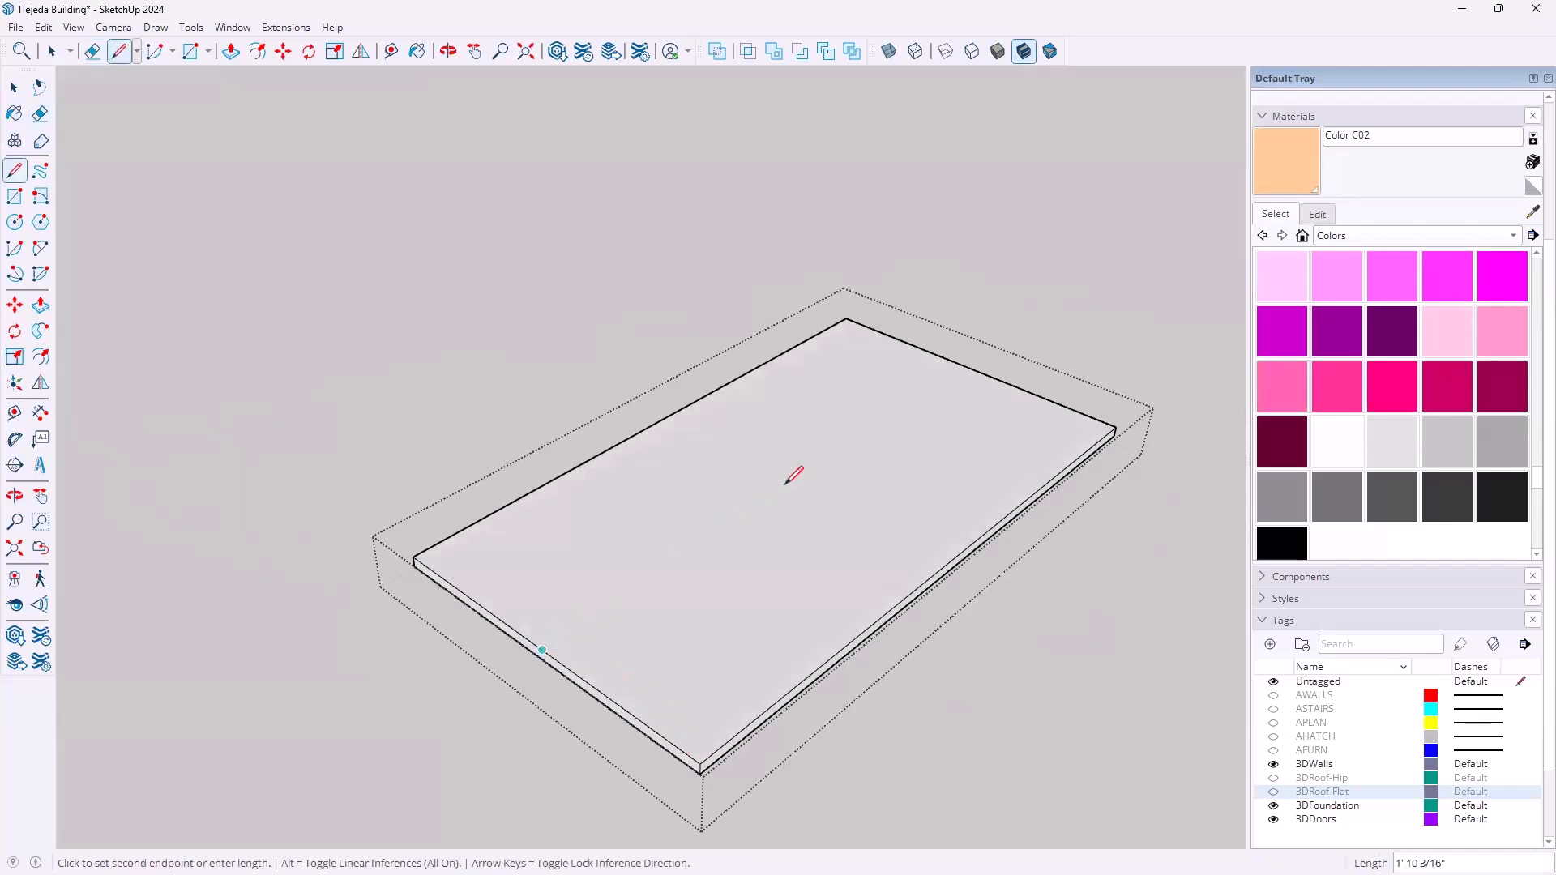
pyautogui.click(971, 369)
pyautogui.press('space')
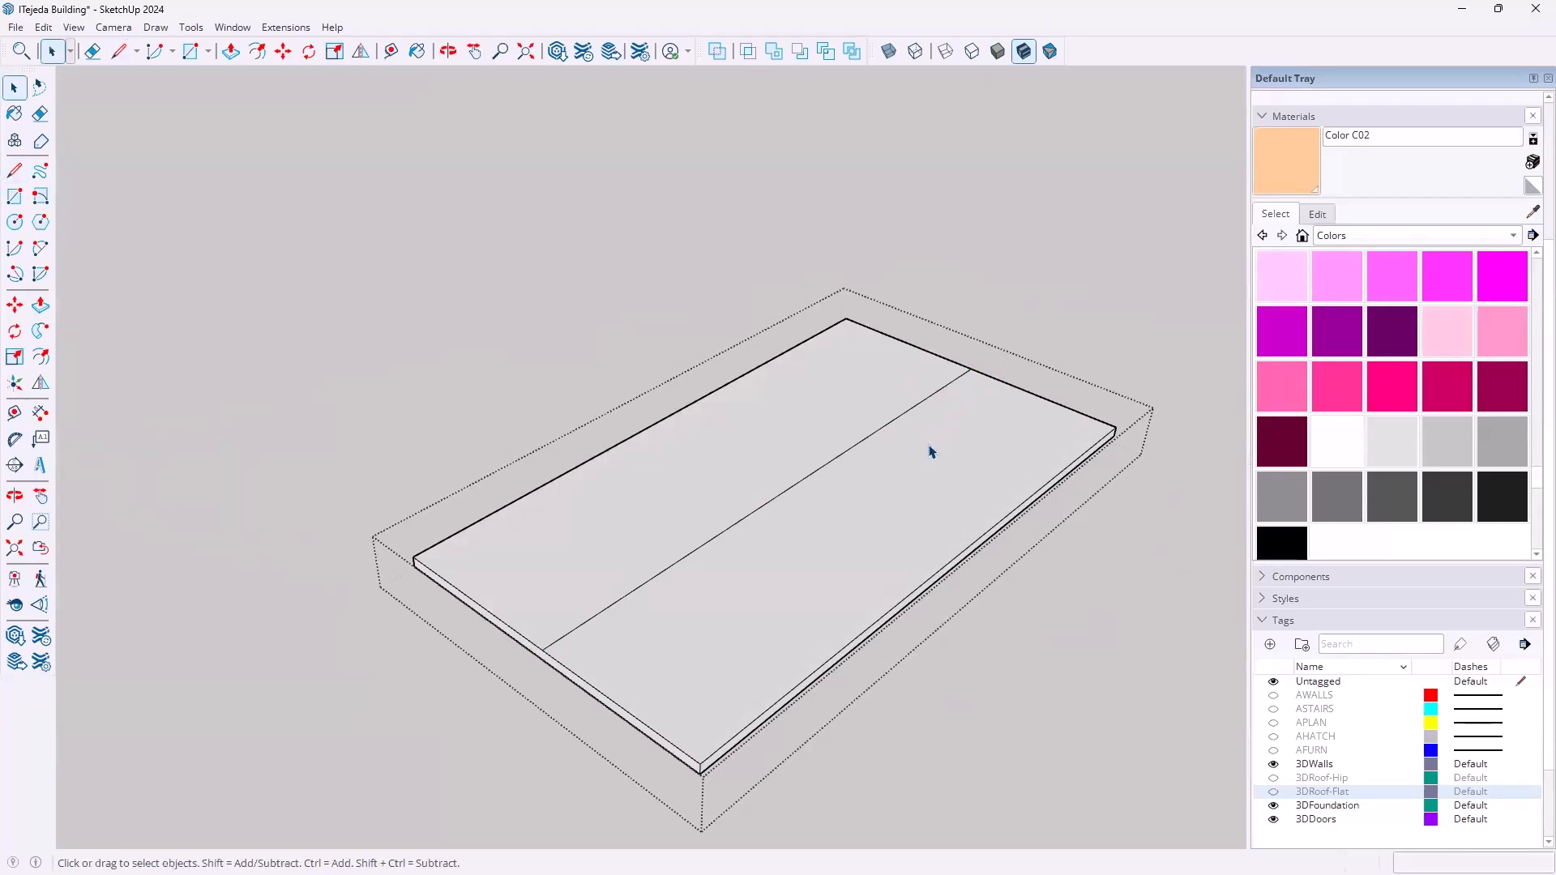
# Move the centre line straight up 6' along the blue axis to form the gable ridge, and close the roof group
pyautogui.click(812, 478)
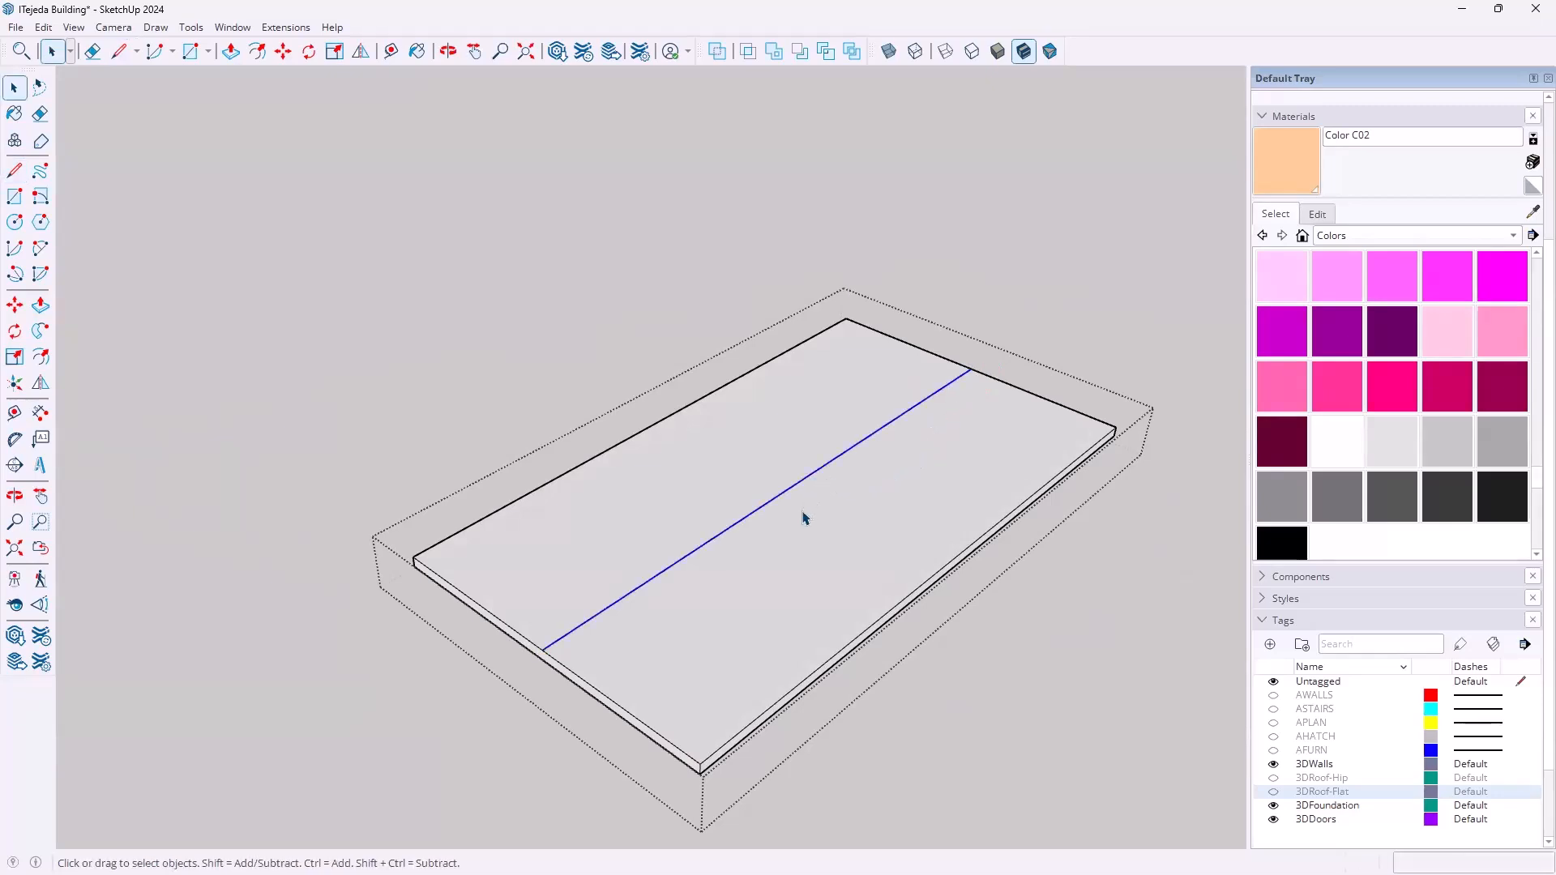
pyautogui.press('m')
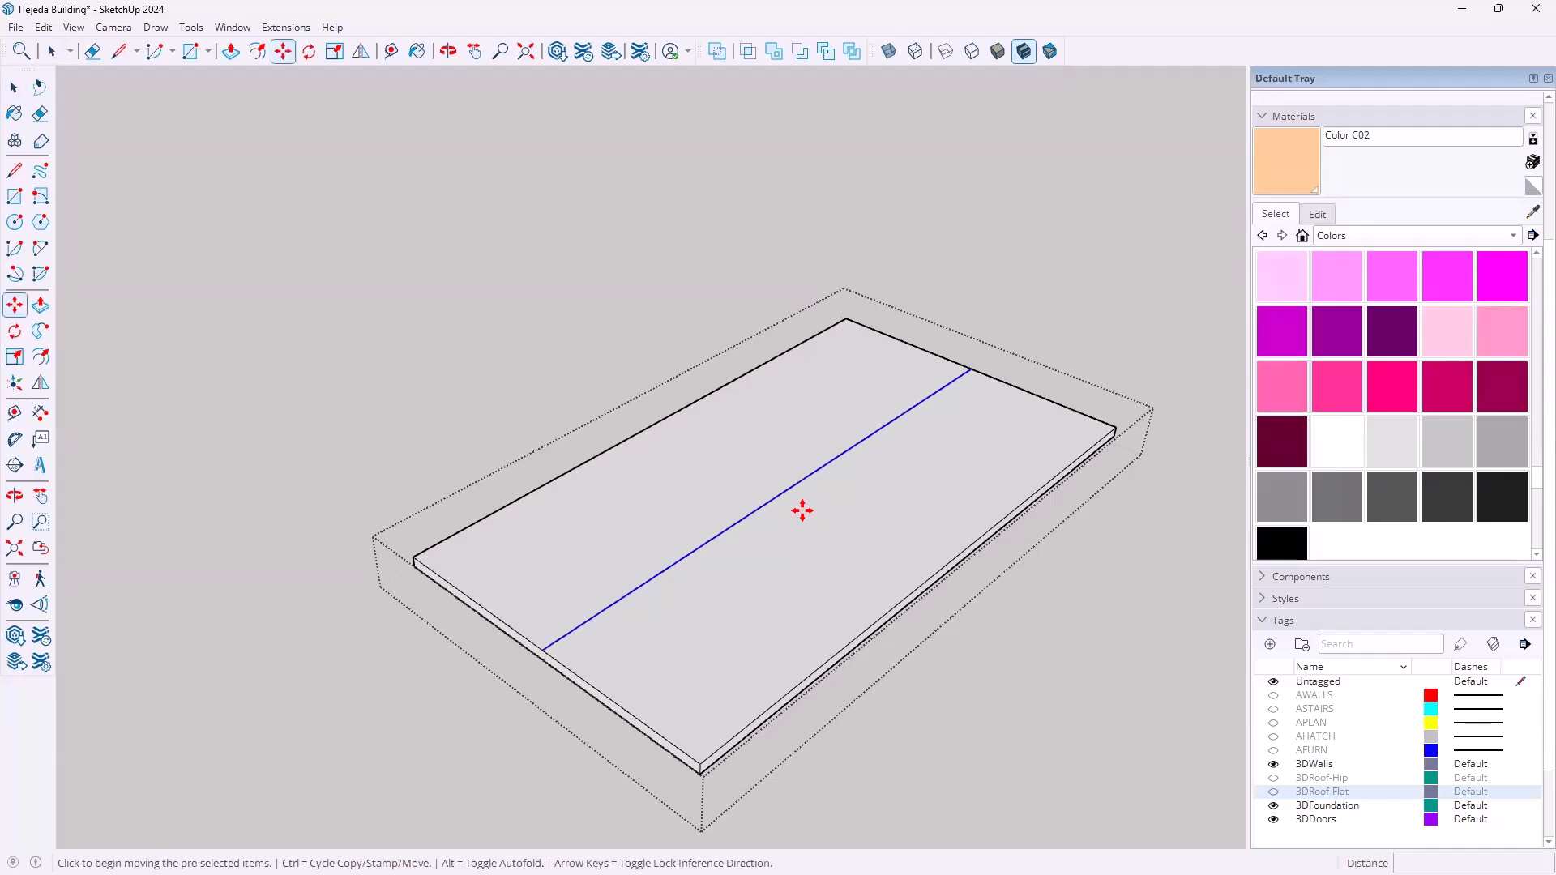
pyautogui.click(746, 507)
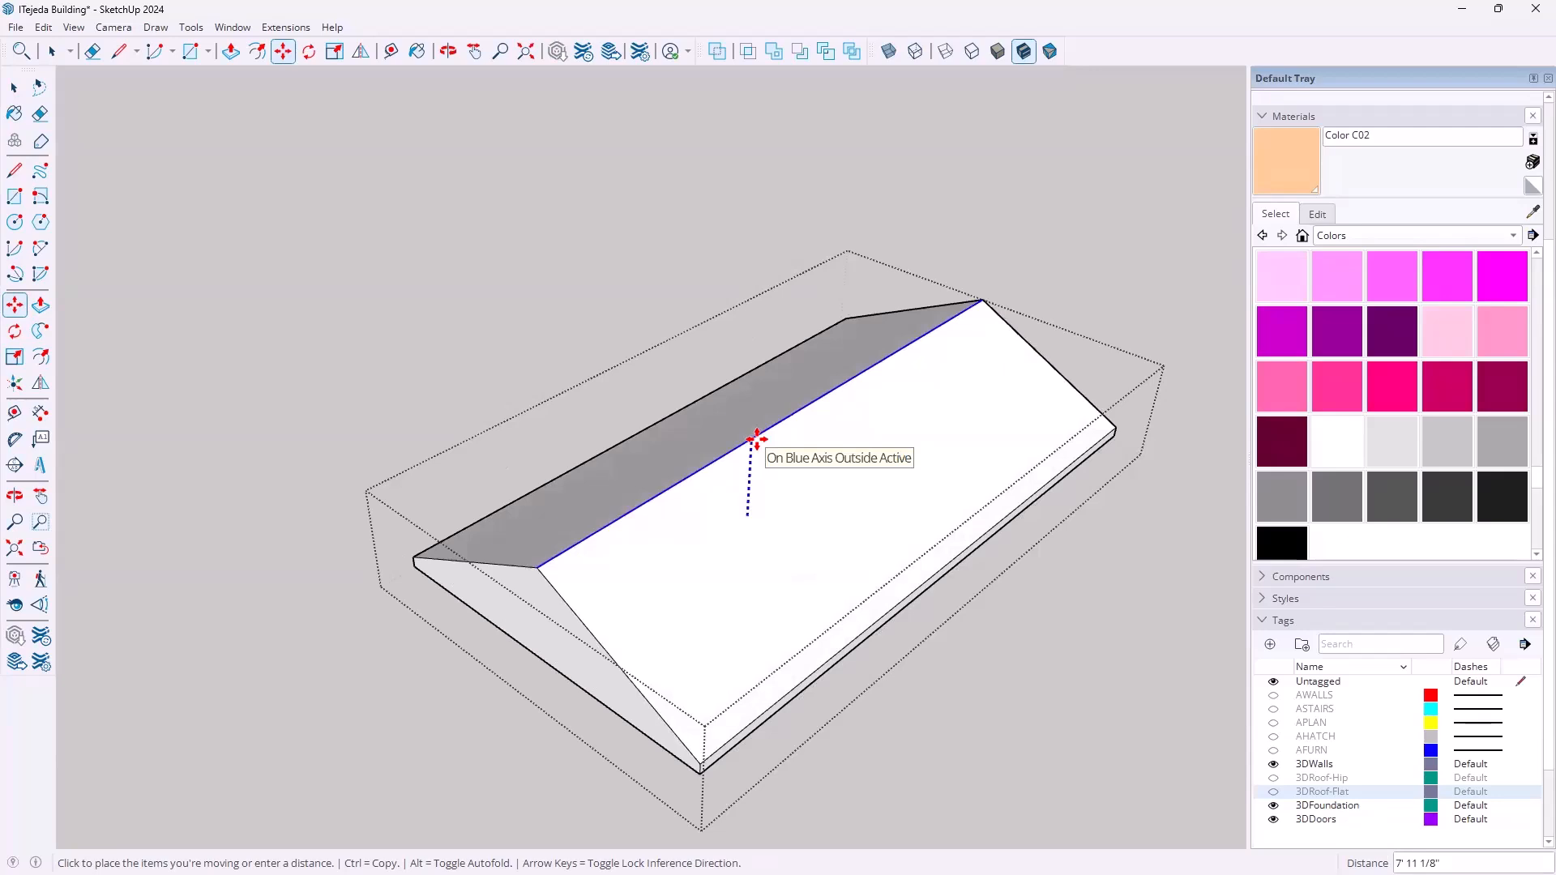
pyautogui.write('6')
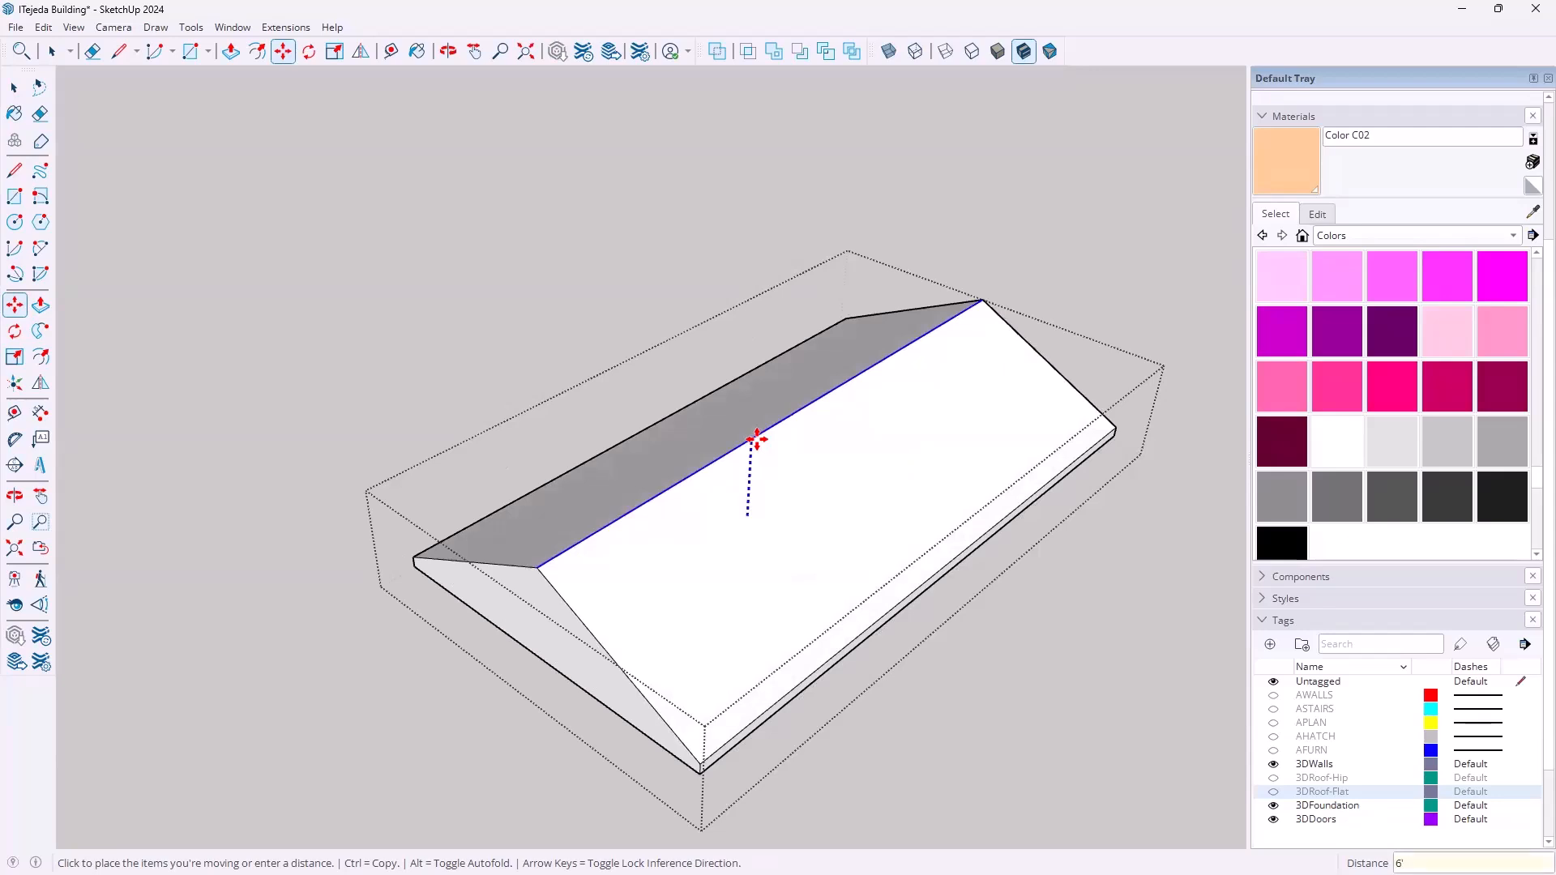
pyautogui.press('Return')
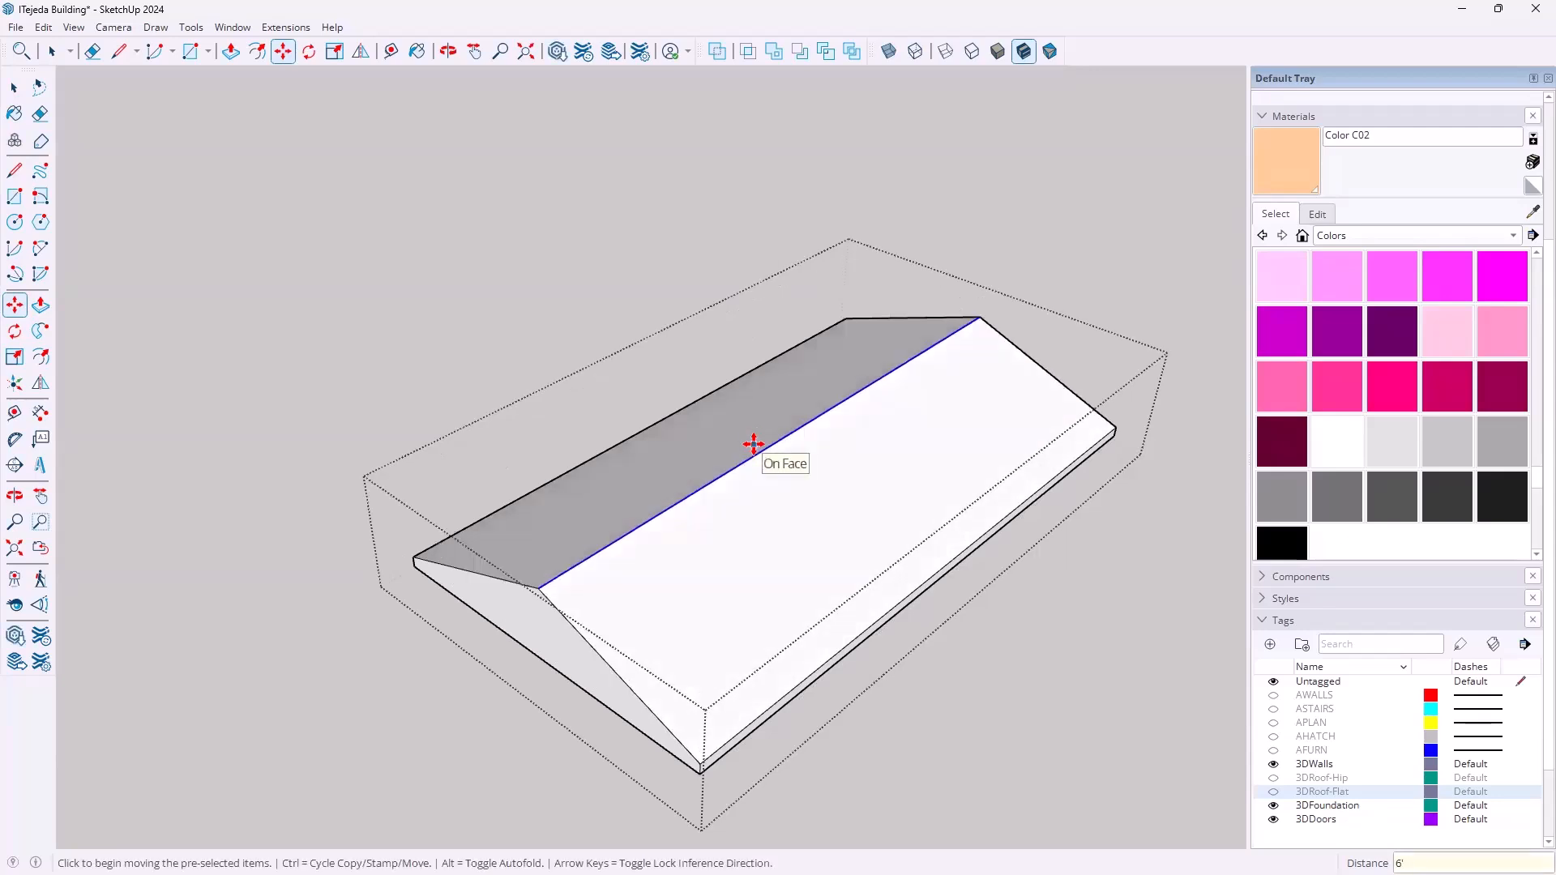
pyautogui.press('space')
pyautogui.moveTo(970, 770); pyautogui.dragTo(653, 671, button='middle')
pyautogui.click(739, 695)
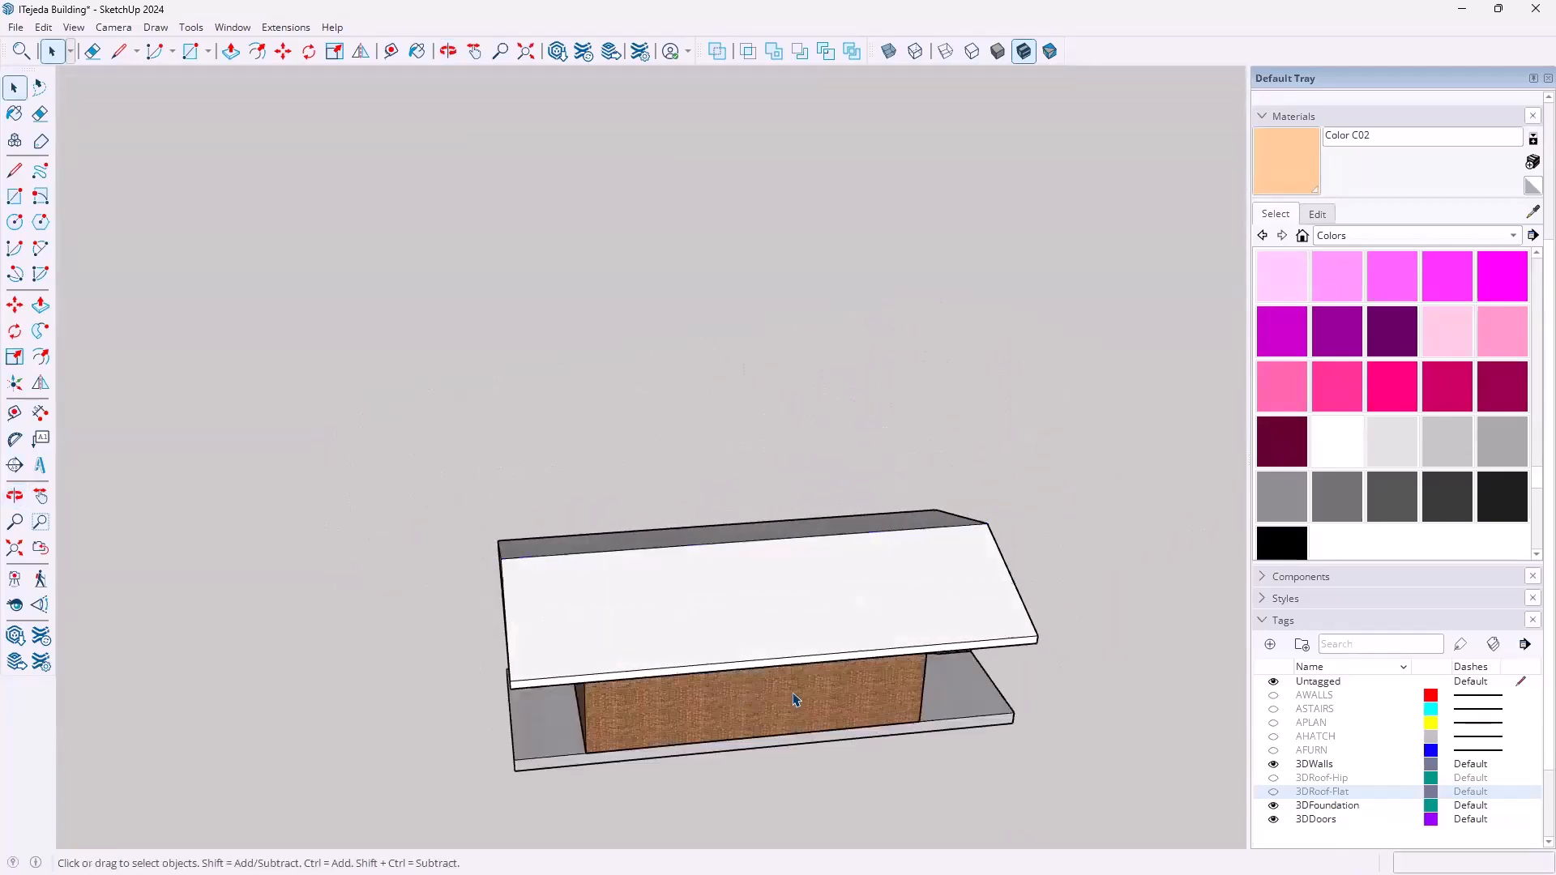
# Compare the gable roof over the entrance with the Gable Roof illustration on the browser's roof types page, and return to SketchUp
pyautogui.moveTo(858, 697); pyautogui.dragTo(459, 506, button='middle')
pyautogui.keyDown('shift'); pyautogui.moveTo(729, 590); pyautogui.dragTo(705, 454, button='middle'); pyautogui.keyUp('shift')
pyautogui.scroll(4, 706, 455)
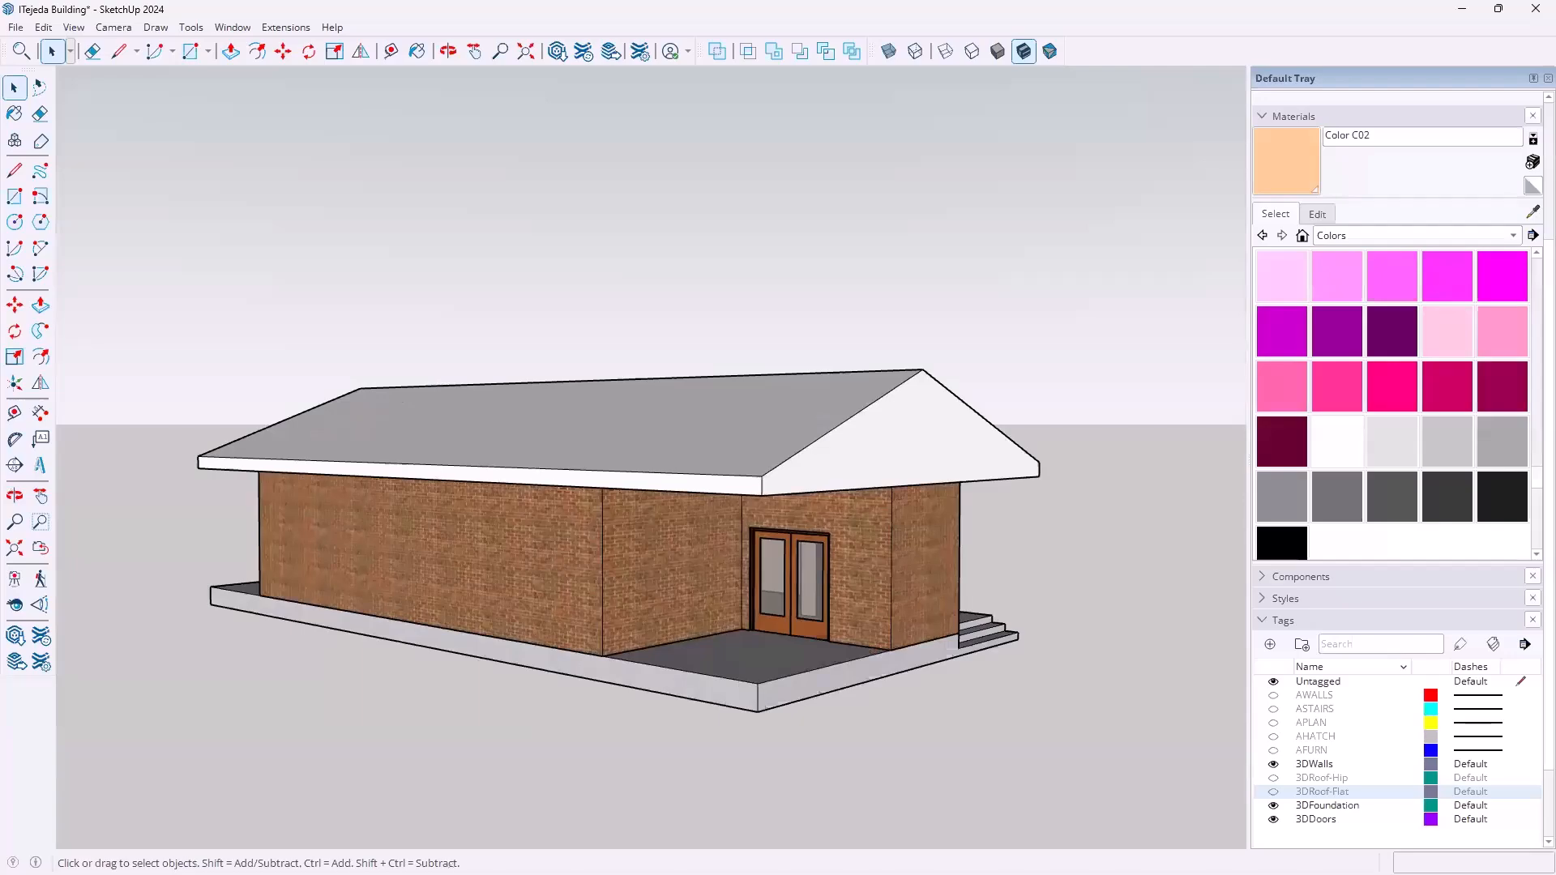
pyautogui.hotkey('alt', 'Tab')
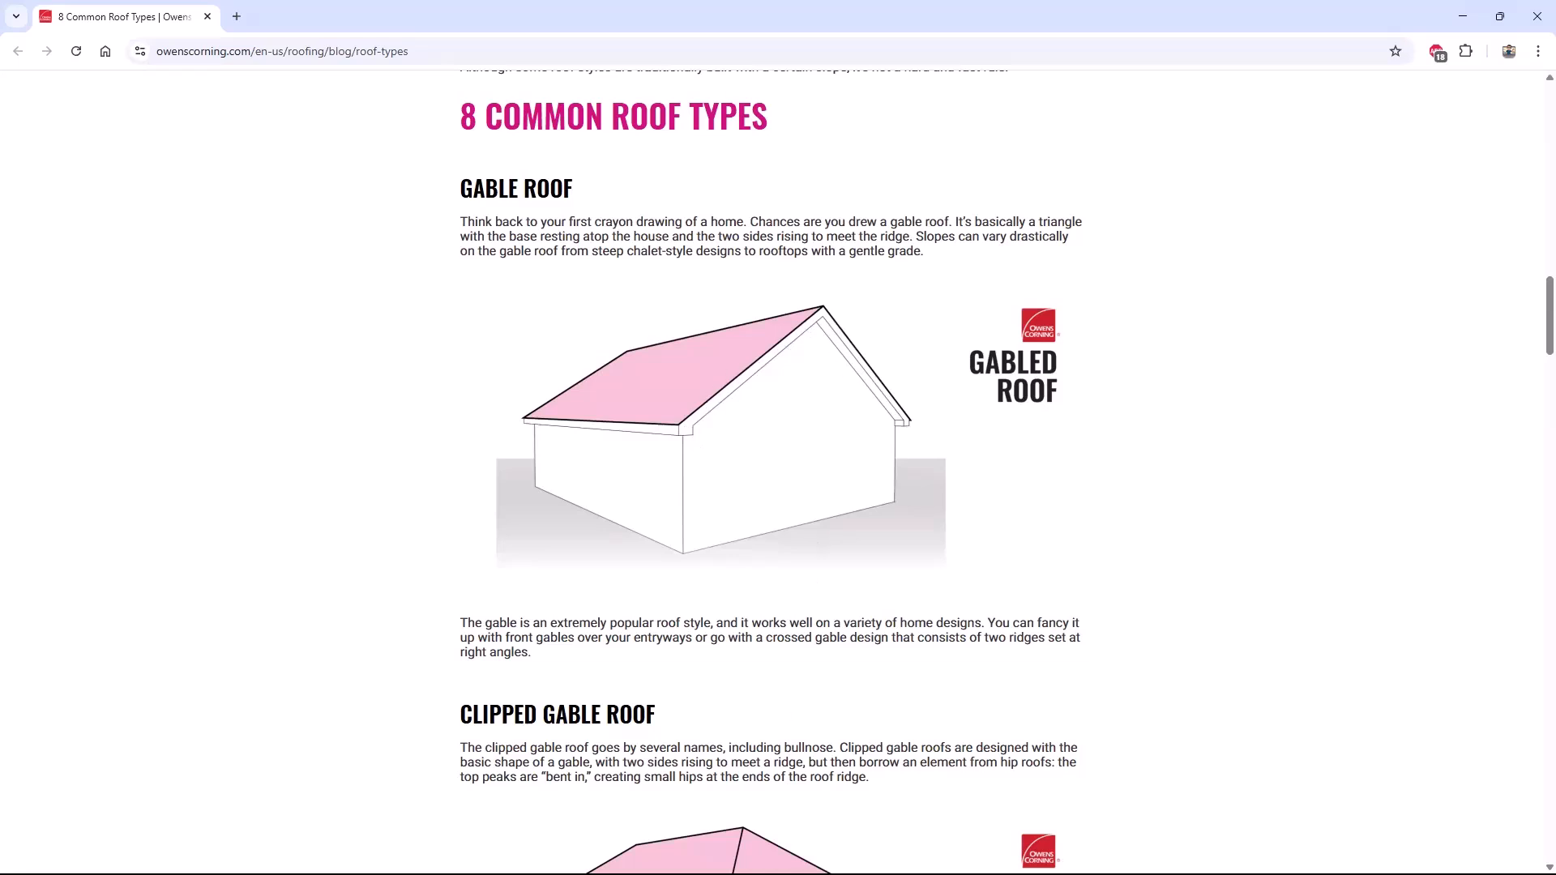
pyautogui.hotkey('alt', 'Tab')
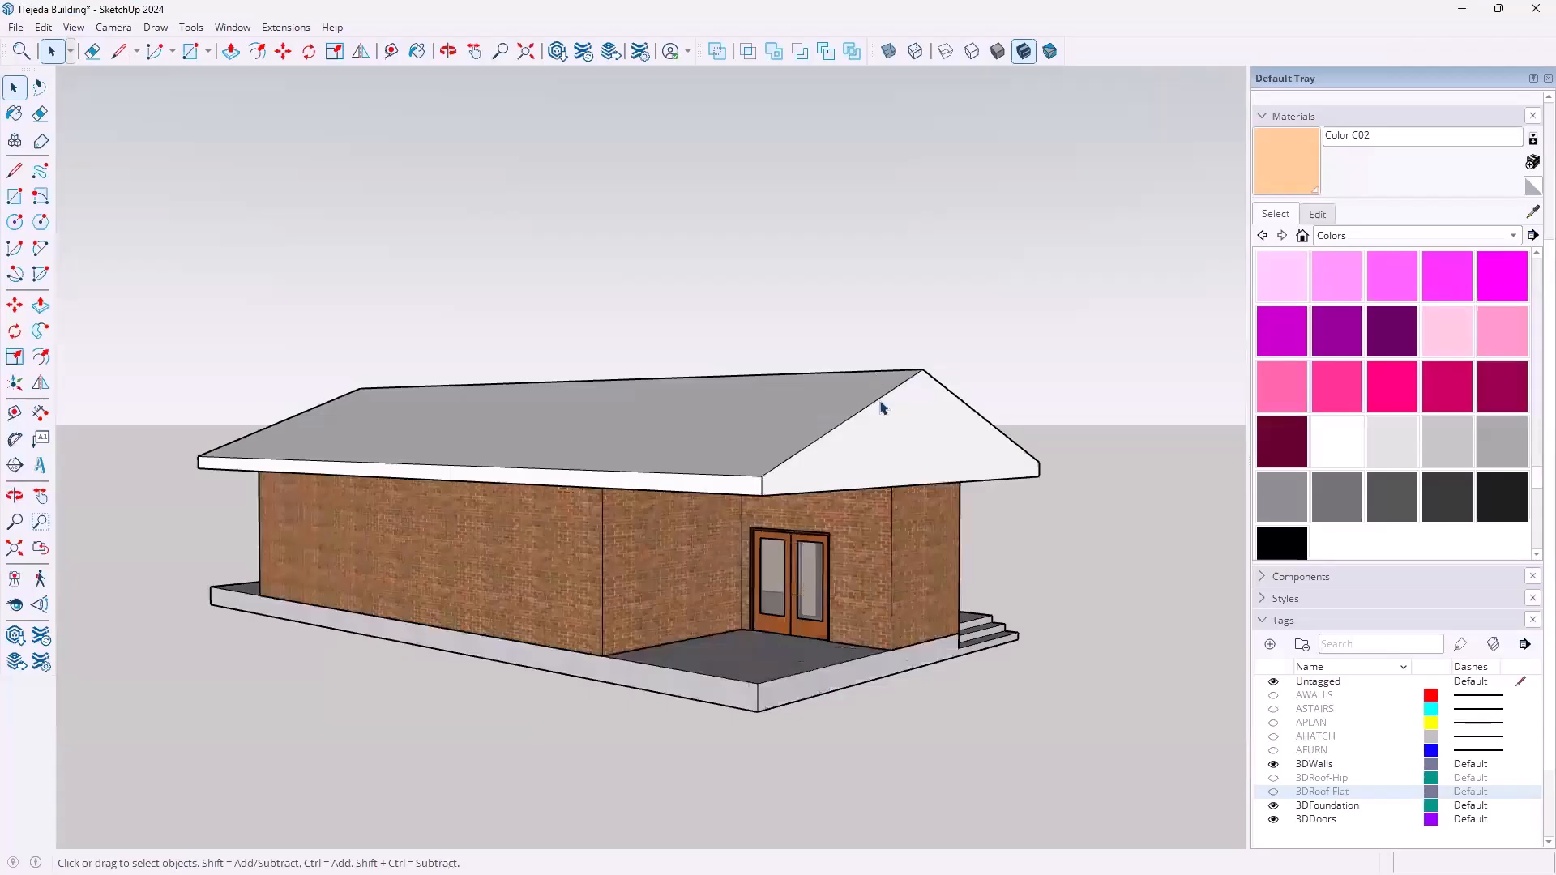
# Open the roof group and offset the outline of the gable end face above the entrance inward by 12"
pyautogui.moveTo(941, 403)
pyautogui.keyDown('shift'); pyautogui.mouseDown(button='middle')
pyautogui.moveTo(932, 388)
pyautogui.moveTo(740, 451)
pyautogui.moveTo(764, 487)
pyautogui.moveTo(754, 445)
pyautogui.moveTo(665, 418)
pyautogui.mouseUp(button='middle'); pyautogui.keyUp('shift')
pyautogui.scroll(5, 766, 511)
pyautogui.doubleClick(666, 420)
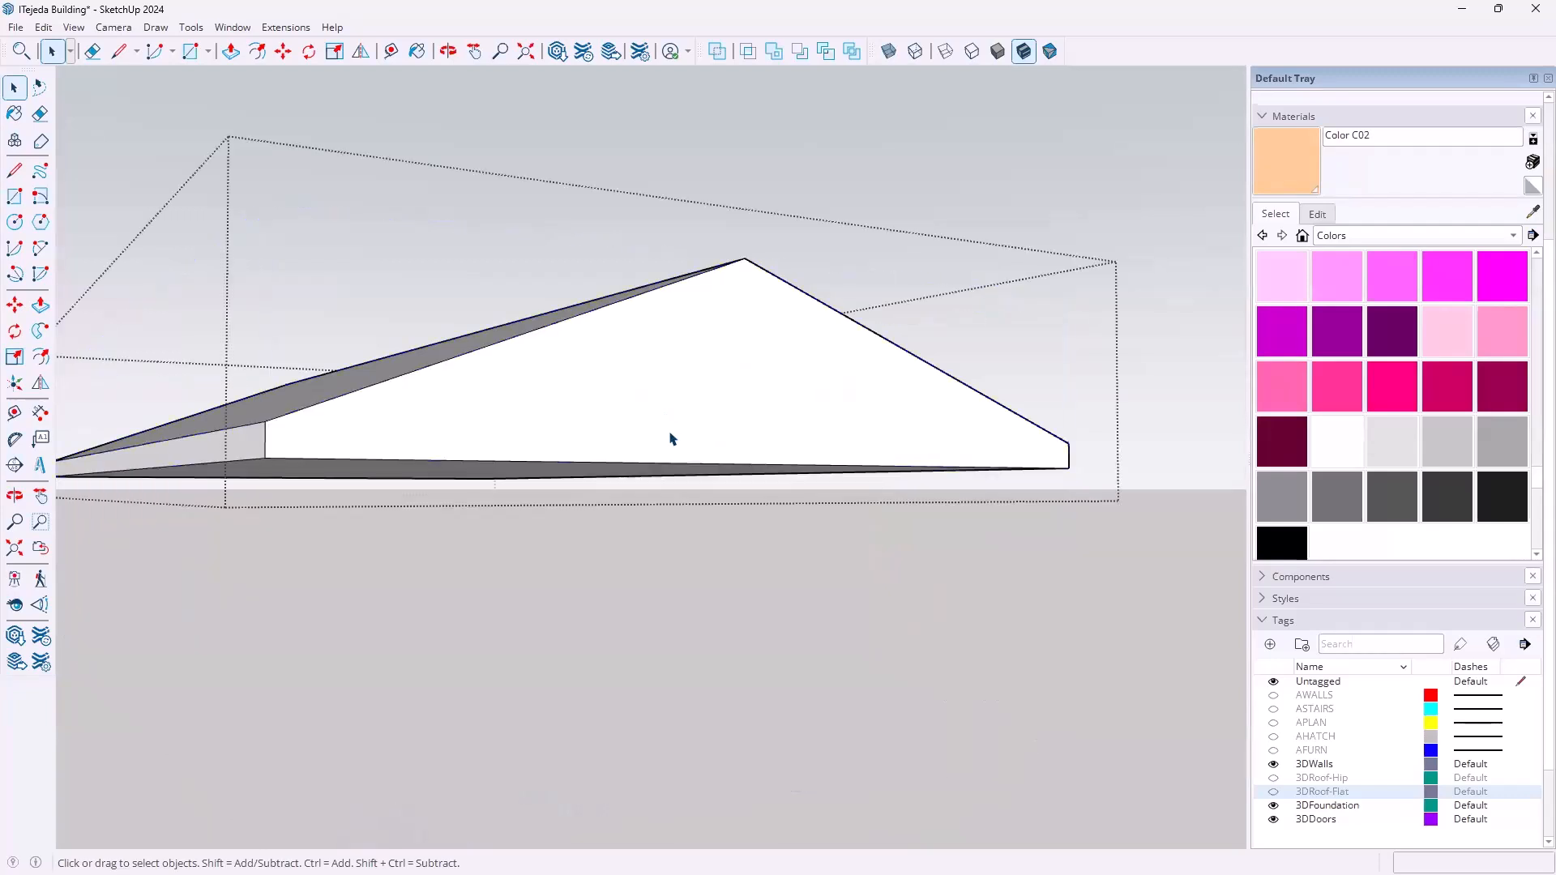
pyautogui.click(43, 361)
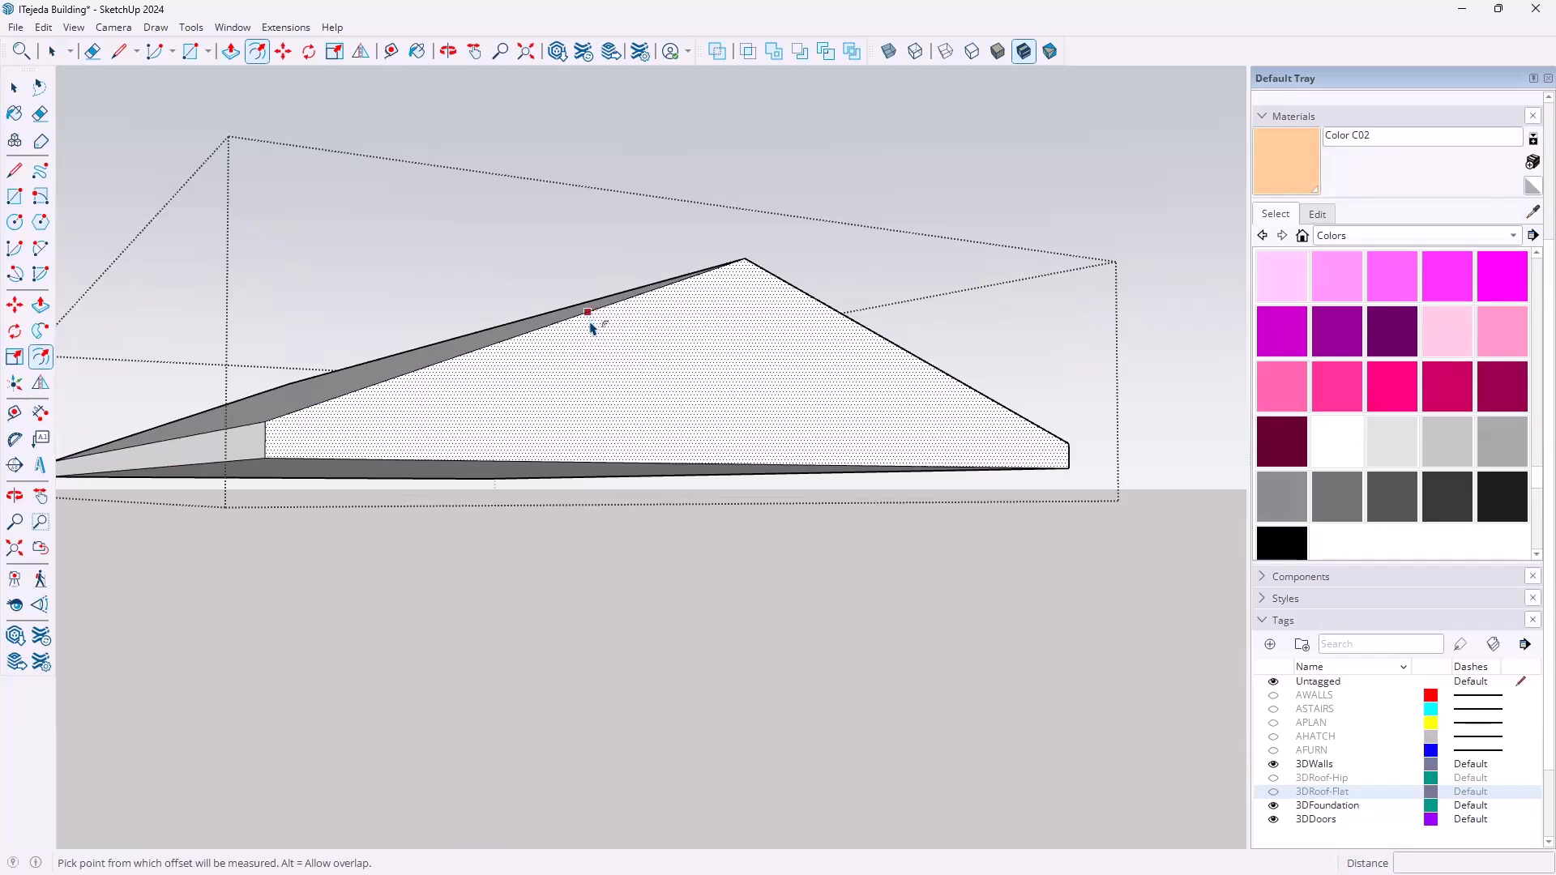
pyautogui.click(589, 320)
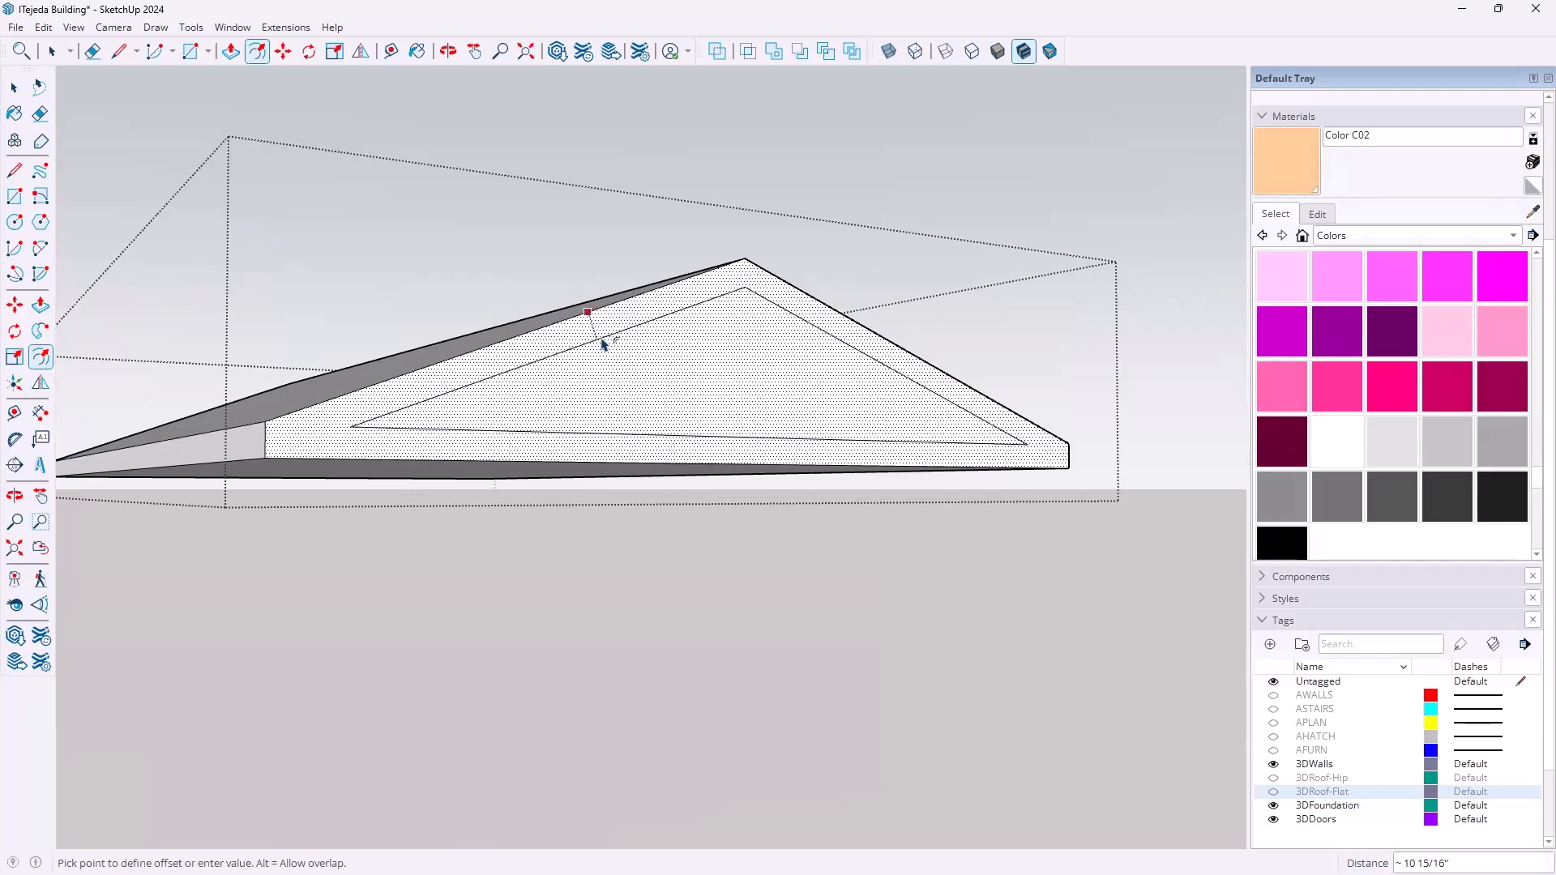
pyautogui.write('12')
pyautogui.press('Return')
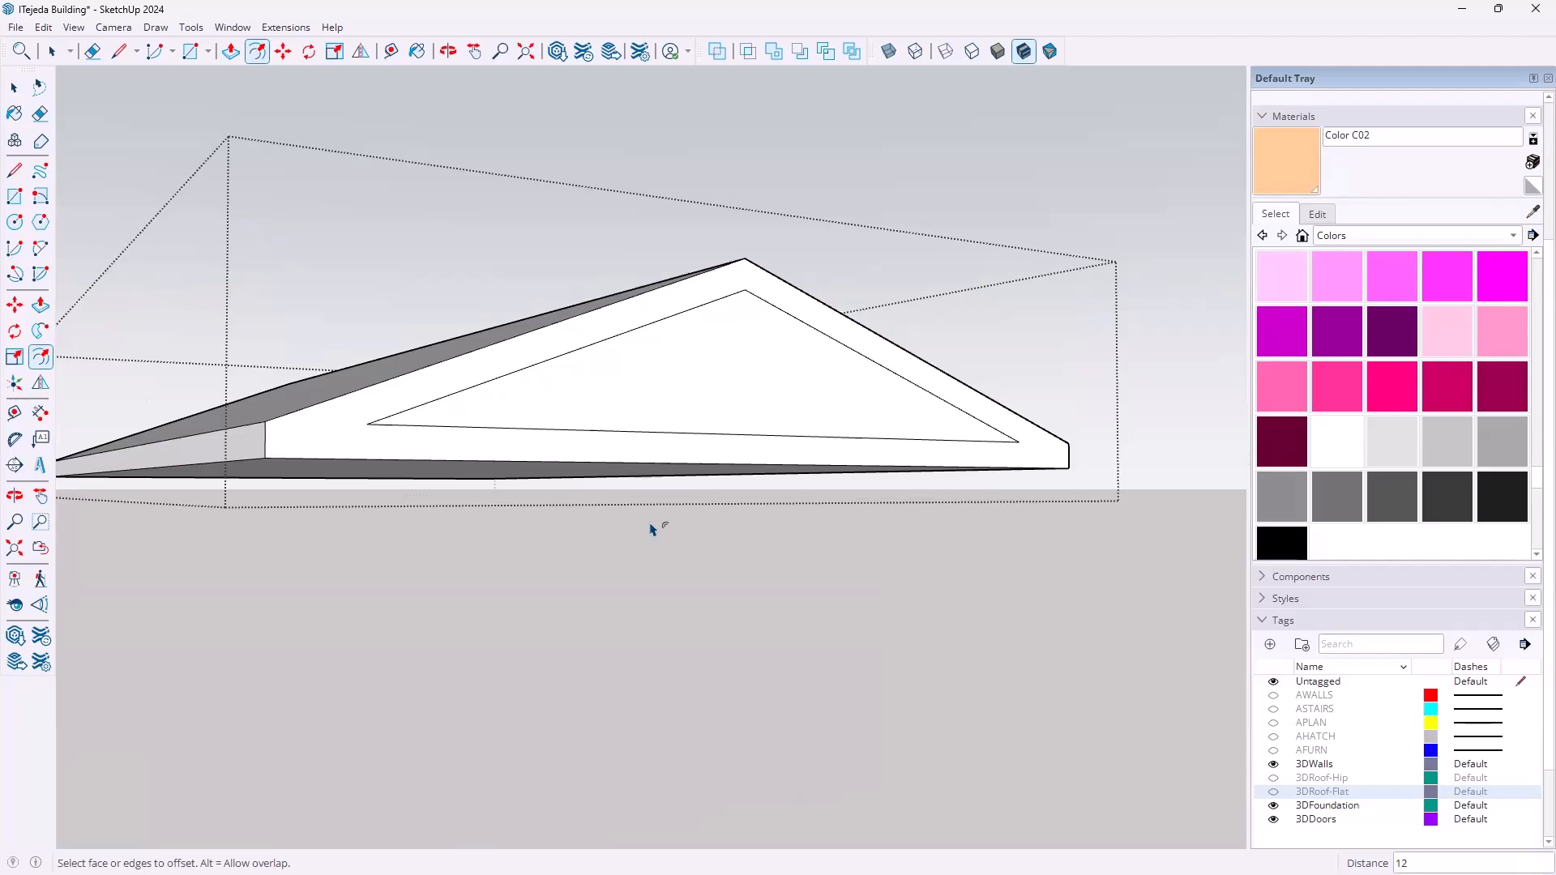
# Draw a 1' vertical line from the inner triangle's left corner down to the bottom edge of the gable face
pyautogui.press('l')
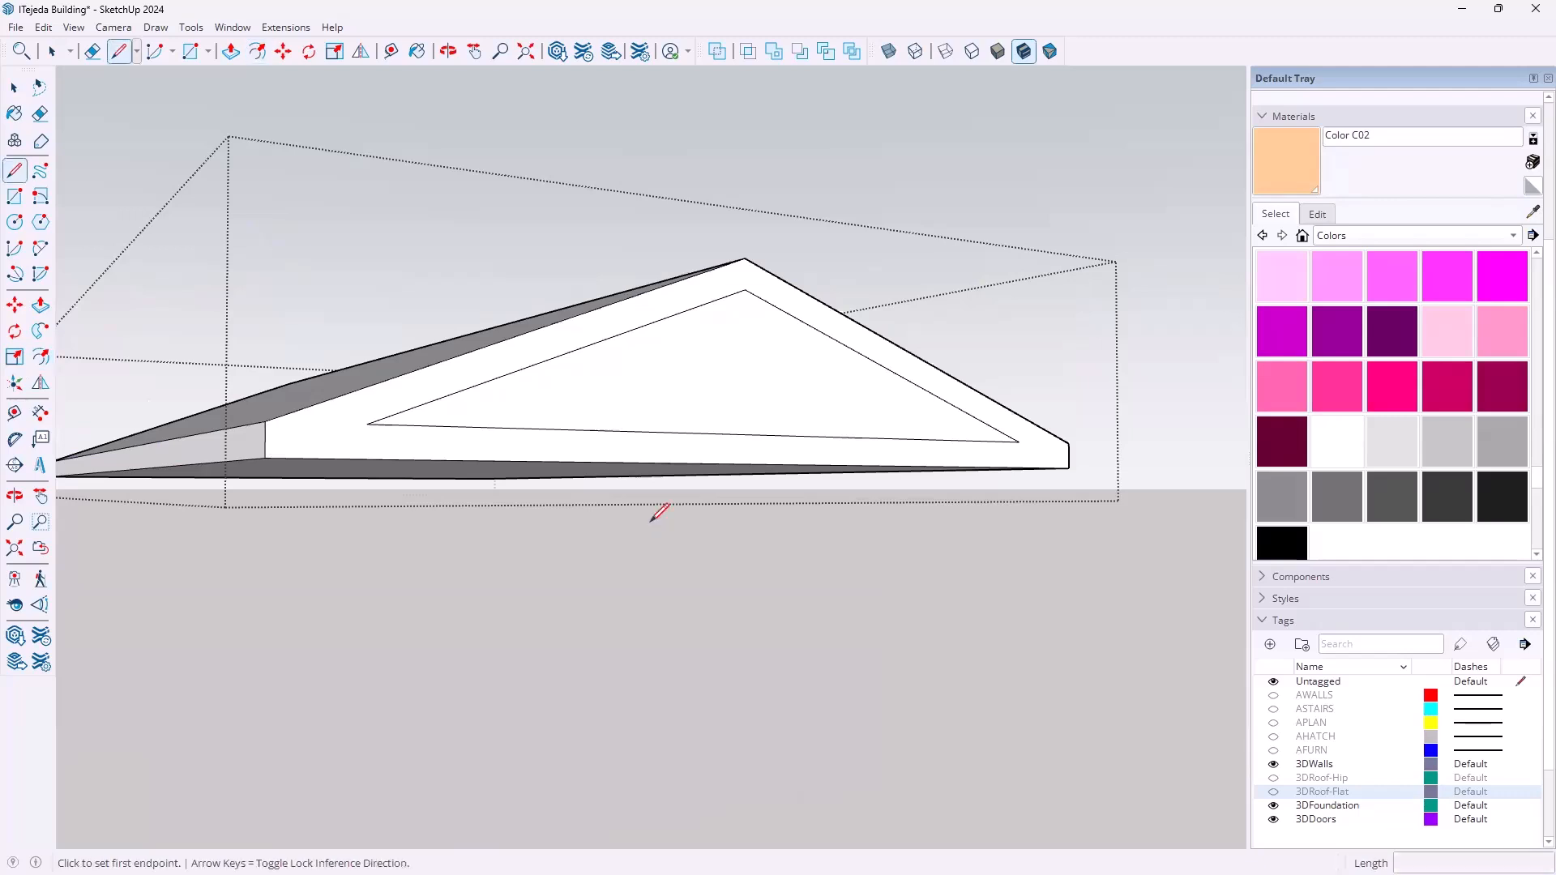
pyautogui.click(366, 423)
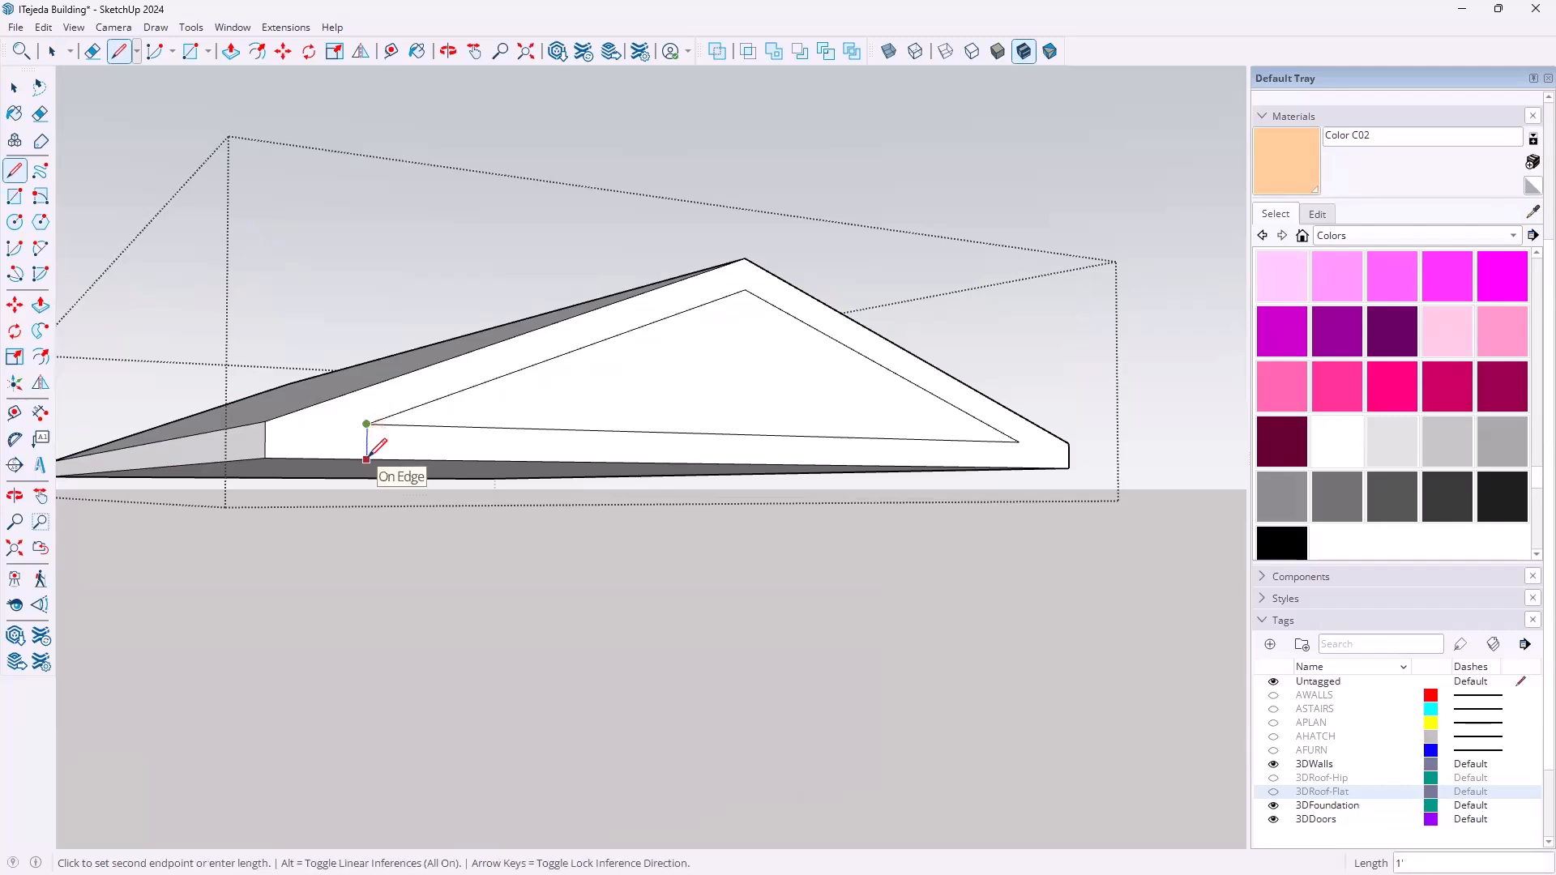
pyautogui.scroll(4, 366, 459)
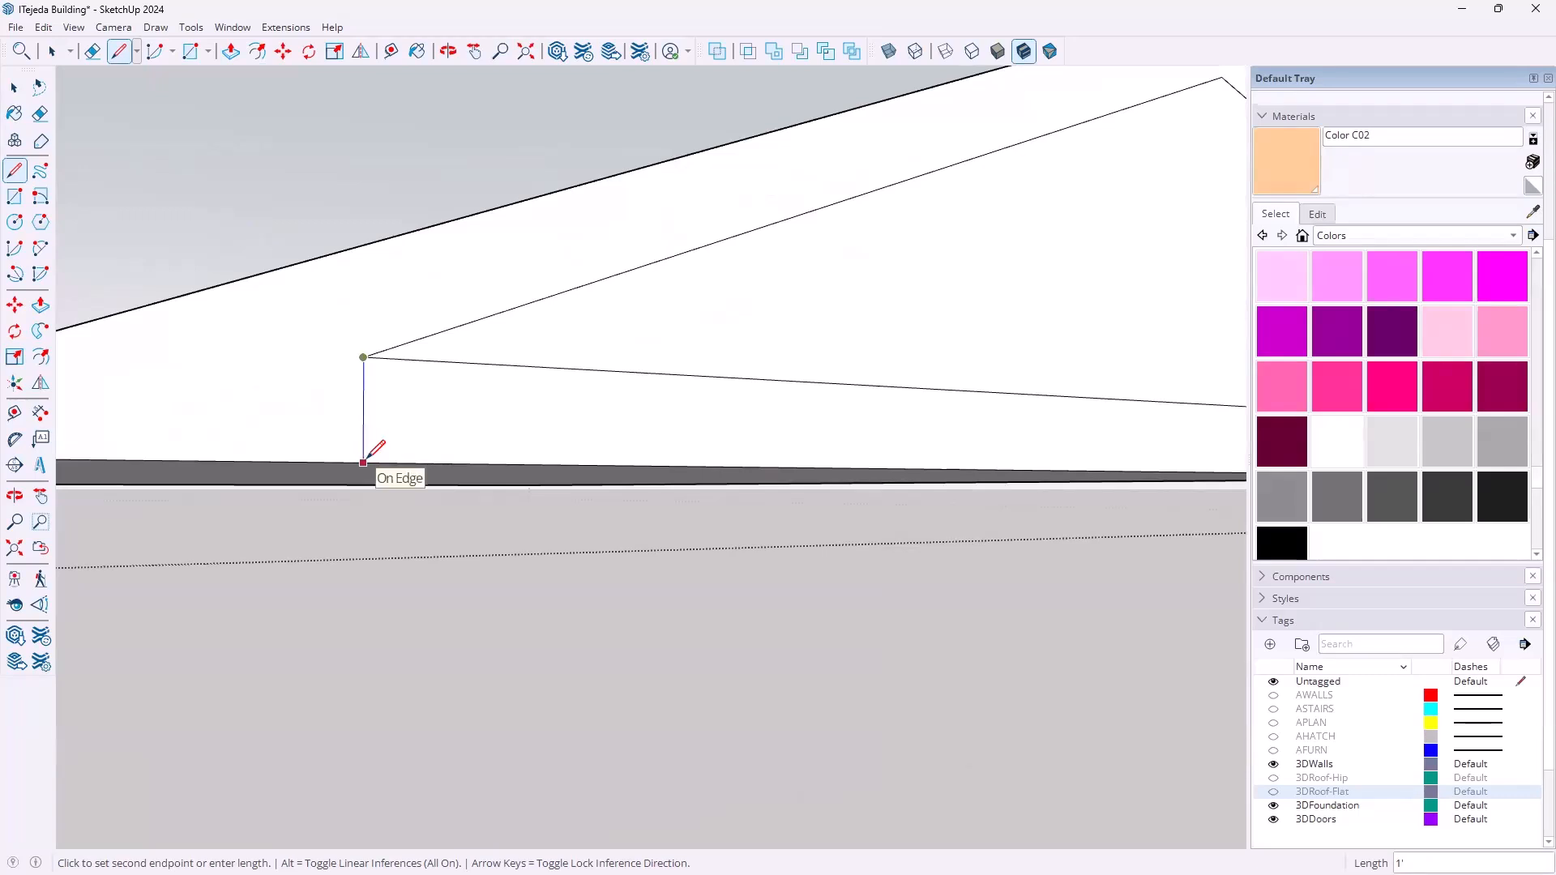
pyautogui.press('Up')
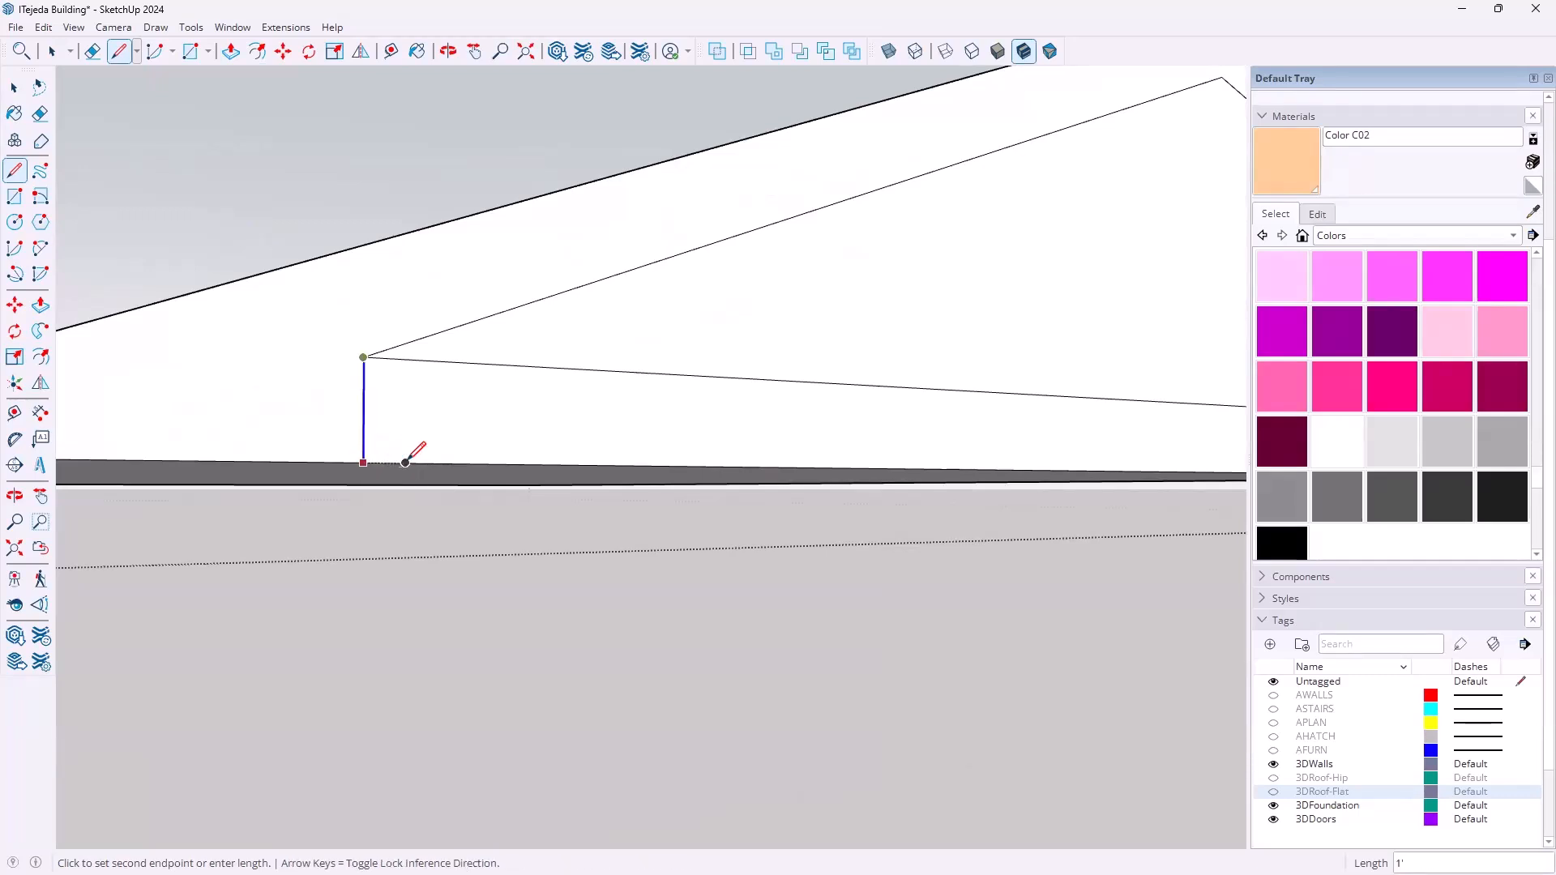
pyautogui.scroll(-2, 407, 462)
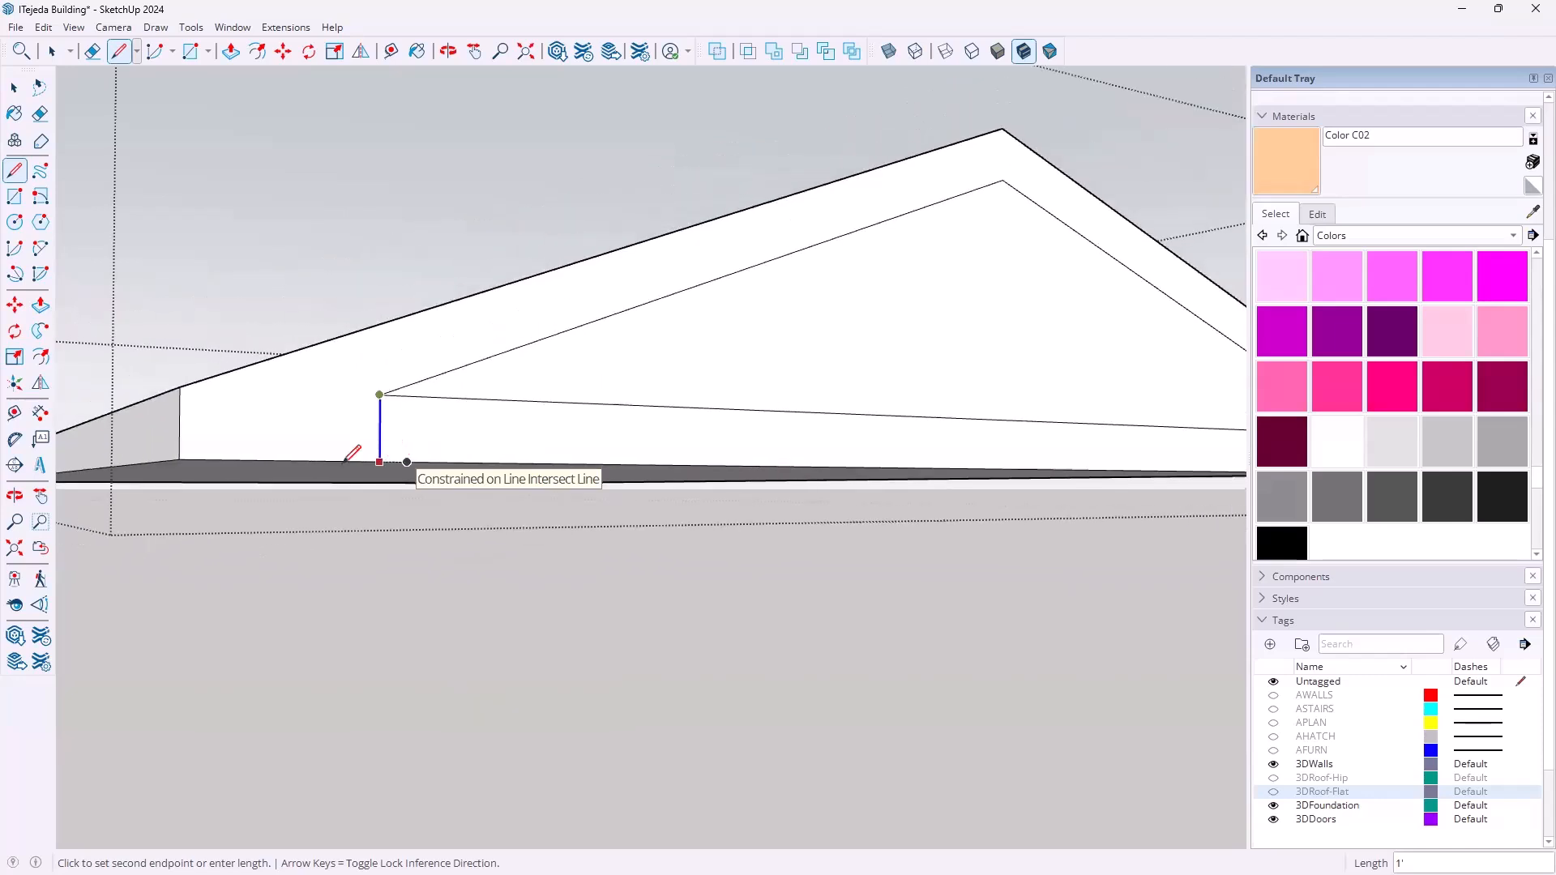
pyautogui.click(187, 457)
# Draw a 1' vertical line from the inner triangle's right corner down to the bottom edge of the gable face
pyautogui.moveTo(708, 393); pyautogui.dragTo(195, 399, button='middle')
pyautogui.moveTo(754, 399); pyautogui.dragTo(227, 394, button='middle')
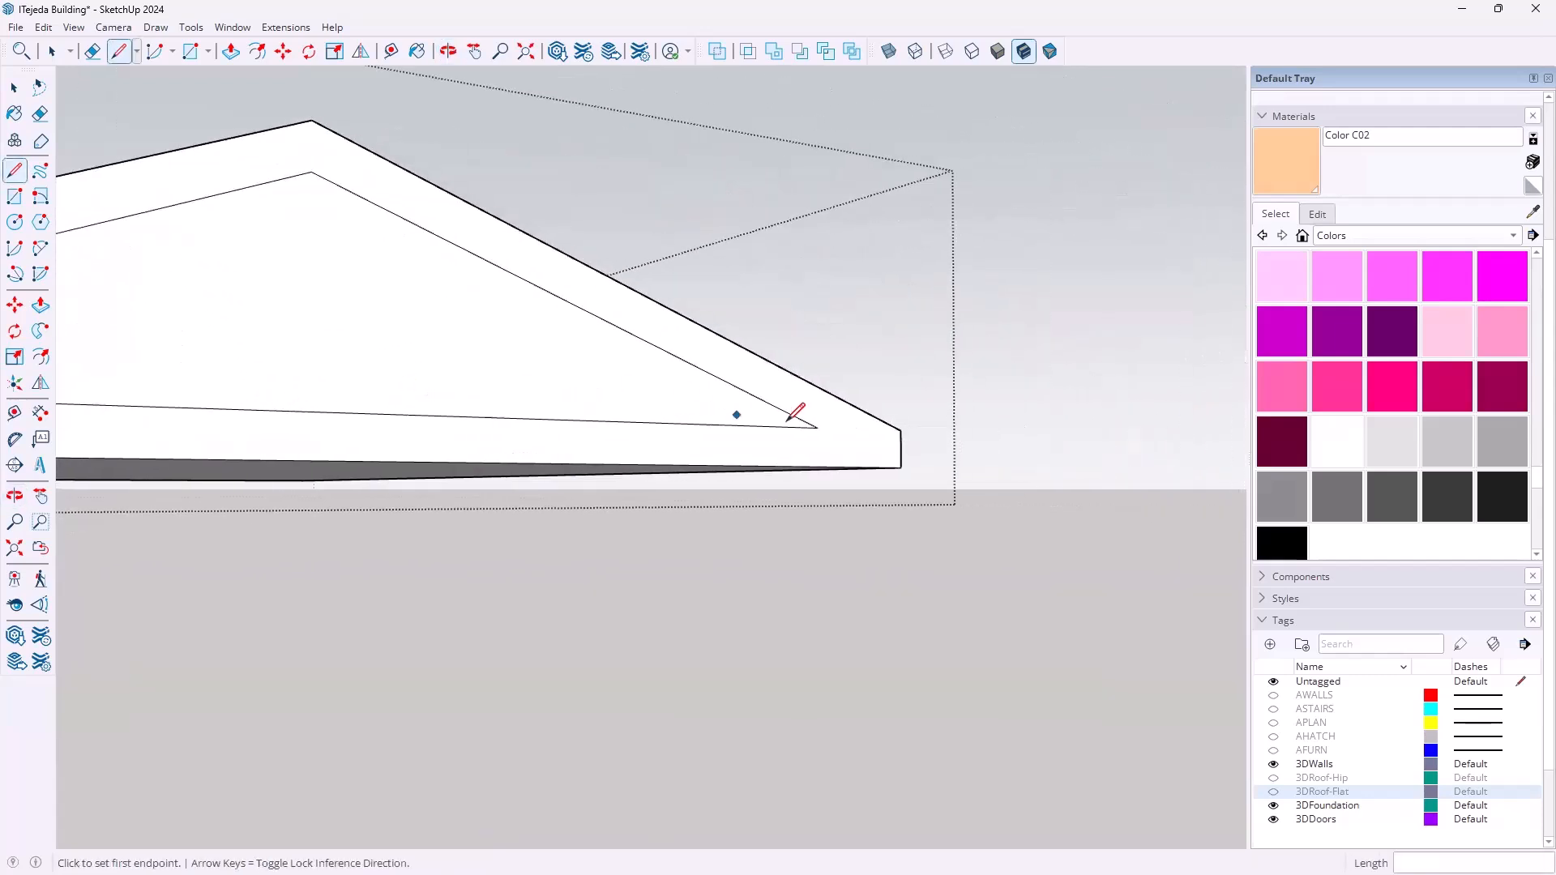
pyautogui.scroll(3, 780, 422)
pyautogui.click(852, 434)
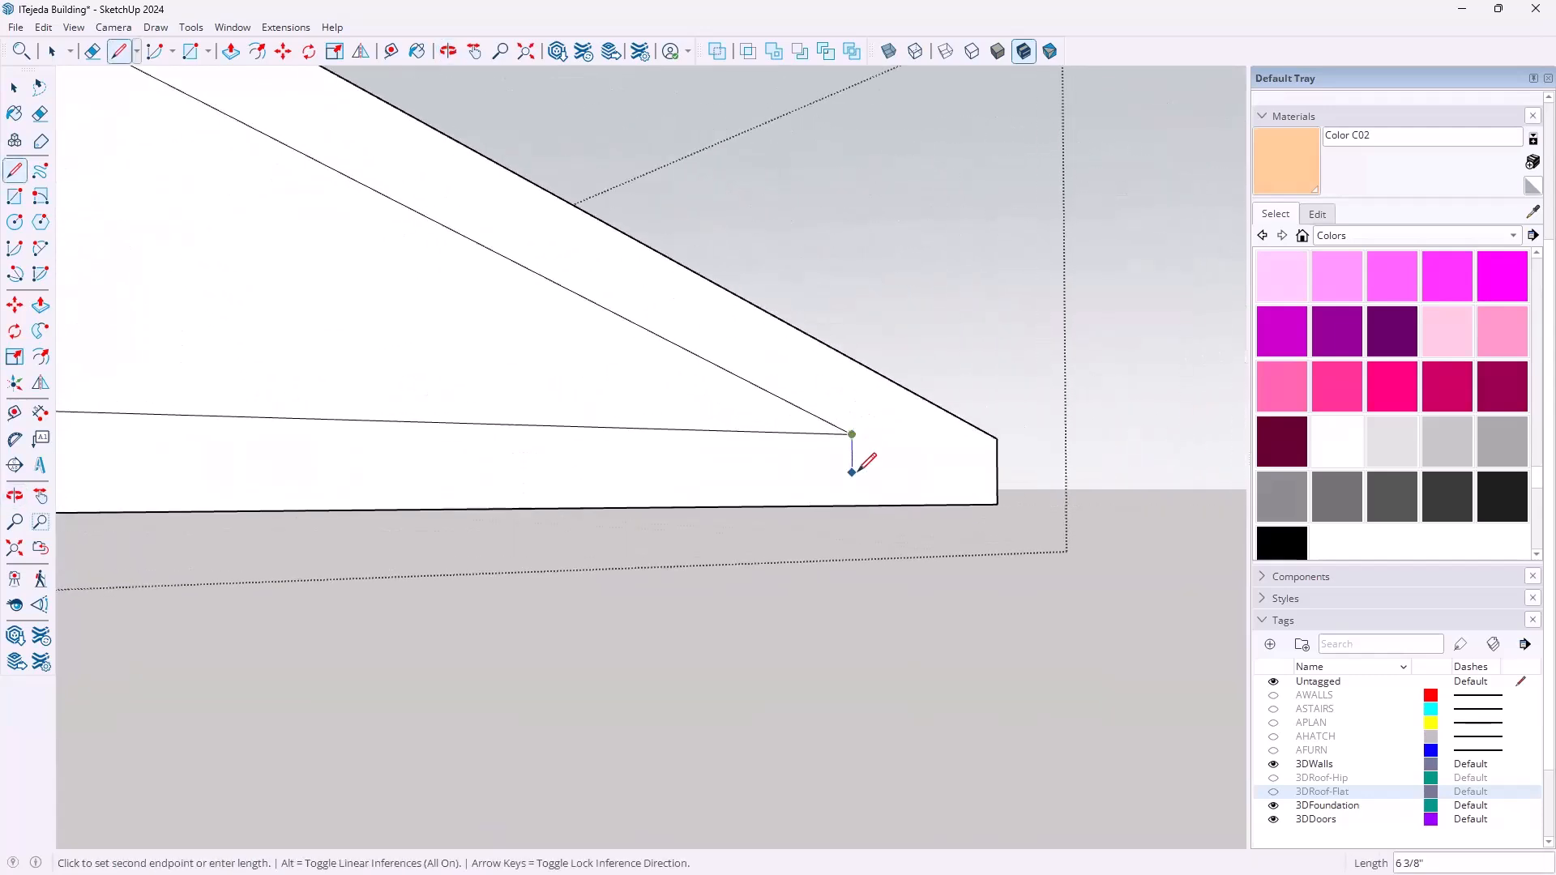
pyautogui.press('Up')
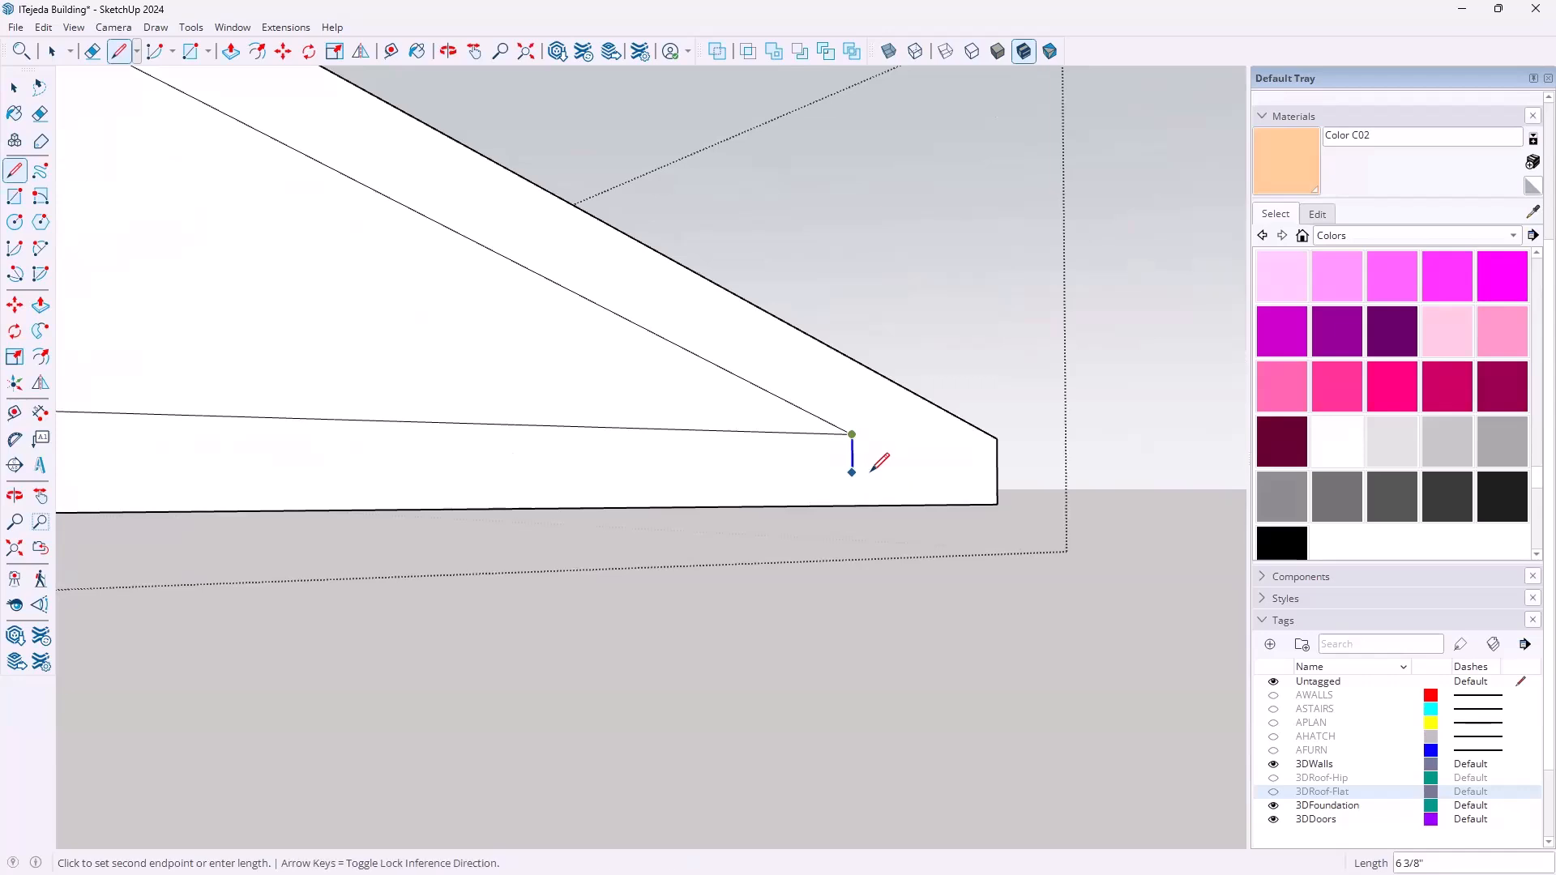
pyautogui.click(998, 502)
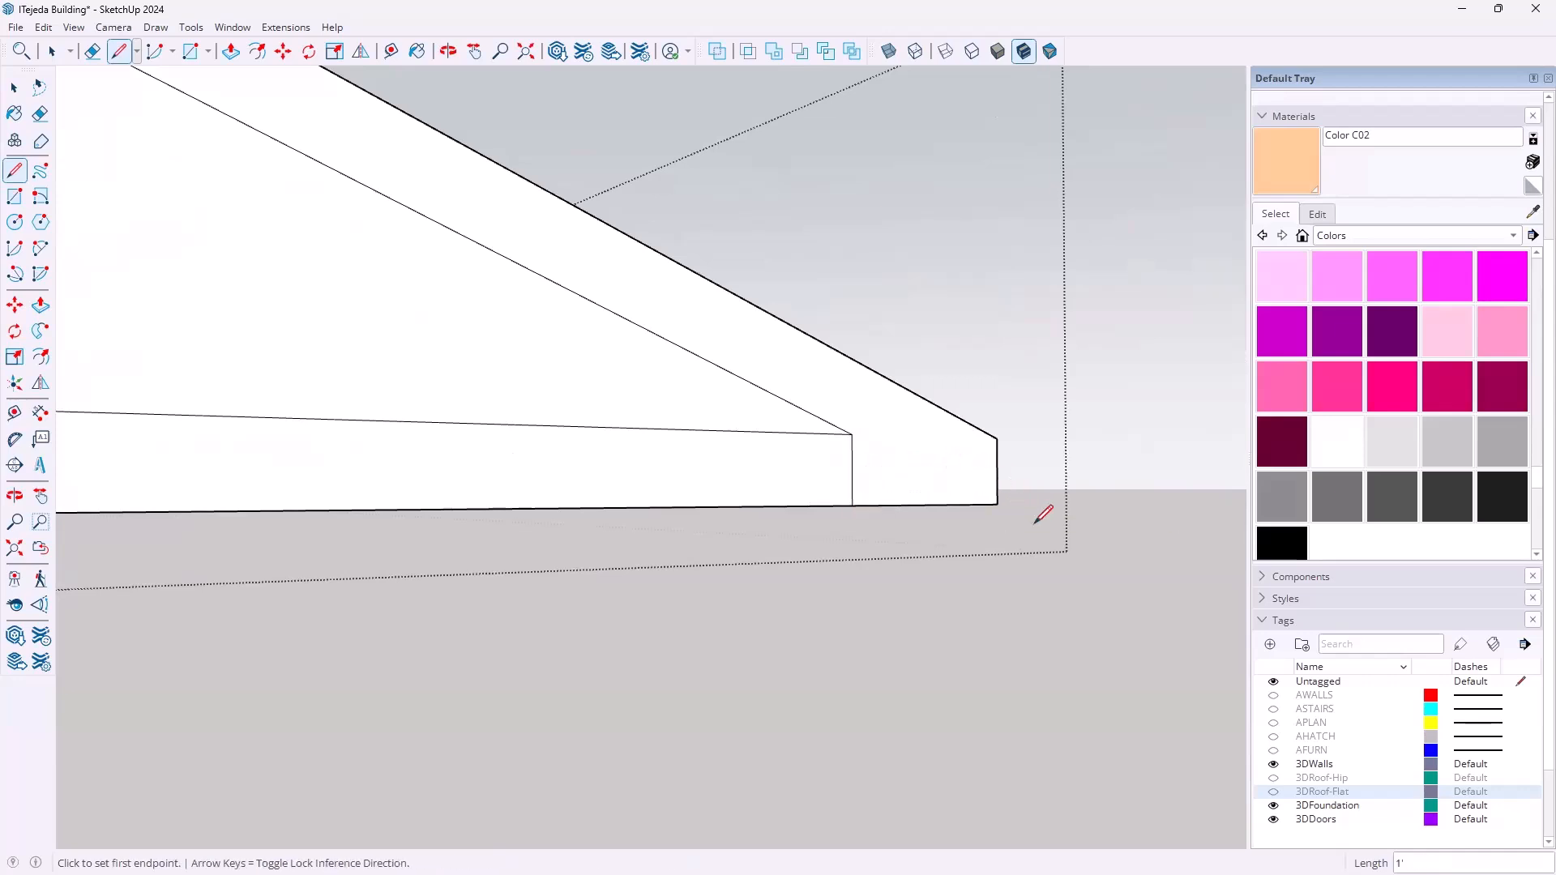
# Erase the inner triangle's bottom line on the gable face and close the roof group
pyautogui.scroll(-4, 1018, 486)
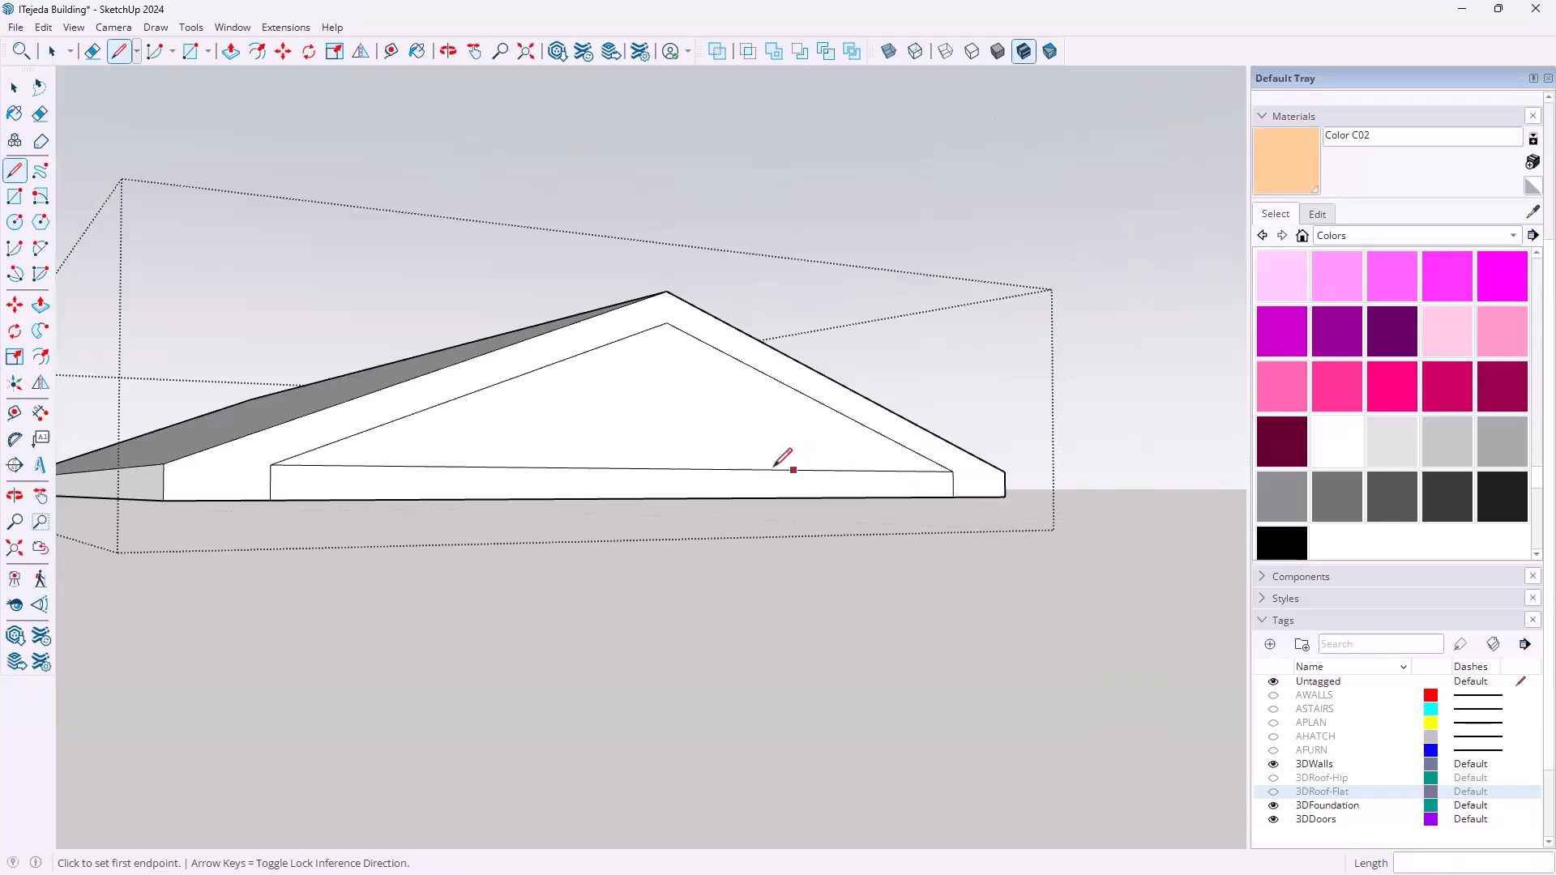
pyautogui.press('space')
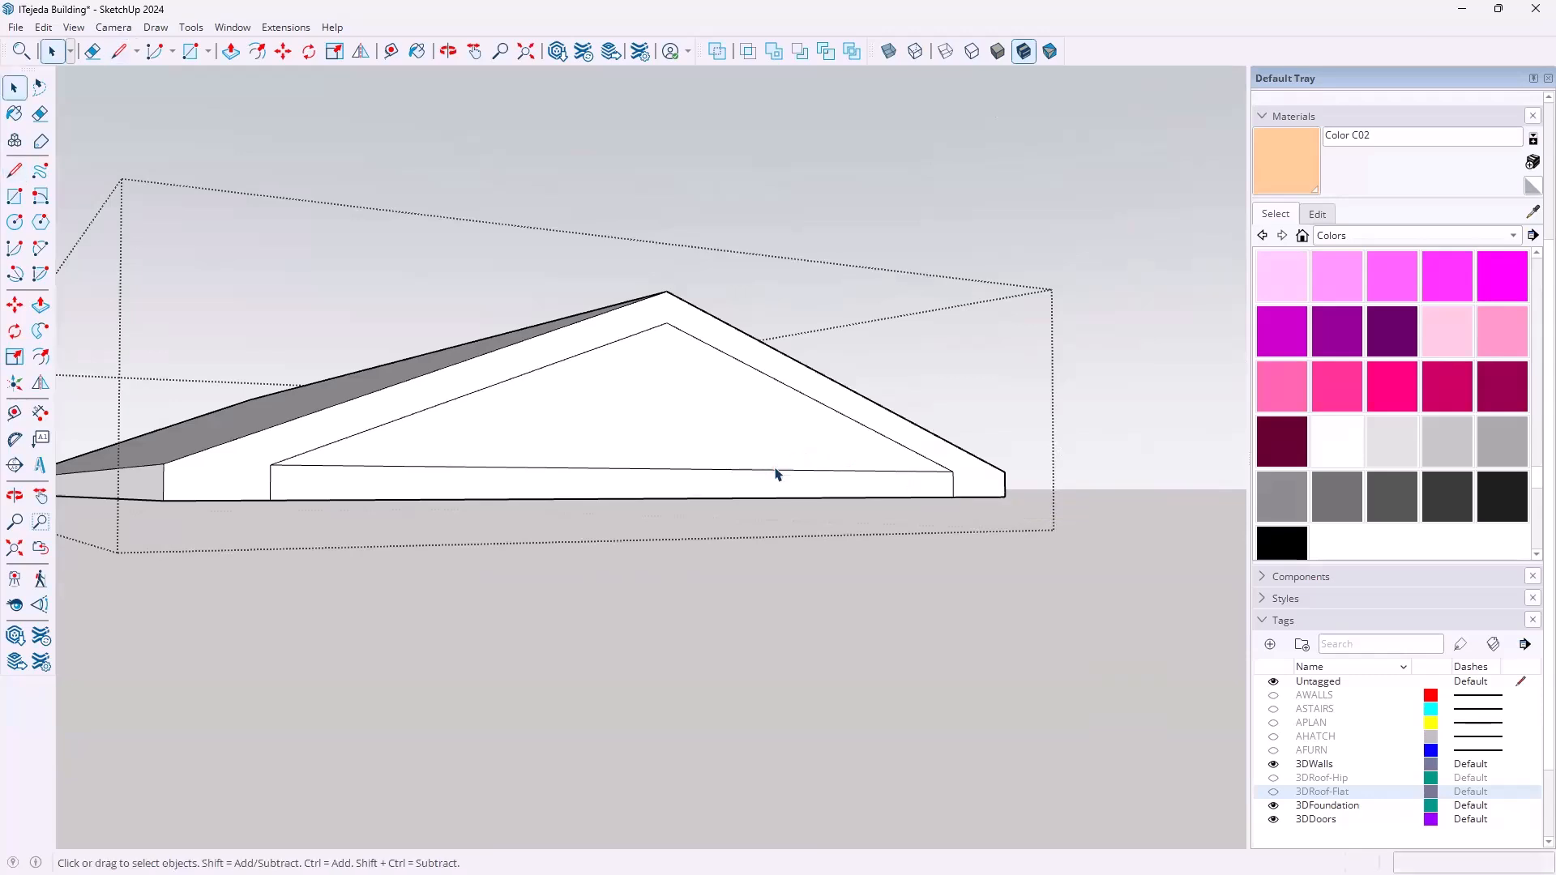
pyautogui.press('e')
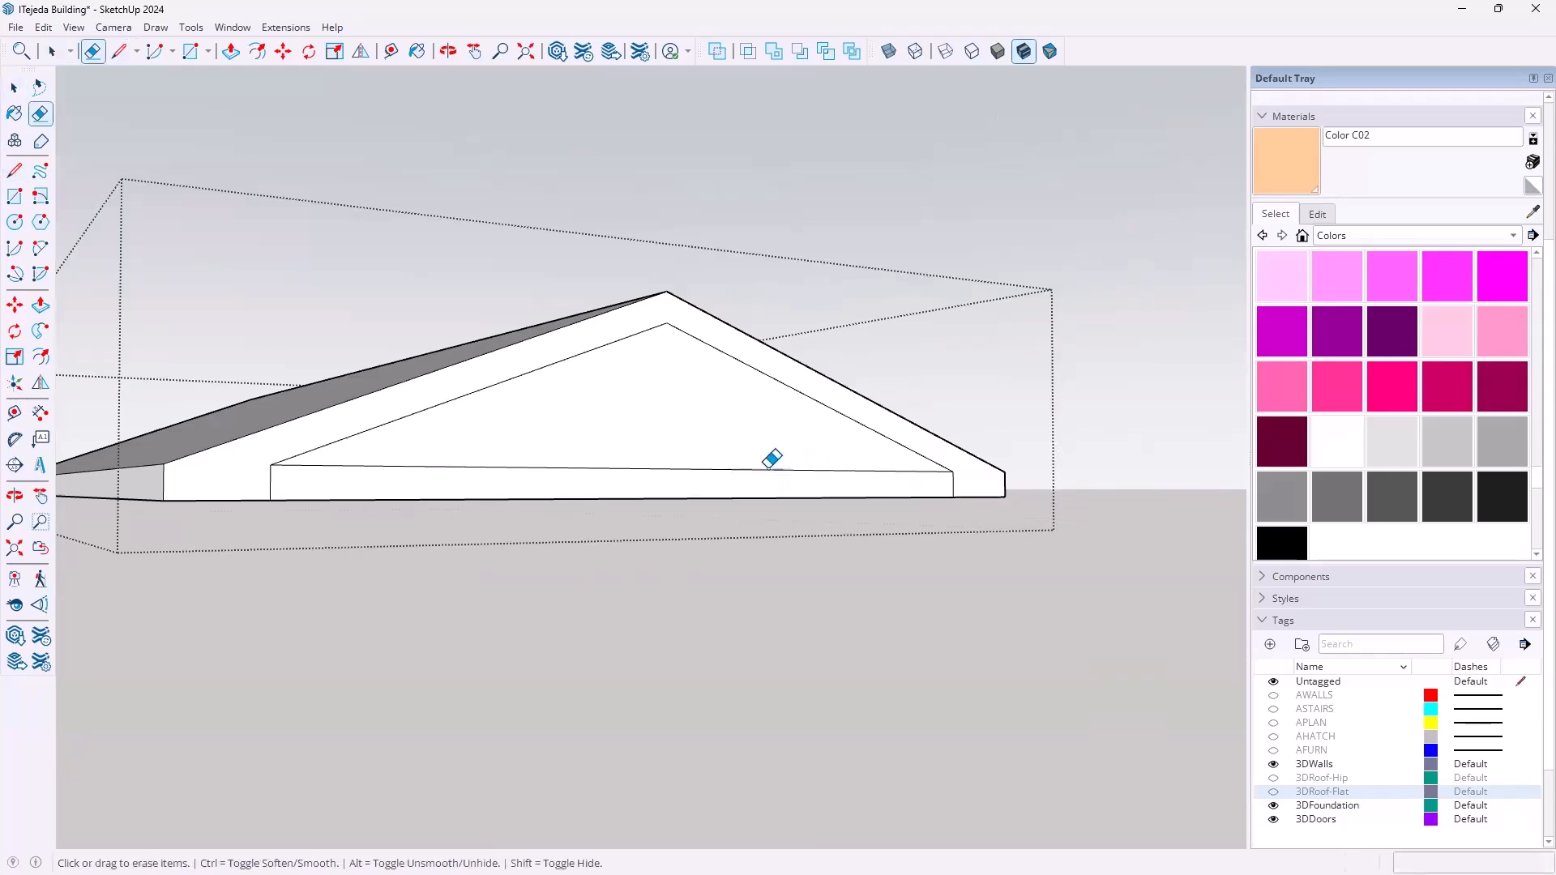
pyautogui.click(770, 469)
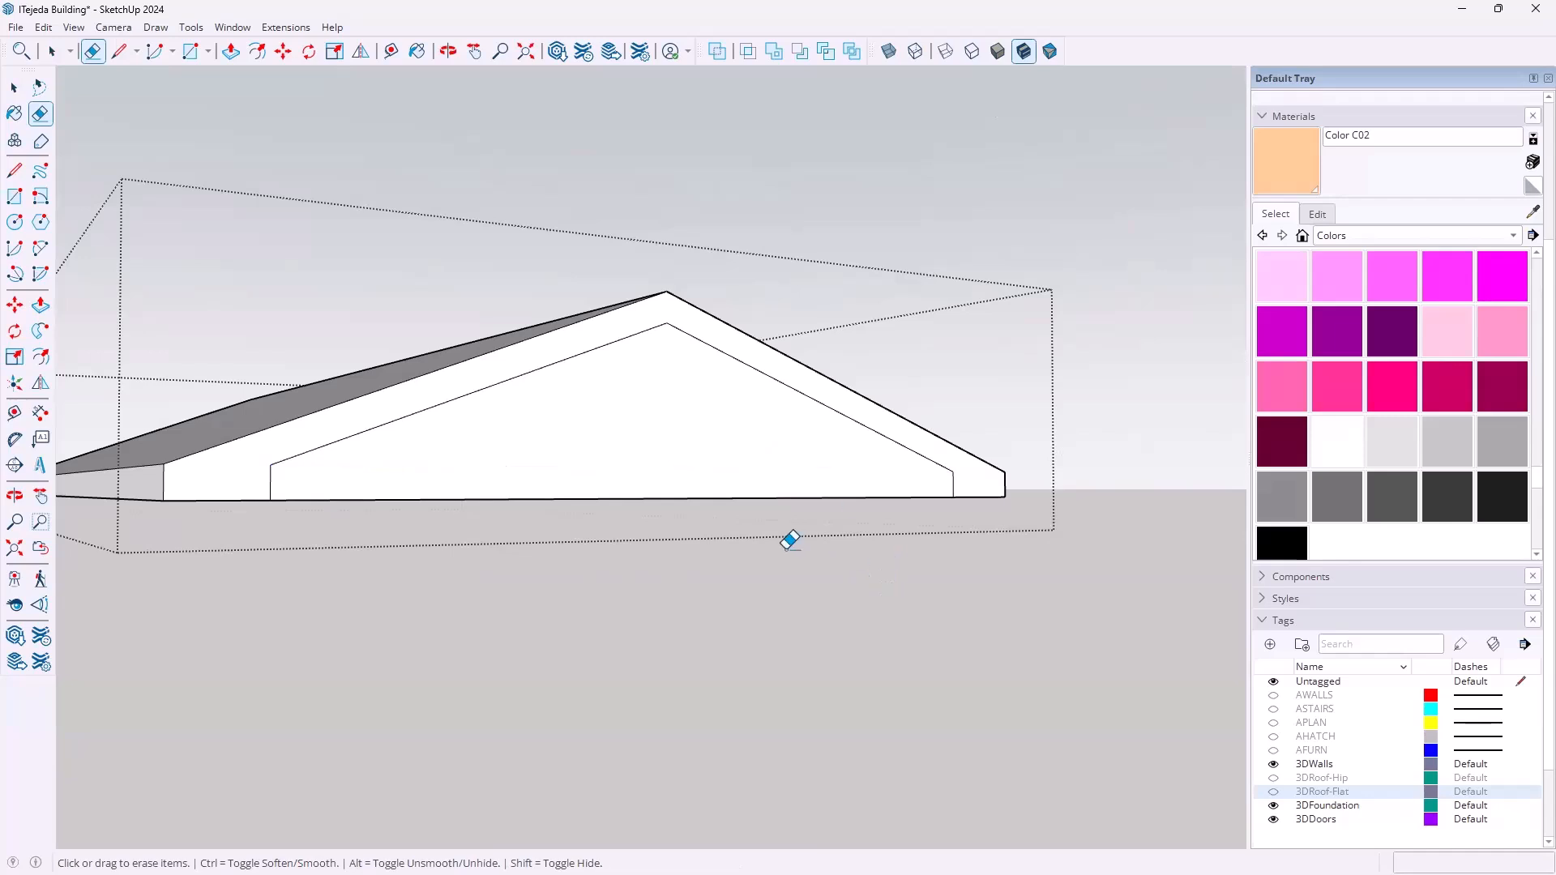
pyautogui.press('space')
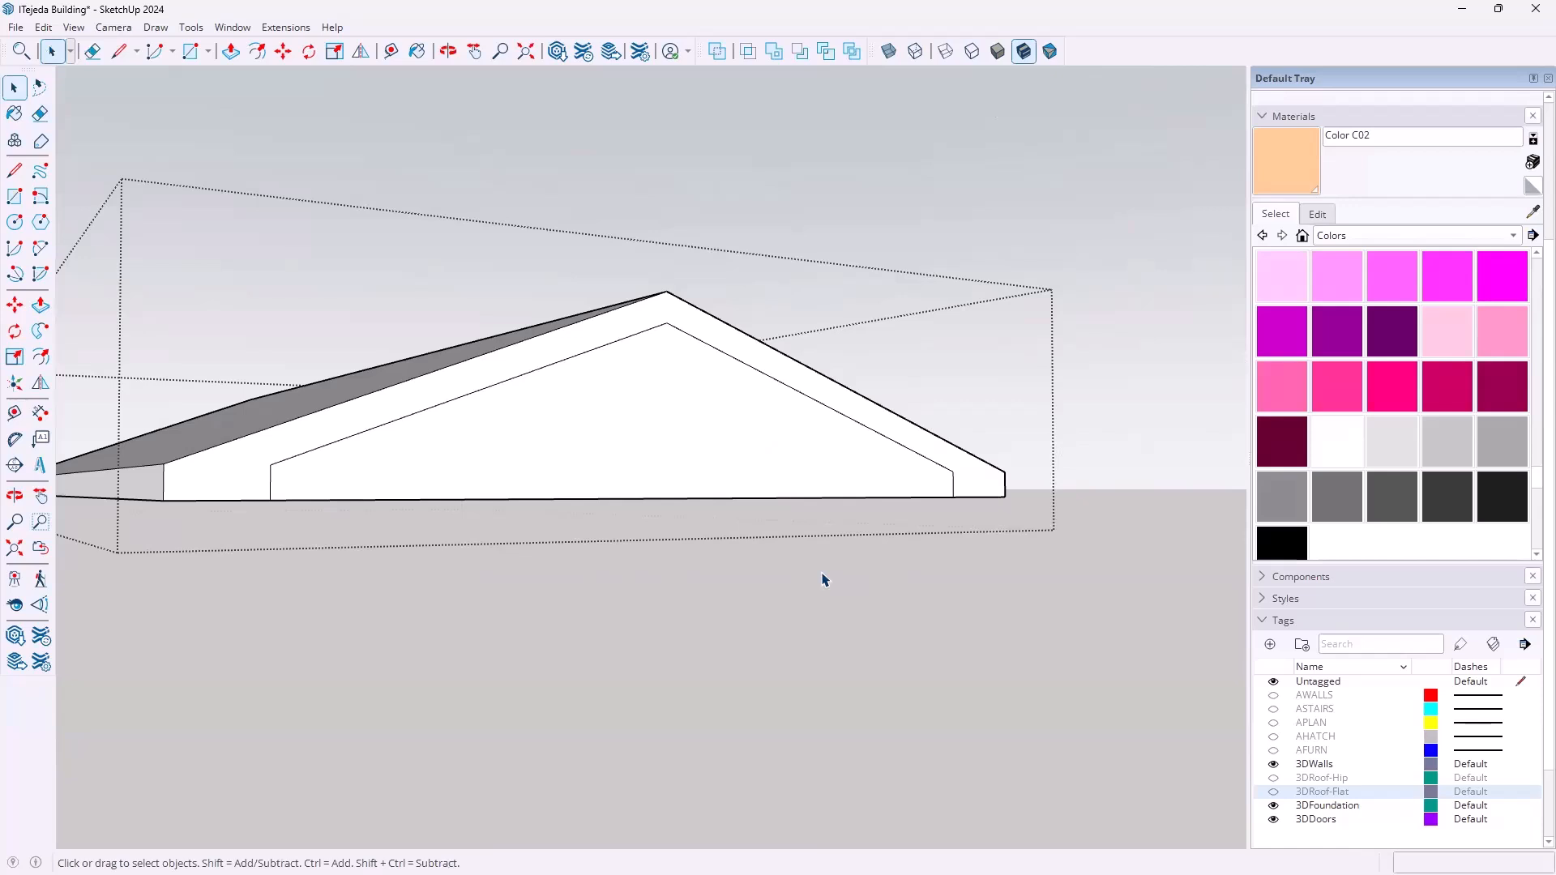
pyautogui.click(821, 574)
pyautogui.moveTo(786, 548)
pyautogui.mouseDown(button='middle')
pyautogui.moveTo(820, 537)
pyautogui.moveTo(844, 476)
pyautogui.moveTo(770, 541)
pyautogui.mouseUp(button='middle')
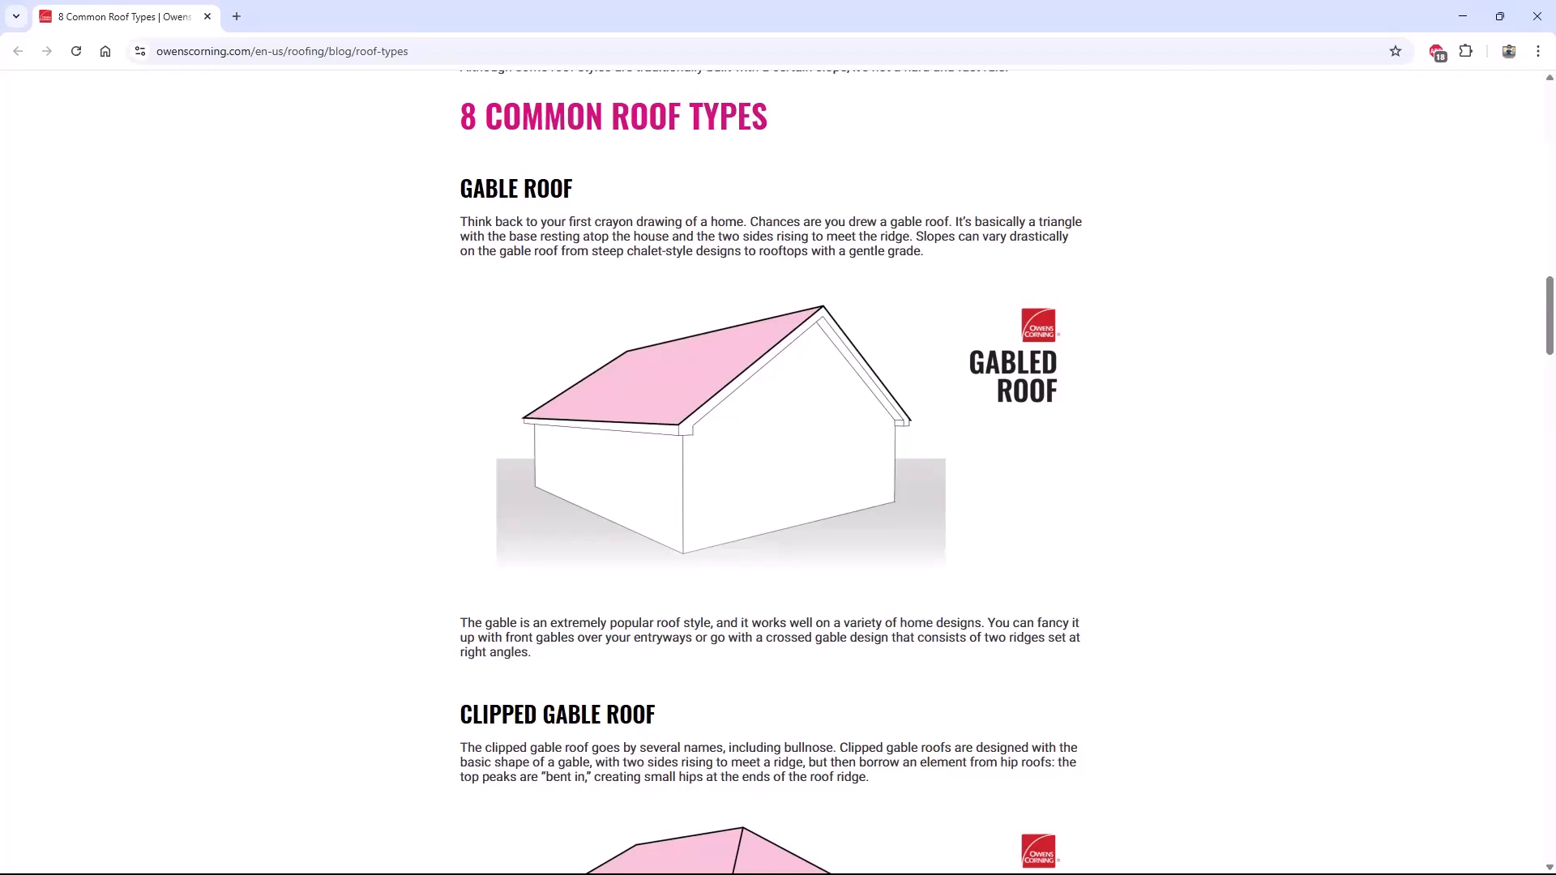
# Back in SketchUp, push the roof group's inner gable face 58' 11" through to the far end, and close the group
pyautogui.hotkey('alt', 'Tab')
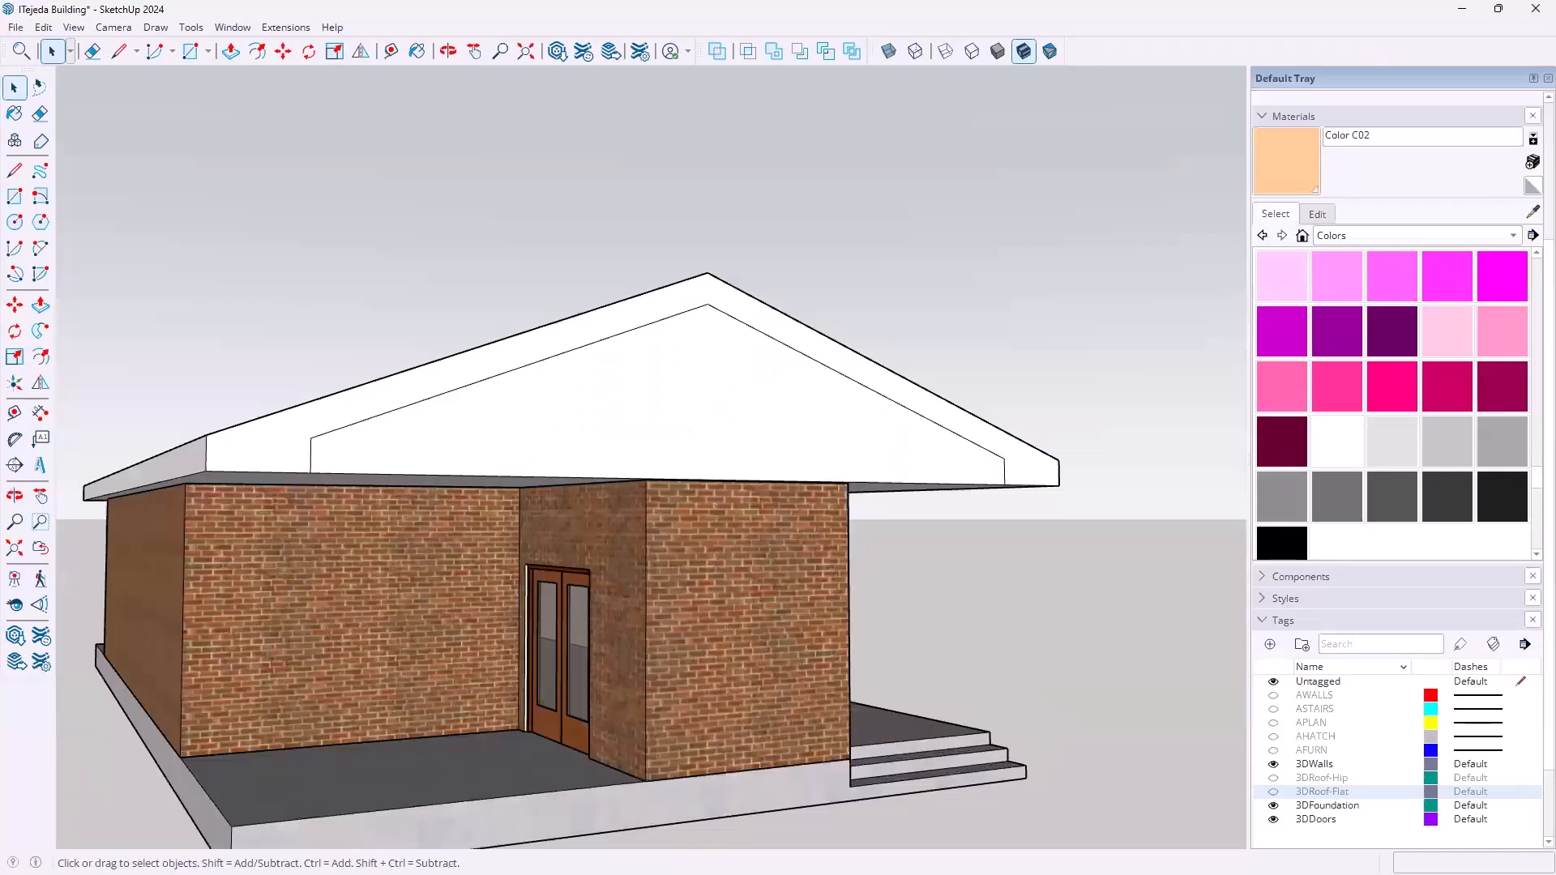
pyautogui.moveTo(916, 673); pyautogui.dragTo(899, 332, button='middle')
pyautogui.doubleClick(899, 316)
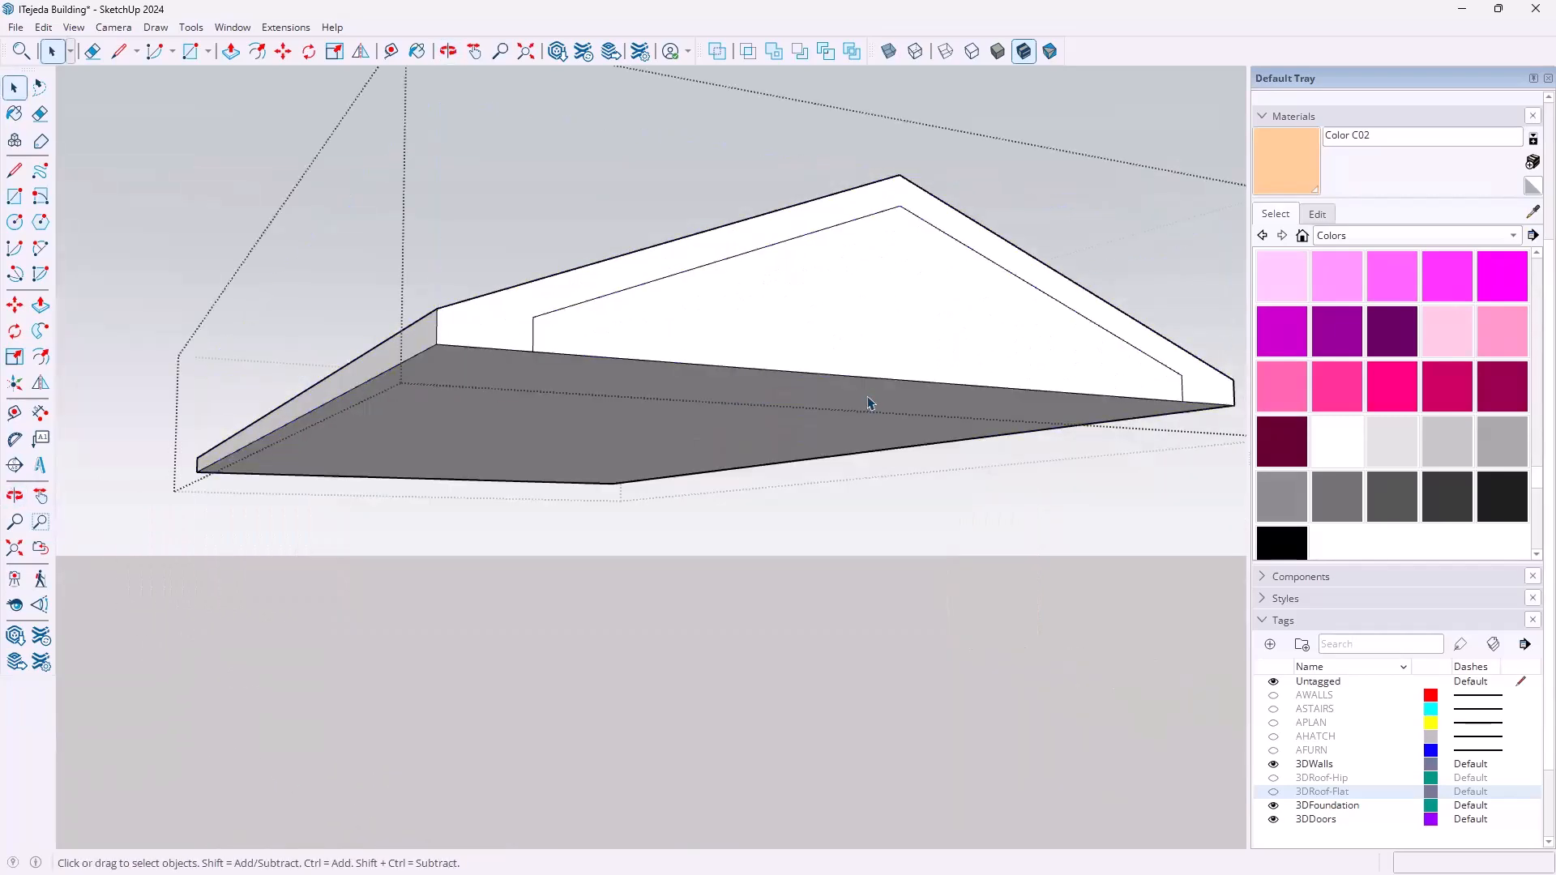
pyautogui.press('p')
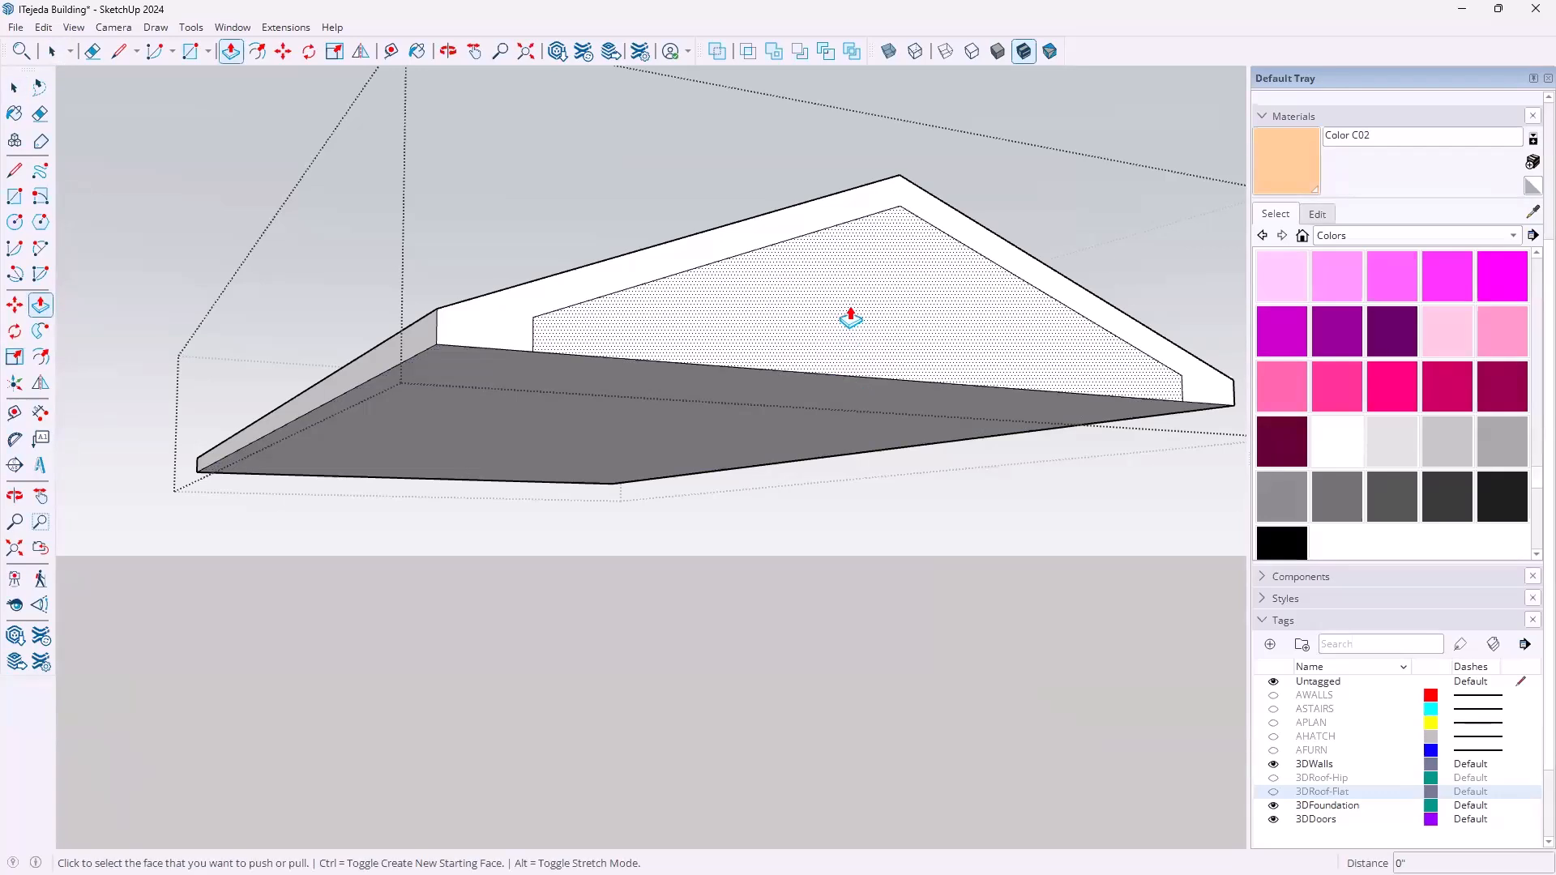
pyautogui.click(851, 318)
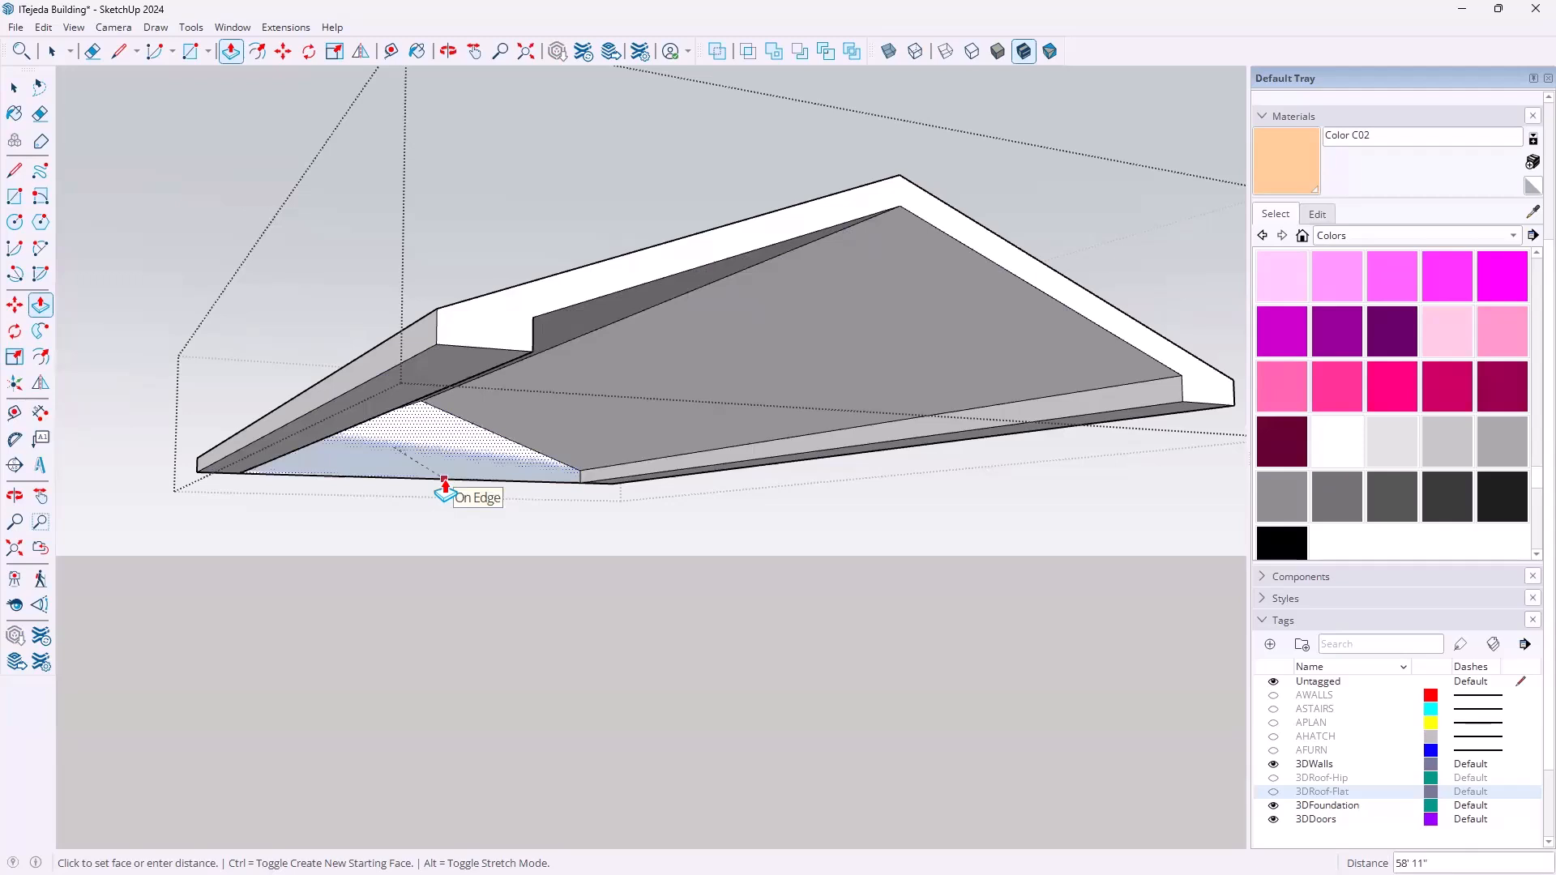
pyautogui.click(445, 485)
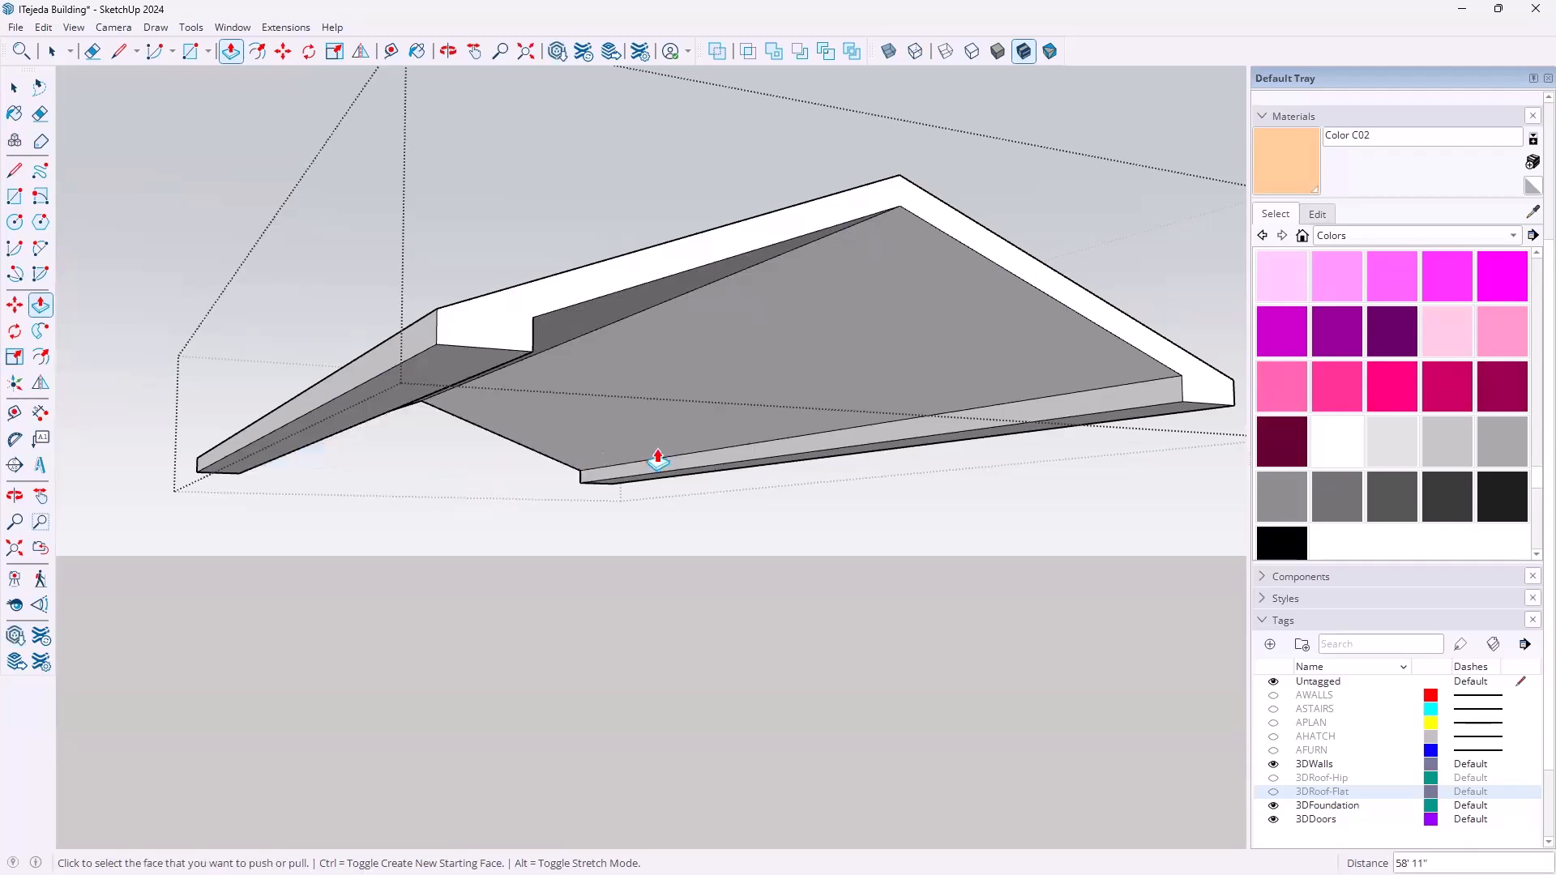
pyautogui.moveTo(784, 390); pyautogui.dragTo(750, 503, button='middle')
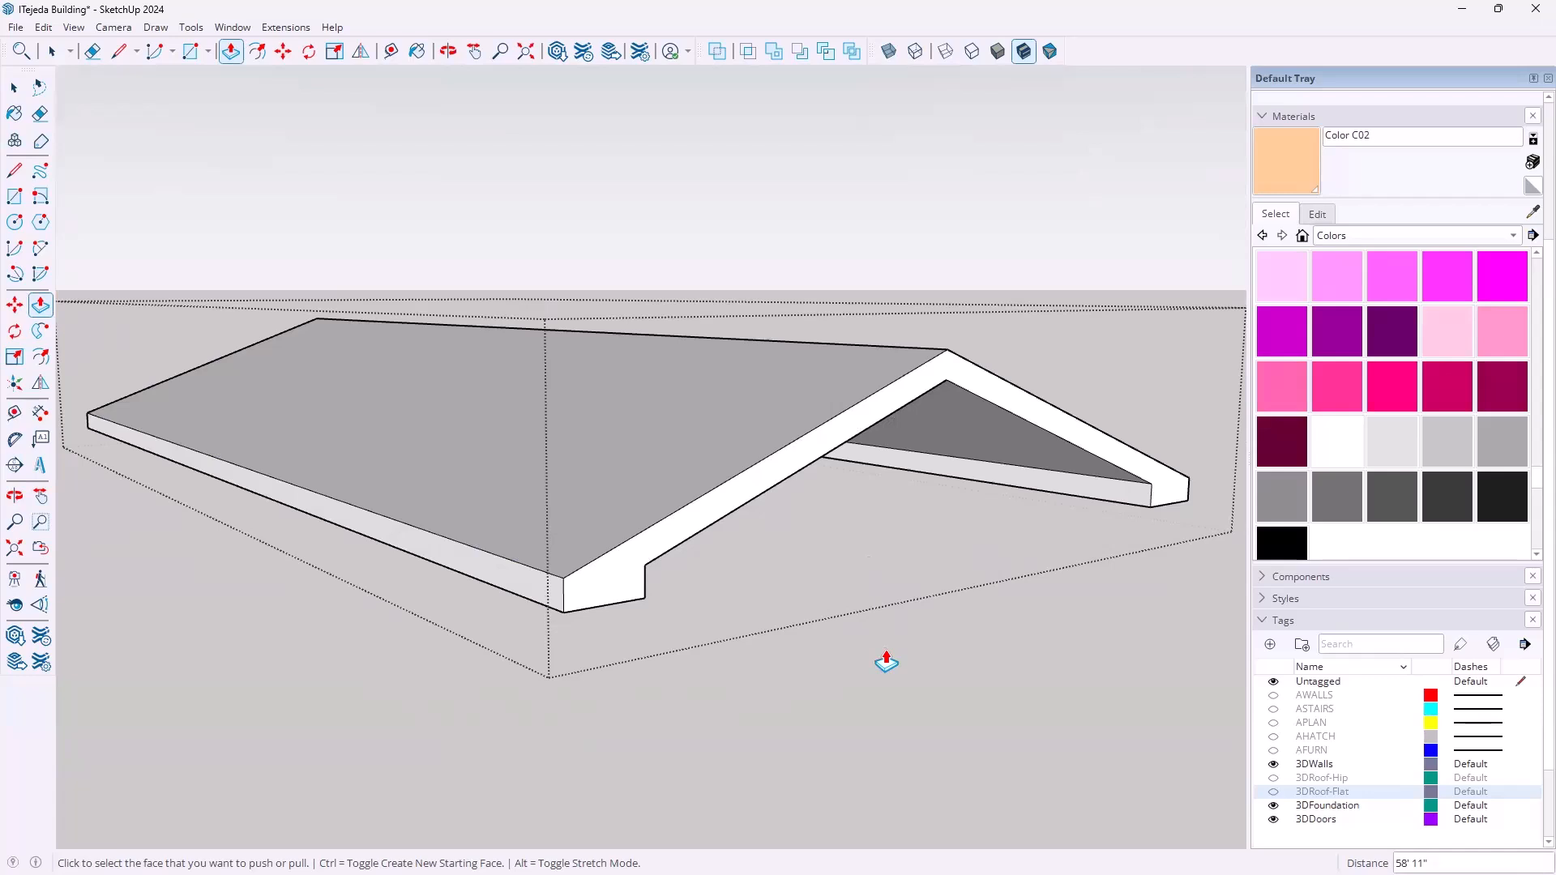
pyautogui.press('space')
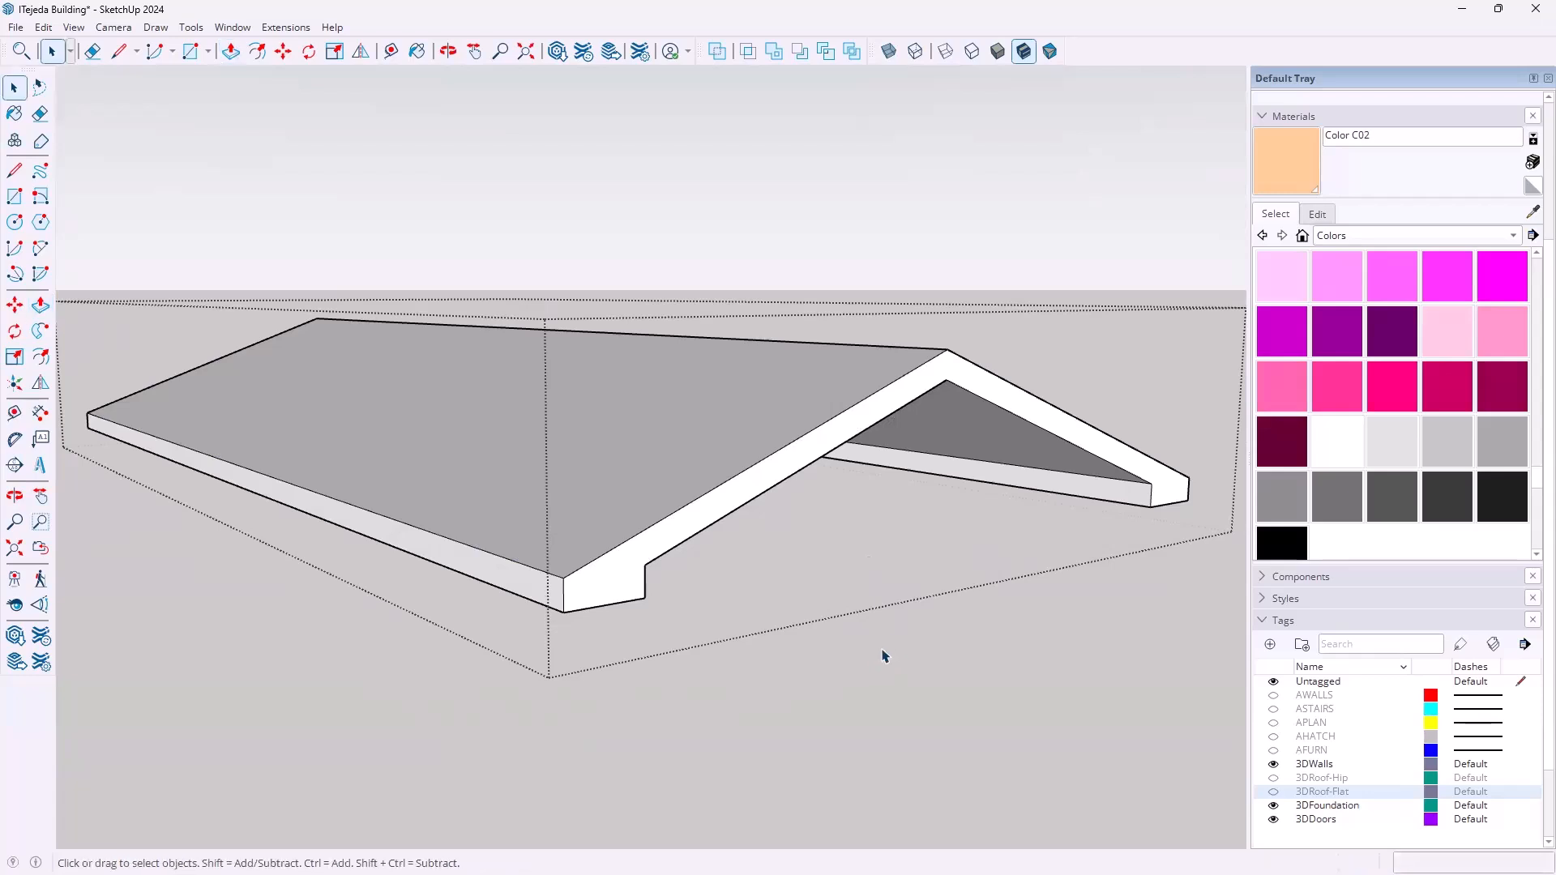
pyautogui.click(883, 657)
# Examine the hollowed gable roof's underside from inside the rooms and the space between the wall tops and the roof from outside
pyautogui.moveTo(772, 591); pyautogui.dragTo(553, 559, button='middle')
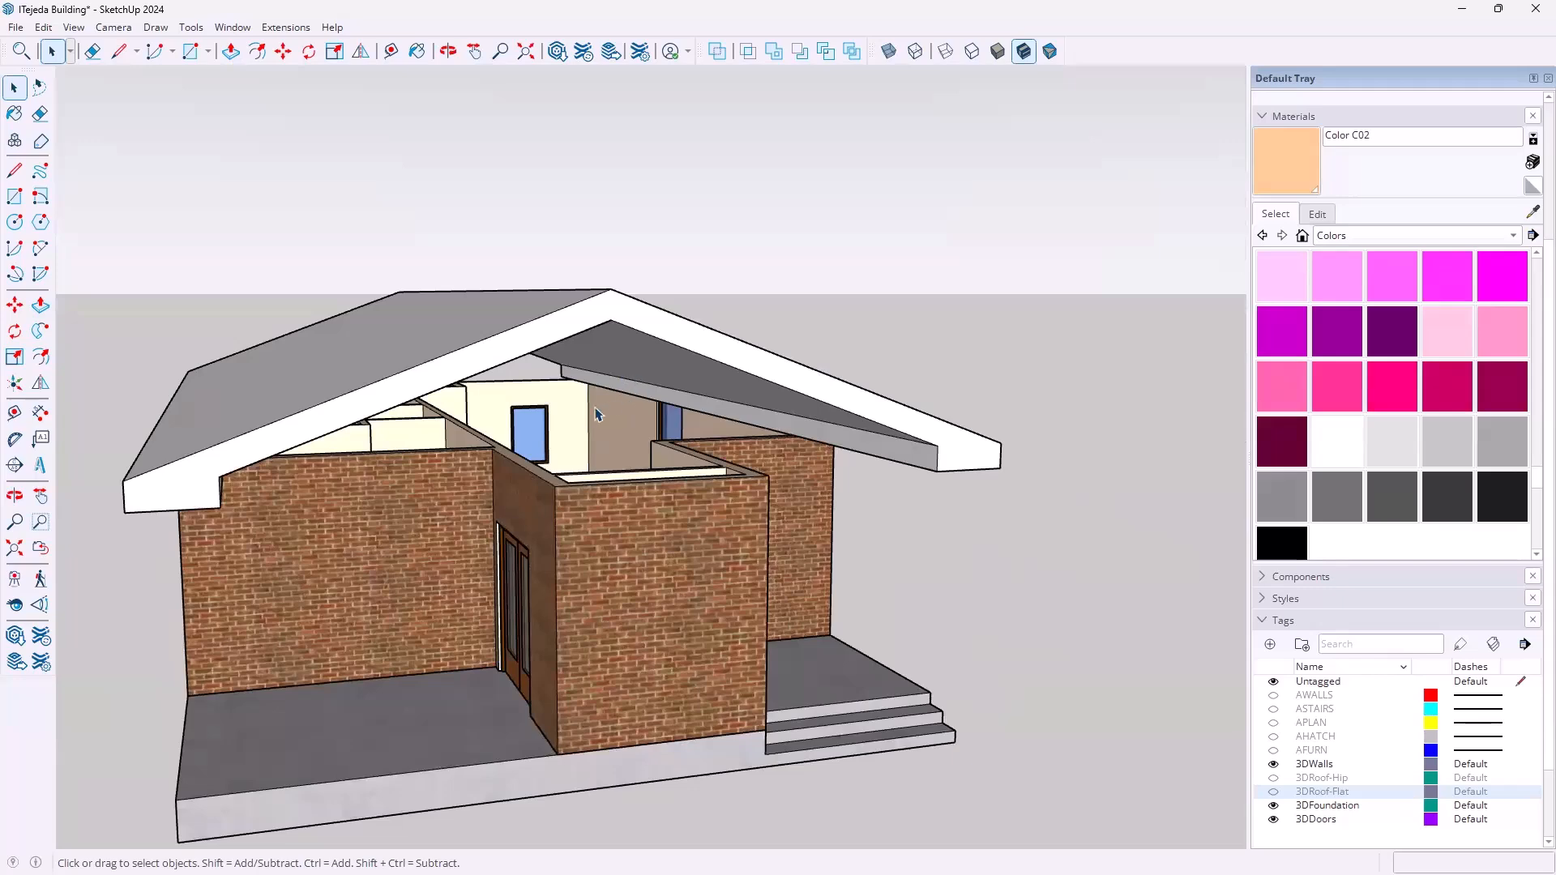
pyautogui.scroll(3, 560, 416)
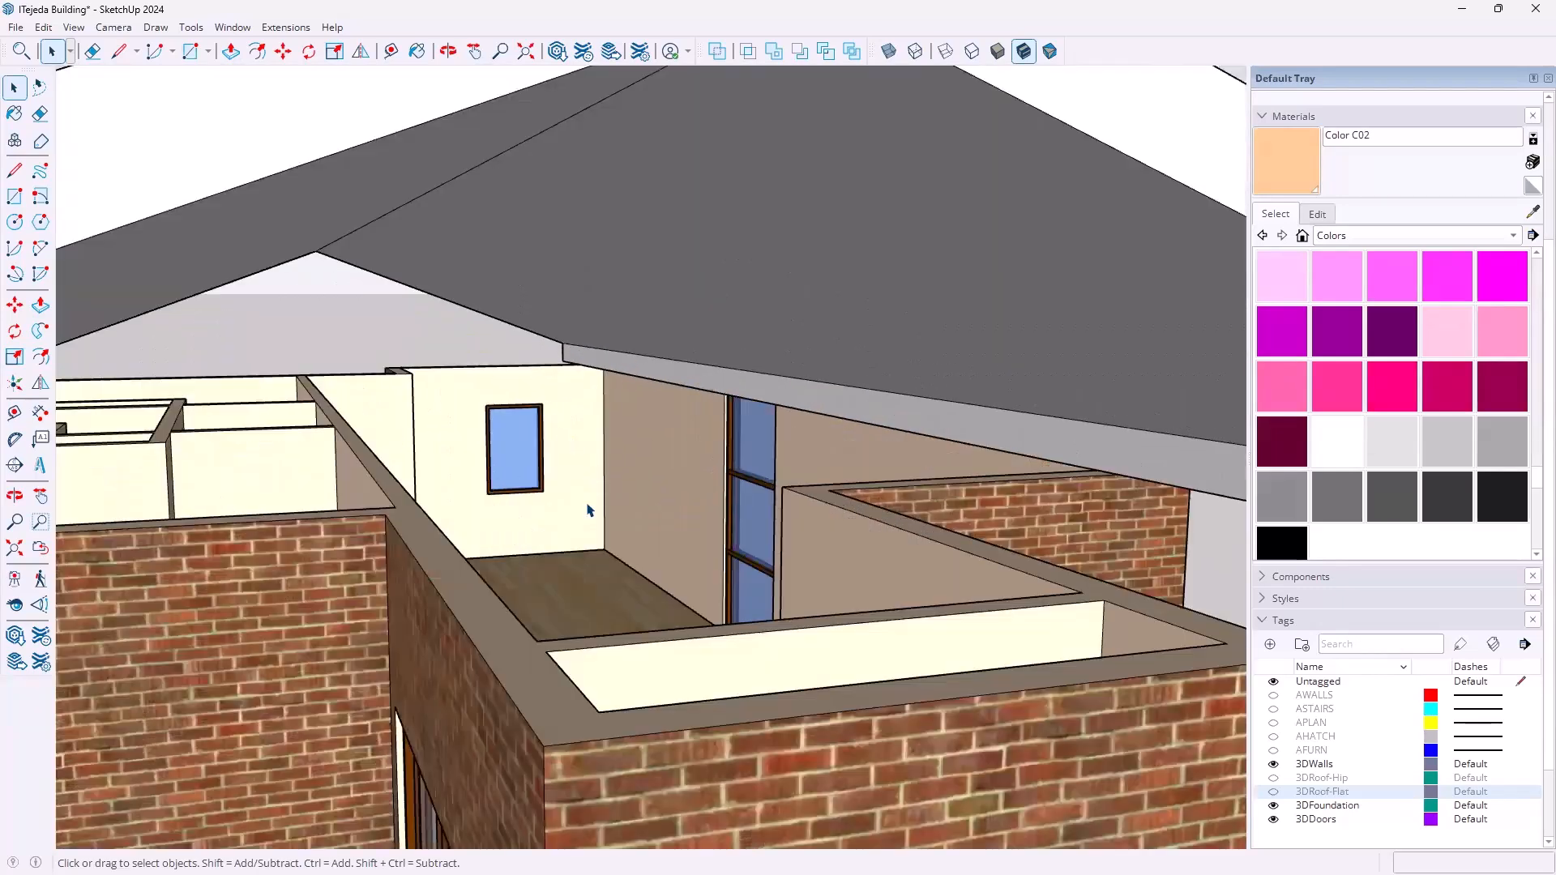
pyautogui.scroll(3, 553, 473)
pyautogui.scroll(3, 583, 486)
pyautogui.moveTo(619, 503); pyautogui.dragTo(673, 465, button='middle')
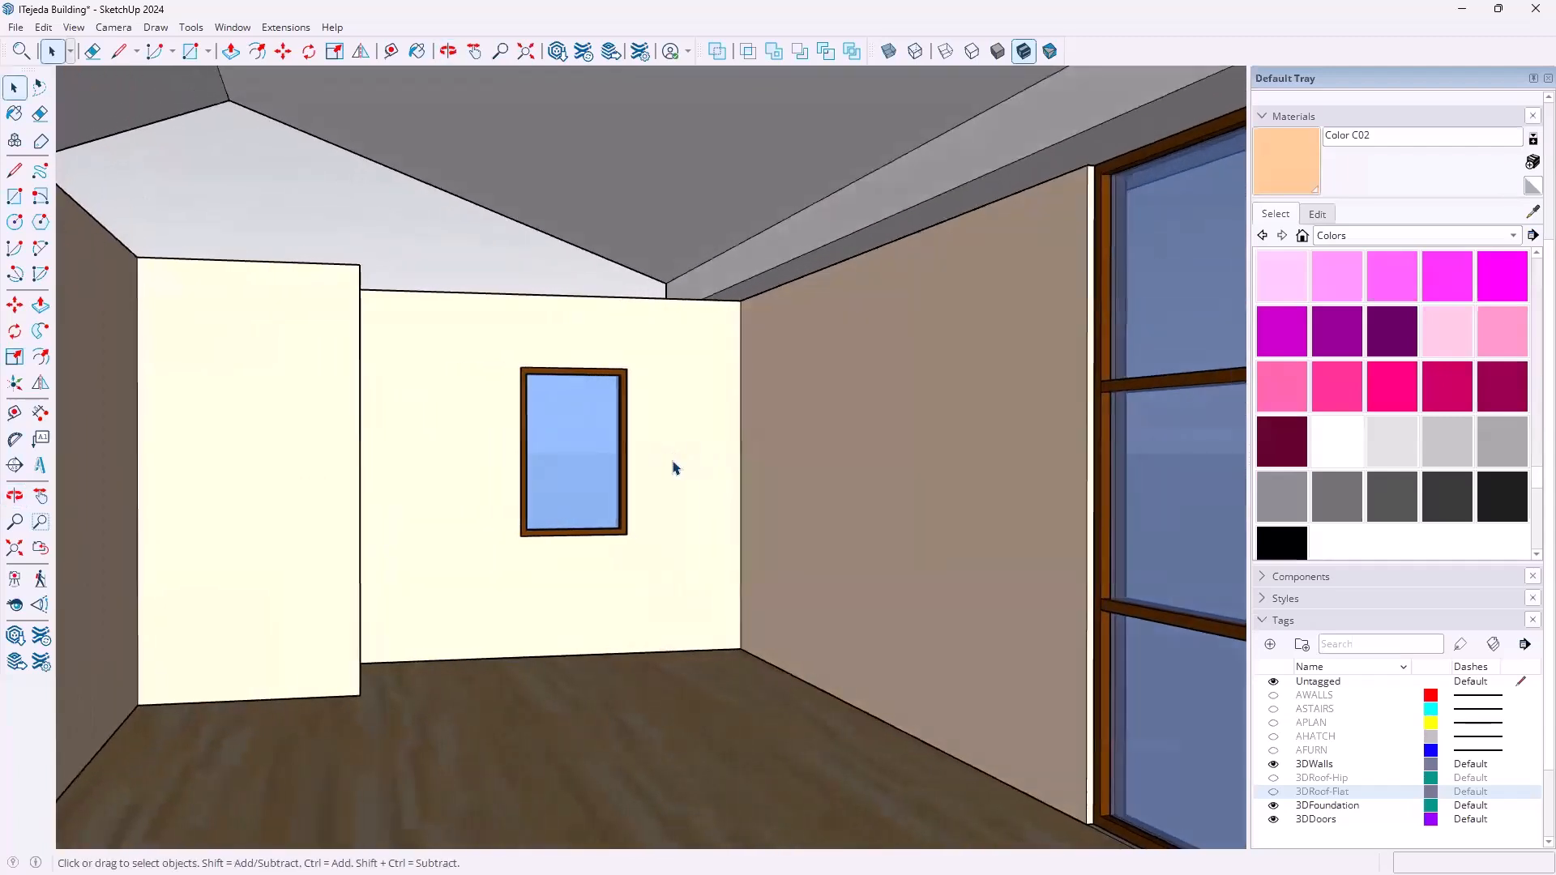
pyautogui.scroll(-2, 661, 478)
pyautogui.moveTo(771, 497)
pyautogui.mouseDown(button='middle')
pyautogui.moveTo(740, 486)
pyautogui.moveTo(834, 497)
pyautogui.moveTo(764, 491)
pyautogui.moveTo(737, 503)
pyautogui.moveTo(746, 514)
pyautogui.mouseUp(button='middle')
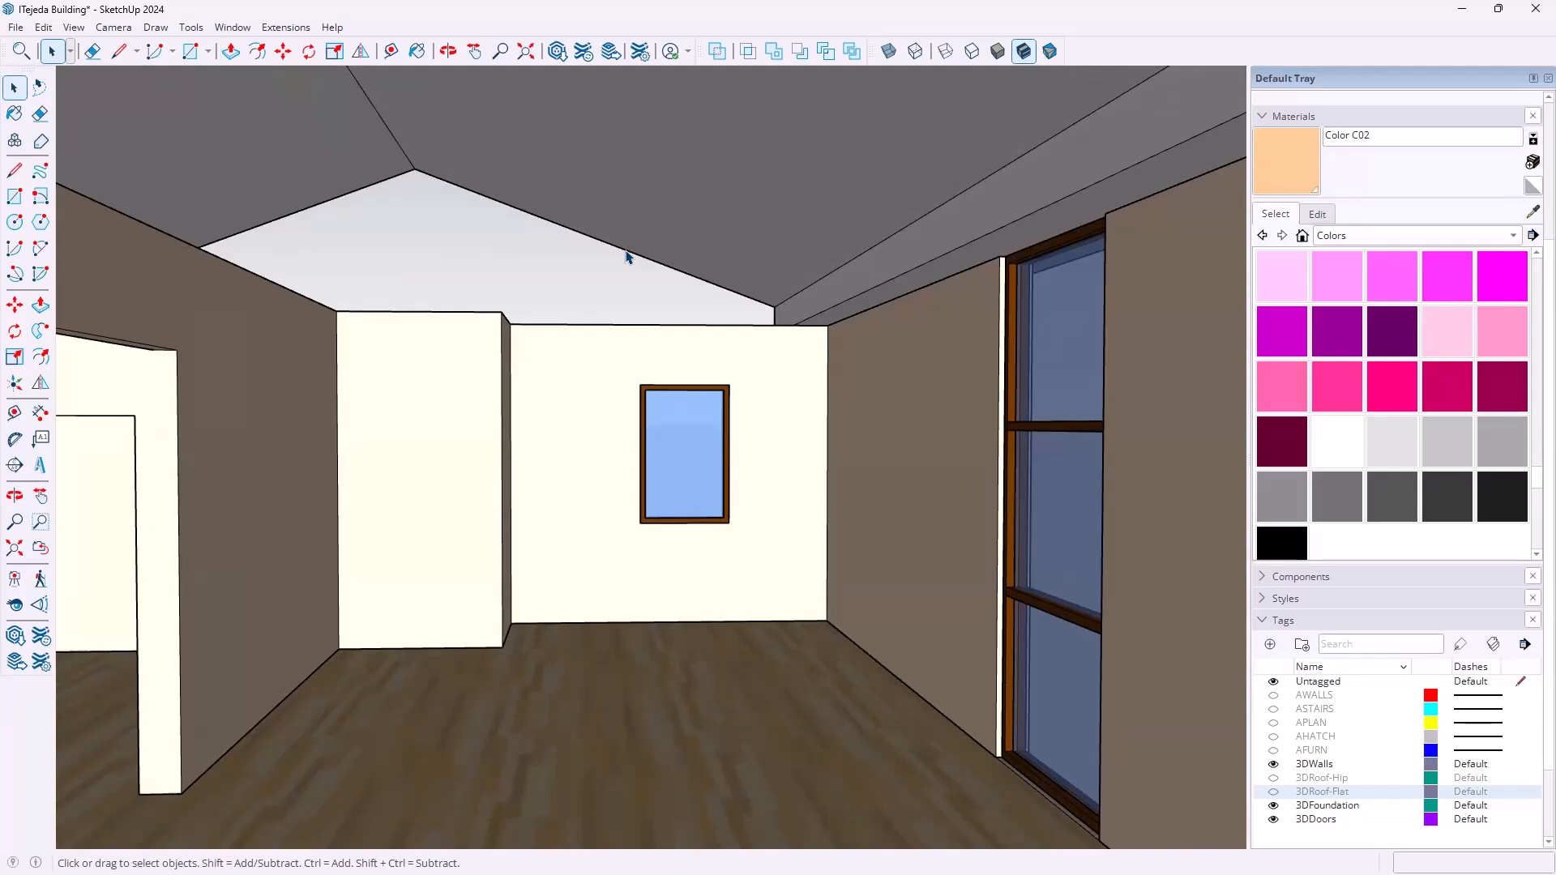
pyautogui.scroll(10, 626, 256)
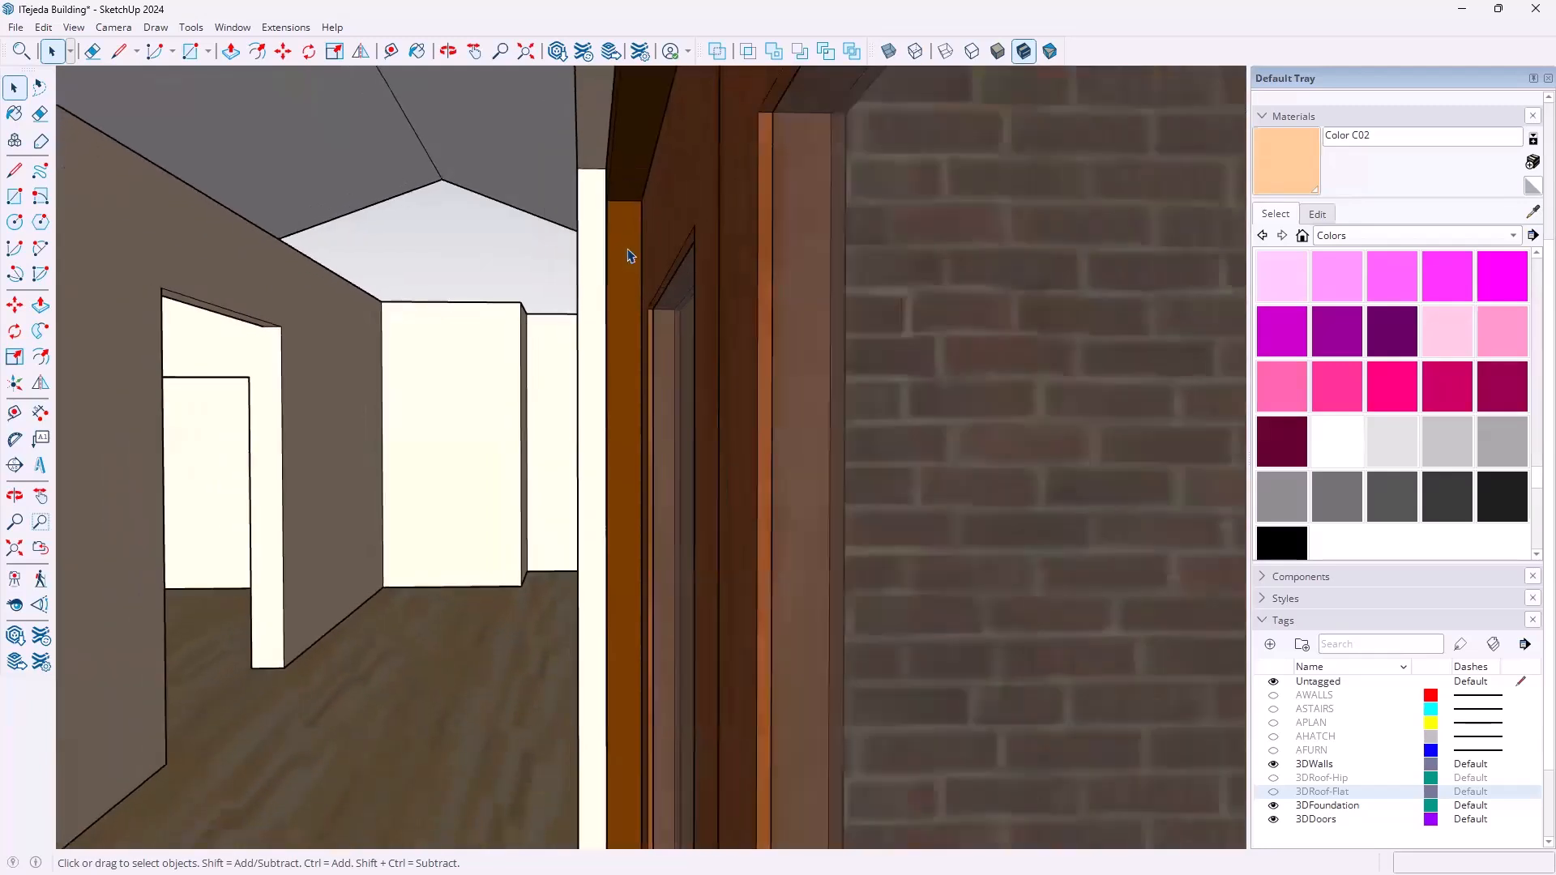
pyautogui.scroll(5, 635, 258)
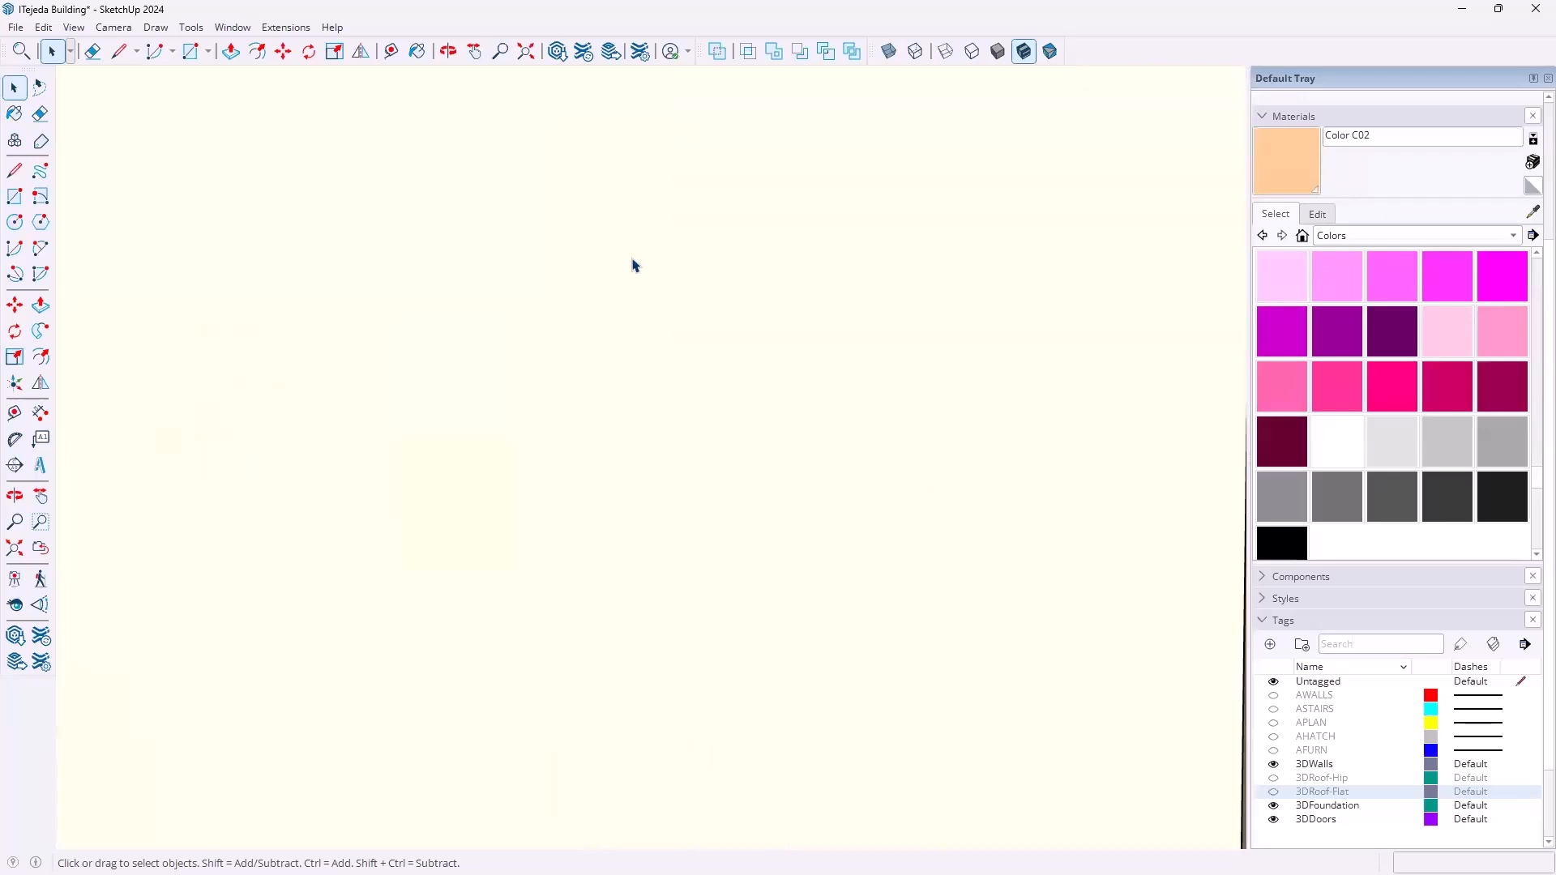
pyautogui.scroll(3, 634, 261)
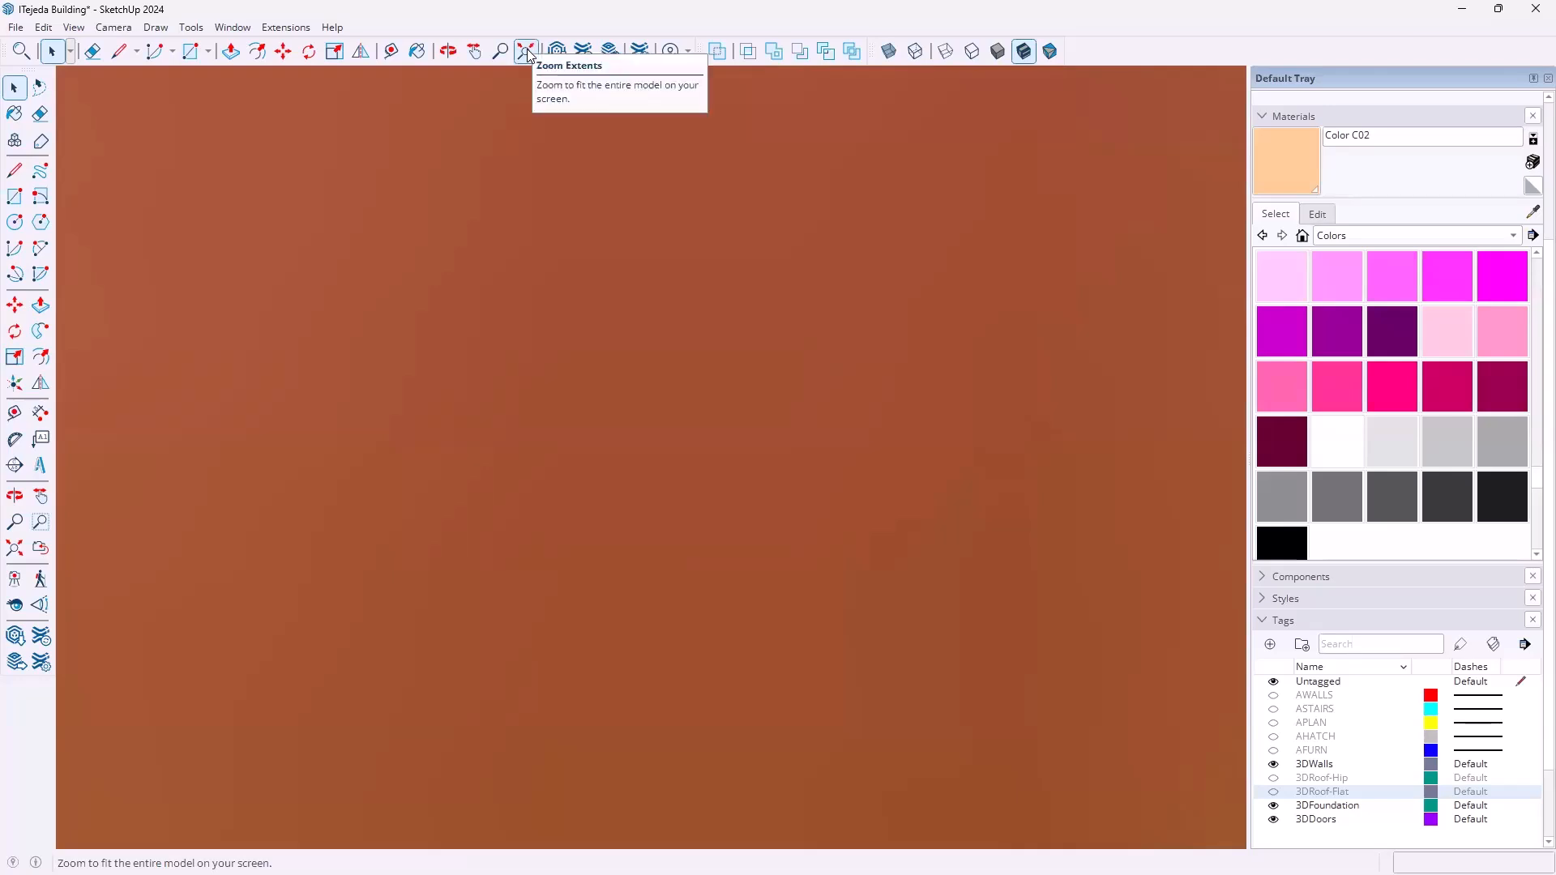
pyautogui.click(527, 54)
pyautogui.moveTo(674, 320); pyautogui.dragTo(732, 478, button='middle')
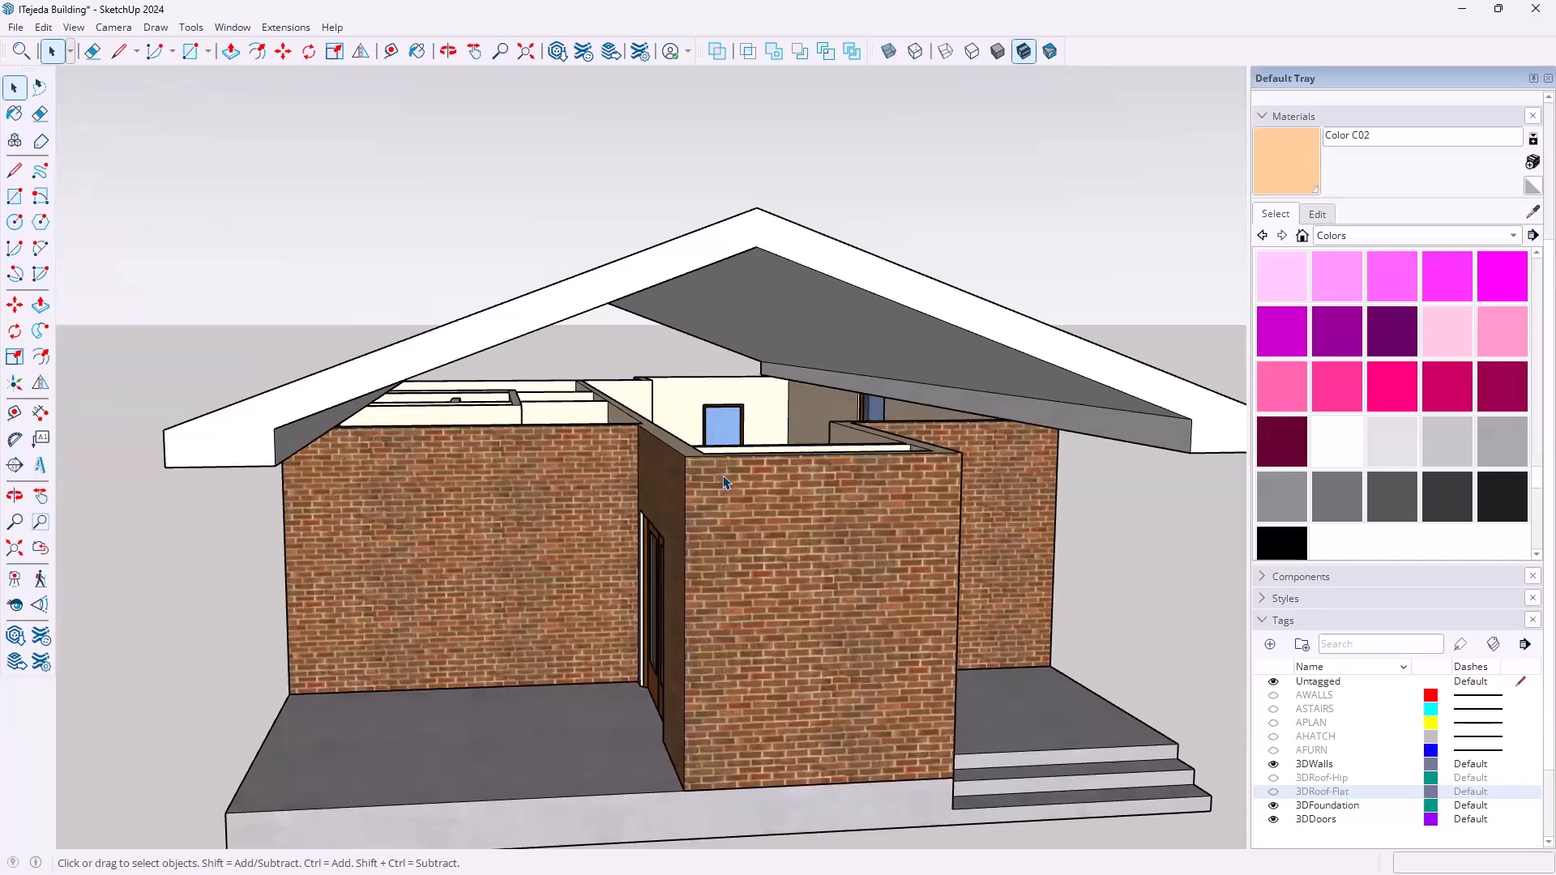
pyautogui.moveTo(781, 374); pyautogui.dragTo(717, 490, button='middle')
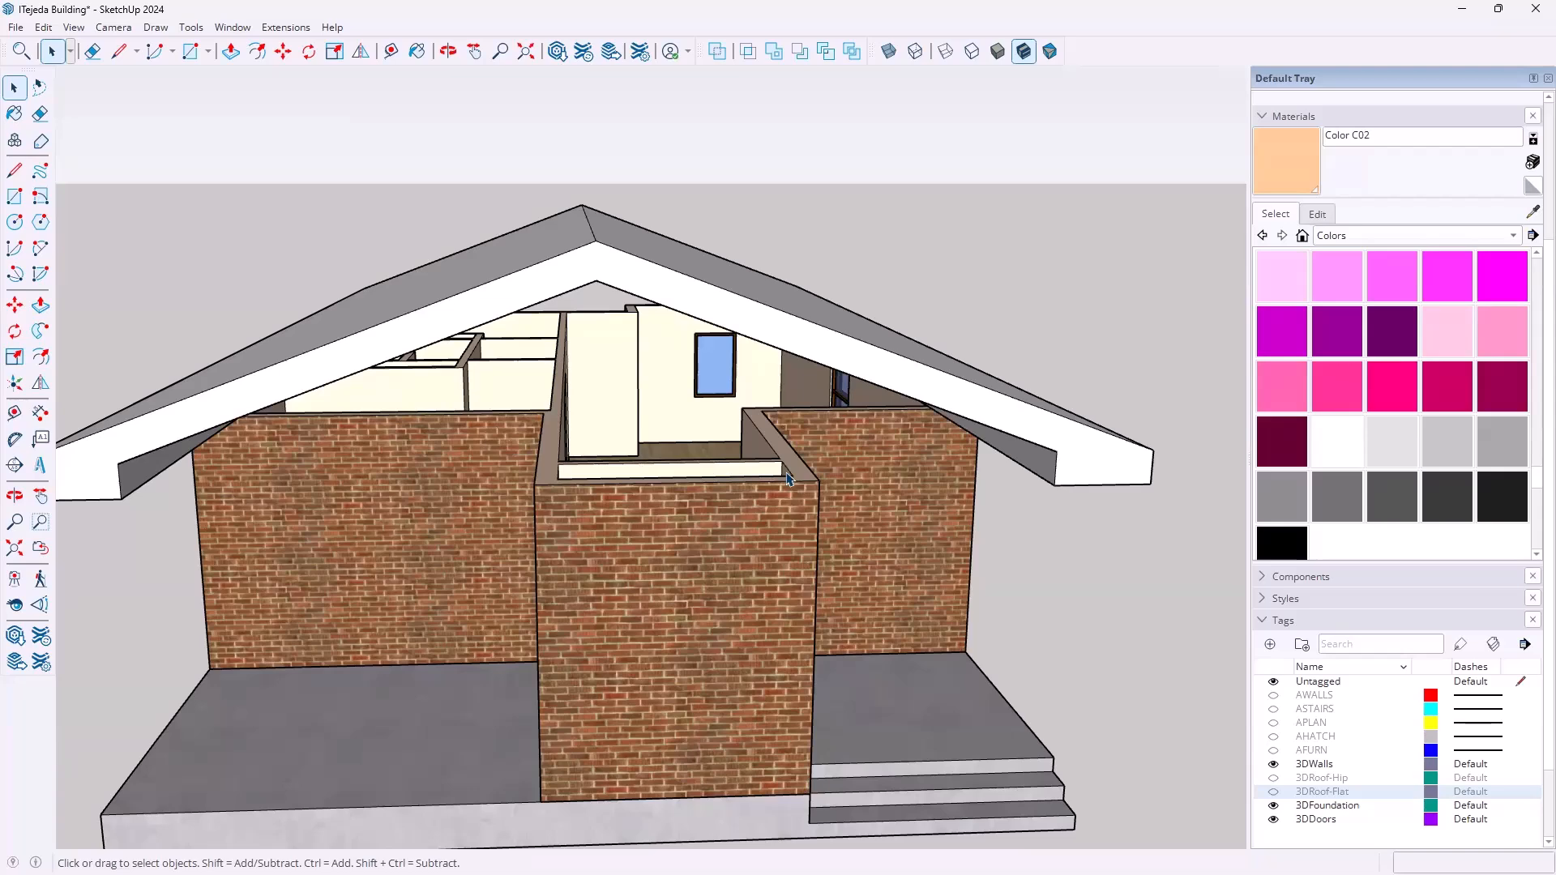
pyautogui.moveTo(770, 436); pyautogui.dragTo(729, 430, button='middle')
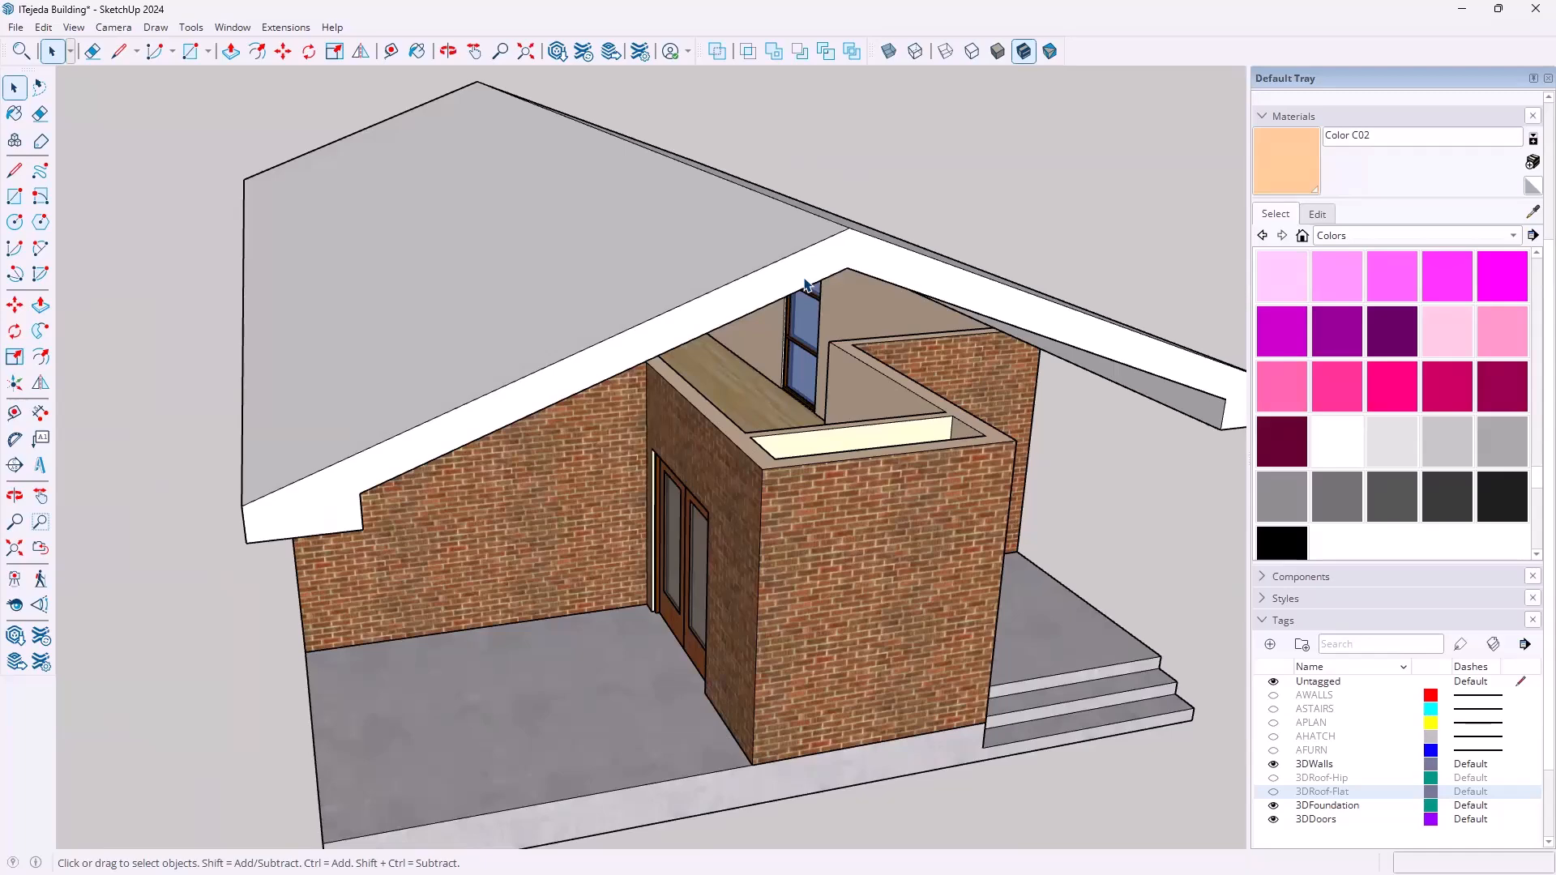
# Open the walls group and copy the top face of the walls together with its edges
pyautogui.moveTo(762, 504); pyautogui.dragTo(875, 559, button='middle')
pyautogui.scroll(5, 882, 566)
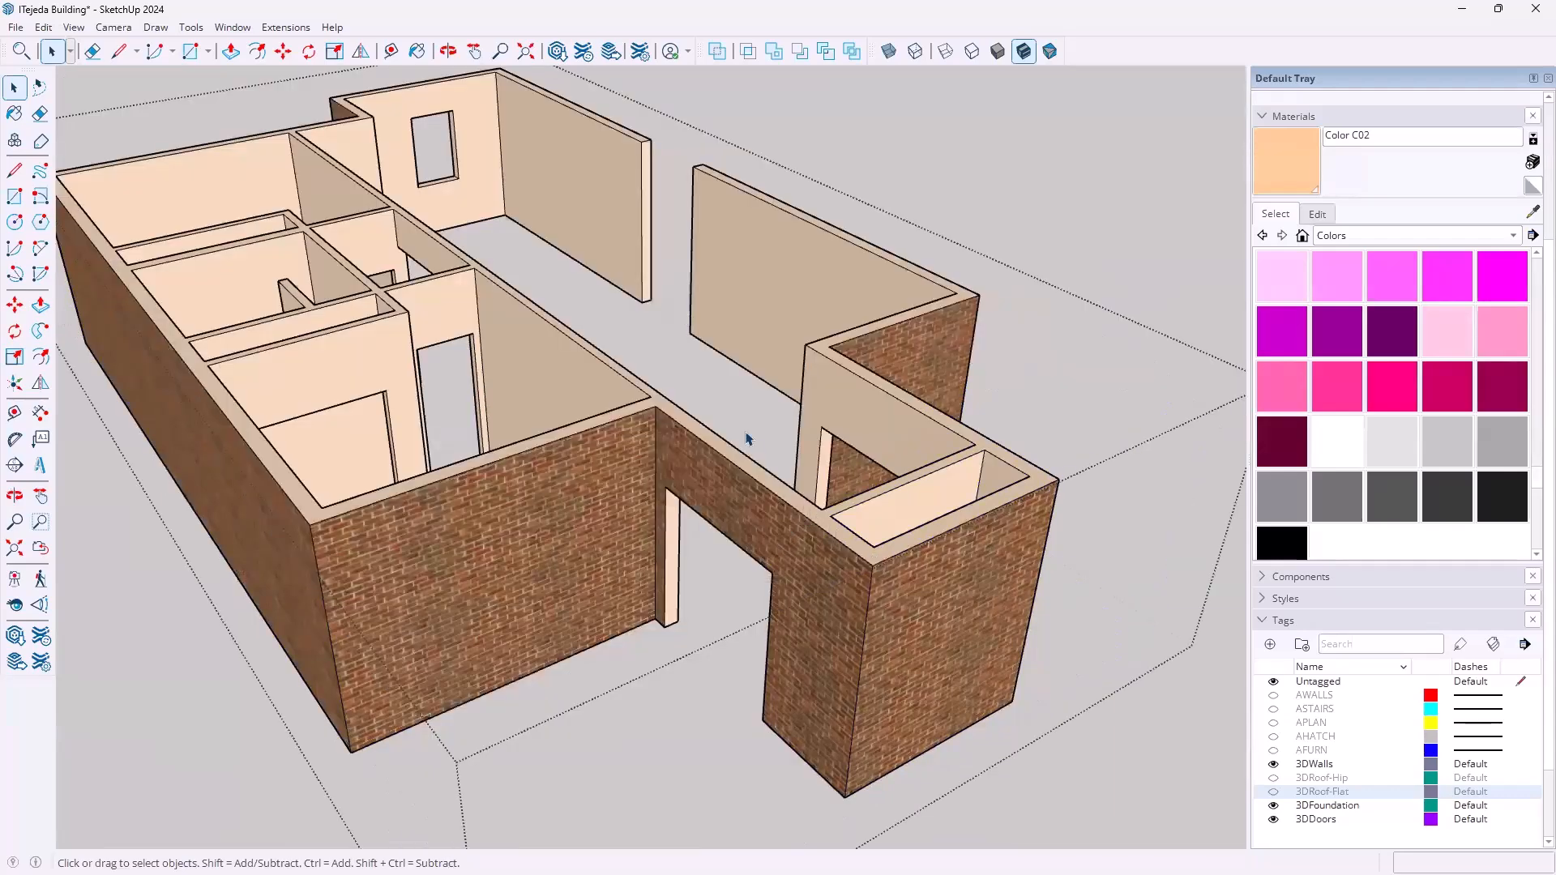
pyautogui.scroll(-3, 742, 428)
pyautogui.moveTo(703, 436); pyautogui.dragTo(747, 621, button='middle')
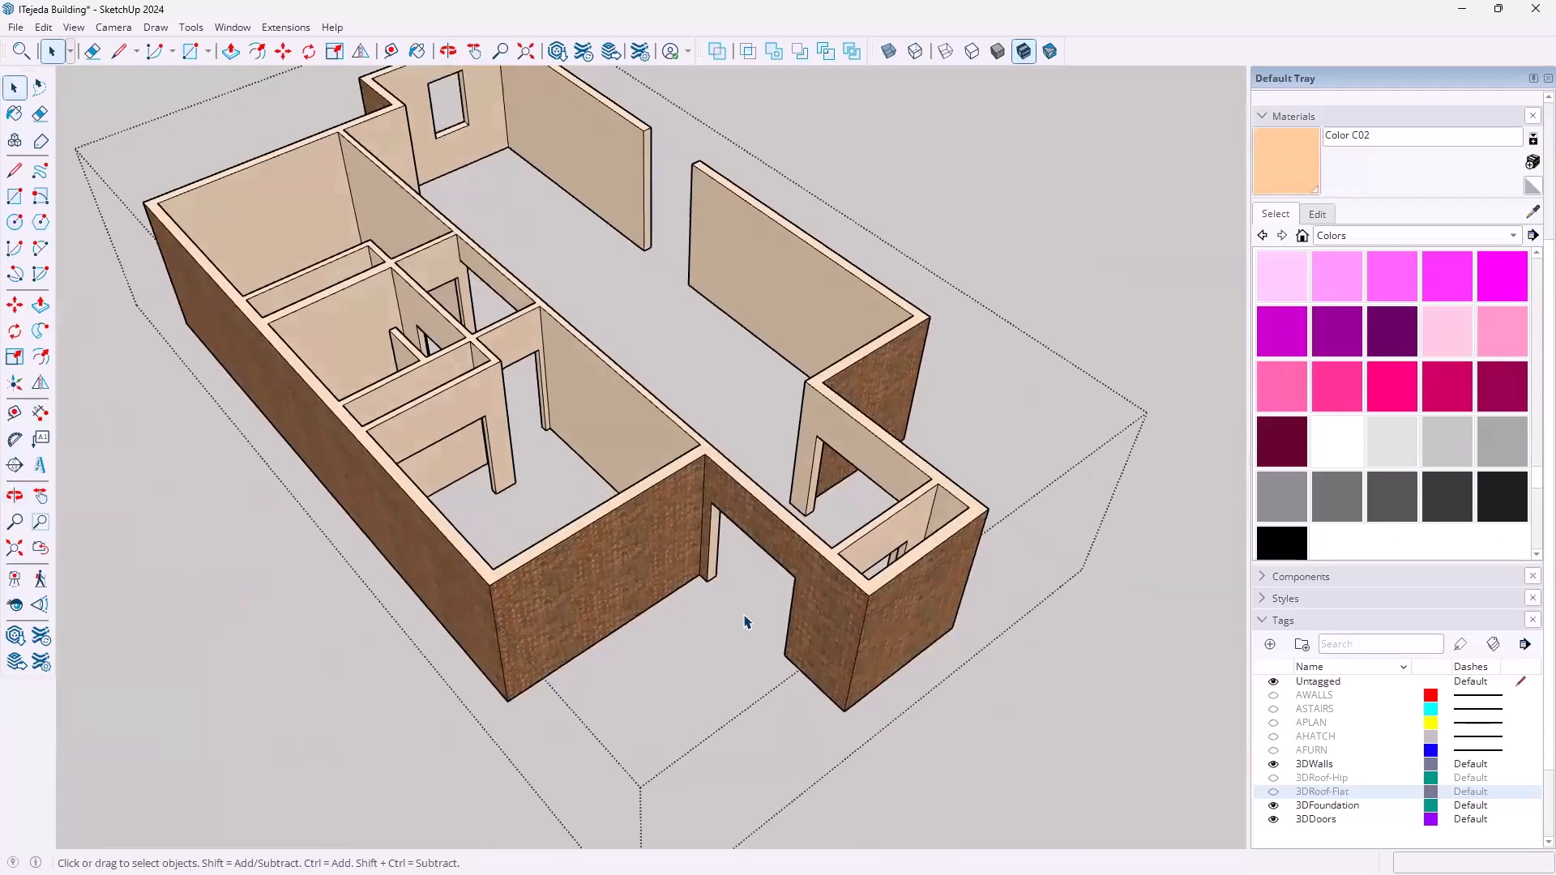
pyautogui.click(819, 548)
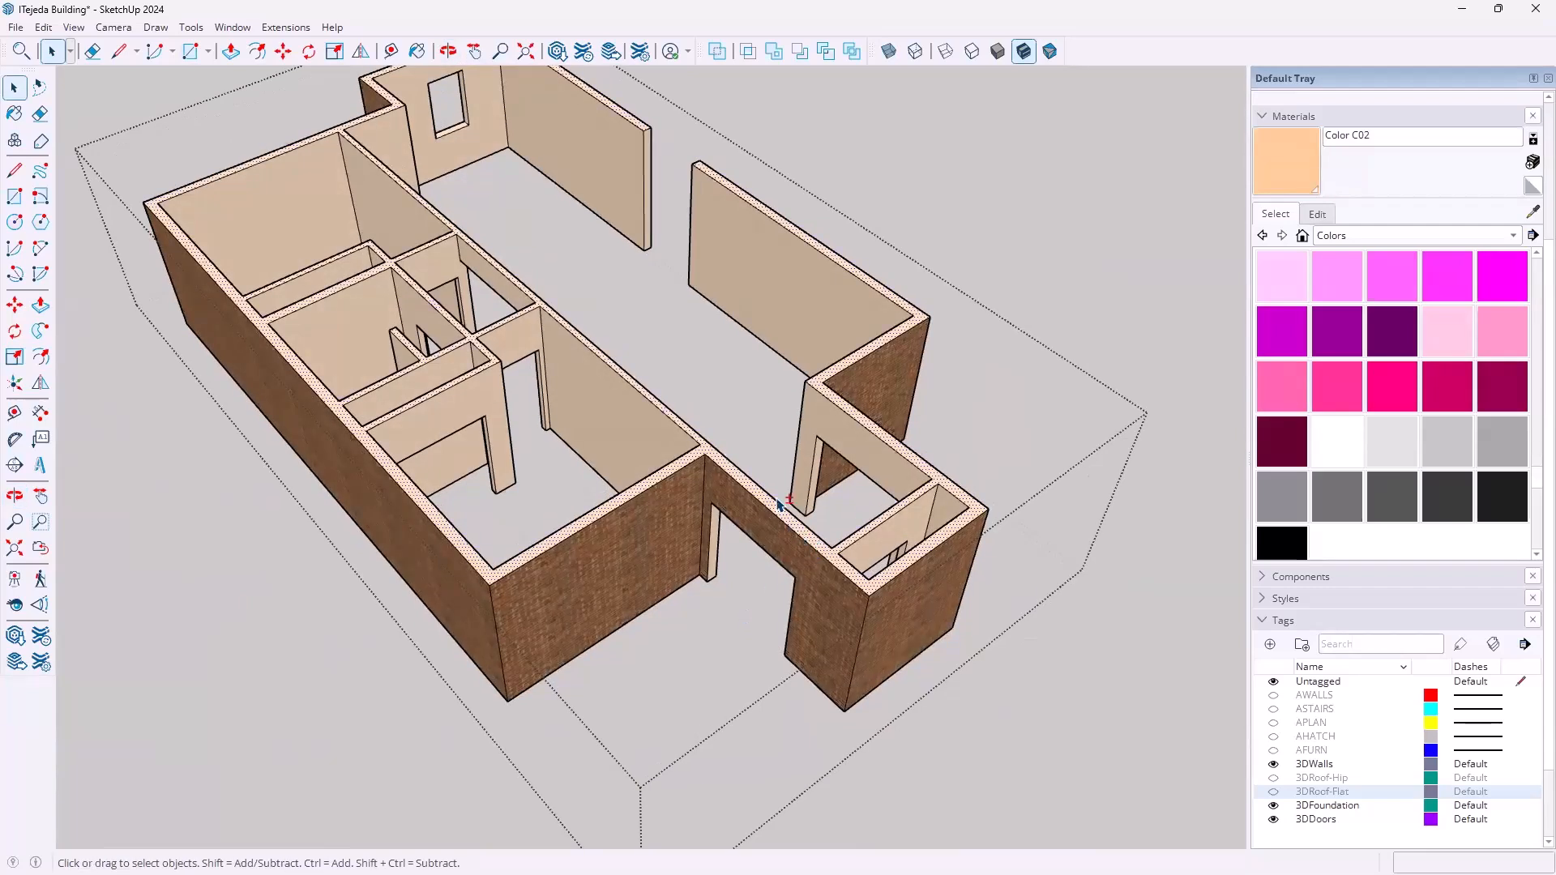
pyautogui.moveTo(799, 551); pyautogui.dragTo(932, 381, button='middle')
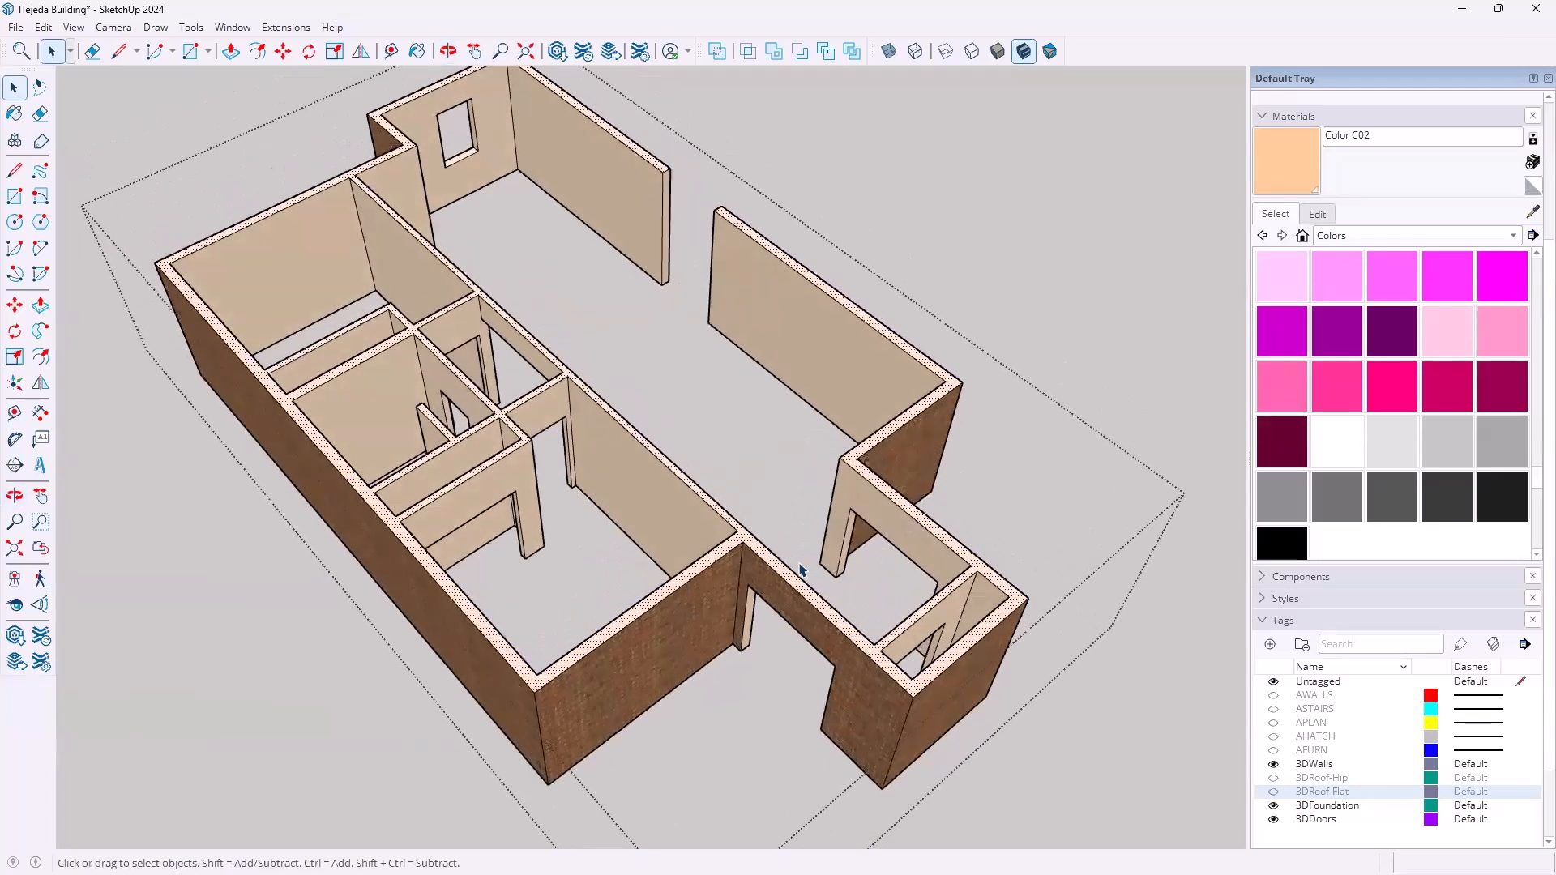
pyautogui.scroll(6, 800, 571)
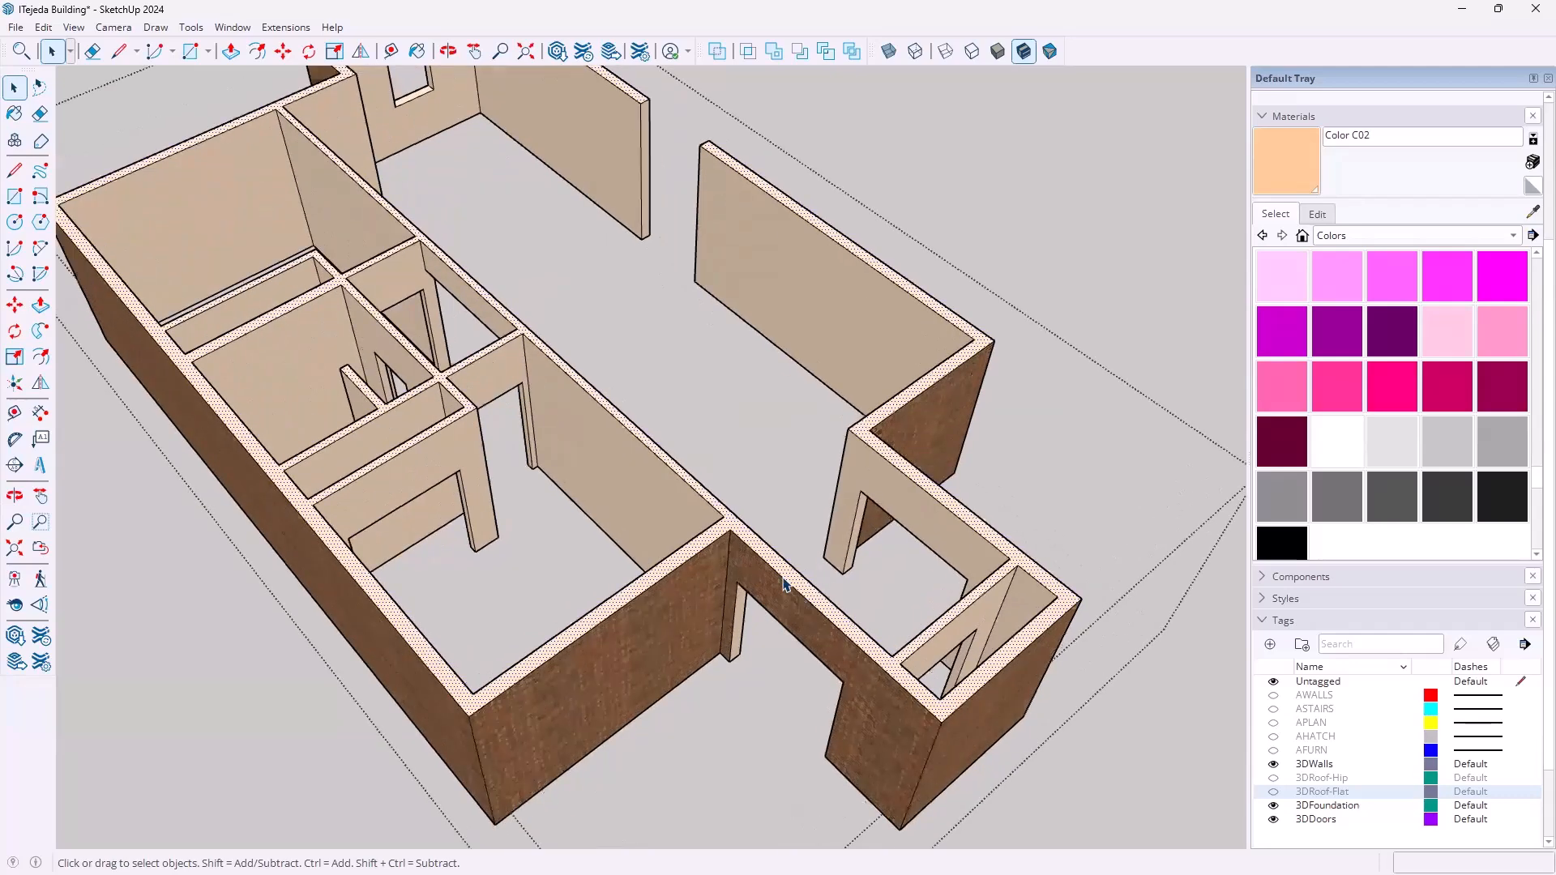
pyautogui.doubleClick(724, 503)
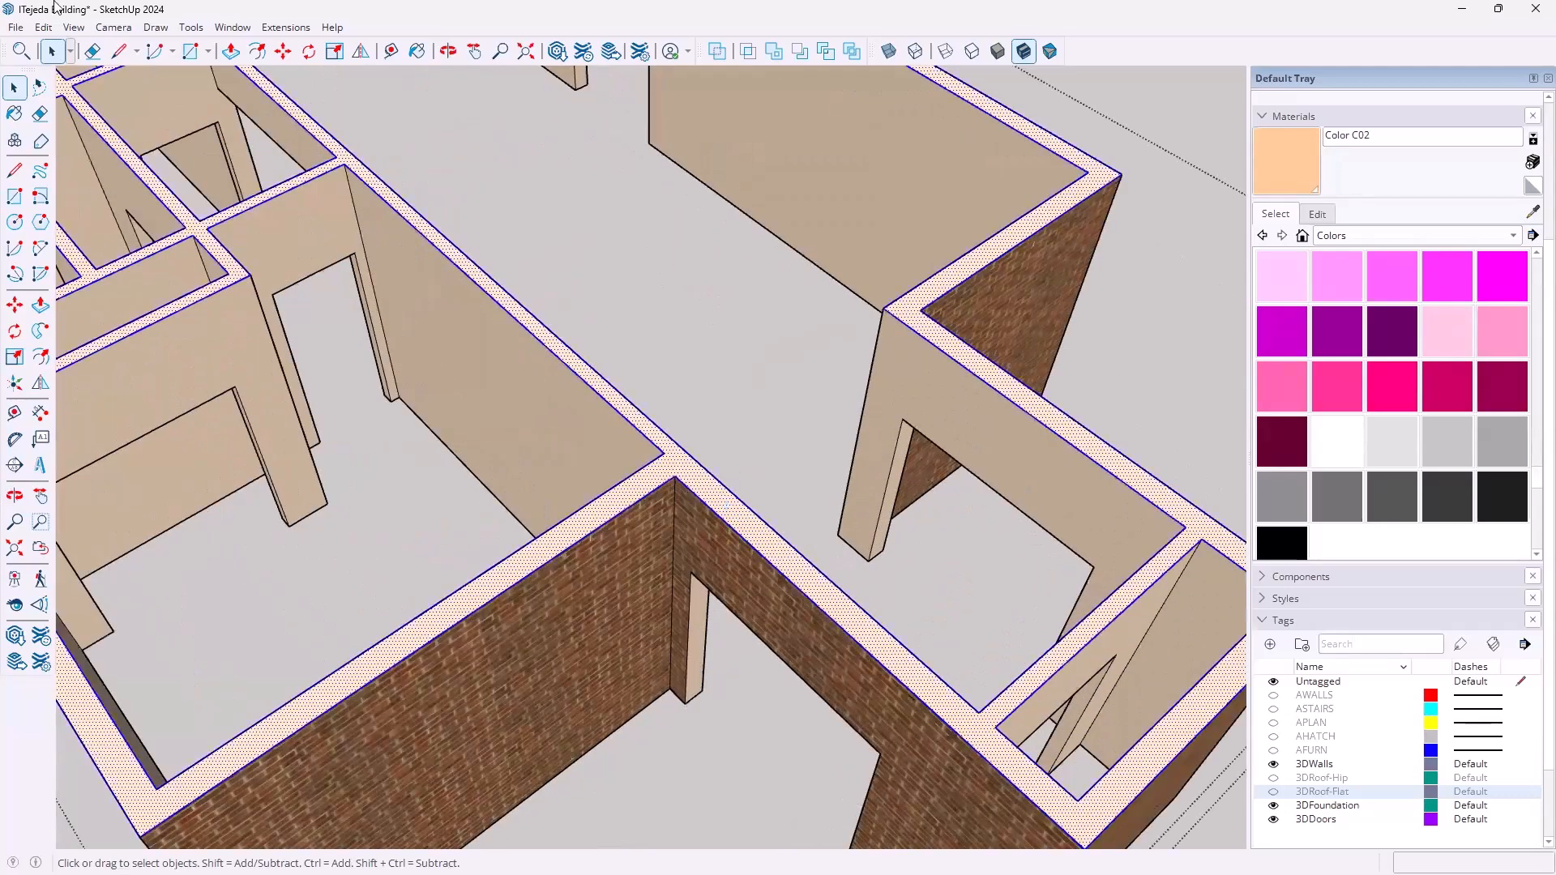
pyautogui.click(43, 28)
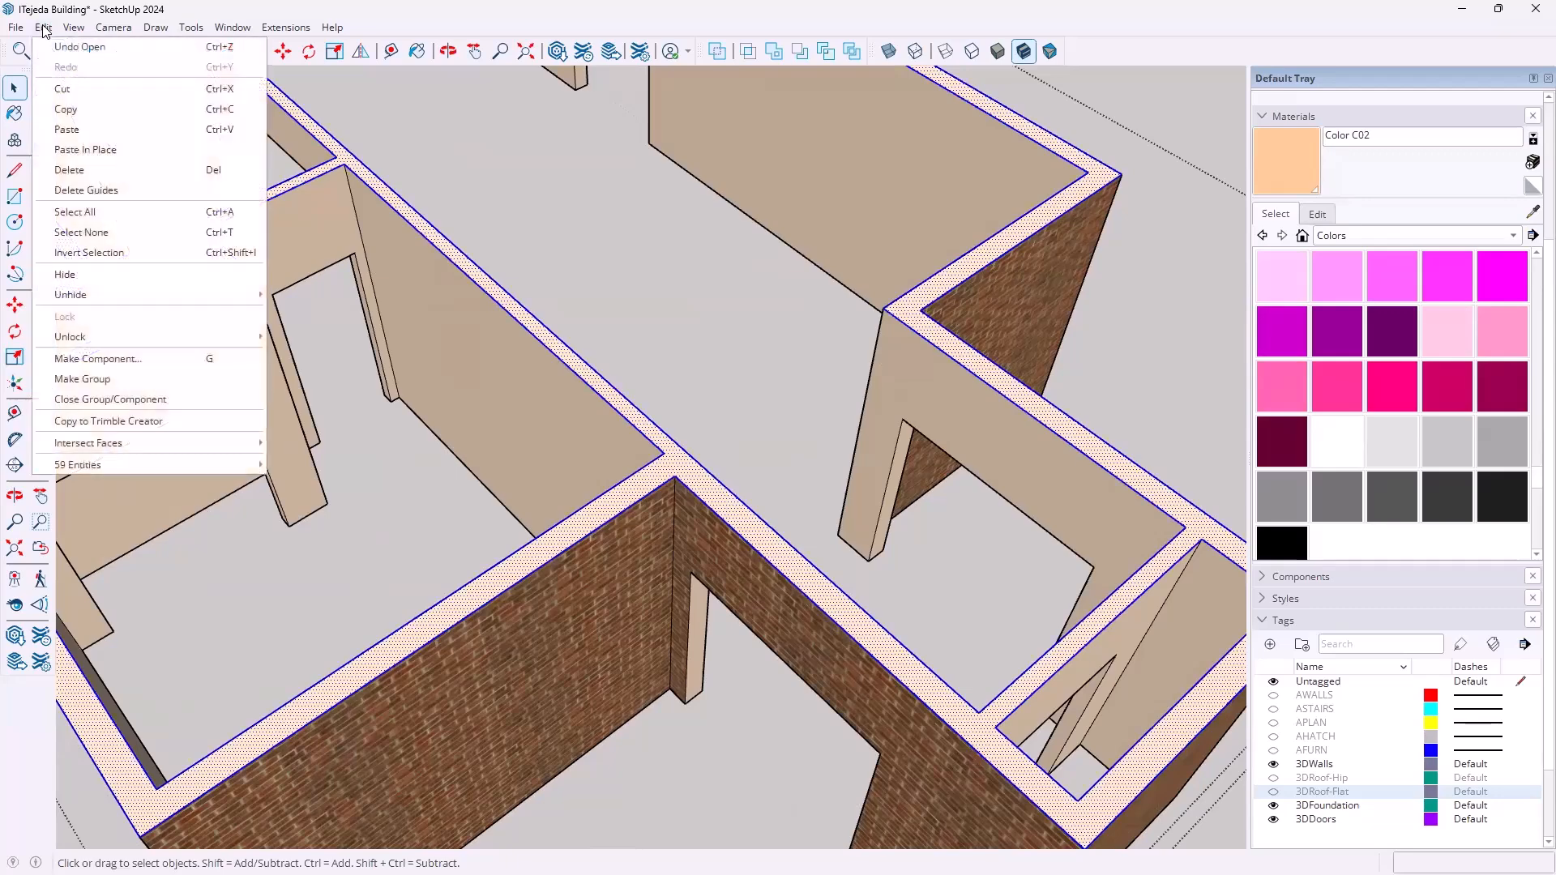
pyautogui.click(73, 115)
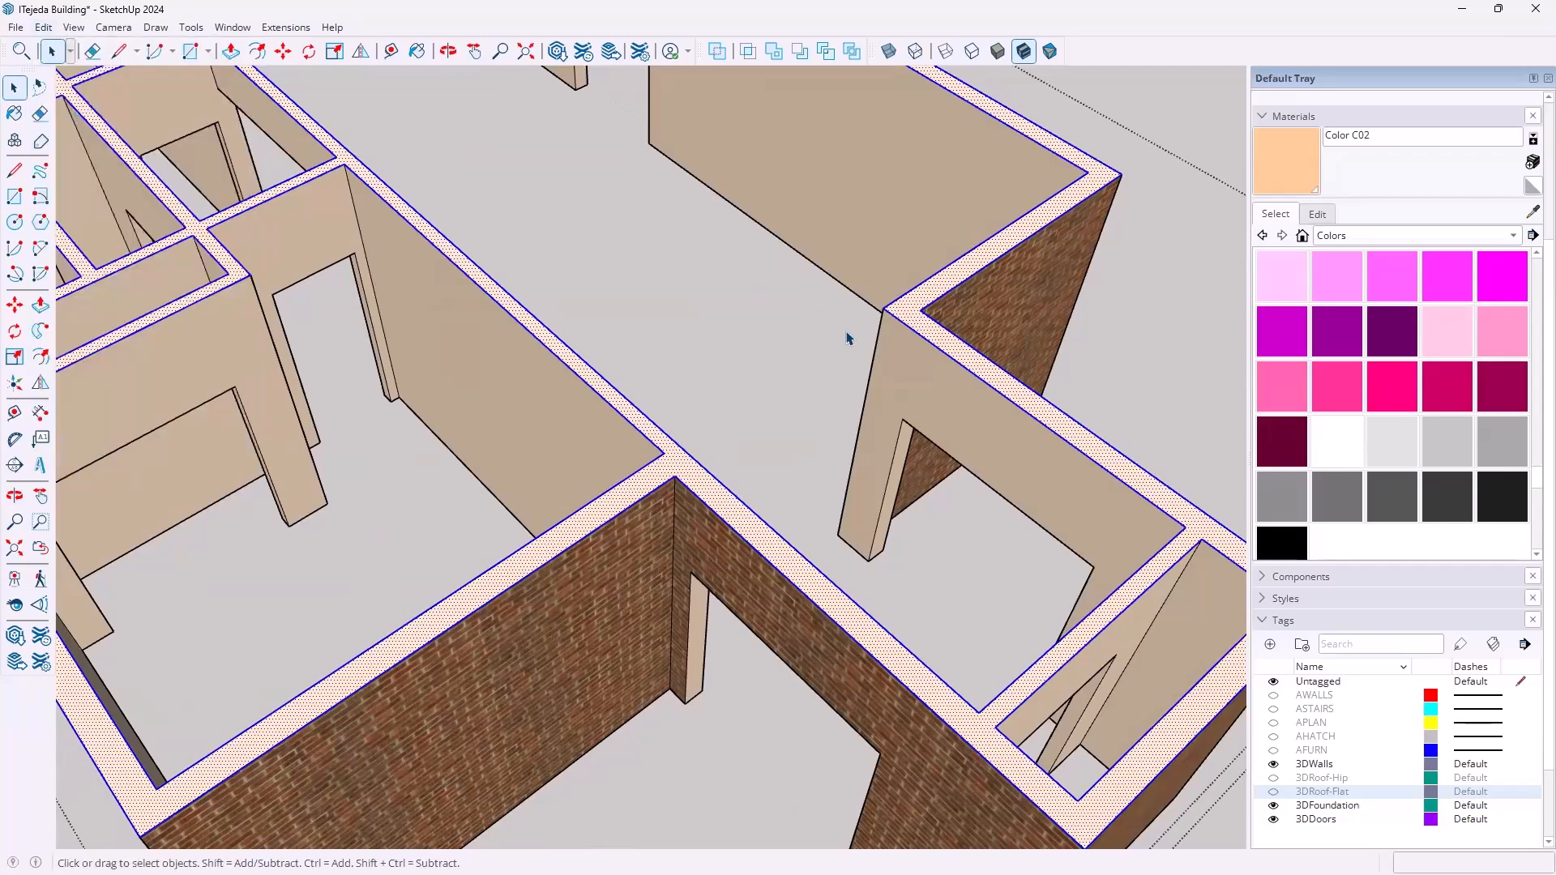
# Close the walls group and hide the gable roof group so the wall tops are exposed
pyautogui.scroll(-10, 851, 340)
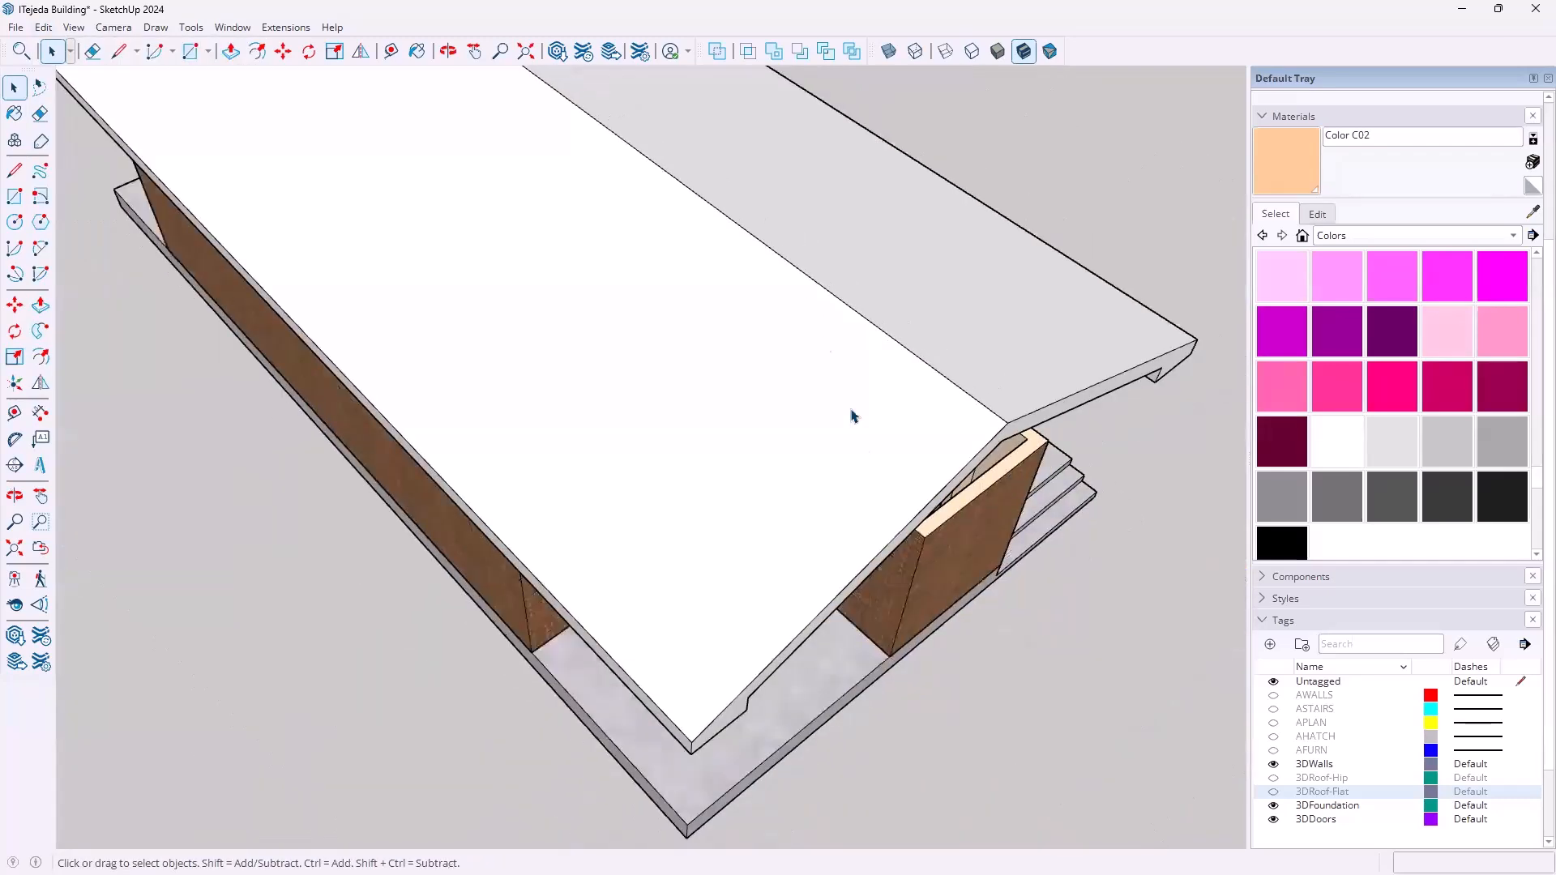
pyautogui.moveTo(847, 593); pyautogui.dragTo(783, 377, button='middle')
pyautogui.click(776, 389)
pyautogui.rightClick(775, 389)
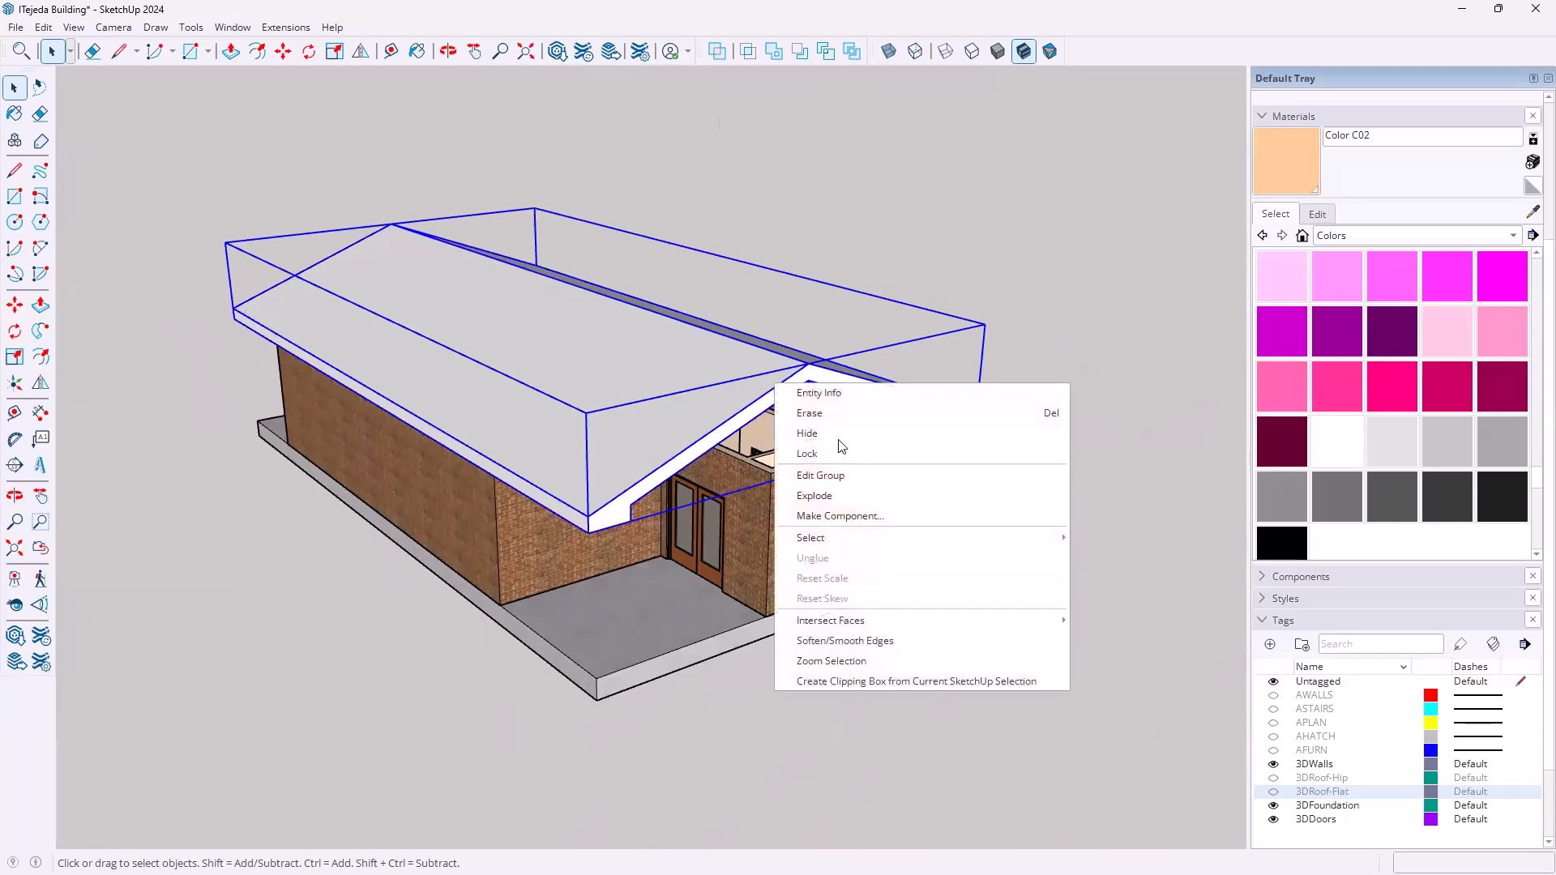
pyautogui.click(828, 438)
pyautogui.moveTo(684, 313); pyautogui.dragTo(707, 469, button='middle')
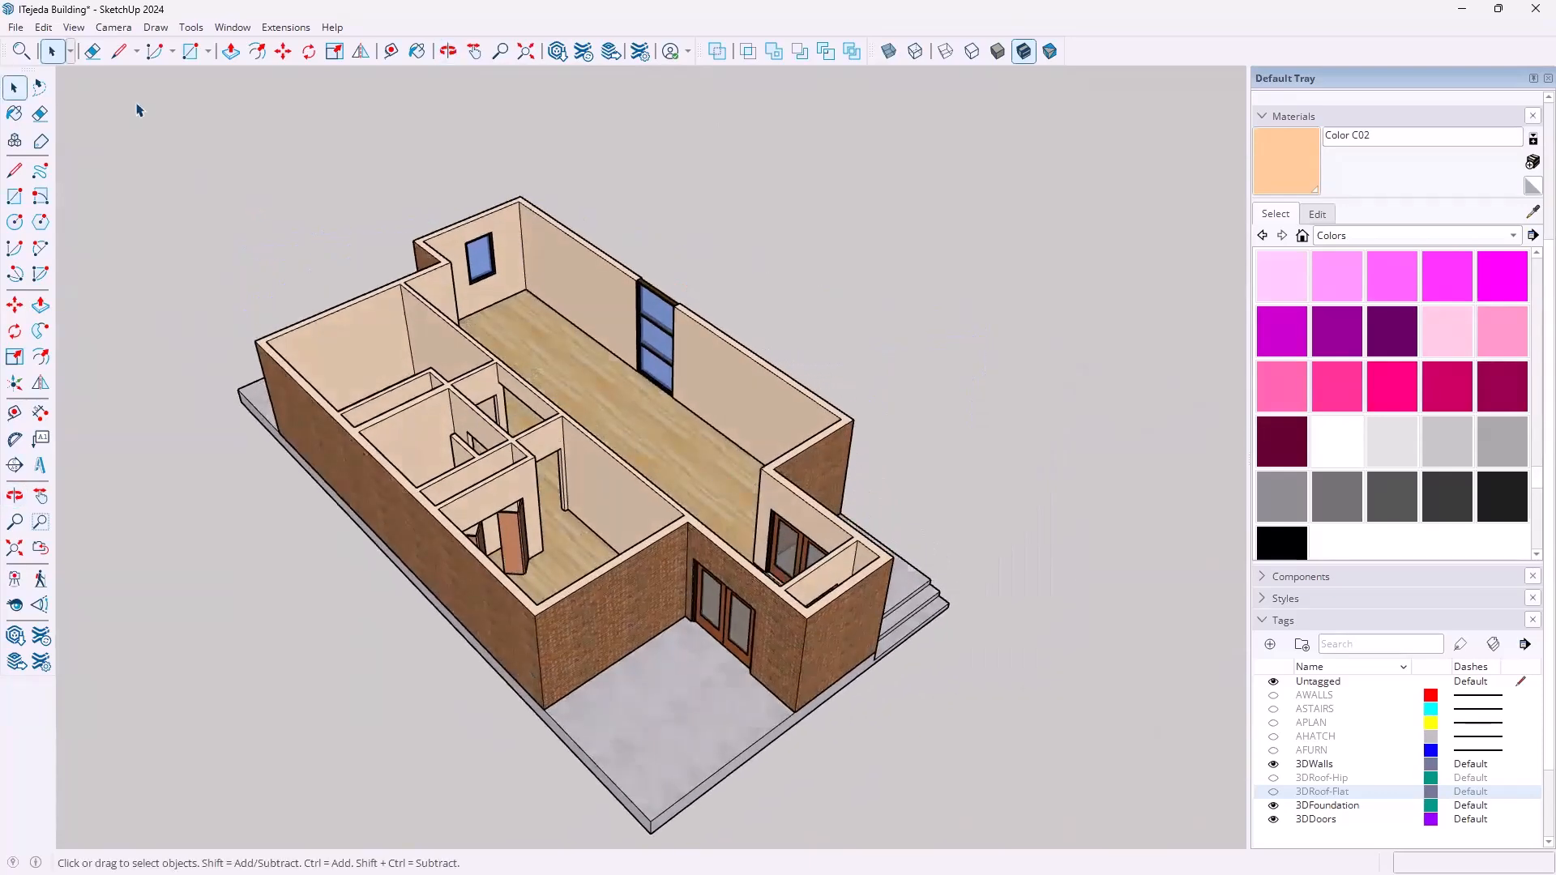
# Paste the copied wall-top face in place and hide the 3DWalls, 3DFoundation and 3DDoors tags
pyautogui.click(43, 27)
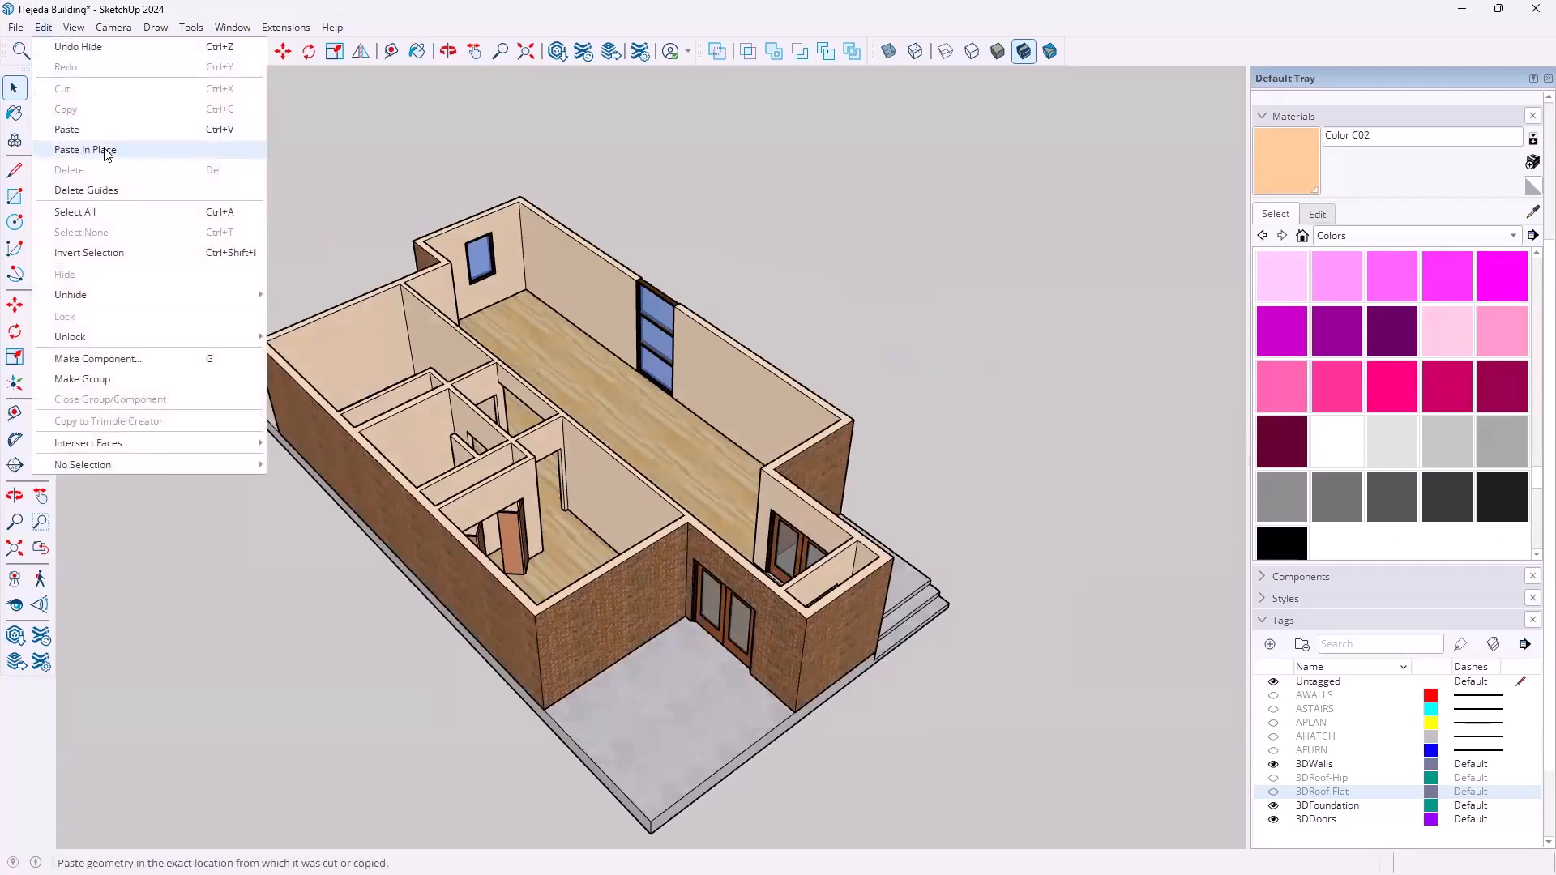
pyautogui.click(104, 150)
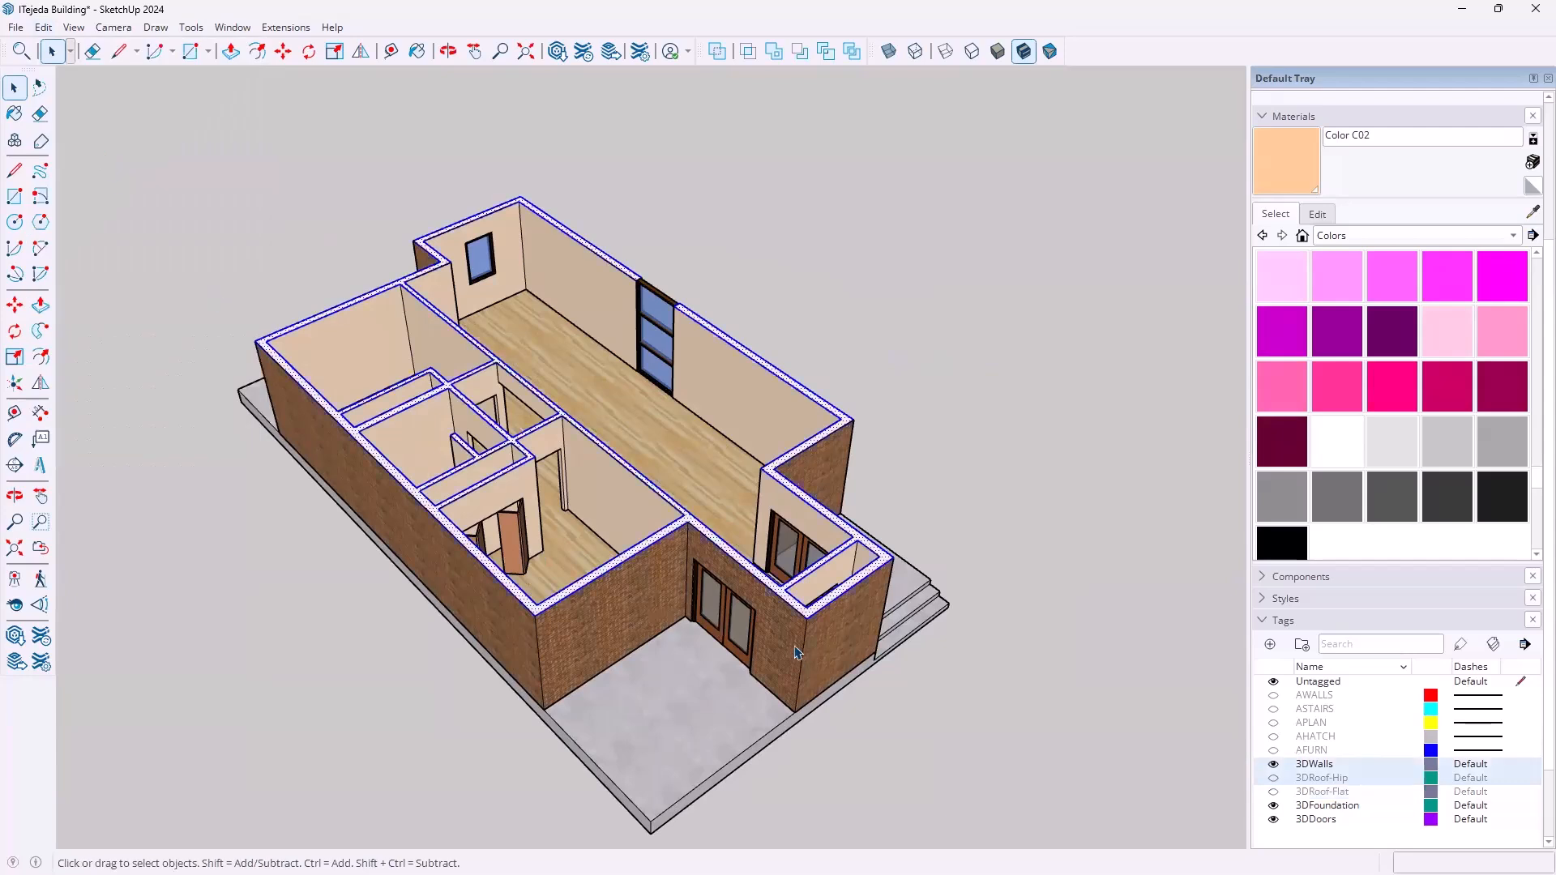
pyautogui.click(1274, 765)
pyautogui.moveTo(664, 559); pyautogui.dragTo(981, 697, button='middle')
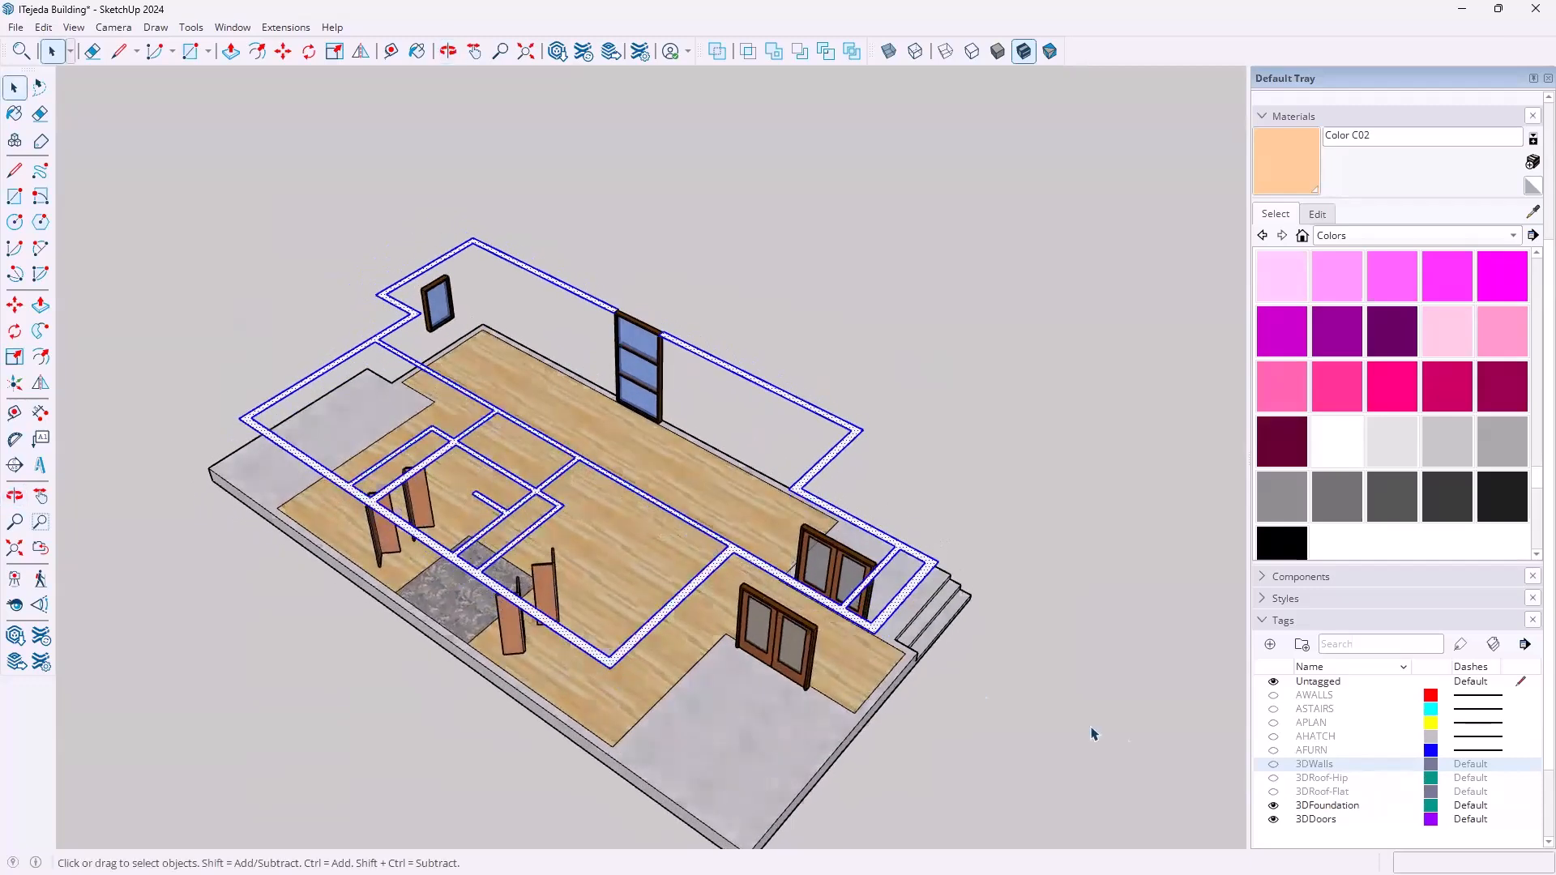
pyautogui.click(1273, 807)
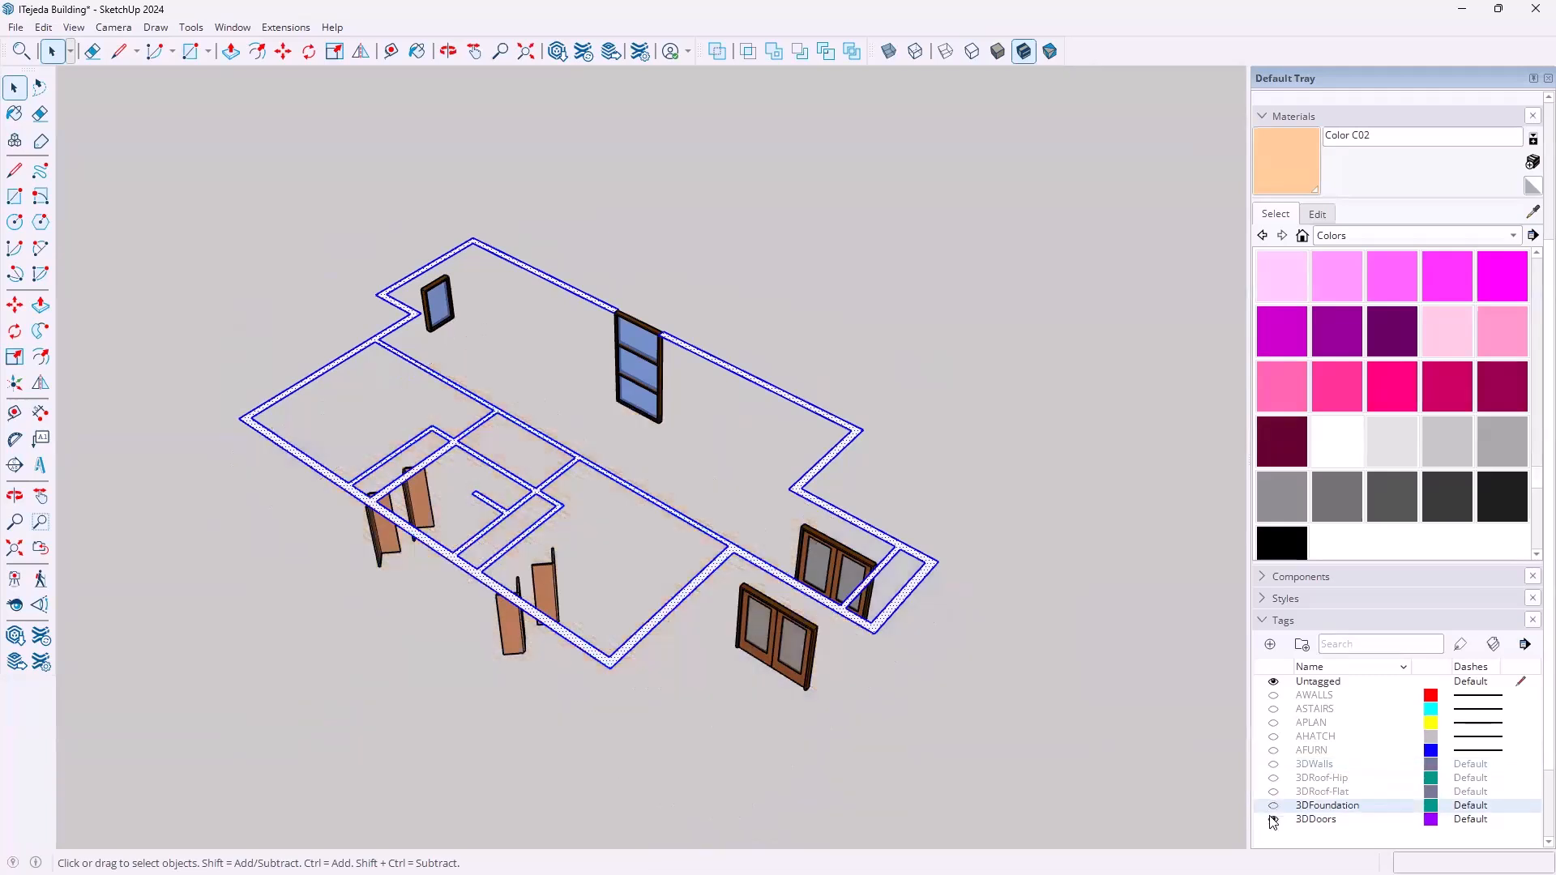
pyautogui.click(1274, 819)
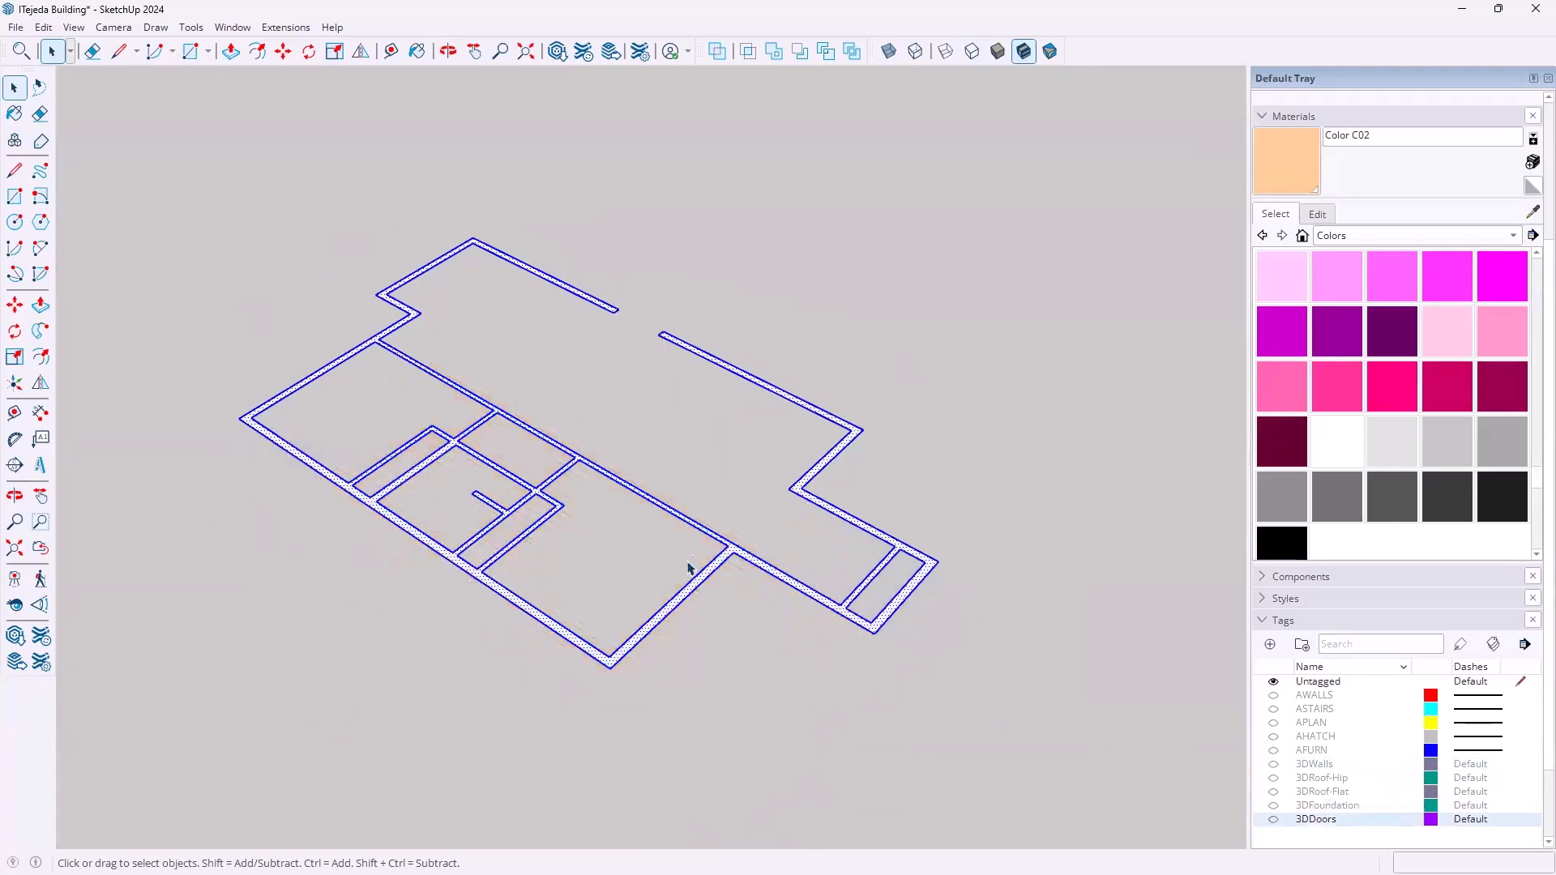
# Draw a line from the large room's inner outside corner along its end wall, running past the junction with the long interior wall
pyautogui.scroll(3, 721, 542)
pyautogui.press('l')
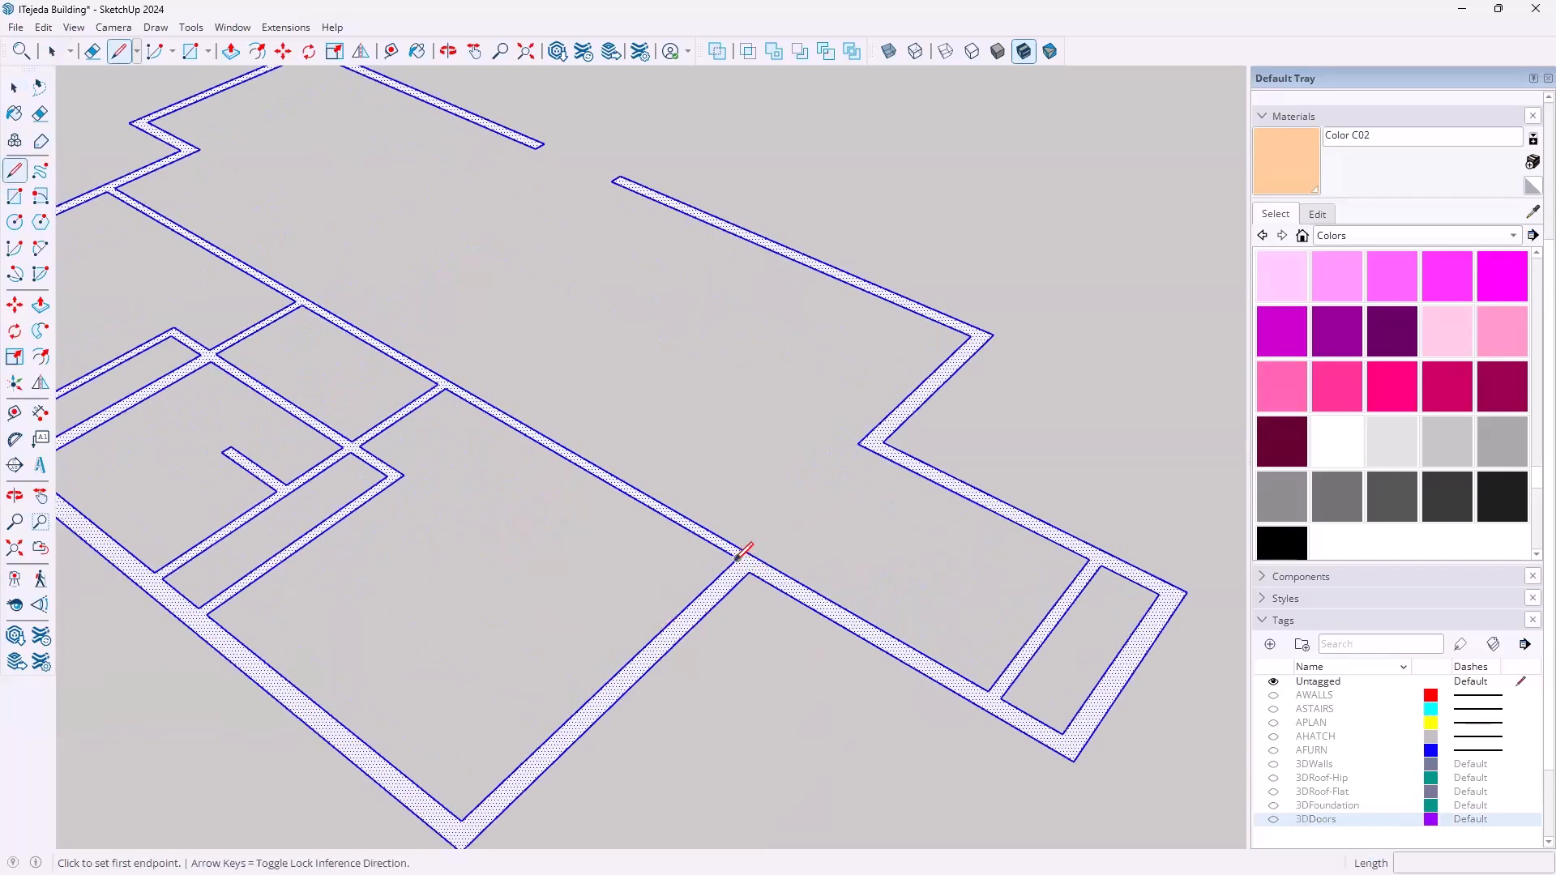
pyautogui.scroll(3, 739, 558)
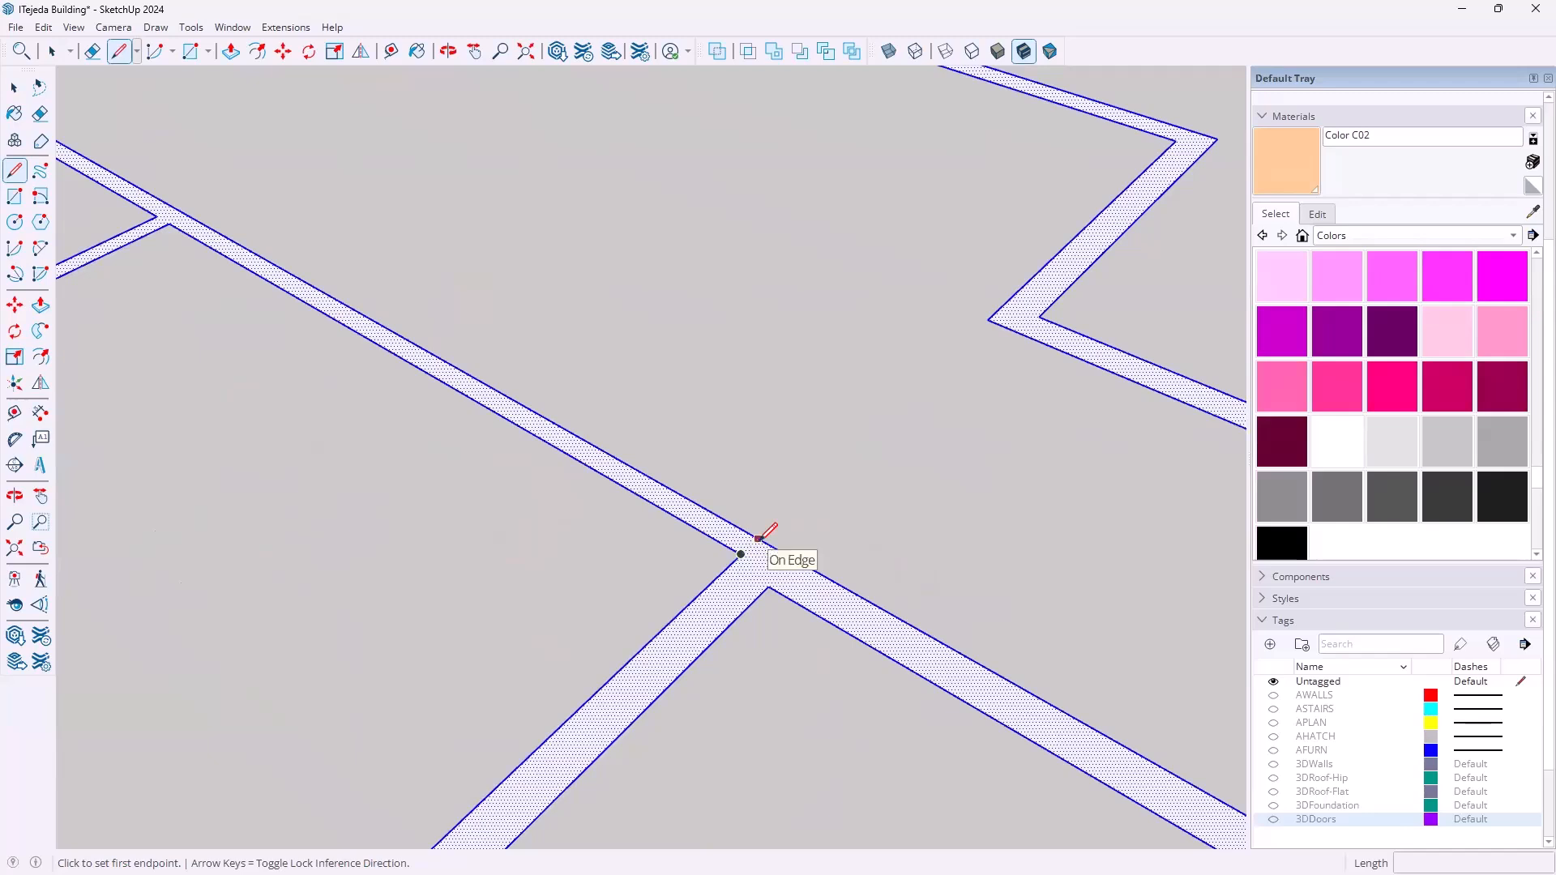
pyautogui.scroll(-3, 759, 538)
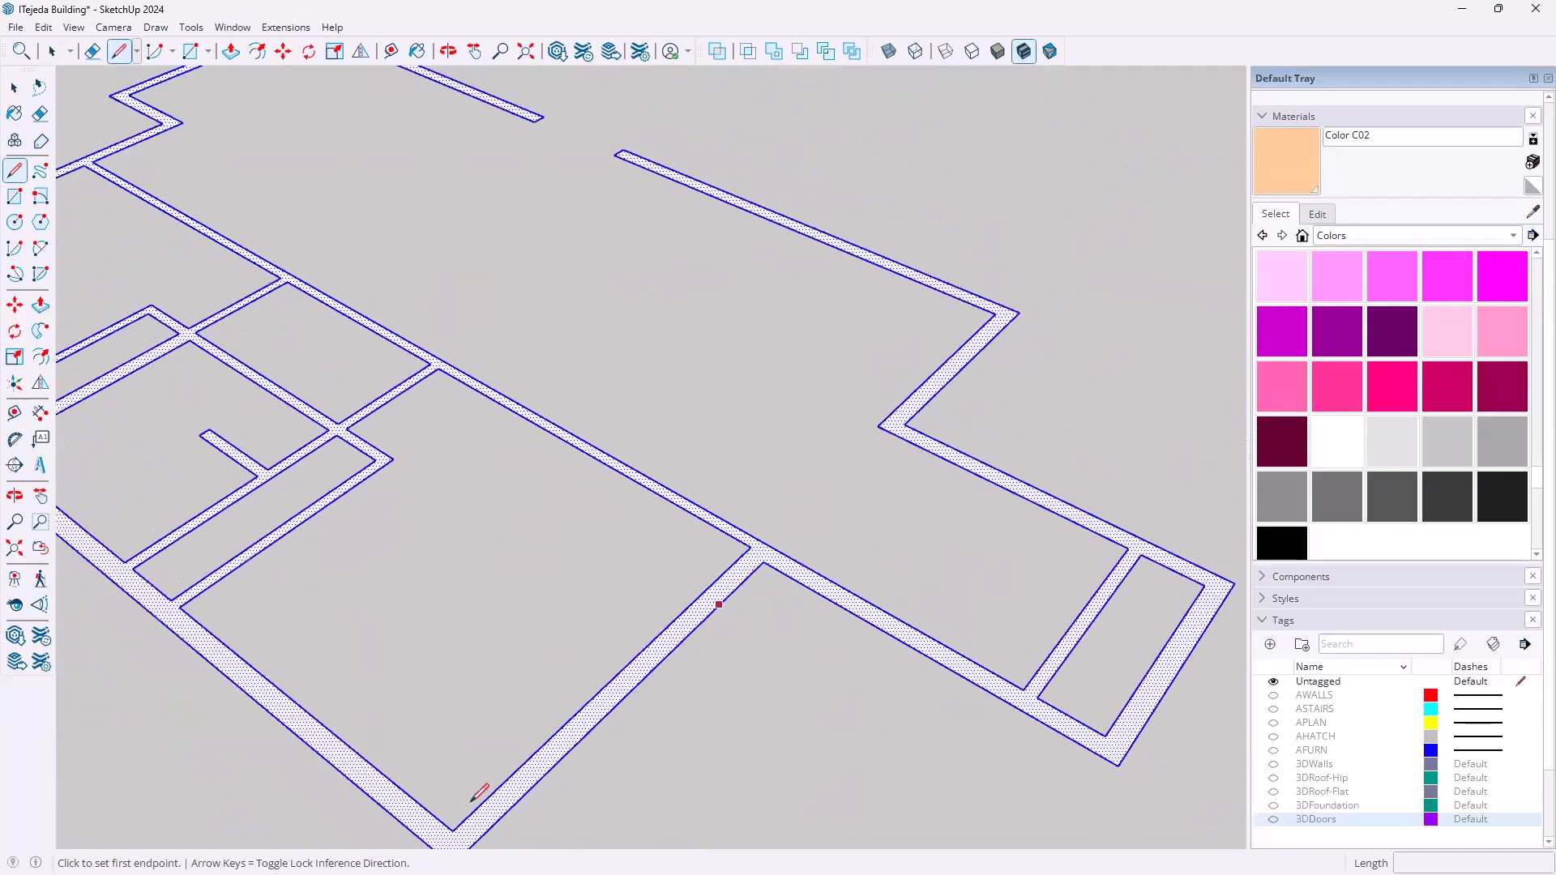
pyautogui.click(452, 831)
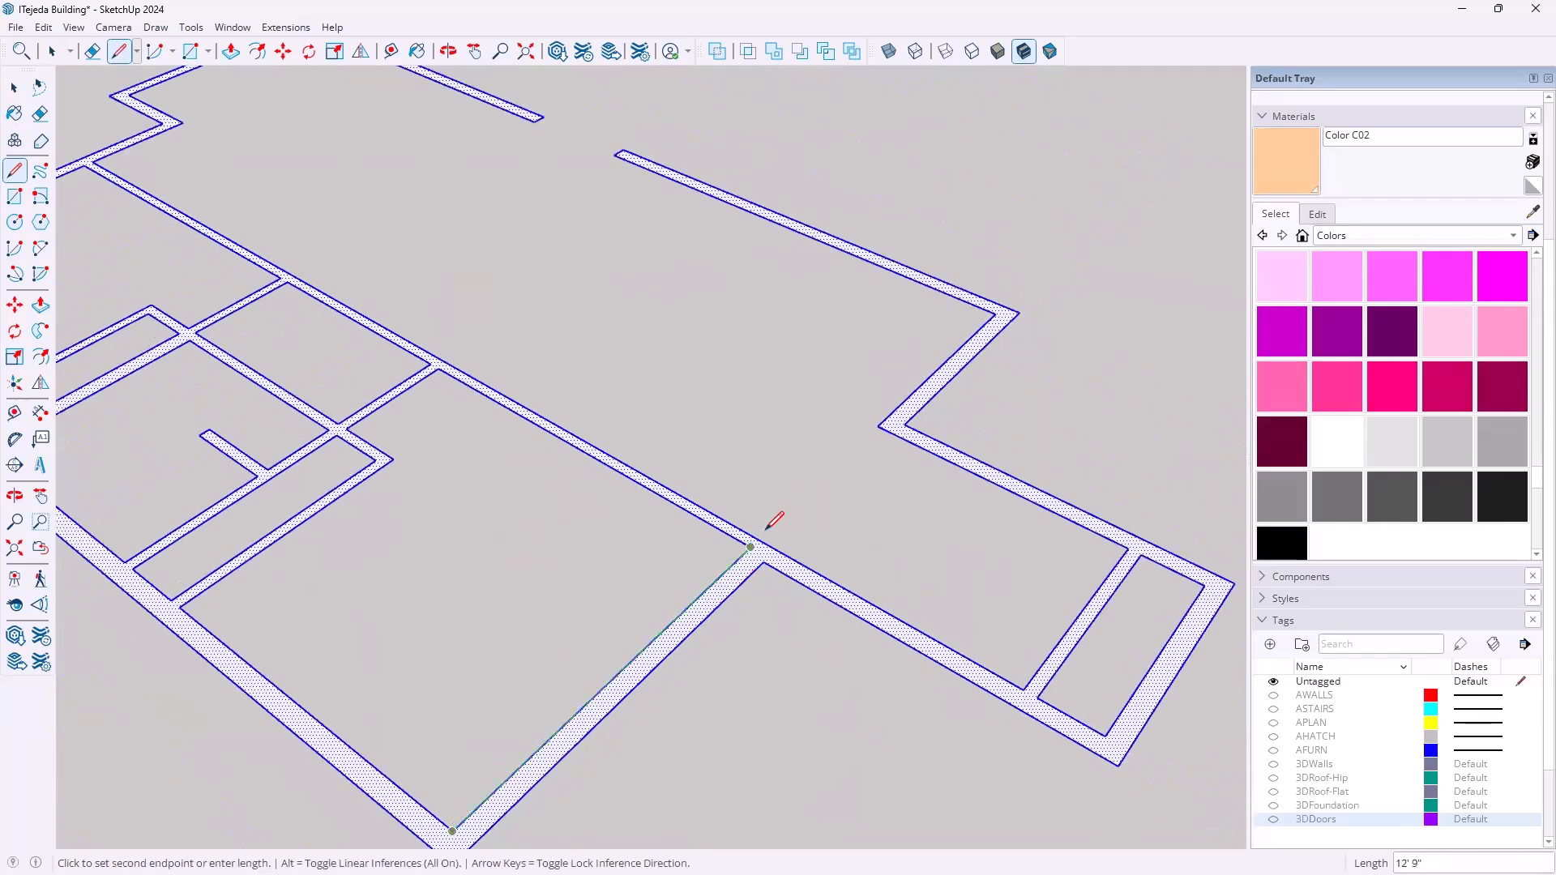
pyautogui.click(772, 527)
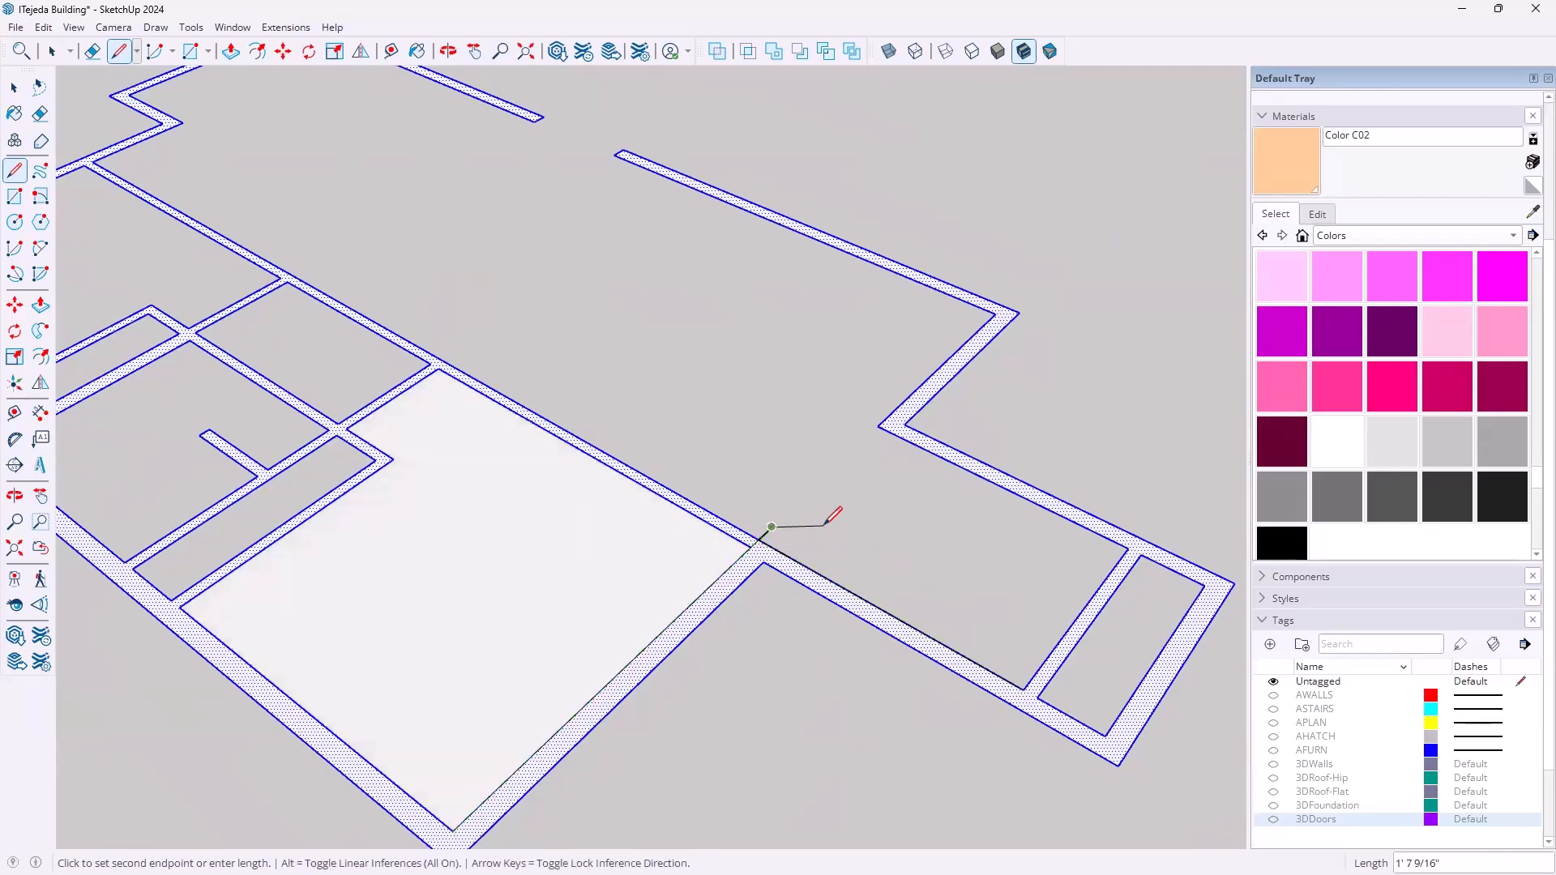
pyautogui.press('Escape')
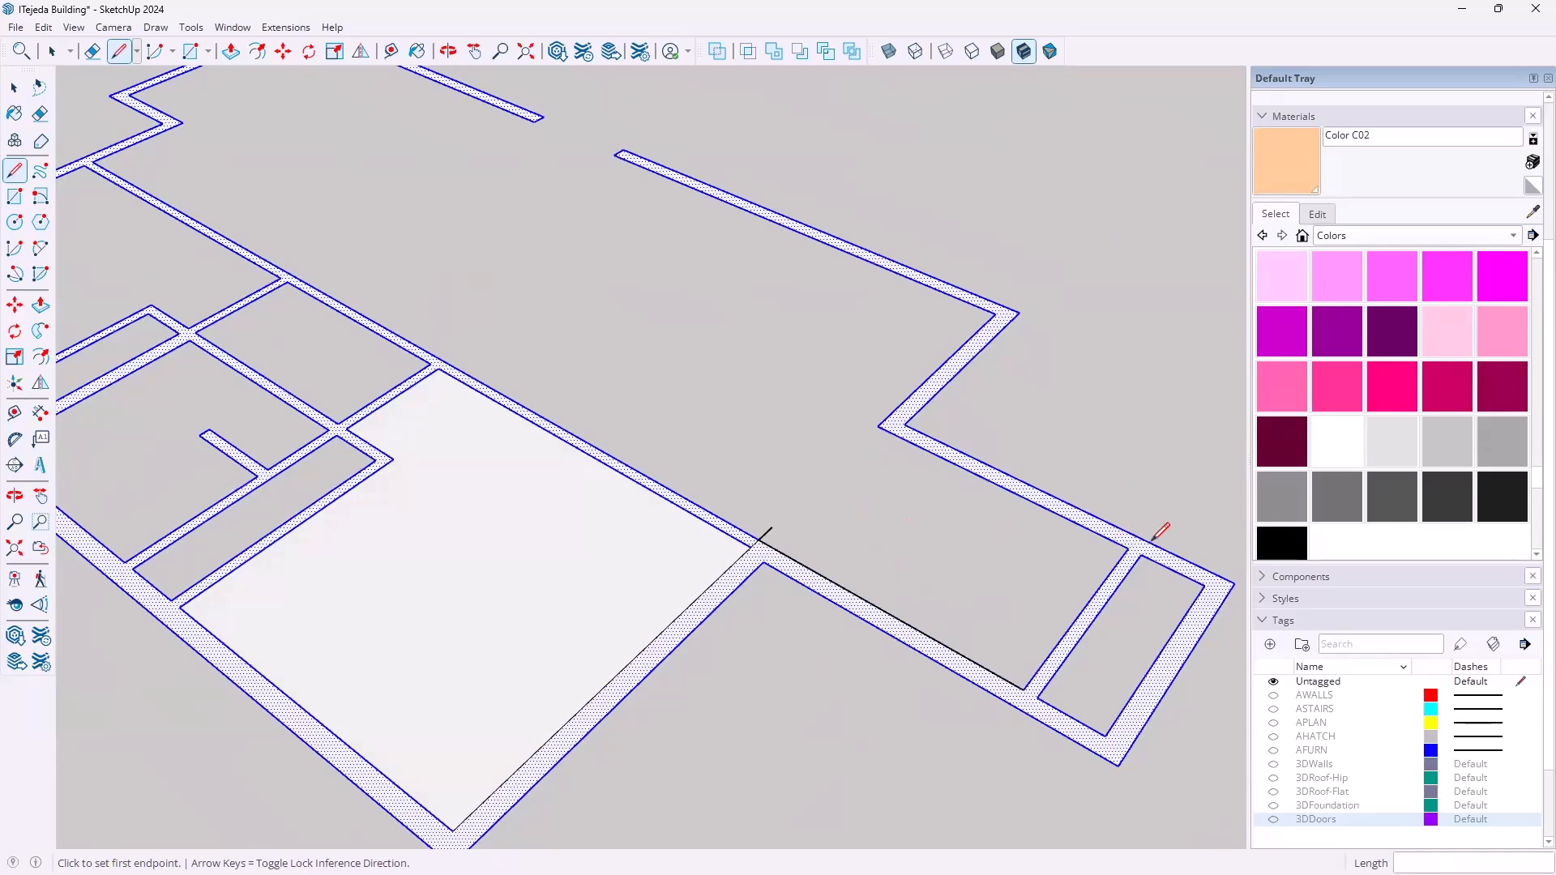
# Draw a rectangle about 7' by 2' 5" over the narrow end room and its partition, corner to corner along the exterior walls' inner edges
pyautogui.moveTo(942, 582); pyautogui.dragTo(89, 227, button='middle')
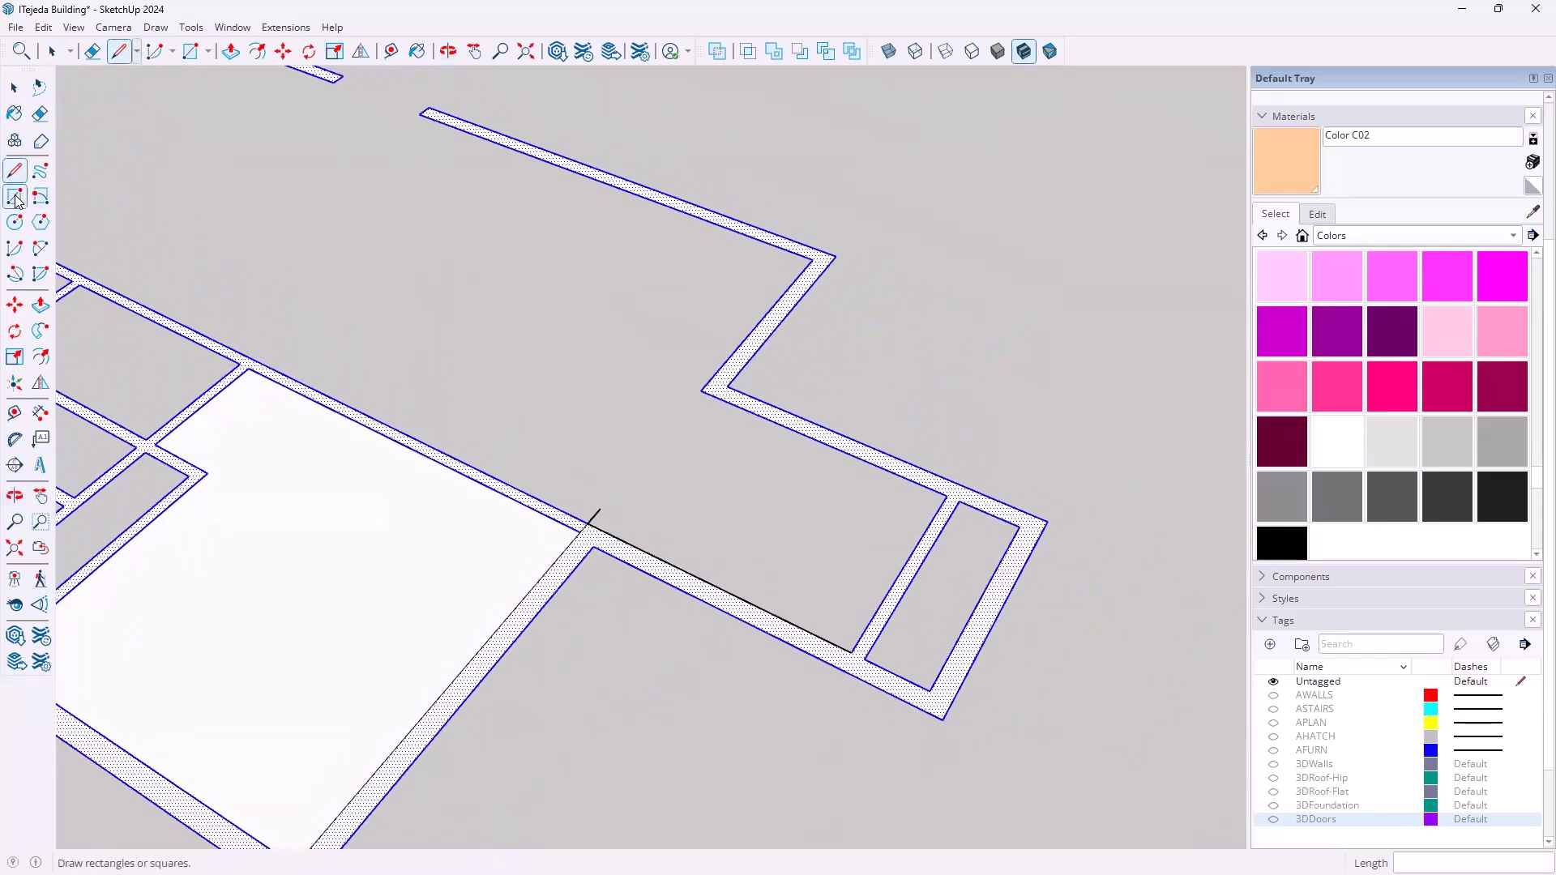
pyautogui.click(15, 197)
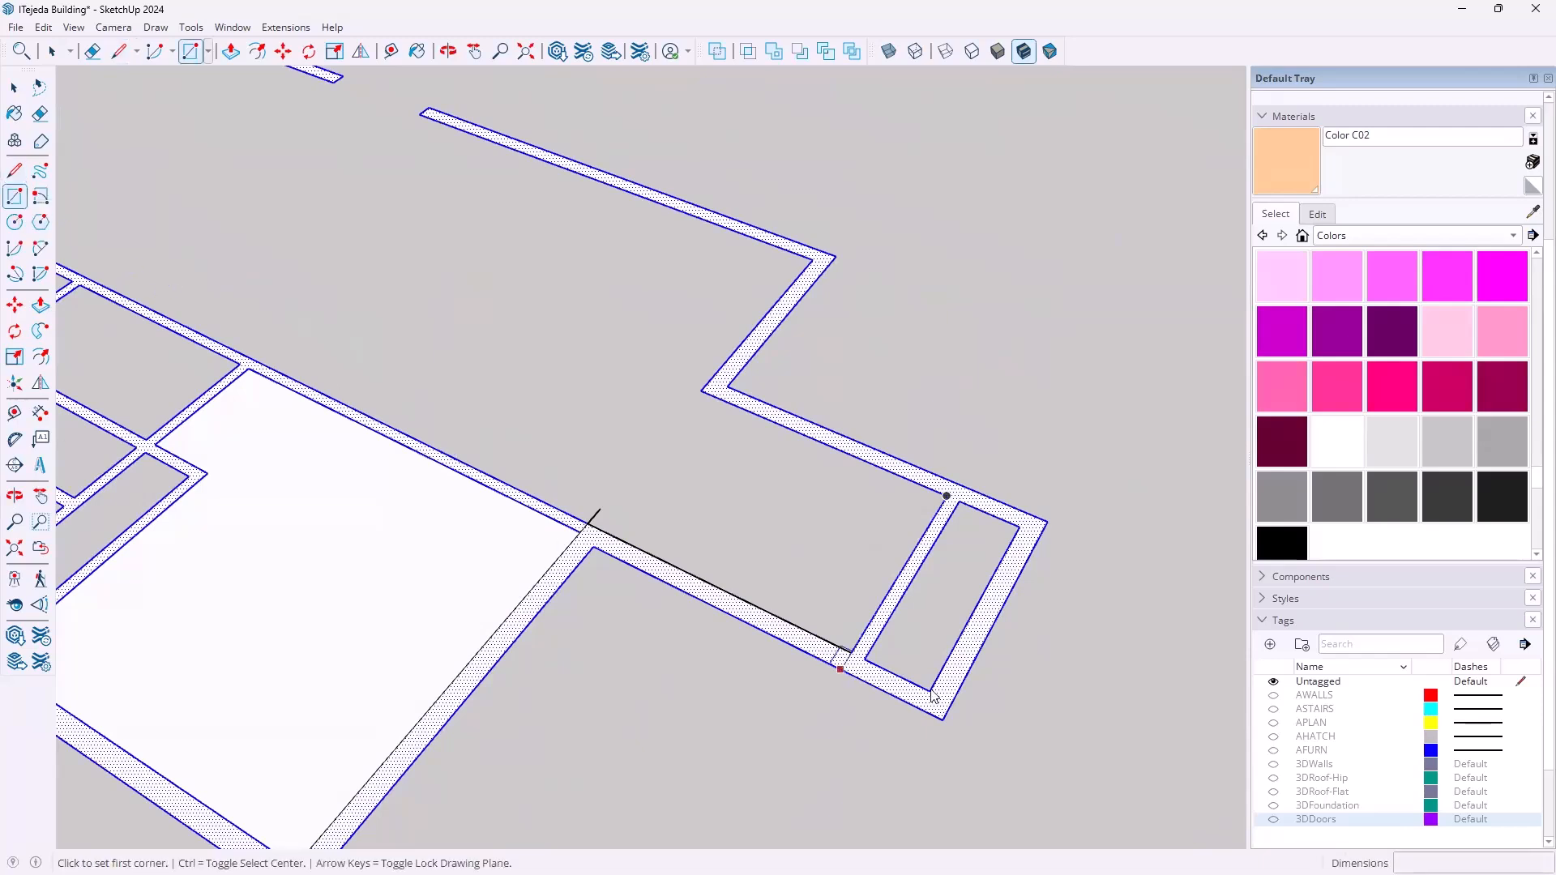
pyautogui.click(929, 690)
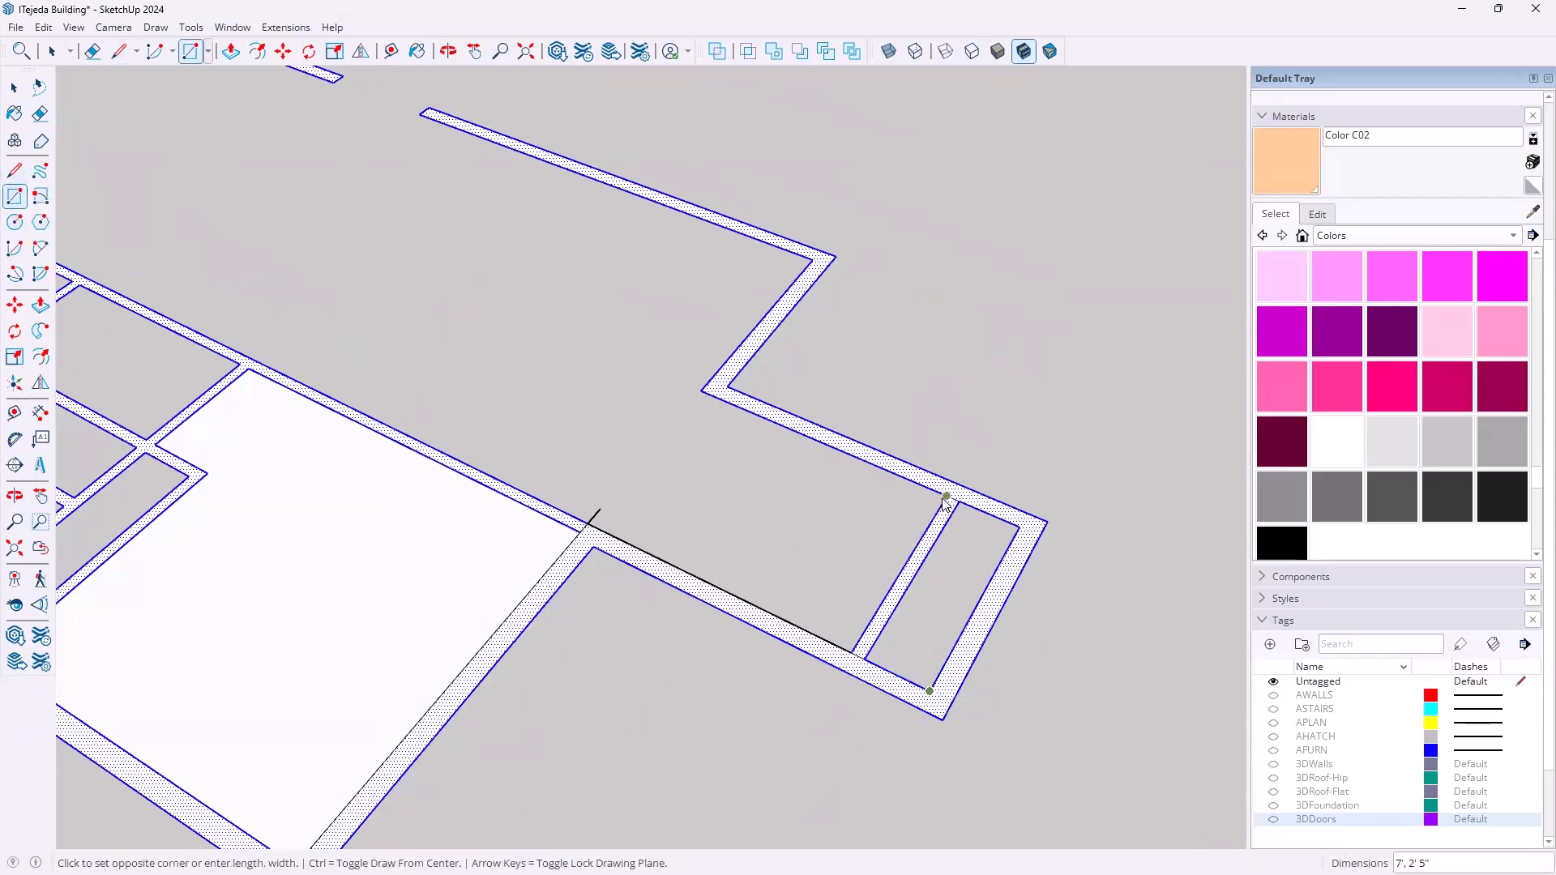
pyautogui.click(945, 501)
# Draw lines along the opposite end wall's inner edge, about 18' 8" long, and the long exterior wall's inner edge, 37' 2" long
pyautogui.moveTo(1014, 600); pyautogui.dragTo(987, 643, button='middle')
pyautogui.moveTo(275, 331); pyautogui.dragTo(518, 499, button='middle')
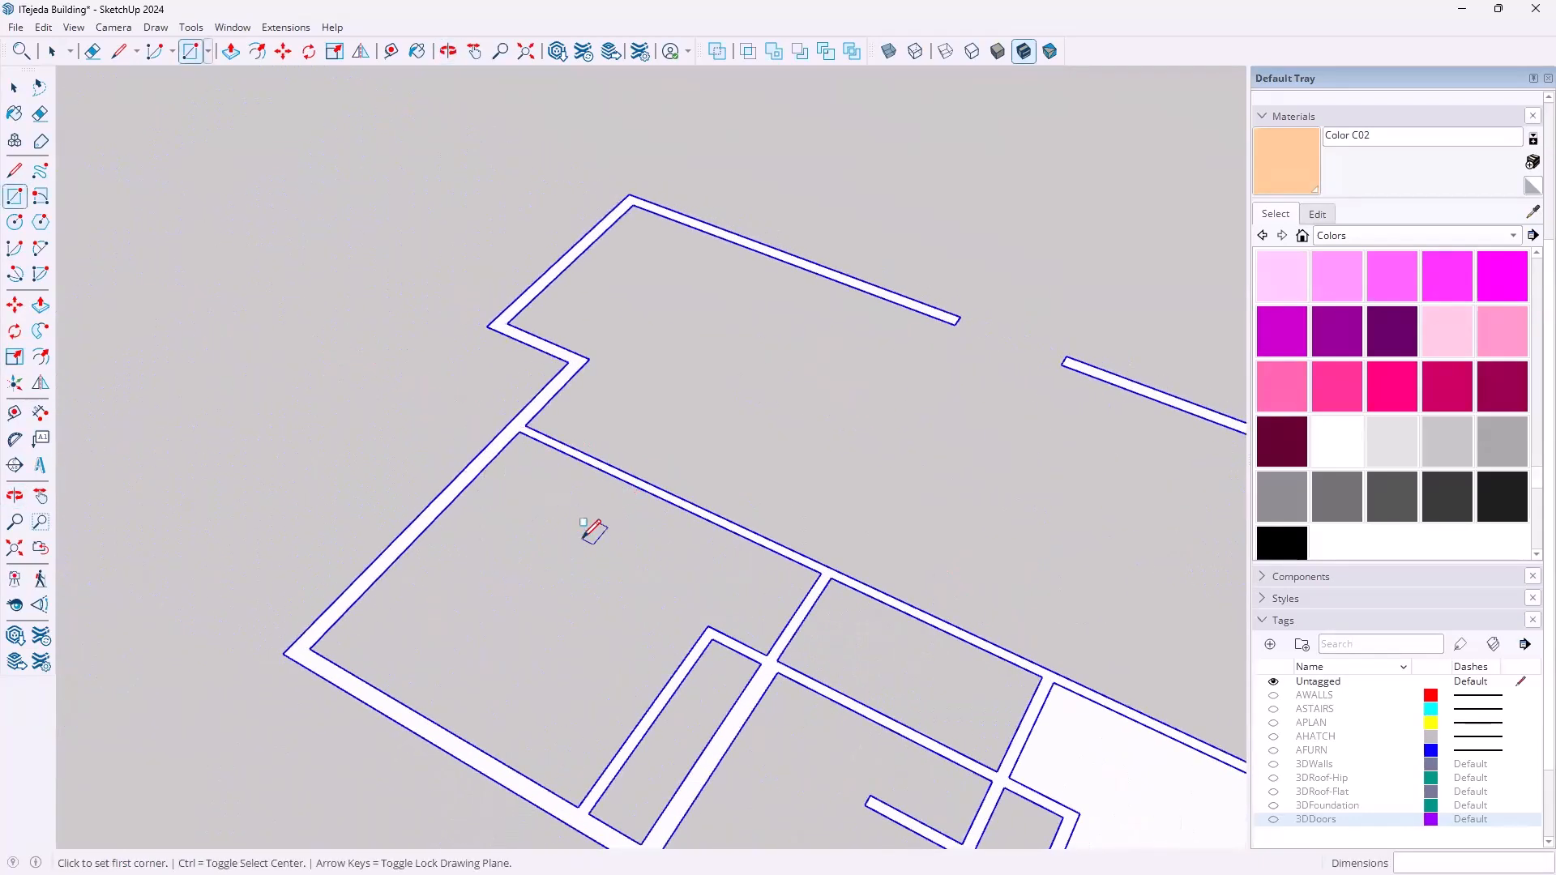
pyautogui.press('l')
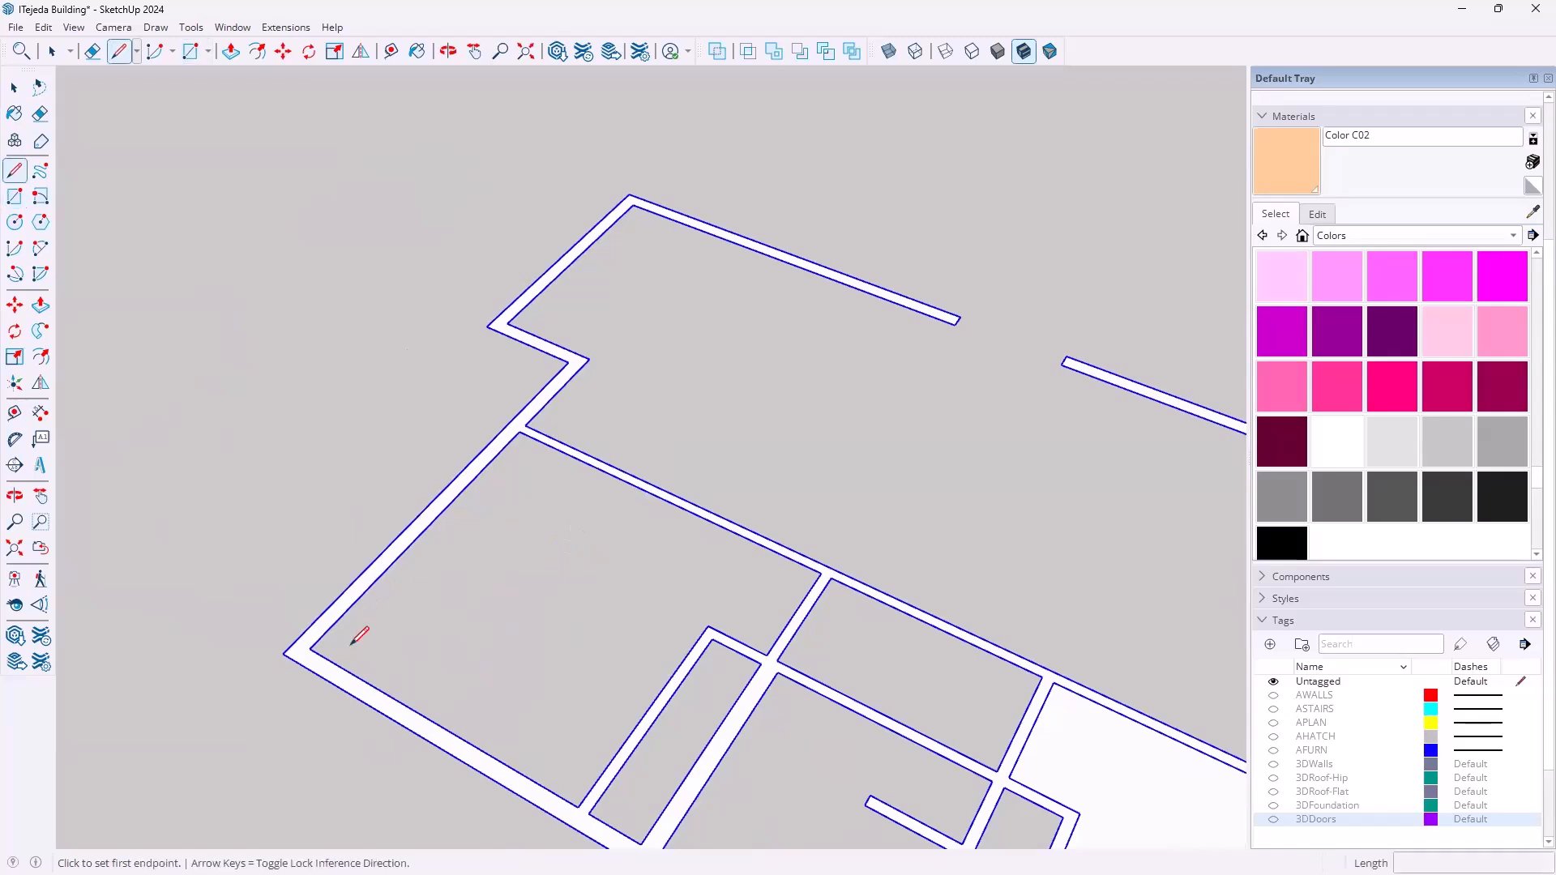
pyautogui.click(309, 649)
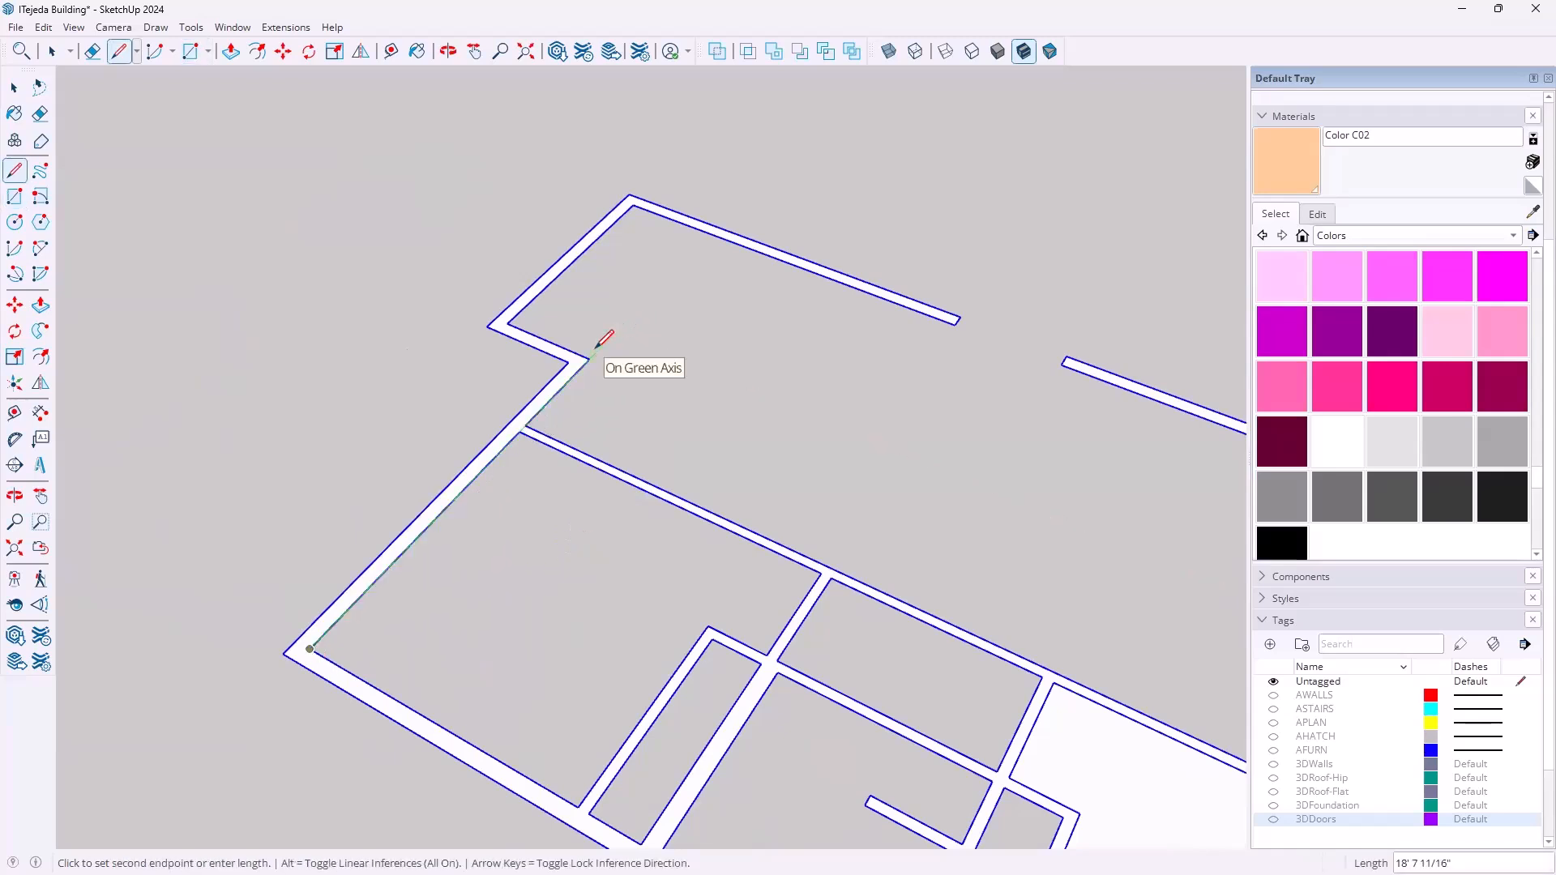
pyautogui.click(597, 351)
pyautogui.moveTo(648, 434)
pyautogui.mouseDown(button='middle')
pyautogui.moveTo(451, 219)
pyautogui.moveTo(737, 248)
pyautogui.moveTo(737, 348)
pyautogui.moveTo(713, 406)
pyautogui.moveTo(591, 382)
pyautogui.mouseUp(button='middle')
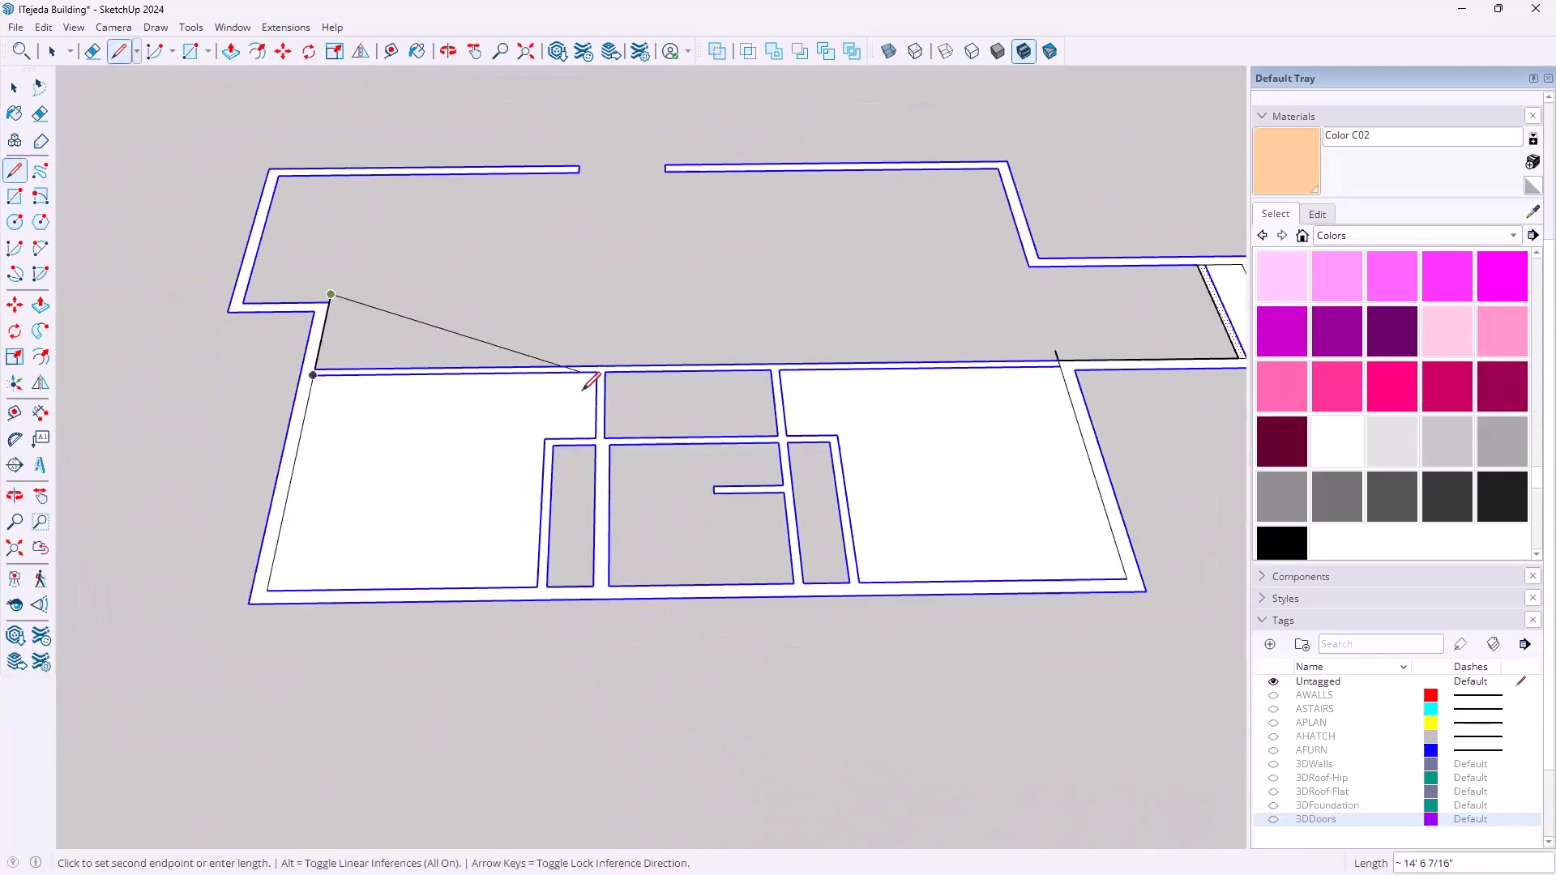
pyautogui.press('Escape')
pyautogui.click(267, 591)
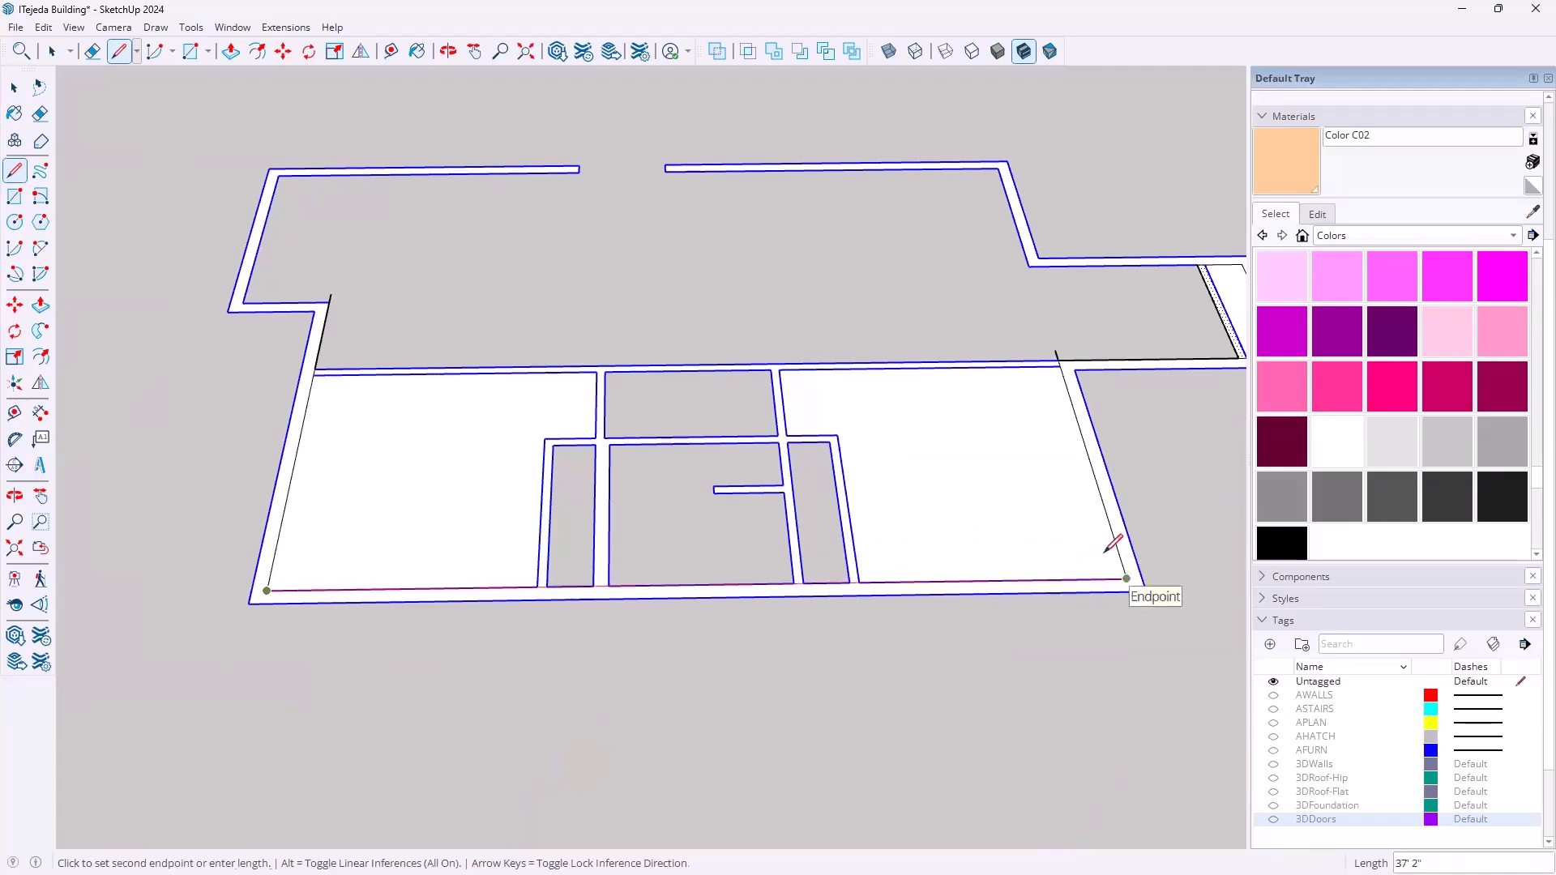
pyautogui.click(1126, 578)
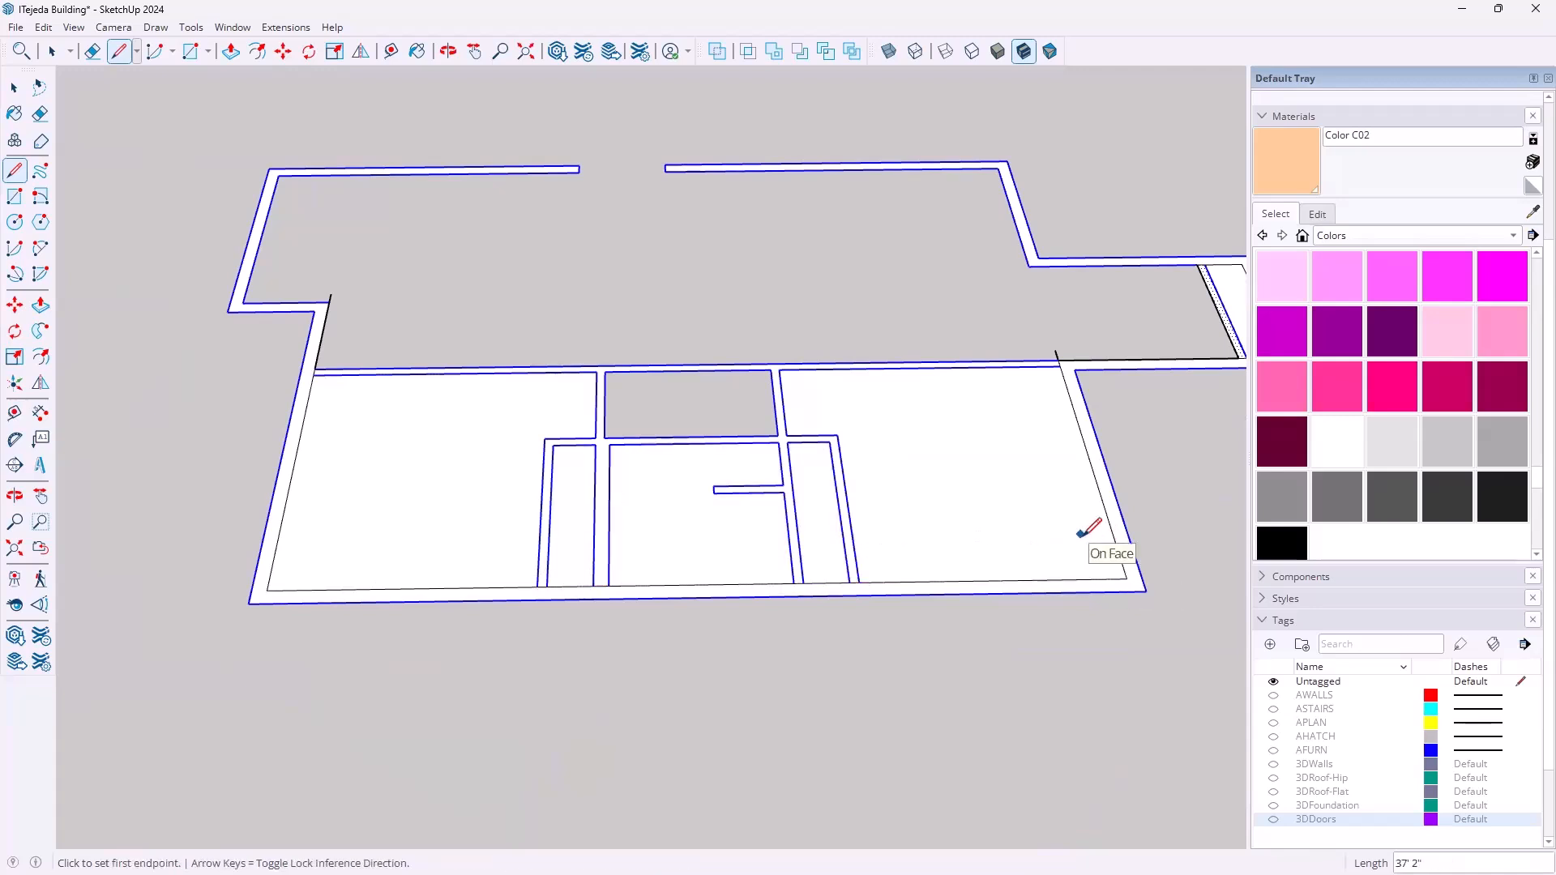
# Erase the overshooting line ends, the long interior wall's edges and the narrow end room's partition edges
pyautogui.press('space')
pyautogui.moveTo(871, 371); pyautogui.dragTo(639, 524, button='middle')
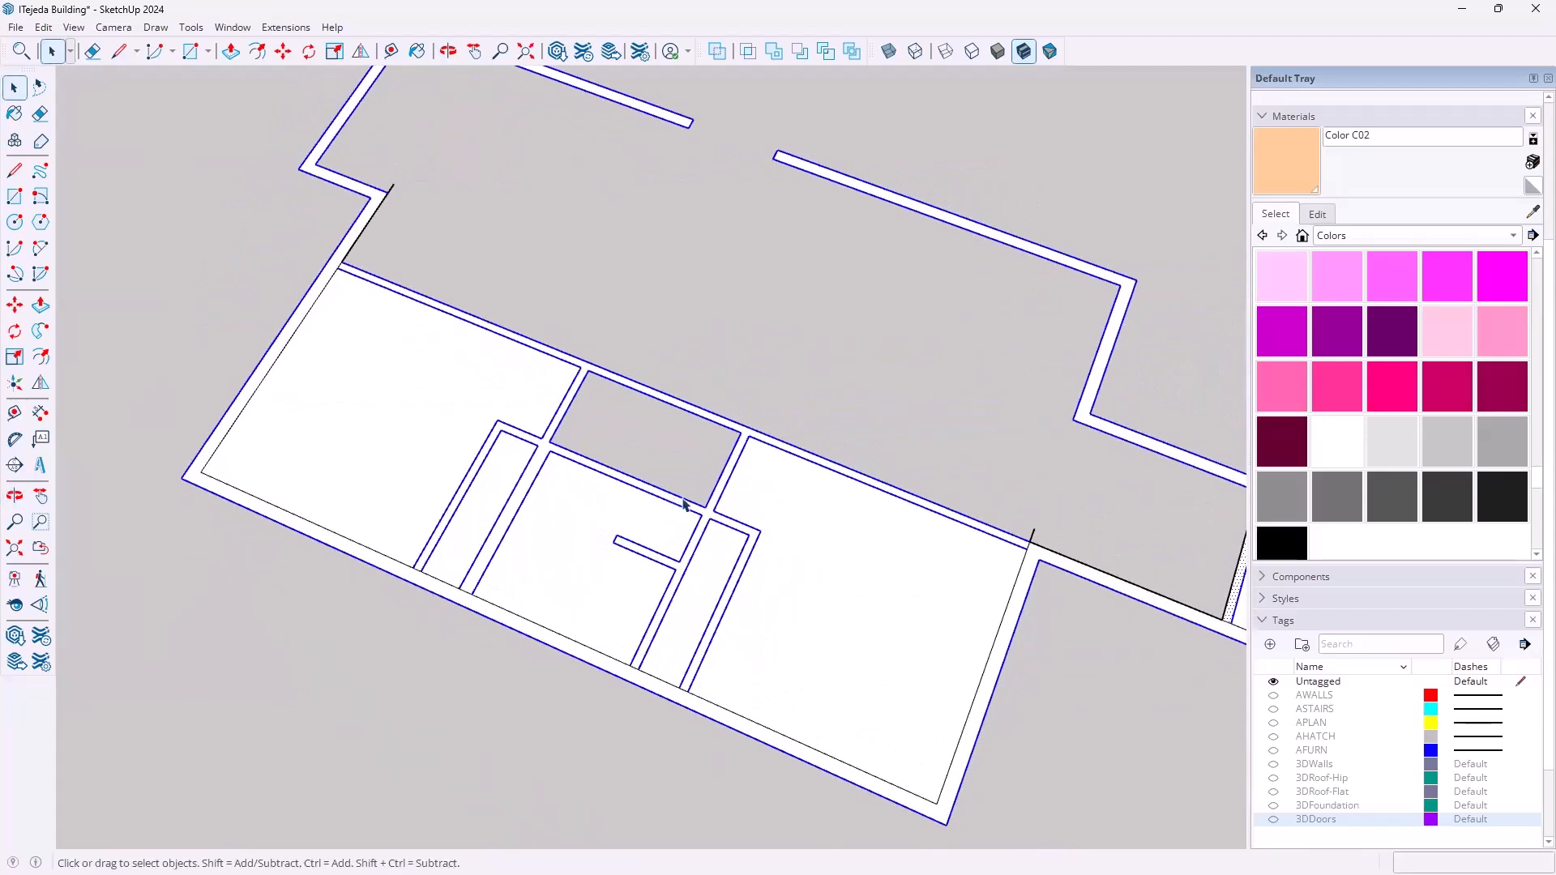
pyautogui.press('e')
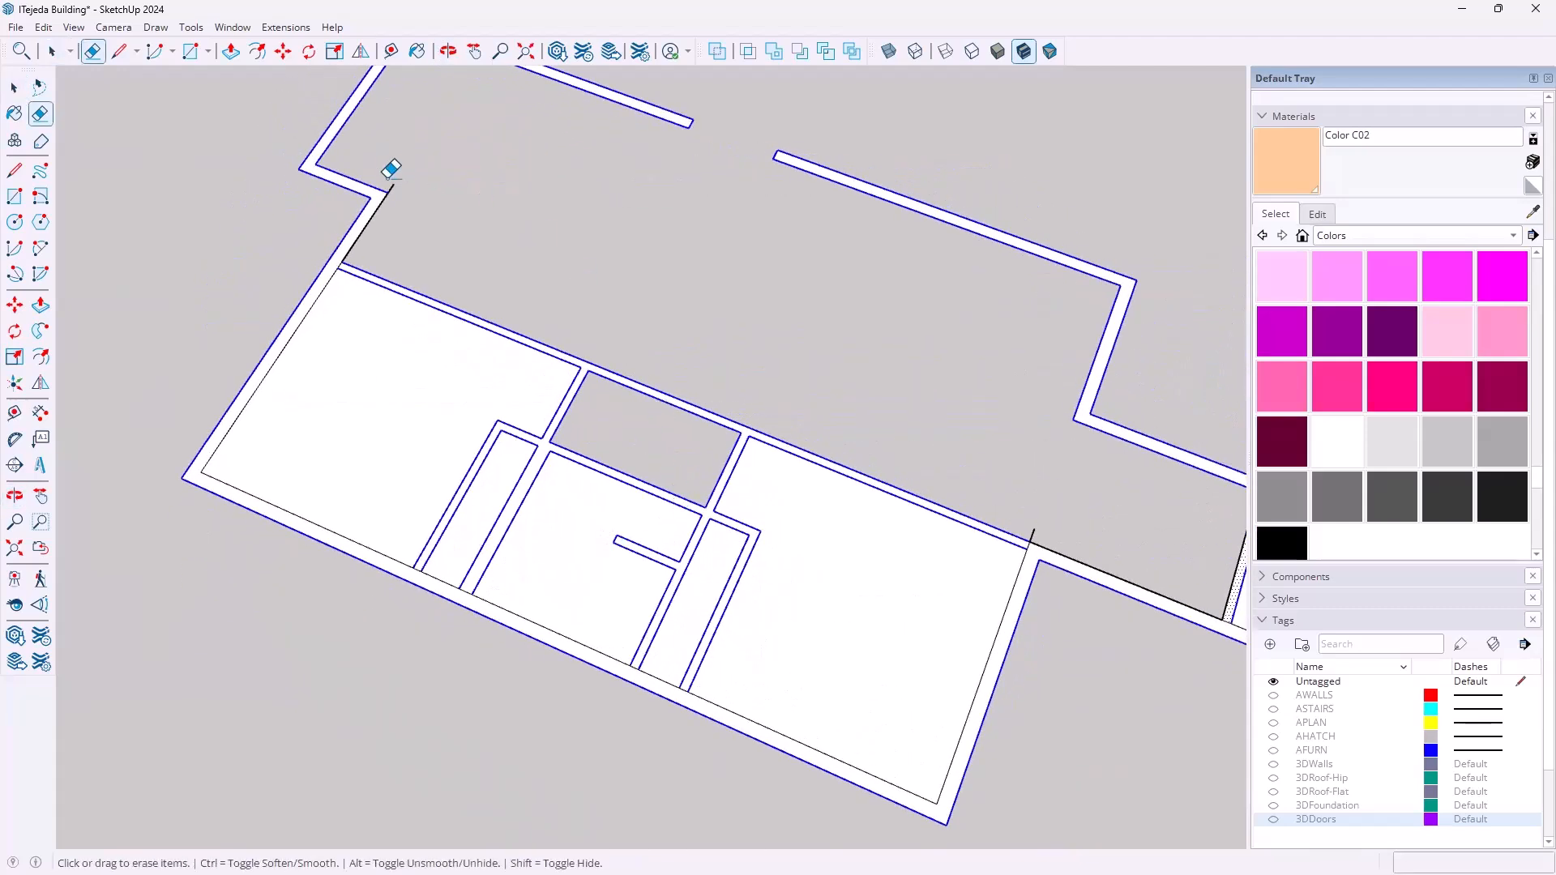
pyautogui.click(463, 316)
pyautogui.click(1032, 535)
pyautogui.keyDown('shift'); pyautogui.moveTo(637, 442); pyautogui.dragTo(365, 361, button='middle'); pyautogui.keyUp('shift')
pyautogui.moveTo(976, 459); pyautogui.dragTo(932, 442)
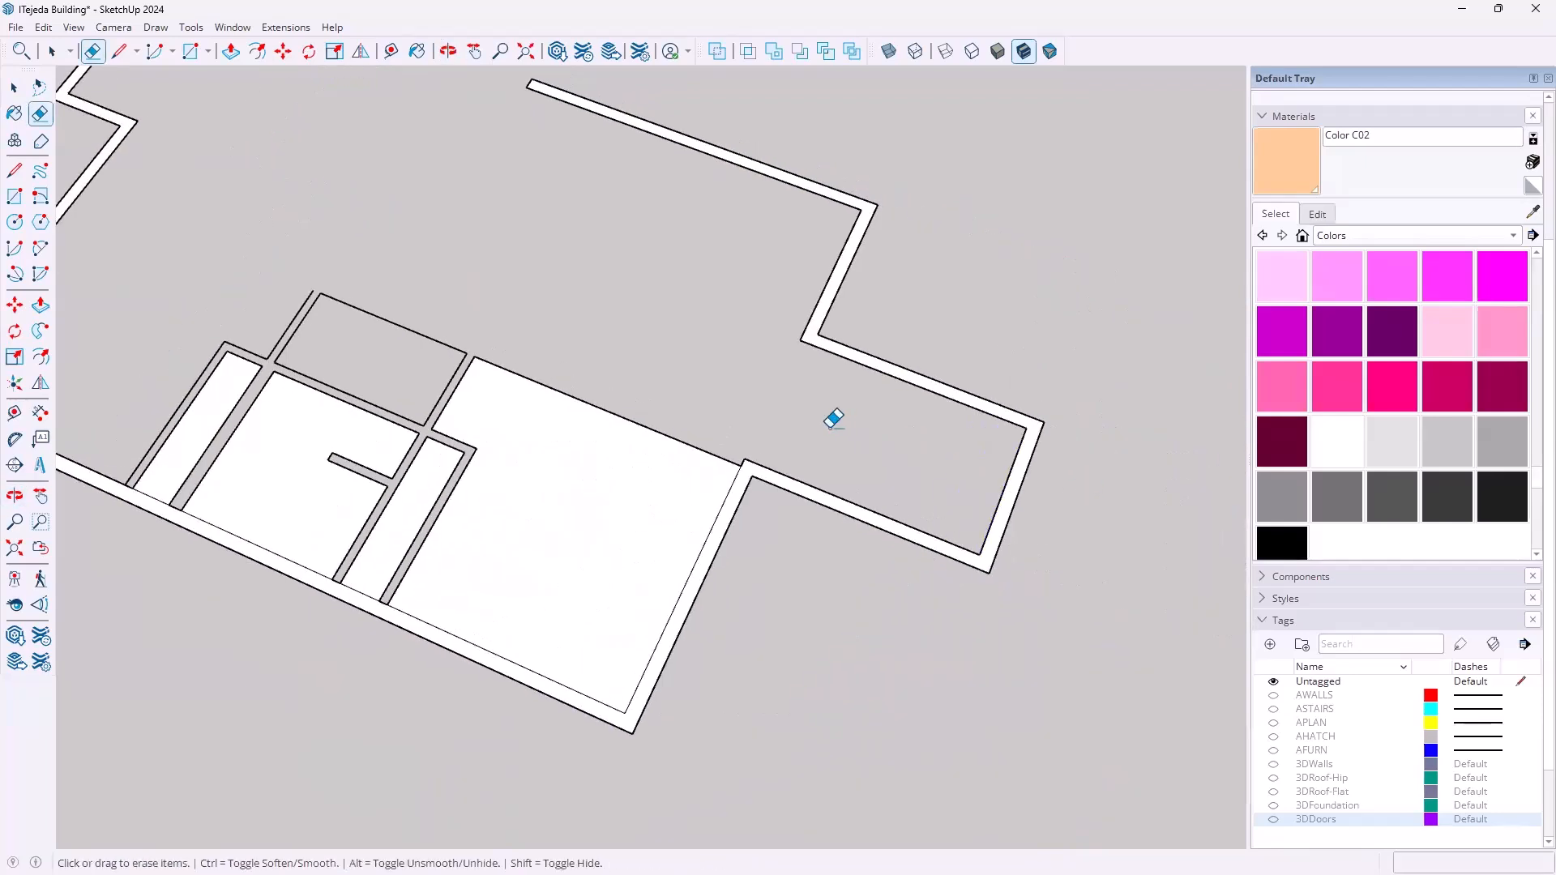
# Erase the partition edges that meet the exterior walls and the extra lines enclosing the rooms
pyautogui.moveTo(581, 439)
pyautogui.mouseDown(button='middle')
pyautogui.moveTo(591, 476)
pyautogui.moveTo(914, 538)
pyautogui.moveTo(1043, 514)
pyautogui.moveTo(813, 610)
pyautogui.mouseUp(button='middle')
pyautogui.scroll(3, 702, 670)
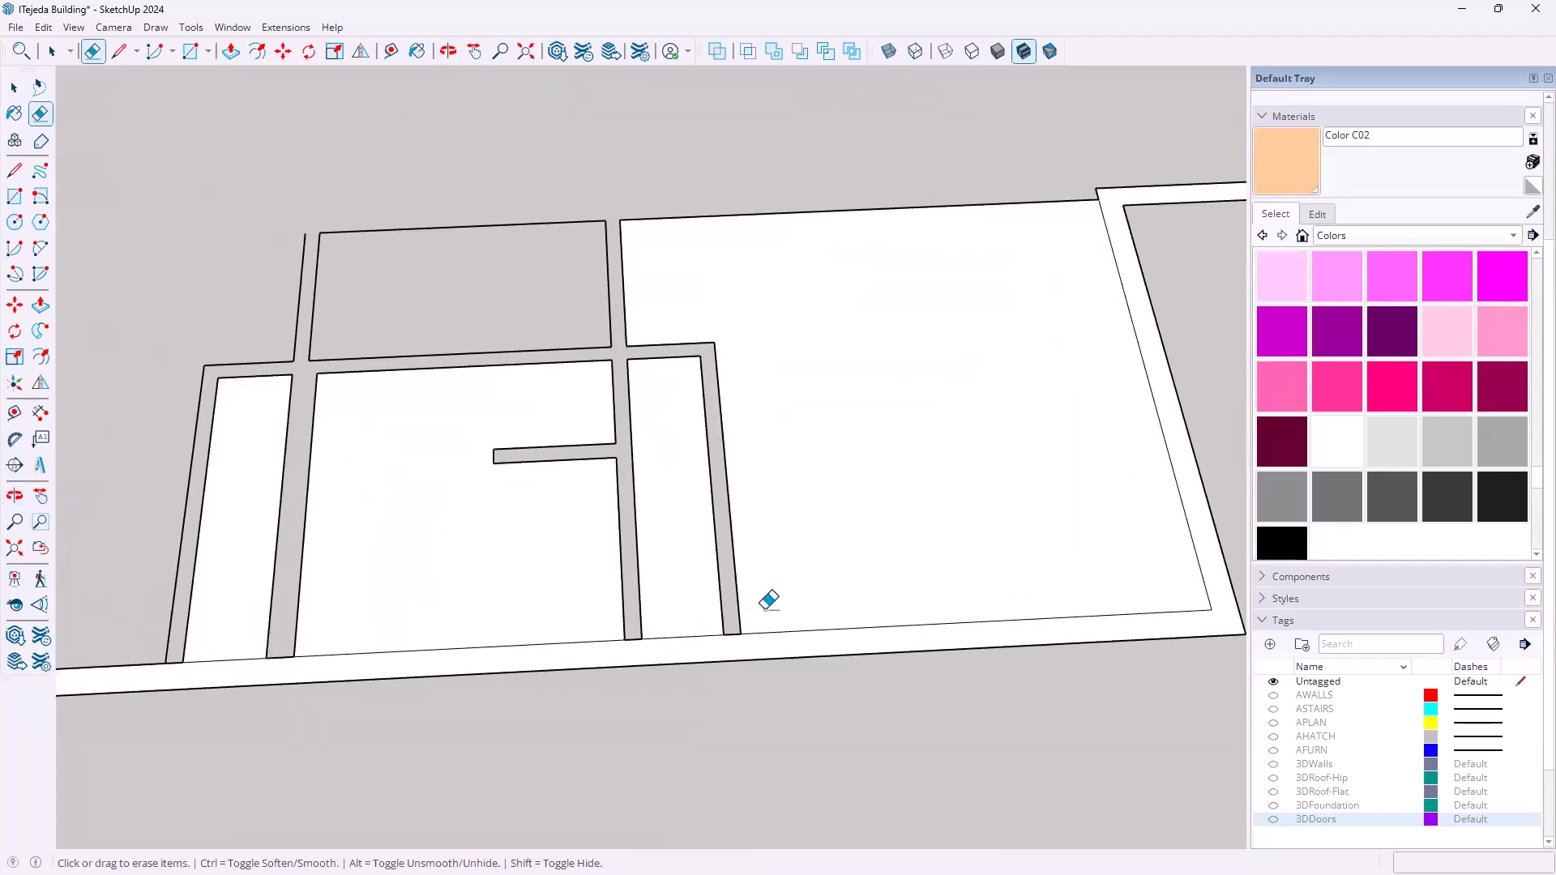
pyautogui.moveTo(771, 600); pyautogui.dragTo(144, 618)
pyautogui.moveTo(960, 279)
pyautogui.mouseDown(button='middle')
pyautogui.moveTo(999, 404)
pyautogui.moveTo(788, 452)
pyautogui.moveTo(962, 309)
pyautogui.mouseUp(button='middle')
pyautogui.click(963, 336)
pyautogui.moveTo(792, 581)
pyautogui.mouseDown(button='middle')
pyautogui.moveTo(963, 522)
pyautogui.moveTo(950, 502)
pyautogui.mouseUp(button='middle')
pyautogui.scroll(-2, 950, 503)
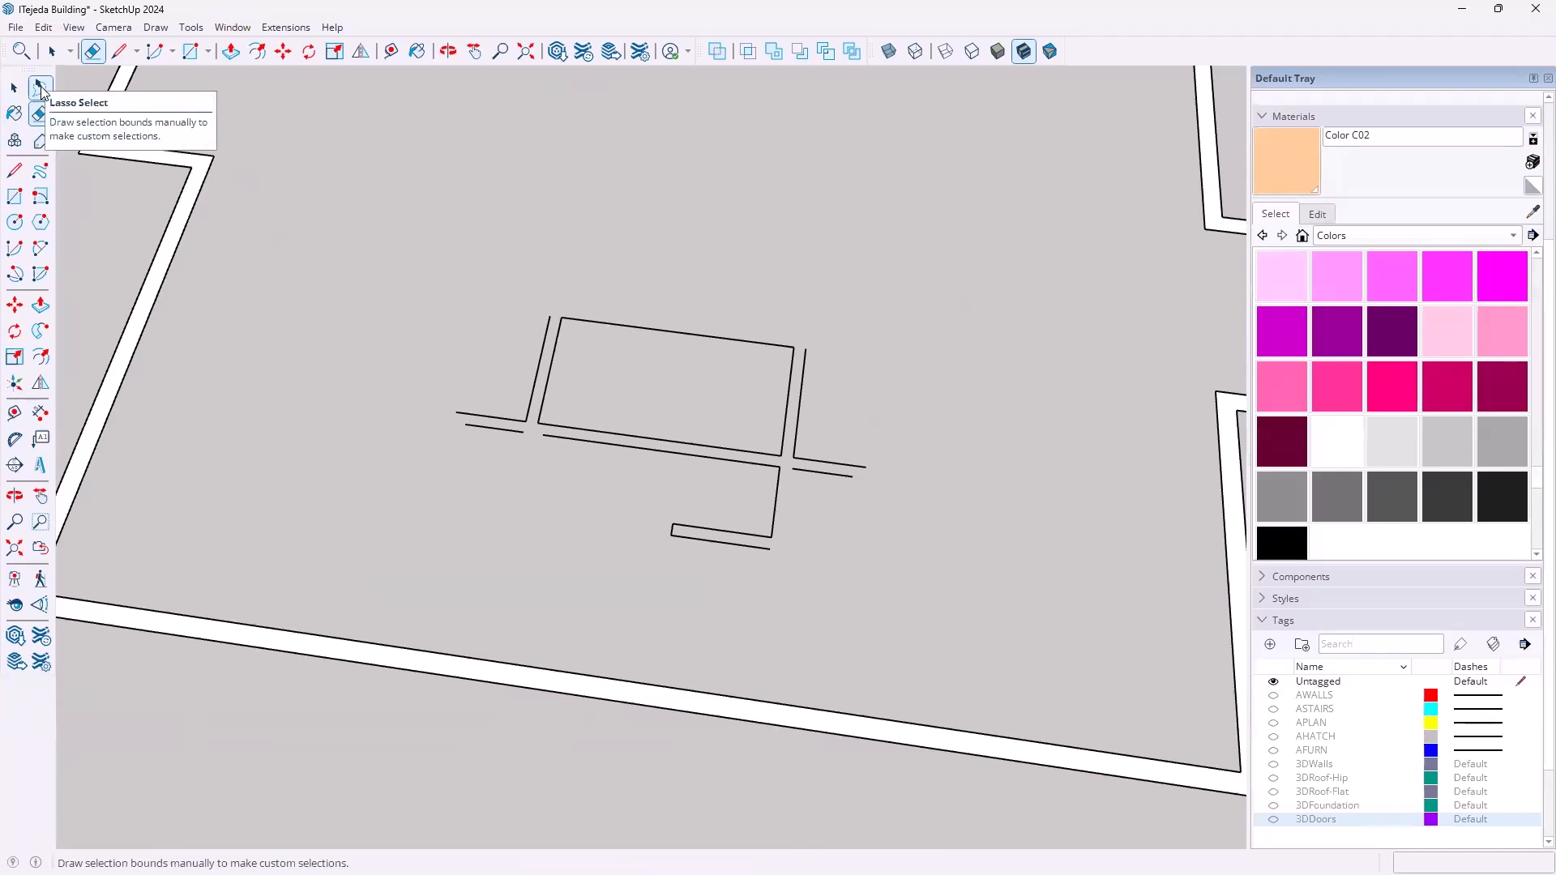
# Lasso-select the leftover interior partition lines in the middle of the plan and delete them
pyautogui.click(41, 88)
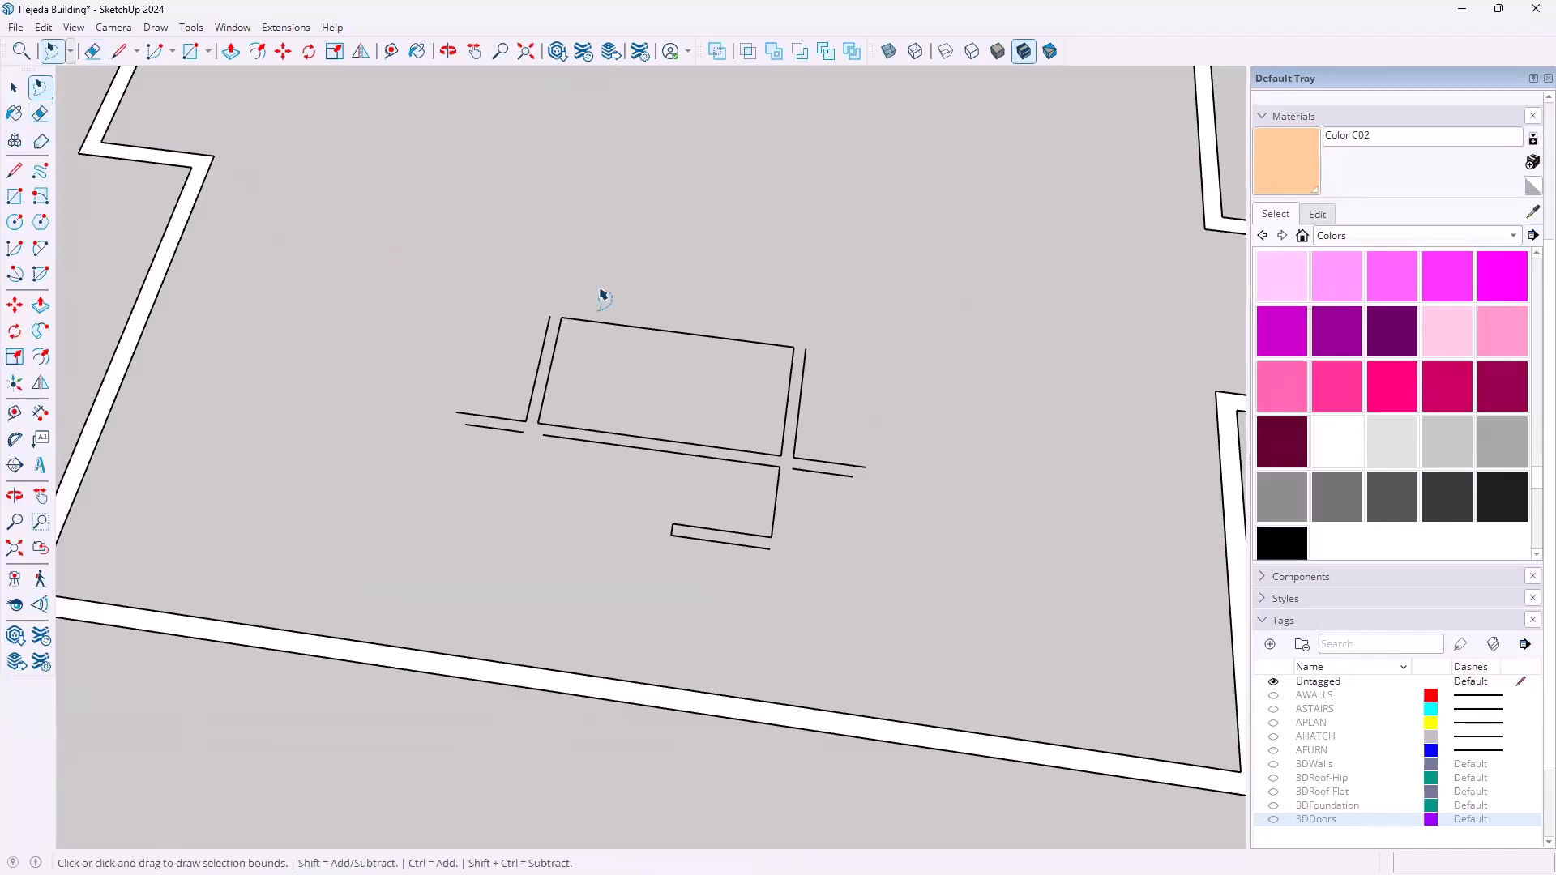
pyautogui.moveTo(665, 294)
pyautogui.mouseDown()
pyautogui.moveTo(474, 286)
pyautogui.moveTo(401, 382)
pyautogui.moveTo(475, 528)
pyautogui.moveTo(632, 576)
pyautogui.moveTo(824, 573)
pyautogui.moveTo(986, 497)
pyautogui.moveTo(966, 354)
pyautogui.moveTo(823, 297)
pyautogui.mouseUp()
pyautogui.press('Delete')
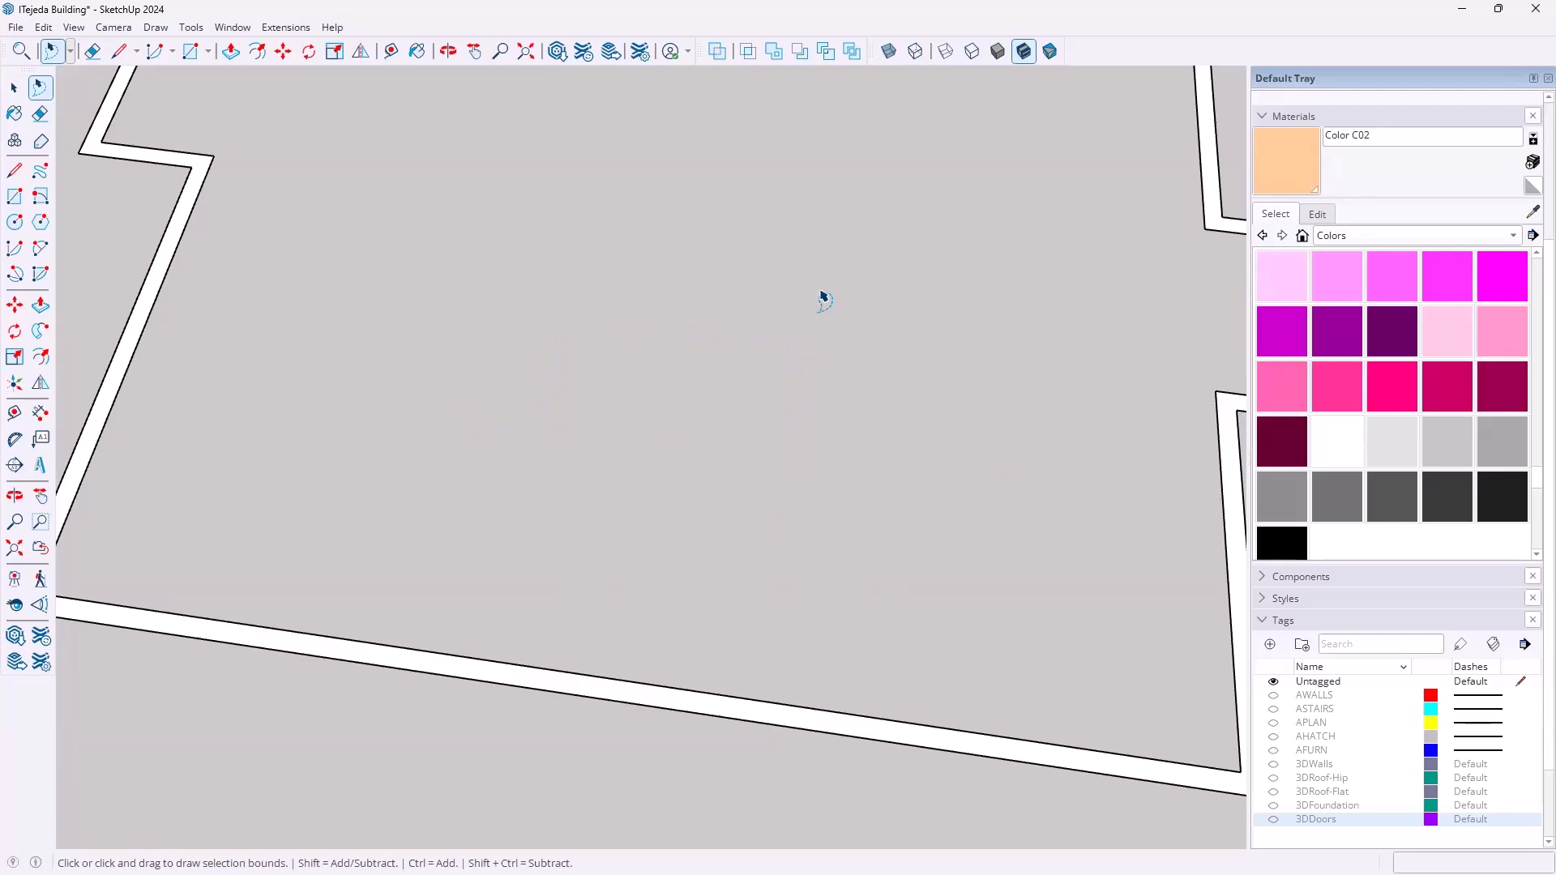
# Close the gap in the long exterior wall by moving one wall end 5' to meet the other, and erase the seam edge
pyautogui.scroll(-4, 823, 298)
pyautogui.press('space')
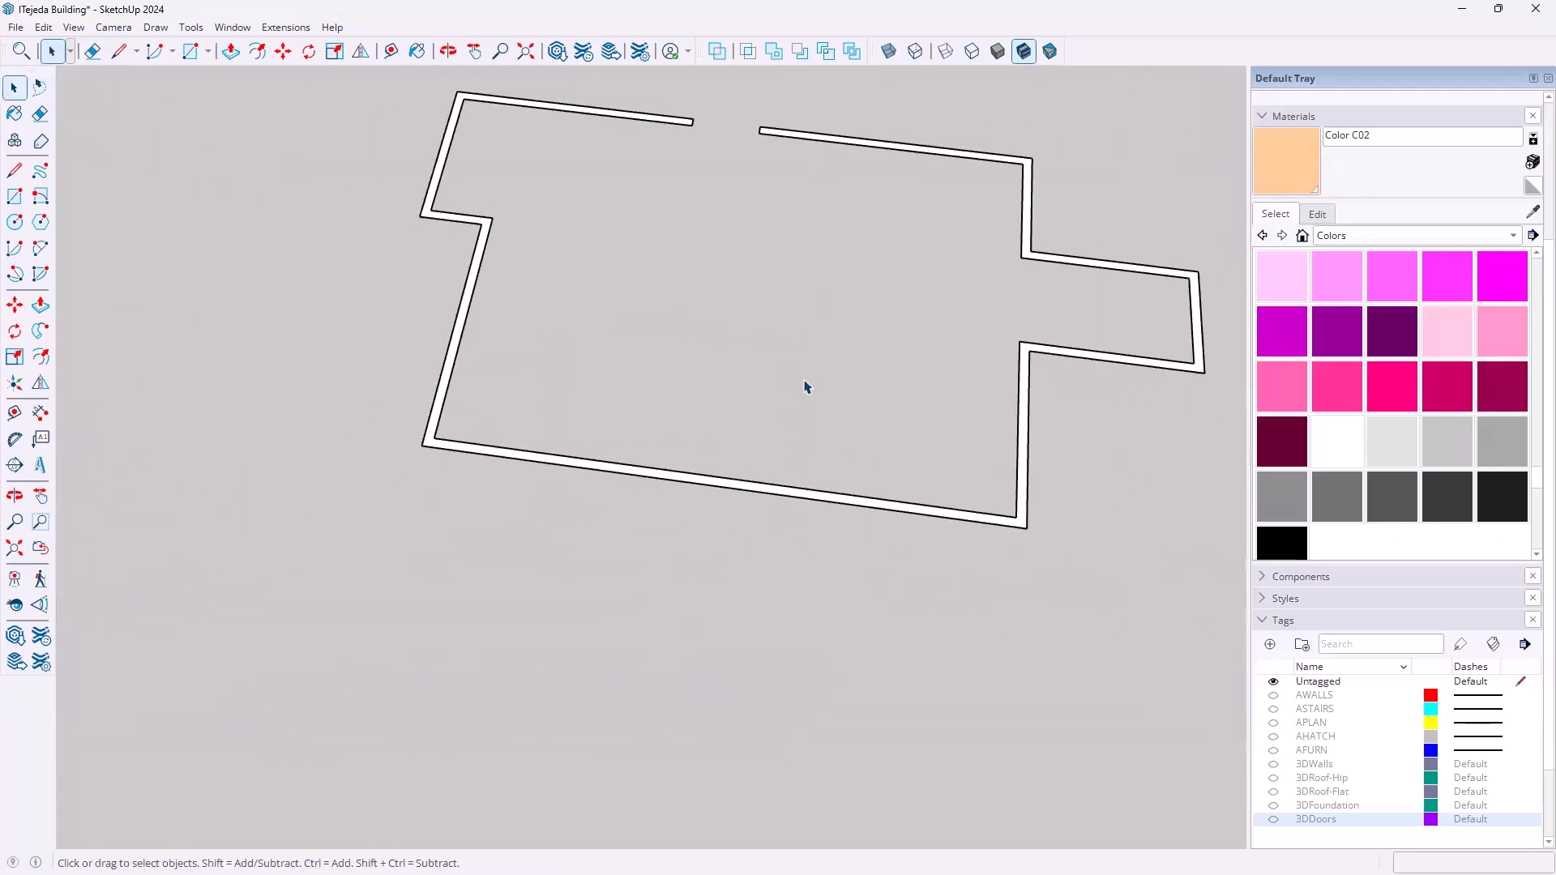
pyautogui.moveTo(825, 367); pyautogui.dragTo(726, 375, button='middle')
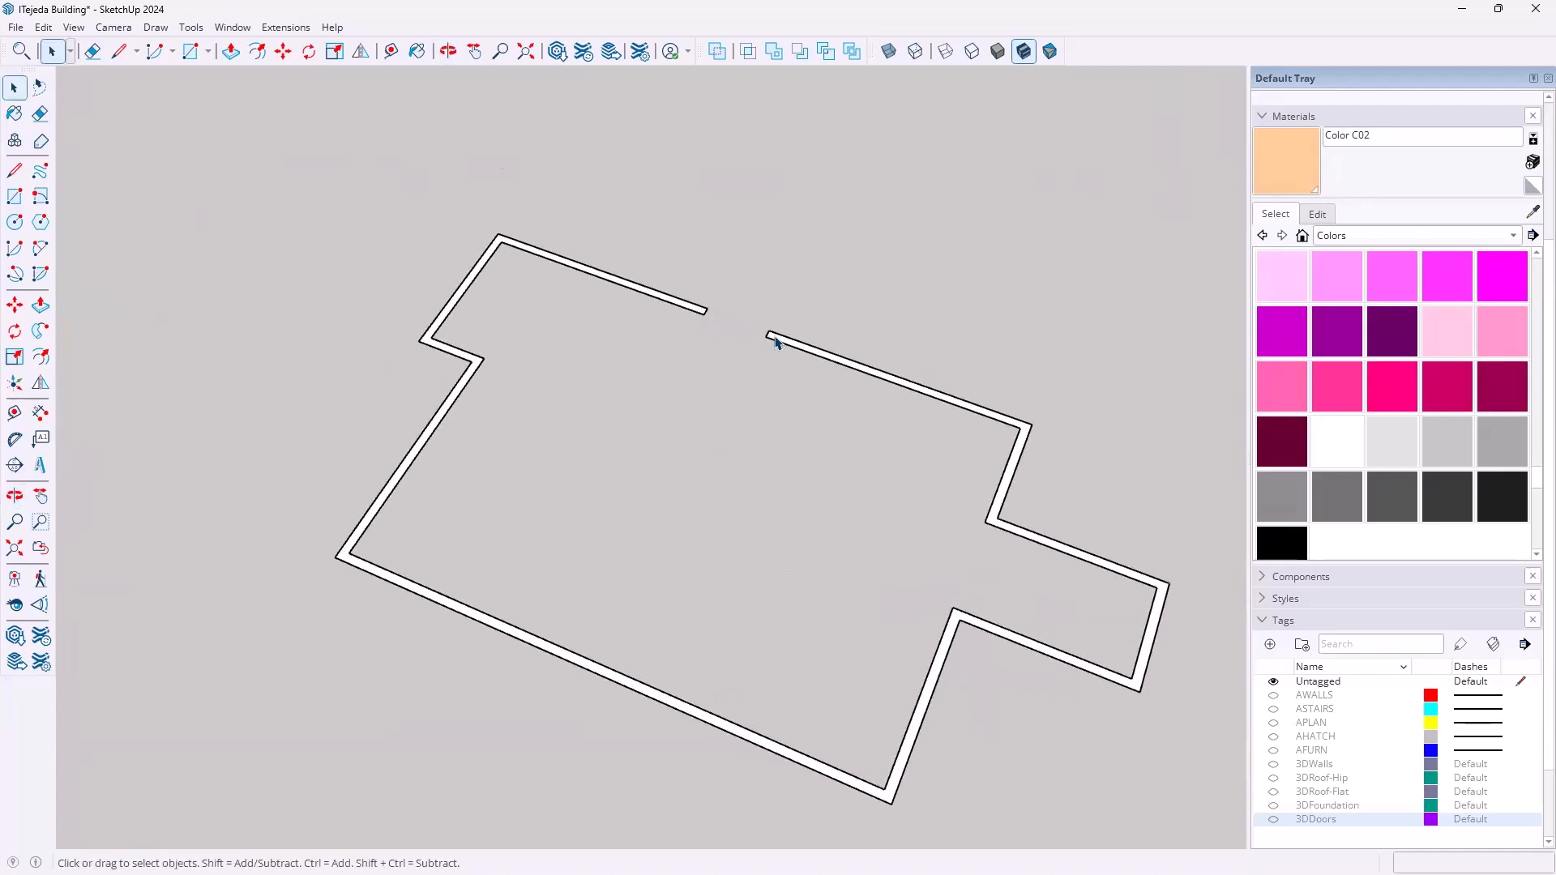
pyautogui.scroll(6, 716, 305)
pyautogui.moveTo(577, 378); pyautogui.dragTo(678, 476, button='middle')
pyautogui.moveTo(600, 508); pyautogui.dragTo(473, 462, button='middle')
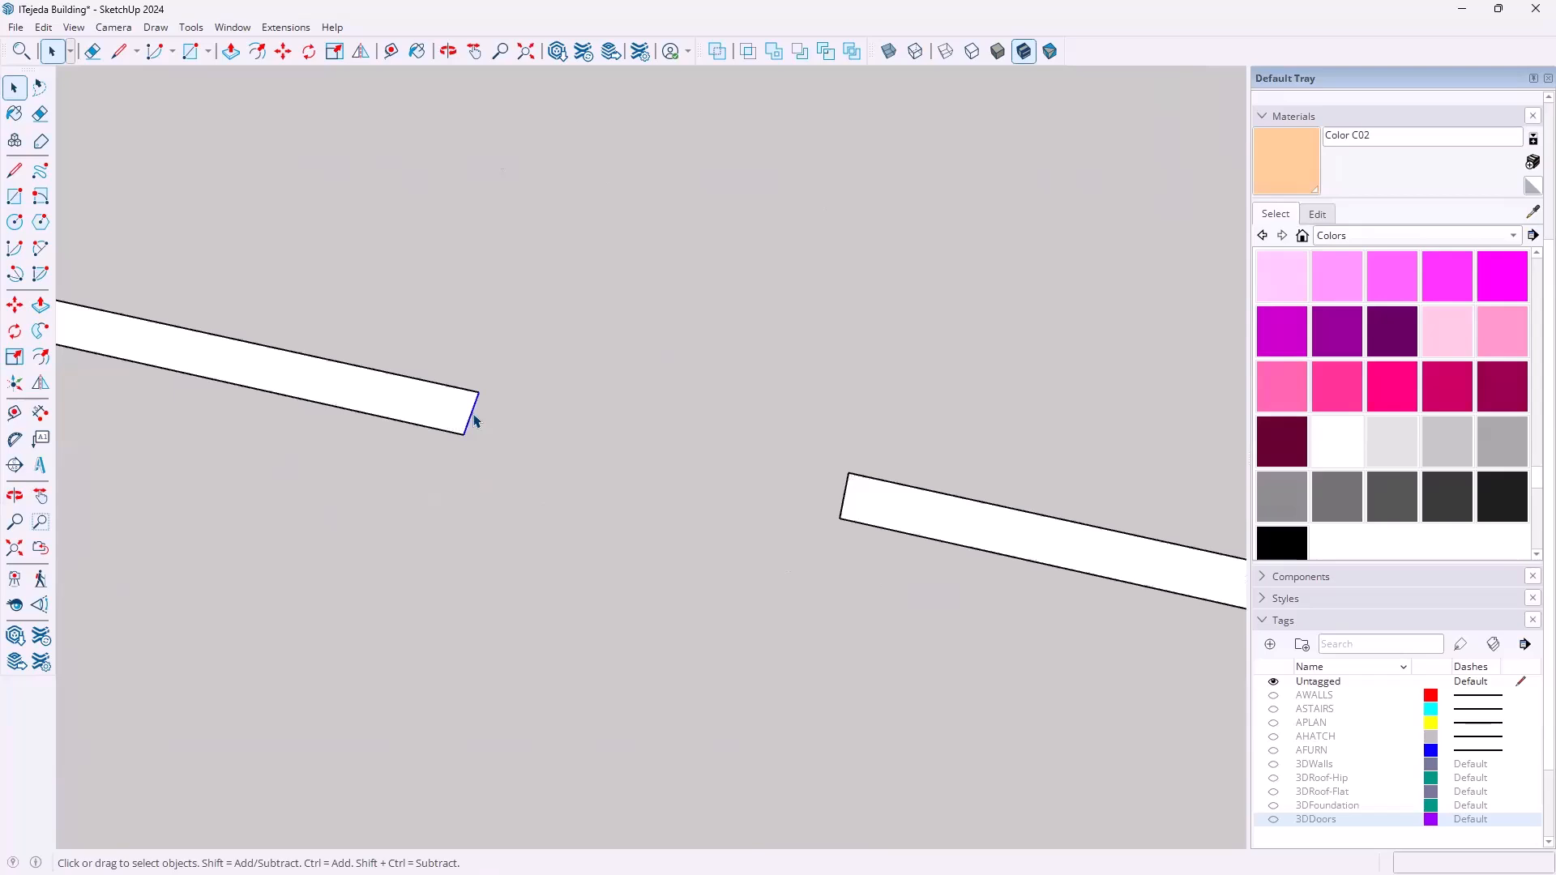
pyautogui.press('m')
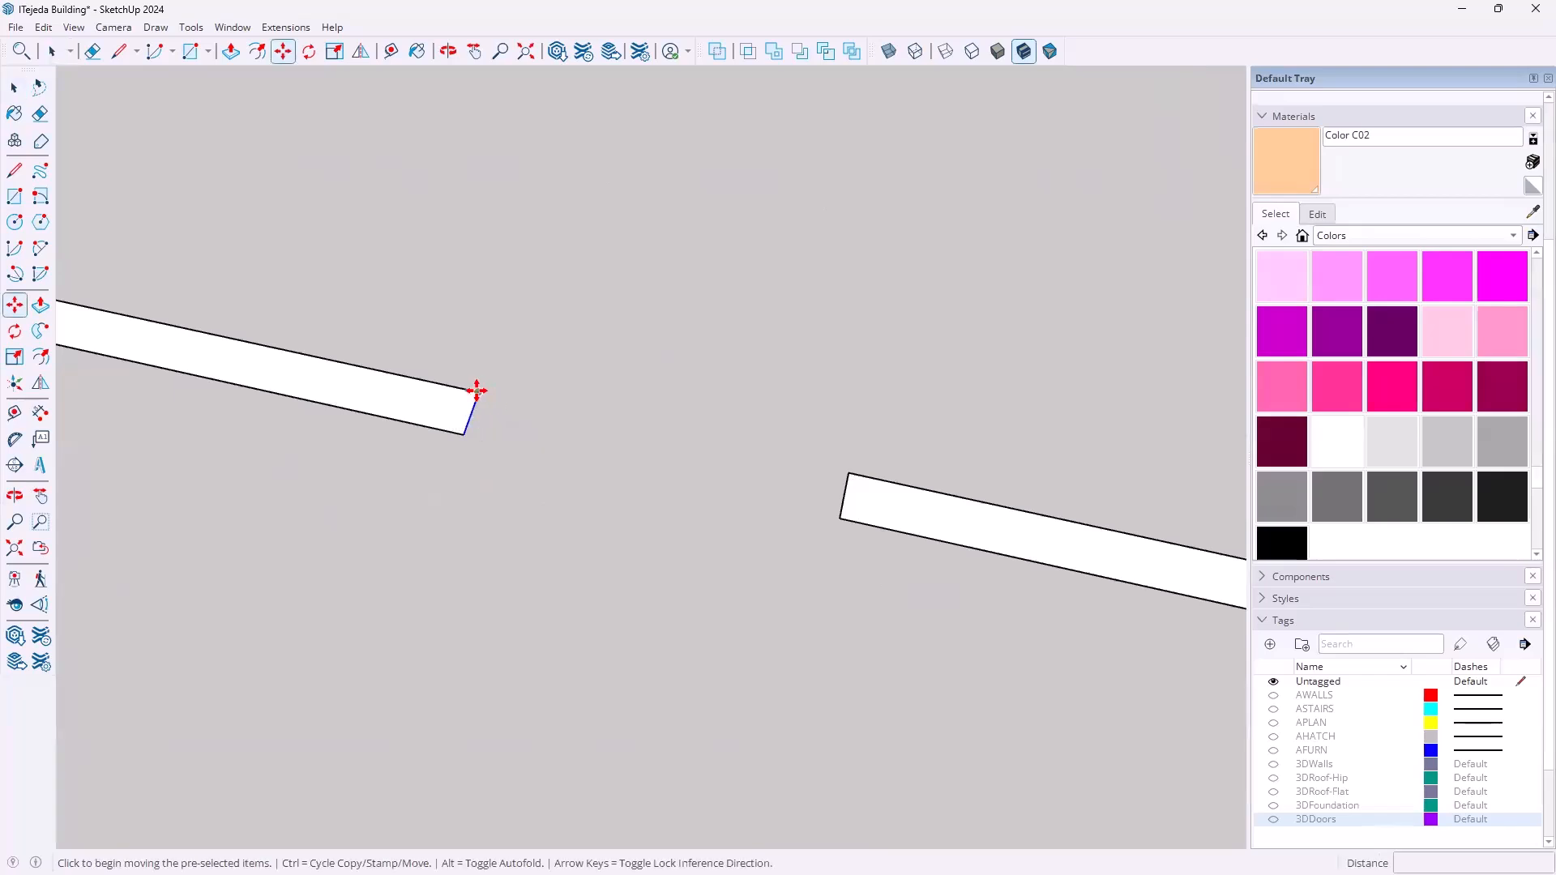
pyautogui.click(480, 393)
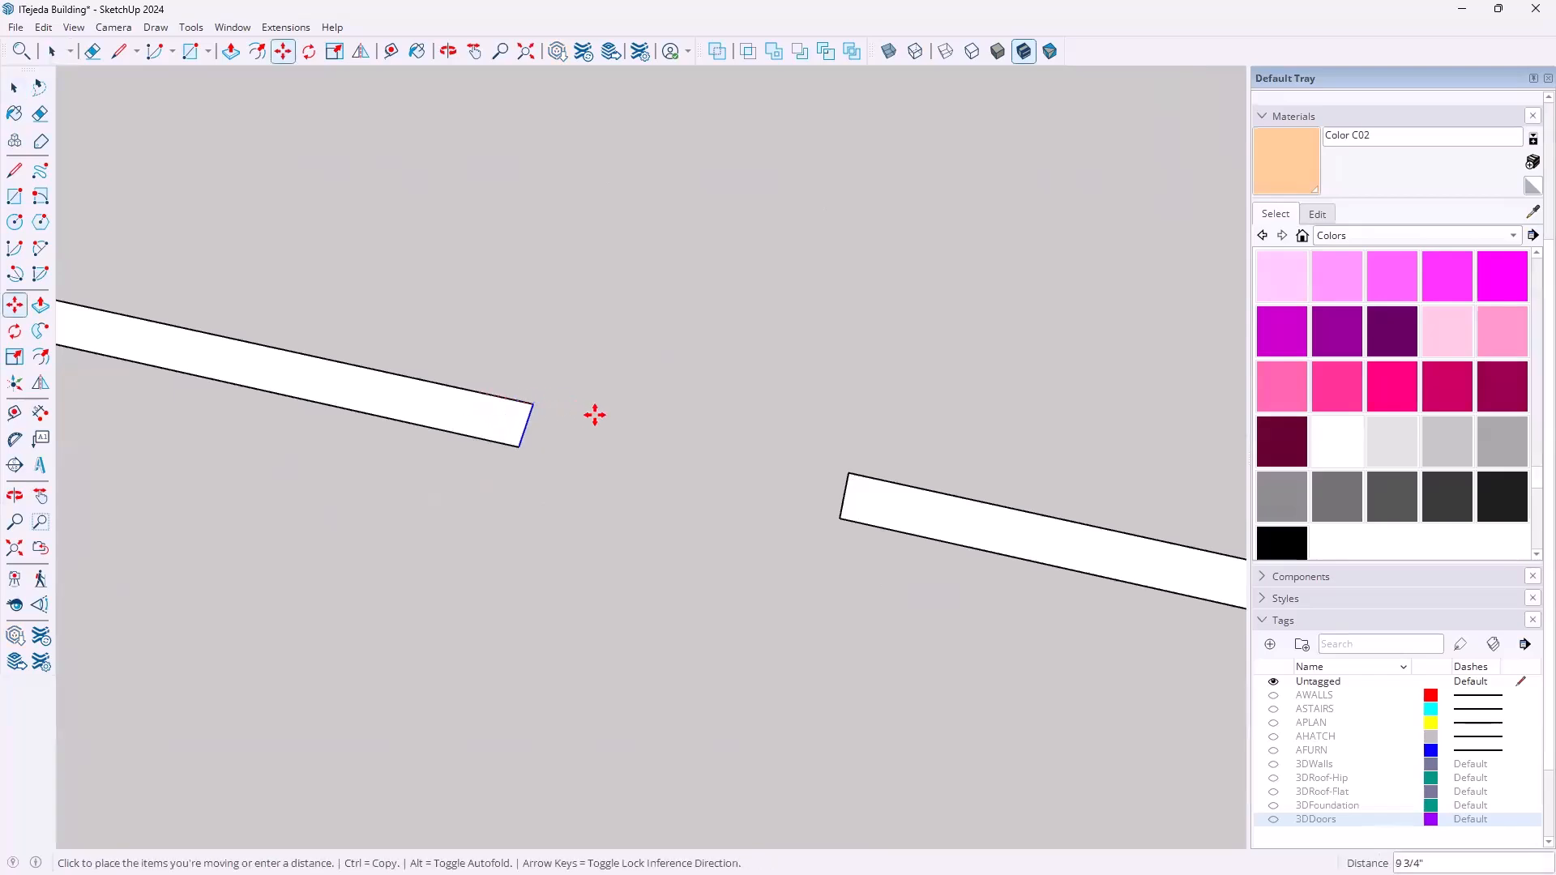
pyautogui.click(848, 473)
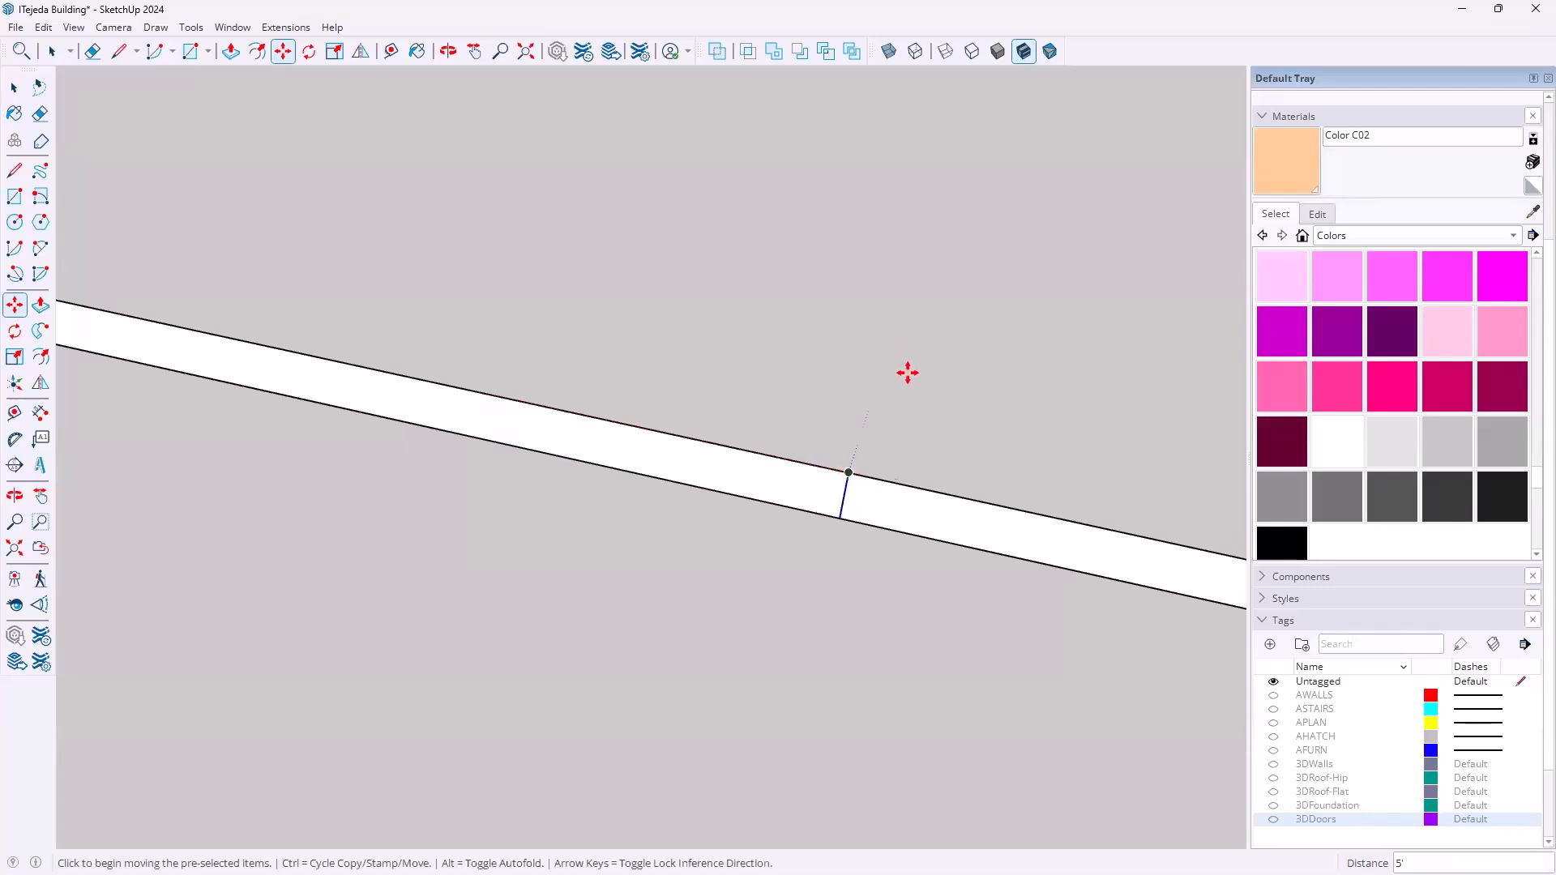
pyautogui.press('e')
pyautogui.click(844, 491)
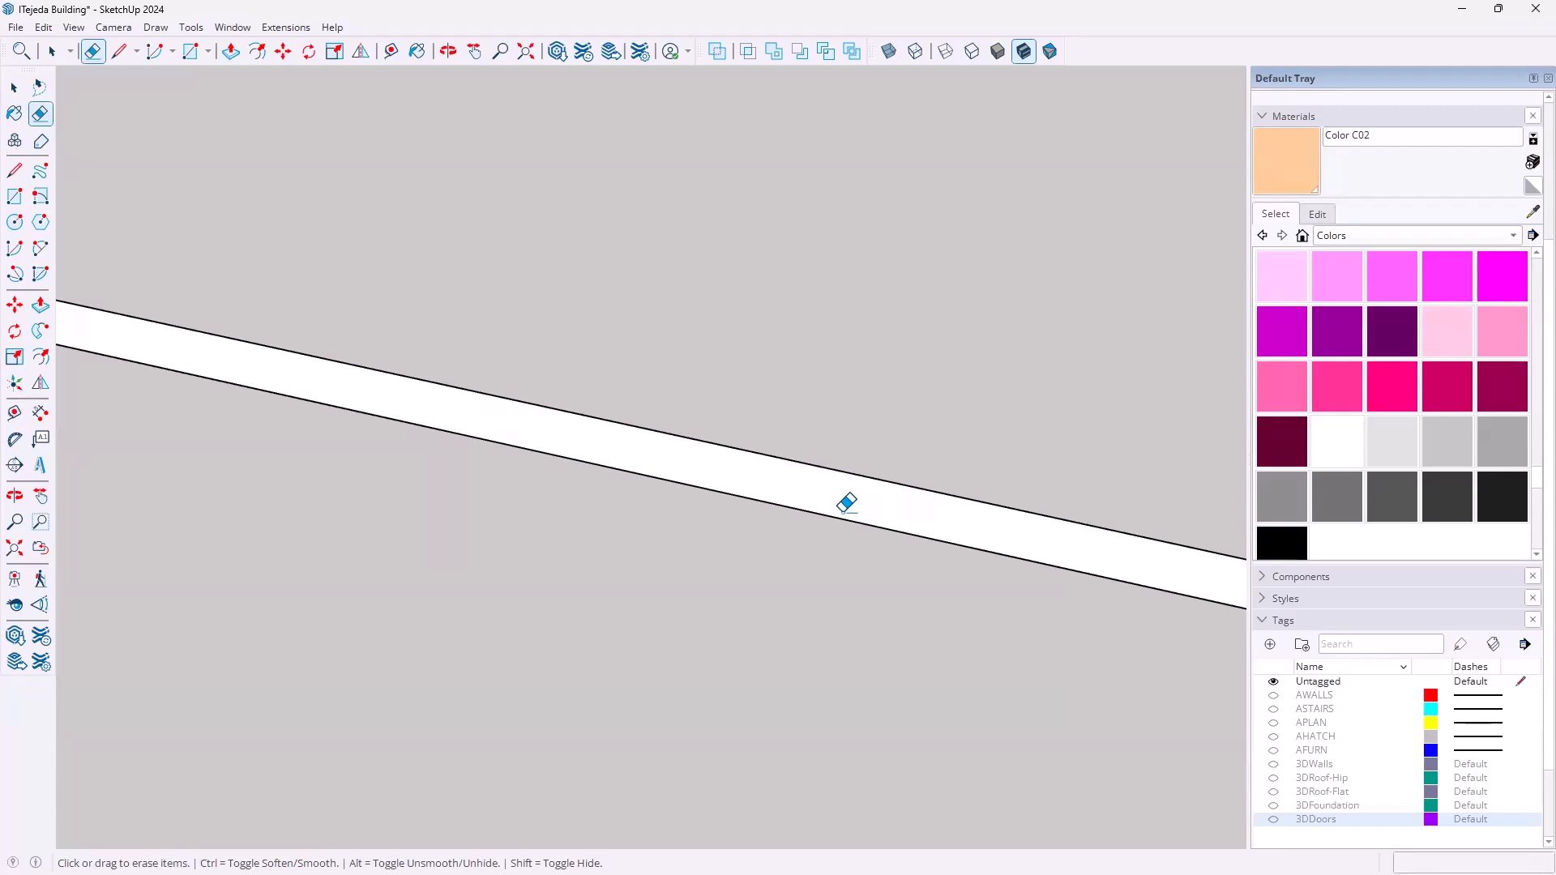
# Push/Pull the closed exterior wall outline up to a height of 10'
pyautogui.press('p')
pyautogui.click(819, 509)
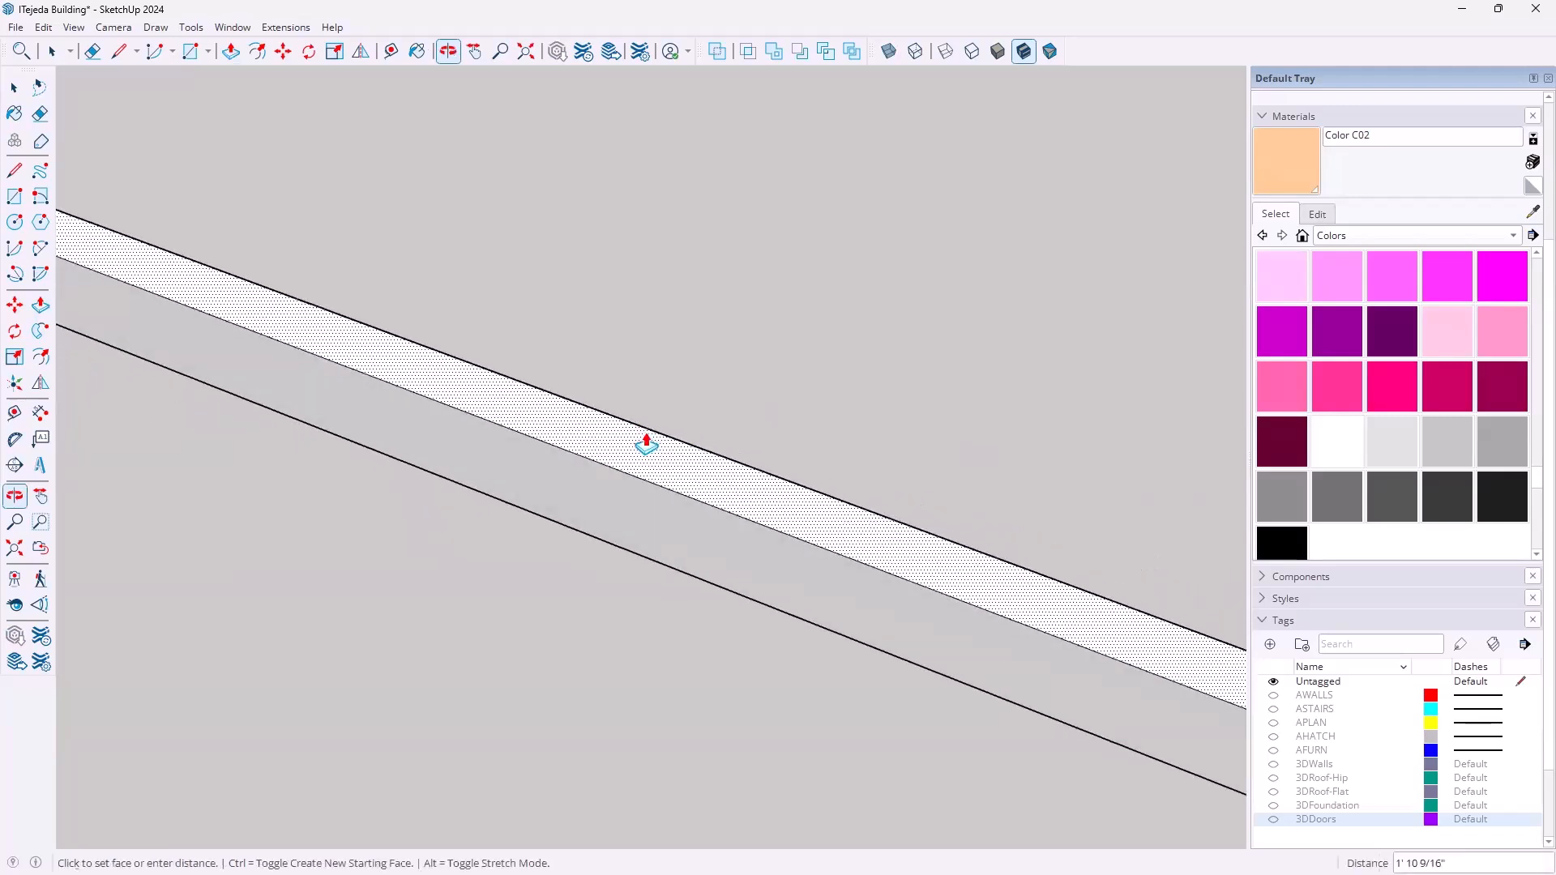
pyautogui.press('Escape')
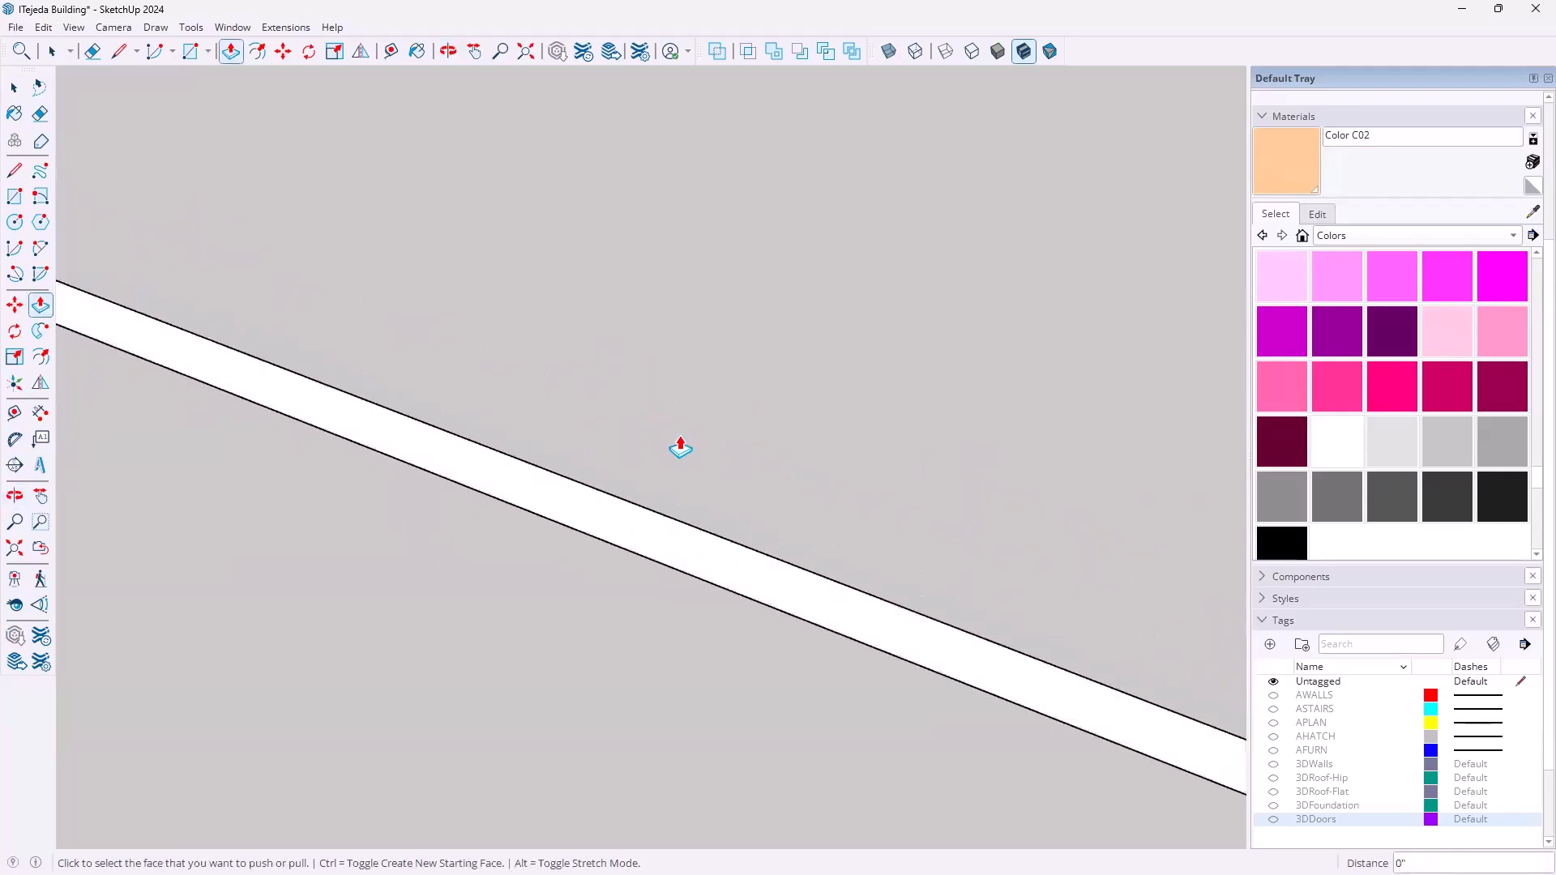
pyautogui.scroll(-5, 682, 446)
pyautogui.moveTo(765, 538); pyautogui.dragTo(702, 546, button='middle')
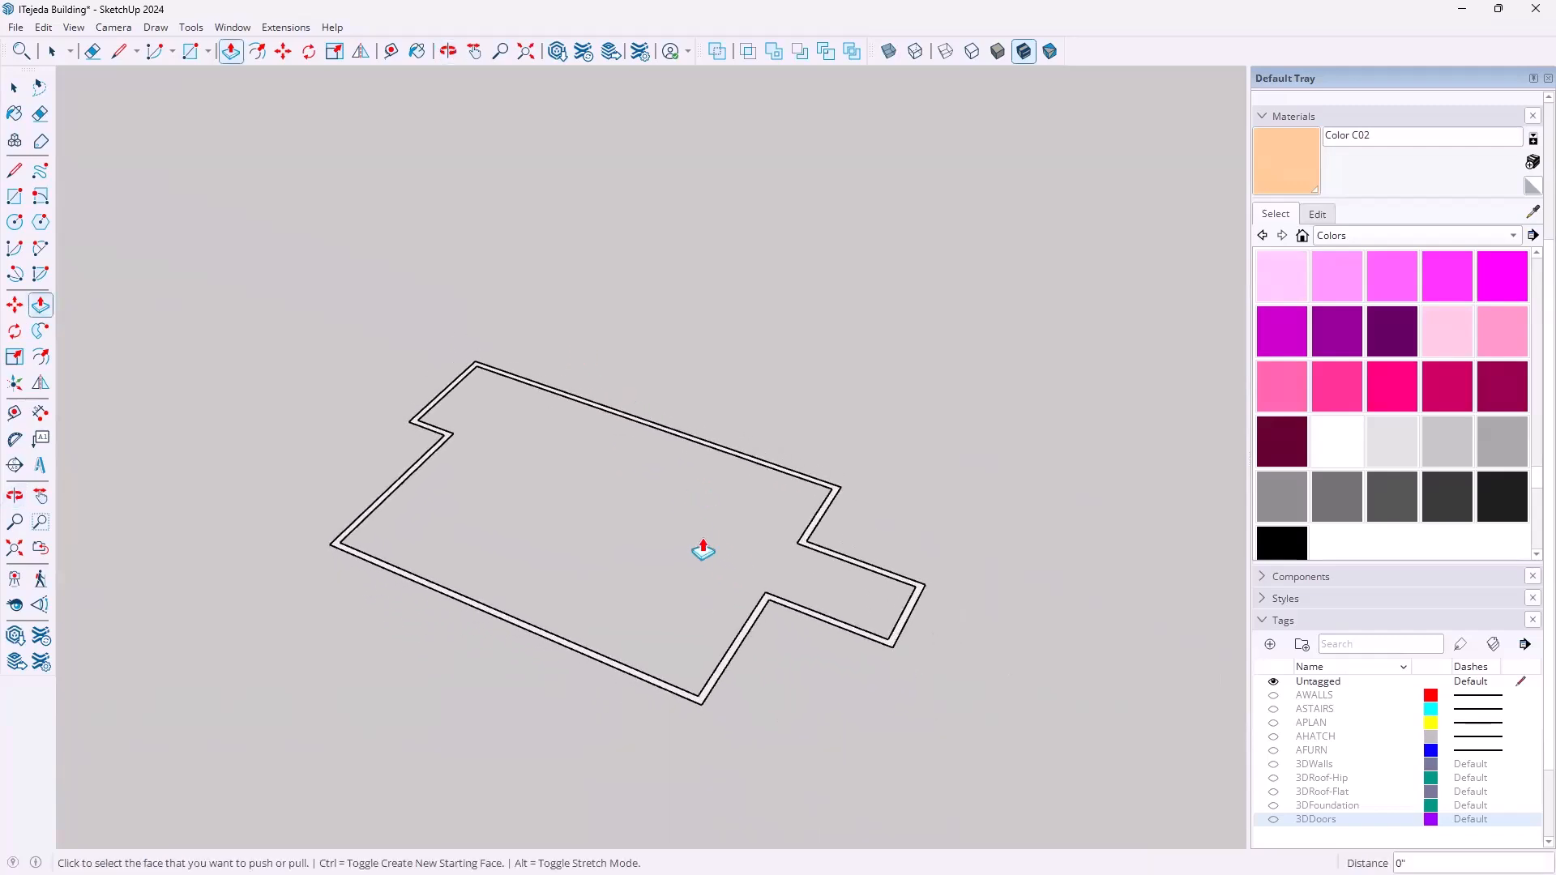
pyautogui.scroll(3, 704, 550)
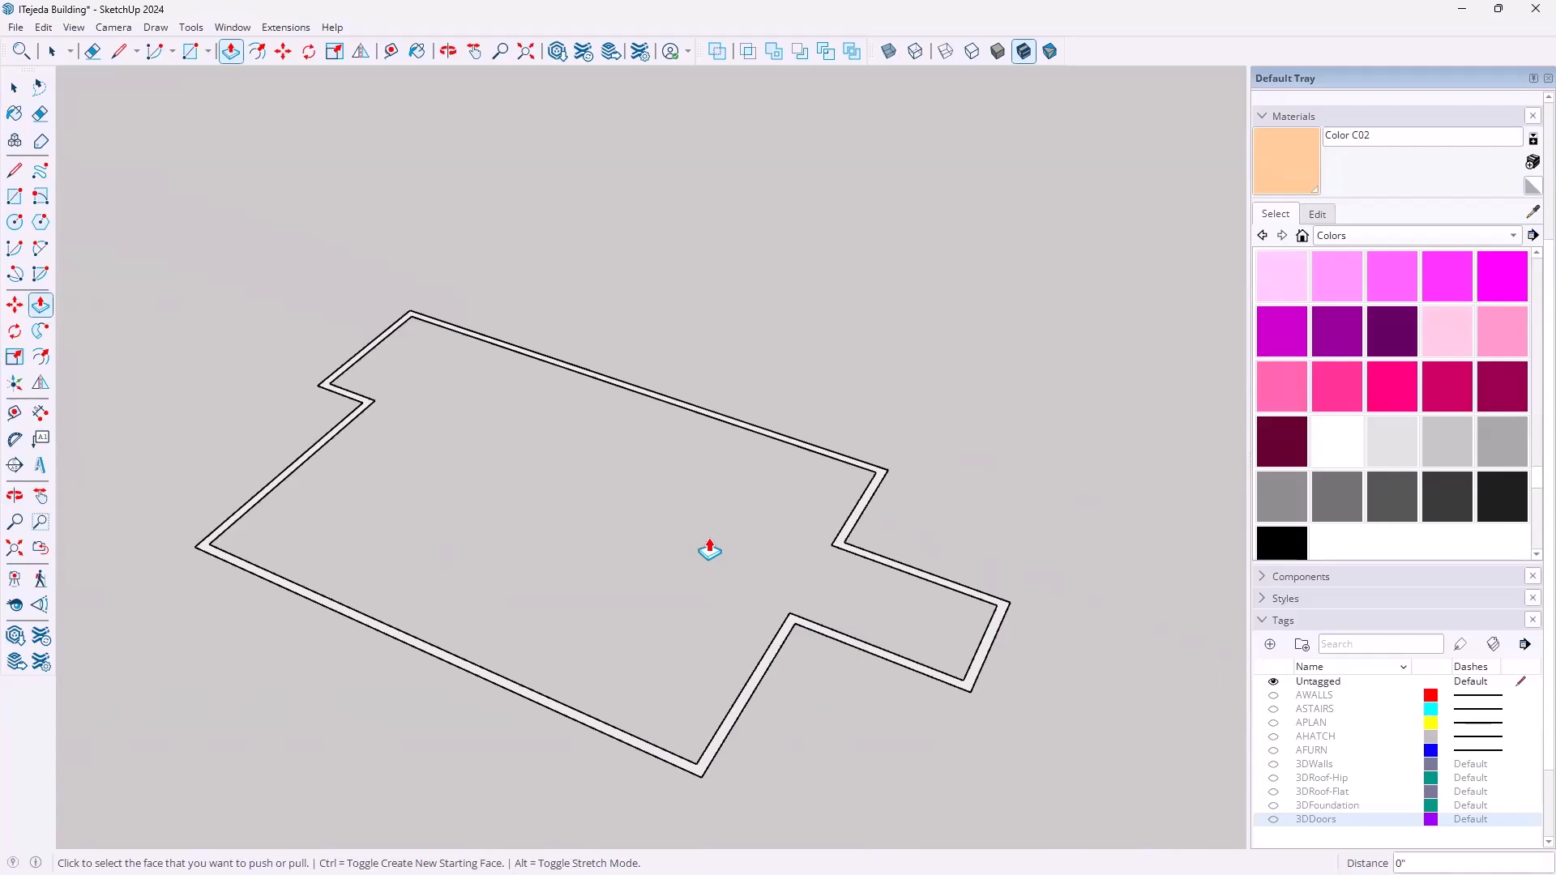
pyautogui.click(754, 693)
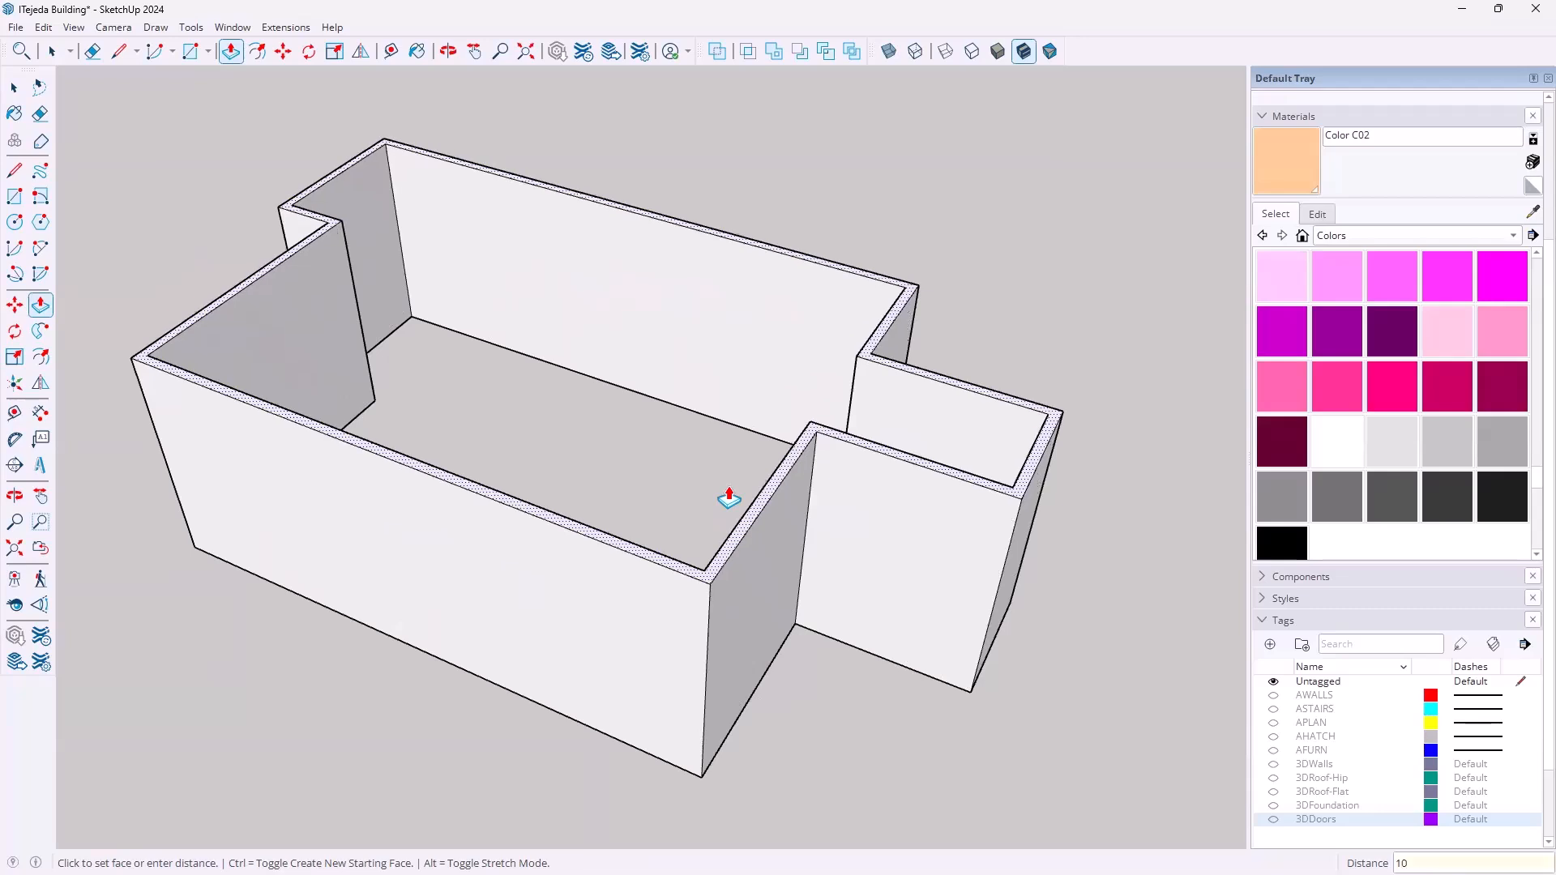
pyautogui.press('Return')
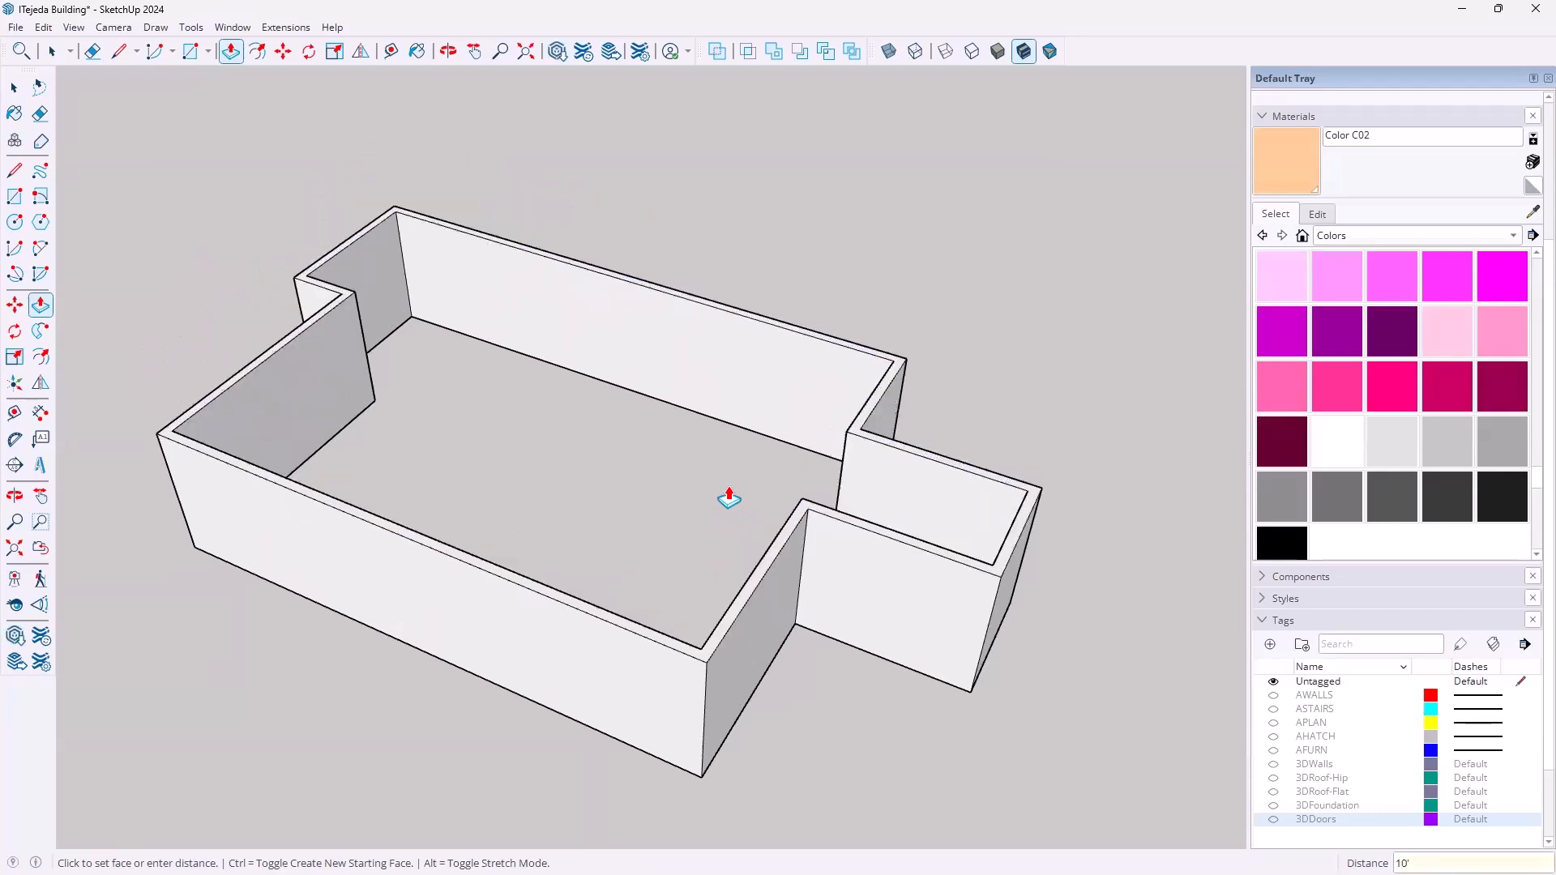
pyautogui.press('space')
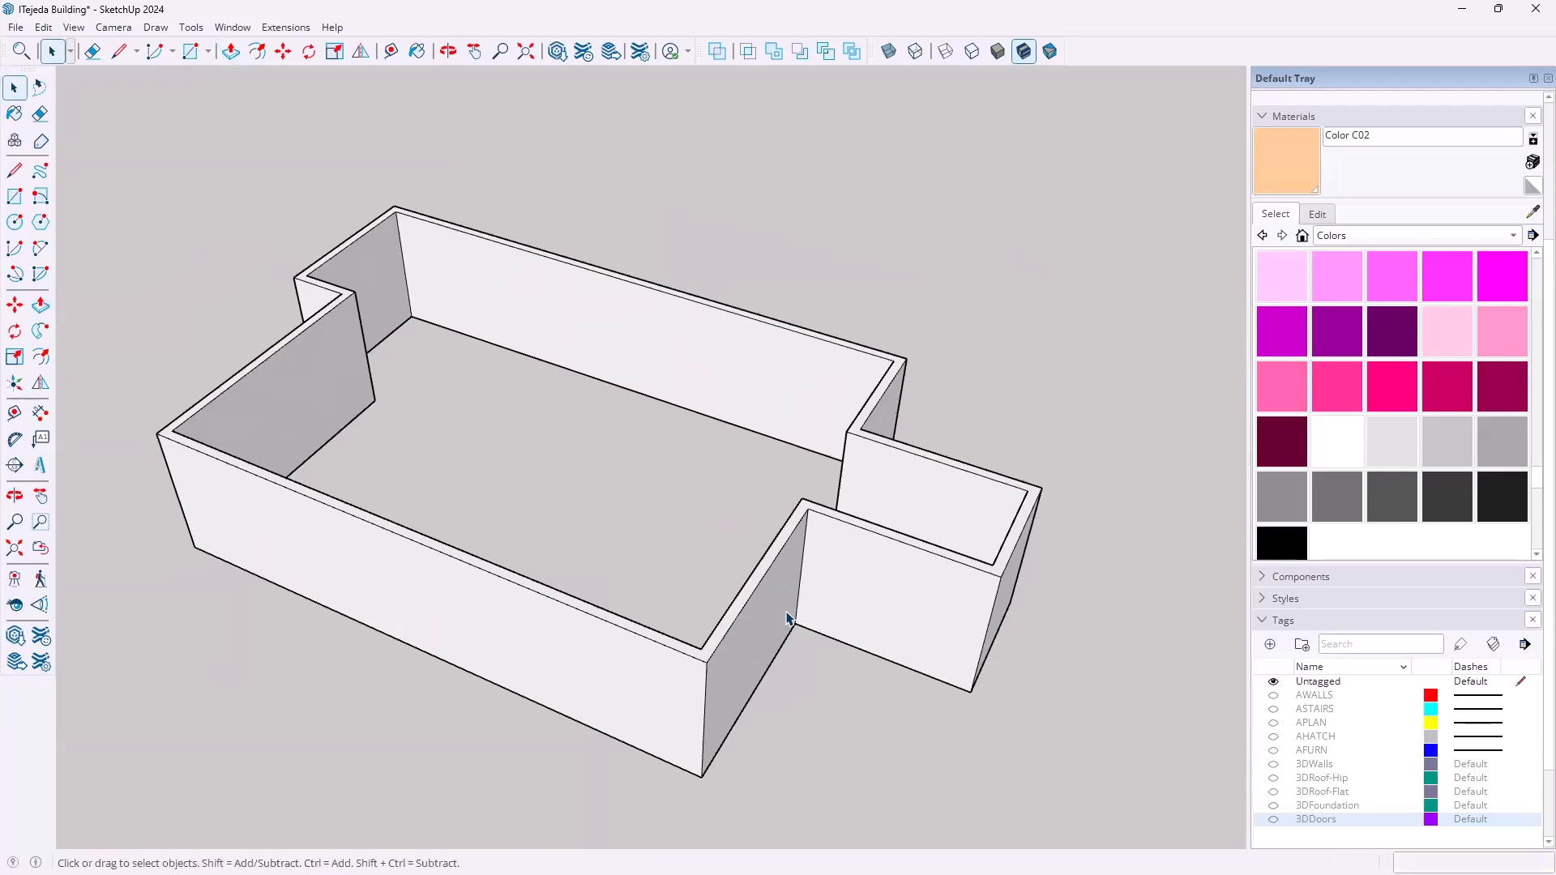
# Select all the connected geometry of the raised exterior walls and make it a group
pyautogui.moveTo(771, 646); pyautogui.dragTo(302, 399, button='middle')
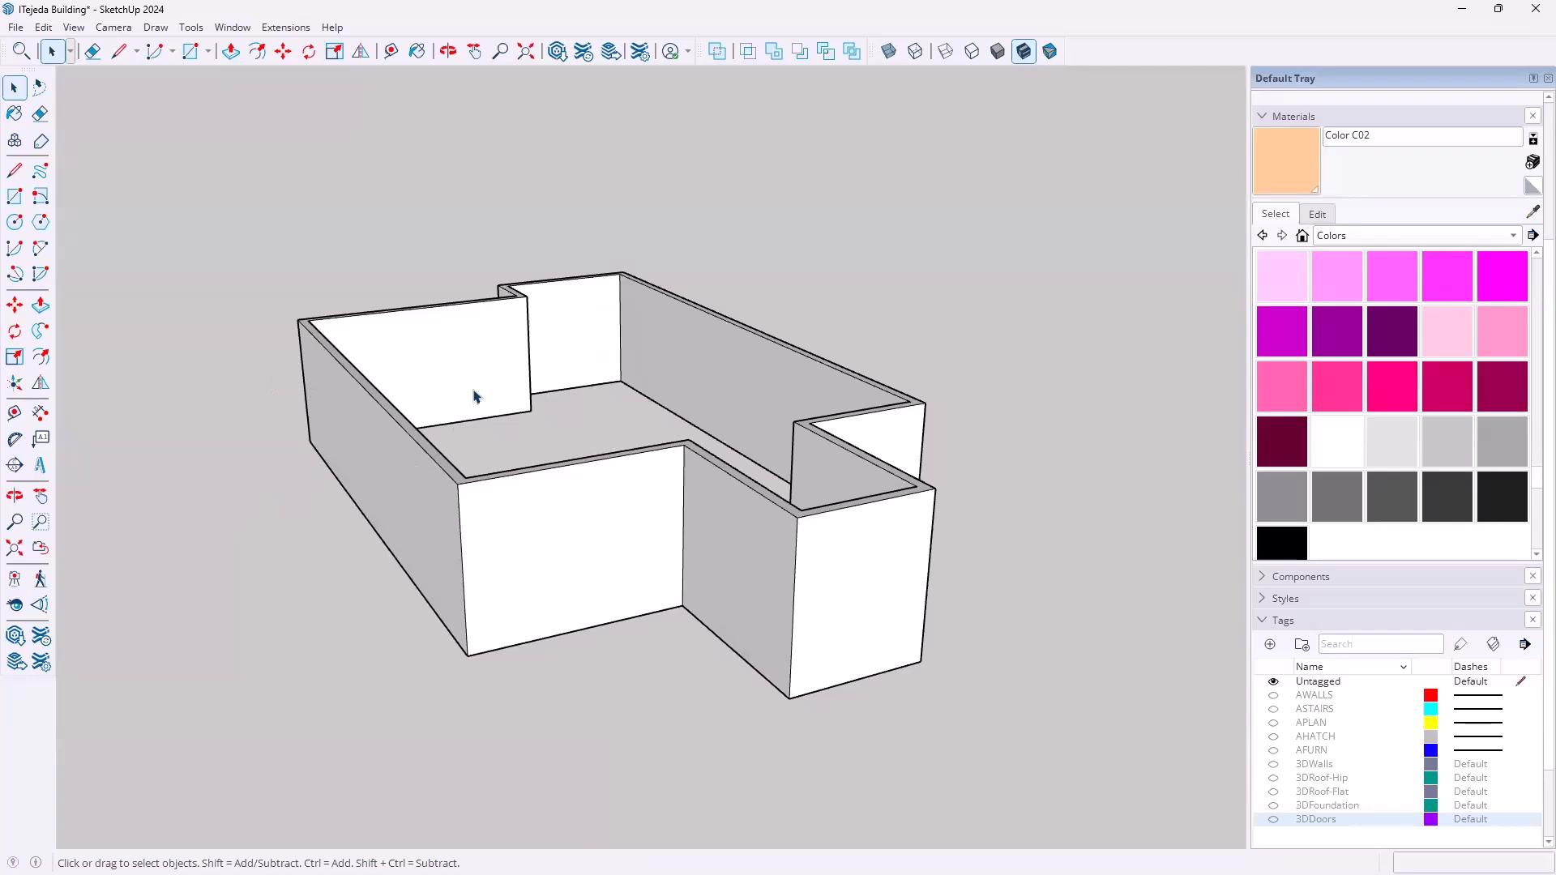
pyautogui.click(420, 342)
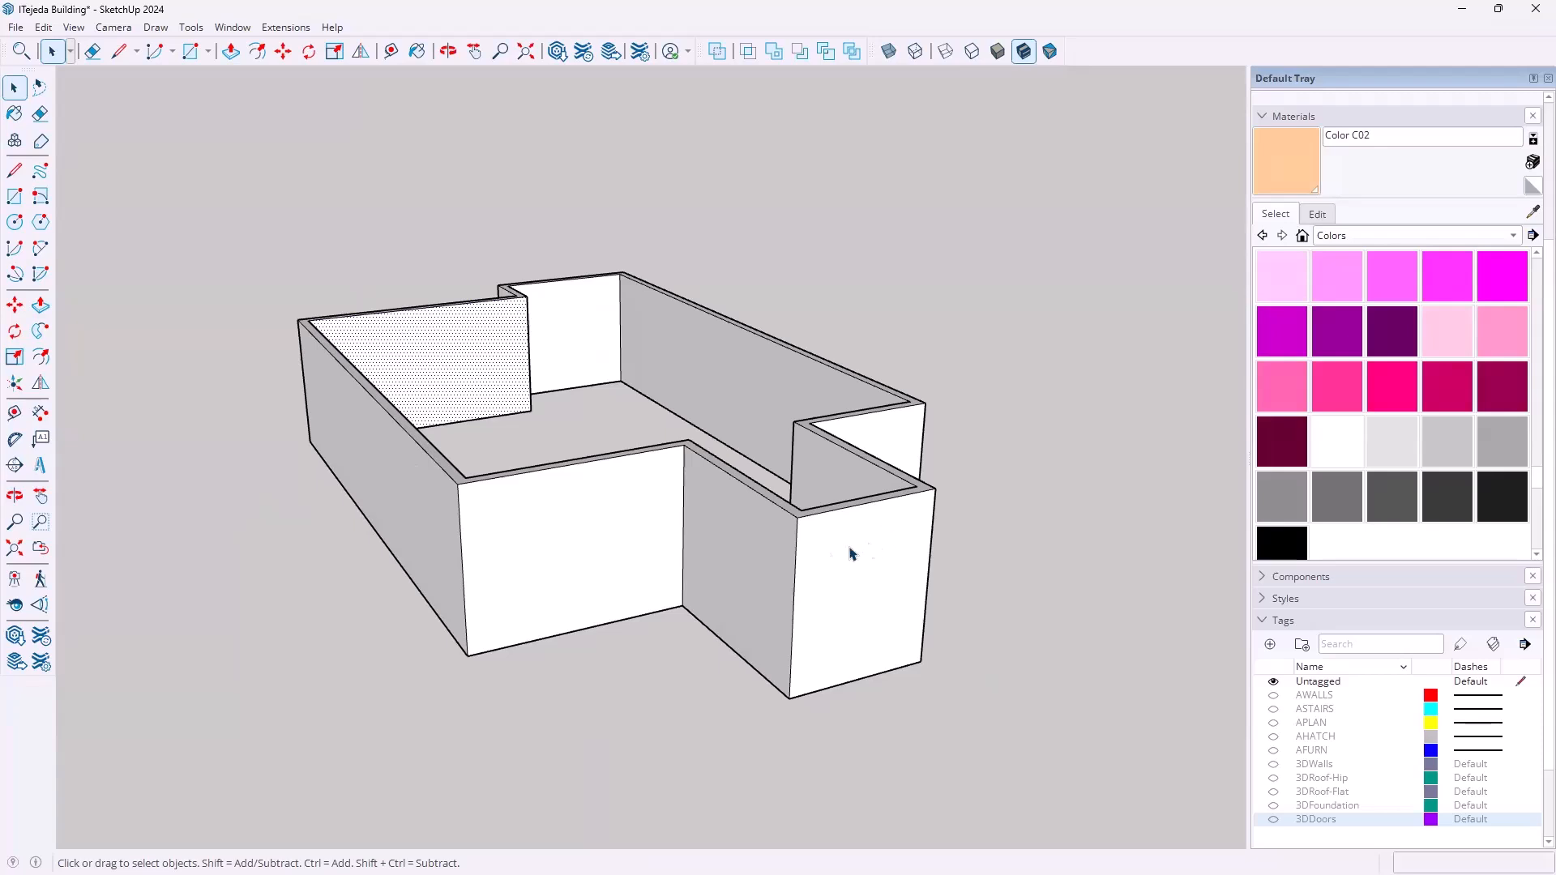
pyautogui.tripleClick(733, 546)
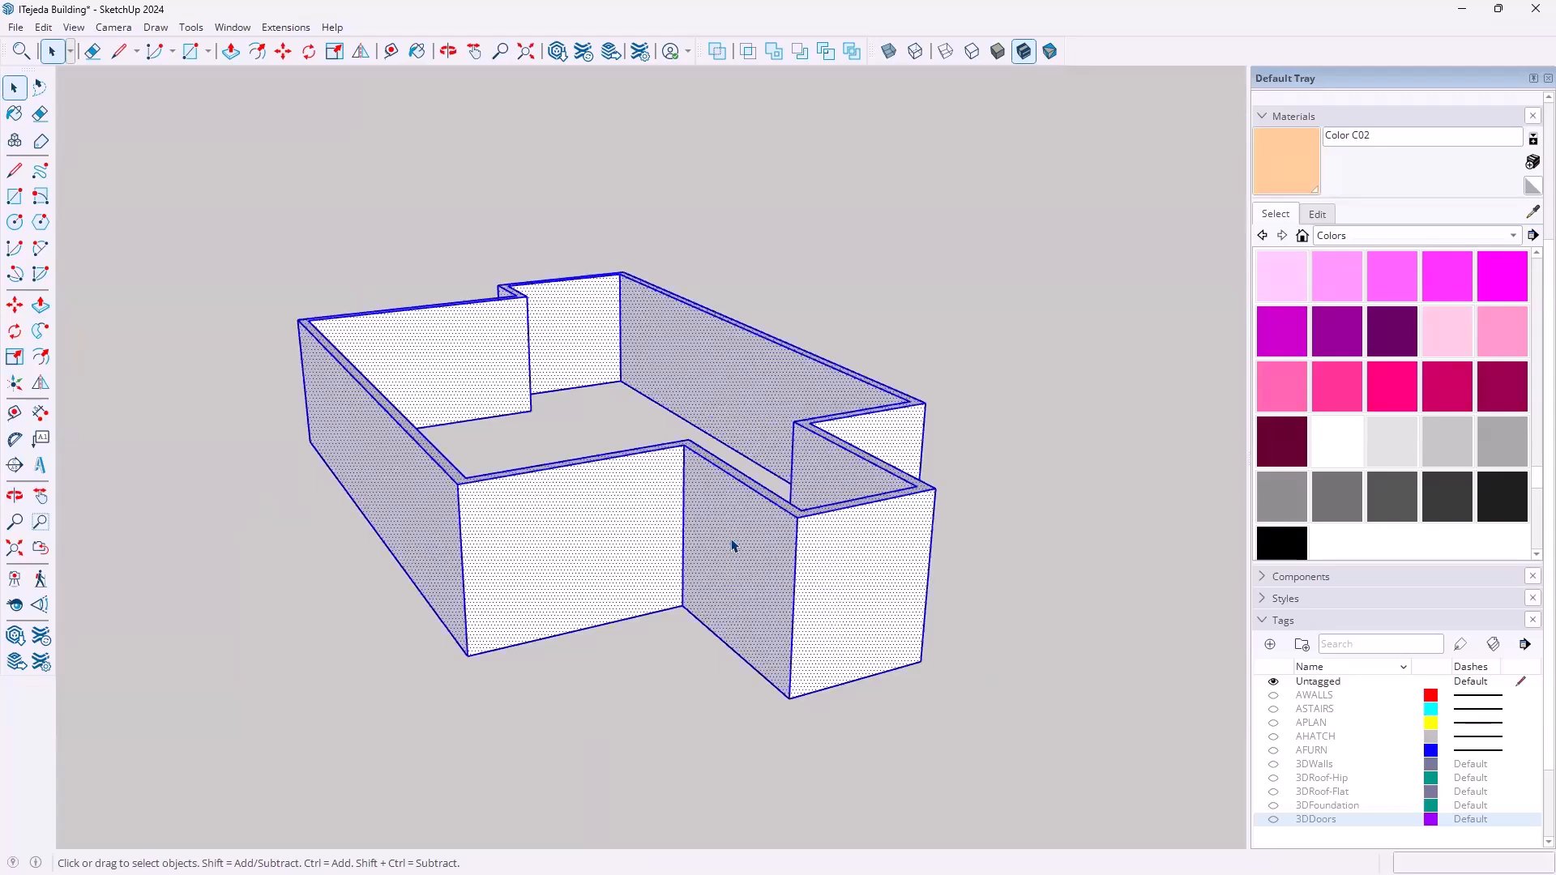
pyautogui.rightClick(732, 546)
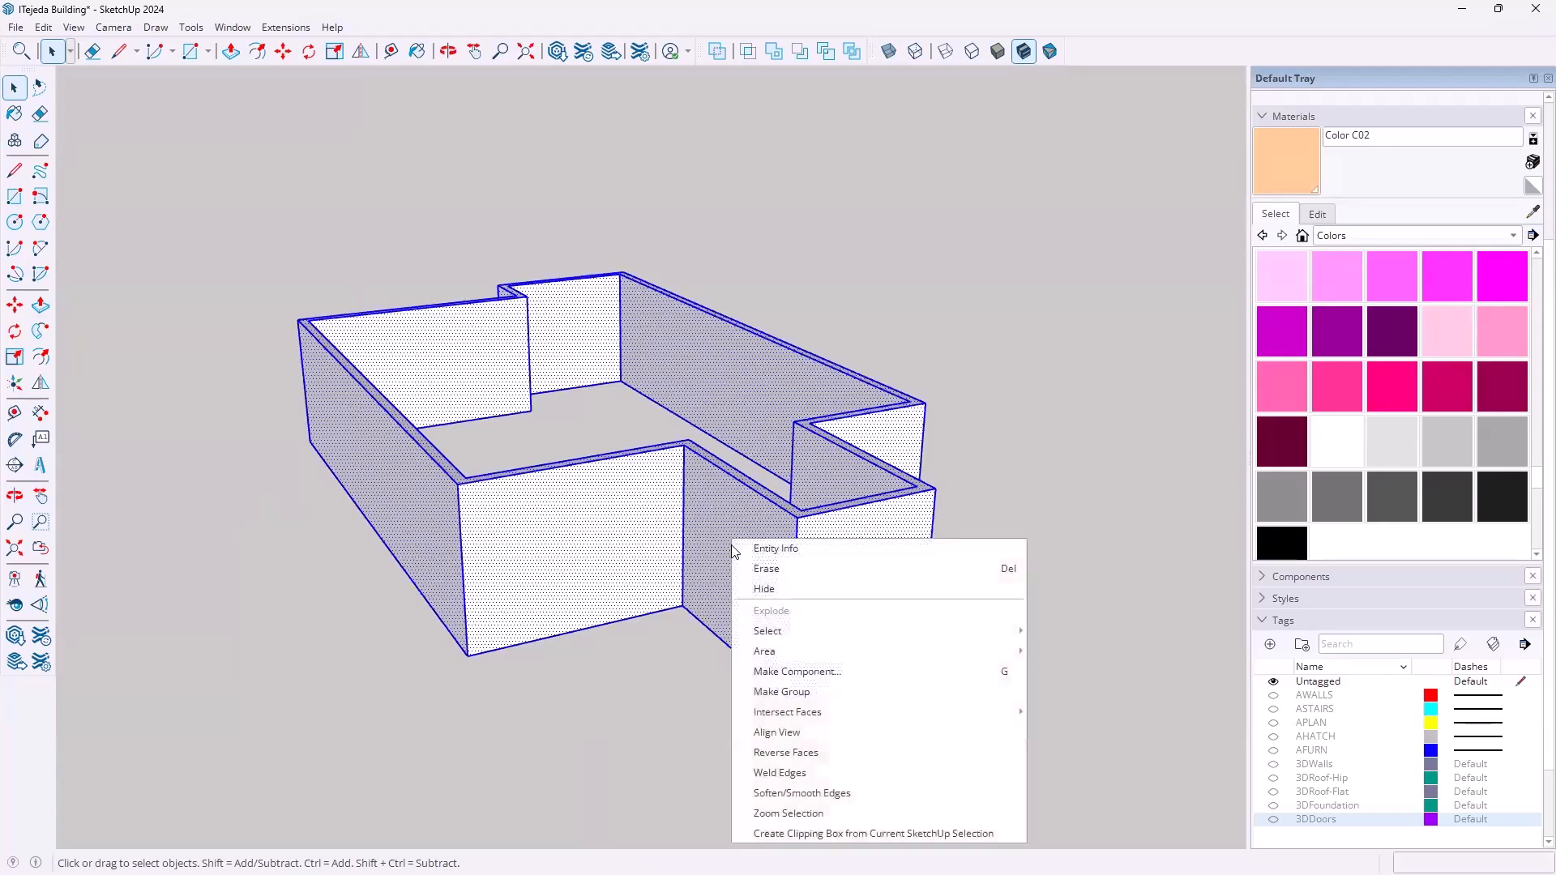
pyautogui.click(778, 693)
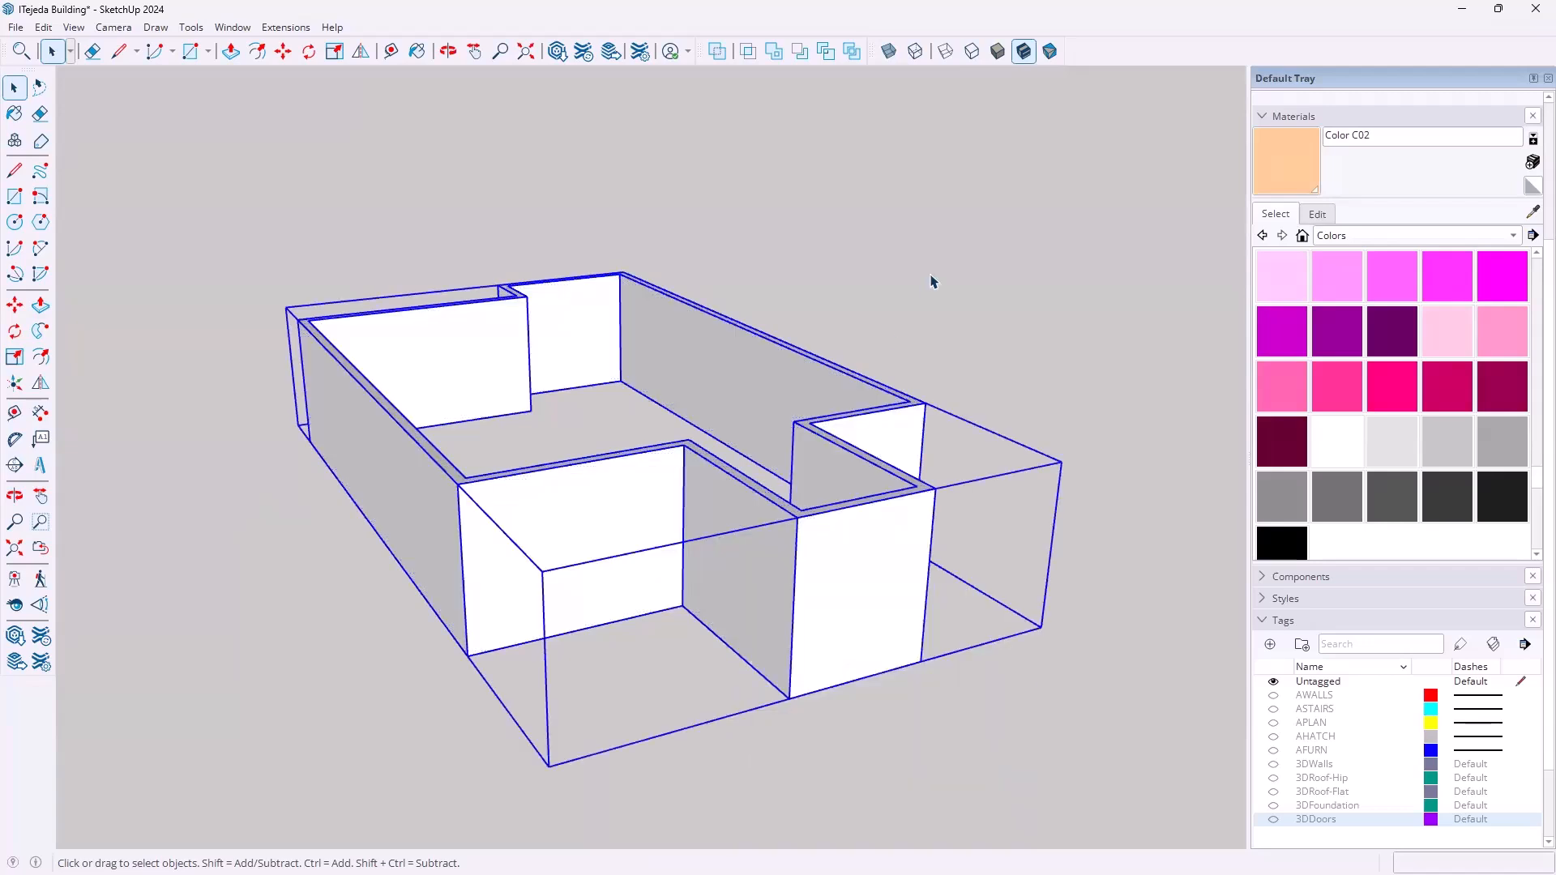
# Unhide the gable roof so it shows together with the grouped walls, and clear the selection
pyautogui.click(42, 28)
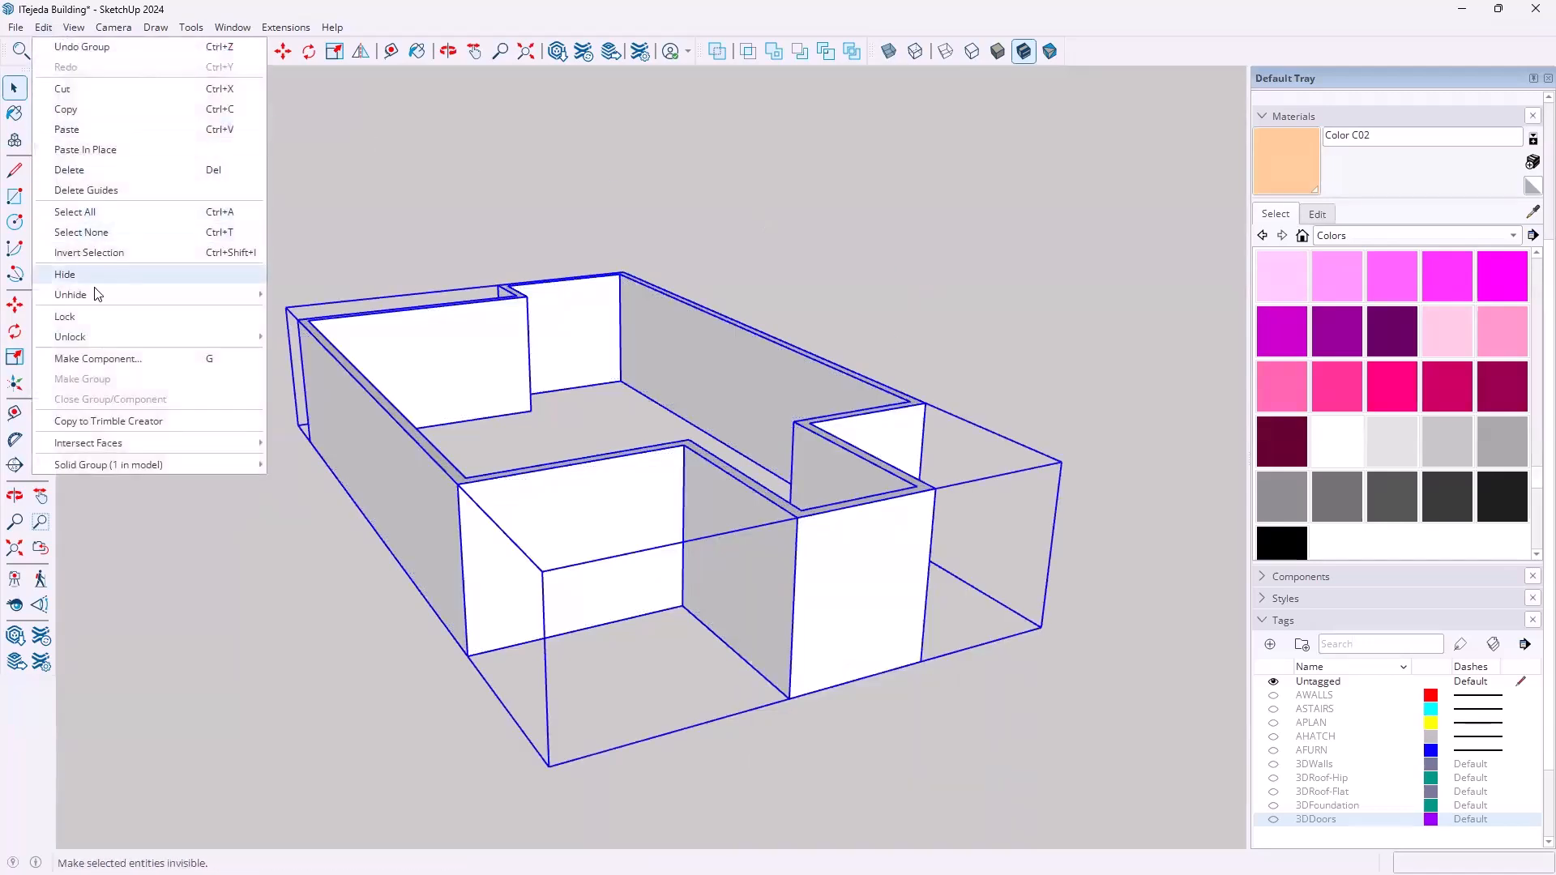
pyautogui.moveTo(90, 291)
pyautogui.click(299, 315)
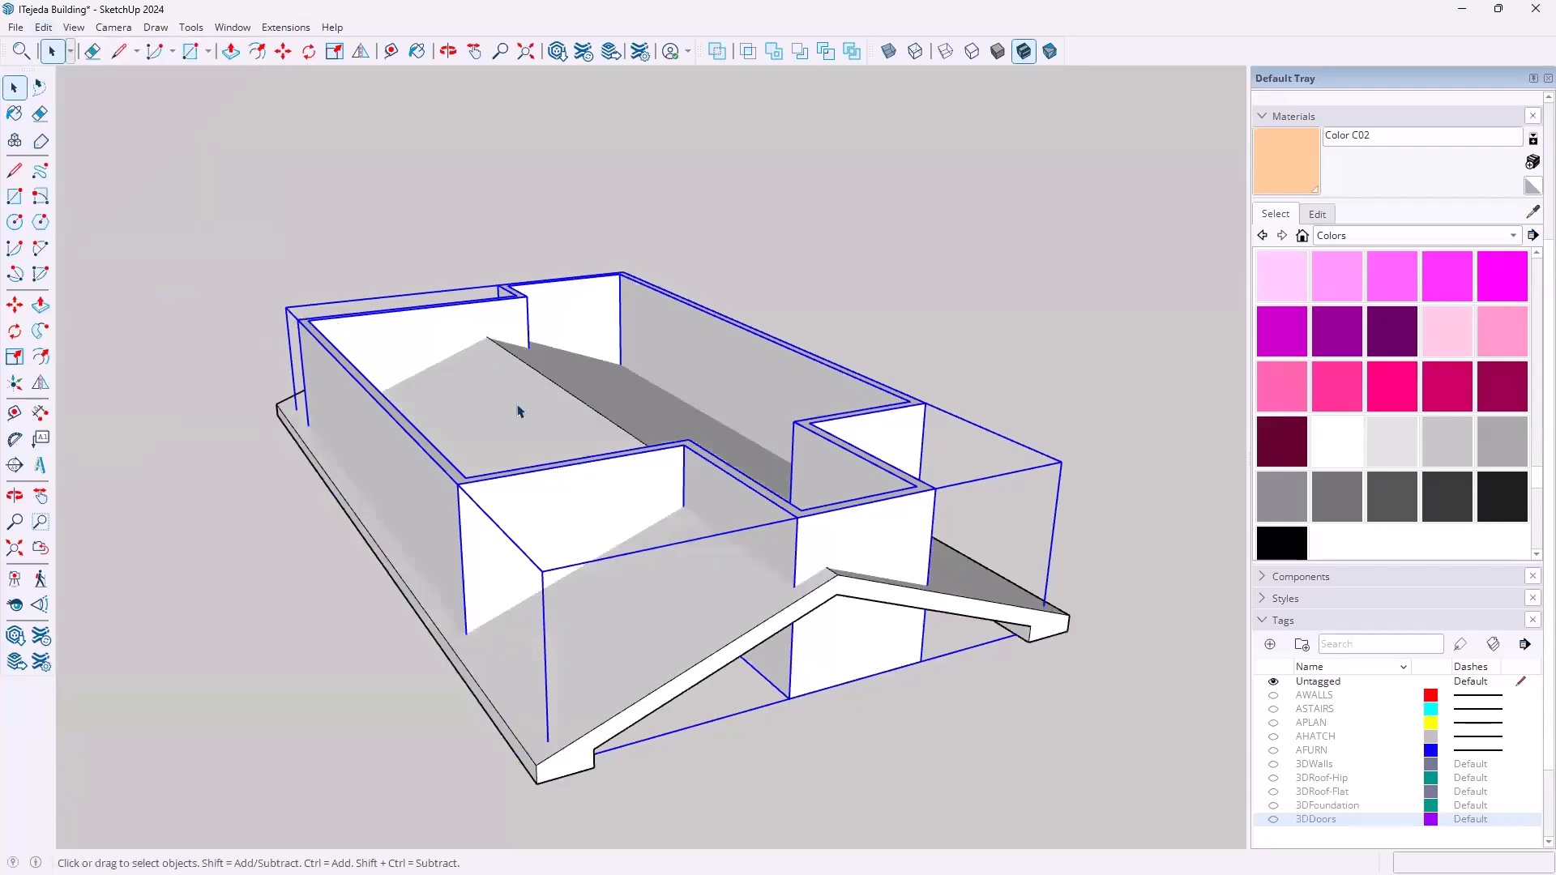
pyautogui.click(836, 750)
pyautogui.moveTo(769, 608); pyautogui.dragTo(746, 774)
pyautogui.press('space')
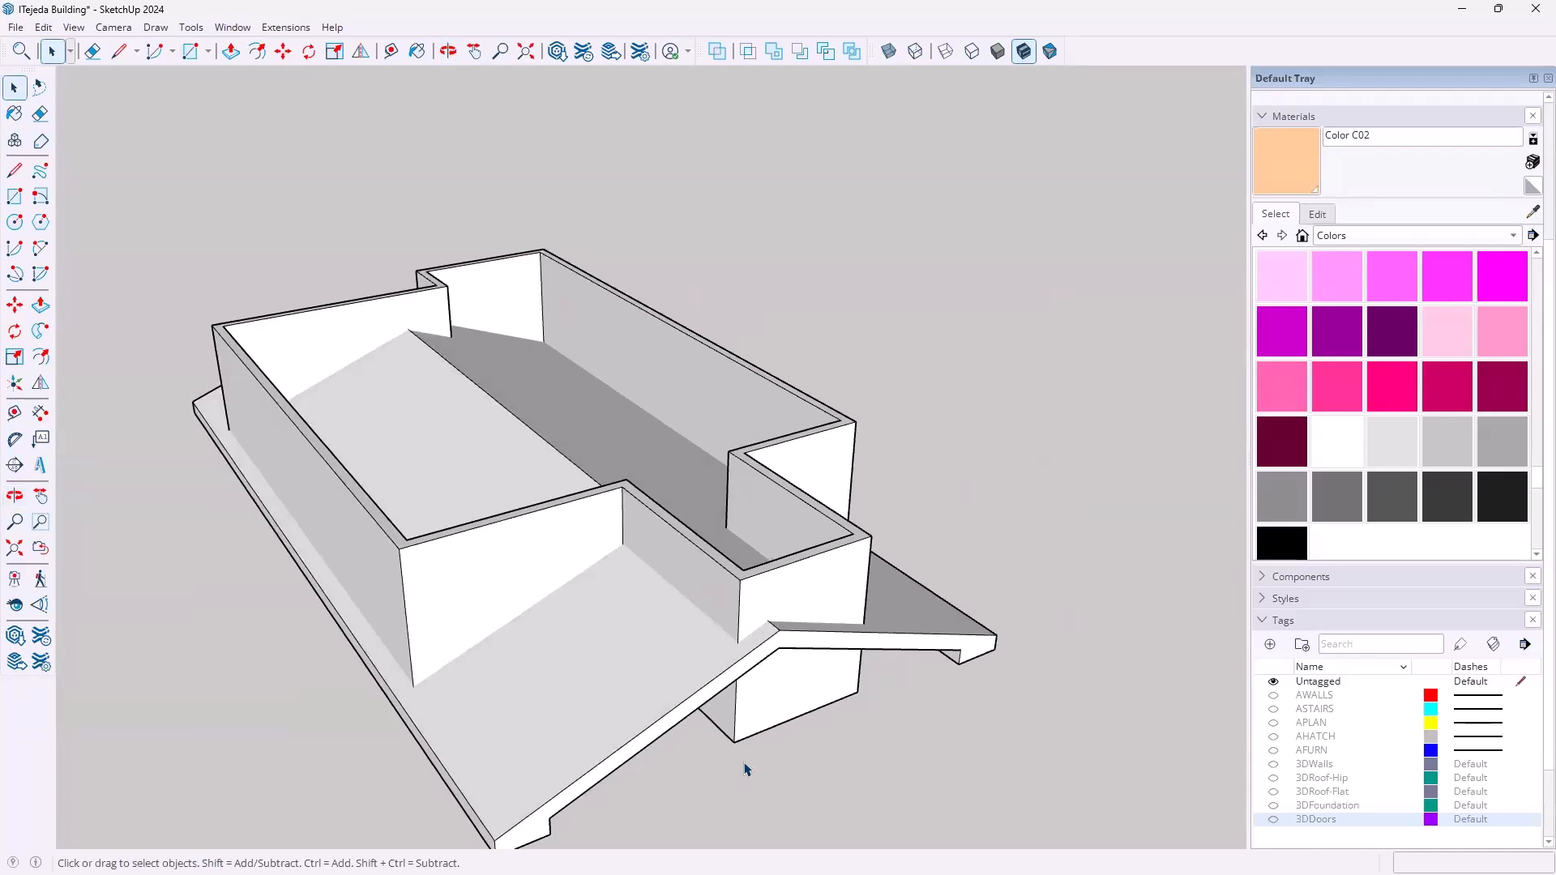
pyautogui.keyDown('shift'); pyautogui.moveTo(815, 659); pyautogui.dragTo(865, 327, button='middle'); pyautogui.keyUp('shift')
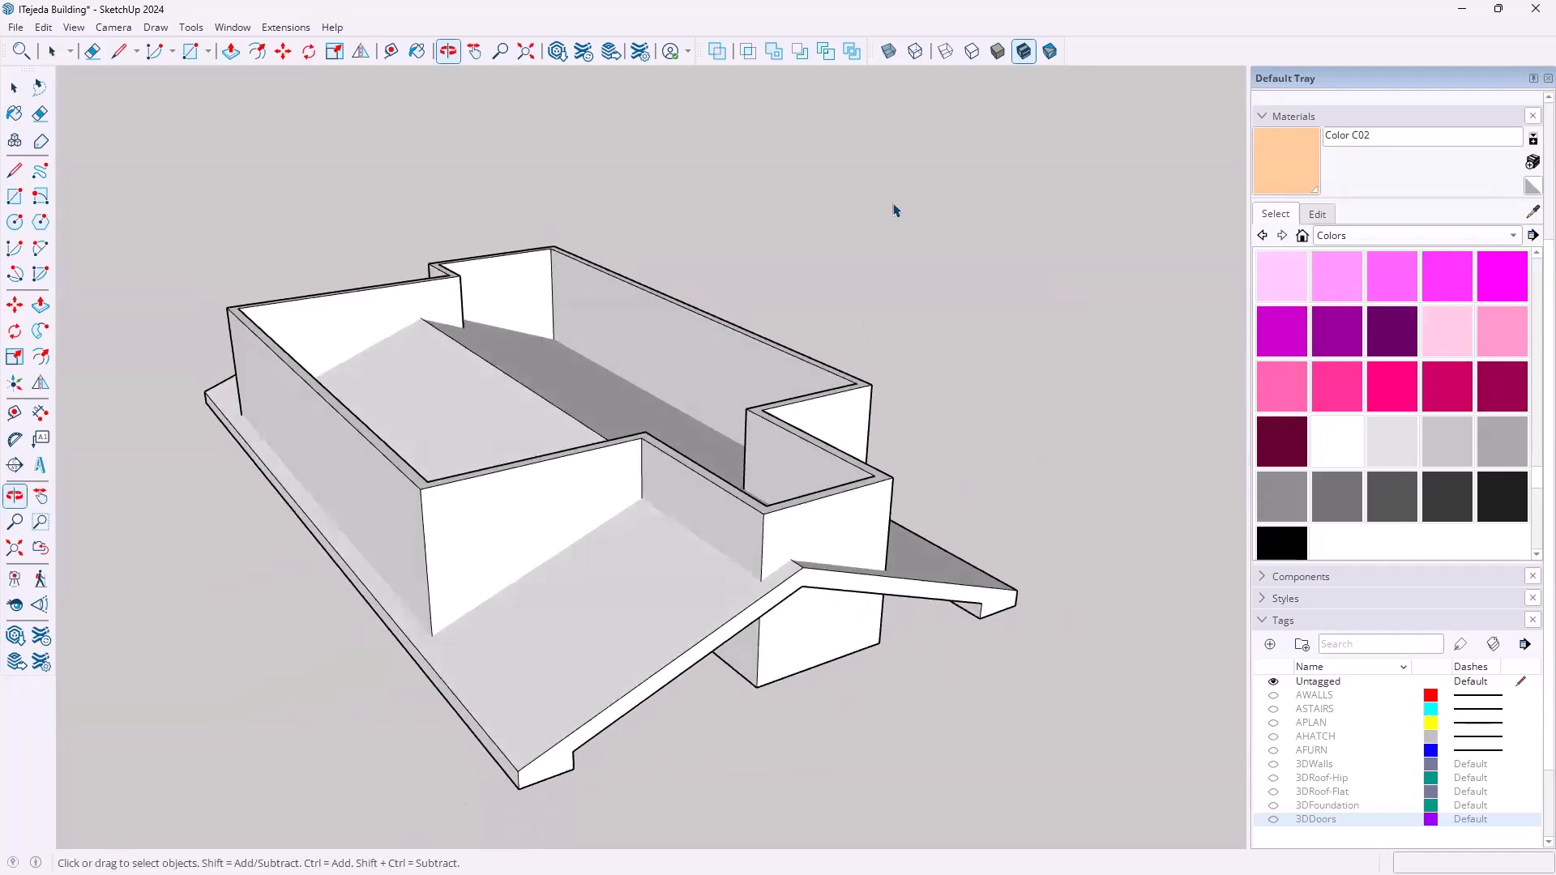
# Shift the face-style tool set further along its row and float the Solid Tools set over the drawing area
pyautogui.moveTo(873, 50); pyautogui.dragTo(873, 159)
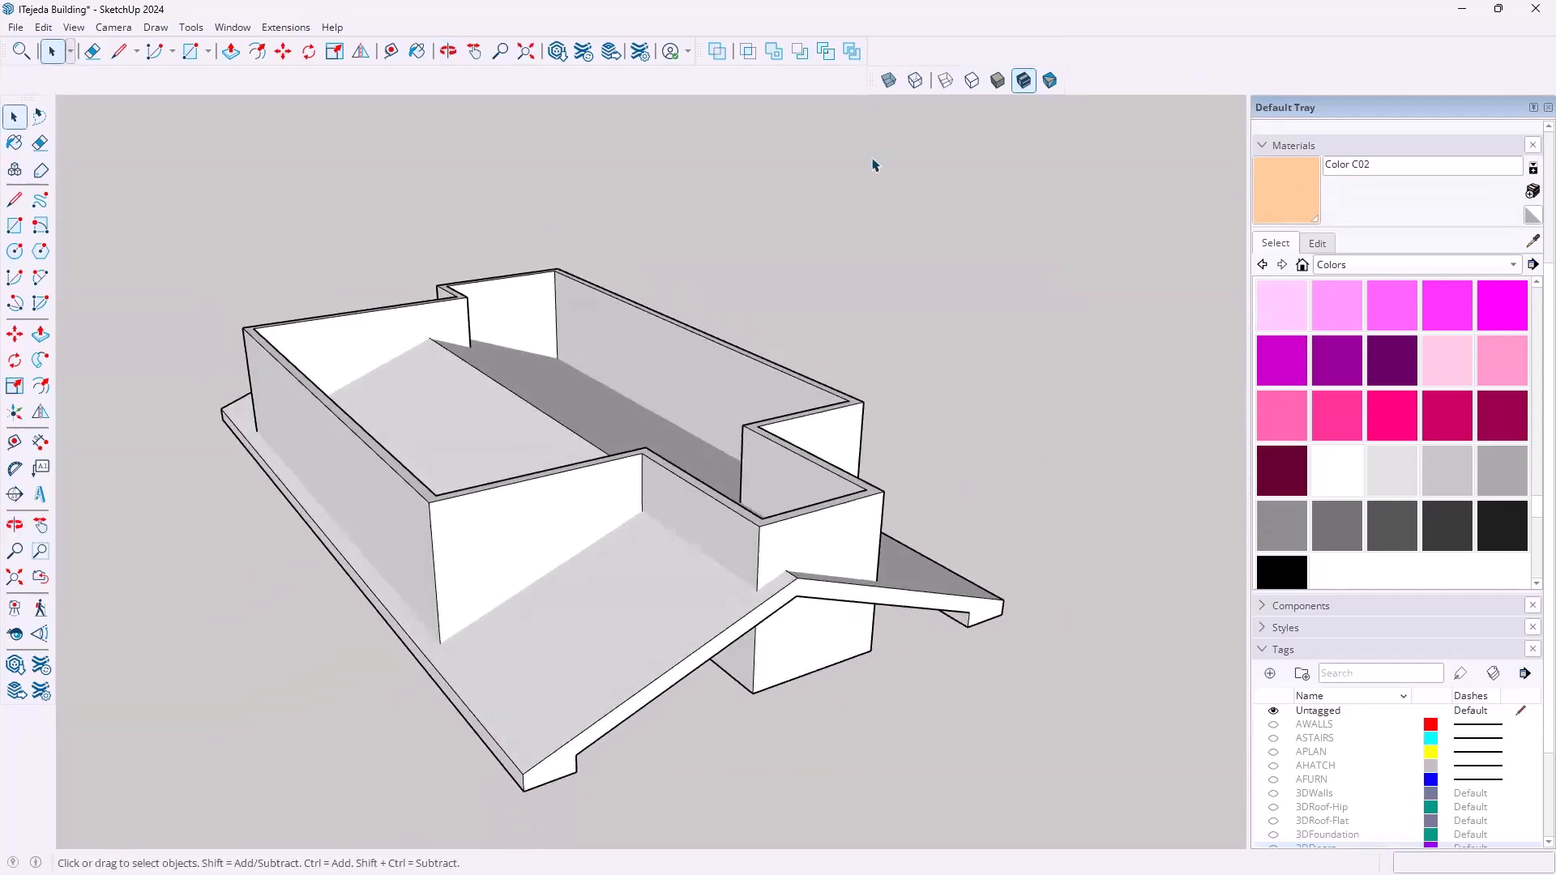
pyautogui.moveTo(878, 80); pyautogui.dragTo(987, 47)
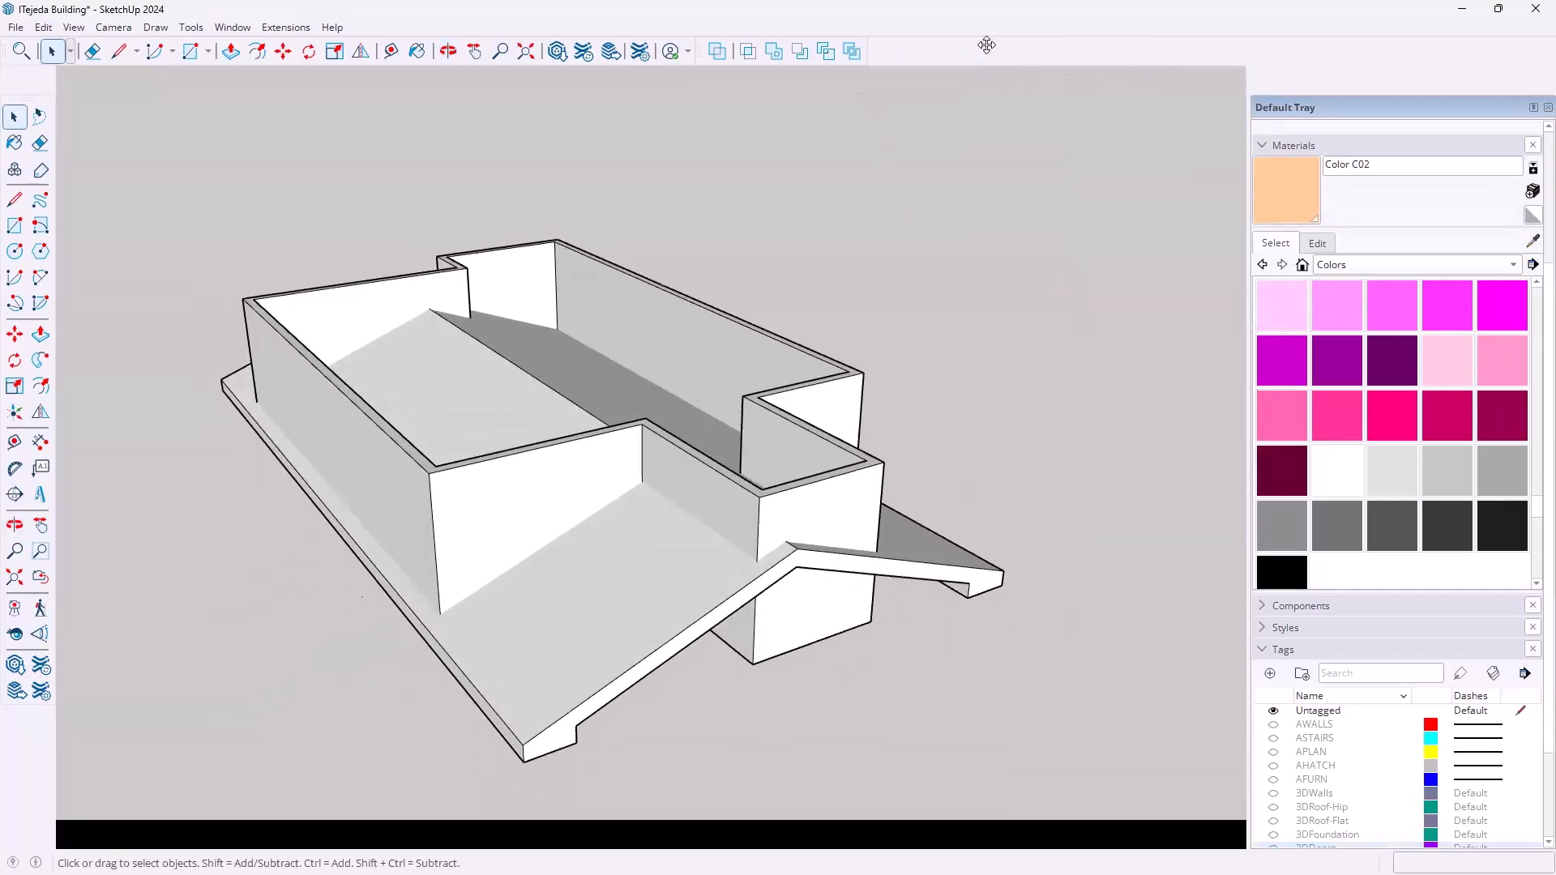
pyautogui.moveTo(702, 51); pyautogui.dragTo(710, 80)
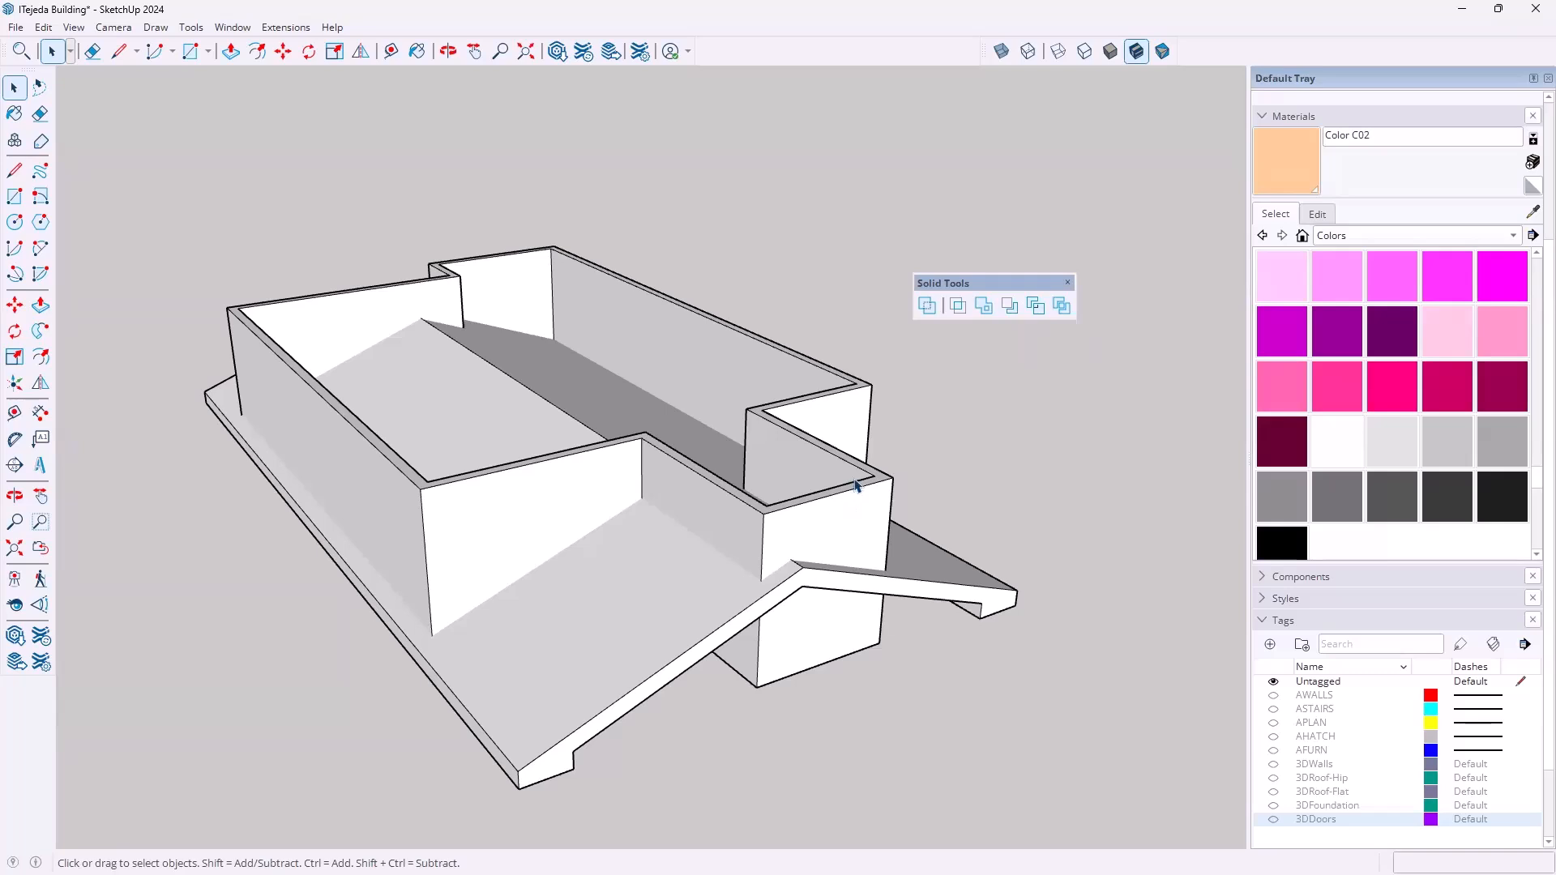
# Examine the Entity Info of the roof group and the wall group to check whether each is a solid
pyautogui.scroll(4, 1383, 167)
pyautogui.scroll(-1, 1303, 112)
pyautogui.scroll(1, 1386, 175)
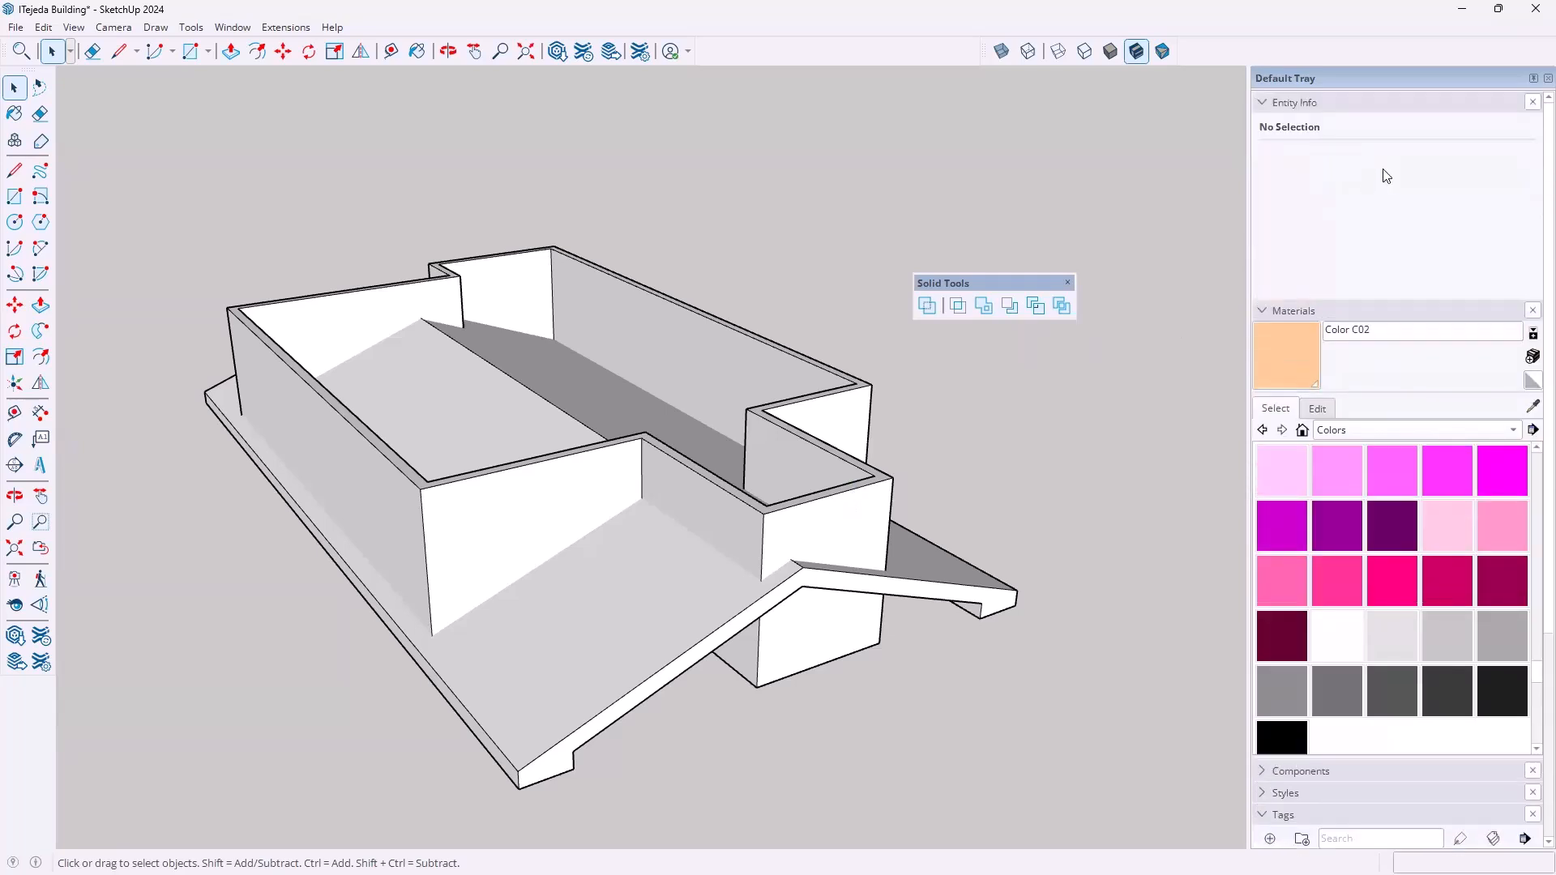
pyautogui.click(950, 595)
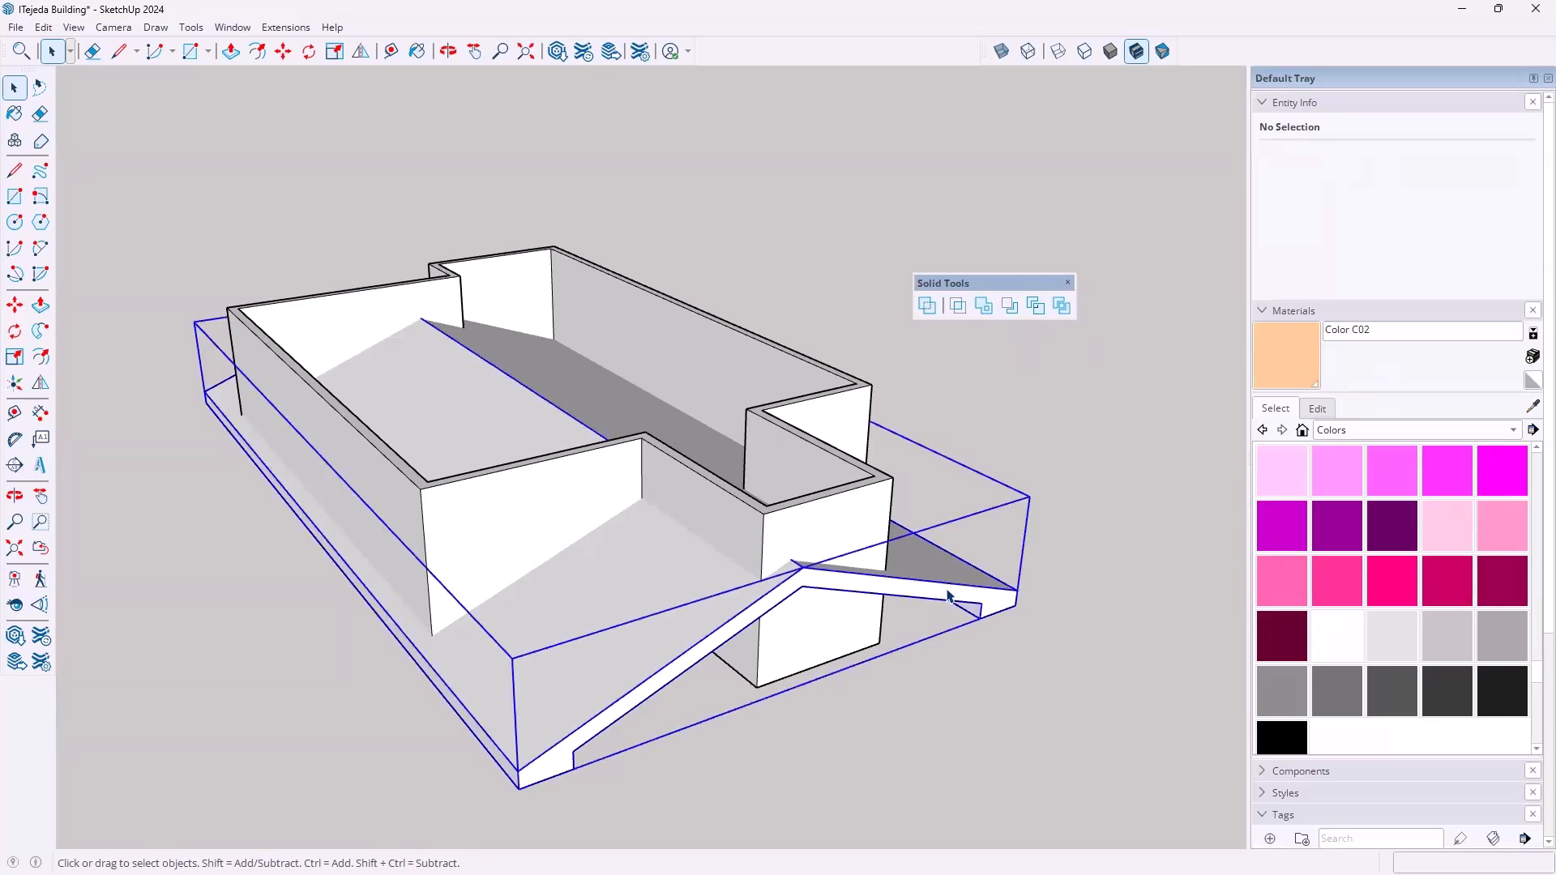
pyautogui.click(929, 452)
pyautogui.click(852, 391)
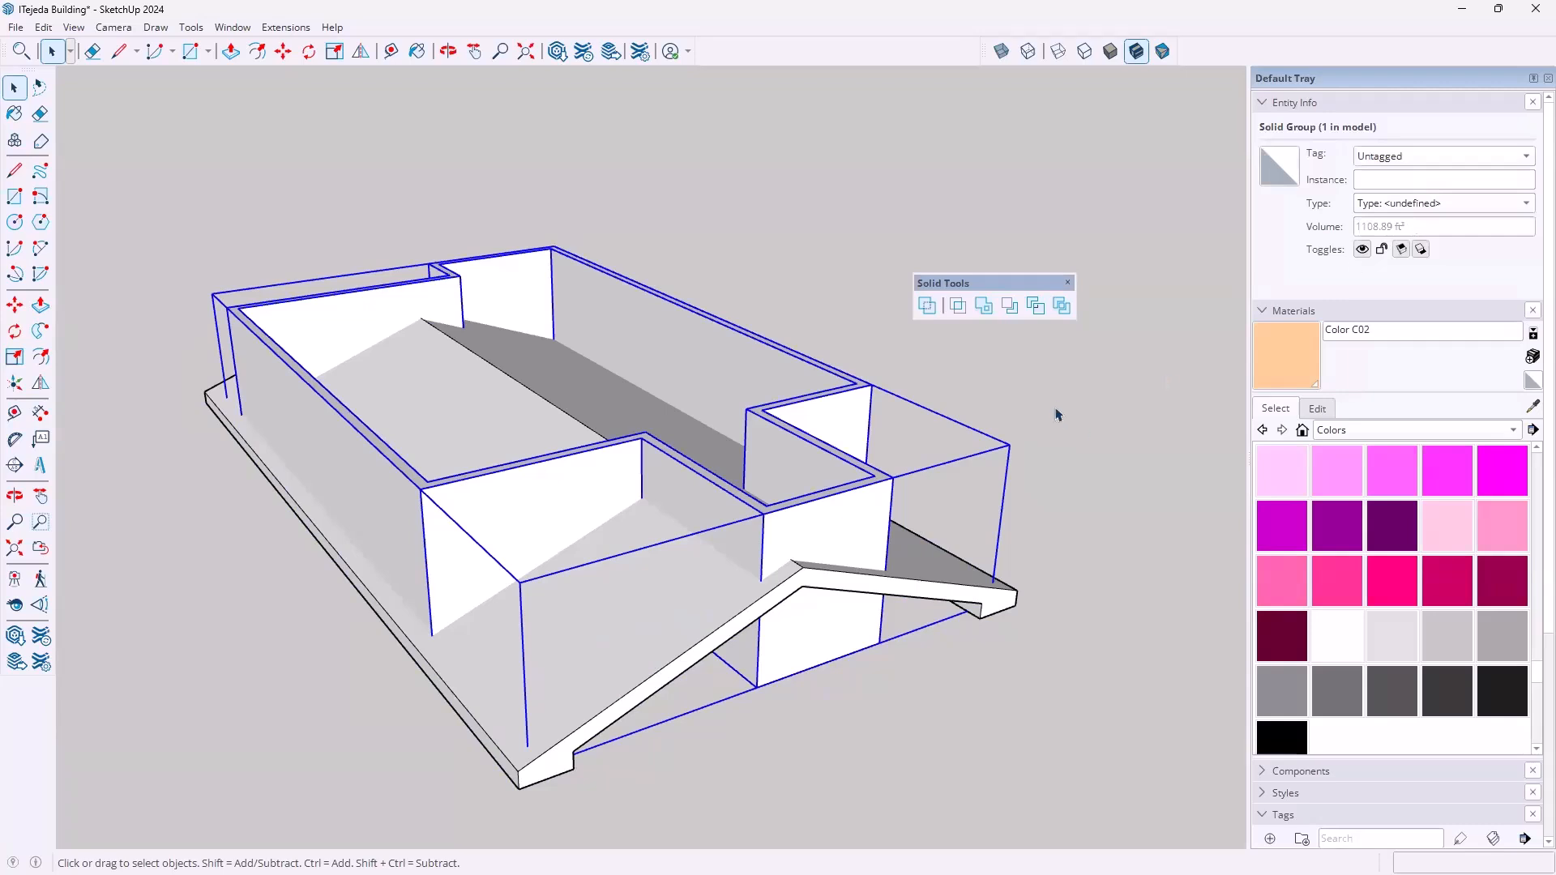
pyautogui.click(1059, 414)
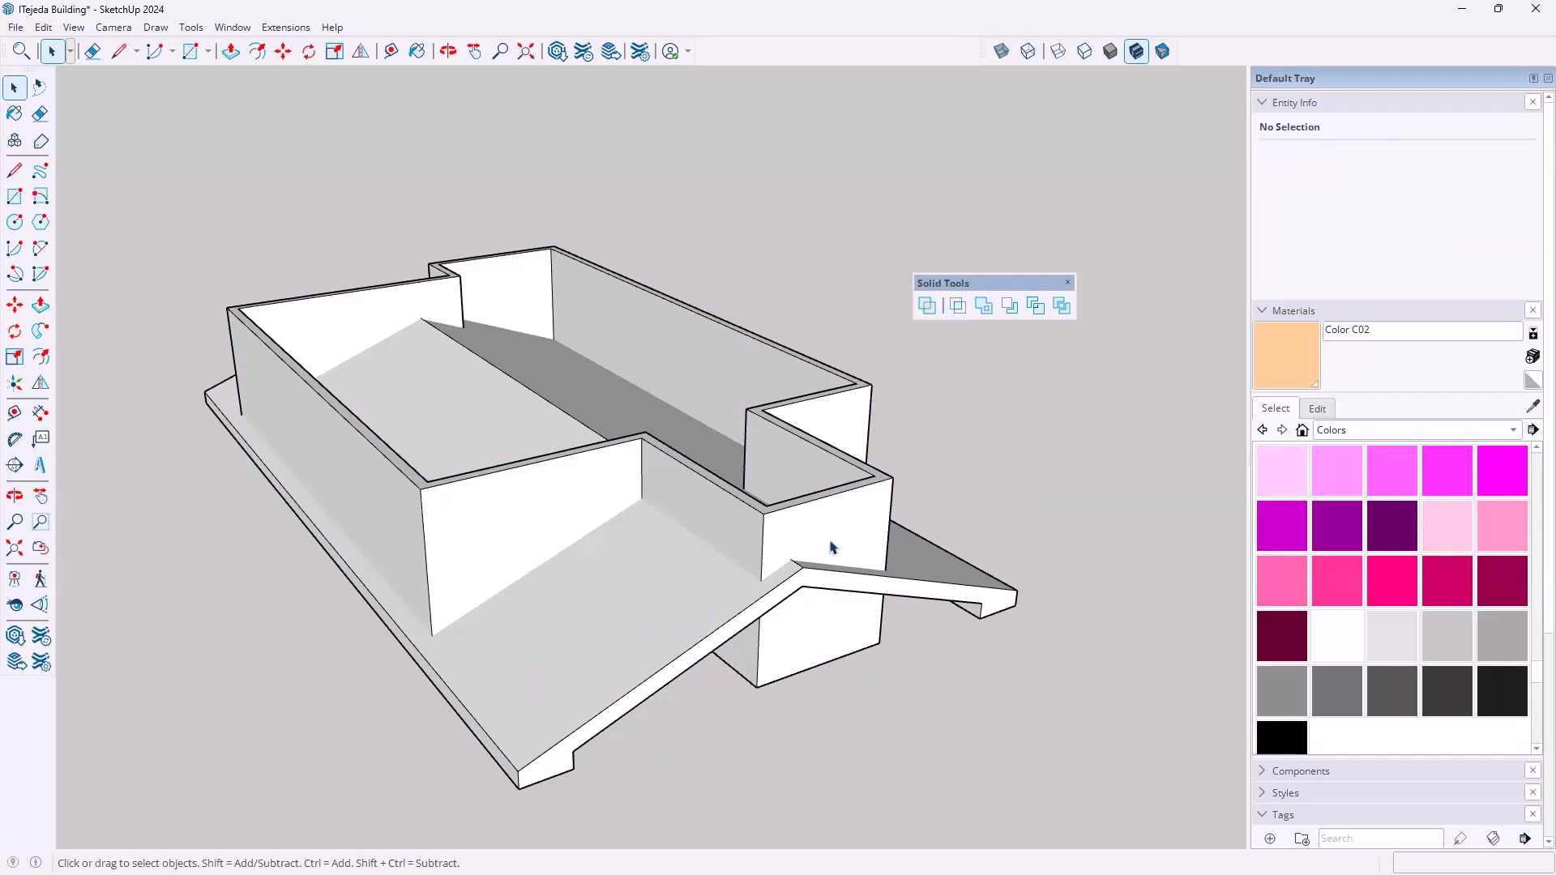
pyautogui.moveTo(956, 703); pyautogui.dragTo(772, 439)
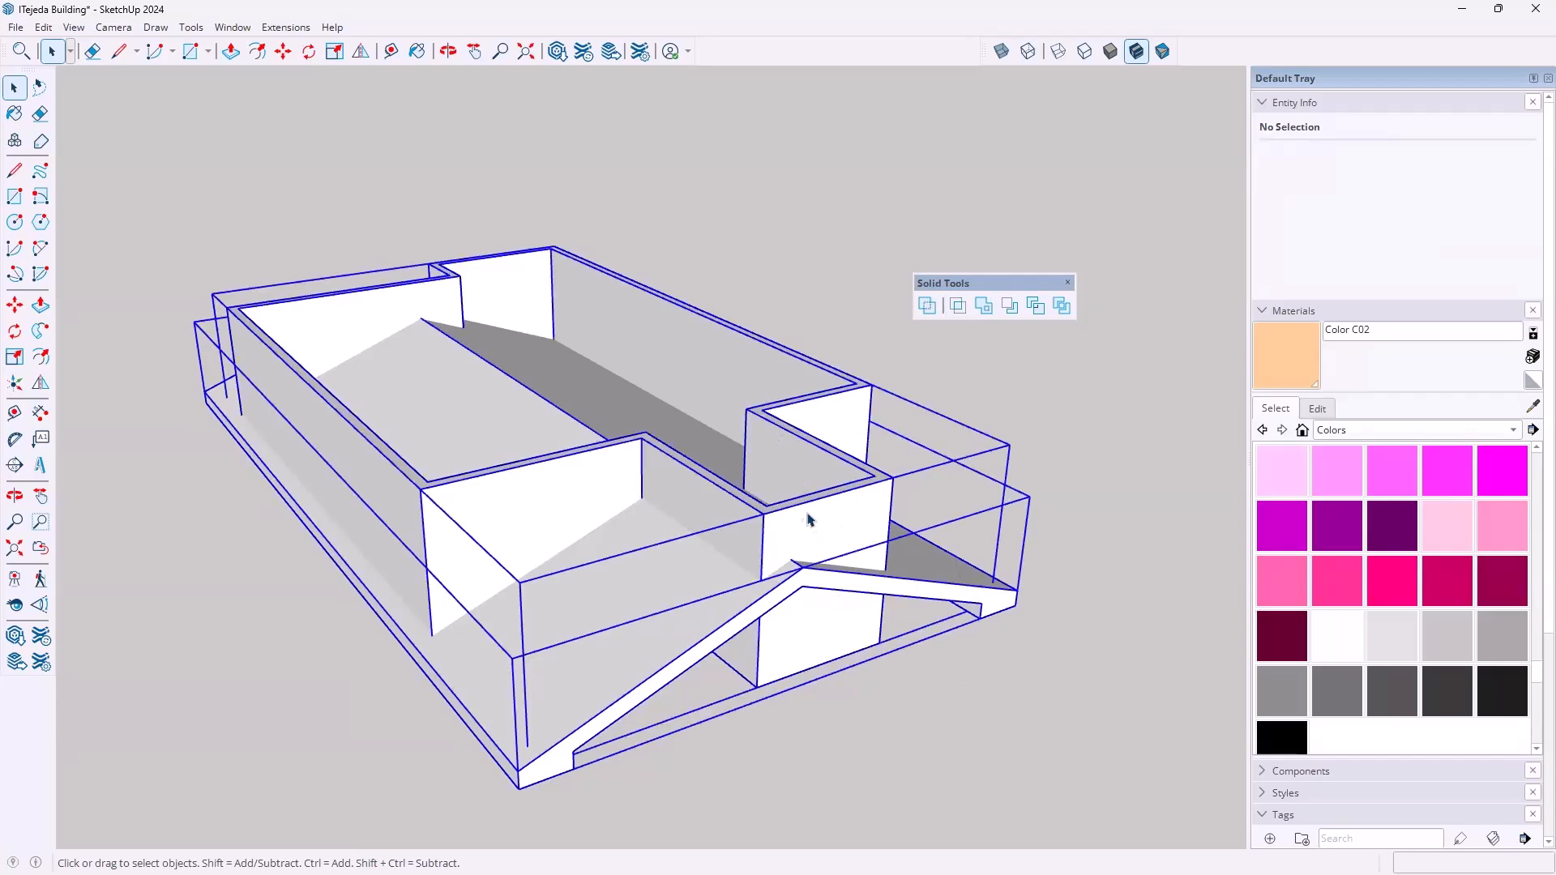
pyautogui.rightClick(805, 514)
pyautogui.moveTo(883, 704)
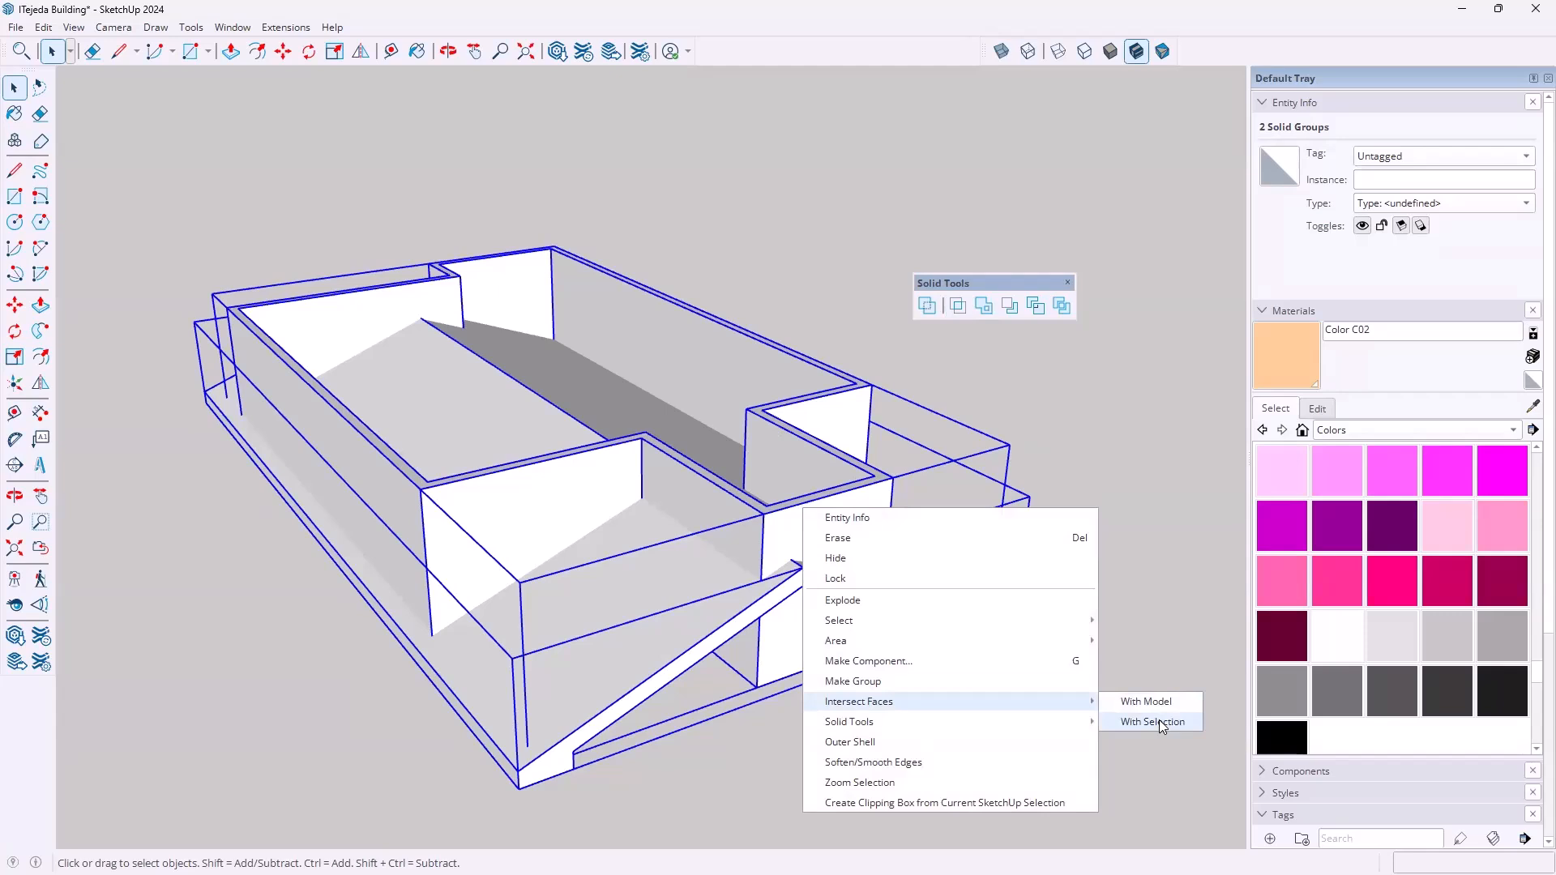
pyautogui.click(1117, 465)
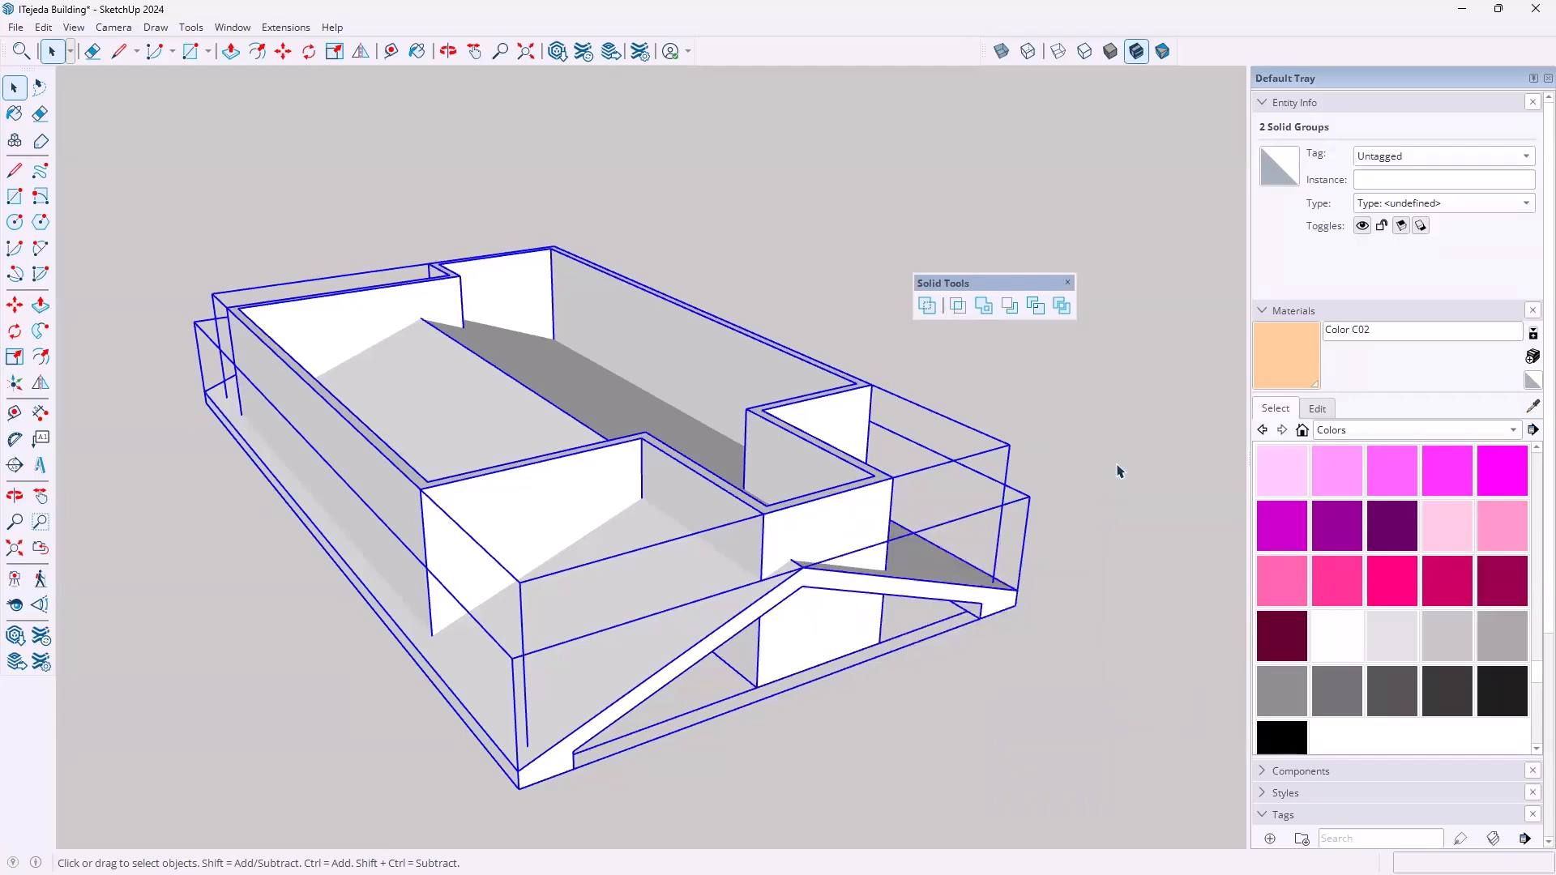
pyautogui.click(1095, 485)
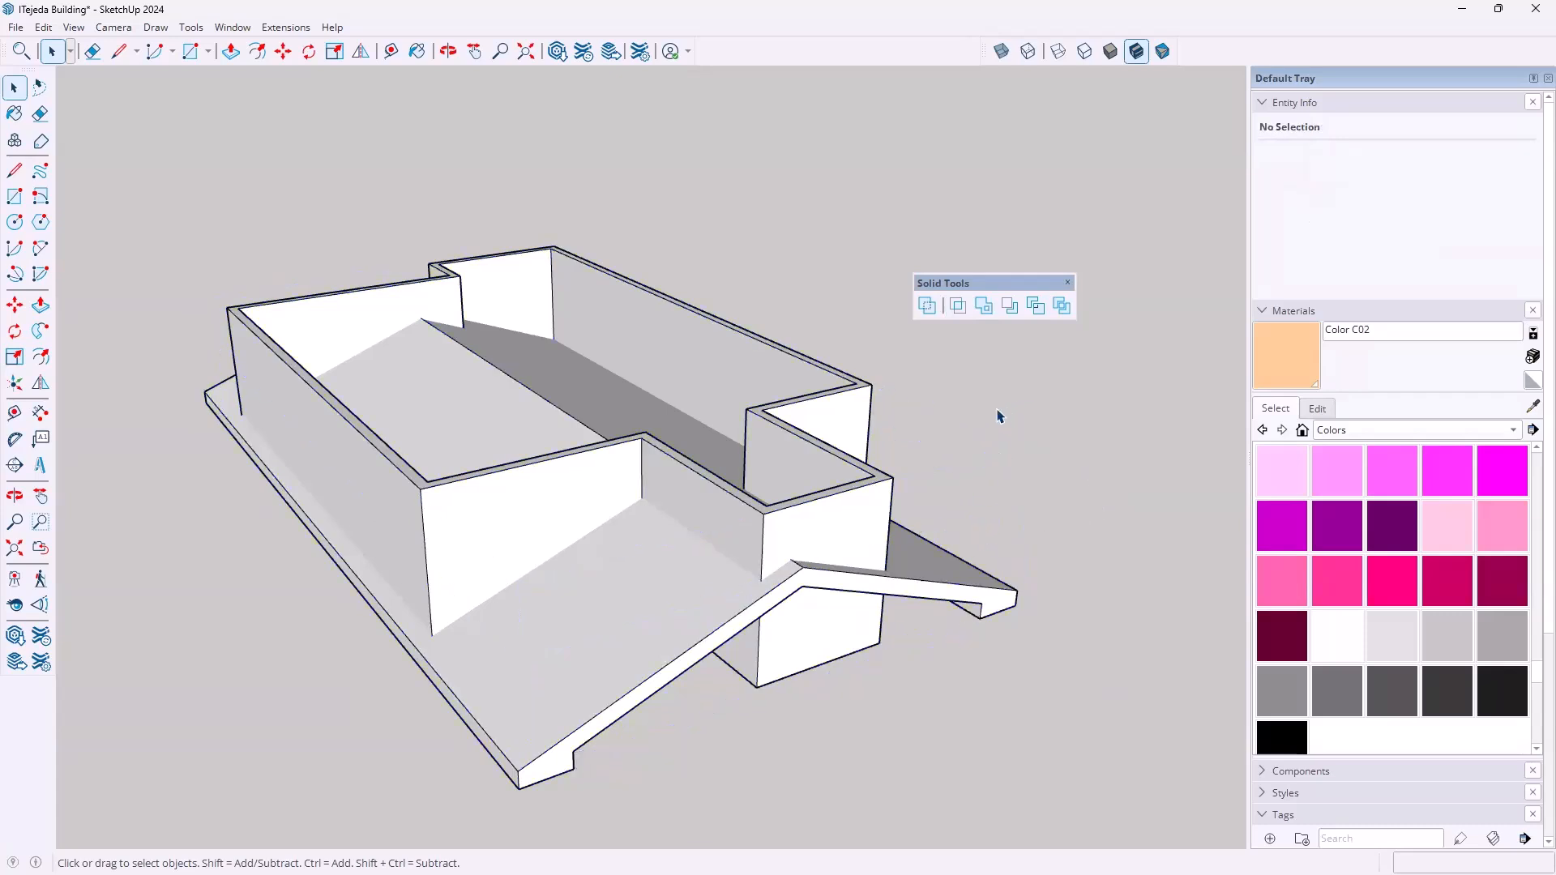
pyautogui.scroll(1, 999, 415)
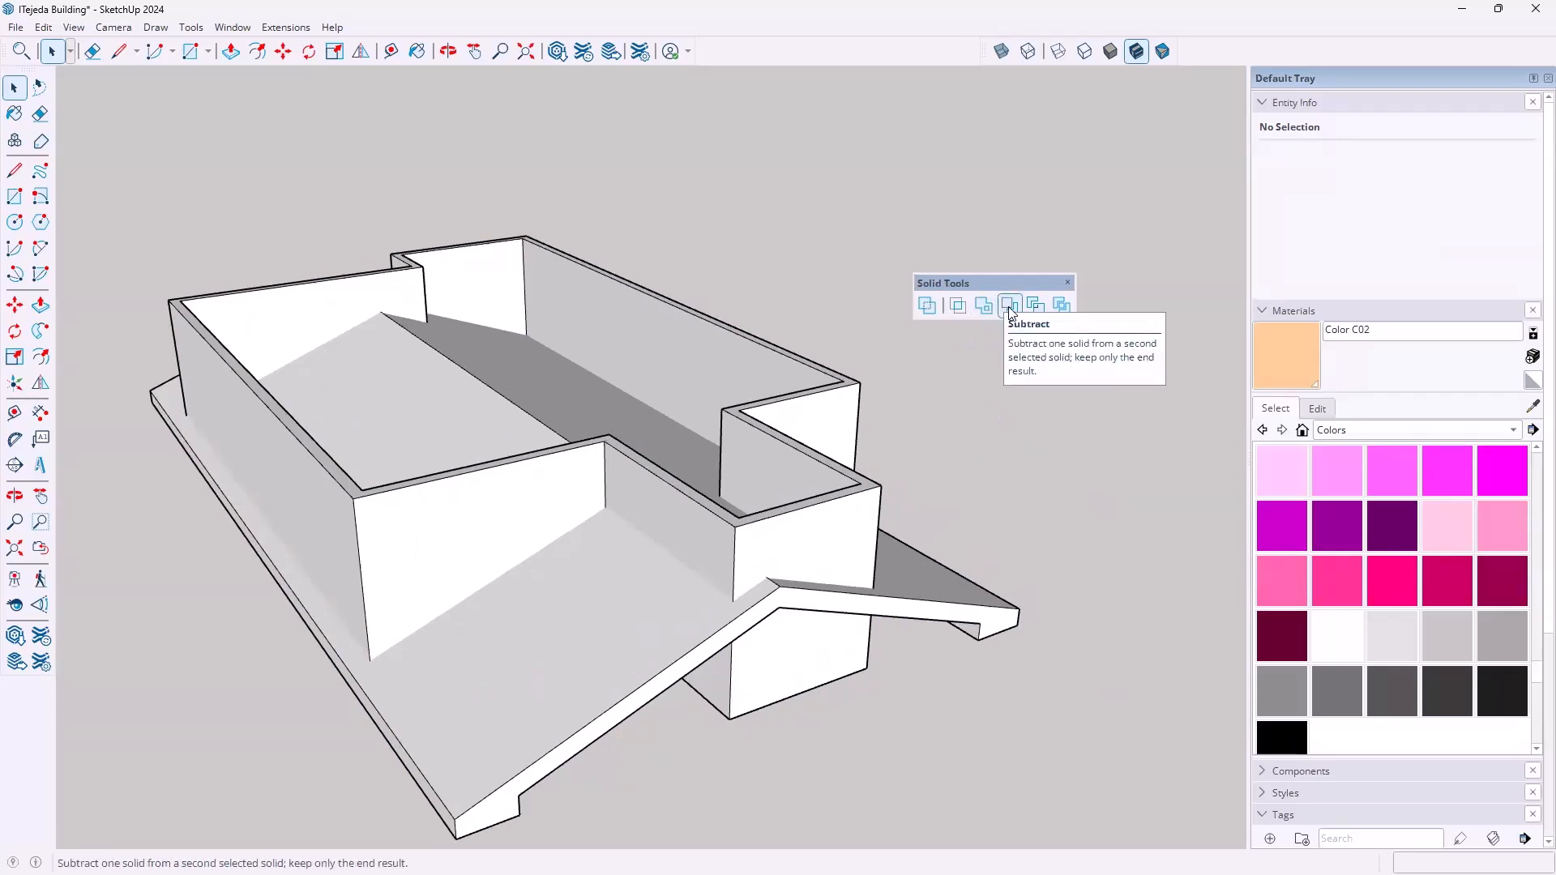
# Try to subtract the exterior wall group from the gable roof with the Subtract solid tool
pyautogui.click(1011, 312)
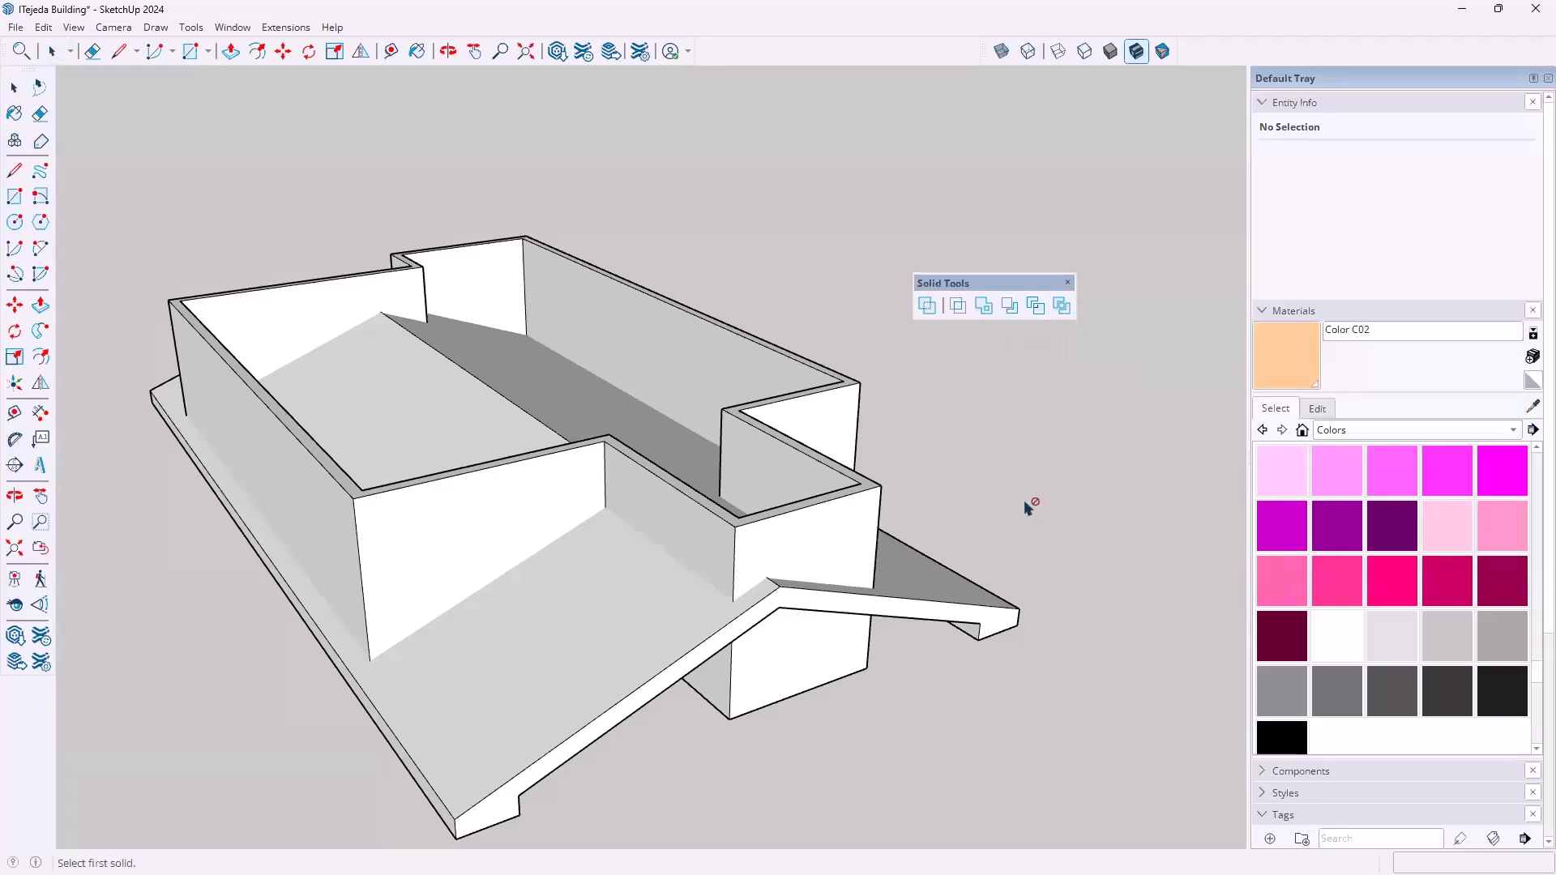
pyautogui.click(874, 496)
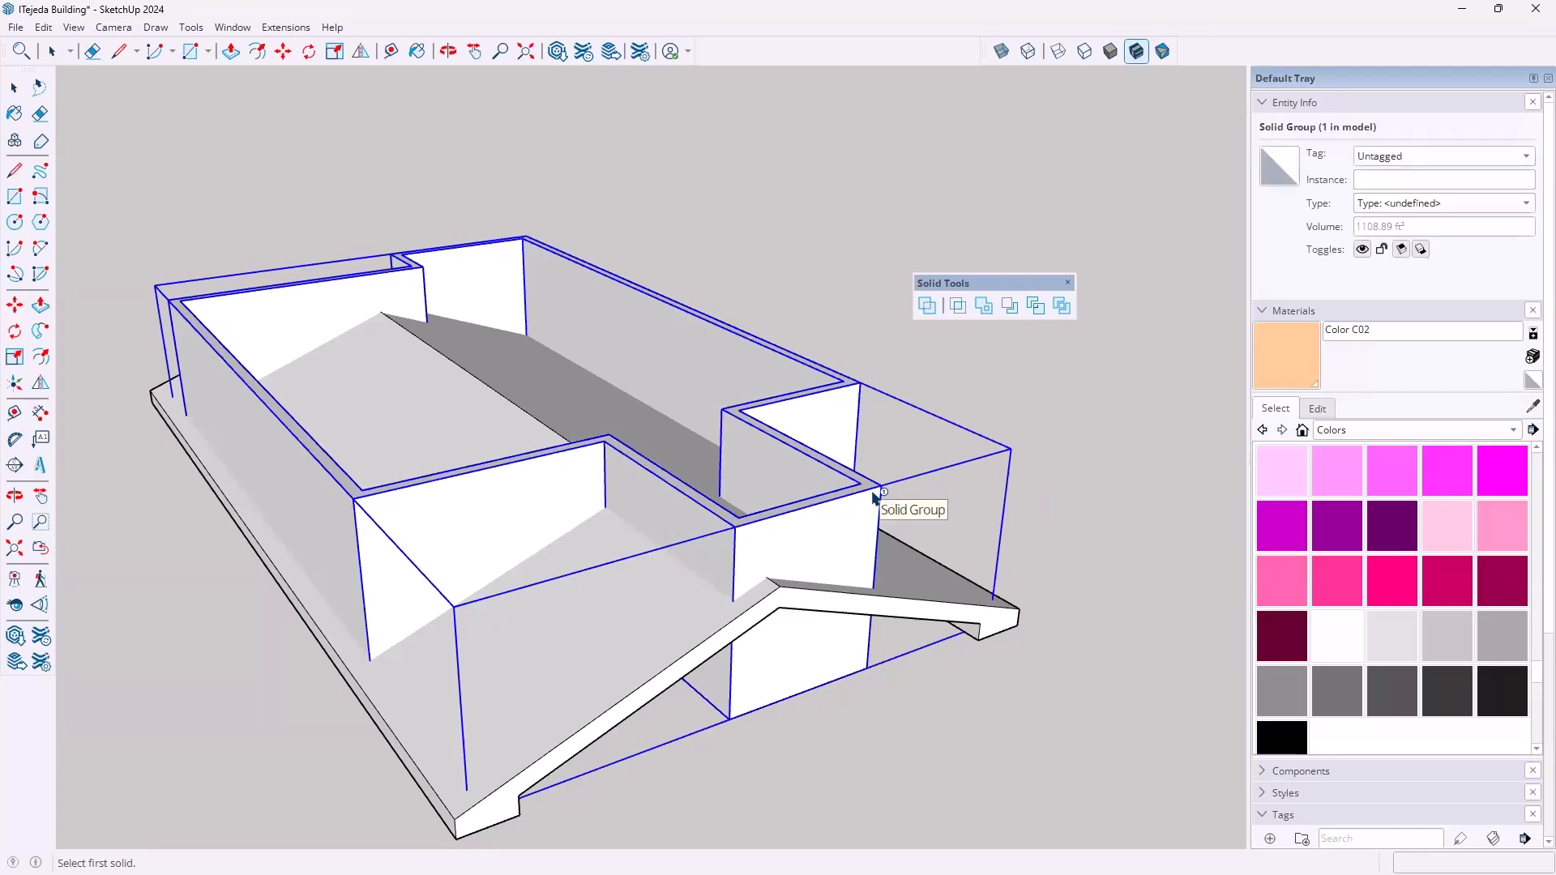
pyautogui.click(869, 614)
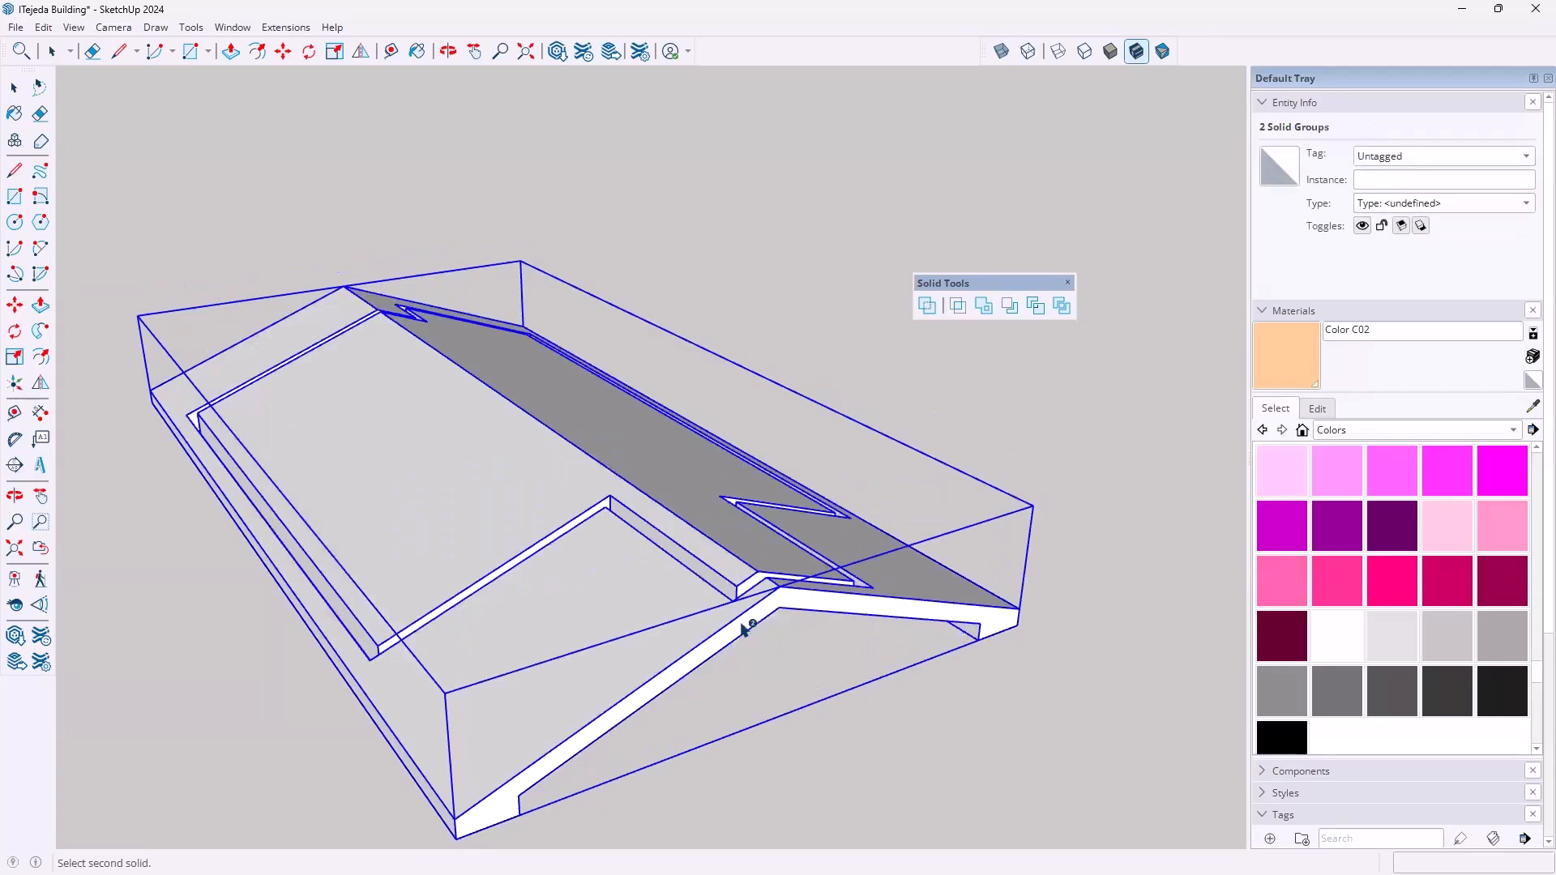
pyautogui.moveTo(762, 533); pyautogui.dragTo(708, 468, button='middle')
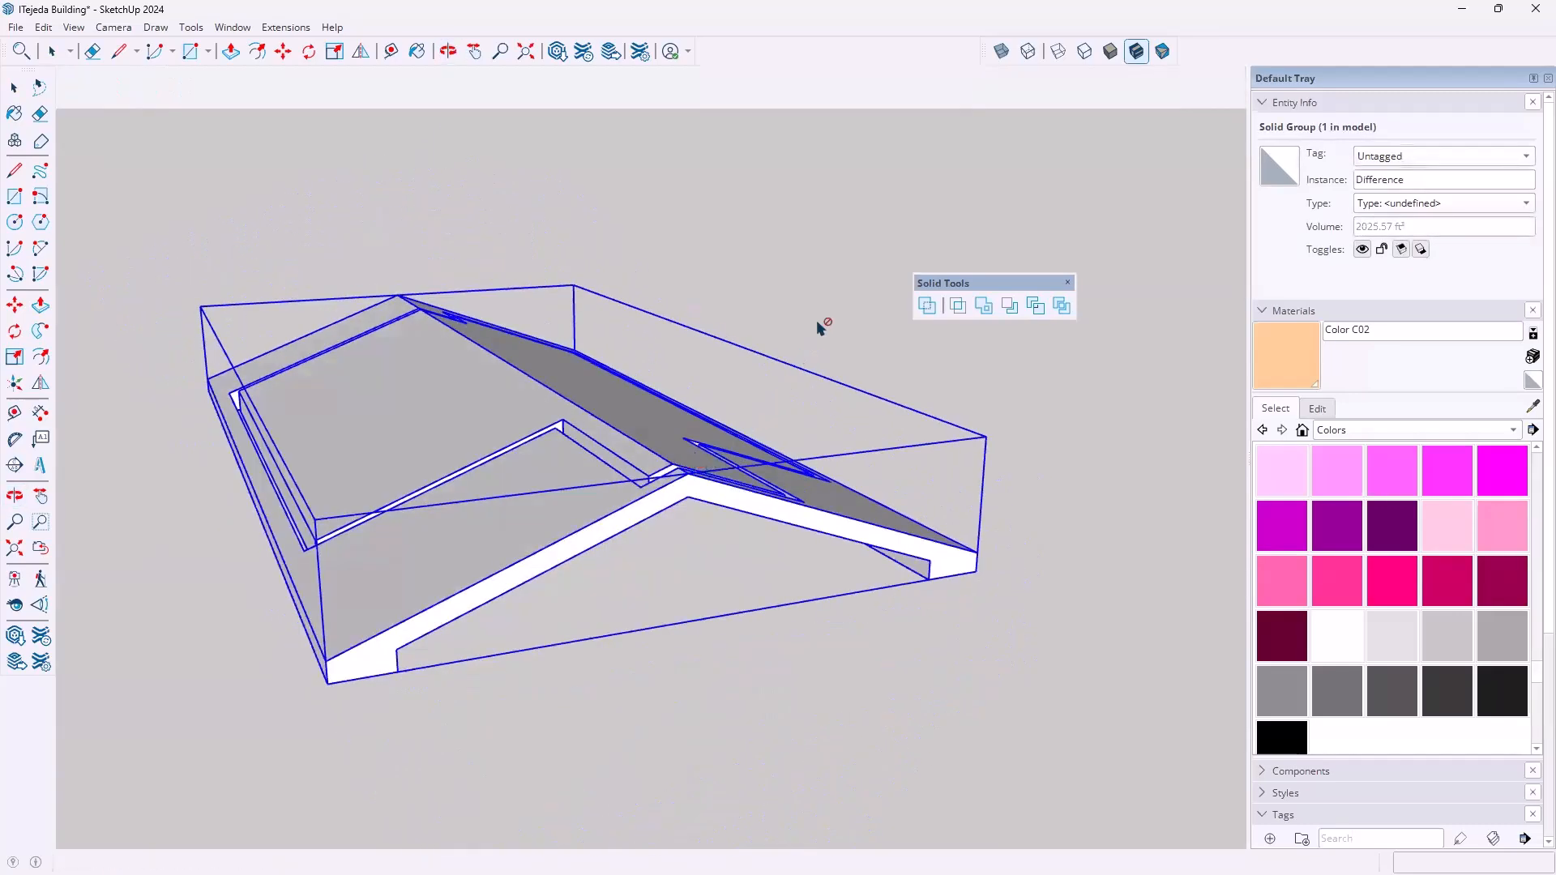
# Undo the subtraction of the walls from the roof and return to the Select tool
pyautogui.click(44, 28)
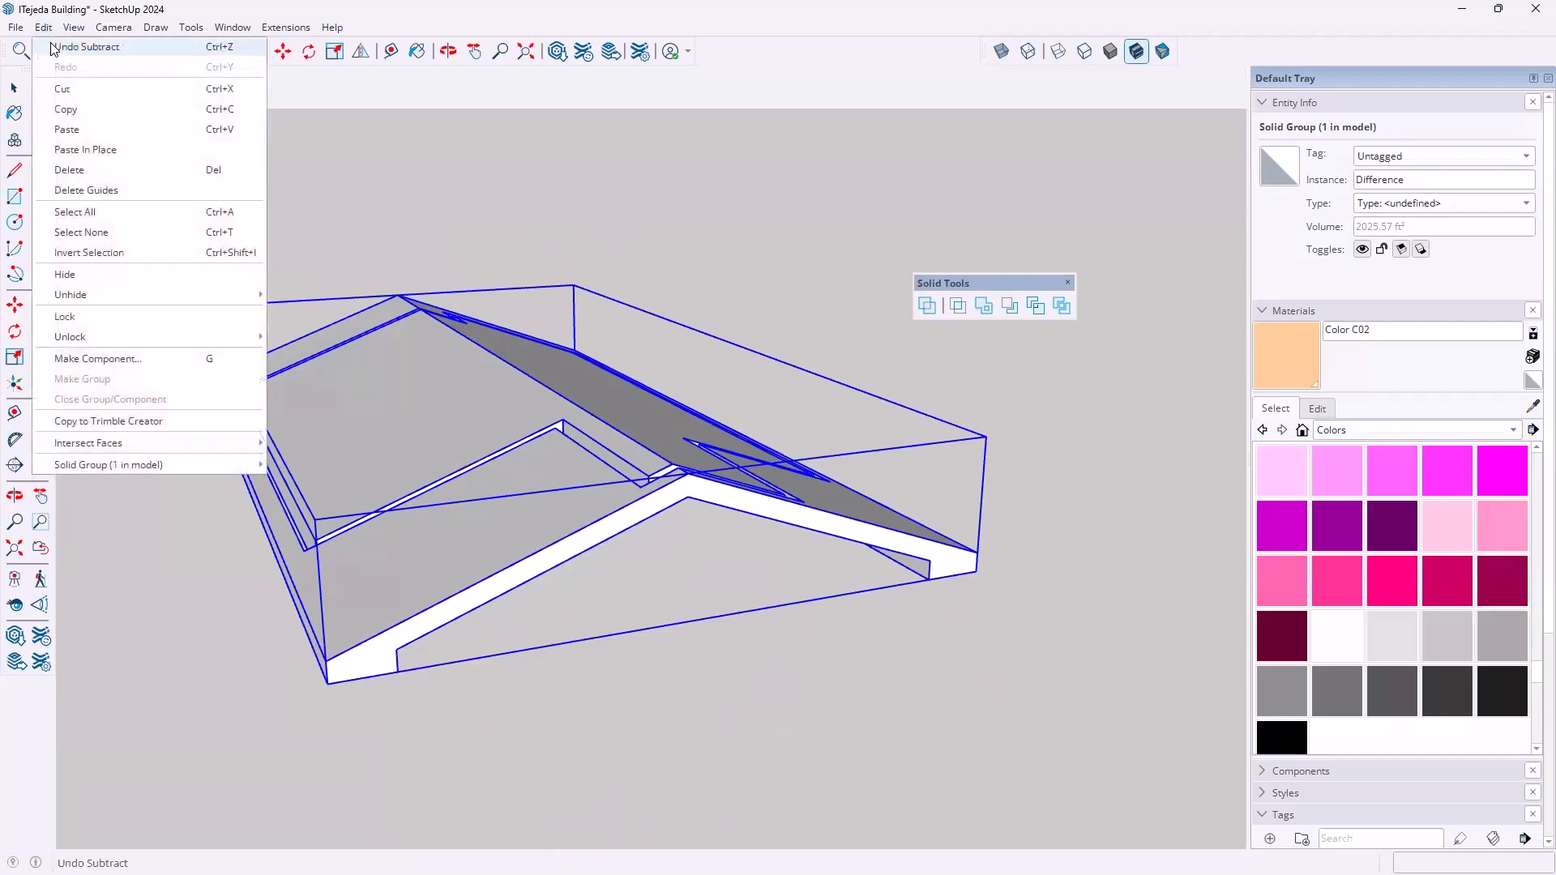
pyautogui.click(51, 48)
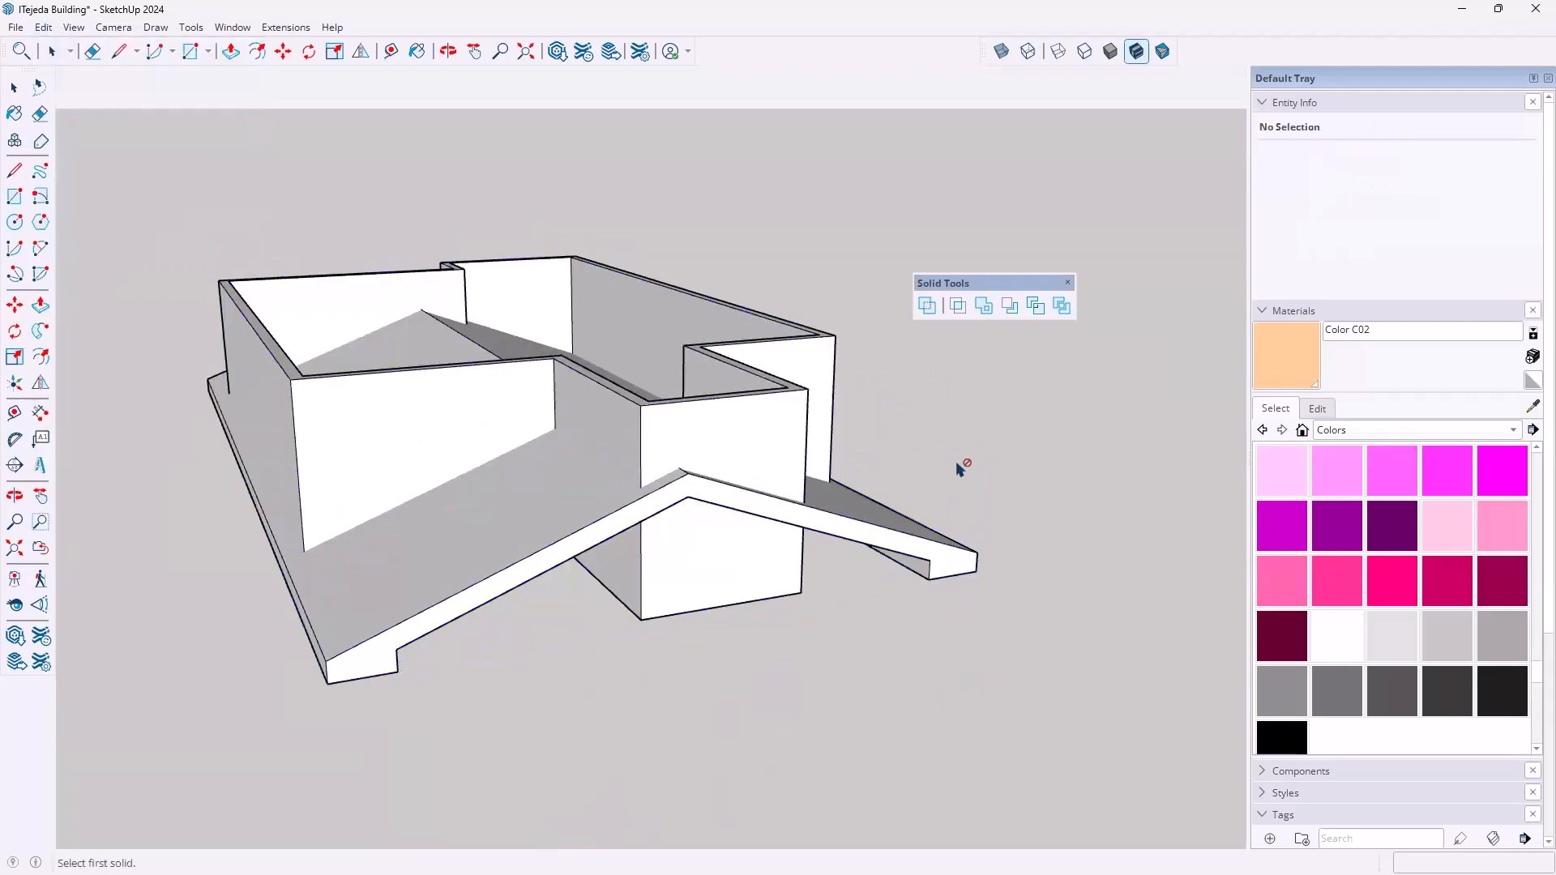
pyautogui.press('space')
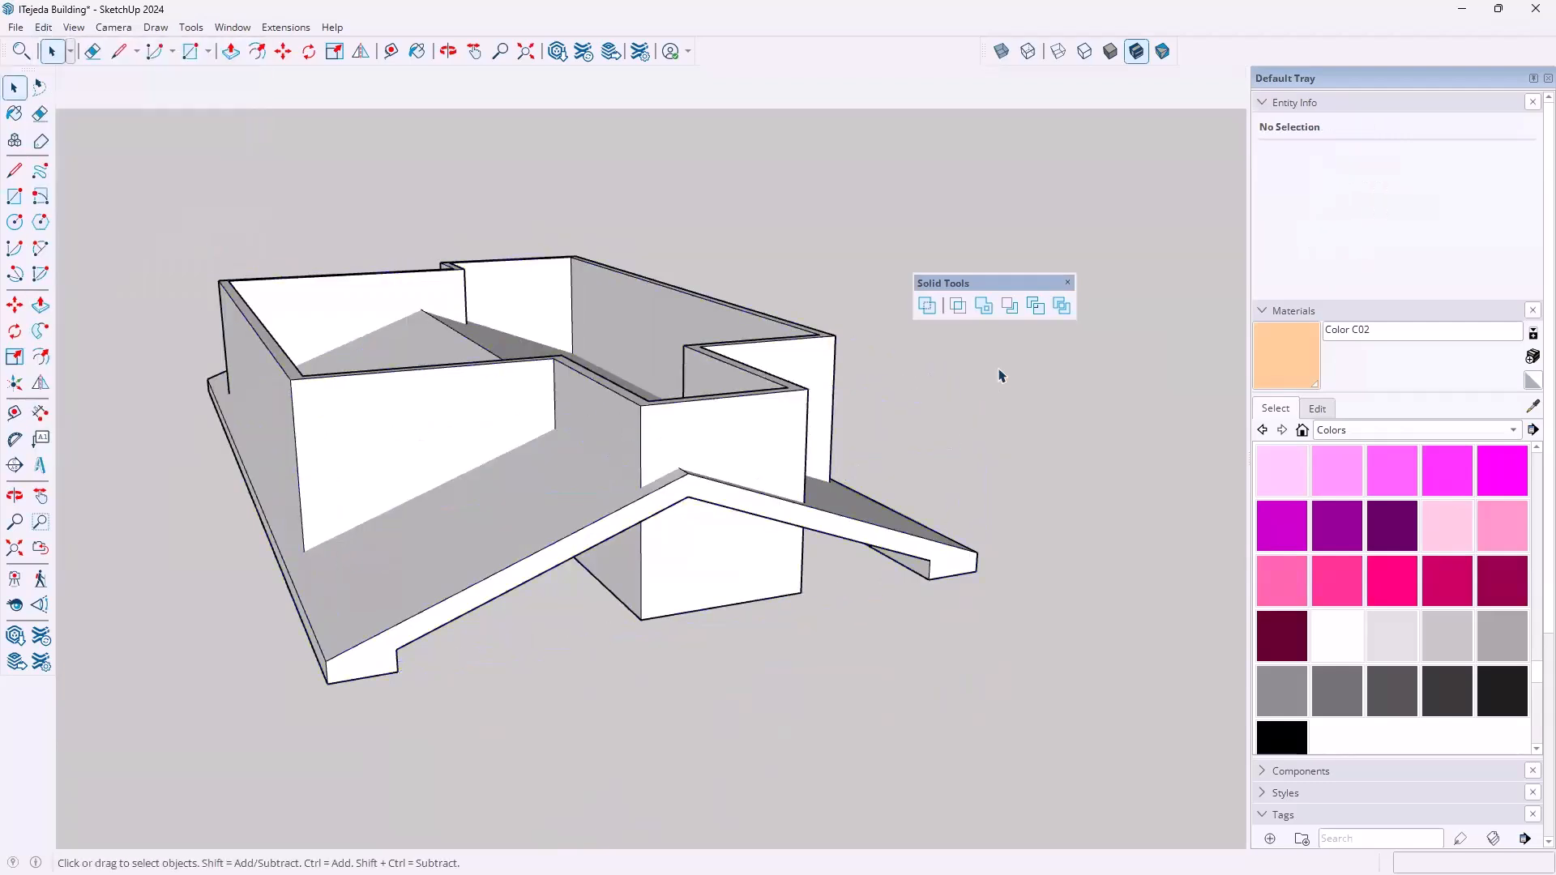
# Try the Trim solid tool with the wall group as first solid and the gable roof as second
pyautogui.click(1036, 308)
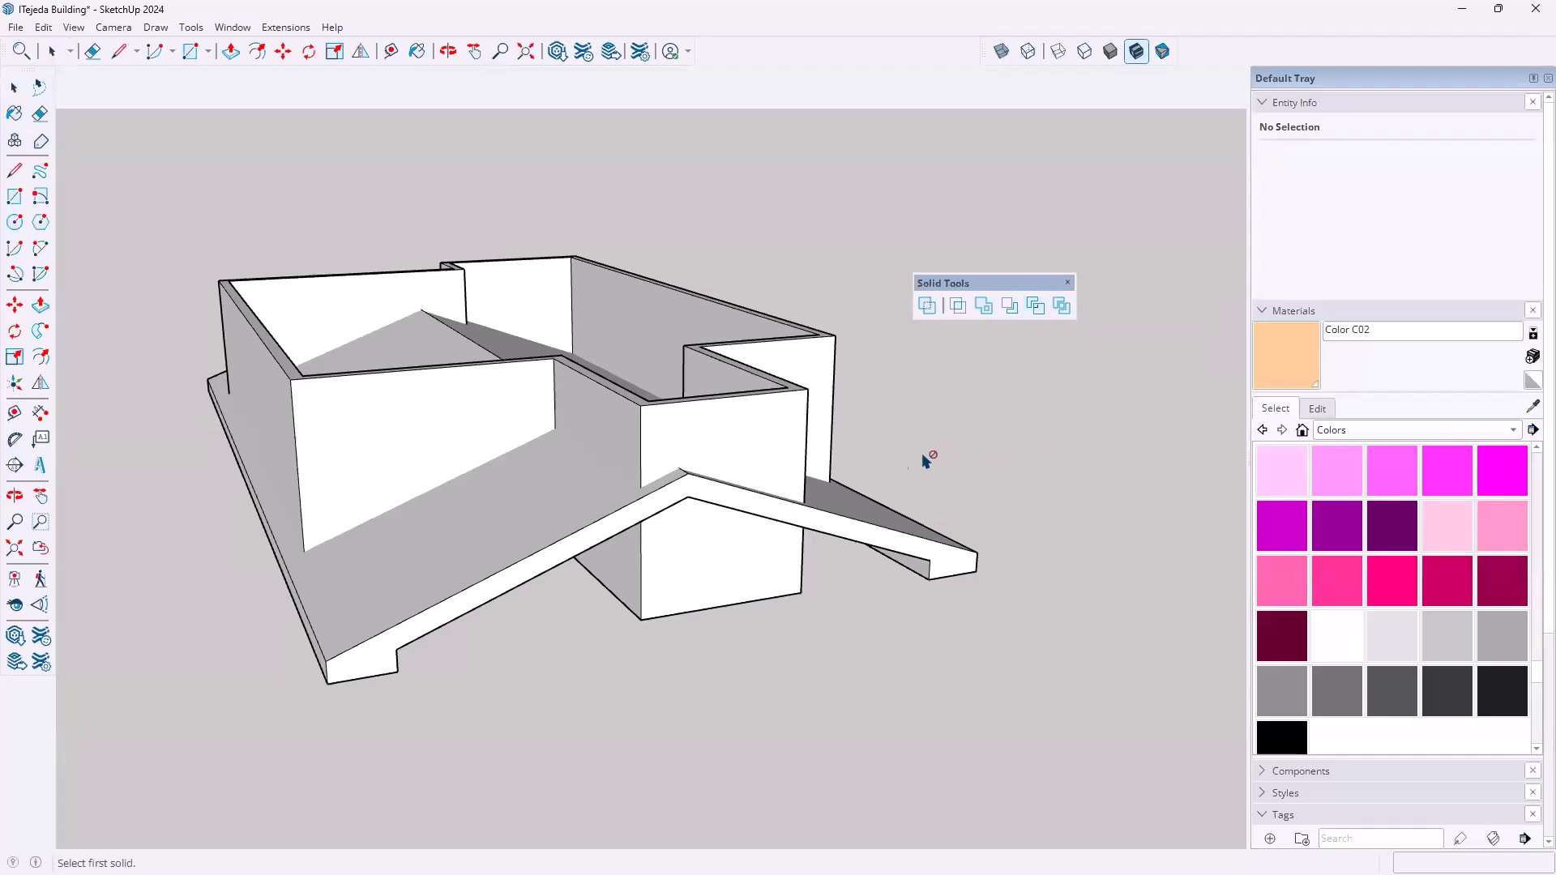
pyautogui.click(791, 417)
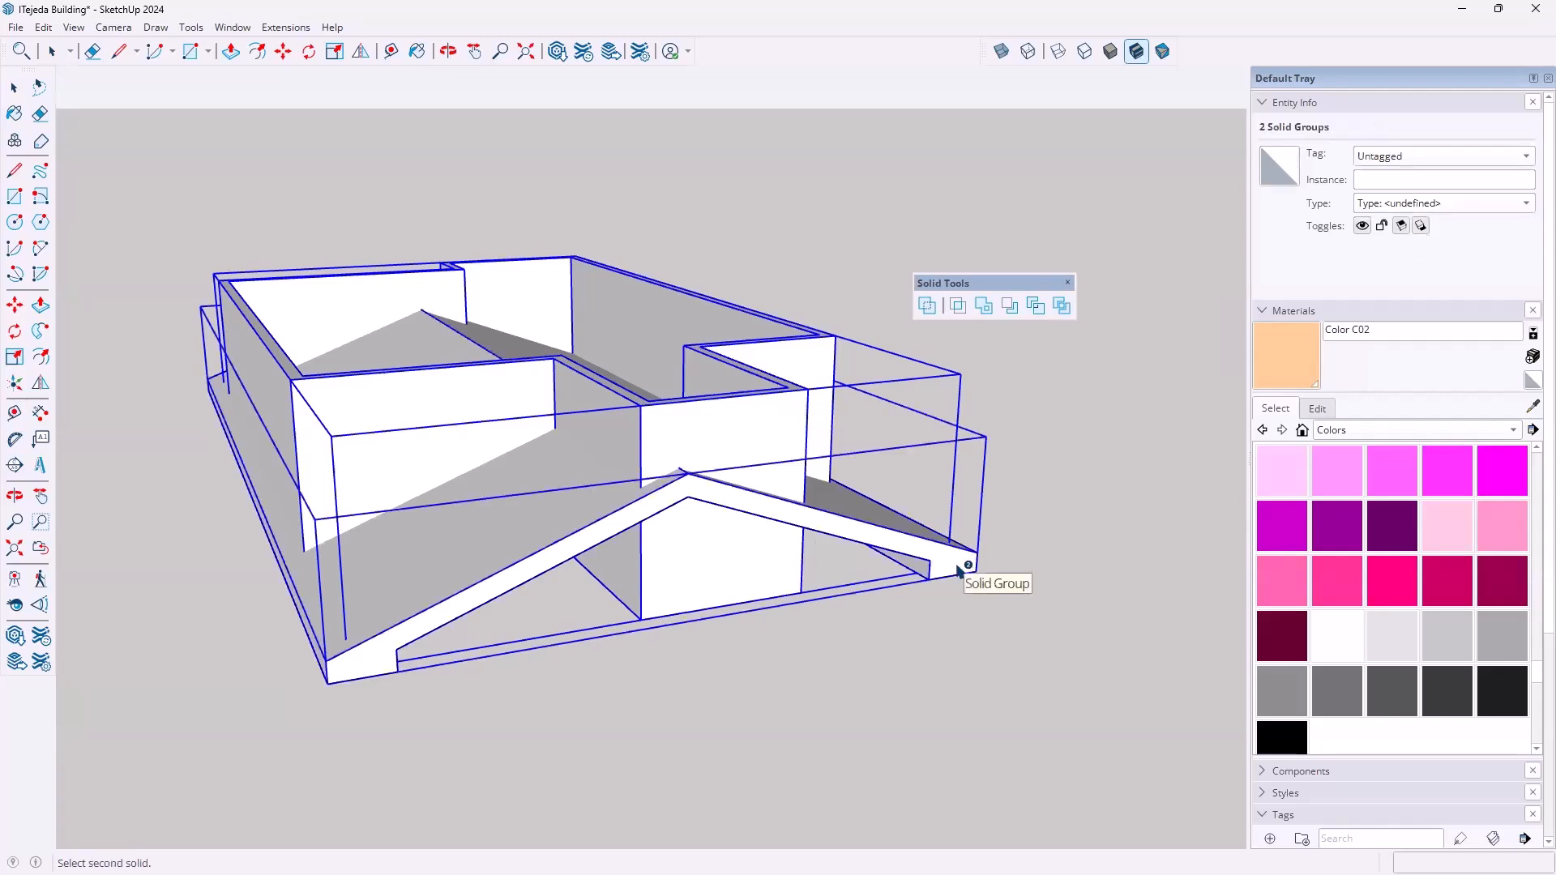
pyautogui.click(958, 568)
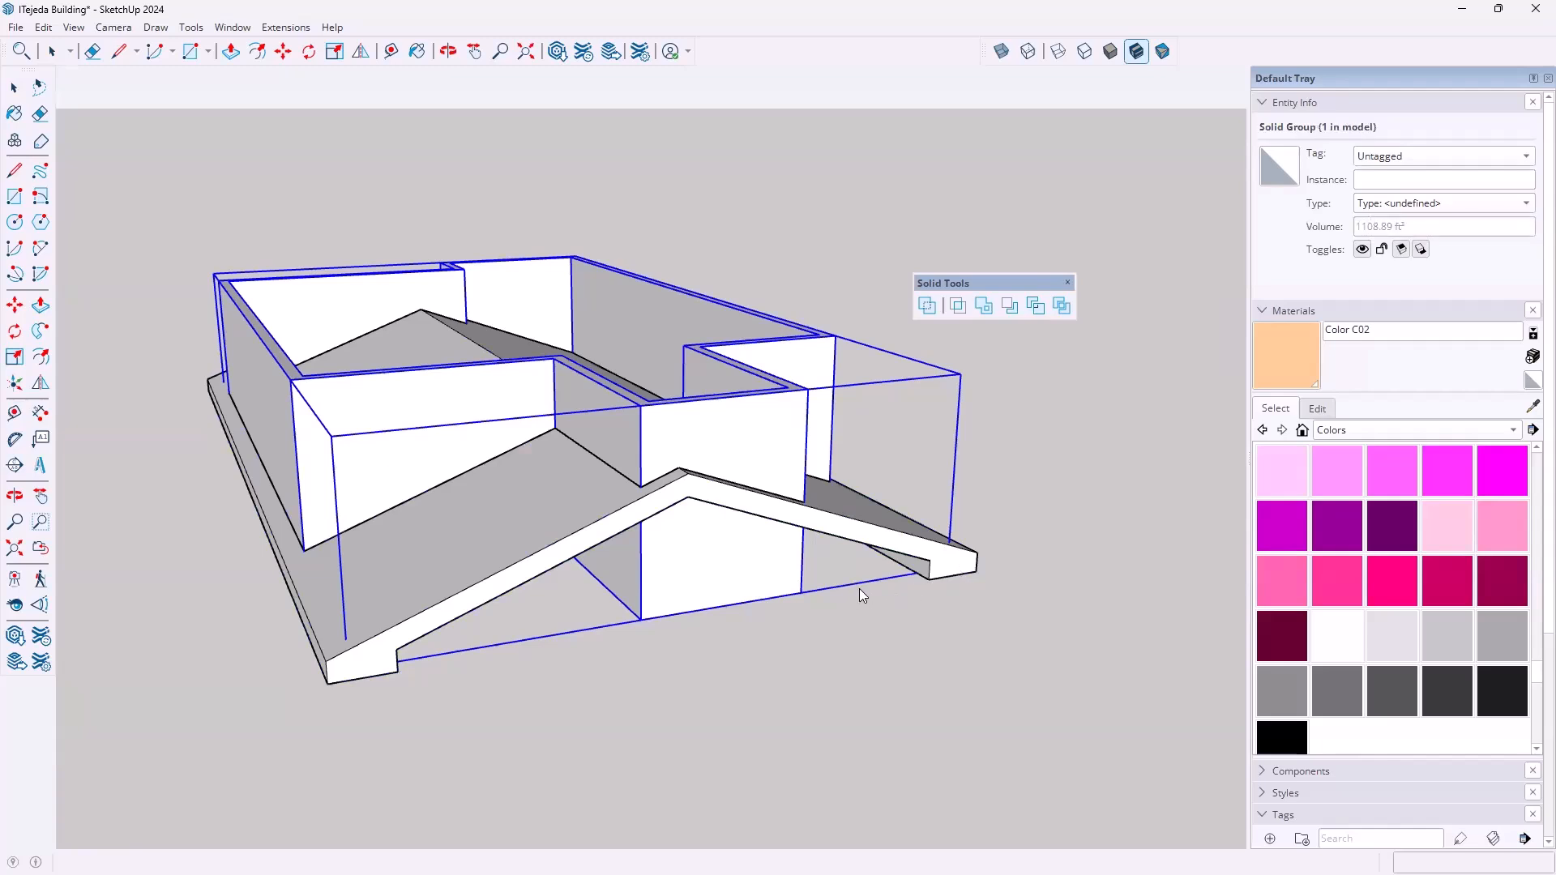
pyautogui.moveTo(955, 626)
pyautogui.mouseDown(button='middle')
pyautogui.moveTo(945, 546)
pyautogui.moveTo(896, 521)
pyautogui.moveTo(820, 547)
pyautogui.moveTo(1046, 656)
pyautogui.moveTo(965, 655)
pyautogui.mouseUp(button='middle')
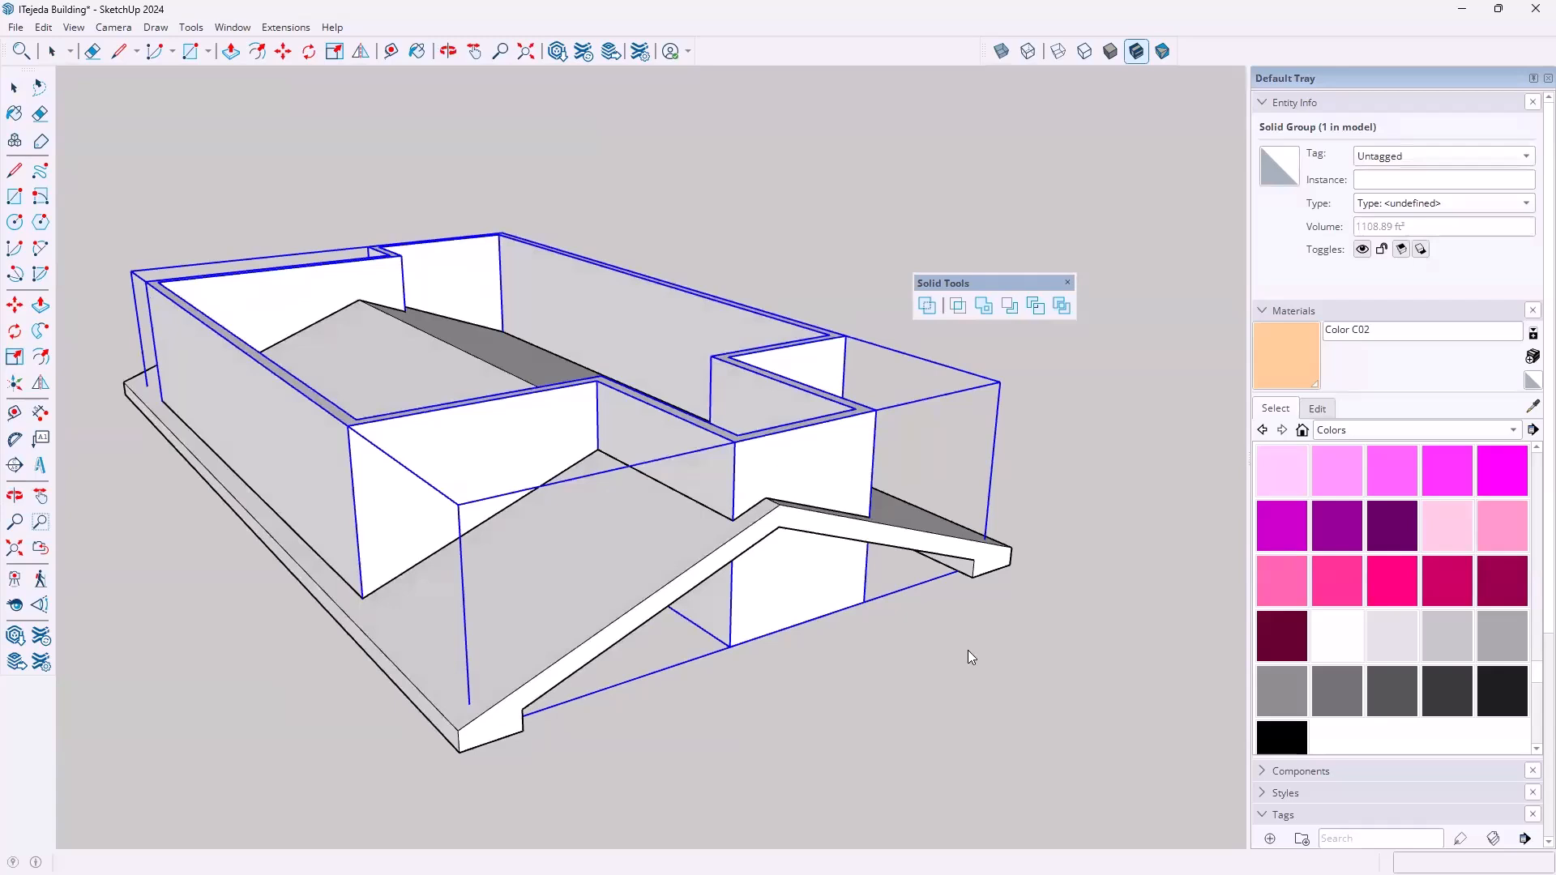
# Shift the trimmed roof temporarily sideways to examine where the walls cut it, and cancel the move
pyautogui.press('space')
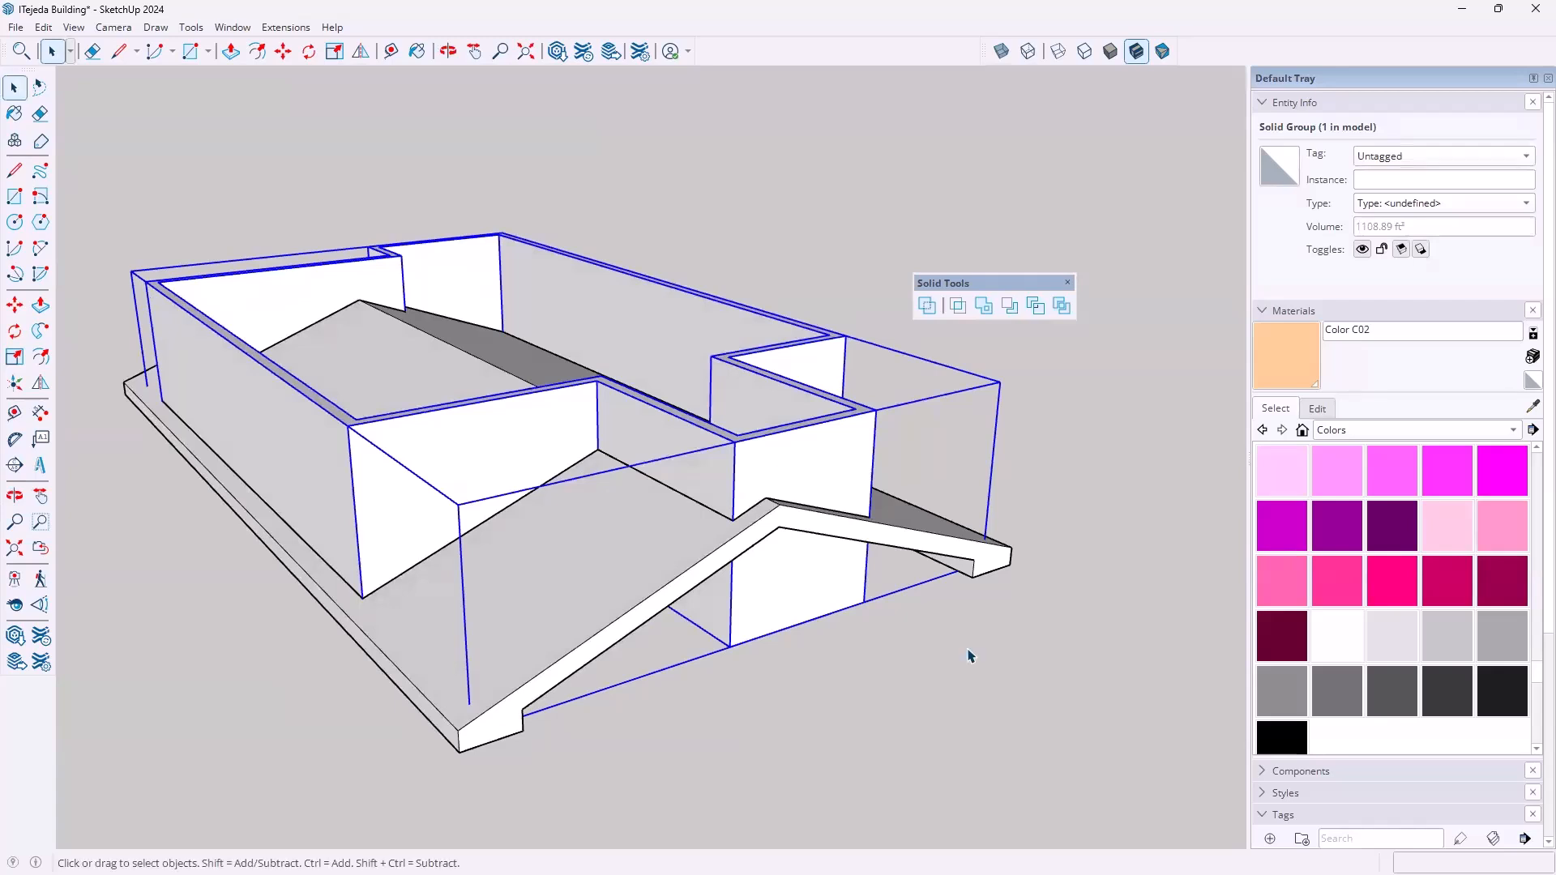
pyautogui.click(1042, 610)
pyautogui.click(890, 540)
pyautogui.press('m')
pyautogui.click(861, 719)
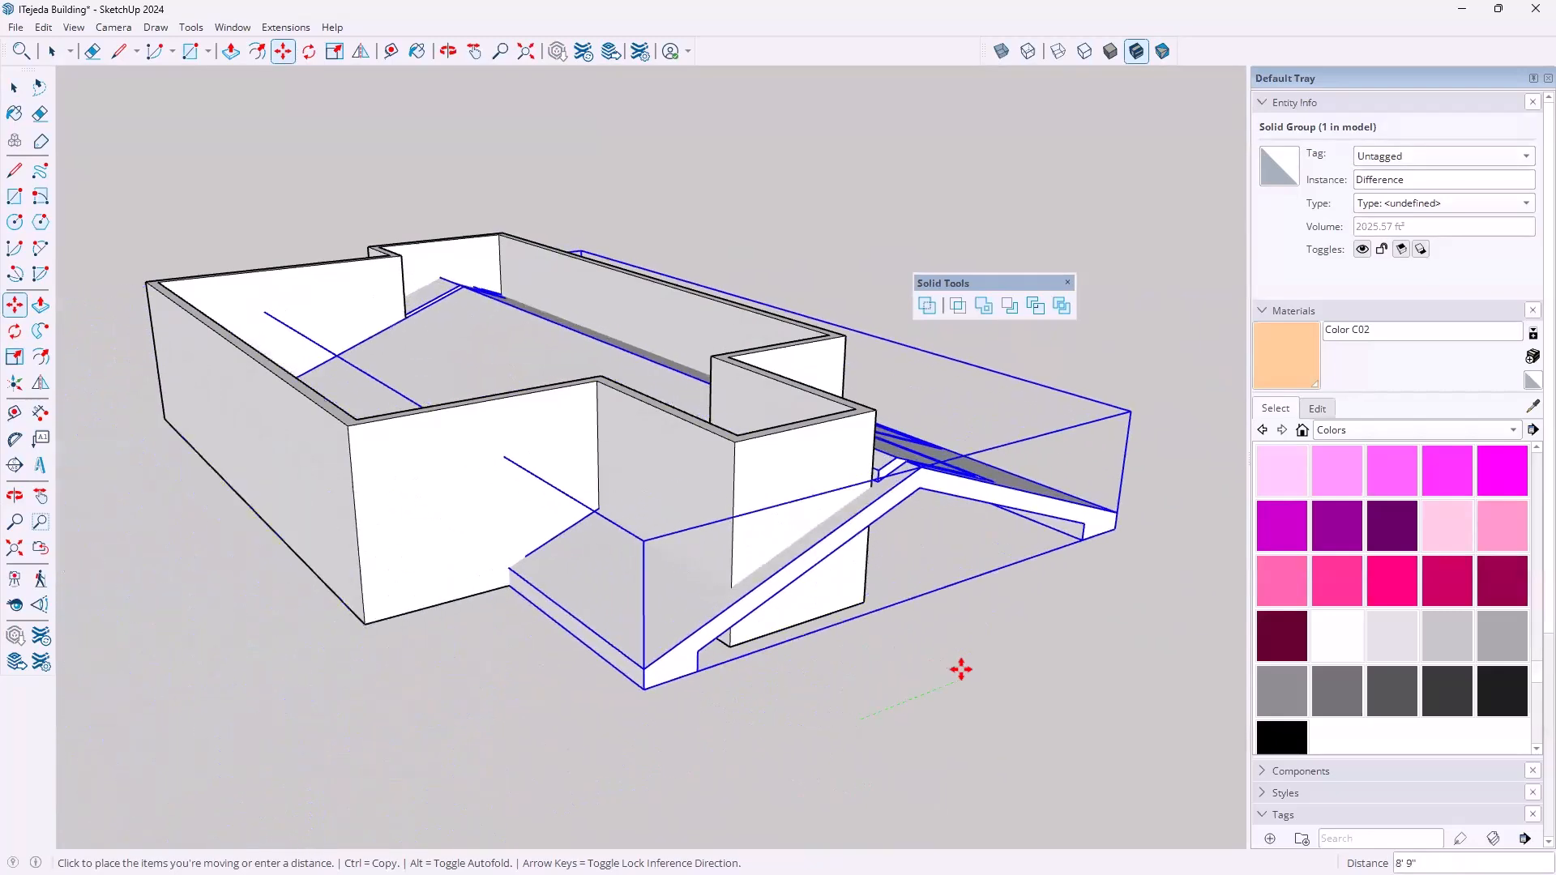
pyautogui.press('Escape')
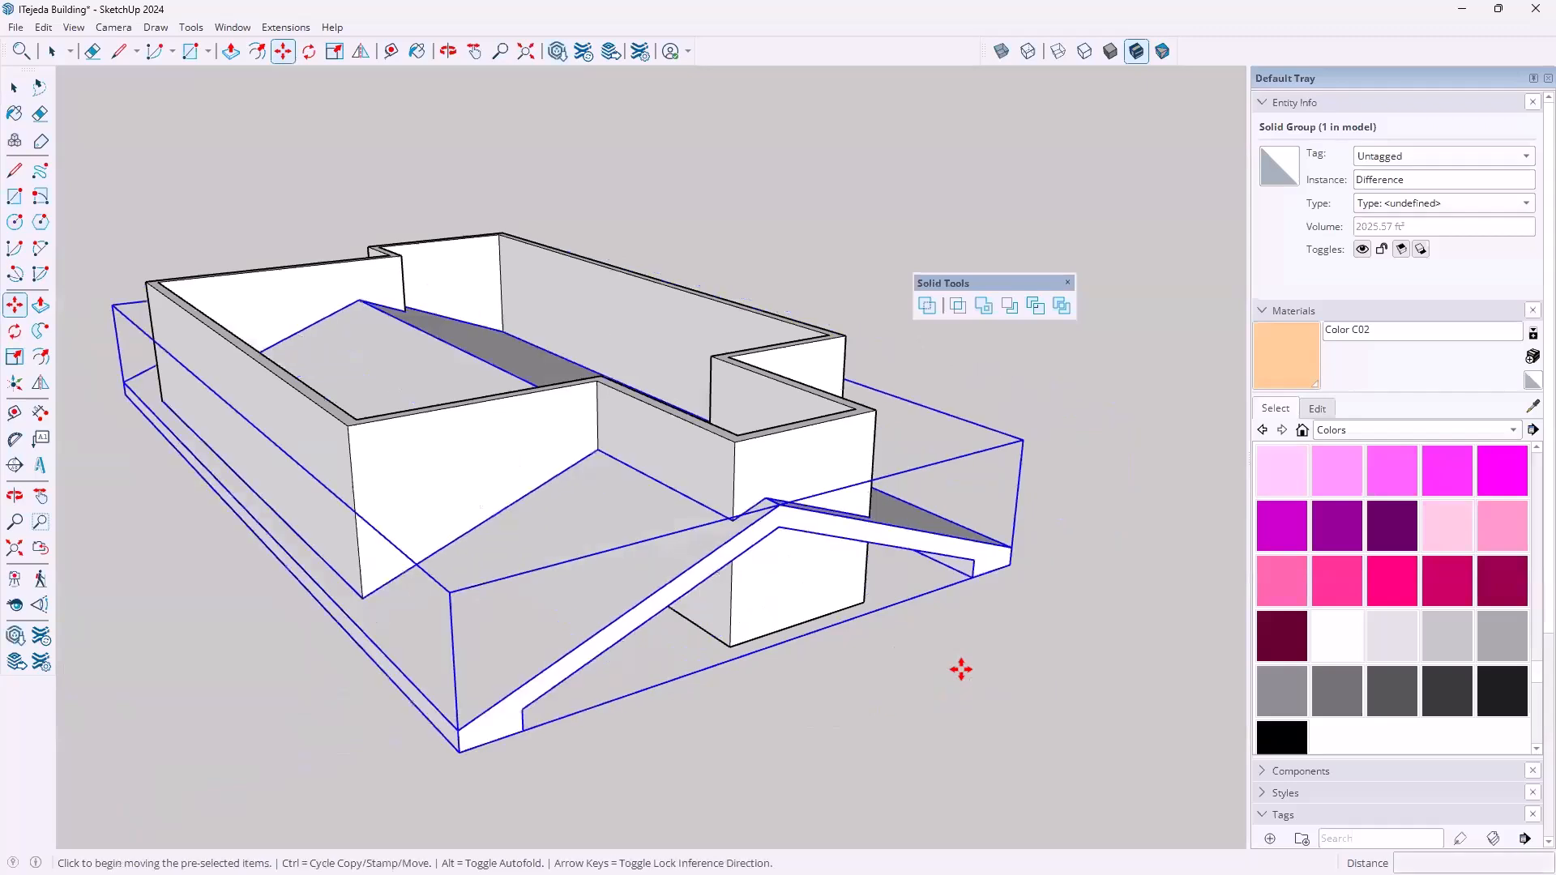
# Undo the trim of the roof by the walls and clear the selection
pyautogui.click(44, 27)
pyautogui.click(59, 47)
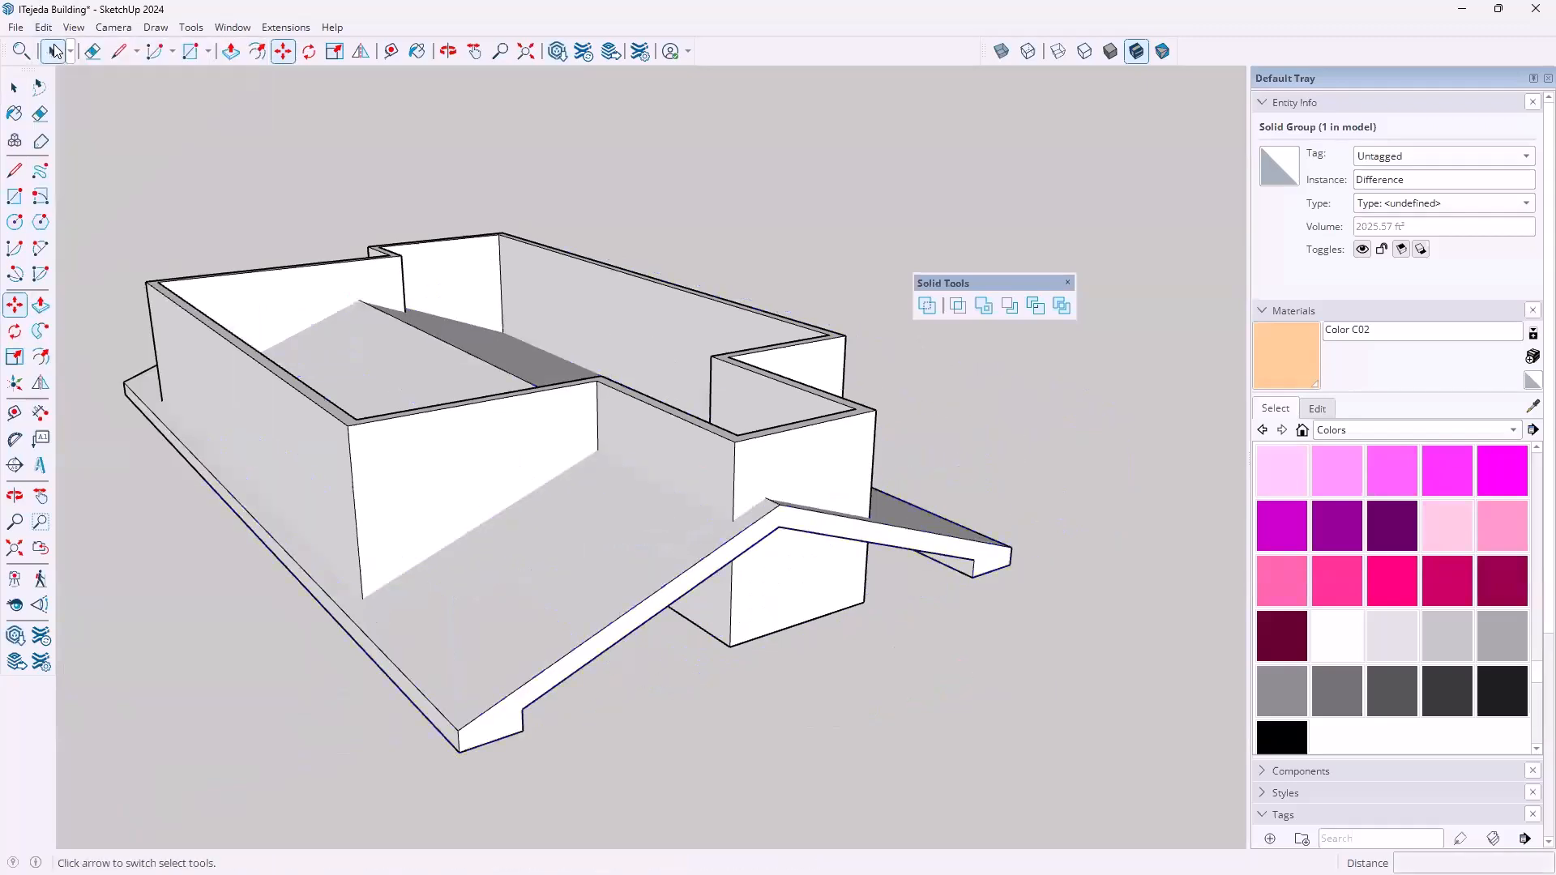
pyautogui.hotkey('ctrl', 't')
pyautogui.press('space')
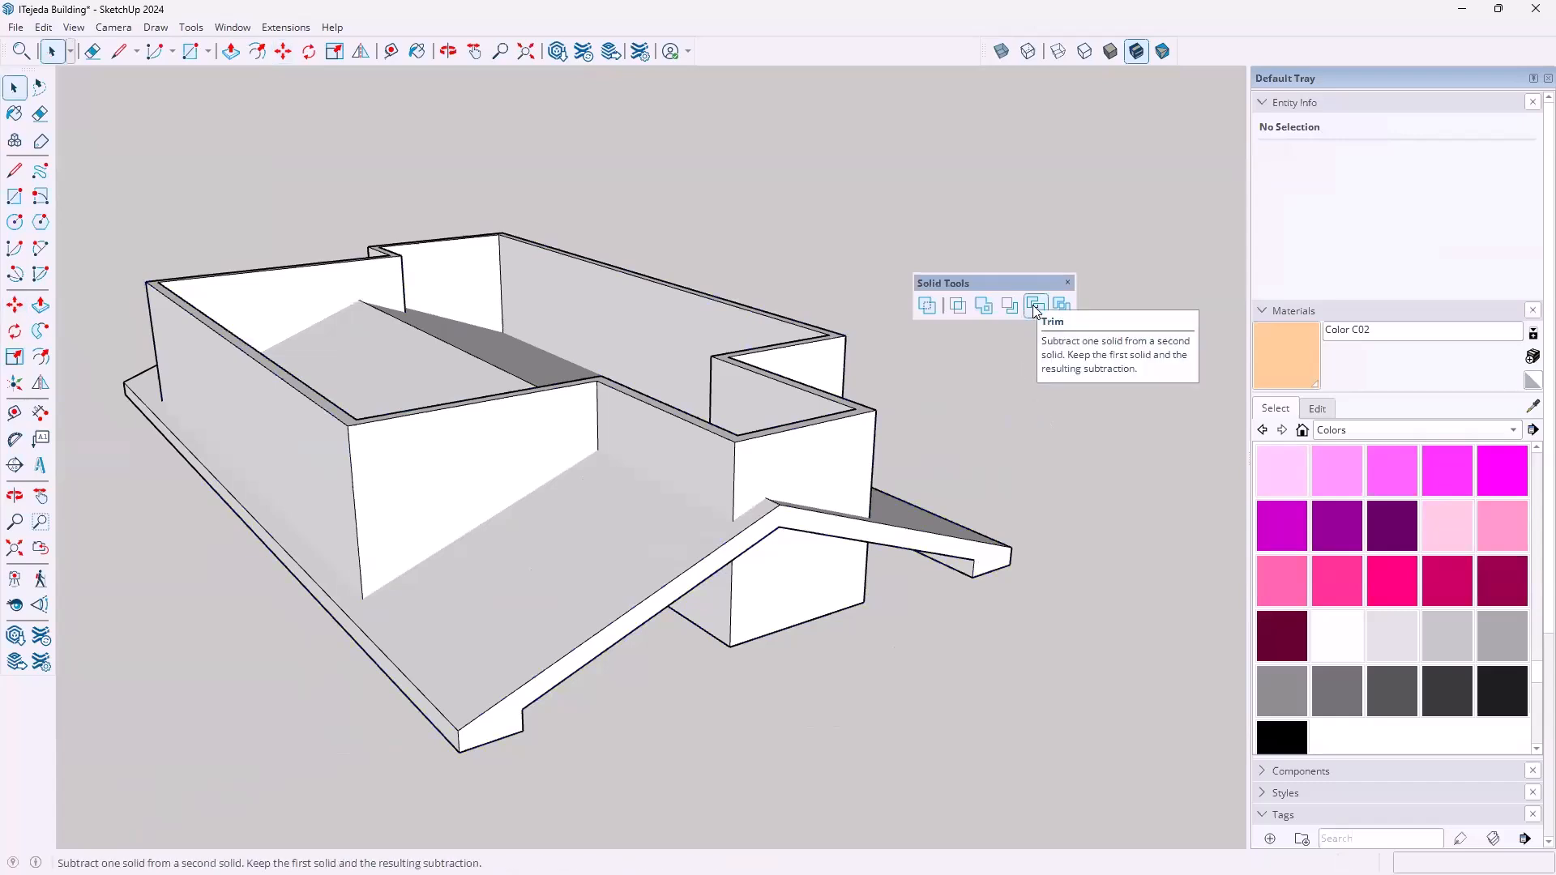
# Trim the exterior wall group with the gable roof, using the roof as the first solid
pyautogui.click(1034, 311)
pyautogui.click(997, 572)
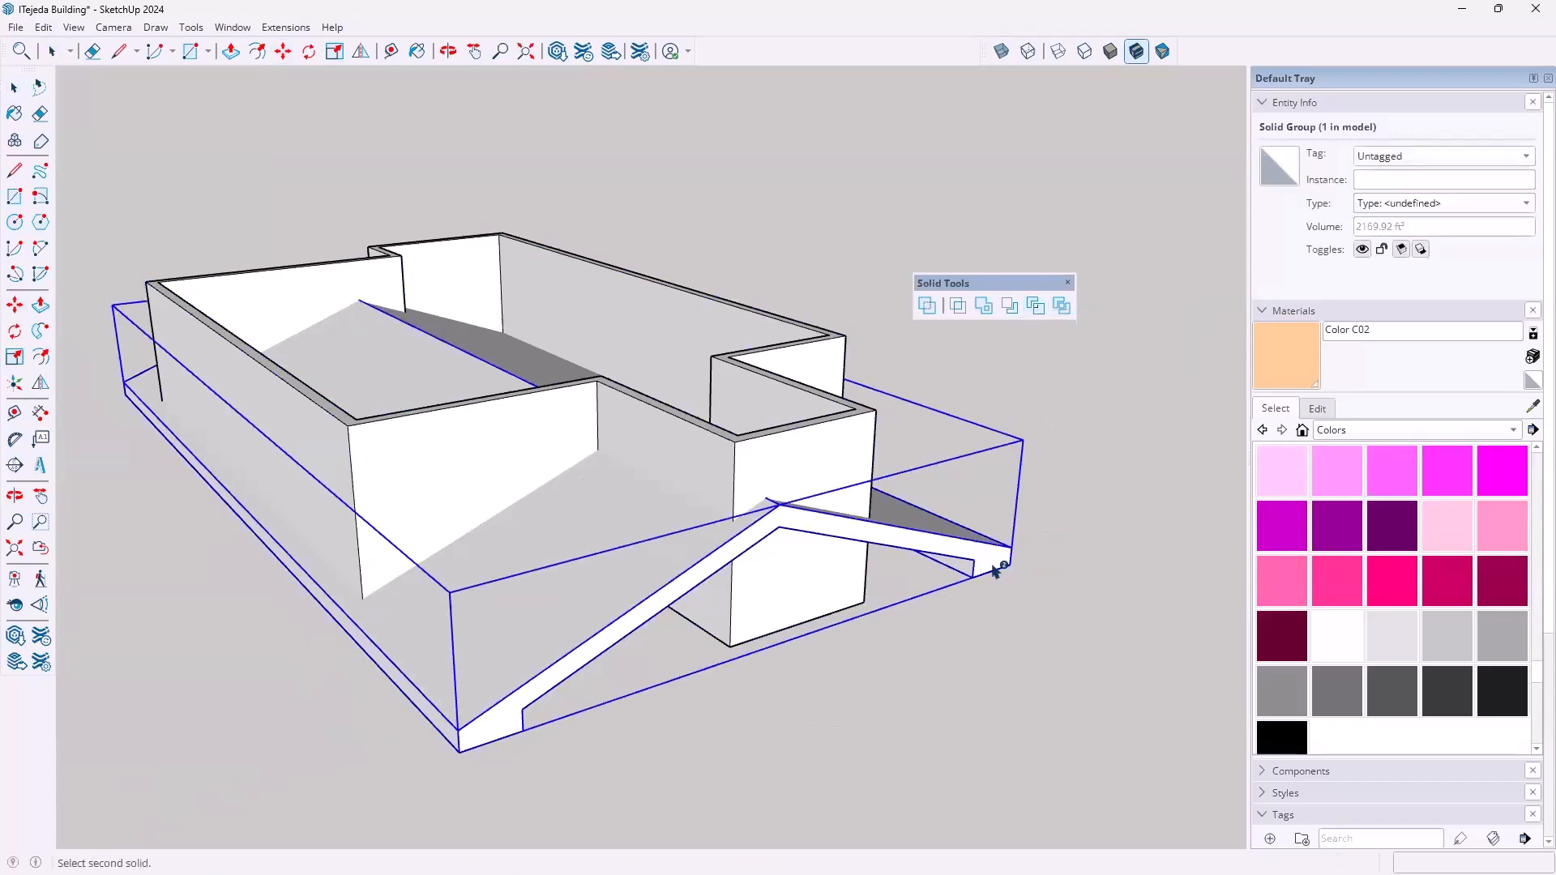
pyautogui.click(831, 438)
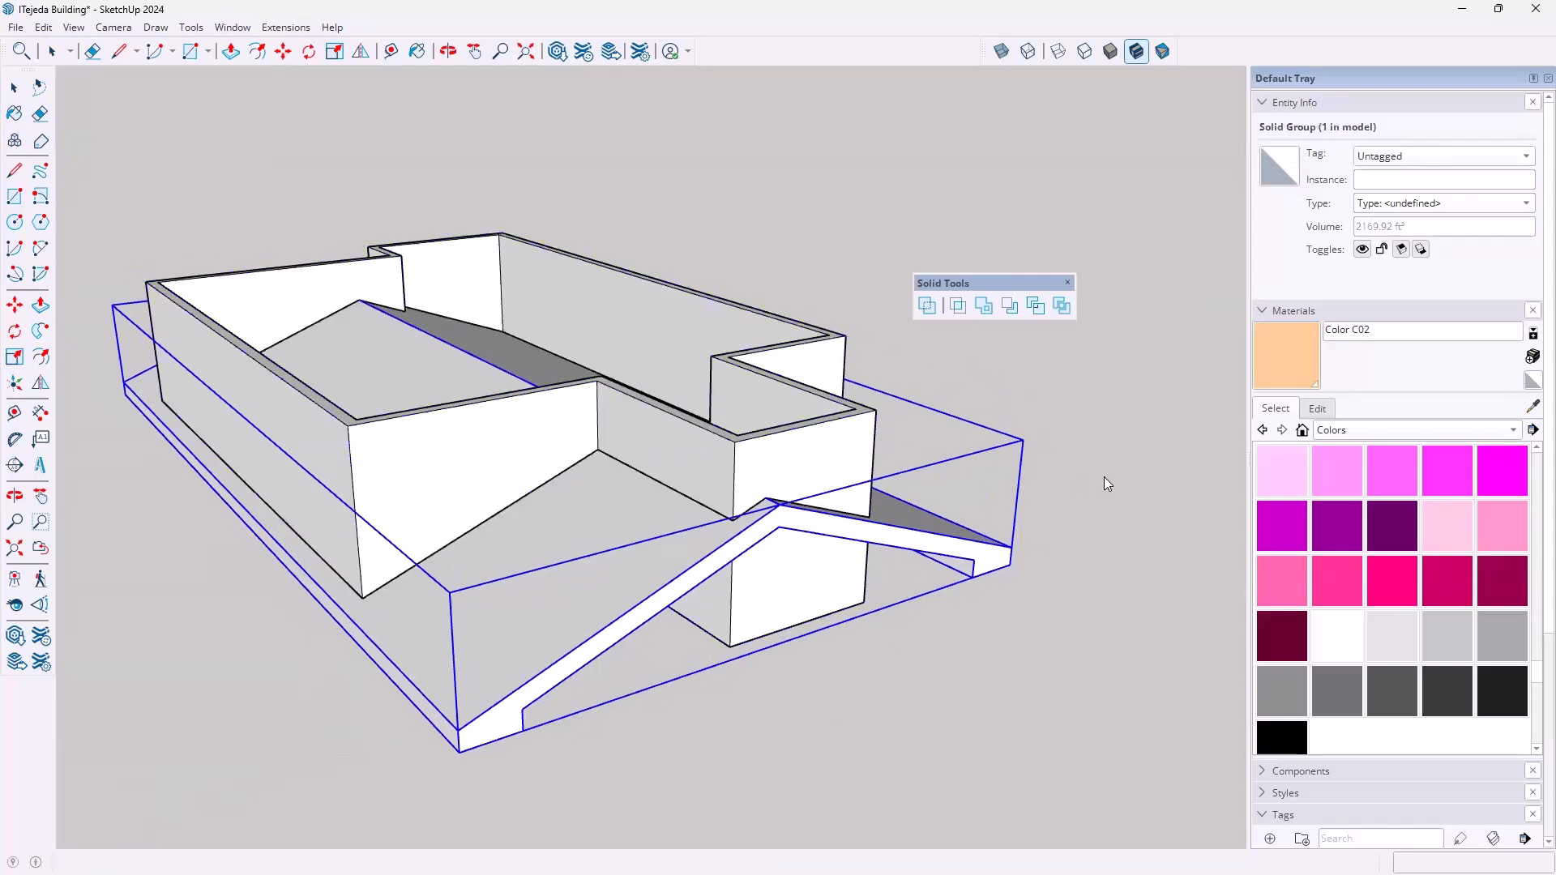
# Pull the roof temporarily away from the trimmed walls to examine the cut between their upper and lower parts, and cancel the move
pyautogui.press('space')
pyautogui.click(1078, 500)
pyautogui.click(996, 558)
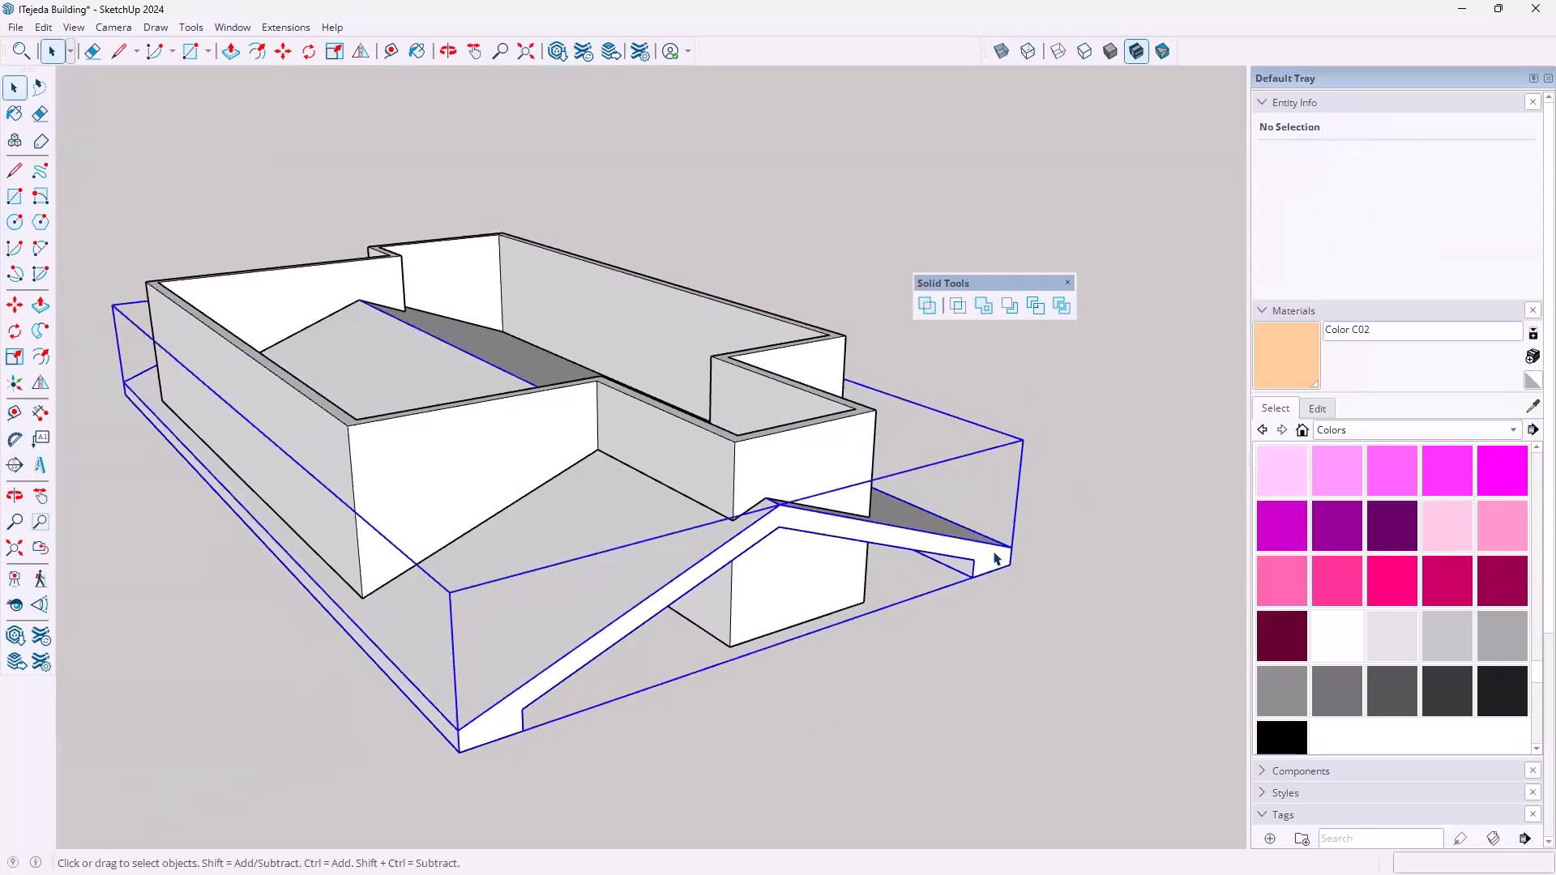
pyautogui.press('m')
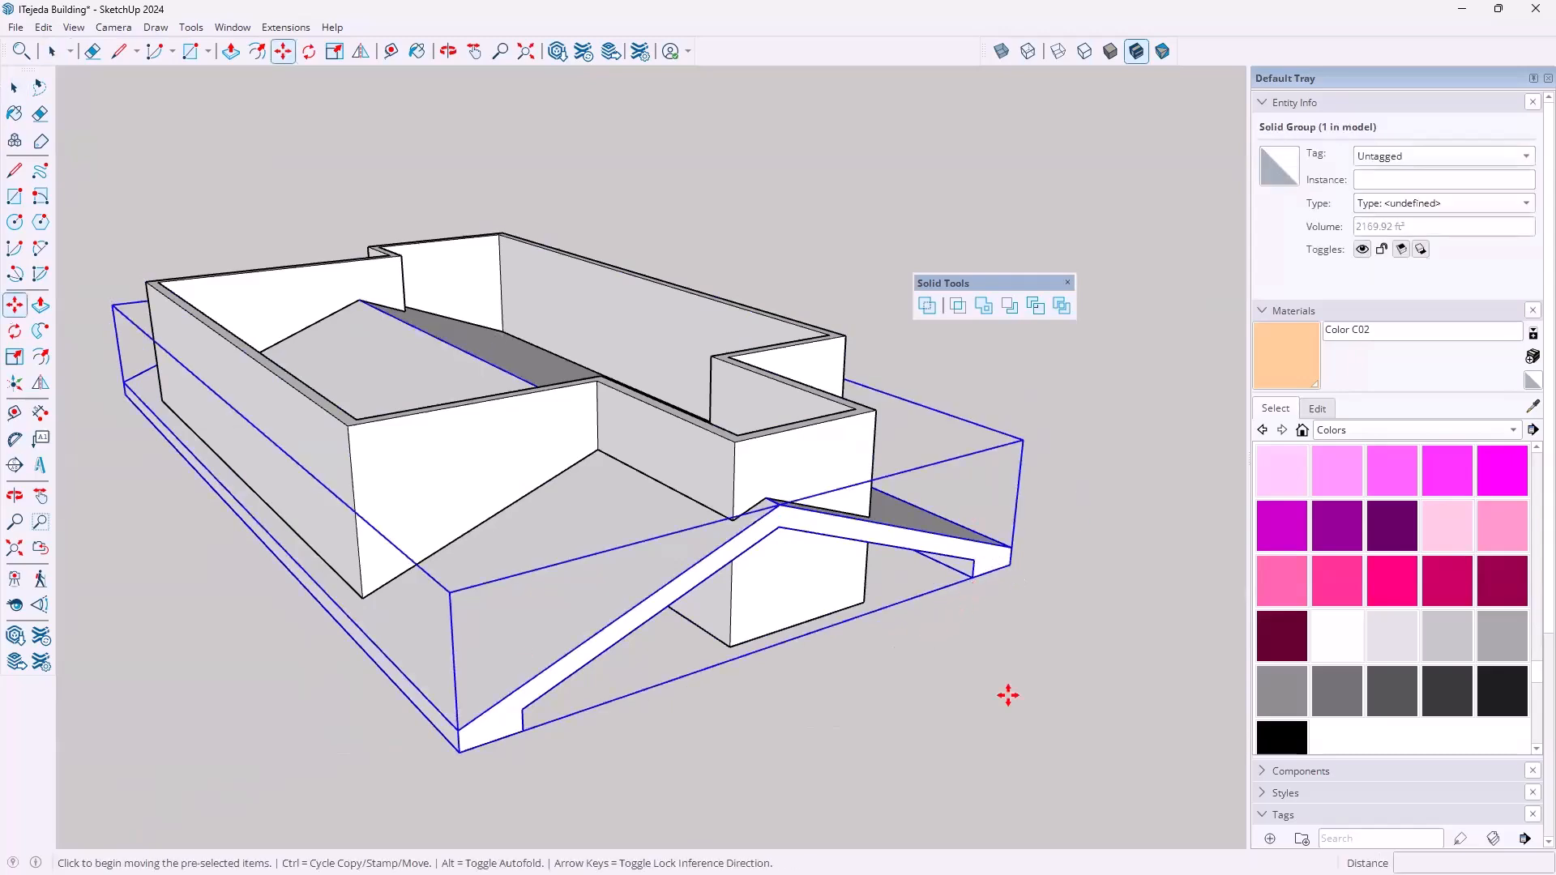
pyautogui.click(932, 636)
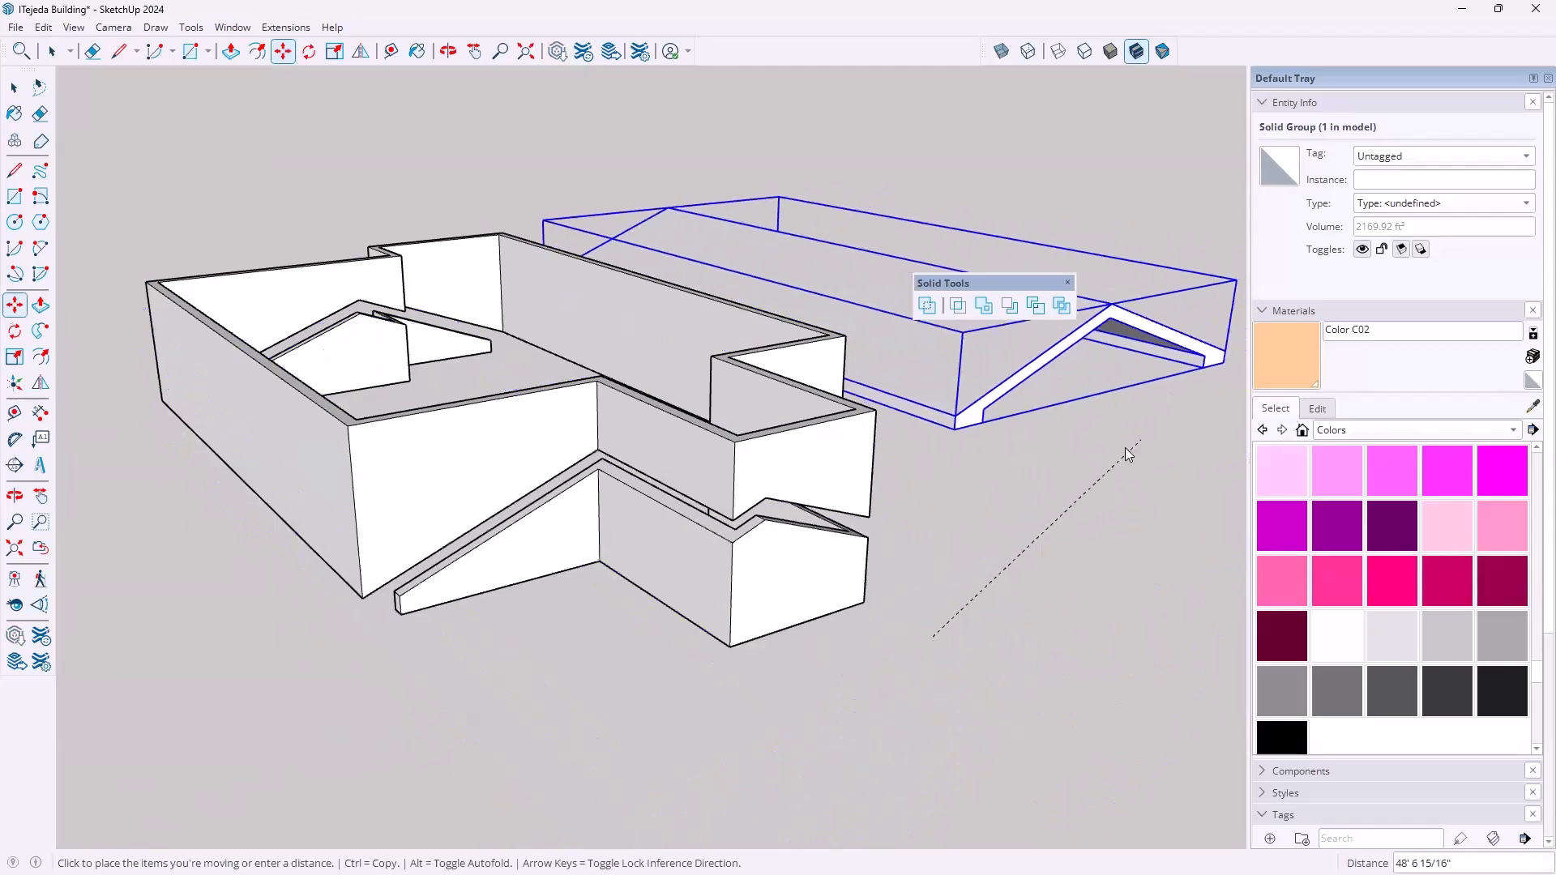
pyautogui.moveTo(1084, 479); pyautogui.dragTo(903, 554, button='middle')
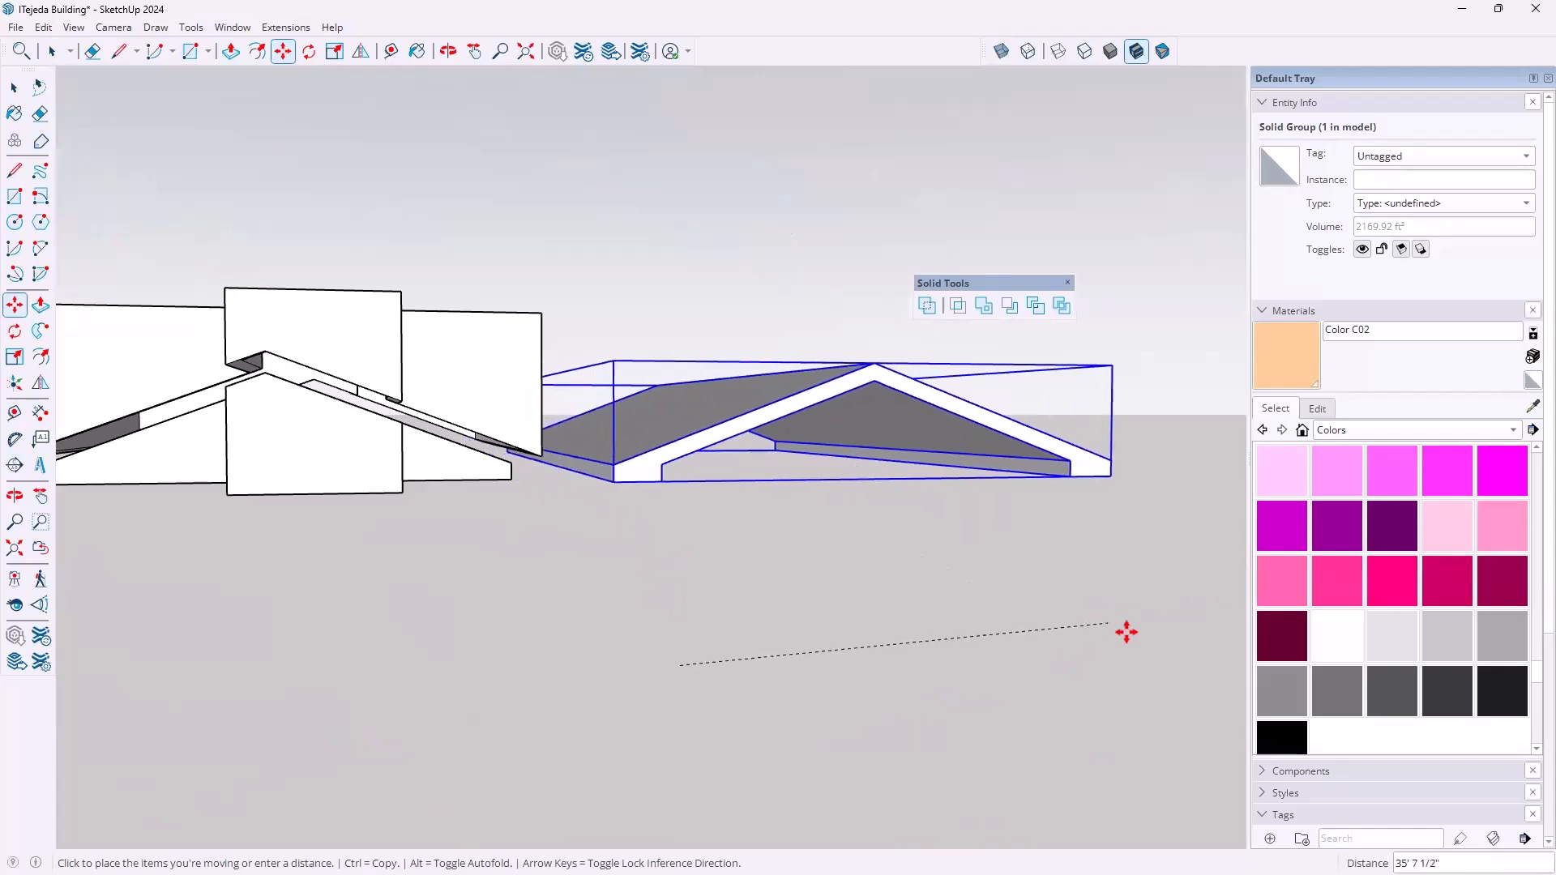
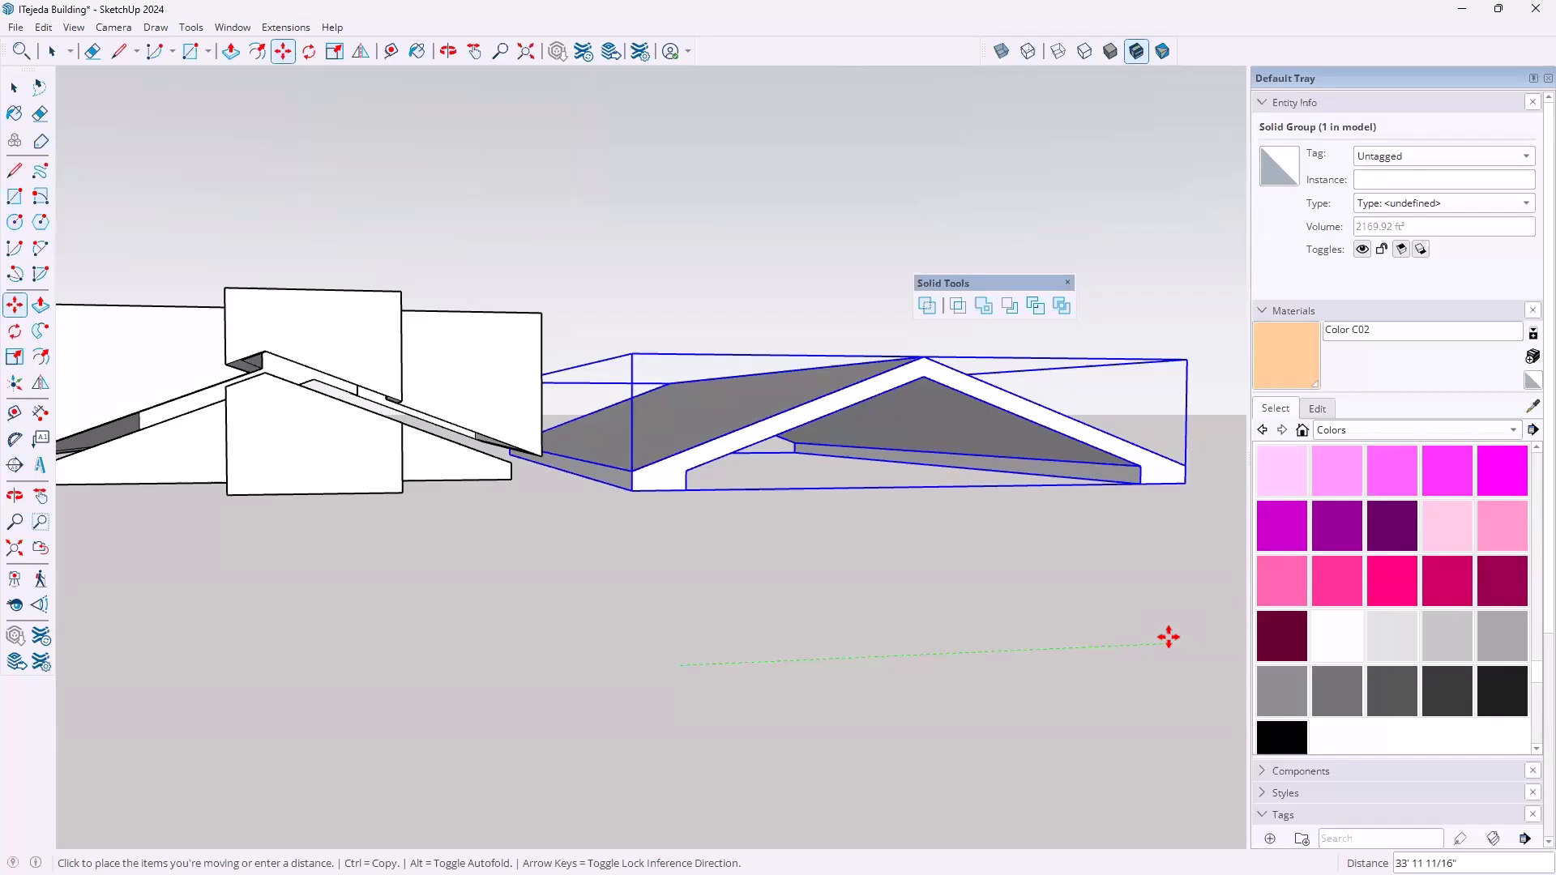
pyautogui.press('Escape')
# Open the trimmed wall group, delete all connected geometry of the wall portion above the roof, and close the group
pyautogui.moveTo(455, 340); pyautogui.dragTo(934, 608, button='middle')
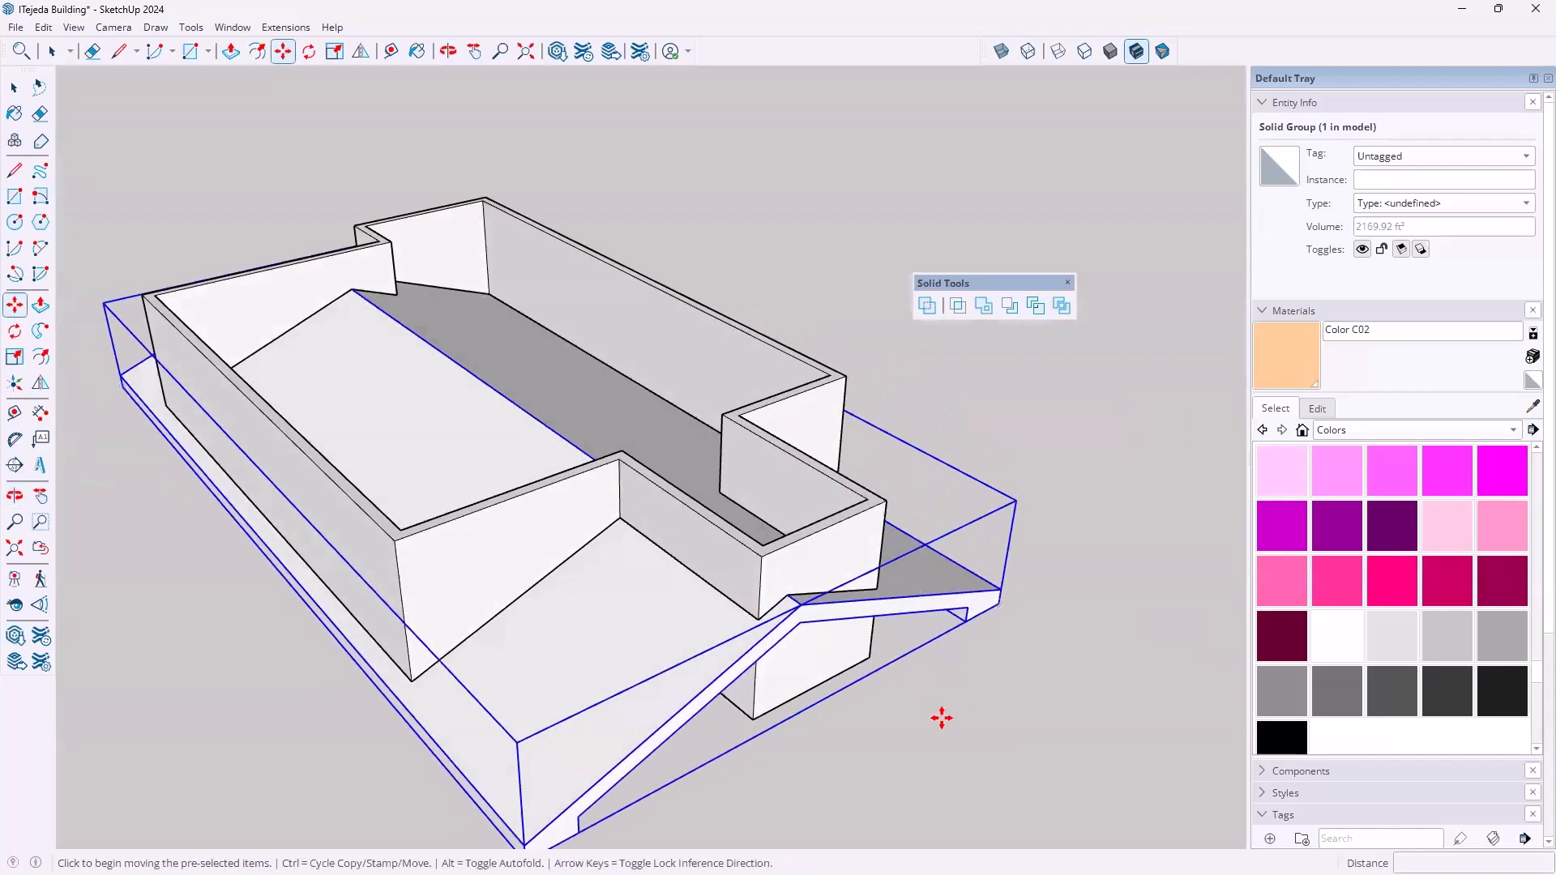
pyautogui.press('space')
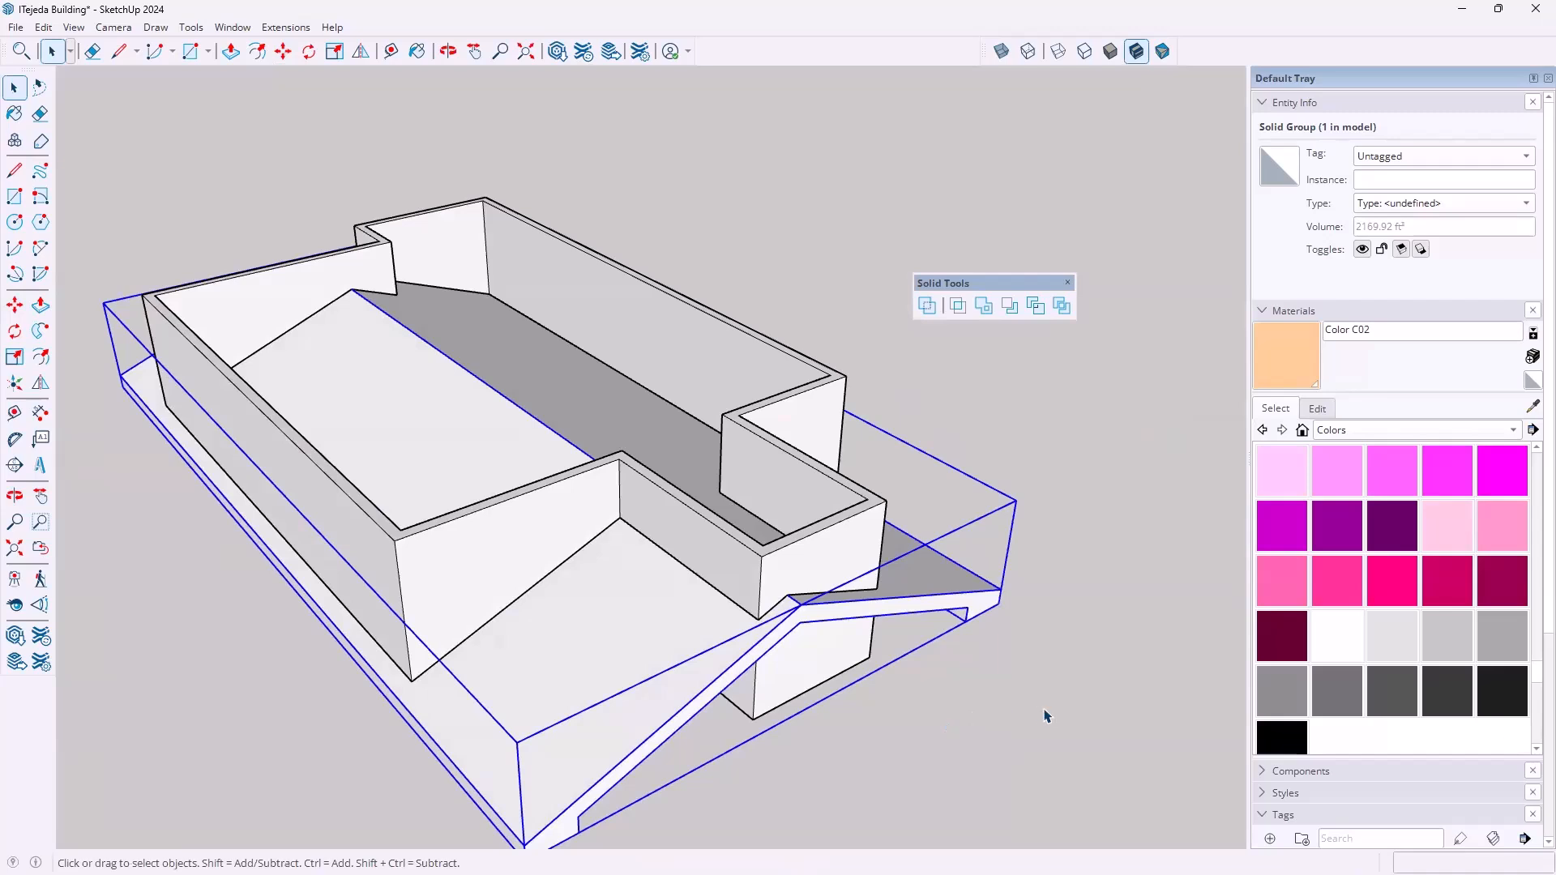
pyautogui.click(1046, 717)
pyautogui.click(861, 515)
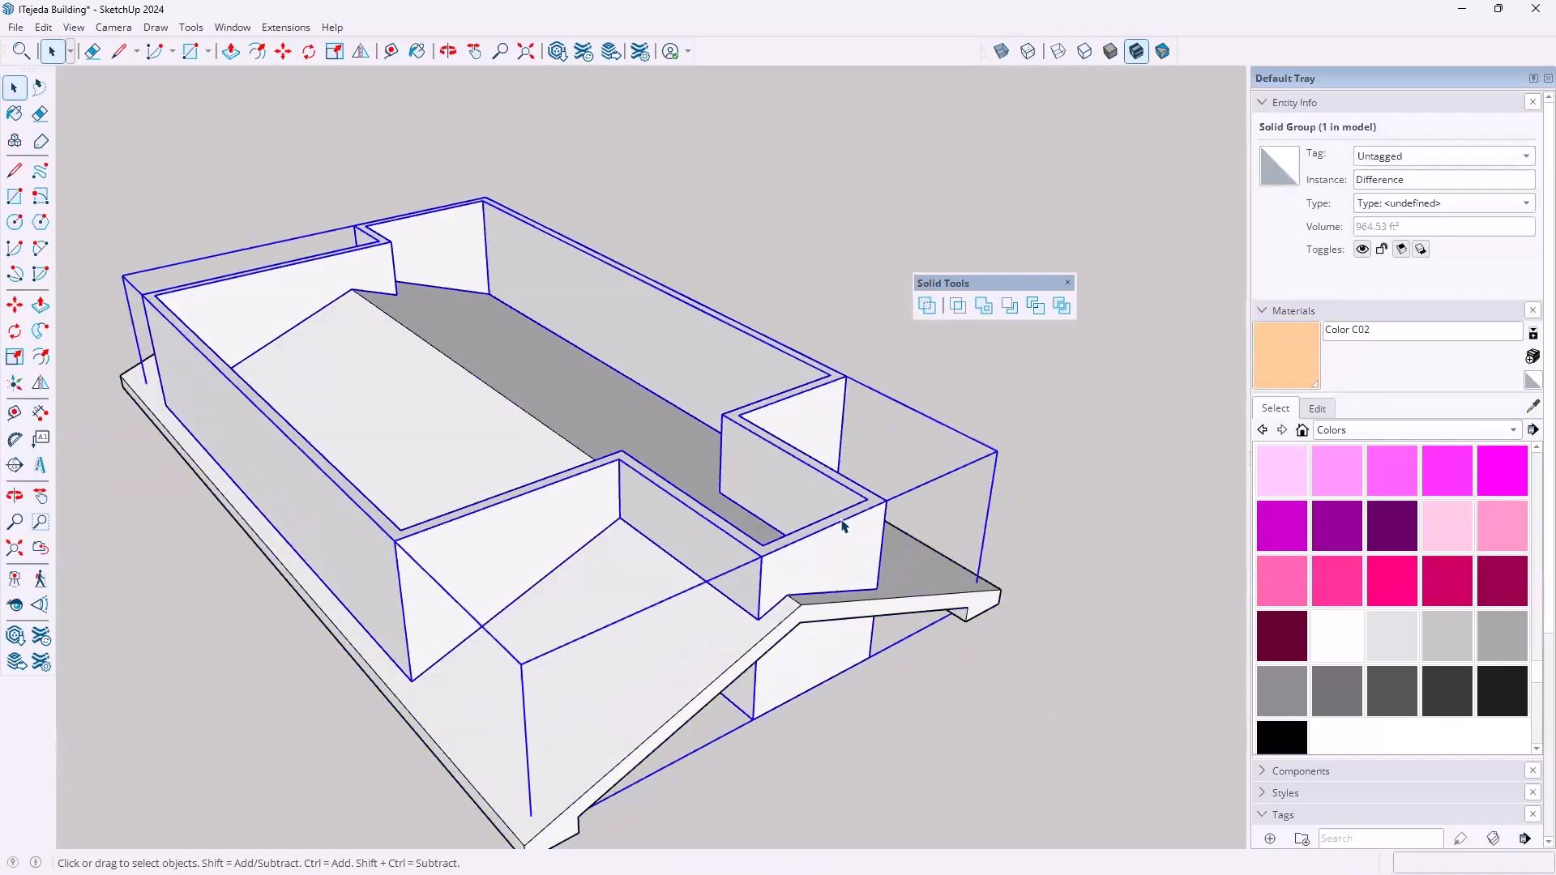
pyautogui.doubleClick(843, 527)
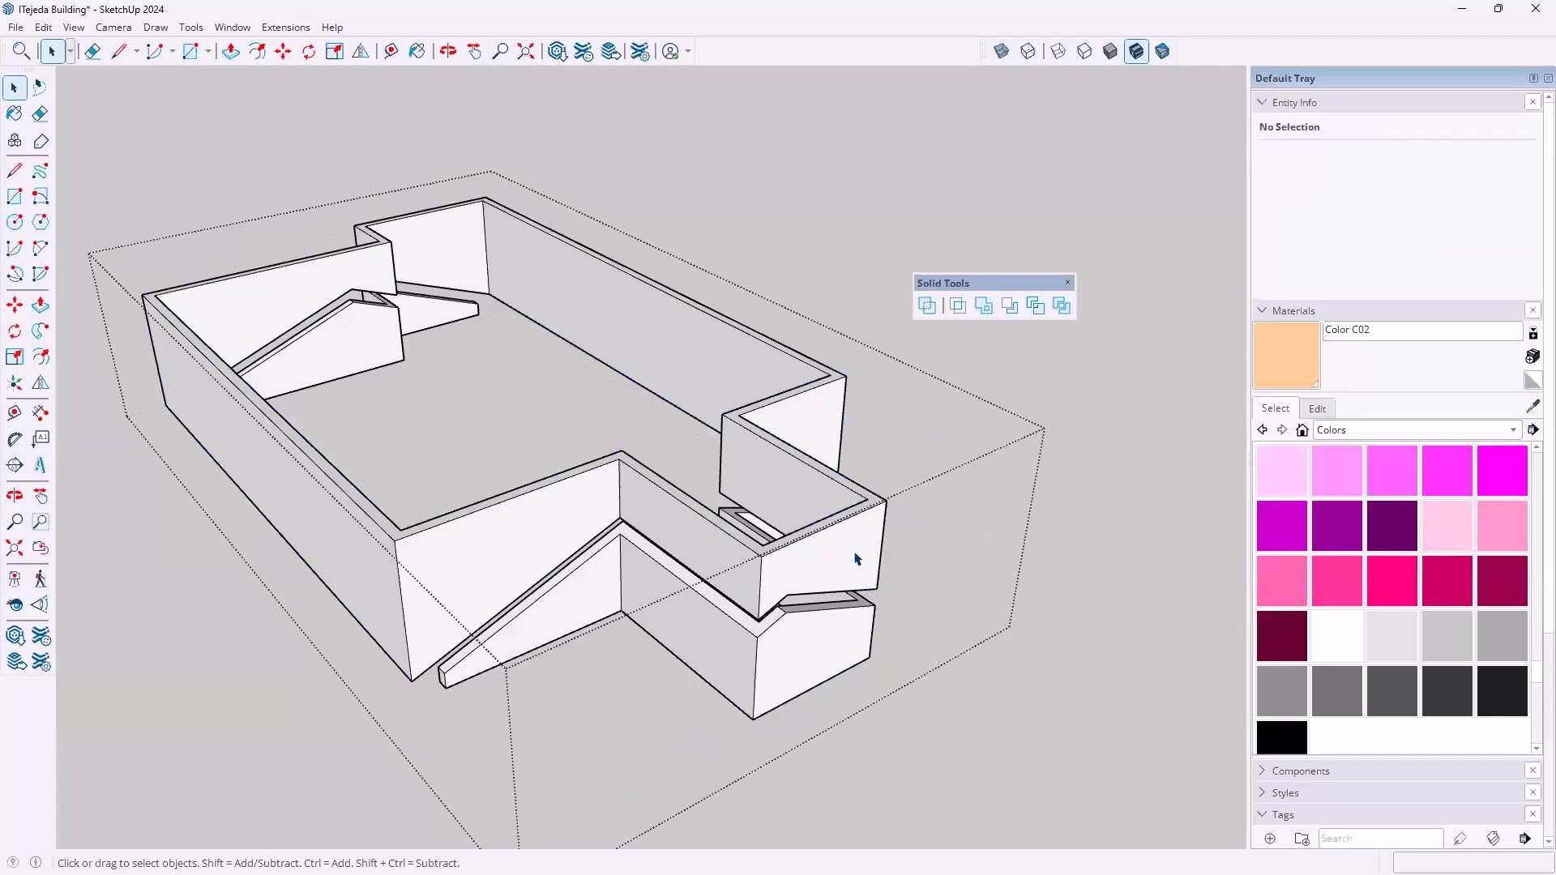
pyautogui.moveTo(910, 649); pyautogui.dragTo(660, 406, button='middle')
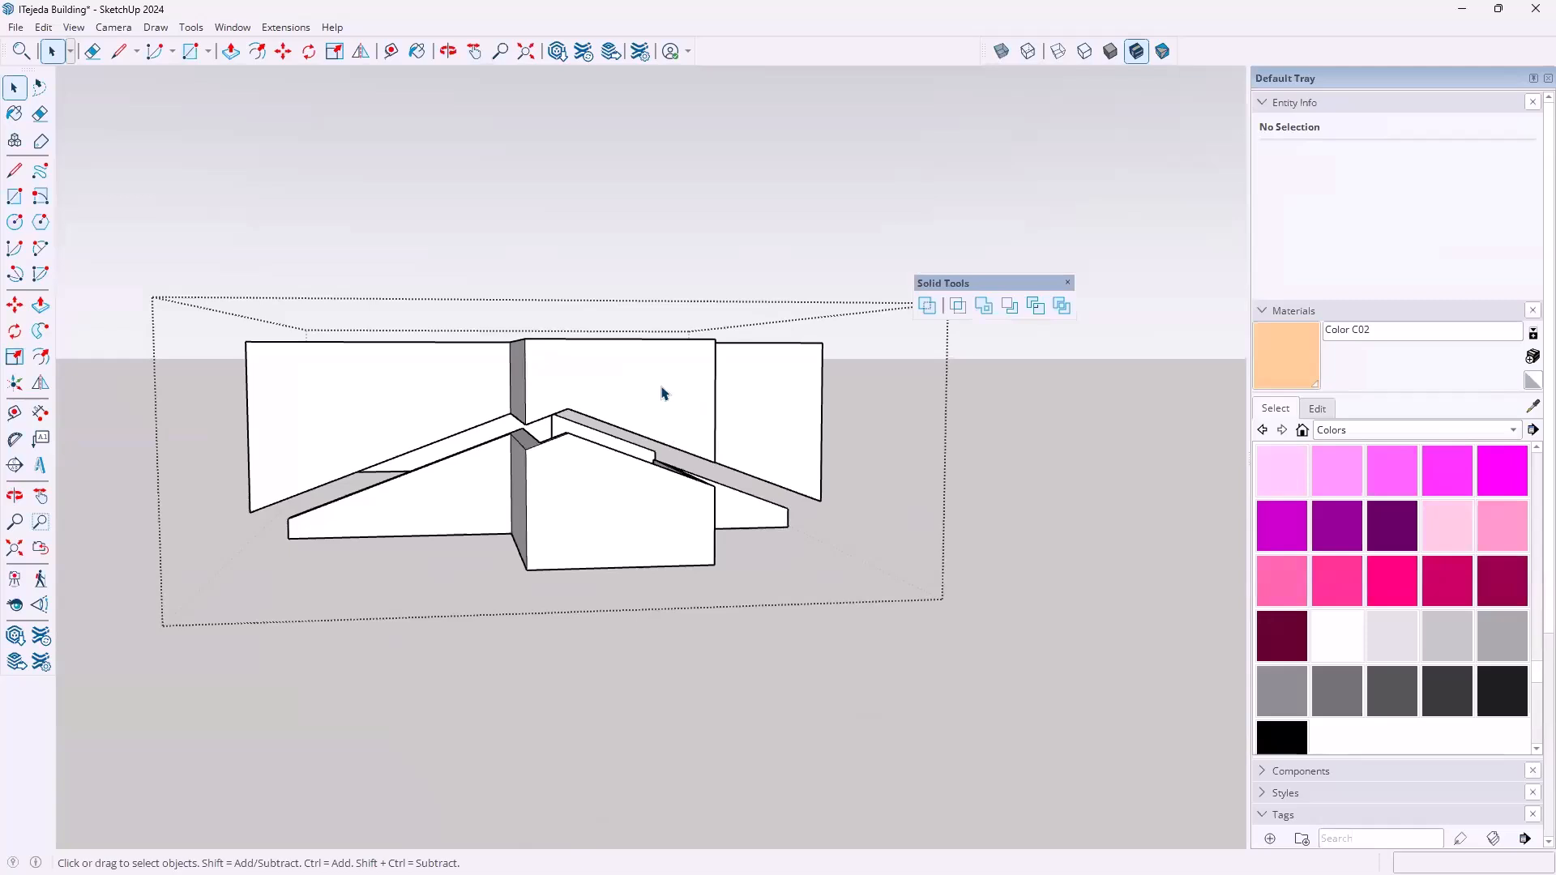
pyautogui.tripleClick(661, 393)
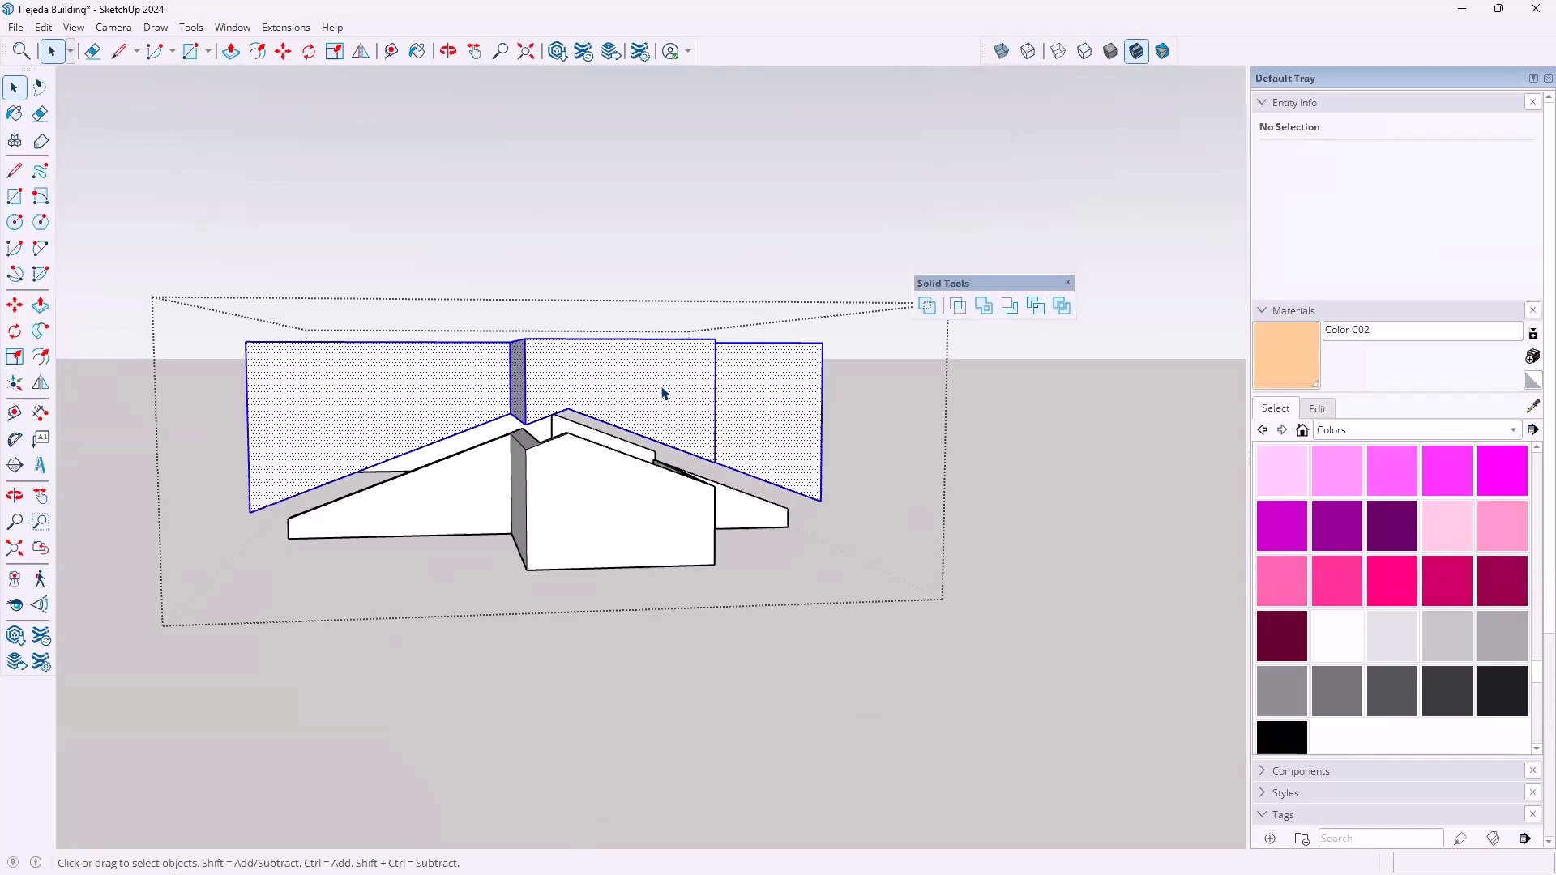
pyautogui.moveTo(713, 509); pyautogui.dragTo(839, 615, button='middle')
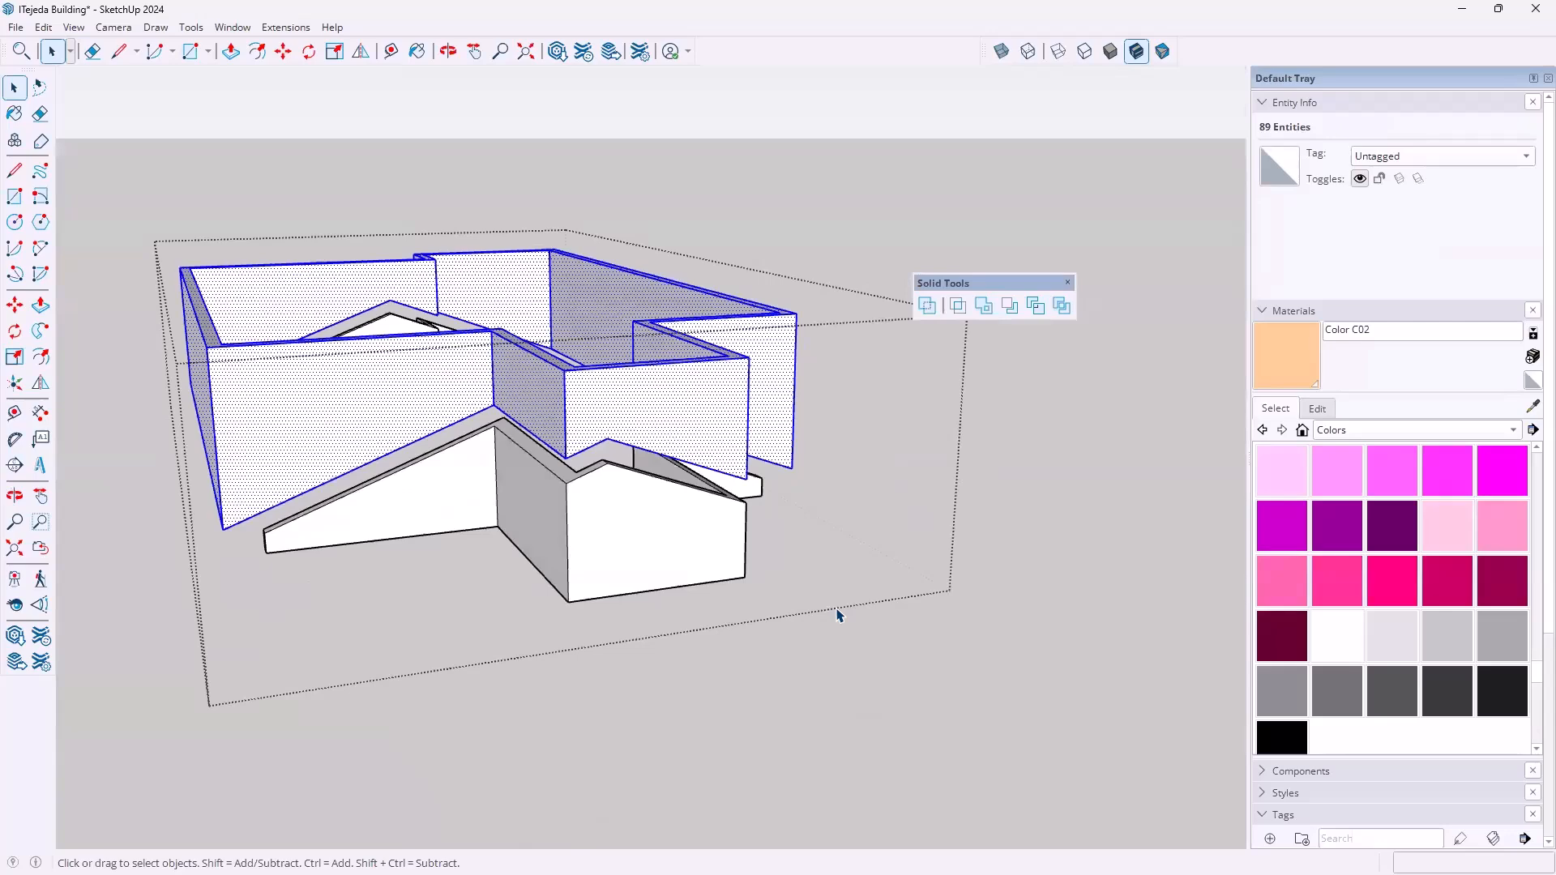
pyautogui.press('Delete')
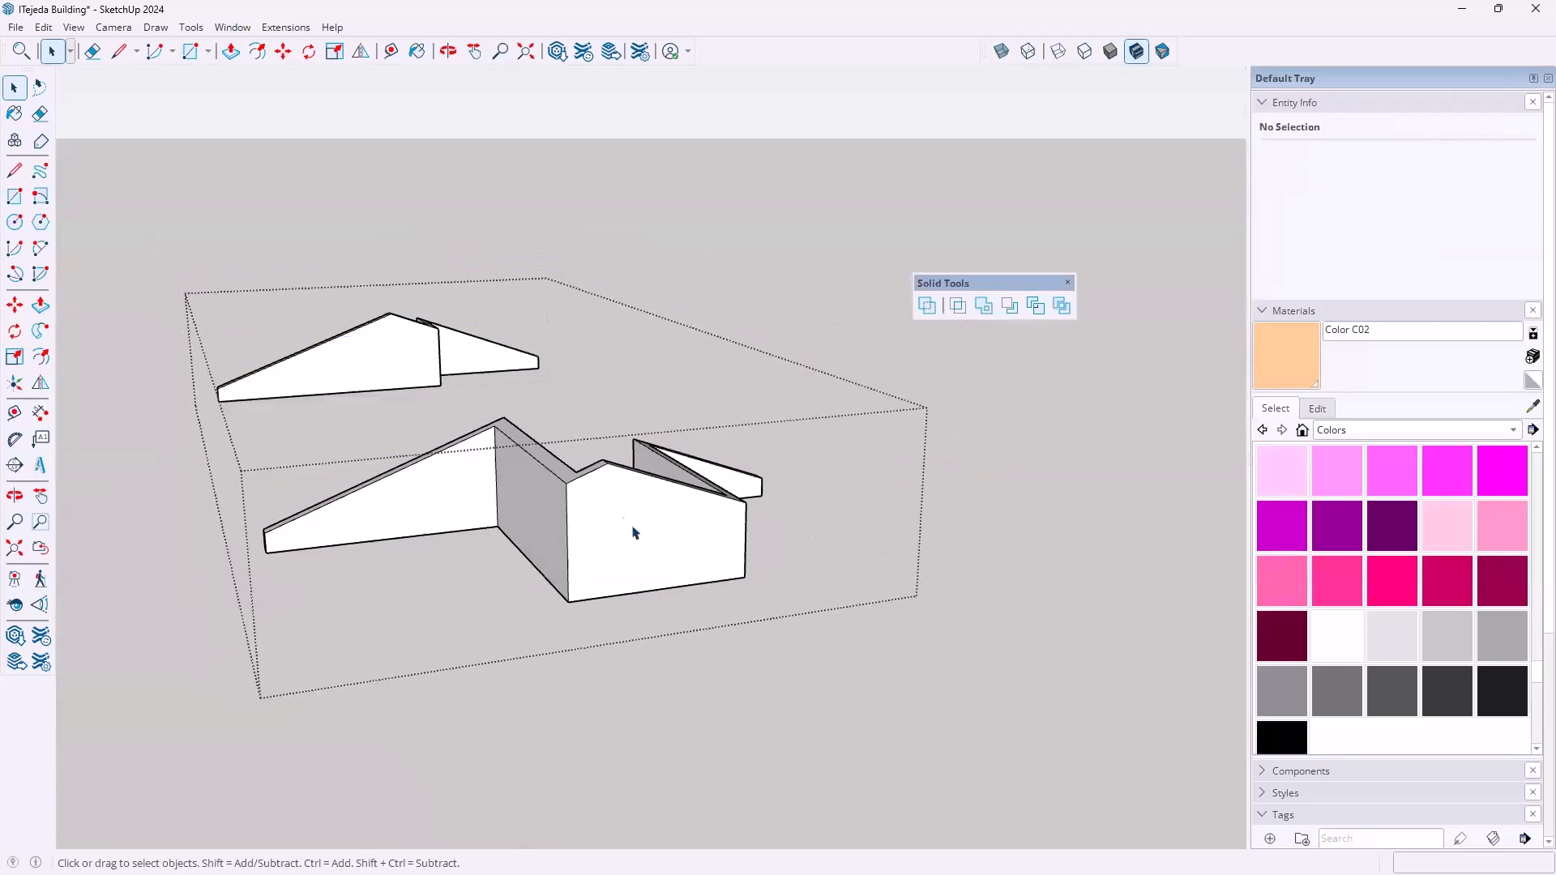
pyautogui.moveTo(772, 492); pyautogui.dragTo(674, 503, button='middle')
pyautogui.moveTo(1035, 770); pyautogui.dragTo(212, 398, button='middle')
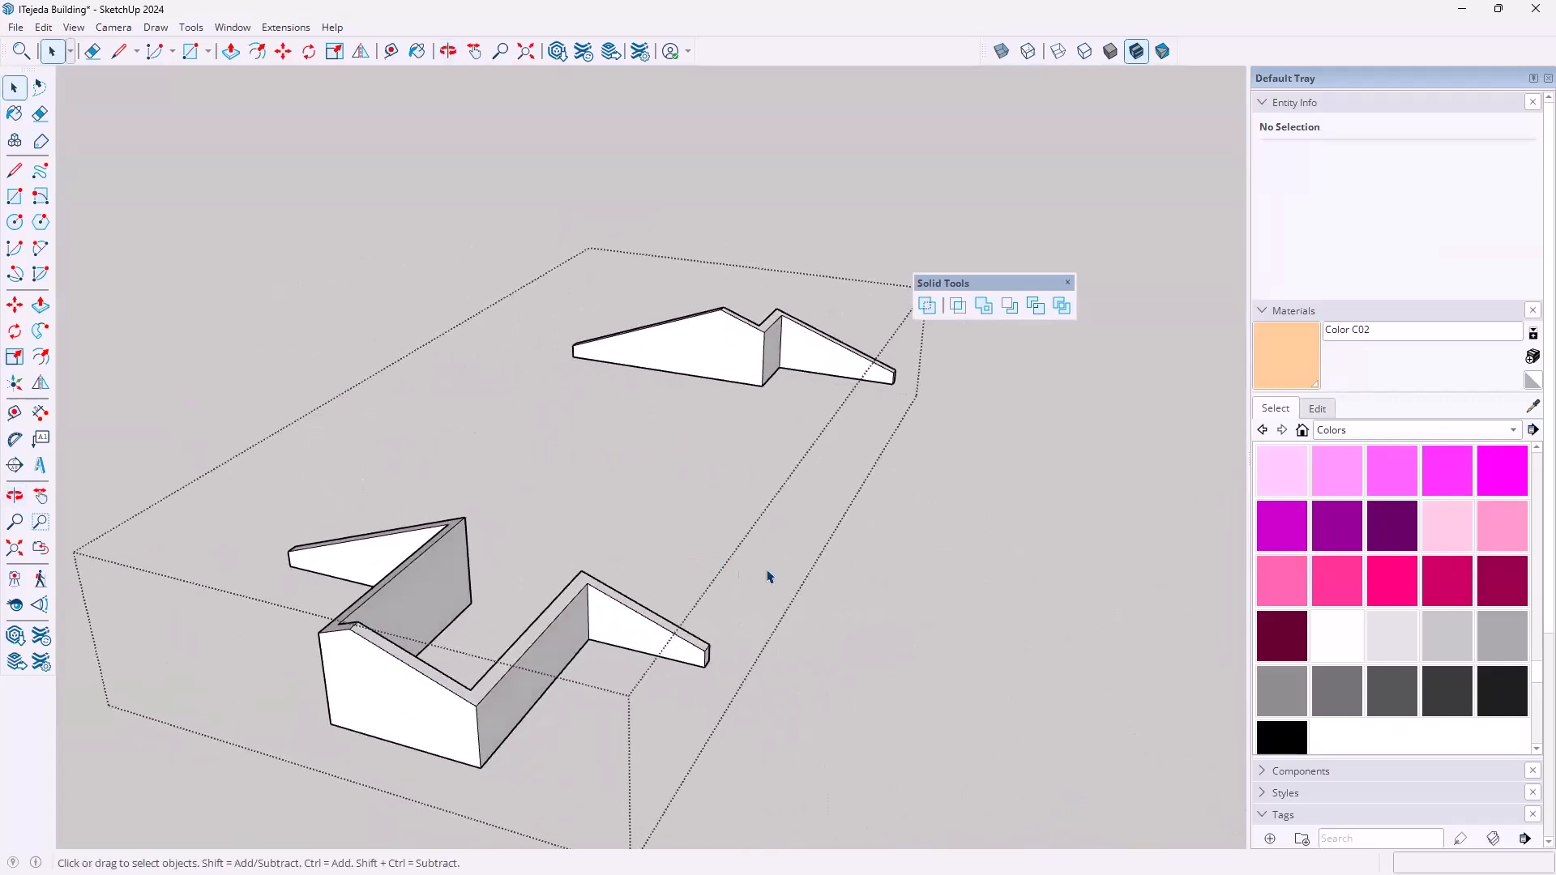
pyautogui.click(982, 638)
# Turn on the visibility of the 3DWalls tag to show the brick walls beneath the gable roof
pyautogui.moveTo(727, 695); pyautogui.dragTo(883, 360, button='middle')
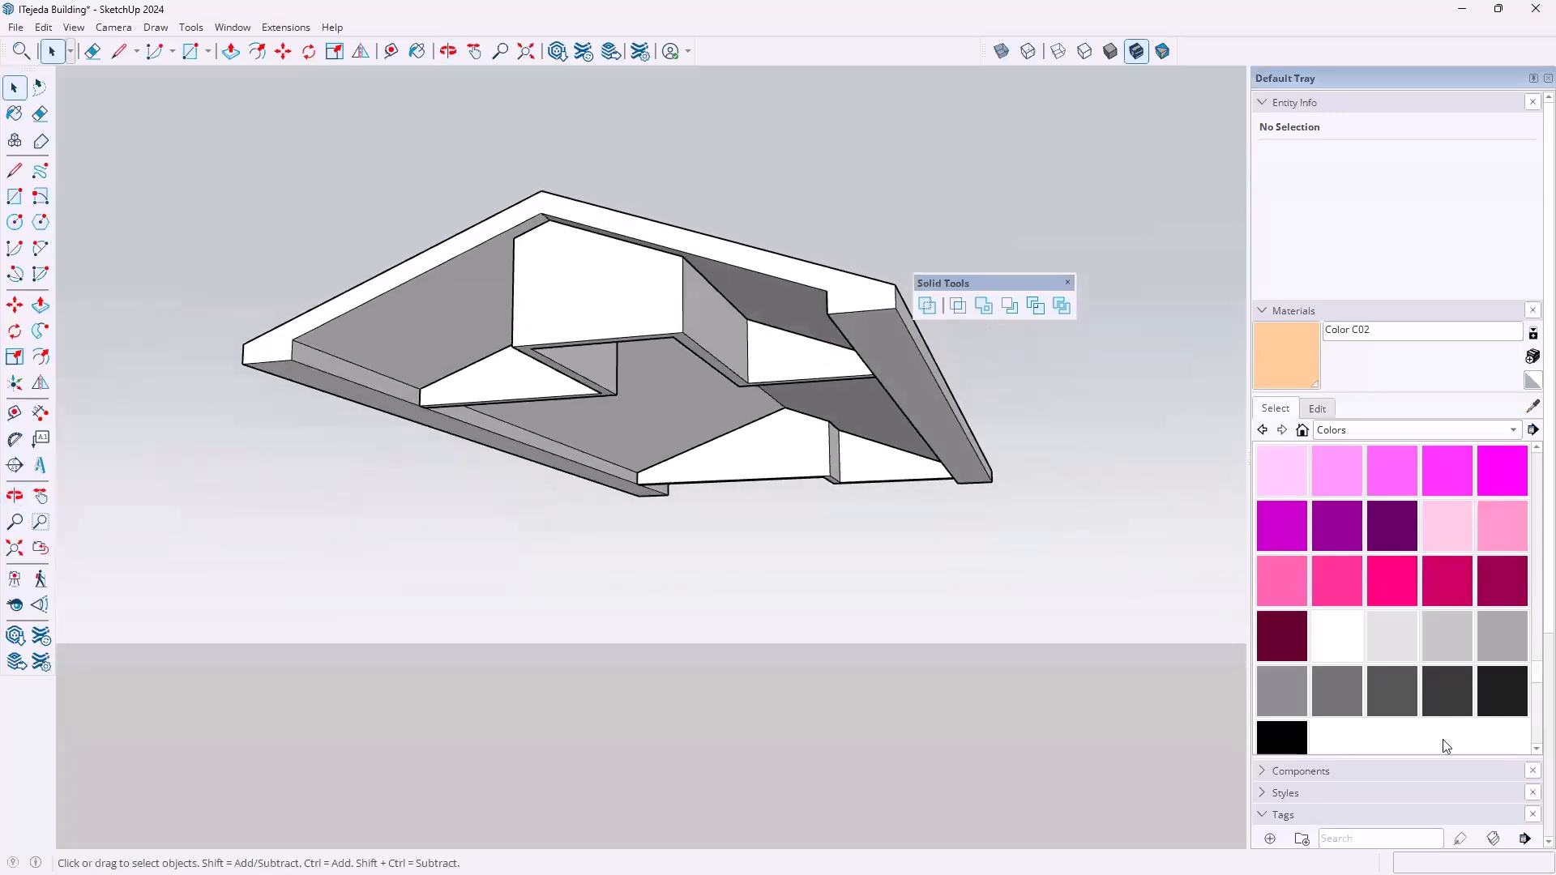
pyautogui.scroll(-5, 1404, 788)
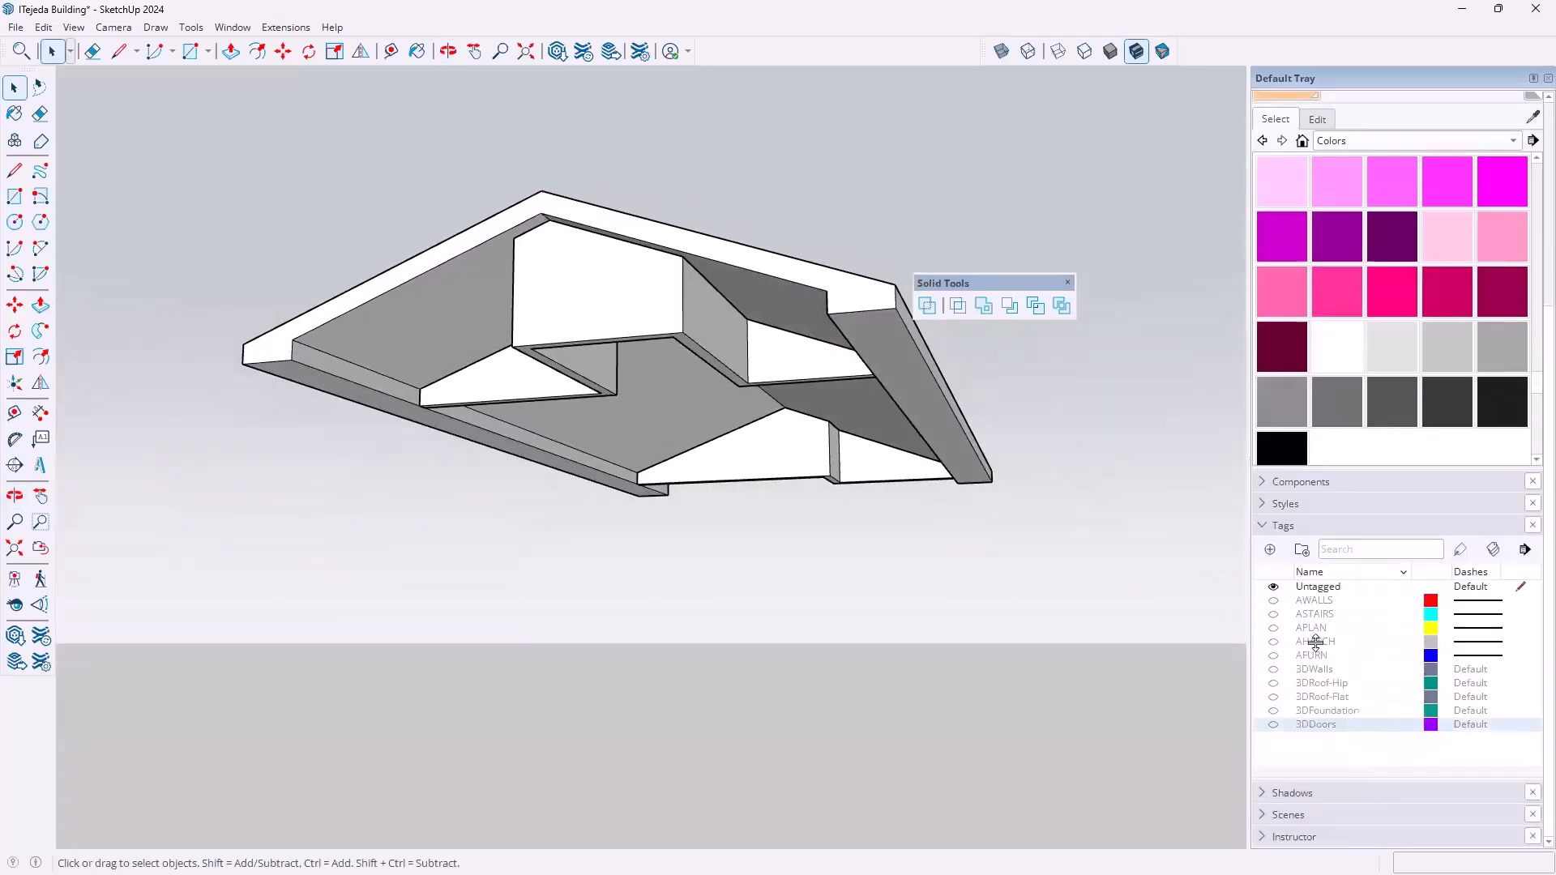
pyautogui.click(1273, 668)
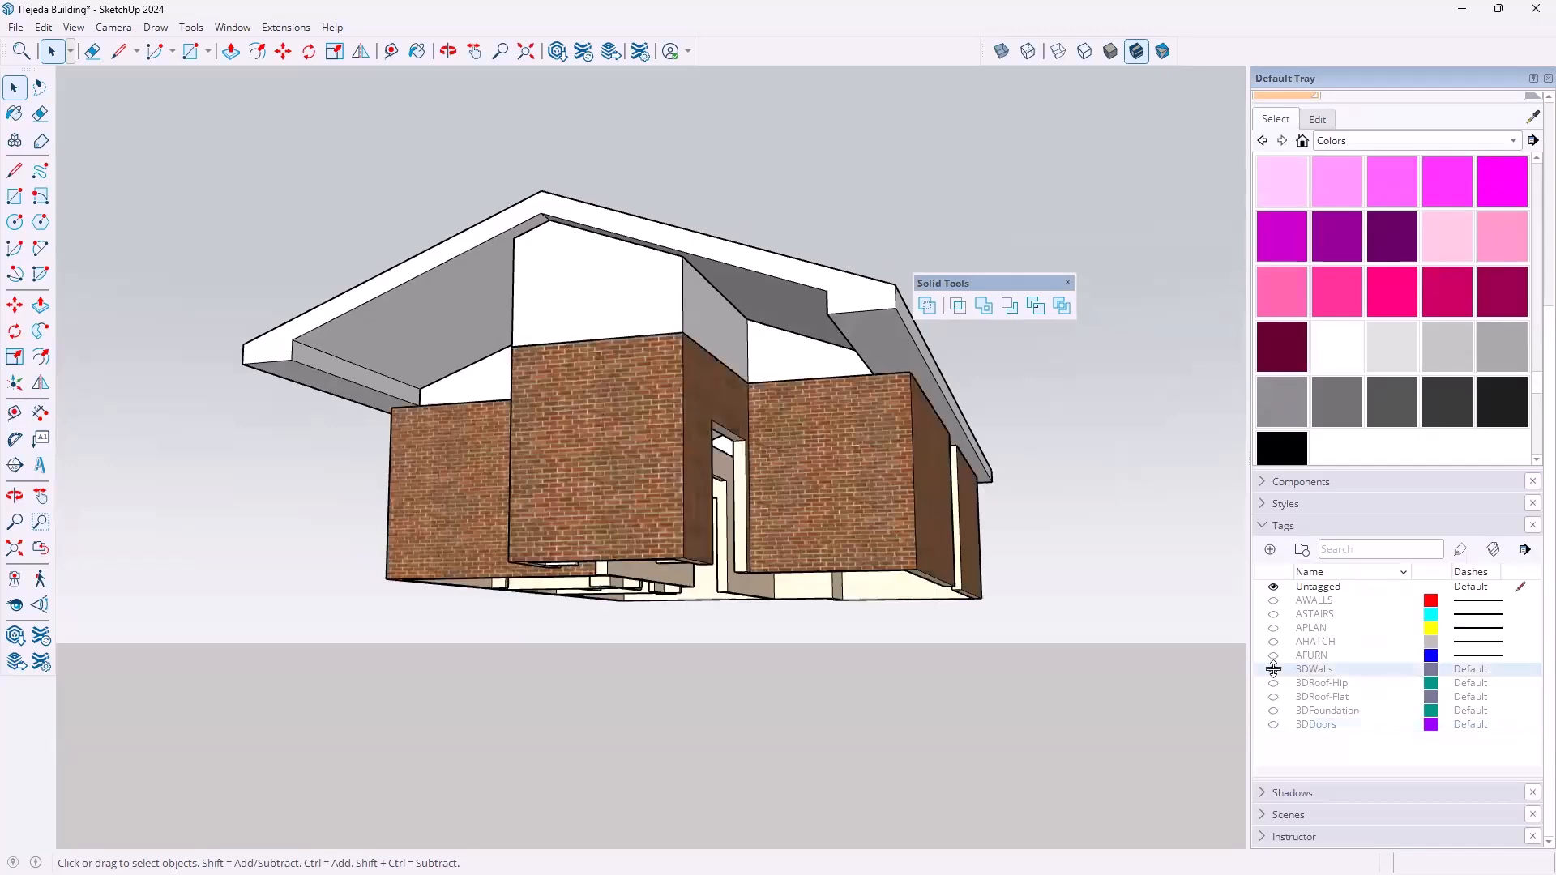
# Sample the Brick Antique 01 material from the lower brick wall beneath the gable roof
pyautogui.scroll(4, 628, 361)
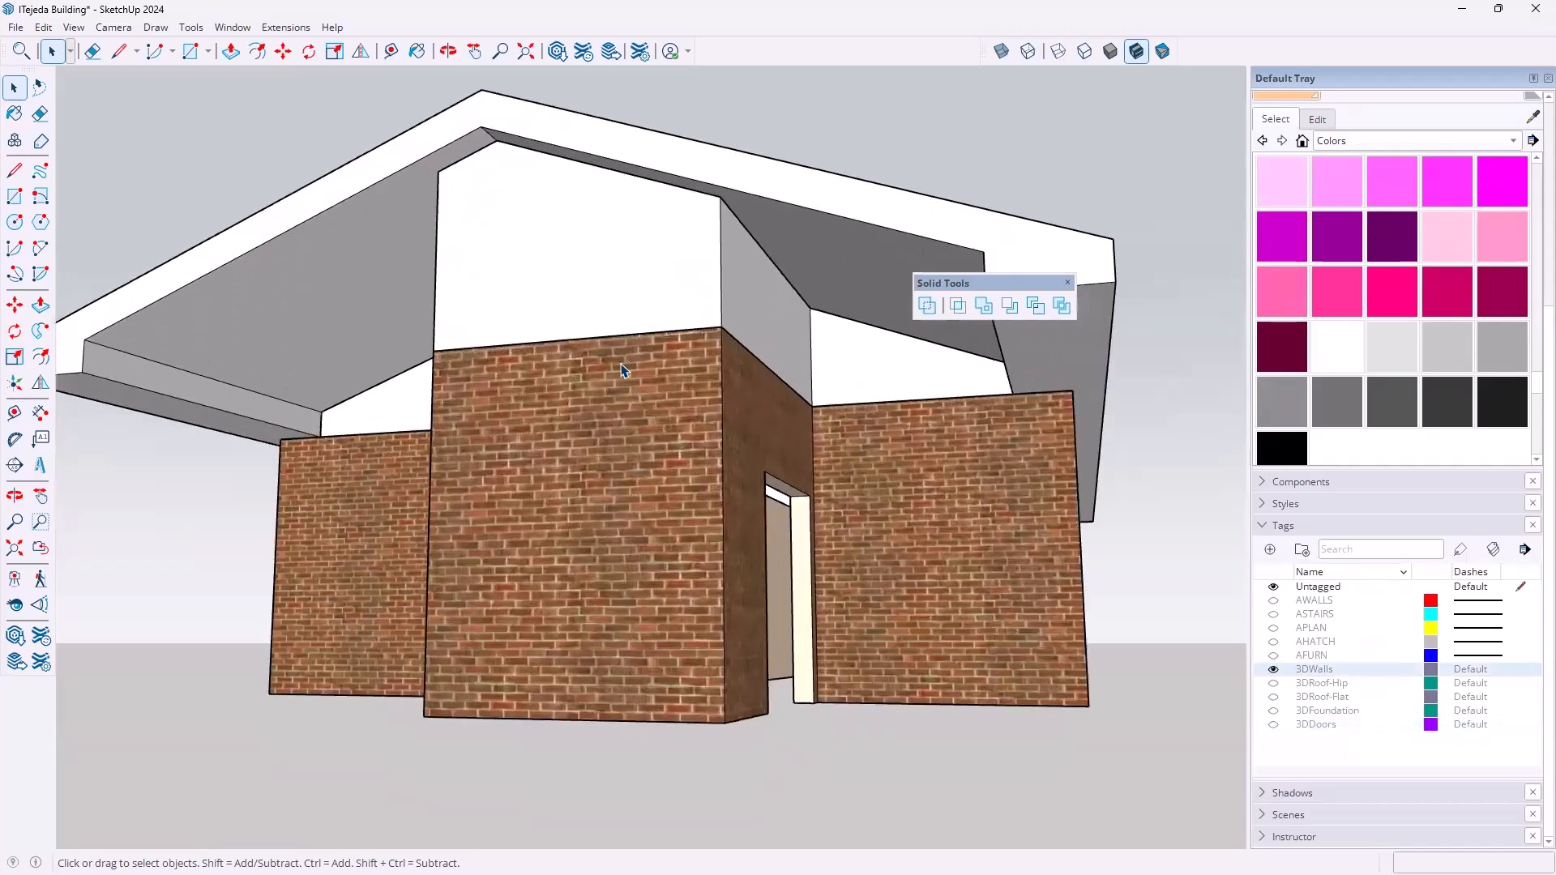
pyautogui.moveTo(649, 392); pyautogui.dragTo(655, 542, button='middle')
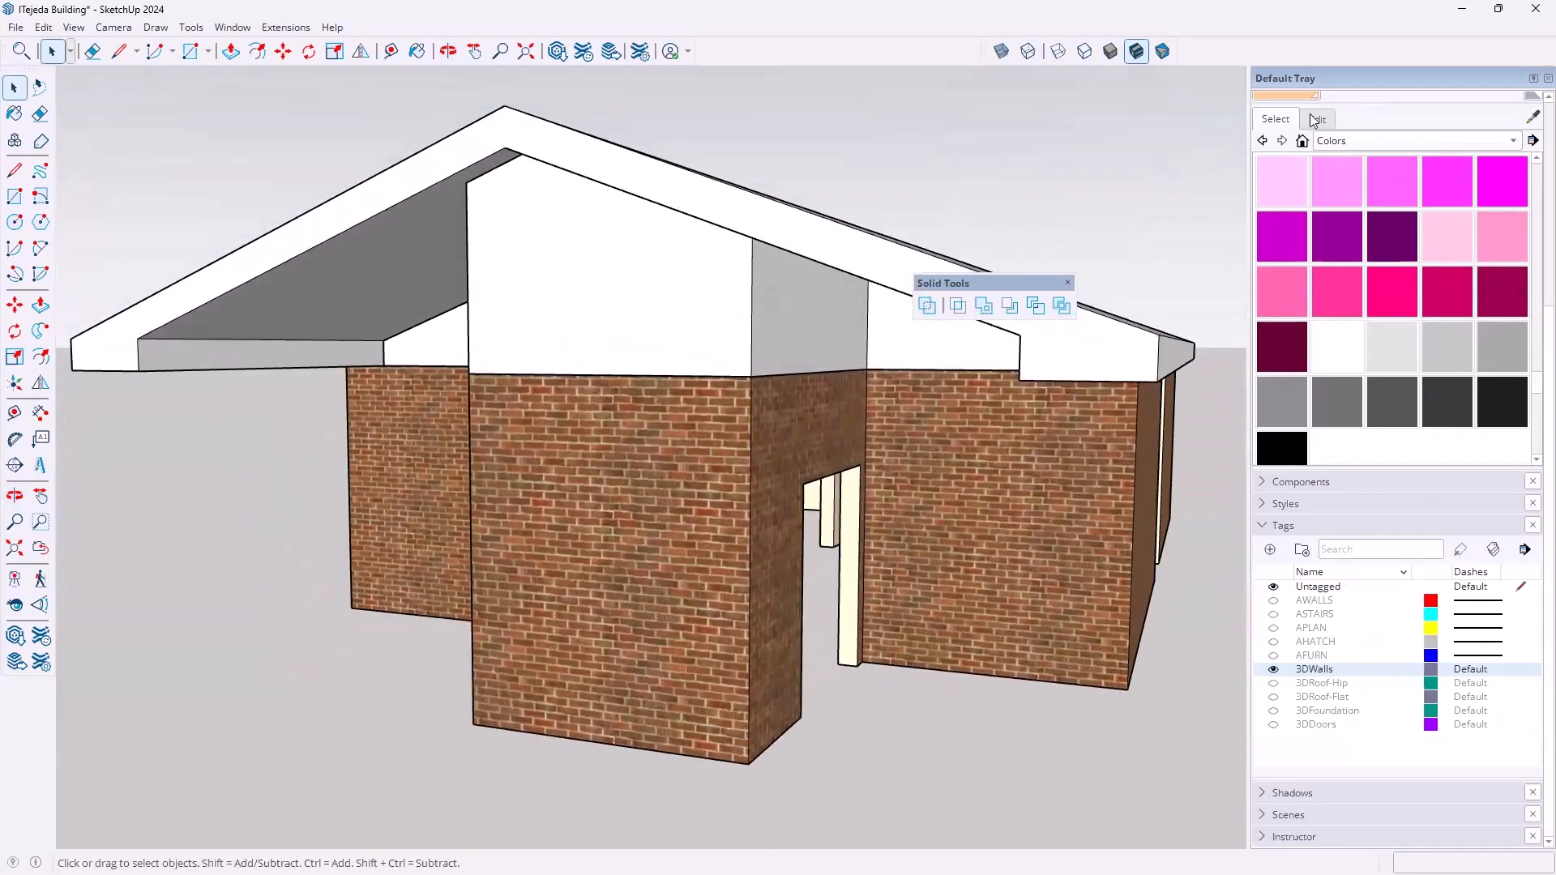
pyautogui.scroll(5, 1404, 165)
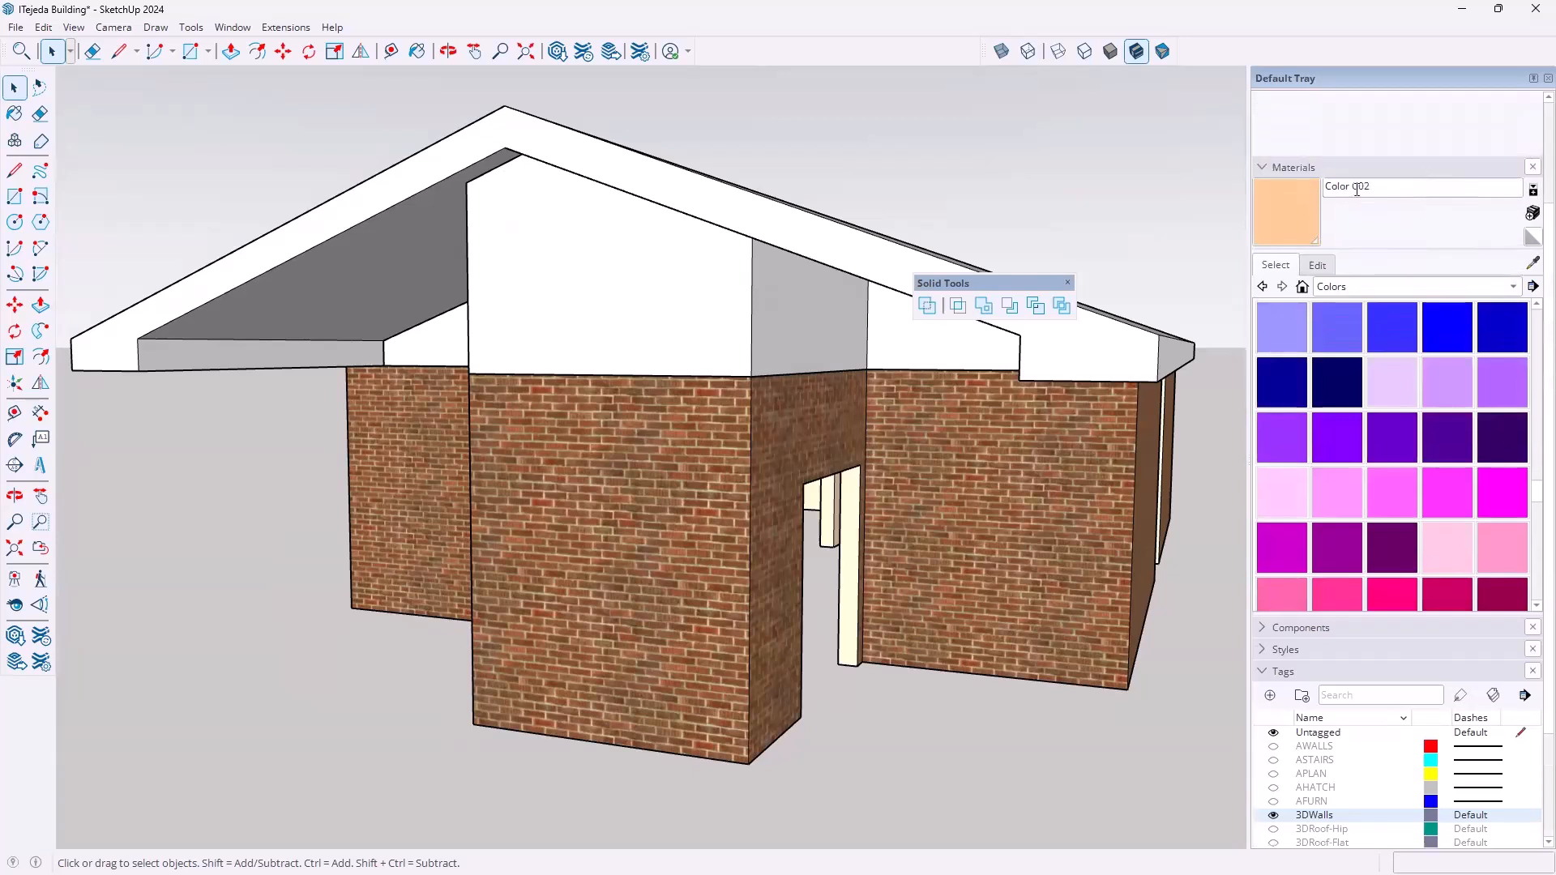
pyautogui.click(1533, 267)
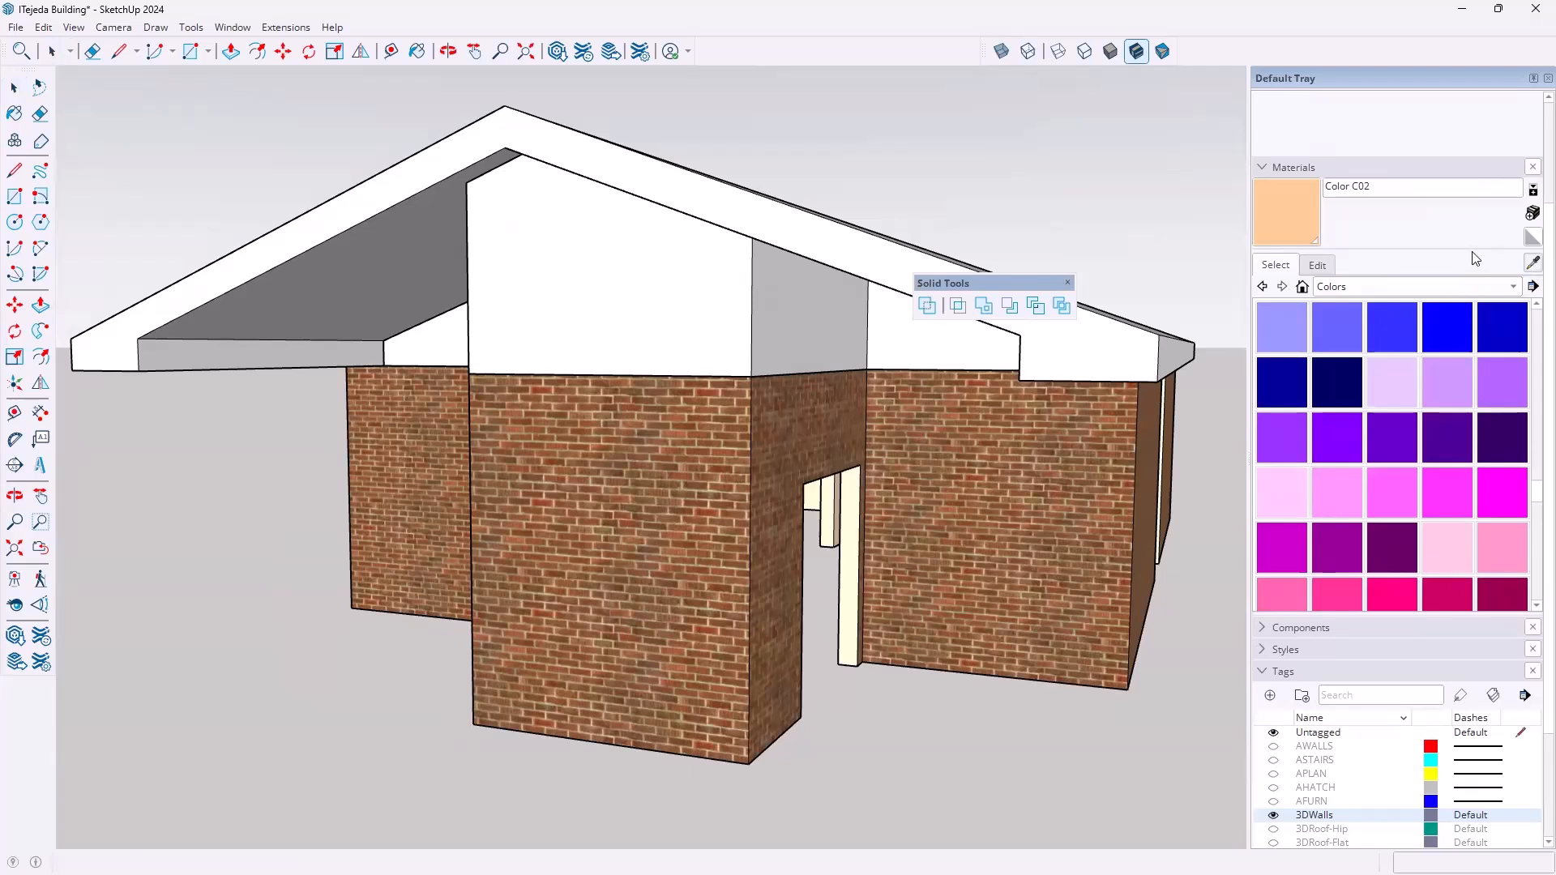
pyautogui.click(1009, 492)
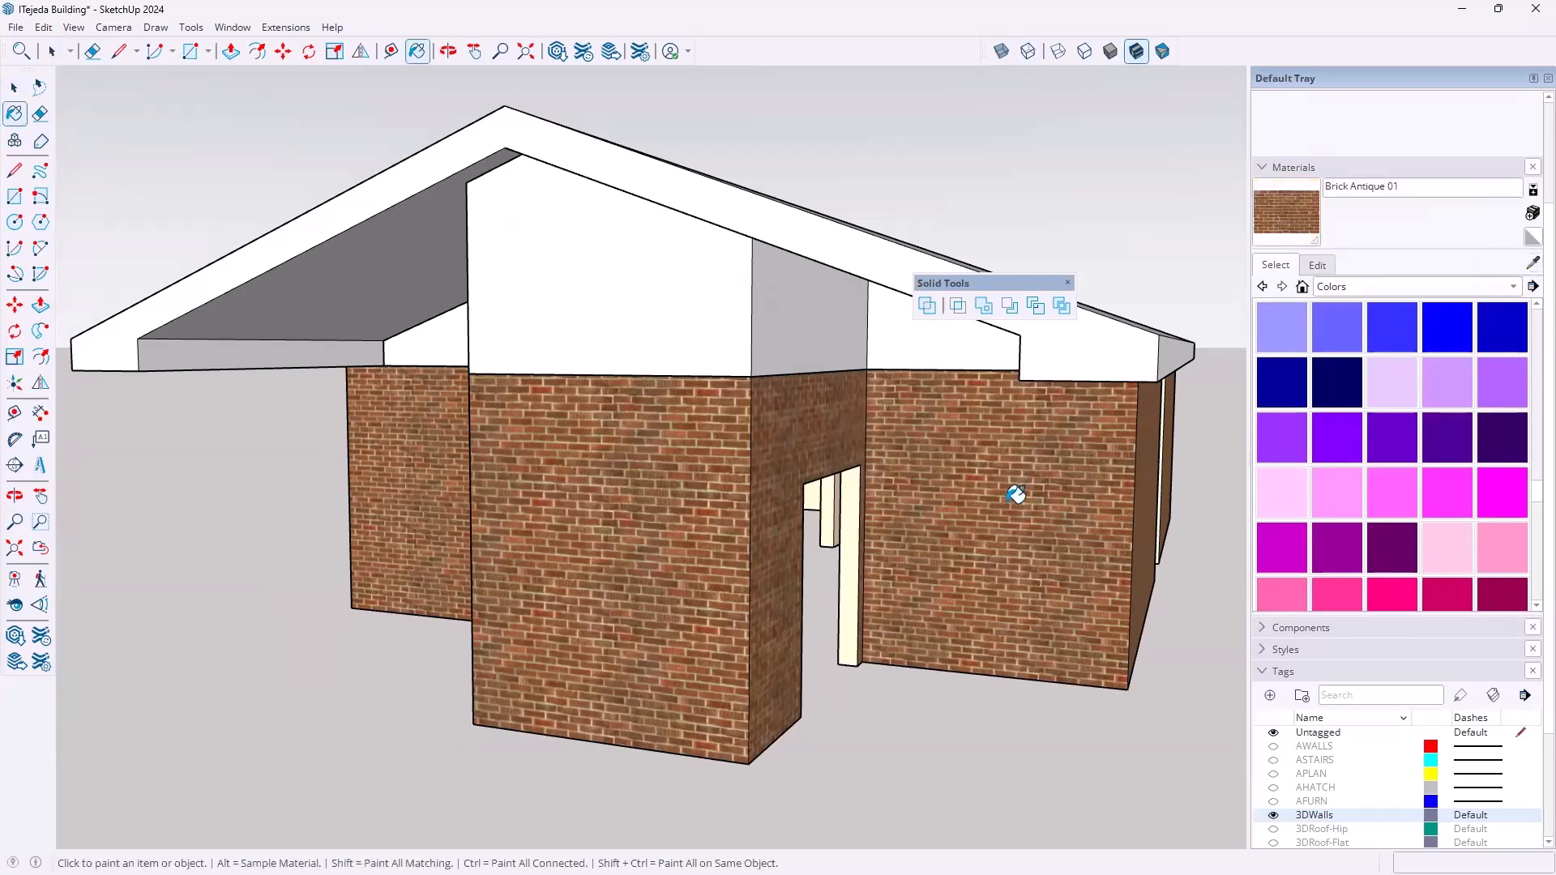
# Try to paint the entire upper gable wall group with Brick Antique 01, and open it to examine its inner faces
pyautogui.click(684, 300)
pyautogui.press('o')
pyautogui.moveTo(819, 570)
pyautogui.mouseDown()
pyautogui.moveTo(800, 424)
pyautogui.moveTo(712, 327)
pyautogui.moveTo(897, 590)
pyautogui.mouseUp()
pyautogui.press('b')
pyautogui.moveTo(896, 591)
pyautogui.mouseDown(button='middle')
pyautogui.moveTo(713, 610)
pyautogui.moveTo(667, 469)
pyautogui.moveTo(546, 312)
pyautogui.moveTo(348, 278)
pyautogui.moveTo(345, 407)
pyautogui.moveTo(361, 418)
pyautogui.mouseUp(button='middle')
pyautogui.moveTo(497, 372)
pyautogui.mouseDown(button='middle')
pyautogui.moveTo(331, 350)
pyautogui.moveTo(149, 441)
pyautogui.moveTo(565, 444)
pyautogui.moveTo(681, 421)
pyautogui.moveTo(828, 455)
pyautogui.moveTo(959, 424)
pyautogui.moveTo(813, 452)
pyautogui.moveTo(769, 428)
pyautogui.moveTo(801, 428)
pyautogui.moveTo(775, 557)
pyautogui.moveTo(685, 739)
pyautogui.moveTo(556, 677)
pyautogui.moveTo(691, 539)
pyautogui.moveTo(673, 496)
pyautogui.moveTo(787, 299)
pyautogui.moveTo(854, 406)
pyautogui.moveTo(767, 487)
pyautogui.mouseUp(button='middle')
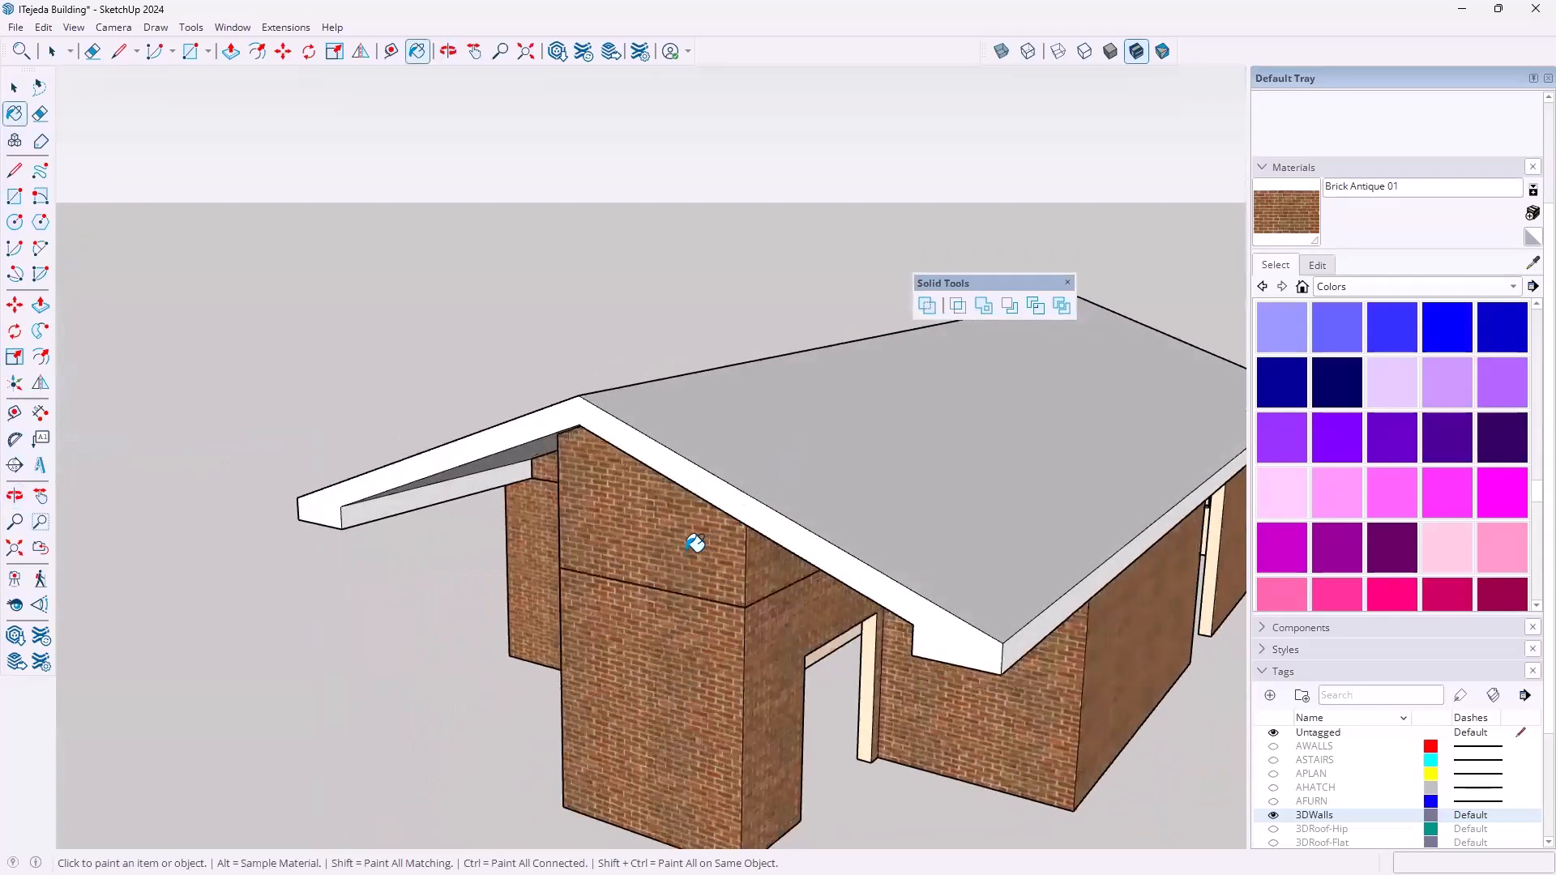
pyautogui.press('space')
pyautogui.doubleClick(662, 527)
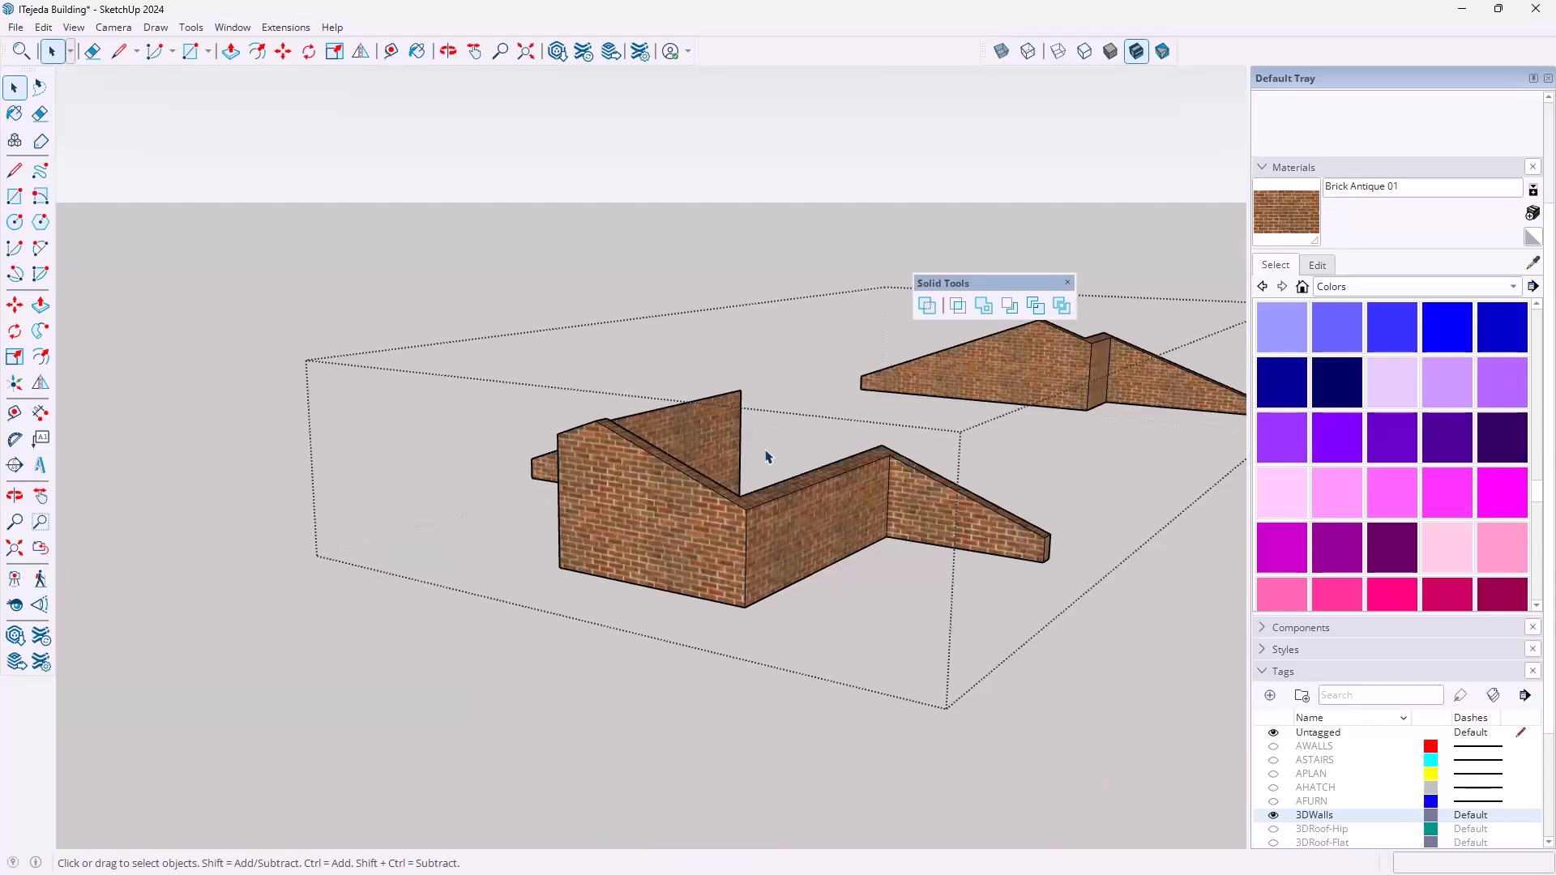
# Undo the opening of the upper gable wall group and the brick paint on it
pyautogui.click(43, 29)
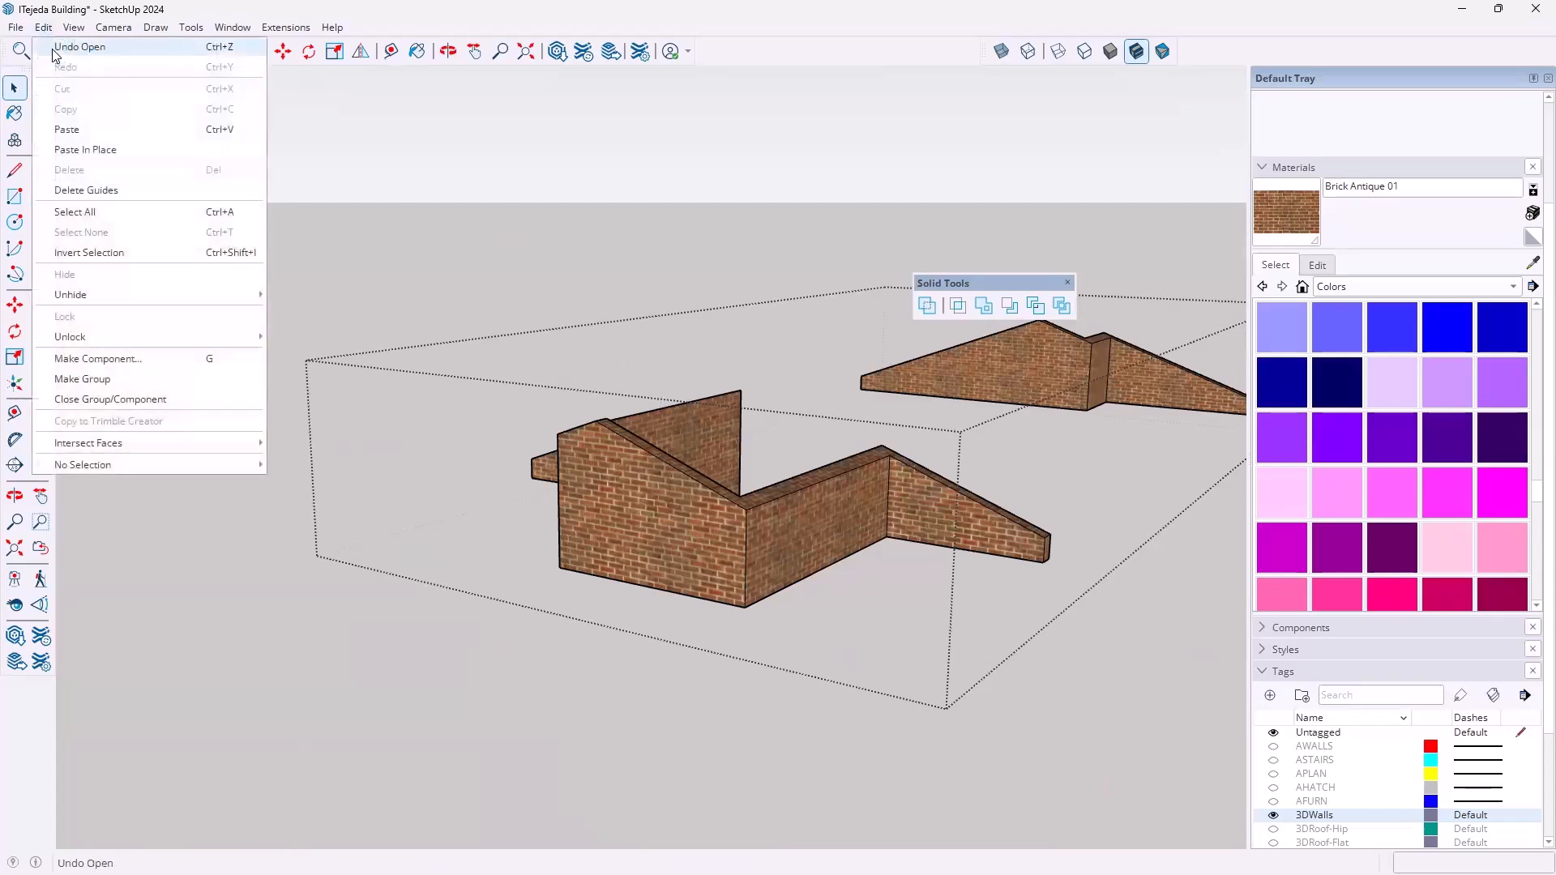
pyautogui.click(54, 49)
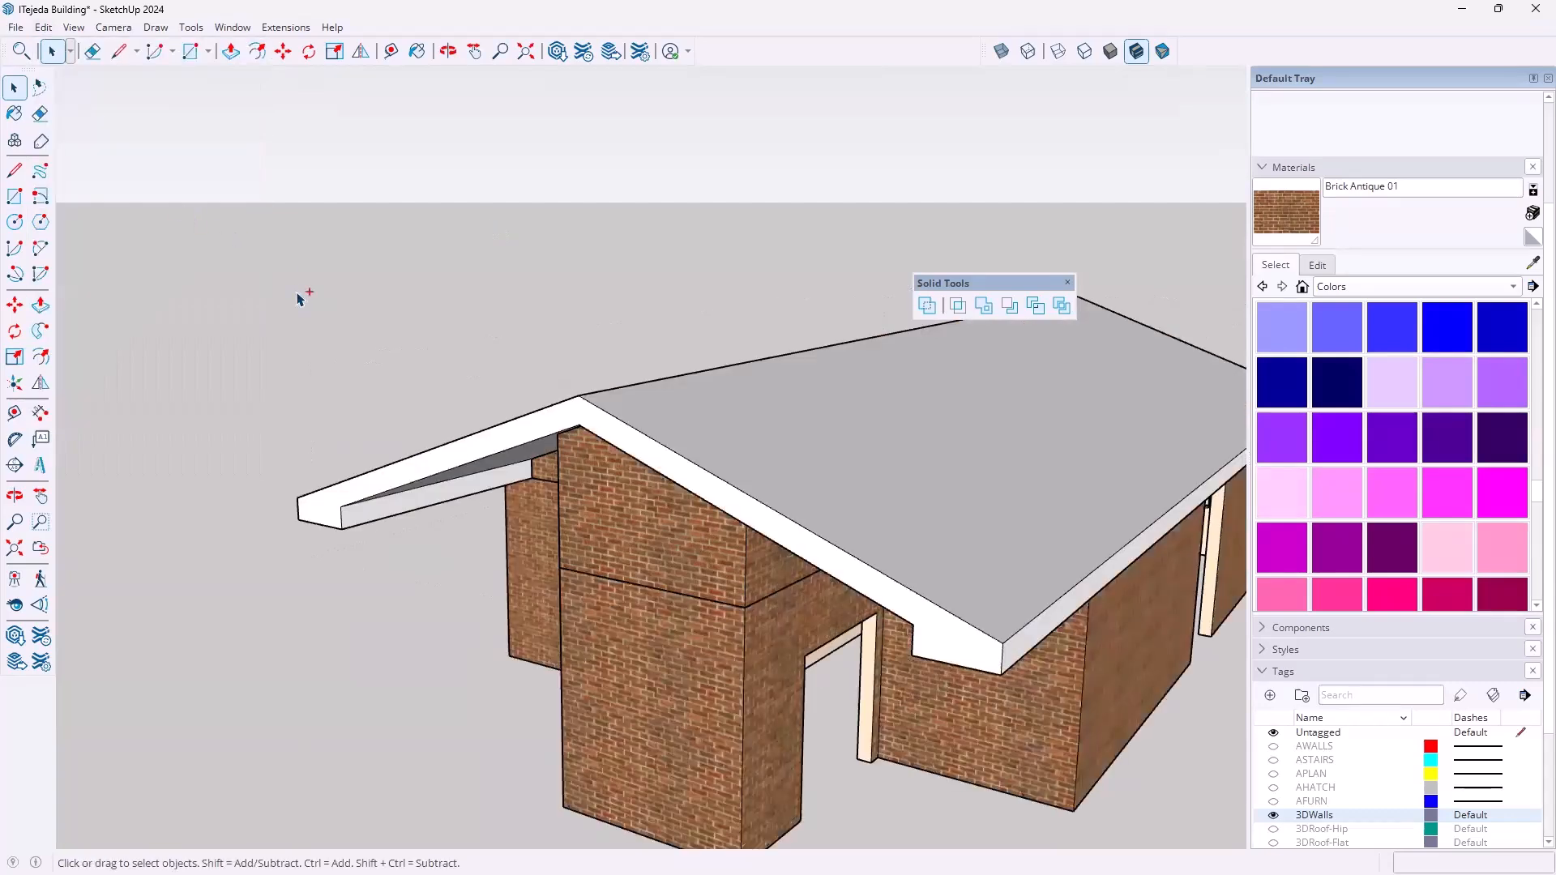
pyautogui.hotkey('ctrl', 'z')
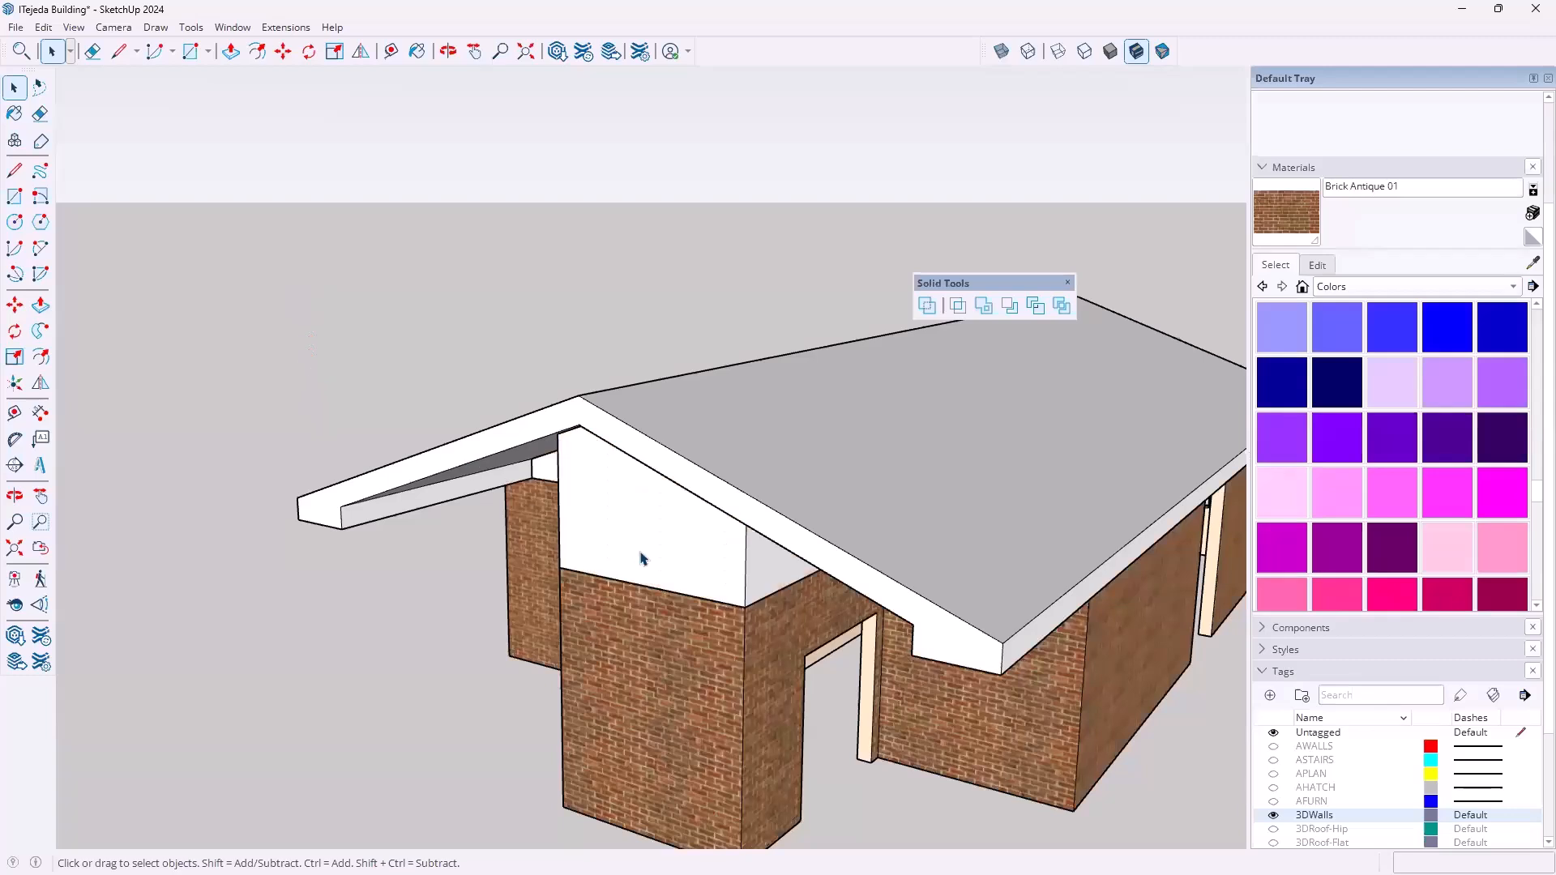
# Open the upper gable wall group and paint the visible exterior faces of the front gable section with Brick Antique 01
pyautogui.hotkey('ctrl', 'z')
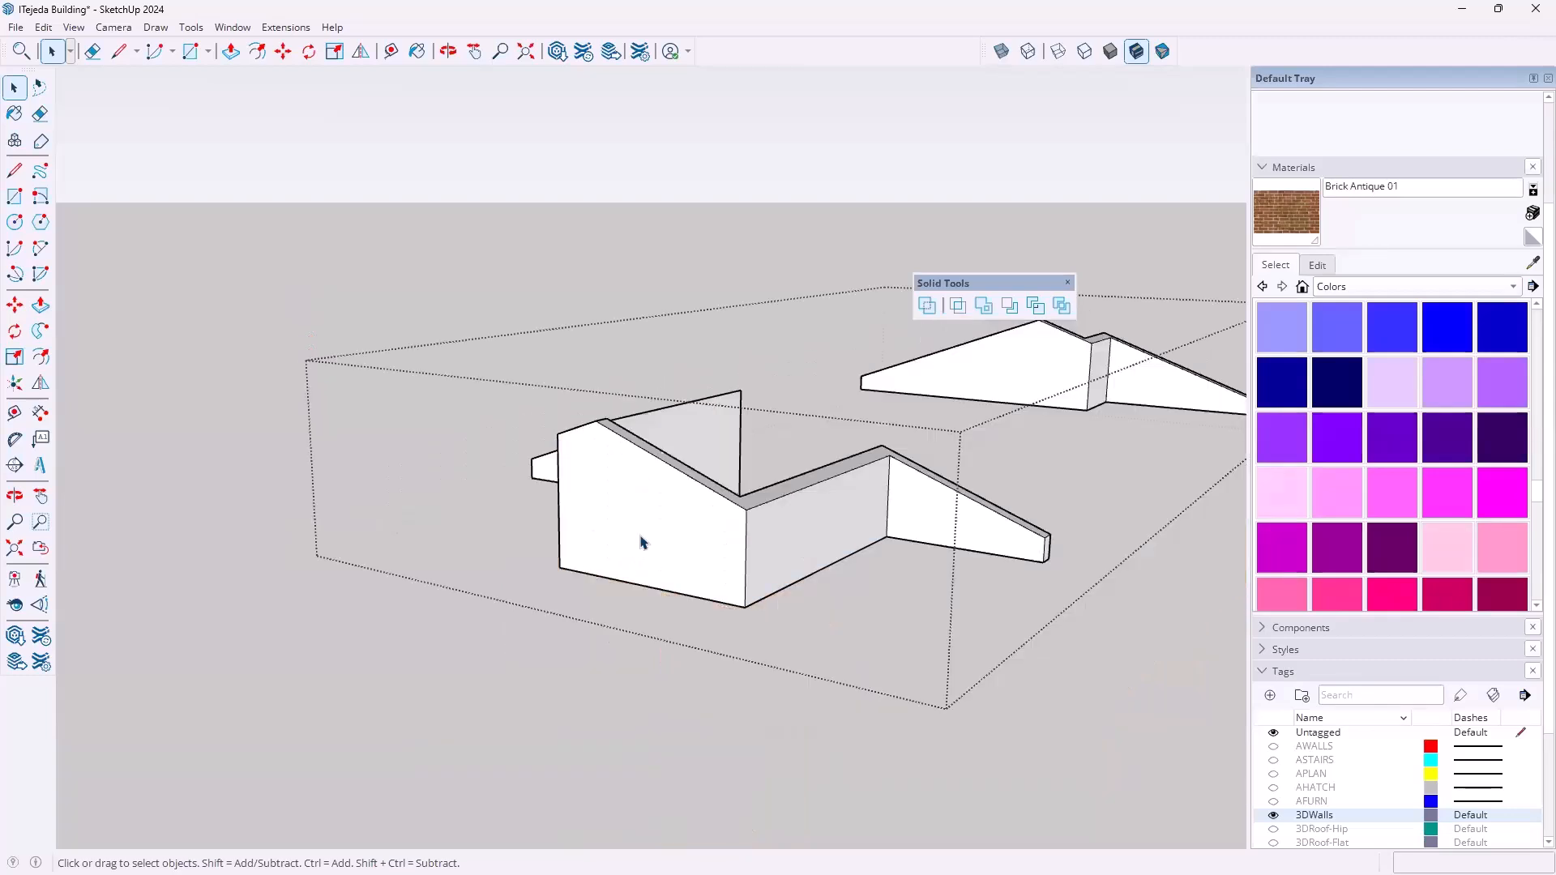
pyautogui.click(1289, 215)
pyautogui.click(944, 518)
pyautogui.click(848, 517)
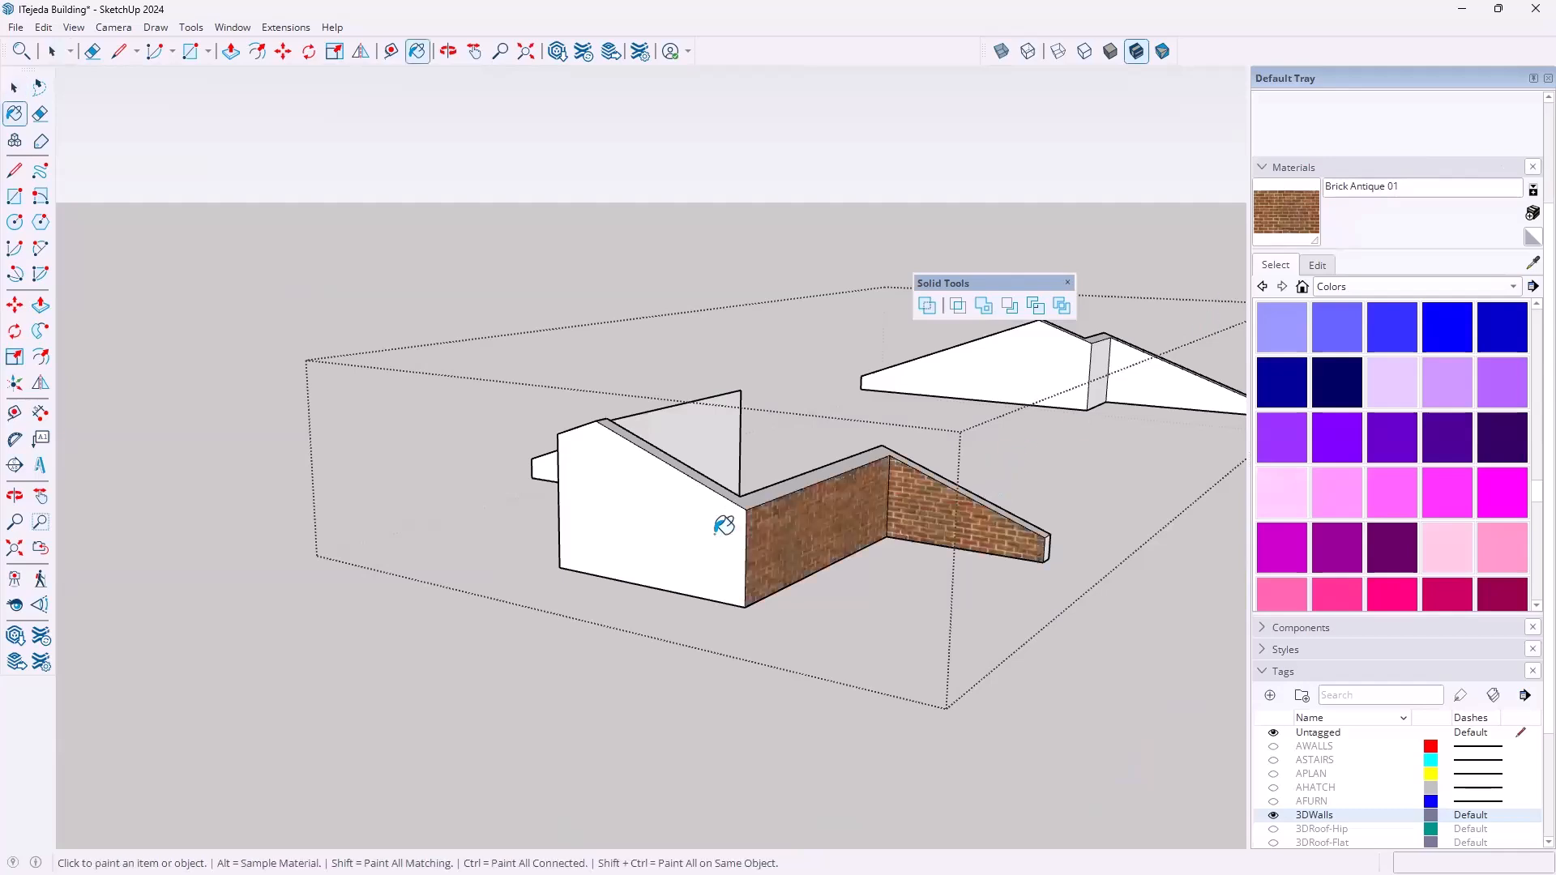
pyautogui.click(653, 512)
# Paint the front gable section's remaining exterior faces and narrow end faces with Brick Antique 01
pyautogui.moveTo(493, 413); pyautogui.dragTo(608, 427, button='middle')
pyautogui.click(317, 439)
pyautogui.moveTo(310, 445)
pyautogui.mouseDown(button='middle')
pyautogui.moveTo(827, 479)
pyautogui.moveTo(838, 507)
pyautogui.moveTo(676, 531)
pyautogui.mouseUp(button='middle')
pyautogui.scroll(3, 675, 531)
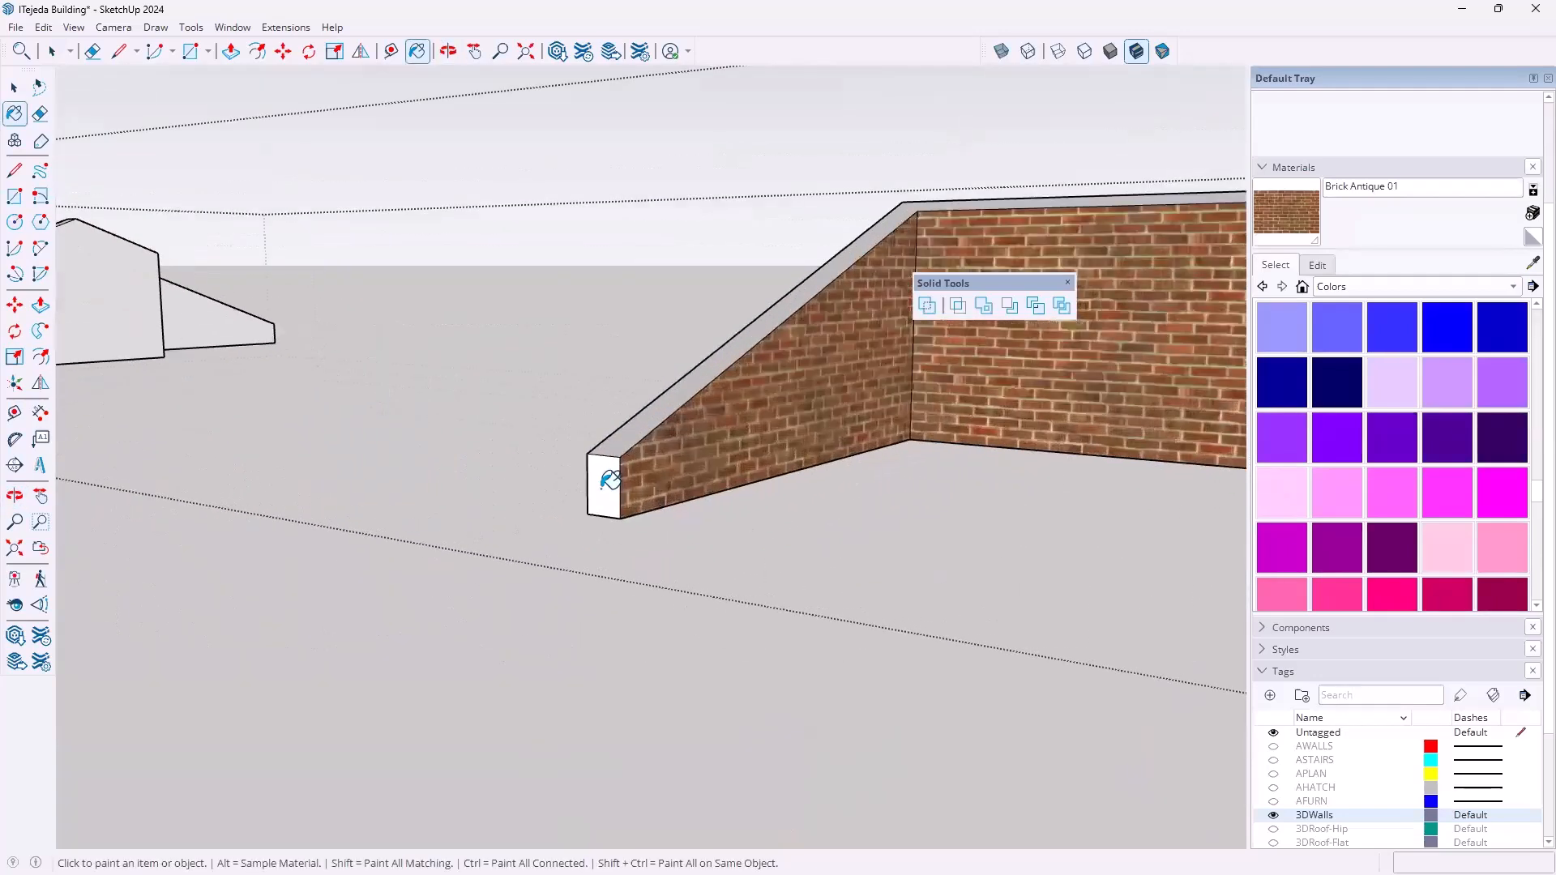
pyautogui.click(606, 480)
pyautogui.scroll(-2, 750, 438)
pyautogui.scroll(-2, 878, 392)
pyautogui.moveTo(878, 392); pyautogui.dragTo(209, 431, button='middle')
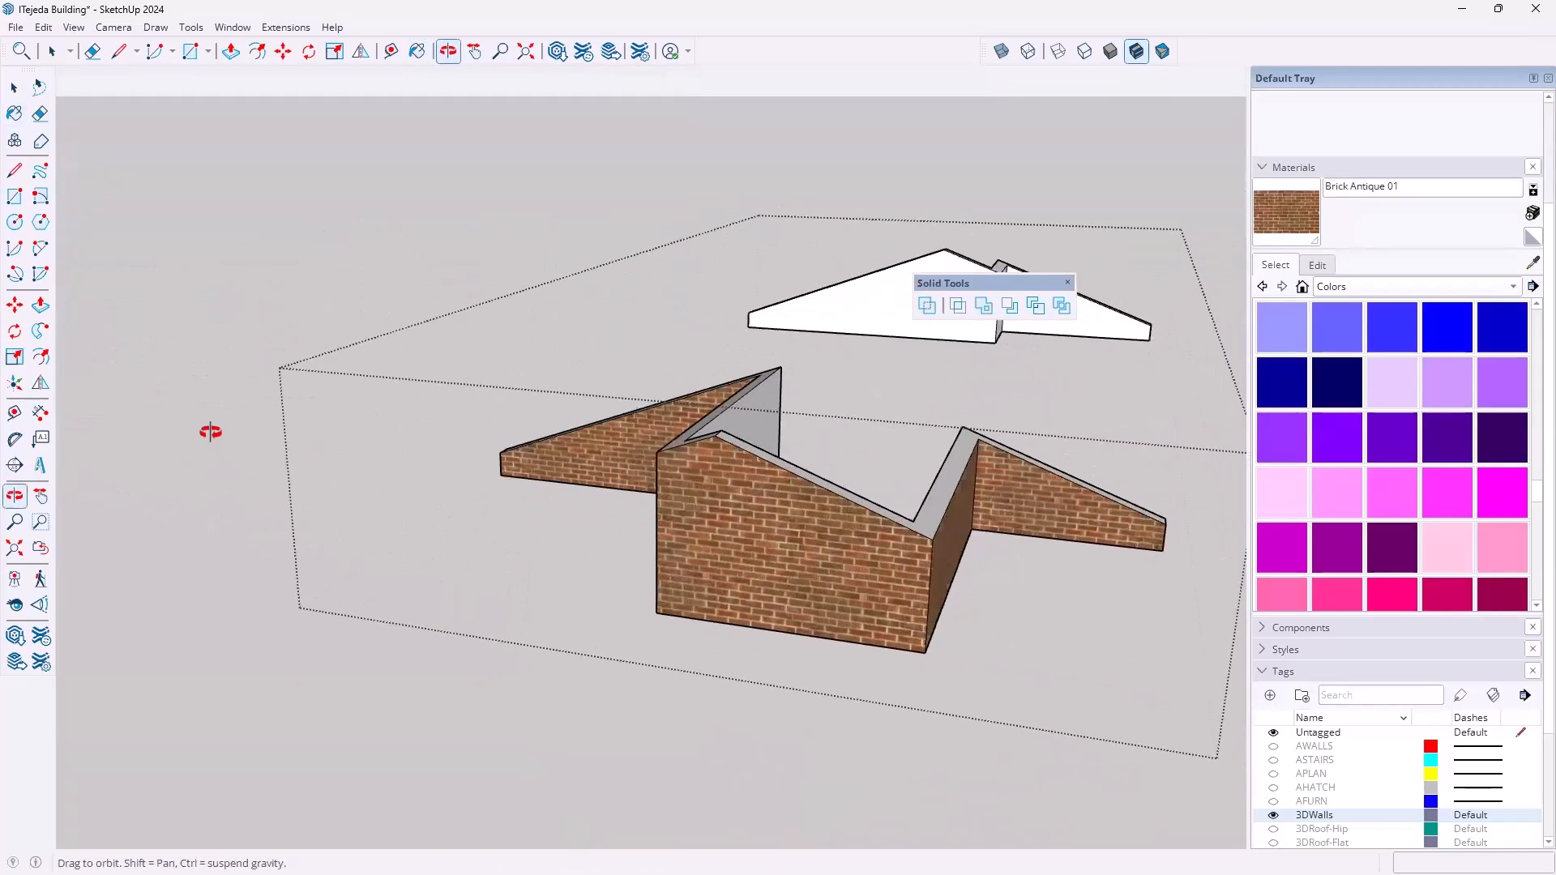
pyautogui.keyDown('shift'); pyautogui.moveTo(708, 478); pyautogui.dragTo(306, 398, button='middle'); pyautogui.keyUp('shift')
pyautogui.click(809, 533)
# Paint the exterior faces of the rear gable wall section with Brick Antique 01
pyautogui.moveTo(945, 452)
pyautogui.mouseDown(button='middle')
pyautogui.moveTo(1105, 389)
pyautogui.moveTo(488, 400)
pyautogui.moveTo(271, 449)
pyautogui.moveTo(831, 337)
pyautogui.mouseUp(button='middle')
pyautogui.moveTo(1013, 414)
pyautogui.mouseDown(button='middle')
pyautogui.moveTo(1105, 449)
pyautogui.moveTo(529, 515)
pyautogui.moveTo(619, 452)
pyautogui.mouseUp(button='middle')
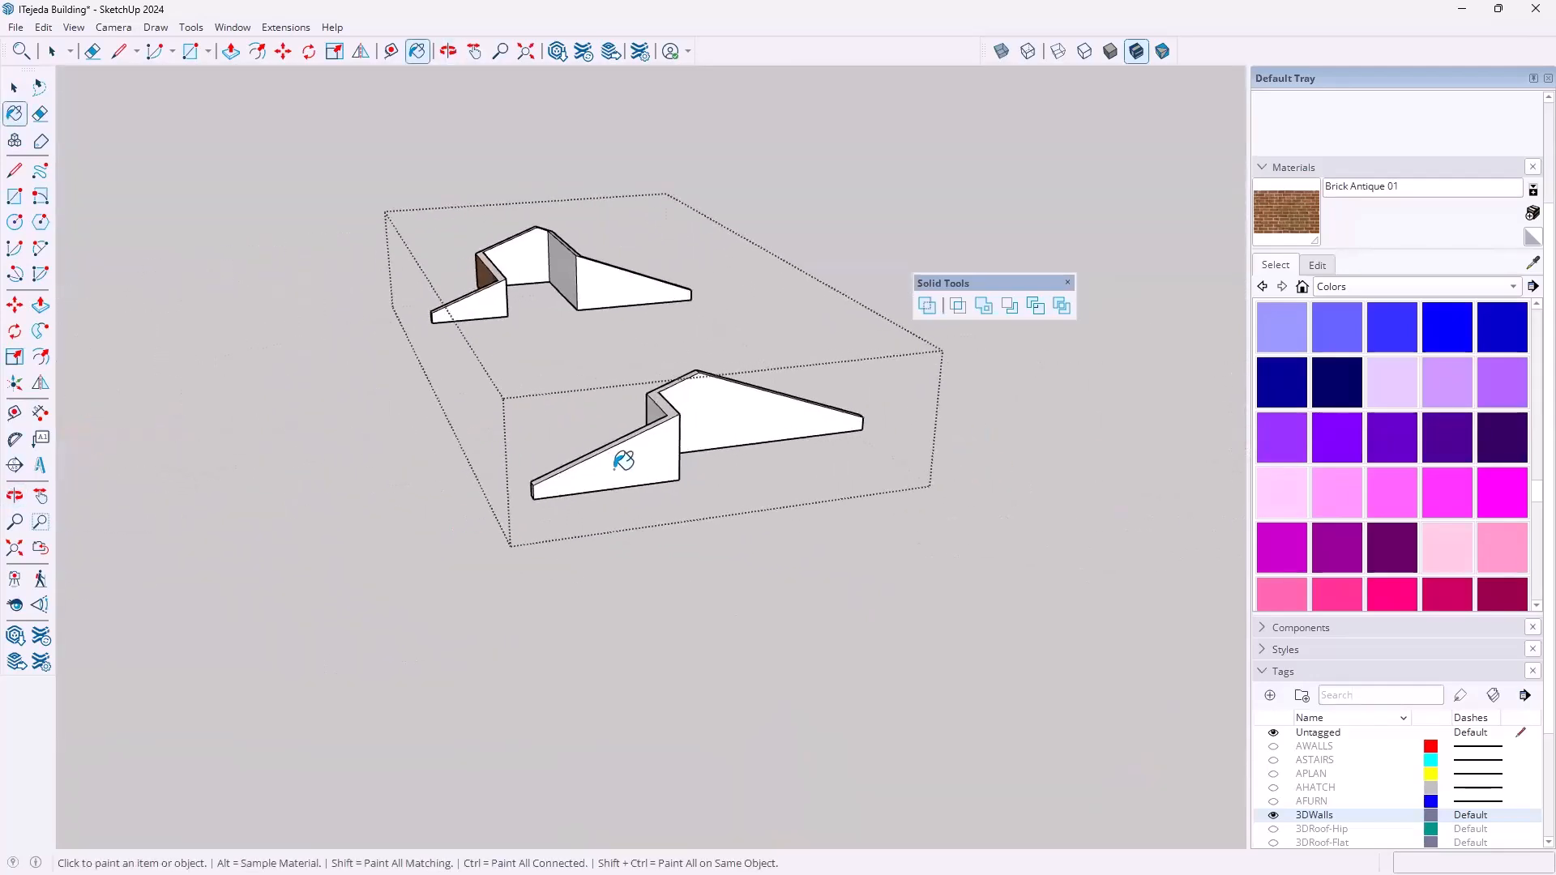
pyautogui.click(612, 462)
pyautogui.moveTo(1024, 497)
pyautogui.mouseDown(button='middle')
pyautogui.moveTo(613, 531)
pyautogui.moveTo(405, 486)
pyautogui.mouseUp(button='middle')
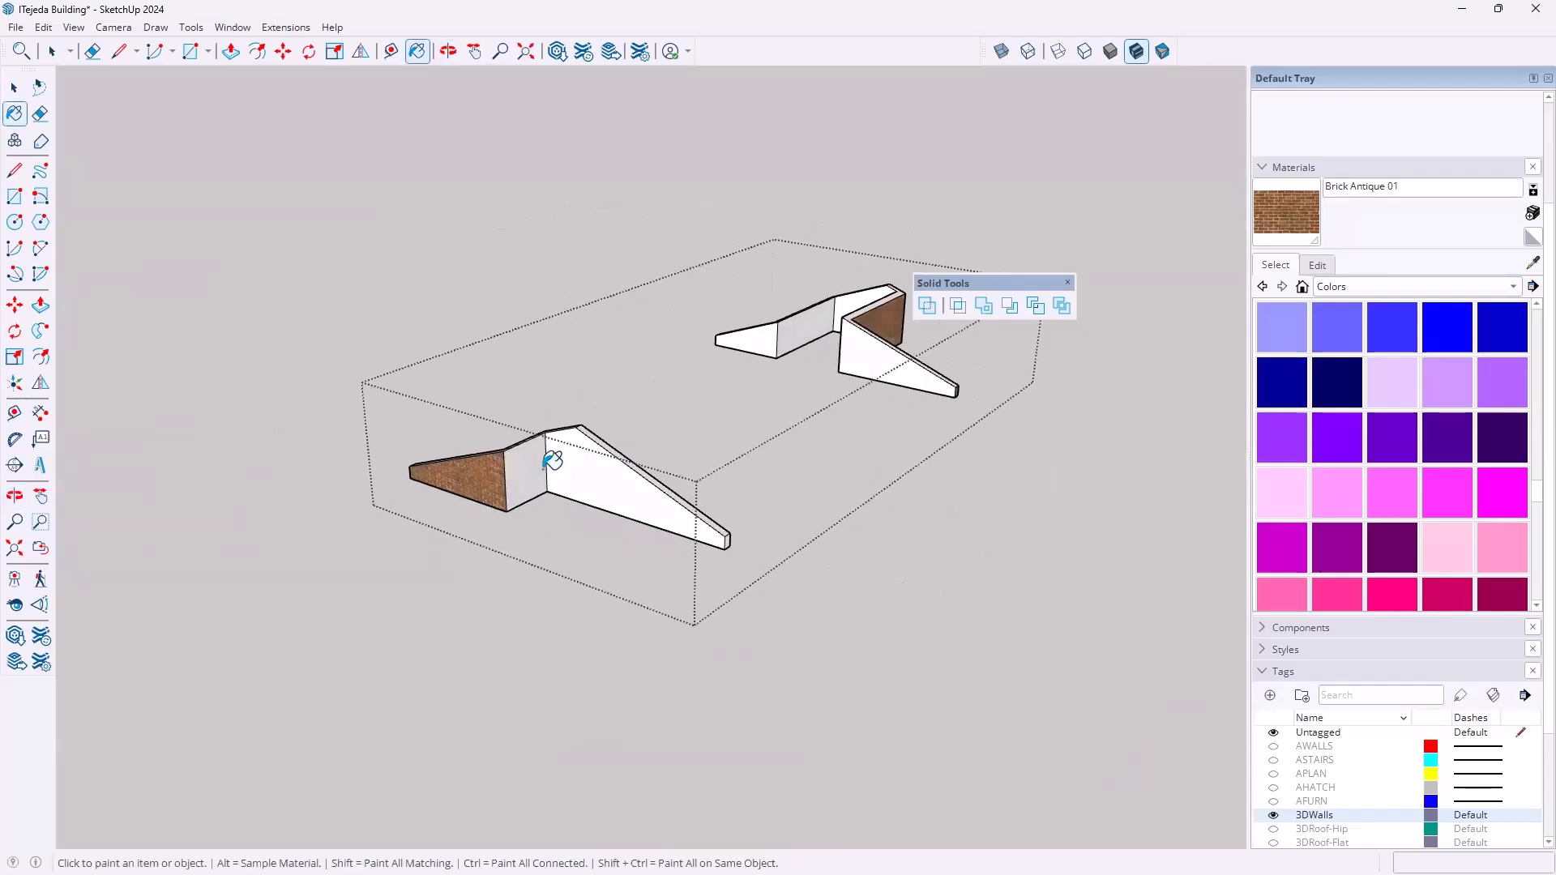
pyautogui.scroll(2, 538, 462)
pyautogui.click(519, 473)
pyautogui.click(616, 487)
pyautogui.scroll(2, 835, 580)
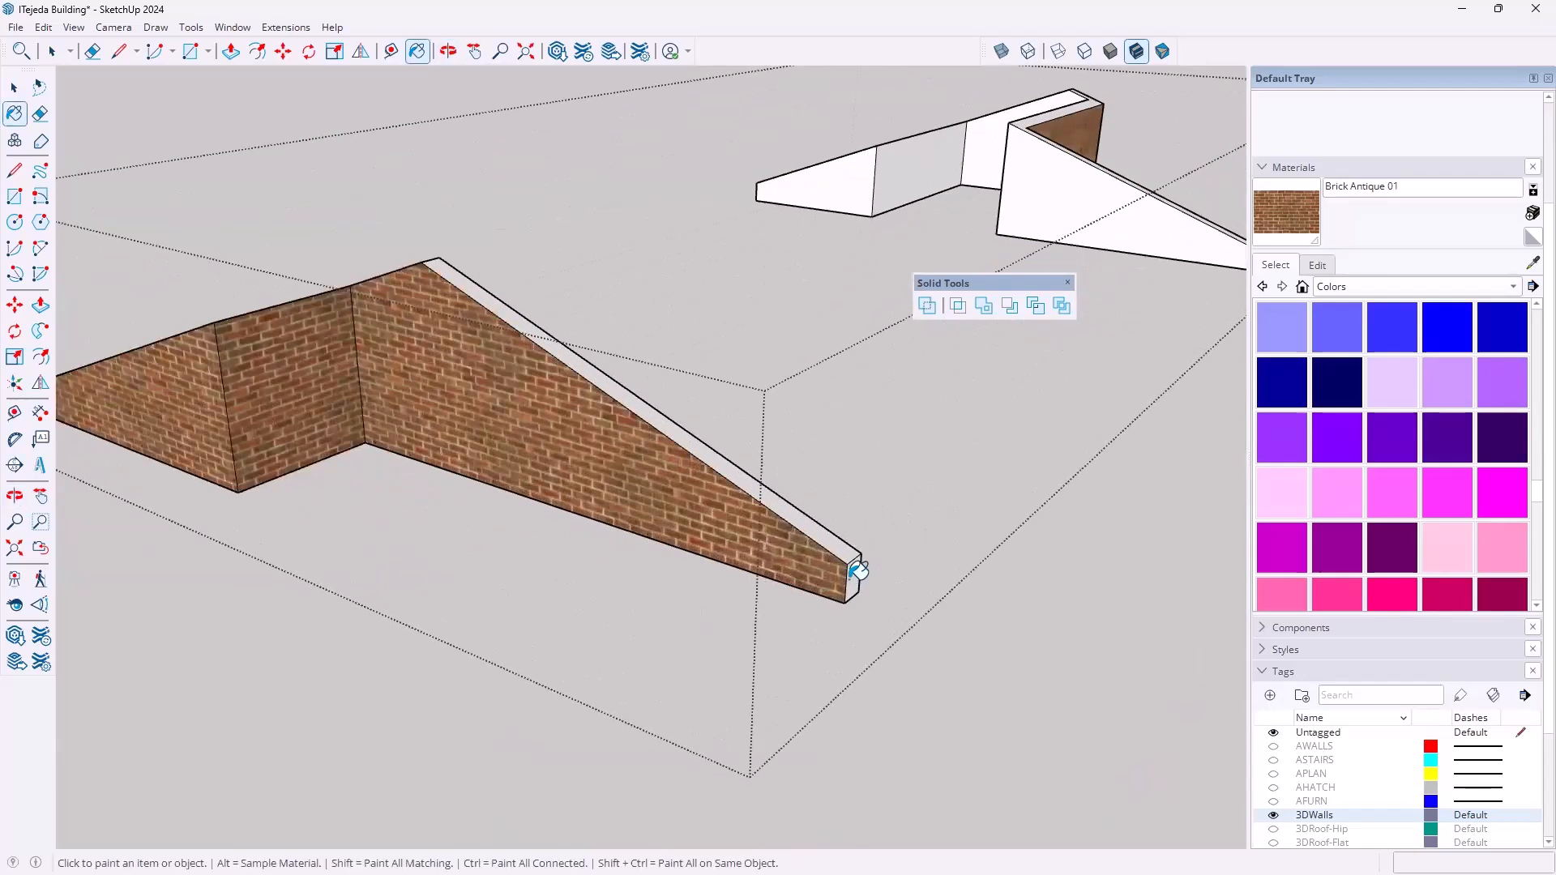
# Paint the remaining narrow end face of the rear gable section with Brick Antique 01 and close the group
pyautogui.scroll(-2, 663, 475)
pyautogui.moveTo(503, 296); pyautogui.dragTo(839, 633, button='middle')
pyautogui.scroll(3, 552, 648)
pyautogui.scroll(3, 537, 559)
pyautogui.click(507, 422)
pyautogui.scroll(-5, 654, 382)
pyautogui.scroll(-4, 604, 403)
pyautogui.moveTo(618, 549); pyautogui.dragTo(1057, 559, button='middle')
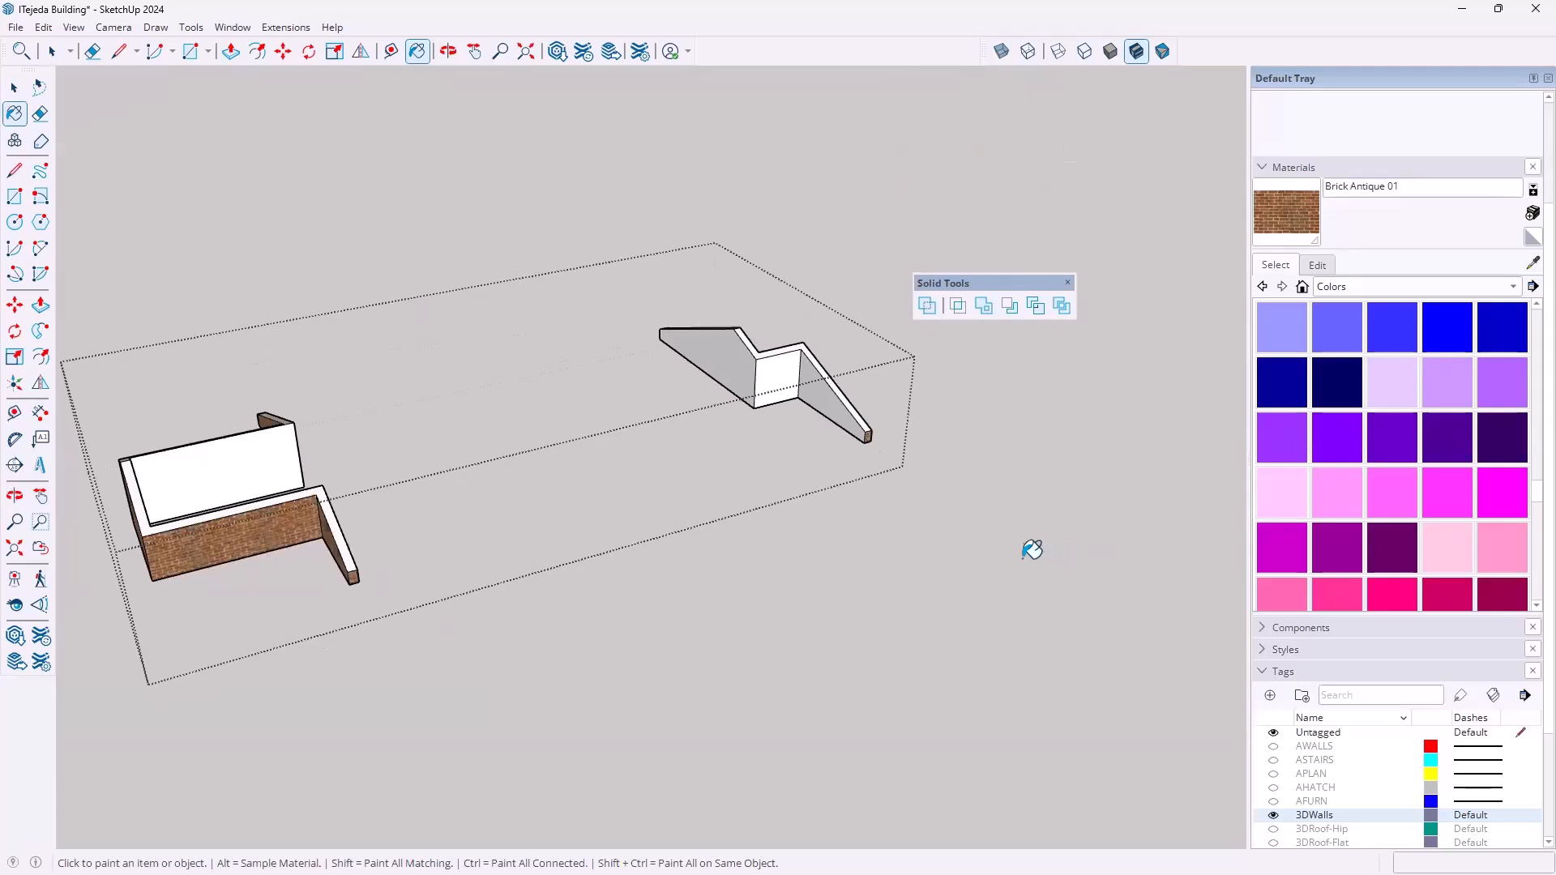
pyautogui.press('space')
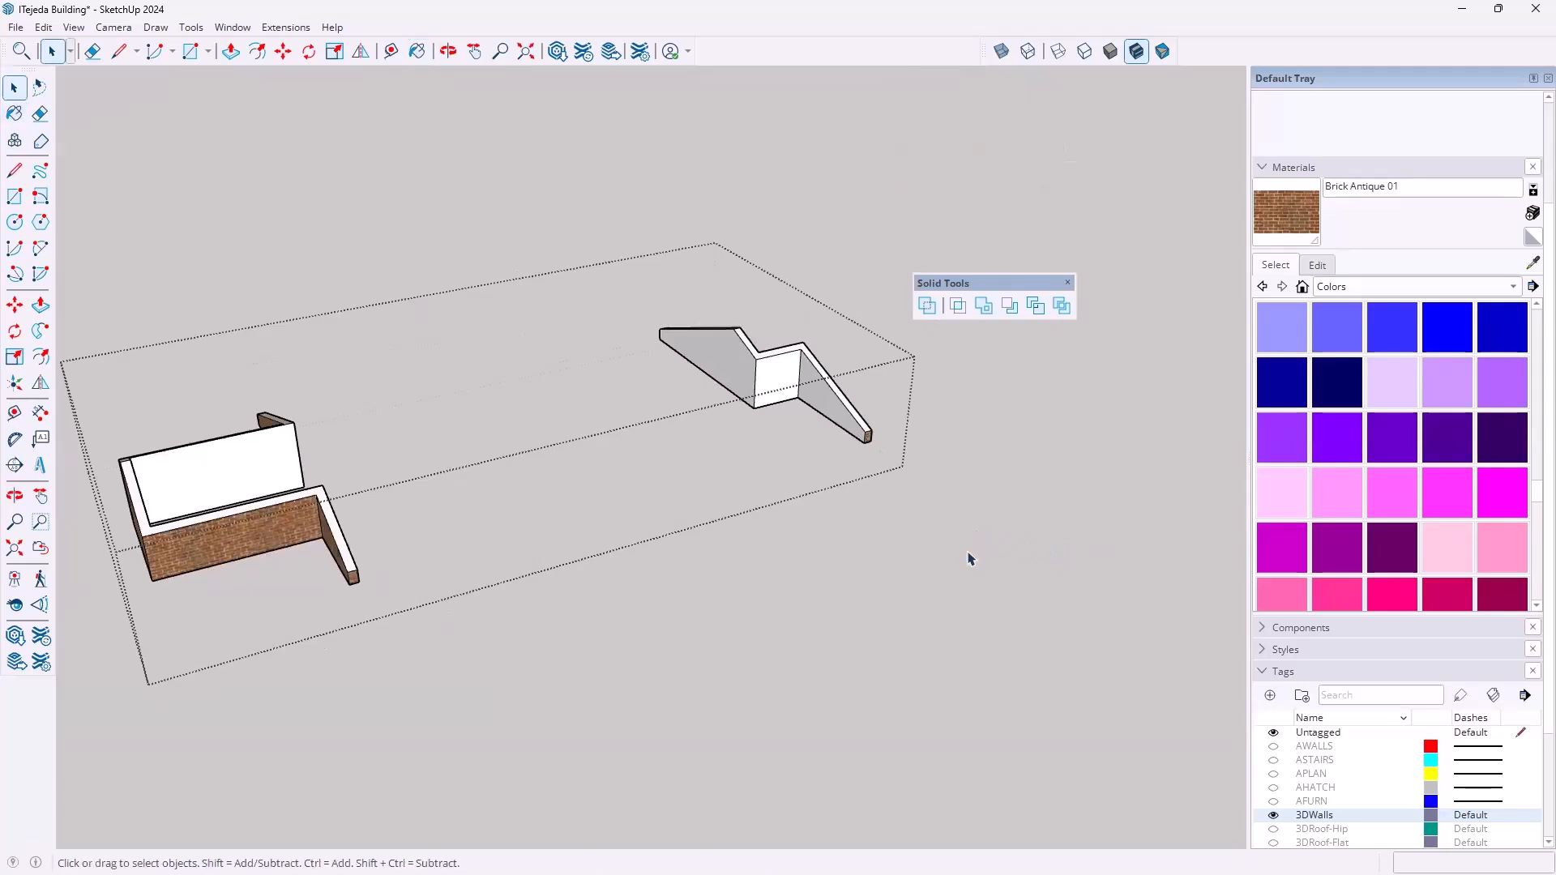
pyautogui.click(907, 547)
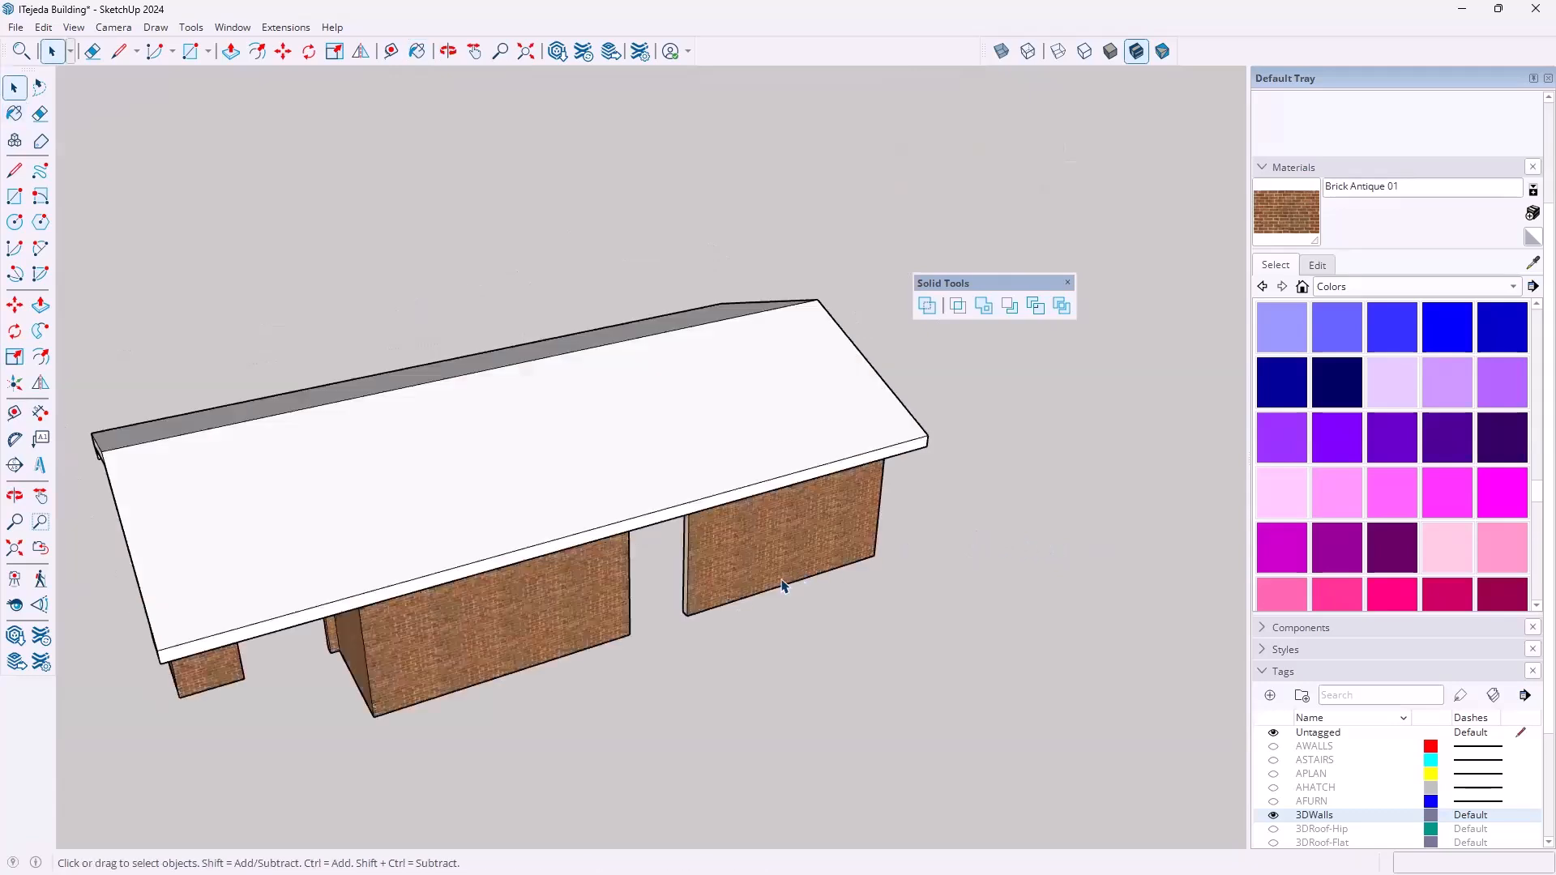
# Compare the lower and upper exterior wall solids by selecting each group in turn, moving the Solid Tools toolbar clear of the building
pyautogui.moveTo(679, 619); pyautogui.dragTo(635, 542, button='middle')
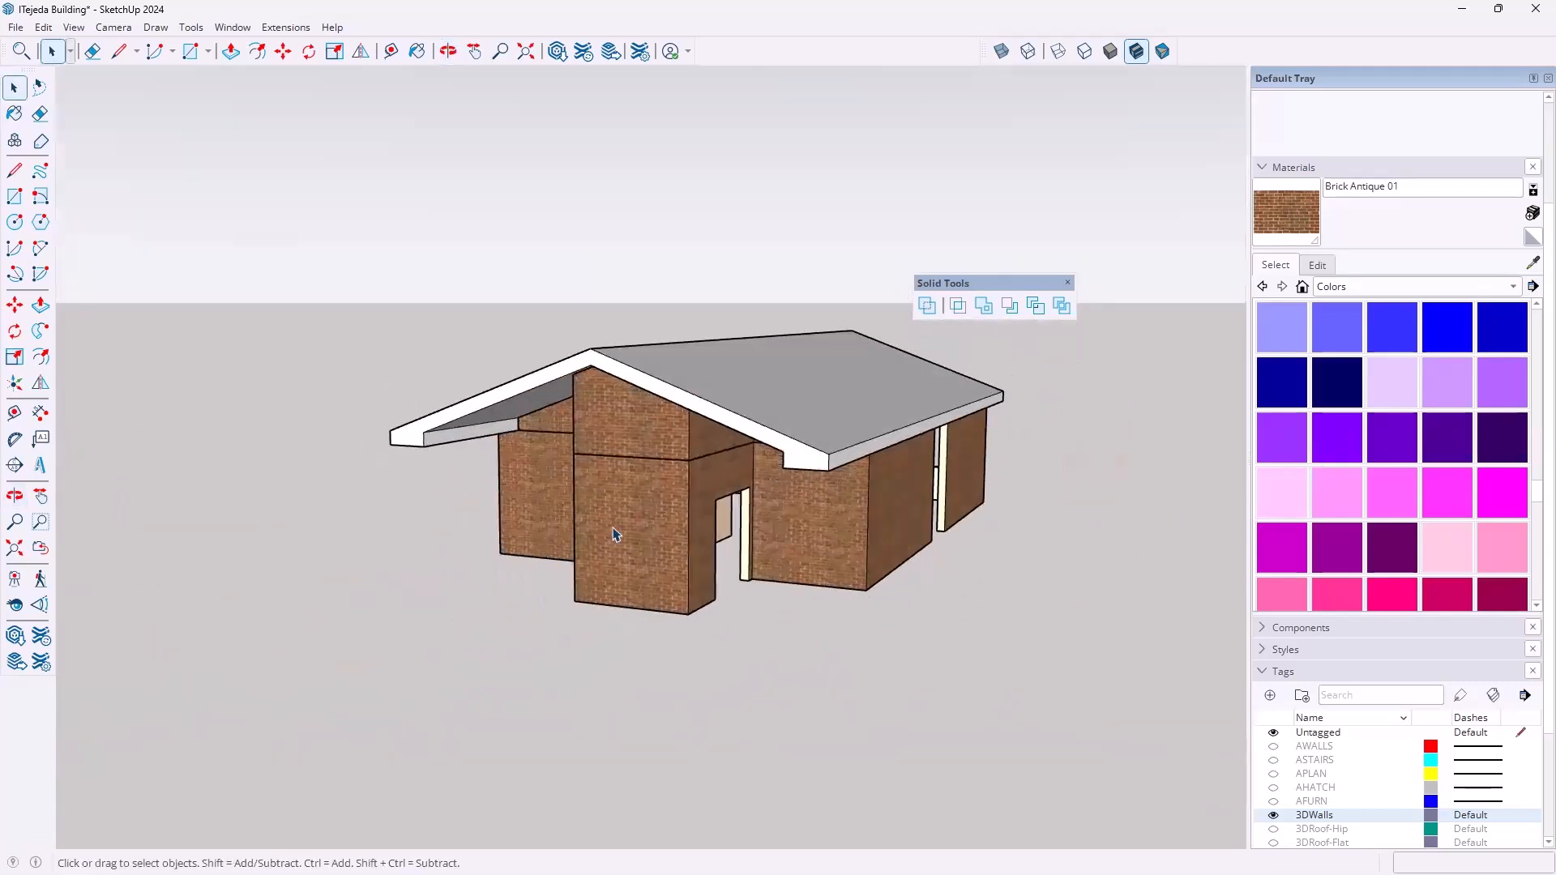
pyautogui.scroll(2, 629, 485)
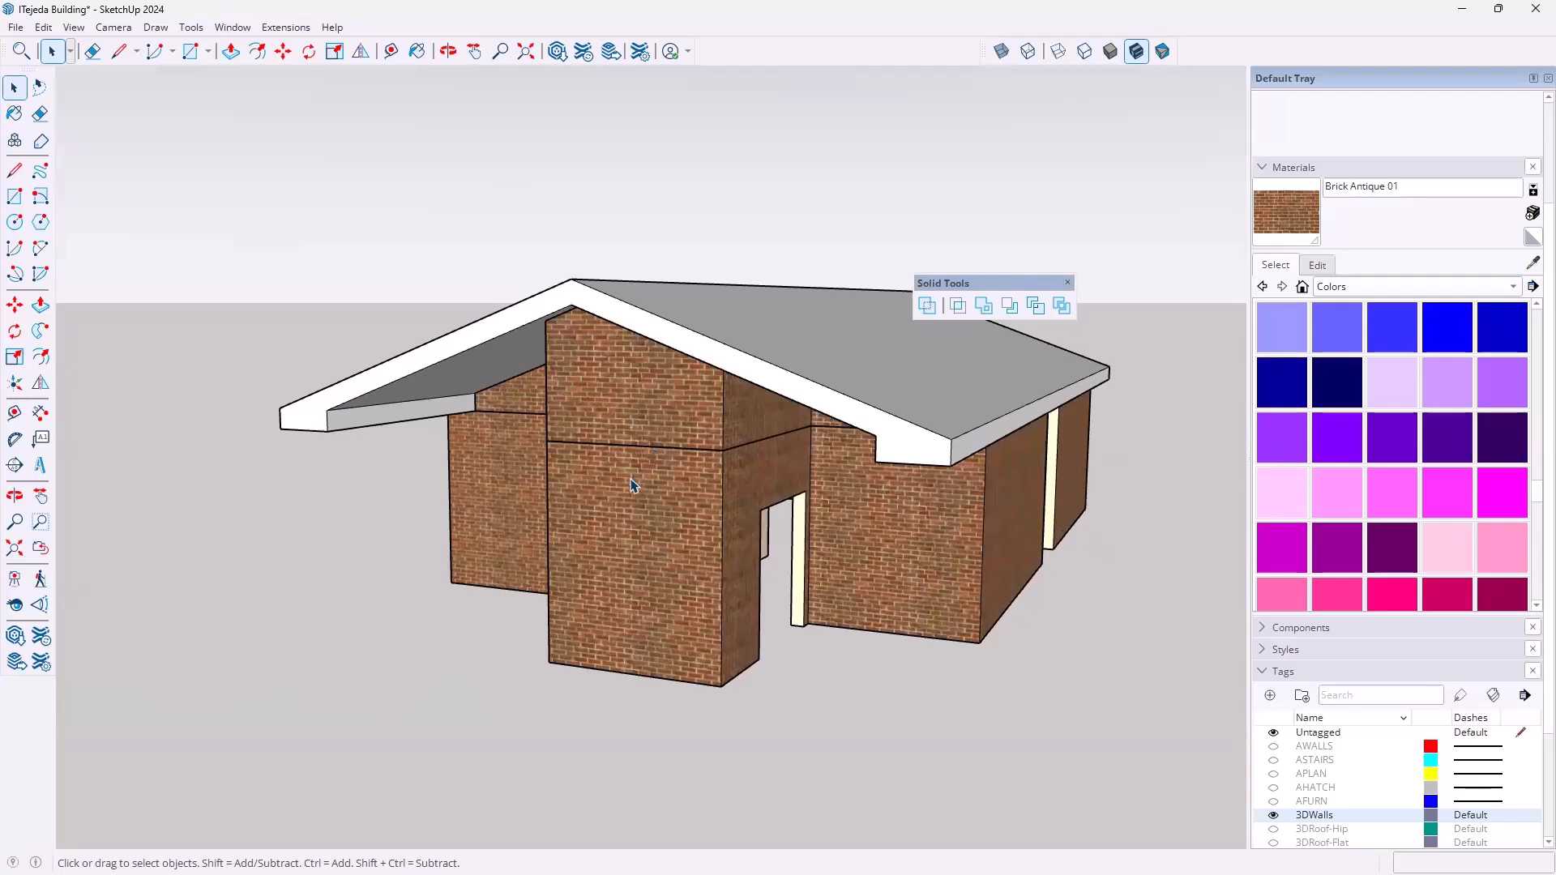
pyautogui.click(634, 484)
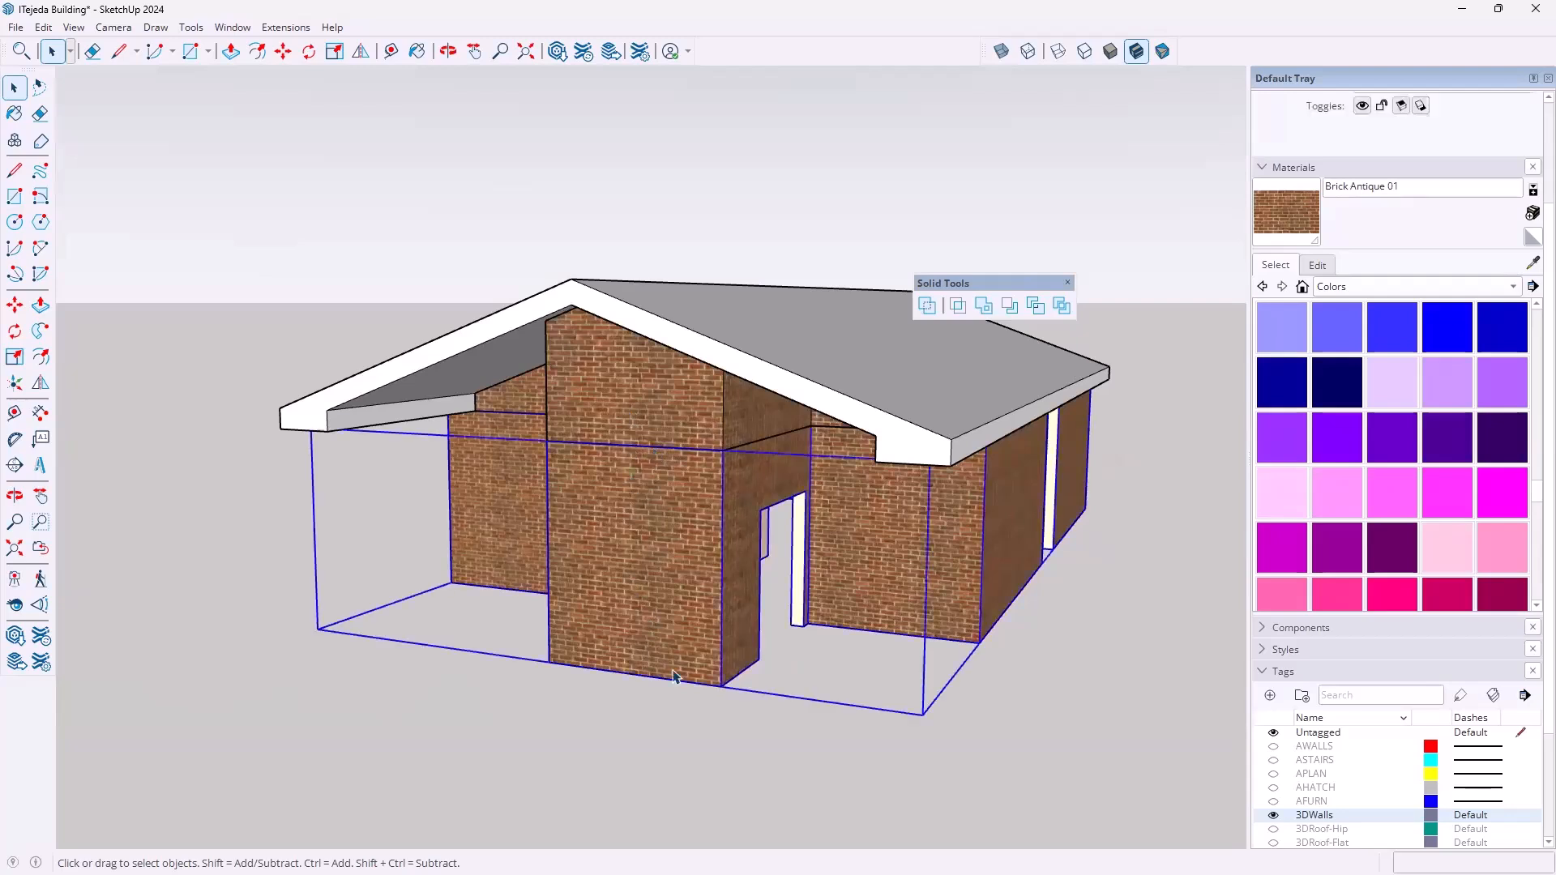
pyautogui.click(679, 478)
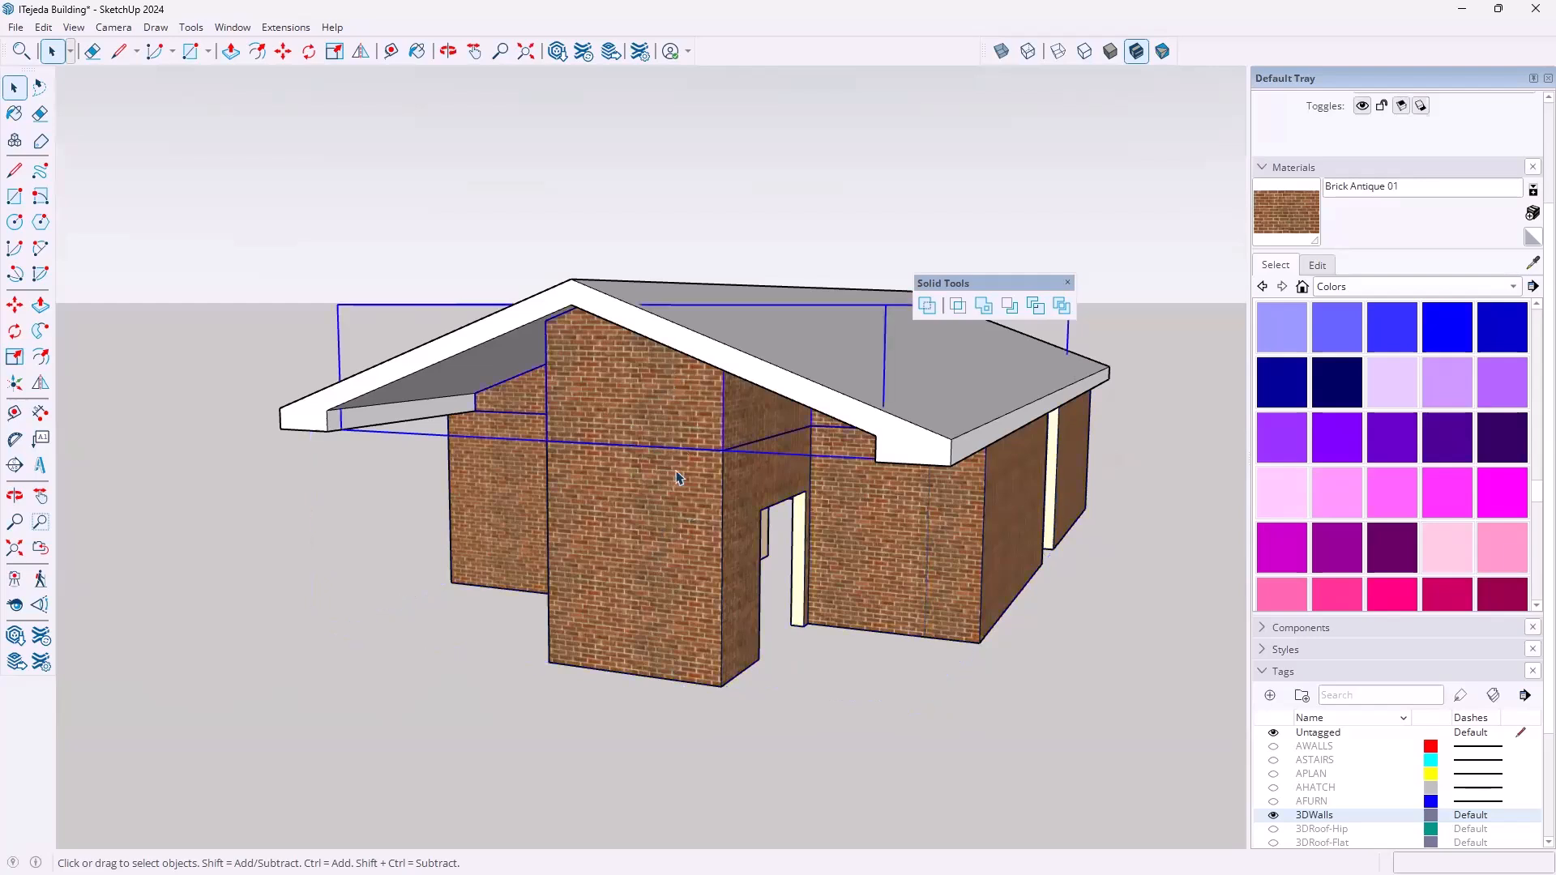
pyautogui.click(815, 707)
pyautogui.moveTo(996, 283); pyautogui.dragTo(1039, 169)
pyautogui.click(681, 539)
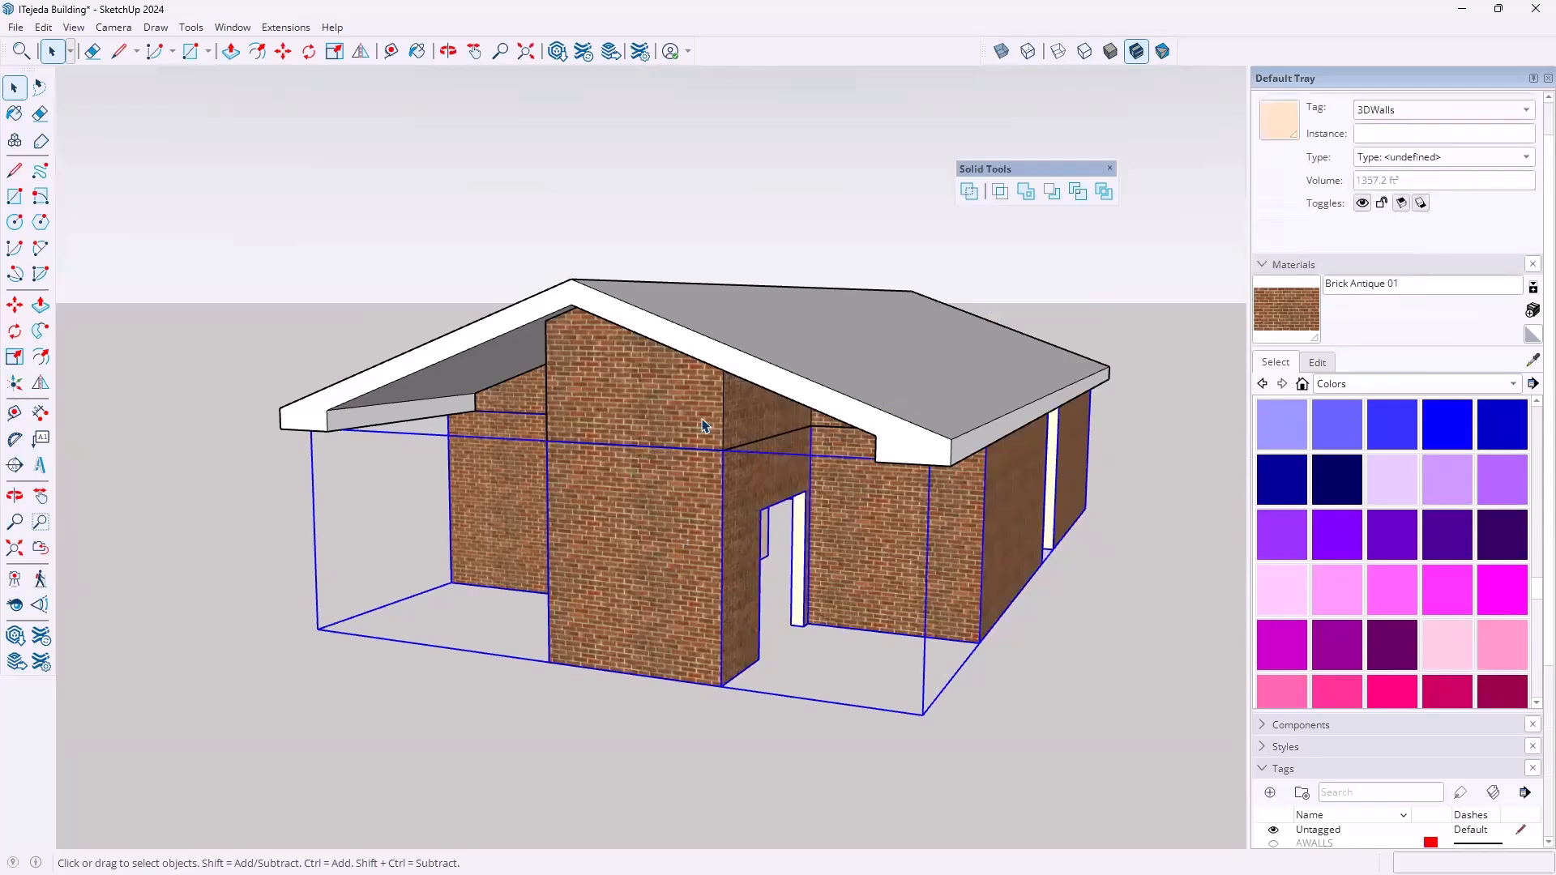
pyautogui.click(732, 430)
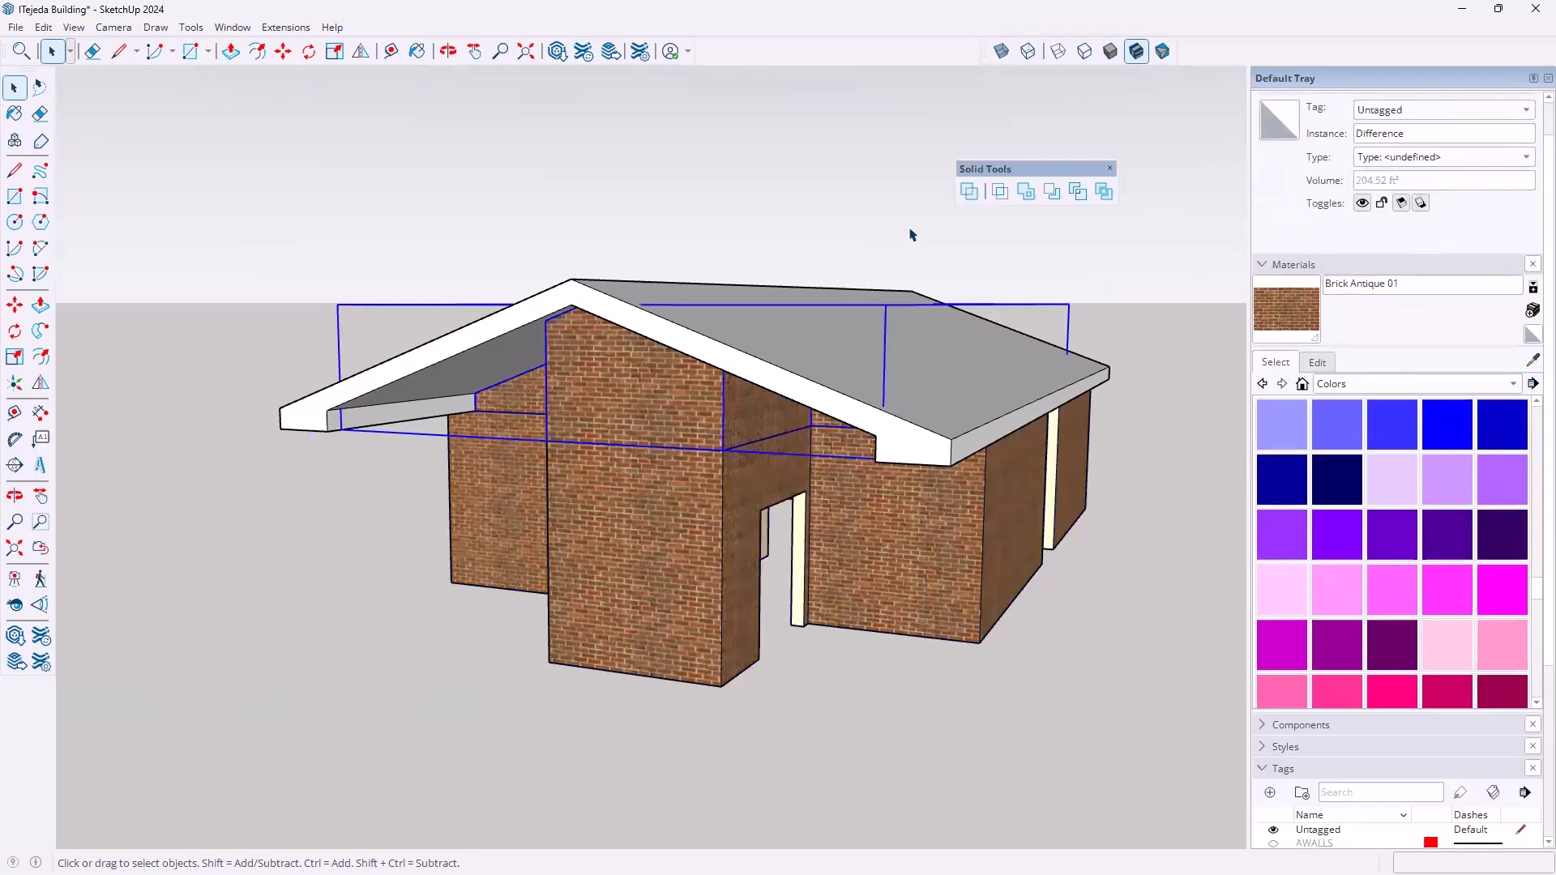
# Combine the lower brick walls and the upper gable walls into one solid with Union, and clear the selection
pyautogui.click(968, 192)
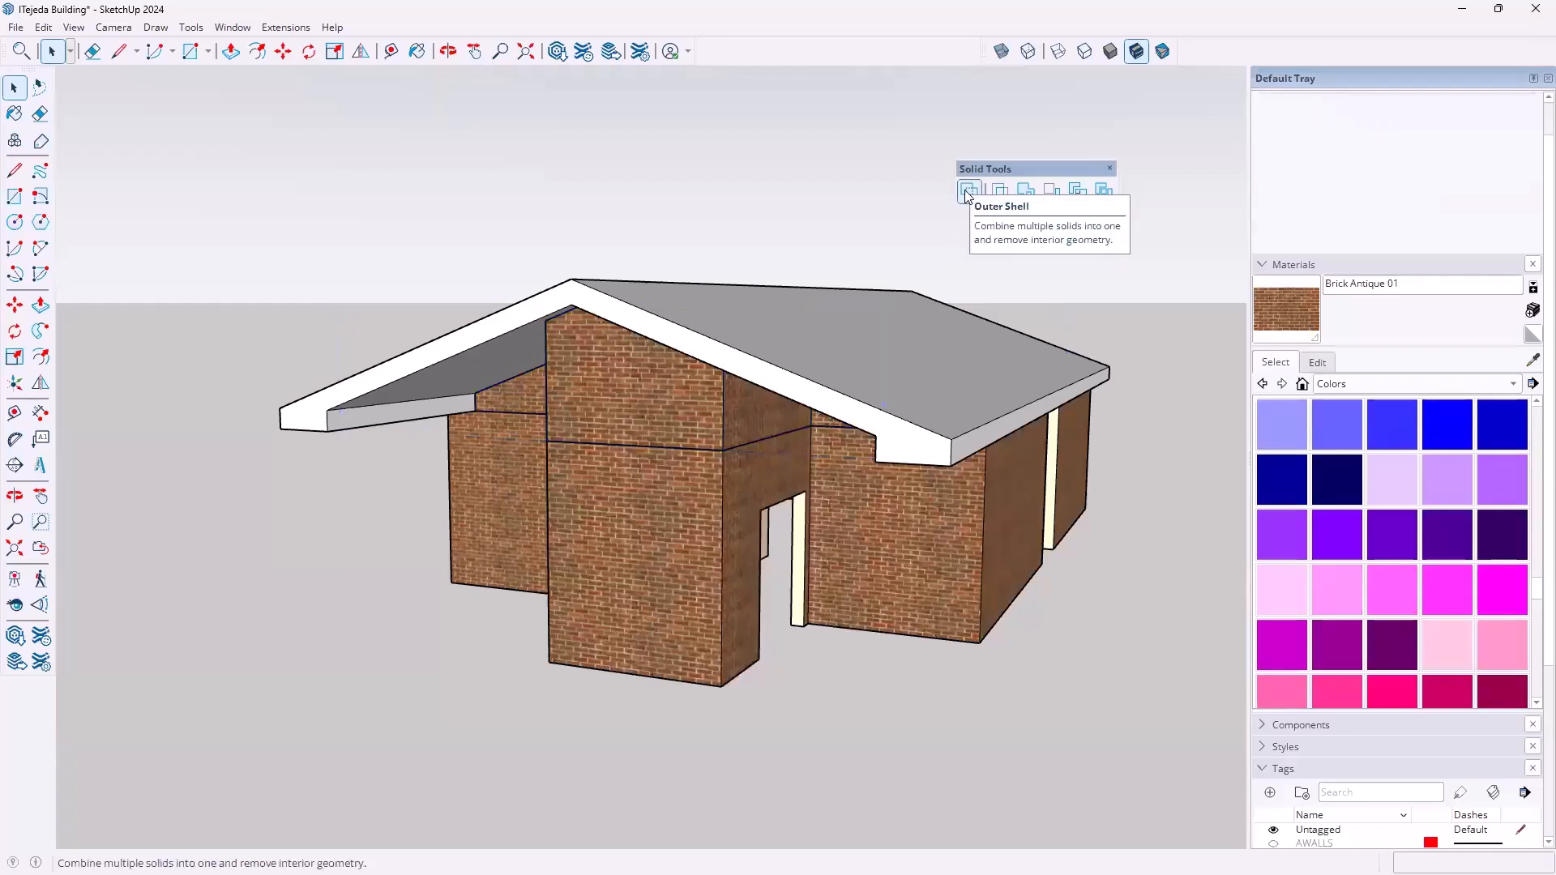
pyautogui.click(1025, 192)
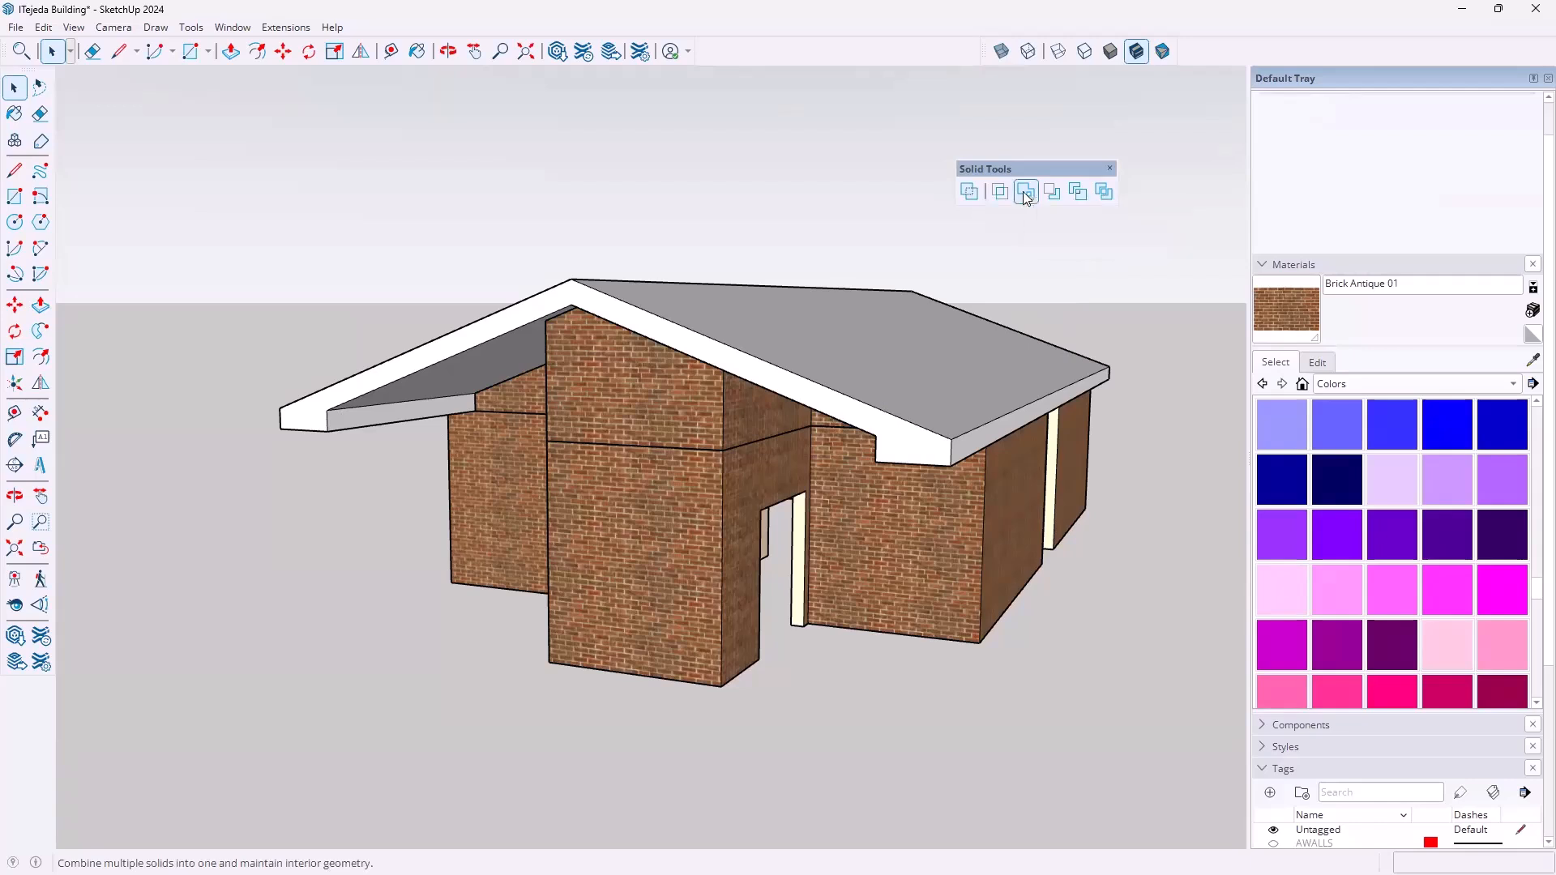
pyautogui.click(712, 514)
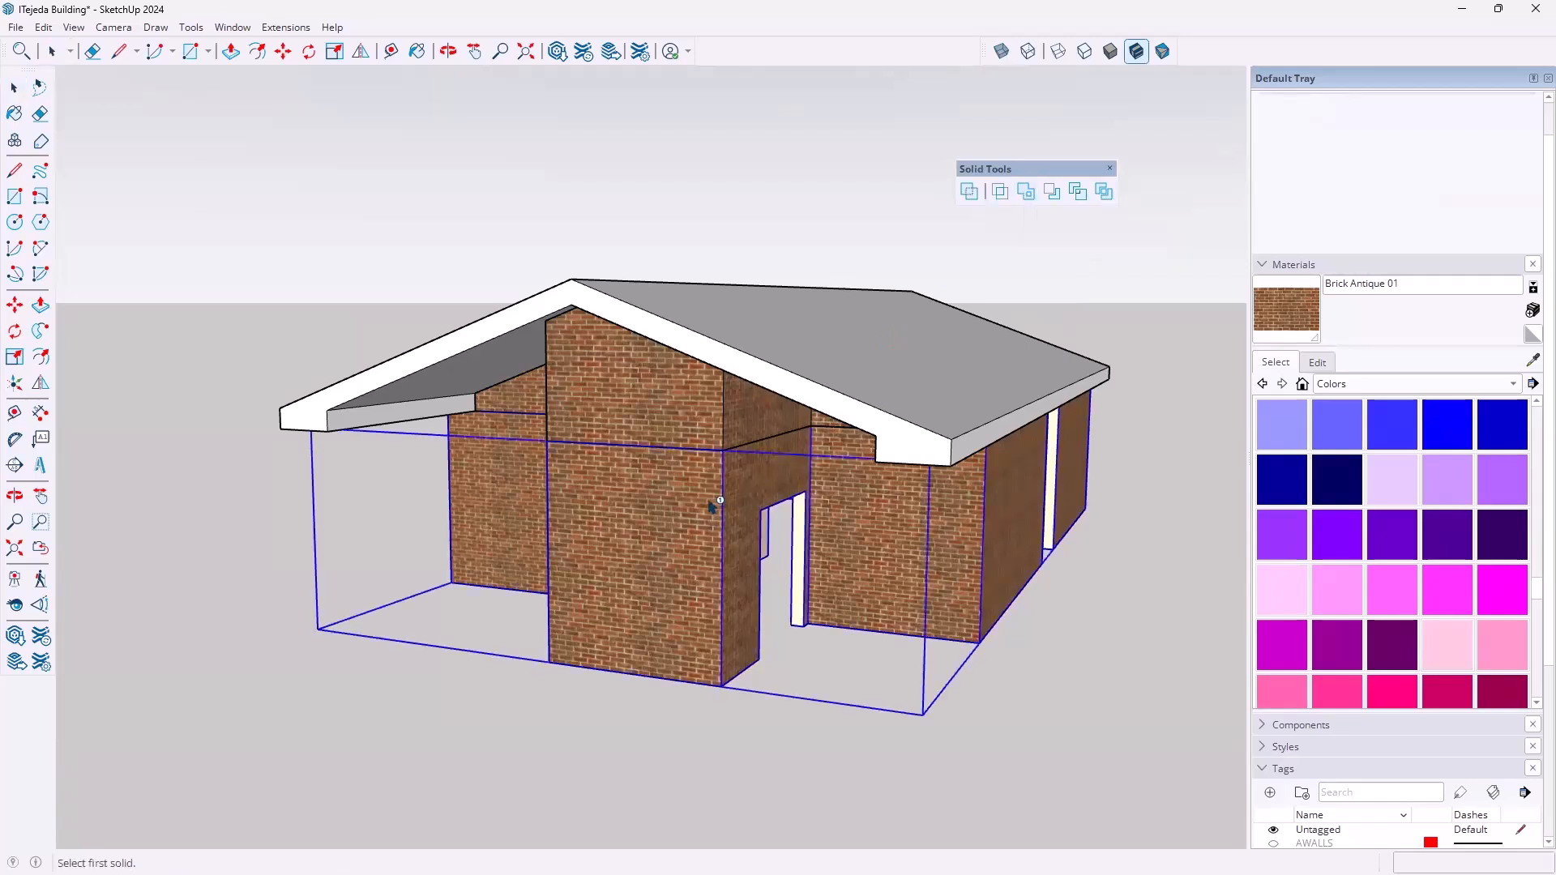
pyautogui.click(694, 420)
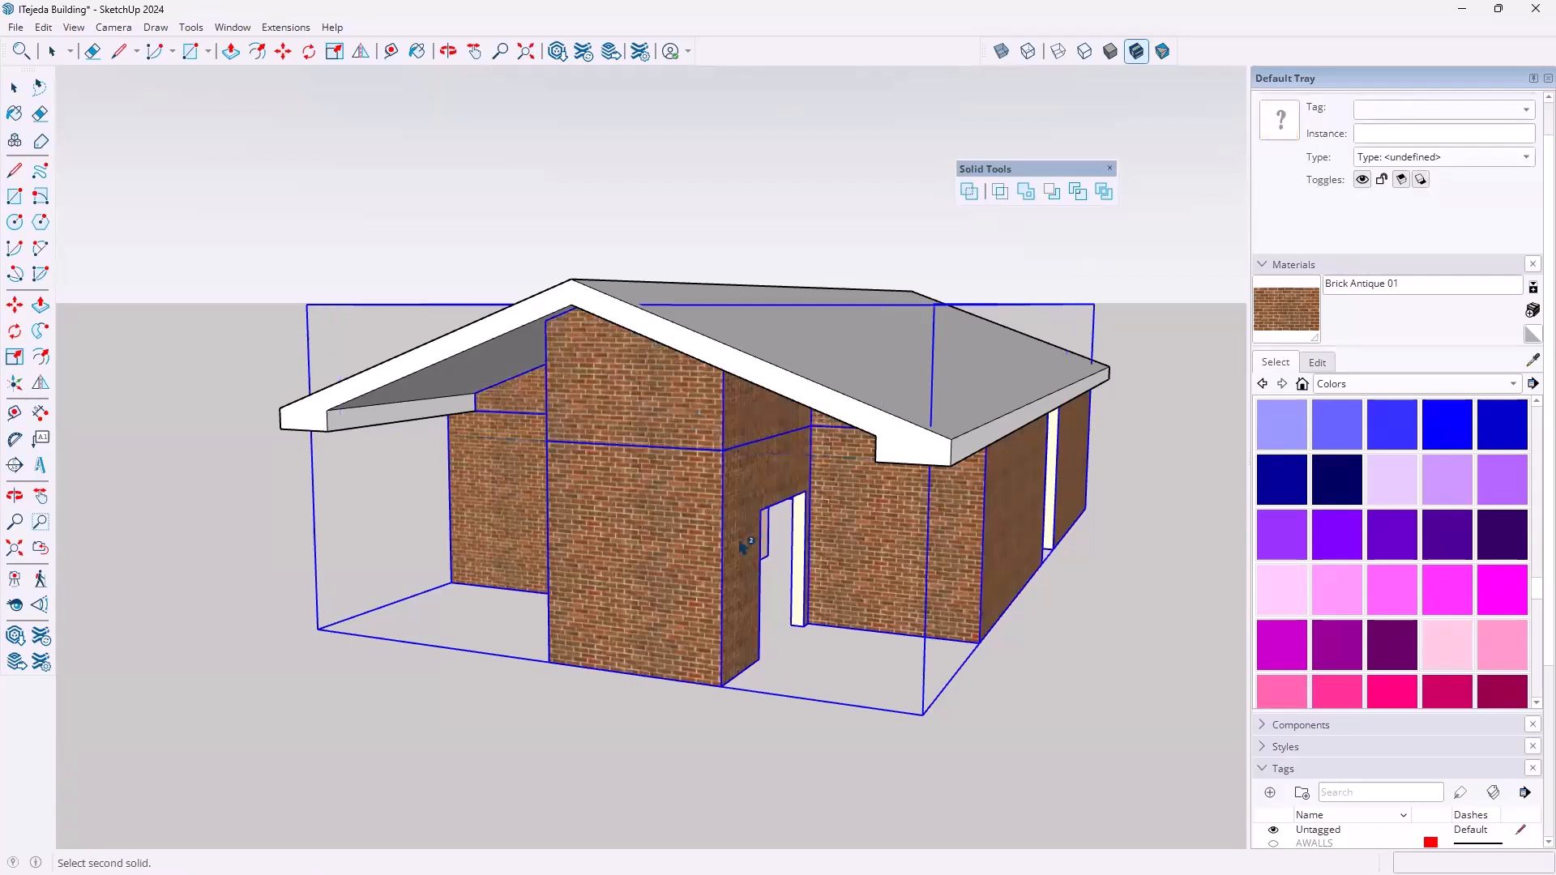
pyautogui.click(793, 205)
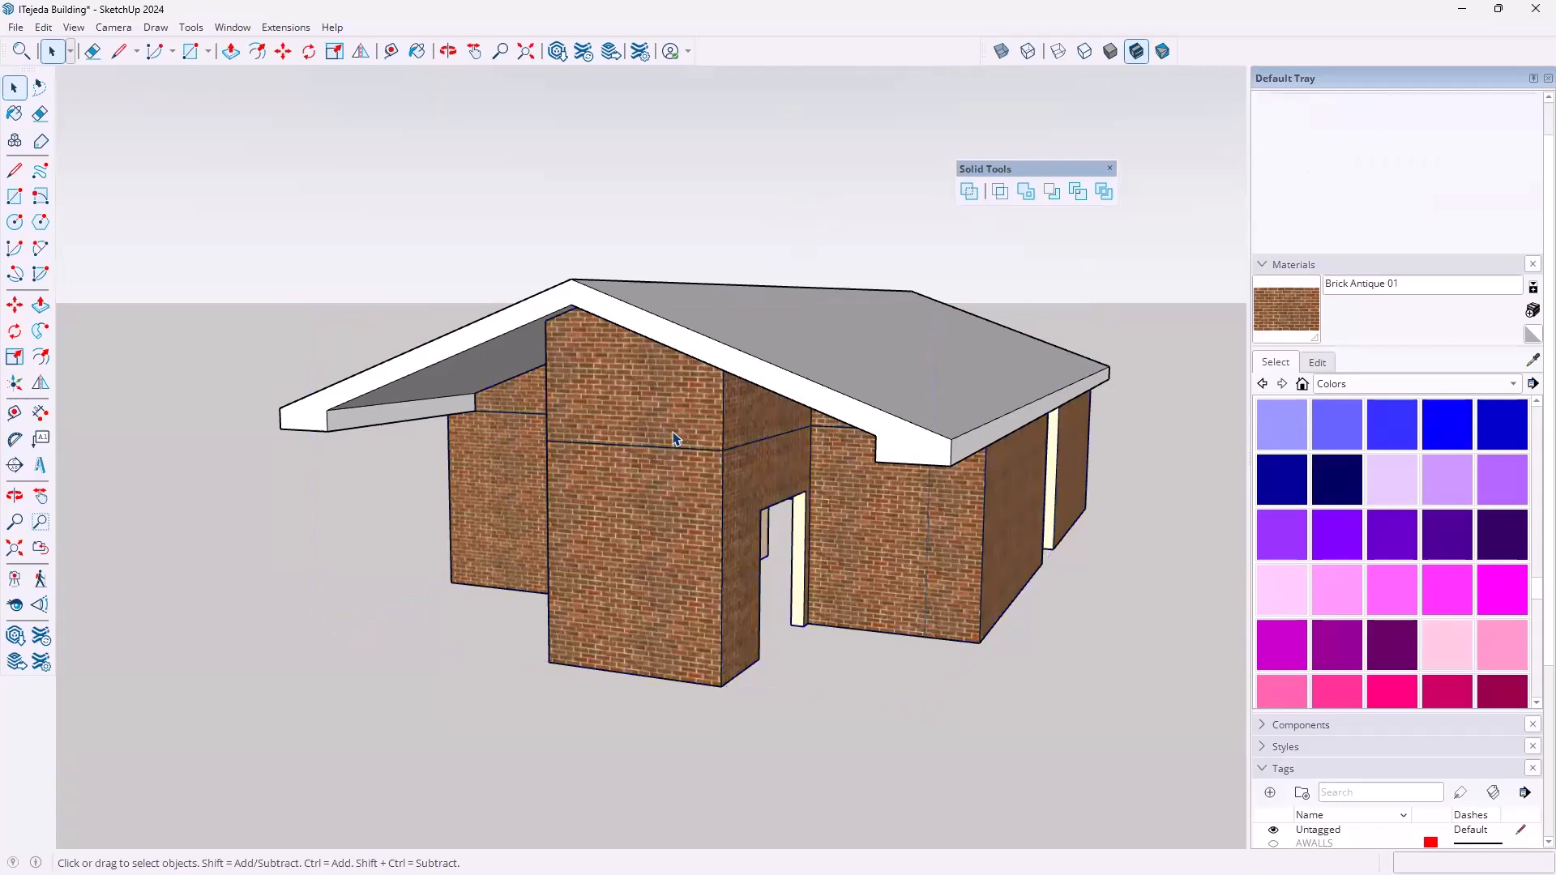
# Open the combined wall group and delete the horizontal seam edge across the front face of the projecting gable wall
pyautogui.doubleClick(663, 482)
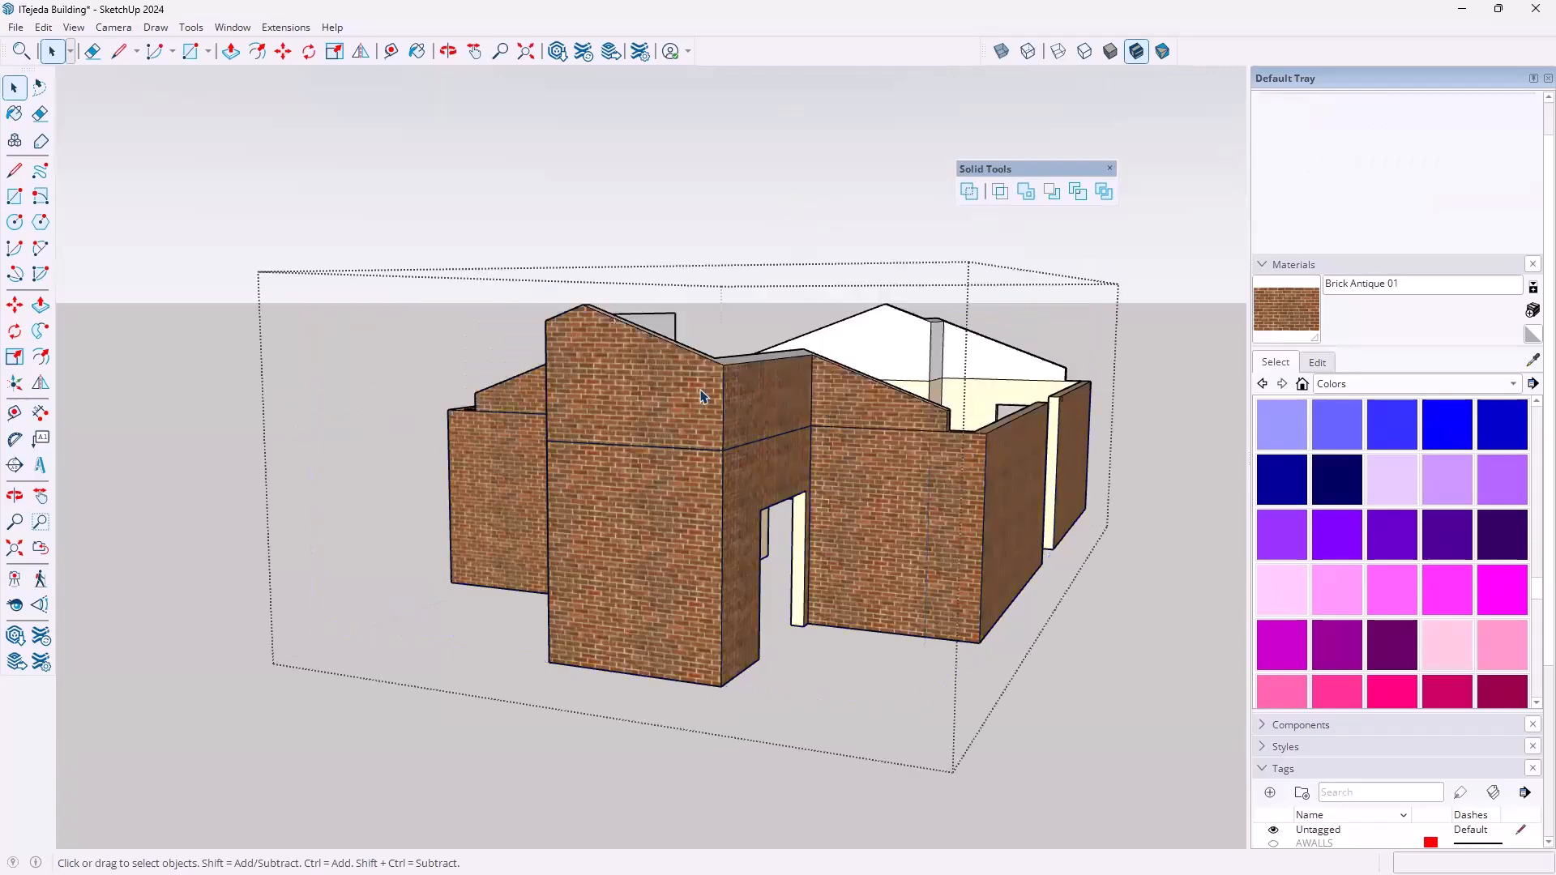
pyautogui.click(639, 439)
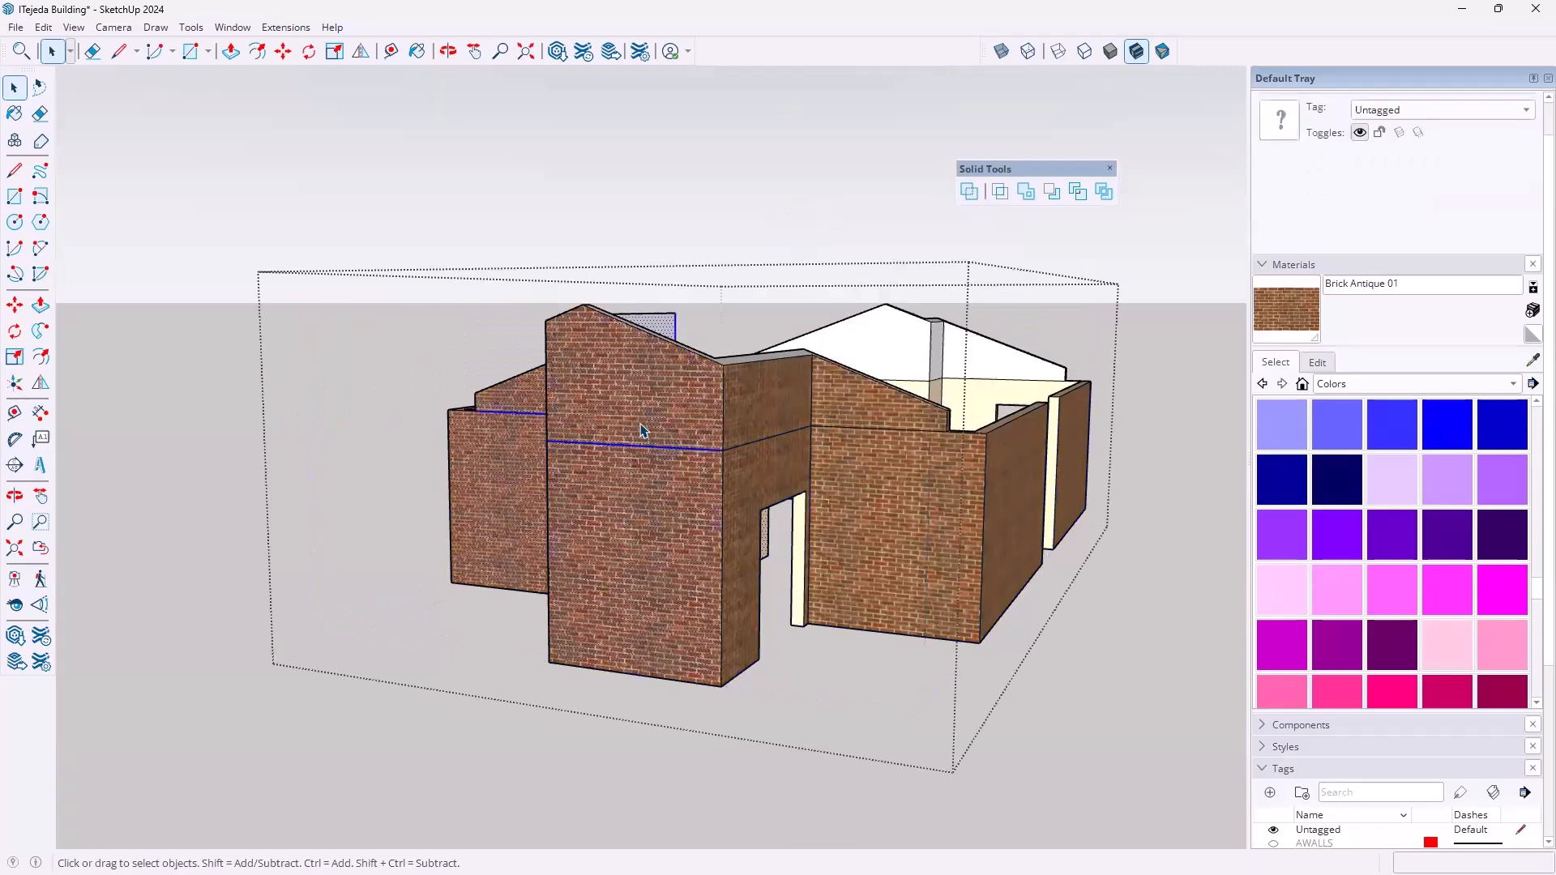
pyautogui.scroll(3, 643, 450)
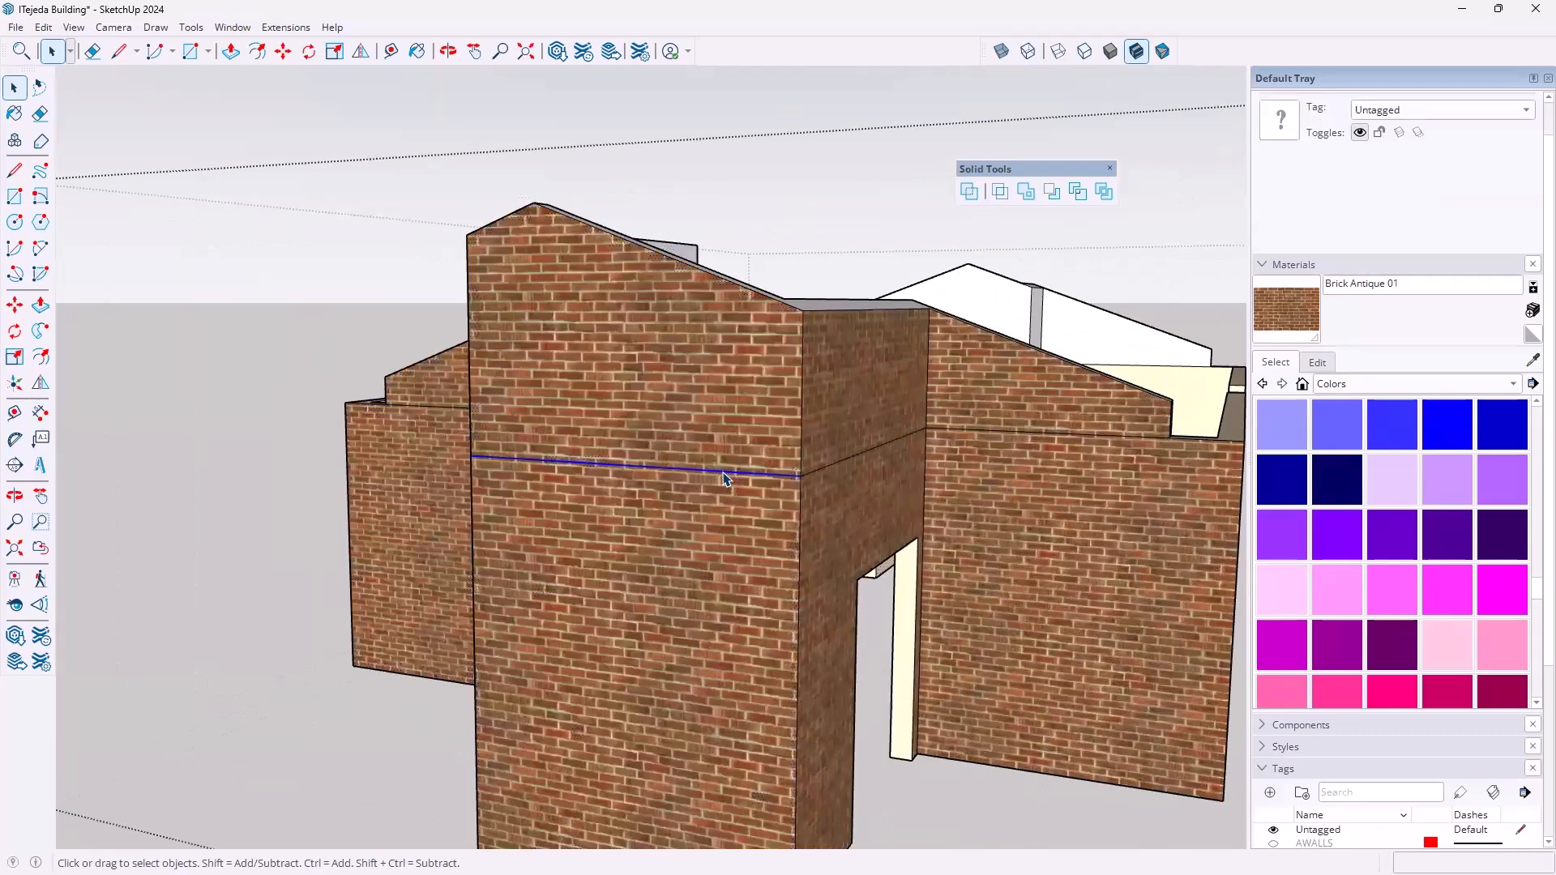
pyautogui.click(724, 475)
pyautogui.press('Delete')
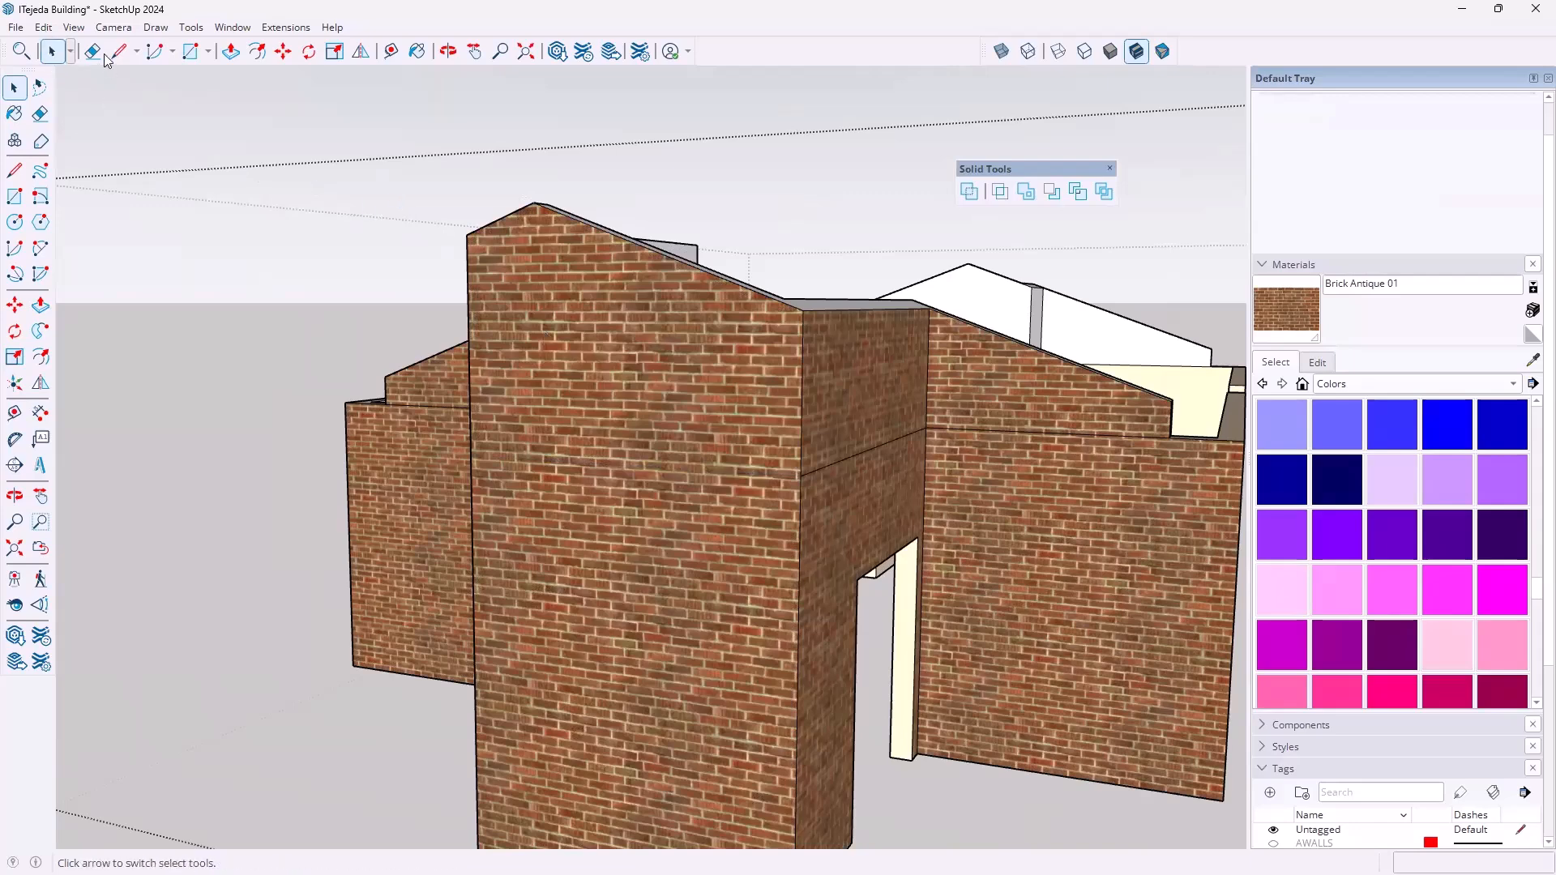
# Undo the seam edge deletion and the wall union to restore separate lower wall, gable wall and roof groups
pyautogui.hotkey('ctrl', 'z')
pyautogui.hotkey('ctrl', 'z')
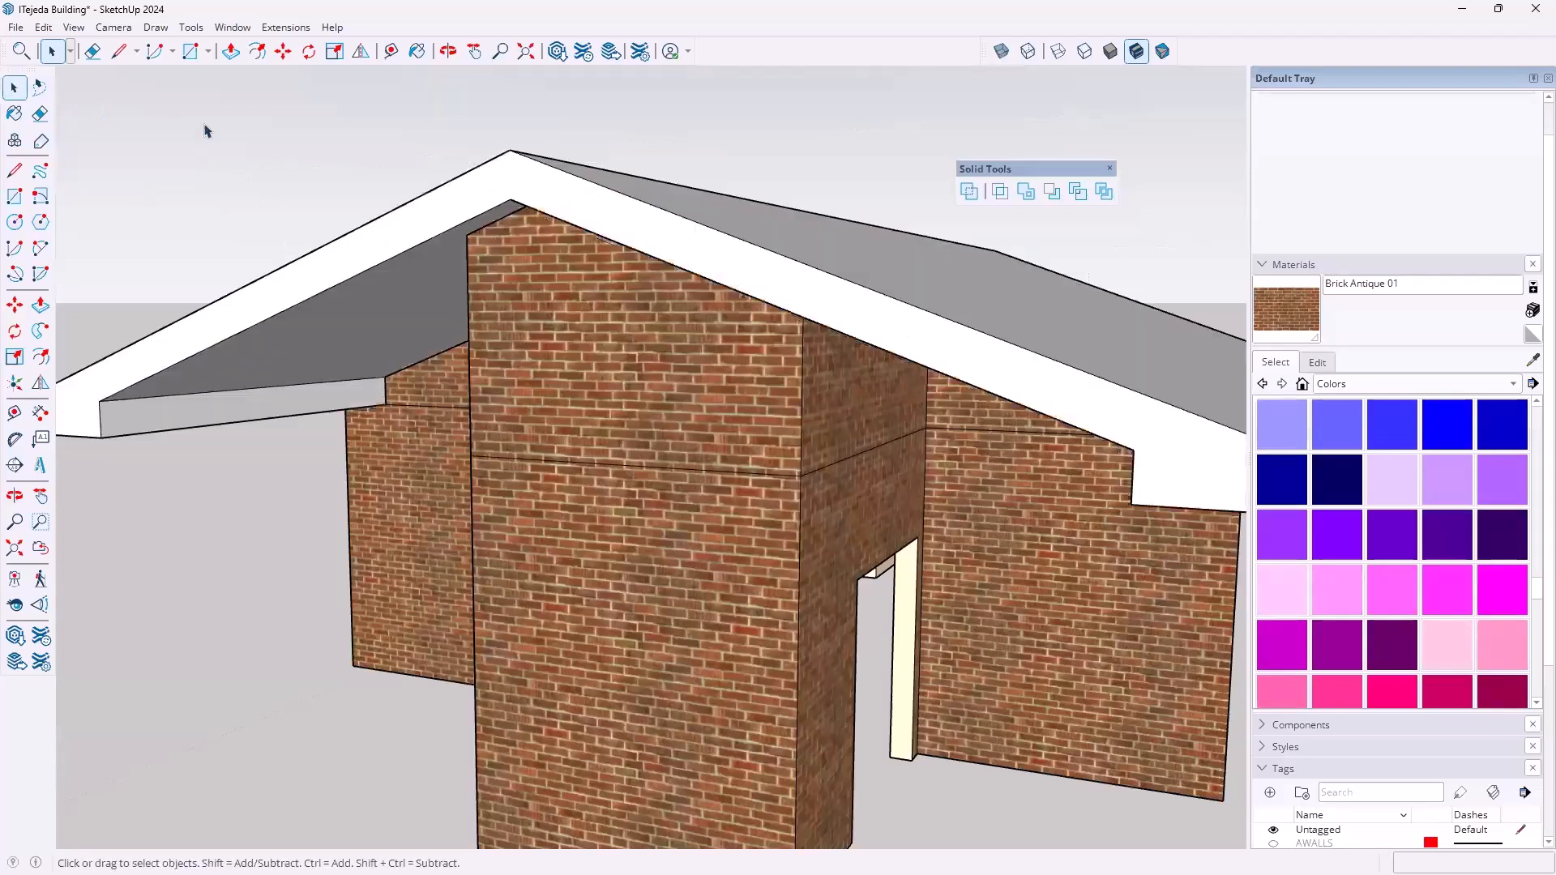
pyautogui.hotkey('ctrl', 'y')
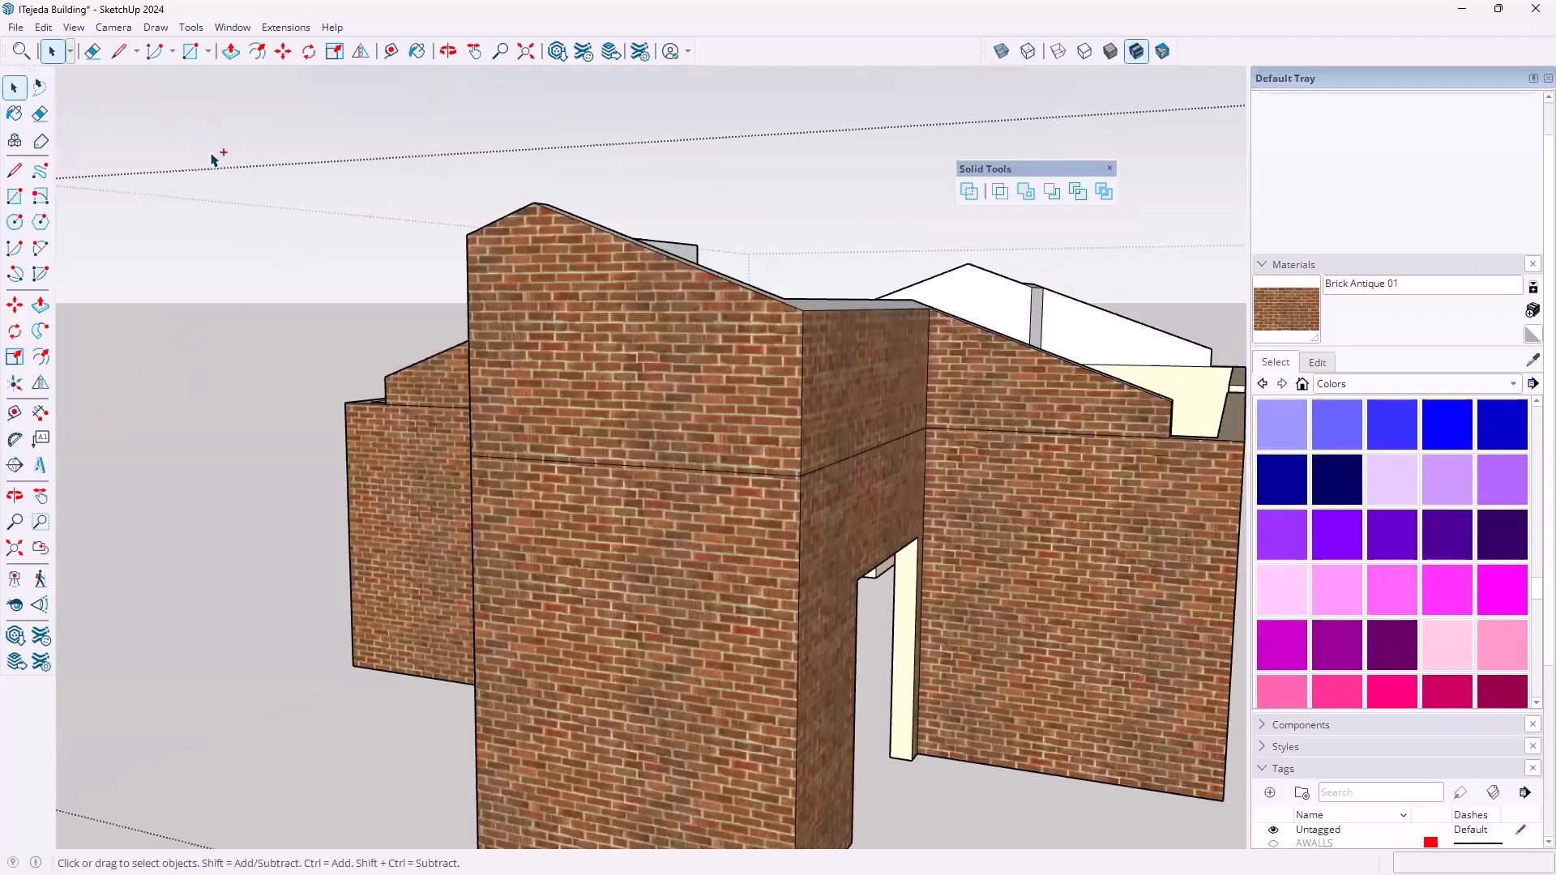
pyautogui.hotkey('ctrl', 'z')
pyautogui.hotkey('ctrl', 'z')
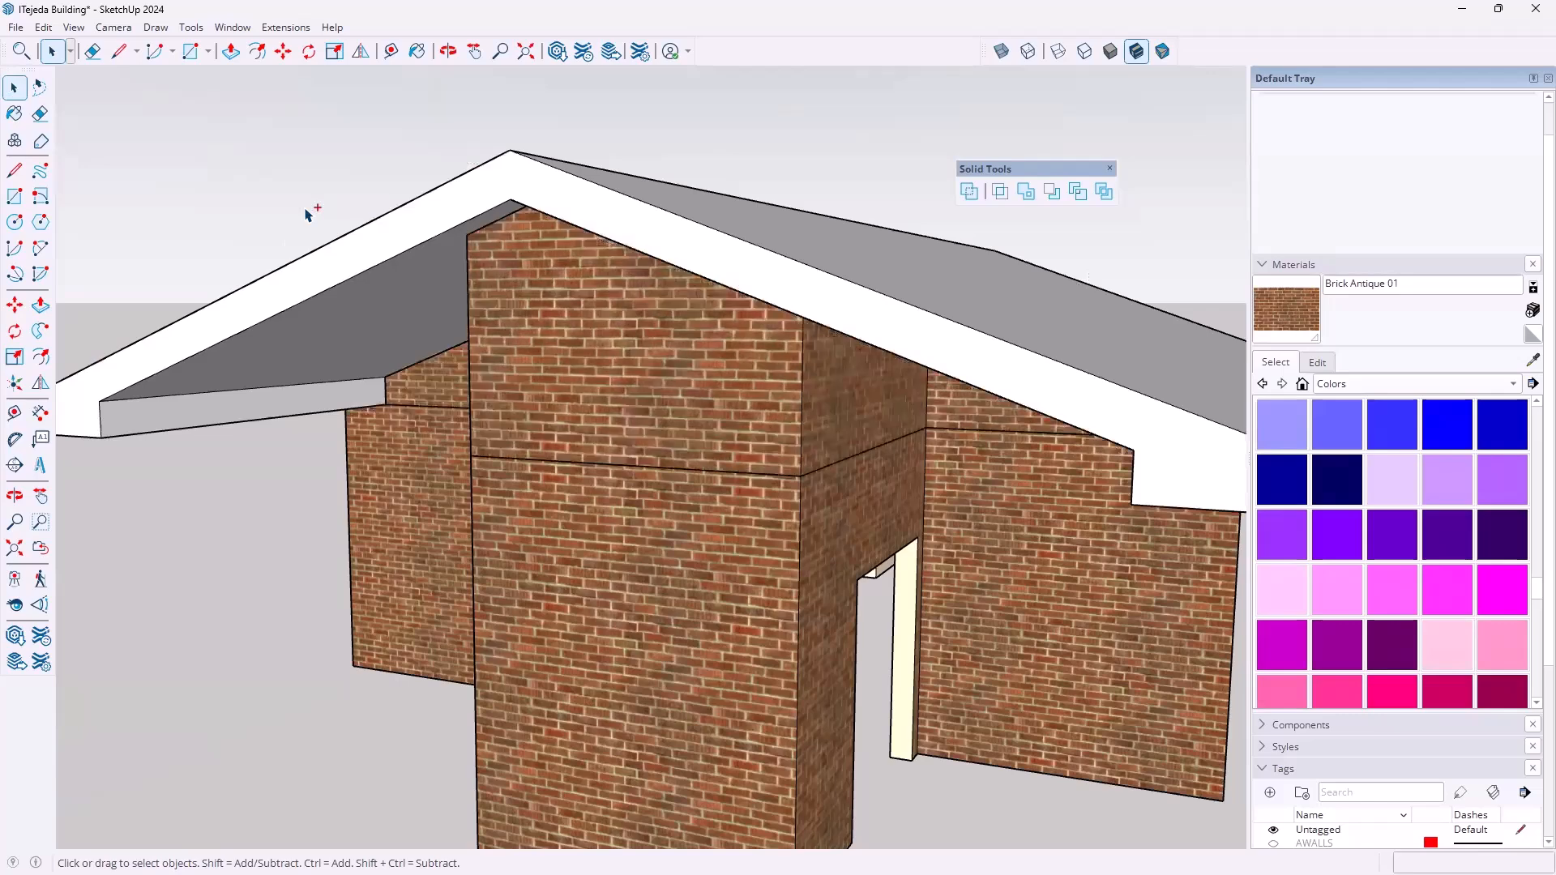
# Inspect the entity info of the upper gable wall, lower wall and roof groups in turn, and clear the selection
pyautogui.scroll(-3, 520, 345)
pyautogui.click(556, 350)
pyautogui.scroll(-2, 559, 317)
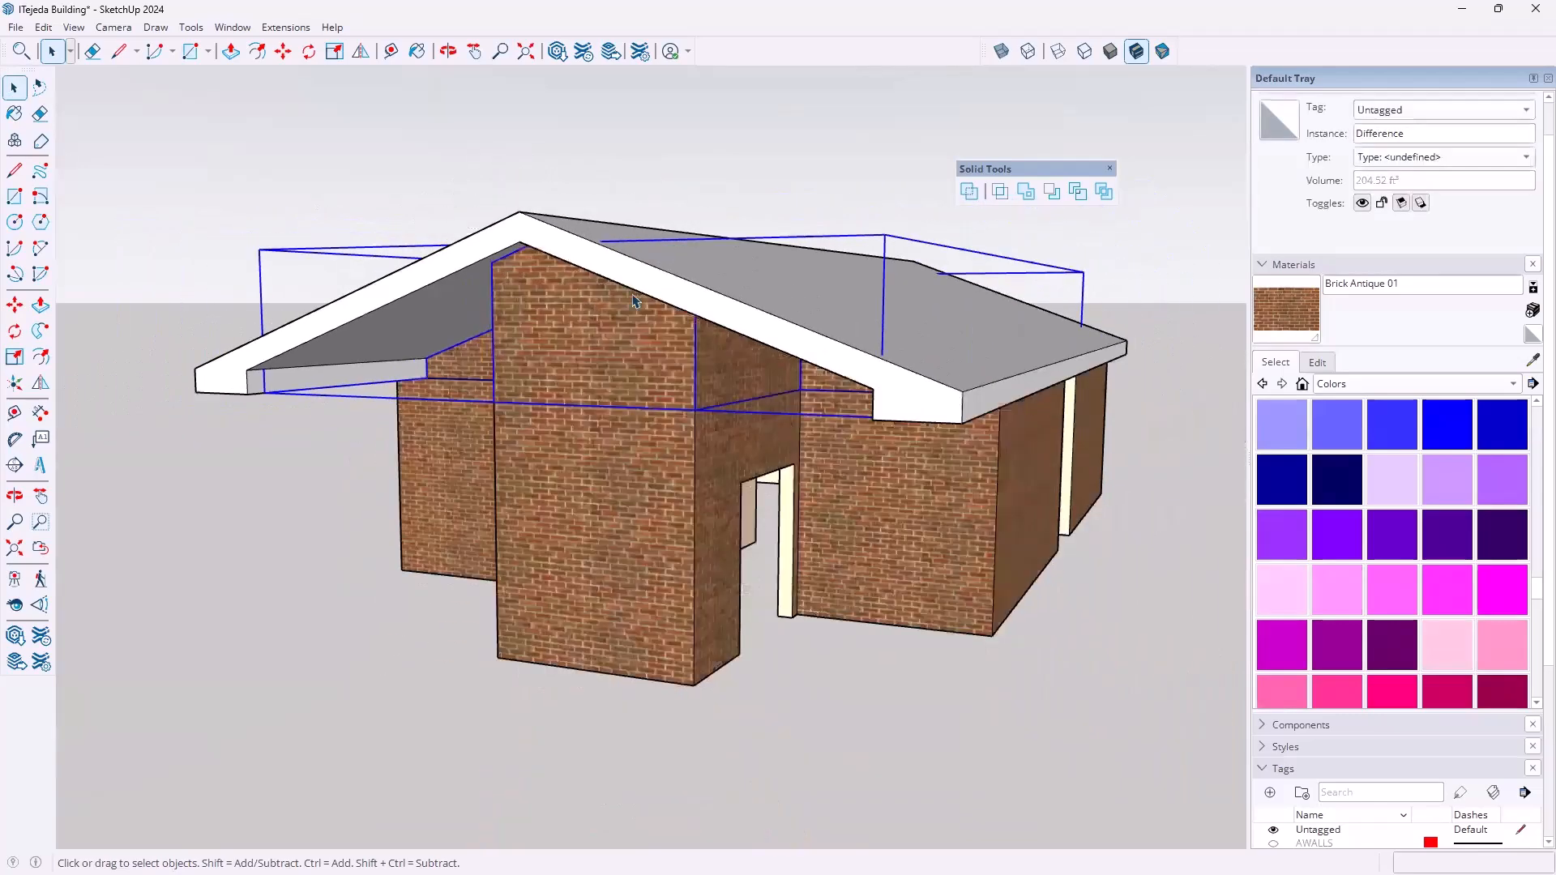
pyautogui.scroll(-1, 573, 310)
pyautogui.click(645, 493)
pyautogui.click(743, 326)
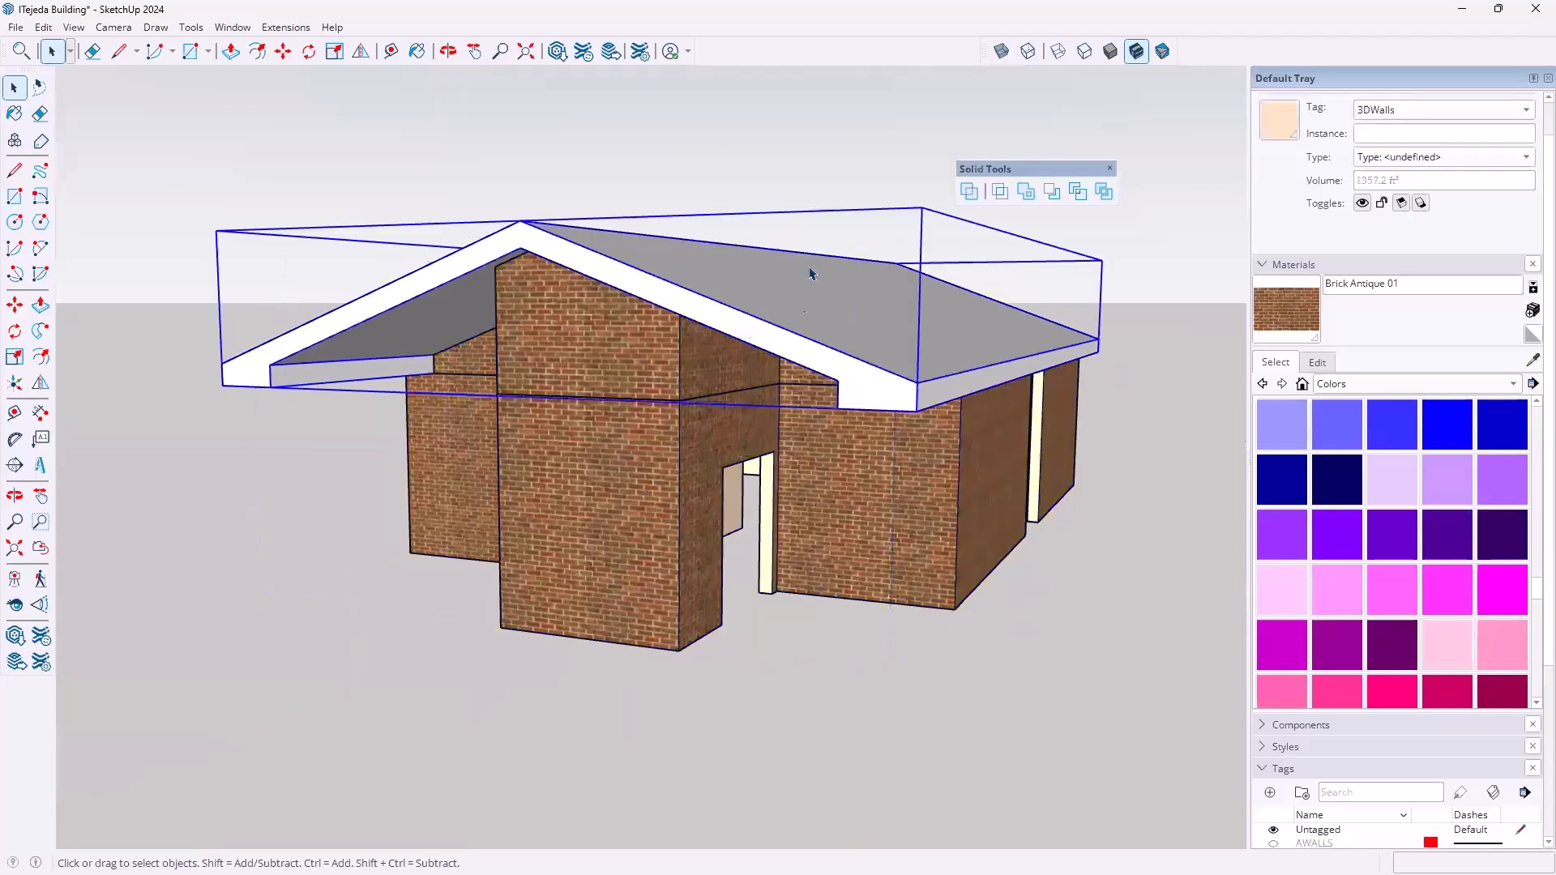
pyautogui.click(754, 149)
# Create a new tag named 3DRoof-Gable
pyautogui.scroll(-3, 1362, 788)
pyautogui.click(1270, 550)
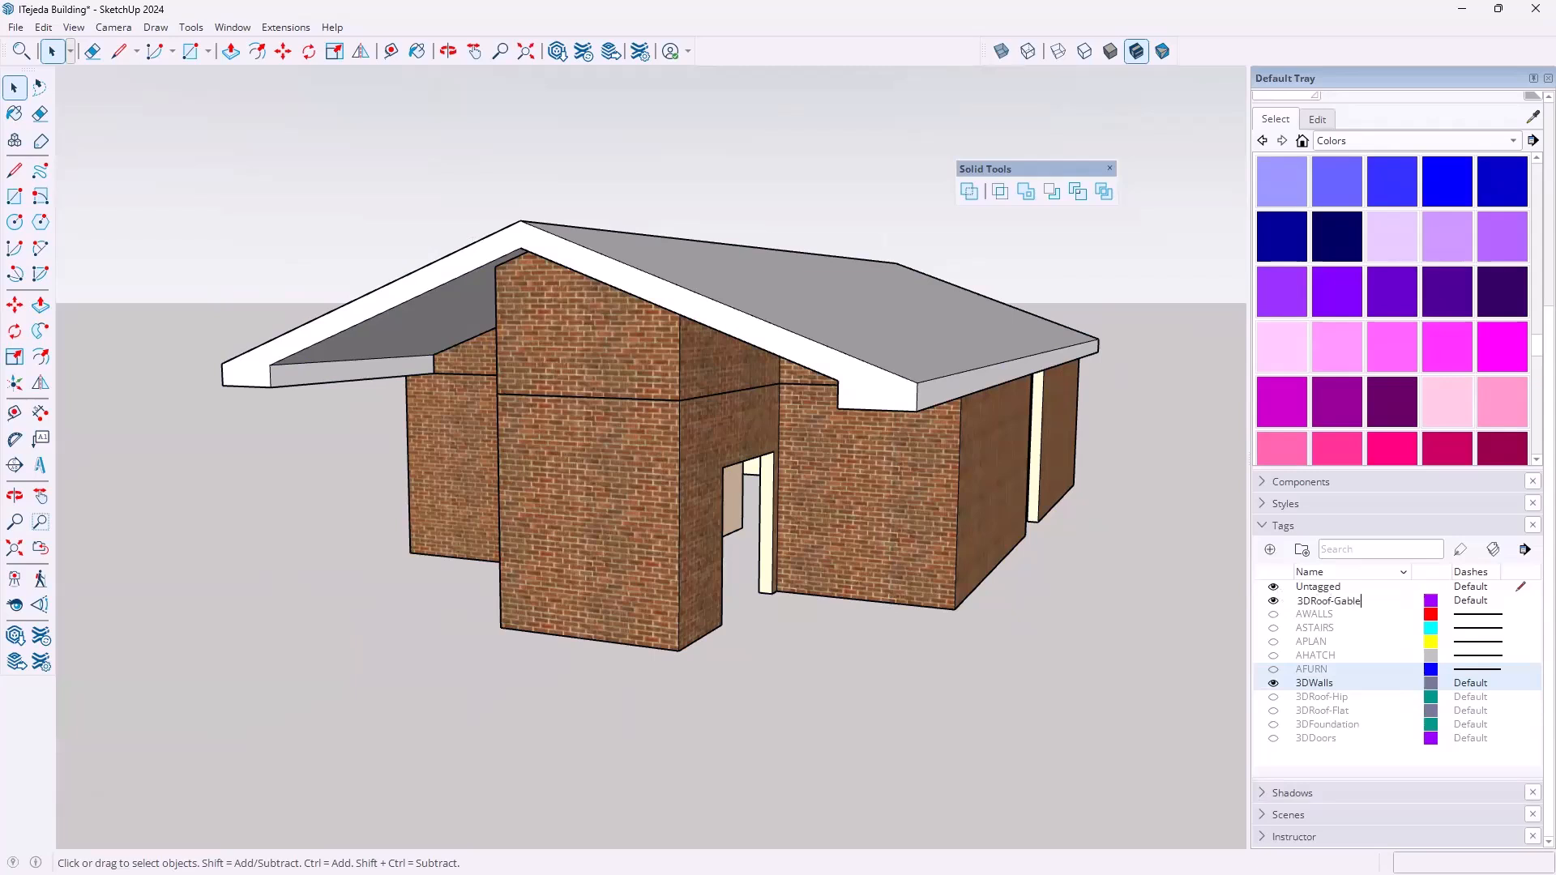
pyautogui.press('Return')
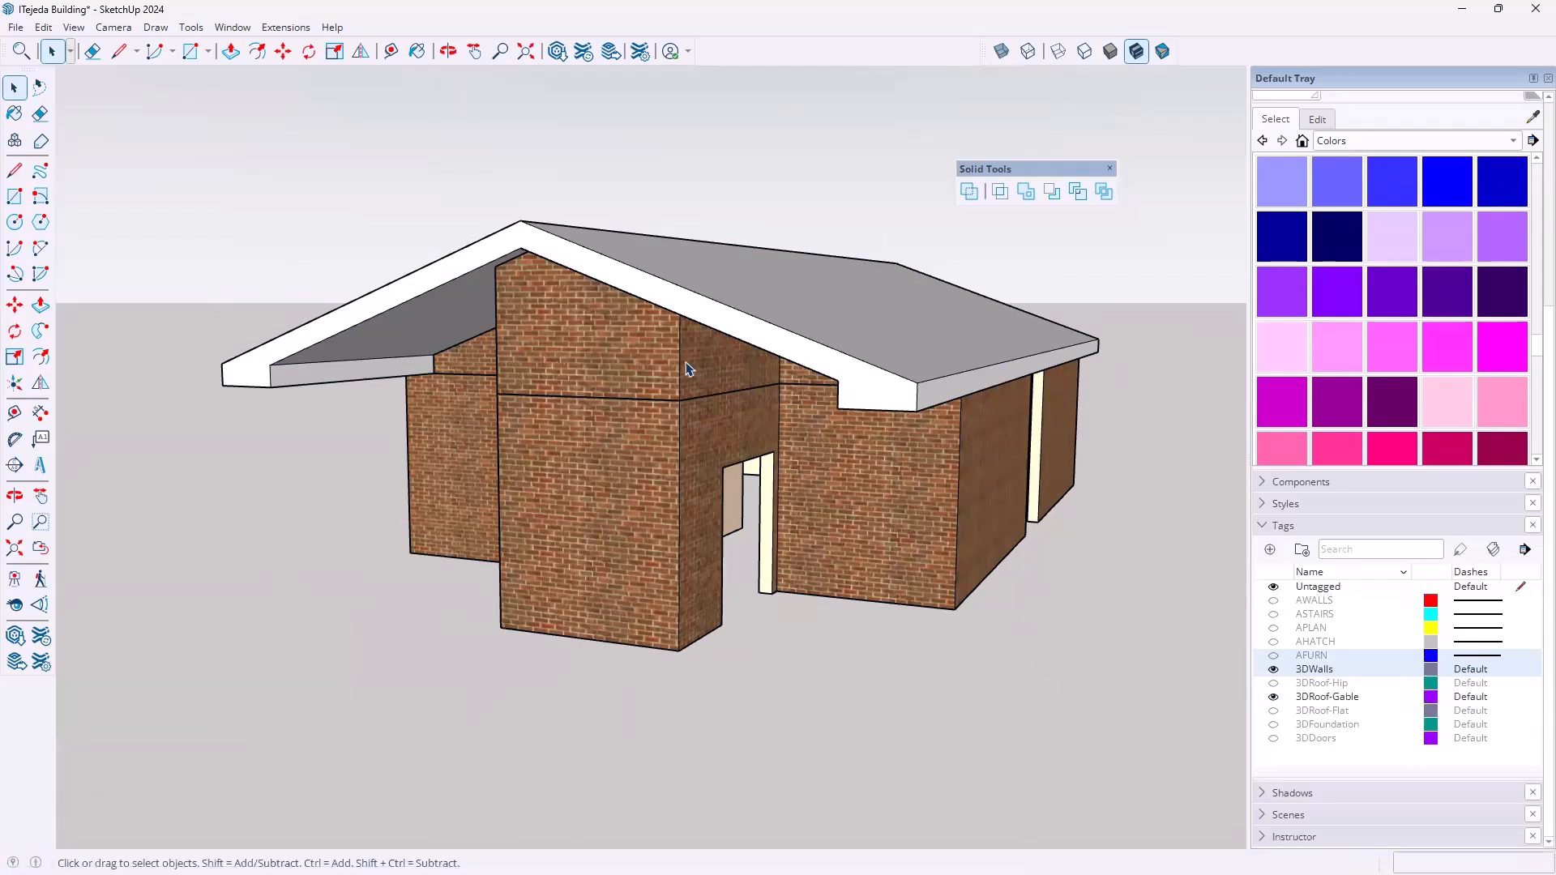
# Assign the upper gable wall group to the 3DRoof-Gable tag
pyautogui.click(658, 350)
pyautogui.scroll(4, 1378, 134)
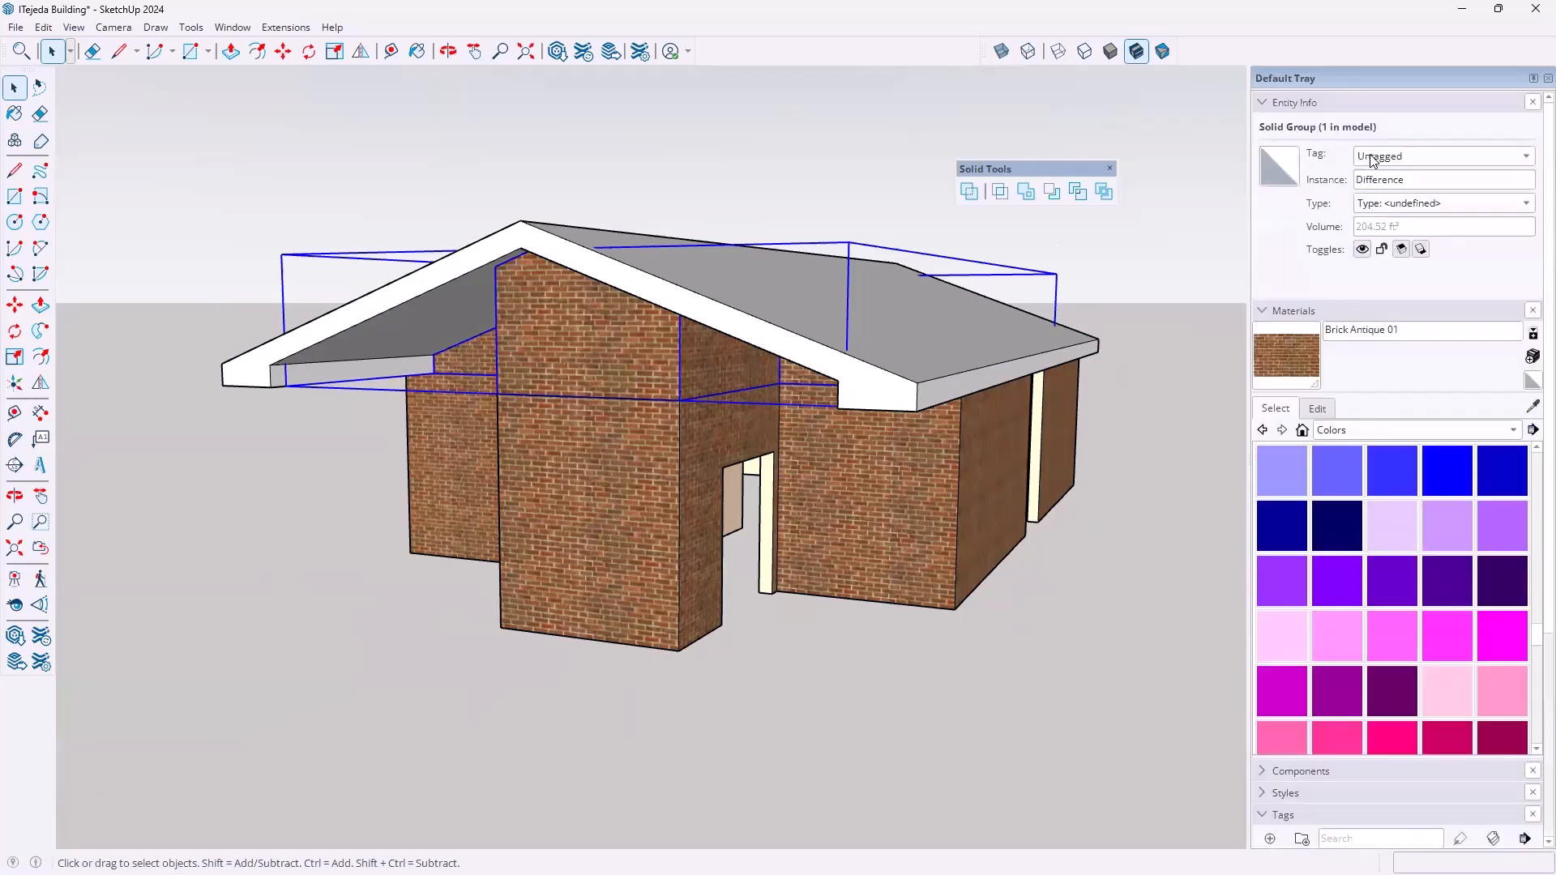
pyautogui.click(1400, 157)
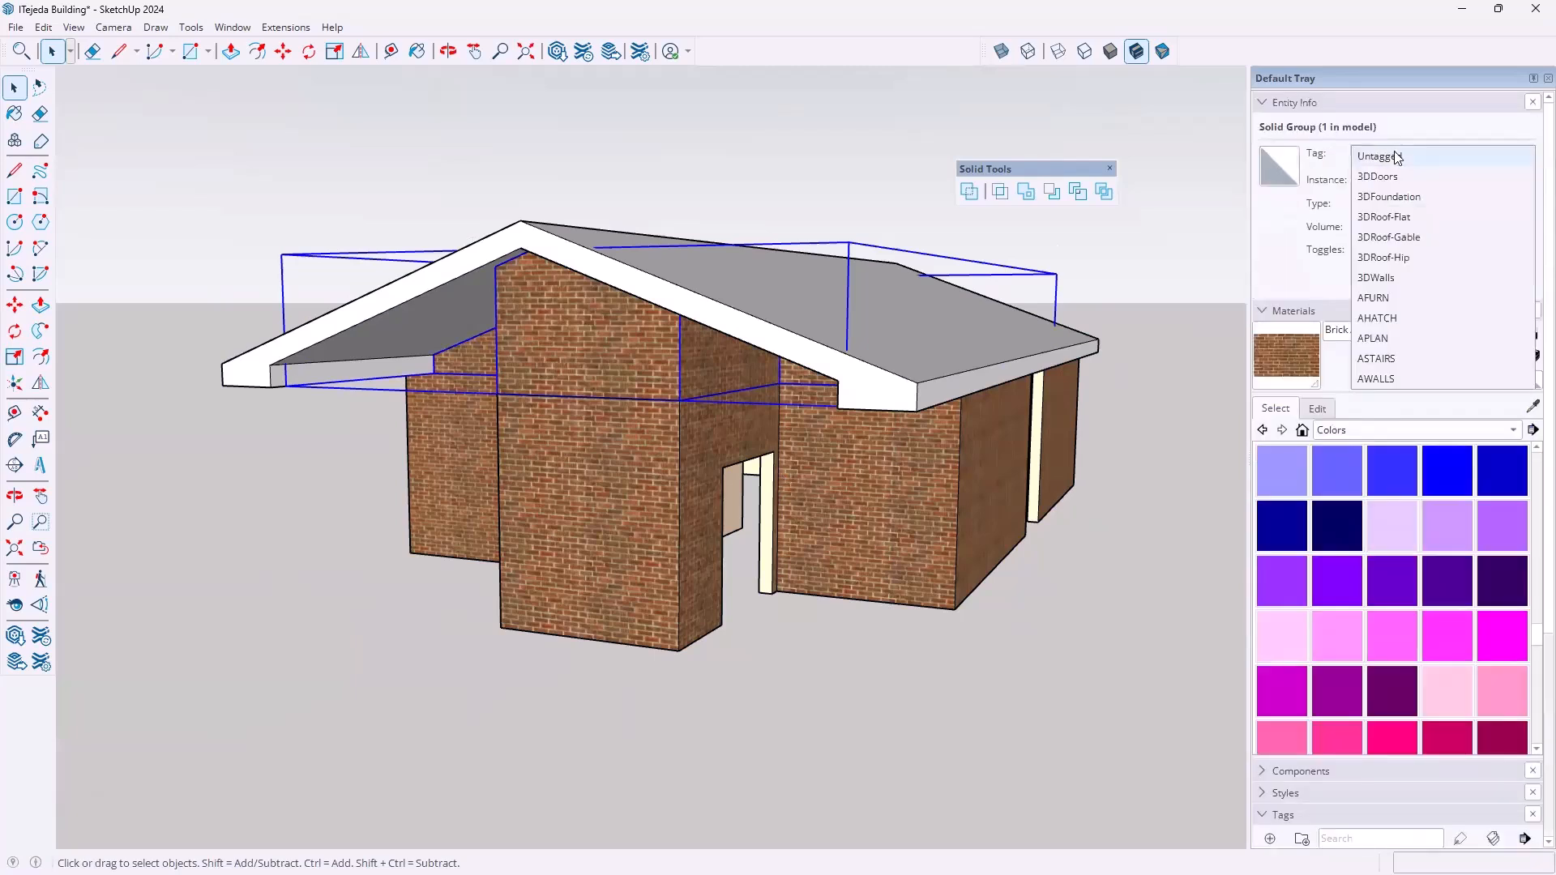
pyautogui.click(1413, 238)
# Assign the gable roof group to the 3DRoof-Gable tag and clear the selection
pyautogui.click(966, 373)
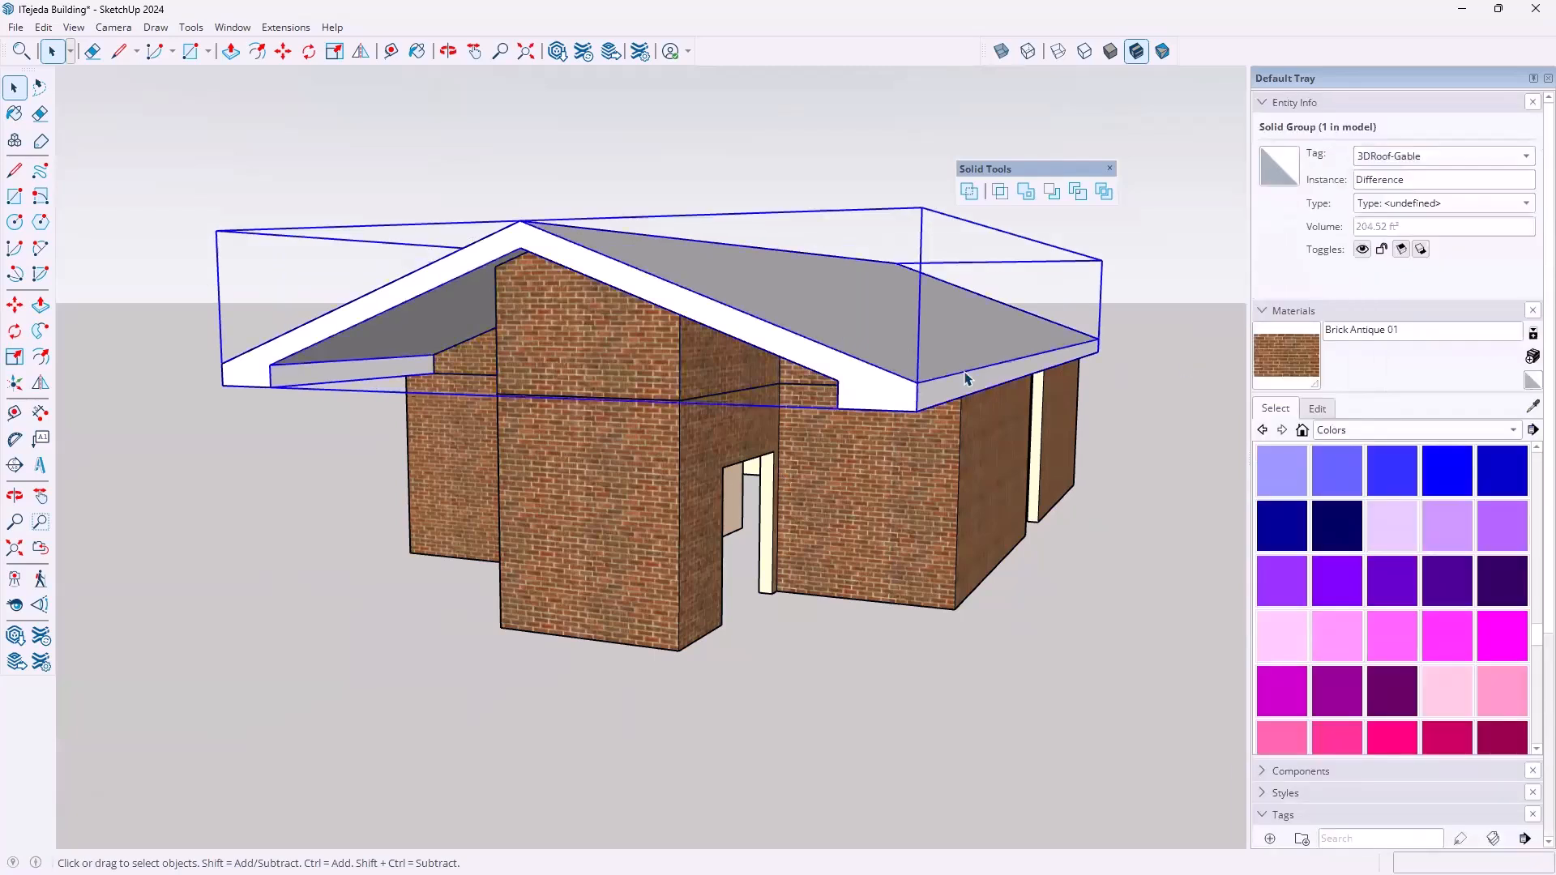
pyautogui.click(1407, 159)
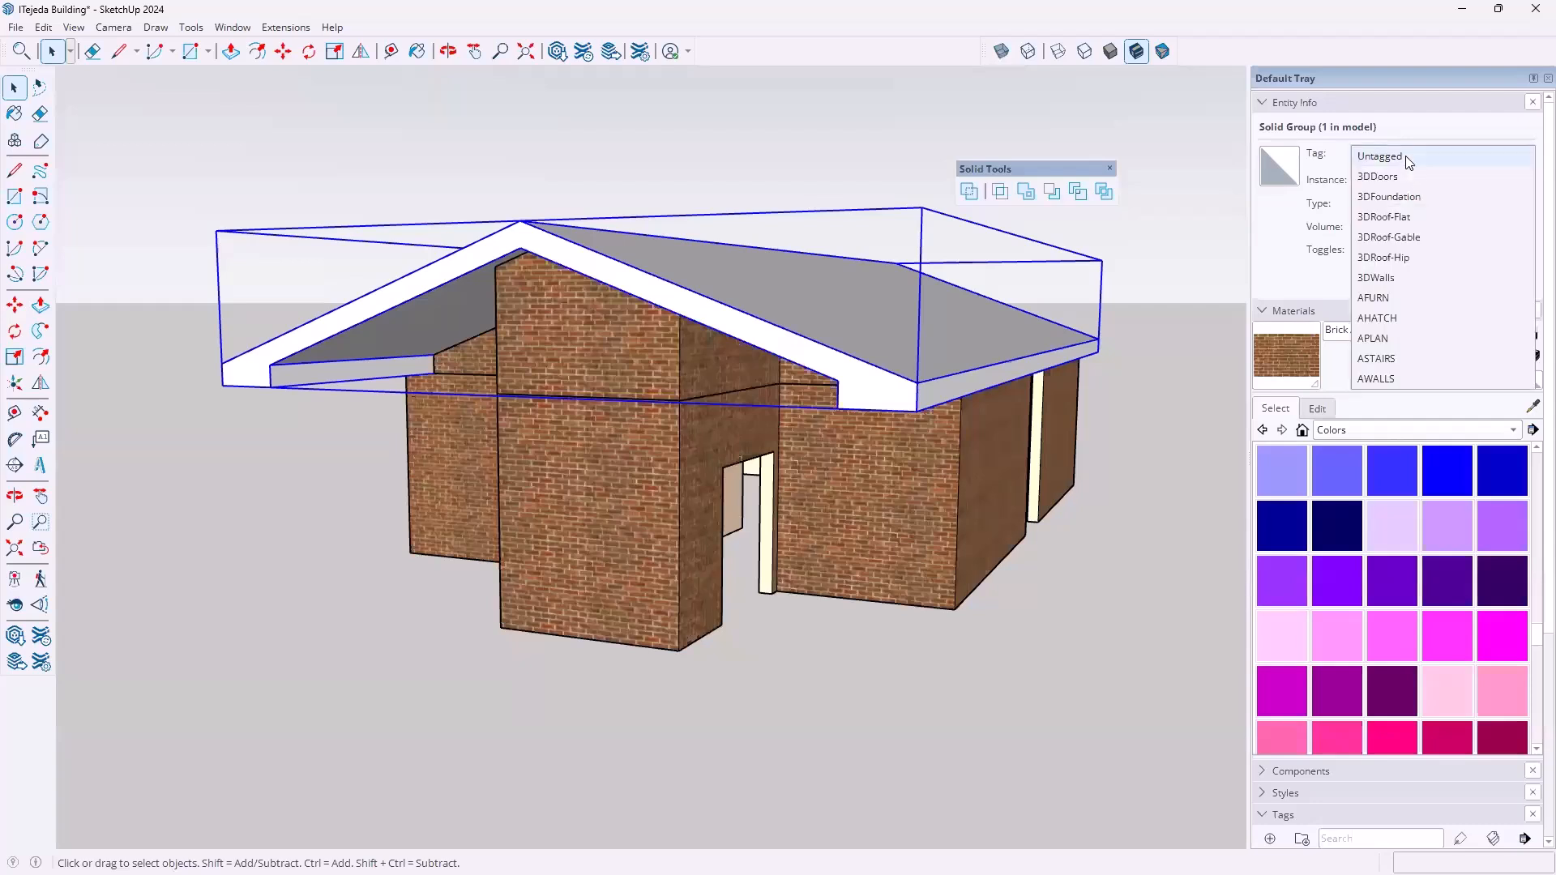
pyautogui.click(1411, 238)
pyautogui.click(782, 136)
pyautogui.scroll(-2, 771, 242)
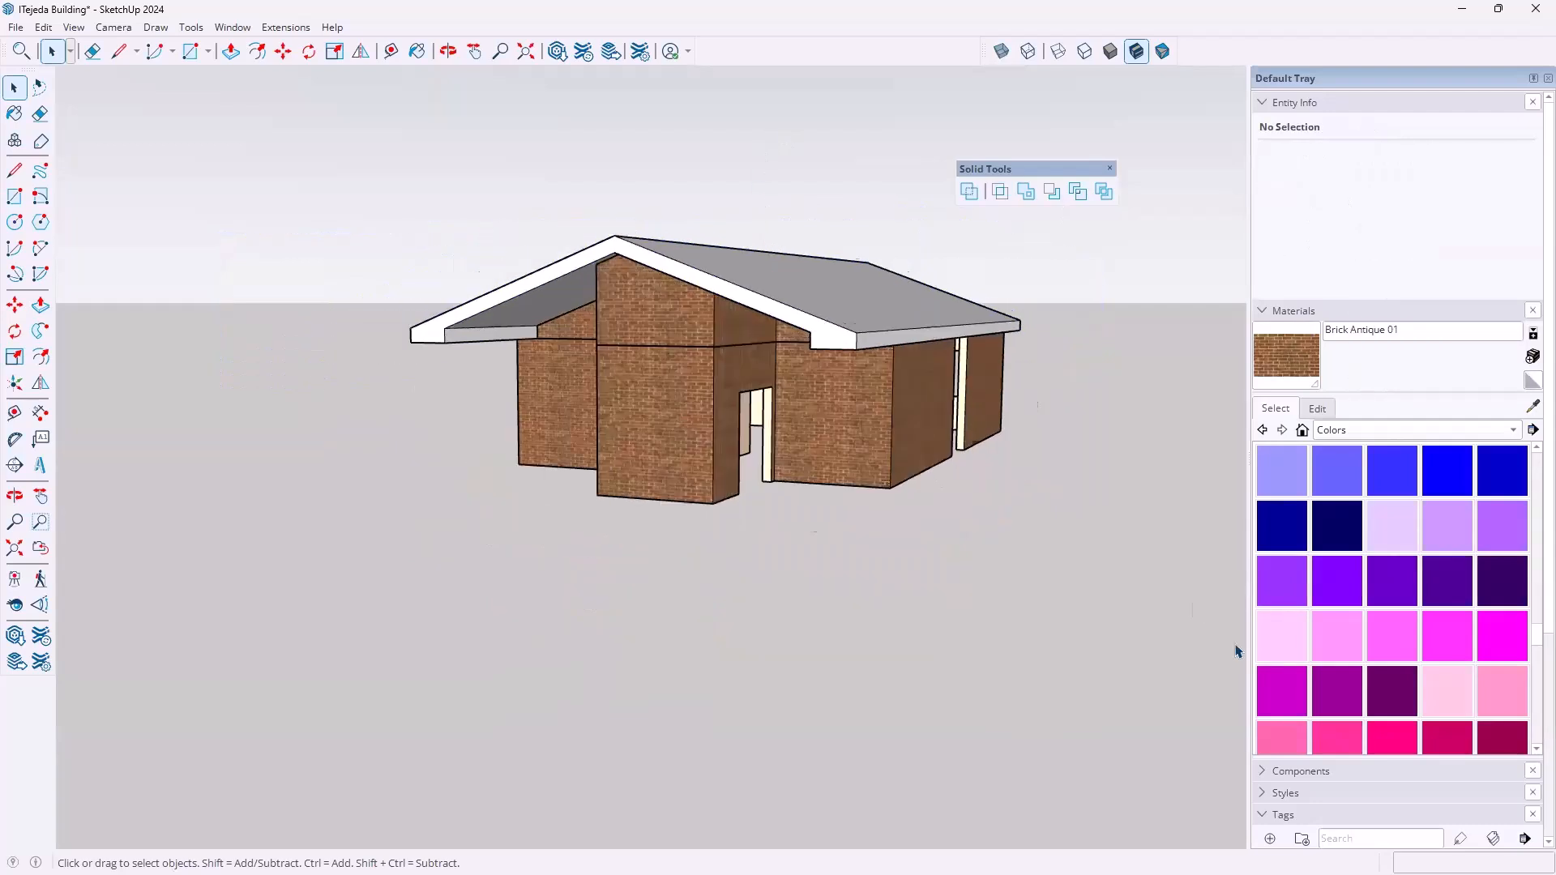
# Turn on the visibility of the 3DRoof-Flat, 3DFoundation, 3DDoors and 3DRoof-Hip tags
pyautogui.scroll(-5, 1398, 676)
pyautogui.scroll(-3, 1411, 753)
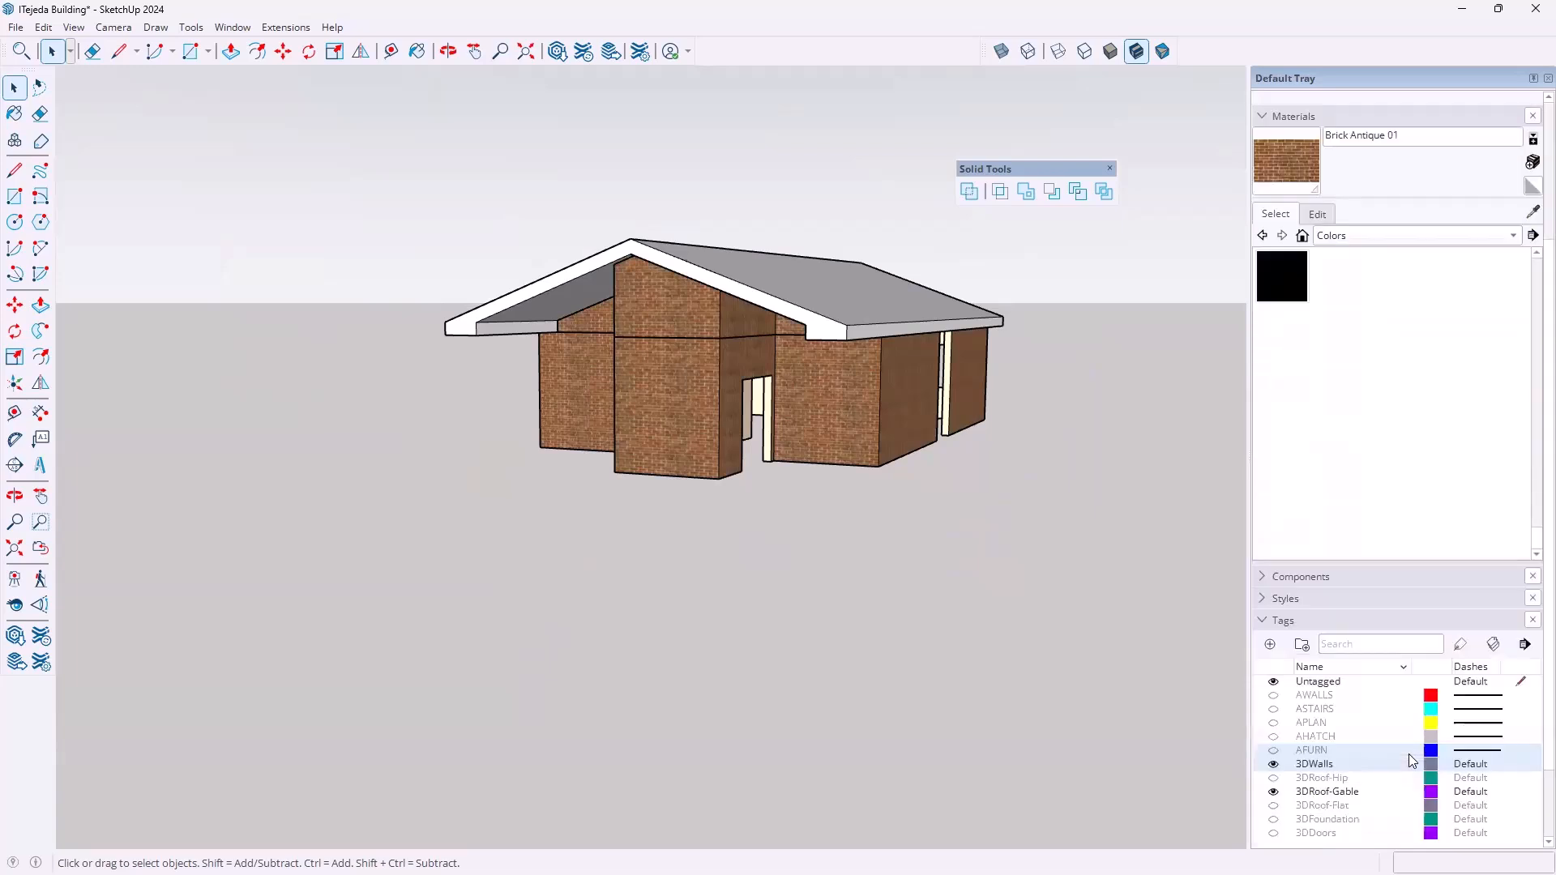
pyautogui.scroll(-1, 1411, 756)
pyautogui.click(1273, 711)
pyautogui.click(1274, 725)
pyautogui.click(1274, 739)
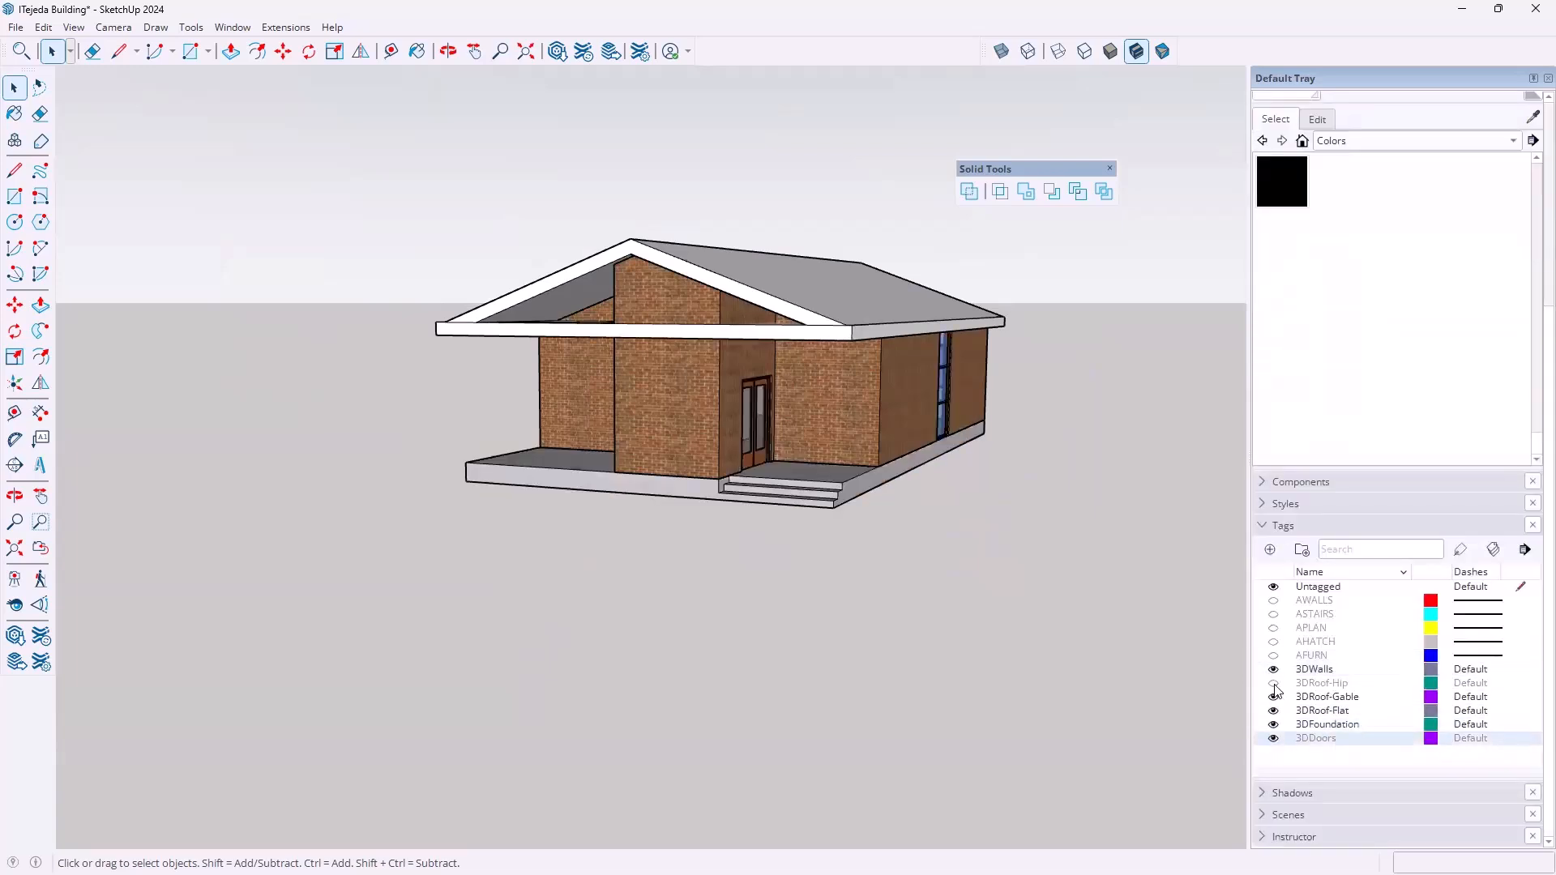
pyautogui.click(1274, 683)
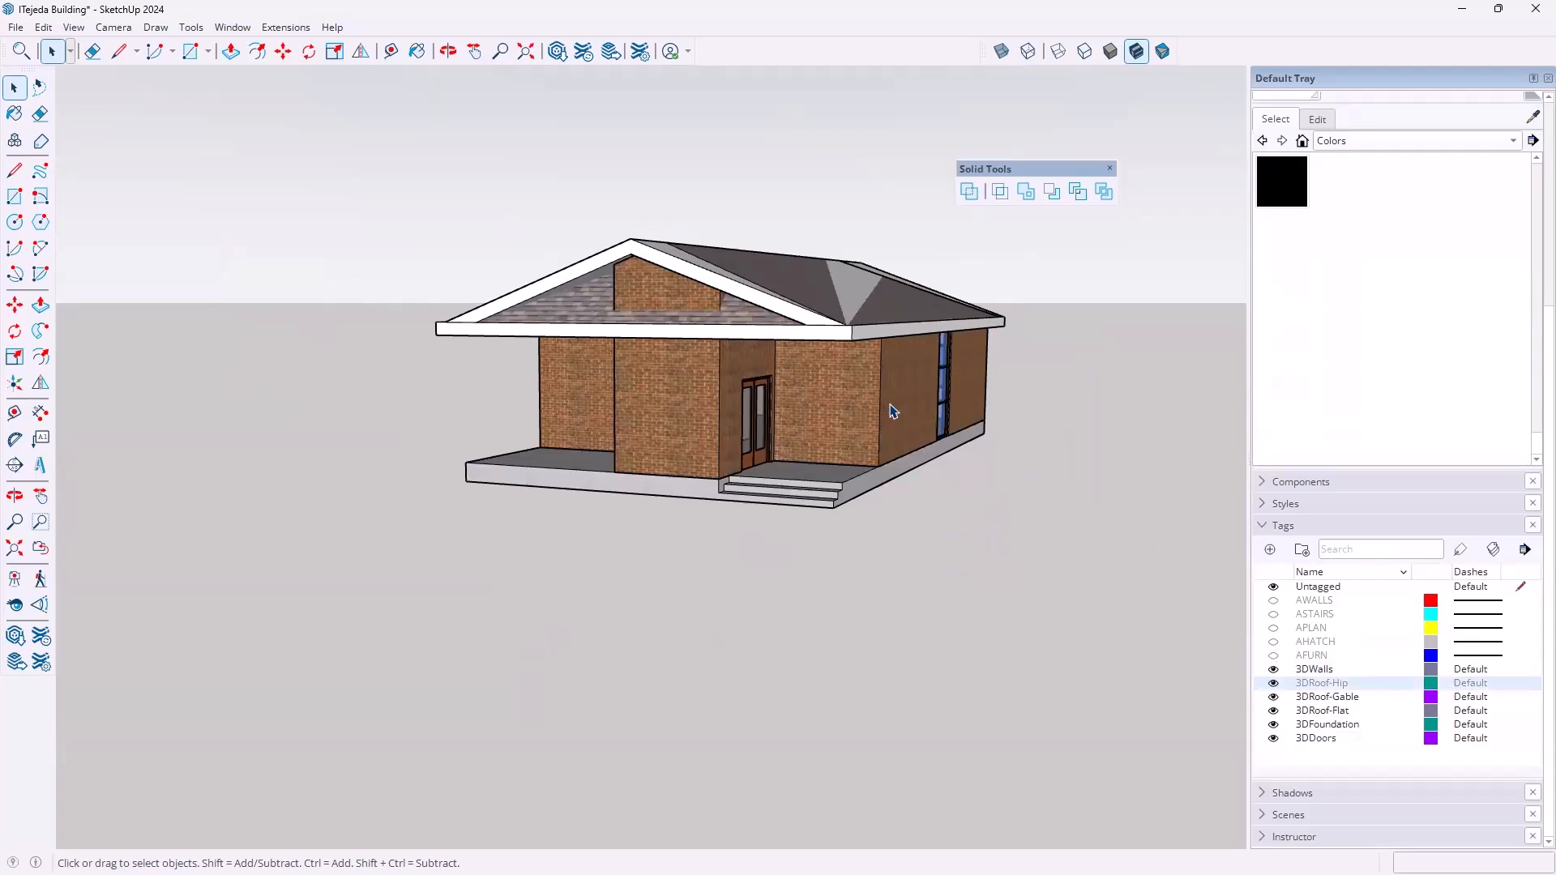
pyautogui.moveTo(959, 389); pyautogui.dragTo(837, 521, button='middle')
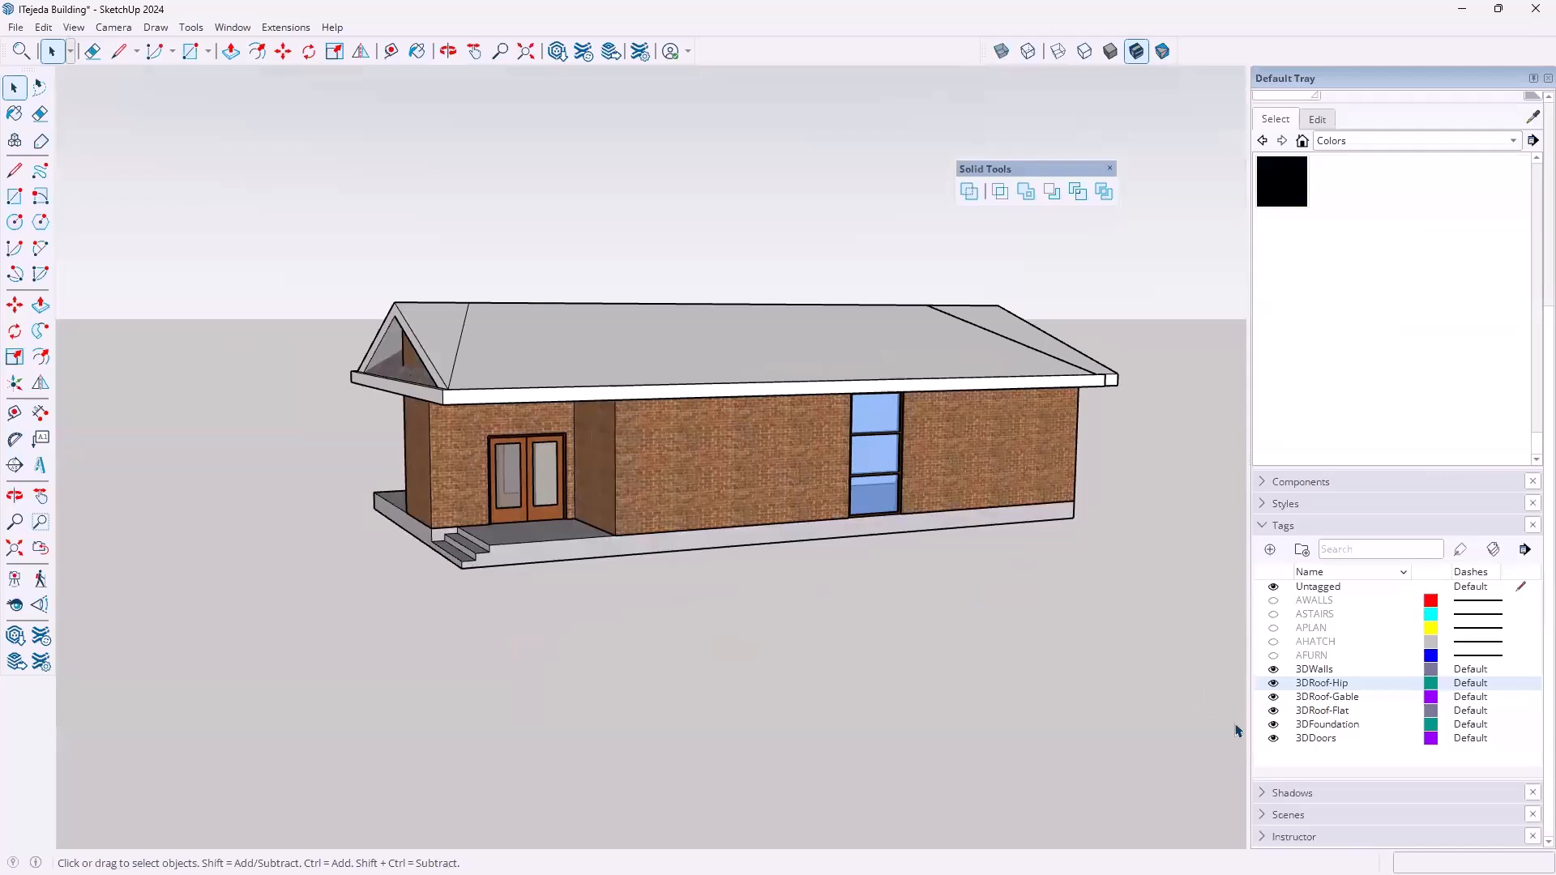
# Hide the 3DRoof-Gable and 3DRoof-Flat tags, leaving 3DRoof-Hip as the only visible roof, and view the building from the side
pyautogui.click(1273, 683)
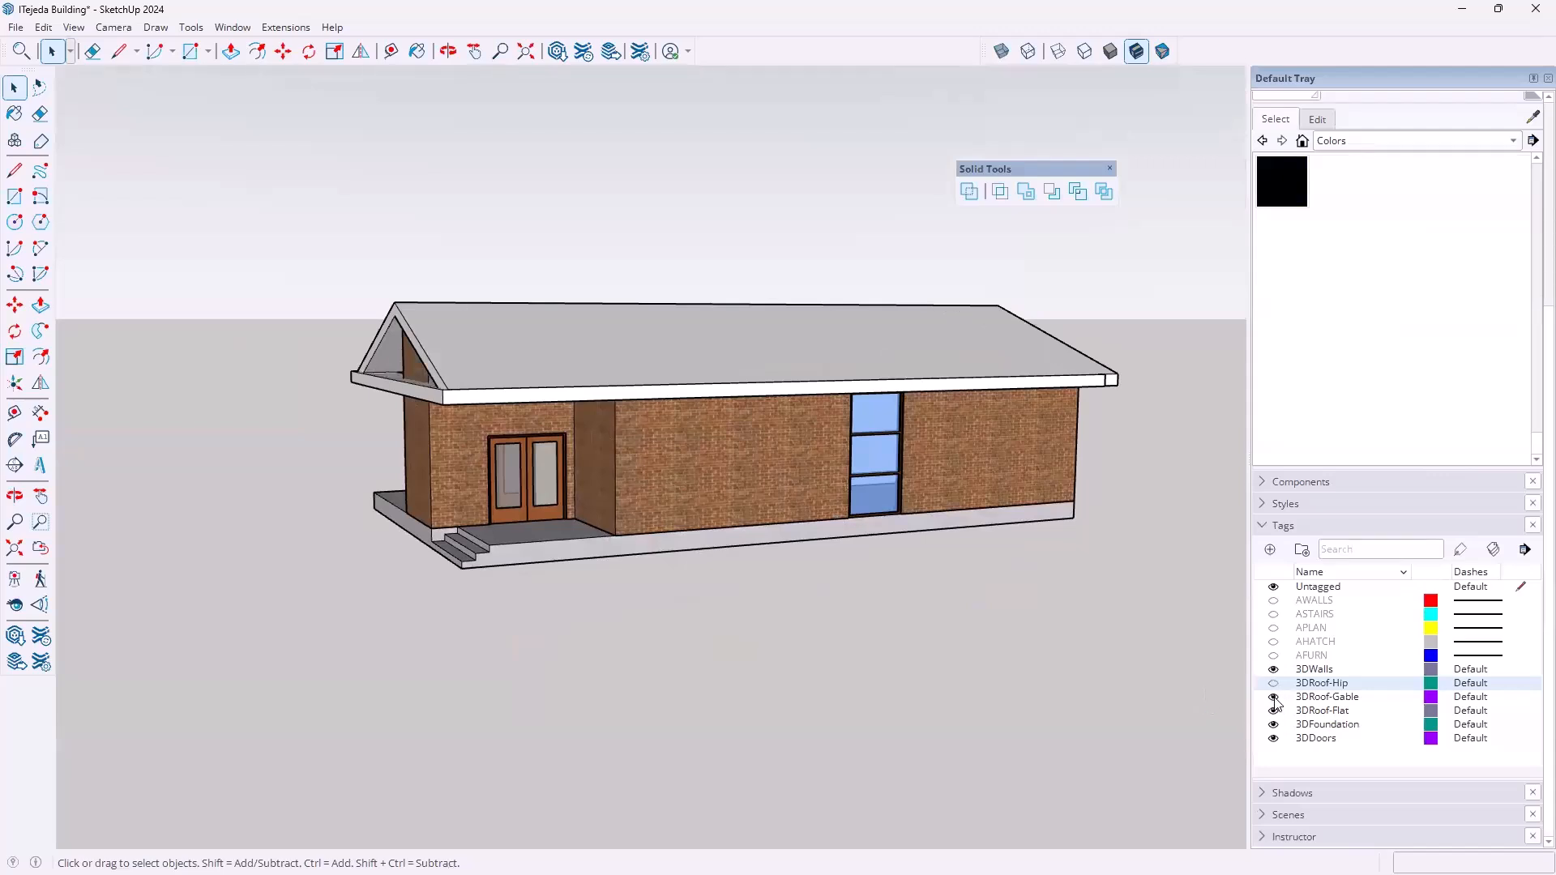
pyautogui.click(1273, 697)
pyautogui.click(1273, 711)
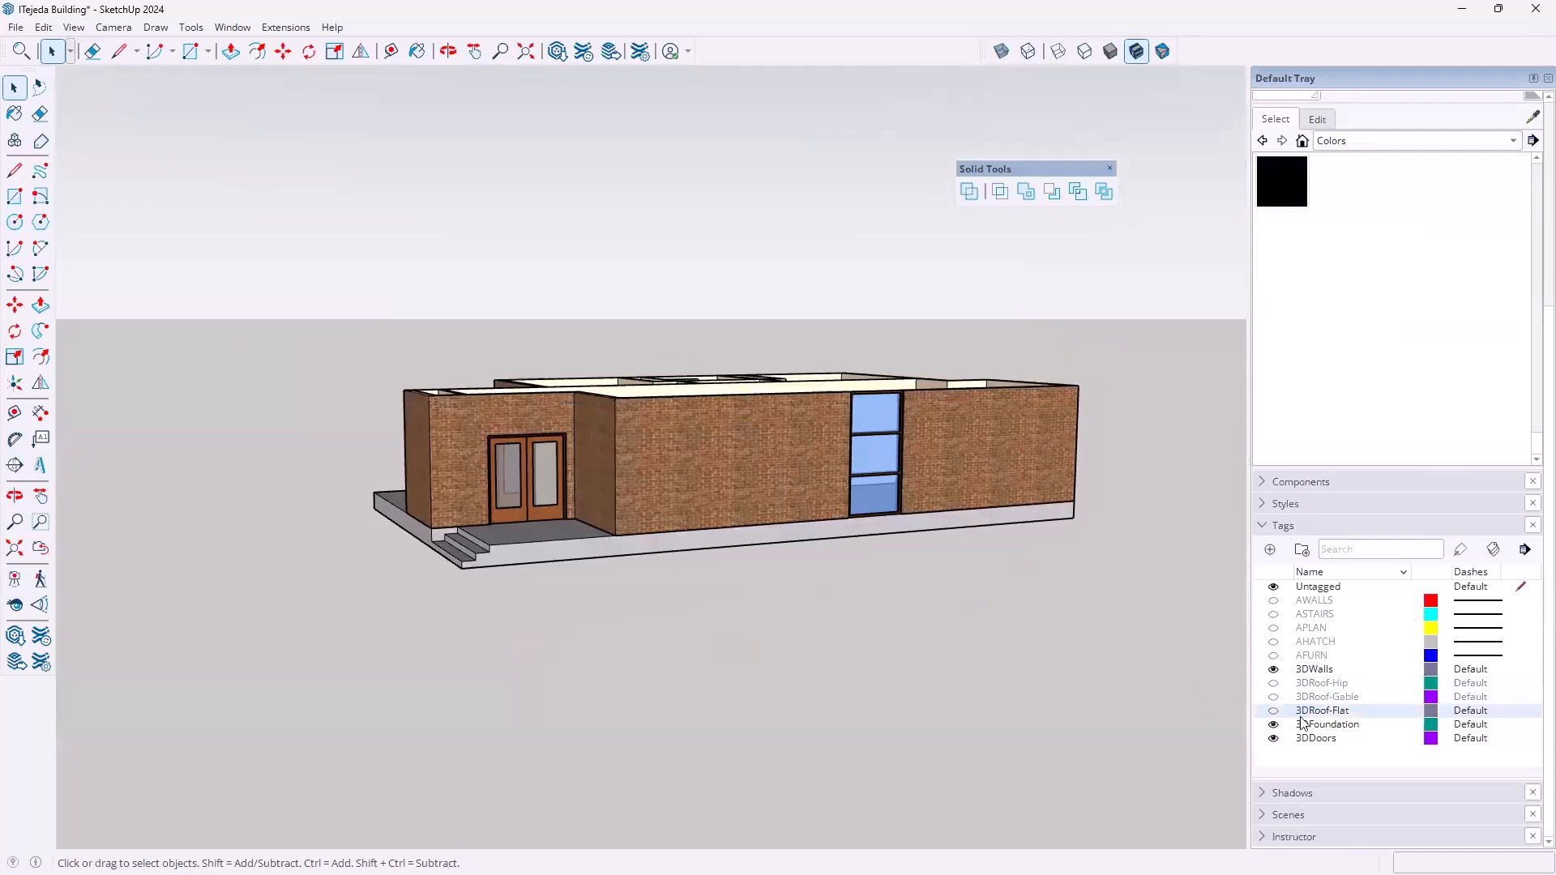
pyautogui.click(1273, 683)
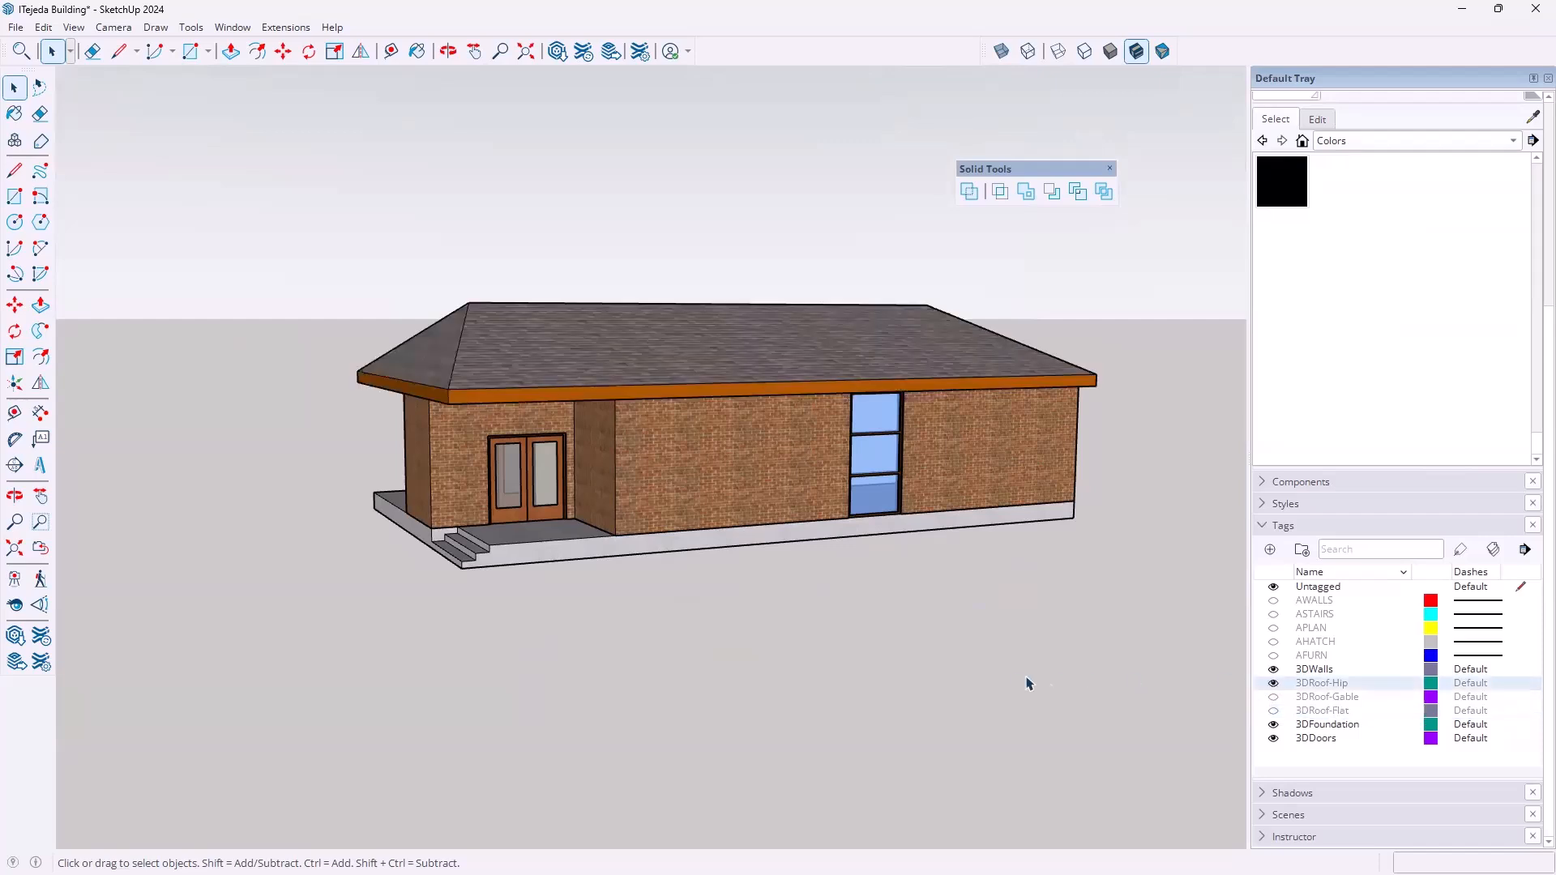
pyautogui.moveTo(898, 687); pyautogui.dragTo(900, 612, button='middle')
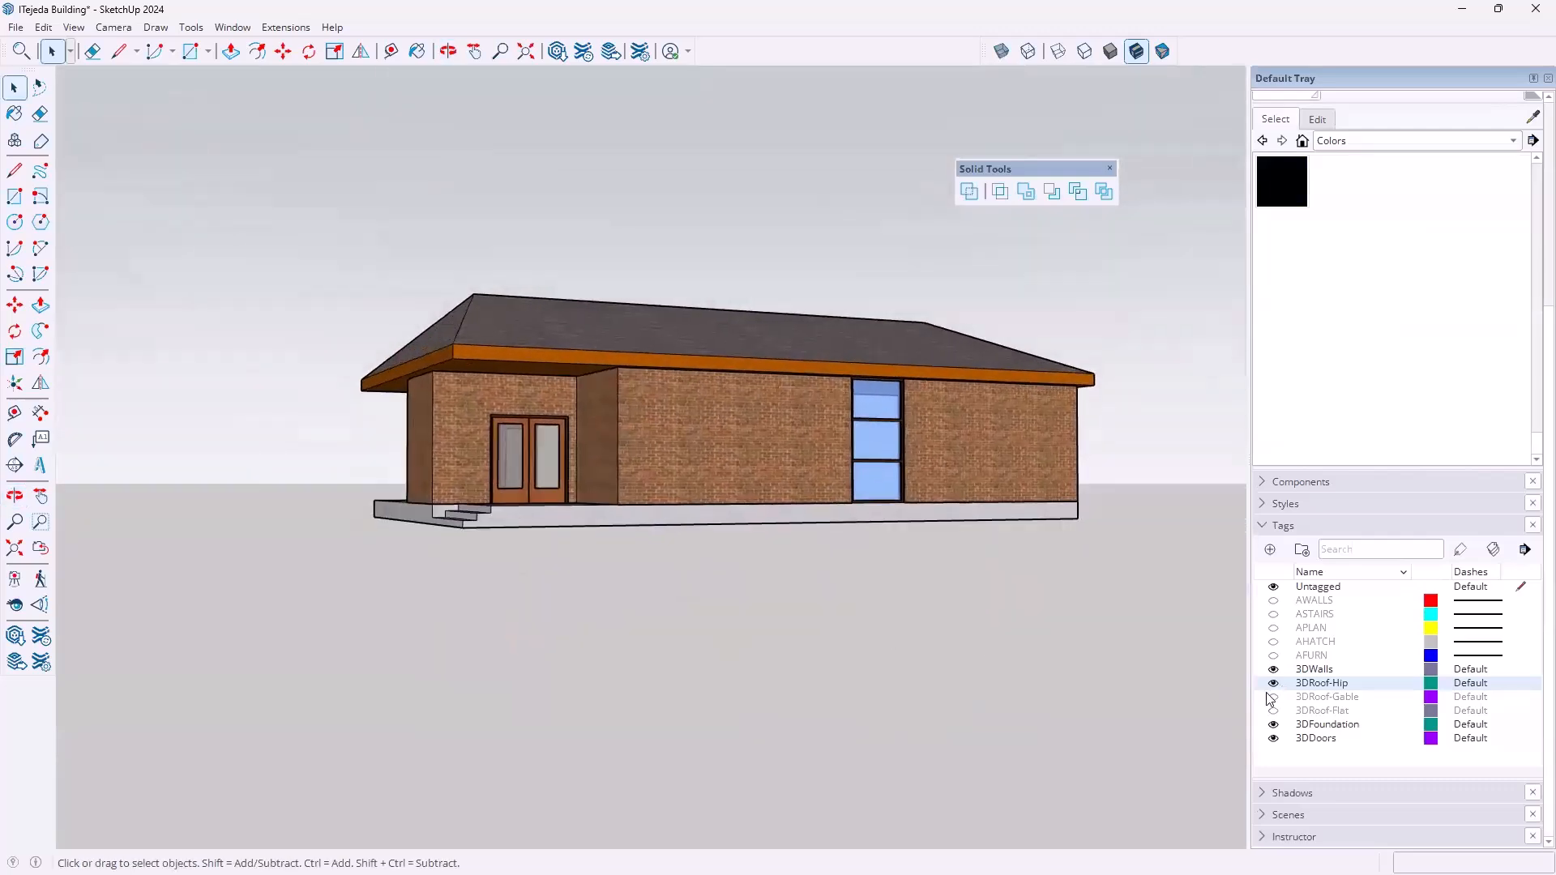
# Switch the displayed roof by hiding the 3DRoof-Hip tag and showing 3DRoof-Flat
pyautogui.click(1274, 683)
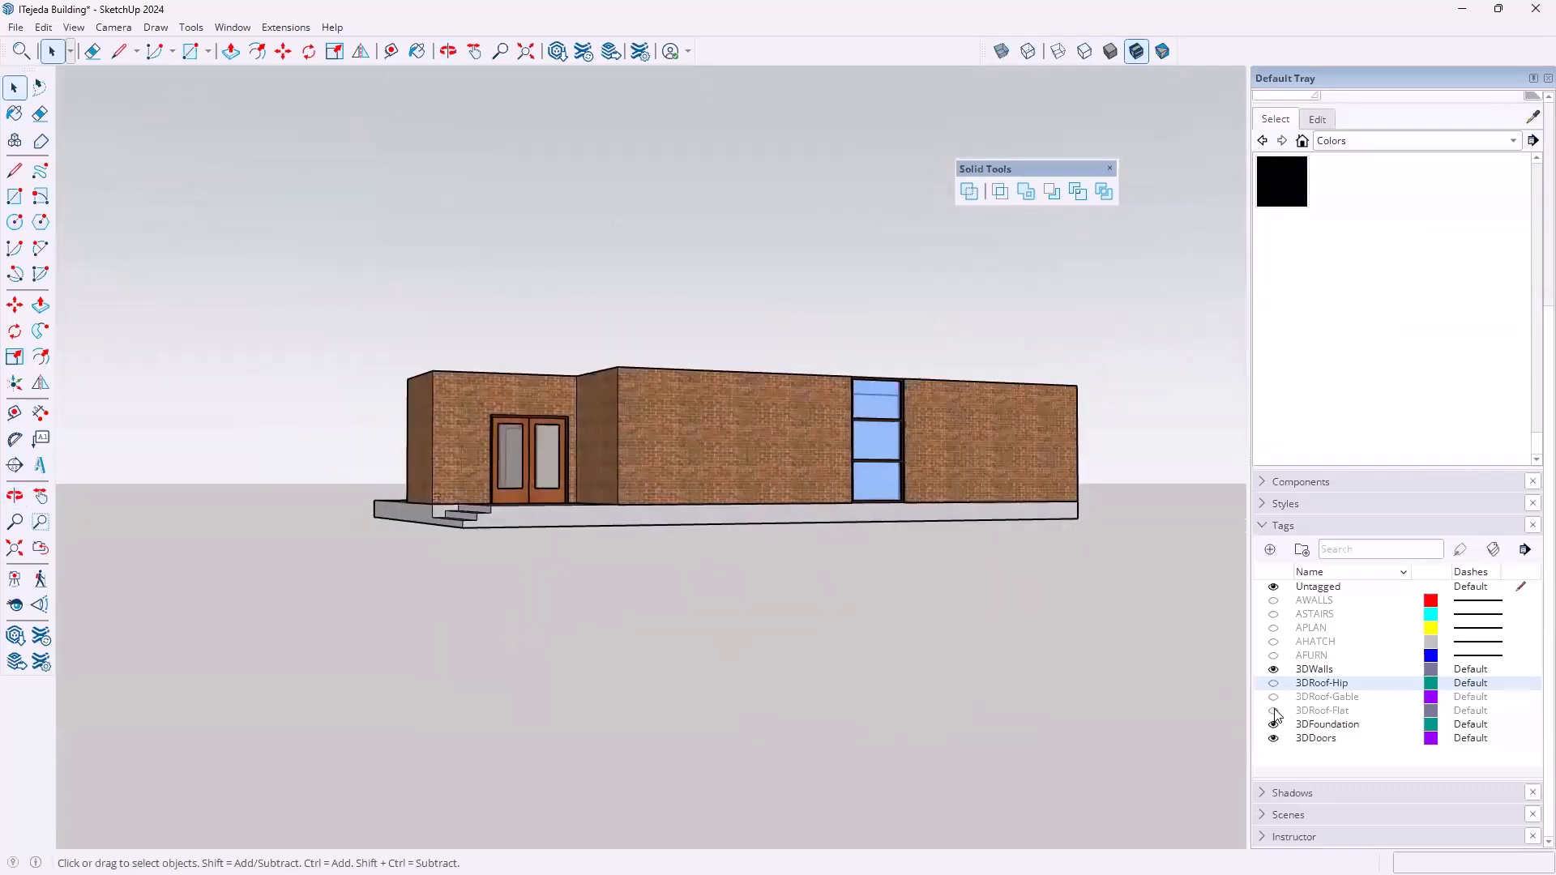
pyautogui.click(1274, 711)
pyautogui.moveTo(865, 472); pyautogui.dragTo(705, 545, button='middle')
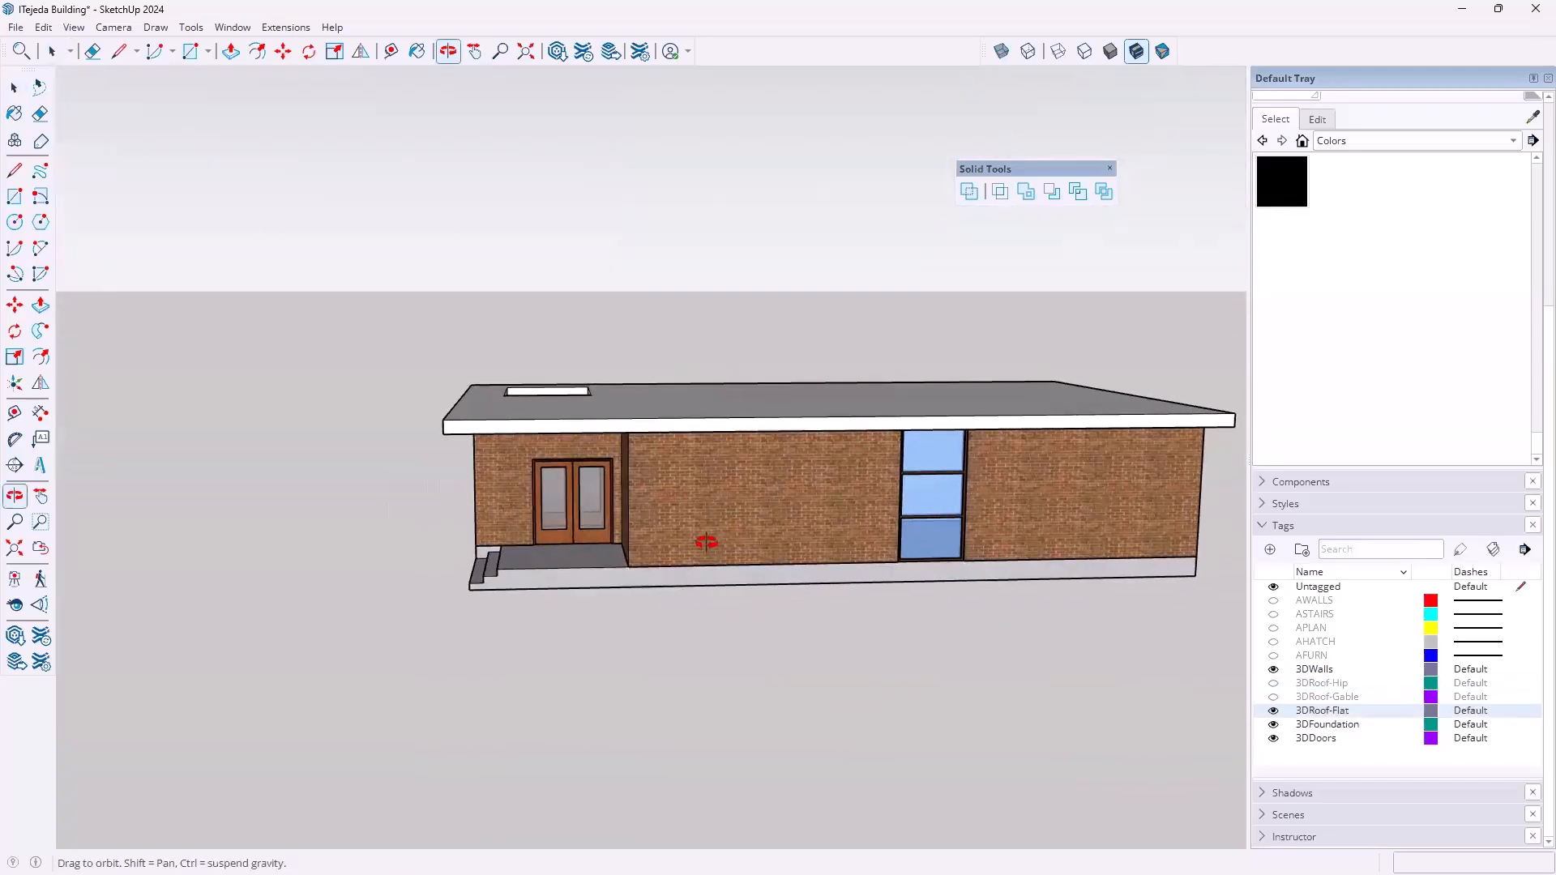
# Measure the outer long edge of the projecting foundation platform beneath the flat roof overhang
pyautogui.moveTo(763, 661); pyautogui.dragTo(927, 511, button='middle')
pyautogui.press('space')
pyautogui.moveTo(681, 521); pyautogui.dragTo(764, 487, button='middle')
pyautogui.scroll(2, 781, 492)
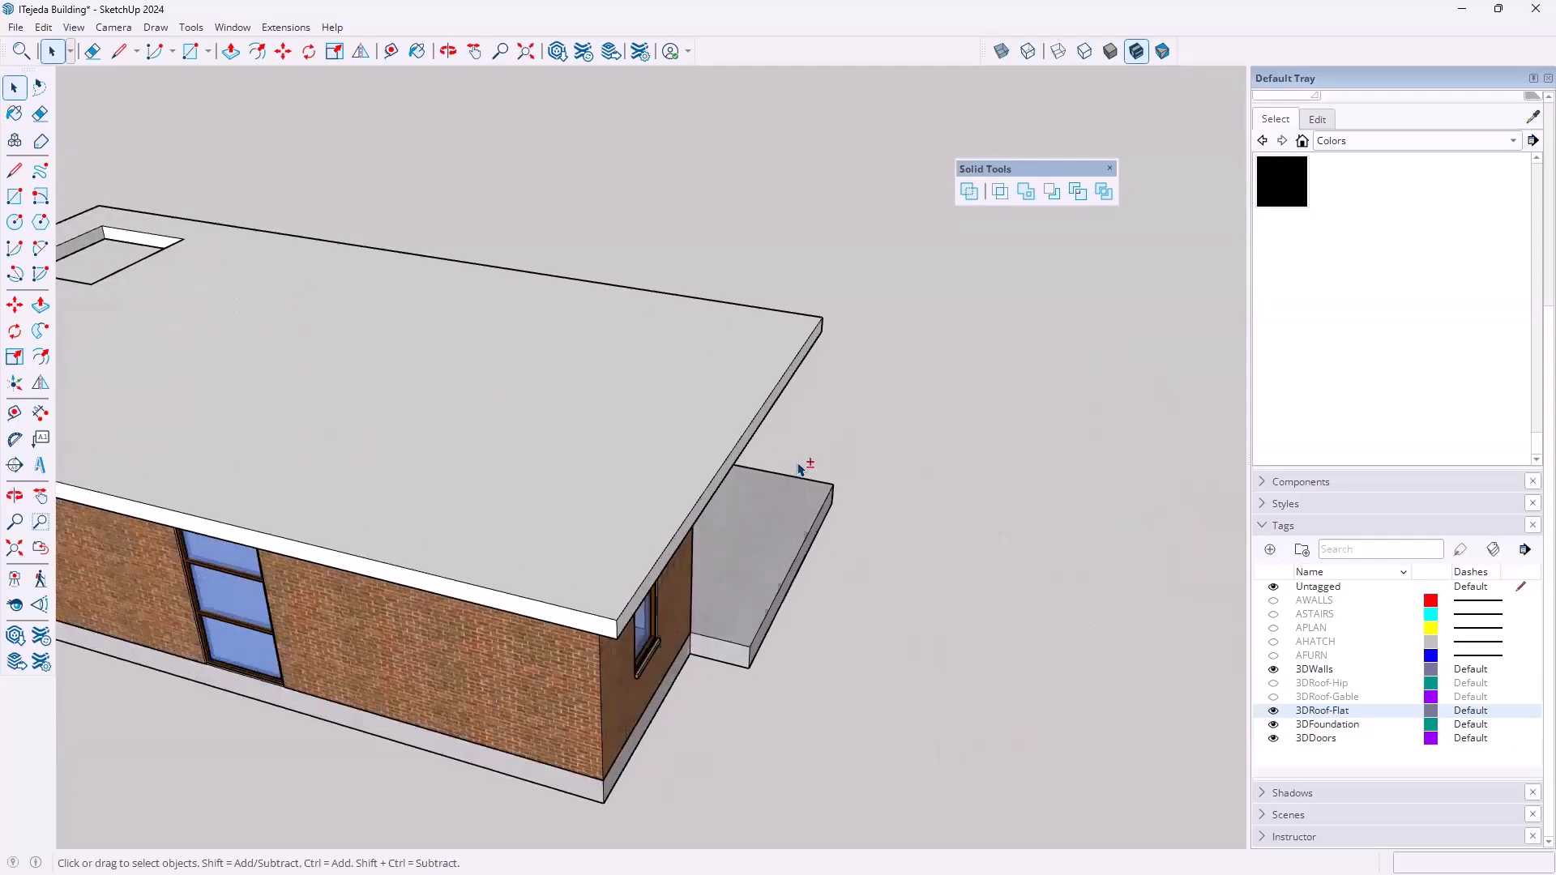
pyautogui.moveTo(989, 459); pyautogui.dragTo(865, 317, button='middle')
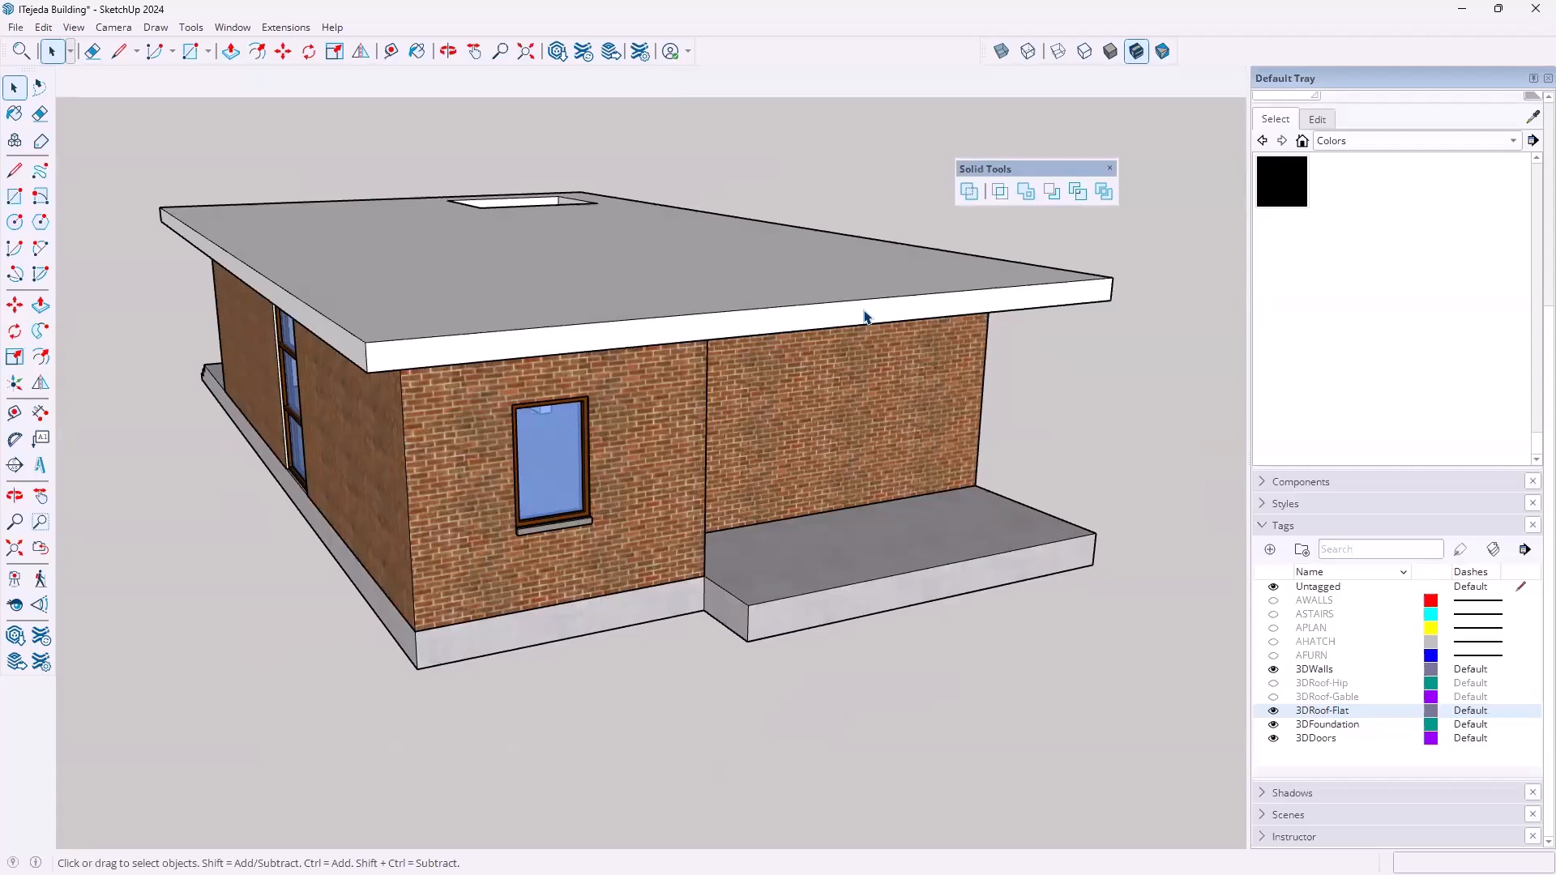
pyautogui.doubleClick(864, 316)
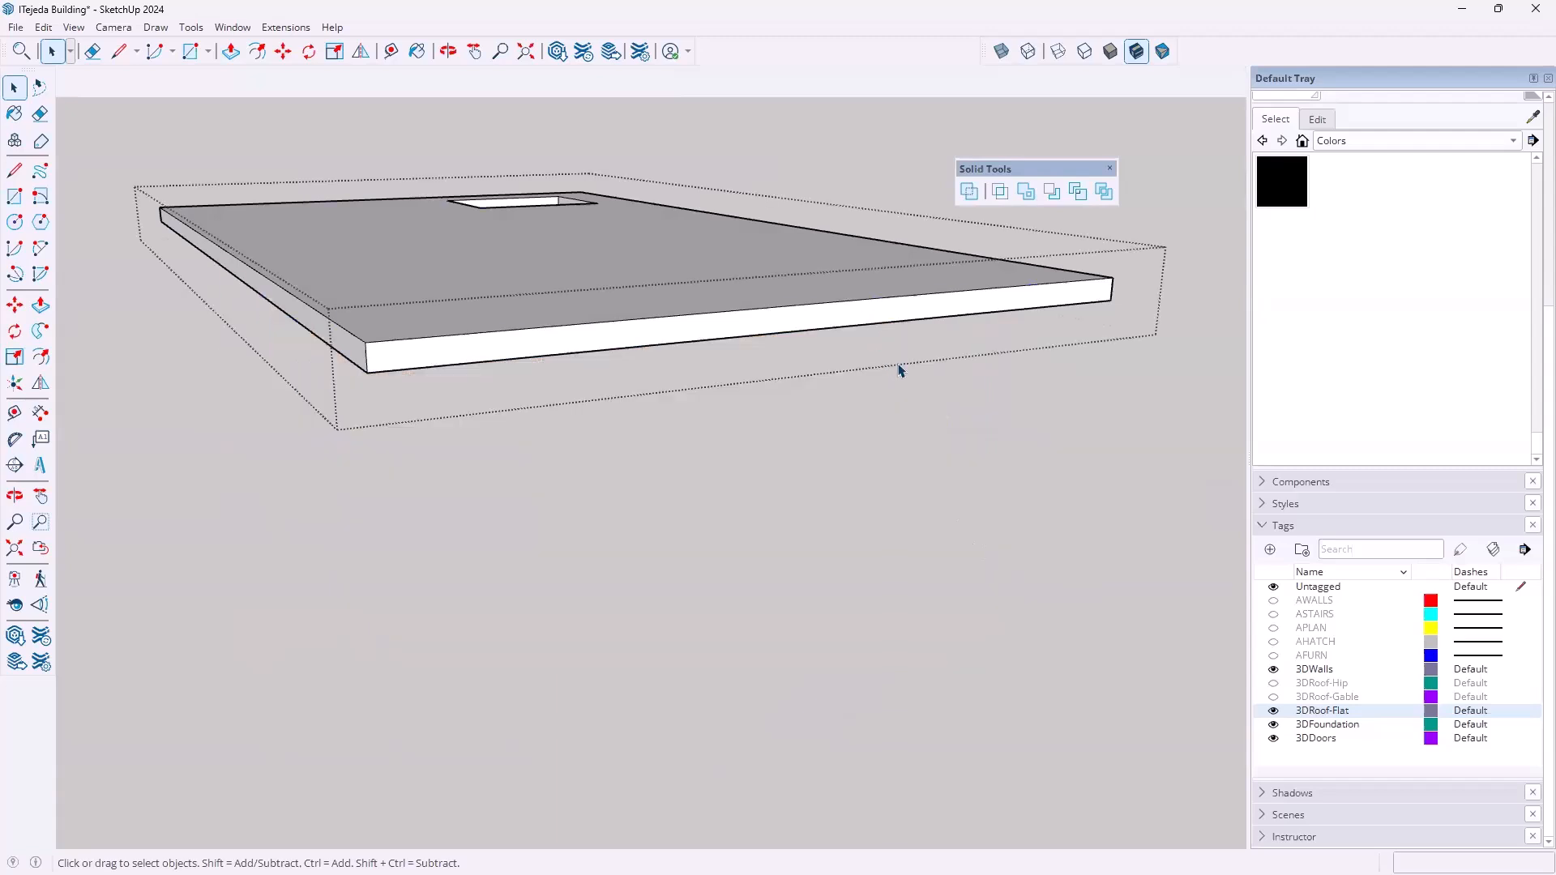
pyautogui.click(898, 370)
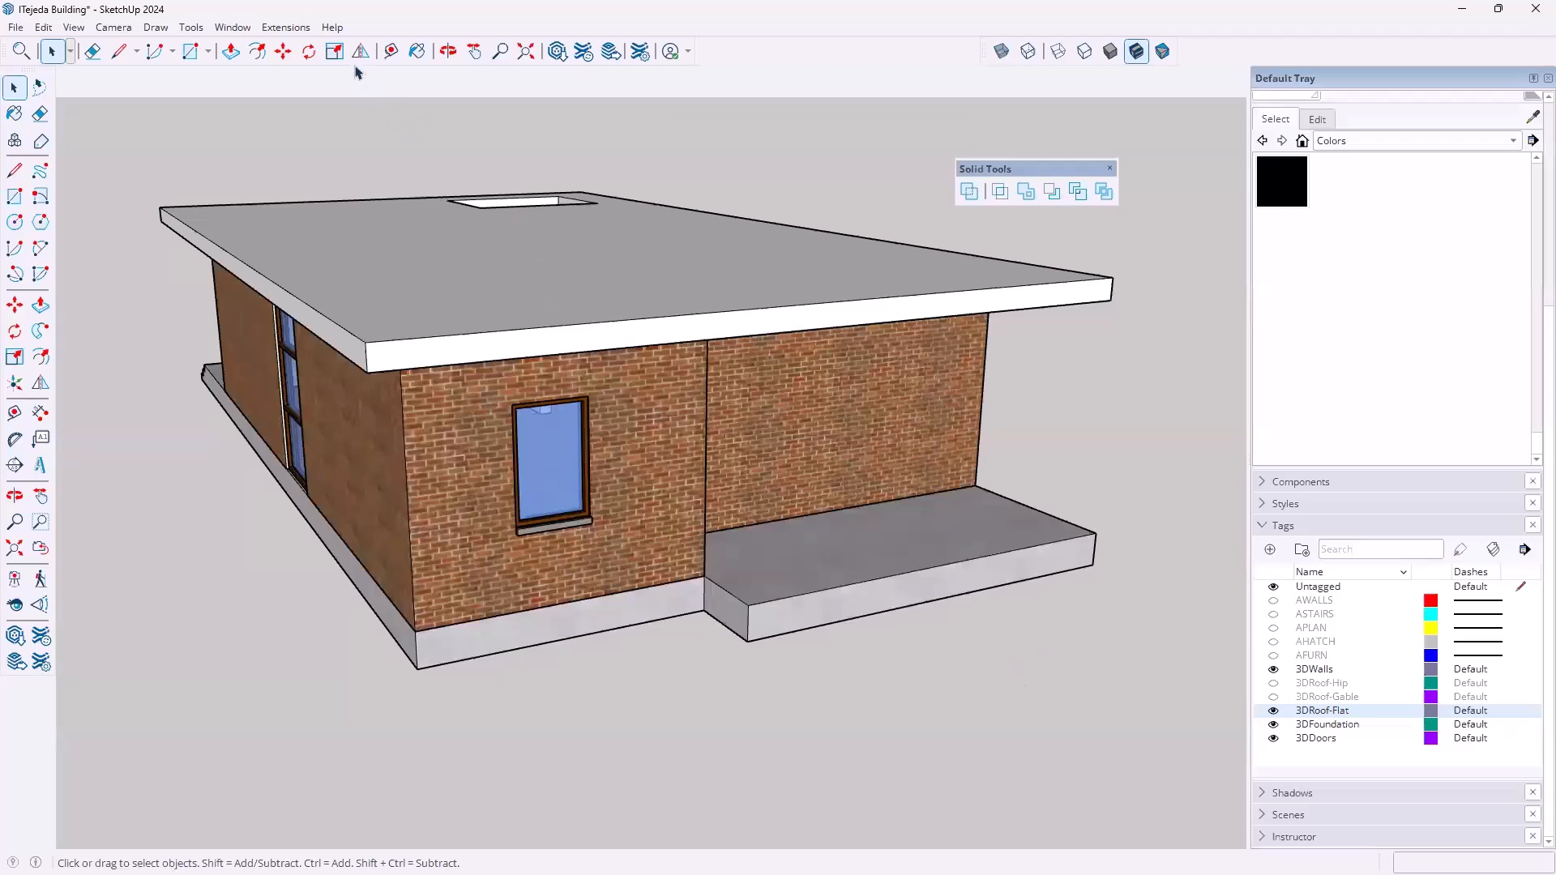
pyautogui.click(389, 52)
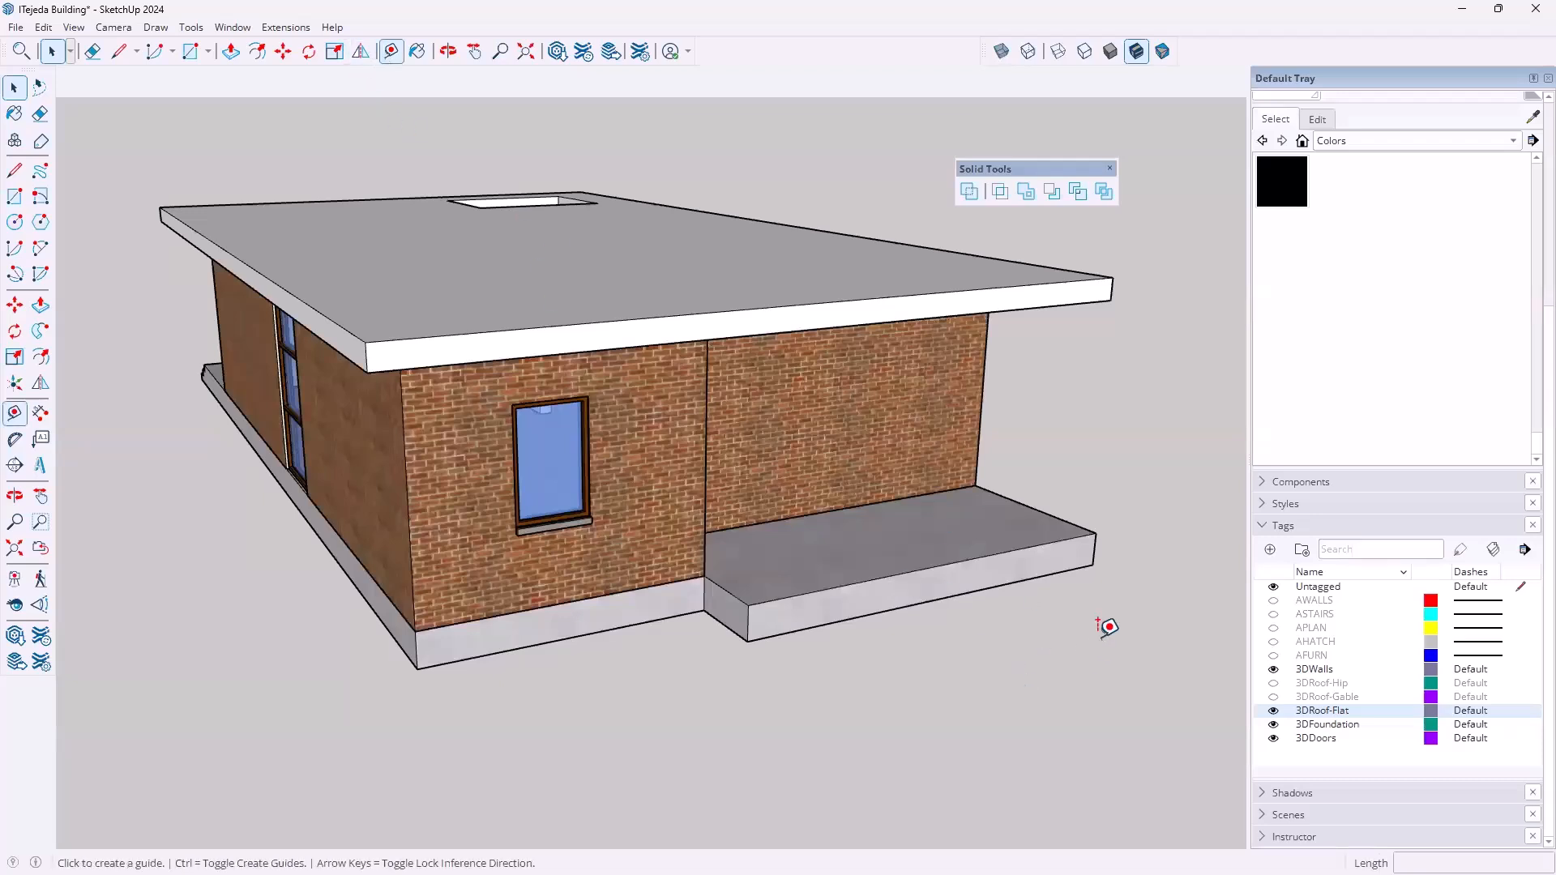
pyautogui.click(1096, 532)
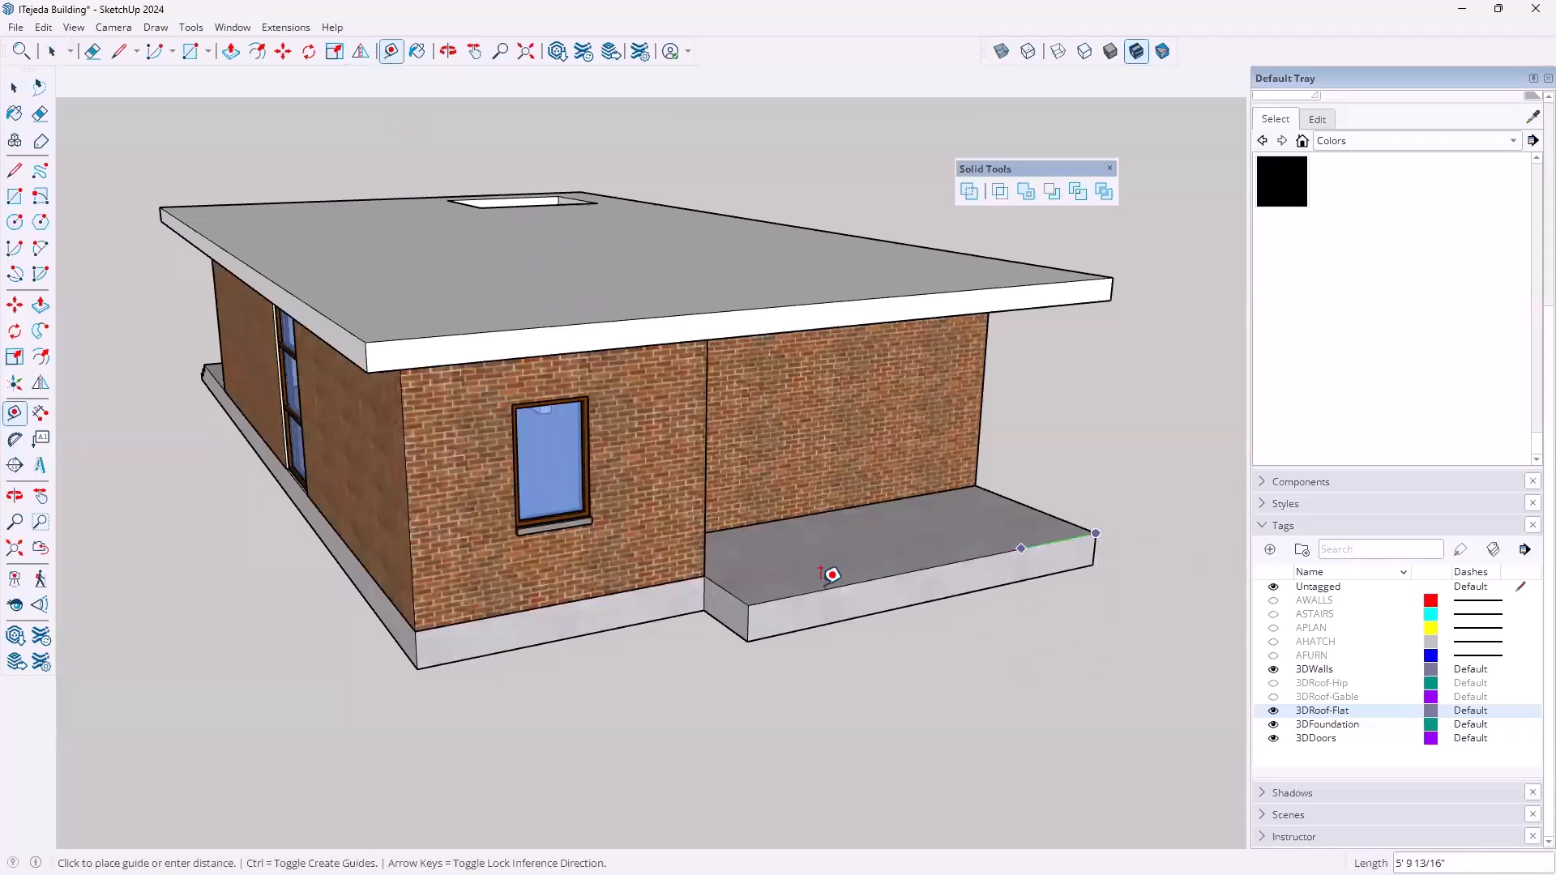
pyautogui.click(748, 605)
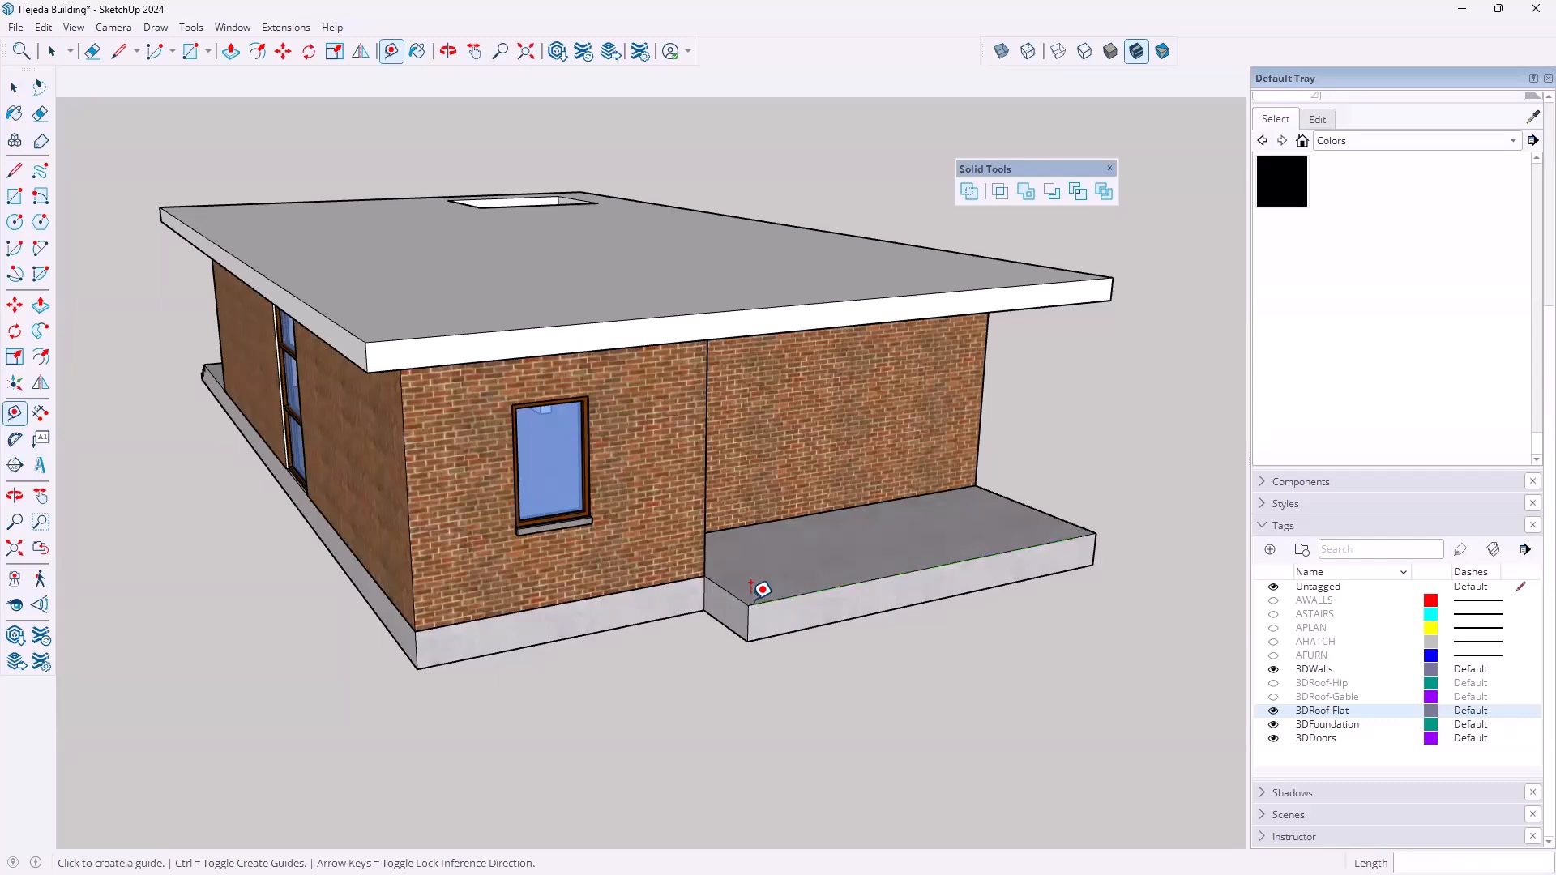
# Open the flat roof for editing and copy its vertical corner edge above the platform 18' along the end face
pyautogui.press('space')
pyautogui.doubleClick(839, 324)
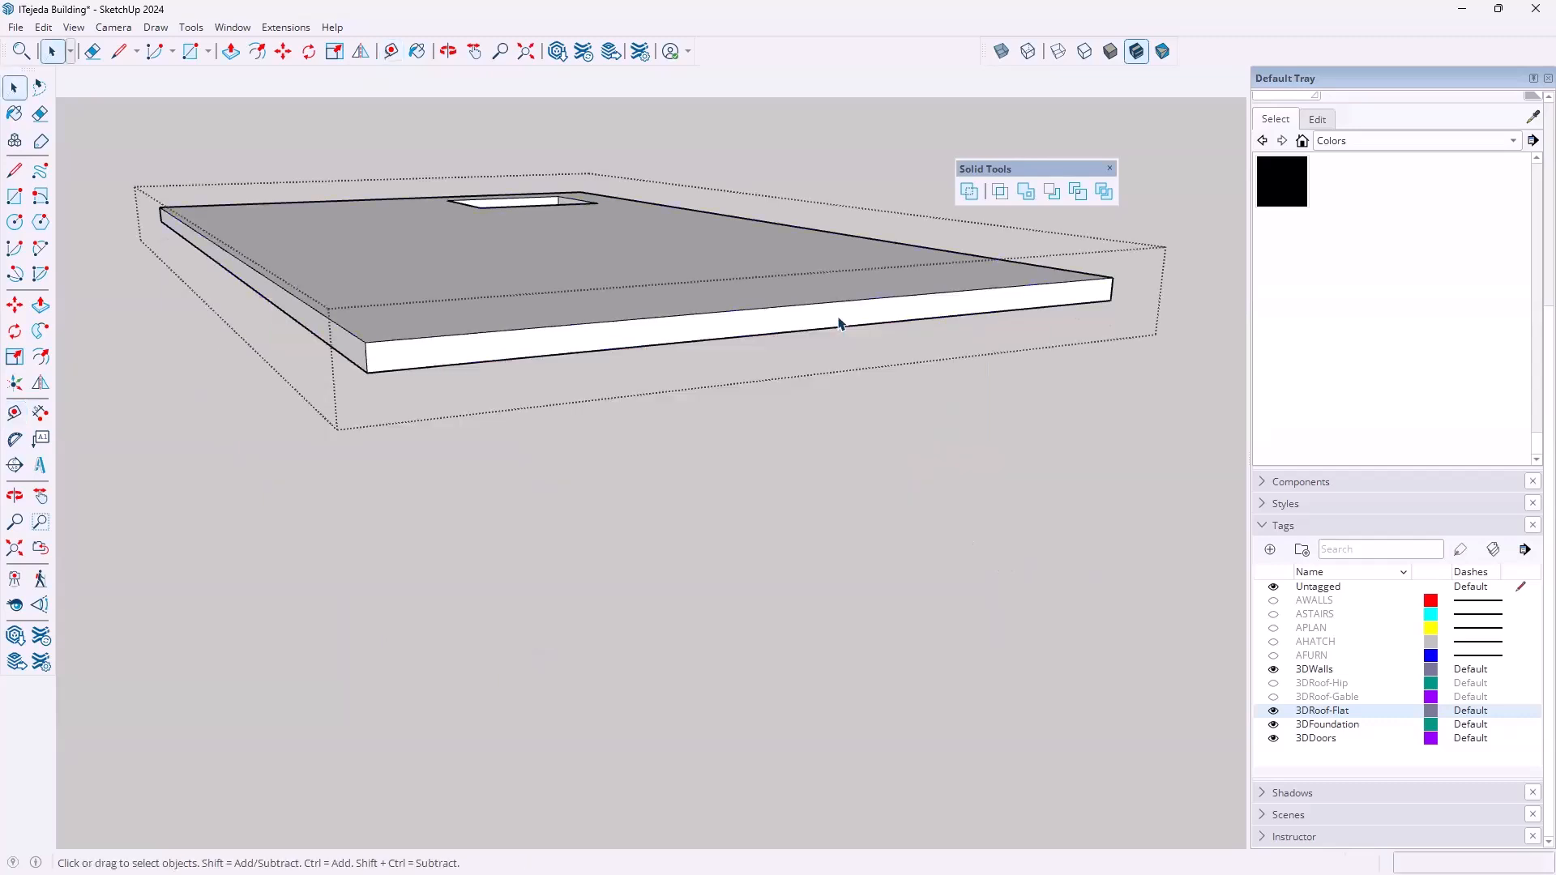
pyautogui.click(1110, 293)
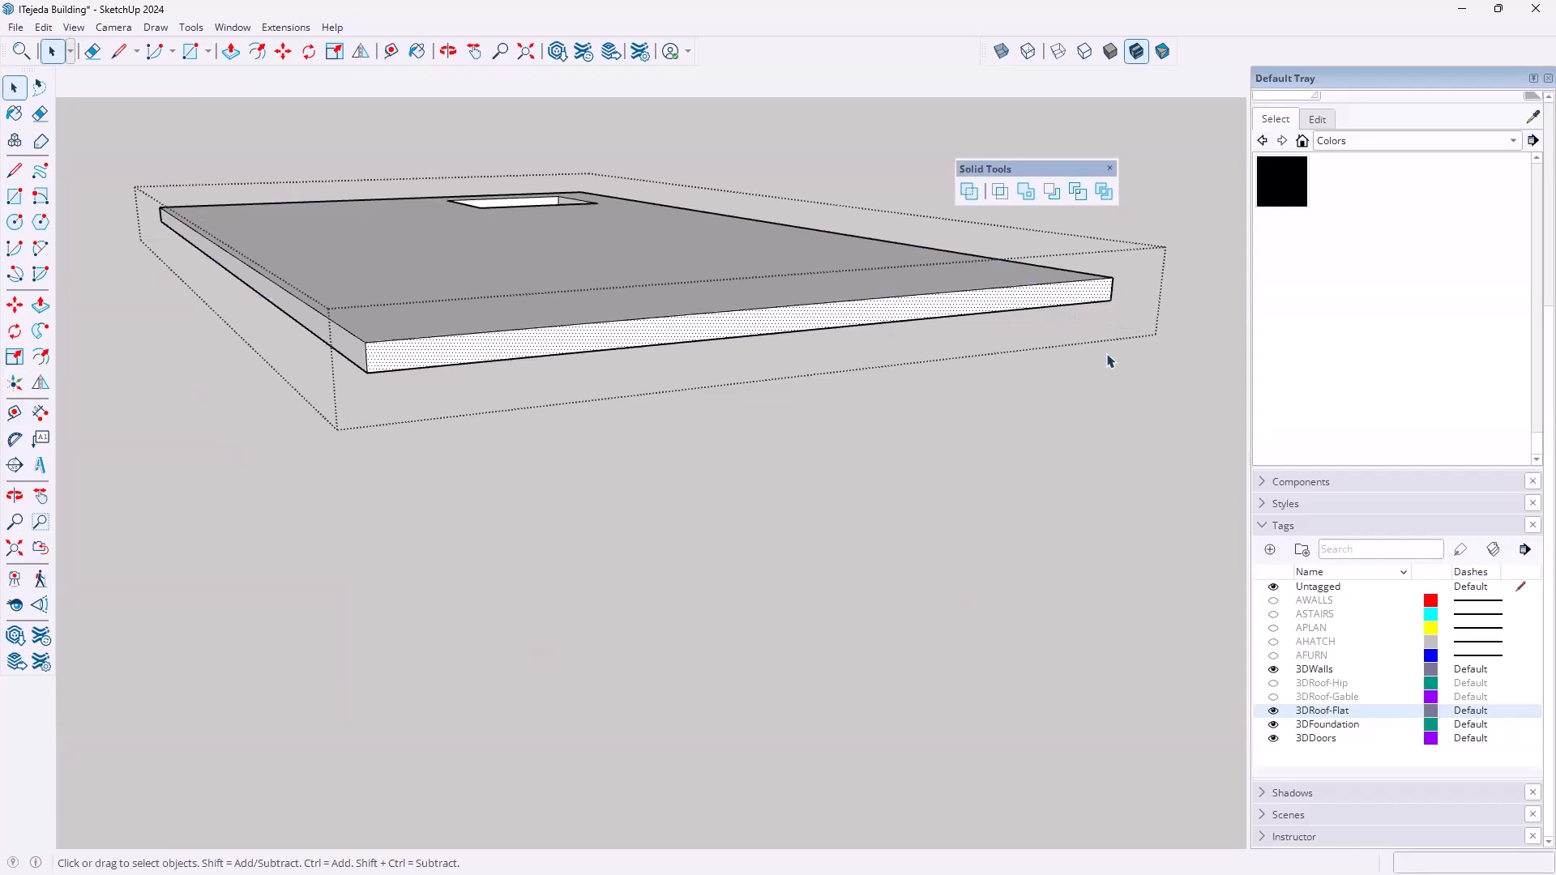
pyautogui.scroll(3, 1117, 300)
pyautogui.click(1109, 291)
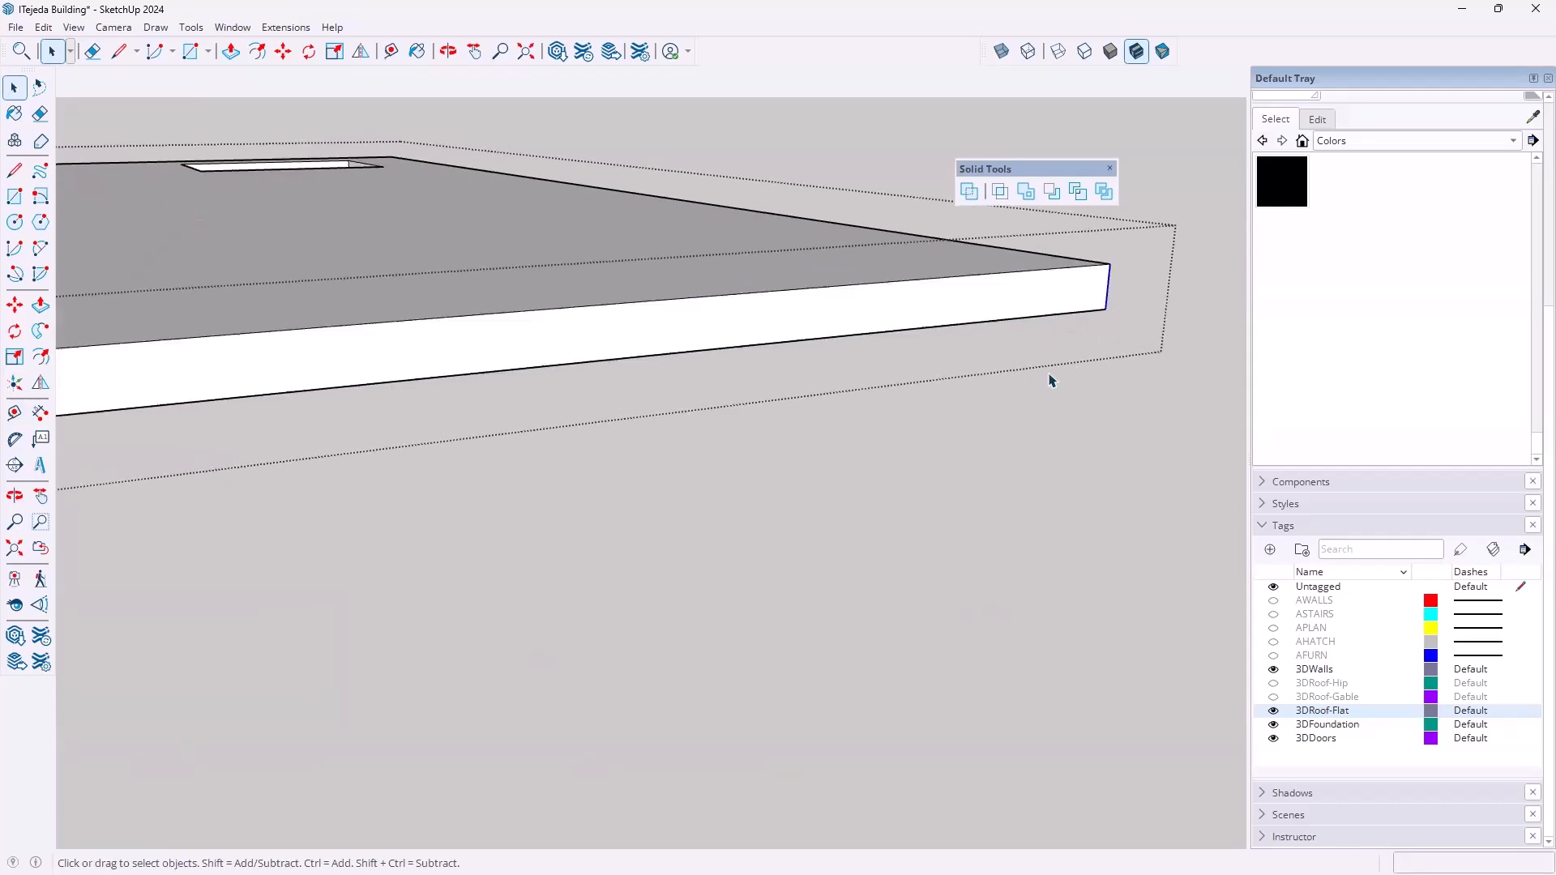
pyautogui.press('m')
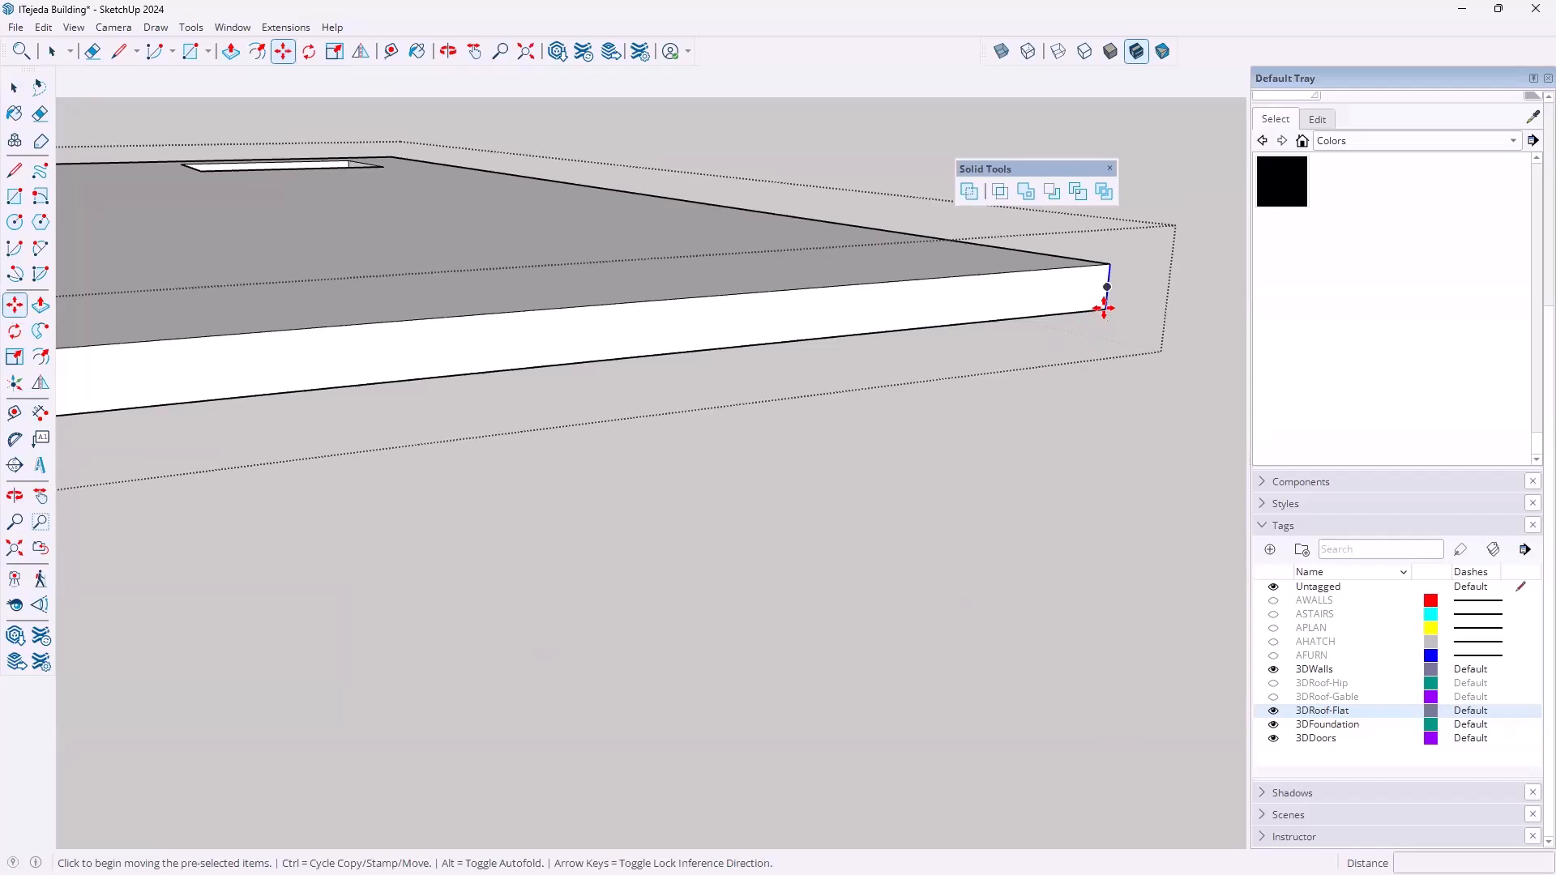
pyautogui.click(1106, 306)
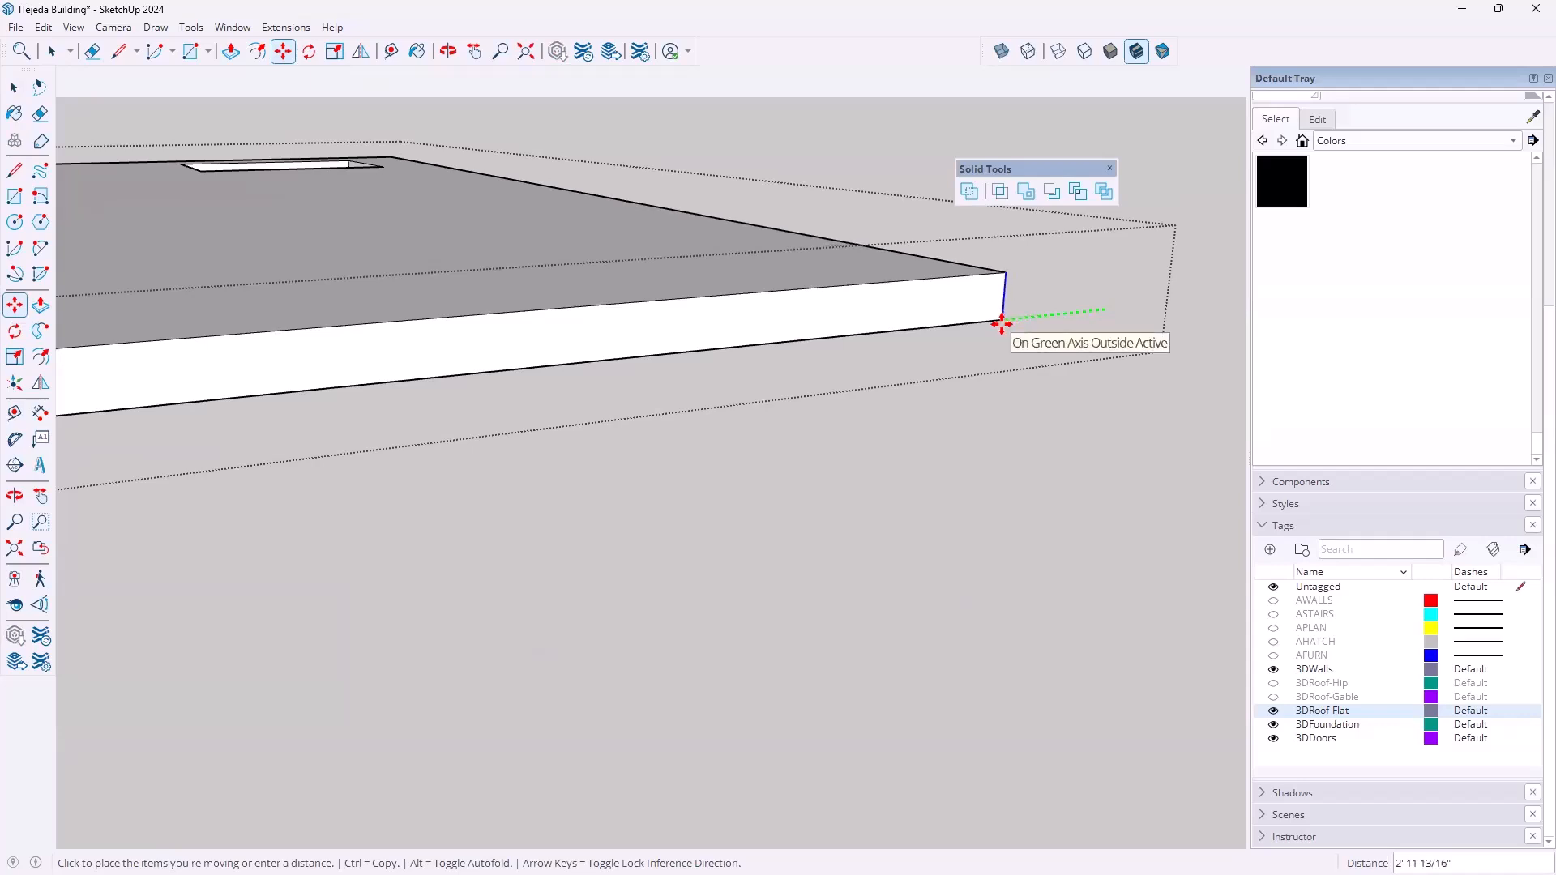
pyautogui.press('ctrl')
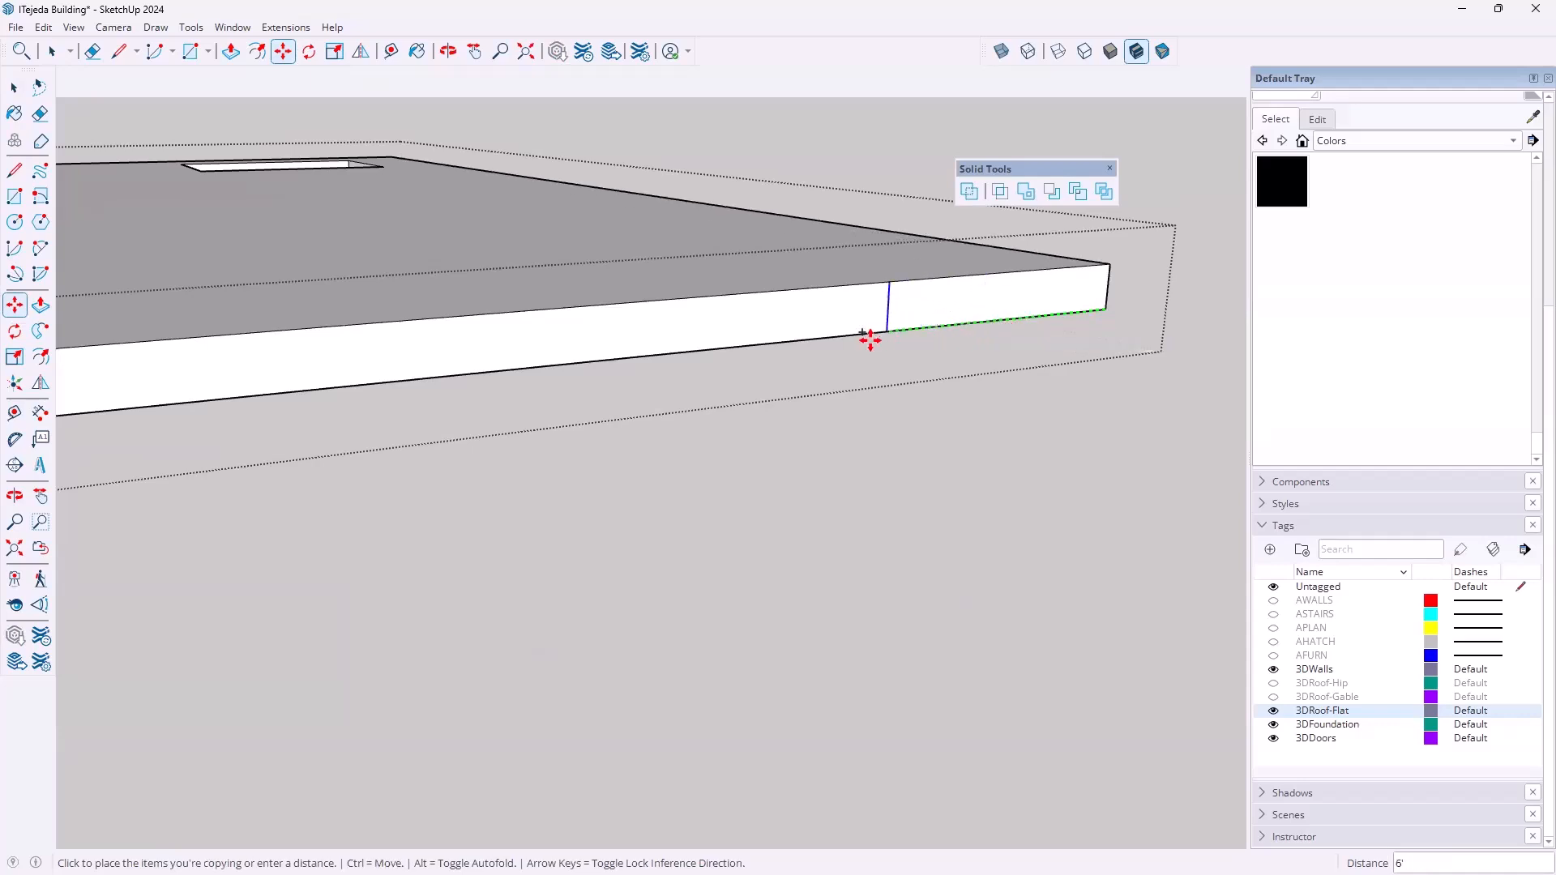
pyautogui.write("18'")
pyautogui.press('Return')
pyautogui.scroll(-3, 869, 338)
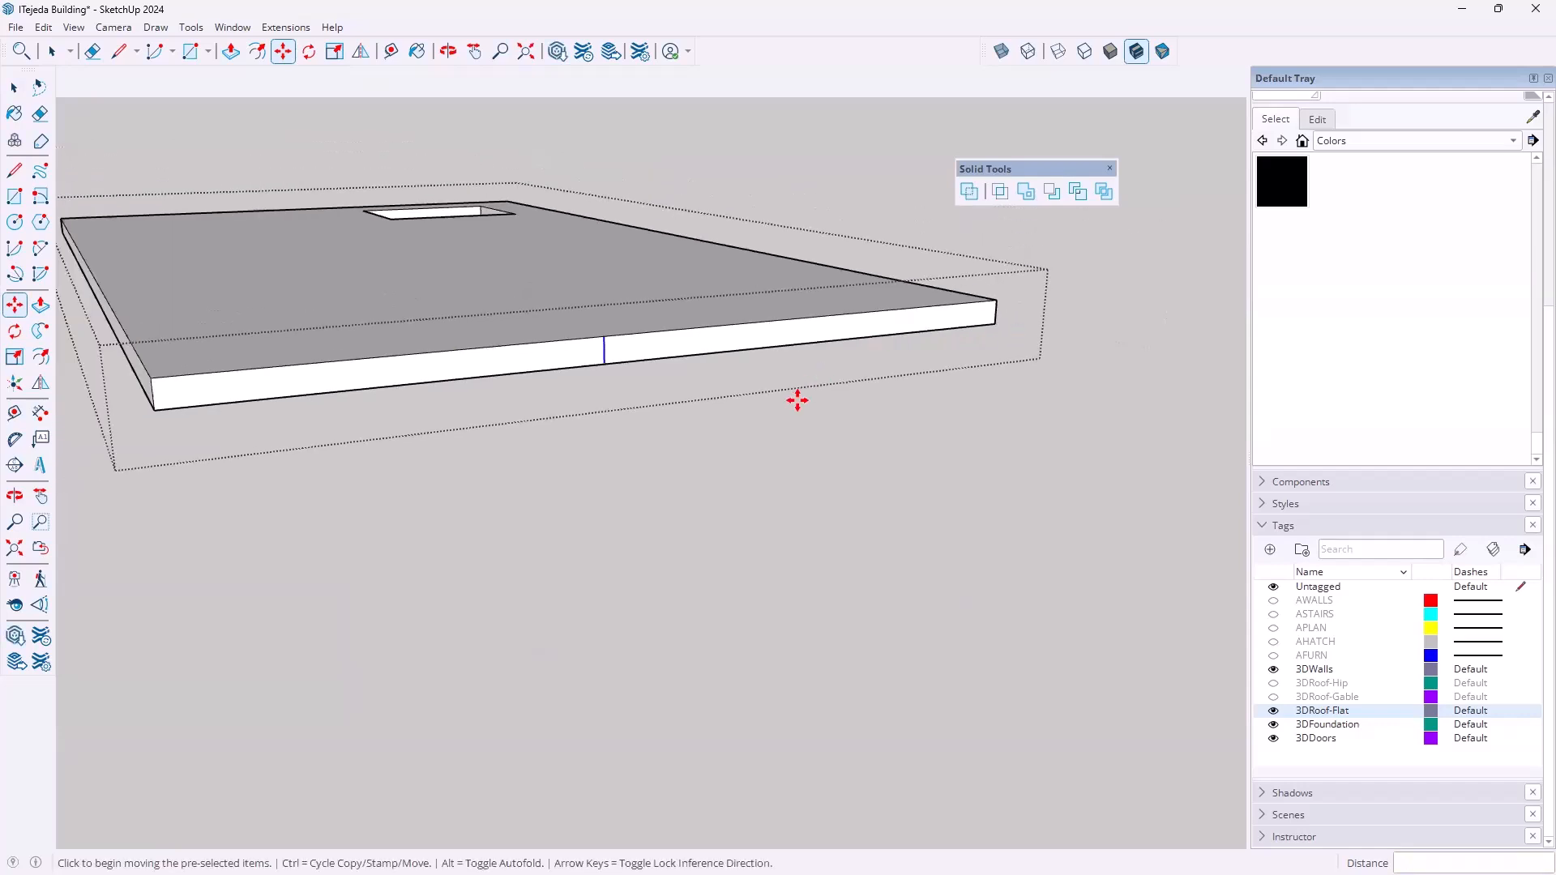
# Push/Pull the 18' wide section of the roof's end face outward by 3'
pyautogui.press('p')
pyautogui.click(754, 342)
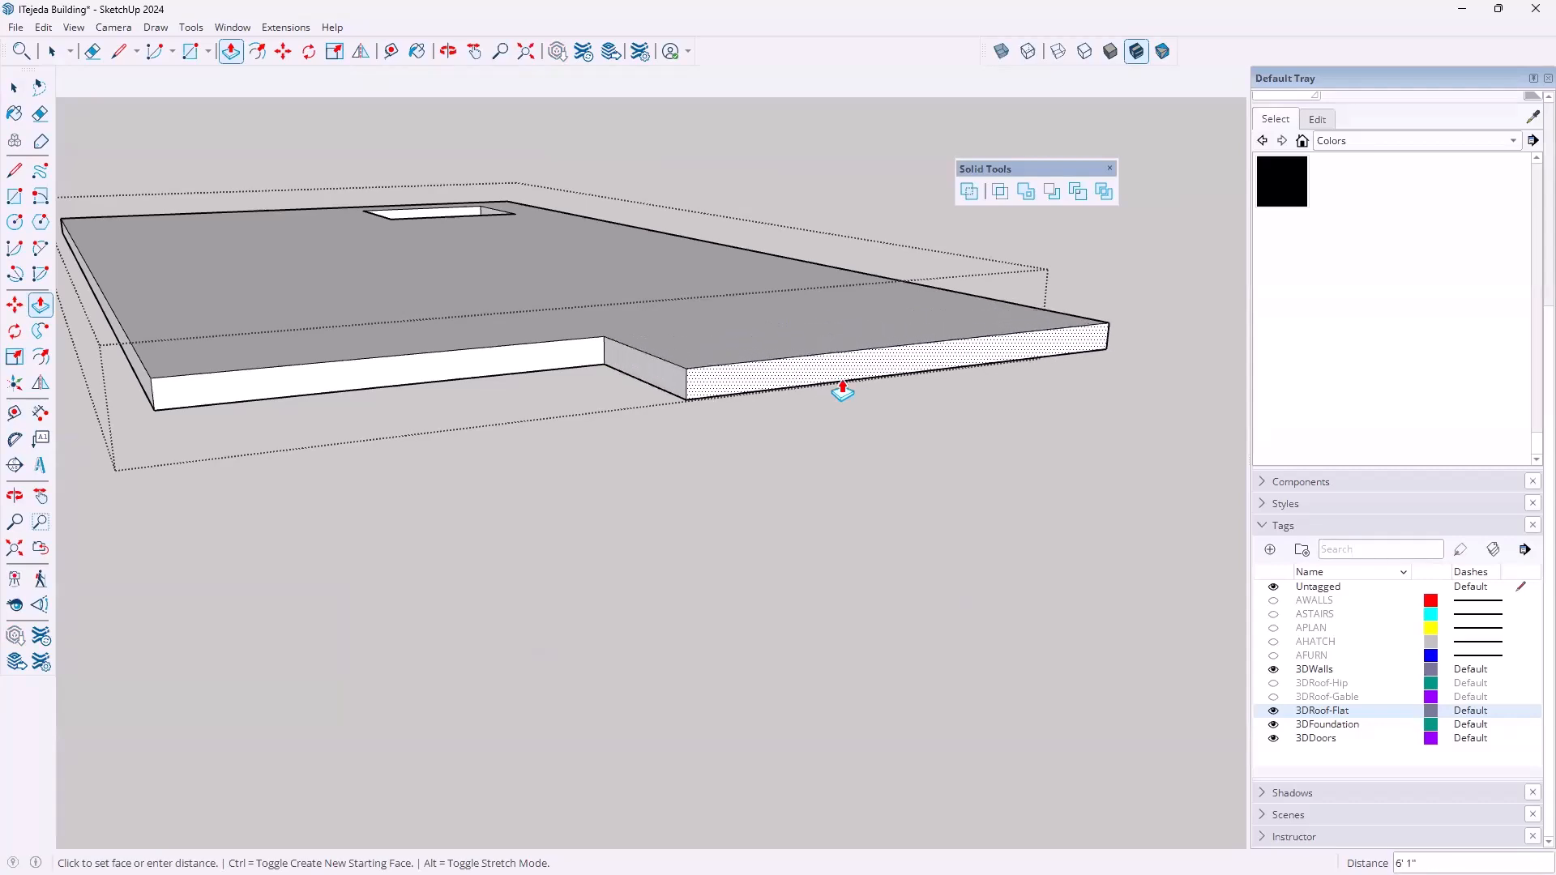
pyautogui.press('Return')
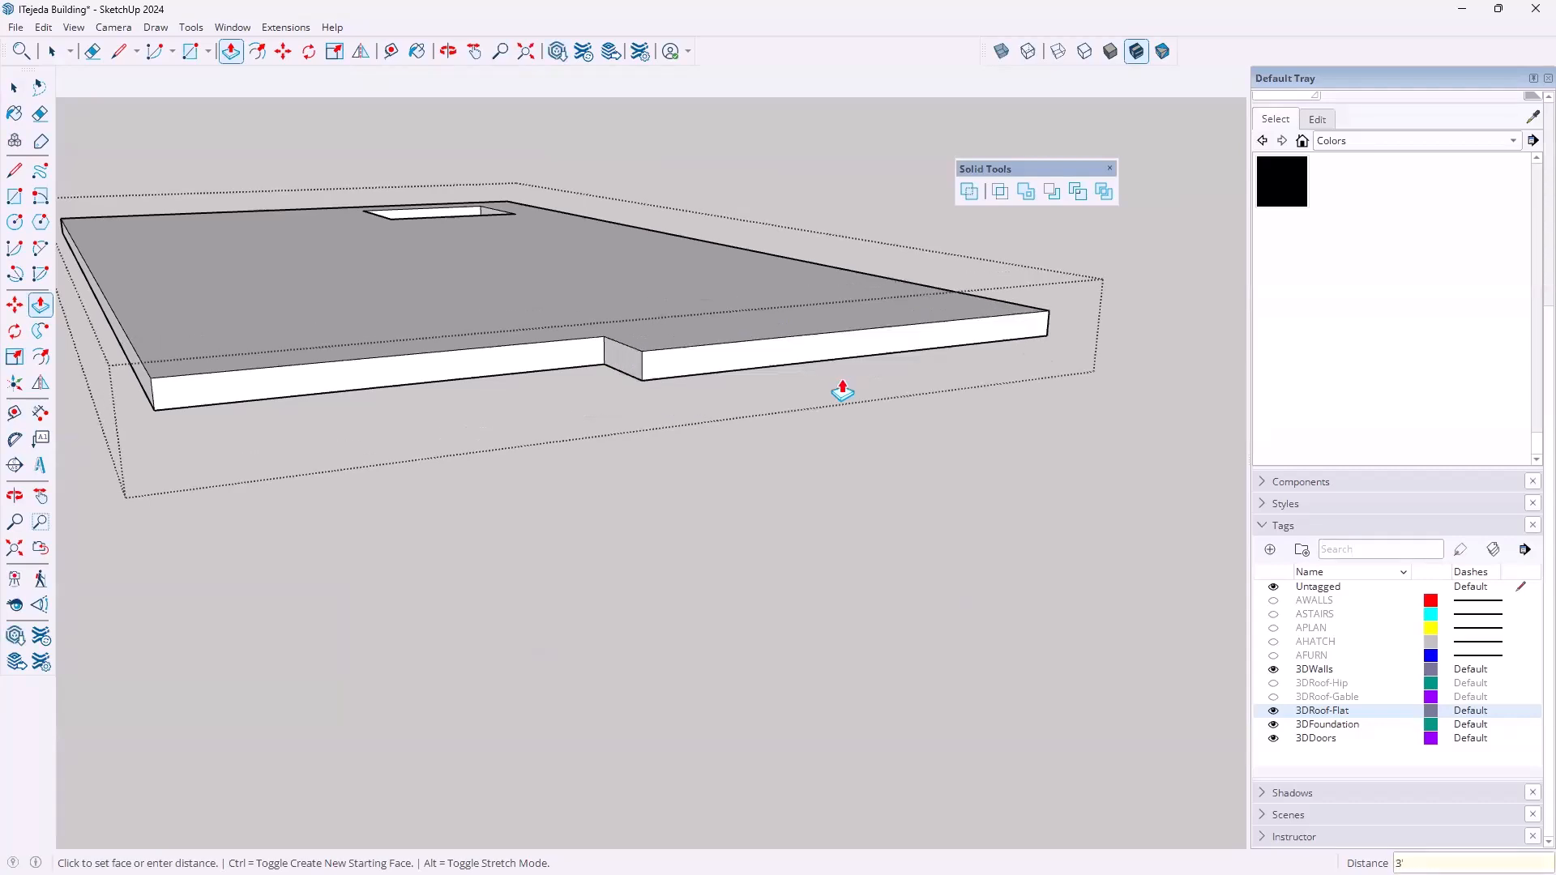
pyautogui.press('space')
# Turn off Hide Rest Of Model so the building shows while the flat roof is edited
pyautogui.scroll(-3, 839, 392)
pyautogui.moveTo(827, 392); pyautogui.dragTo(897, 600, button='middle')
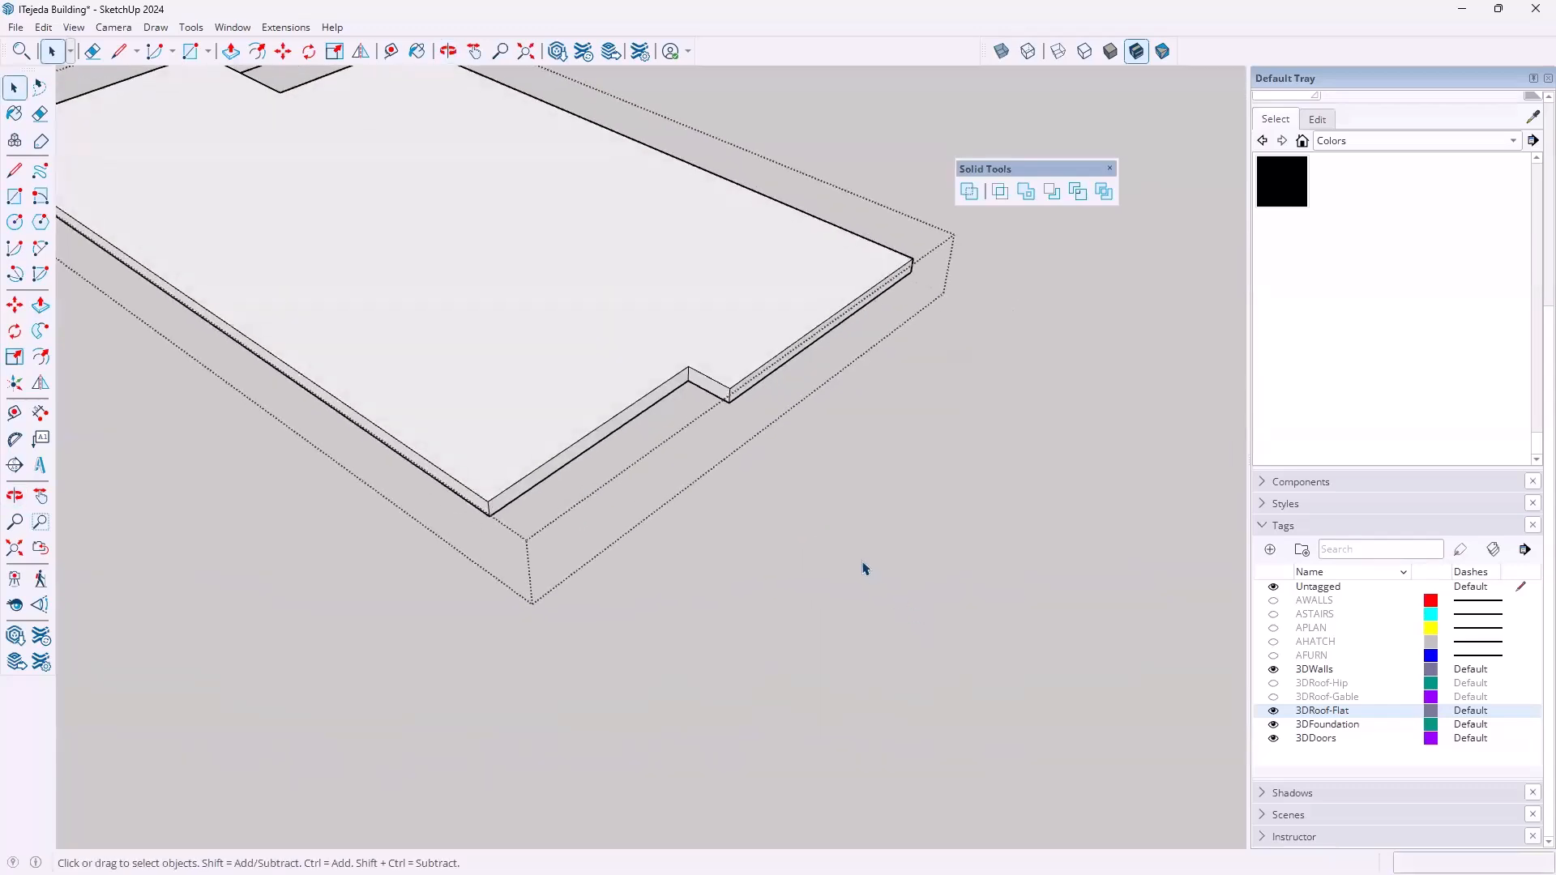
pyautogui.click(73, 29)
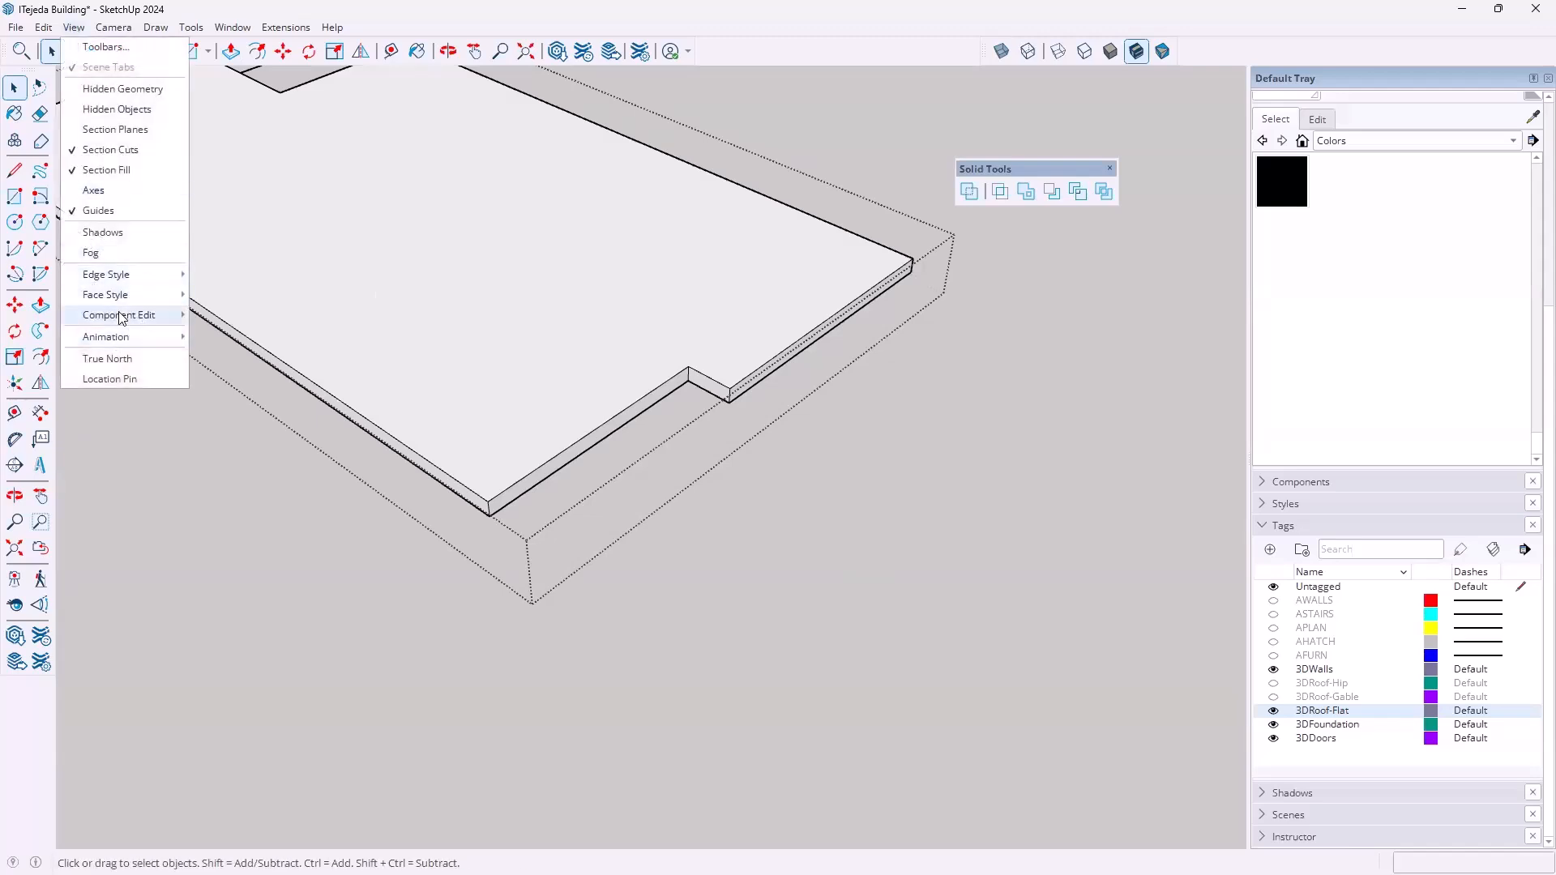
pyautogui.moveTo(122, 316)
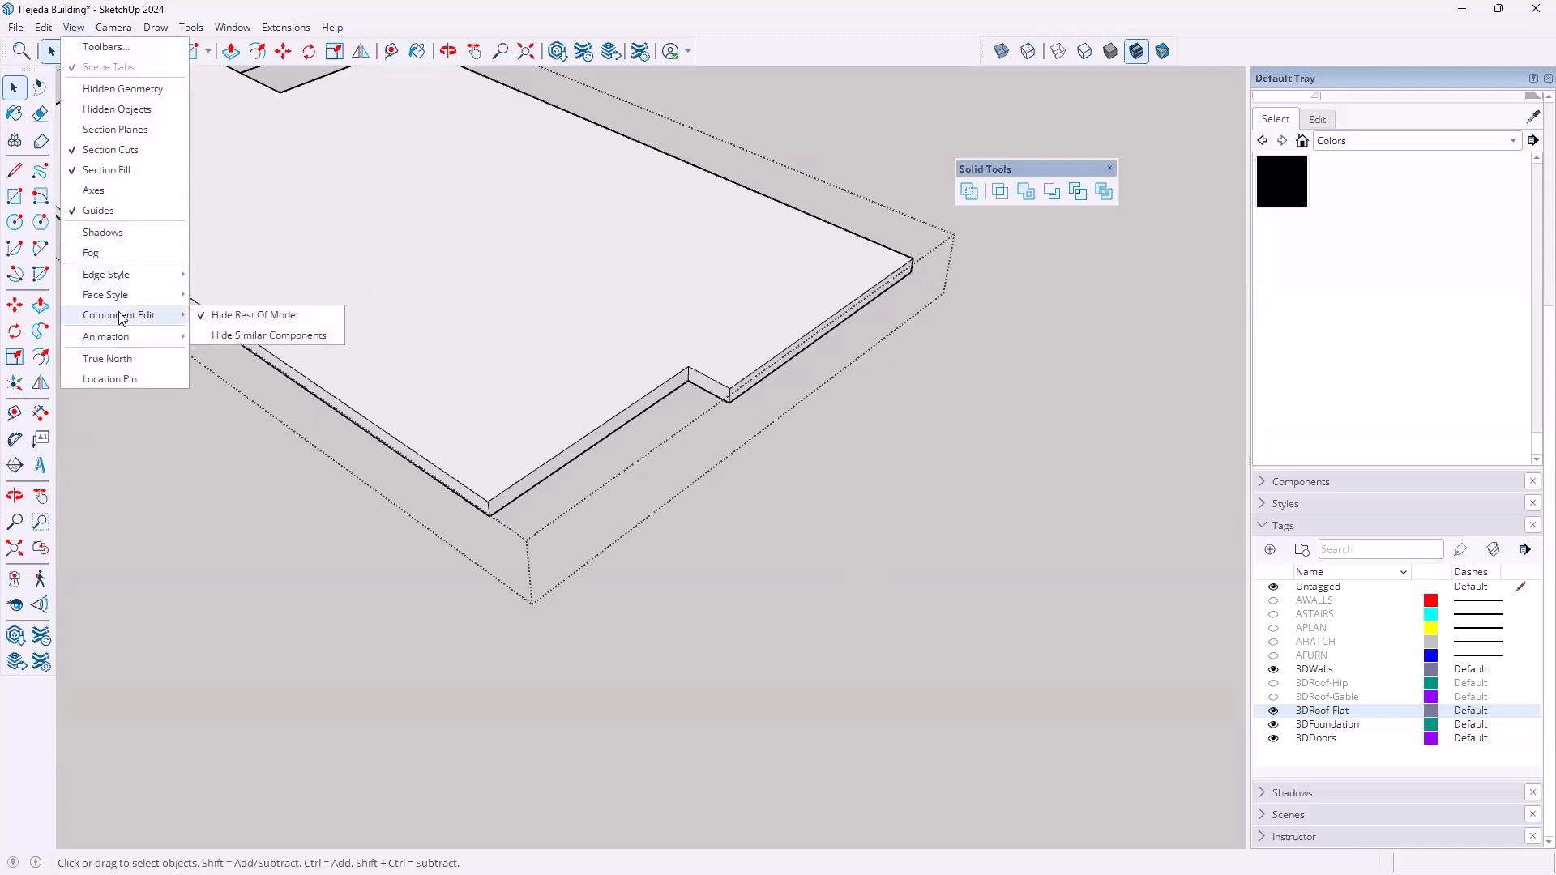
pyautogui.click(205, 323)
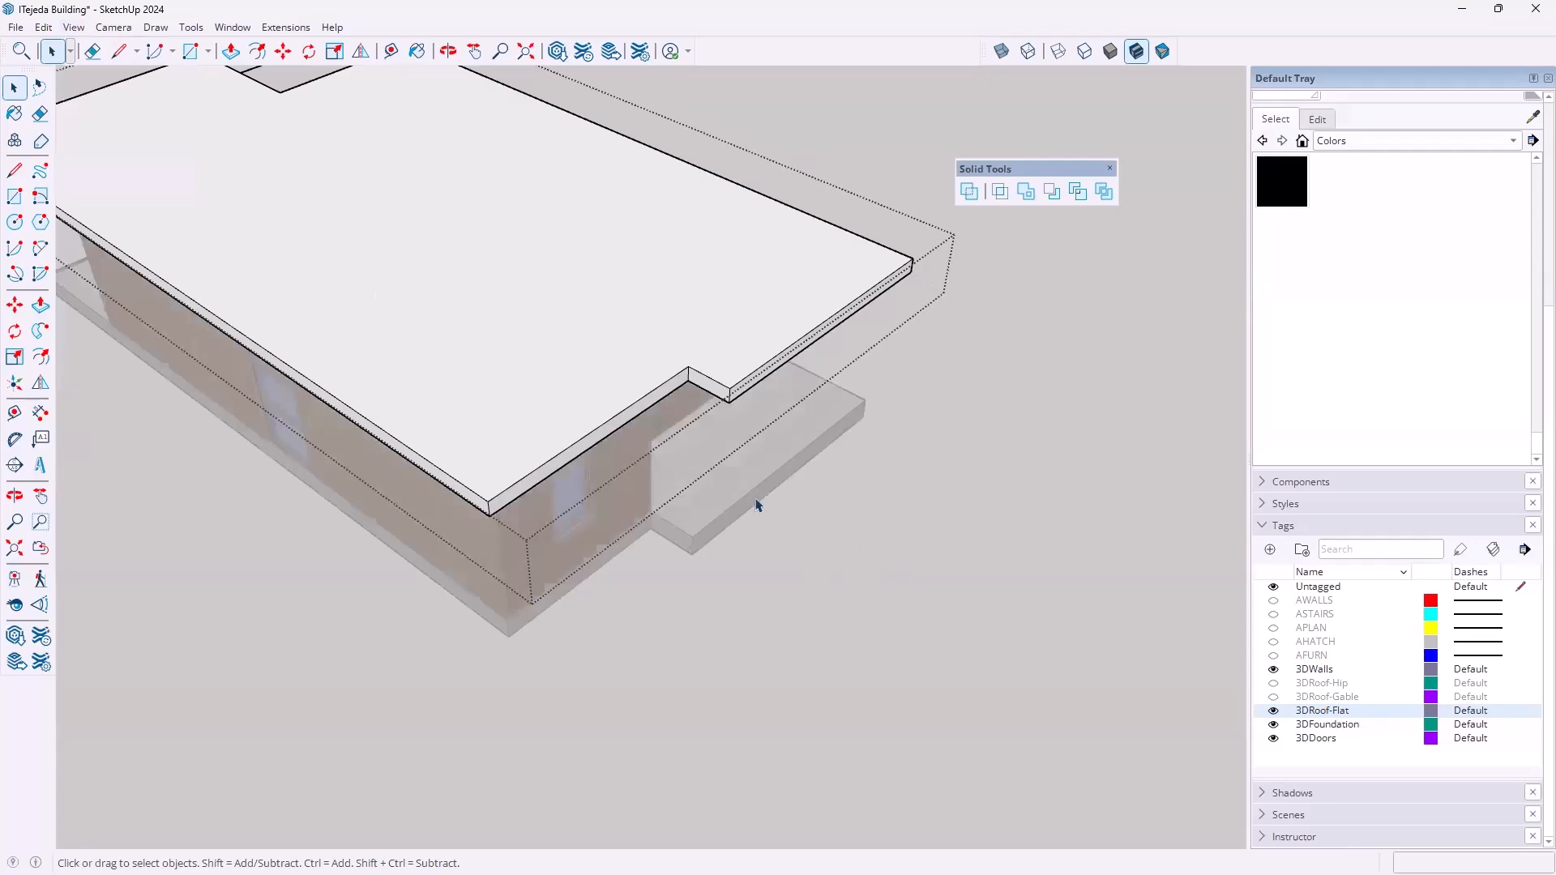
# Push/Pull the projecting roof section's outer face to align with the outer corner of the foundation platform
pyautogui.moveTo(817, 625); pyautogui.dragTo(759, 361, button='middle')
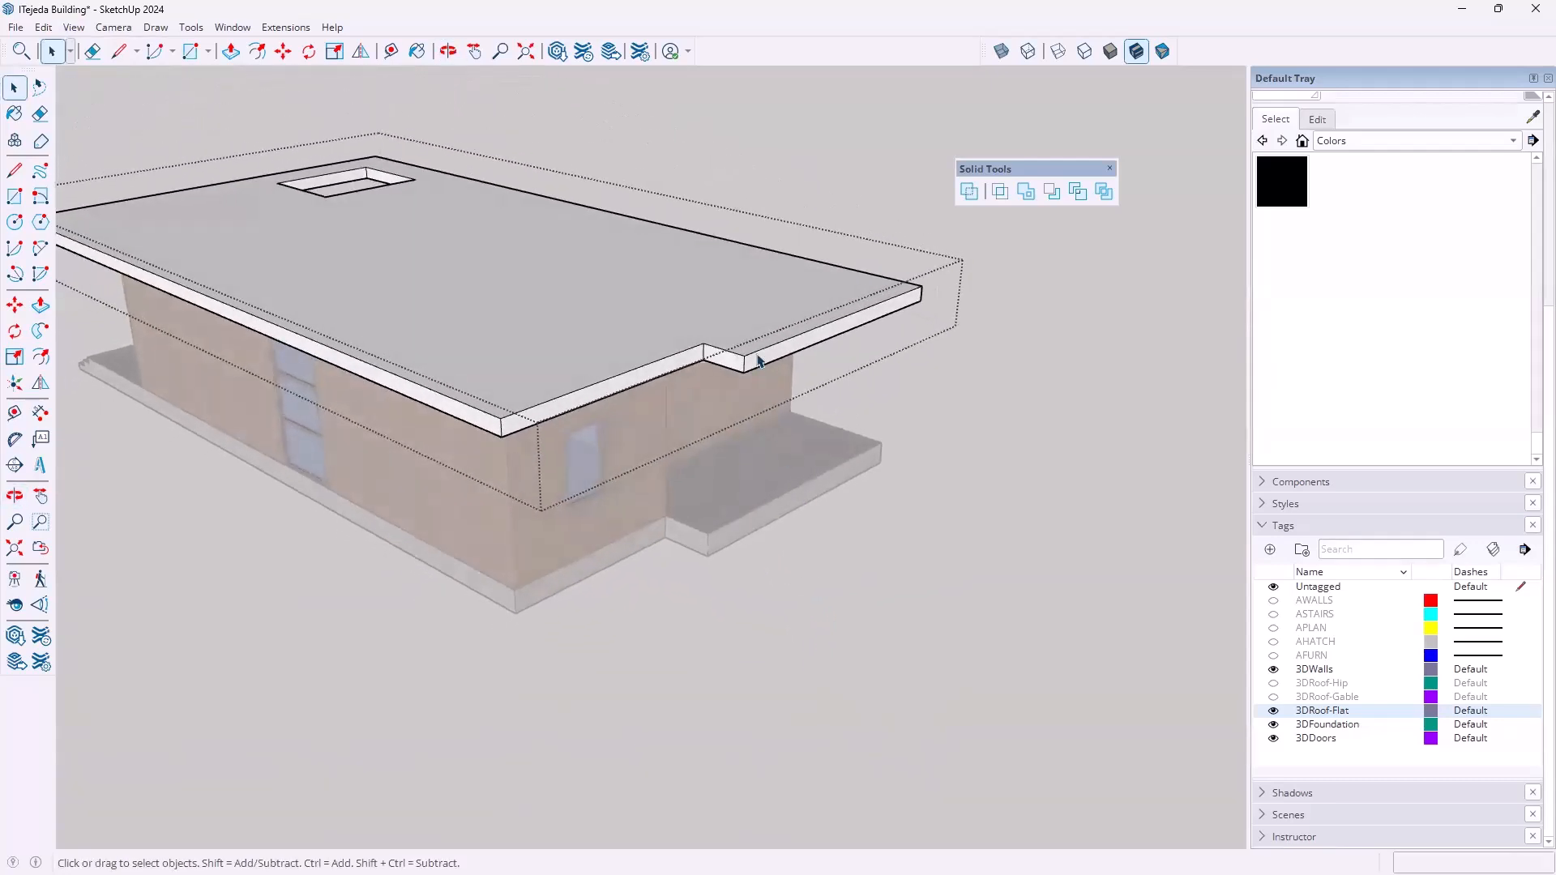
pyautogui.scroll(2, 760, 360)
pyautogui.press('p')
pyautogui.click(764, 372)
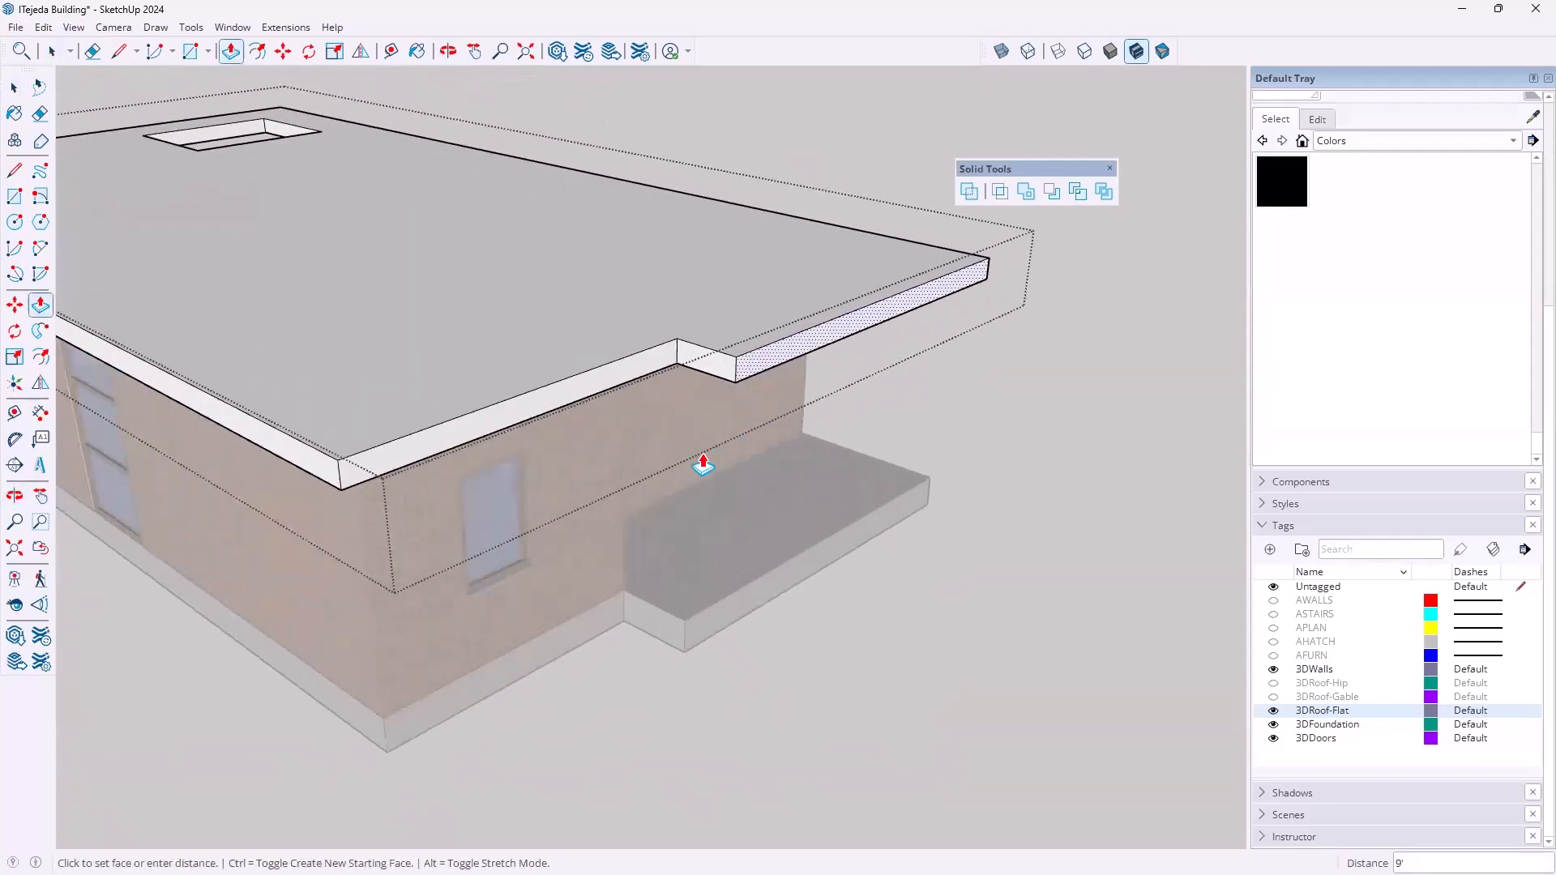
pyautogui.click(688, 626)
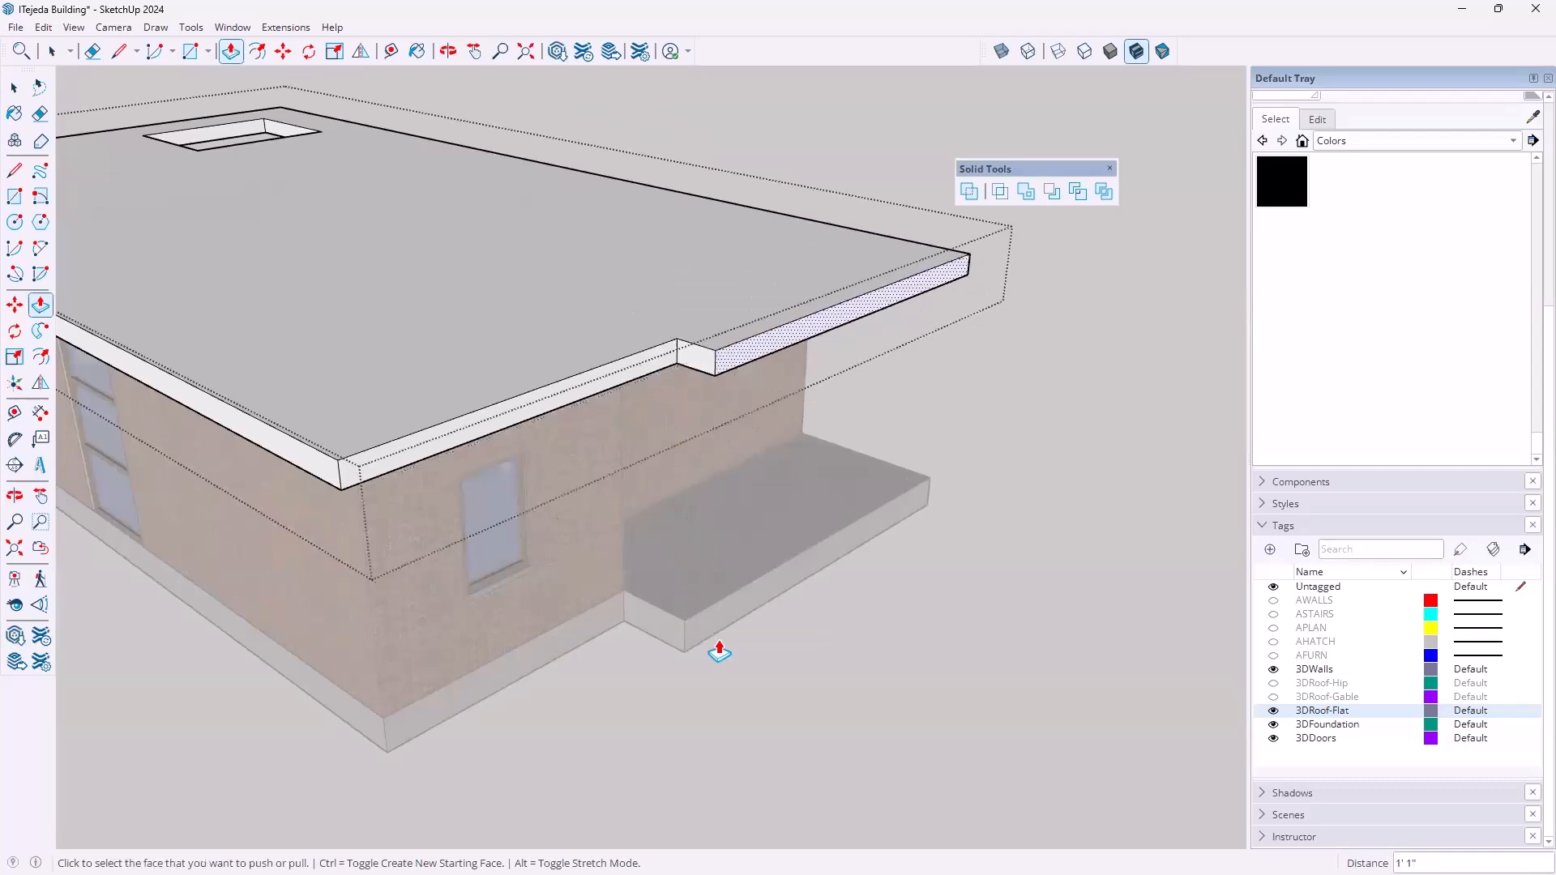
# Extend the projecting roof section's outer face another 1' beyond the platform and finish editing the roof
pyautogui.click(819, 330)
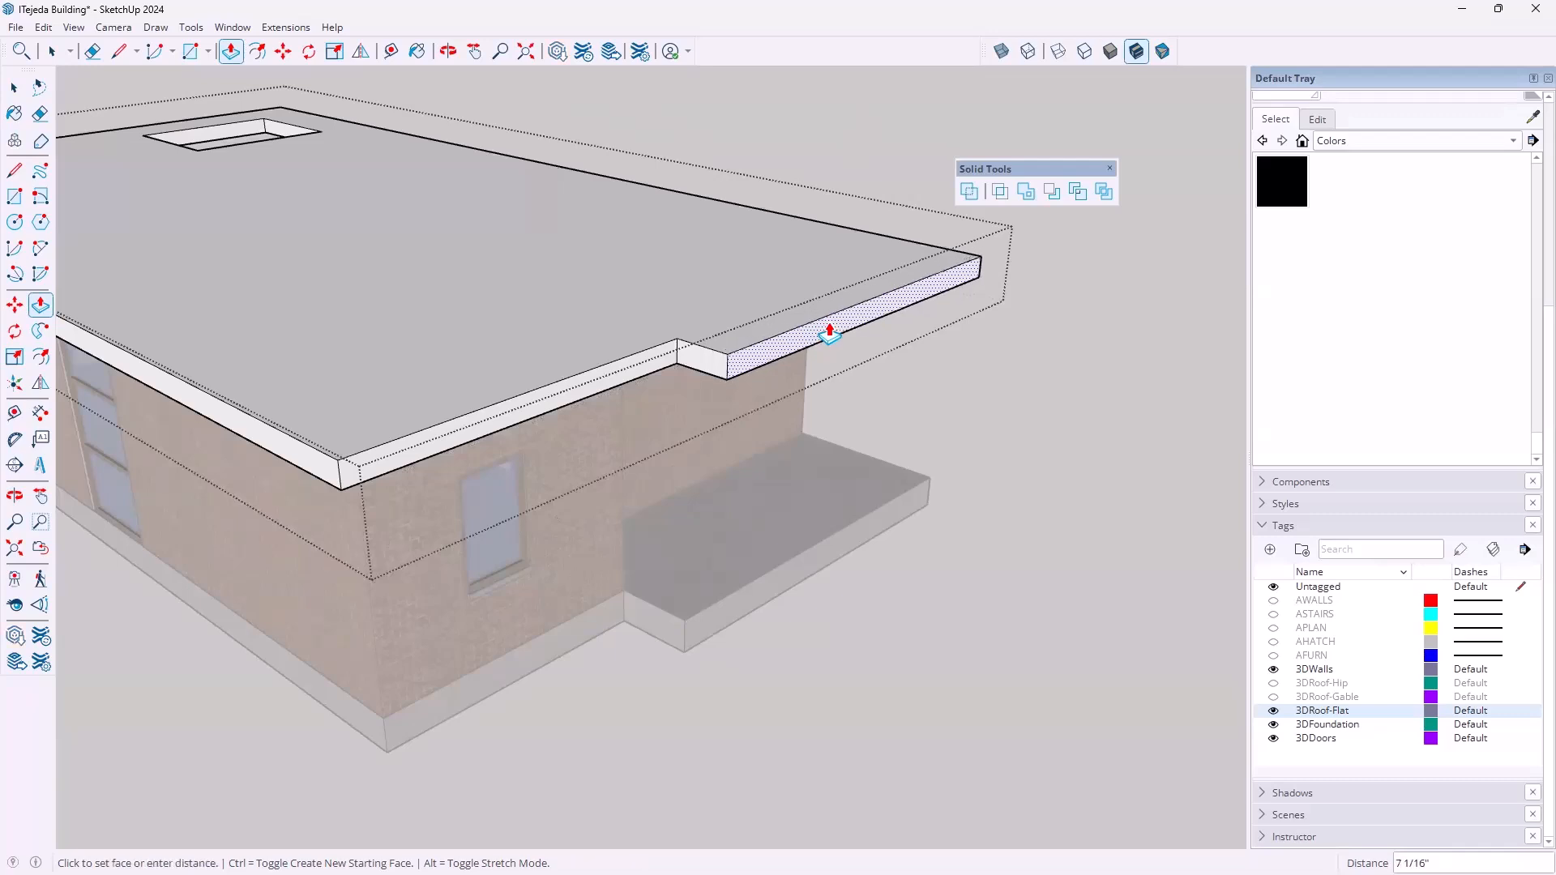
pyautogui.press('Return')
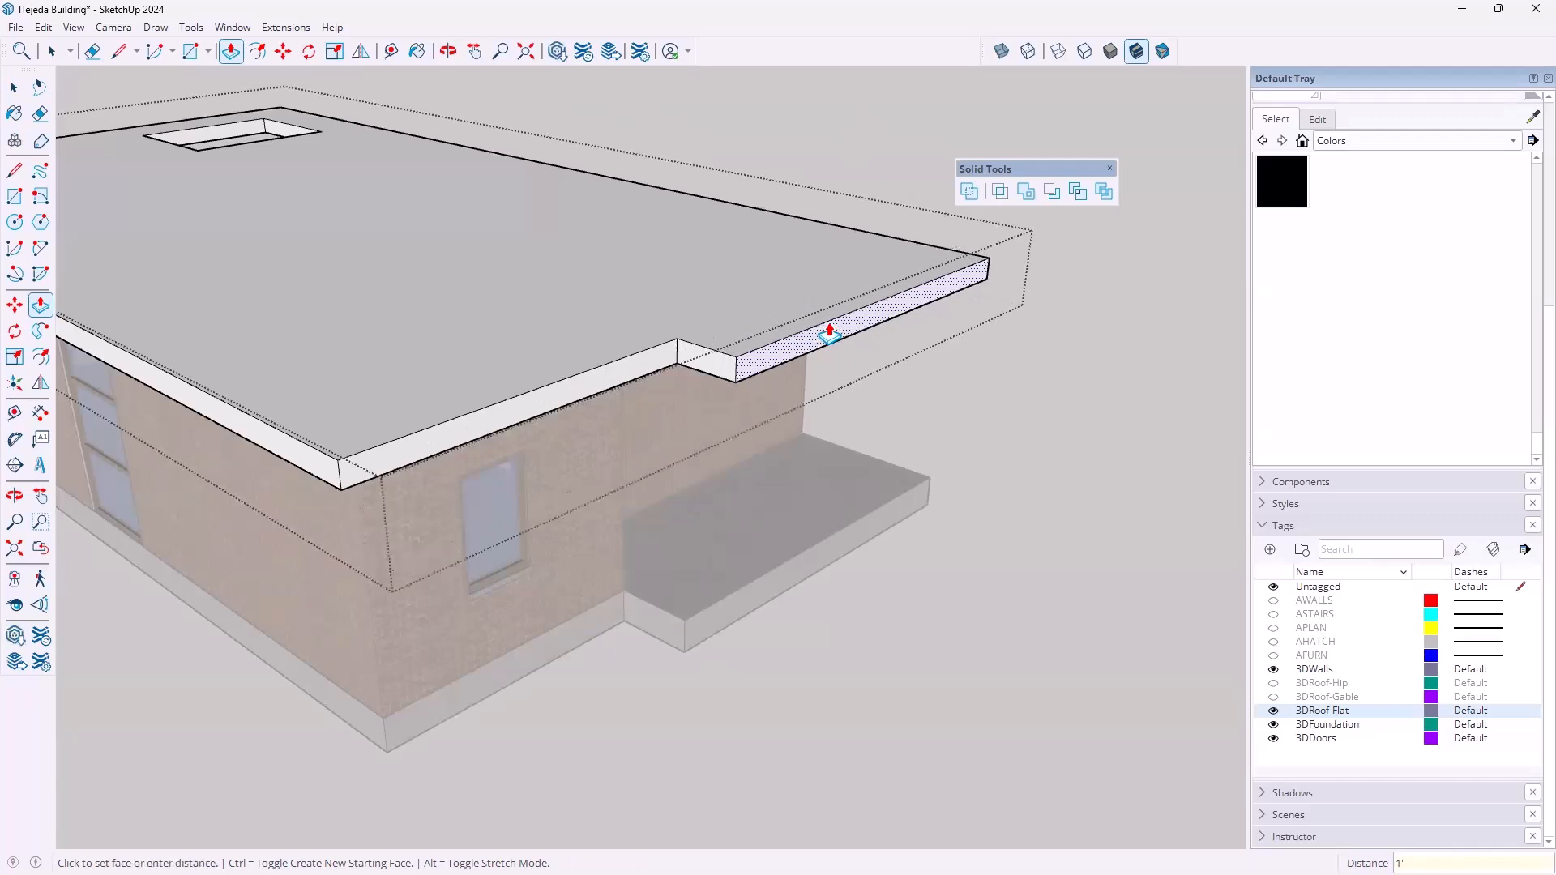
pyautogui.press('space')
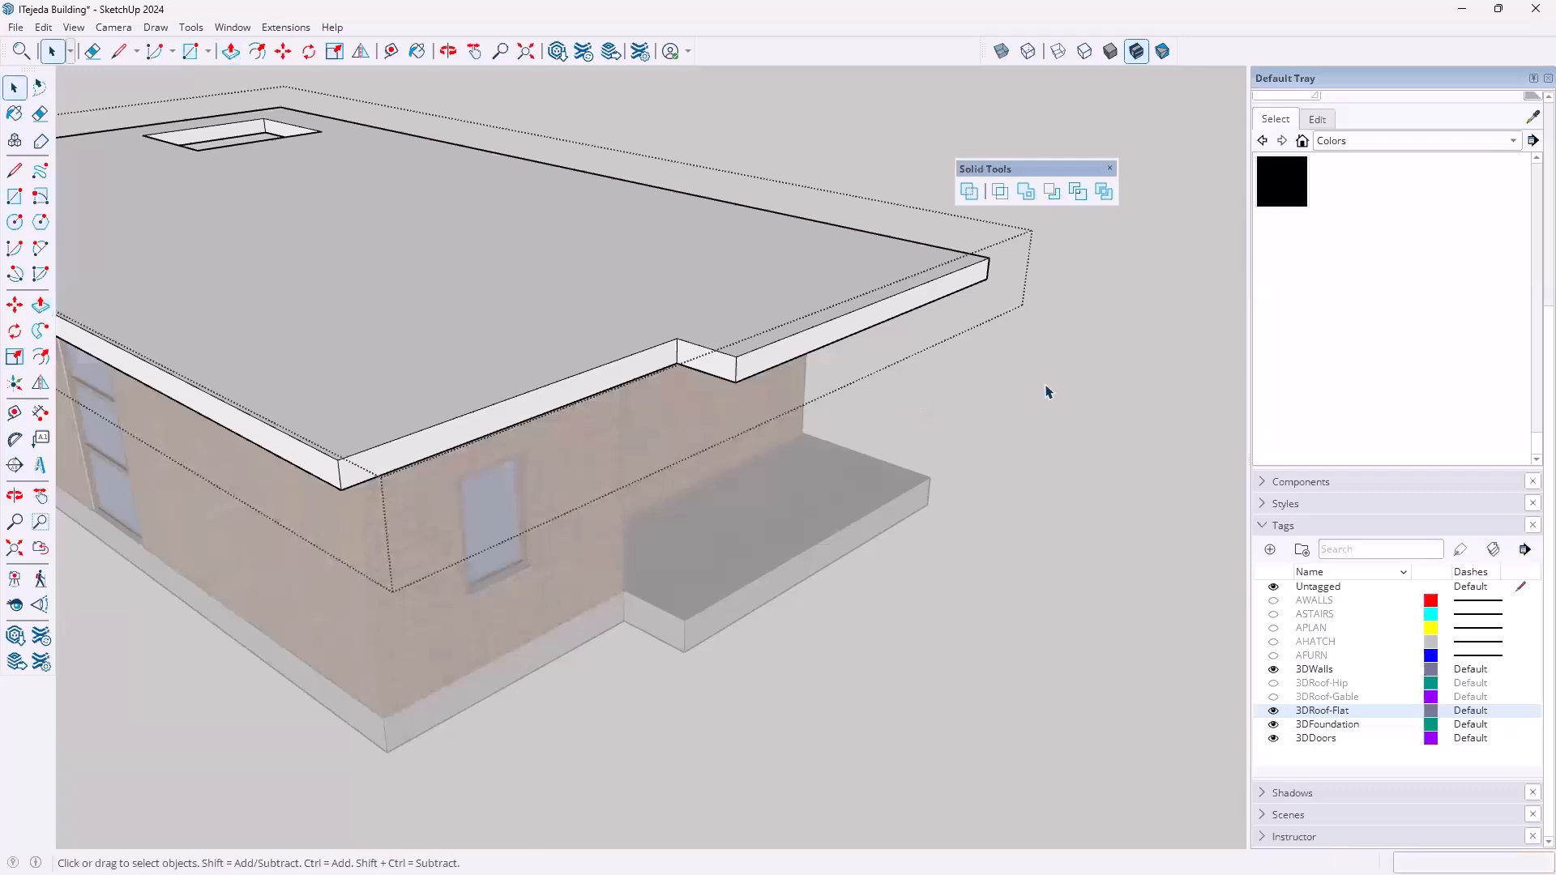
pyautogui.click(1052, 393)
# Switch the displayed roof by hiding the 3DRoof-Flat tag and showing 3DRoof-Gable, viewing the building from the entrance side
pyautogui.moveTo(660, 521); pyautogui.dragTo(640, 313, button='middle')
pyautogui.moveTo(681, 602); pyautogui.dragTo(1143, 528, button='middle')
pyautogui.moveTo(633, 549); pyautogui.dragTo(1208, 674, button='middle')
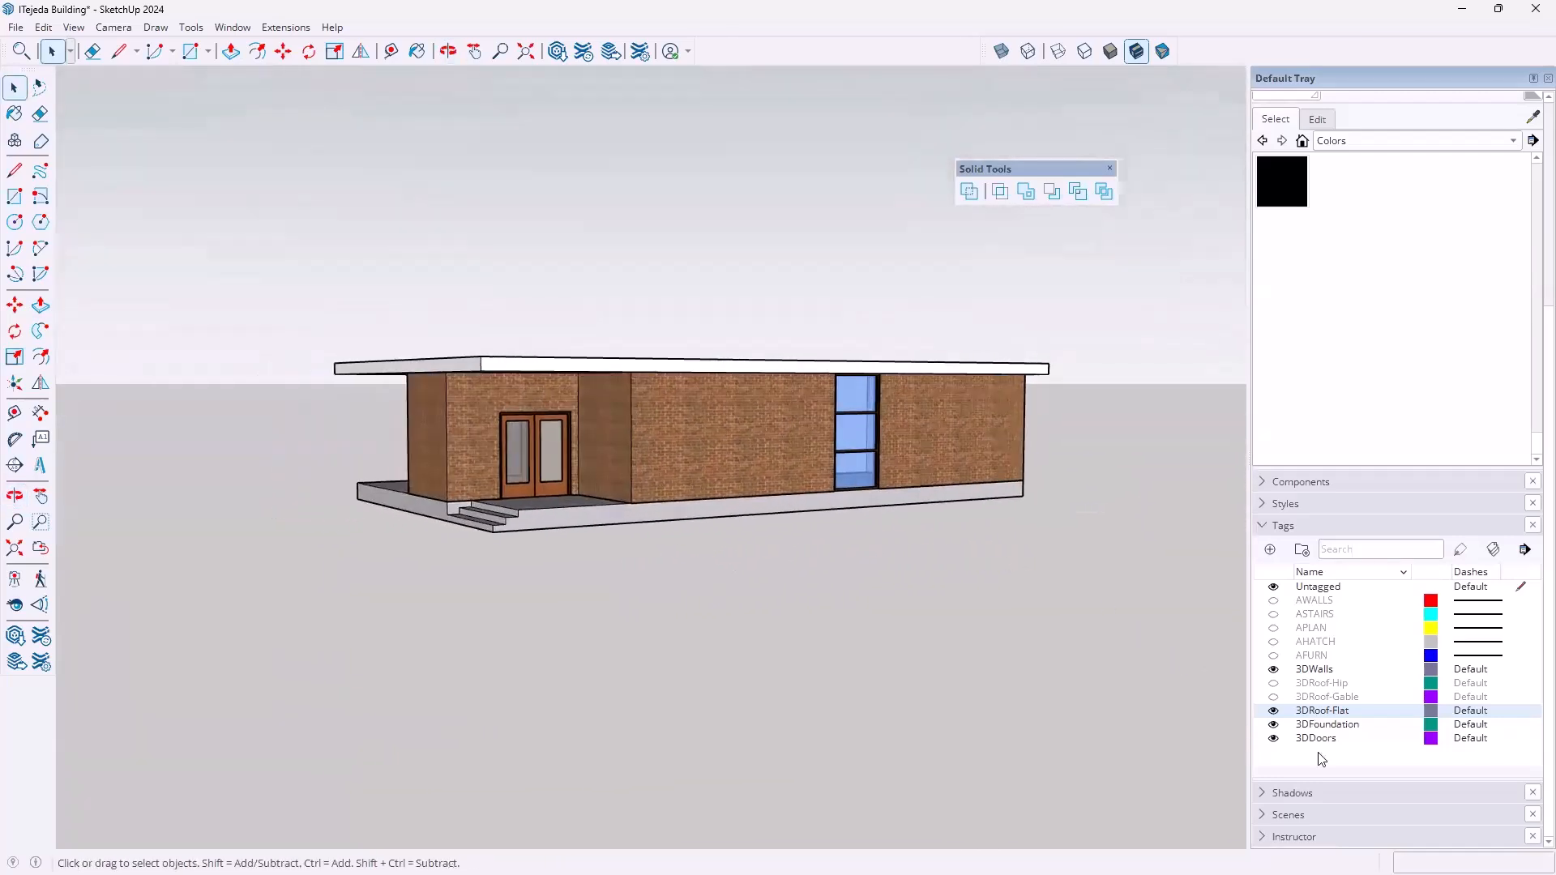
pyautogui.click(1273, 711)
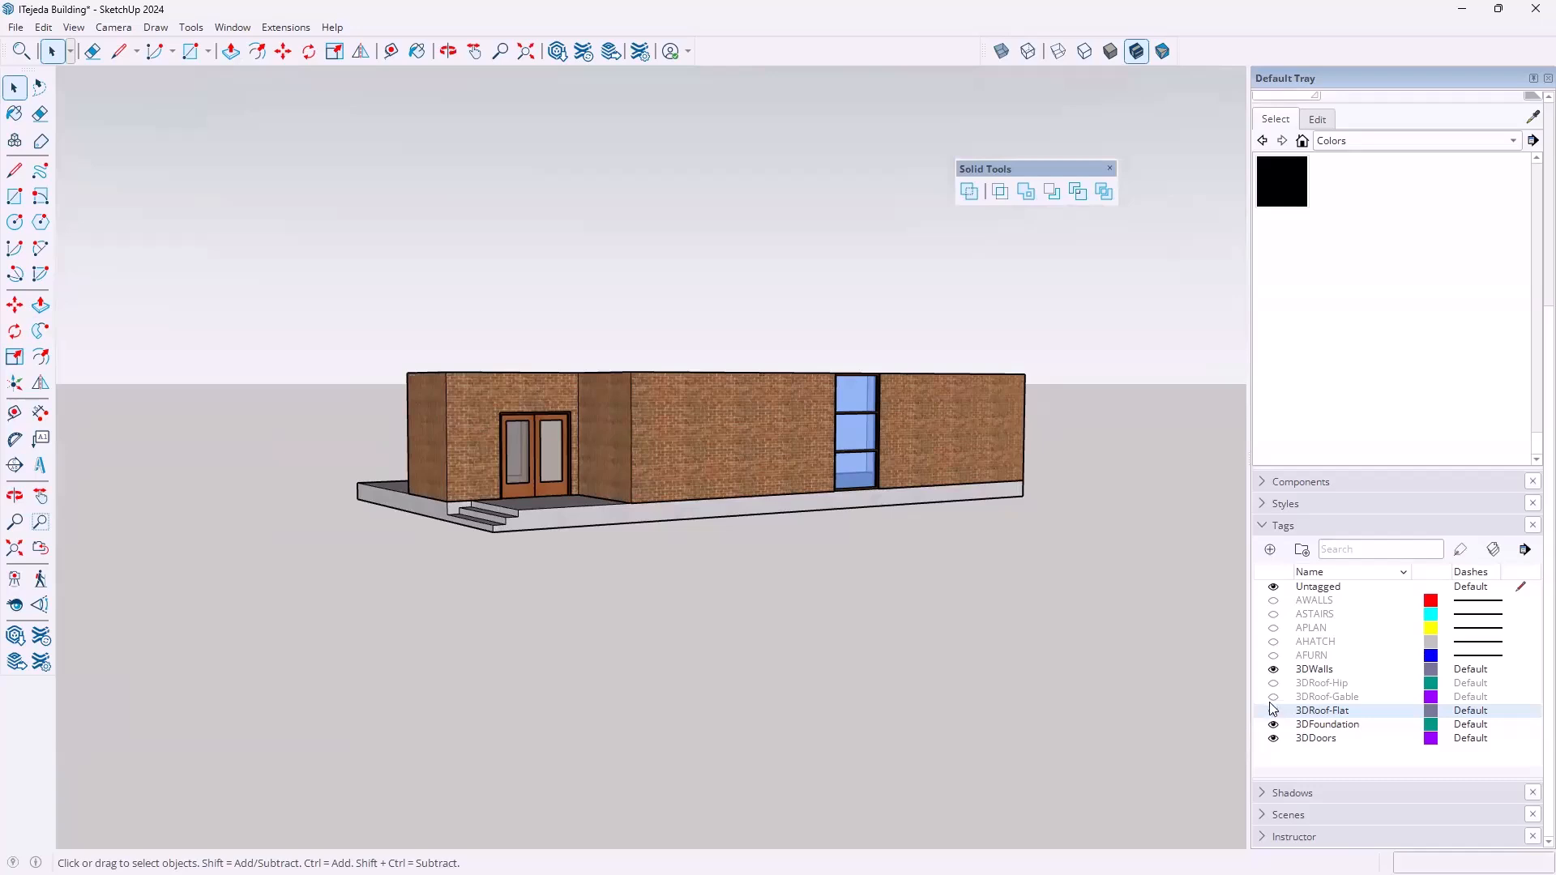
pyautogui.click(1273, 697)
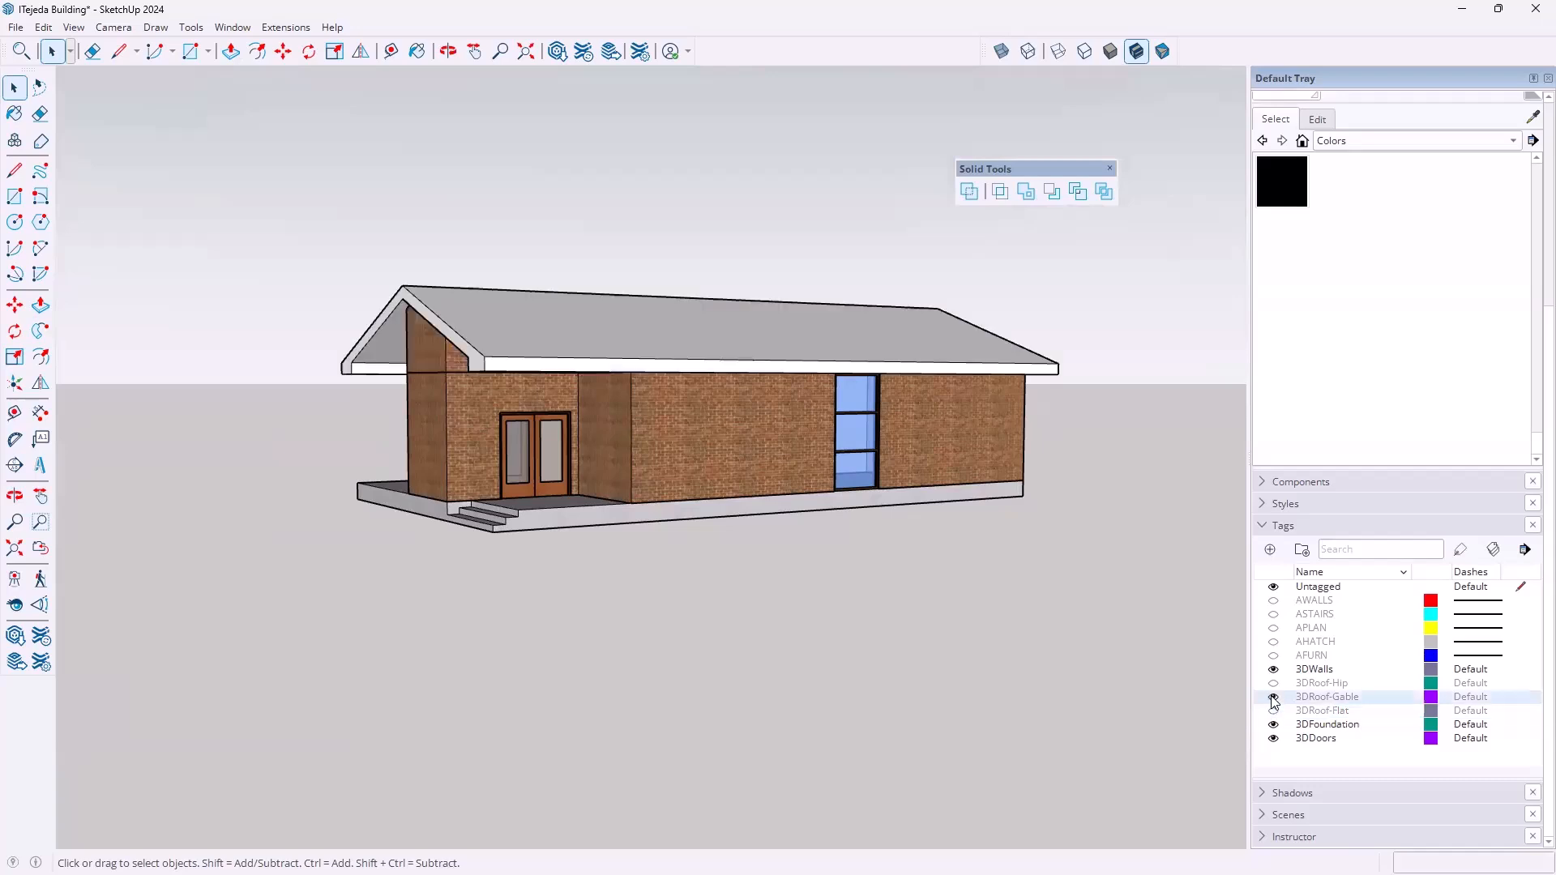
pyautogui.moveTo(757, 559); pyautogui.dragTo(872, 581, button='middle')
pyautogui.scroll(4, 479, 356)
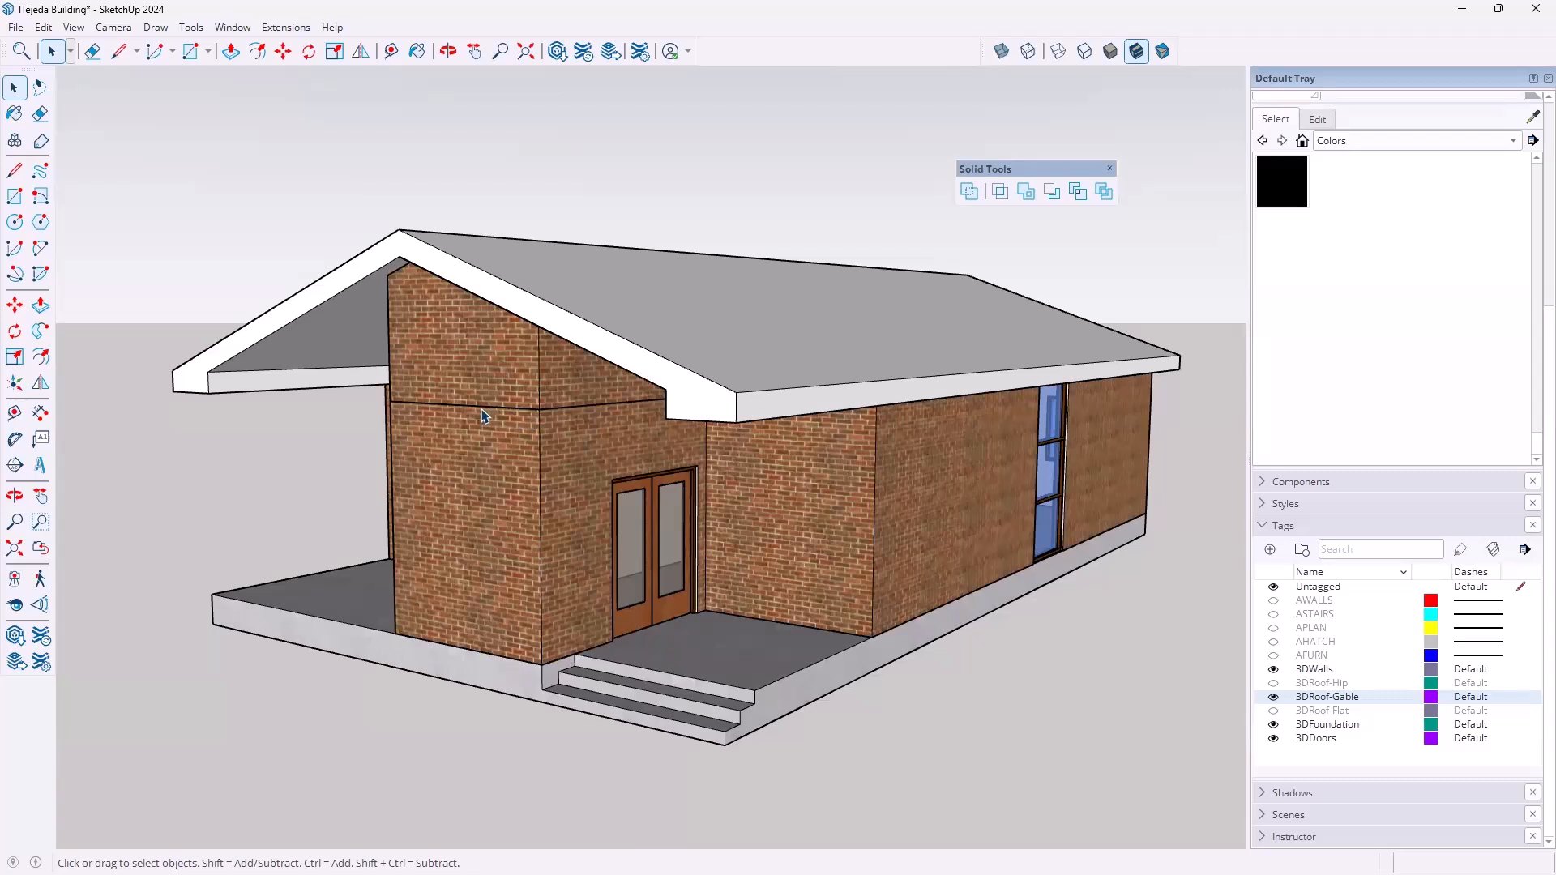
# Examine the gable roof along the long wall and inside the rooms where it meets the tops of the walls
pyautogui.scroll(-3, 484, 410)
pyautogui.moveTo(965, 595); pyautogui.dragTo(711, 484, button='middle')
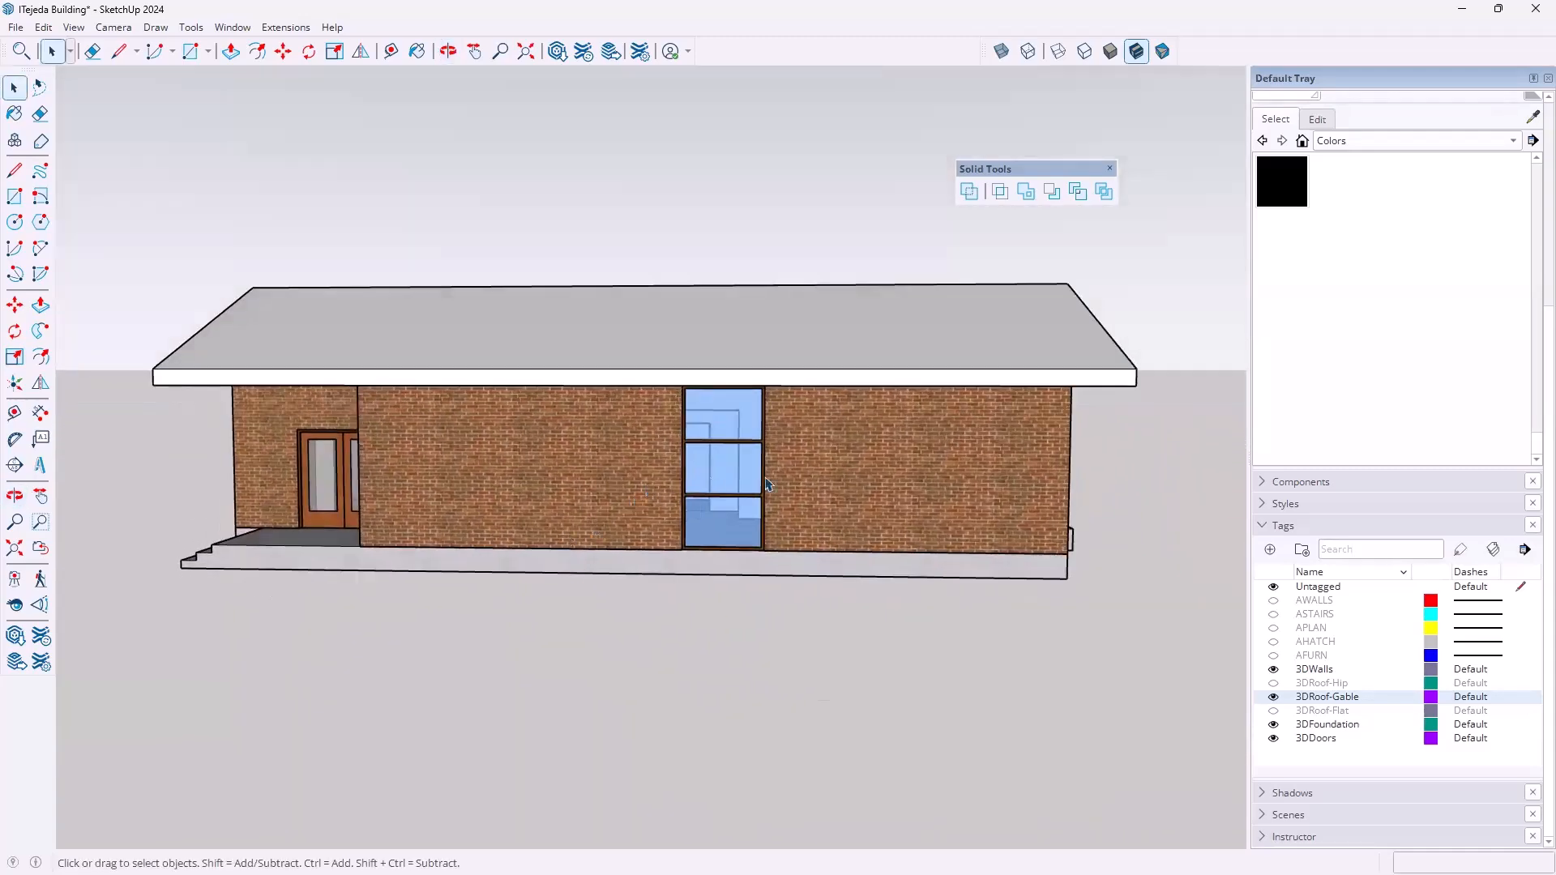
pyautogui.scroll(2, 851, 435)
pyautogui.moveTo(841, 417); pyautogui.dragTo(1025, 447, button='middle')
pyautogui.scroll(8, 726, 446)
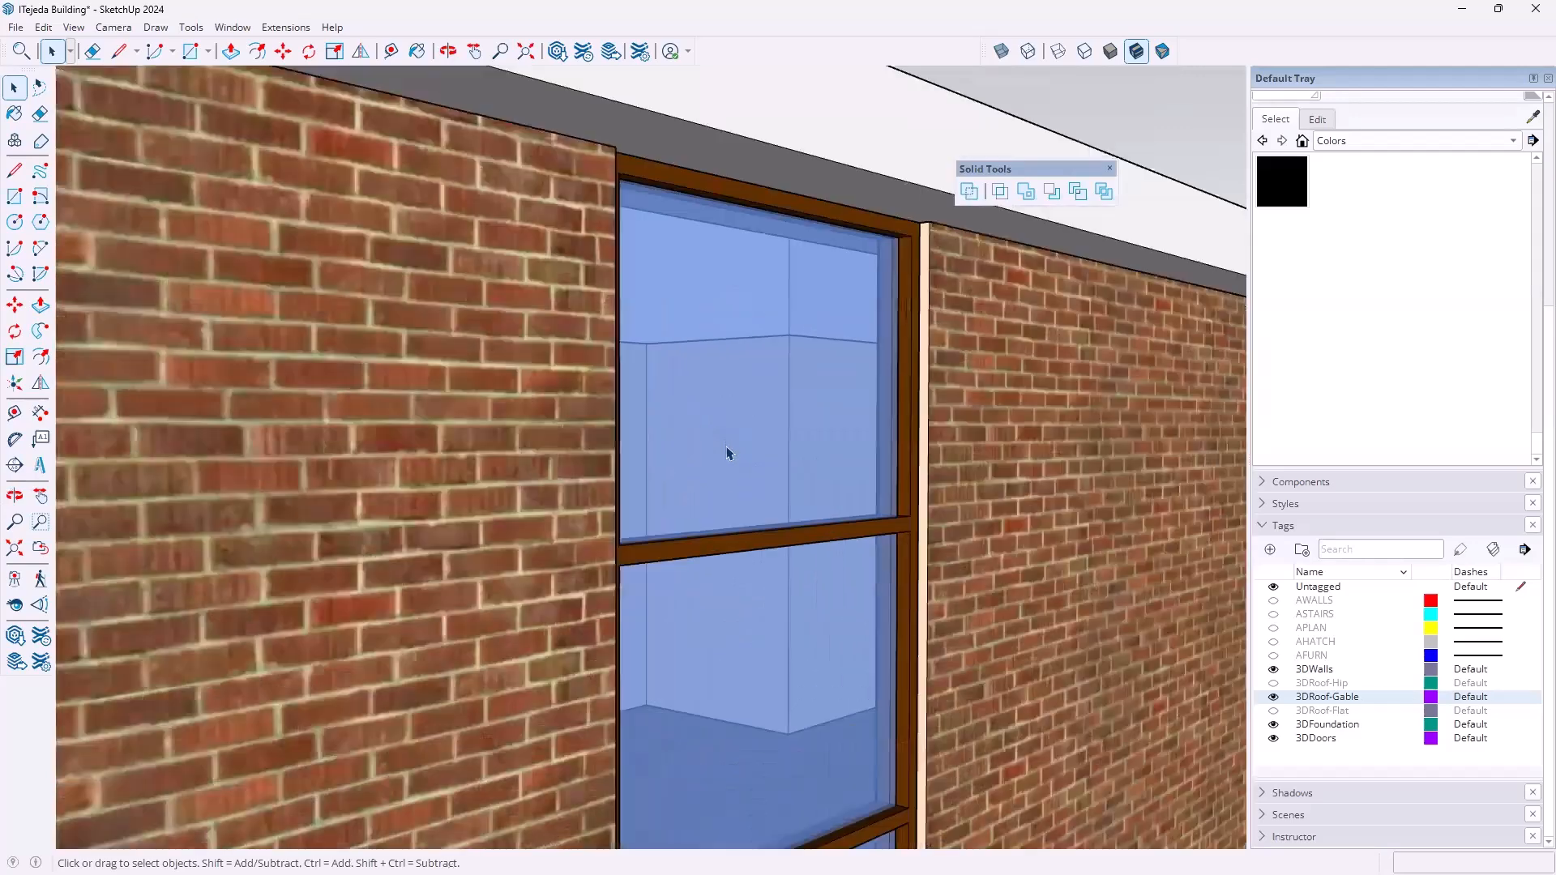
pyautogui.scroll(3, 726, 446)
pyautogui.moveTo(612, 445); pyautogui.dragTo(632, 420, button='middle')
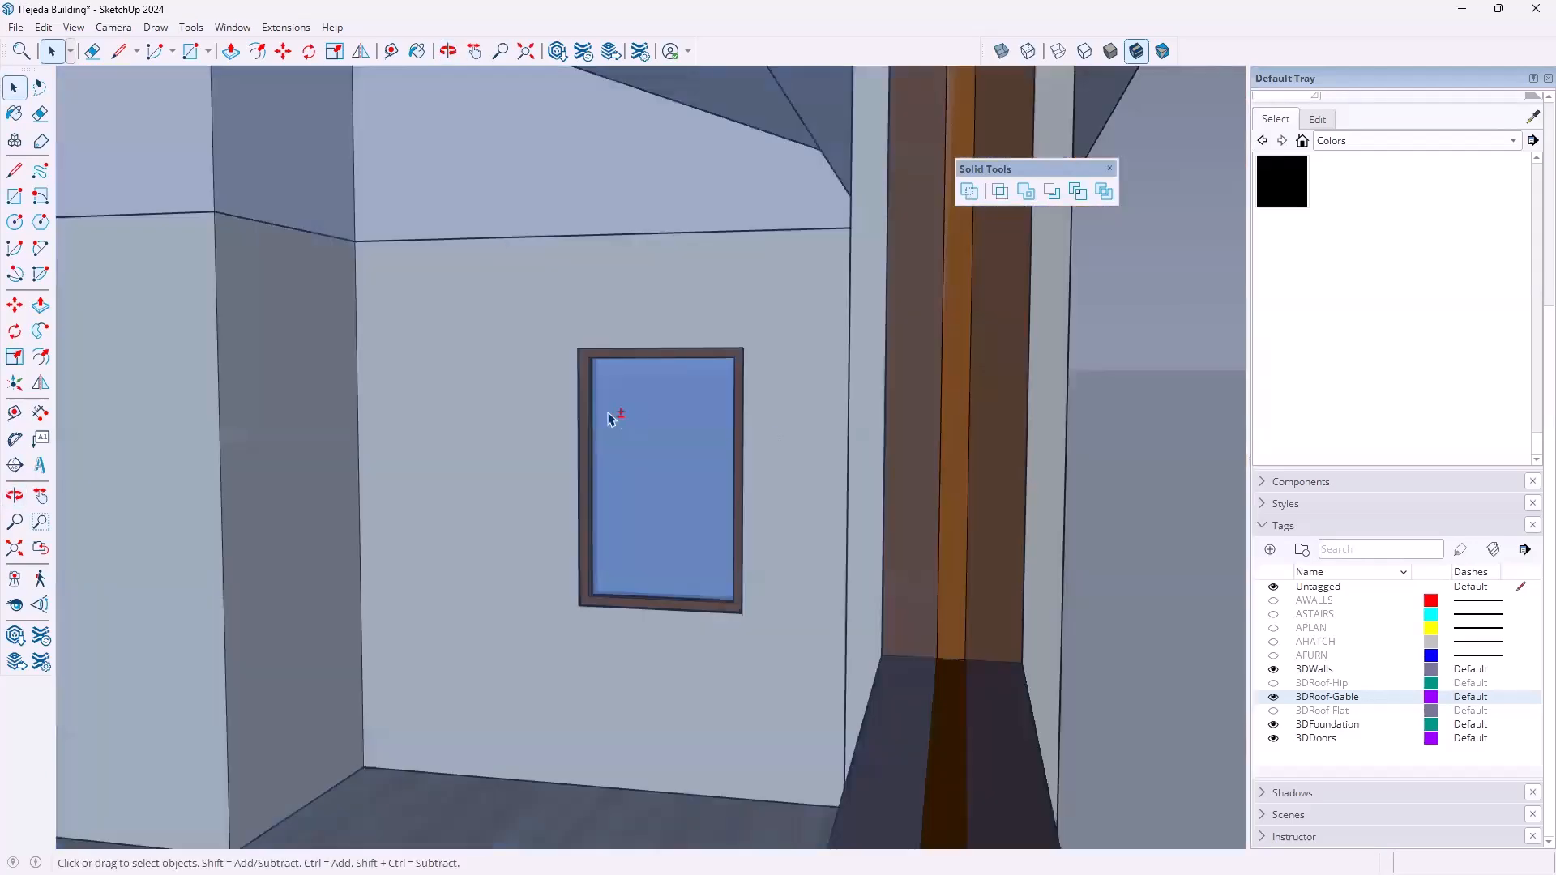
pyautogui.moveTo(898, 413); pyautogui.dragTo(343, 430, button='middle')
pyautogui.moveTo(865, 372); pyautogui.dragTo(938, 373, button='middle')
pyautogui.scroll(-4, 935, 373)
pyautogui.scroll(2, 868, 392)
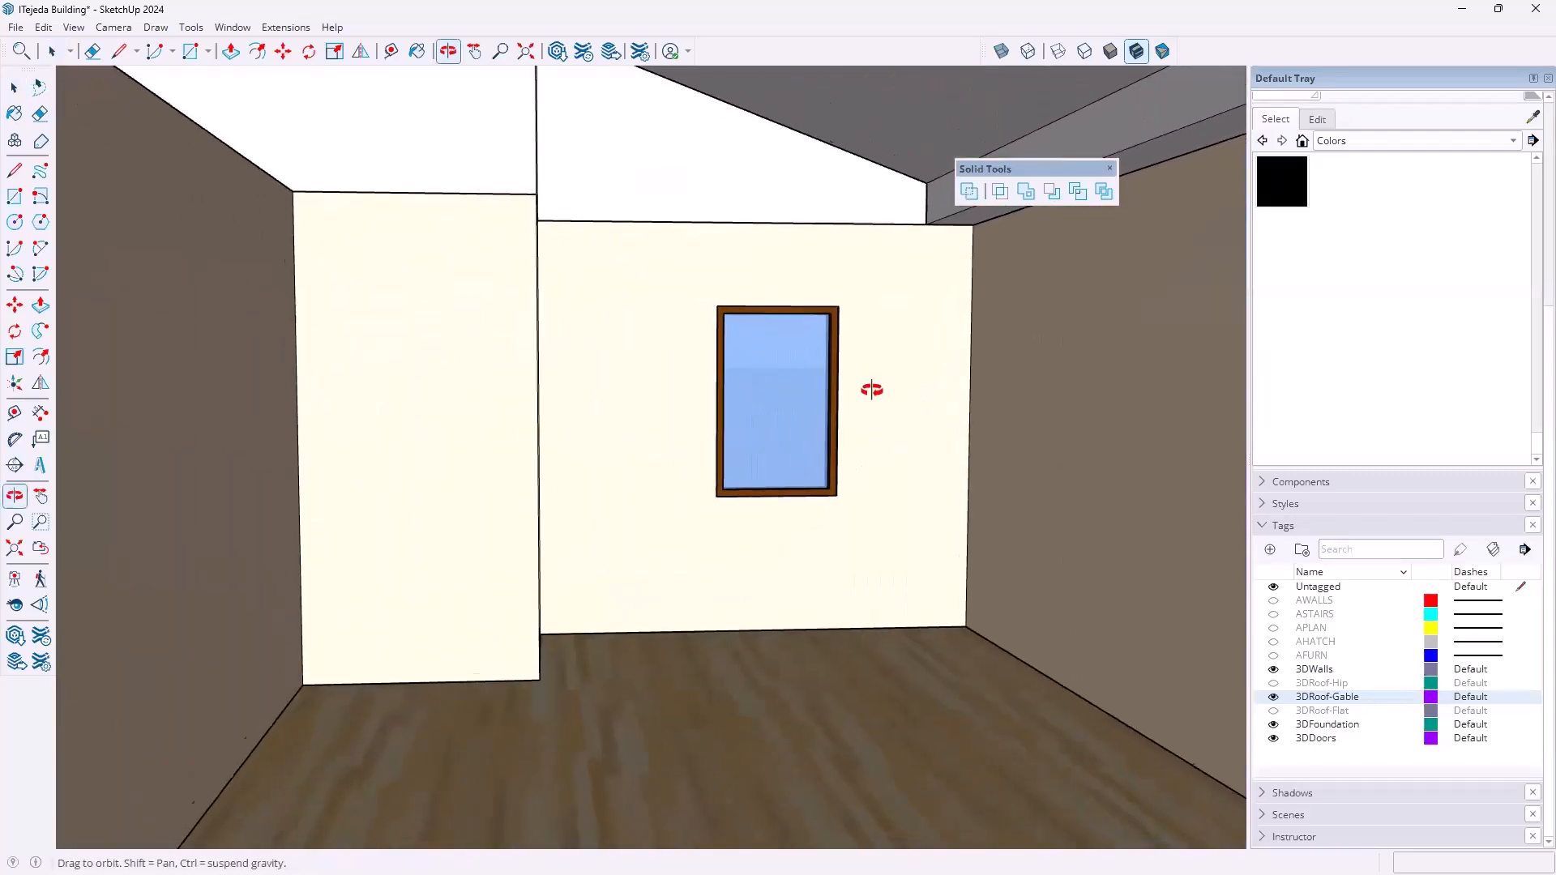
pyautogui.scroll(-3, 866, 391)
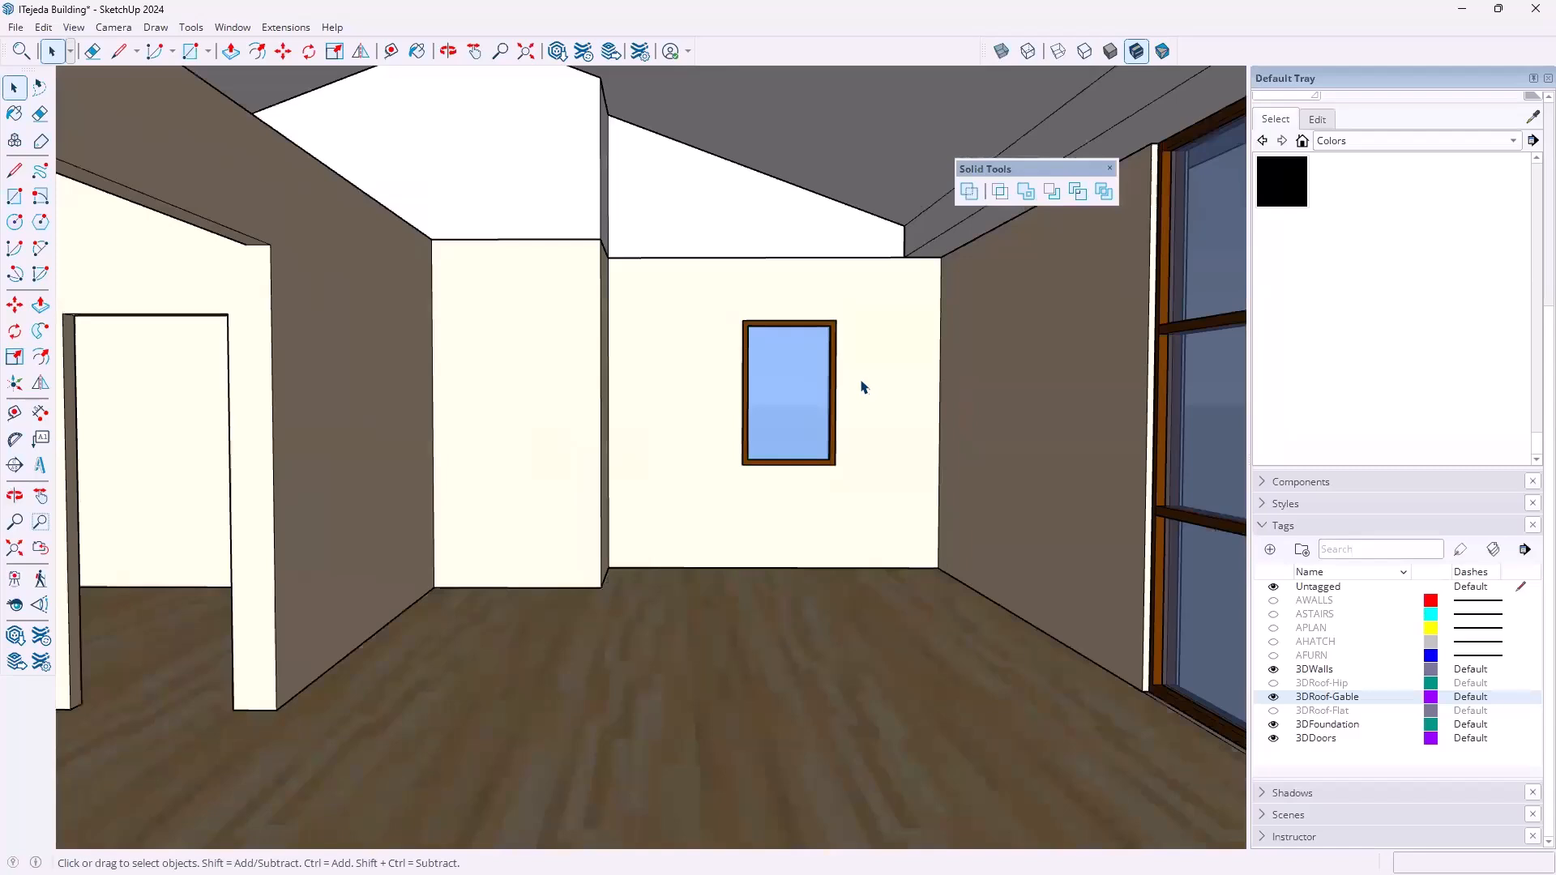
pyautogui.scroll(5, 951, 266)
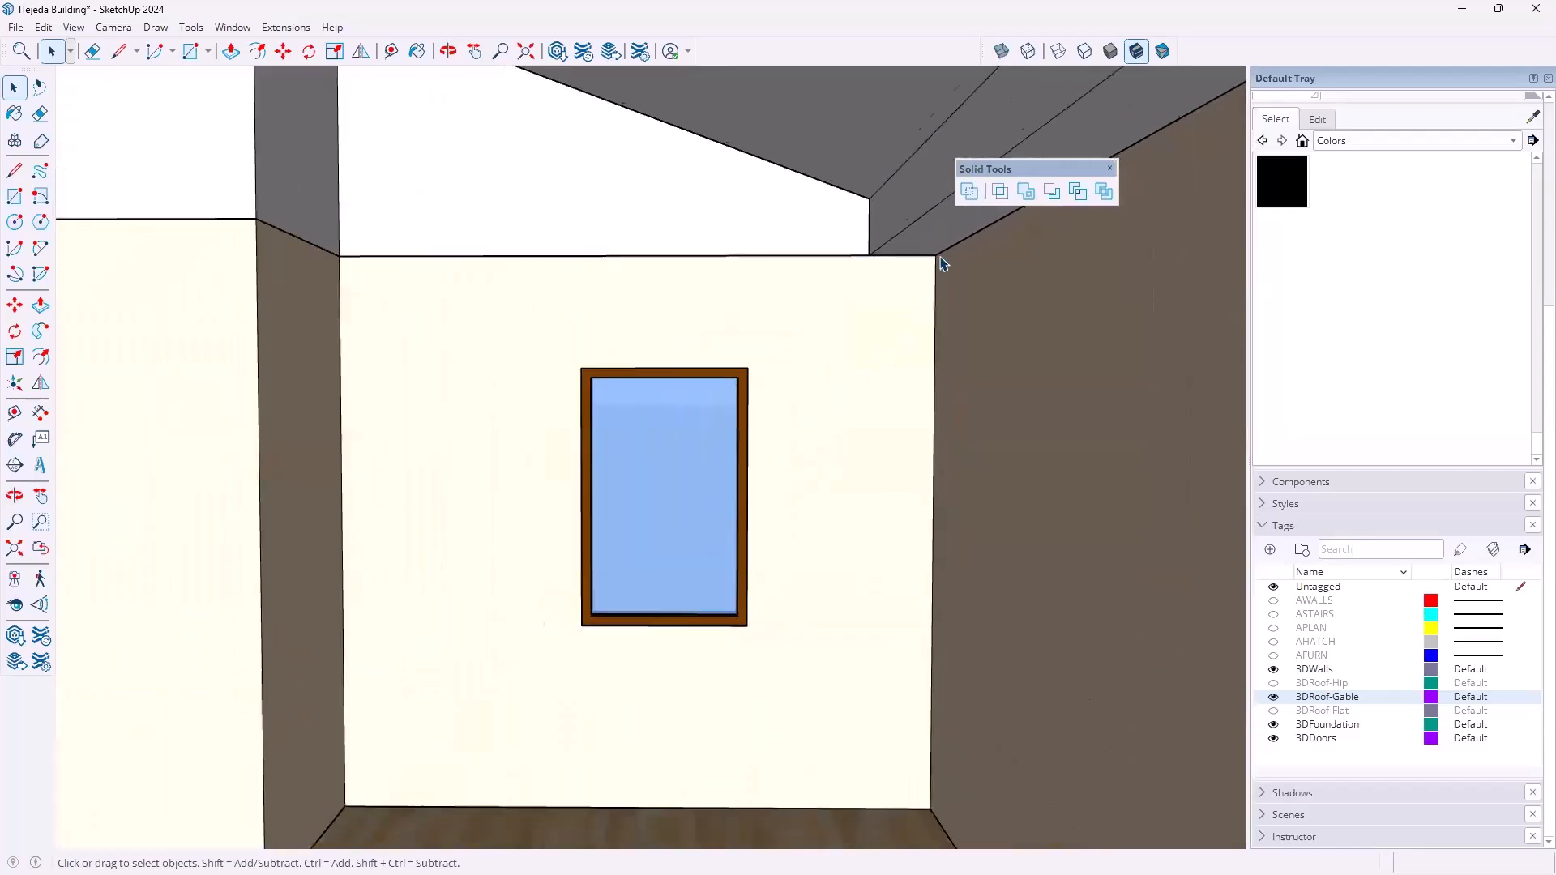
pyautogui.moveTo(788, 224); pyautogui.dragTo(866, 259, button='middle')
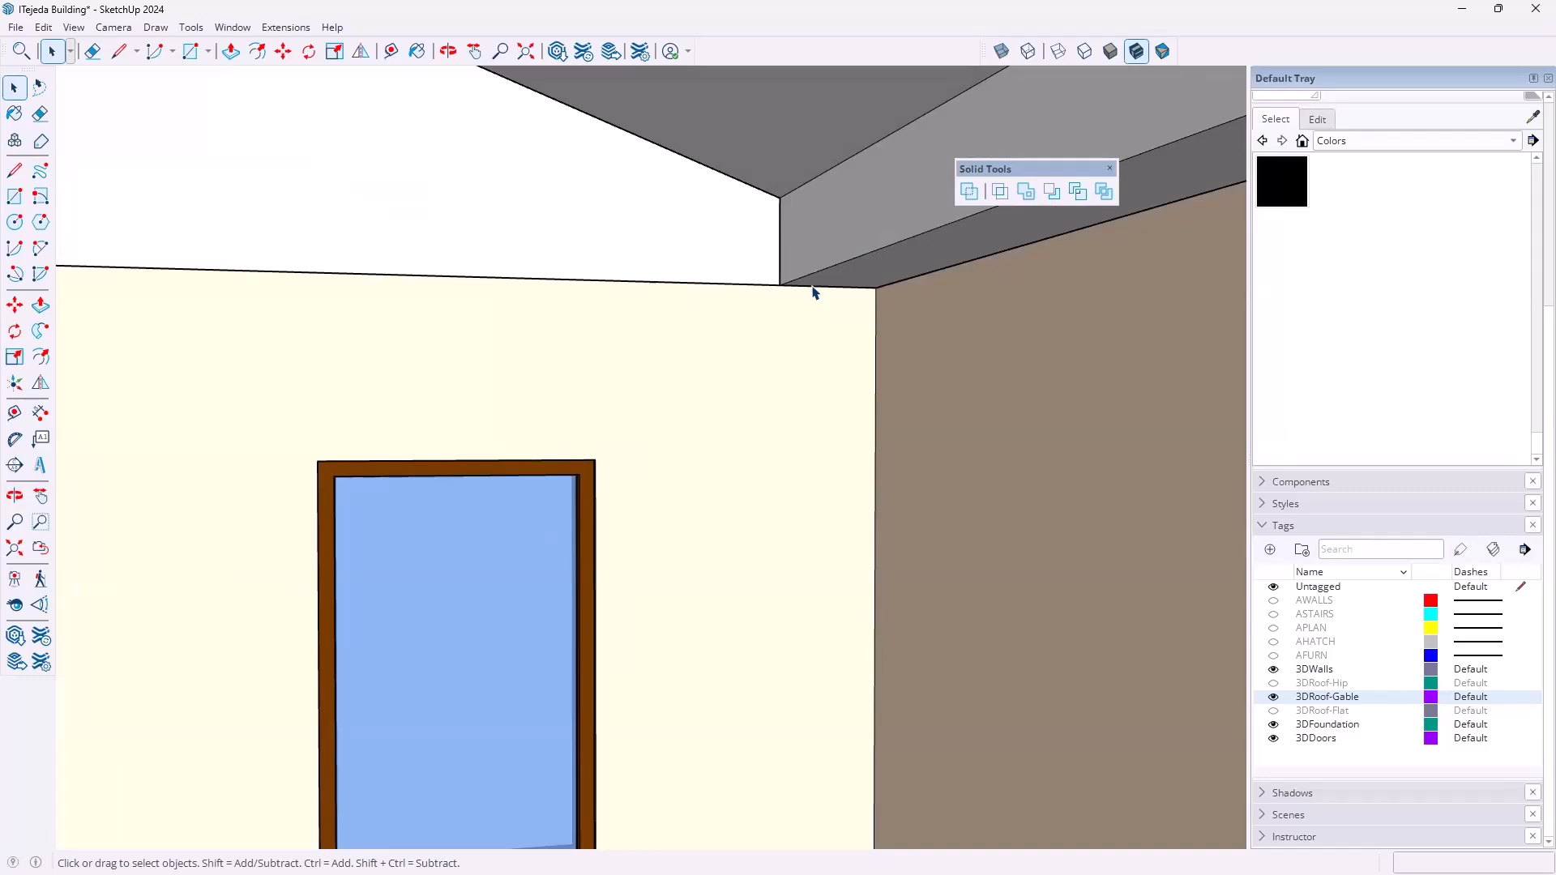
pyautogui.scroll(-4, 853, 382)
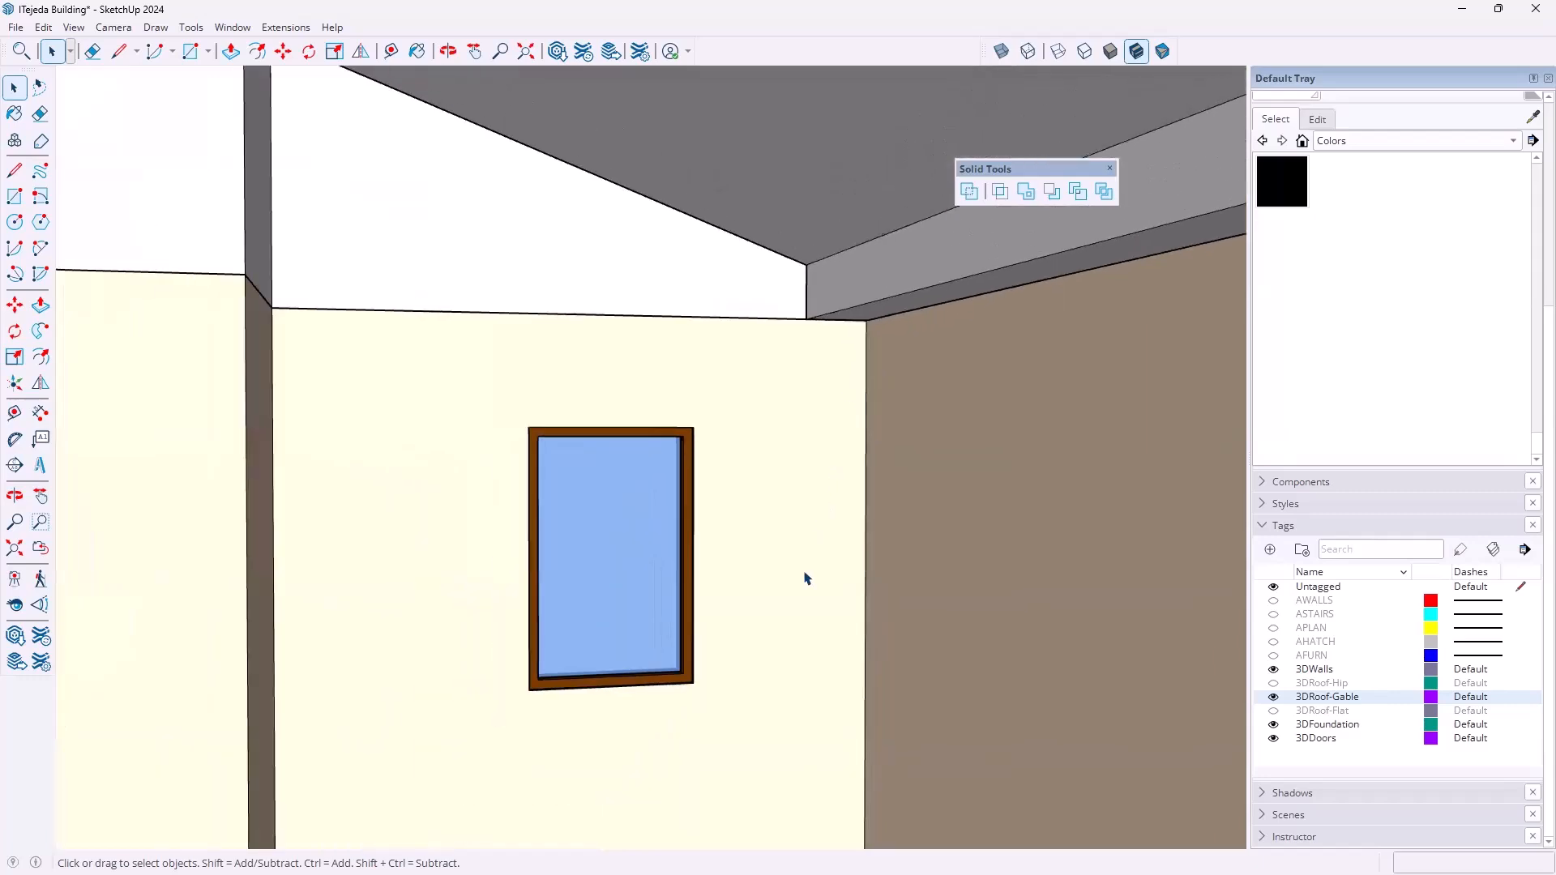
pyautogui.moveTo(770, 539); pyautogui.dragTo(778, 483, button='middle')
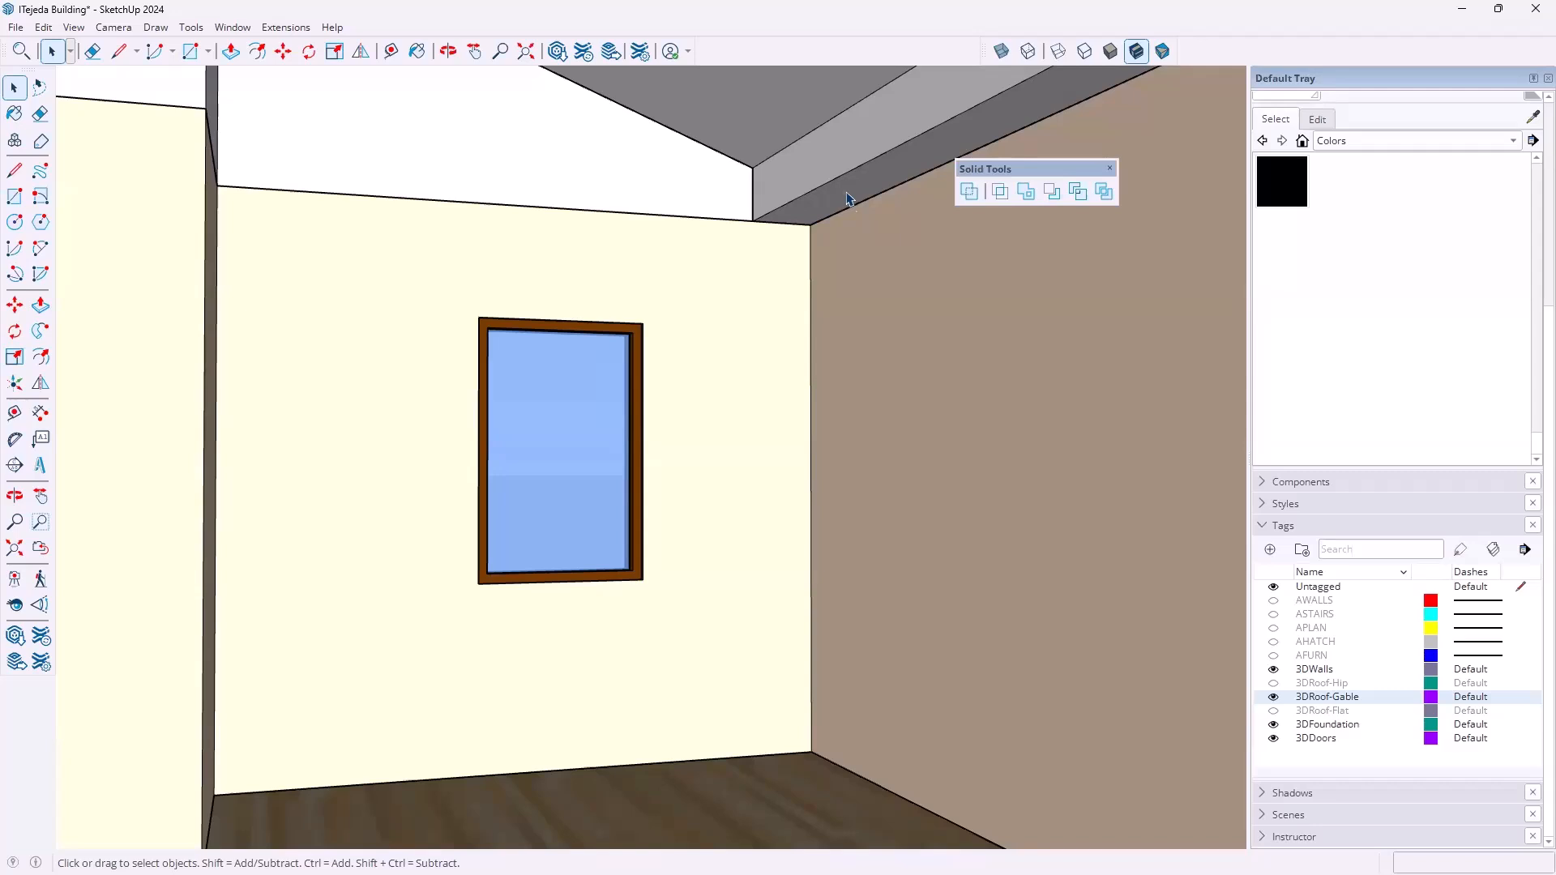
pyautogui.moveTo(764, 313); pyautogui.dragTo(487, 358, button='middle')
pyautogui.moveTo(777, 348); pyautogui.dragTo(848, 372, button='middle')
pyautogui.scroll(-5, 802, 363)
pyautogui.moveTo(649, 326); pyautogui.dragTo(881, 363, button='middle')
# Dock the floating Solid Tools toolbar with the other toolbars above the model and move the face styles toolbar beside it
pyautogui.press('space')
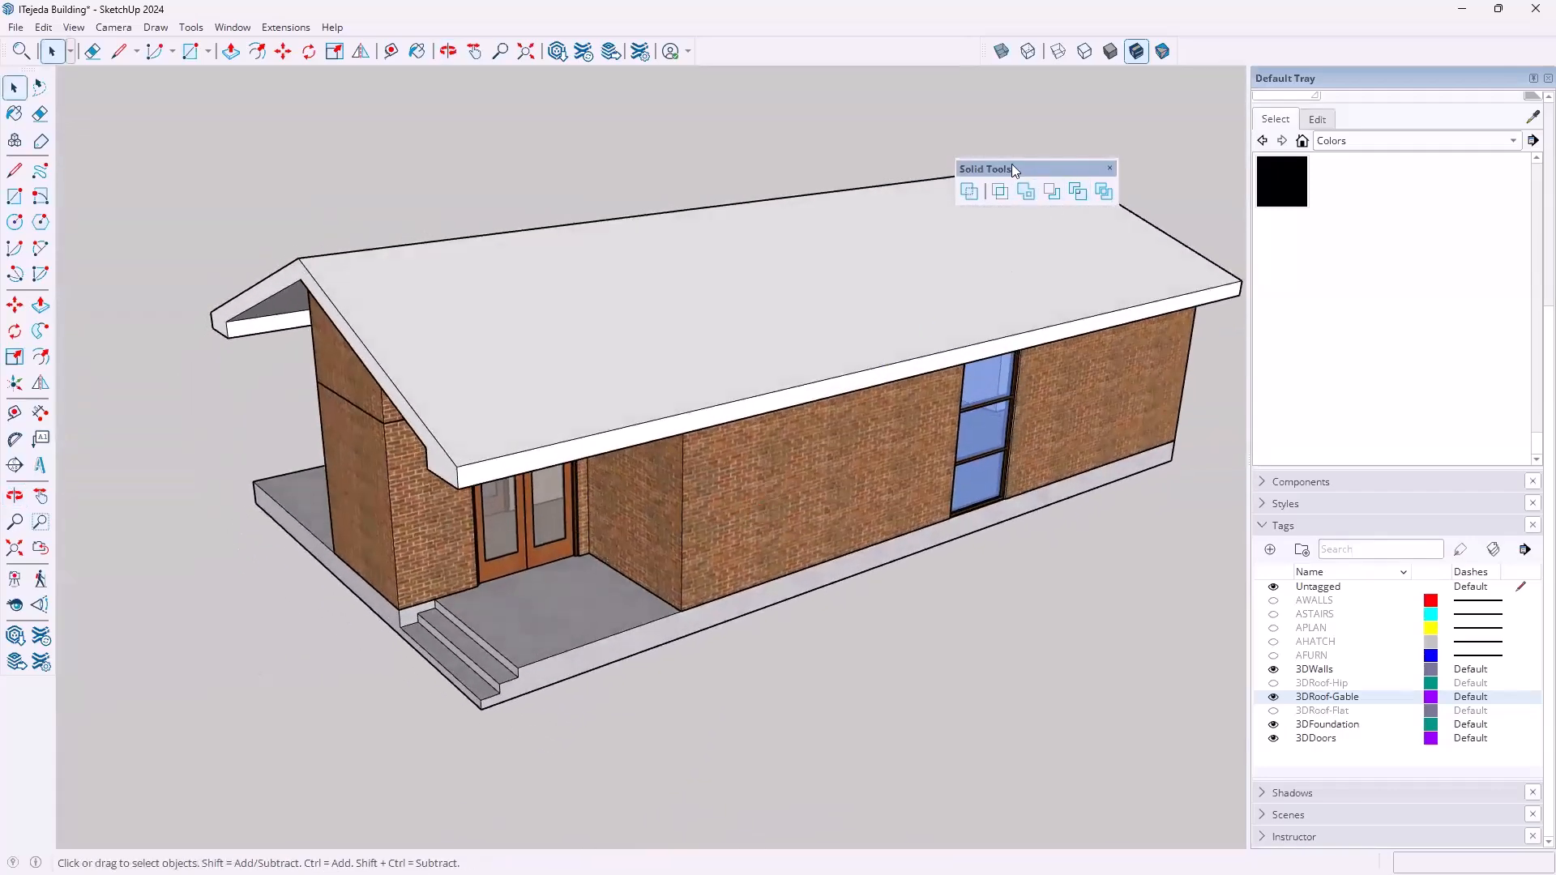
pyautogui.moveTo(1012, 166); pyautogui.dragTo(786, 28)
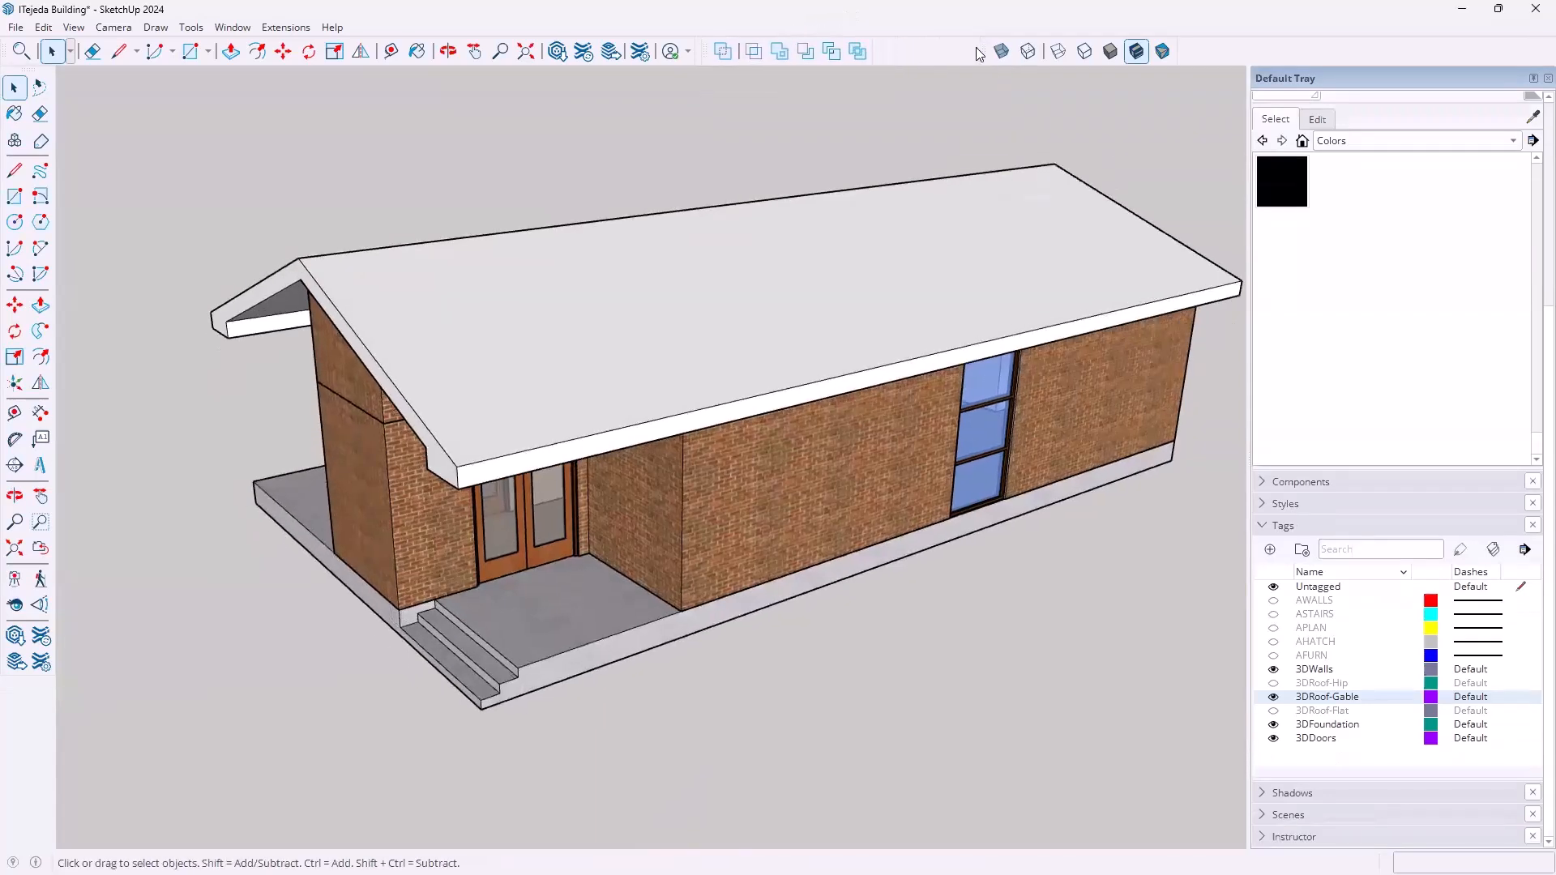
pyautogui.moveTo(982, 49); pyautogui.dragTo(877, 49)
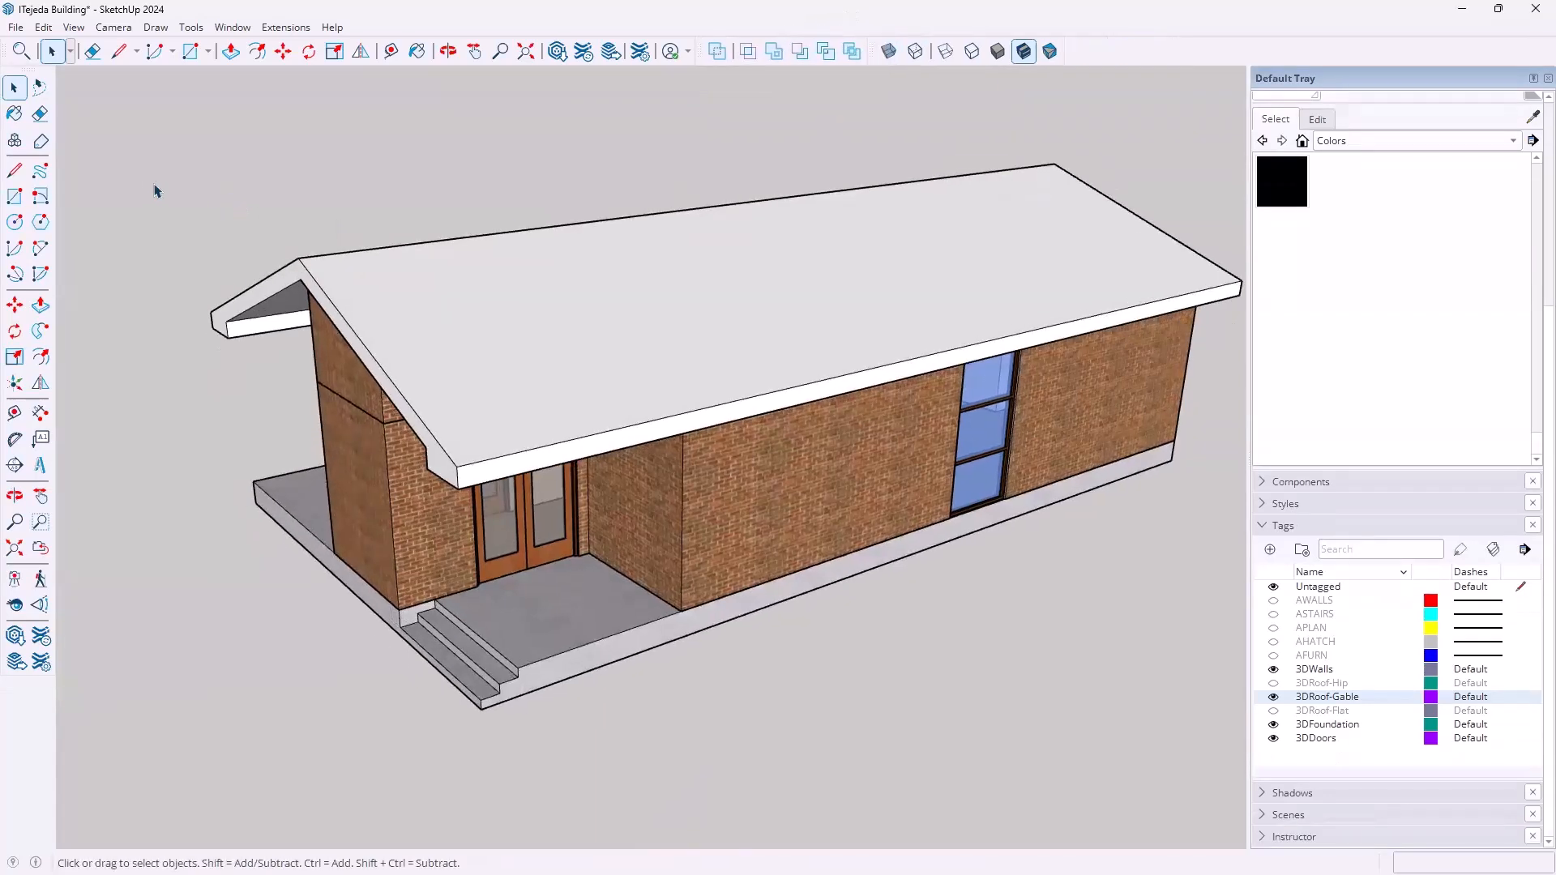
# Save the building model under its existing file name
pyautogui.click(14, 29)
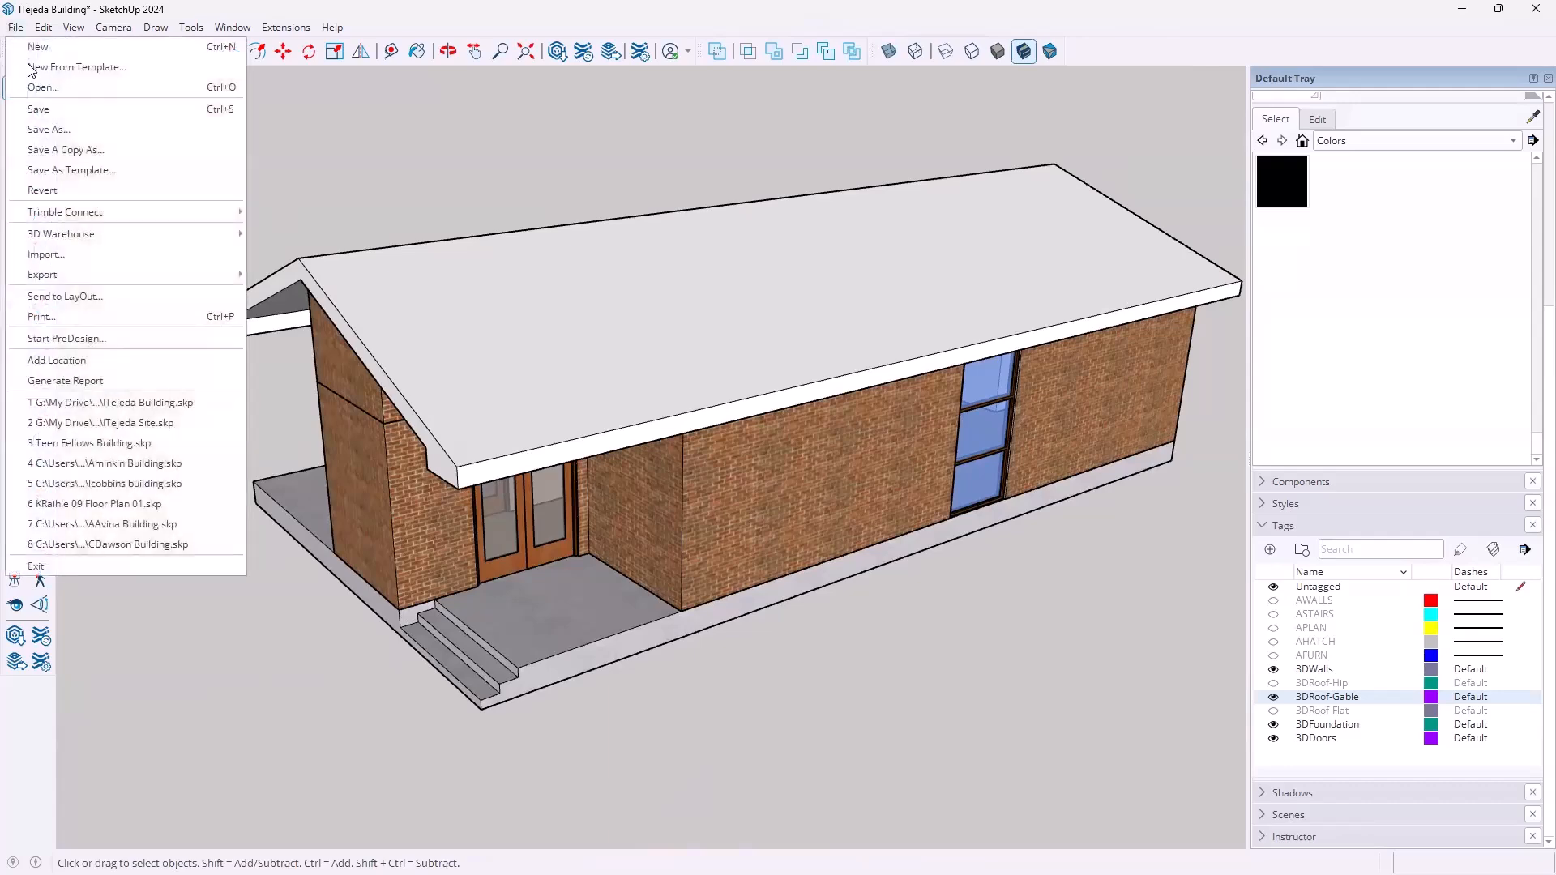
pyautogui.click(37, 108)
pyautogui.moveTo(551, 317); pyautogui.dragTo(817, 460, button='middle')
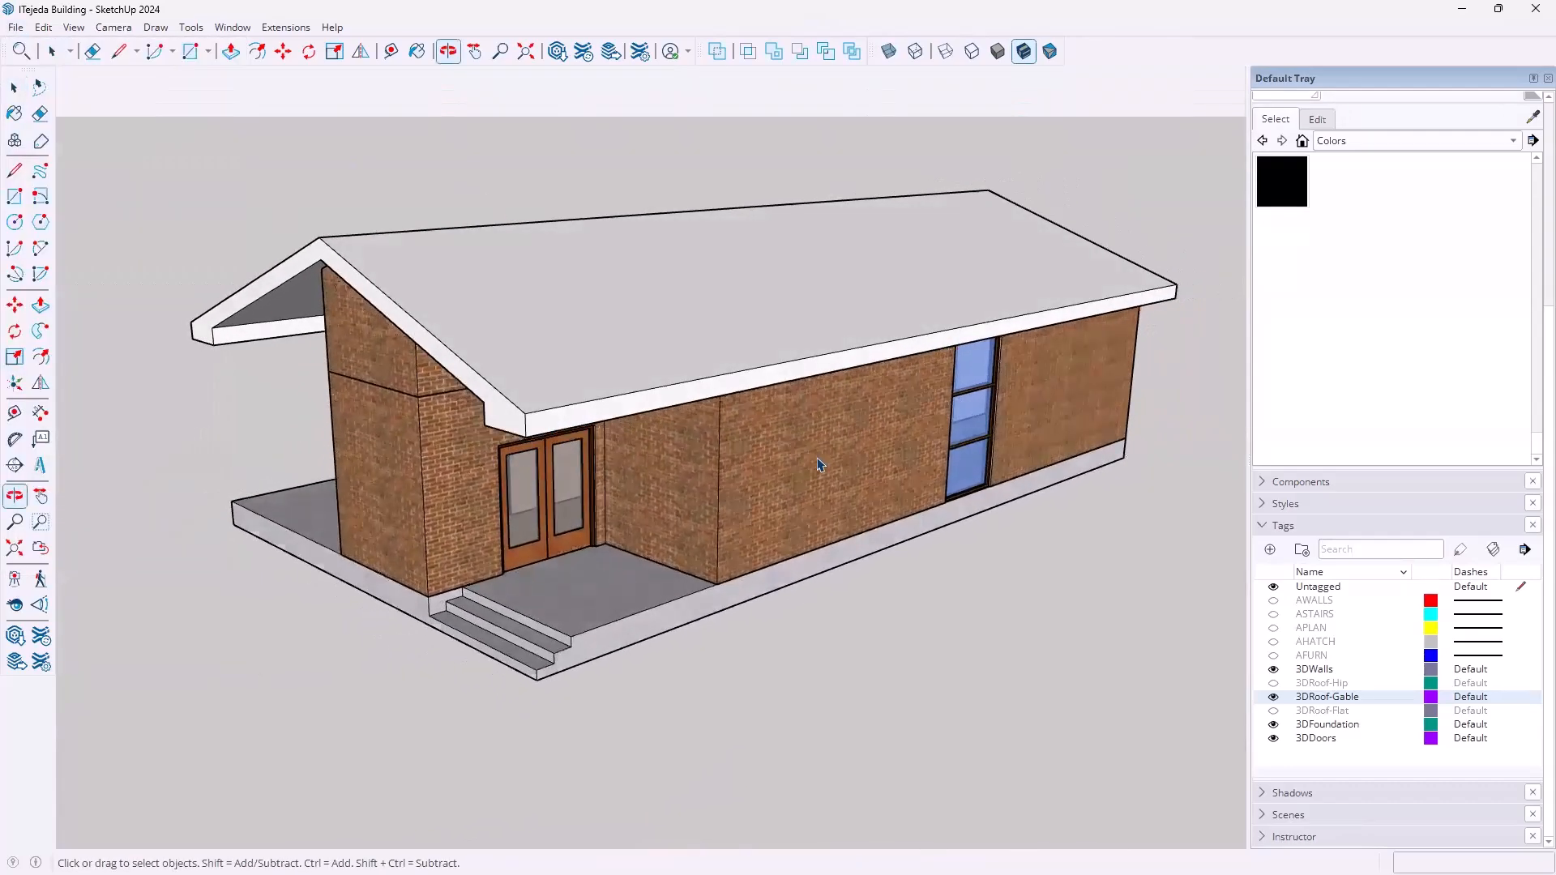